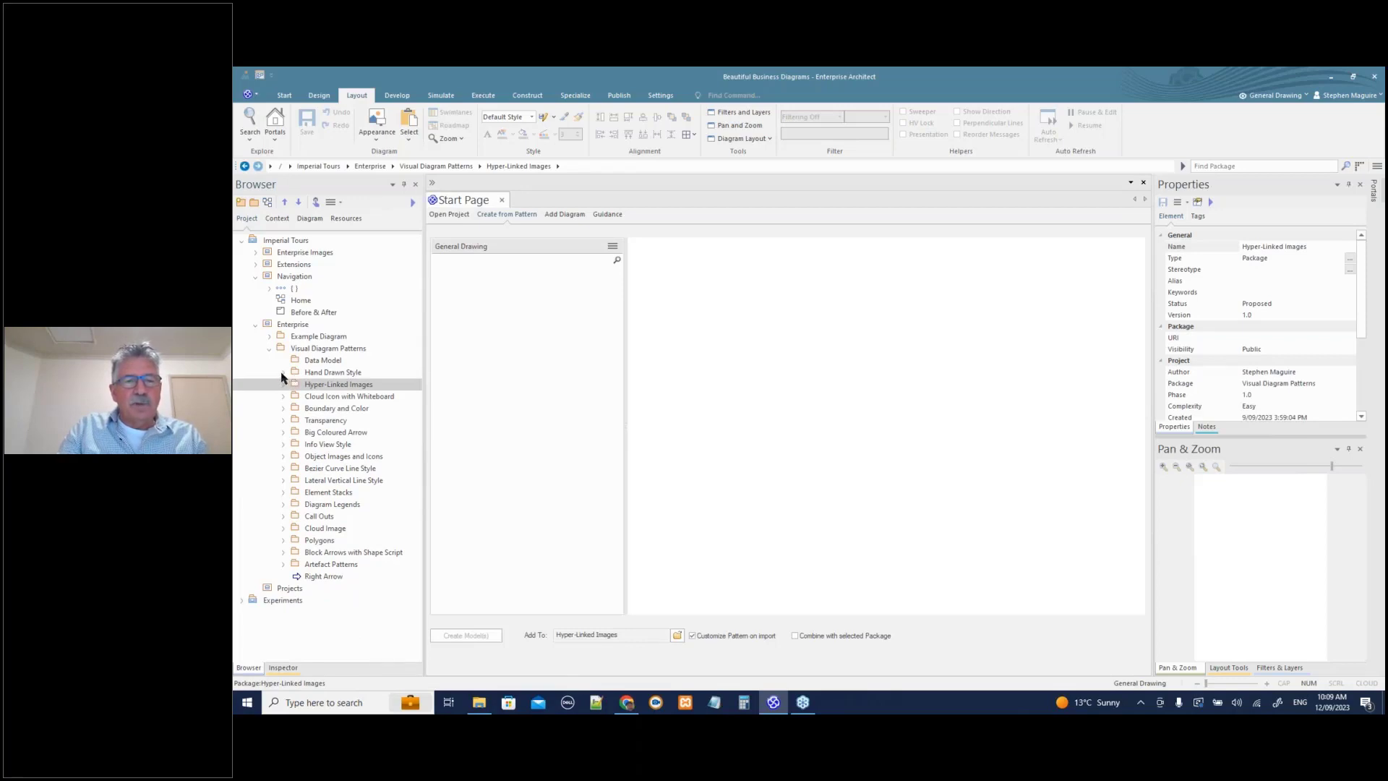
- Expand the Hand Drawn Style package and view its Before and After diagrams
{"action": "left_click", "coordinate": [282, 372]}
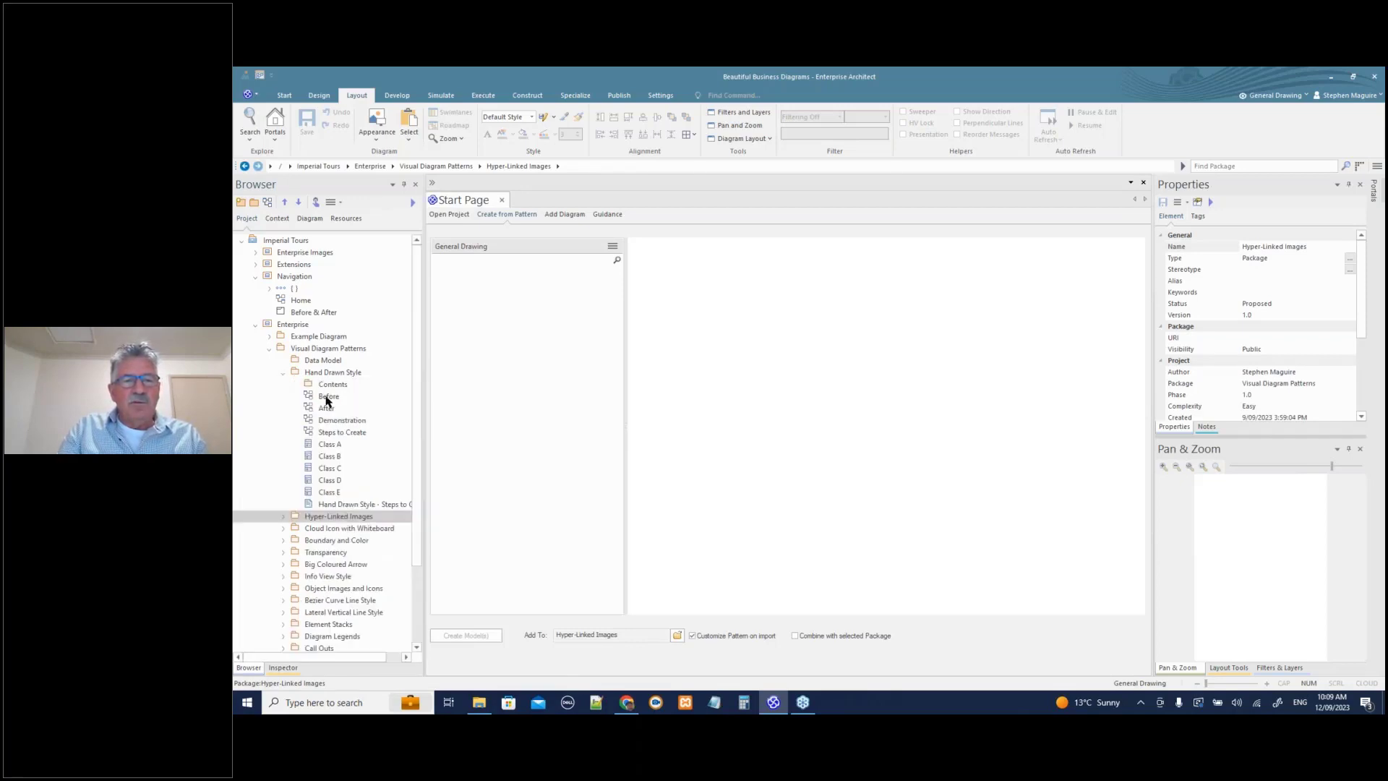
{"action": "double_click", "coordinate": [326, 398]}
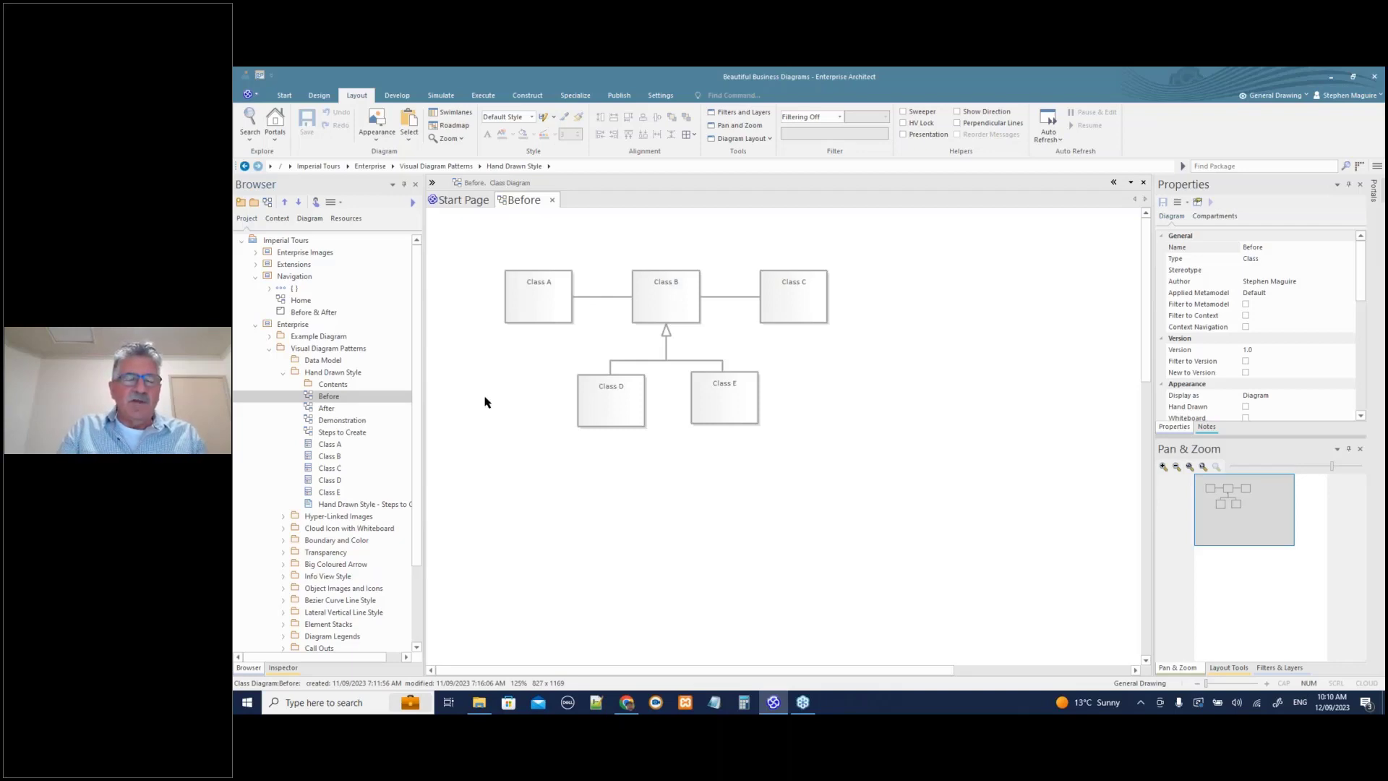
{"action": "double_click", "coordinate": [326, 409]}
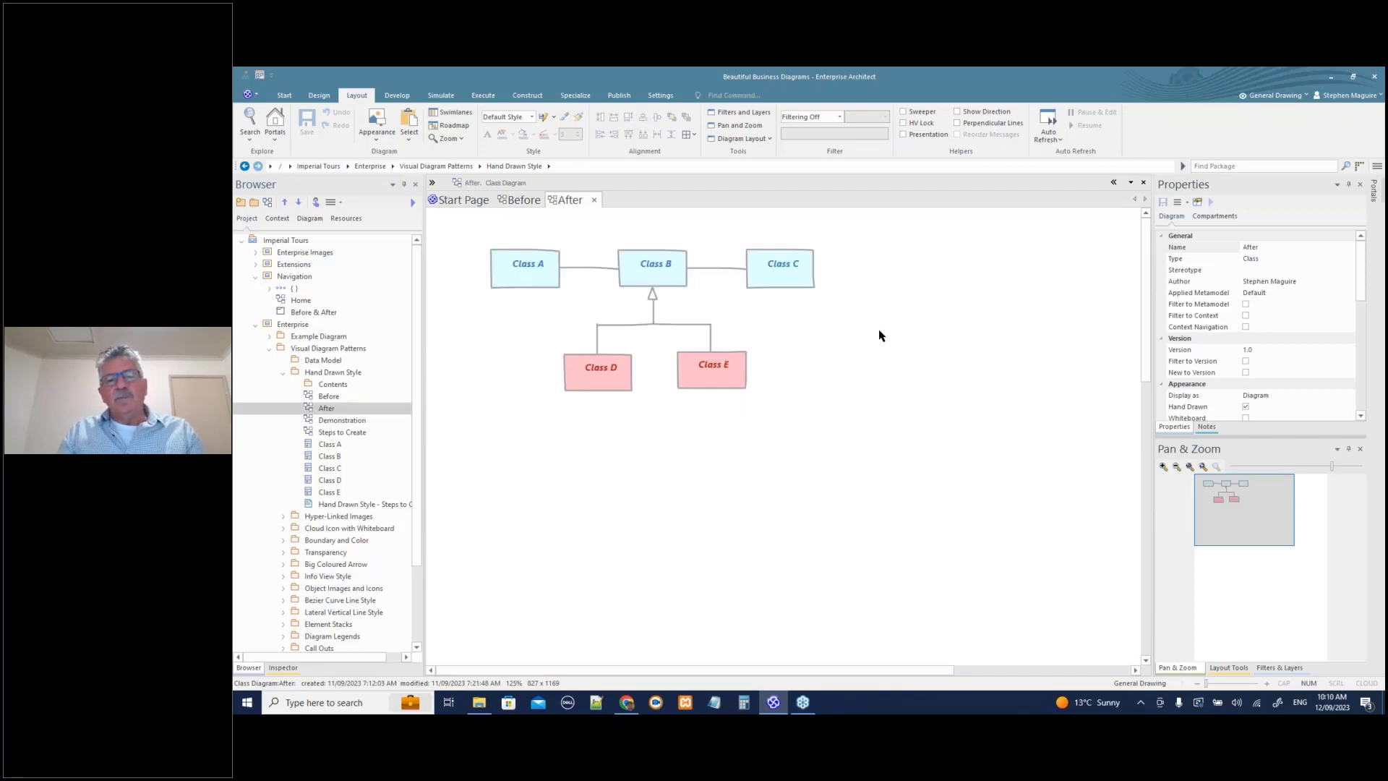
- Open the Hand Drawn Style Steps to Create diagram, widen the Properties pane and dock the diagram alongside Properties and Notes
{"action": "double_click", "coordinate": [353, 433]}
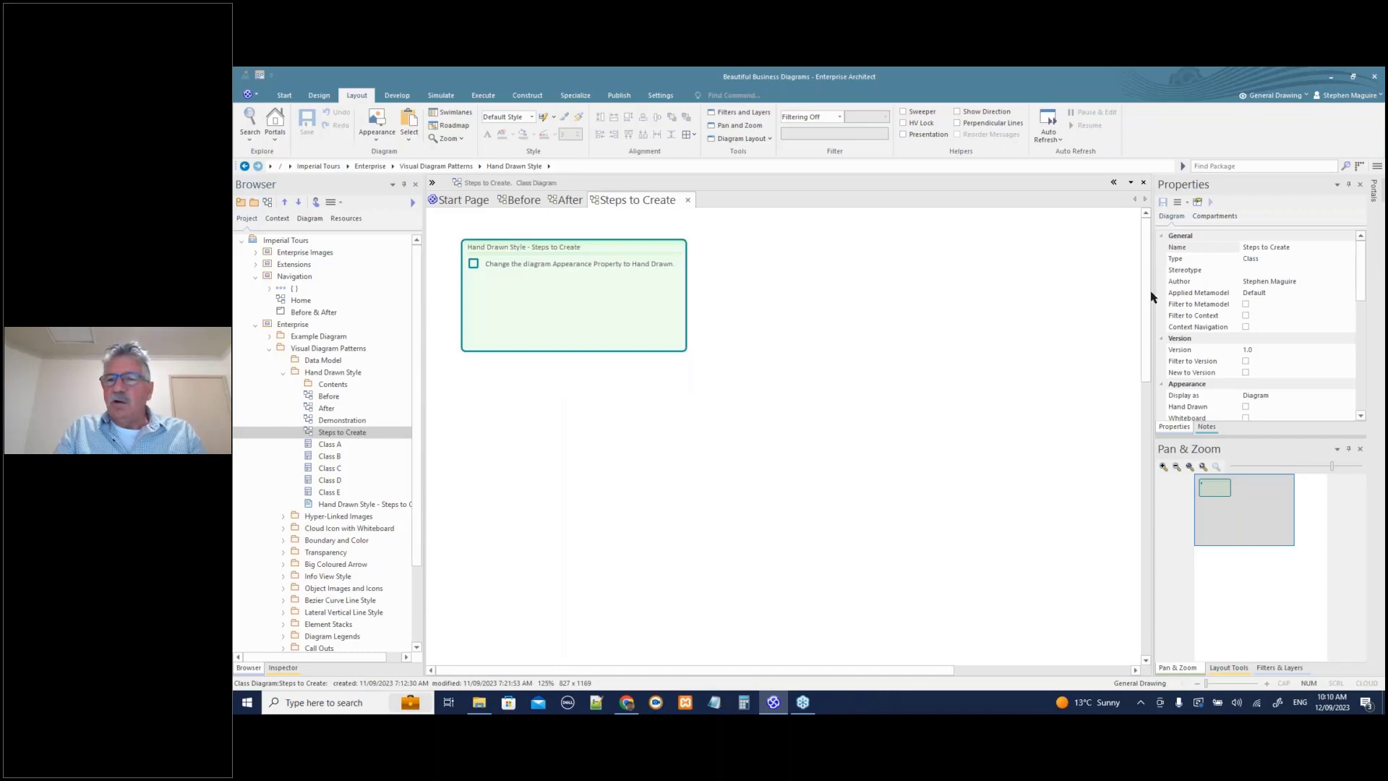
{"action": "left_click_drag", "start_coordinate": [1152, 293], "coordinate": [1047, 294]}
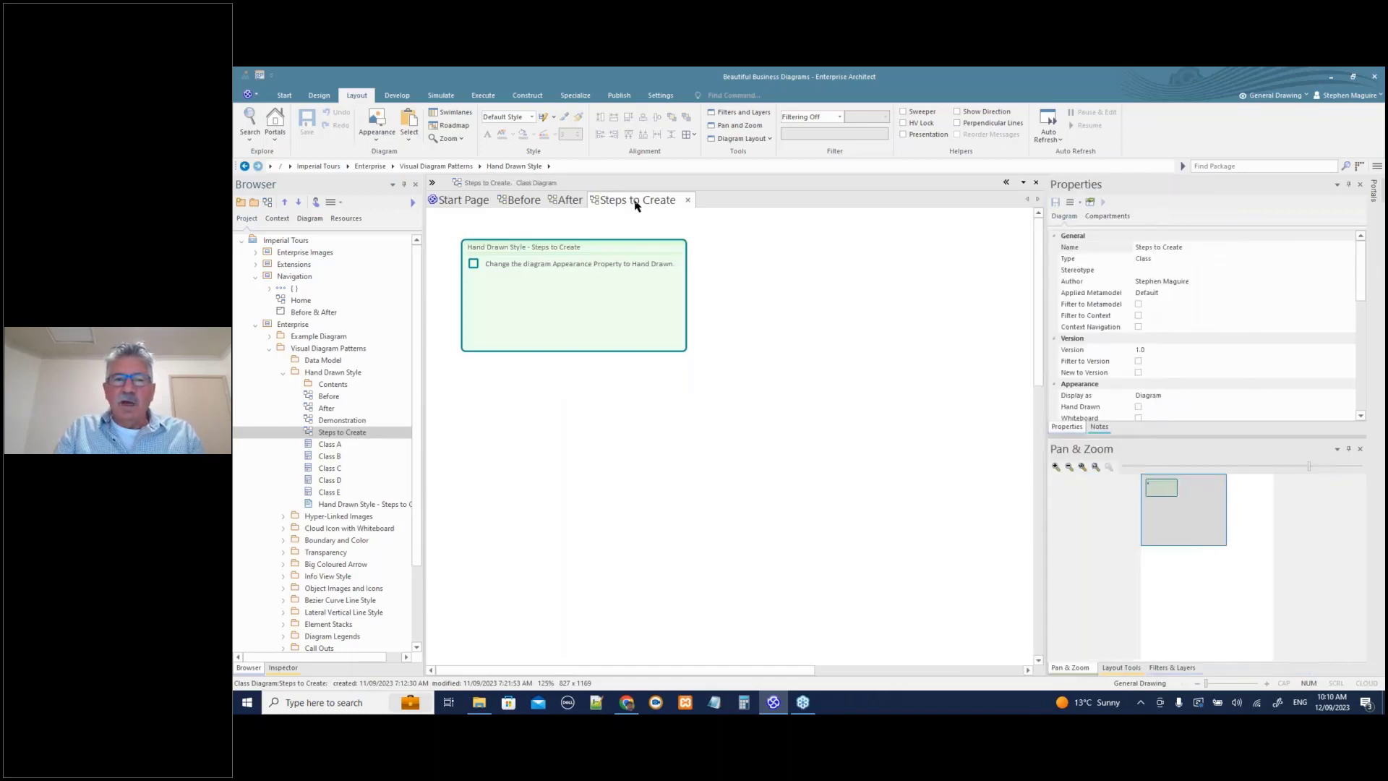
{"action": "left_click_drag", "start_coordinate": [636, 204], "coordinate": [1178, 324]}
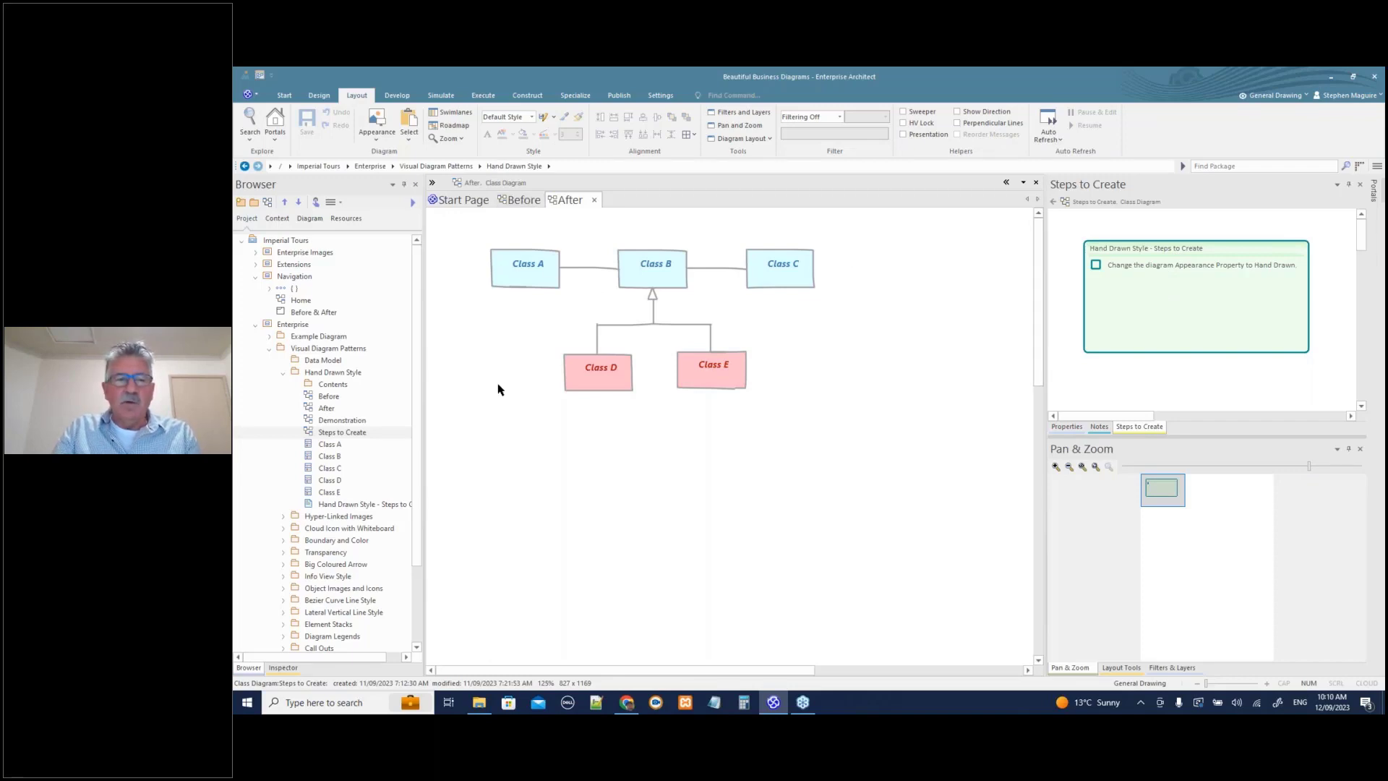
- Copy Classes A to E from the Before diagram into the Demonstration diagram, reposition them near its upper-left corner and save
{"action": "double_click", "coordinate": [329, 423]}
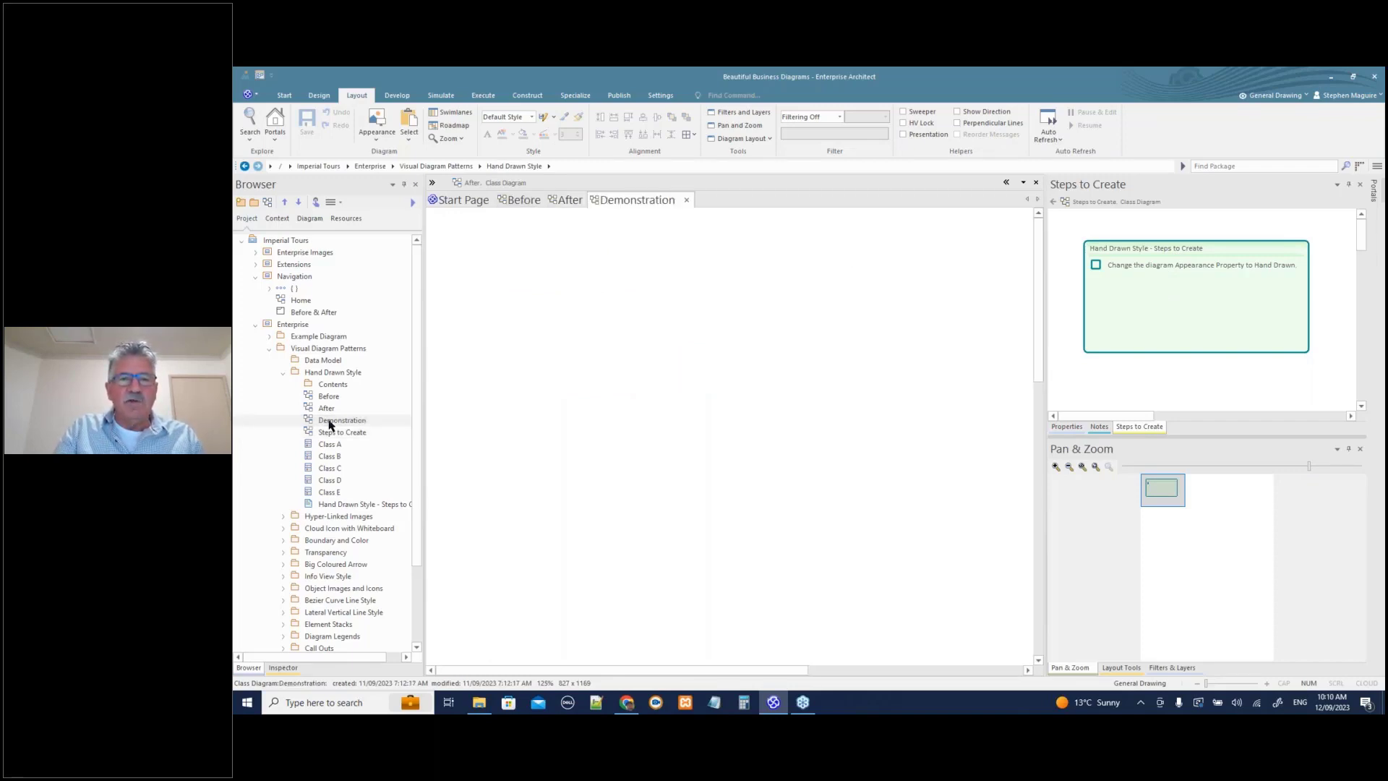
{"action": "left_click", "coordinate": [519, 201]}
{"action": "left_click_drag", "start_coordinate": [485, 250], "coordinate": [840, 434]}
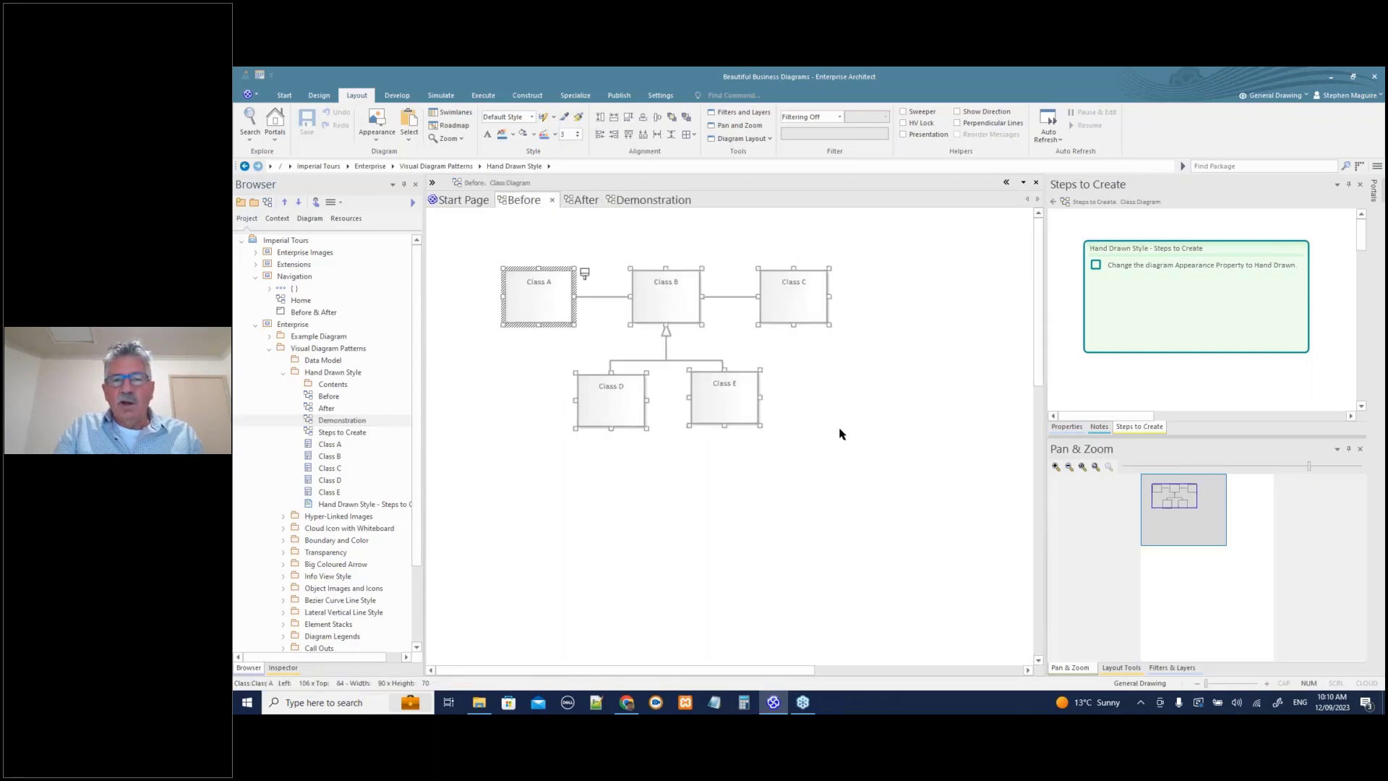
{"action": "left_click", "coordinate": [651, 201]}
{"action": "key", "text": "ctrl+v"}
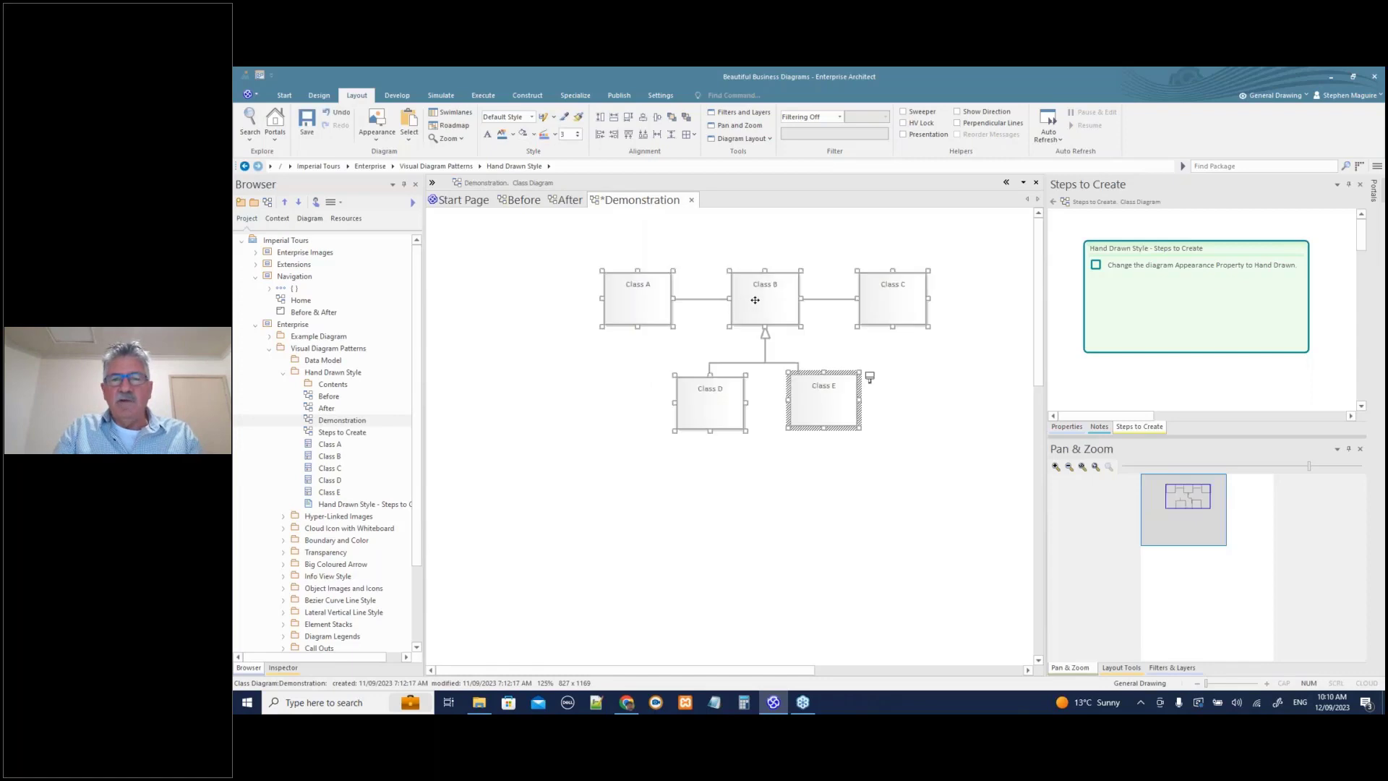
{"action": "left_click_drag", "start_coordinate": [751, 302], "coordinate": [621, 286]}
{"action": "left_click", "coordinate": [589, 443]}
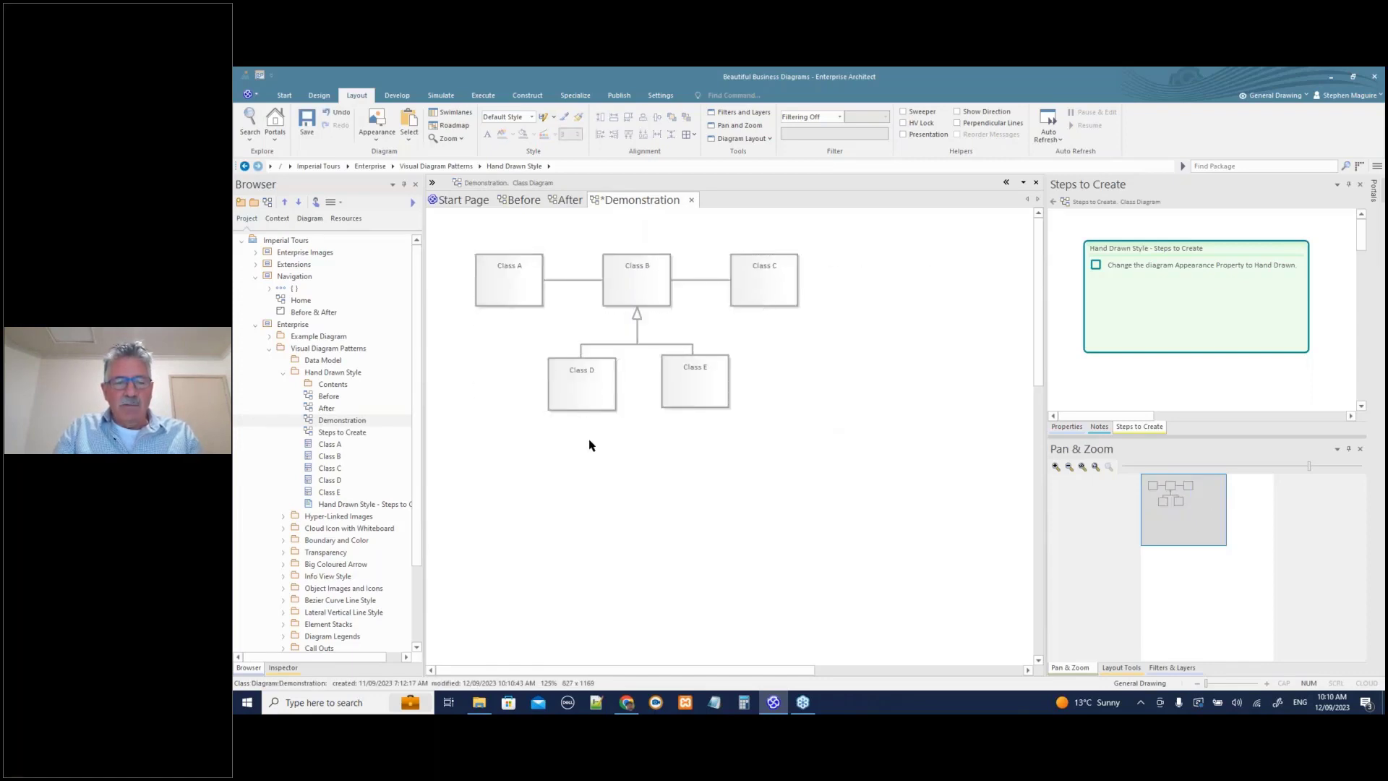
{"action": "key", "text": "ctrl+s"}
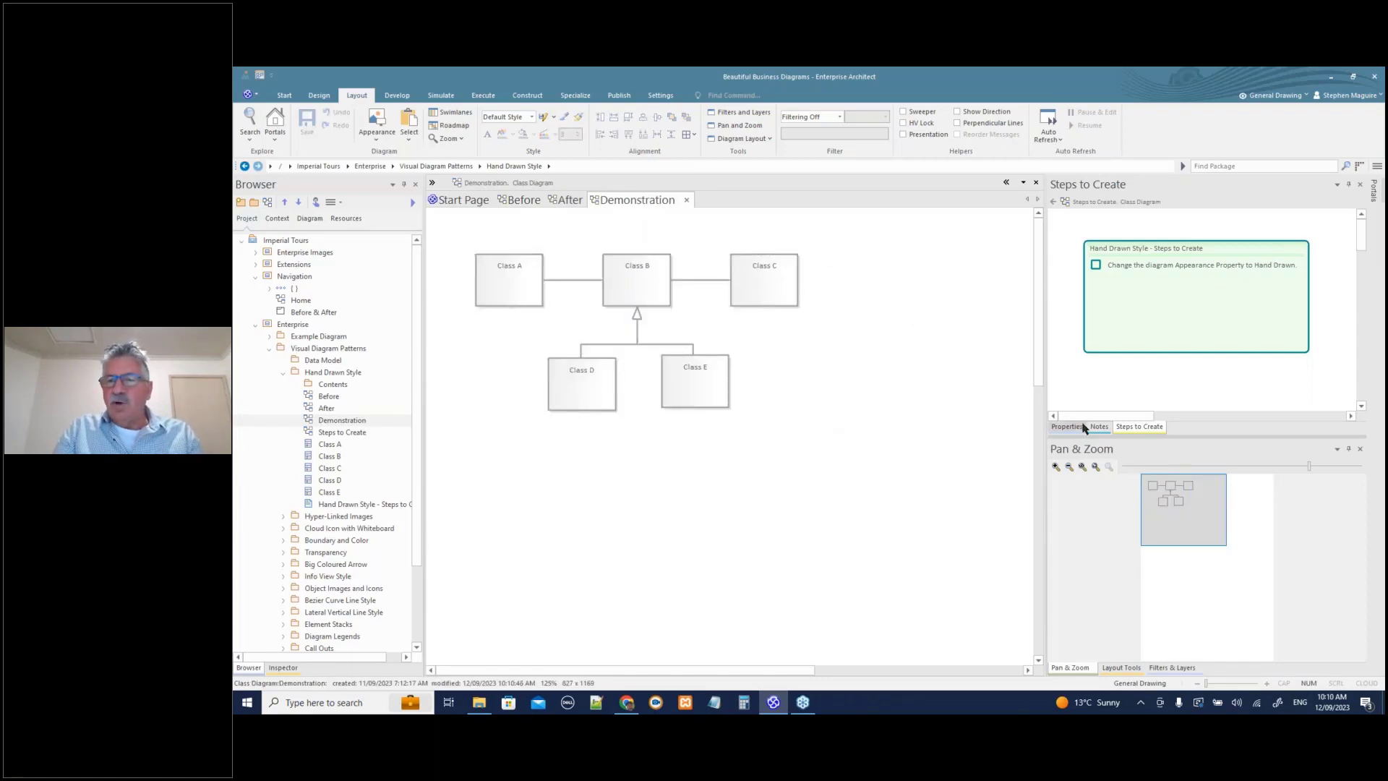
- Dock the Properties window with Pan & Zoom, bring Steps to Create back into view above it and enlarge the Properties area
{"action": "left_click", "coordinate": [1068, 427]}
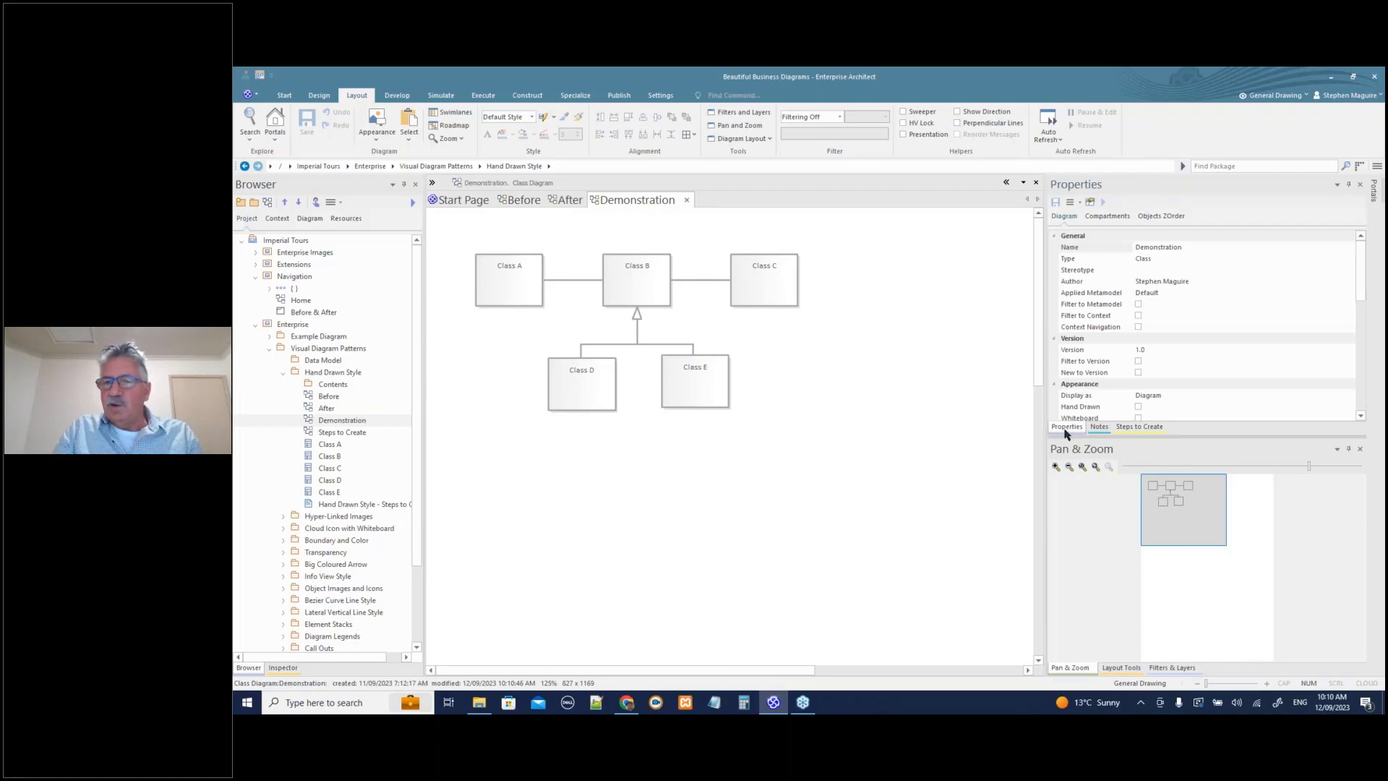
{"action": "left_click_drag", "start_coordinate": [1067, 427], "coordinate": [1207, 559]}
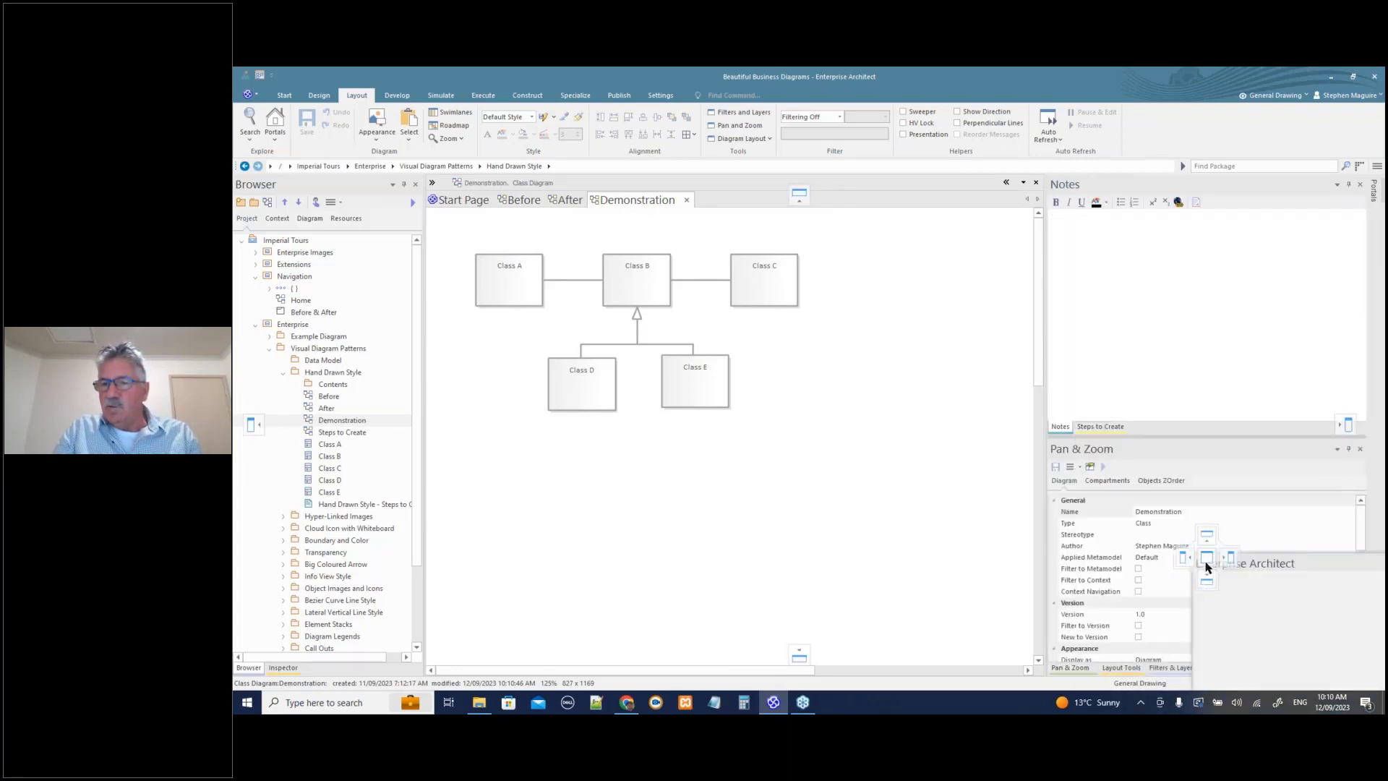
{"action": "left_click_drag", "start_coordinate": [1214, 442], "coordinate": [1200, 437]}
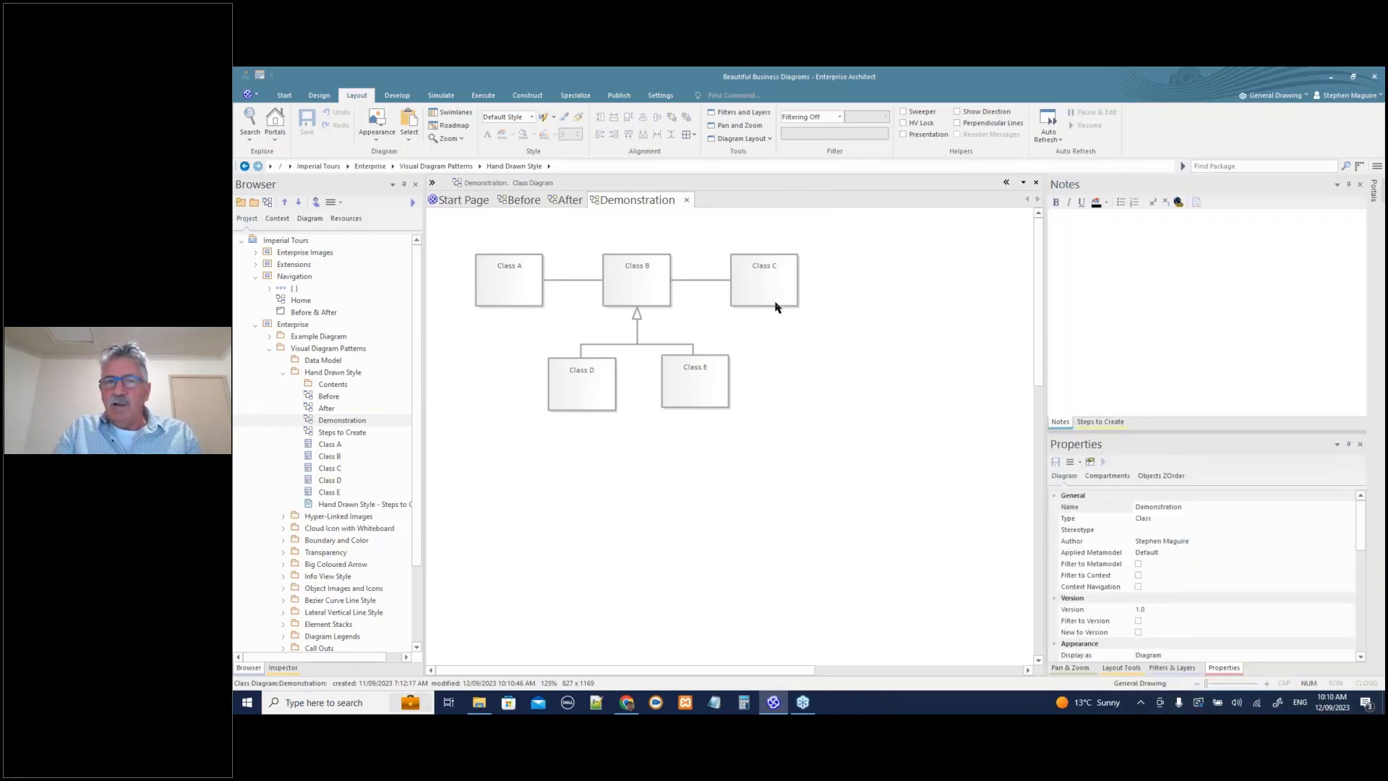
{"action": "left_click", "coordinate": [1101, 421]}
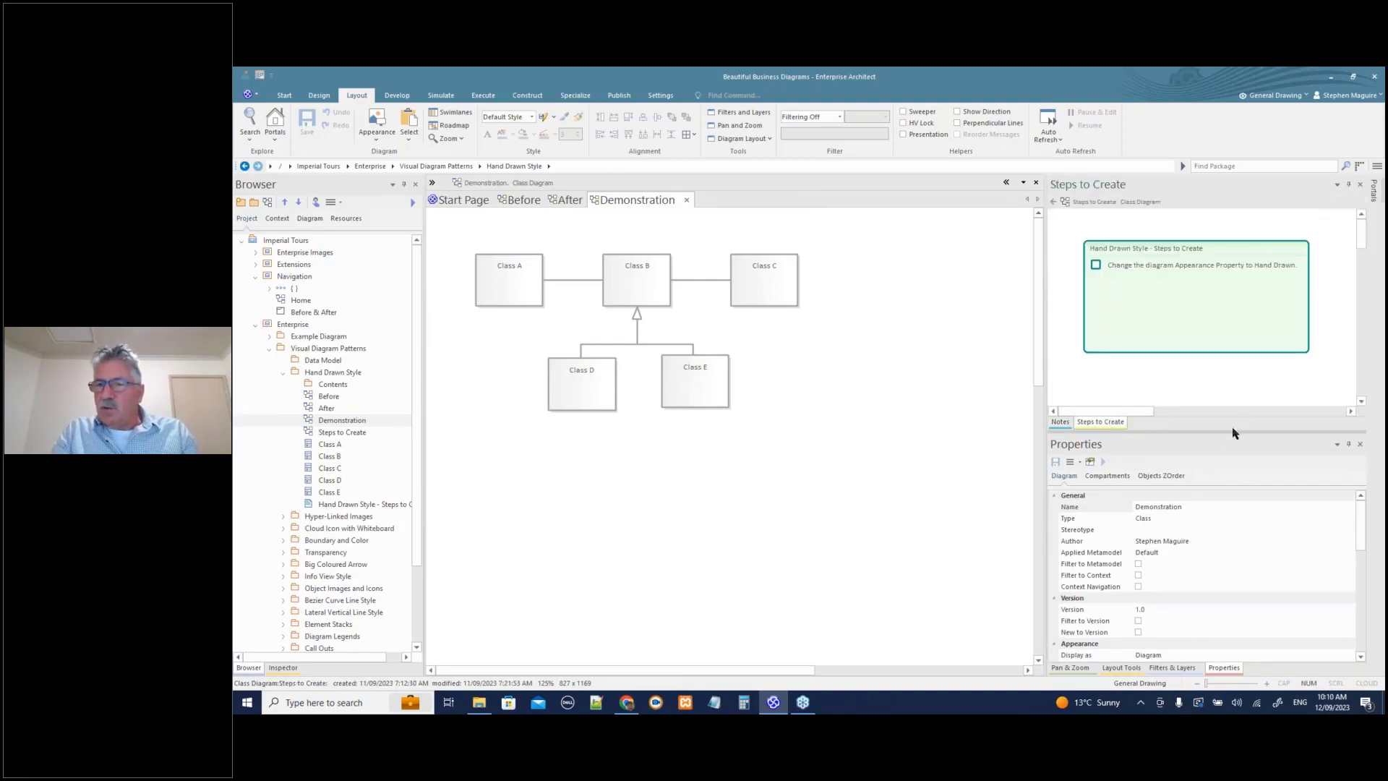
{"action": "left_click_drag", "start_coordinate": [1236, 433], "coordinate": [1236, 412]}
- Turn on the Hand Drawn appearance property for the Demonstration diagram and compare it with the After diagram
{"action": "scroll", "coordinate": [1171, 557], "scroll_direction": "down", "scroll_amount": 3}
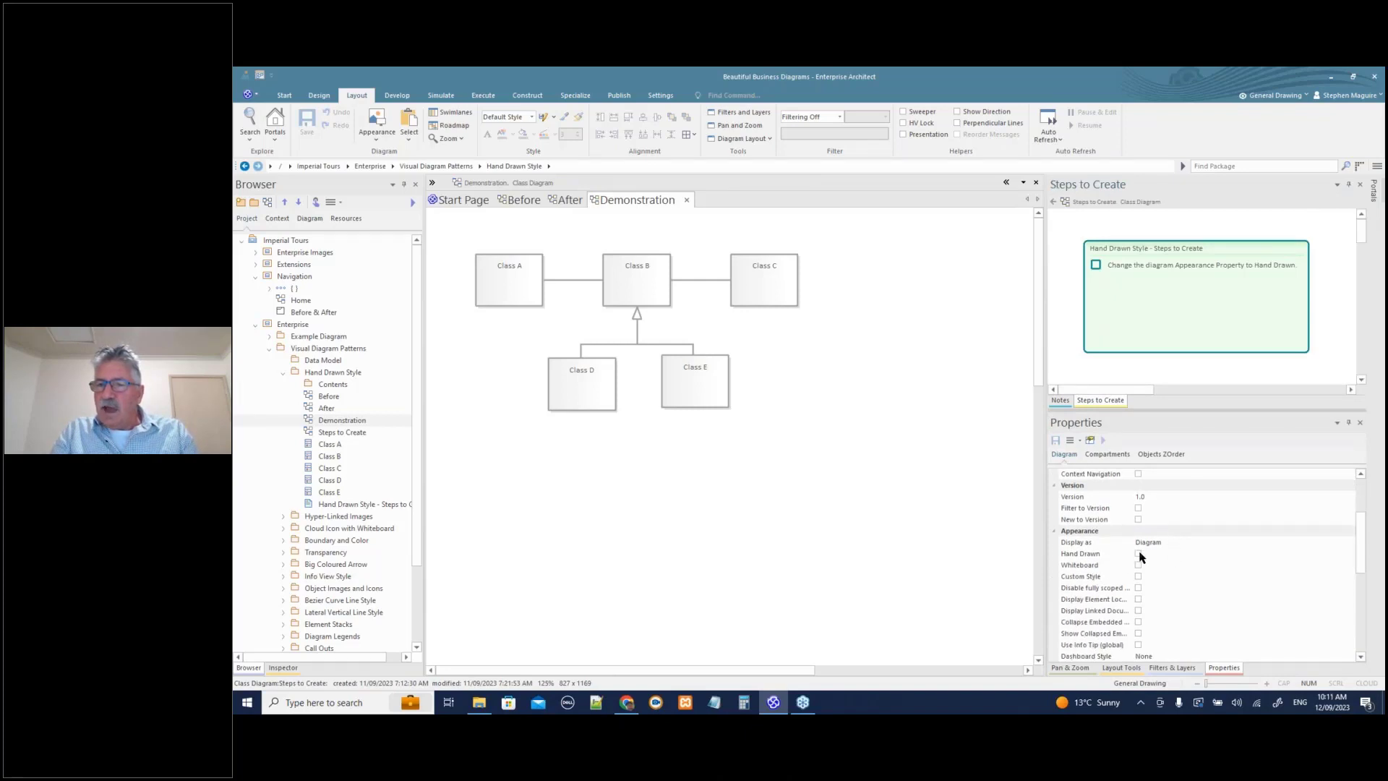
{"action": "left_click", "coordinate": [1139, 554]}
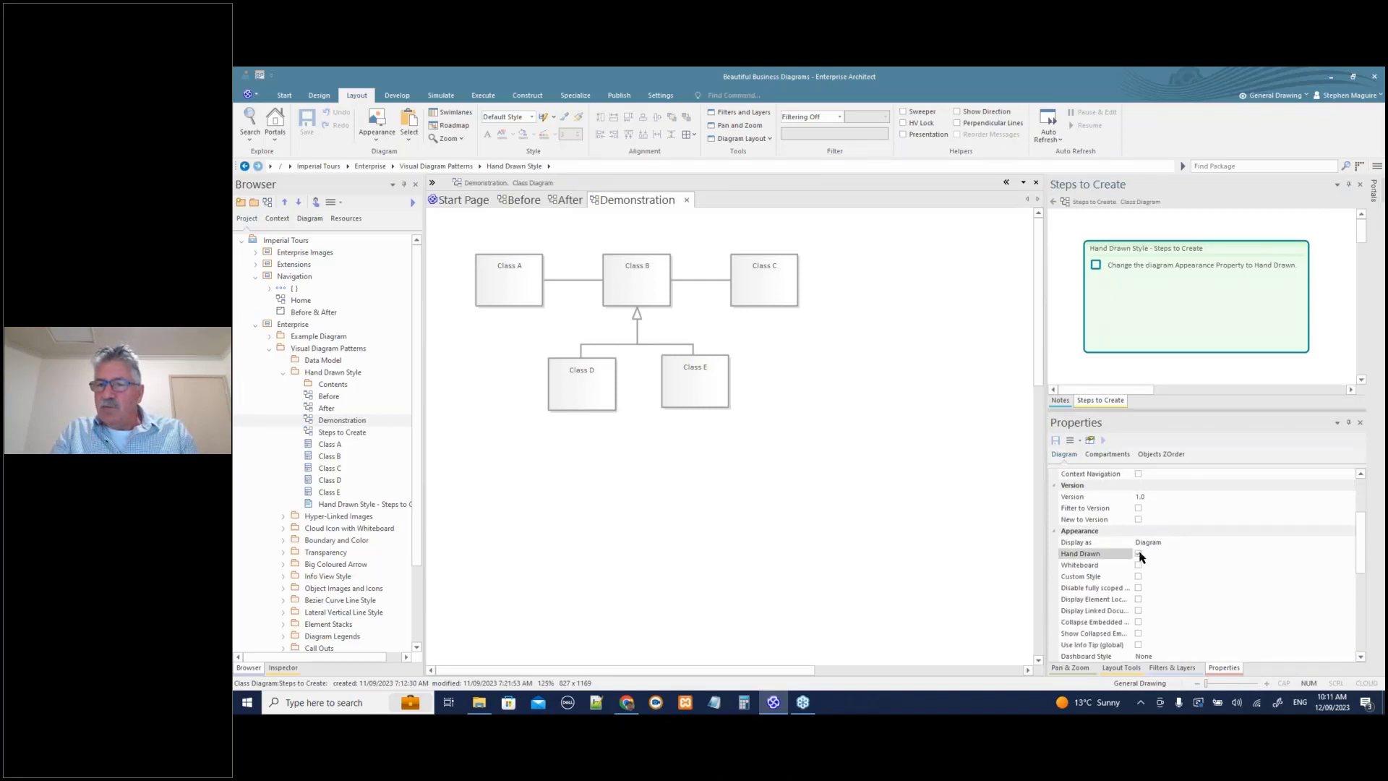
{"action": "left_click", "coordinate": [853, 445]}
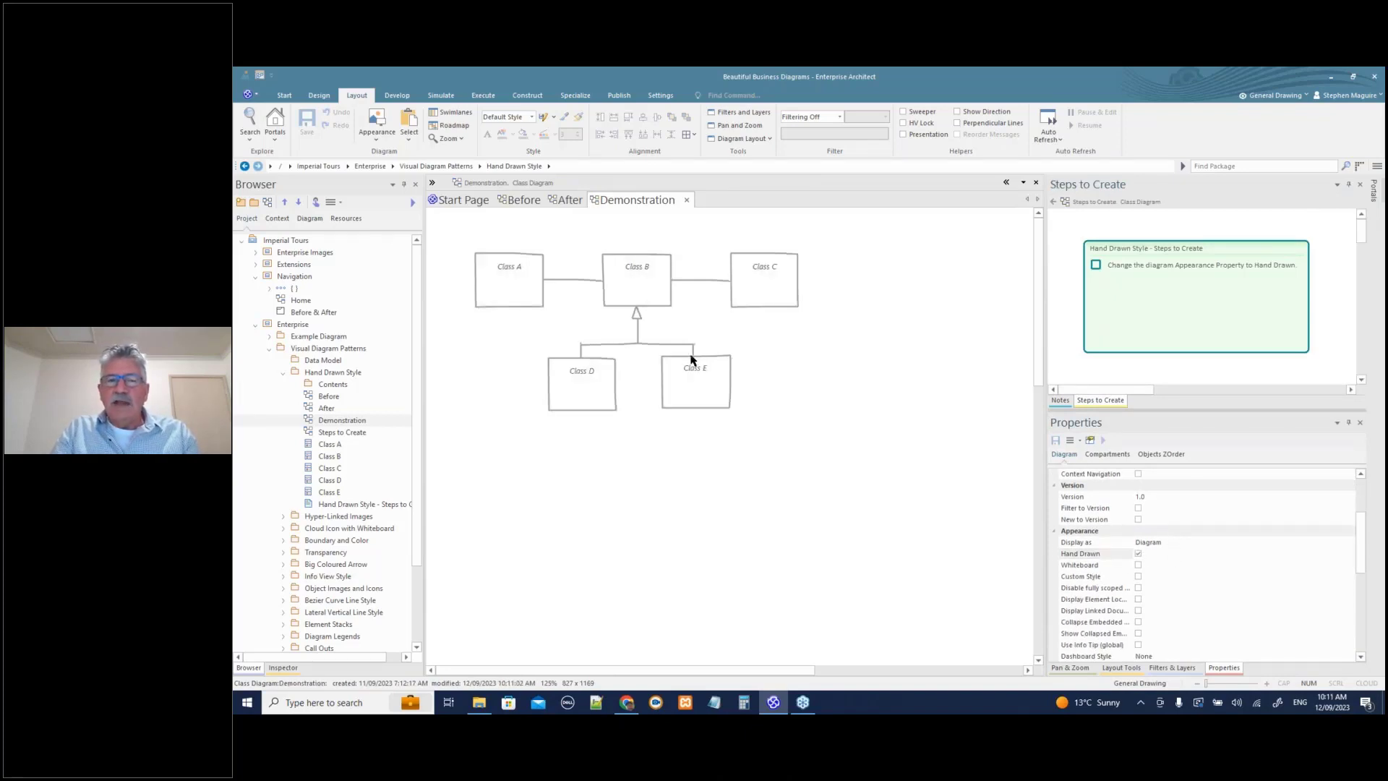
{"action": "left_click", "coordinate": [567, 200]}
{"action": "left_click", "coordinate": [630, 201]}
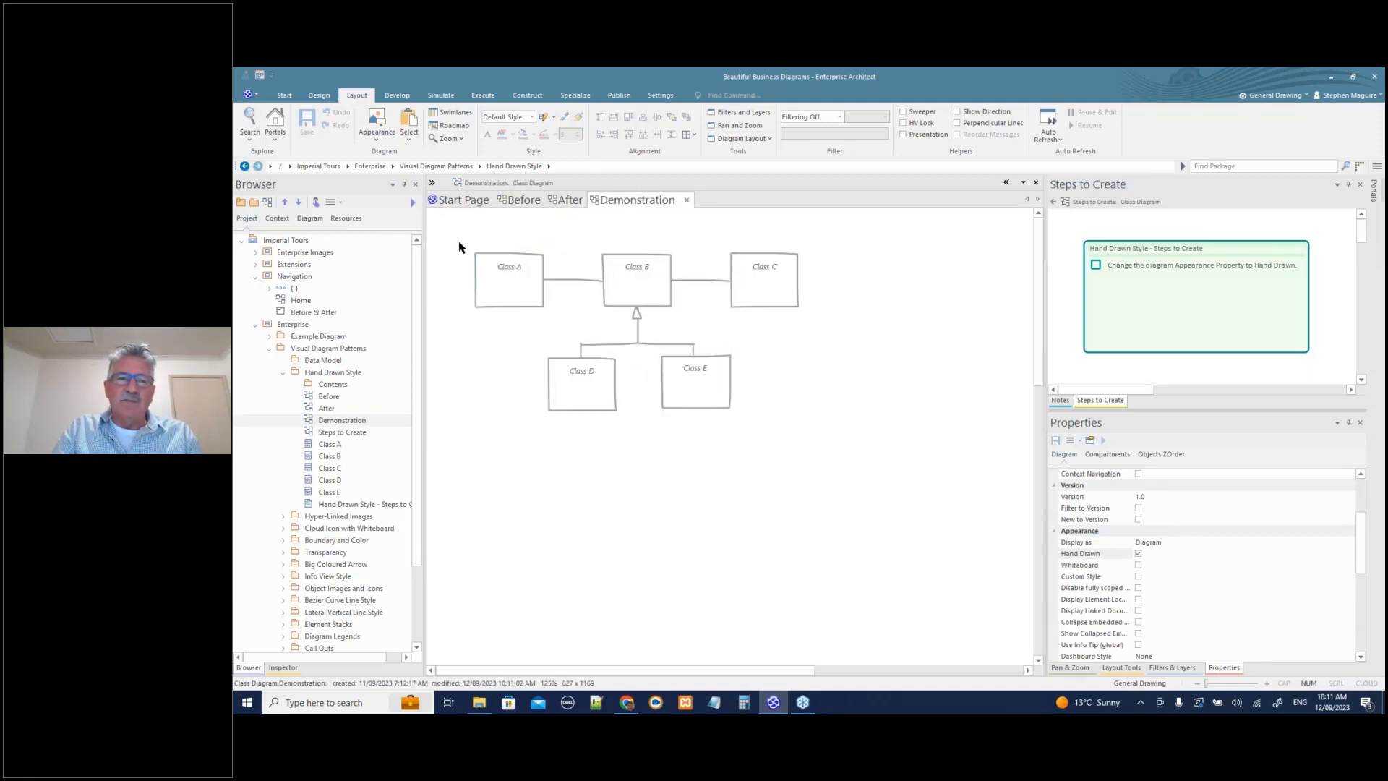
- Fill Class A, Class B and Class C with light blue in the Demonstration diagram and save it
{"action": "left_click", "coordinate": [492, 269]}
{"action": "left_click", "coordinate": [539, 268]}
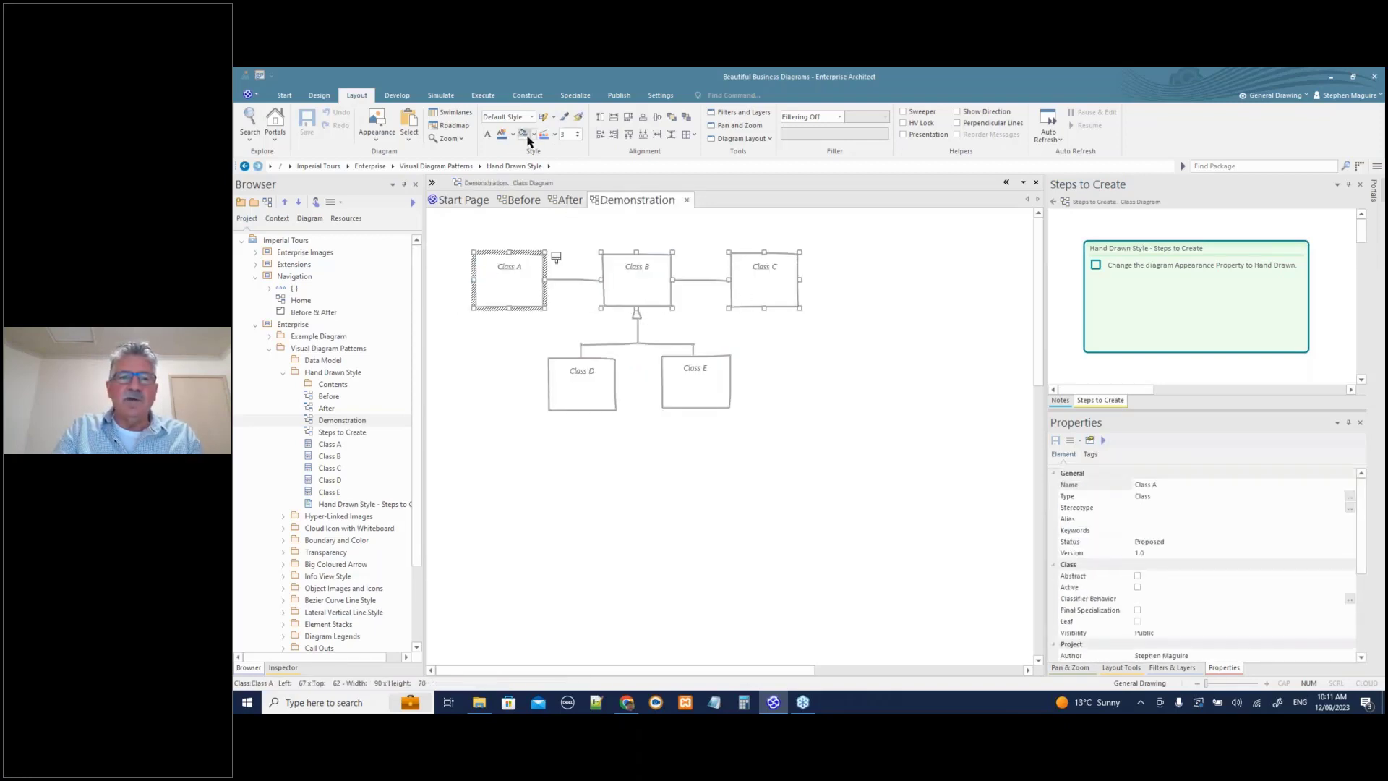
{"action": "left_click", "coordinate": [532, 134]}
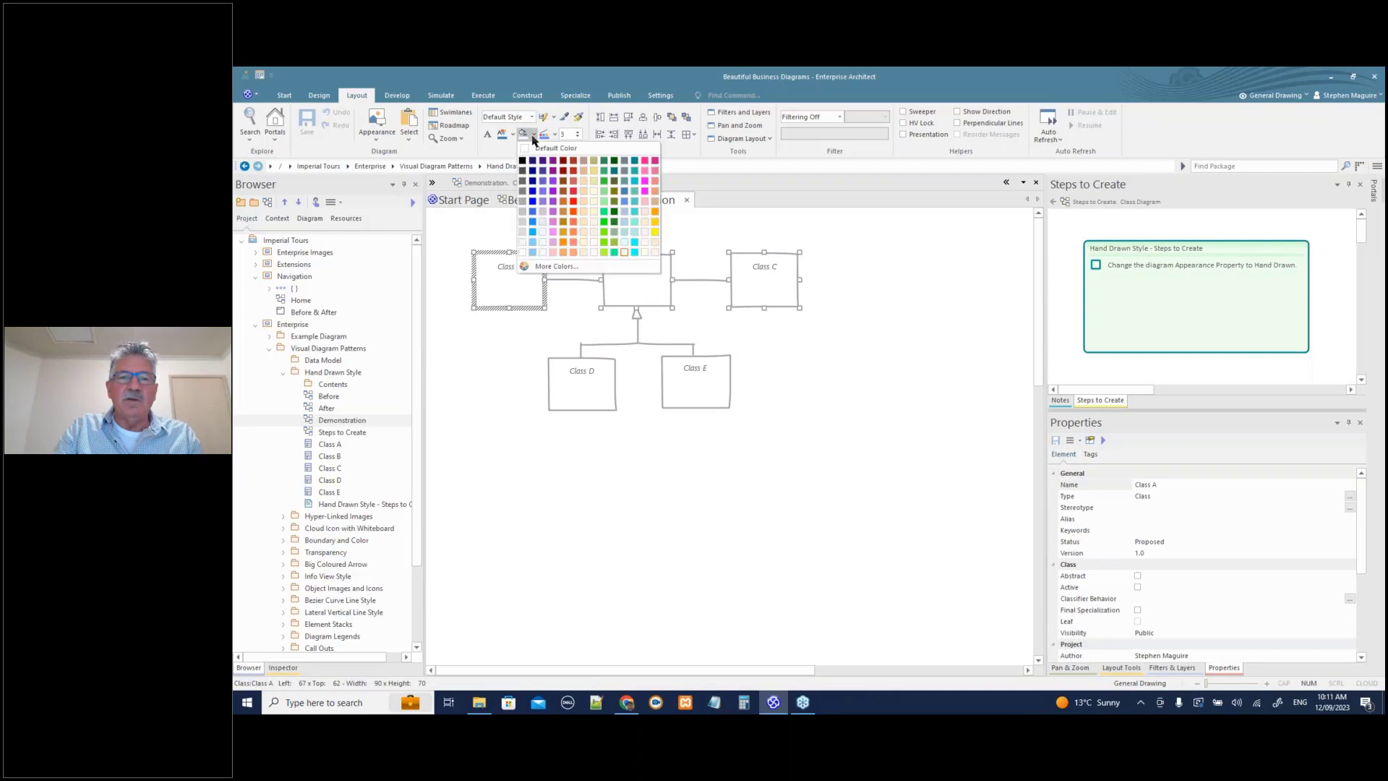
{"action": "left_click", "coordinate": [624, 233]}
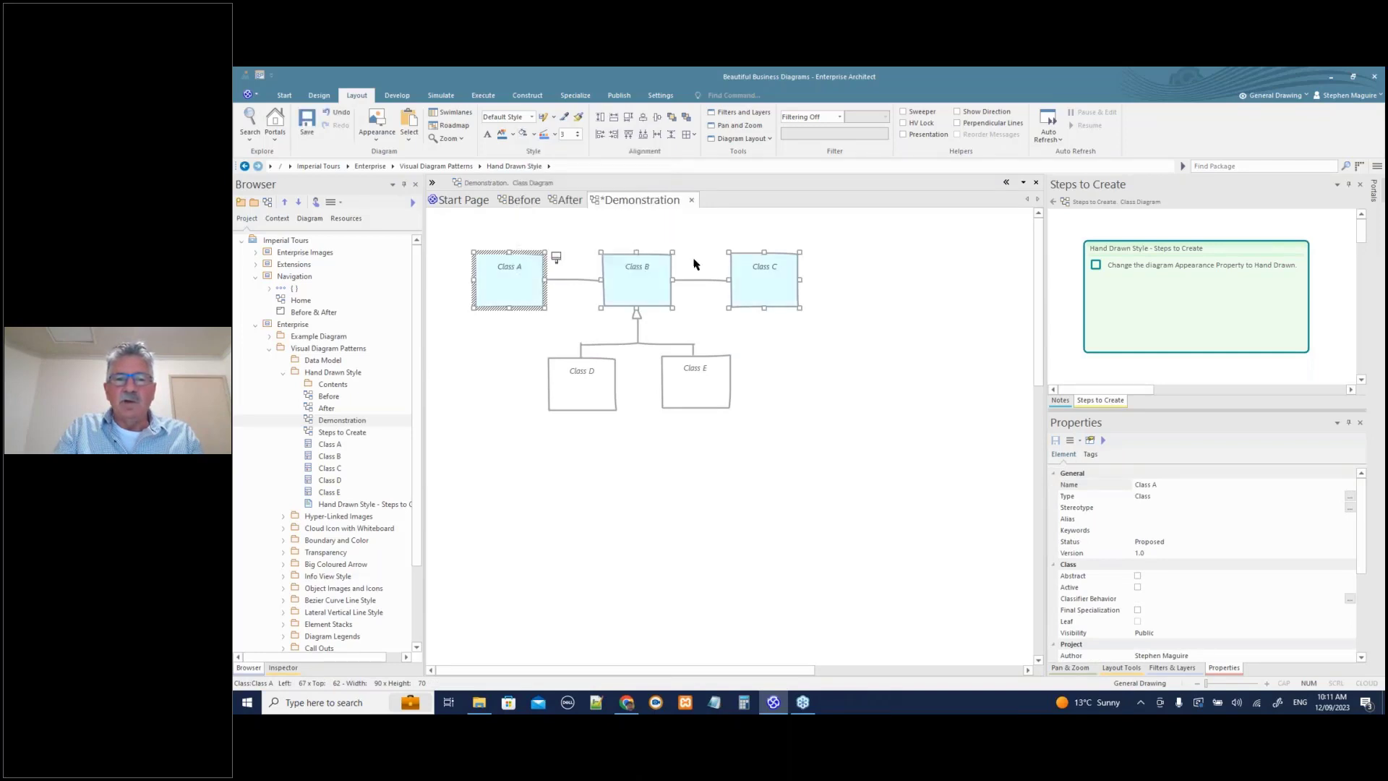
{"action": "left_click", "coordinate": [874, 348]}
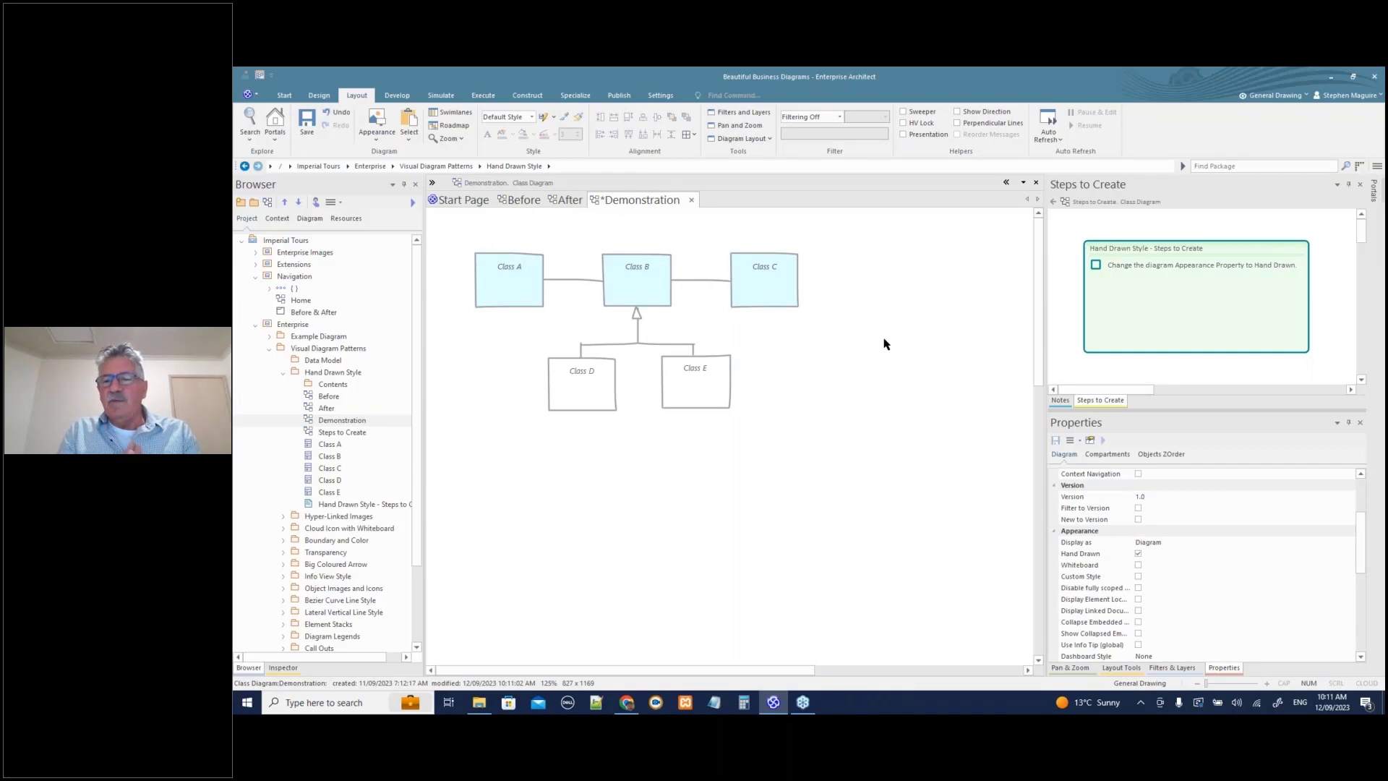
{"action": "key", "text": "ctrl+s"}
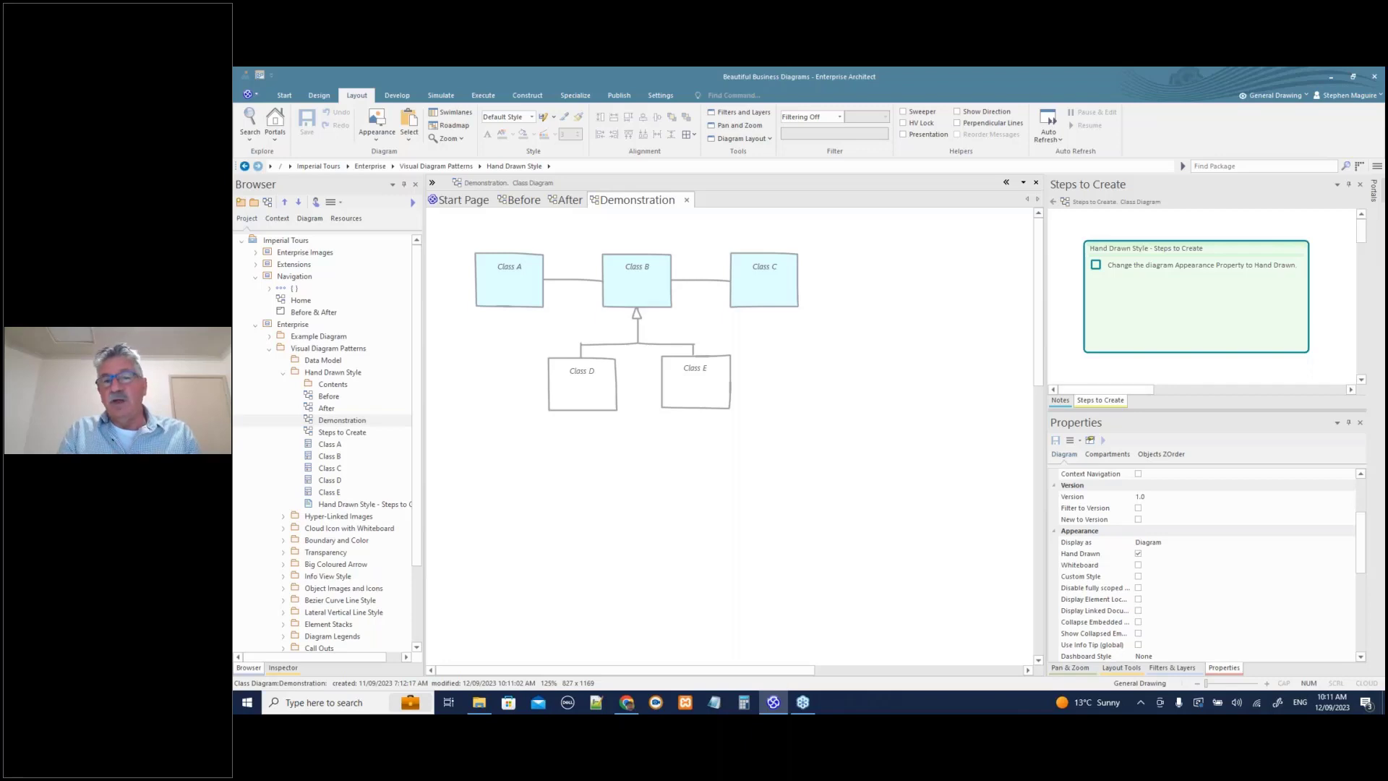
- Compare the Before and After diagrams once more and close all open diagrams
{"action": "left_click", "coordinate": [515, 201]}
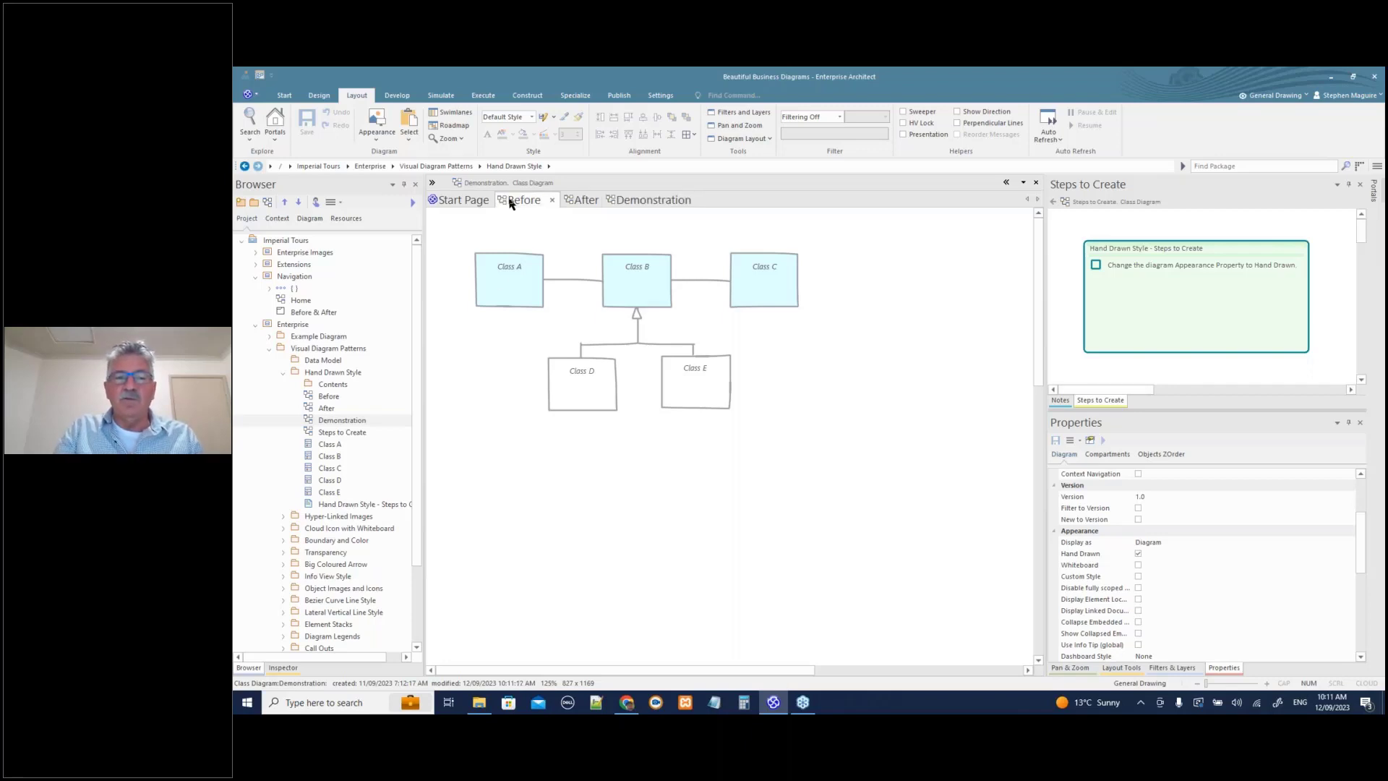
{"action": "left_click", "coordinate": [584, 202]}
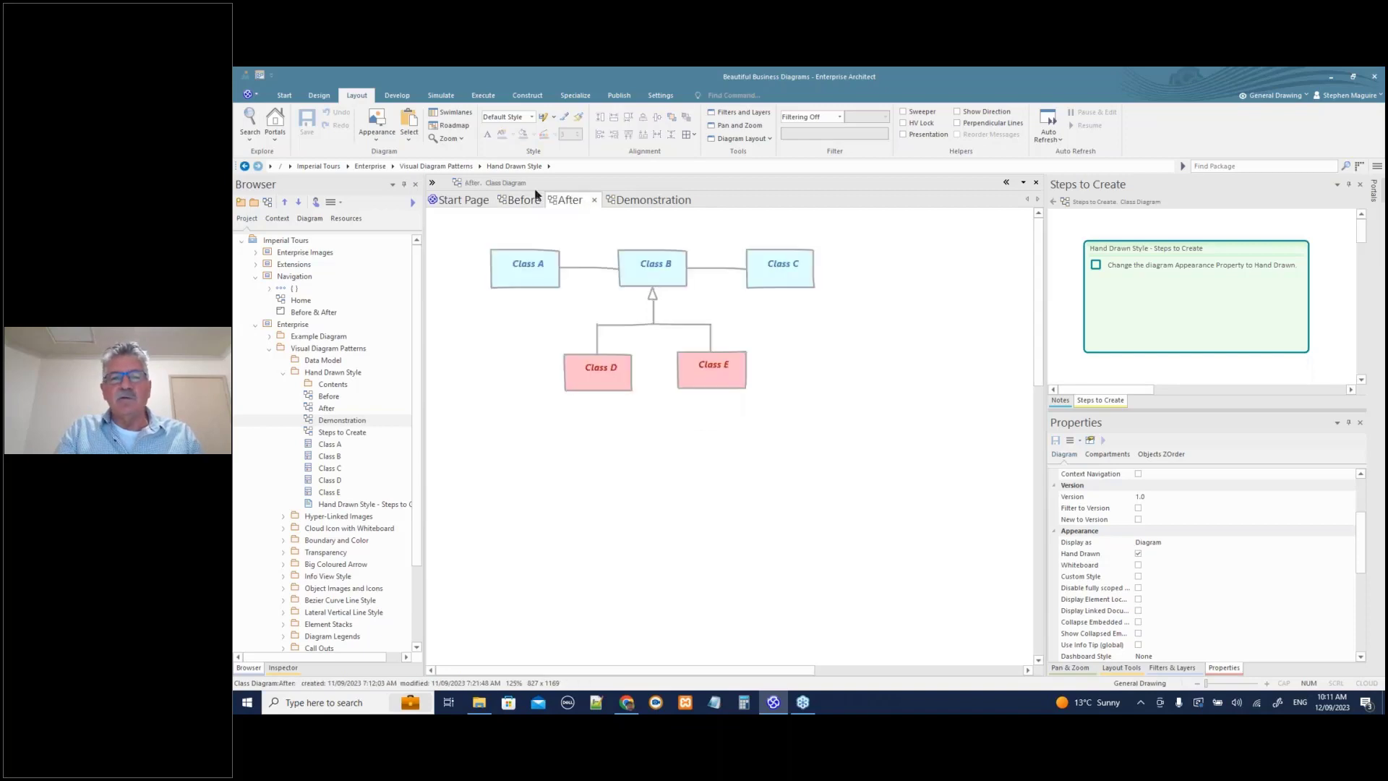
{"action": "right_click", "coordinate": [524, 207]}
{"action": "left_click", "coordinate": [524, 206]}
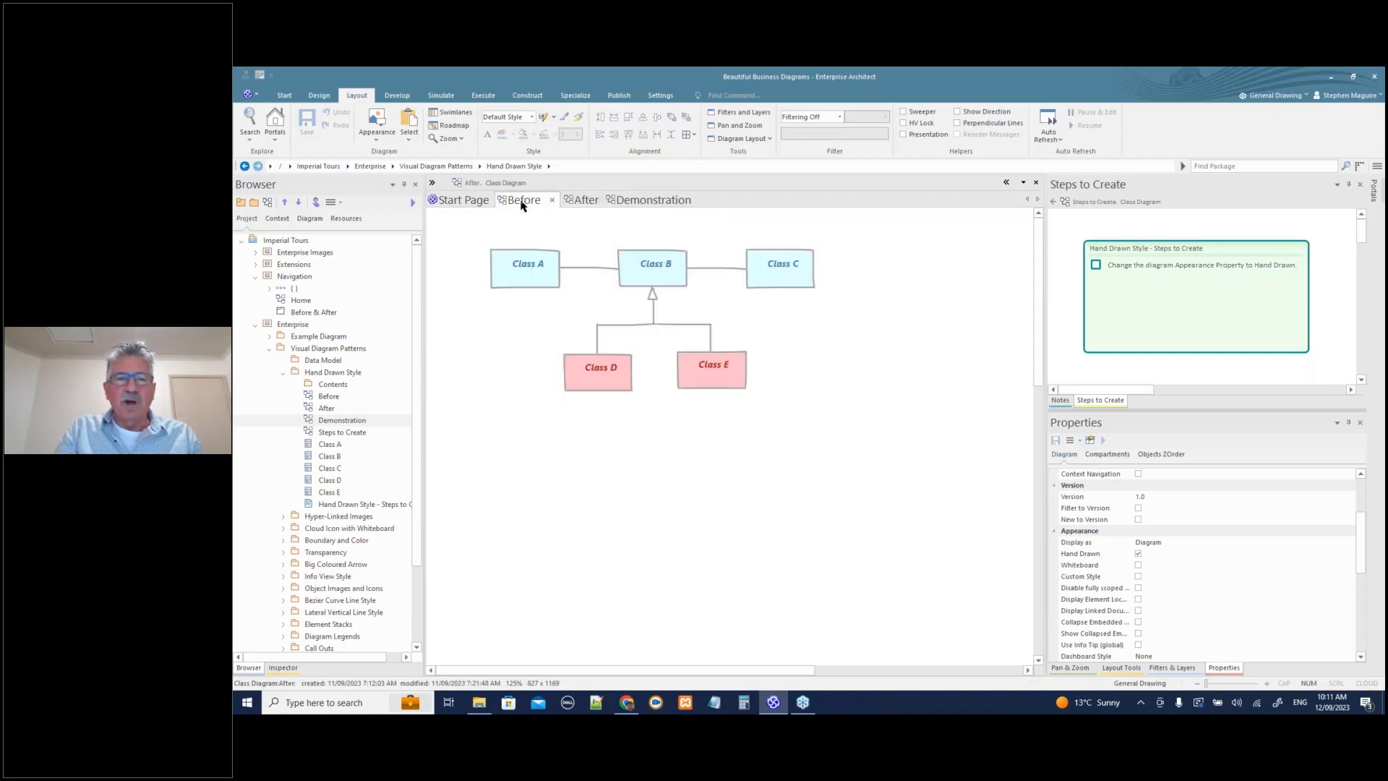
{"action": "right_click", "coordinate": [524, 205]}
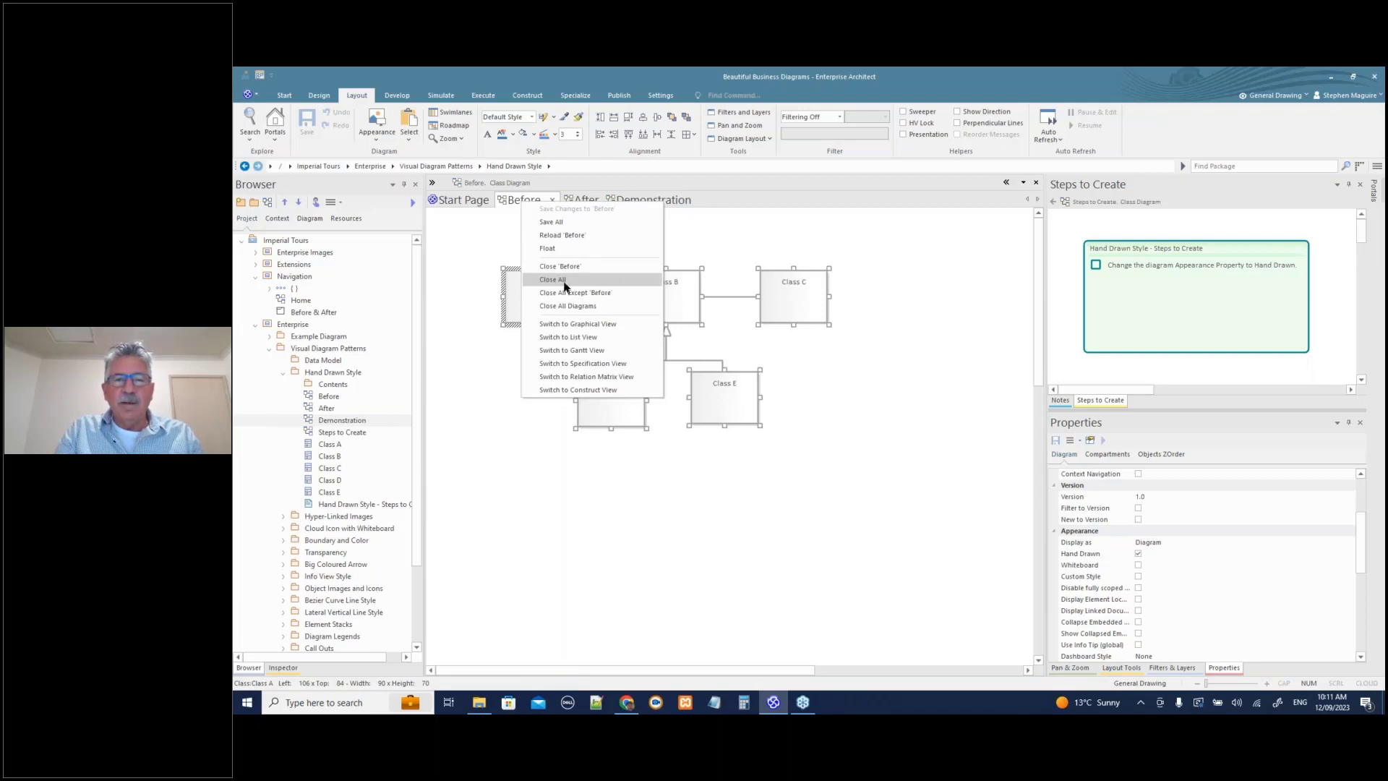
{"action": "left_click", "coordinate": [563, 281]}
- Collapse the Hand Drawn Style package and open the Before & After diagram of Cloud Icon with Whiteboard
{"action": "left_click", "coordinate": [284, 372]}
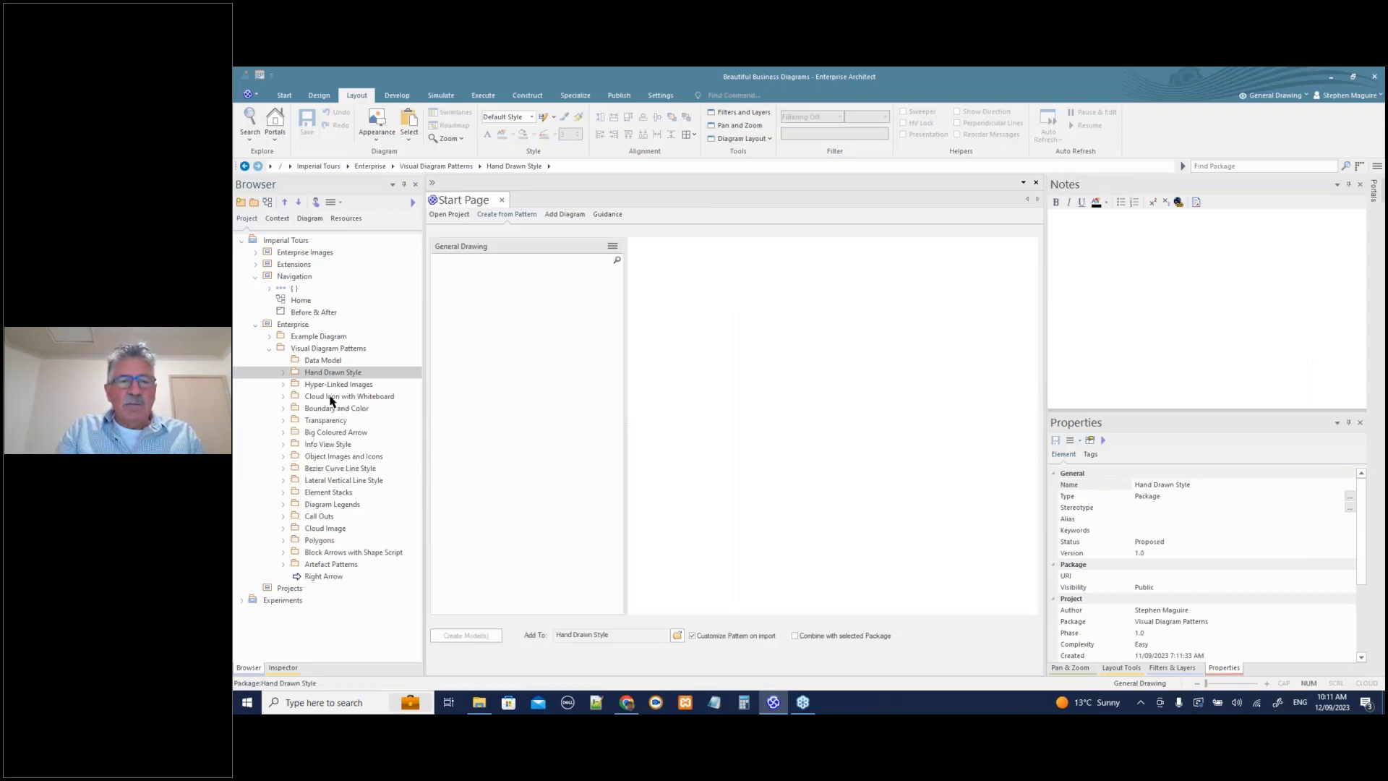
{"action": "left_click", "coordinate": [282, 397]}
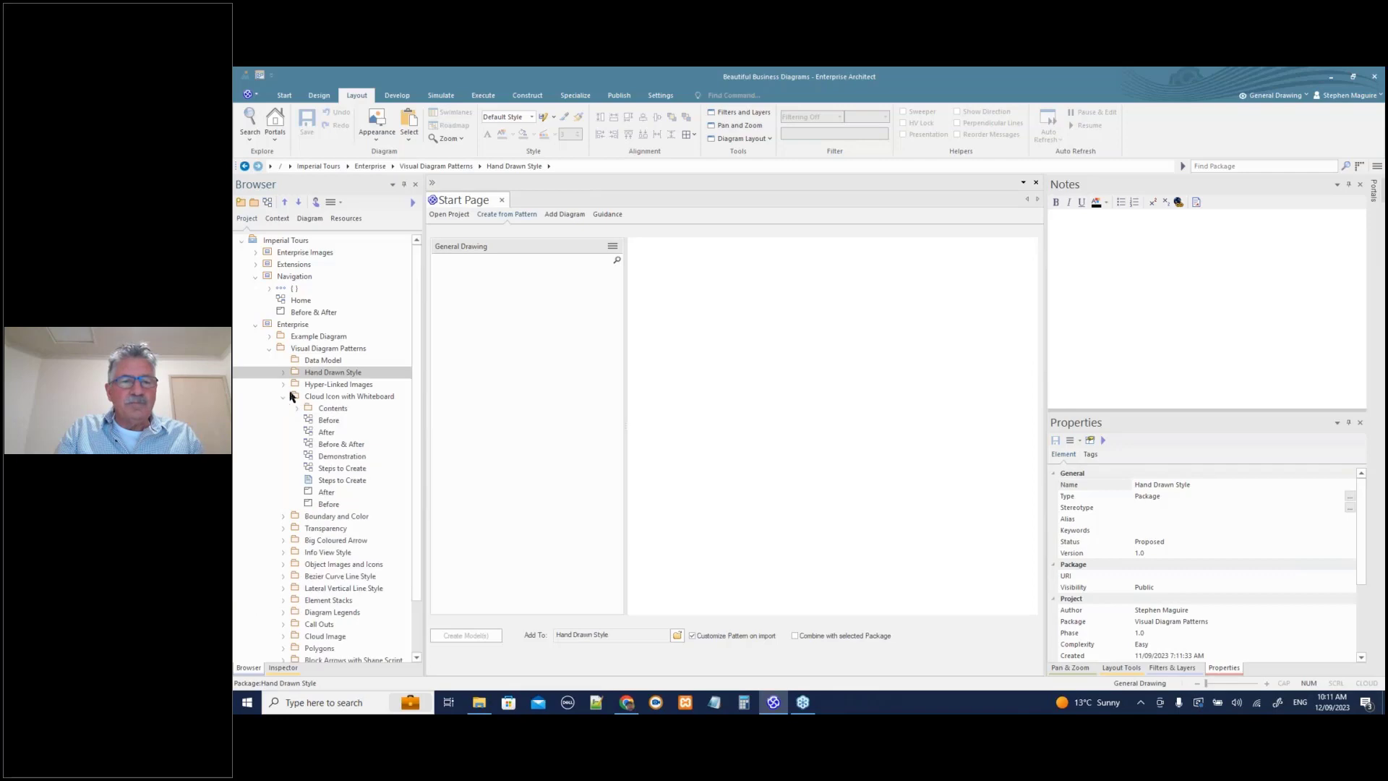
{"action": "double_click", "coordinate": [334, 445]}
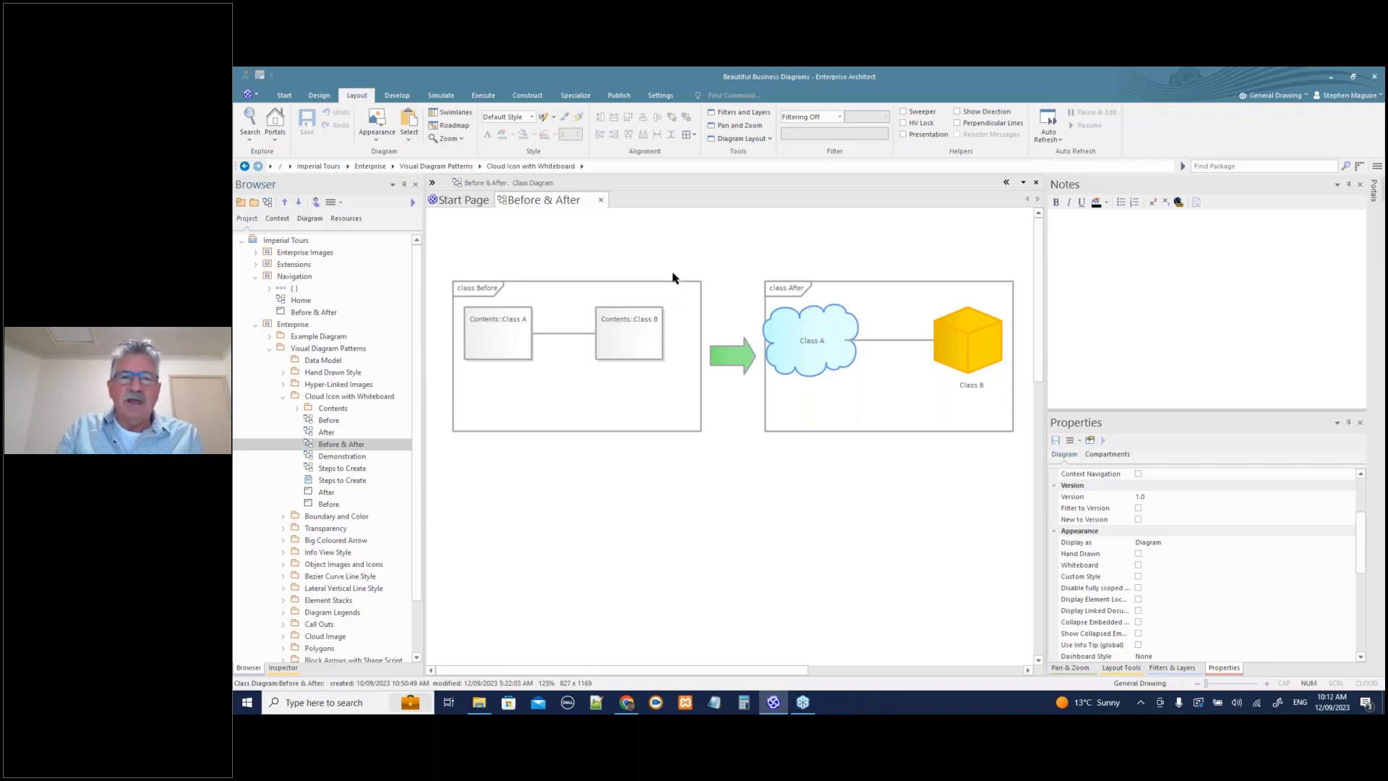
- Copy Class A and Class B from the Cloud Icon with Whiteboard Before diagram into its Demonstration diagram
{"action": "double_click", "coordinate": [344, 457]}
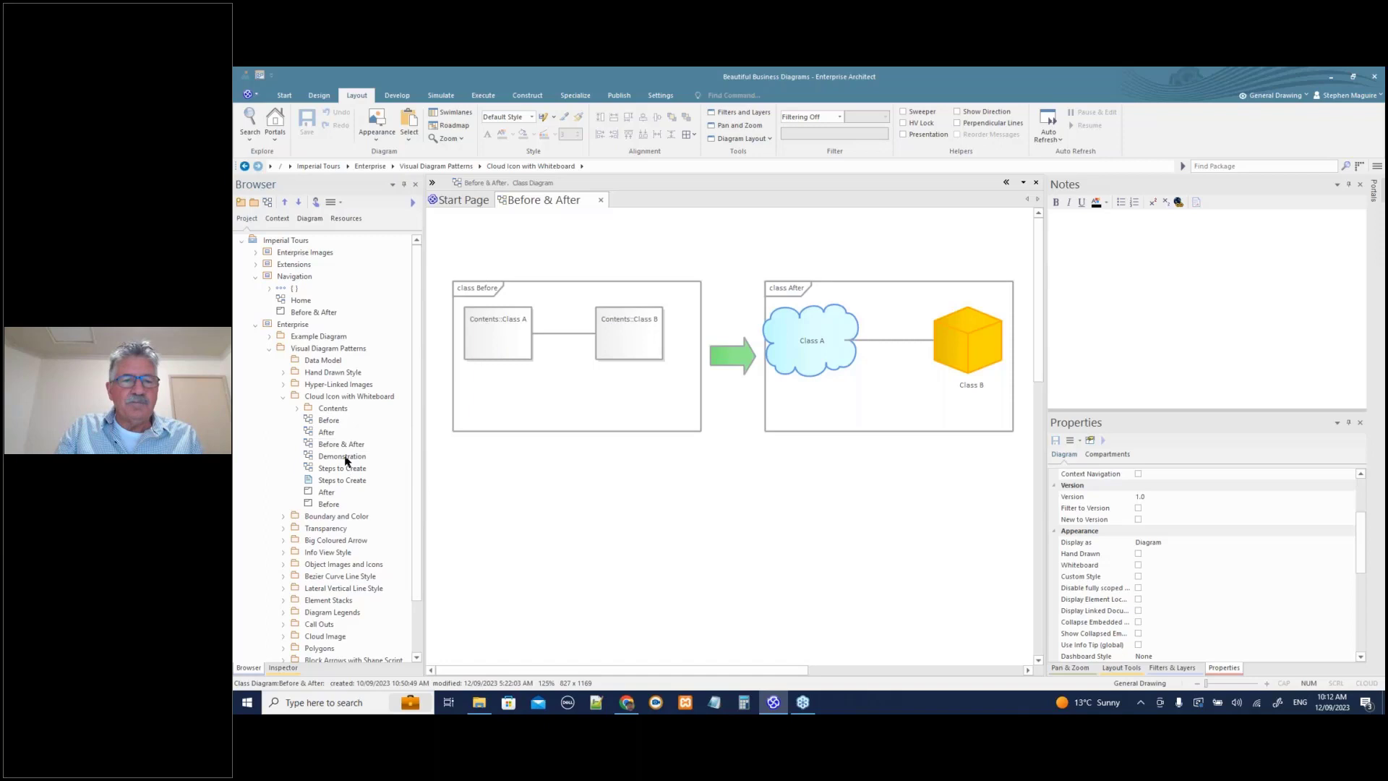
{"action": "double_click", "coordinate": [329, 421]}
{"action": "left_click_drag", "start_coordinate": [457, 227], "coordinate": [649, 294]}
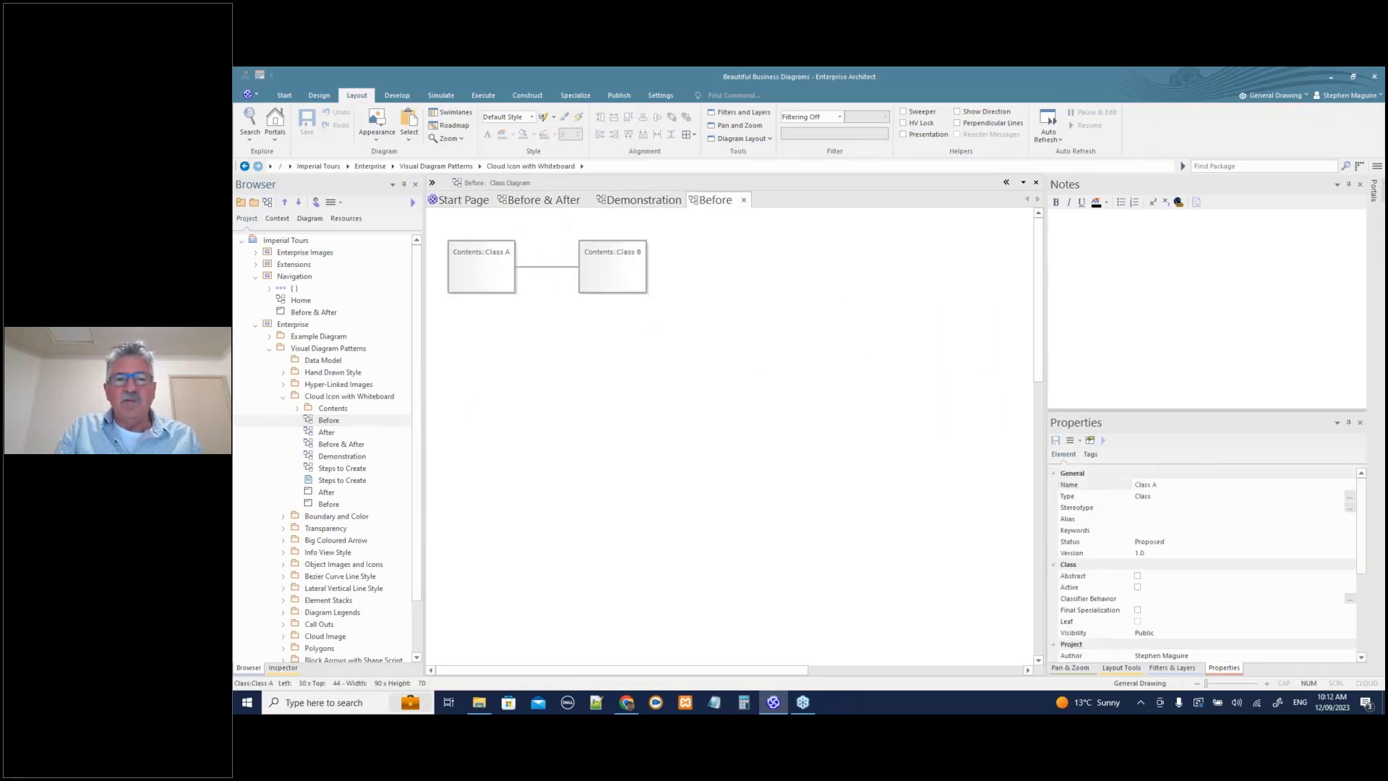
{"action": "double_click", "coordinate": [340, 457]}
{"action": "key", "text": "ctrl+v"}
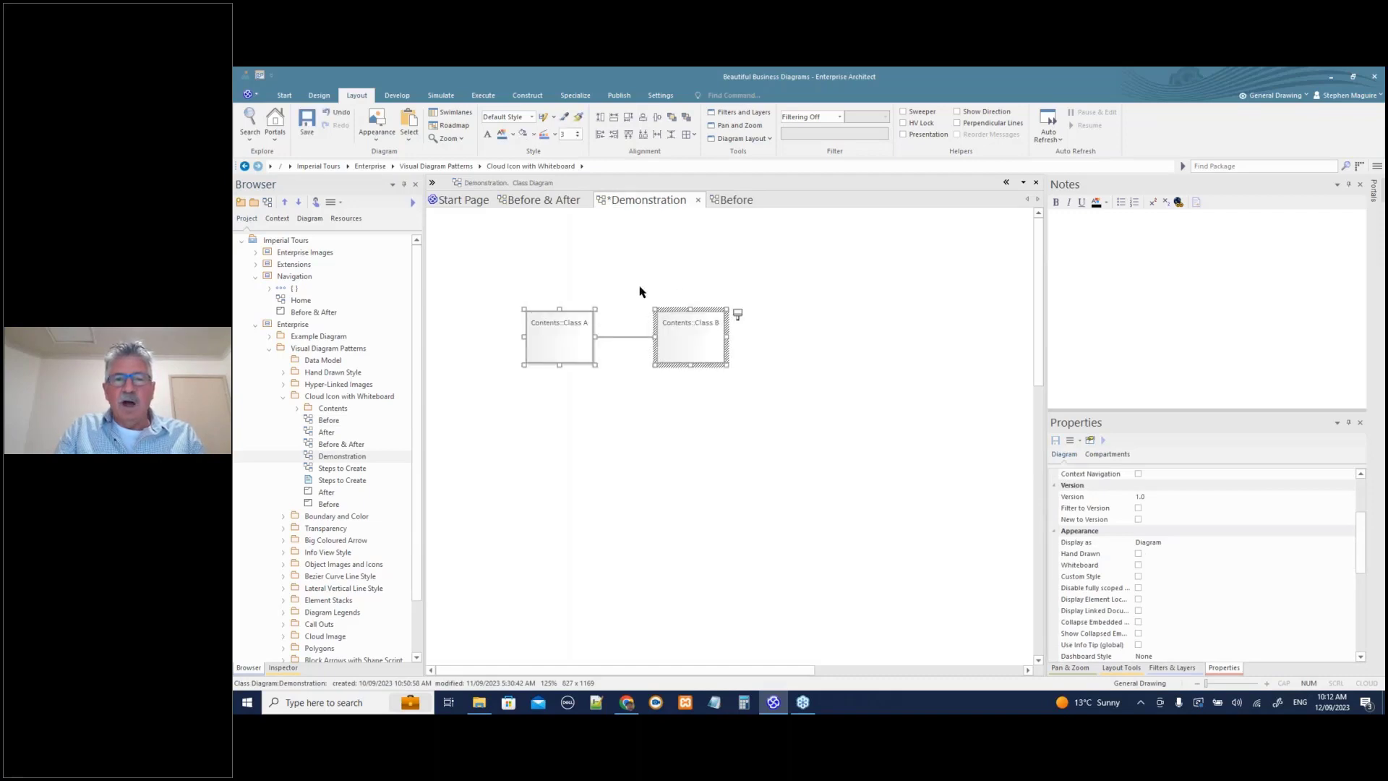
- Open the Steps to Create diagram of Cloud Icon with Whiteboard and dock it beside the Demonstration diagram, alongside Notes
{"action": "double_click", "coordinate": [339, 468]}
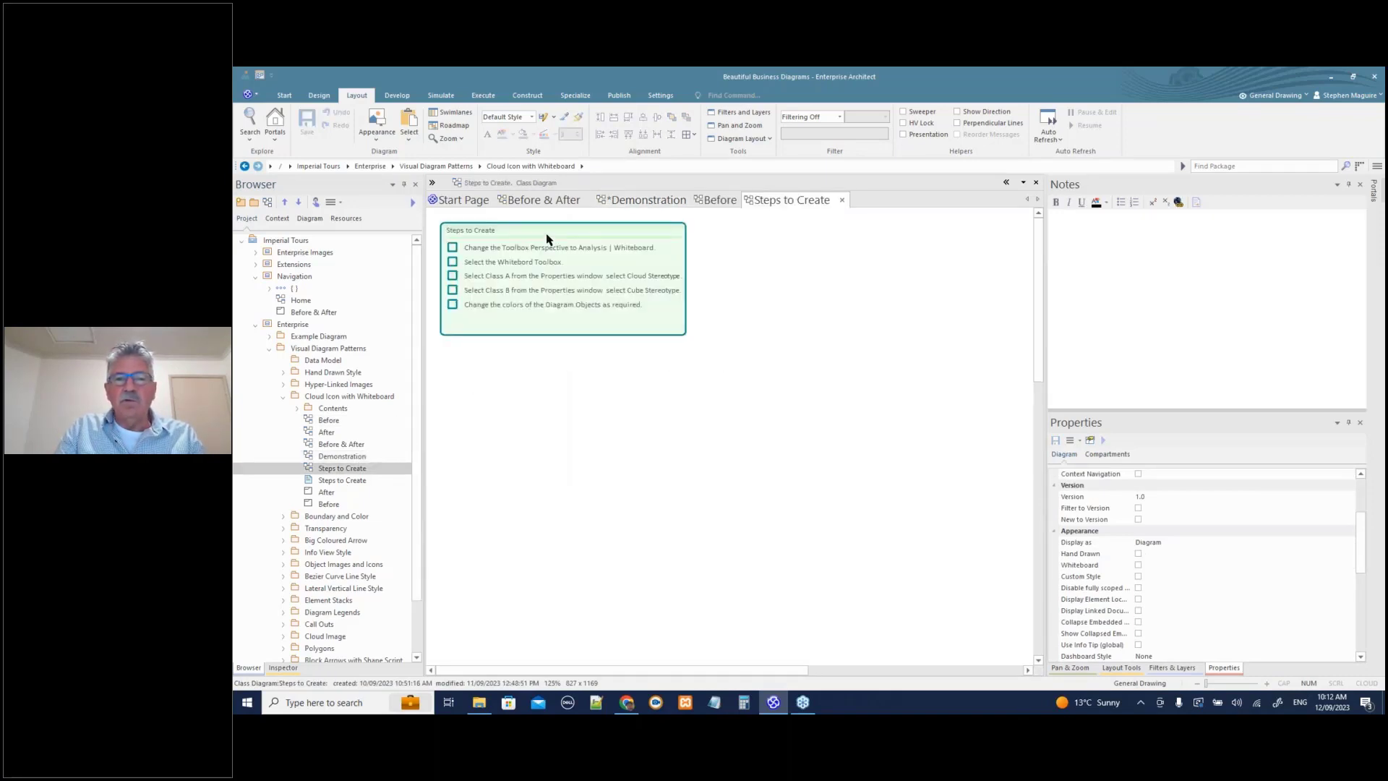
{"action": "left_click_drag", "start_coordinate": [787, 201], "coordinate": [1180, 270]}
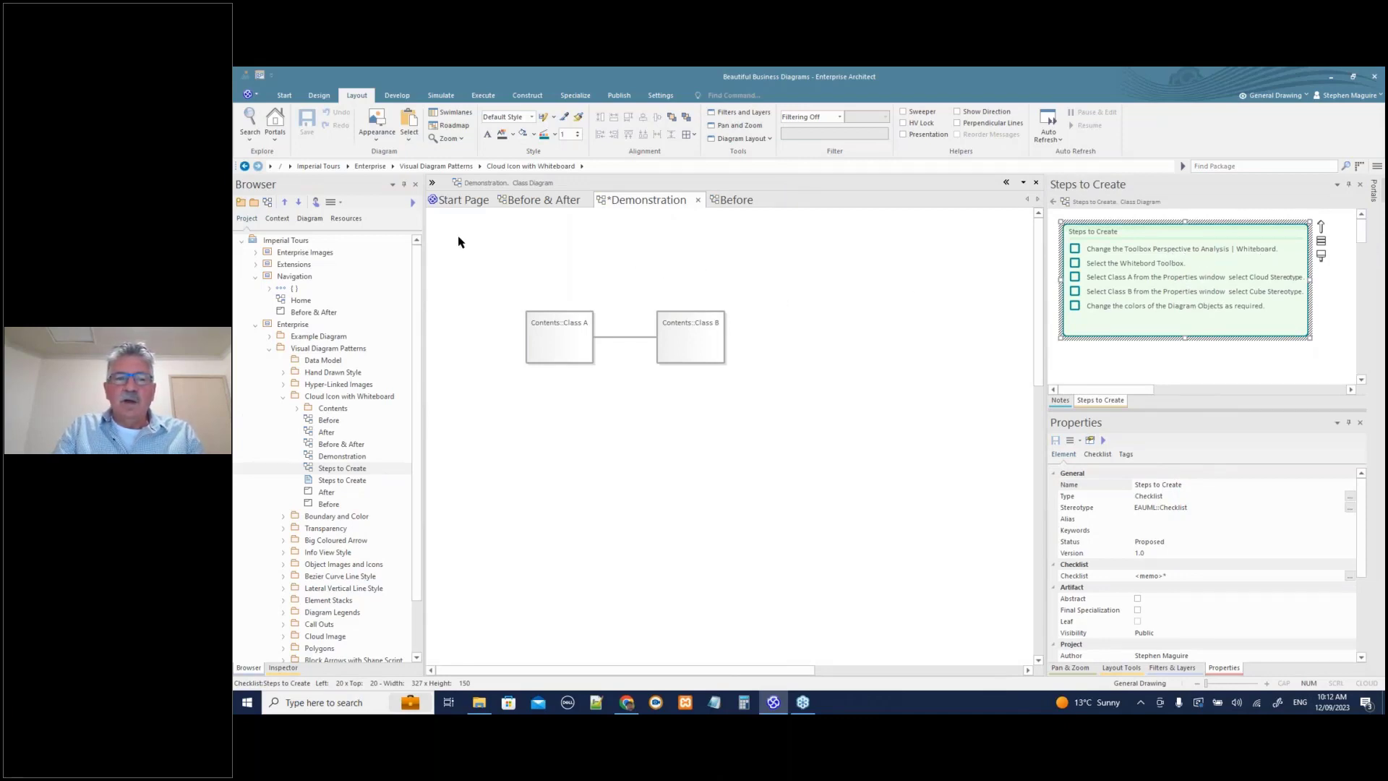
- Show the diagram toolbox and change its perspective to Analysis > Whiteboard
{"action": "left_click", "coordinate": [432, 182]}
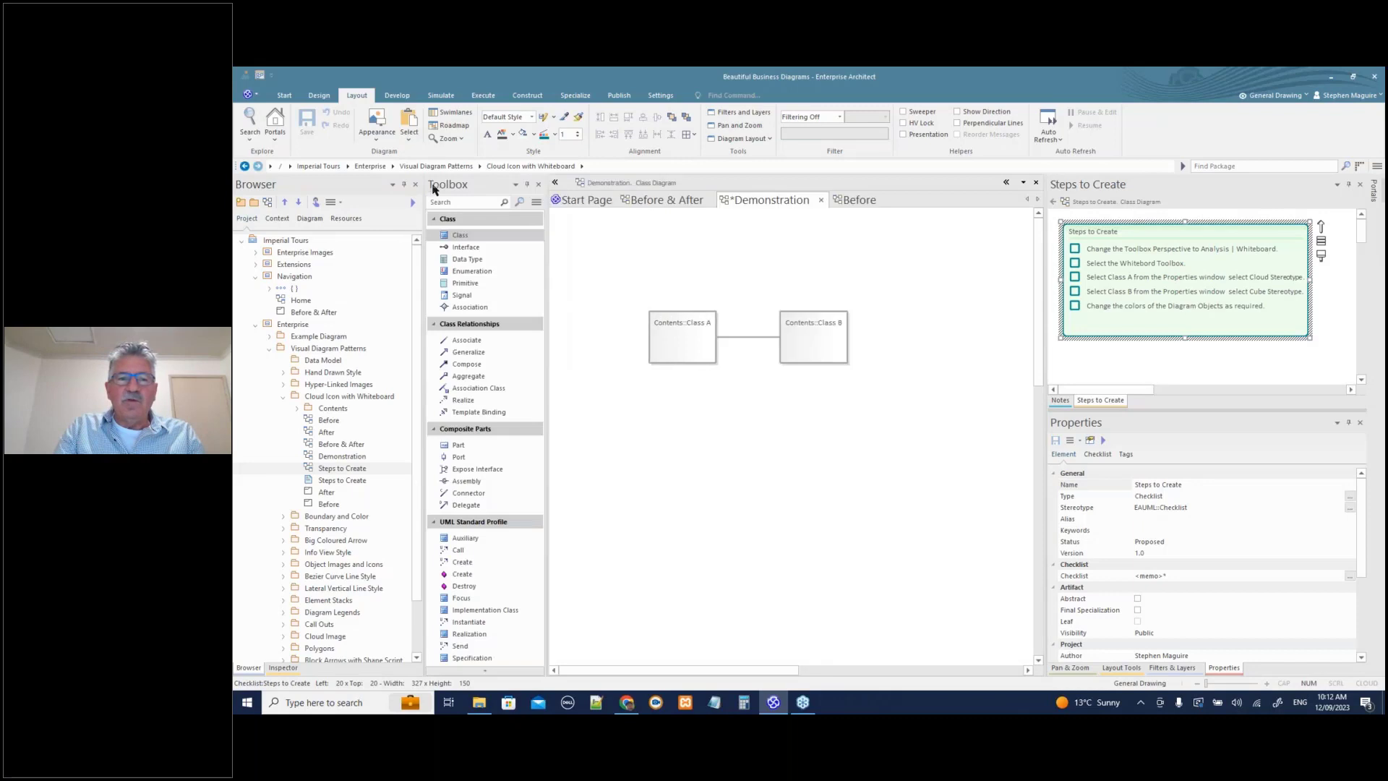
{"action": "left_click", "coordinate": [537, 202]}
{"action": "left_click", "coordinate": [566, 215]}
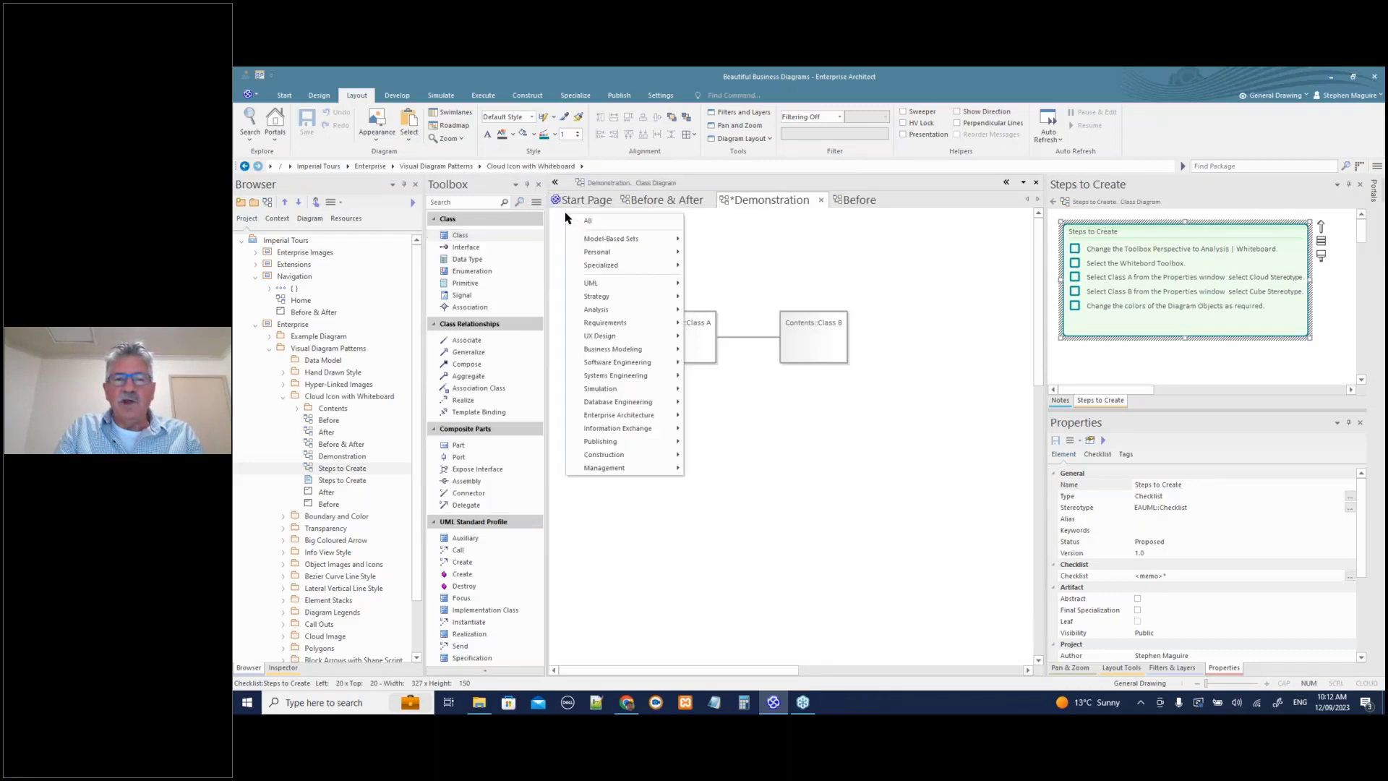
{"action": "mouse_move", "coordinate": [600, 316]}
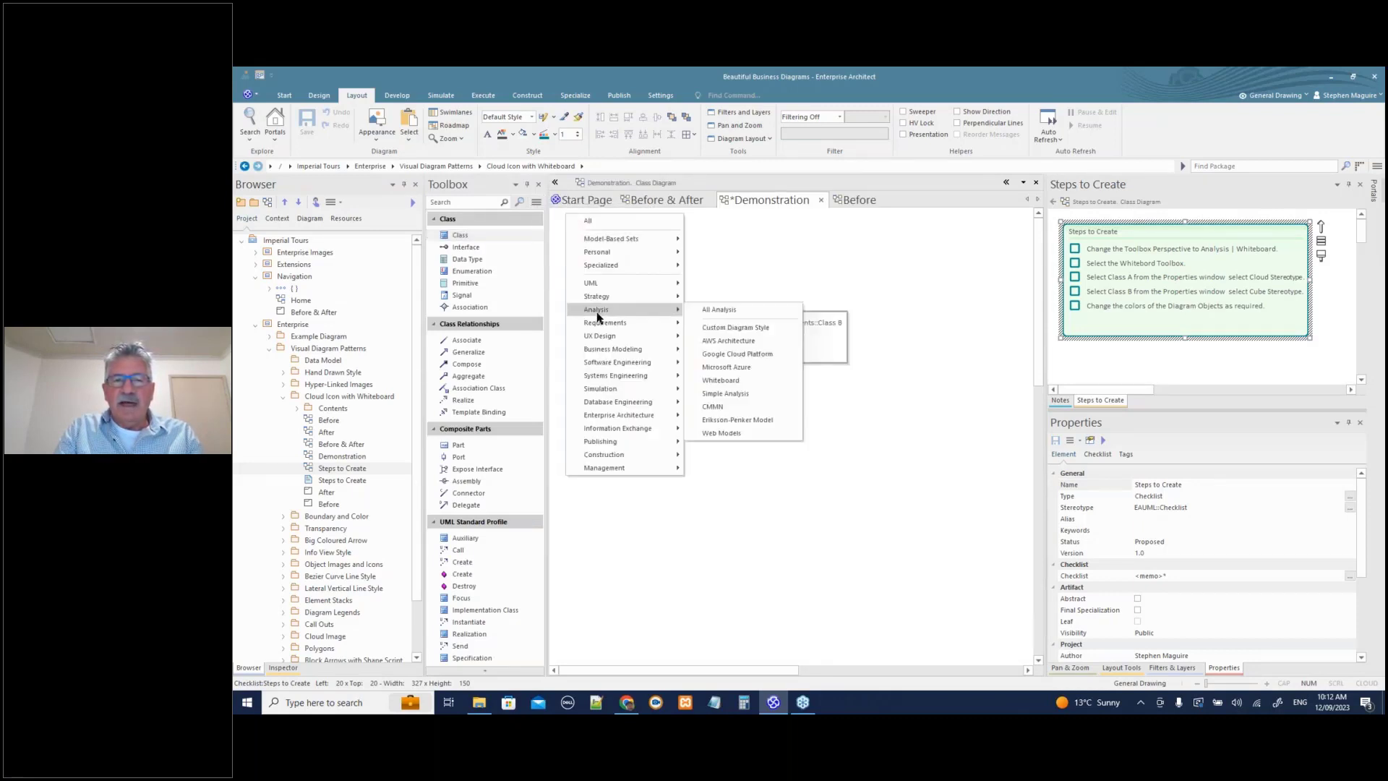
{"action": "left_click", "coordinate": [720, 380]}
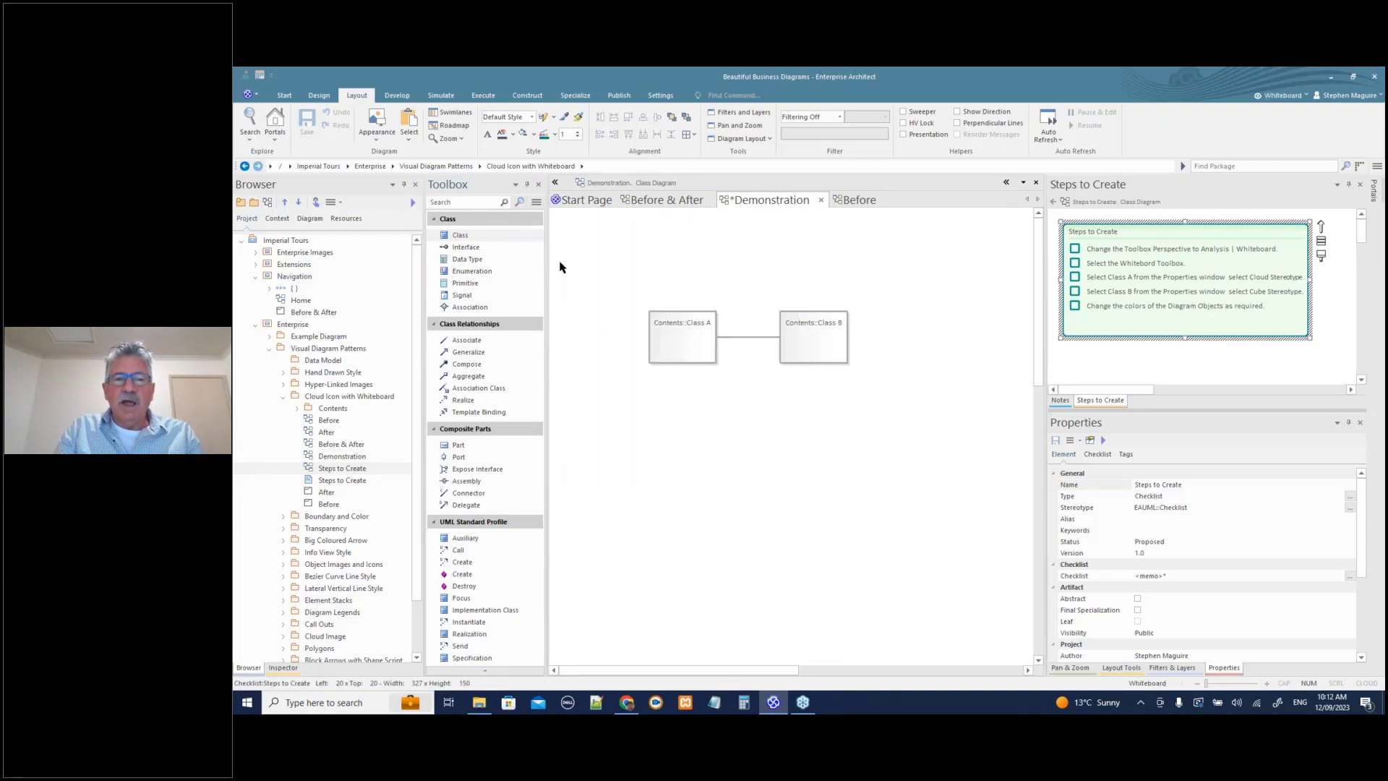
- Load the Whiteboard toolbox and tick off the first two items of the Steps to Create checklist
{"action": "left_click", "coordinate": [536, 201]}
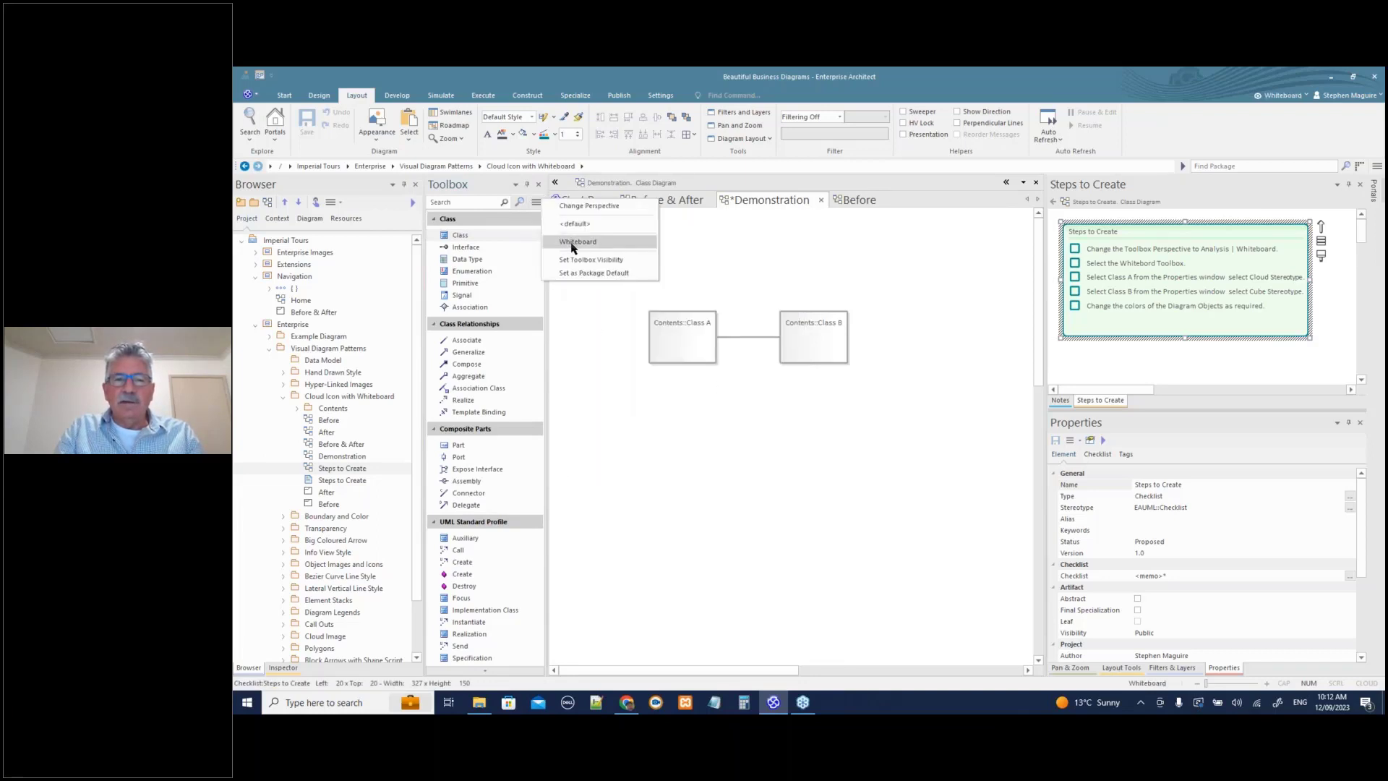
{"action": "left_click", "coordinate": [571, 246]}
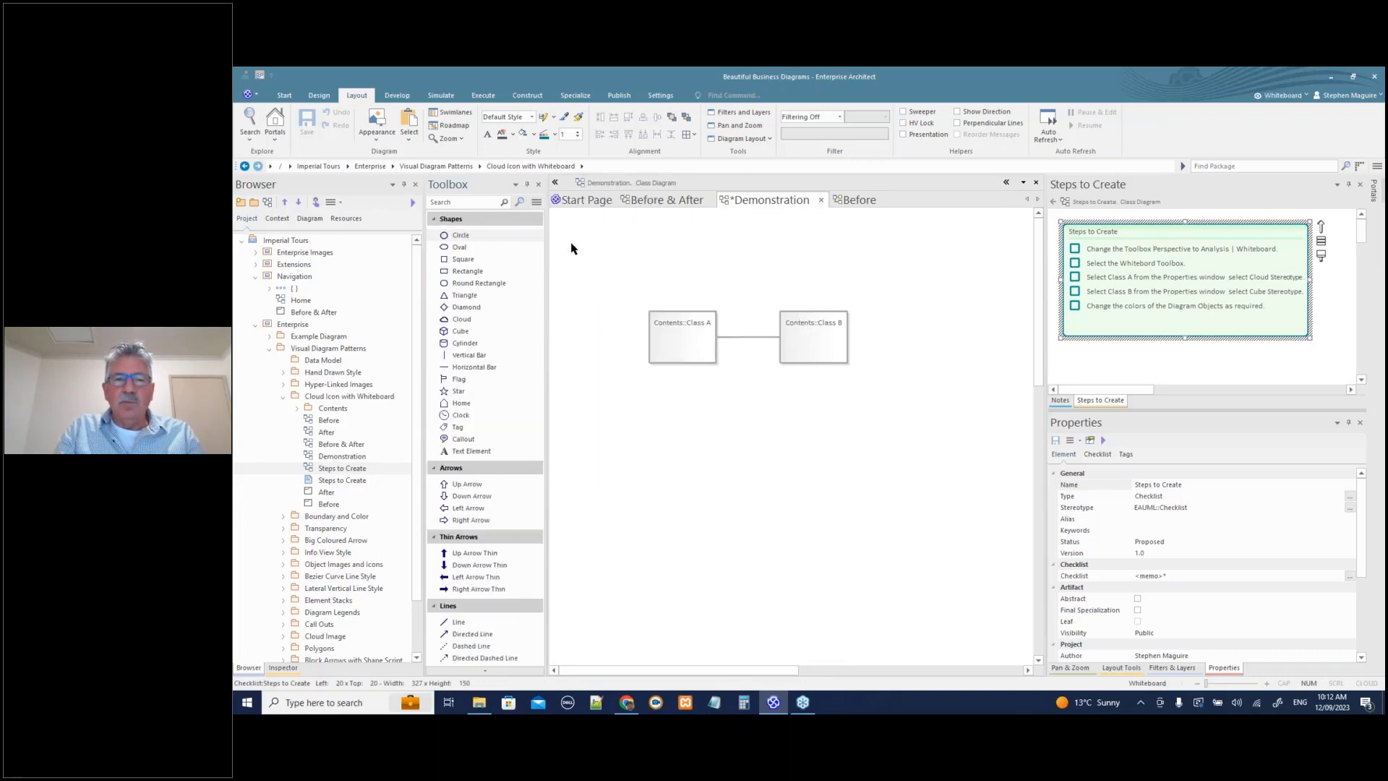
{"action": "left_click", "coordinate": [1075, 248]}
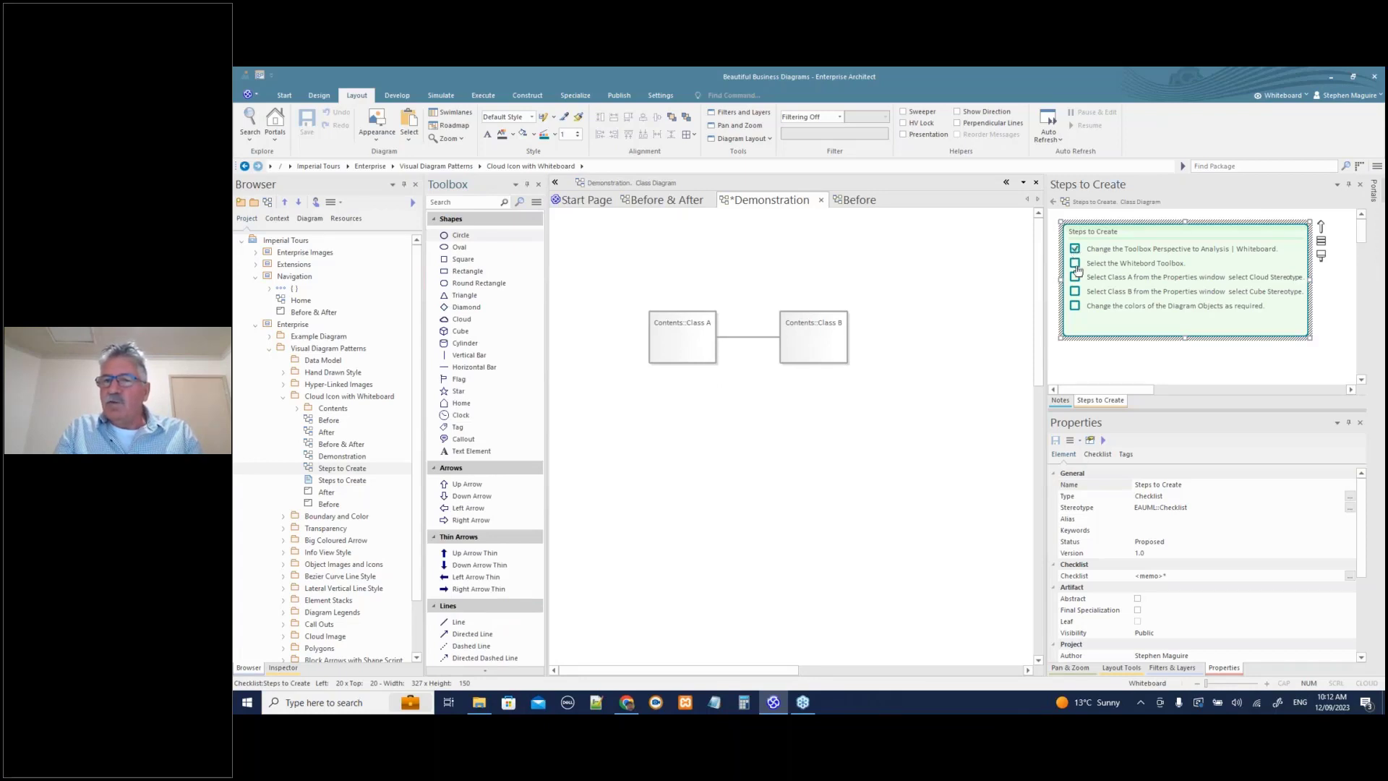
{"action": "left_click", "coordinate": [1075, 263]}
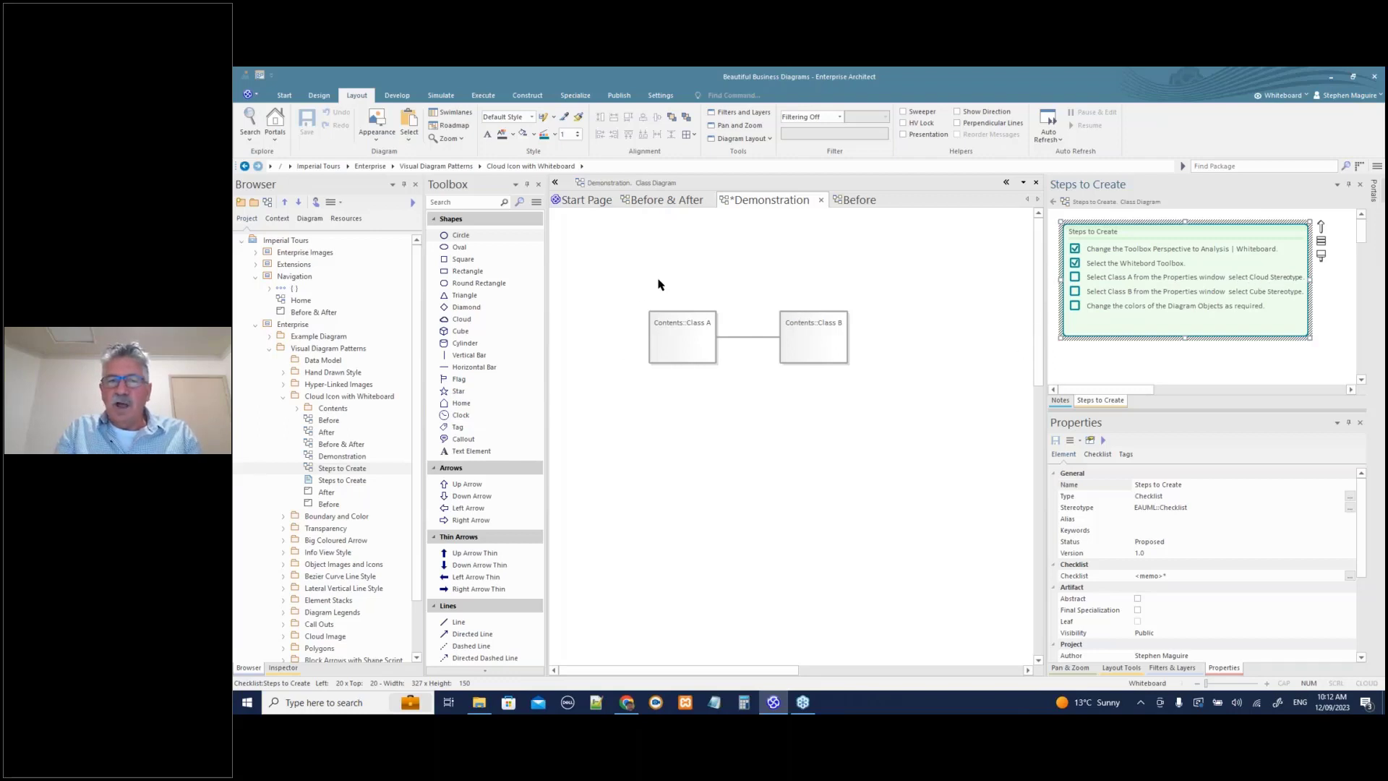
- Apply the cloud stereotype from the Whiteboard profile to Class A in the Demonstration diagram
{"action": "left_click", "coordinate": [676, 341]}
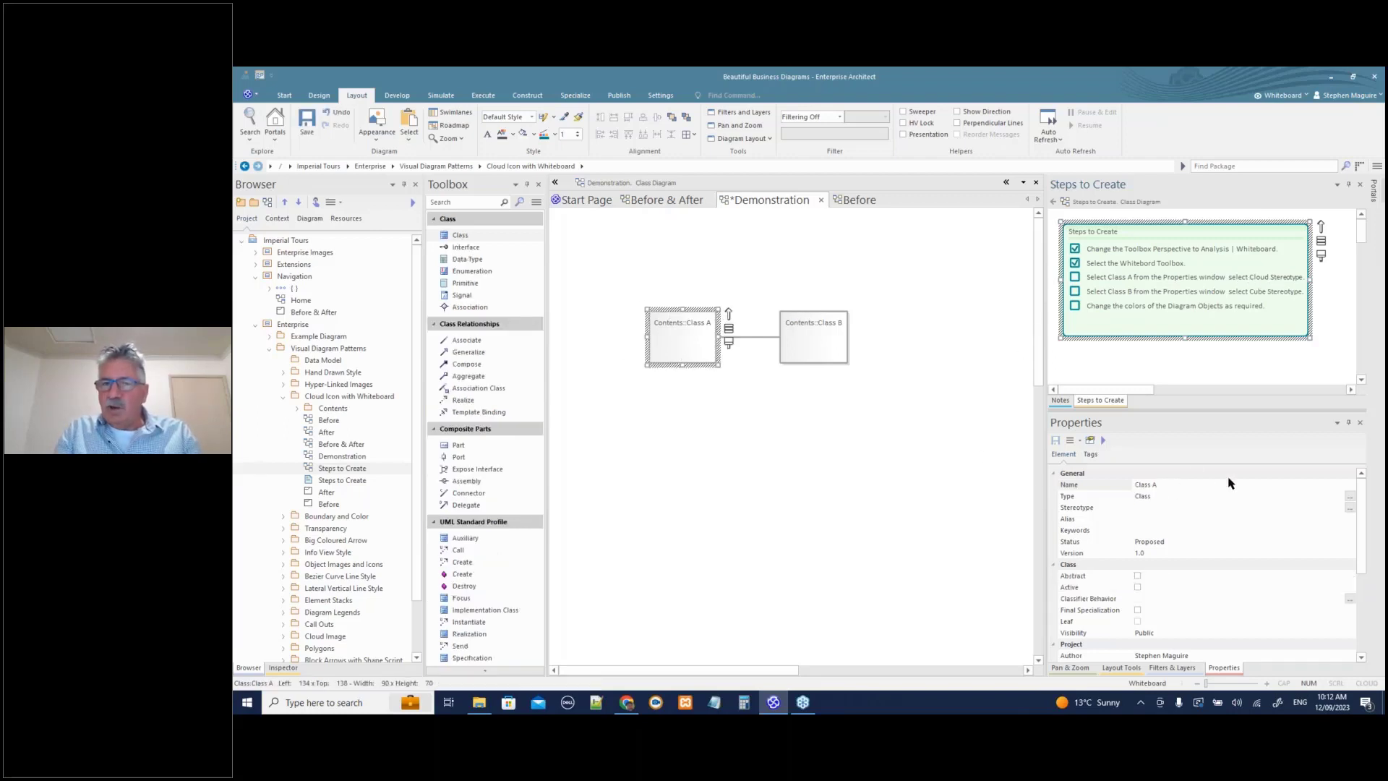
{"action": "left_click", "coordinate": [1350, 507]}
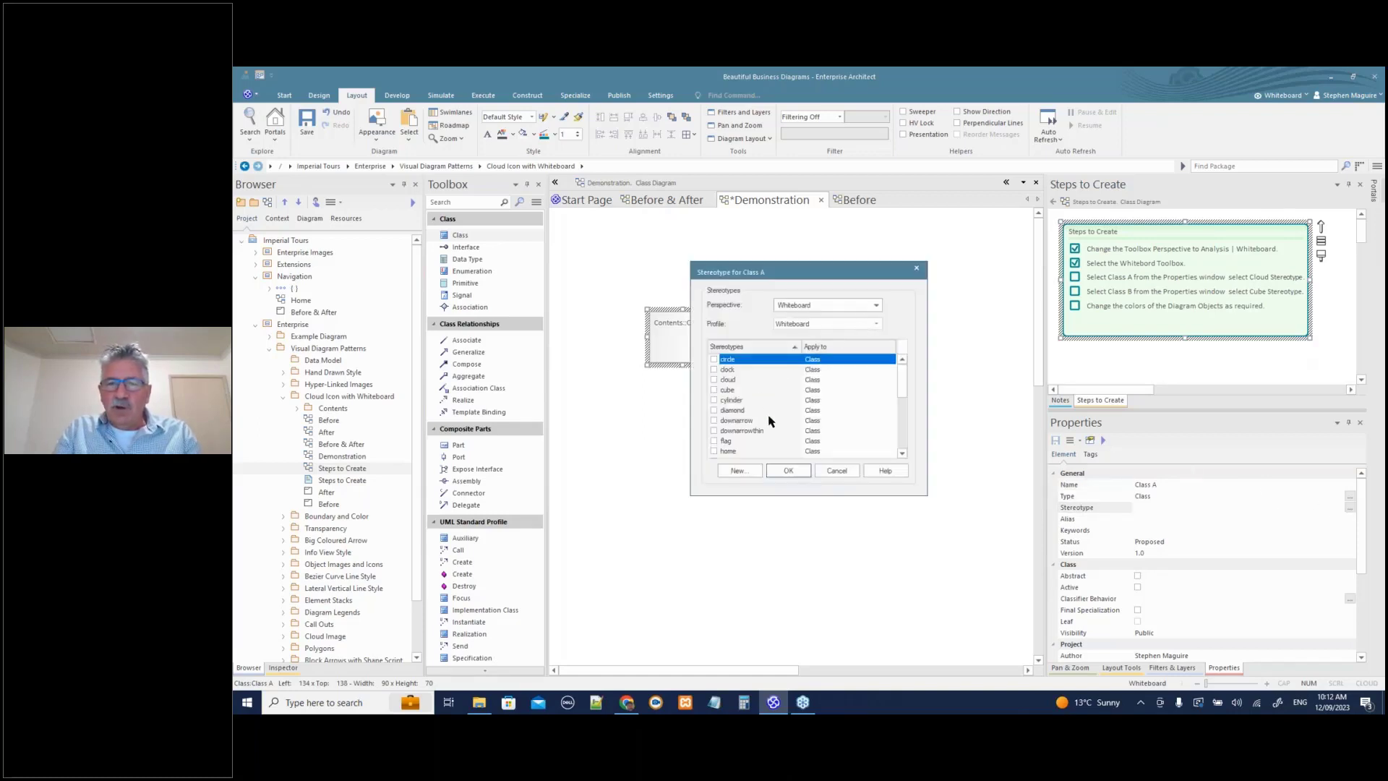
{"action": "scroll", "coordinate": [770, 421], "scroll_direction": "down", "scroll_amount": 1}
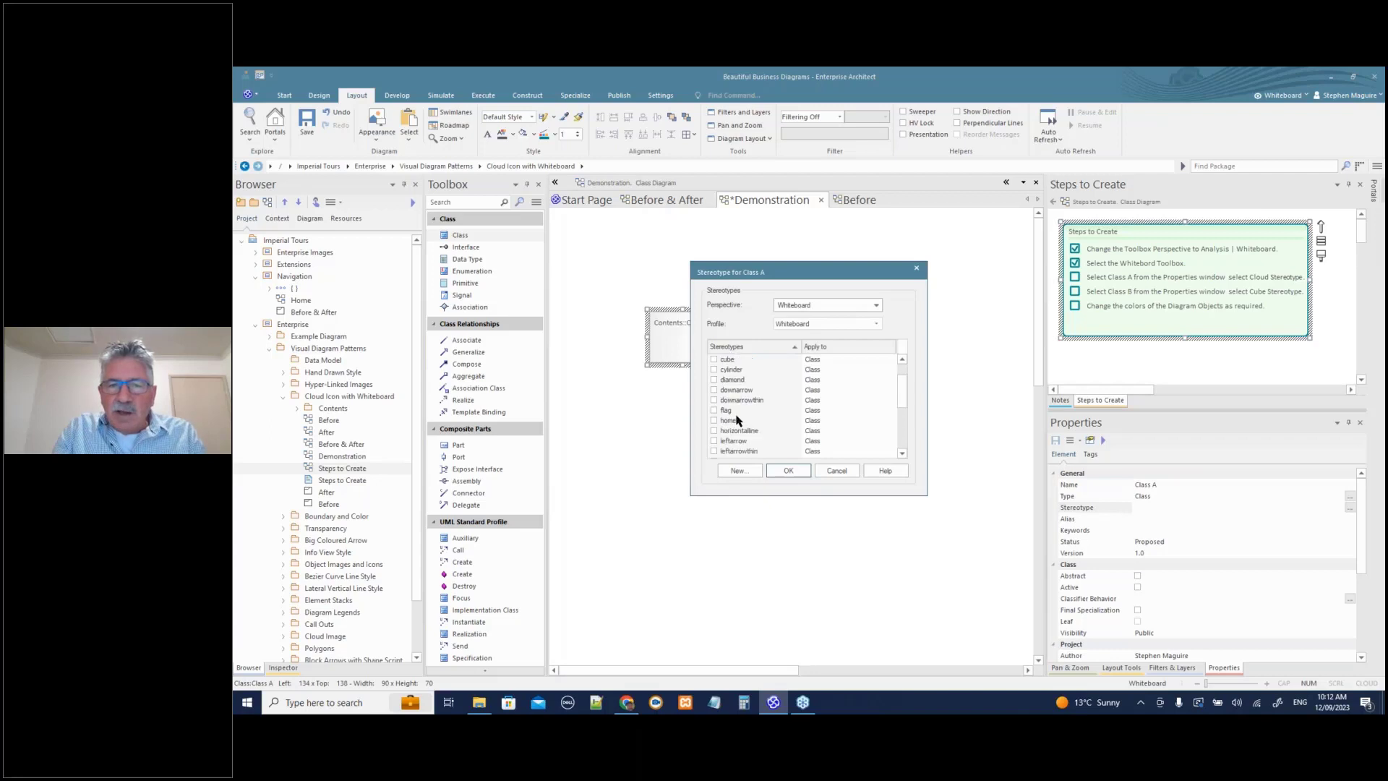
{"action": "scroll", "coordinate": [738, 378], "scroll_direction": "up", "scroll_amount": 1}
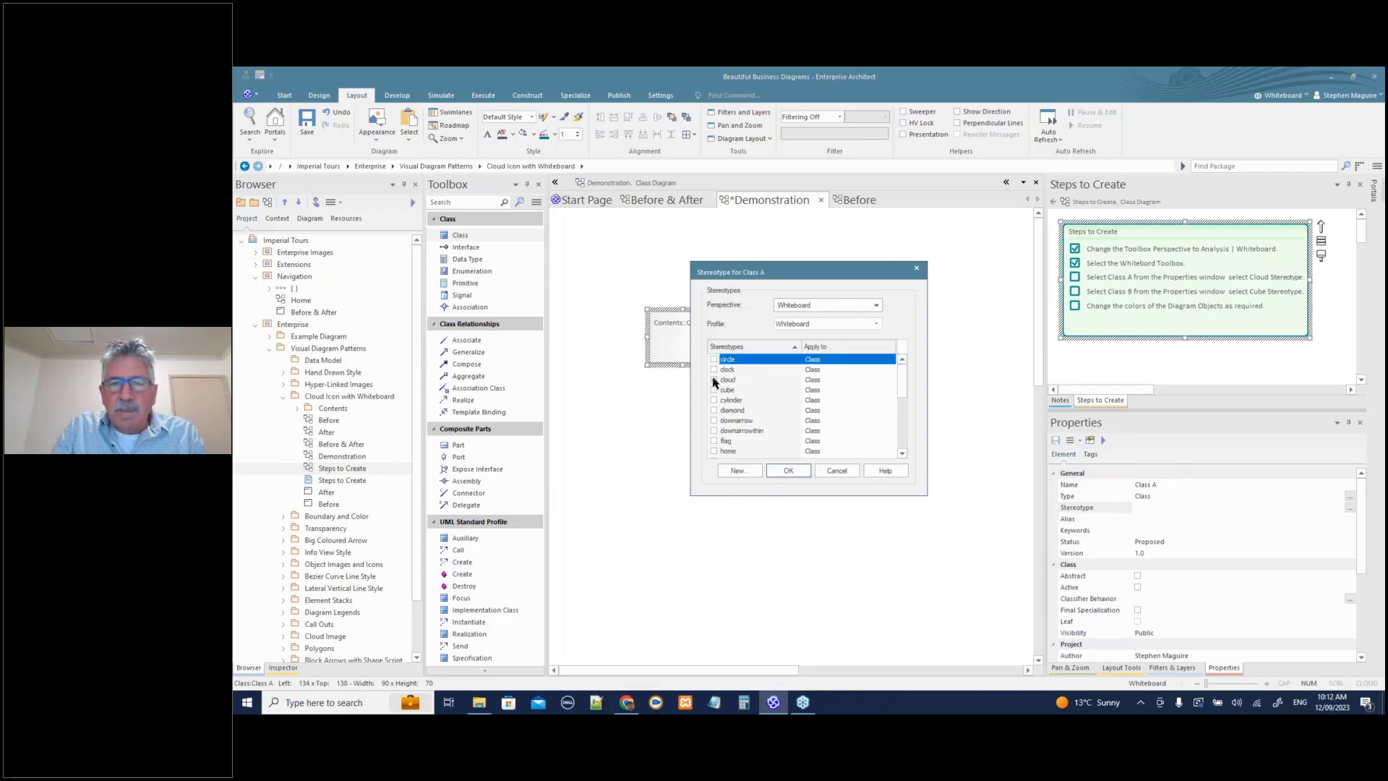
{"action": "left_click", "coordinate": [714, 381]}
{"action": "left_click", "coordinate": [787, 471]}
{"action": "left_click", "coordinate": [784, 480]}
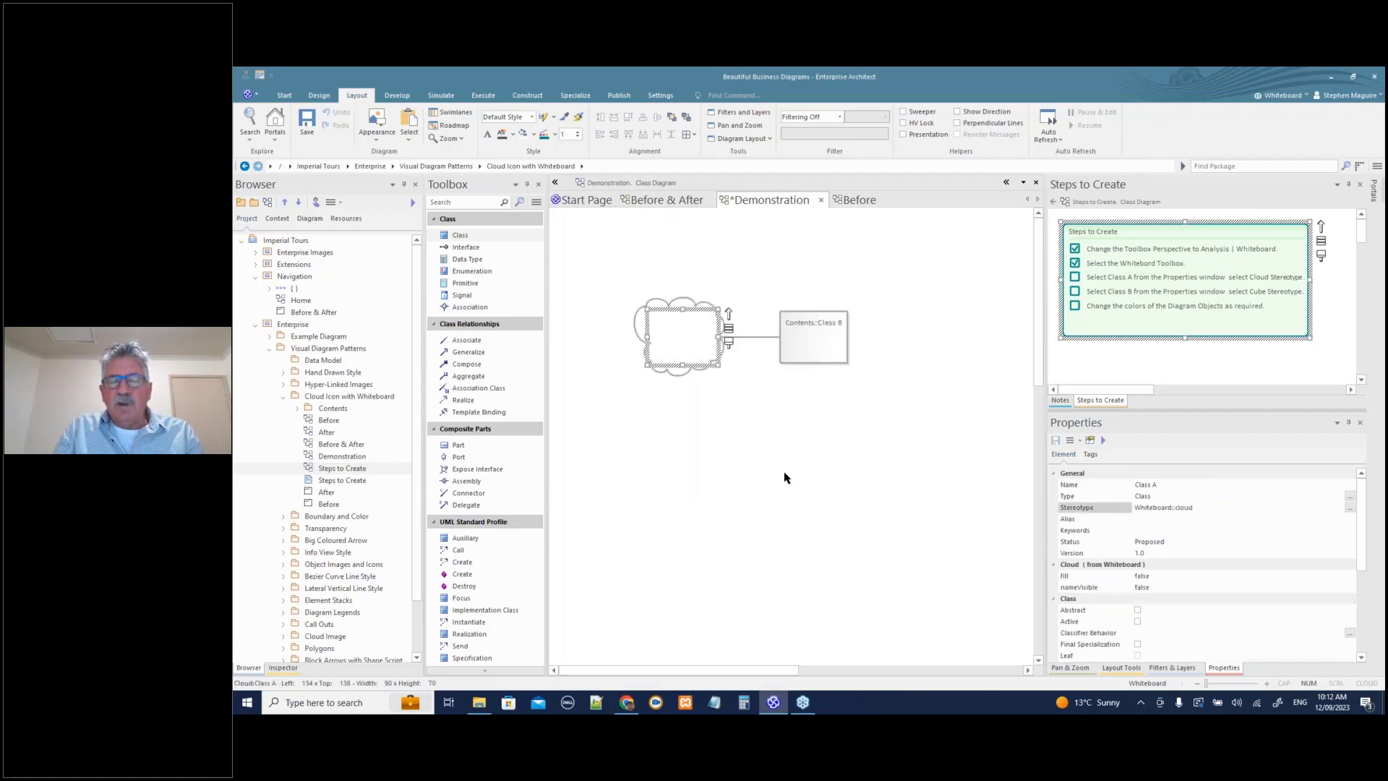
- Choose light blue as the fill color of the Class A cloud
{"action": "left_click", "coordinate": [689, 371]}
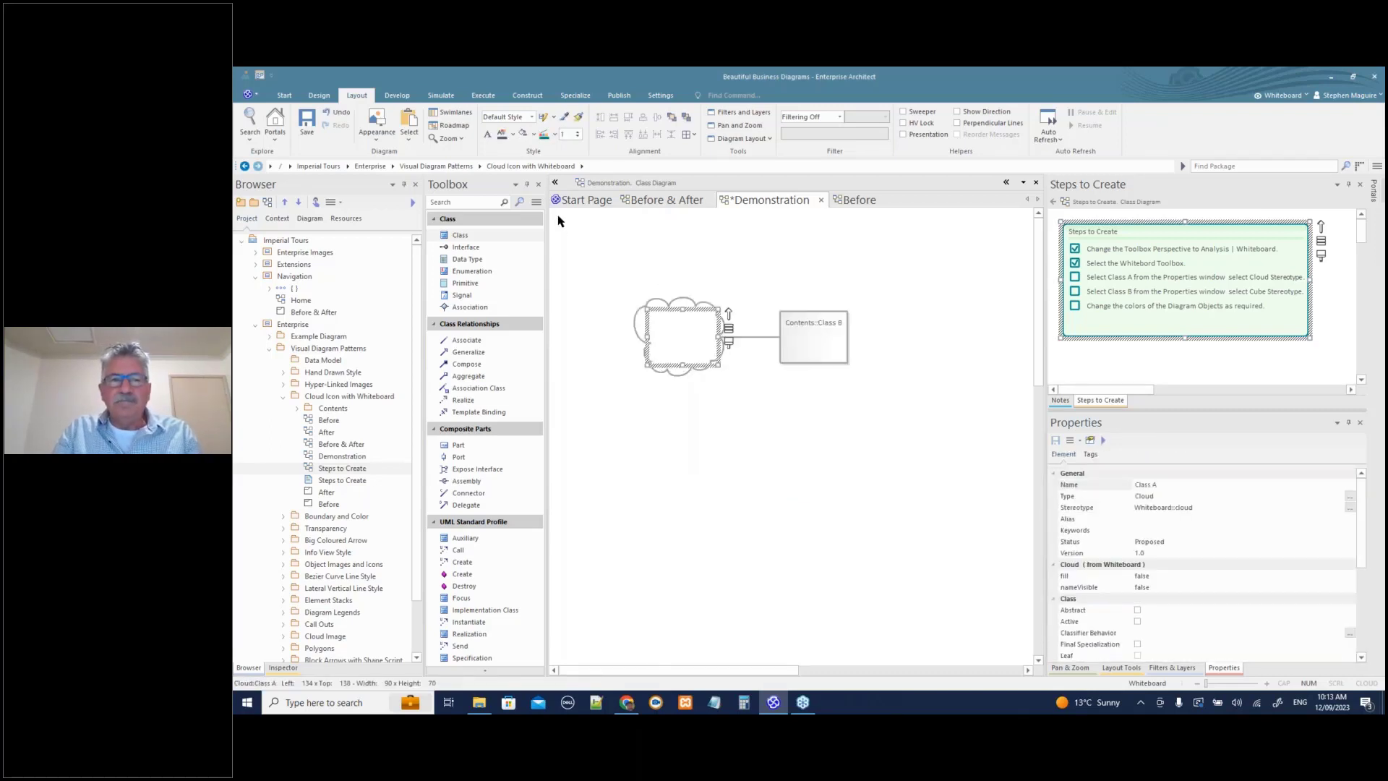
{"action": "left_click", "coordinate": [533, 136]}
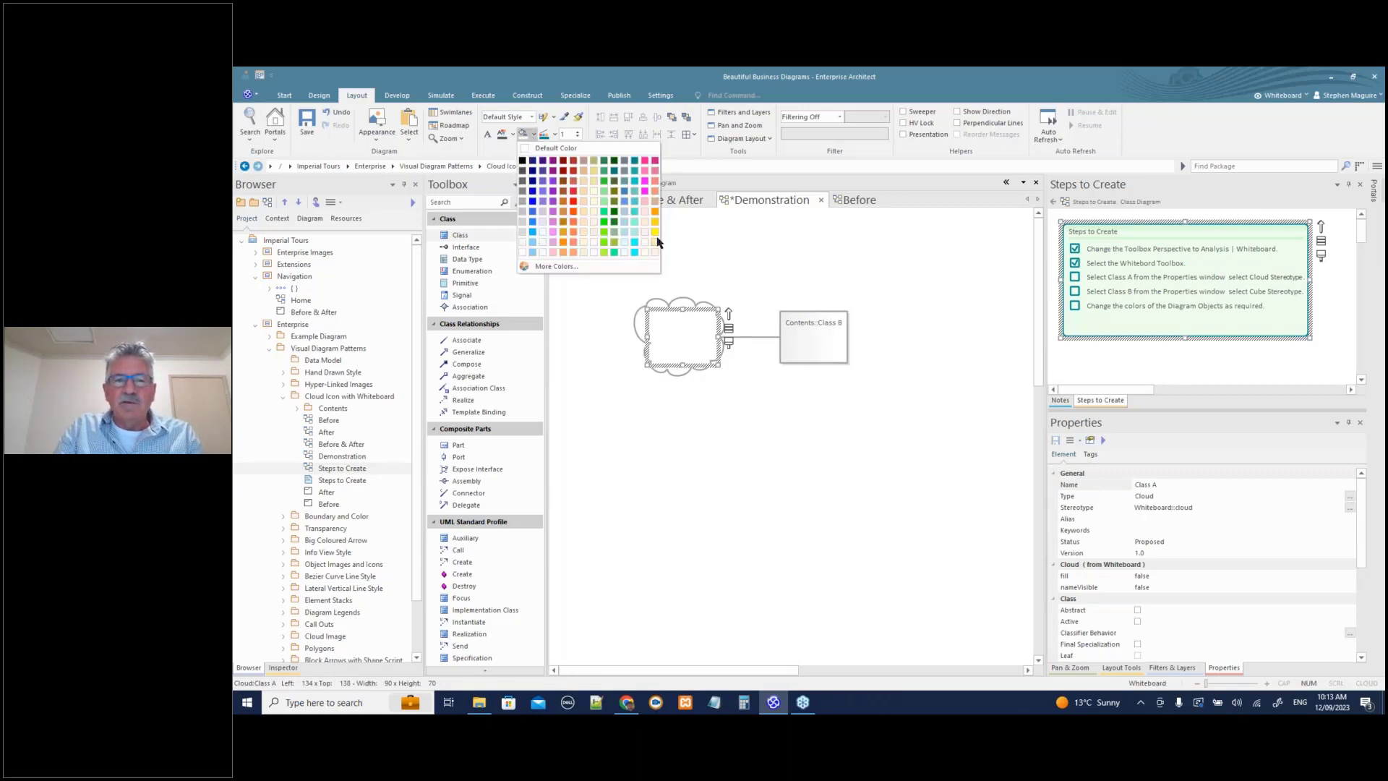
{"action": "left_click", "coordinate": [625, 241]}
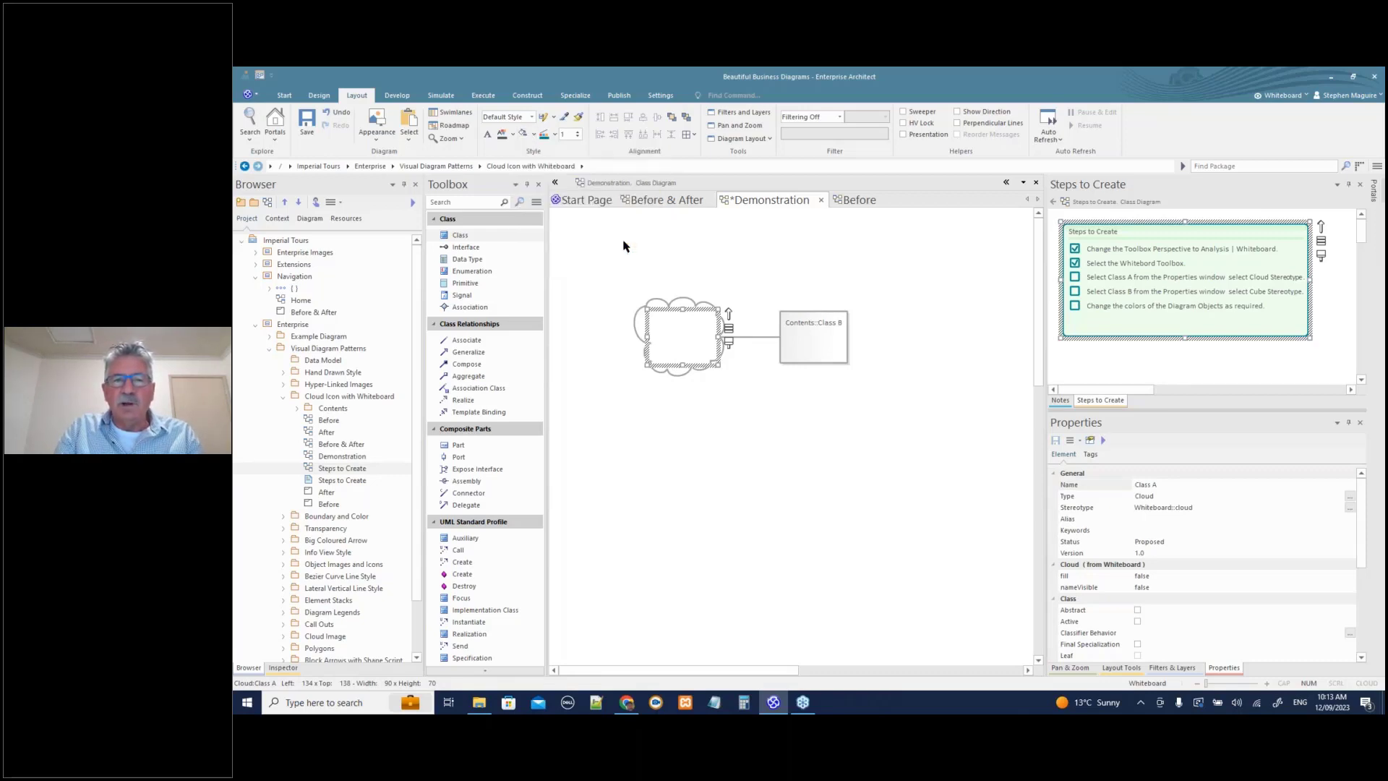
{"action": "left_click", "coordinate": [692, 261]}
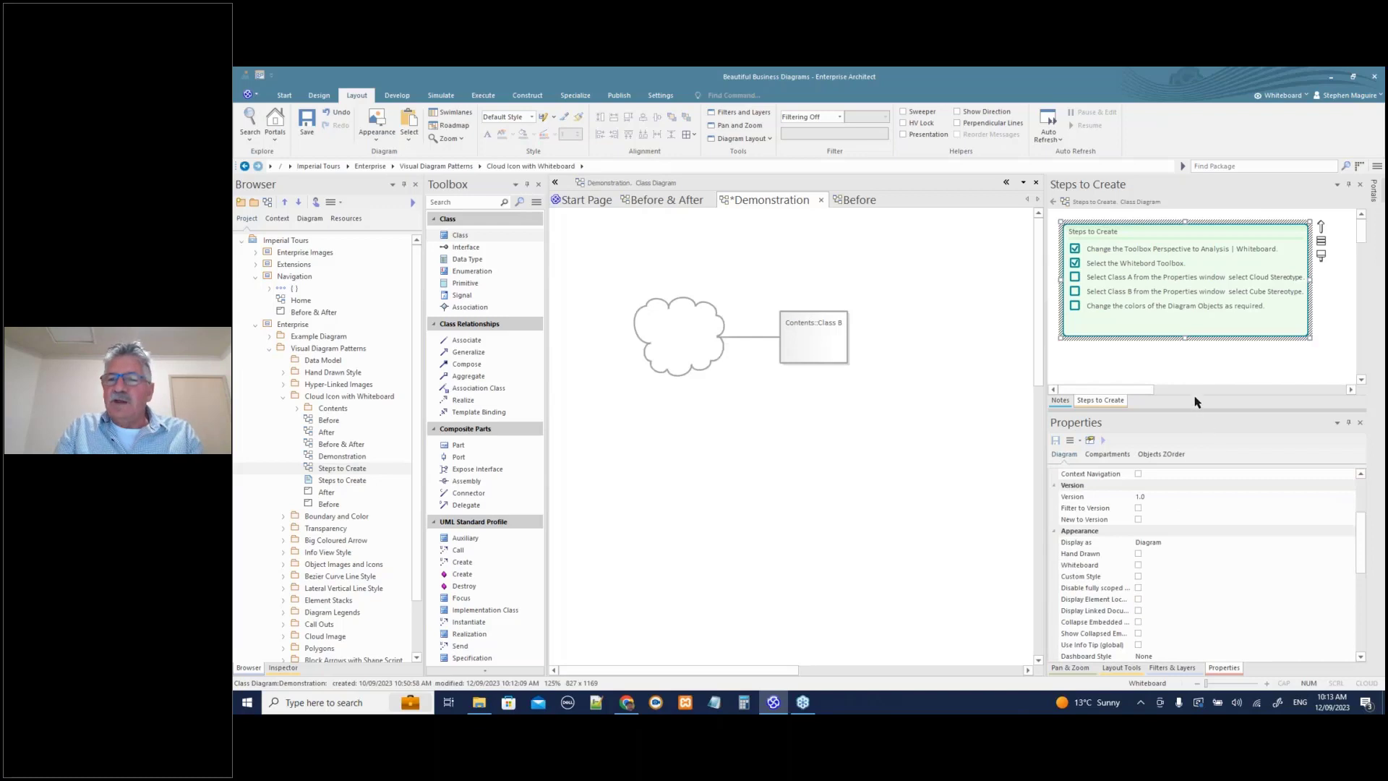
- Set the fill and nameVisible properties of the Class A cloud to true
{"action": "left_click_drag", "start_coordinate": [1193, 418], "coordinate": [1193, 403]}
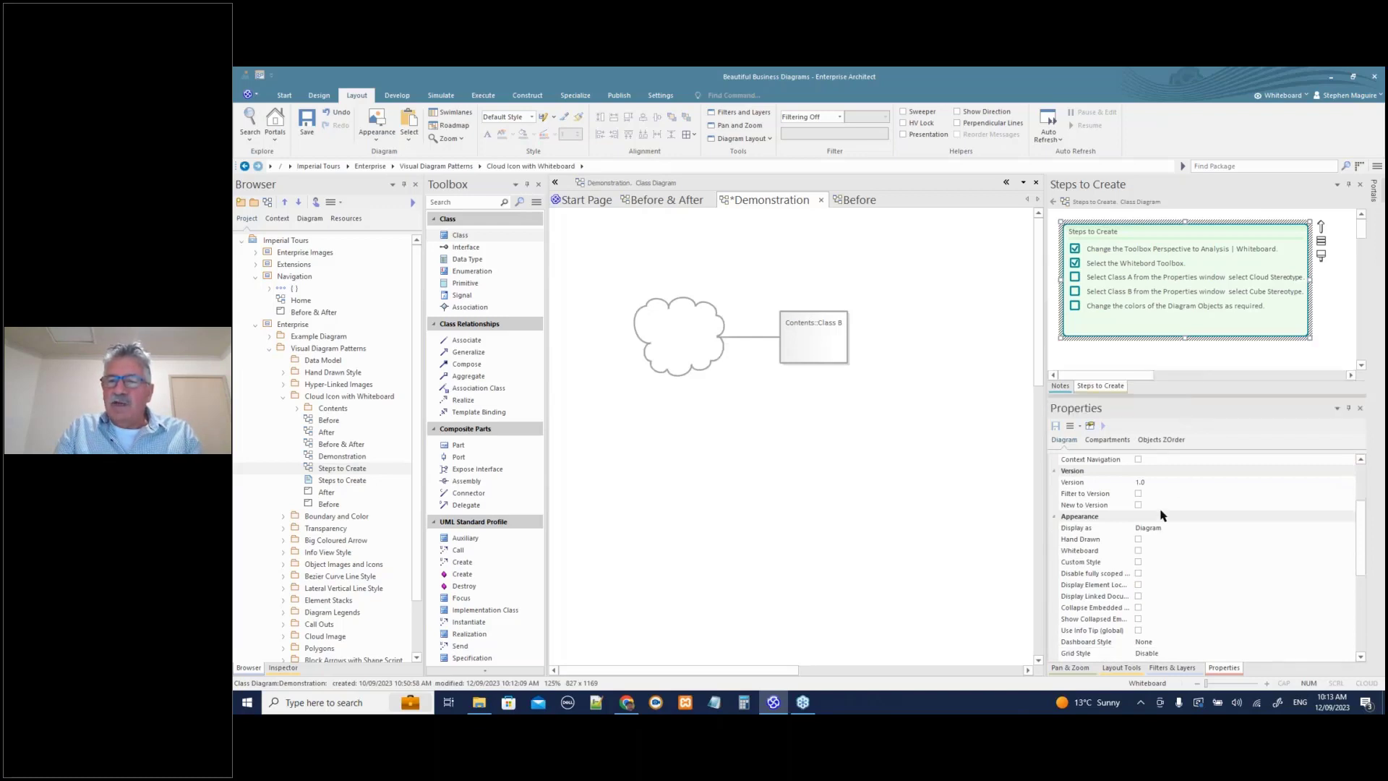
{"action": "left_click", "coordinate": [694, 318]}
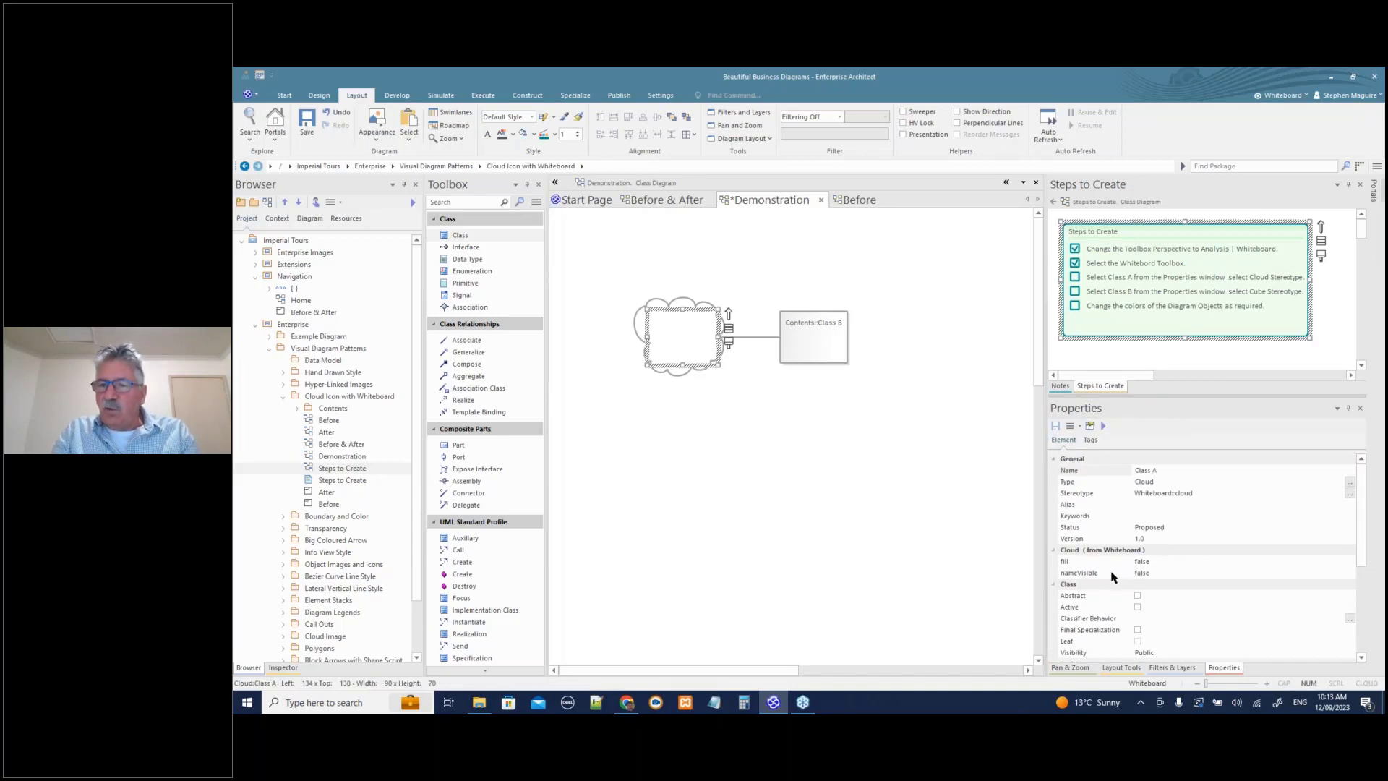
{"action": "left_click", "coordinate": [1162, 561]}
{"action": "left_click", "coordinate": [1350, 561]}
{"action": "left_click", "coordinate": [1177, 575]}
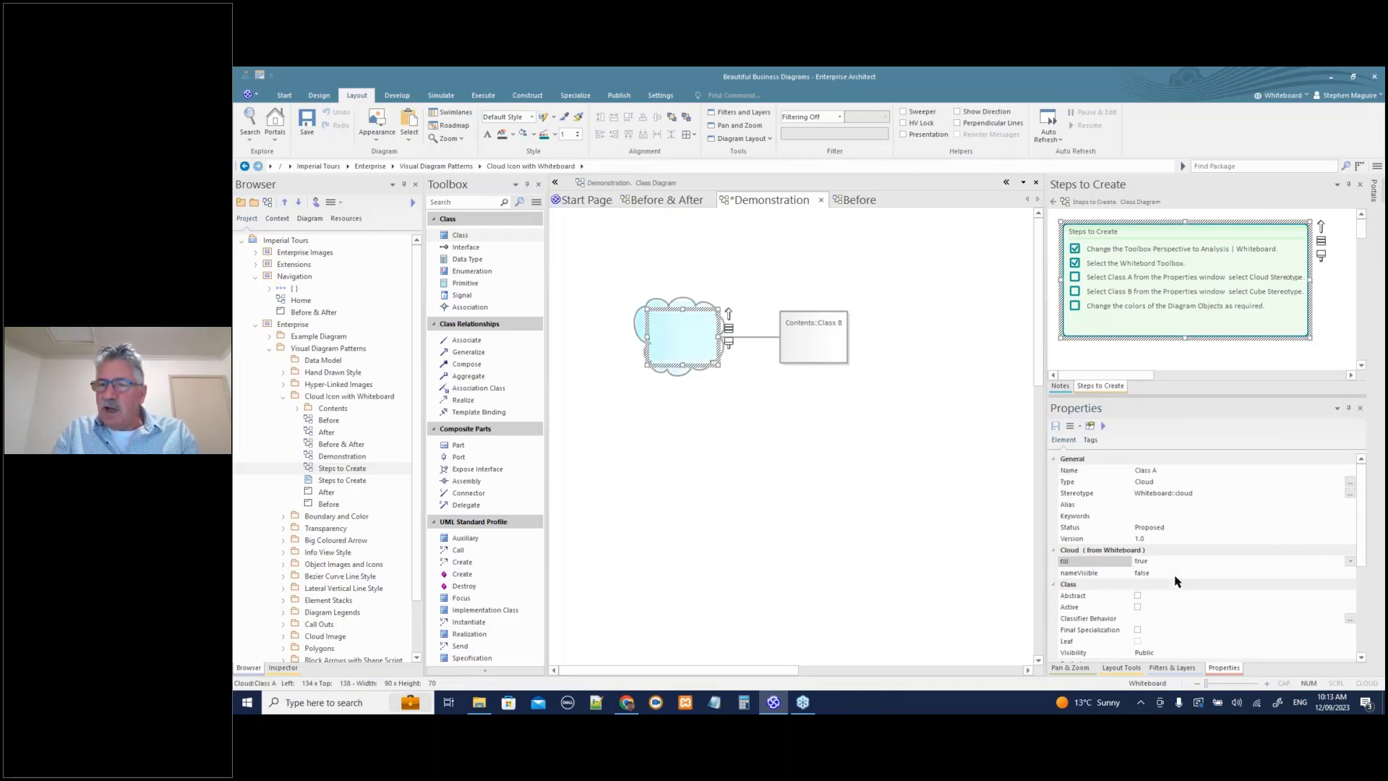
{"action": "left_click", "coordinate": [1345, 575]}
{"action": "left_click", "coordinate": [1350, 572]}
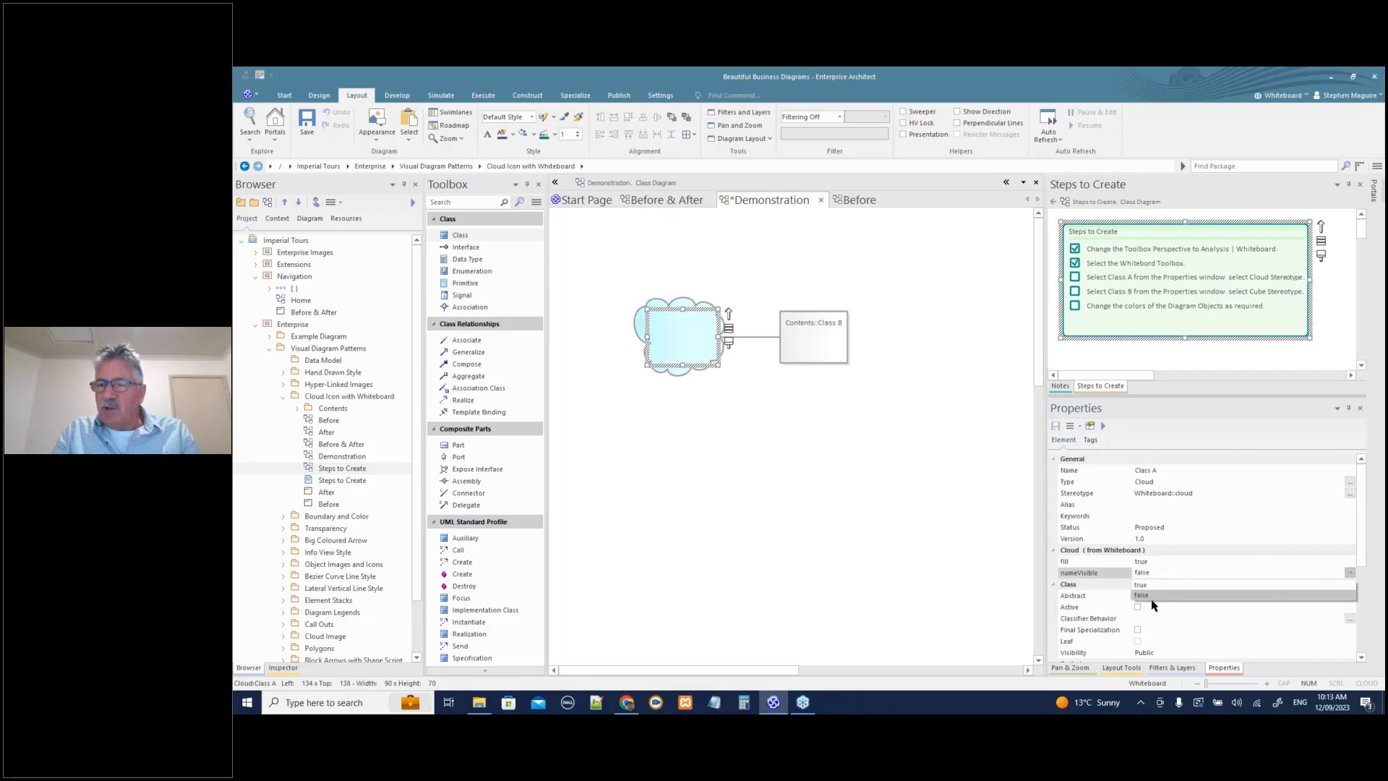
{"action": "left_click", "coordinate": [1141, 585]}
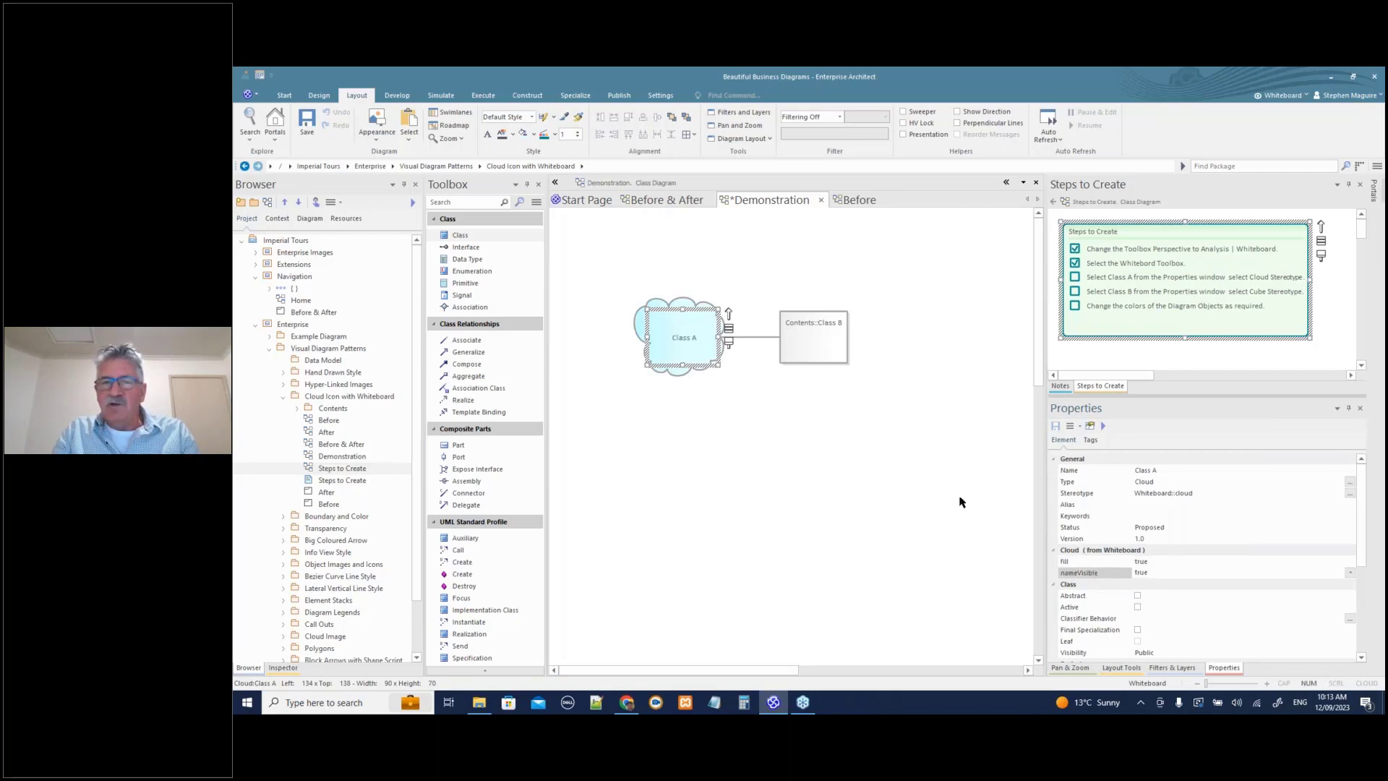
{"action": "left_click", "coordinate": [735, 451]}
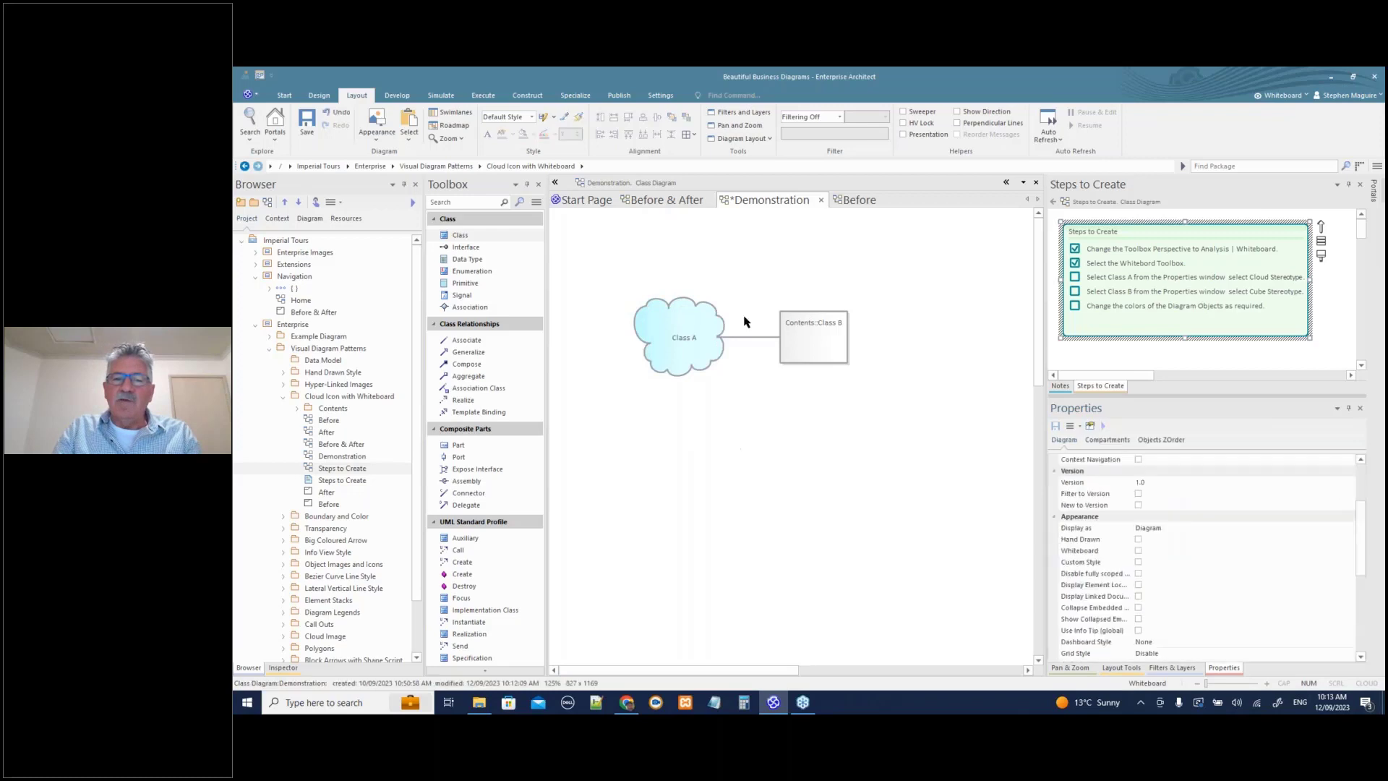
- Apply the cube stereotype from the Whiteboard profile to Class B
{"action": "left_click", "coordinate": [819, 340]}
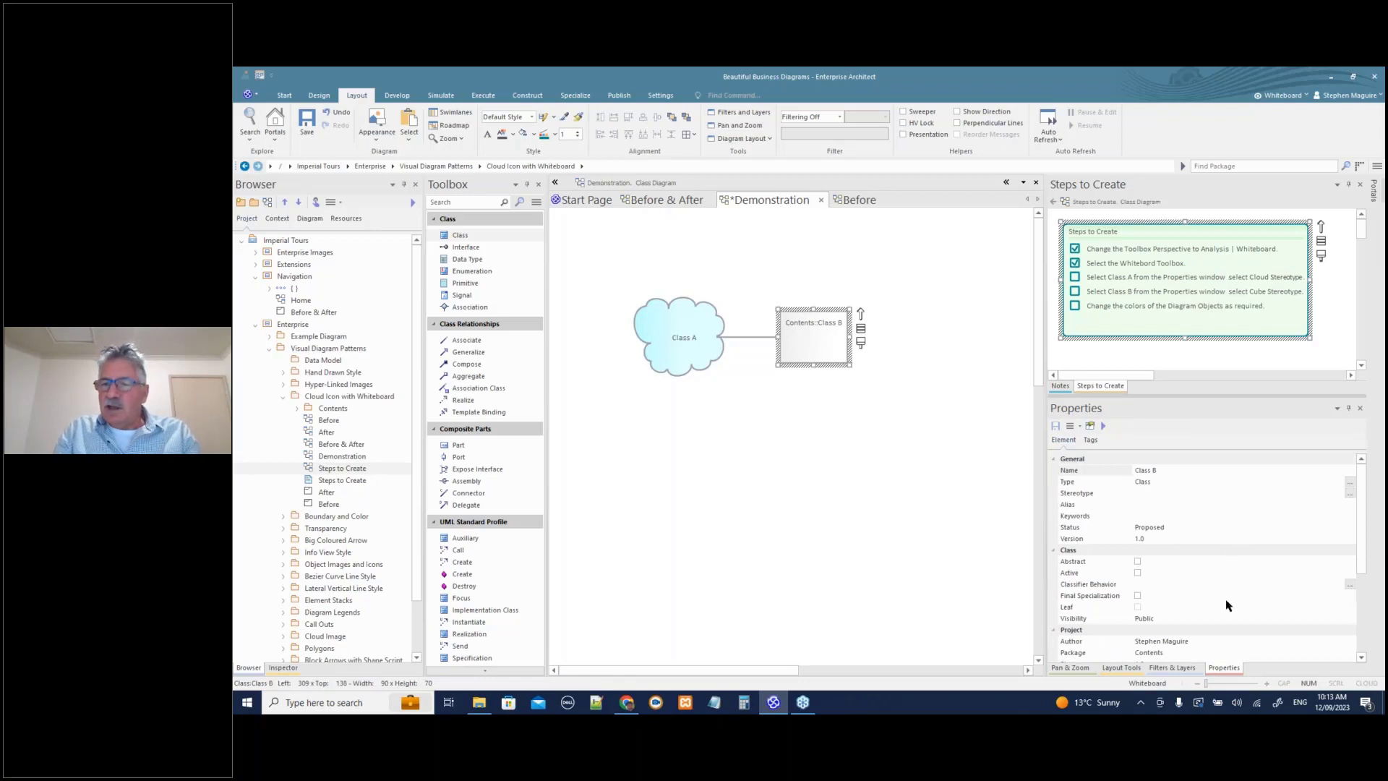
{"action": "scroll", "coordinate": [1261, 574], "scroll_direction": "down", "scroll_amount": 1}
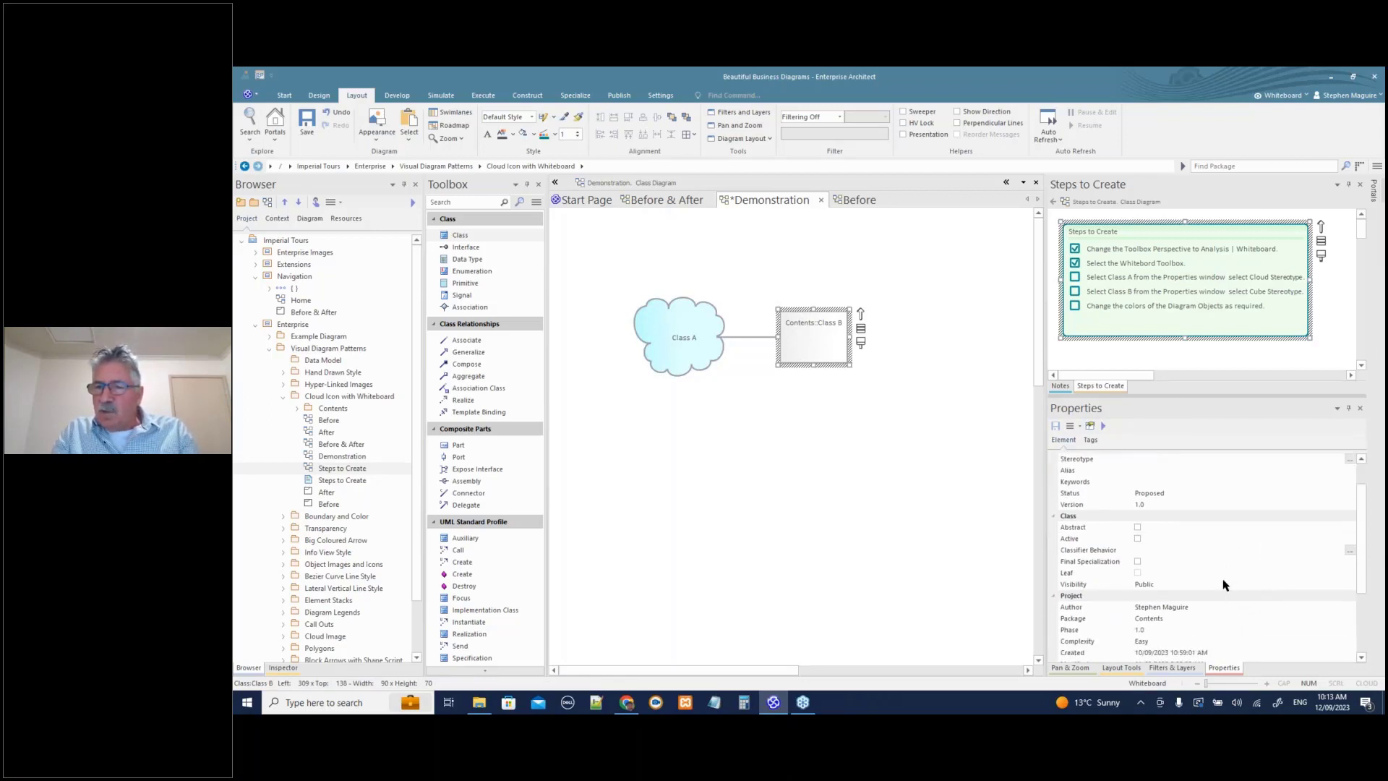
{"action": "scroll", "coordinate": [1229, 578], "scroll_direction": "up", "scroll_amount": 1}
{"action": "left_click", "coordinate": [1350, 482]}
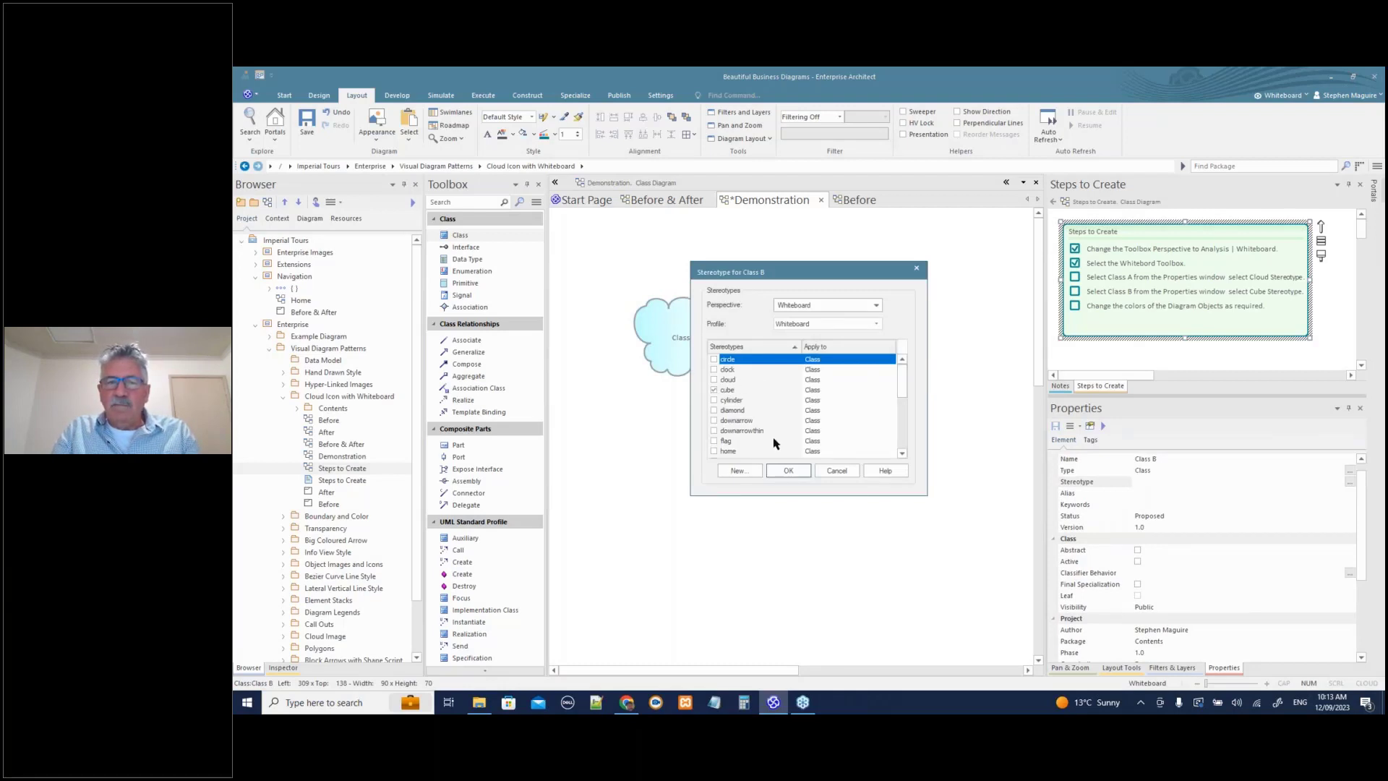
{"action": "left_click", "coordinate": [789, 470]}
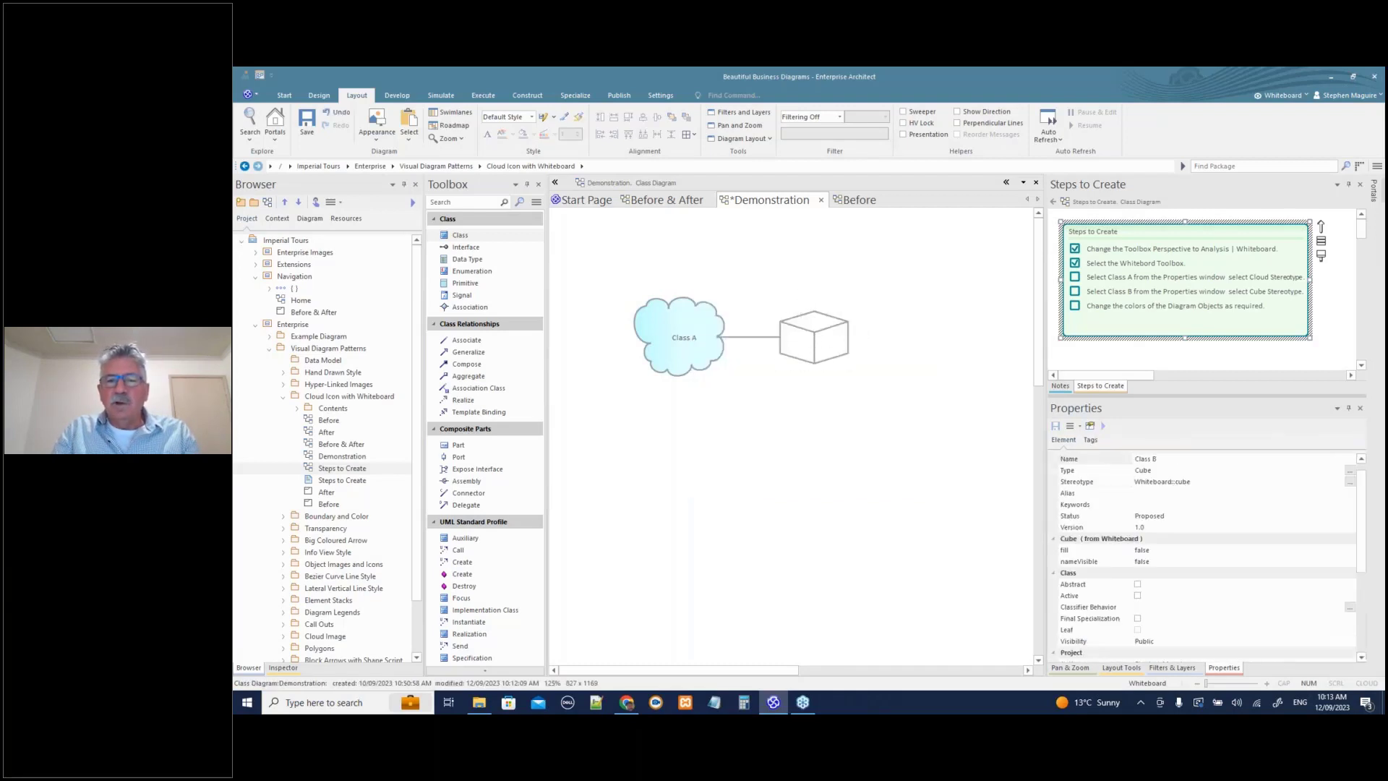
- Set the fill property of the Class B cube to true
{"action": "left_click", "coordinate": [1336, 549]}
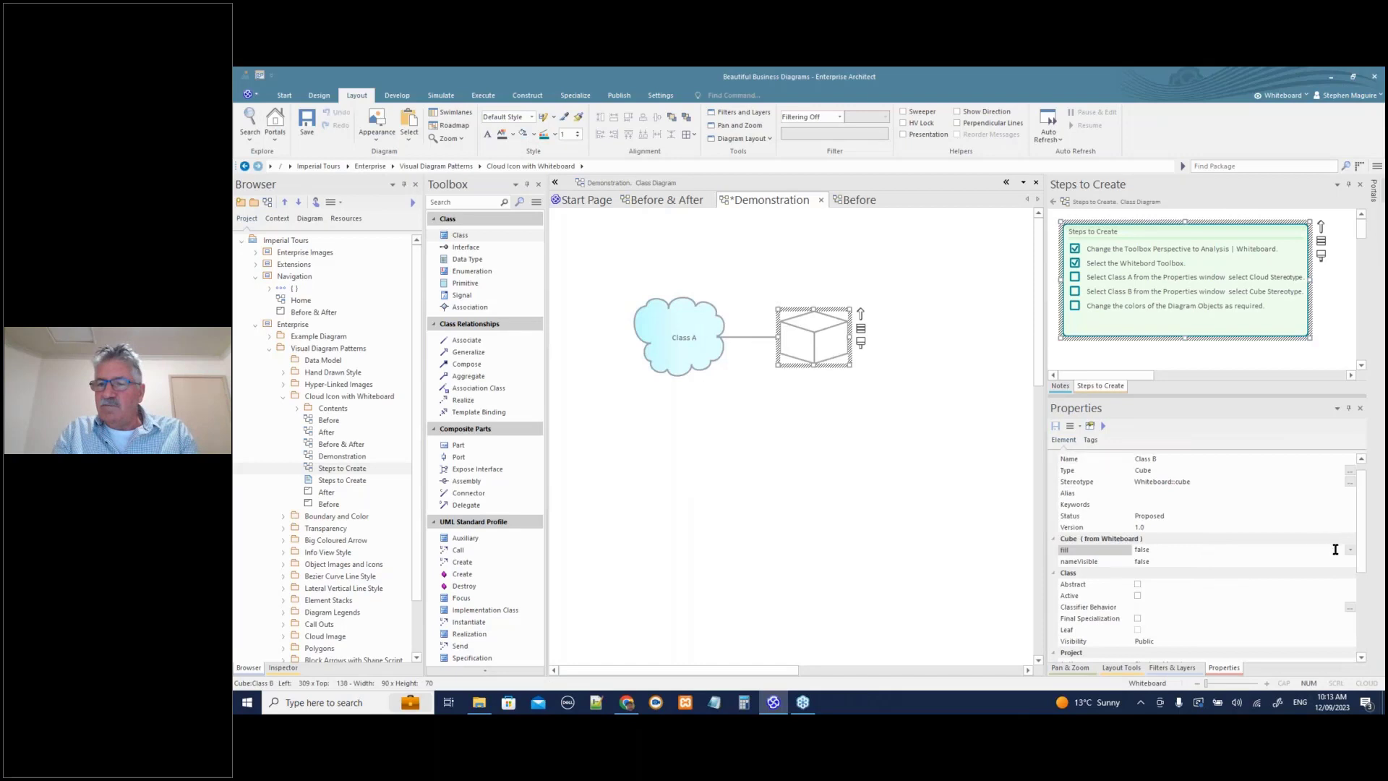
{"action": "left_click", "coordinate": [1351, 550]}
{"action": "left_click", "coordinate": [1166, 563]}
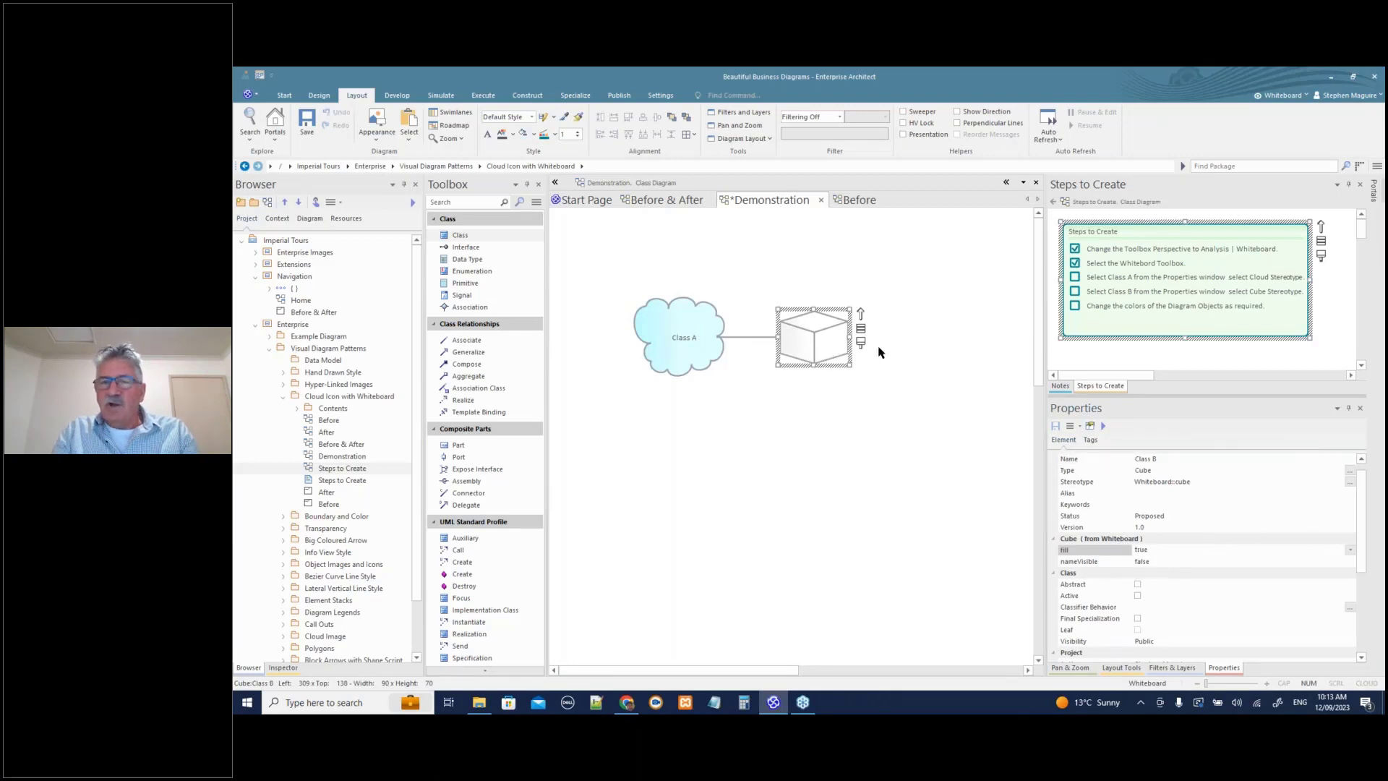
- Color the Class B cube golden yellow and save the Demonstration diagram
{"action": "left_click", "coordinate": [532, 134]}
{"action": "left_click", "coordinate": [653, 222]}
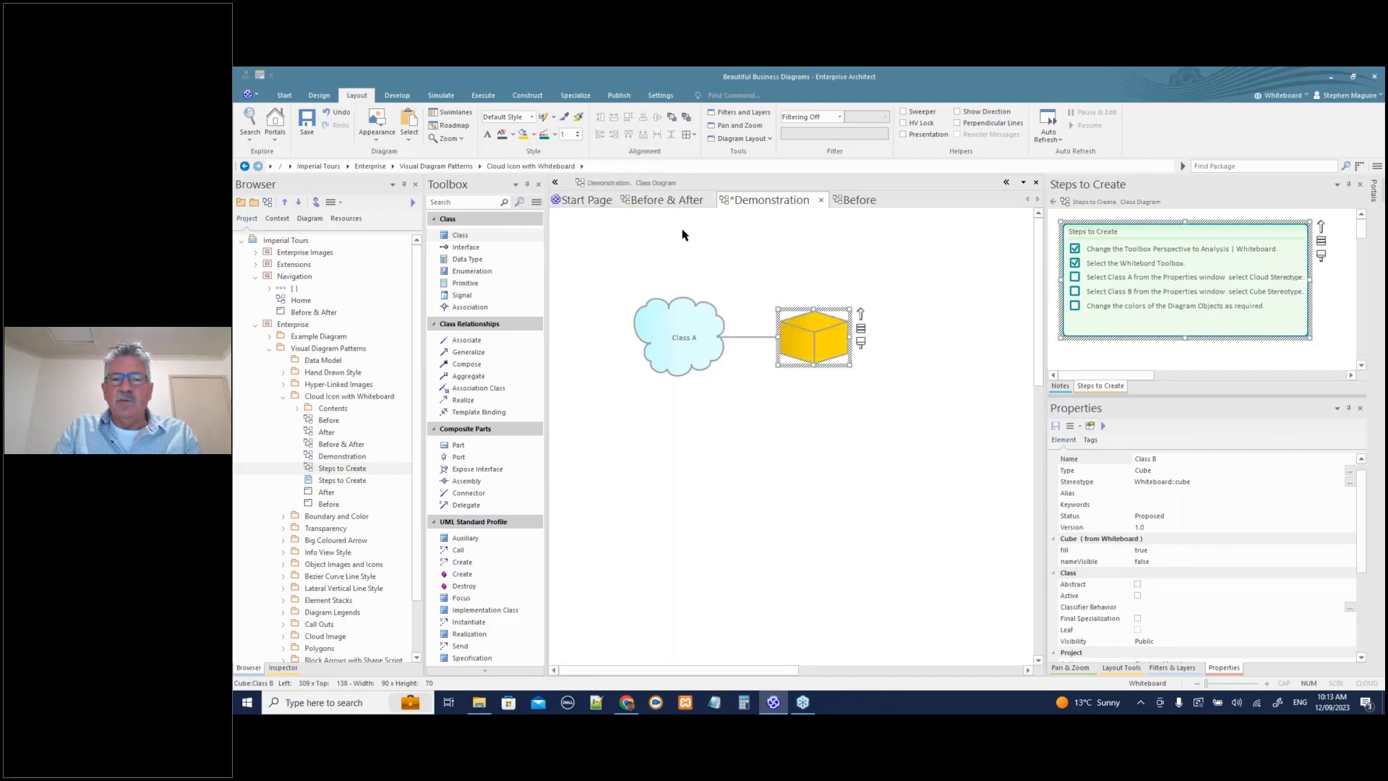
{"action": "left_click", "coordinate": [788, 259]}
{"action": "key", "text": "ctrl+s"}
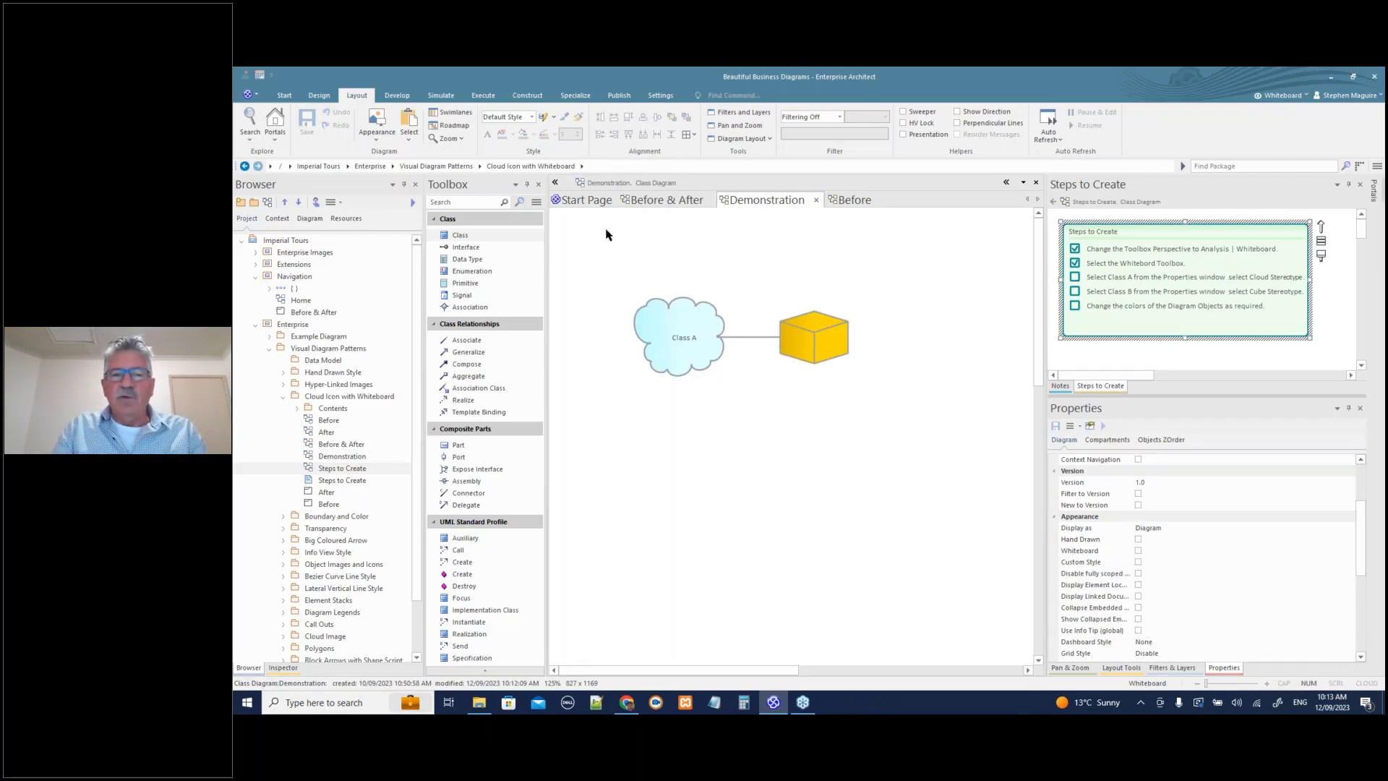
- Switch the toolbox from the Class set back to the Whiteboard shapes
{"action": "left_click", "coordinate": [535, 205]}
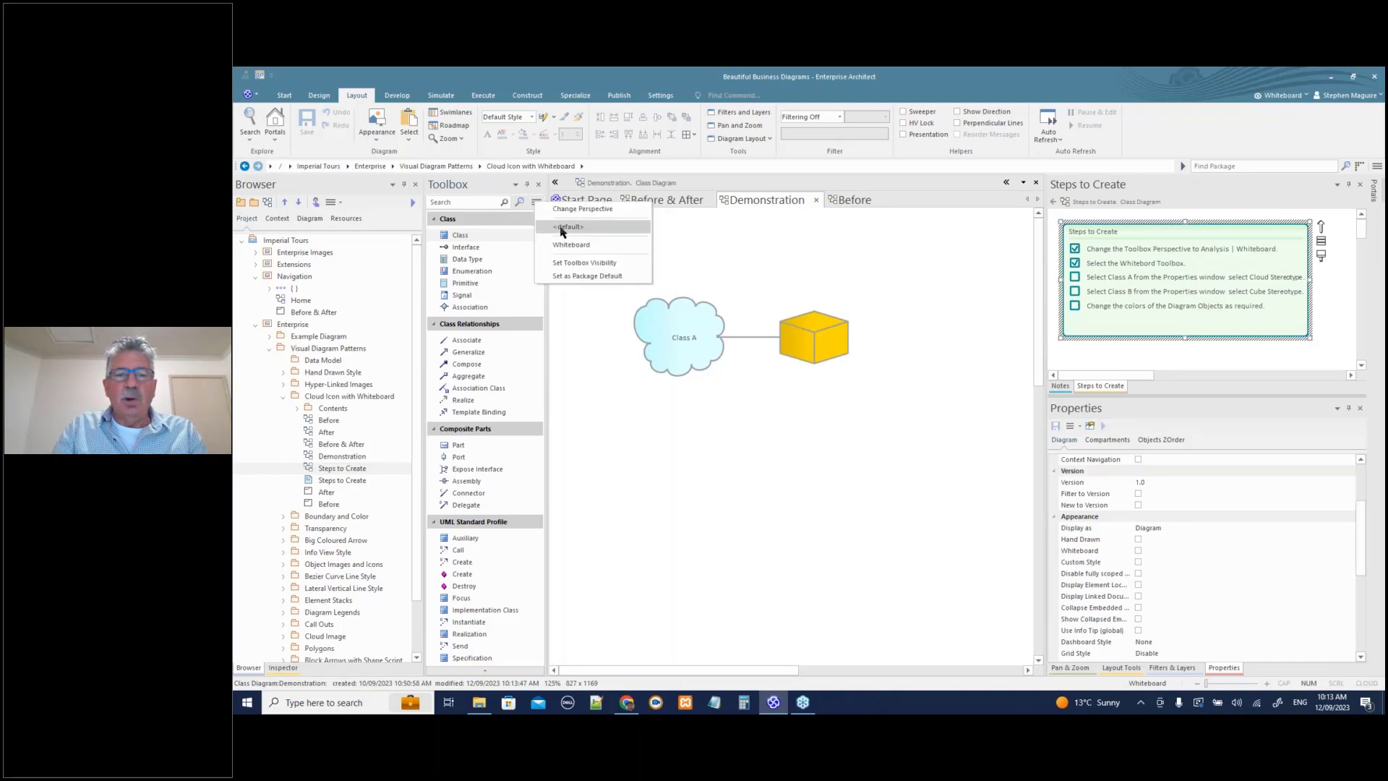
{"action": "left_click", "coordinate": [560, 249]}
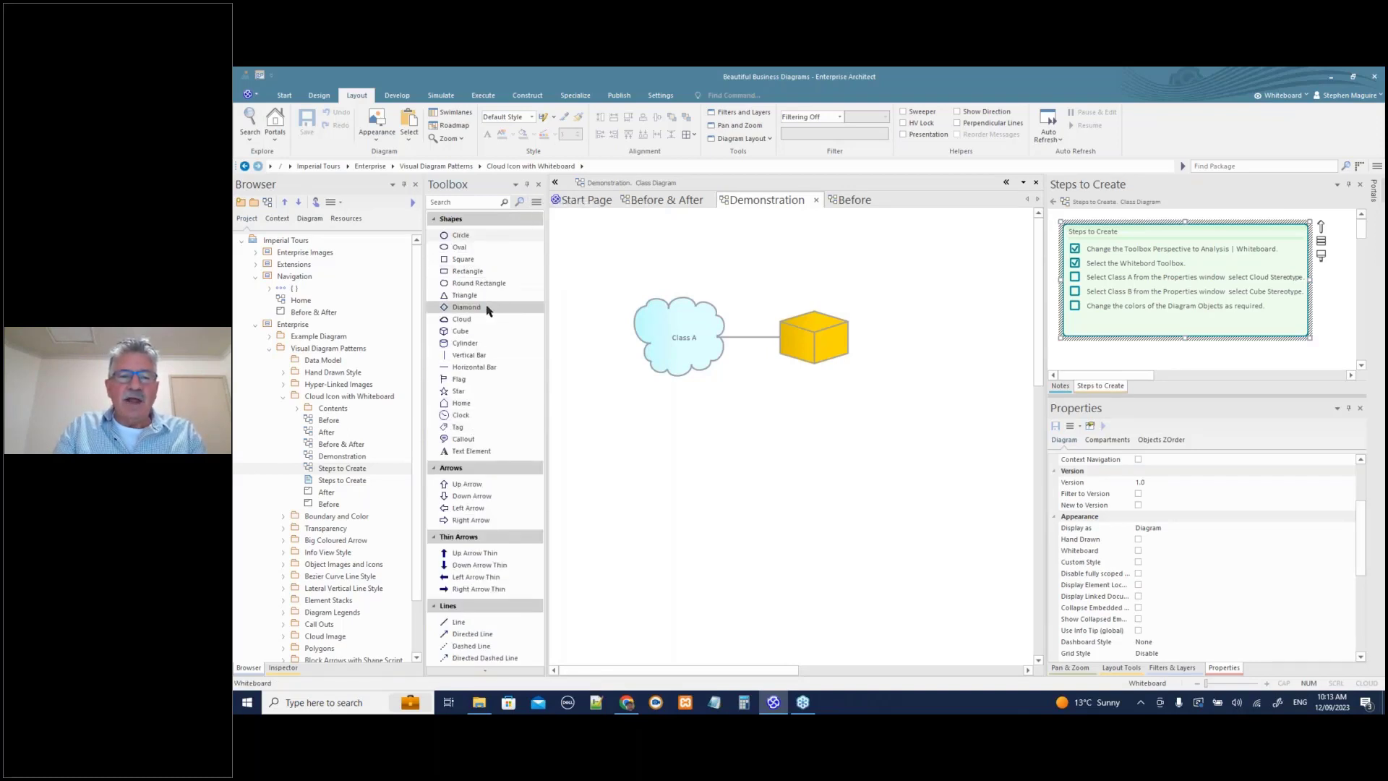
- Add a Whiteboard cylinder shape below the Class A cloud, adjust its position and save the Demonstration diagram
{"action": "left_click_drag", "start_coordinate": [471, 351], "coordinate": [636, 427]}
{"action": "left_click", "coordinate": [752, 460]}
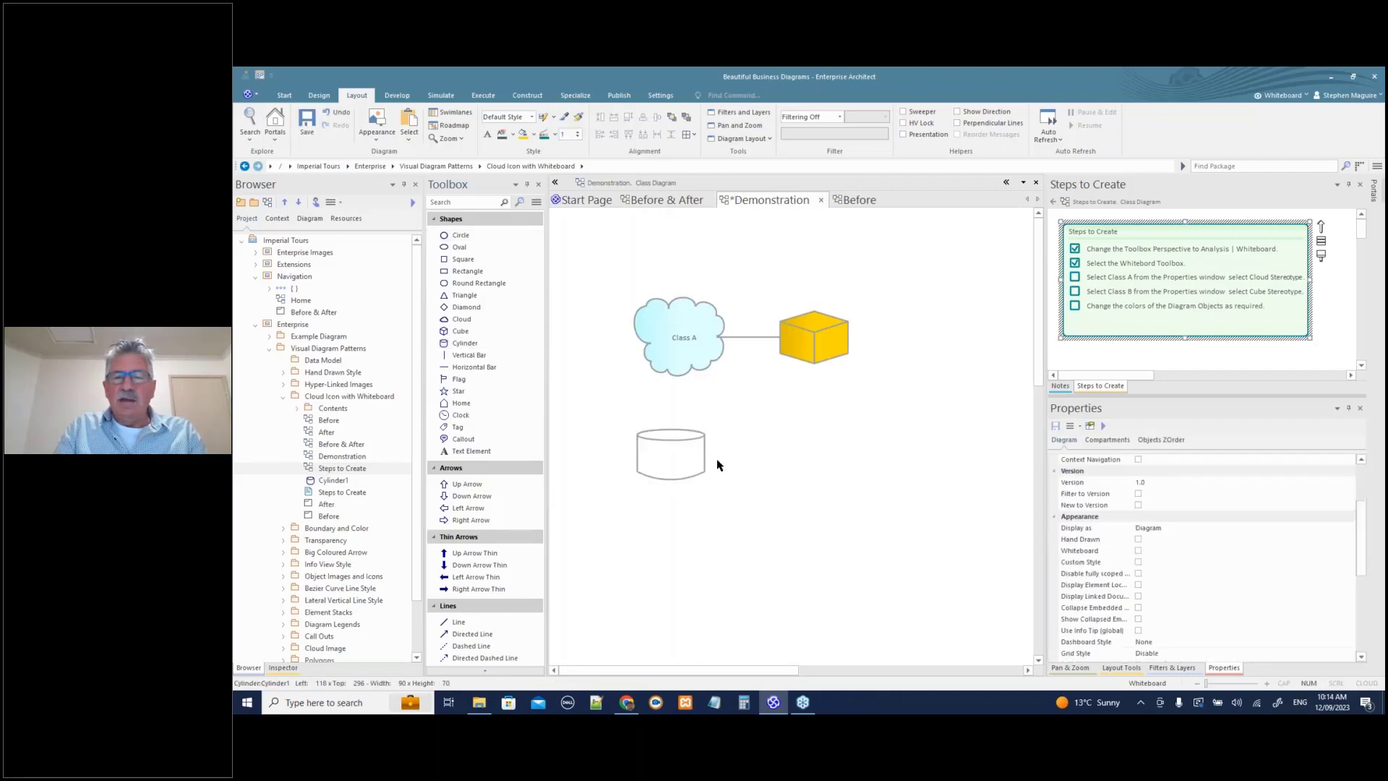
{"action": "left_click_drag", "start_coordinate": [687, 465], "coordinate": [687, 449]}
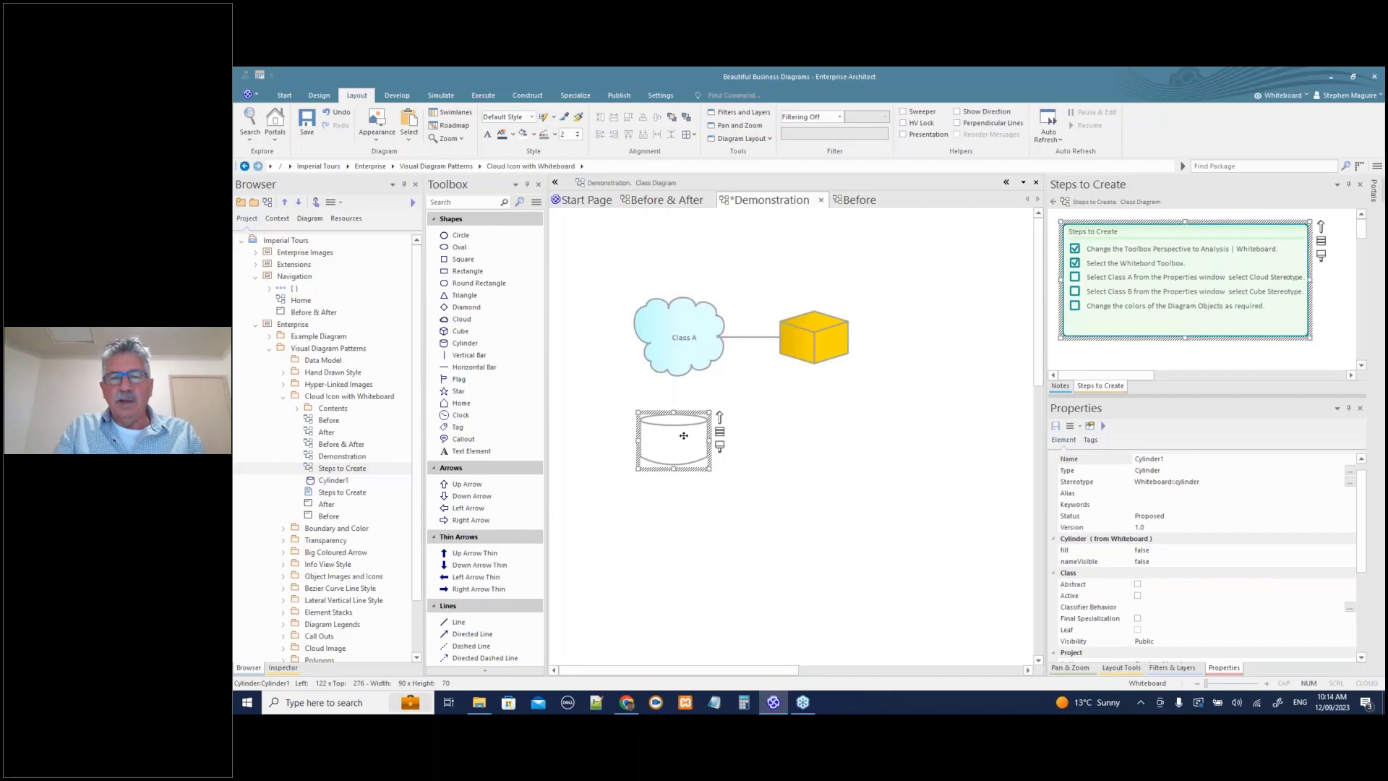
{"action": "left_click_drag", "start_coordinate": [684, 436], "coordinate": [691, 435]}
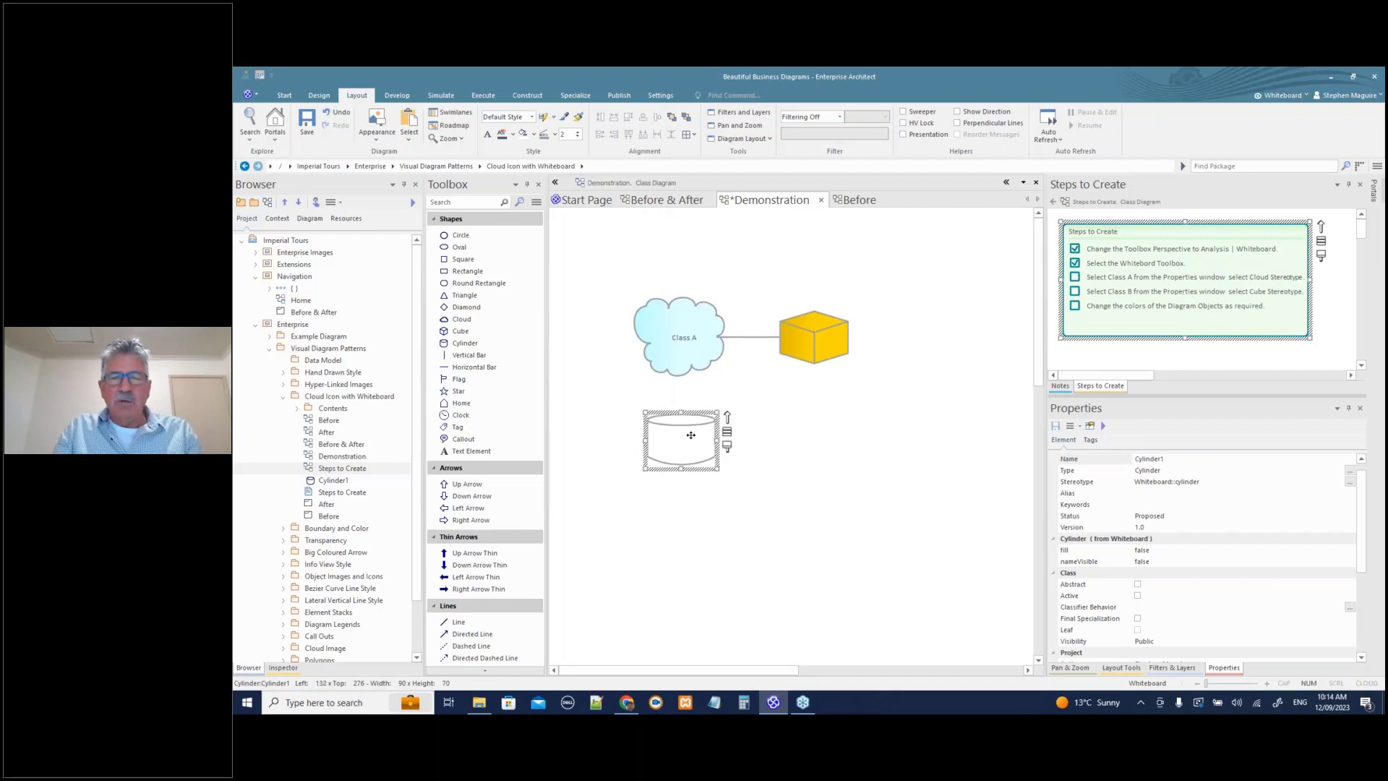
{"action": "key", "text": "ctrl+s"}
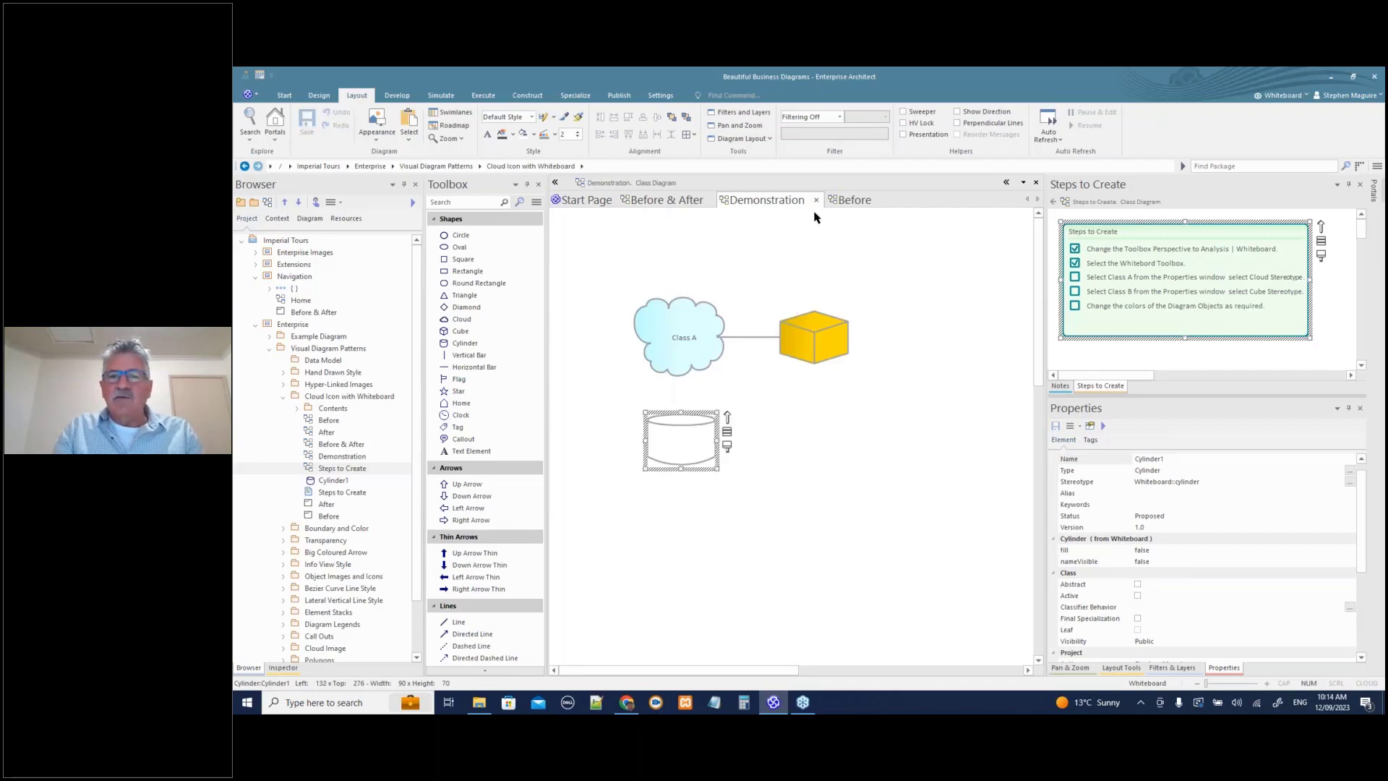
- Close all open diagrams and collapse the Cloud Icon with Whiteboard package
{"action": "left_click", "coordinate": [681, 200]}
{"action": "right_click", "coordinate": [682, 201]}
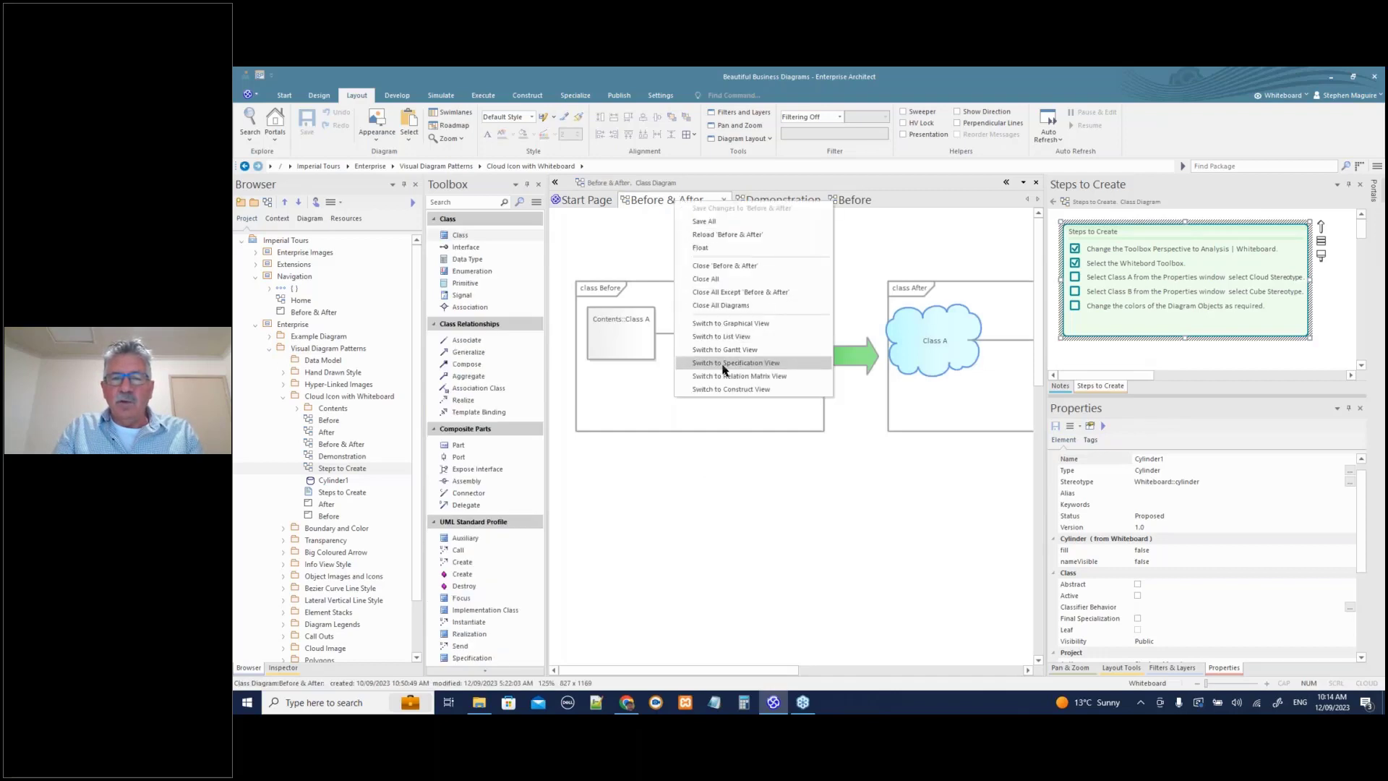
{"action": "left_click", "coordinate": [725, 306]}
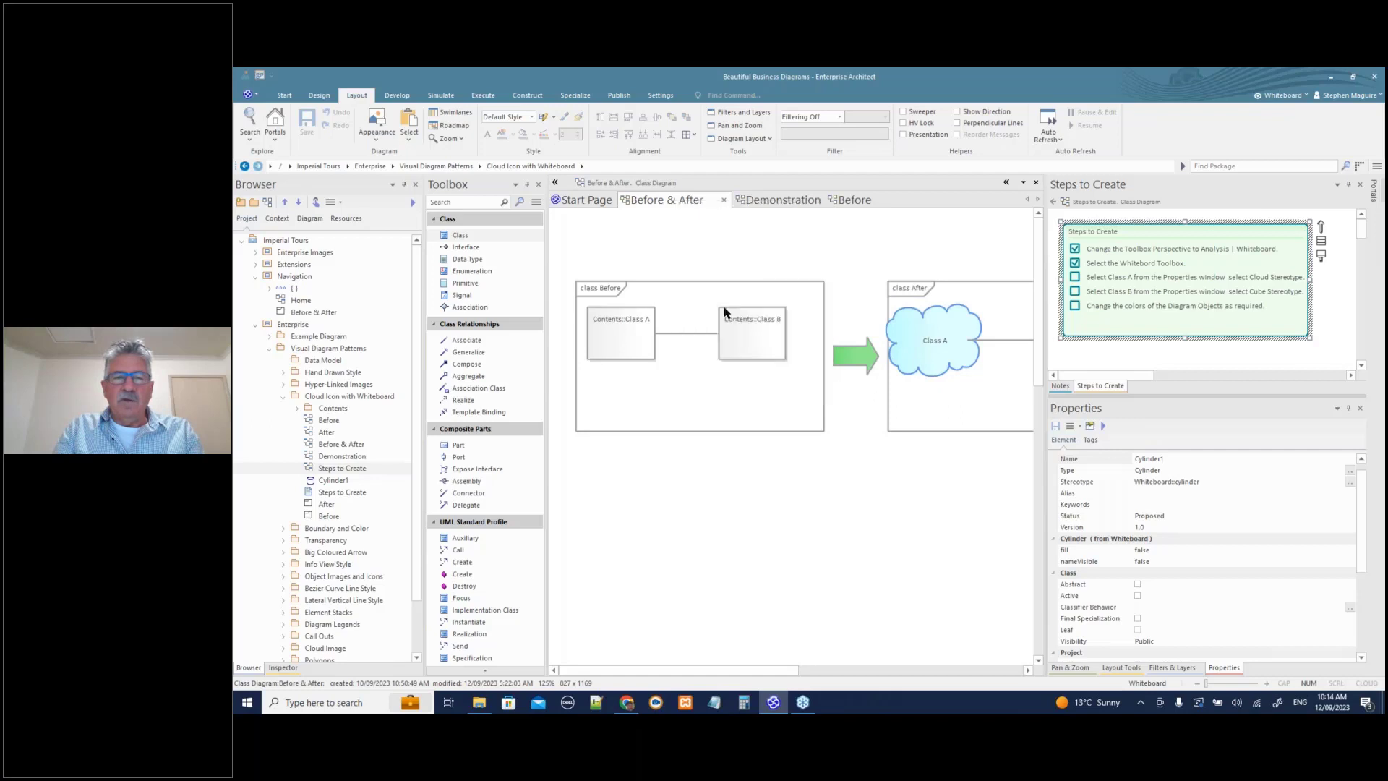
{"action": "left_click", "coordinate": [283, 398]}
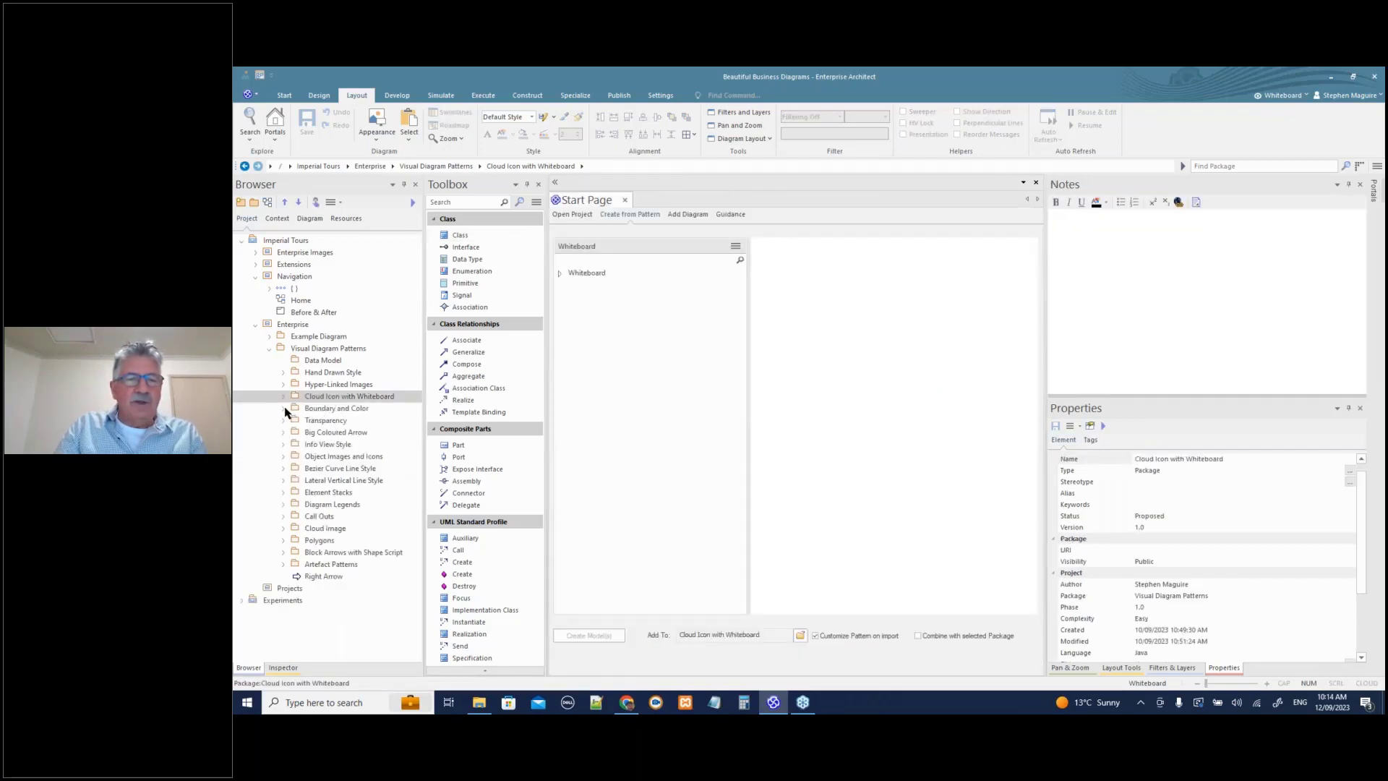
- Open the Before & After diagram of the Boundary and Color package, compare both versions and close it
{"action": "left_click", "coordinate": [283, 409]}
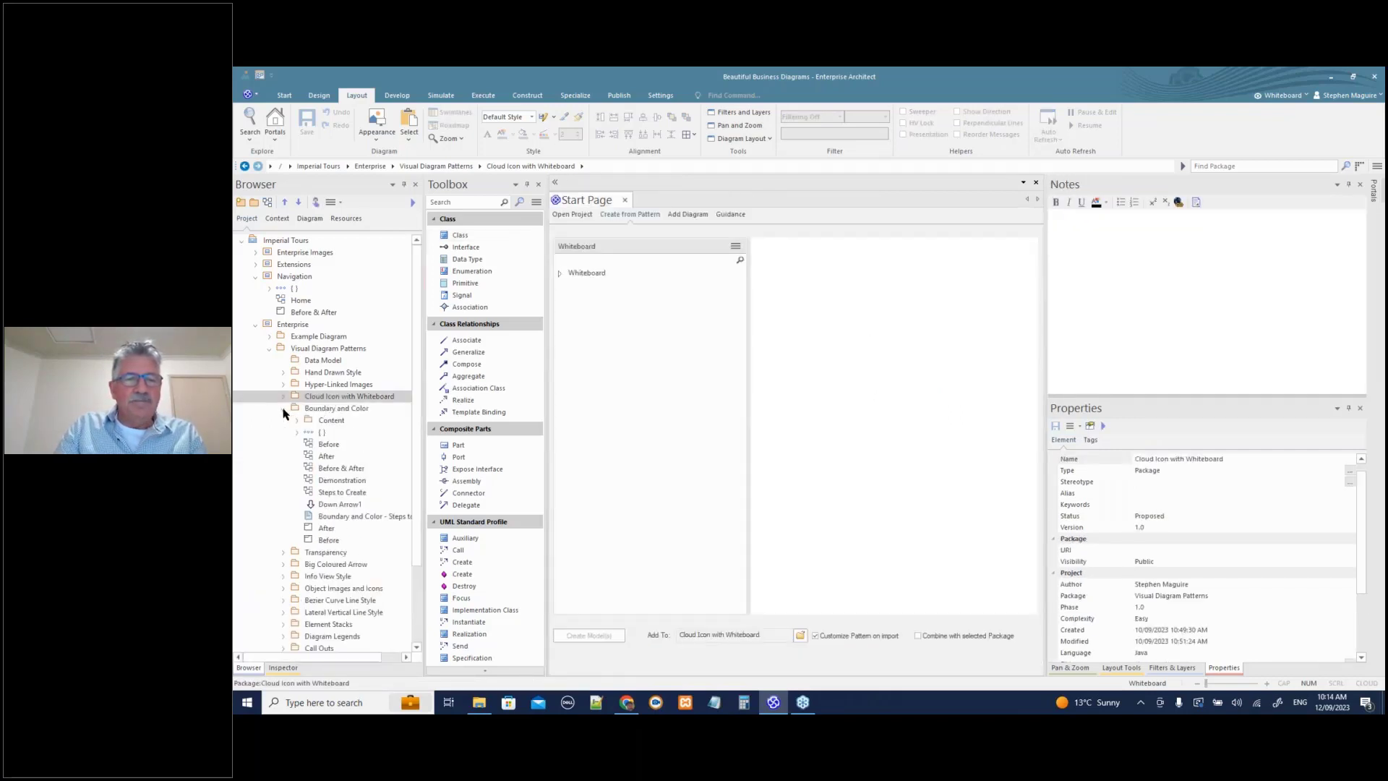
{"action": "double_click", "coordinate": [334, 470]}
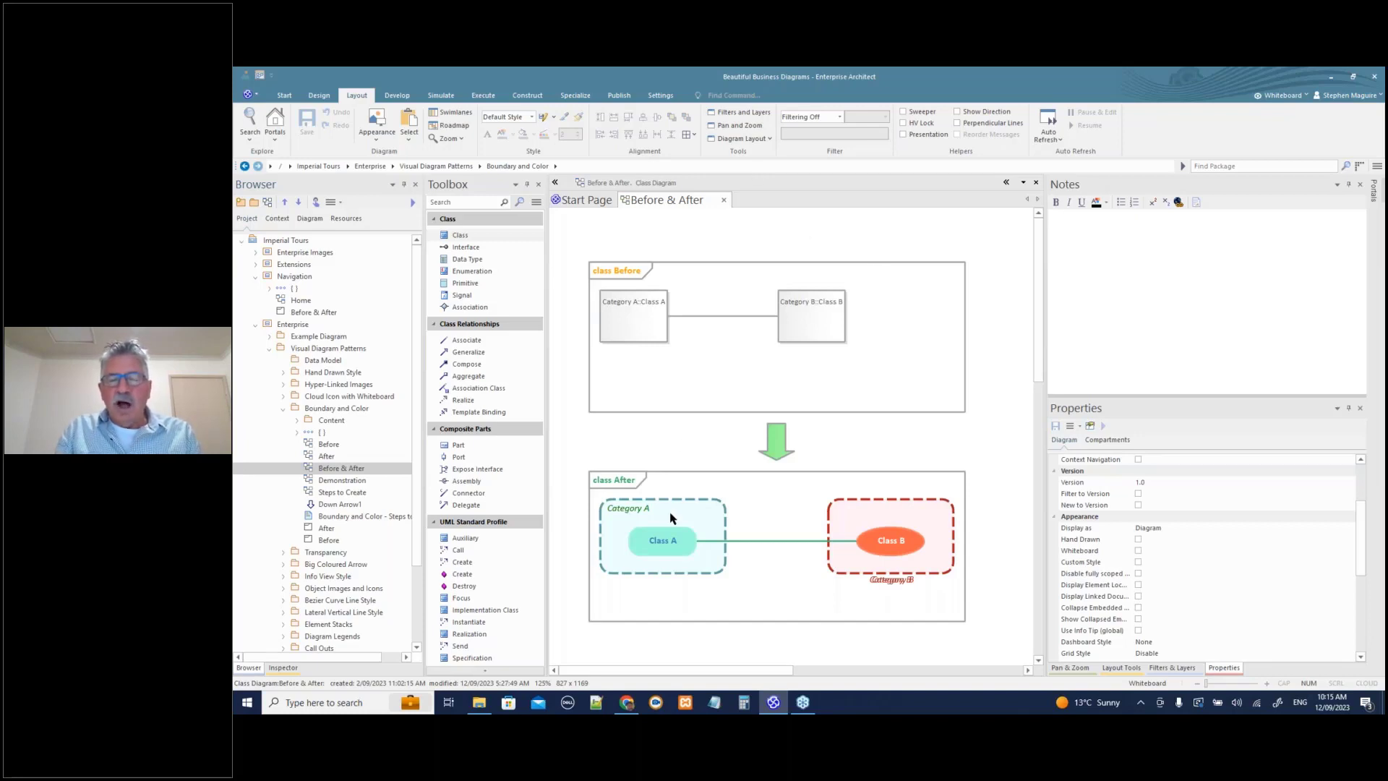
{"action": "left_click", "coordinate": [725, 201]}
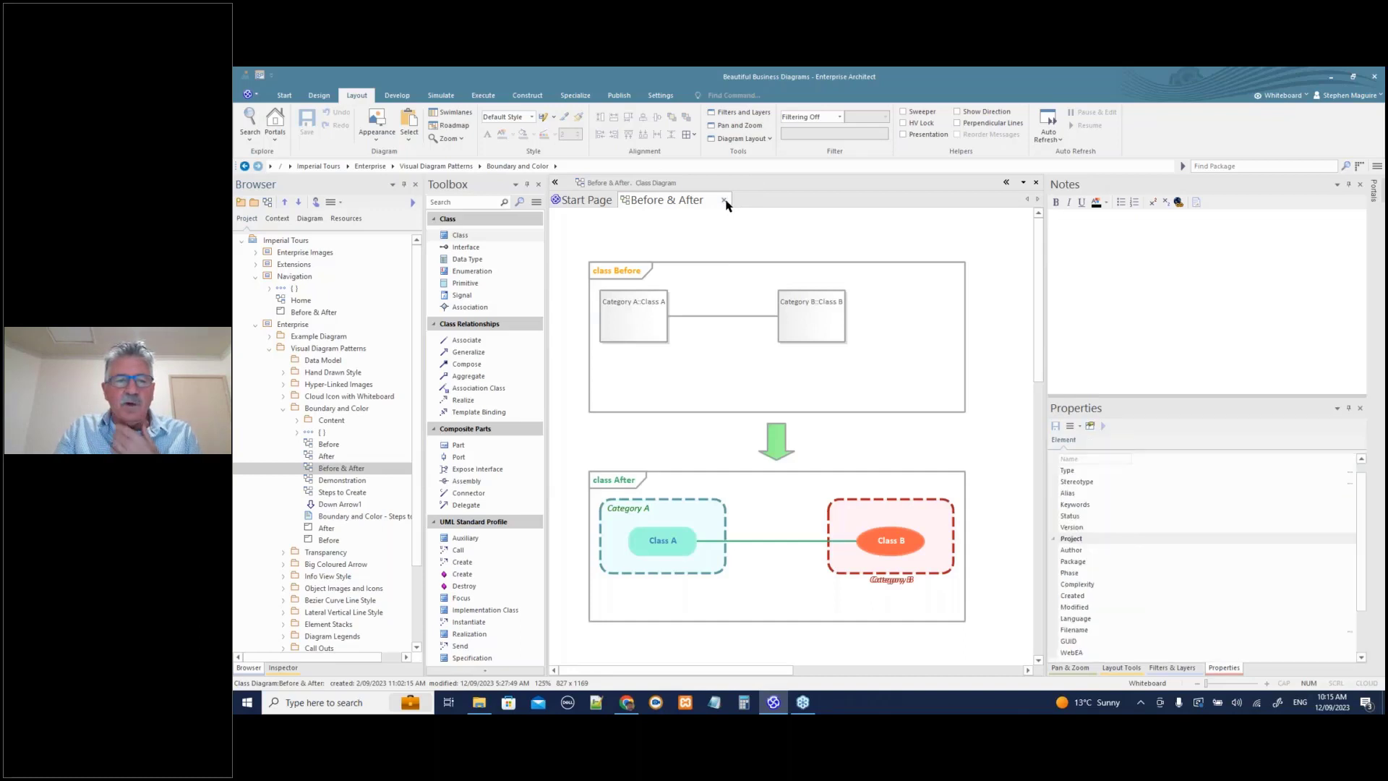
- Copy the connected Class A and Class B from the Boundary and Color Before diagram into its Demonstration diagram and reposition them
{"action": "double_click", "coordinate": [345, 481]}
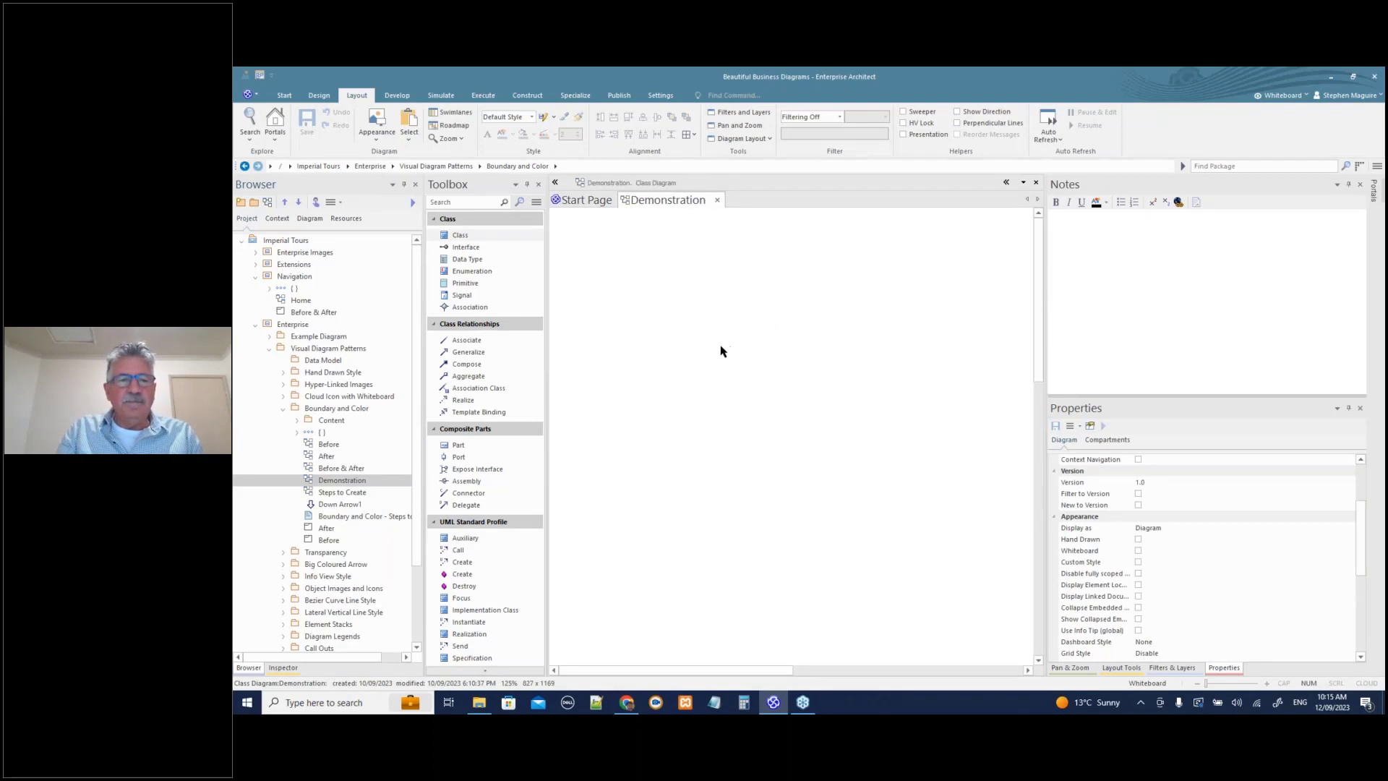
{"action": "double_click", "coordinate": [338, 444]}
{"action": "left_click_drag", "start_coordinate": [583, 235], "coordinate": [826, 291]}
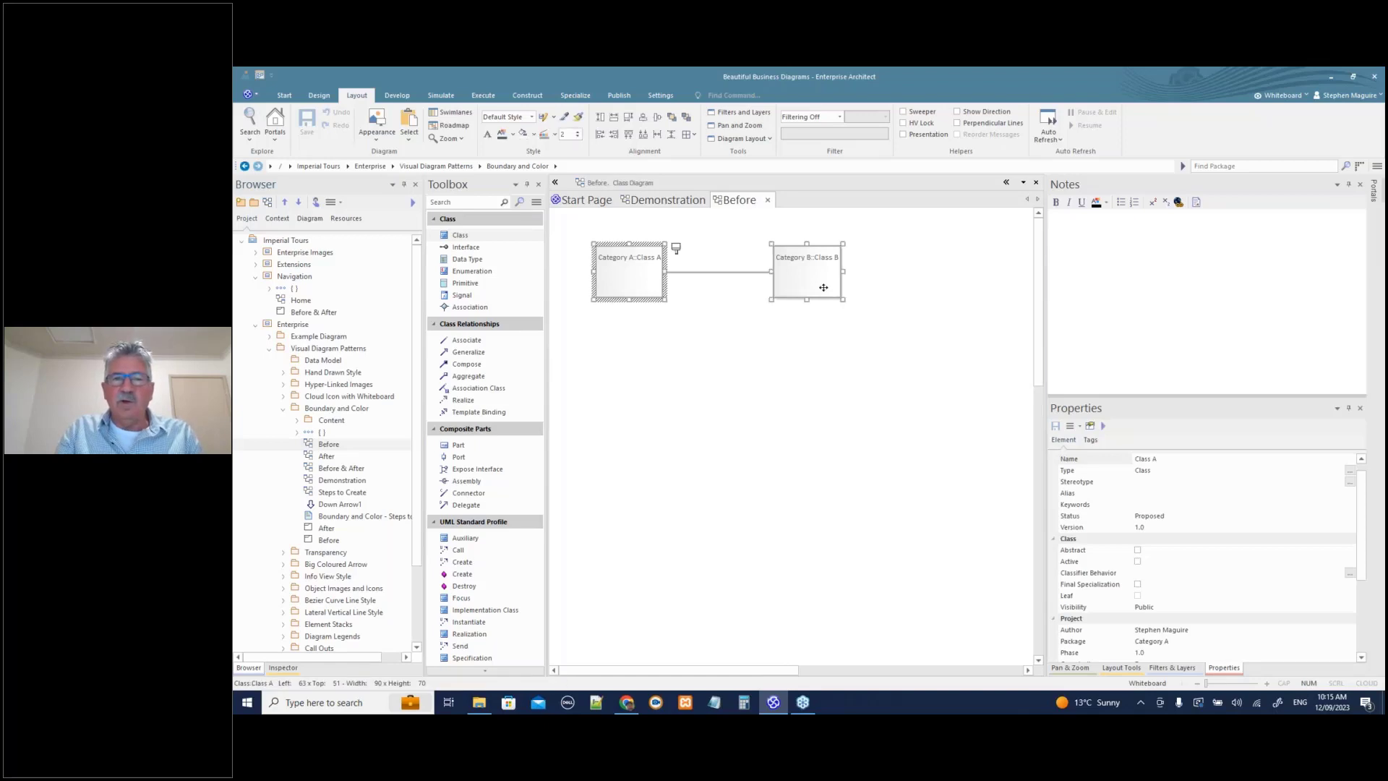
{"action": "left_click", "coordinate": [697, 206]}
{"action": "key", "text": "ctrl+v"}
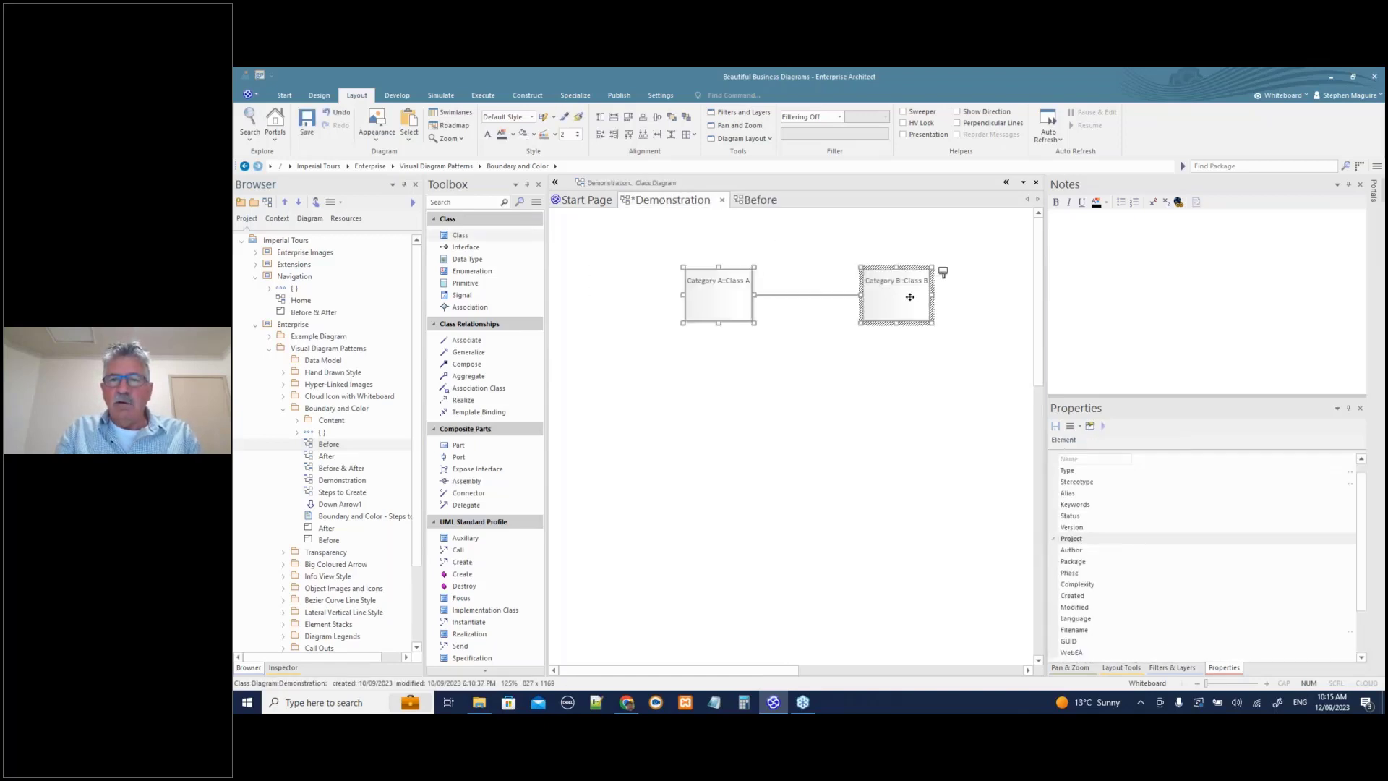
{"action": "left_click_drag", "start_coordinate": [907, 287], "coordinate": [817, 288]}
{"action": "left_click", "coordinate": [777, 378]}
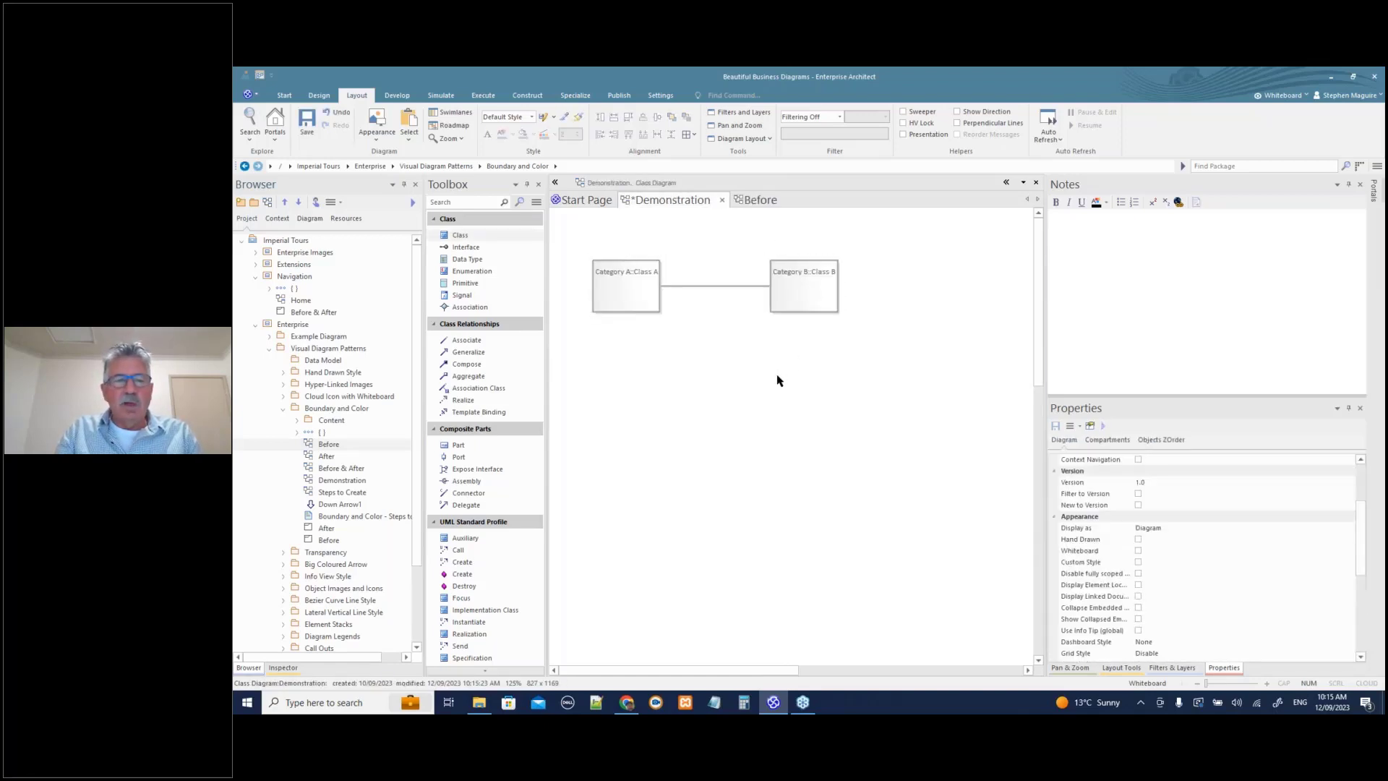
- Dock the Boundary and Color Steps to Create checklist above the Properties and adjust the height of its pane
{"action": "double_click", "coordinate": [337, 494]}
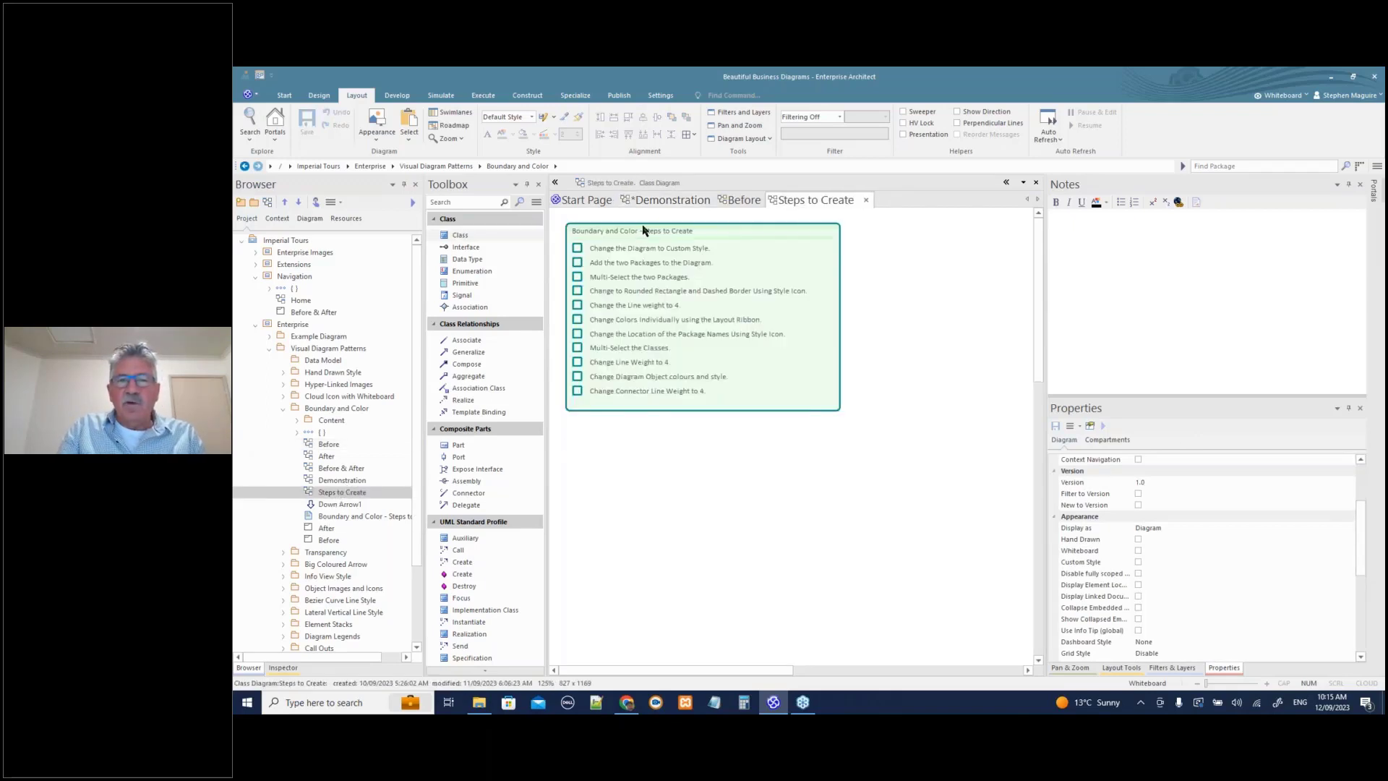
{"action": "left_click_drag", "start_coordinate": [805, 201], "coordinate": [1202, 285]}
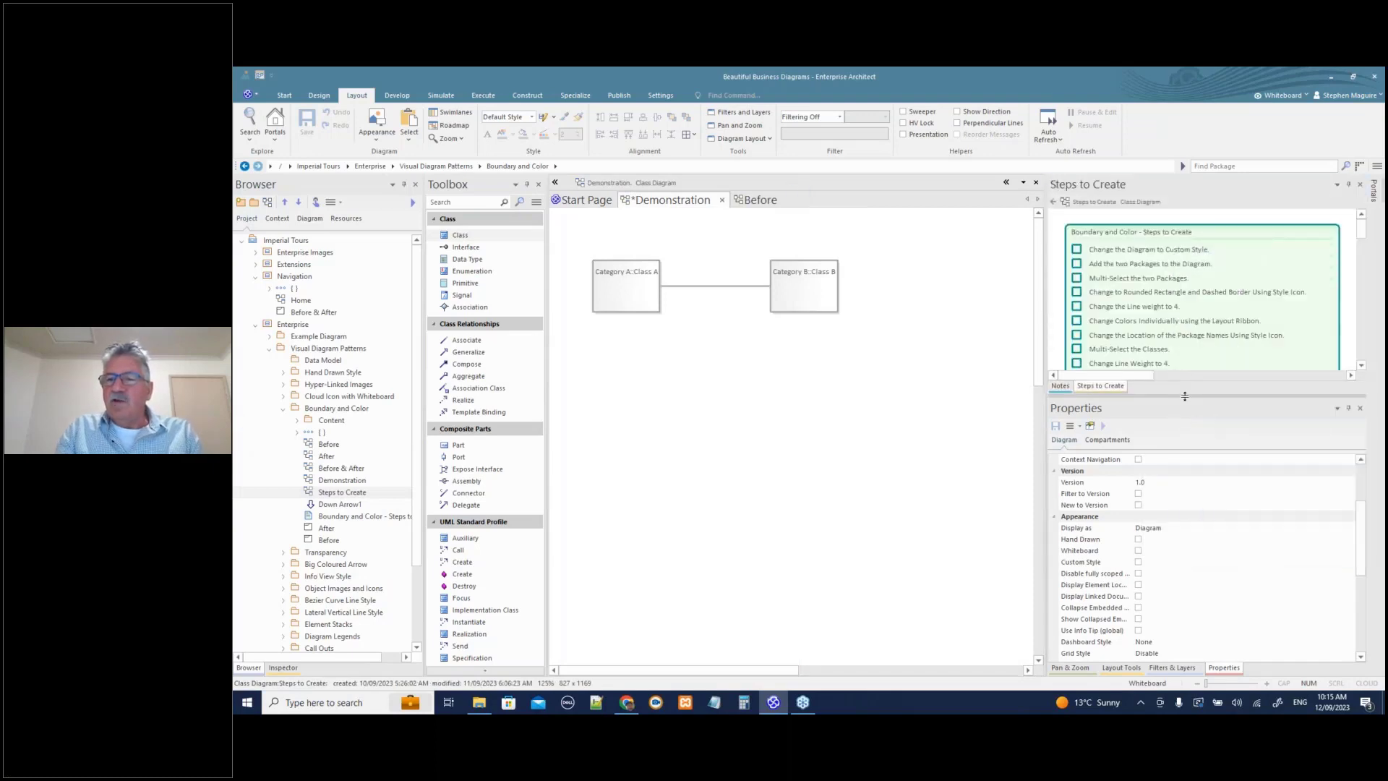
{"action": "left_click_drag", "start_coordinate": [1183, 396], "coordinate": [1200, 491]}
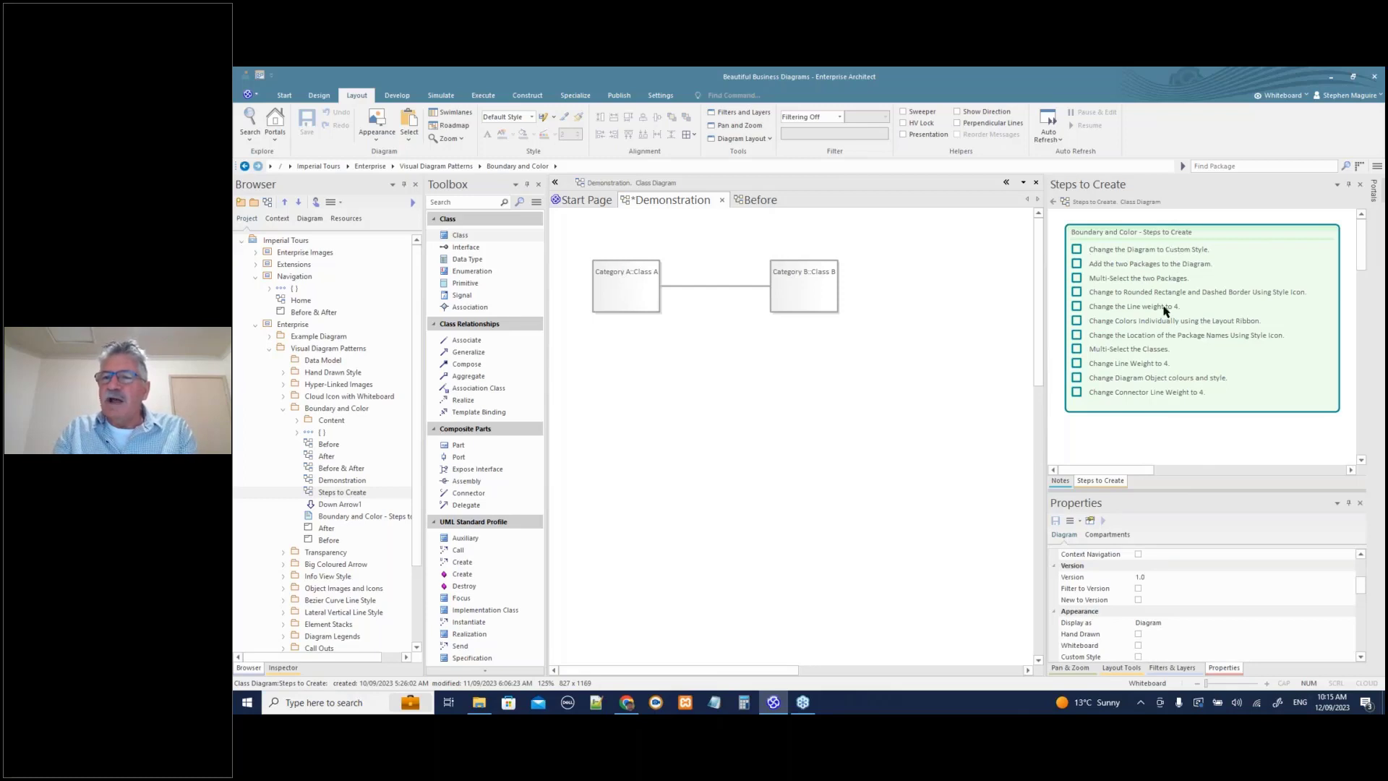
{"action": "left_click_drag", "start_coordinate": [1163, 491], "coordinate": [1164, 421]}
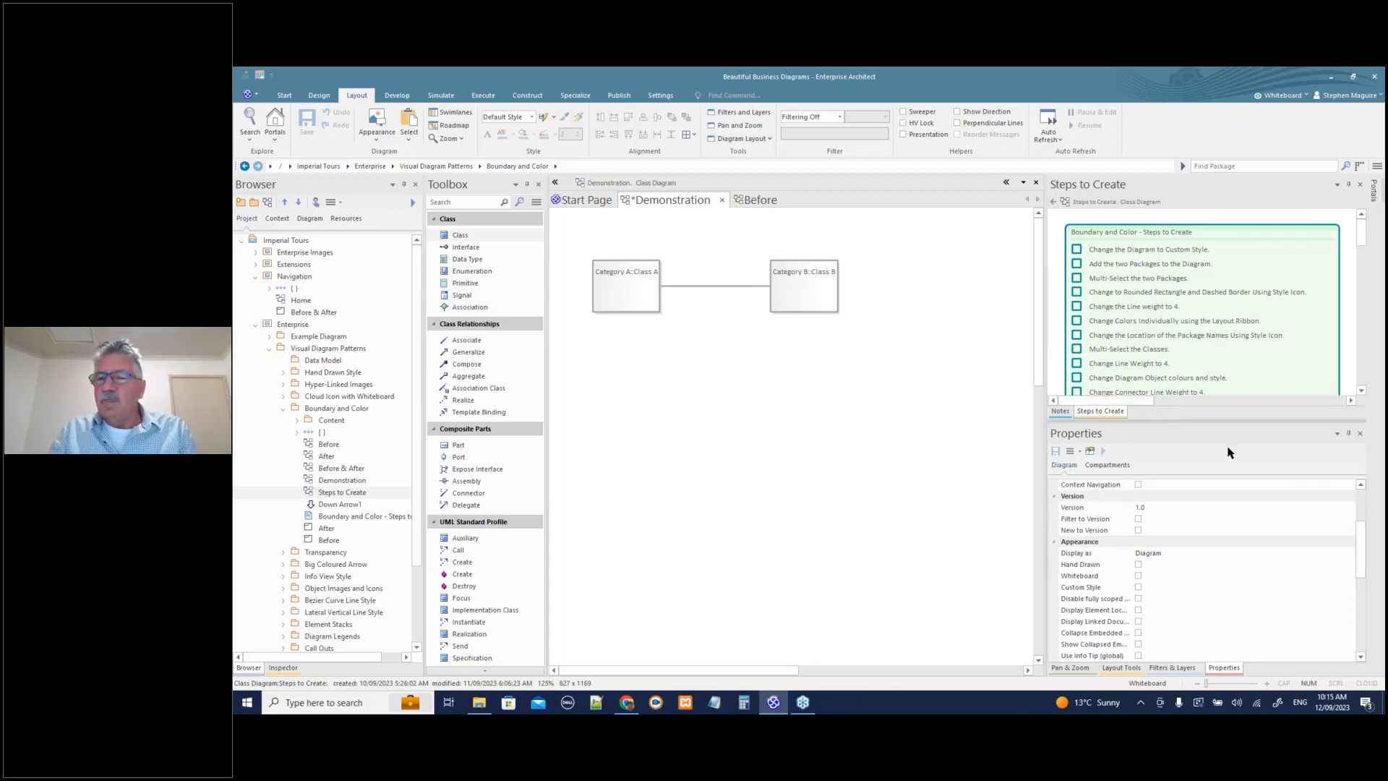
- Enable Custom Style for the Demonstration diagram and check off "Change the Diagram to Custom Style" in the checklist
{"action": "left_click", "coordinate": [835, 419]}
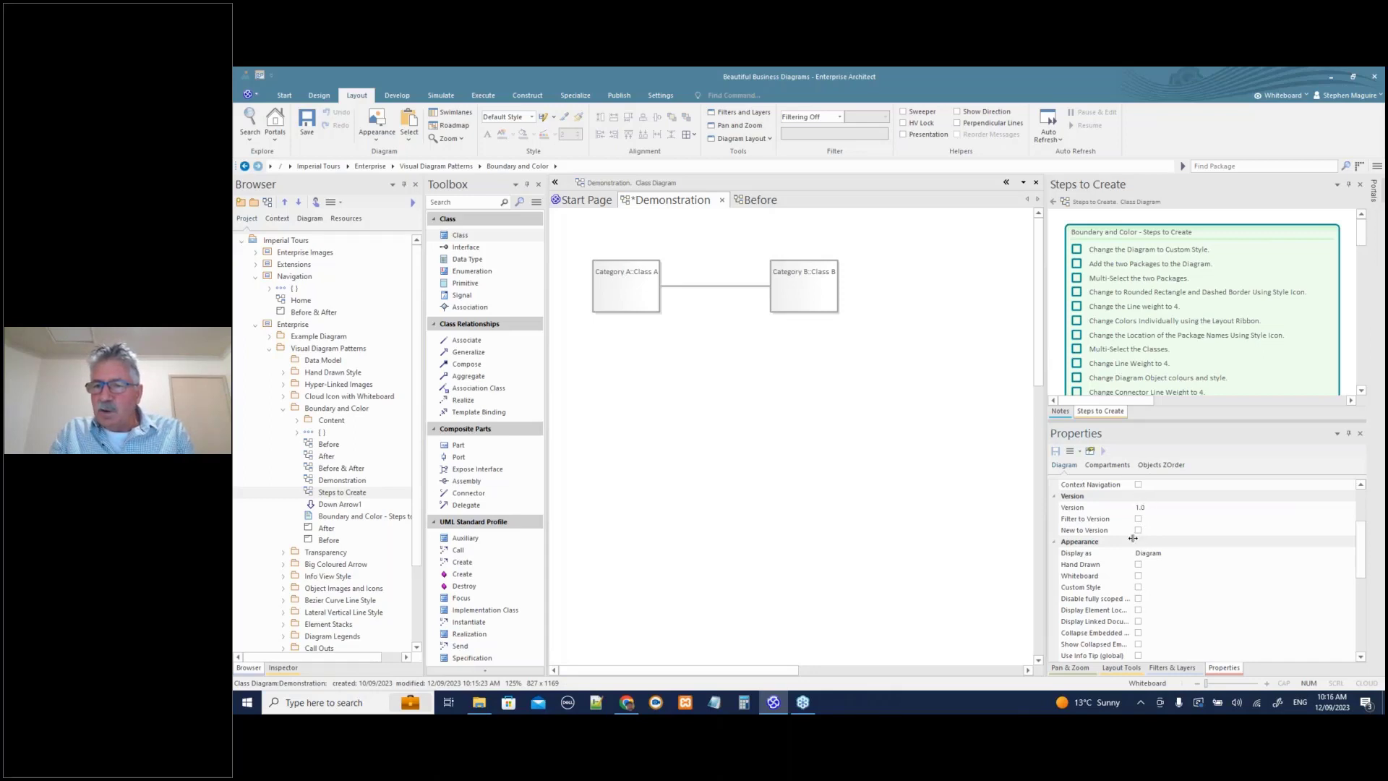
{"action": "left_click_drag", "start_coordinate": [1132, 538], "coordinate": [1179, 538]}
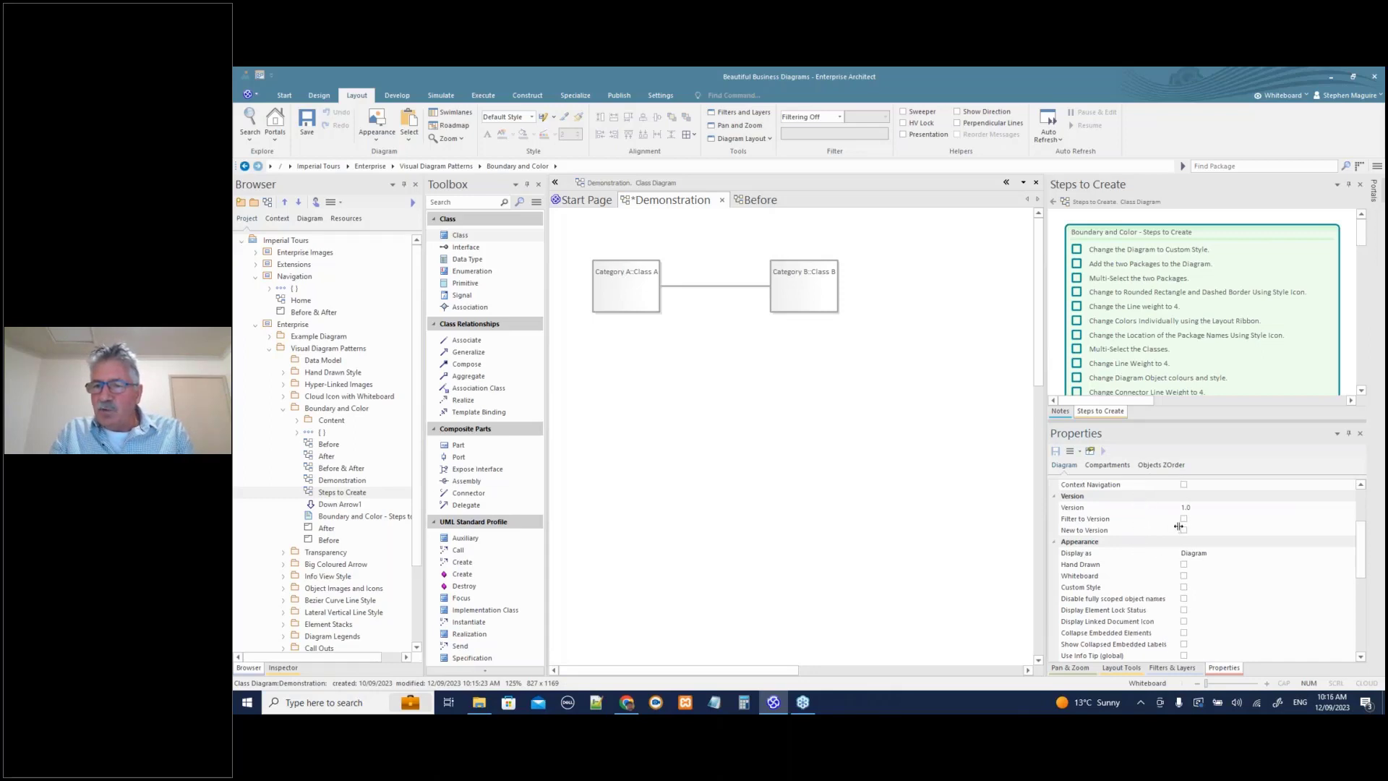
{"action": "left_click", "coordinate": [1184, 587]}
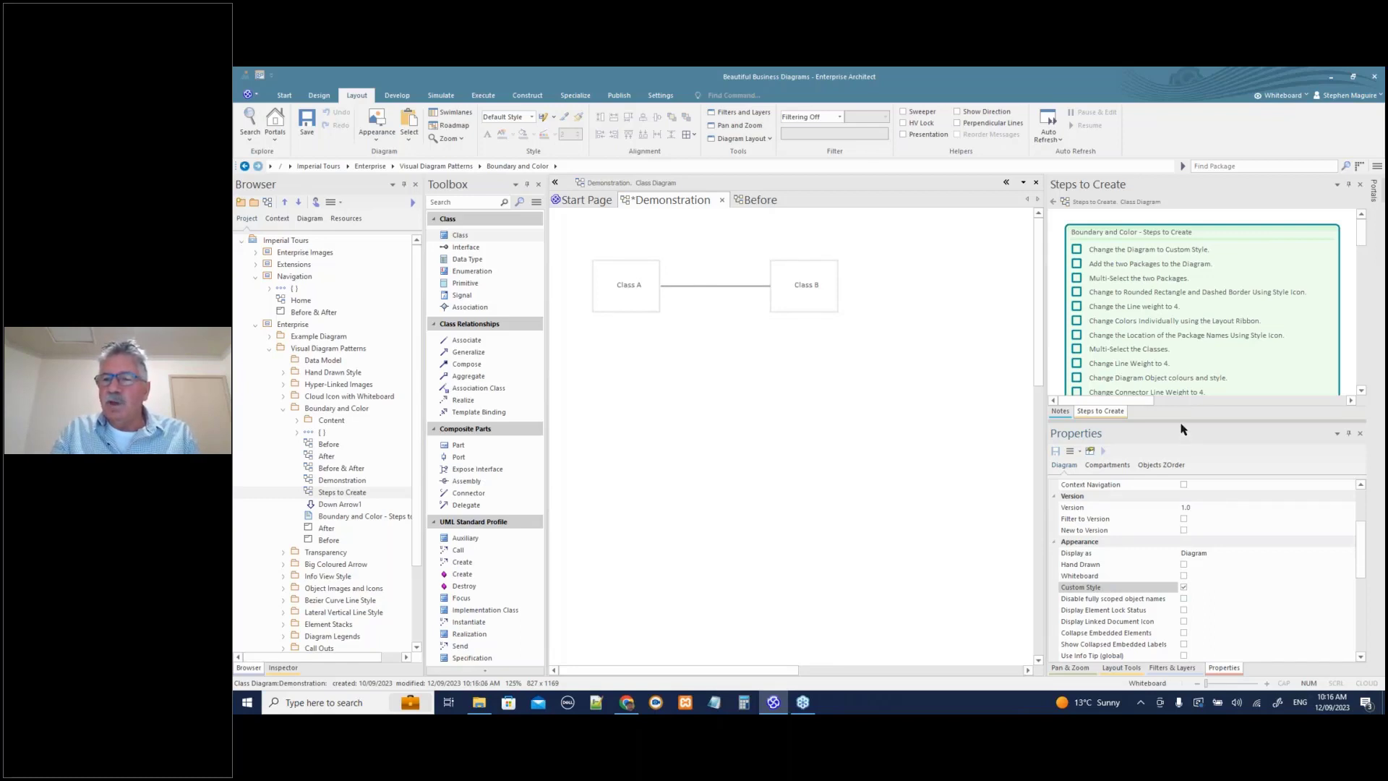
{"action": "left_click_drag", "start_coordinate": [1182, 420], "coordinate": [1181, 438]}
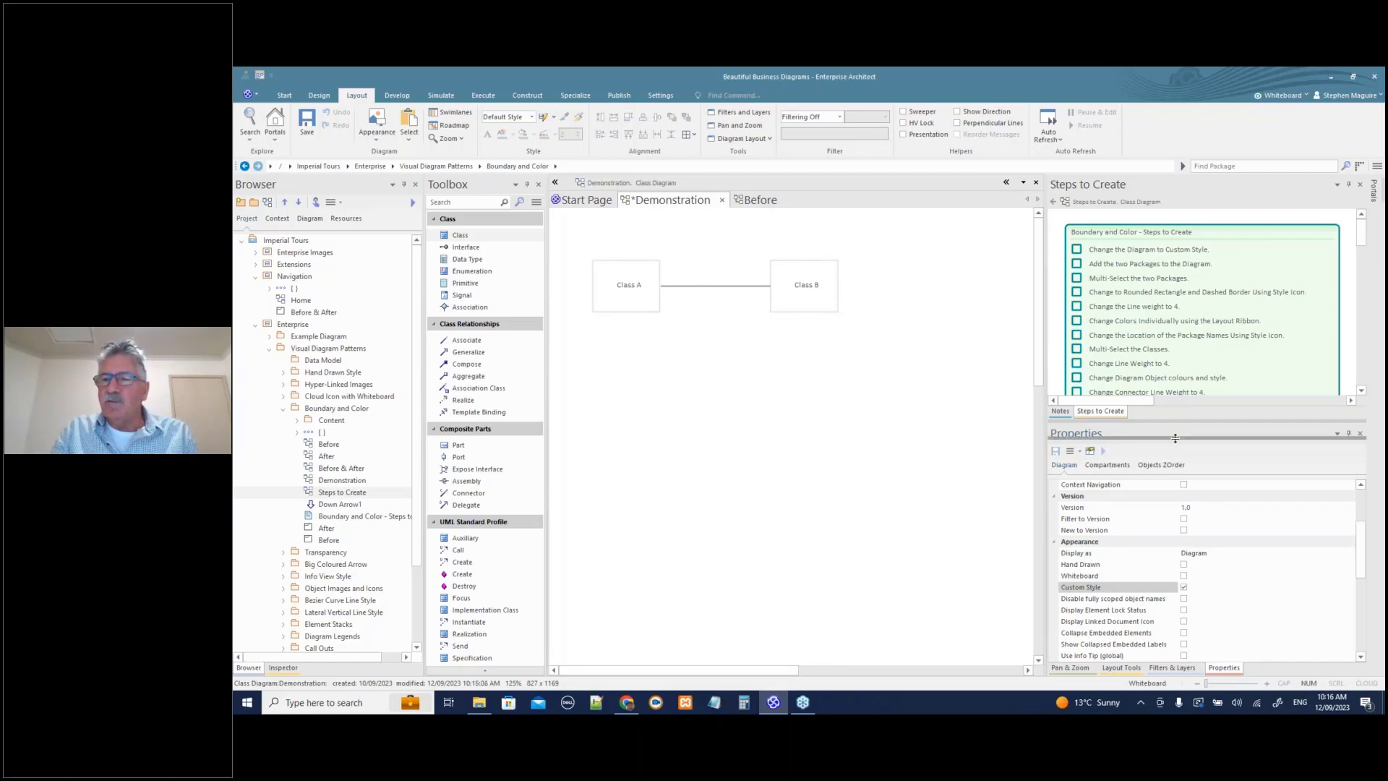
{"action": "left_click", "coordinate": [1077, 249]}
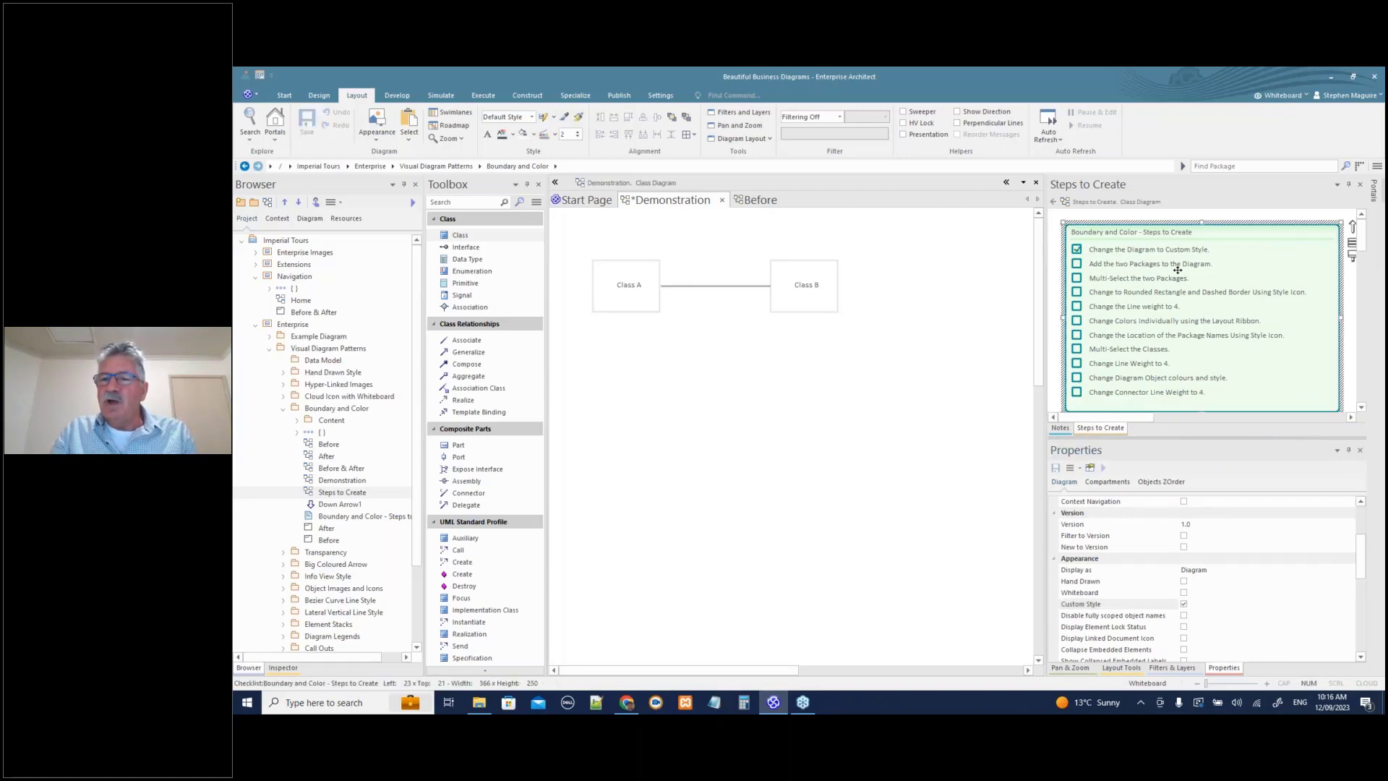
- Locate Class A in the project browser and expand the neighbouring Category B package
{"action": "right_click", "coordinate": [633, 304]}
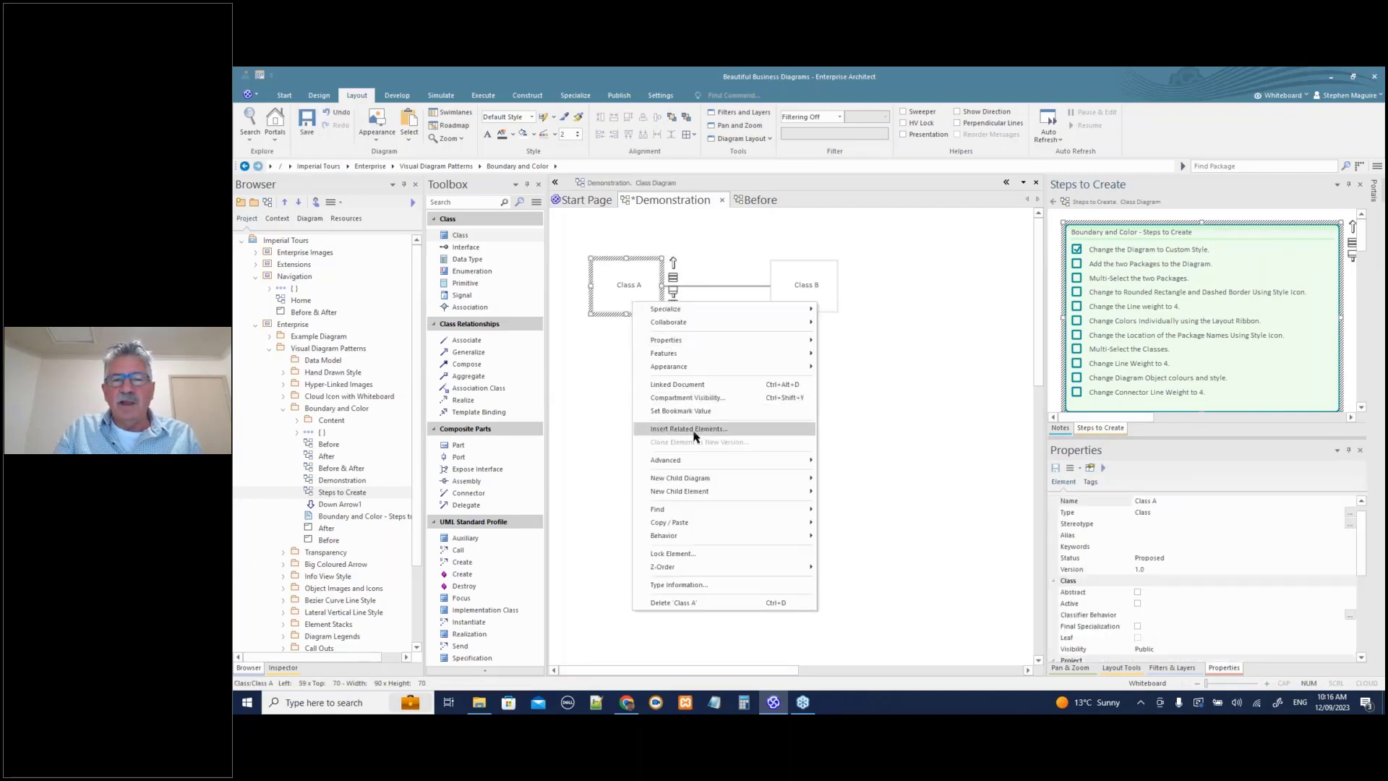
{"action": "mouse_move", "coordinate": [710, 512]}
{"action": "left_click", "coordinate": [833, 508]}
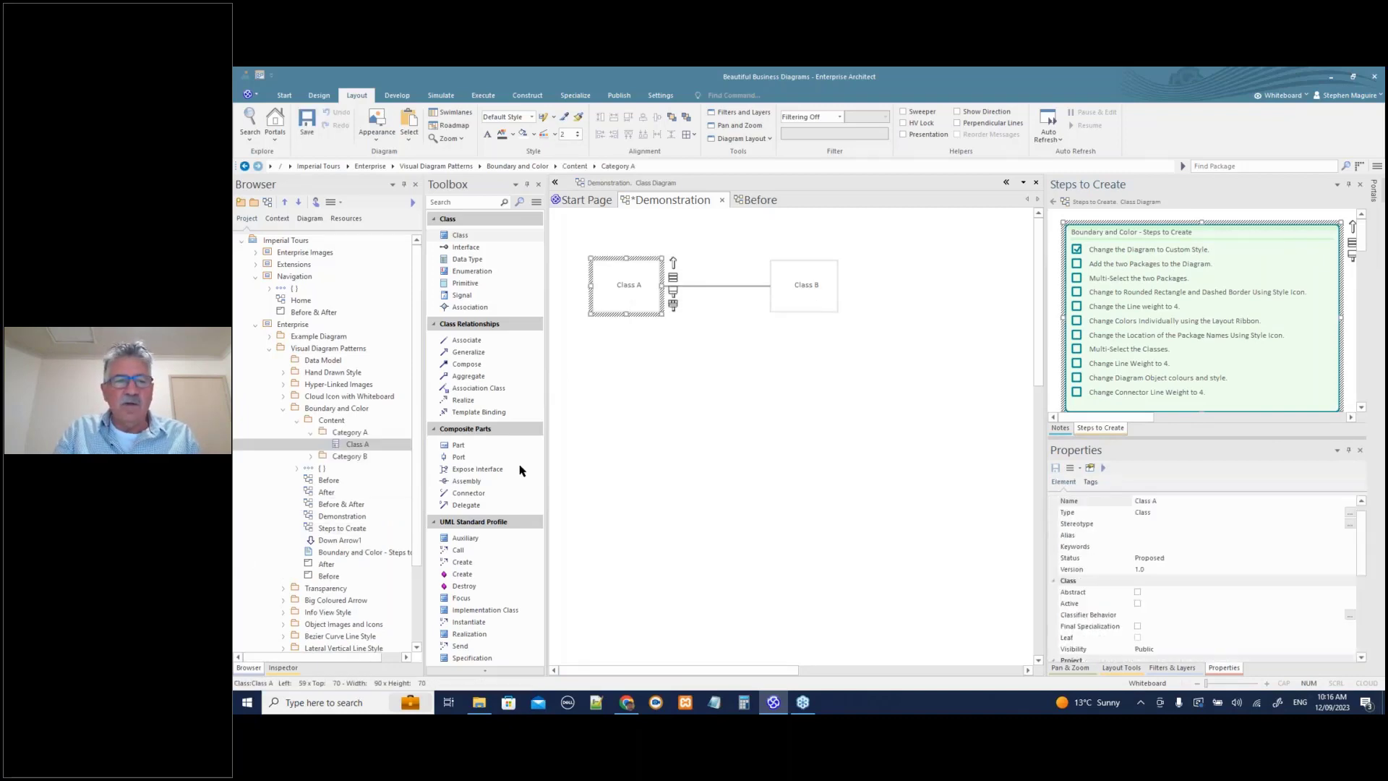
{"action": "left_click", "coordinate": [310, 457]}
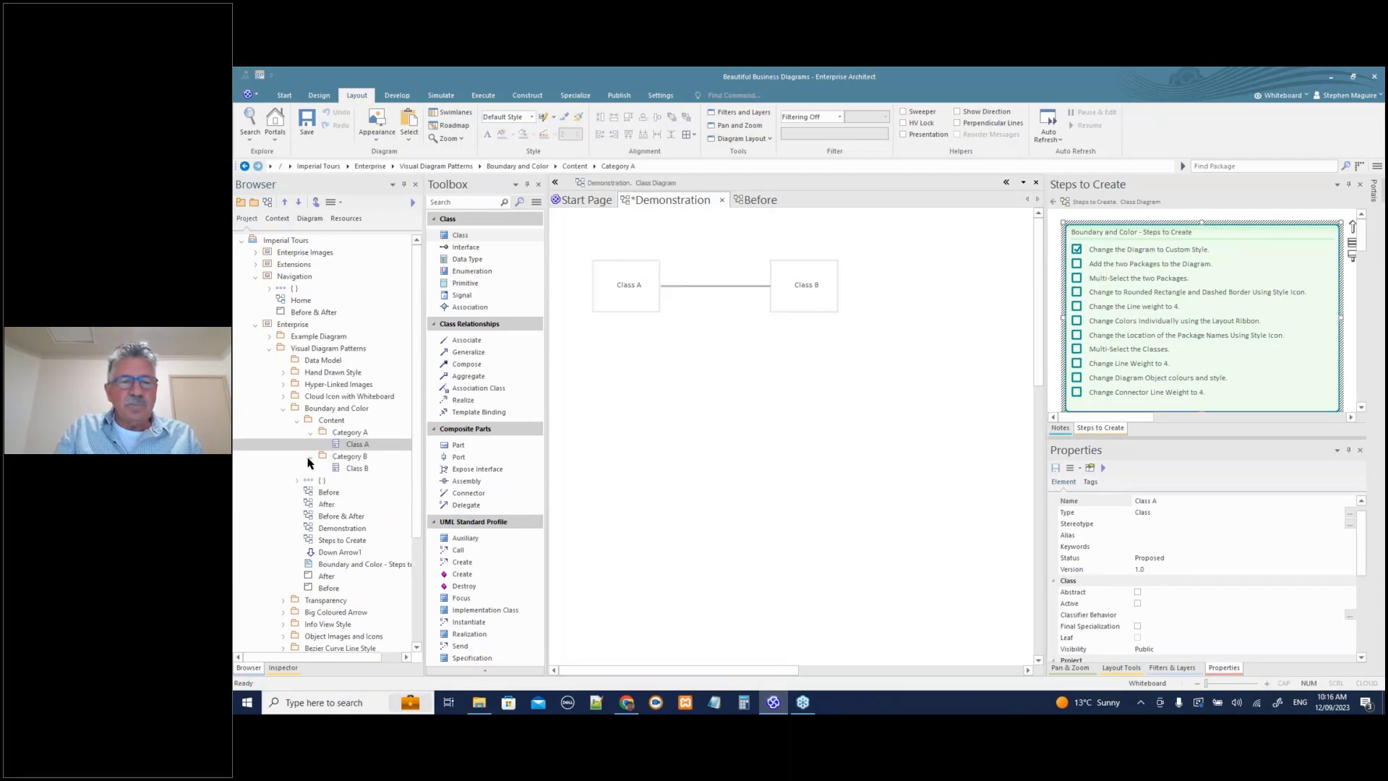
- Place the Category A package on the Demonstration diagram as a package element beneath Class A
{"action": "left_click", "coordinate": [354, 433]}
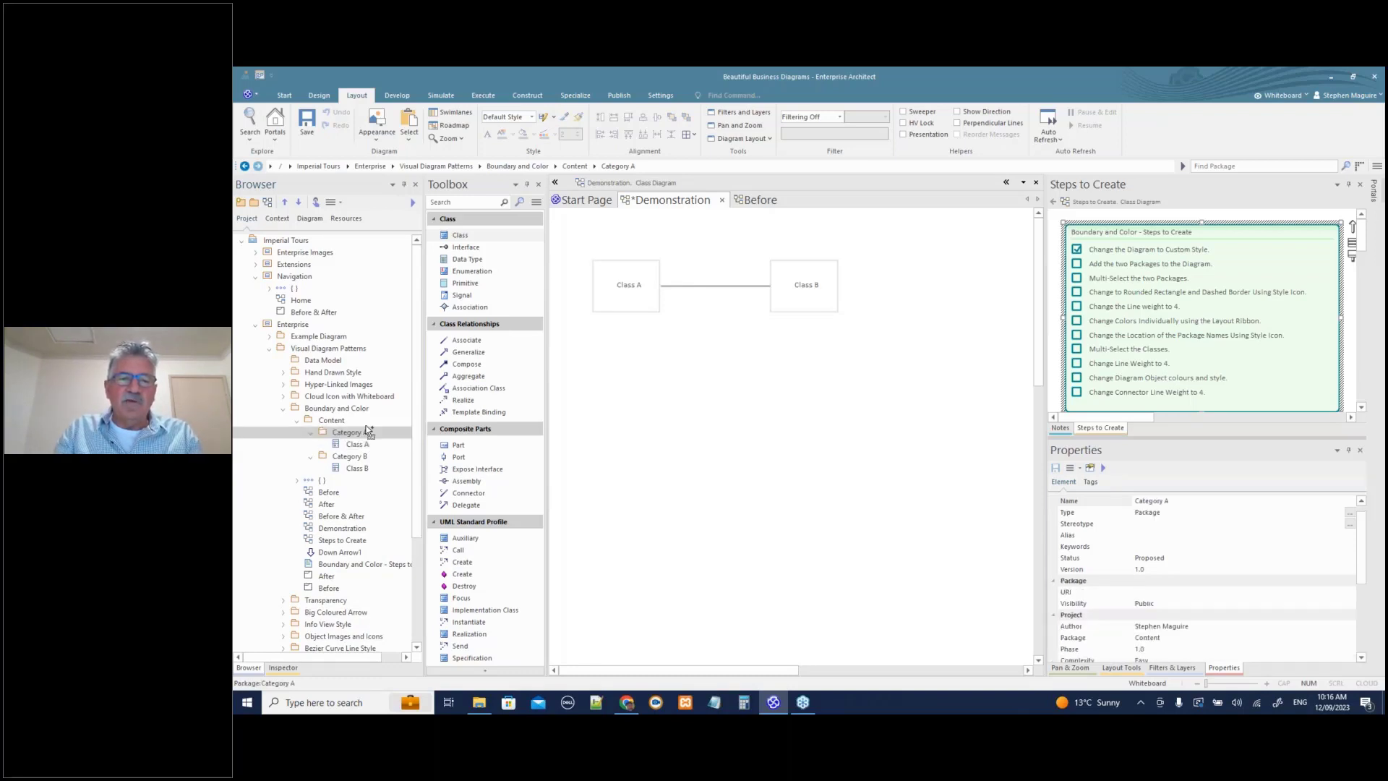
{"action": "right_click", "coordinate": [626, 372]}
{"action": "left_click", "coordinate": [675, 375]}
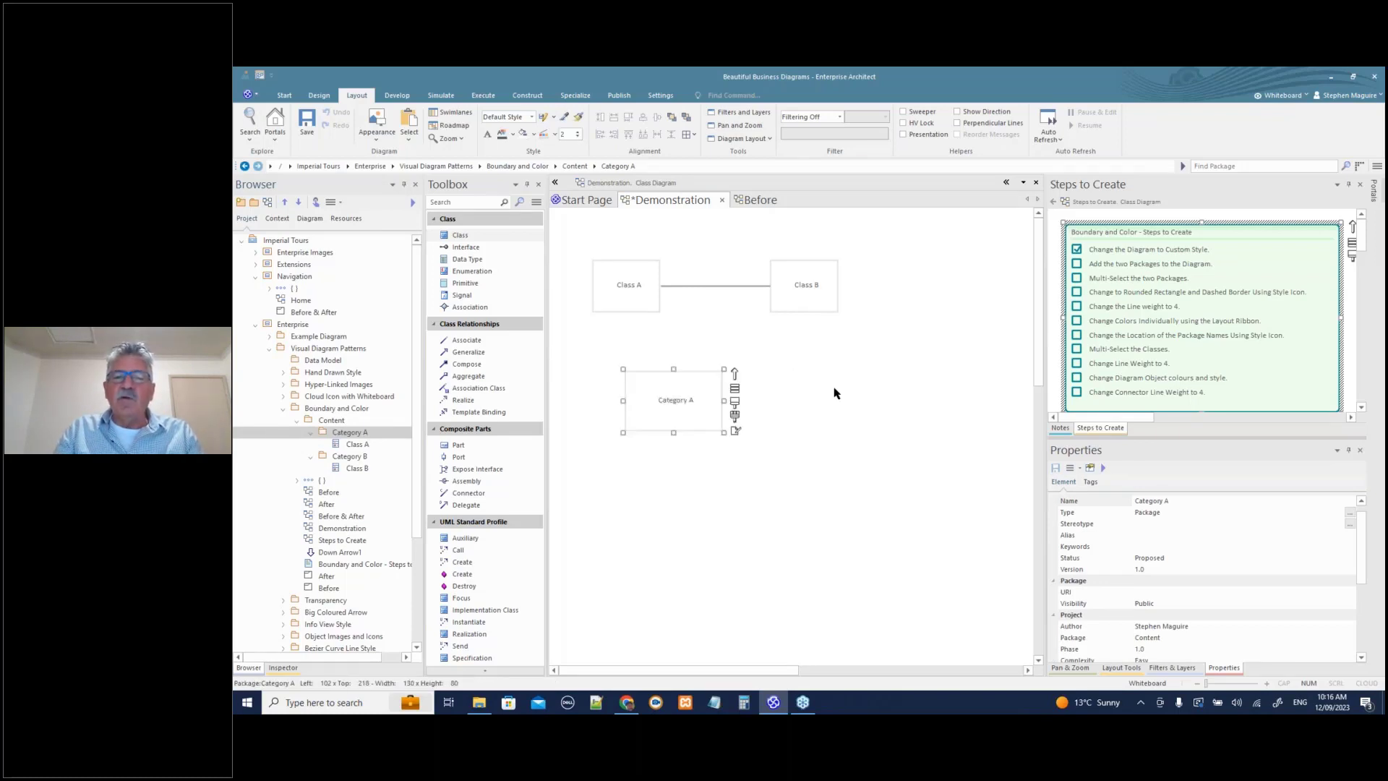
{"action": "left_click_drag", "start_coordinate": [648, 420], "coordinate": [615, 410]}
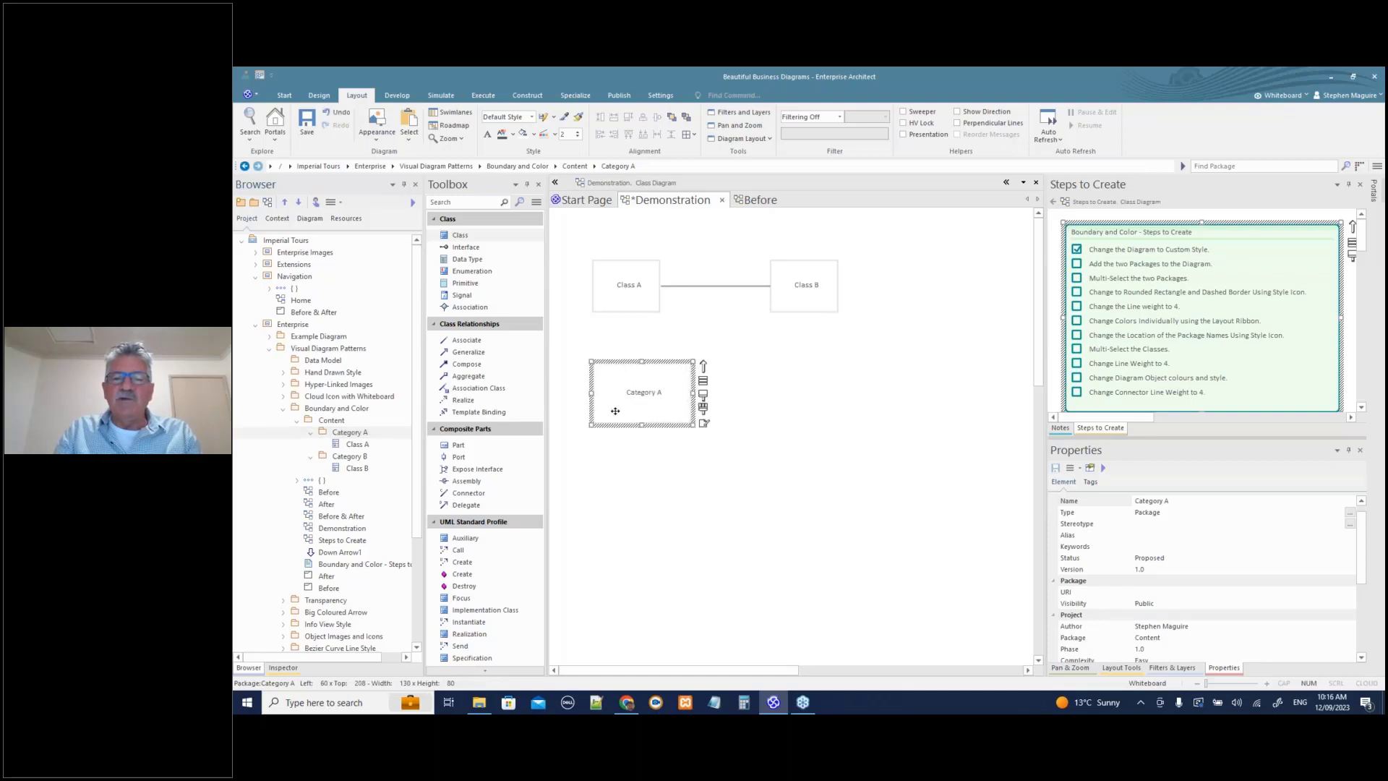
- Place the Category B package as a package element beneath Class B and check off "Add the two Packages to the Diagram"
{"action": "left_click", "coordinate": [347, 459]}
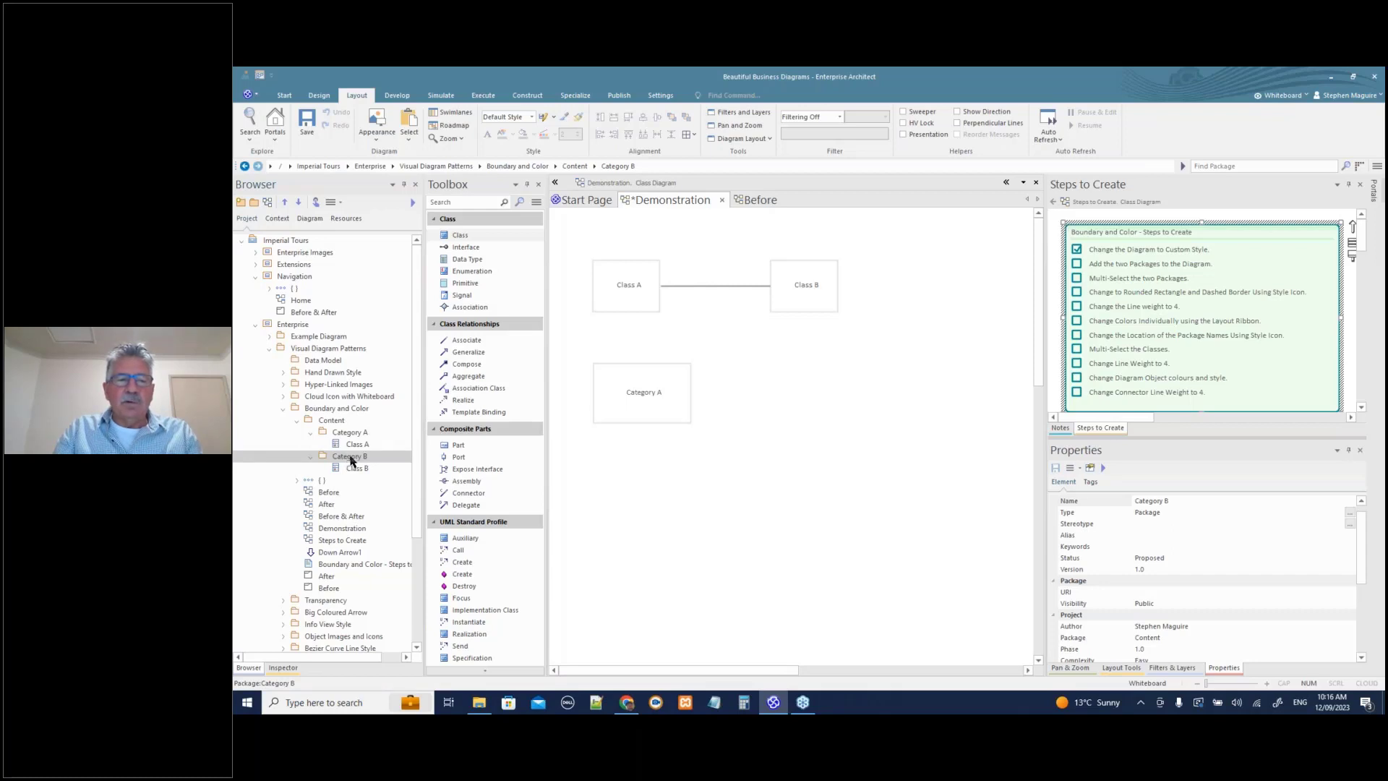
{"action": "left_click_drag", "start_coordinate": [352, 461], "coordinate": [722, 410]}
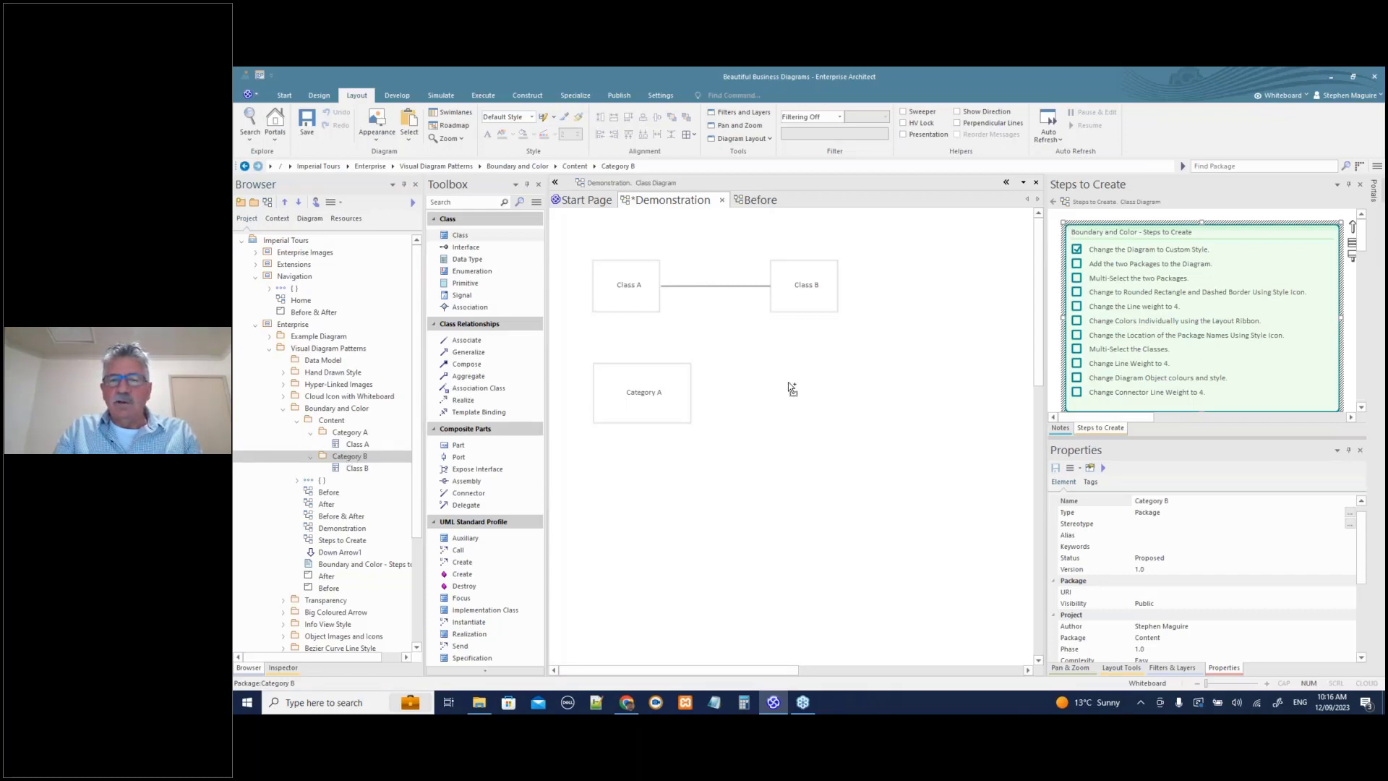
{"action": "left_click_drag", "start_coordinate": [787, 381], "coordinate": [788, 382]}
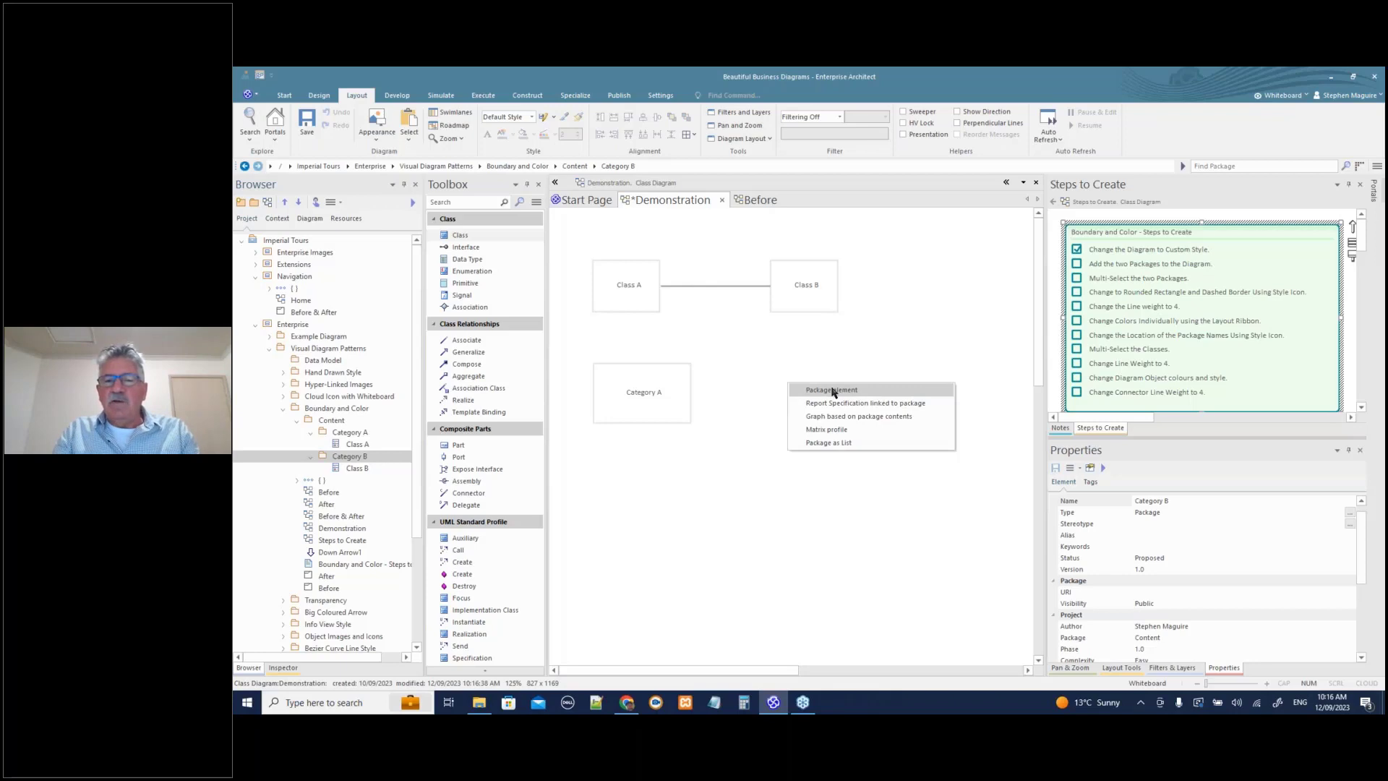
{"action": "left_click", "coordinate": [831, 391]}
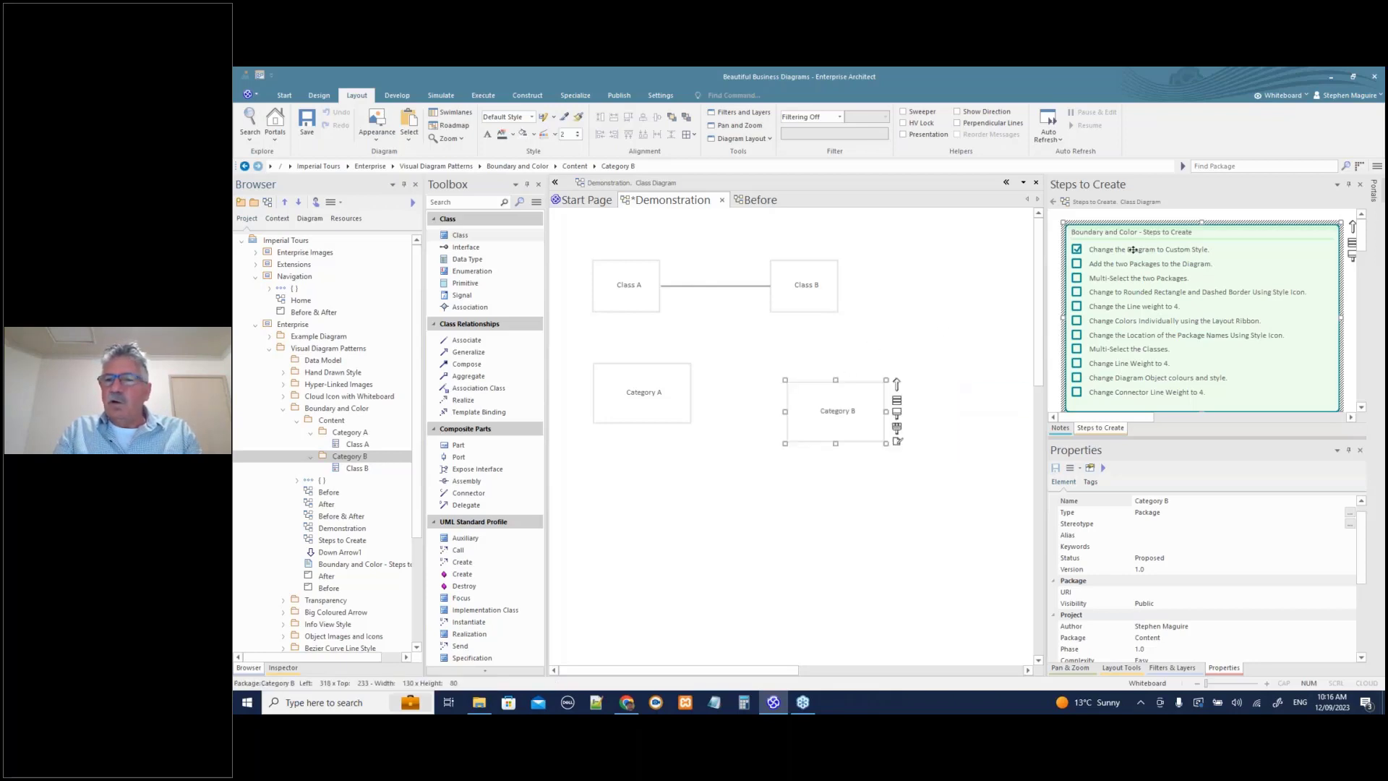
{"action": "left_click", "coordinate": [1076, 265]}
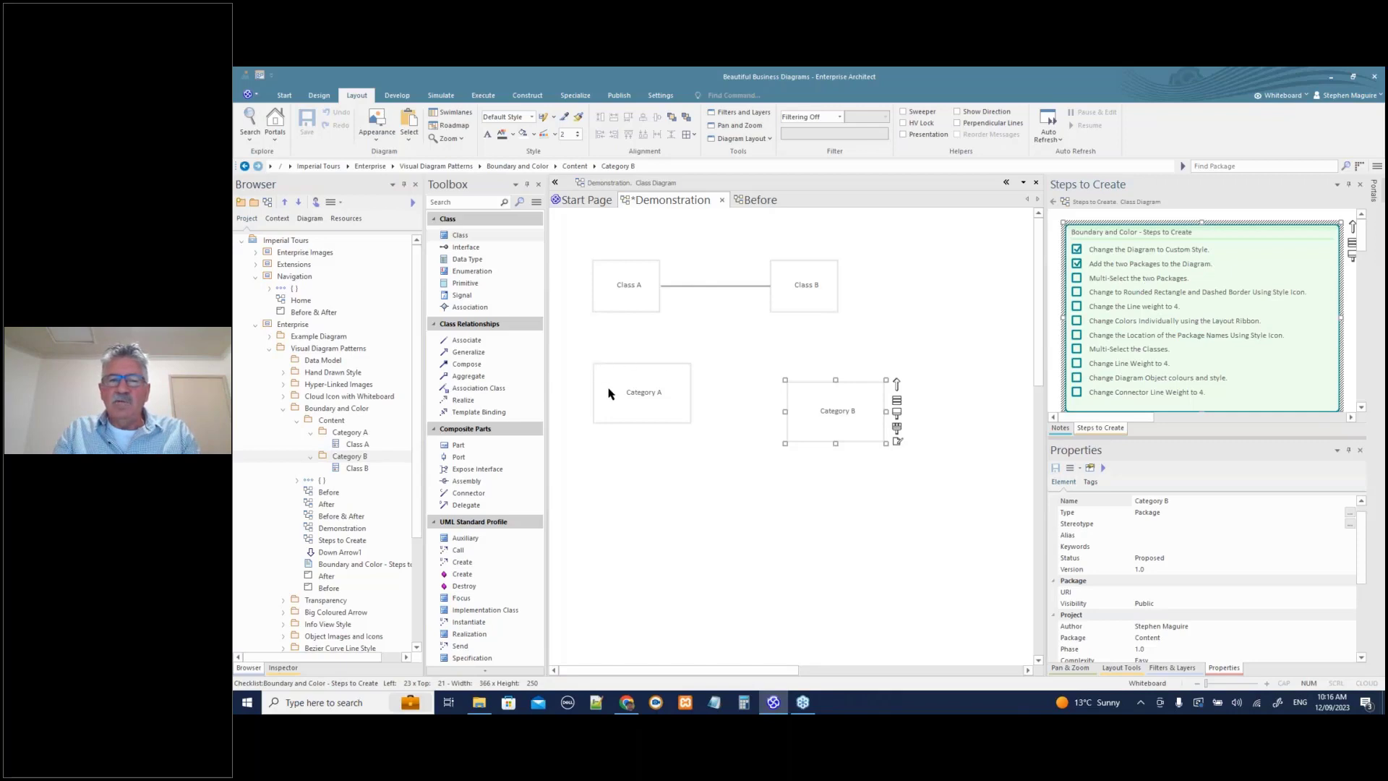
- Move Category A roughly level with Category B and select both packages together
{"action": "left_click_drag", "start_coordinate": [608, 393], "coordinate": [616, 417]}
{"action": "left_click_drag", "start_coordinate": [588, 362], "coordinate": [847, 466]}
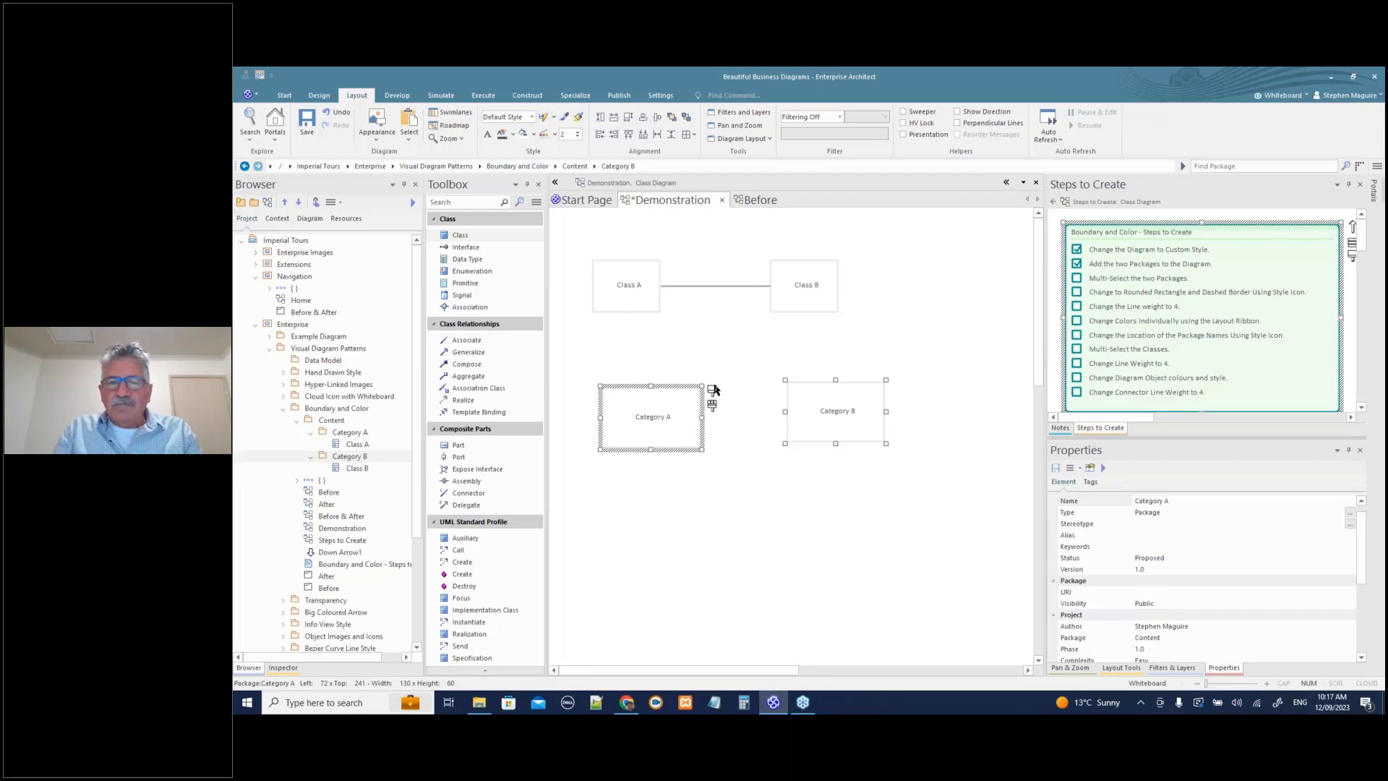
{"action": "left_click", "coordinate": [718, 355]}
{"action": "left_click", "coordinate": [660, 408]}
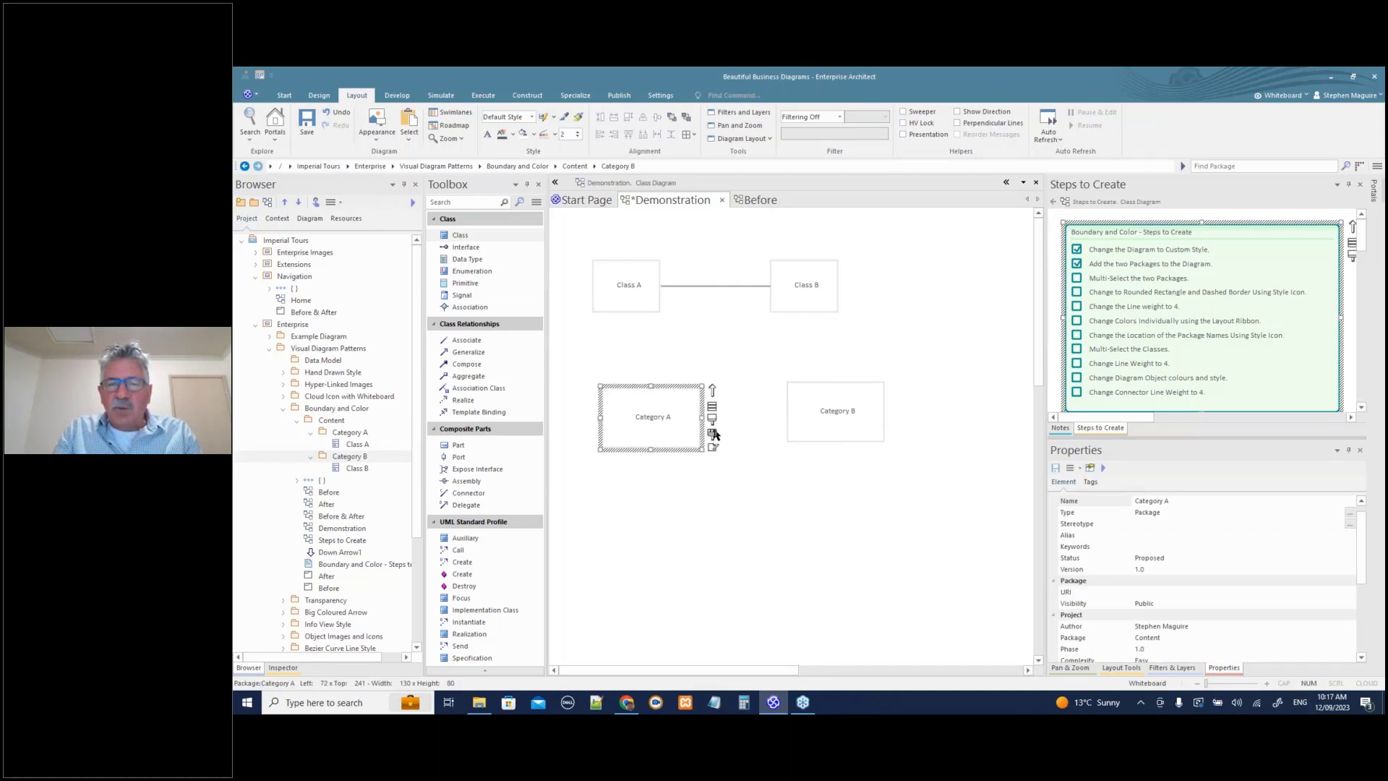
{"action": "mouse_move", "coordinate": [714, 435]}
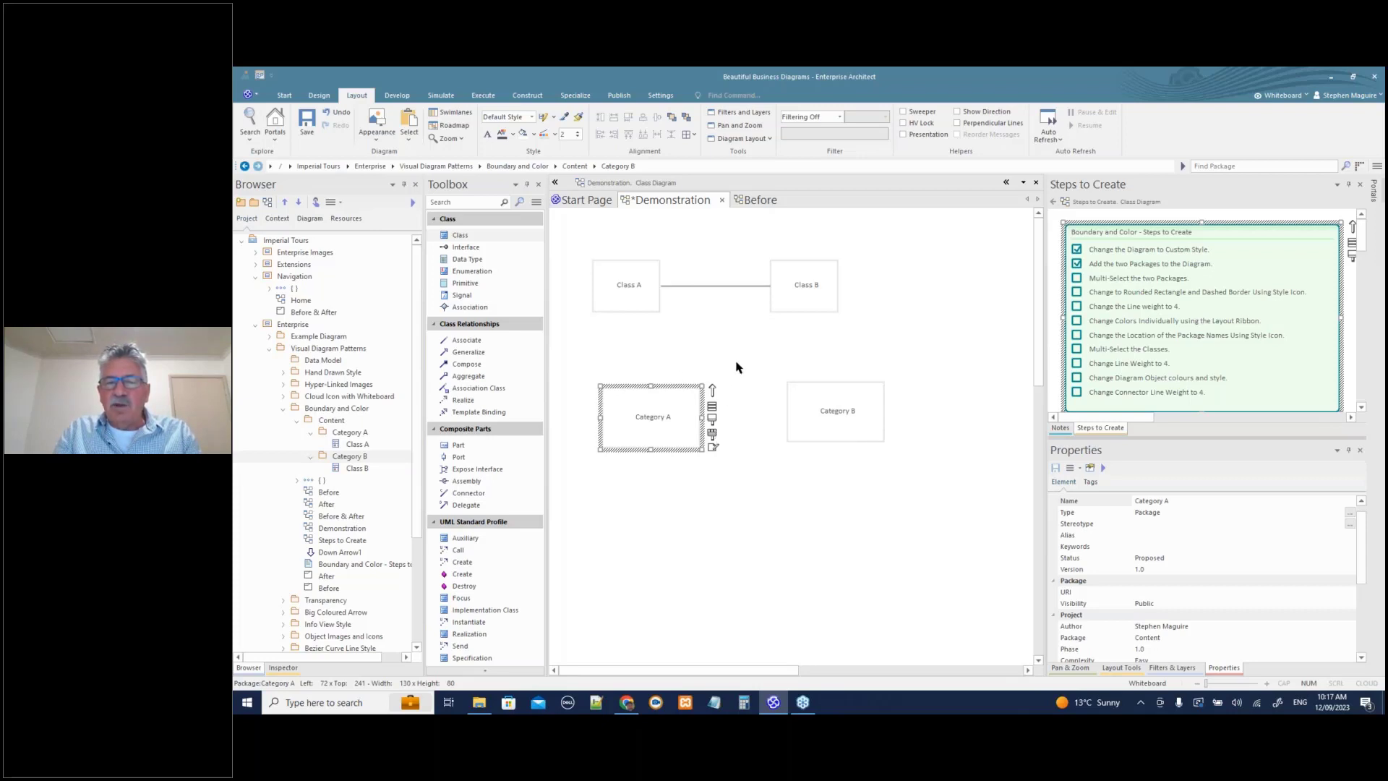
{"action": "left_click", "coordinate": [831, 394]}
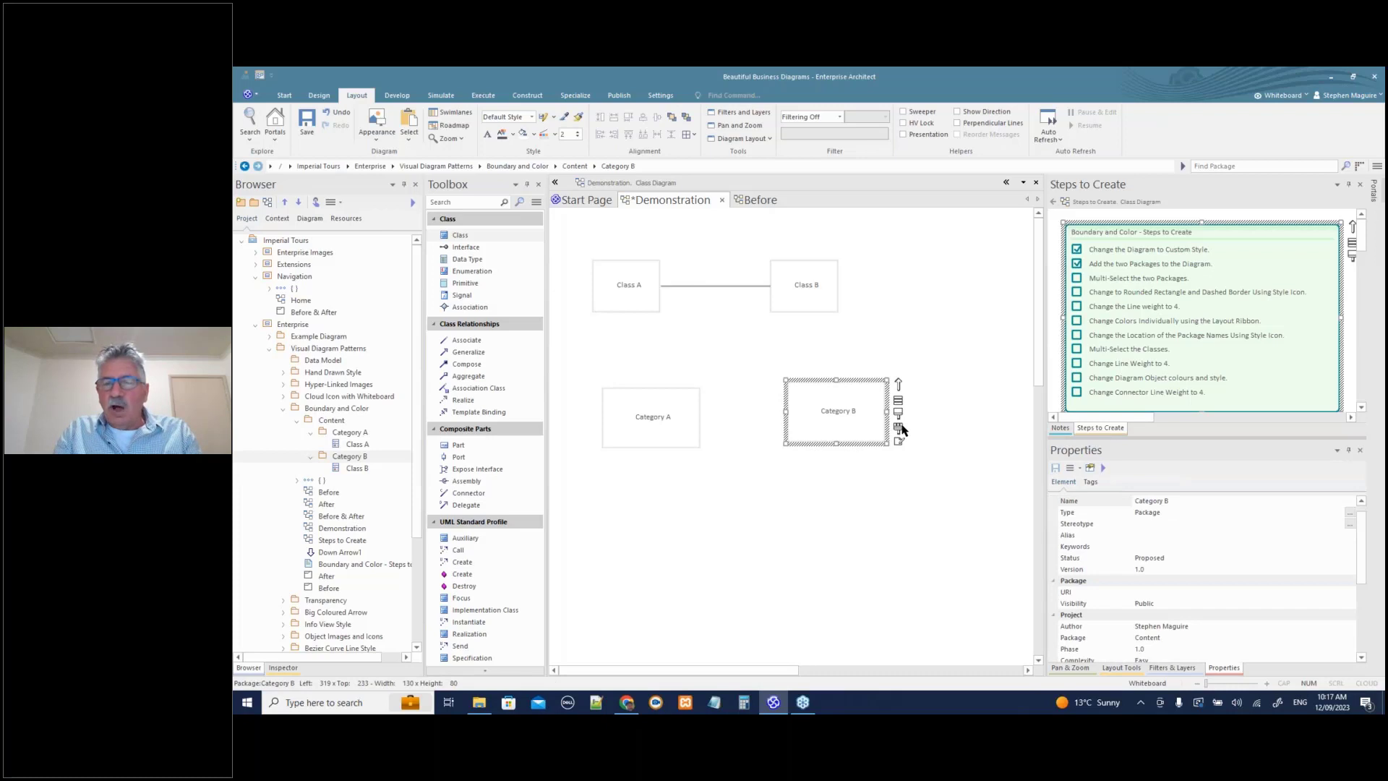
{"action": "left_click", "coordinate": [793, 479]}
- Select the Category A and Category B packages together and give them a Round Rectangle shape with a Dash border
{"action": "left_click_drag", "start_coordinate": [593, 372], "coordinate": [839, 464]}
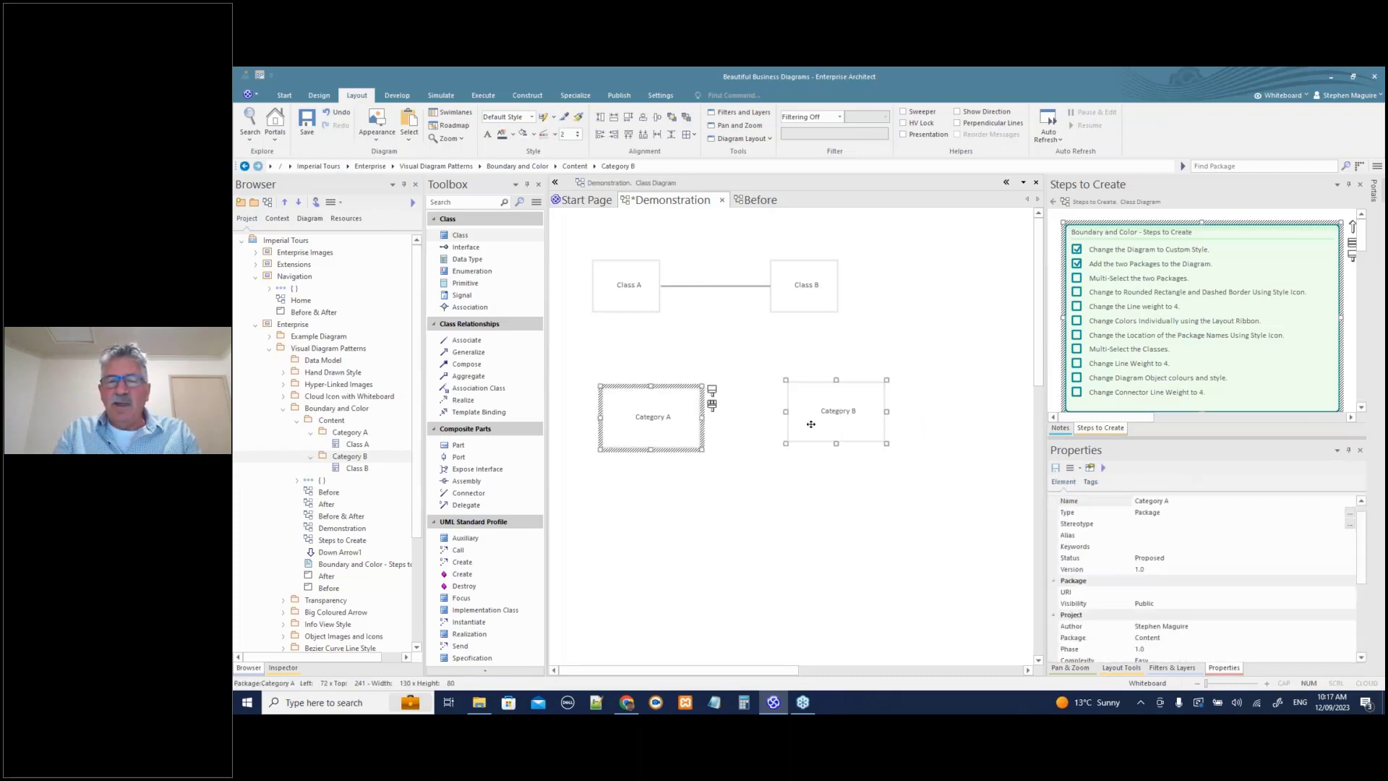
{"action": "left_click", "coordinate": [737, 406]}
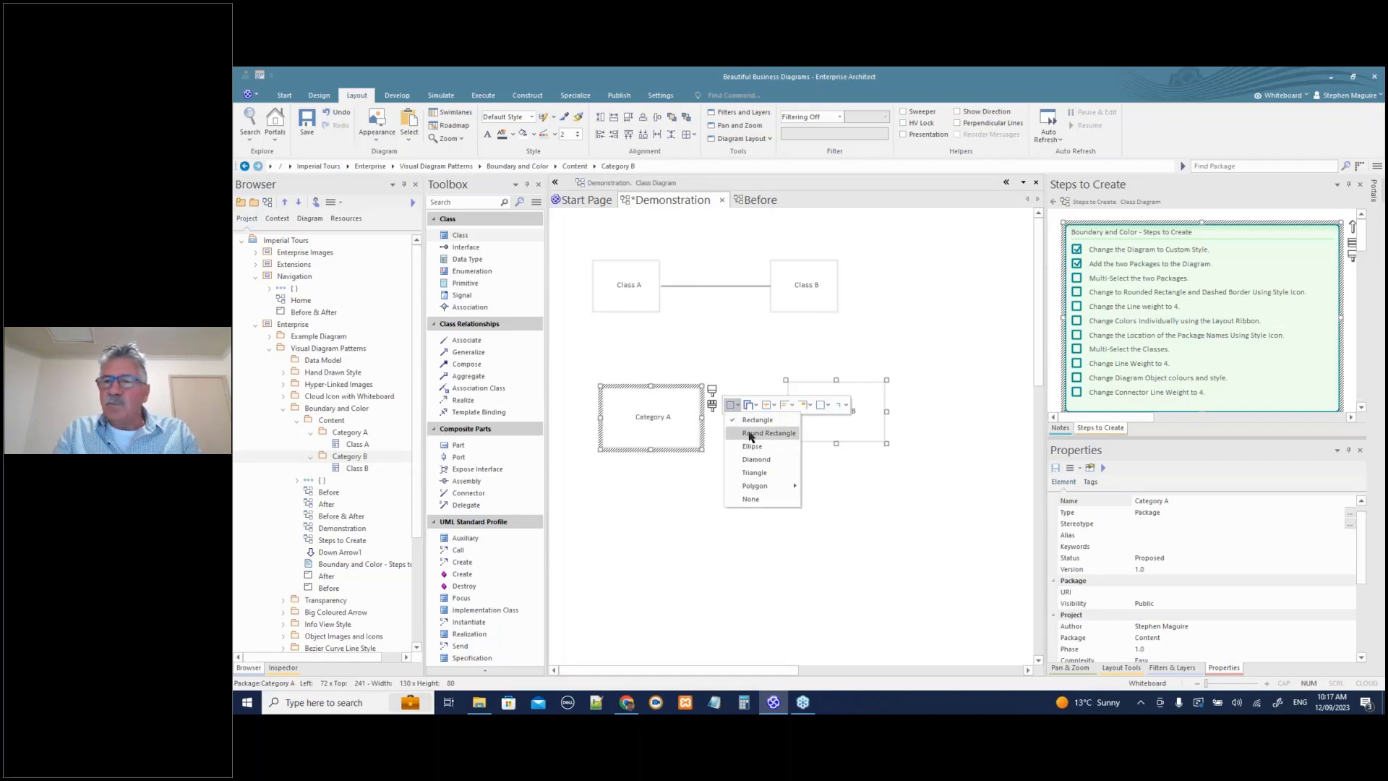
{"action": "left_click", "coordinate": [751, 435]}
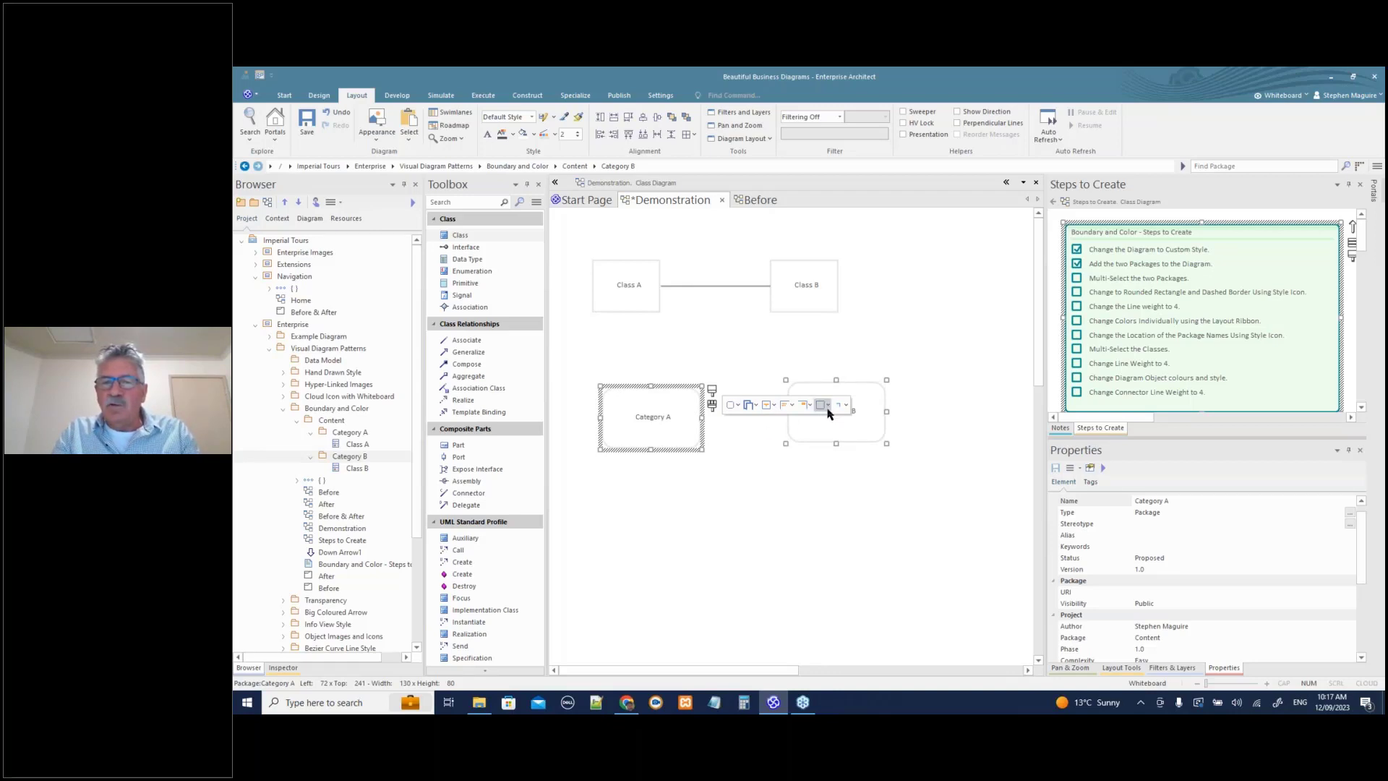
{"action": "left_click", "coordinate": [805, 406]}
{"action": "left_click", "coordinate": [830, 406]}
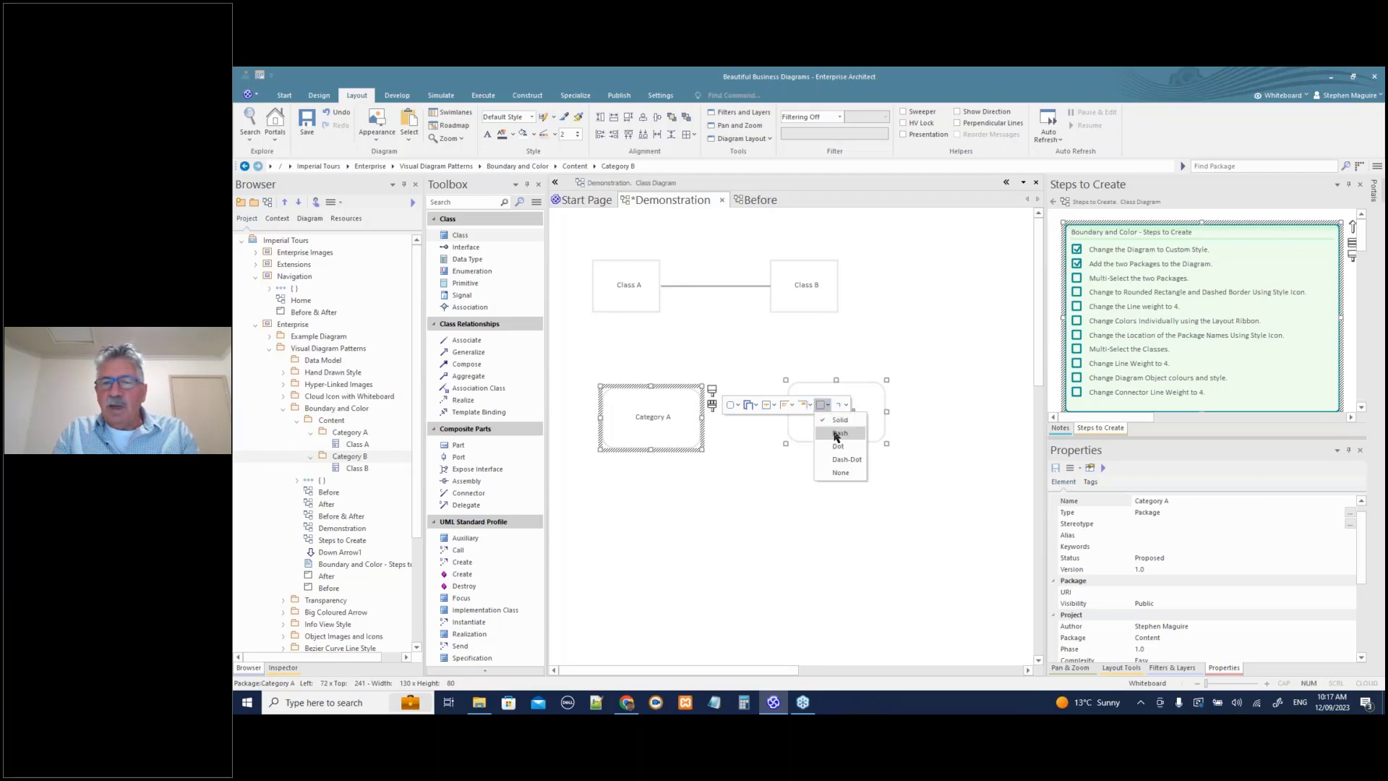
{"action": "left_click", "coordinate": [834, 435]}
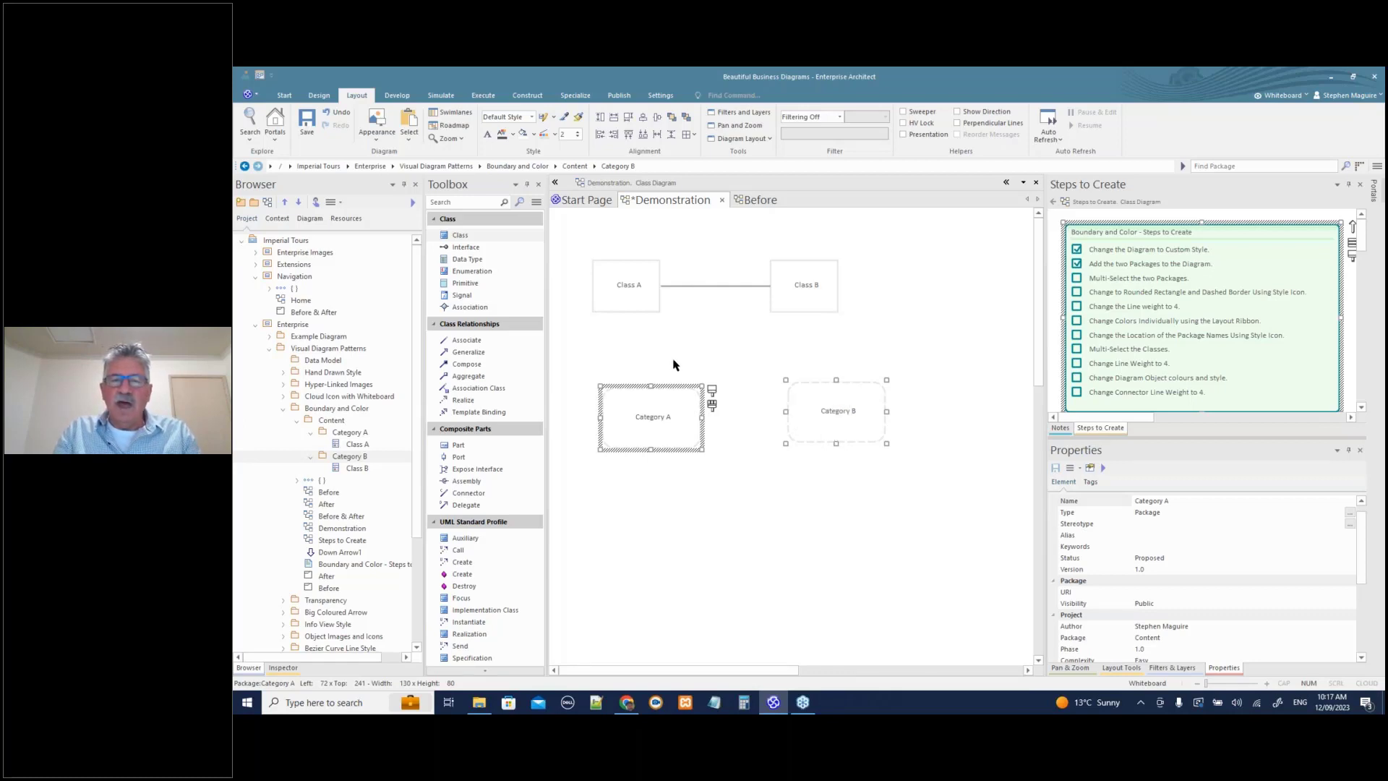
- Set the border of both packages to blue and their line width to 4
{"action": "left_click_drag", "start_coordinate": [673, 365], "coordinate": [867, 455]}
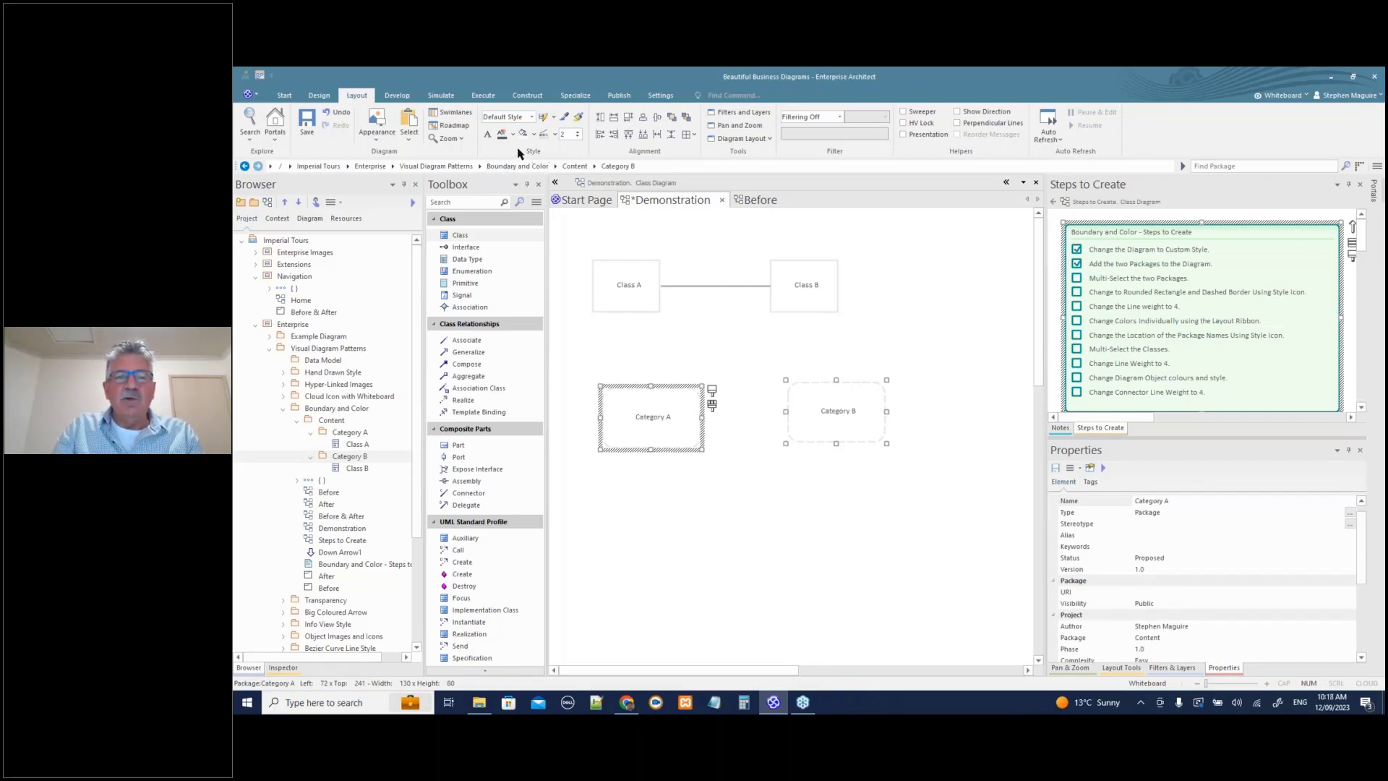
{"action": "left_click", "coordinate": [554, 136]}
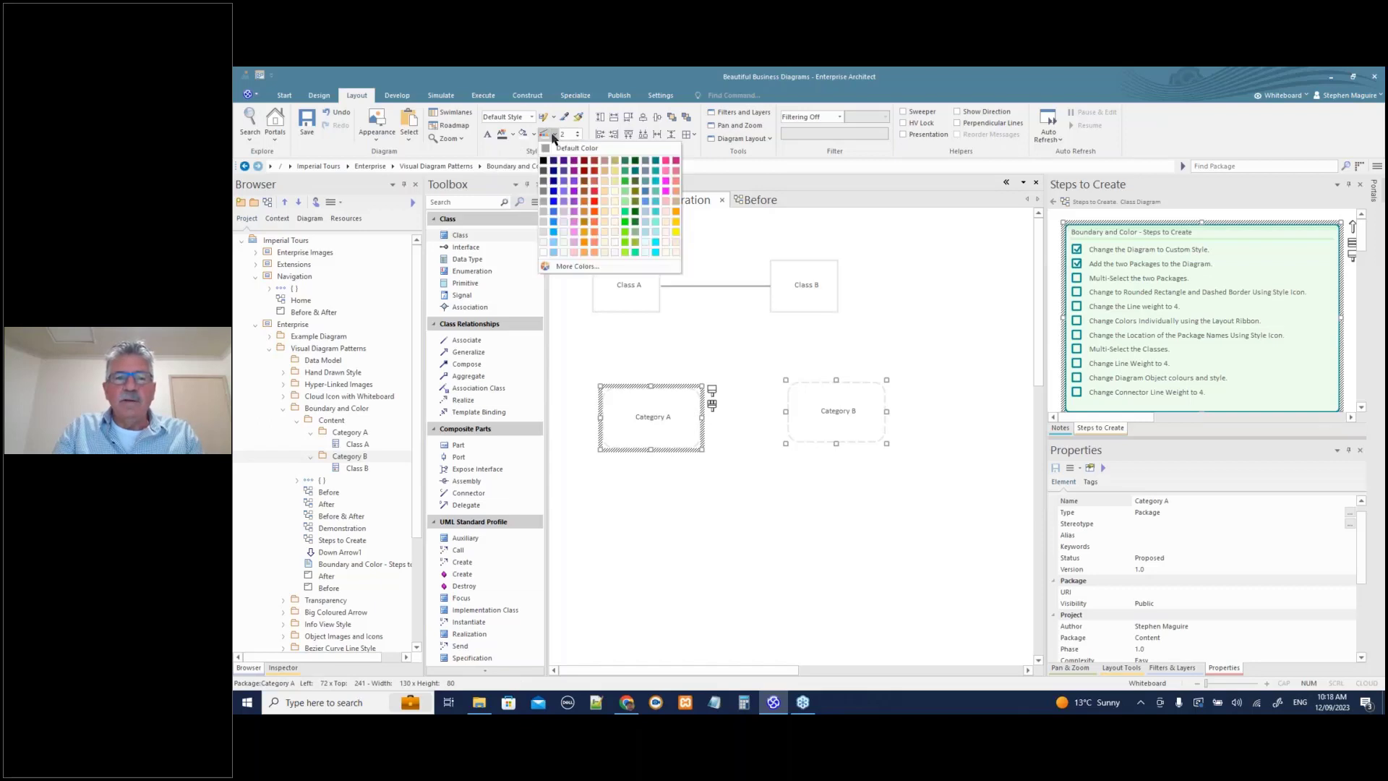
{"action": "left_click", "coordinate": [645, 201]}
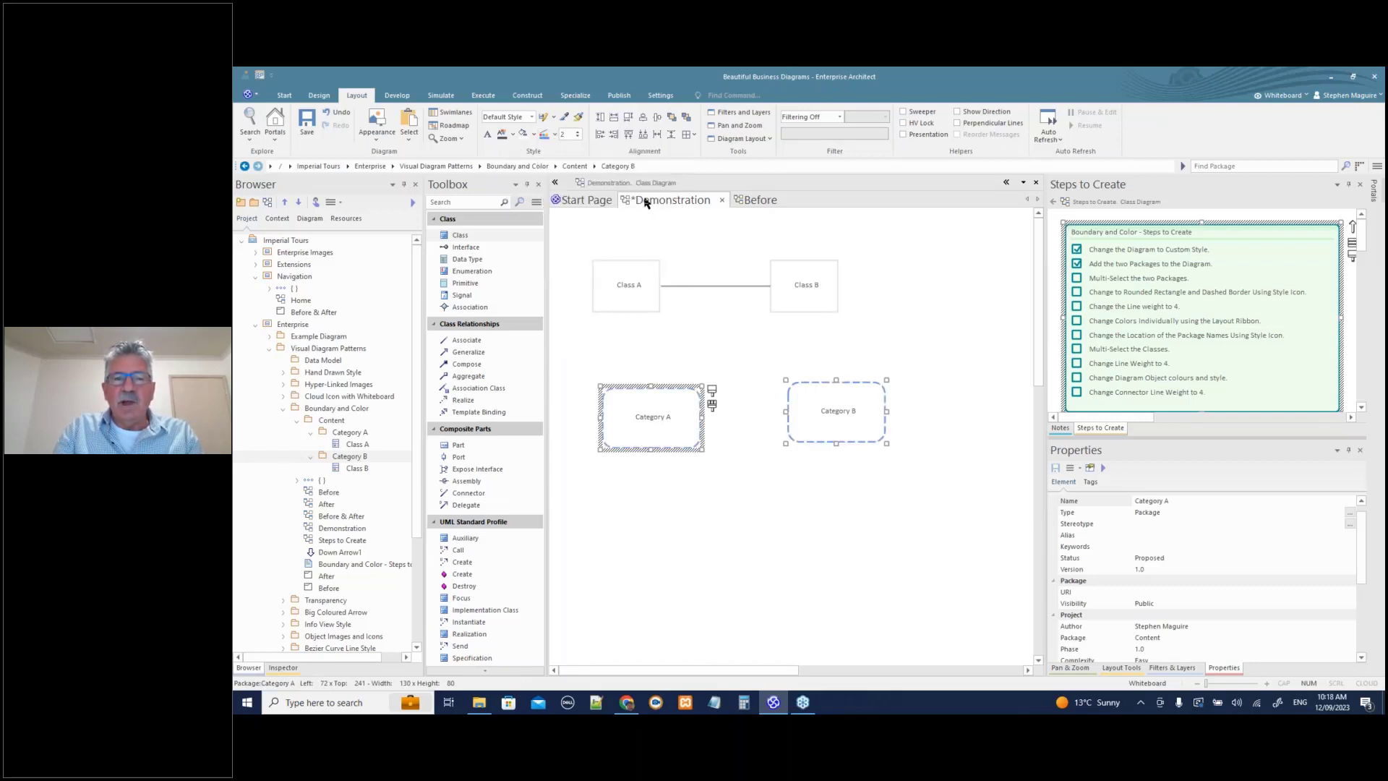
{"action": "left_click", "coordinate": [578, 132]}
{"action": "left_click", "coordinate": [578, 132]}
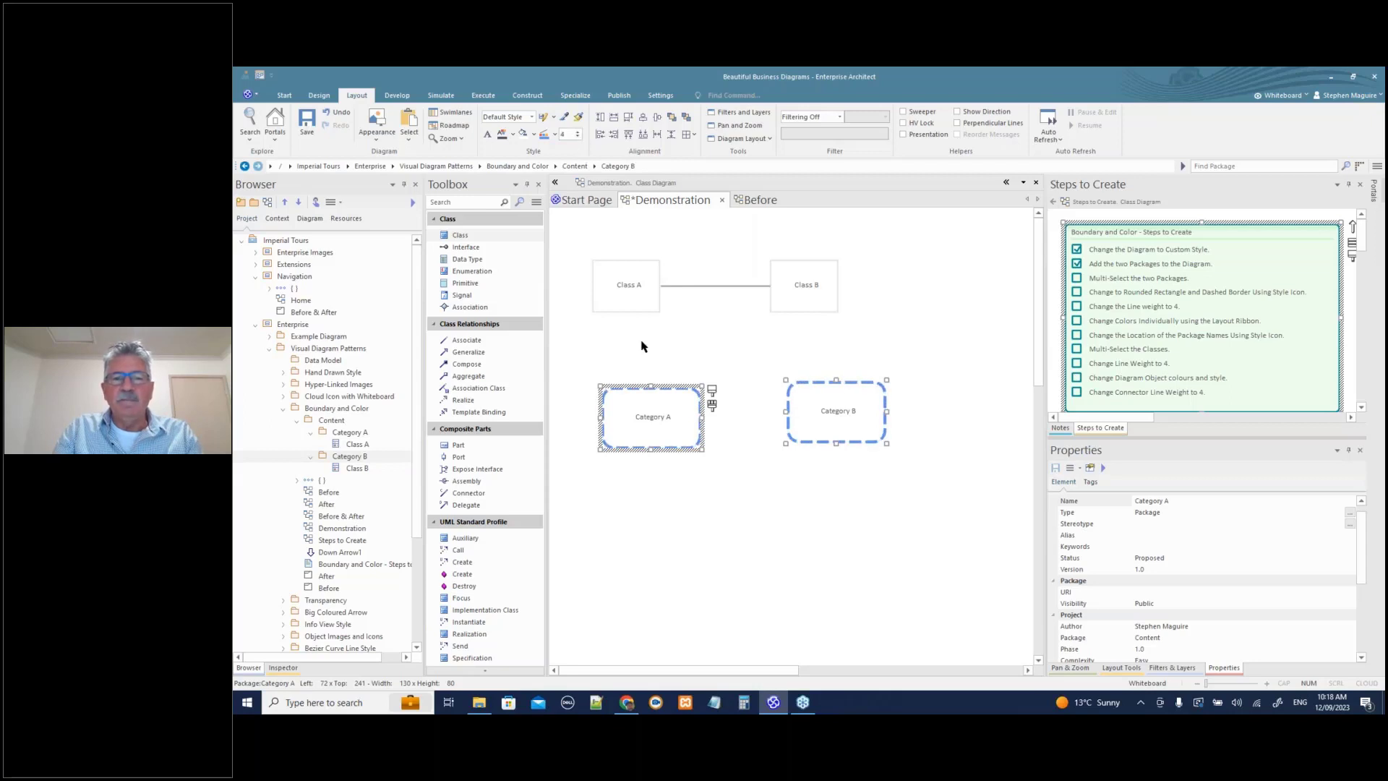
- Check off the multi-select, rounded dashed border and line weight steps for the packages, and briefly consult the After diagram
{"action": "left_click", "coordinate": [1077, 279]}
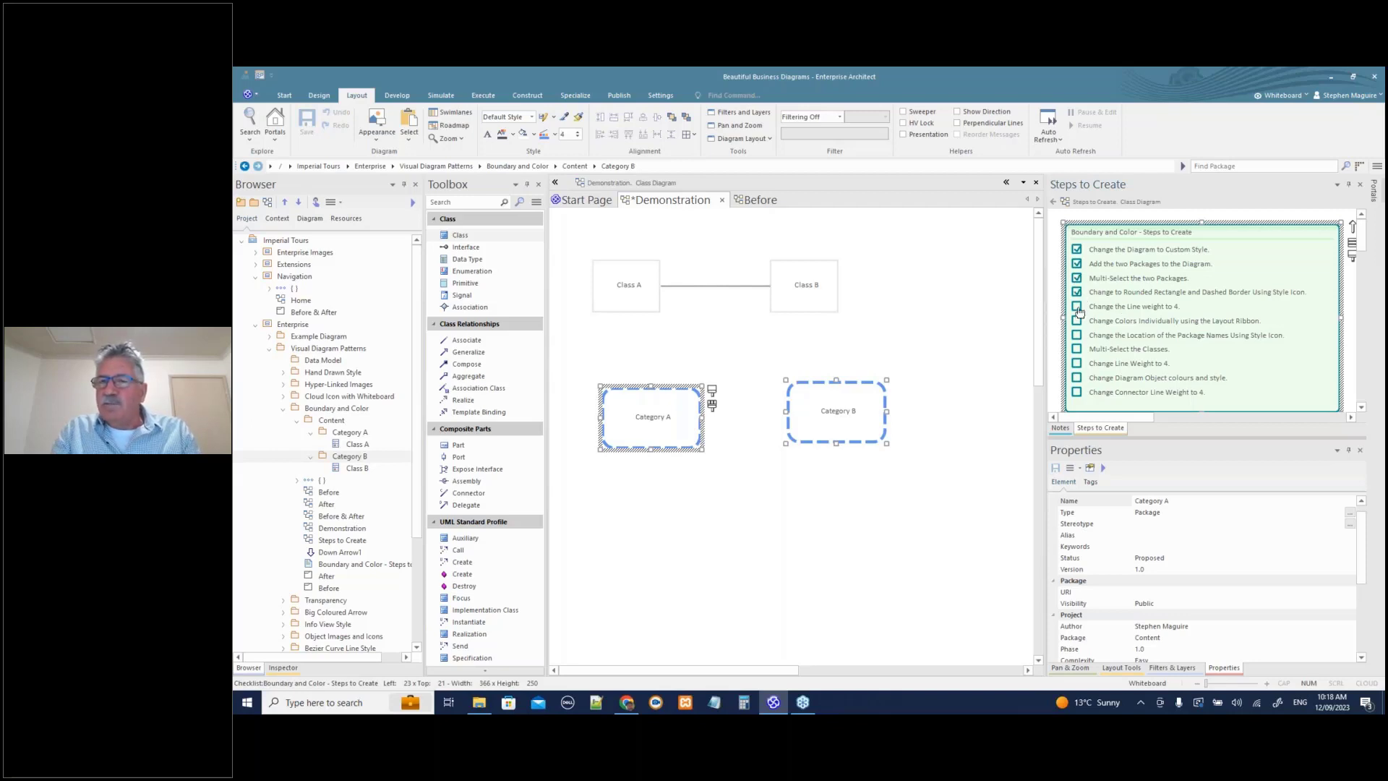
{"action": "left_click", "coordinate": [1077, 306]}
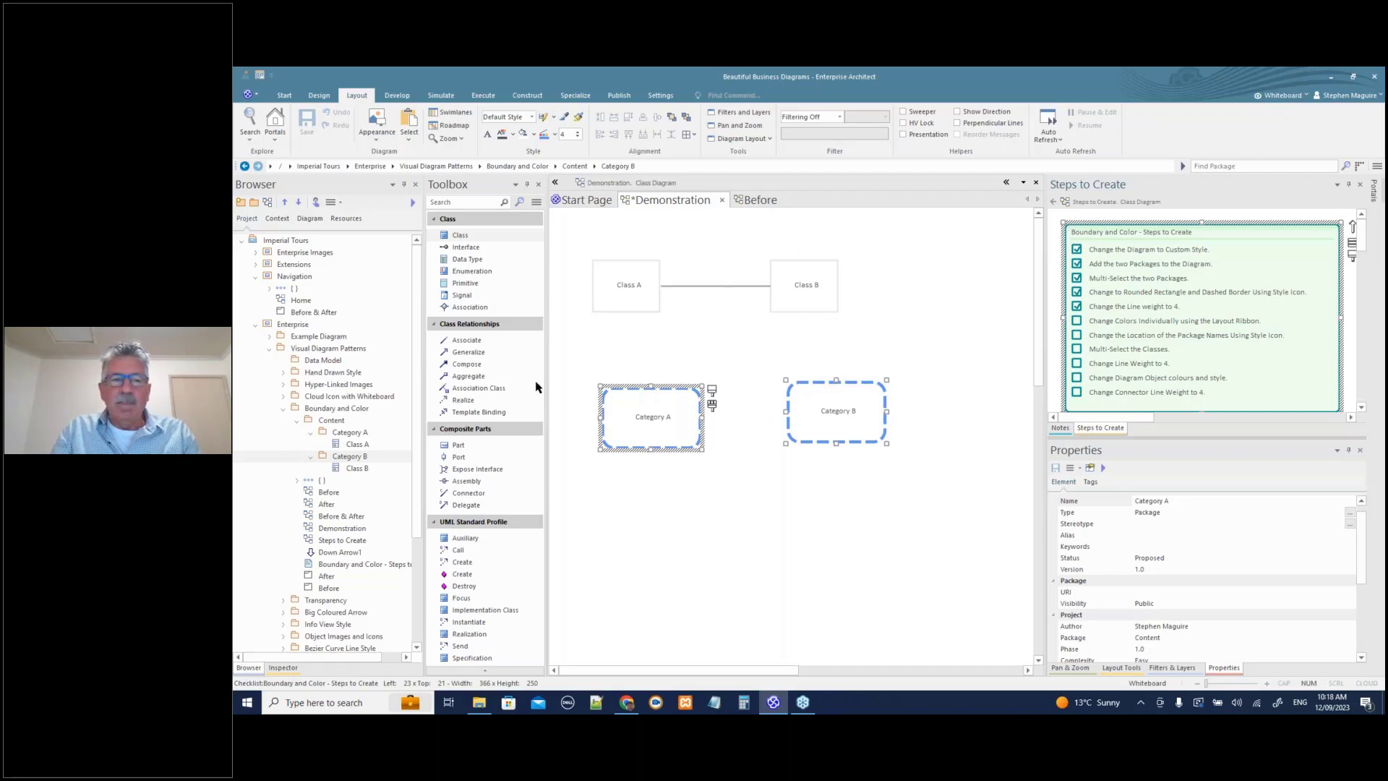
{"action": "double_click", "coordinate": [327, 504]}
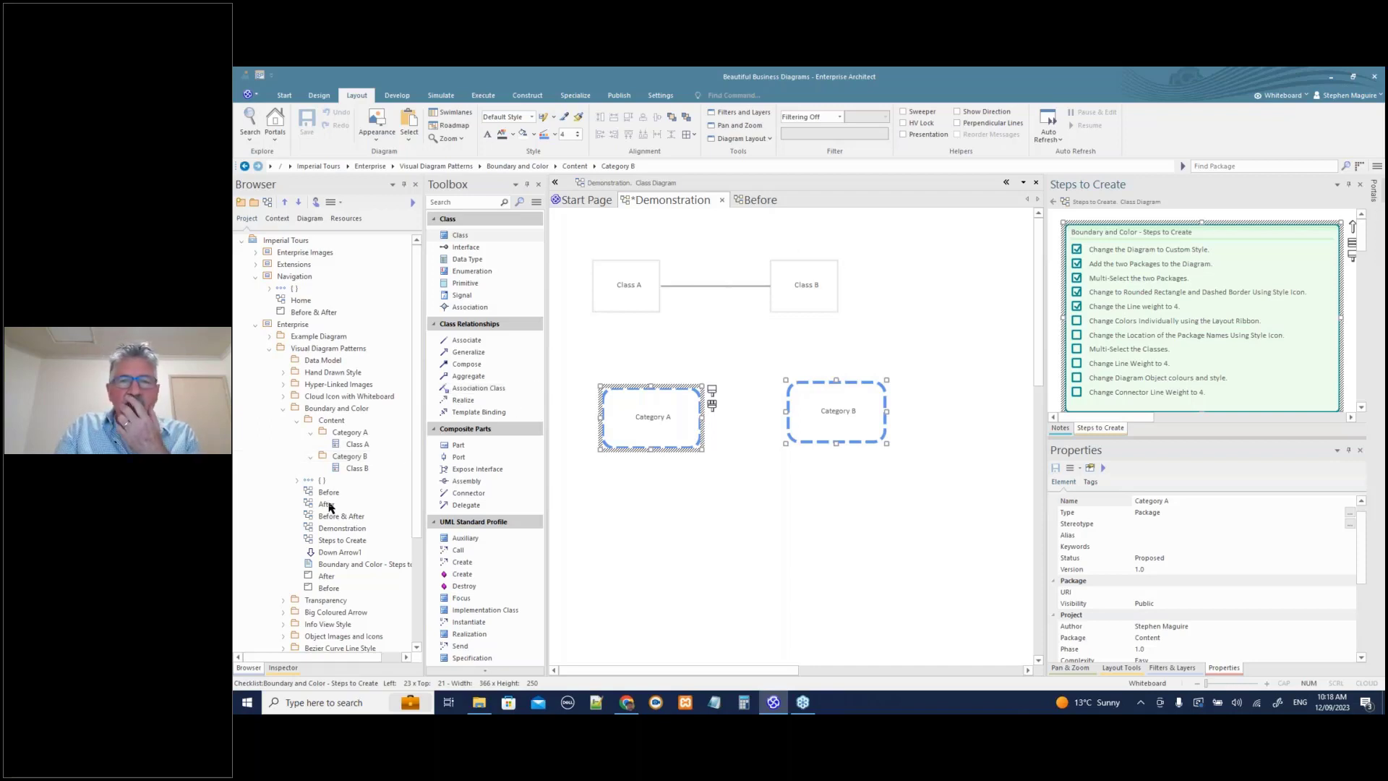
{"action": "left_click", "coordinate": [689, 203]}
- Fill the Category A package with light blue
{"action": "left_click", "coordinate": [666, 406]}
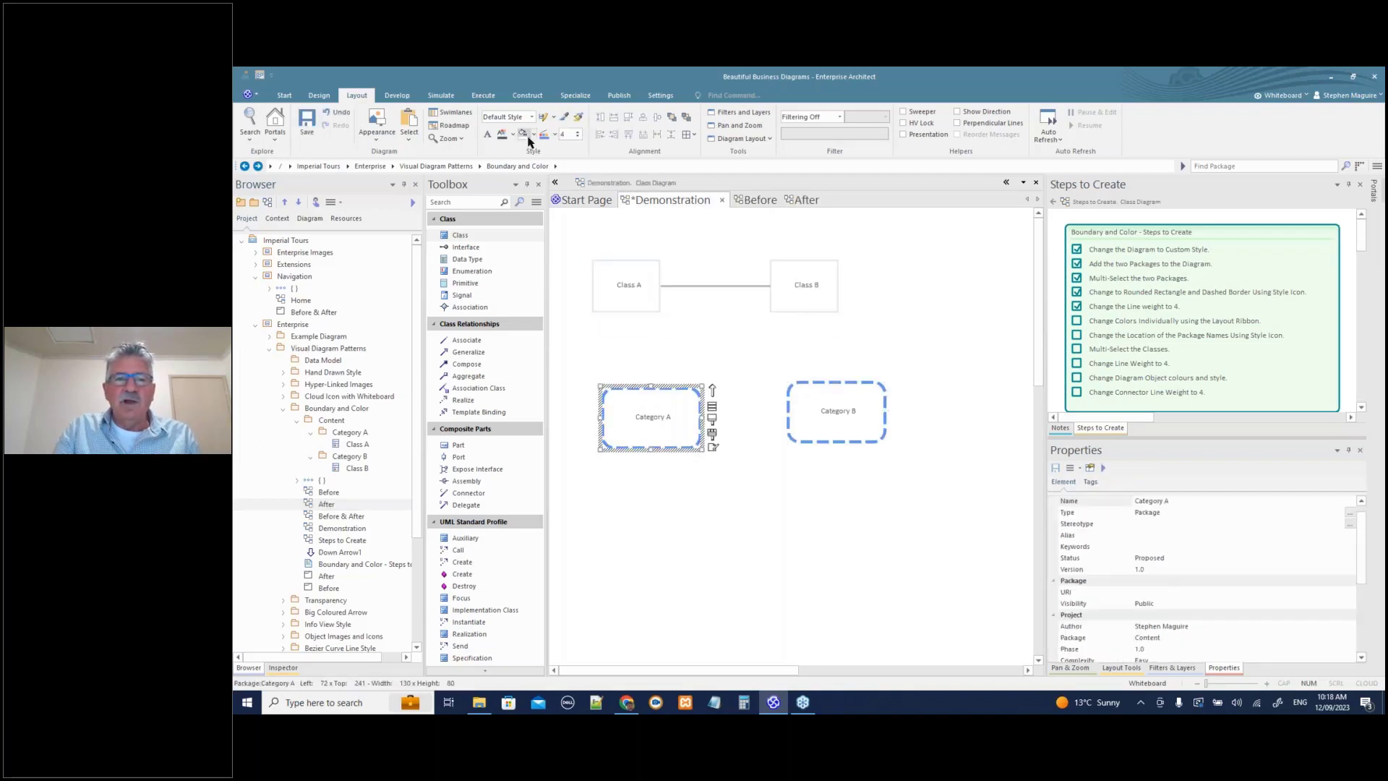
{"action": "left_click", "coordinate": [532, 136]}
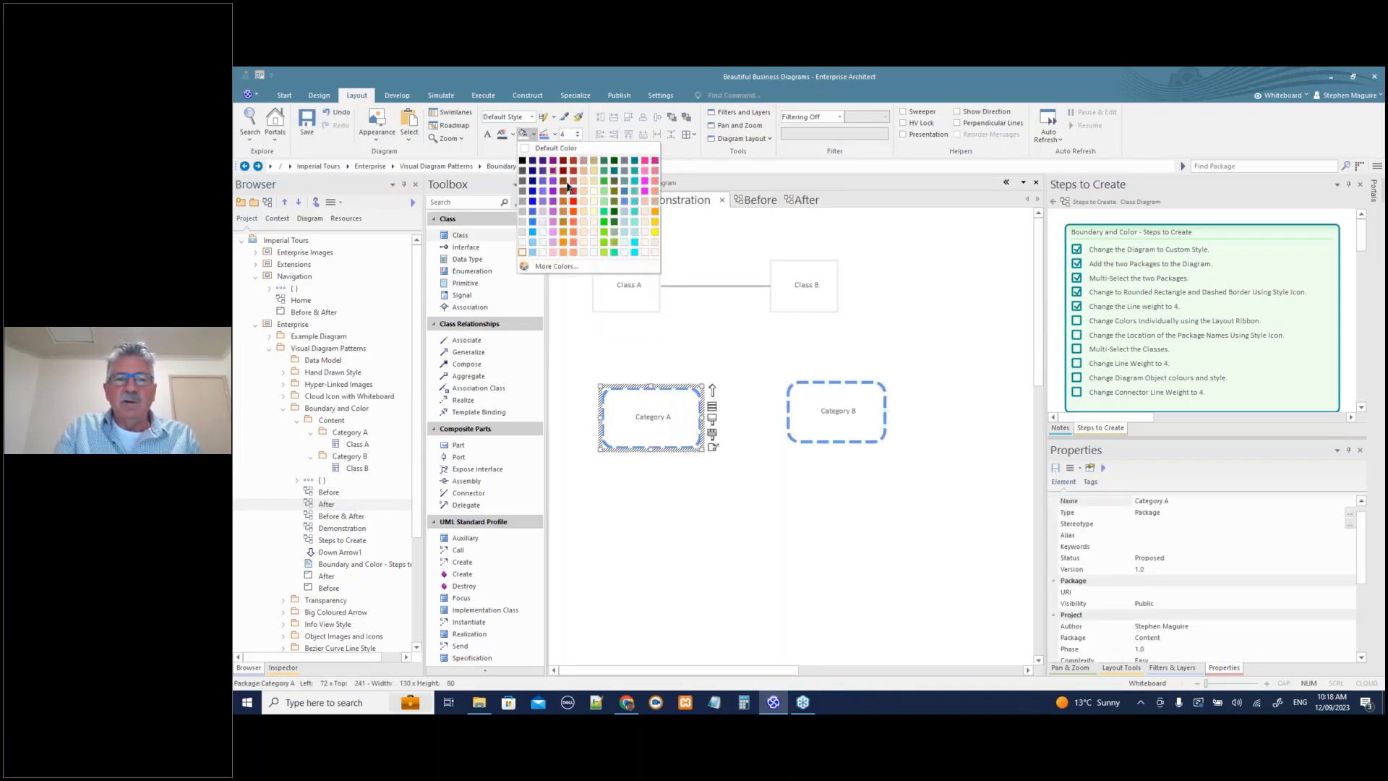
{"action": "left_click", "coordinate": [532, 232]}
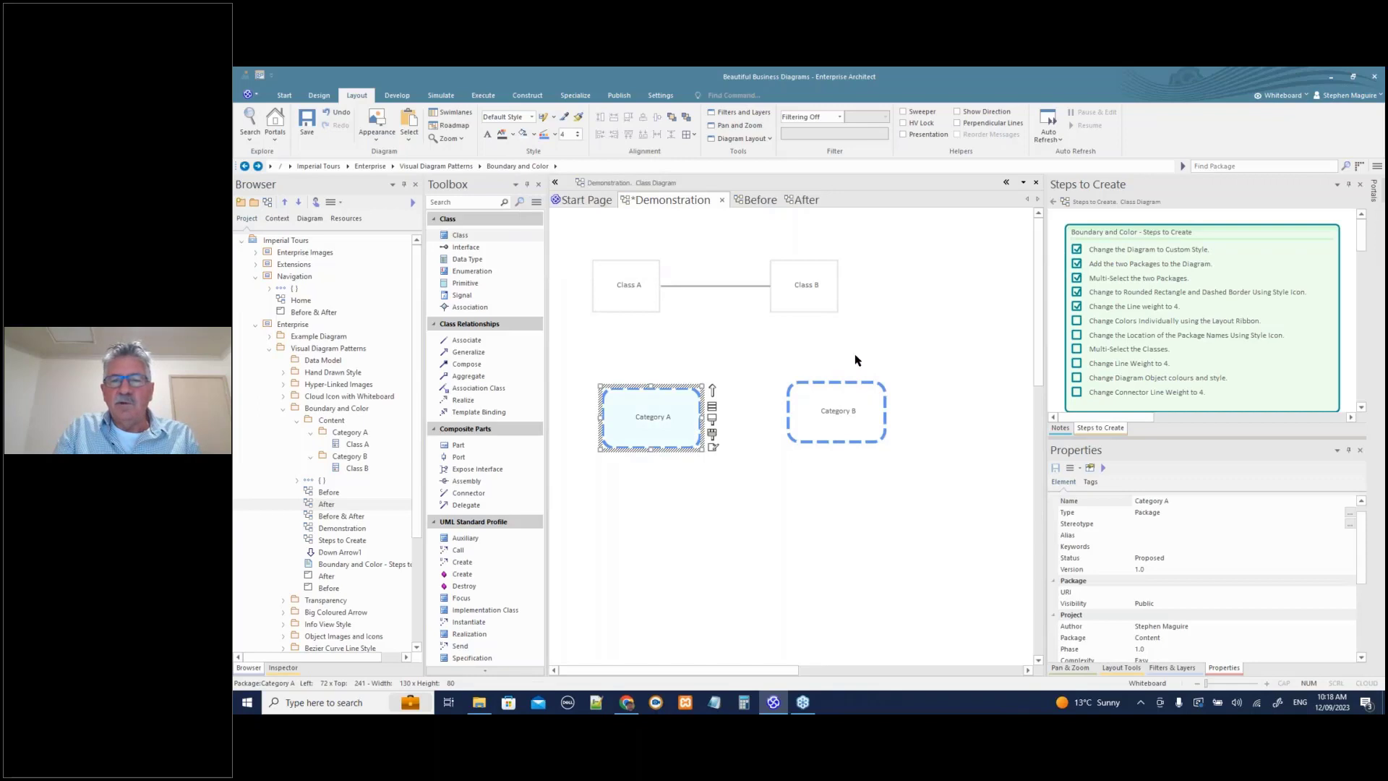
- Try a light pink border on the Category B package and undo it
{"action": "left_click", "coordinate": [859, 365]}
{"action": "left_click_drag", "start_coordinate": [862, 403], "coordinate": [863, 406]}
{"action": "left_click", "coordinate": [554, 136]}
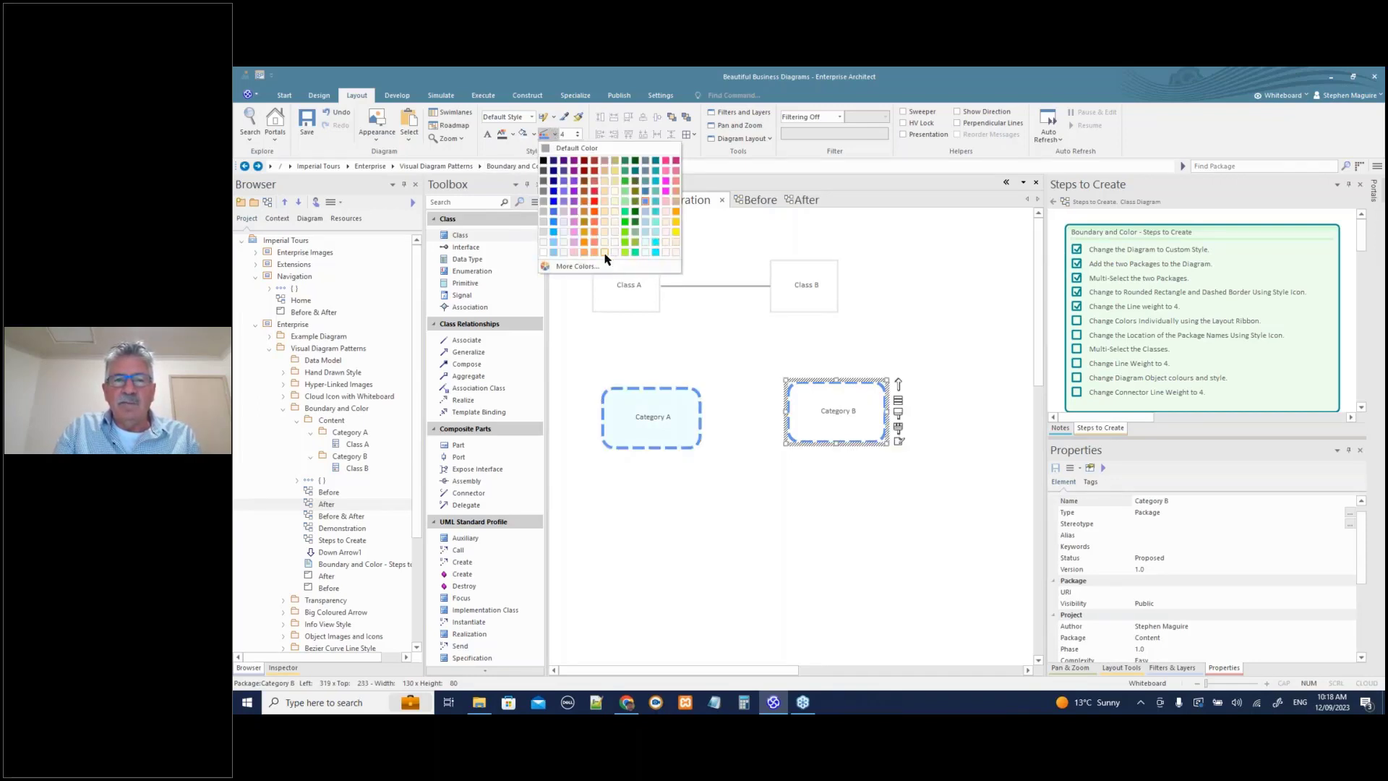
{"action": "left_click", "coordinate": [574, 253]}
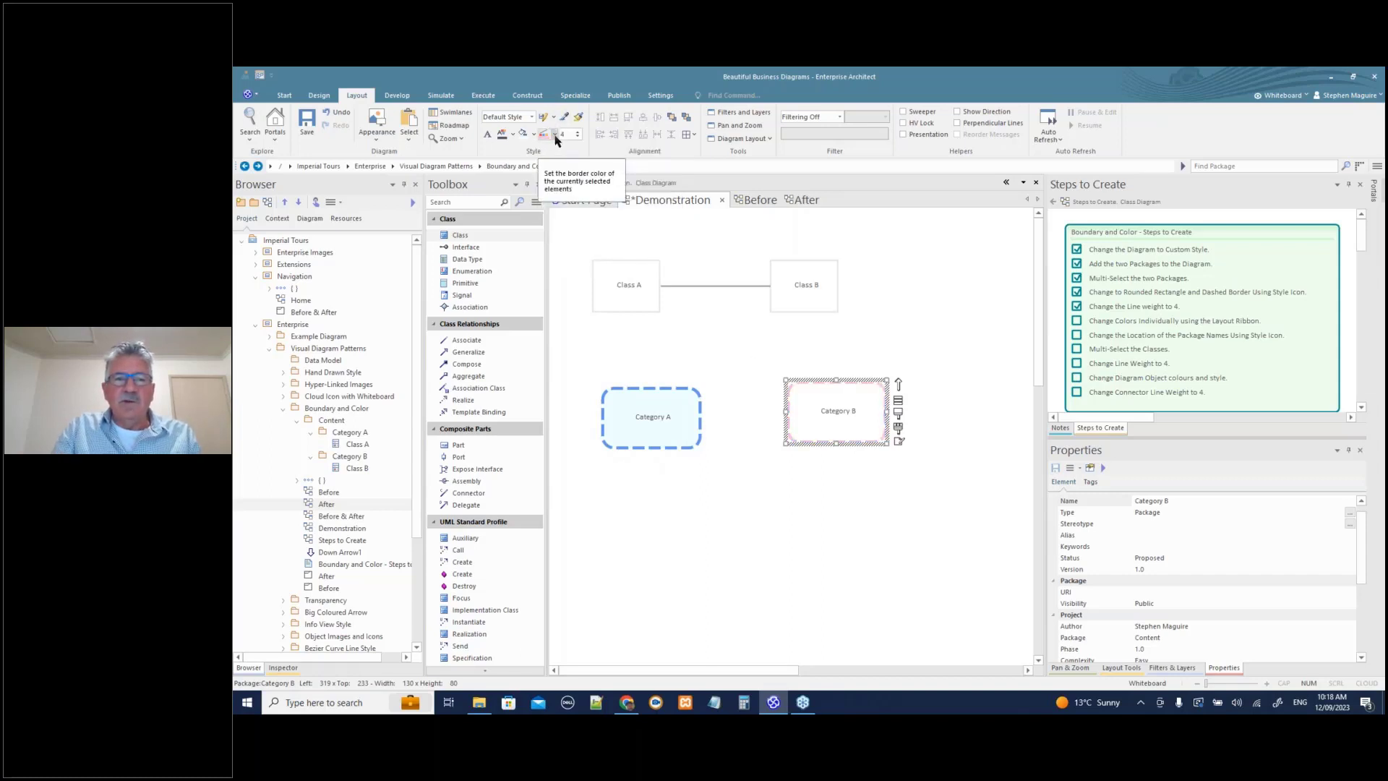
{"action": "left_click", "coordinate": [671, 345]}
{"action": "key", "text": "ctrl+z"}
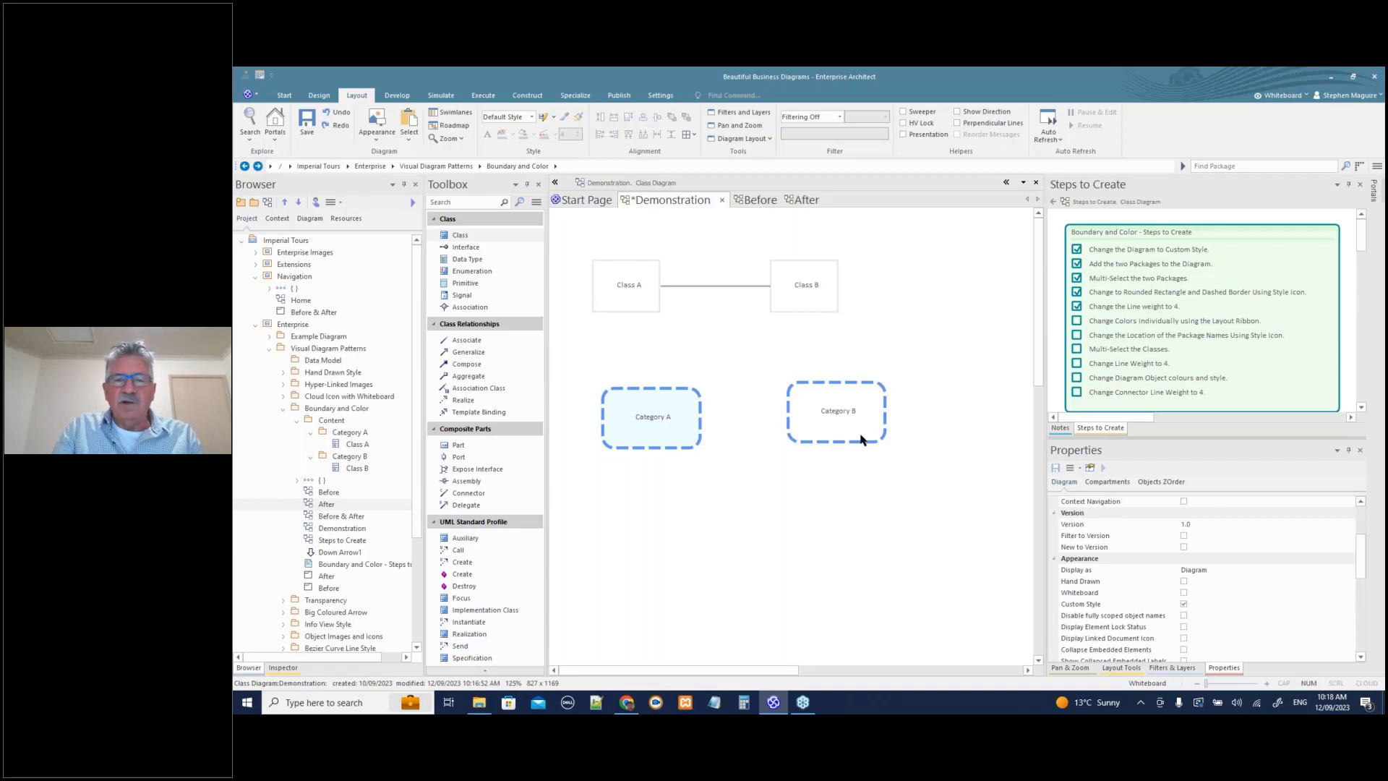
- Give the Category B package a light pink border and a matching light pink fill
{"action": "left_click", "coordinate": [815, 402]}
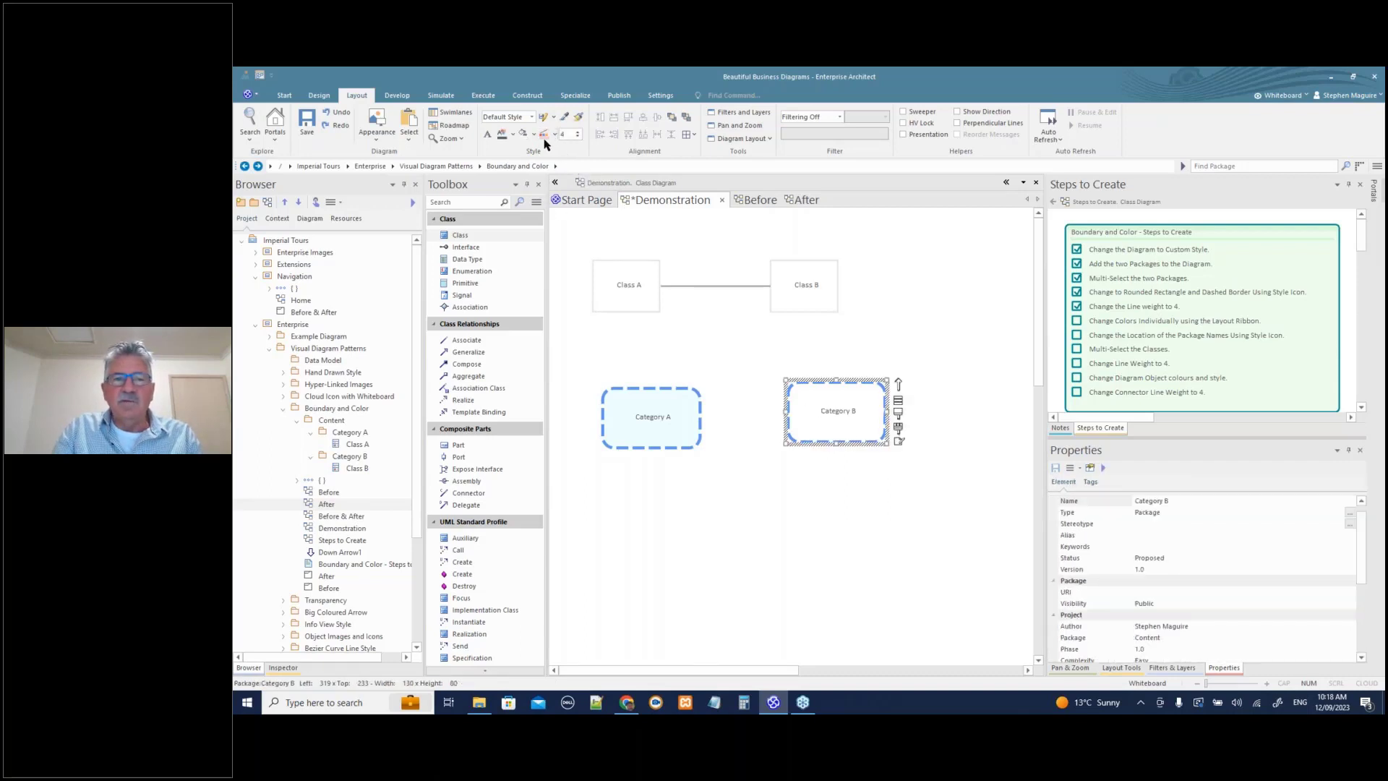
{"action": "left_click", "coordinate": [544, 135]}
{"action": "left_click", "coordinate": [534, 135]}
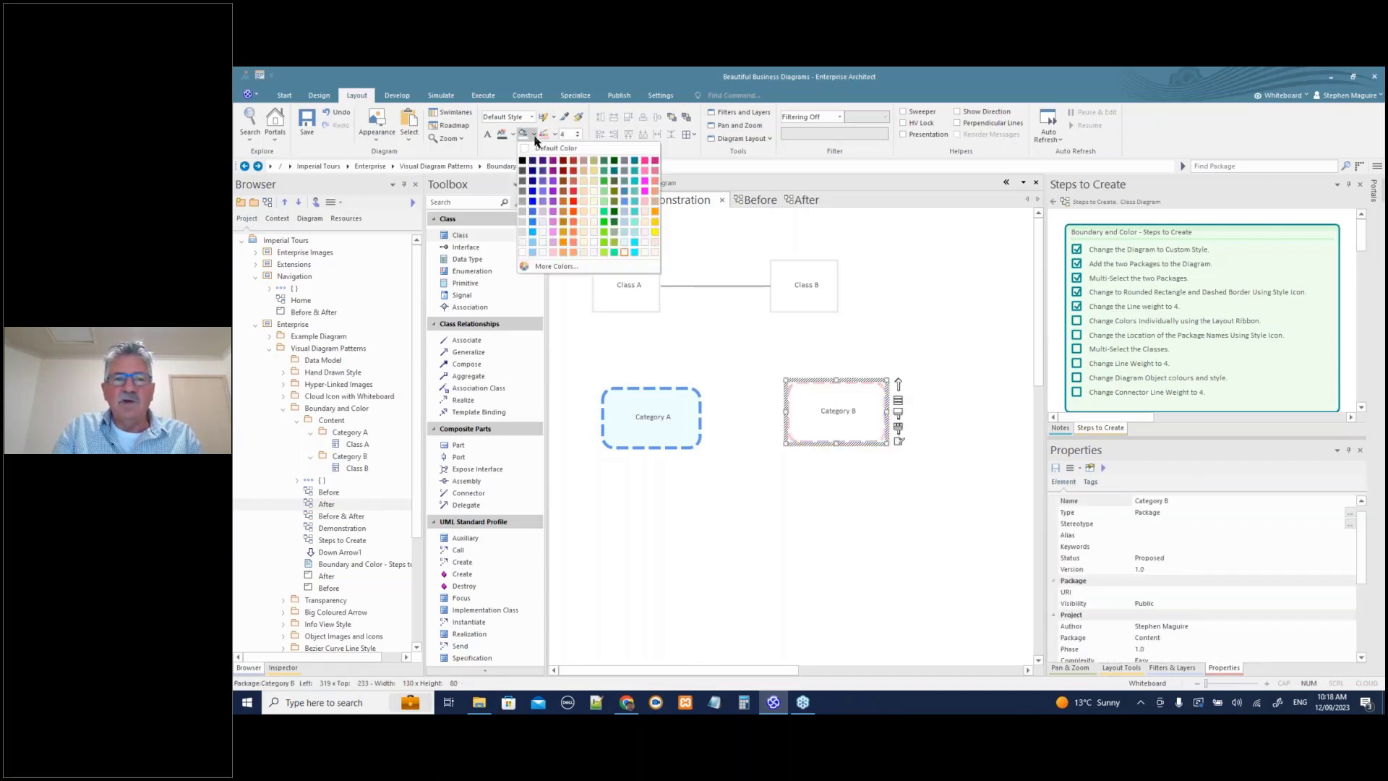
{"action": "left_click", "coordinate": [558, 252]}
{"action": "left_click", "coordinate": [820, 359]}
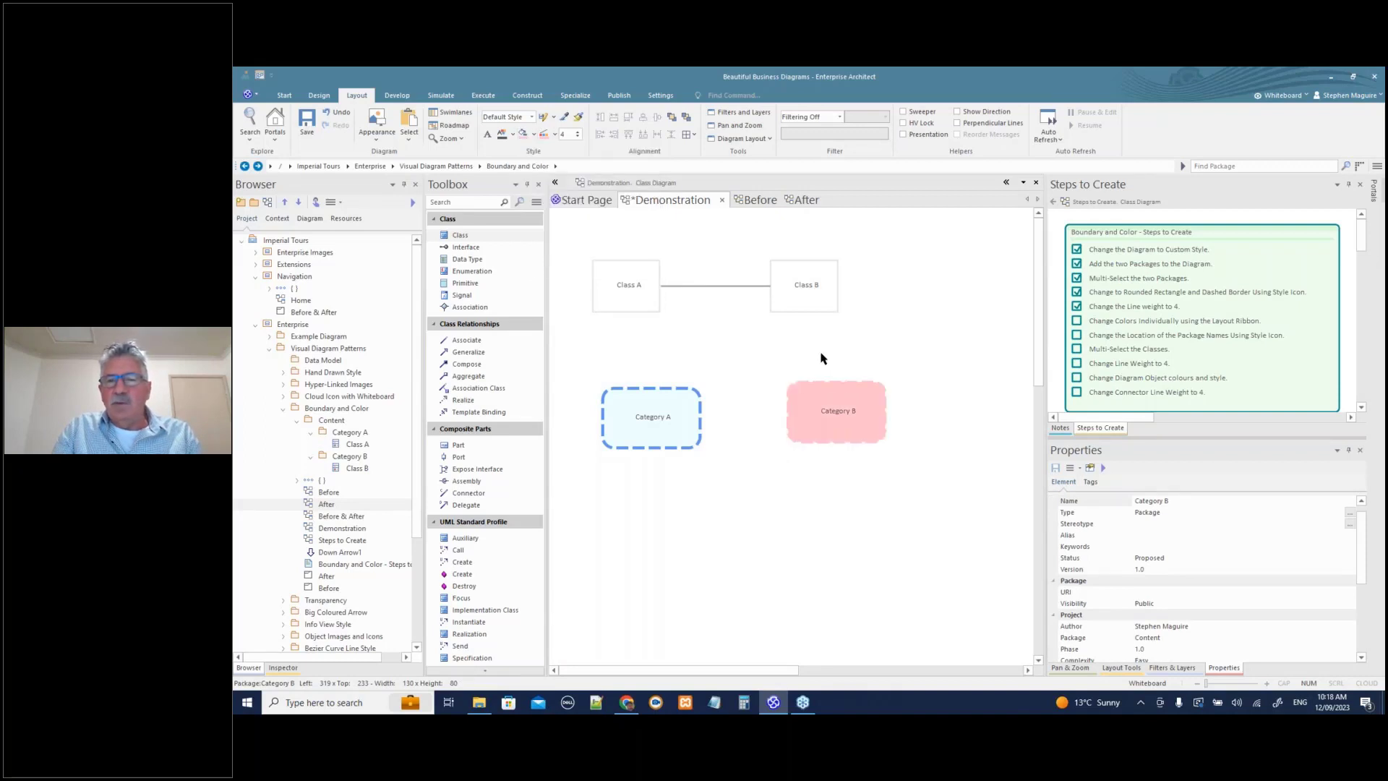
{"action": "left_click", "coordinate": [831, 404]}
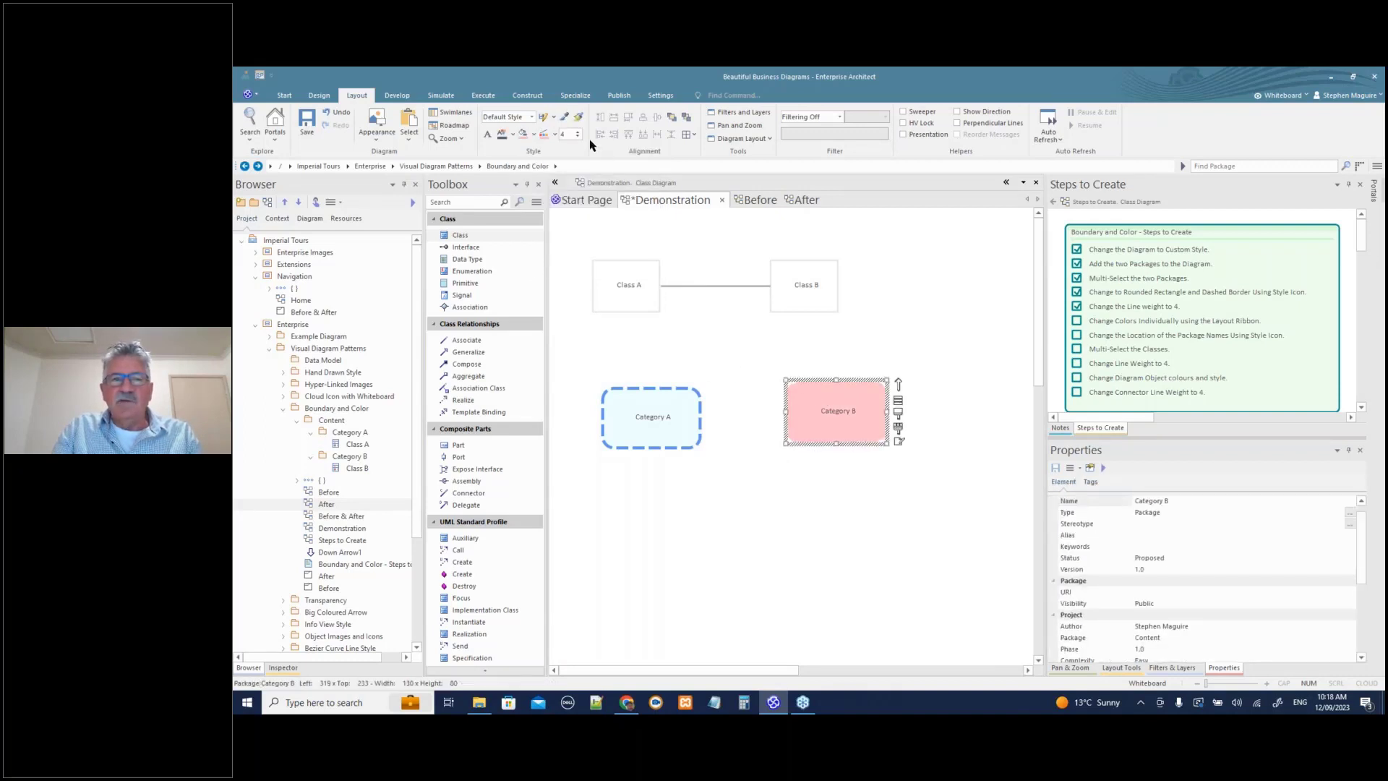
{"action": "left_click", "coordinate": [578, 134]}
{"action": "left_click", "coordinate": [554, 135]}
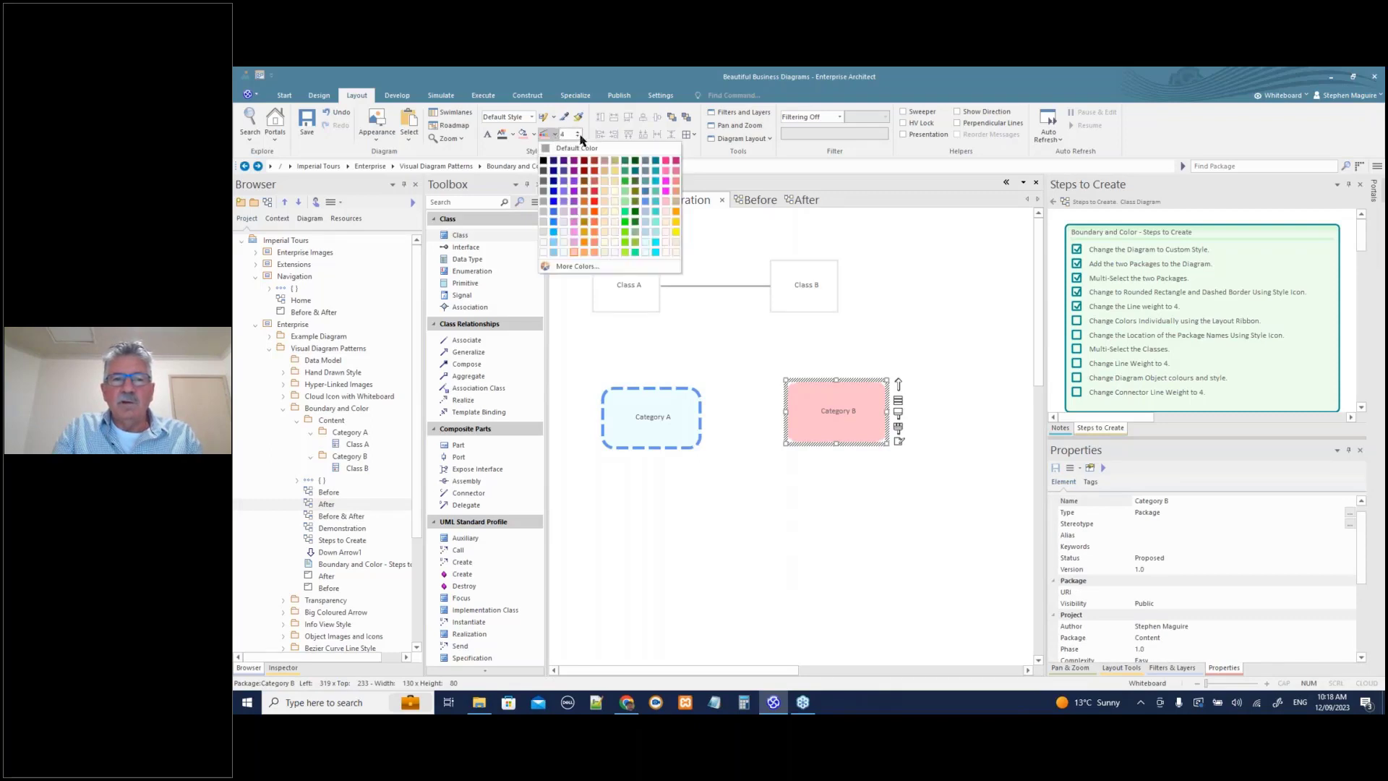
{"action": "left_click", "coordinate": [688, 268]}
{"action": "left_click", "coordinate": [762, 349]}
{"action": "left_click", "coordinate": [822, 407]}
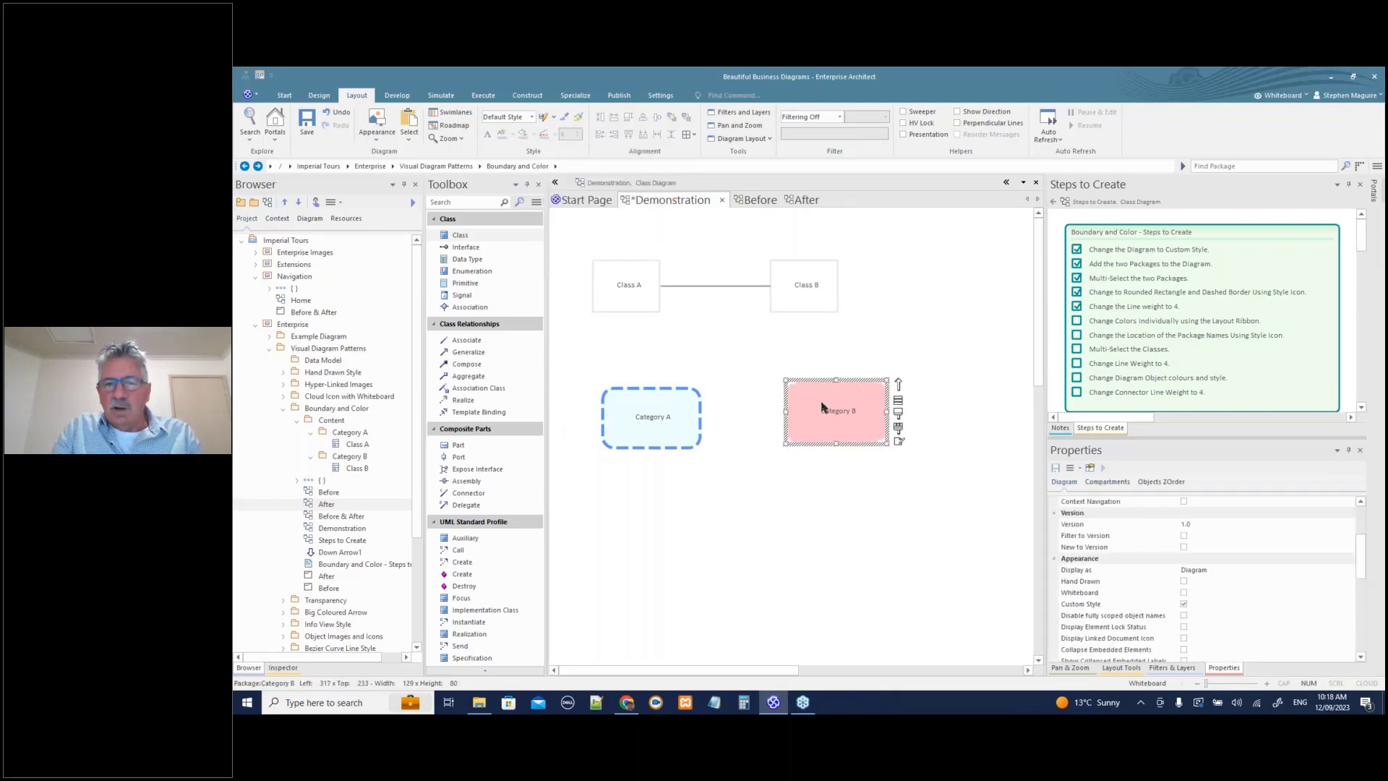
{"action": "left_click", "coordinate": [744, 449]}
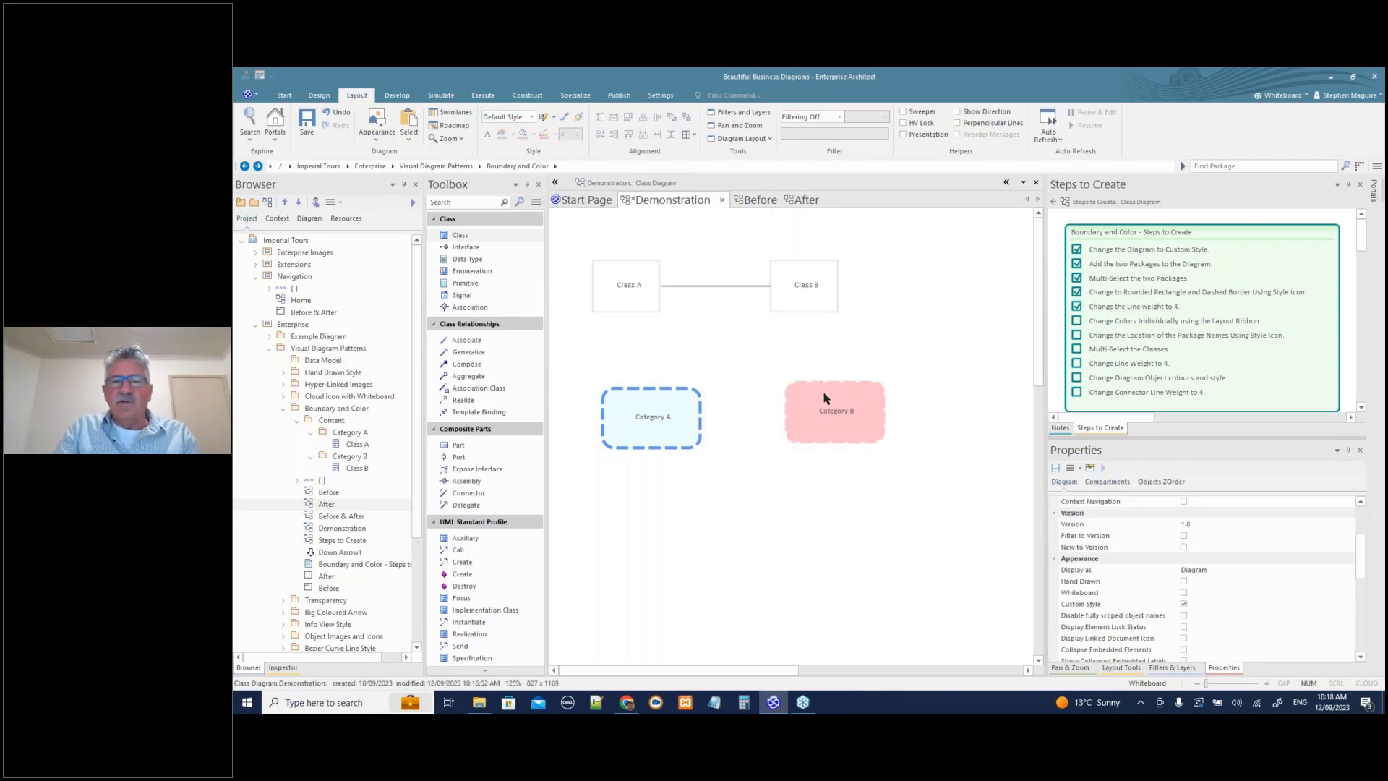
- Move Category B slightly closer to Category A and check off "Change Colors Individually using the Layout Ribbon"
{"action": "left_click_drag", "start_coordinate": [824, 397], "coordinate": [814, 399]}
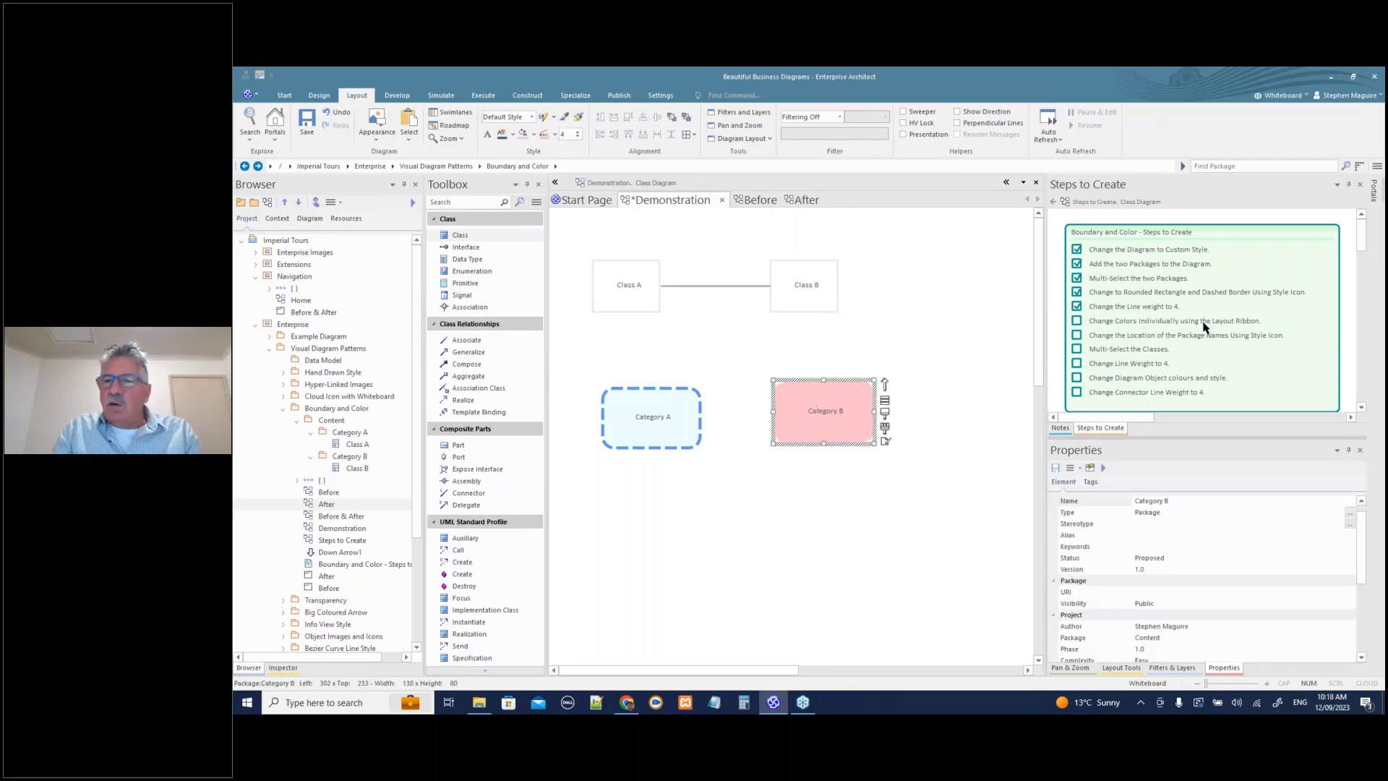
{"action": "left_click", "coordinate": [1076, 321]}
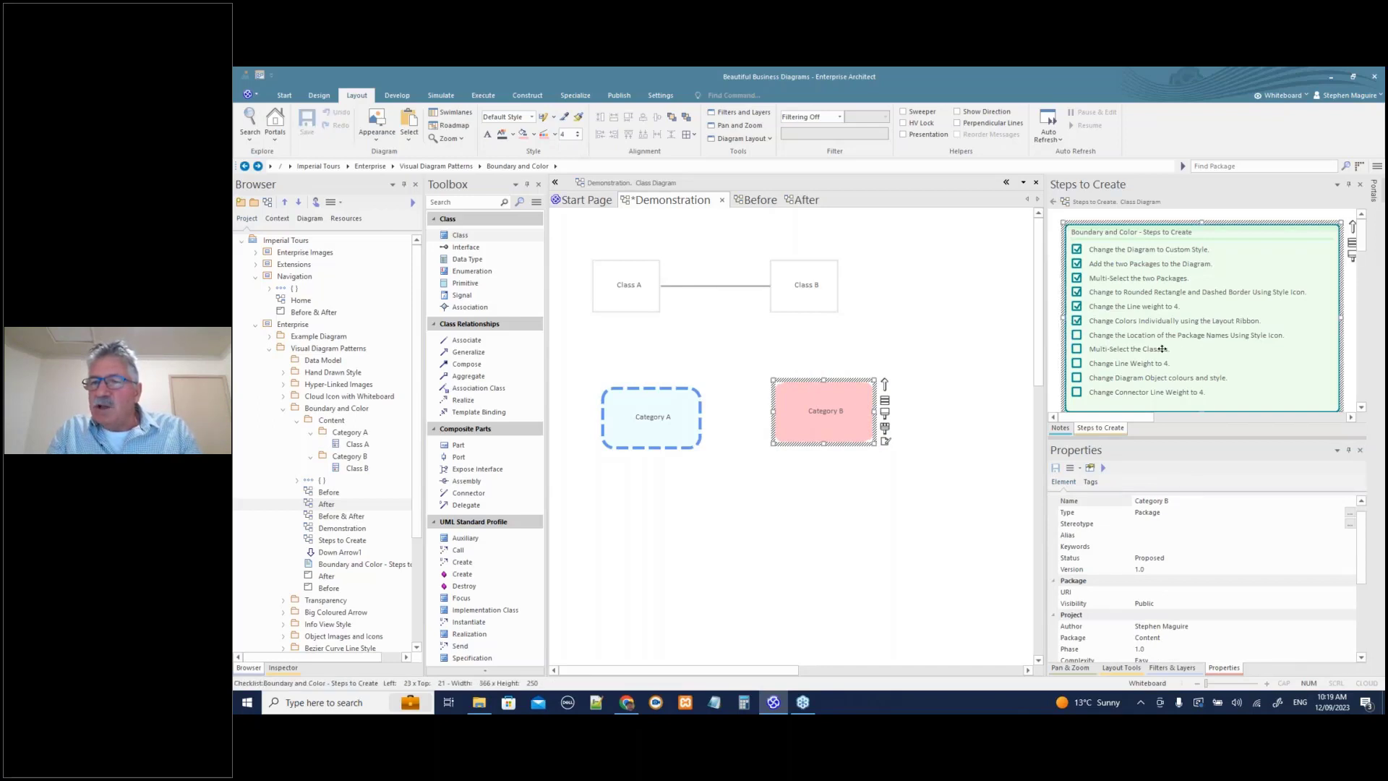
{"action": "left_click", "coordinate": [772, 372]}
{"action": "left_click", "coordinate": [797, 394]}
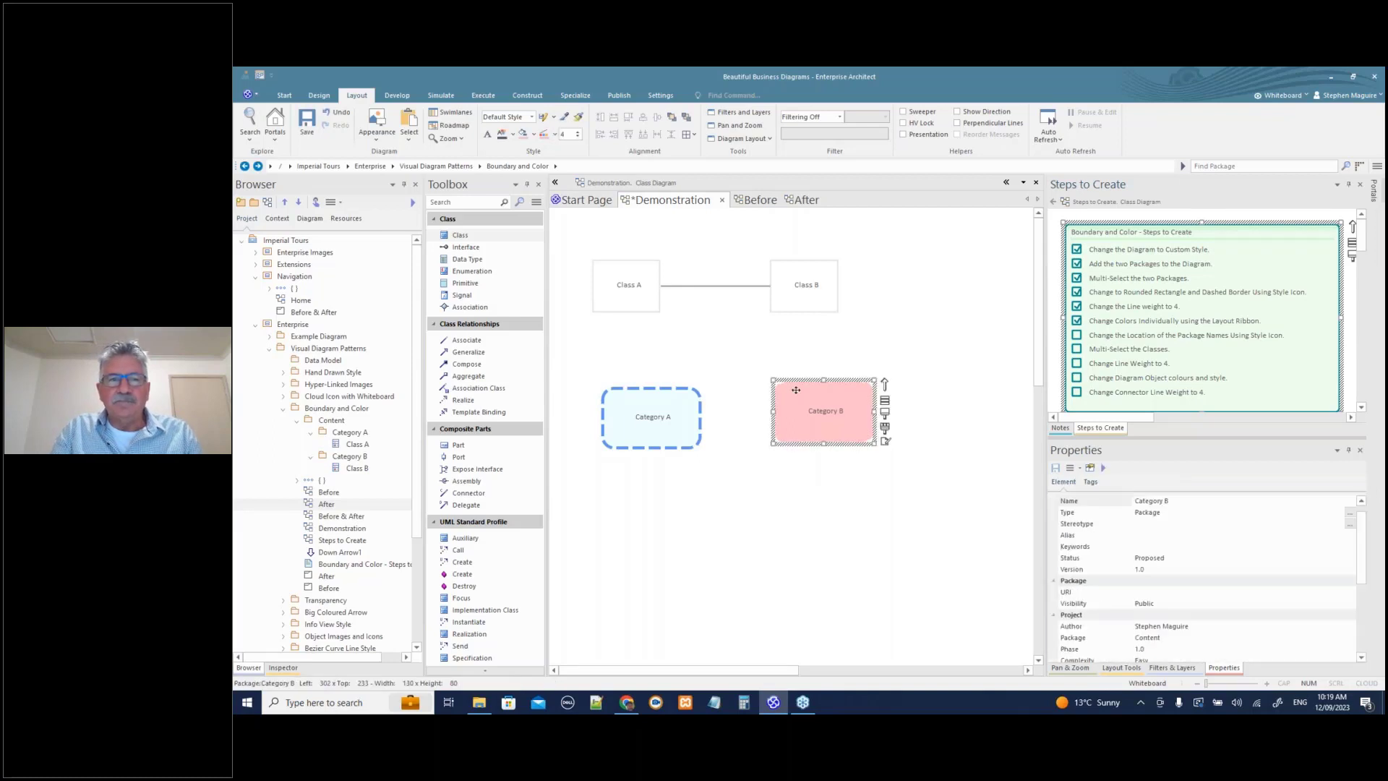
- Set the name position of both Category packages to Top Left and check off "Change the Location of the Package Names Using Style icon"
{"action": "left_click", "coordinate": [687, 360]}
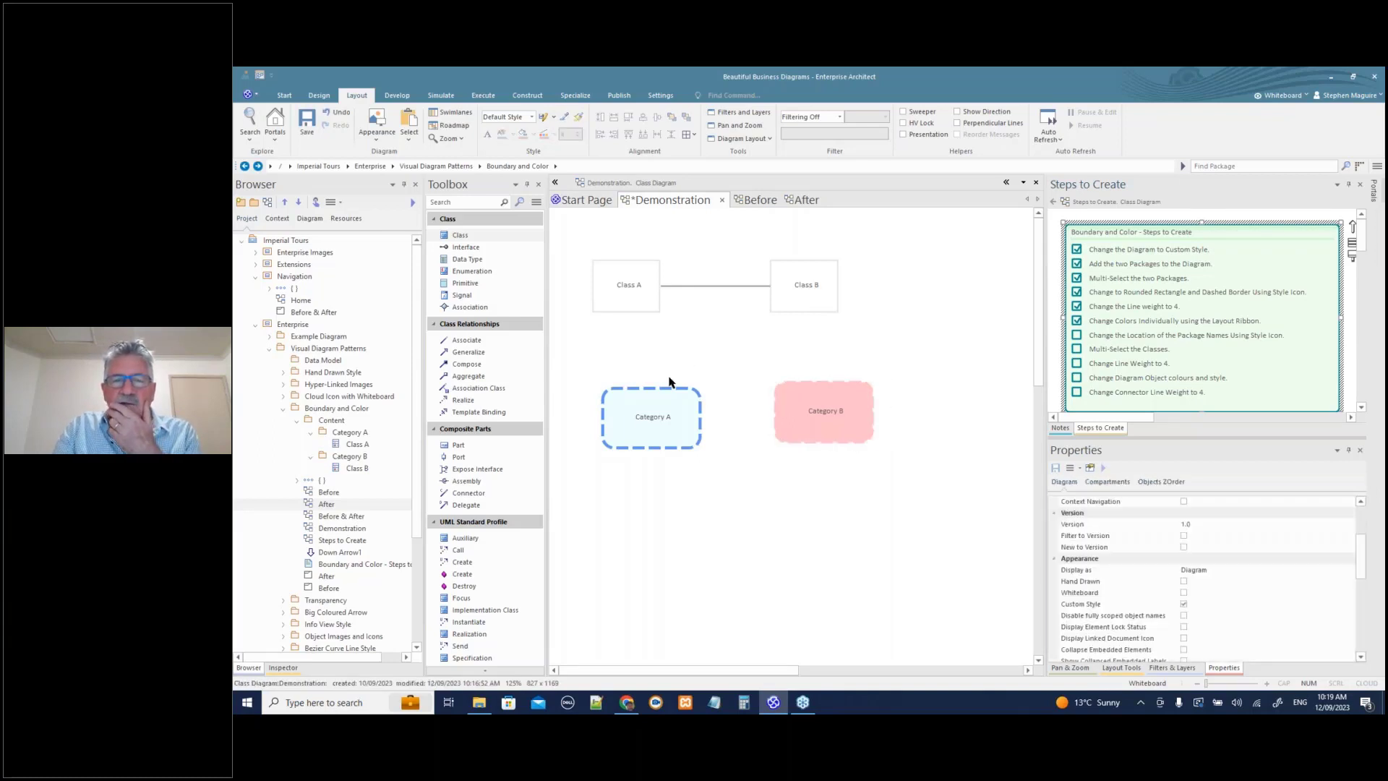
{"action": "left_click_drag", "start_coordinate": [688, 359], "coordinate": [806, 458]}
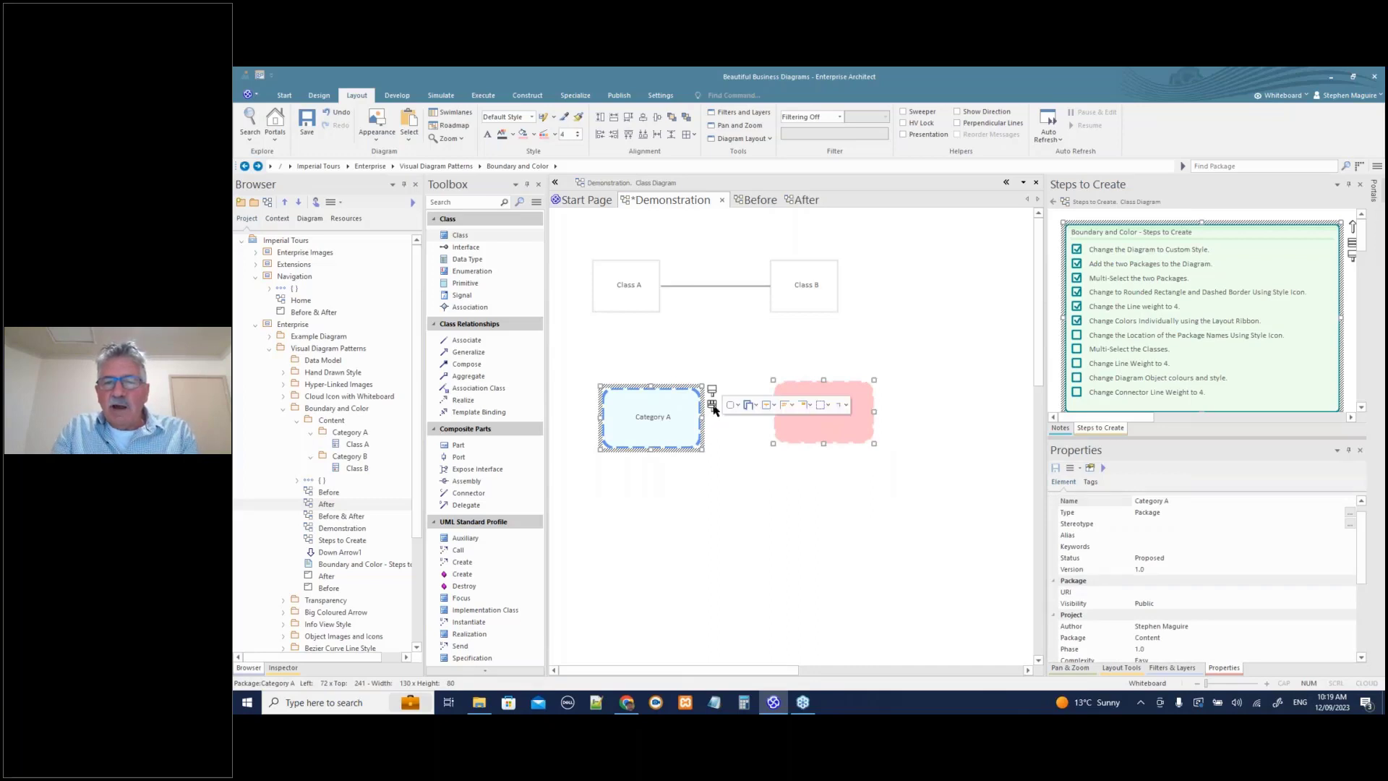
{"action": "left_click", "coordinate": [793, 405]}
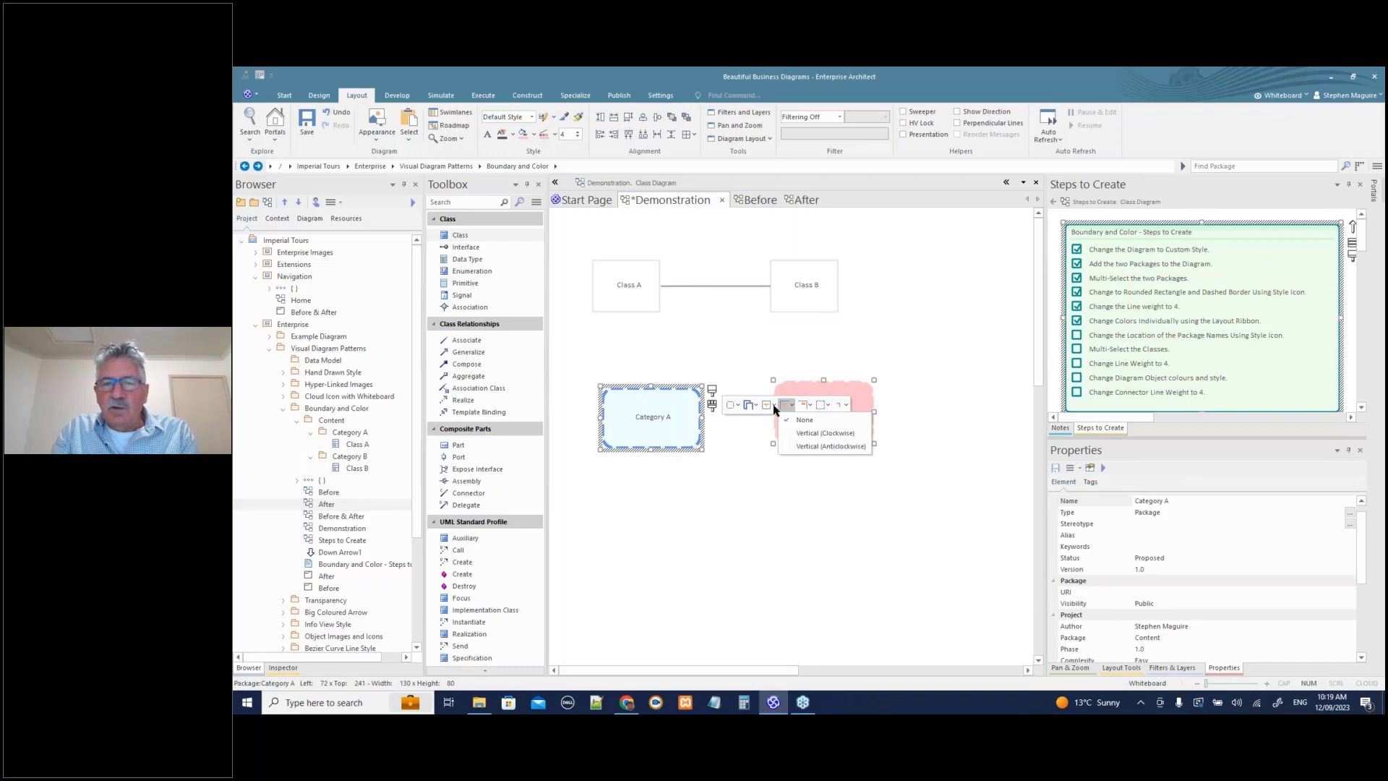
{"action": "left_click", "coordinate": [774, 407]}
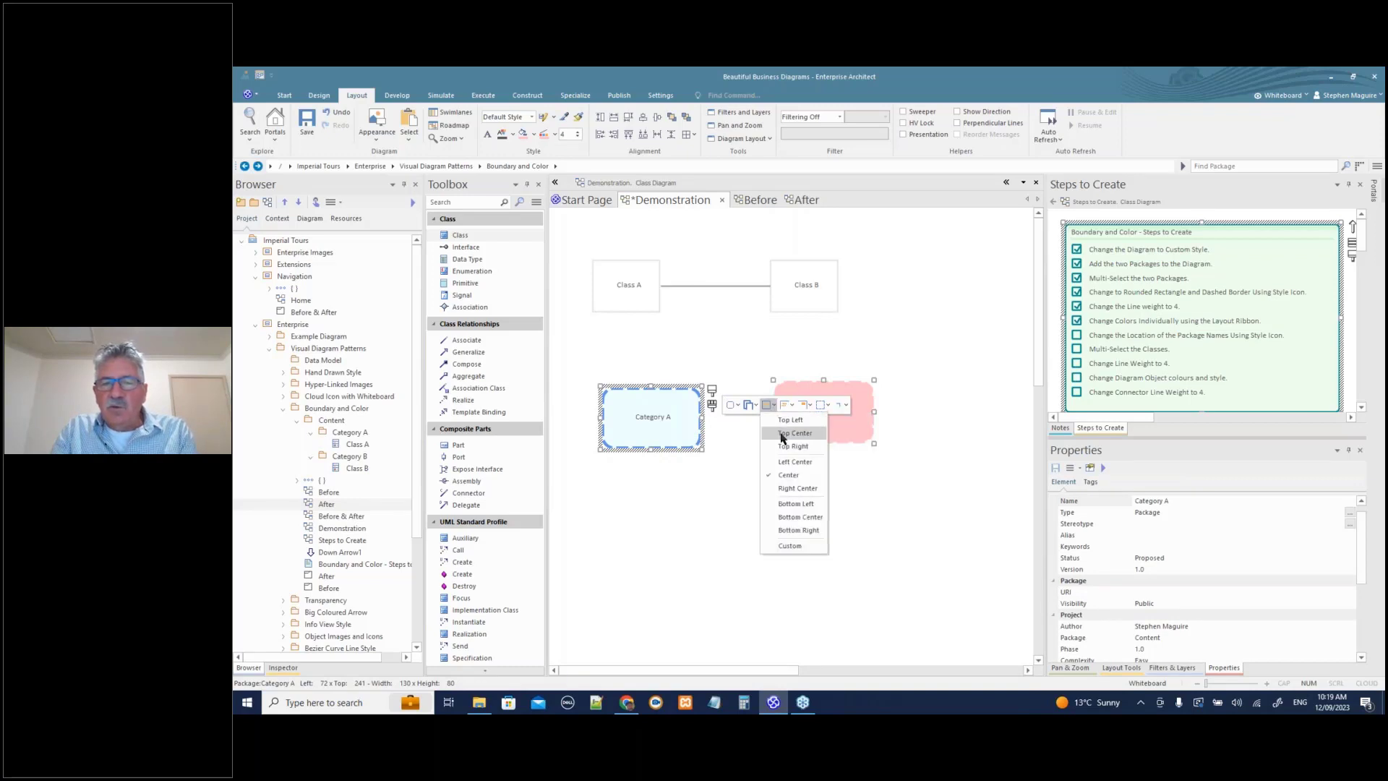
{"action": "left_click", "coordinate": [782, 422]}
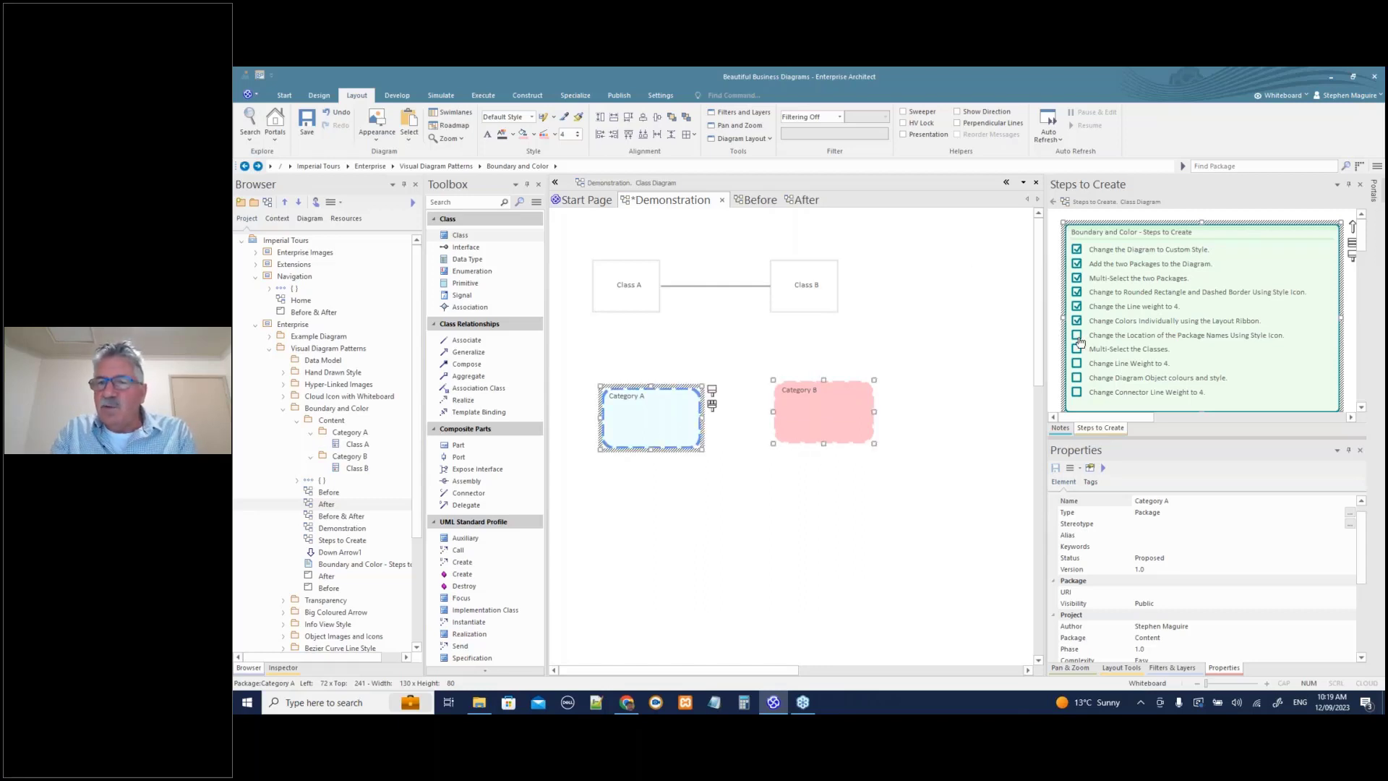
{"action": "left_click", "coordinate": [1077, 336]}
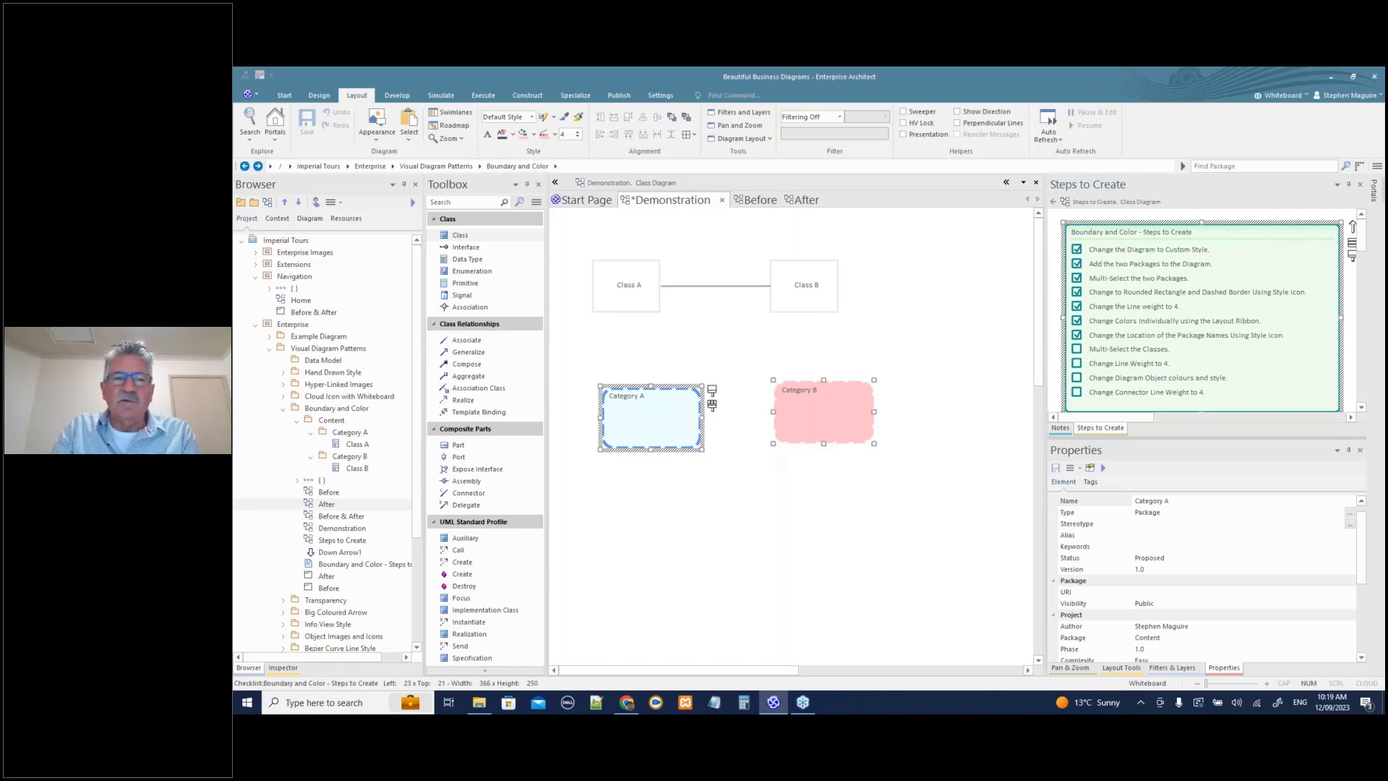
- Set the Boundary and Color checklist's font to Calibri Bold, size 10
{"action": "left_click", "coordinate": [487, 134]}
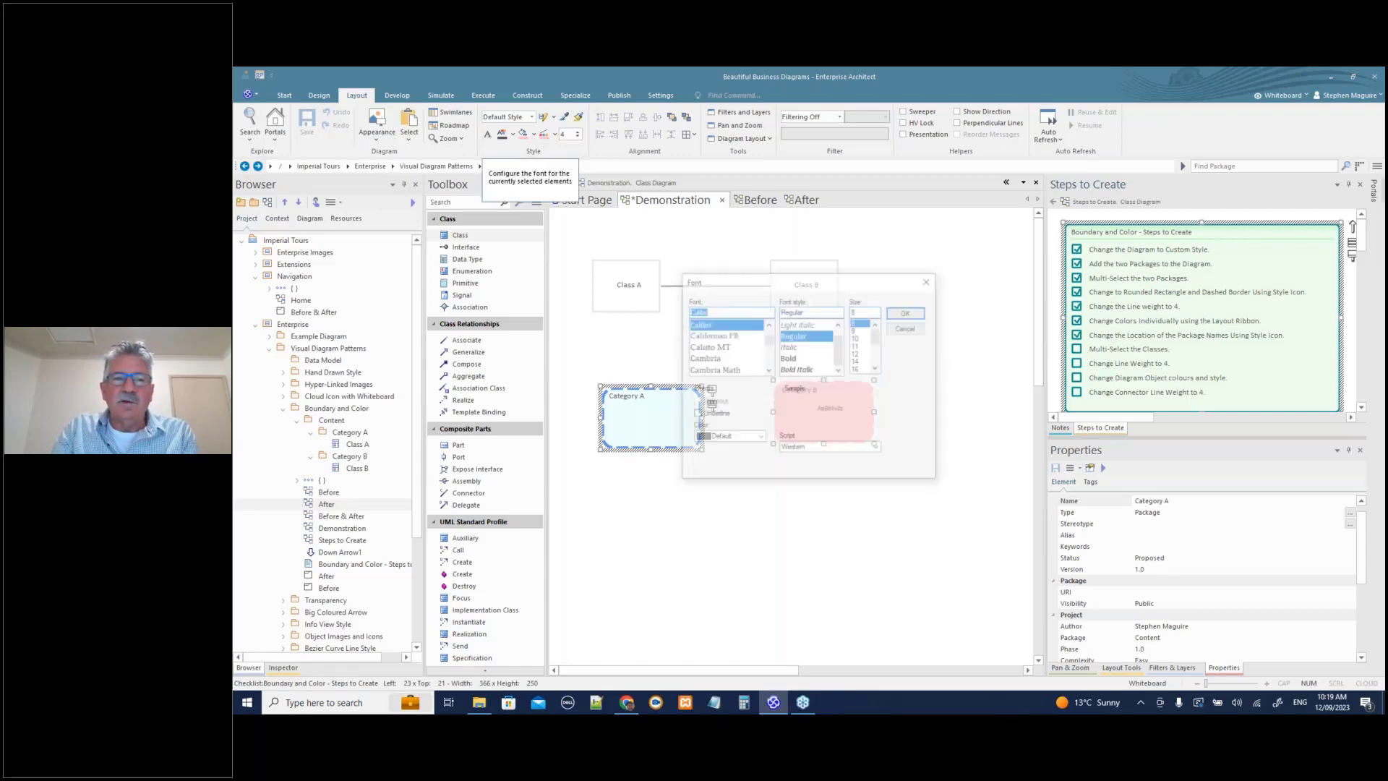
{"action": "left_click", "coordinate": [860, 337]}
{"action": "left_click", "coordinate": [800, 358]}
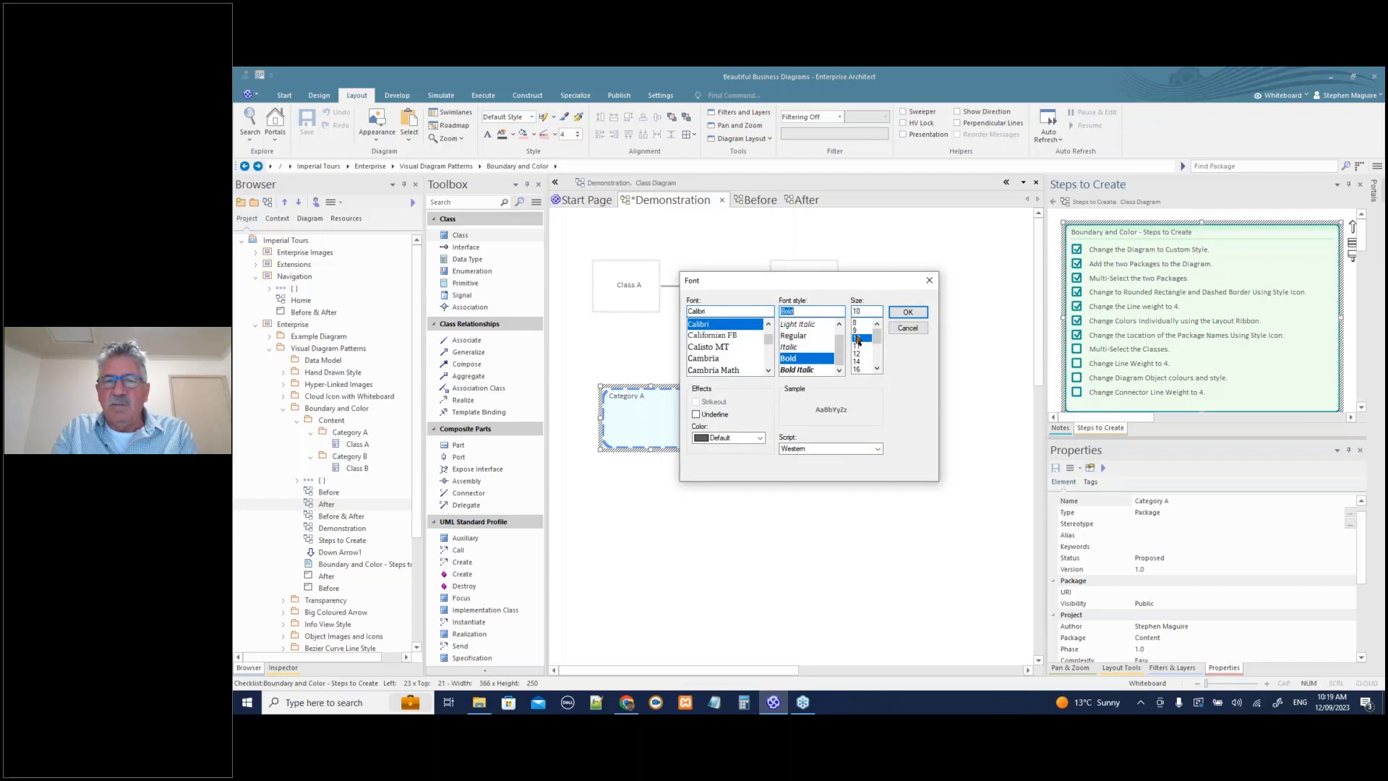
{"action": "left_click", "coordinate": [907, 312]}
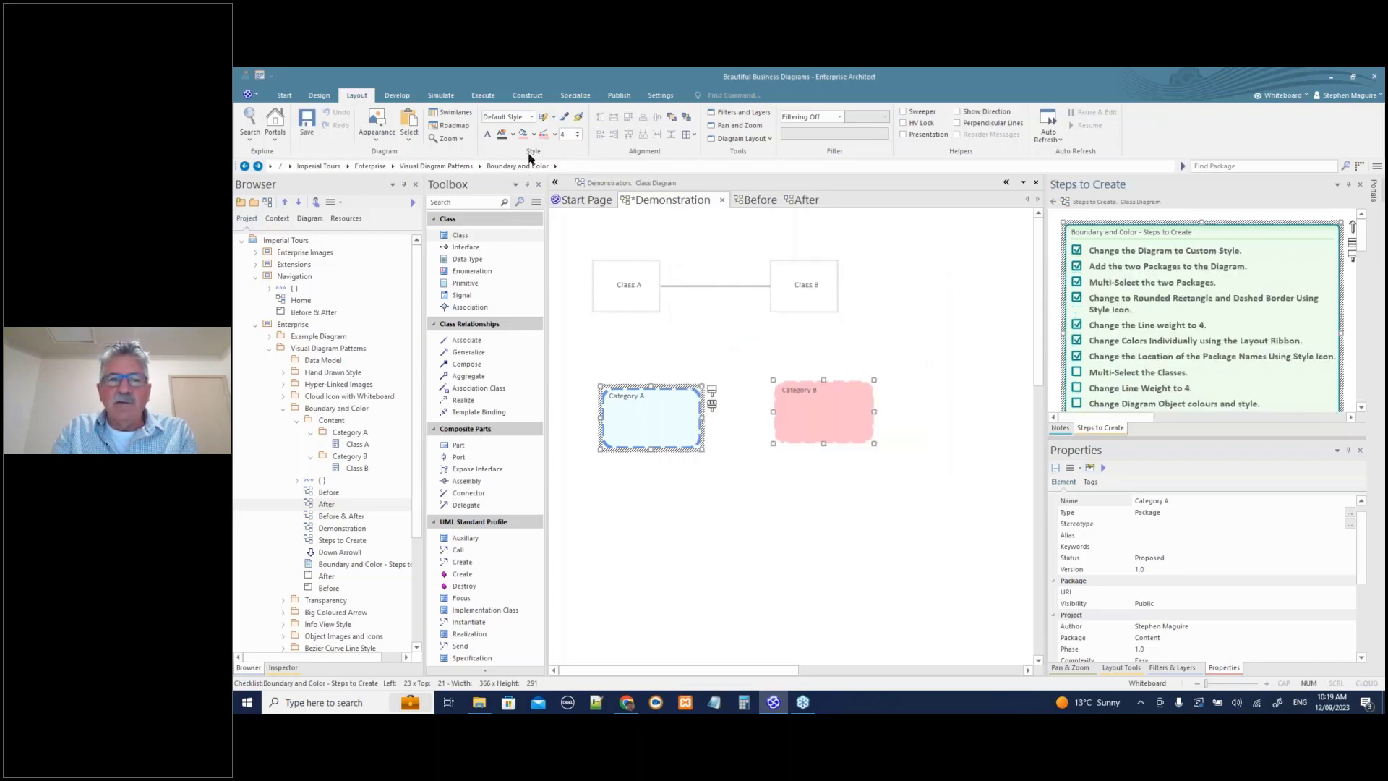
- Make the Category A package's name text blue and bold
{"action": "left_click", "coordinate": [620, 397]}
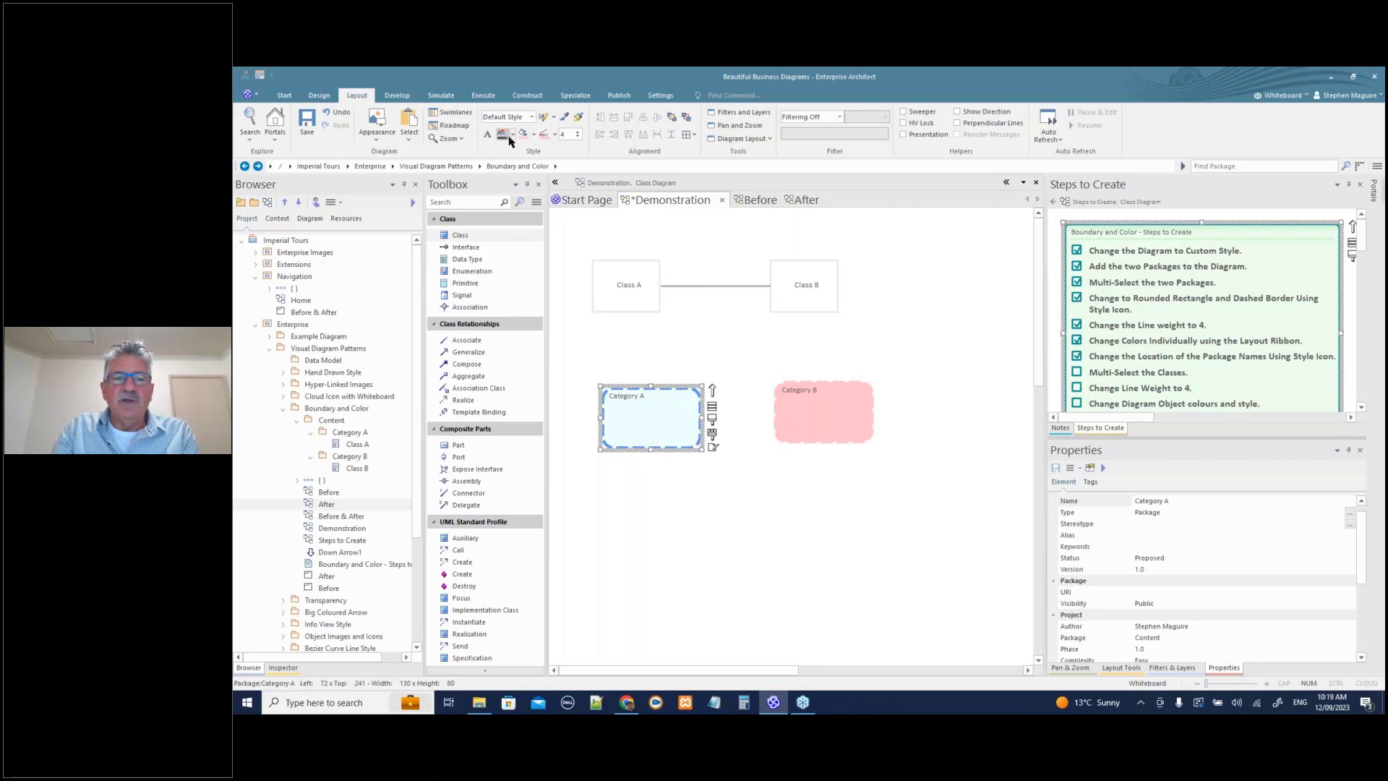
{"action": "left_click", "coordinate": [511, 136]}
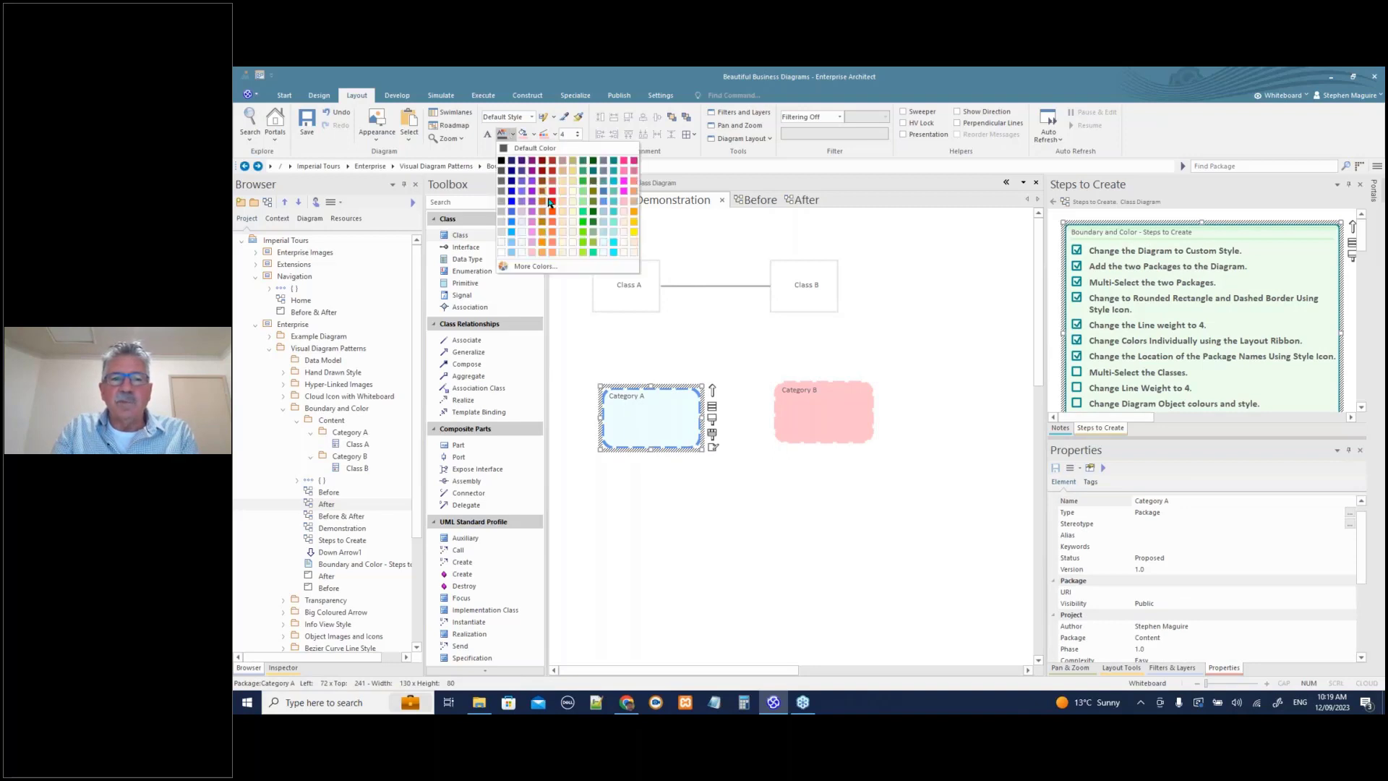
{"action": "left_click", "coordinate": [605, 194]}
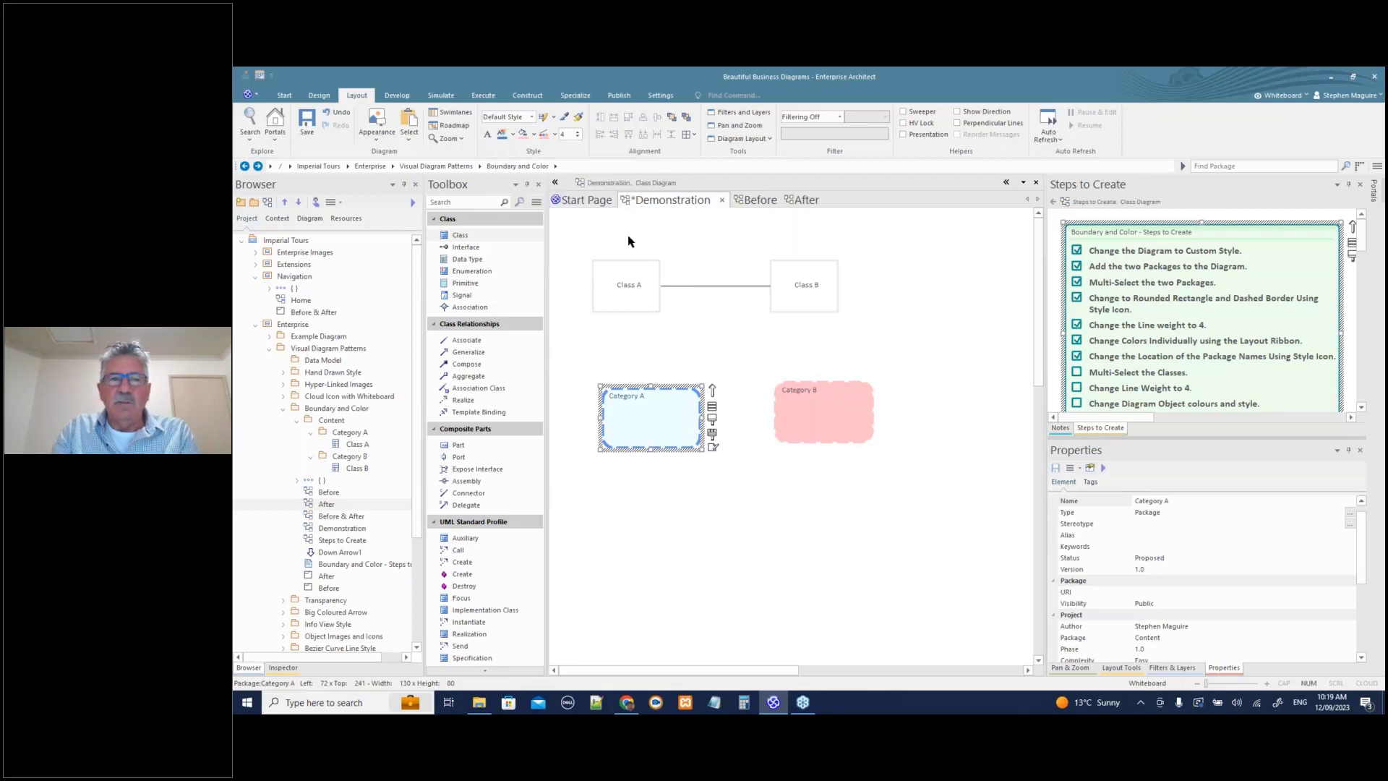
{"action": "left_click", "coordinate": [488, 136]}
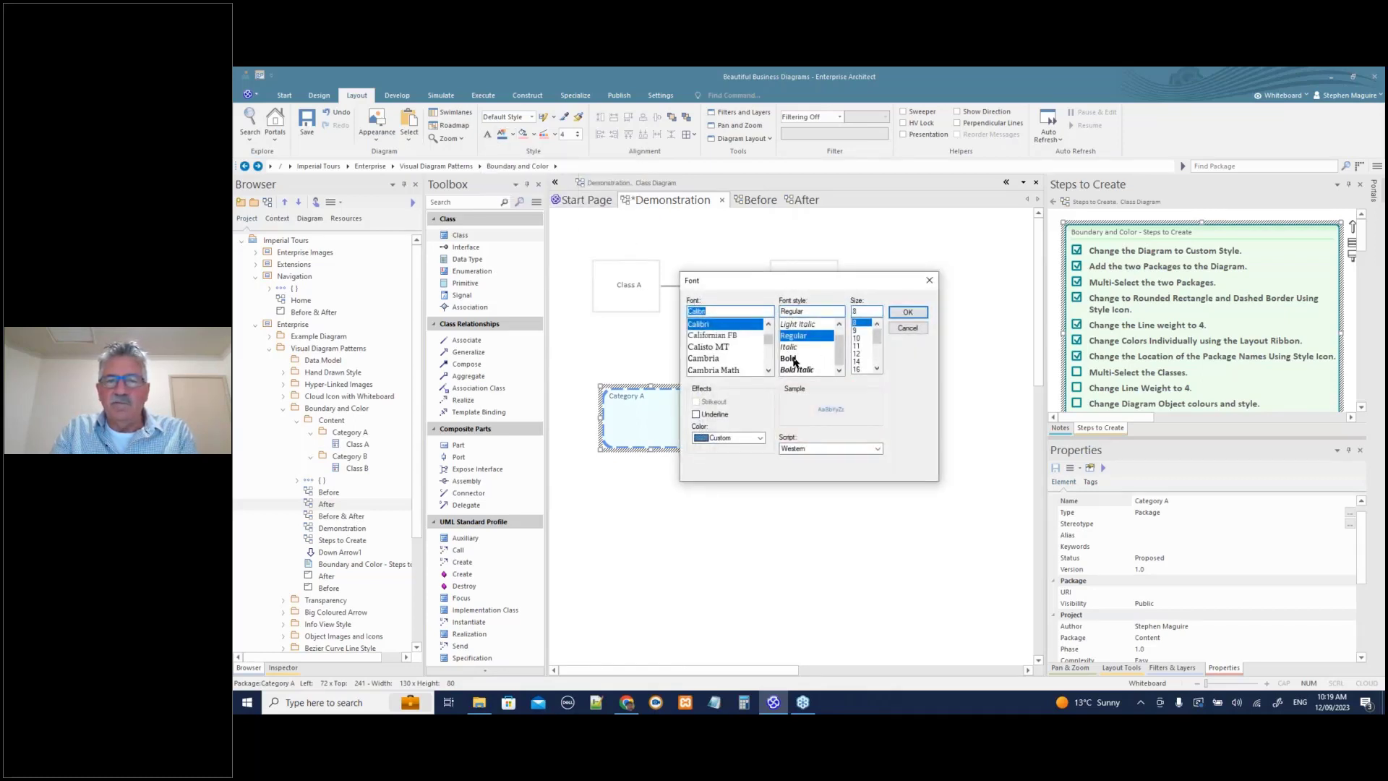
{"action": "left_click", "coordinate": [792, 358]}
{"action": "left_click", "coordinate": [908, 312]}
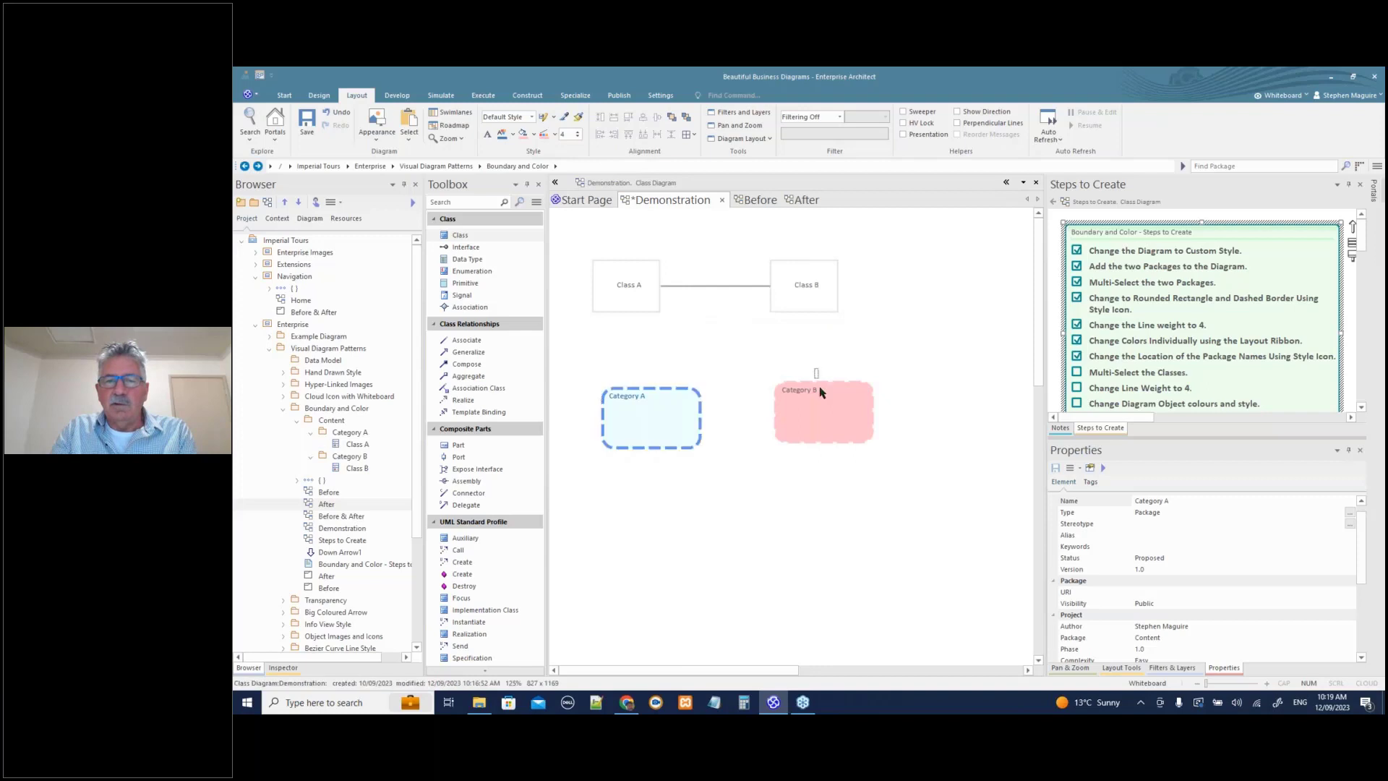
- Make the Category B package's name text red and check off "Multi-Select the Classes"
{"action": "left_click", "coordinate": [818, 404]}
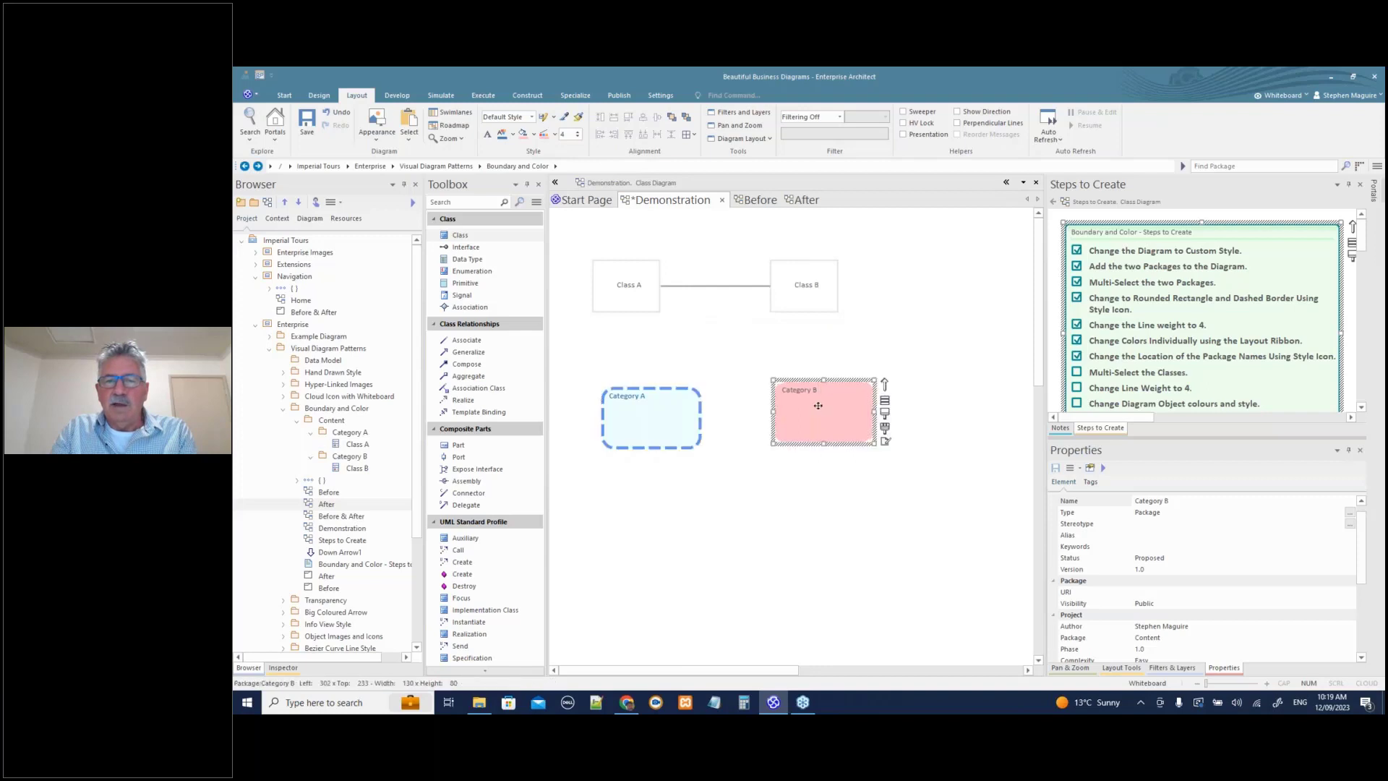
{"action": "left_click", "coordinate": [512, 136]}
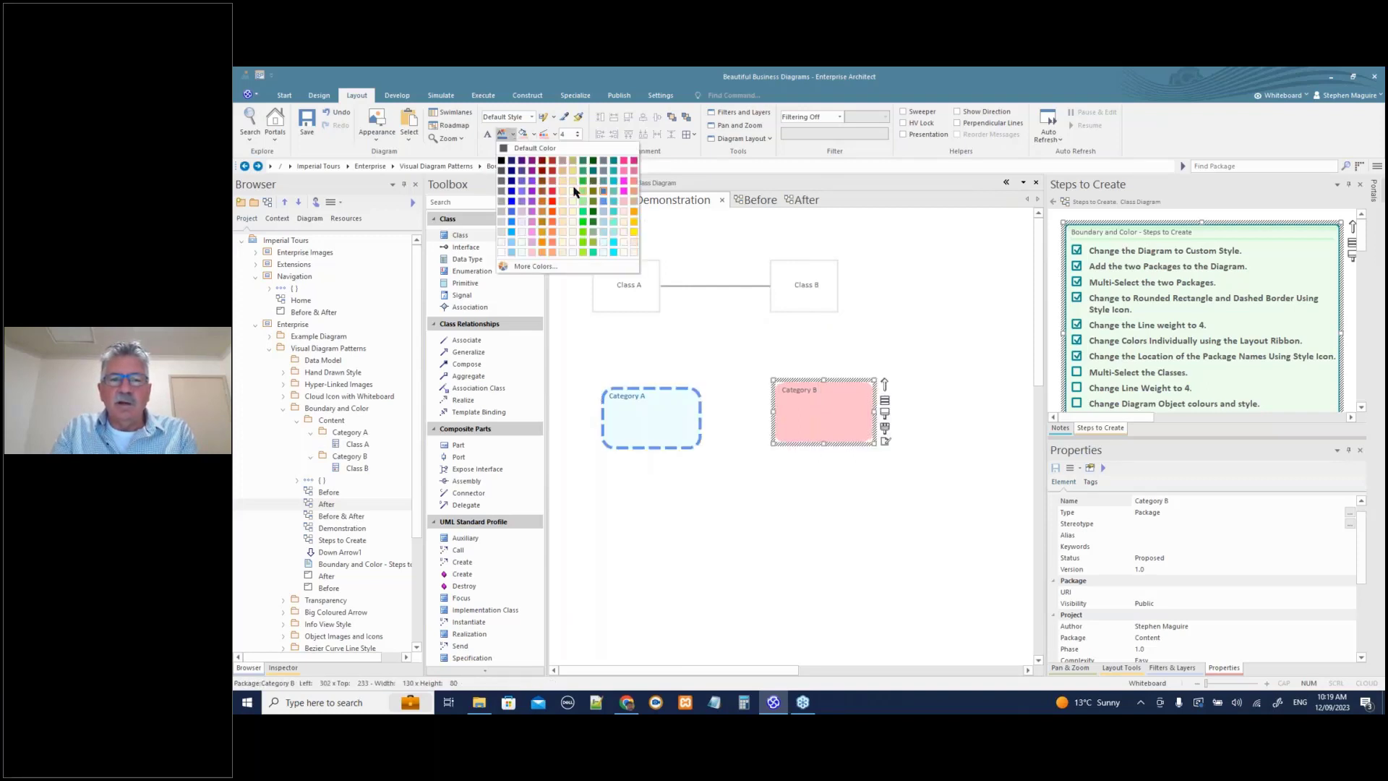
{"action": "left_click", "coordinate": [553, 174]}
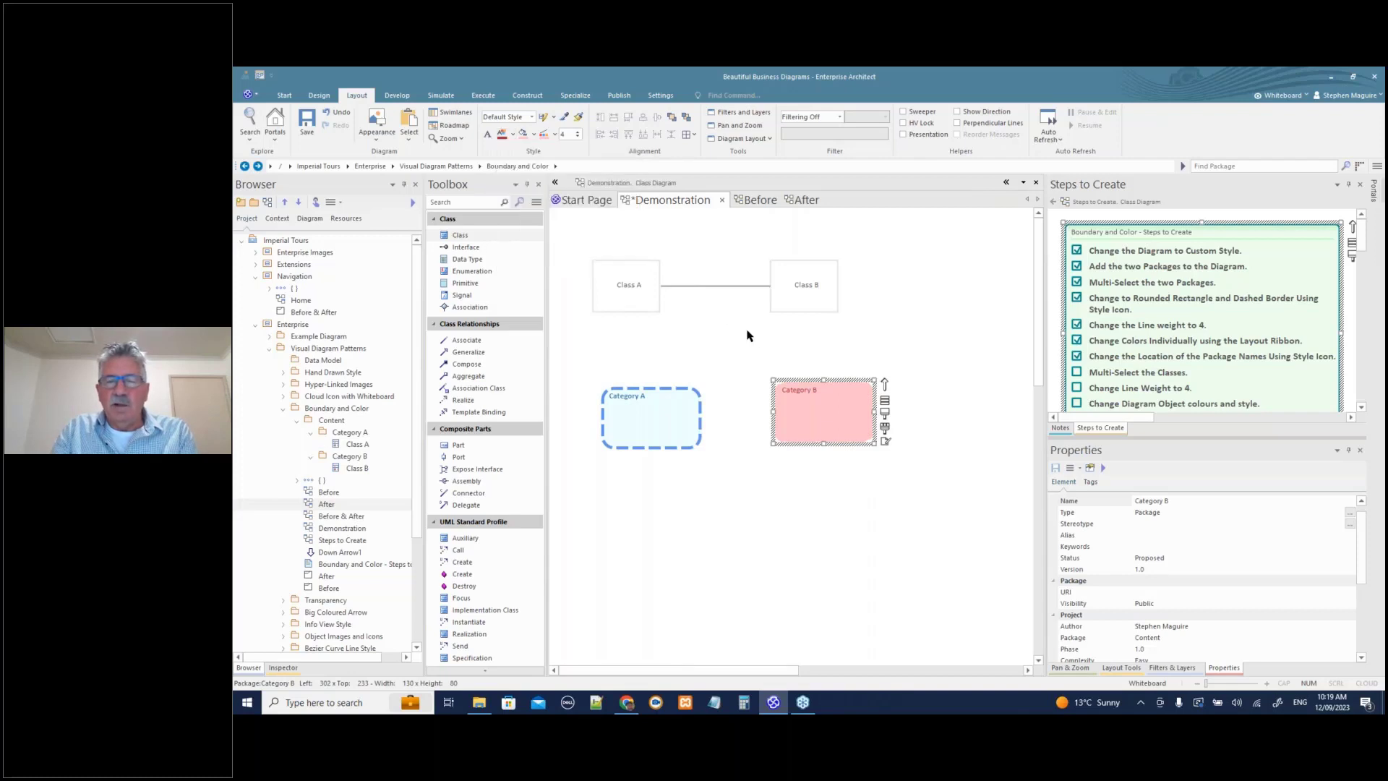
{"action": "left_click", "coordinate": [833, 353]}
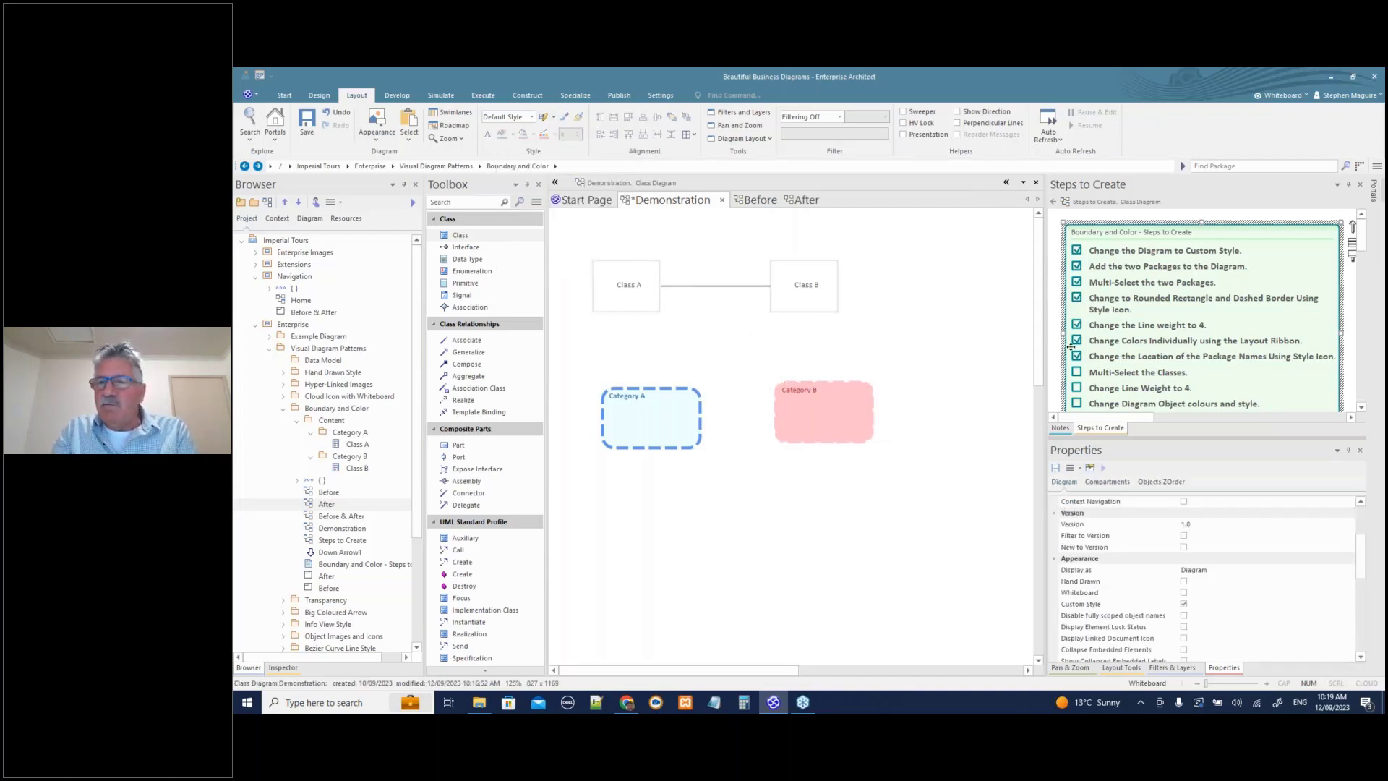
{"action": "left_click", "coordinate": [1077, 373]}
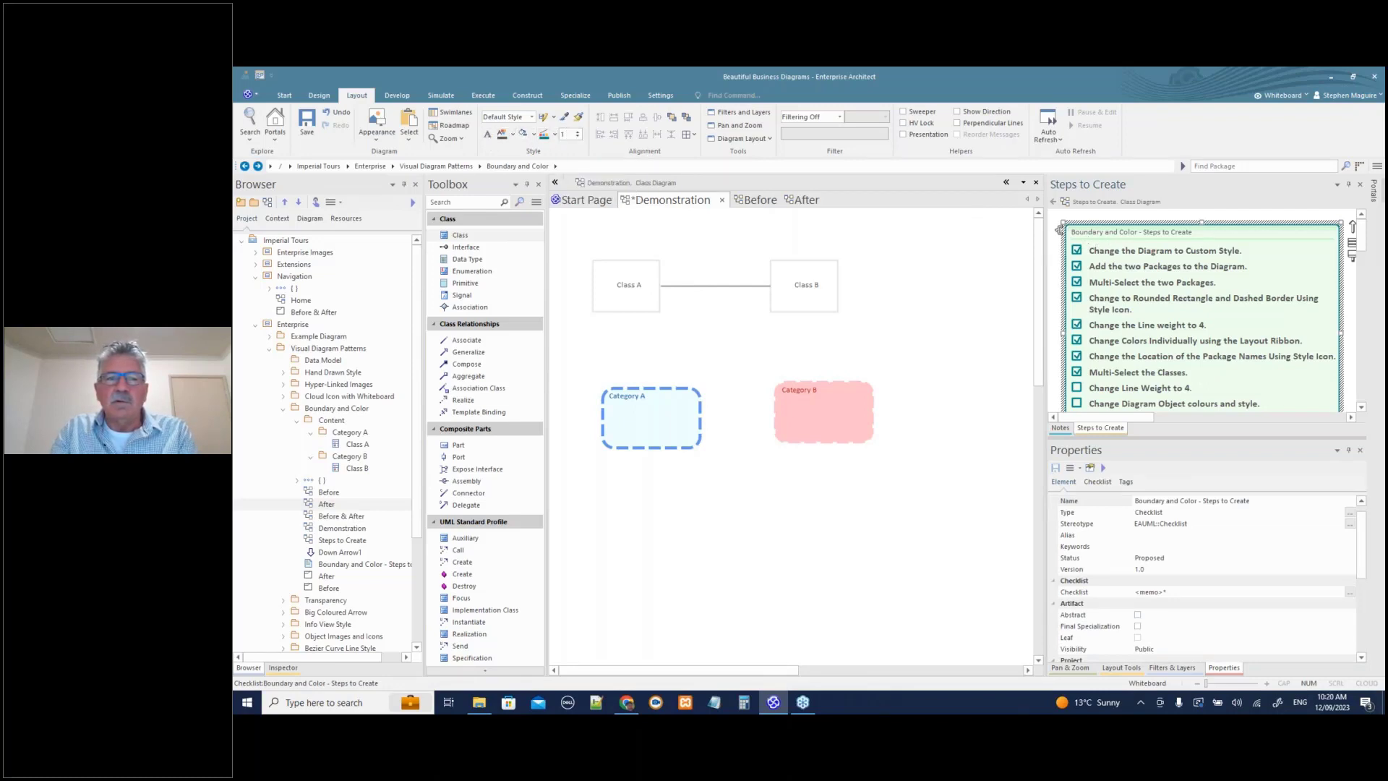
- Restore the Boundary and Color checklist's font to Calibri Regular, size 8
{"action": "left_click", "coordinate": [488, 135]}
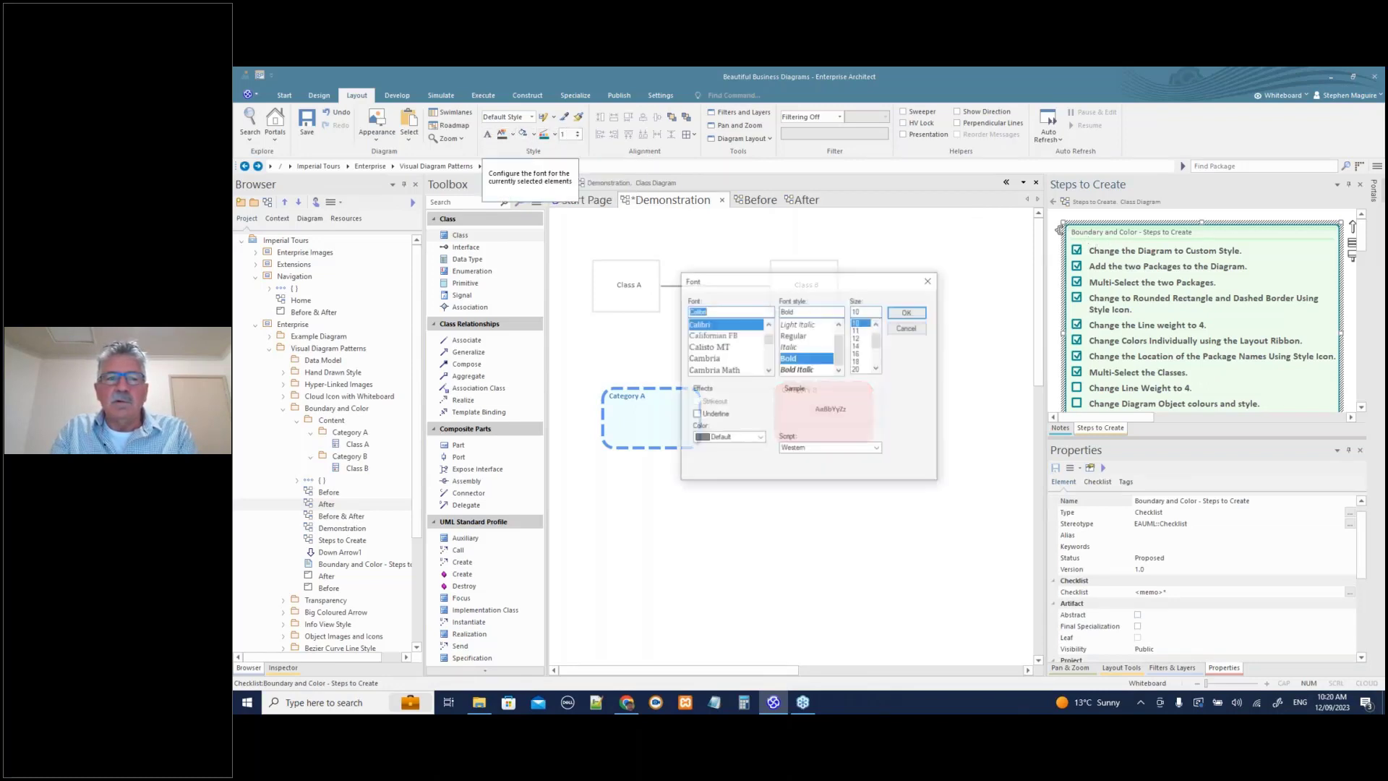
{"action": "left_click", "coordinate": [798, 360]}
{"action": "left_click", "coordinate": [794, 336]}
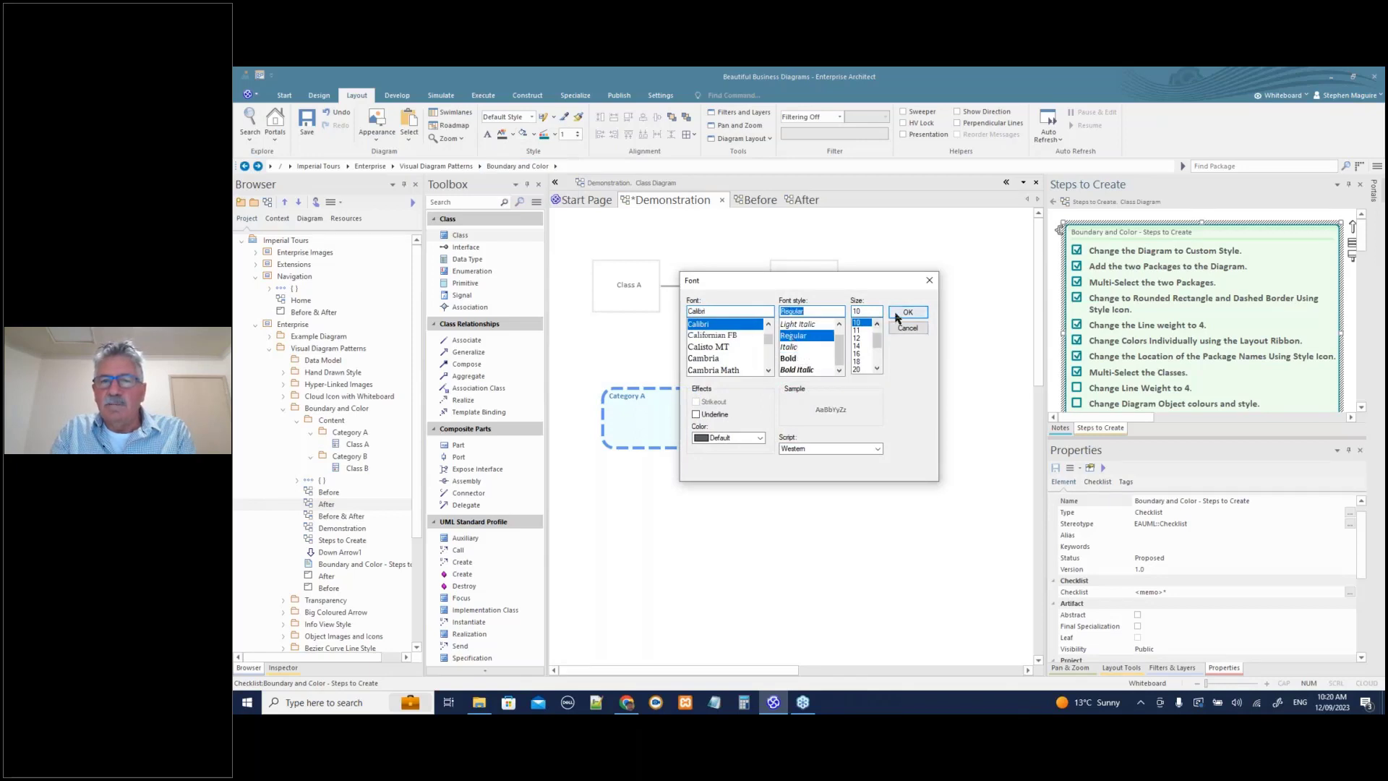
{"action": "left_click", "coordinate": [876, 323]}
{"action": "left_click", "coordinate": [877, 323]}
{"action": "left_click", "coordinate": [861, 323]}
{"action": "left_click", "coordinate": [903, 313]}
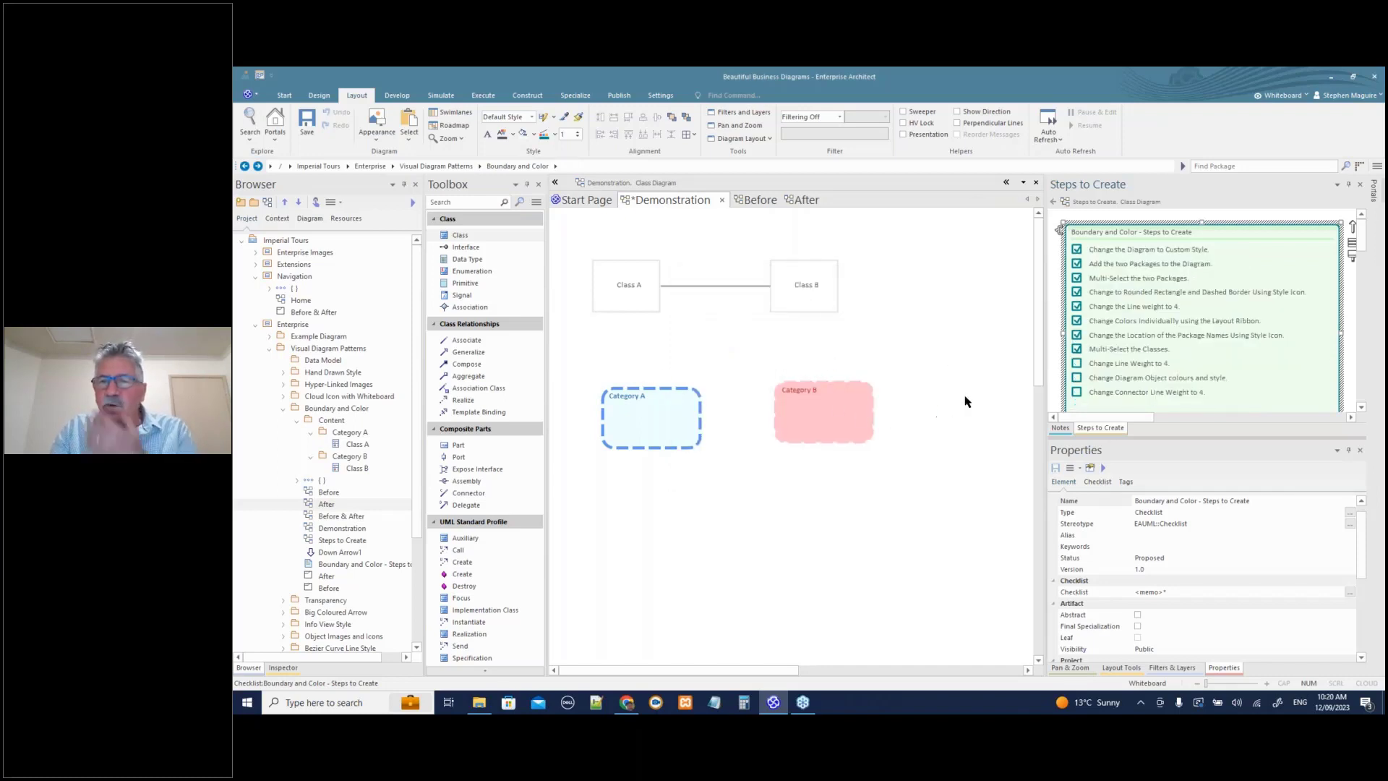
- Shift the Category A package up, enlarge it to 177 by 149, and place Class A over it
{"action": "left_click", "coordinate": [828, 431]}
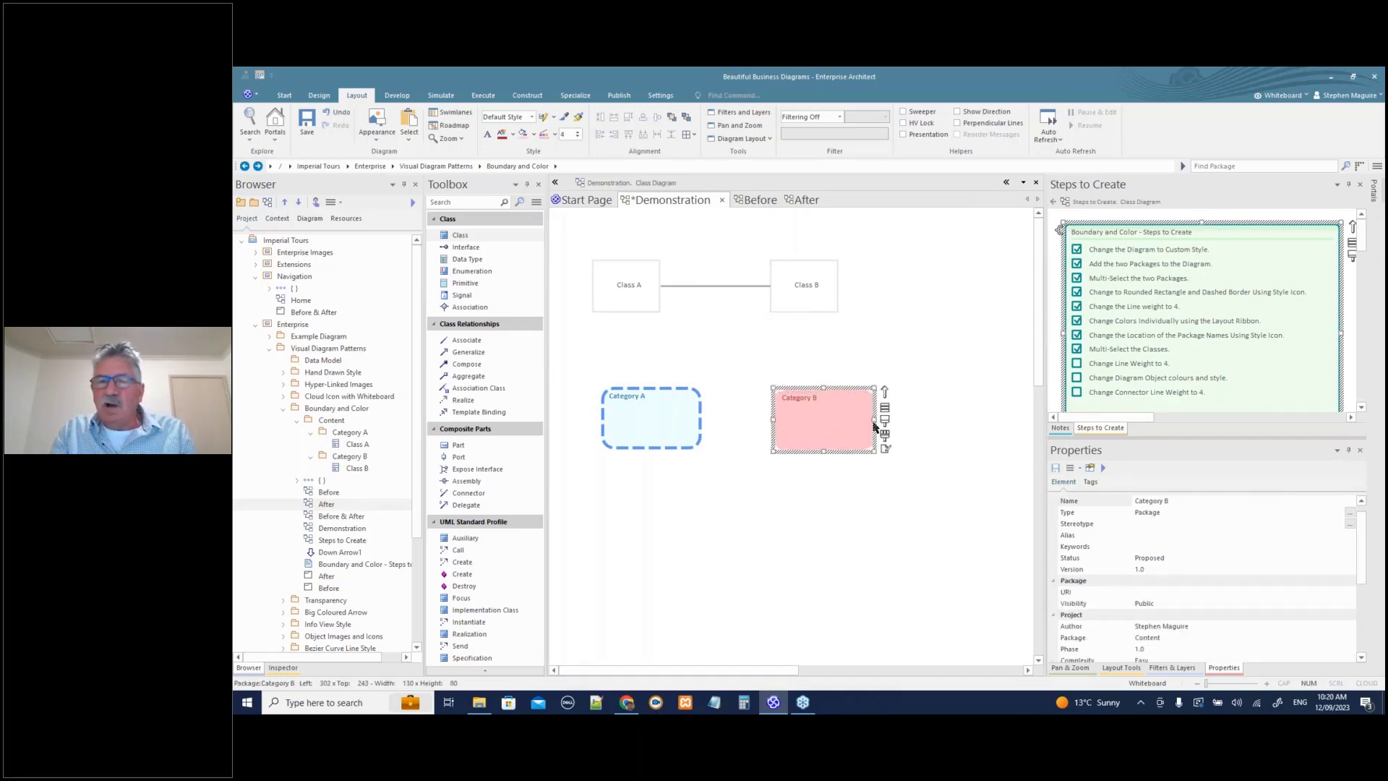
{"action": "left_click_drag", "start_coordinate": [657, 397], "coordinate": [634, 356]}
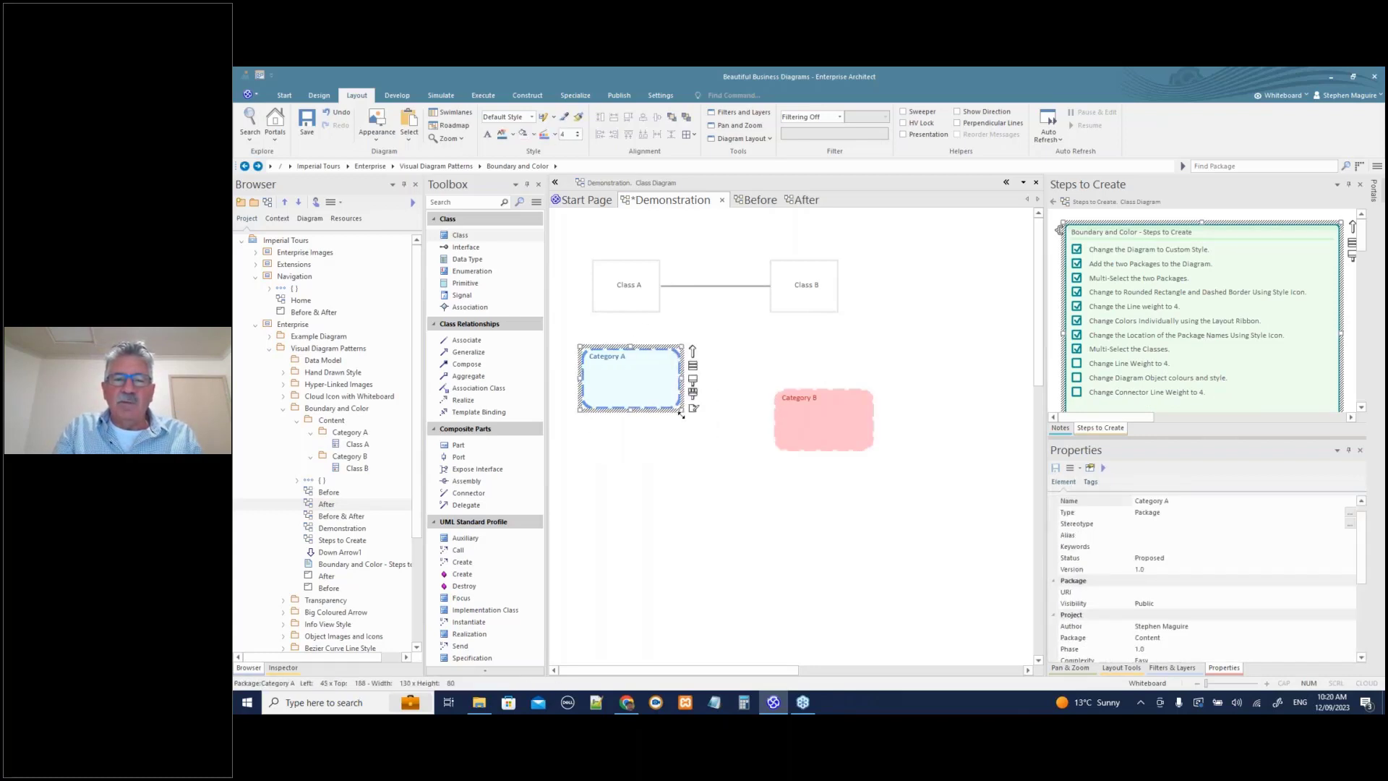
{"action": "left_click_drag", "start_coordinate": [681, 414], "coordinate": [718, 463]}
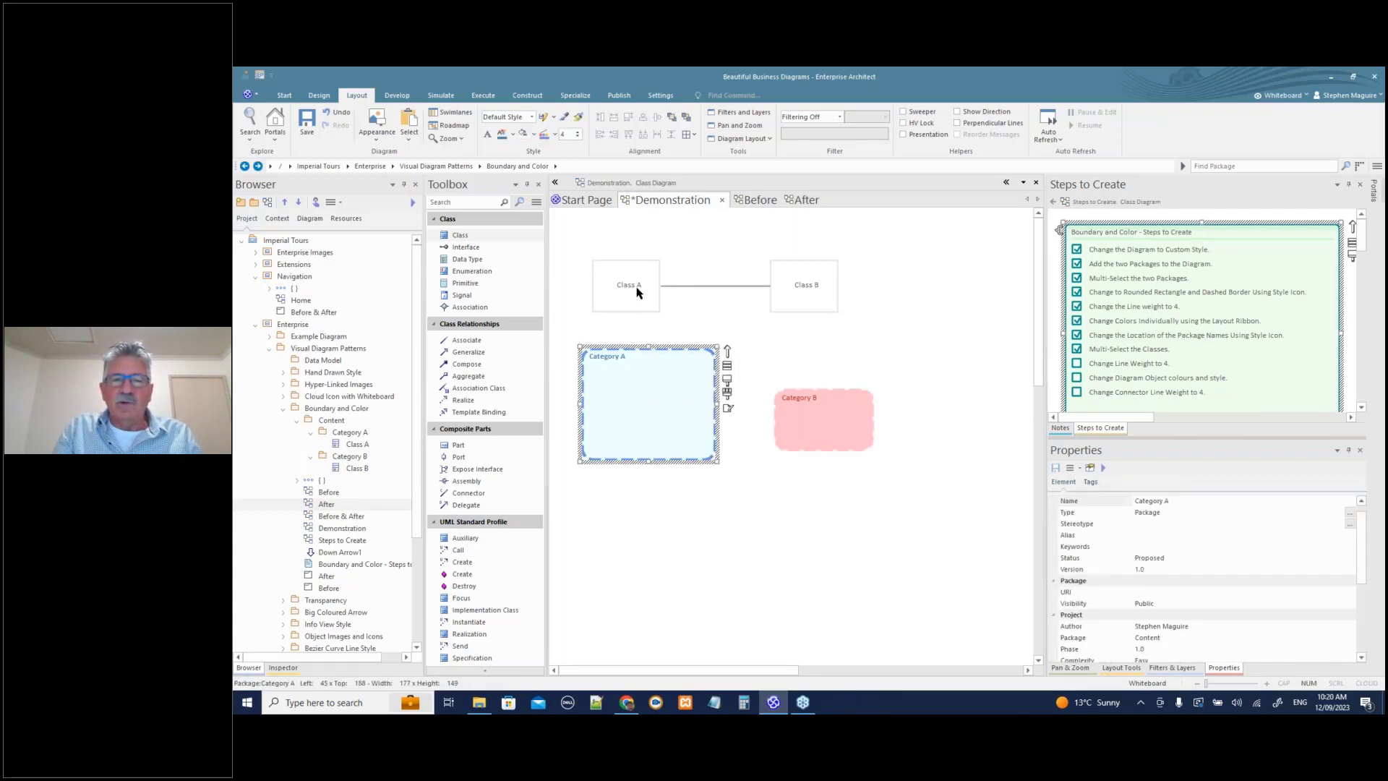
{"action": "left_click_drag", "start_coordinate": [637, 291], "coordinate": [654, 406]}
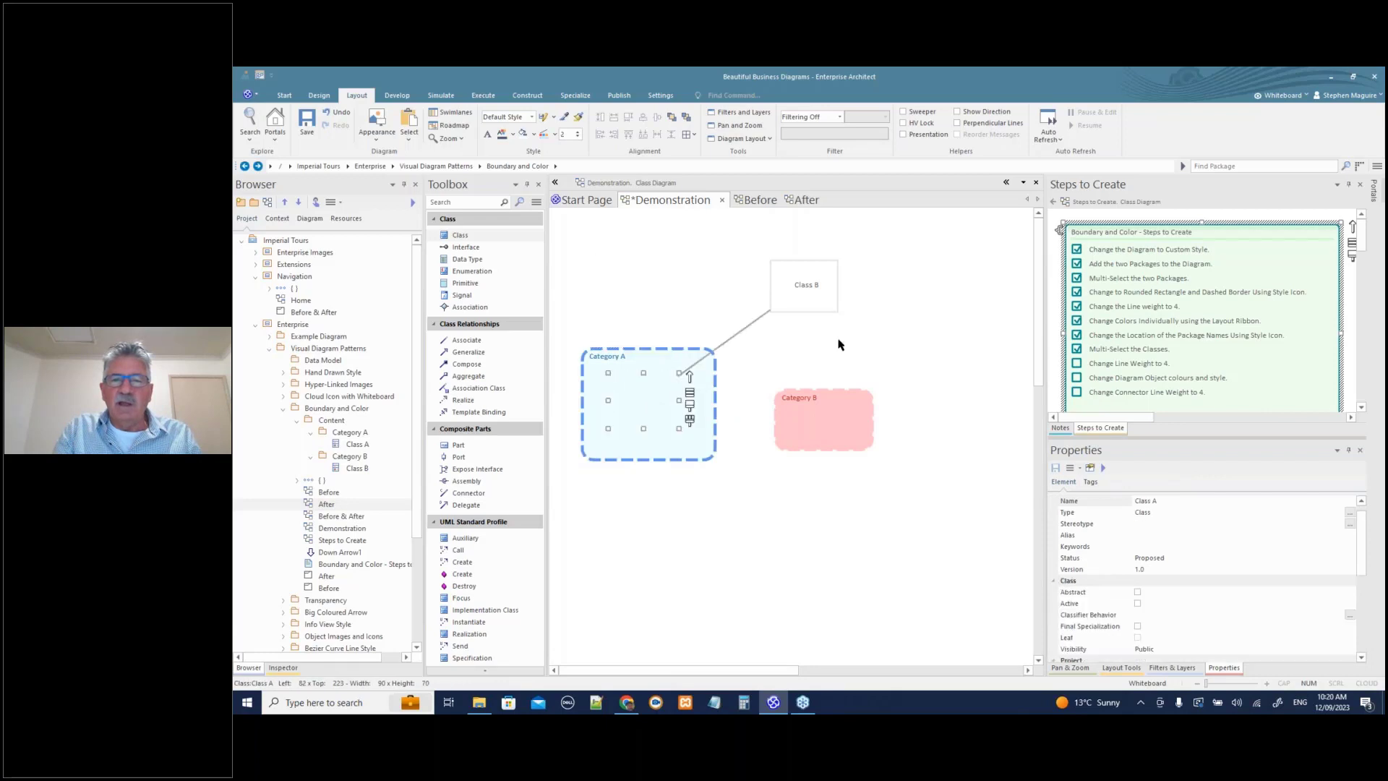
- Match Category B and Class A to Category A's size and align the tops of all three
{"action": "left_click", "coordinate": [814, 289]}
{"action": "left_click", "coordinate": [838, 438]}
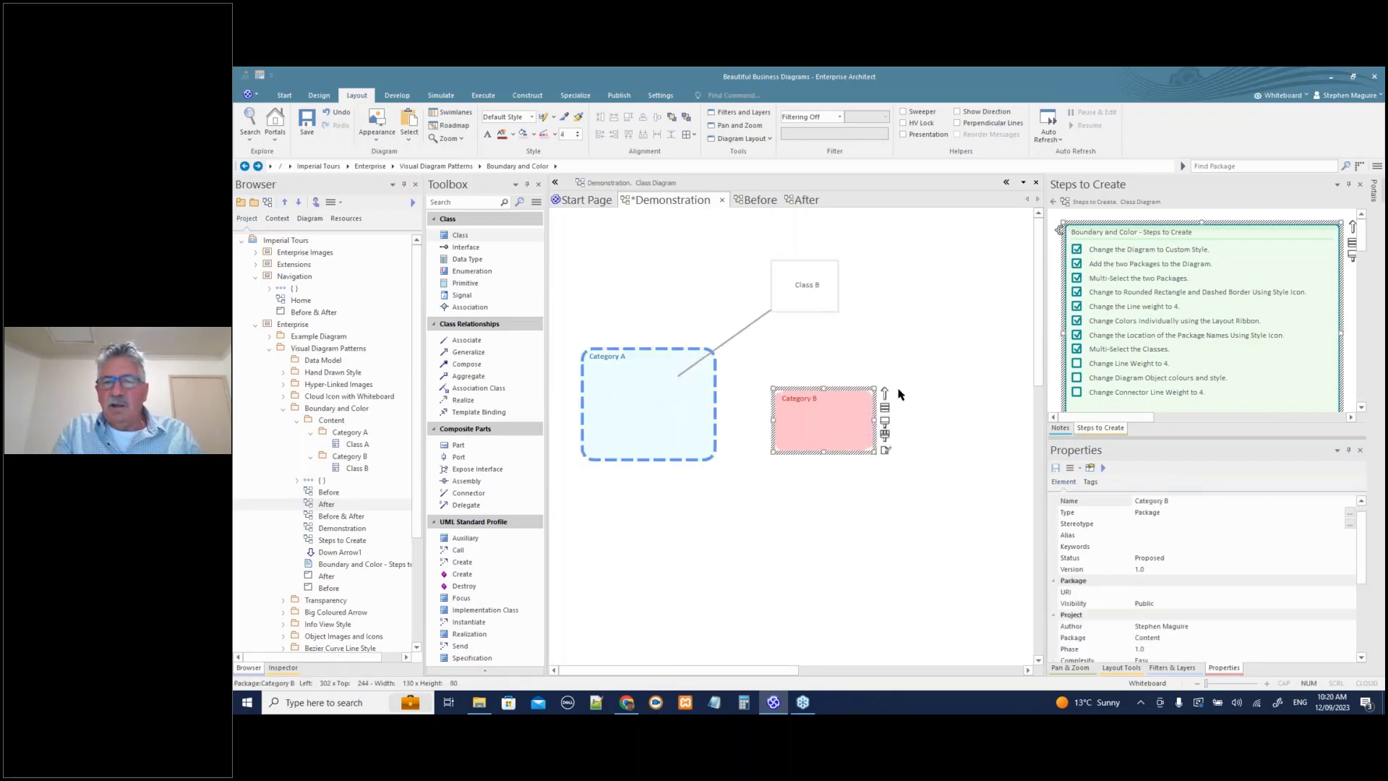
{"action": "left_click_drag", "start_coordinate": [912, 385], "coordinate": [652, 465]}
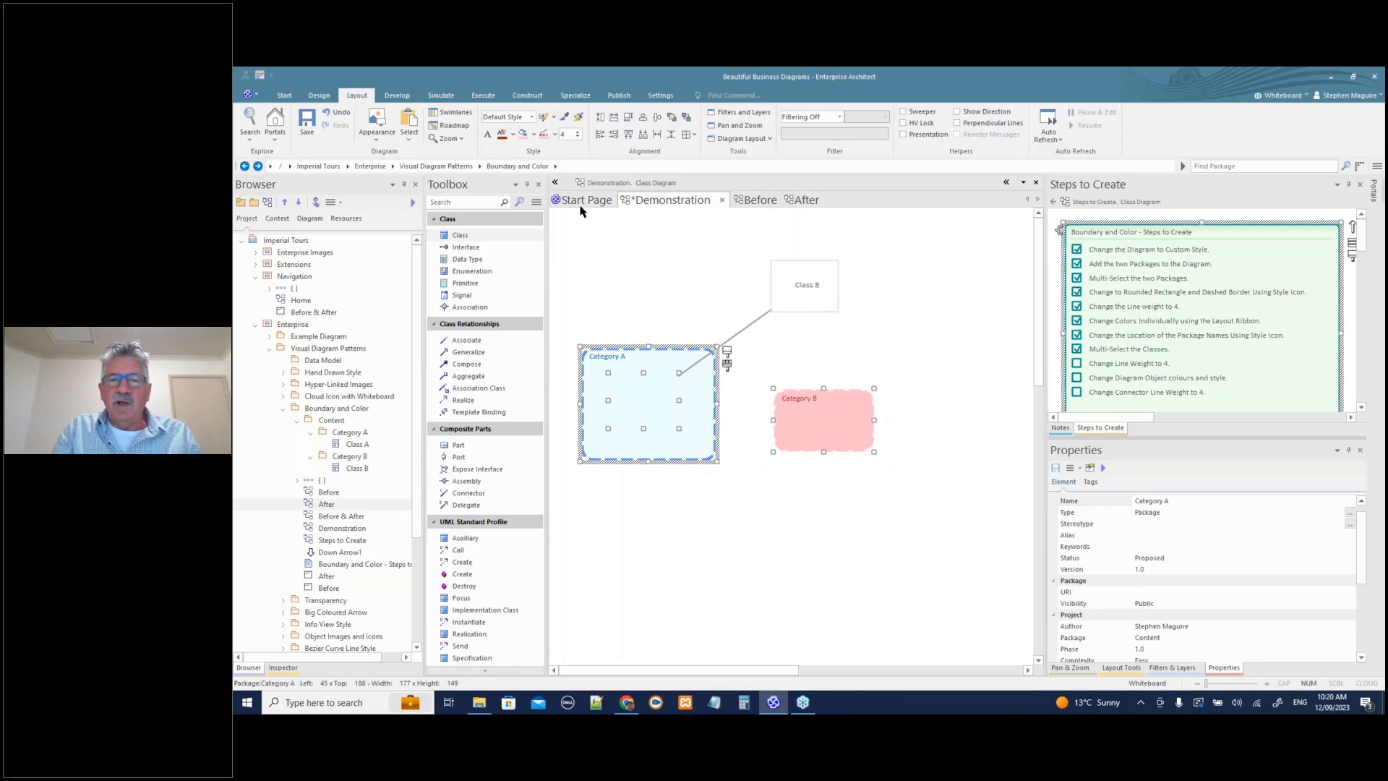
{"action": "left_click", "coordinate": [629, 134]}
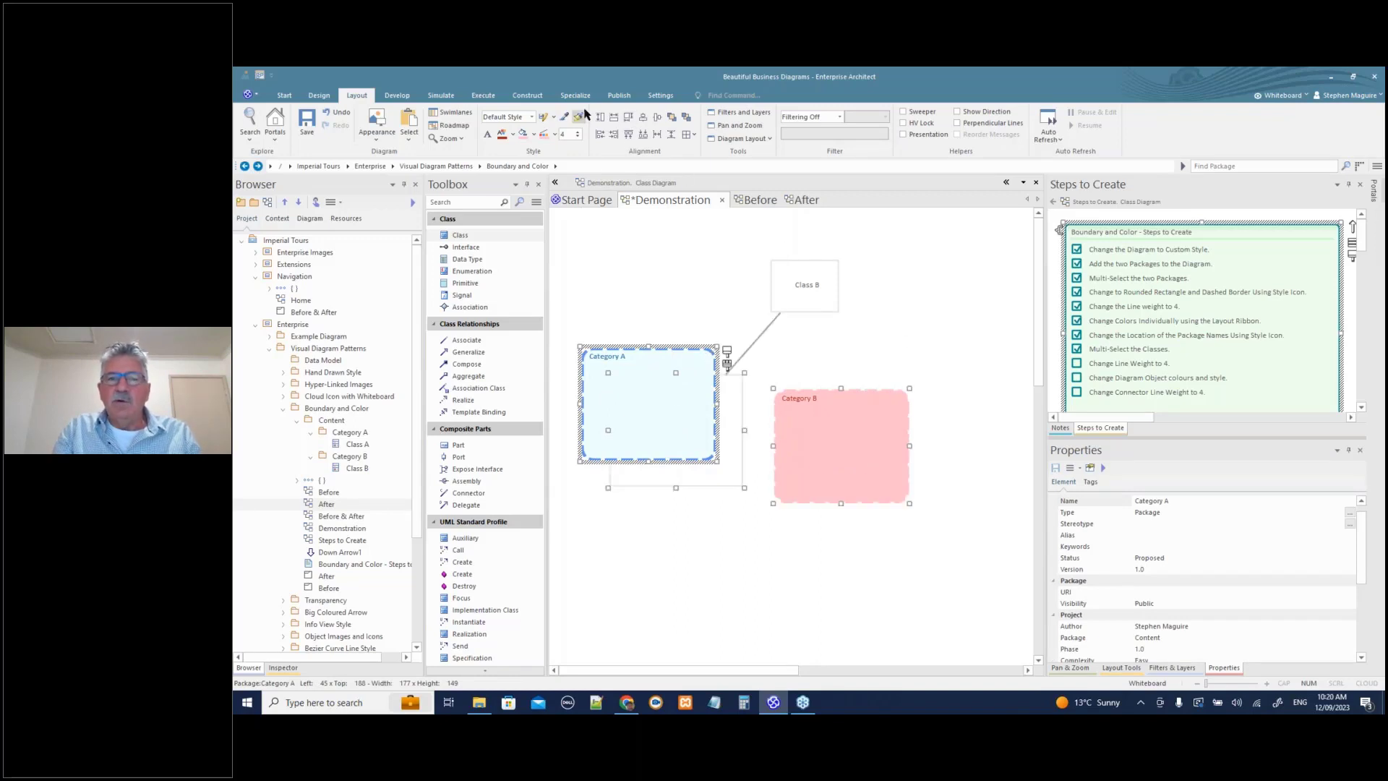
{"action": "left_click", "coordinate": [629, 138]}
{"action": "left_click", "coordinate": [877, 313]}
- Move Class B onto the Category B package and shrink Class A to 100 by 101
{"action": "left_click_drag", "start_coordinate": [802, 282], "coordinate": [843, 414]}
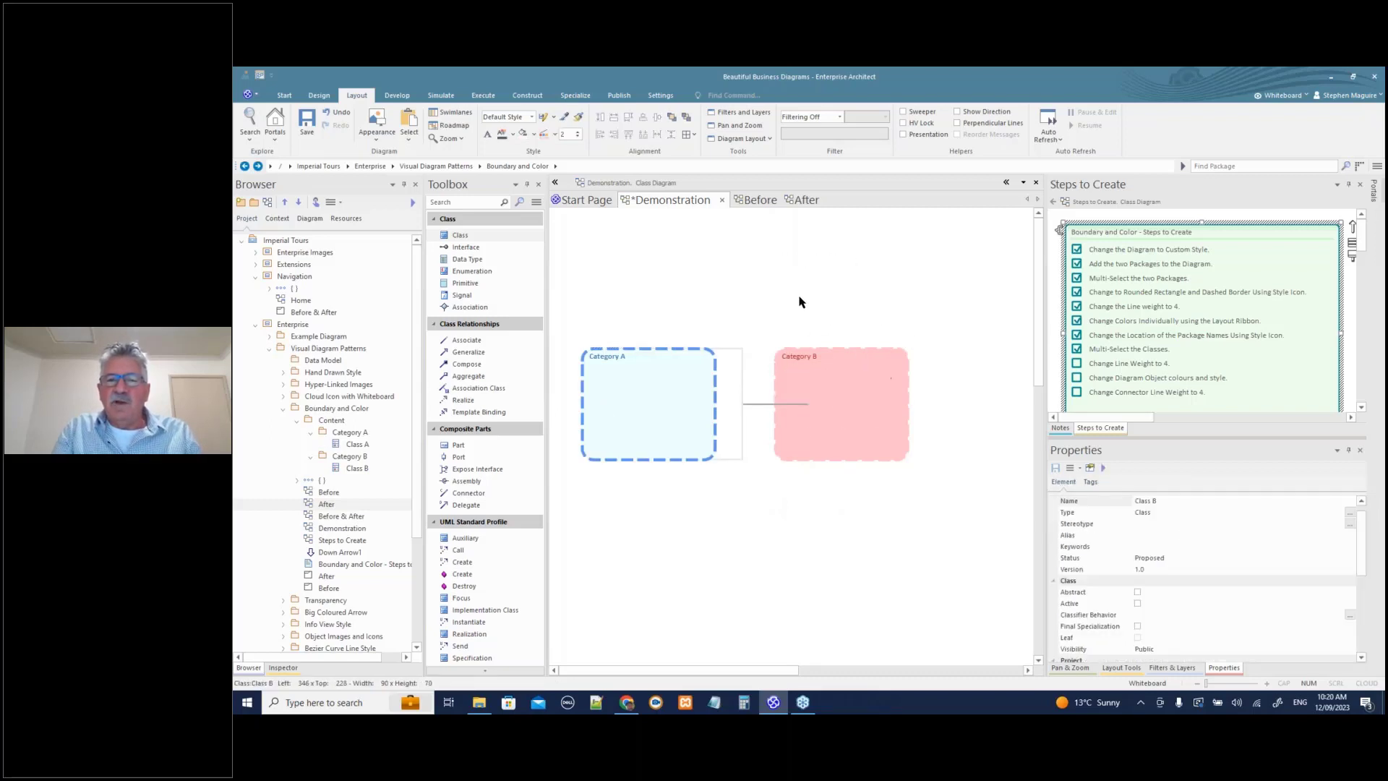
{"action": "left_click", "coordinate": [801, 301]}
{"action": "left_click", "coordinate": [730, 448]}
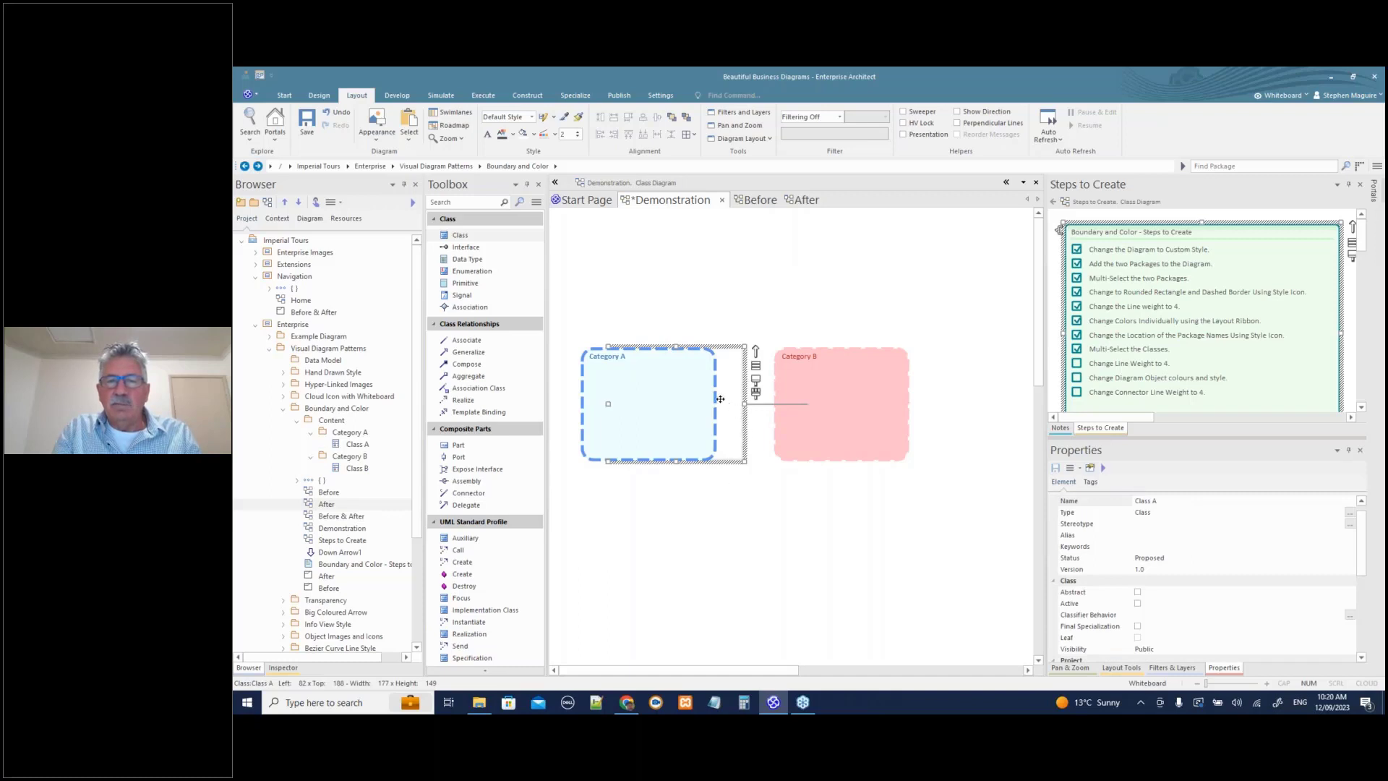
{"action": "left_click_drag", "start_coordinate": [745, 464], "coordinate": [700, 417]}
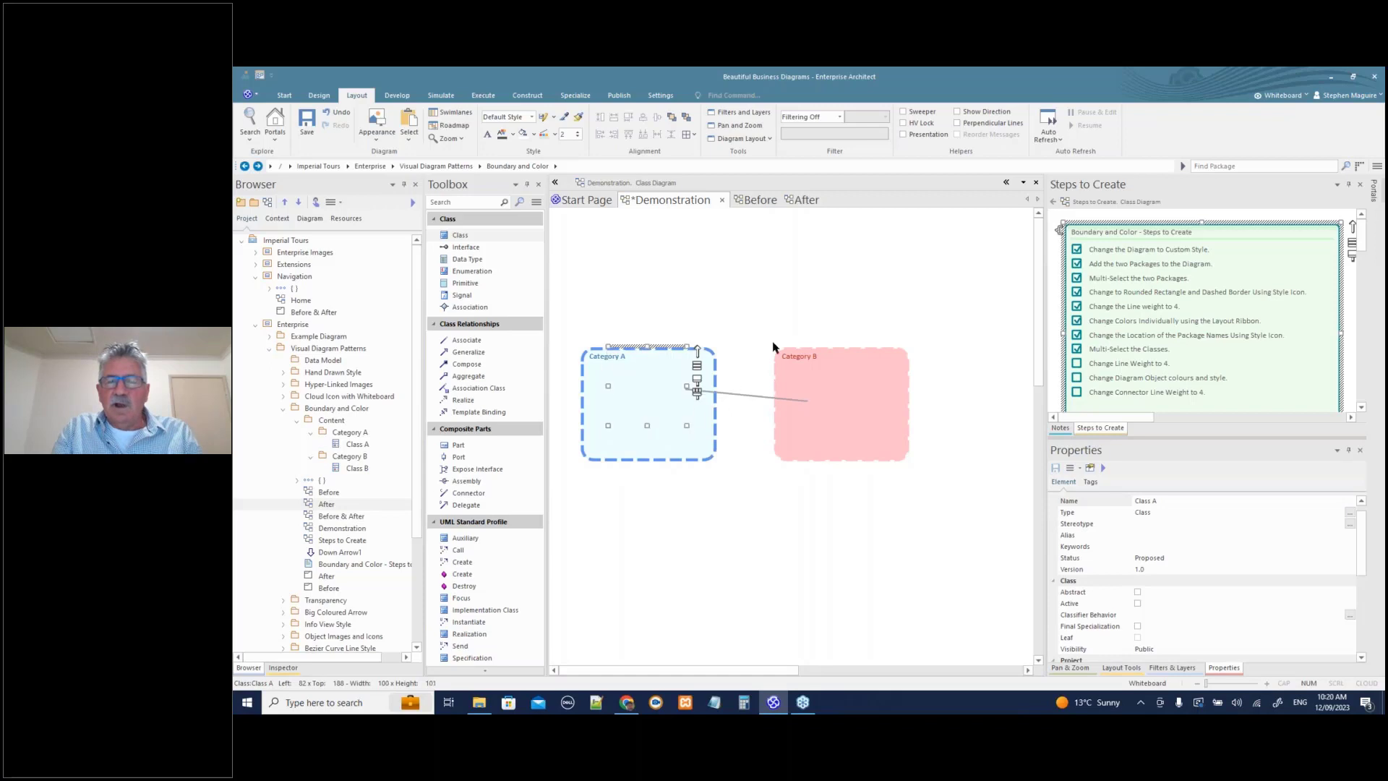
{"action": "left_click", "coordinate": [774, 322]}
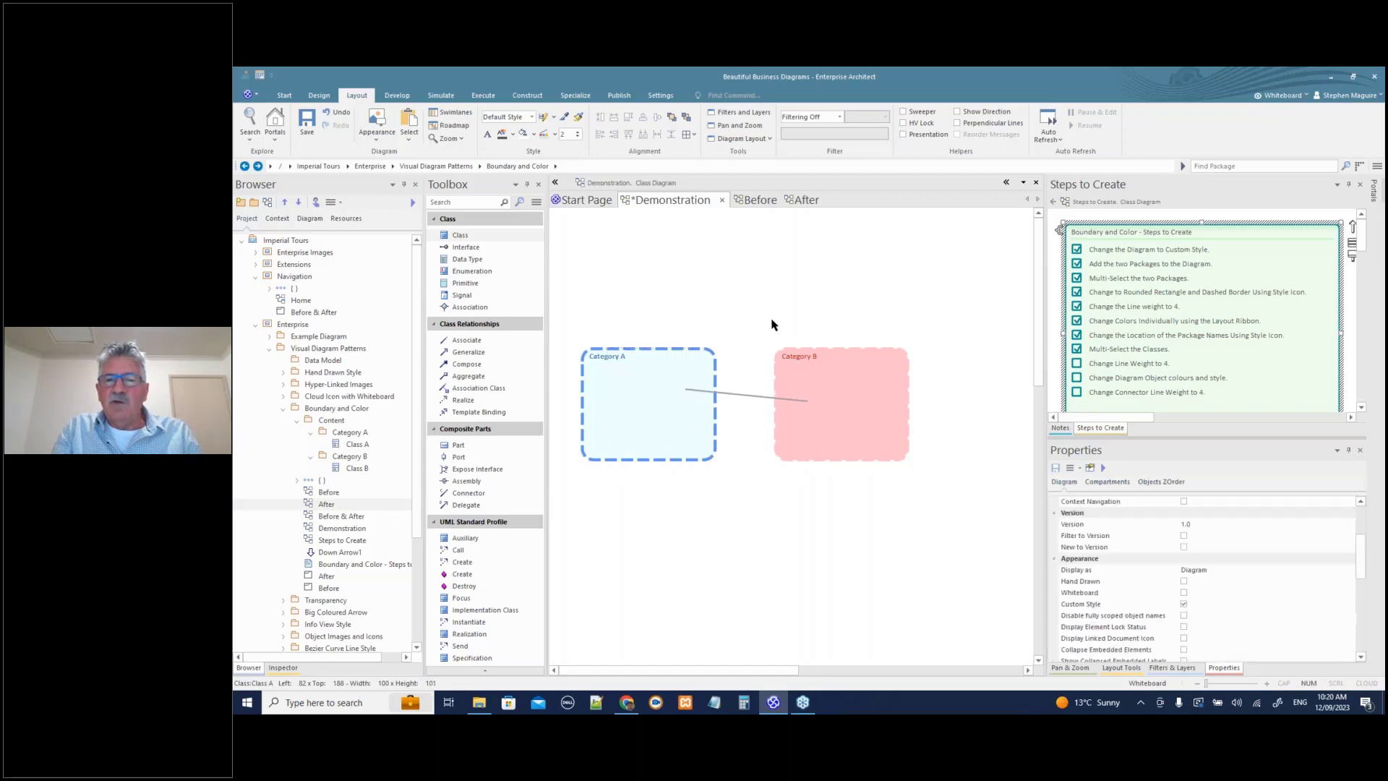
- Send the Category B and Category A packages to the back of the z-order, behind Class B and Class A
{"action": "left_click", "coordinate": [1165, 483]}
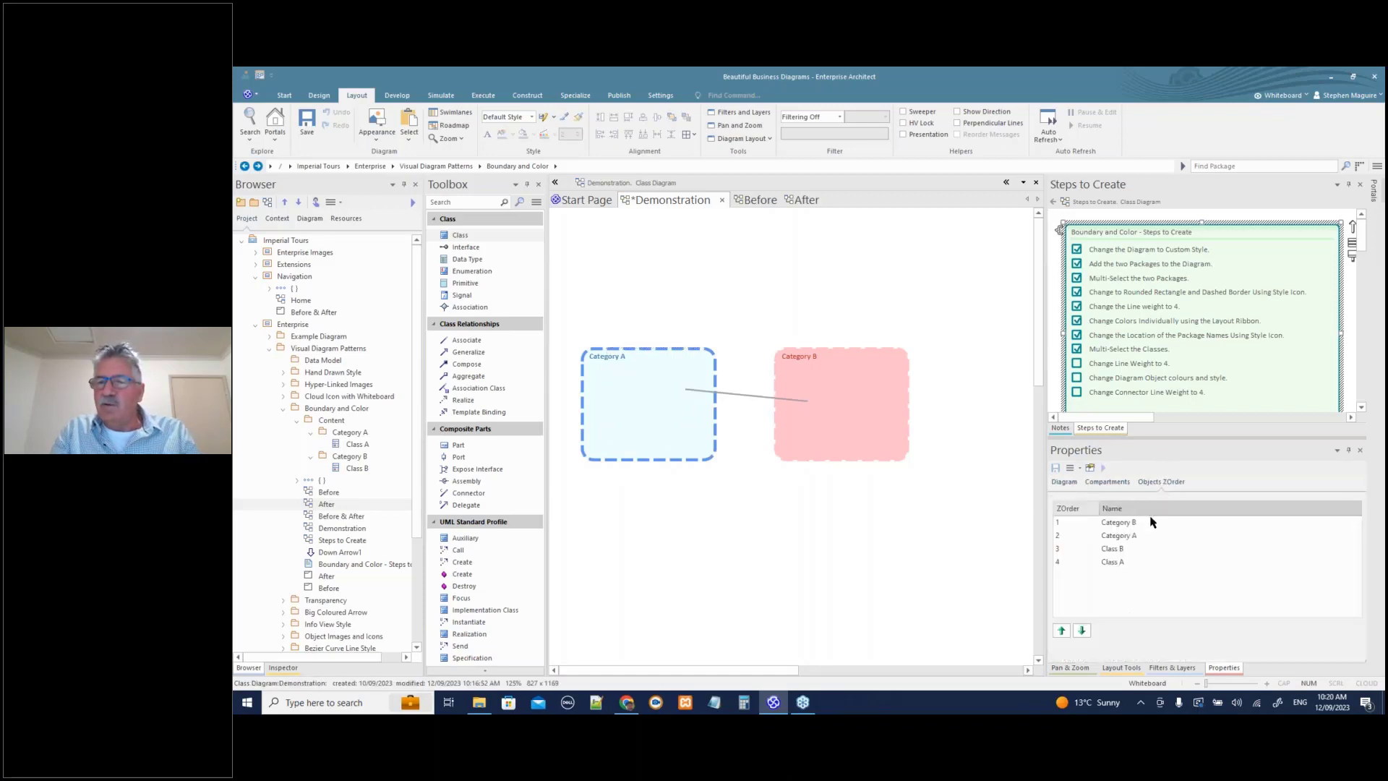
{"action": "left_click", "coordinate": [1132, 522]}
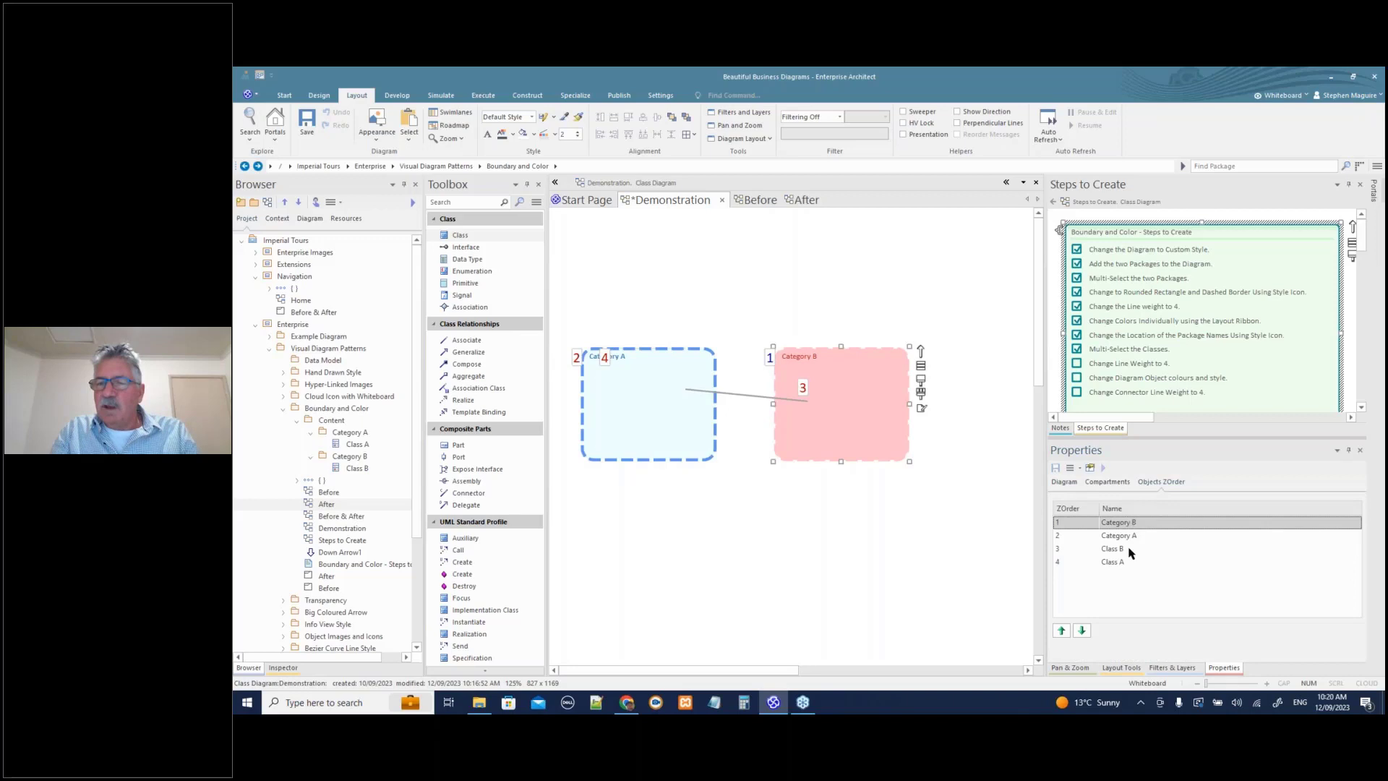
{"action": "left_click", "coordinate": [1081, 630]}
{"action": "left_click", "coordinate": [1081, 630]}
{"action": "left_click", "coordinate": [1081, 630]}
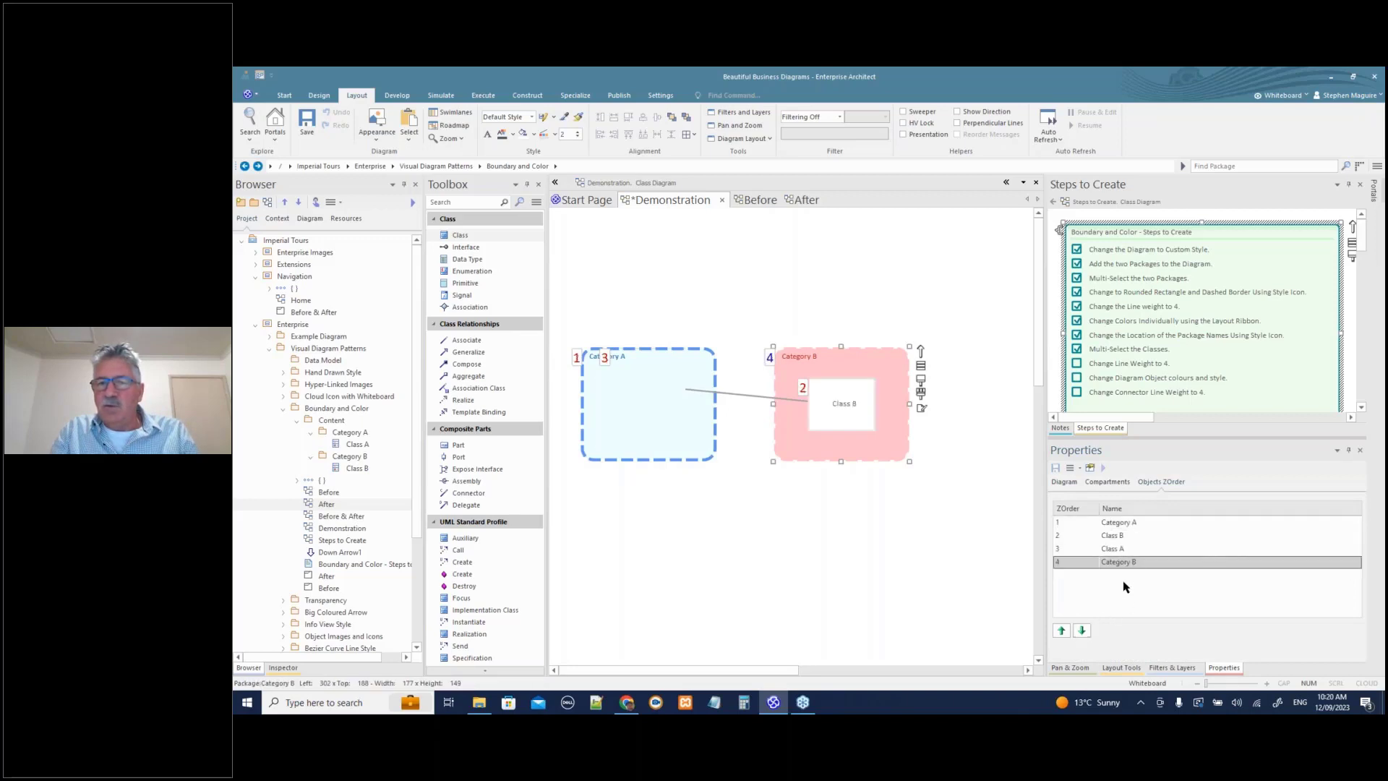
{"action": "left_click", "coordinate": [1130, 523]}
{"action": "left_click", "coordinate": [1081, 630]}
{"action": "left_click", "coordinate": [1082, 630]}
{"action": "left_click", "coordinate": [1081, 631]}
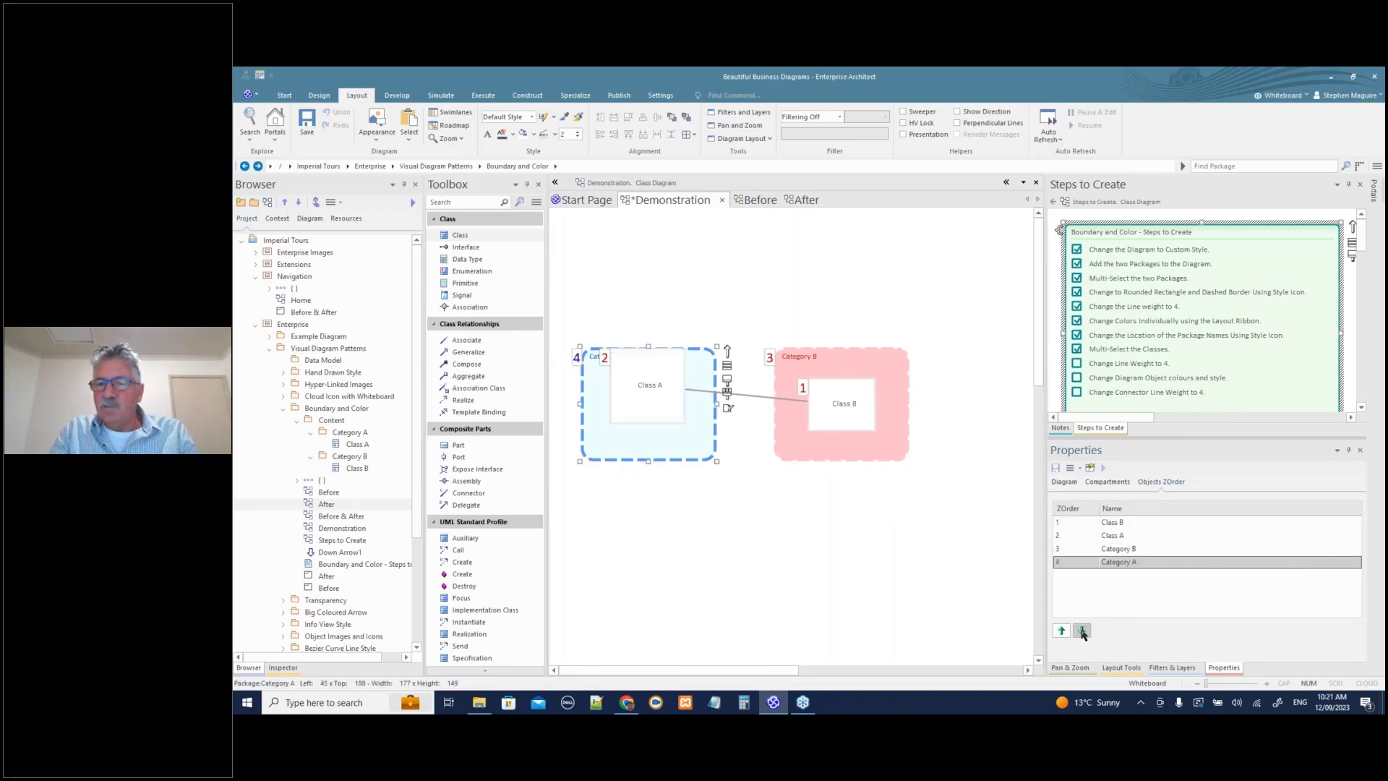
- Resize Class A to about 91 by 62 inside the Category A package and shift Class B slightly down
{"action": "mouse_move", "coordinate": [653, 394]}
{"action": "left_mouse_down"}
{"action": "mouse_move", "coordinate": [680, 419]}
{"action": "mouse_move", "coordinate": [680, 405]}
{"action": "mouse_move", "coordinate": [649, 397]}
{"action": "left_mouse_up"}
{"action": "left_click", "coordinate": [842, 406]}
{"action": "left_click", "coordinate": [652, 402]}
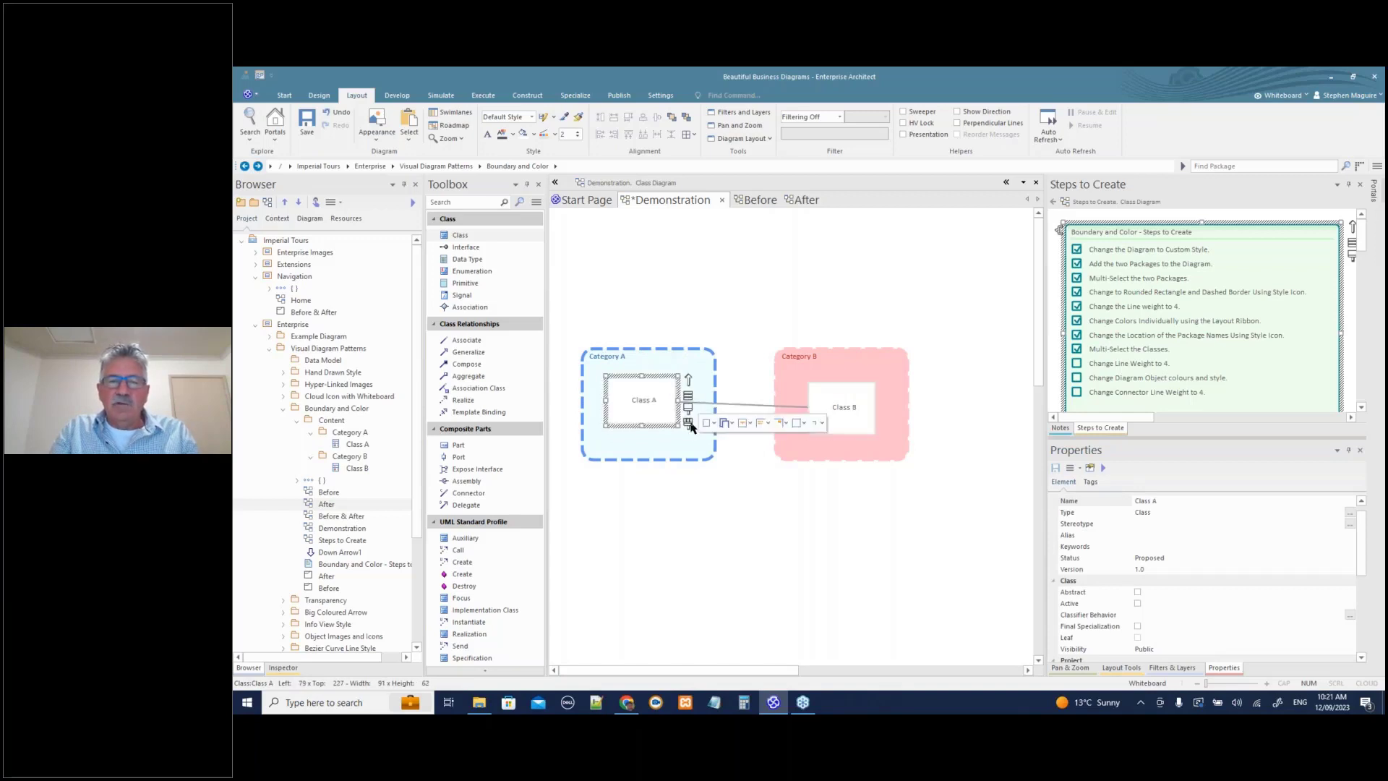
- Change Class A's shape to Round Rectangle and give it a blue border
{"action": "left_click", "coordinate": [715, 427]}
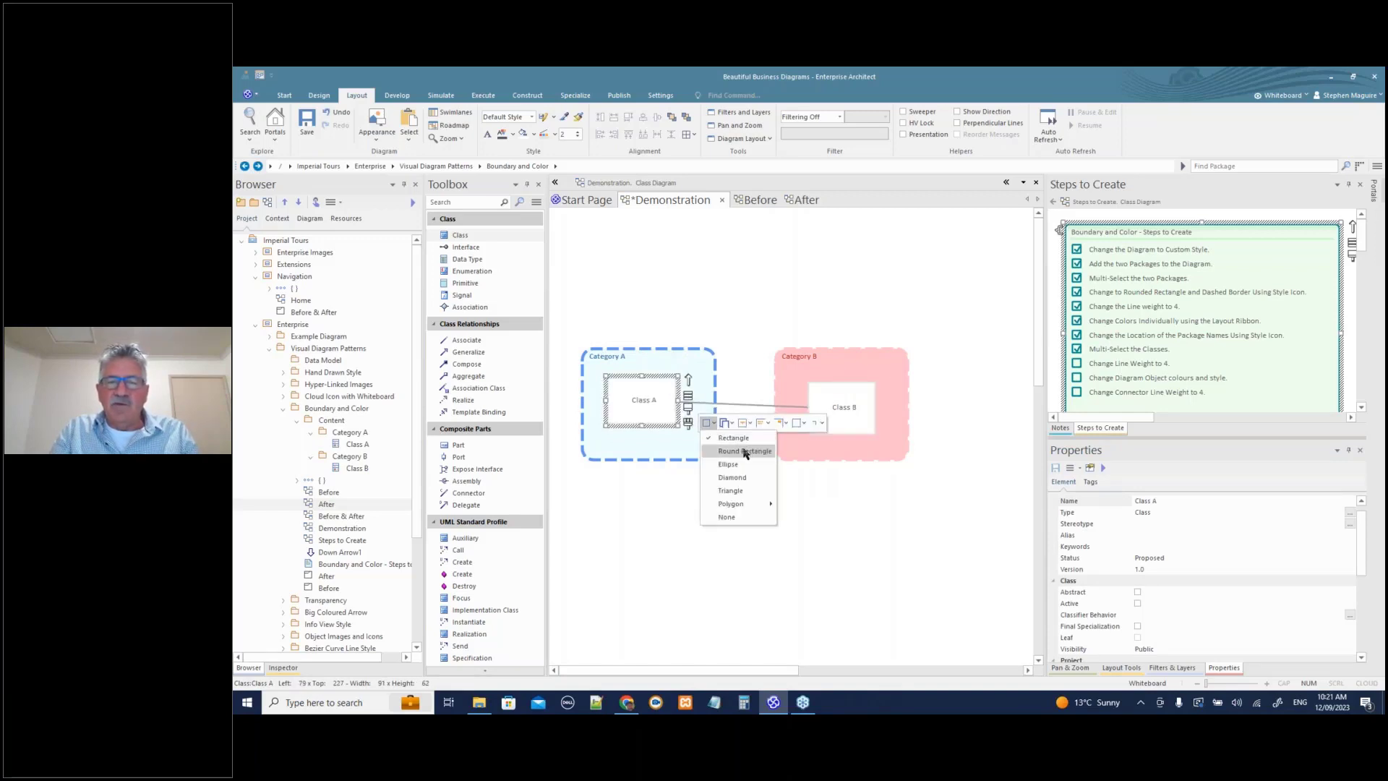
{"action": "left_click", "coordinate": [744, 451]}
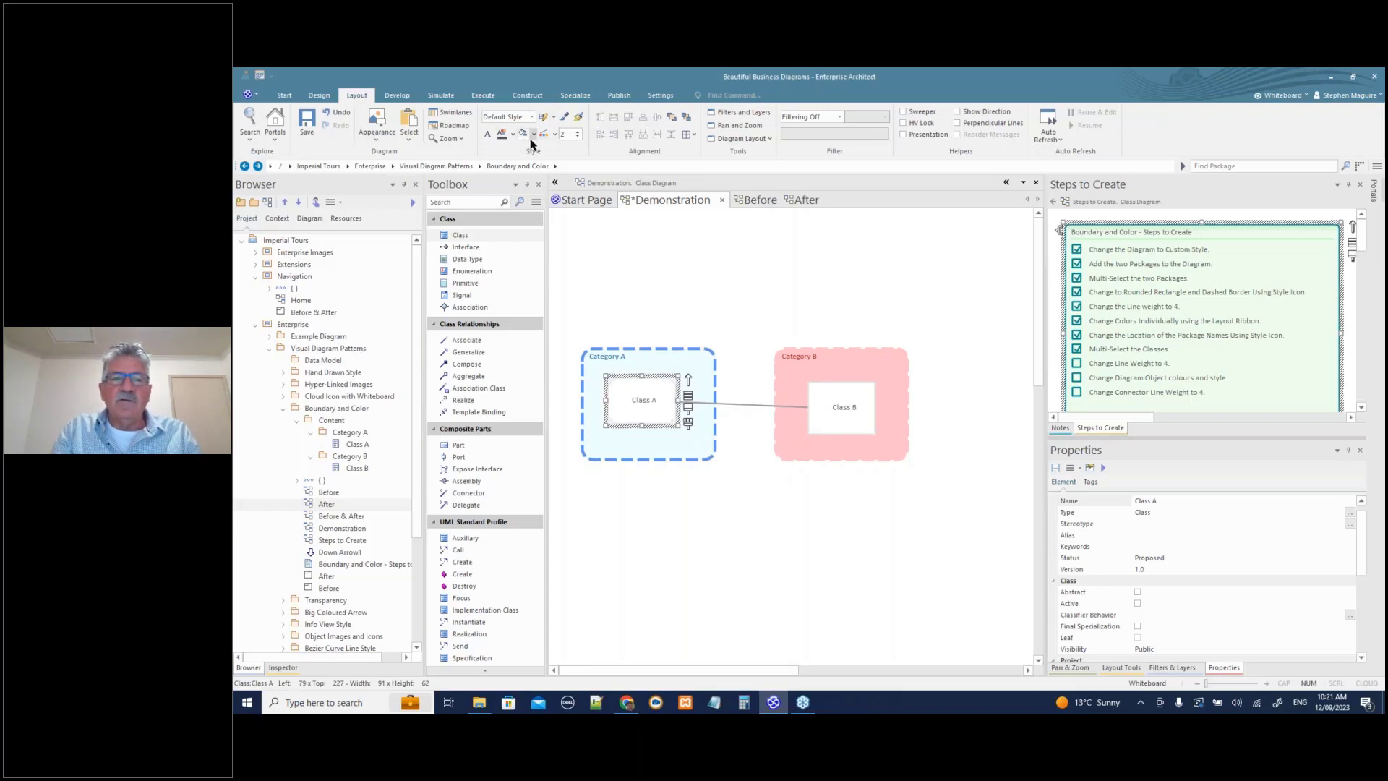
{"action": "left_click", "coordinate": [554, 136]}
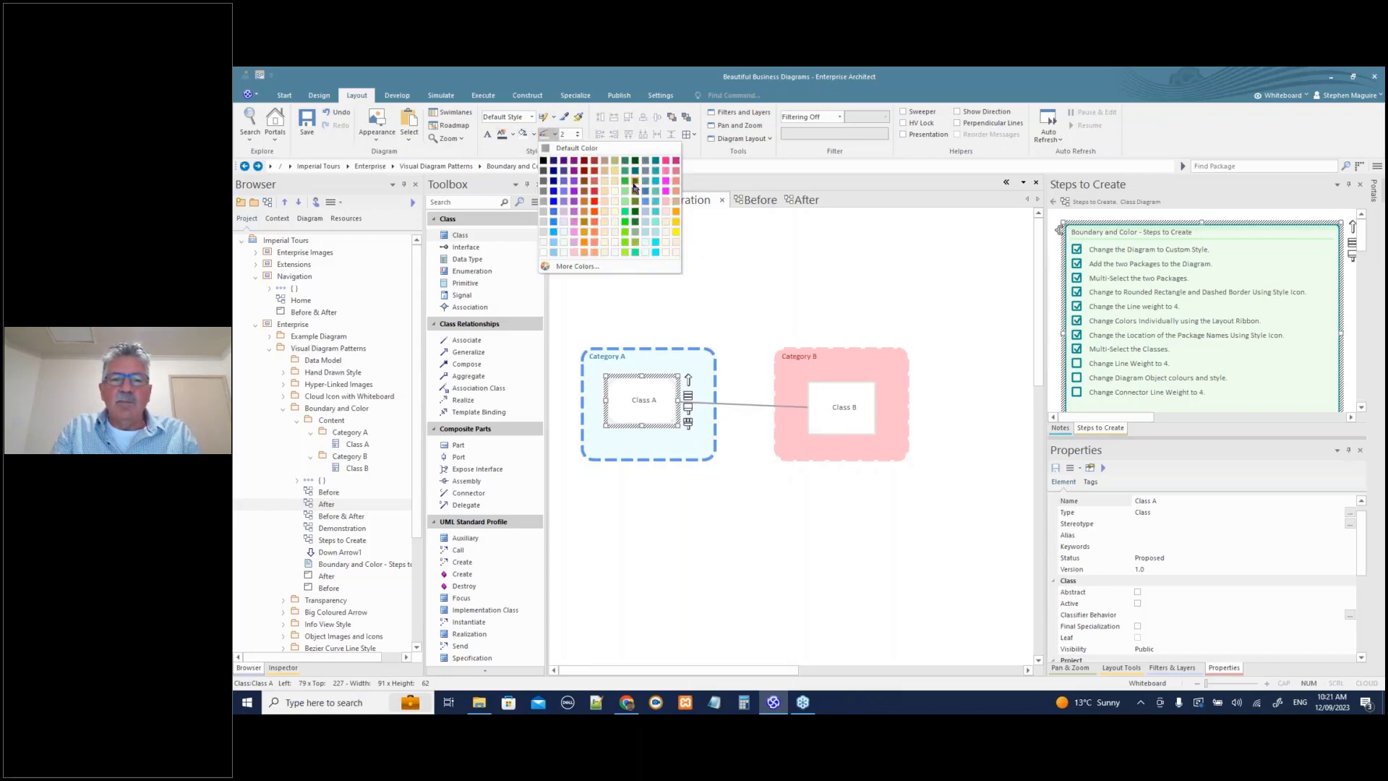
{"action": "left_click", "coordinate": [648, 196]}
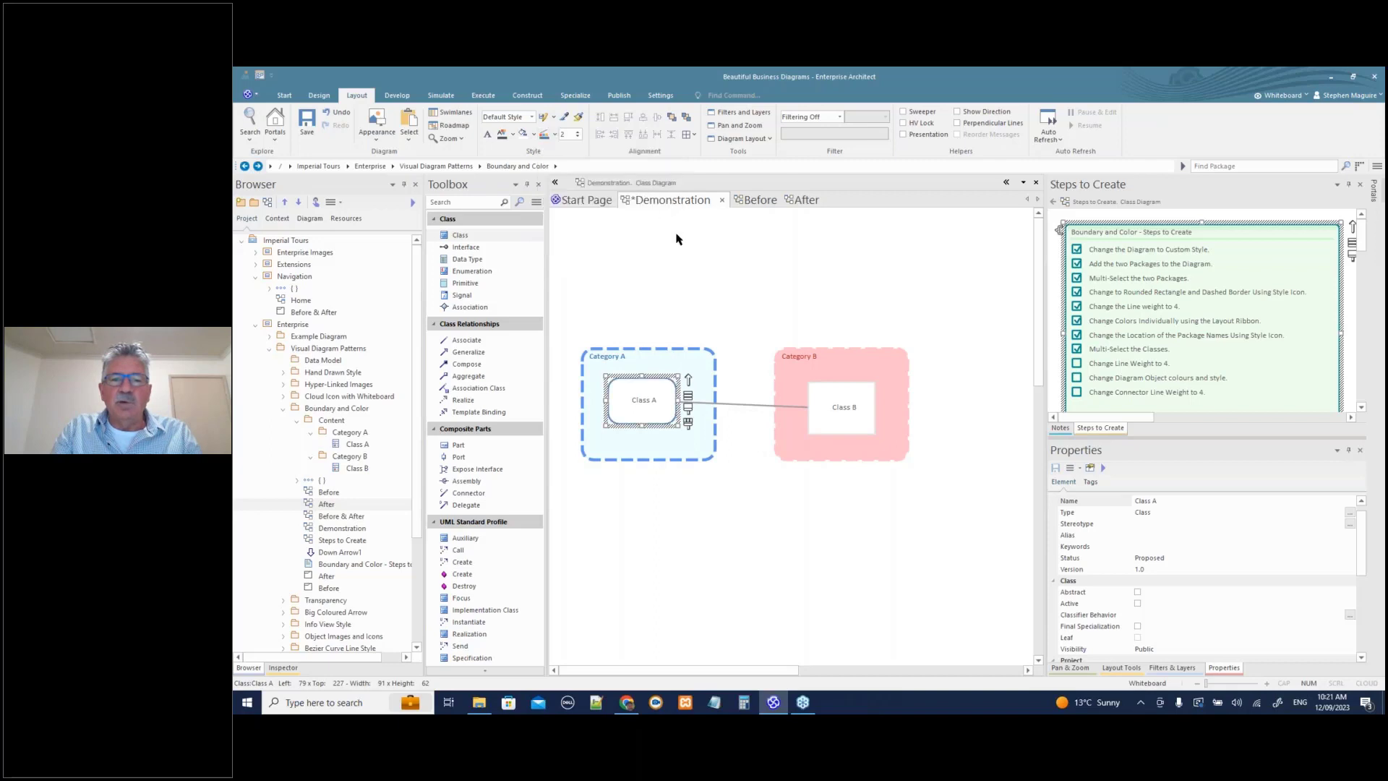
- Change Class B's shape to Ellipse
{"action": "left_click", "coordinate": [844, 400]}
{"action": "double_click", "coordinate": [844, 400]}
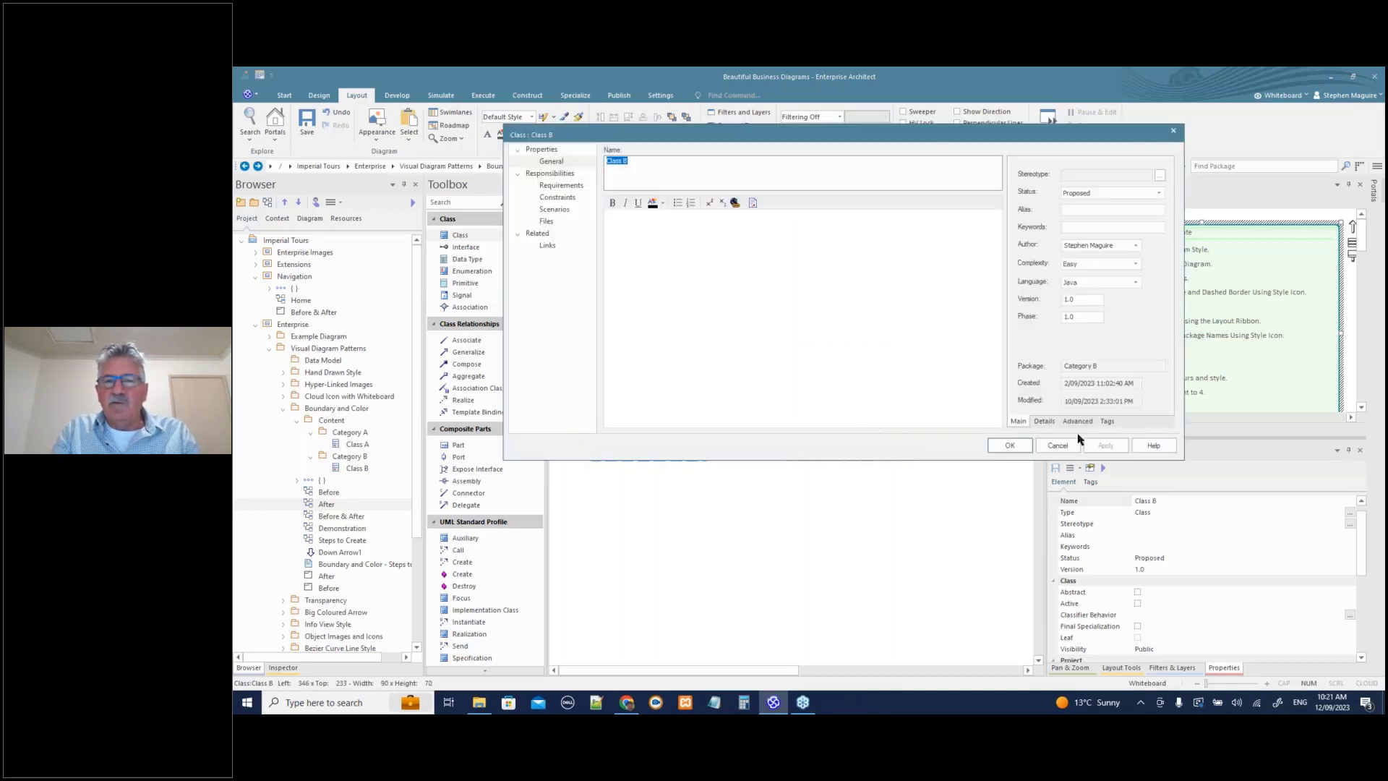
{"action": "left_click", "coordinate": [1059, 446]}
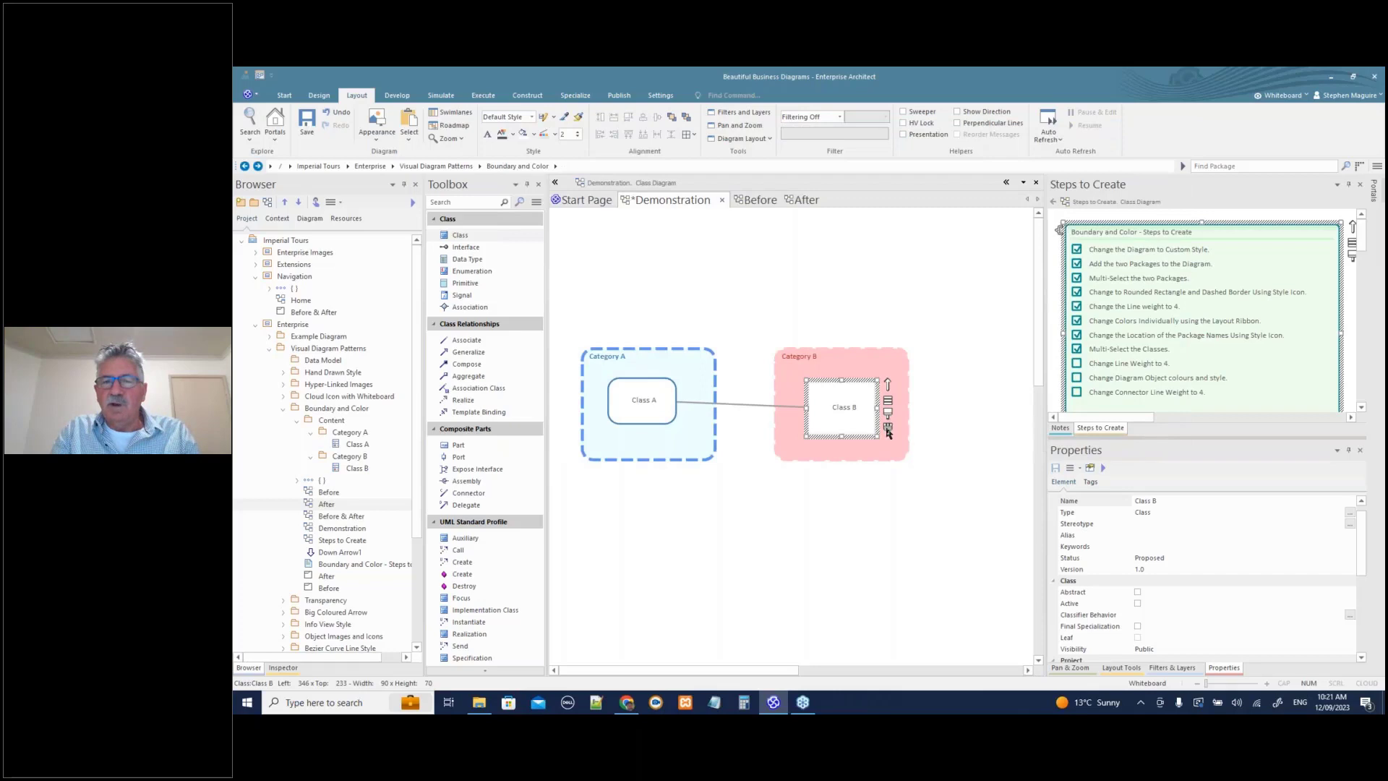
{"action": "left_click", "coordinate": [889, 431]}
{"action": "left_click", "coordinate": [912, 427]}
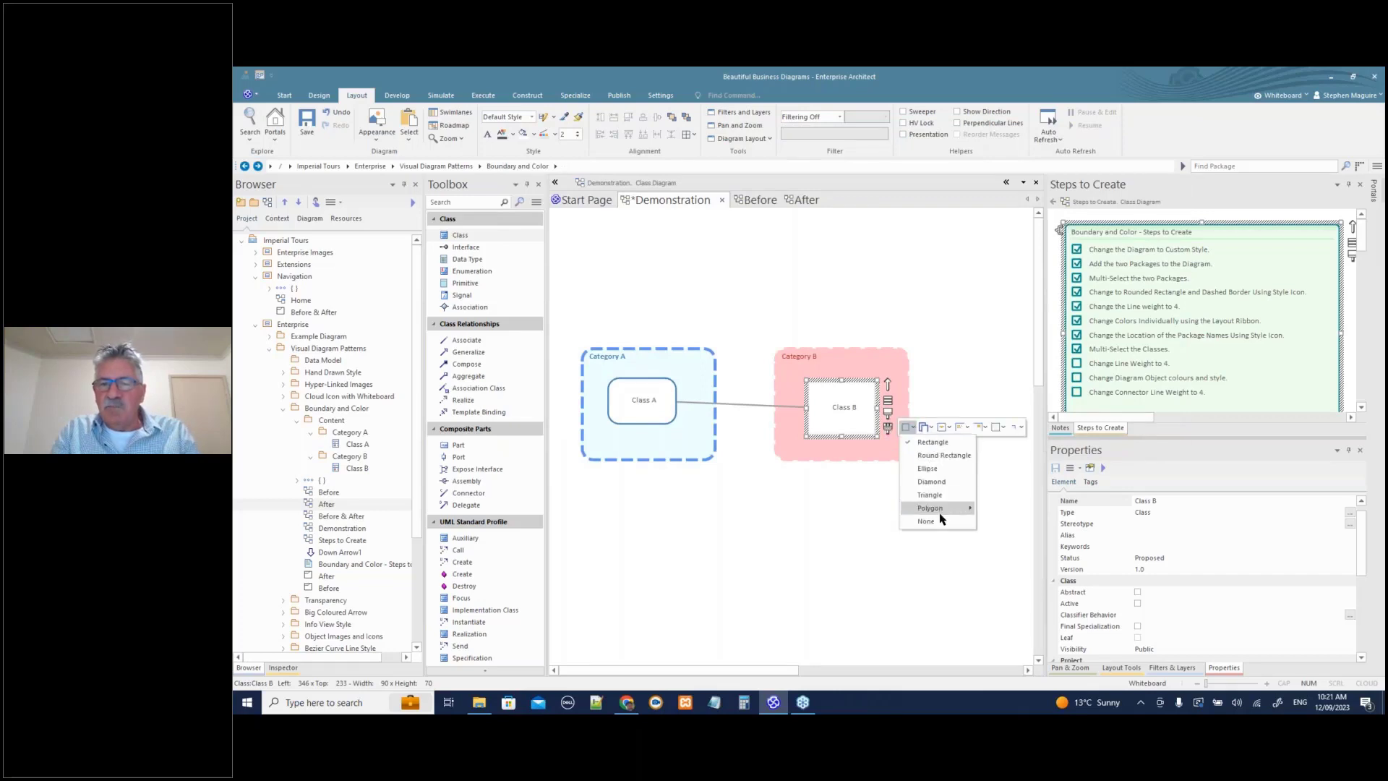
{"action": "left_click", "coordinate": [928, 469]}
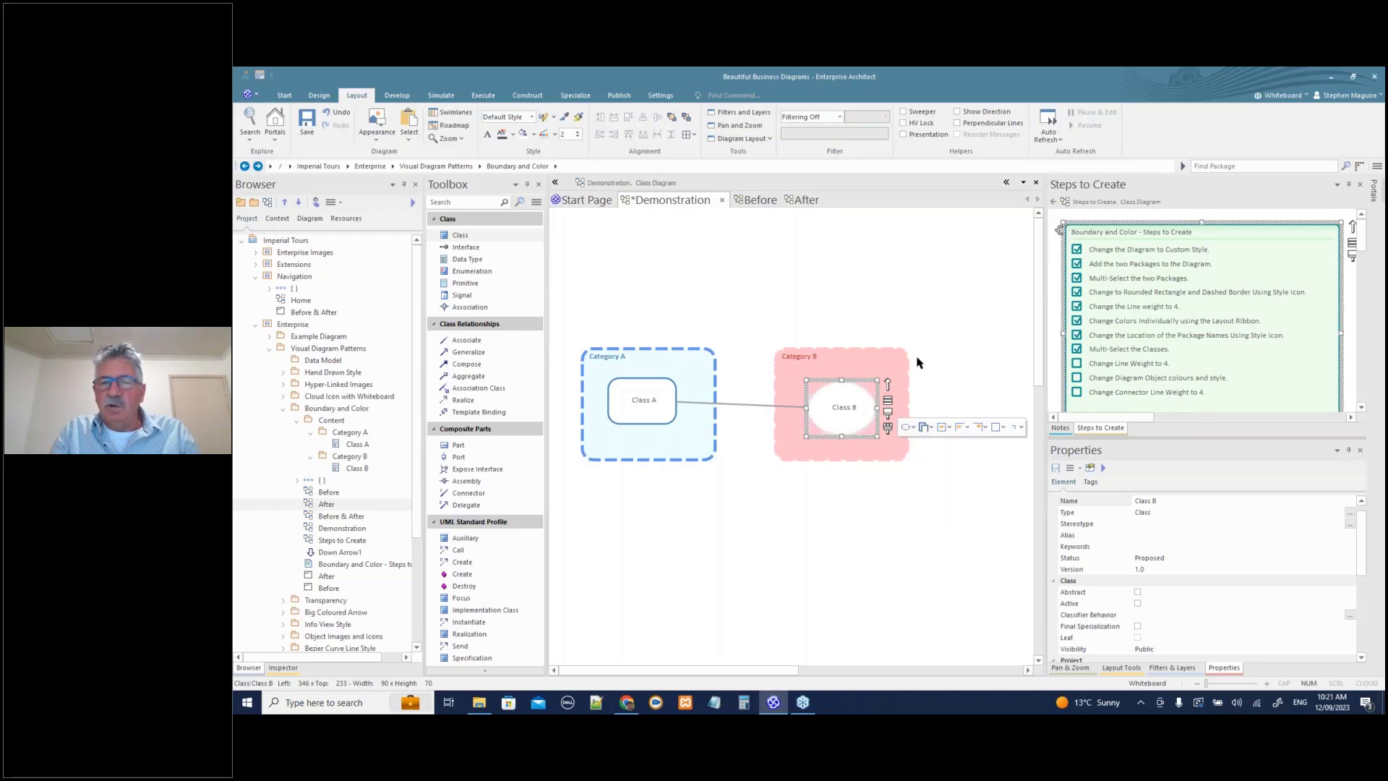
- Move Class B level with Class A so the connector runs straight, and save the diagram
{"action": "left_click", "coordinate": [976, 330]}
{"action": "left_click", "coordinate": [853, 403]}
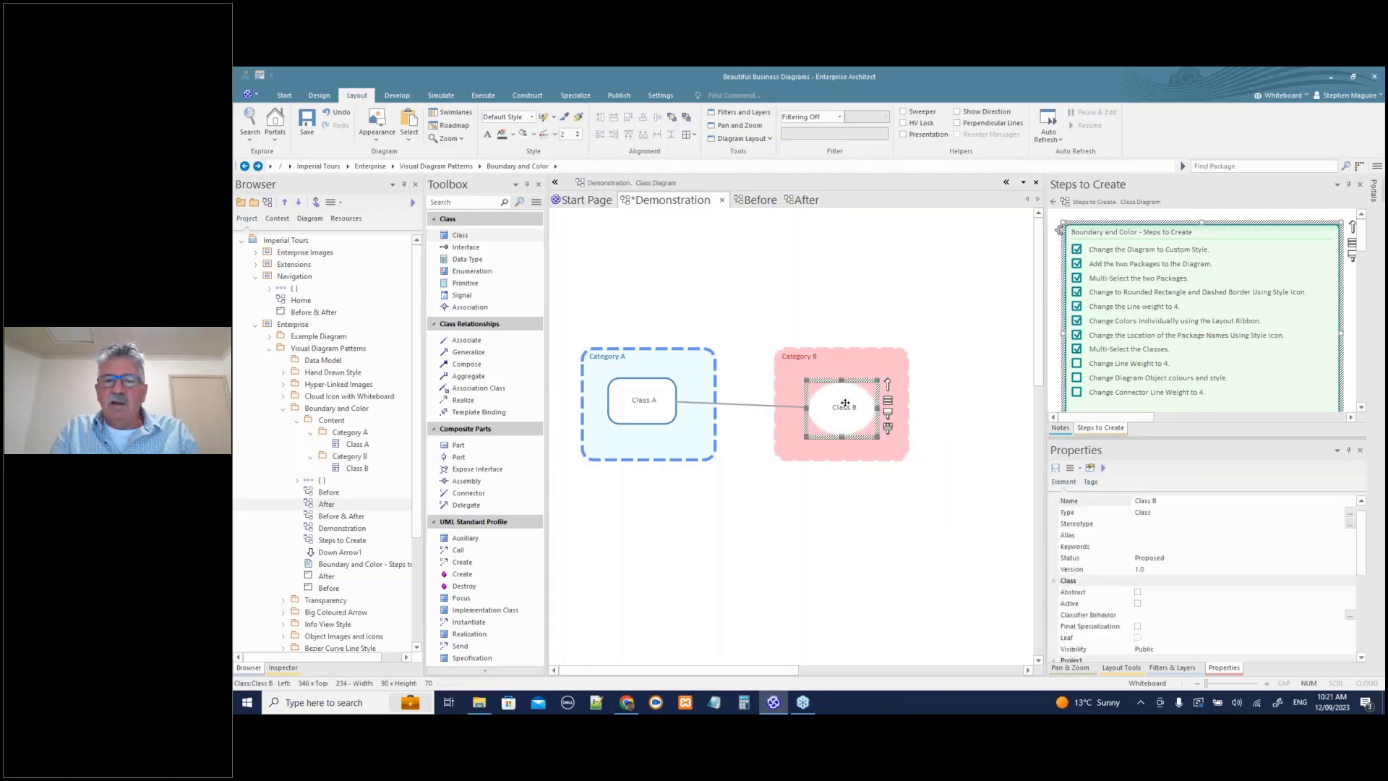
{"action": "left_click", "coordinate": [798, 538]}
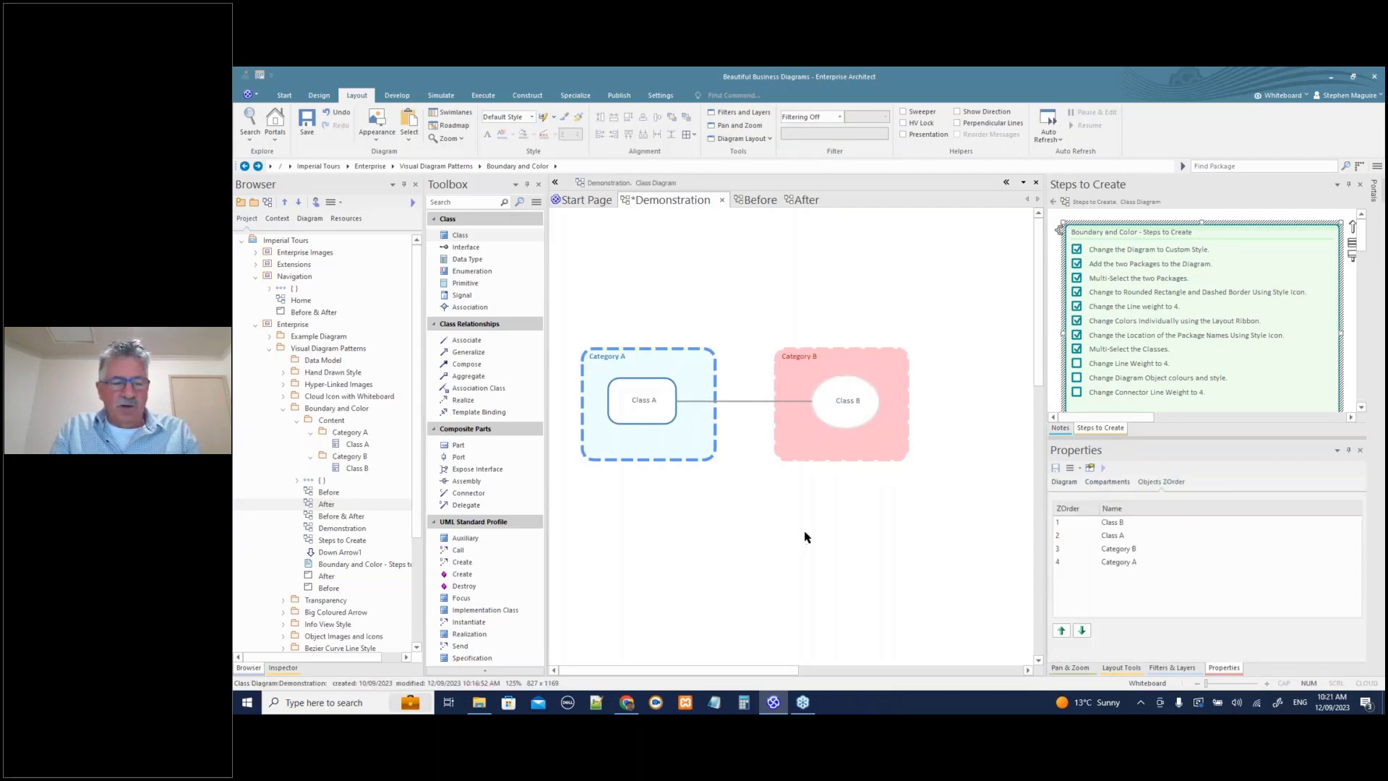
{"action": "key", "text": "ctrl+s"}
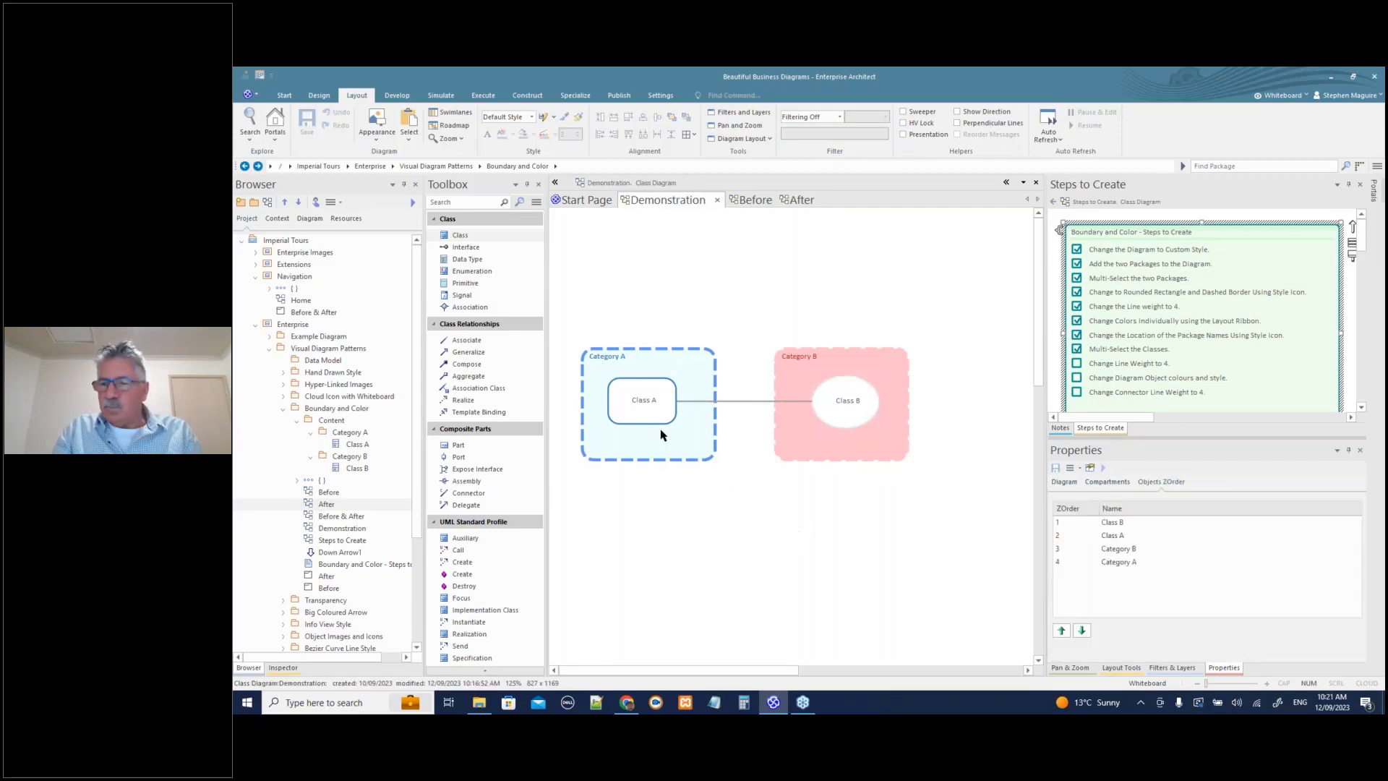
- Open the Example Diagram After diagram, review its use of boundary and colour around Methods, and close it
{"action": "left_click", "coordinate": [787, 365]}
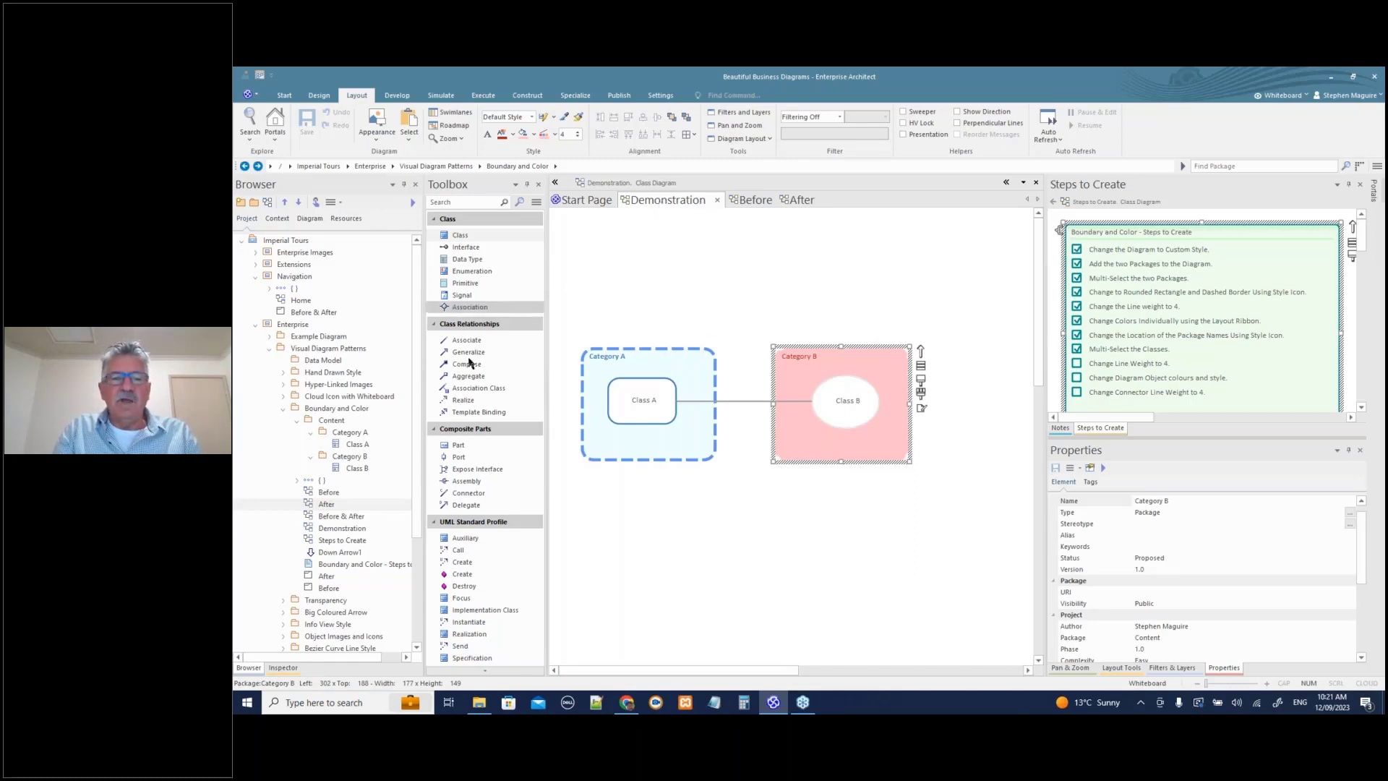
{"action": "left_click", "coordinate": [267, 337]}
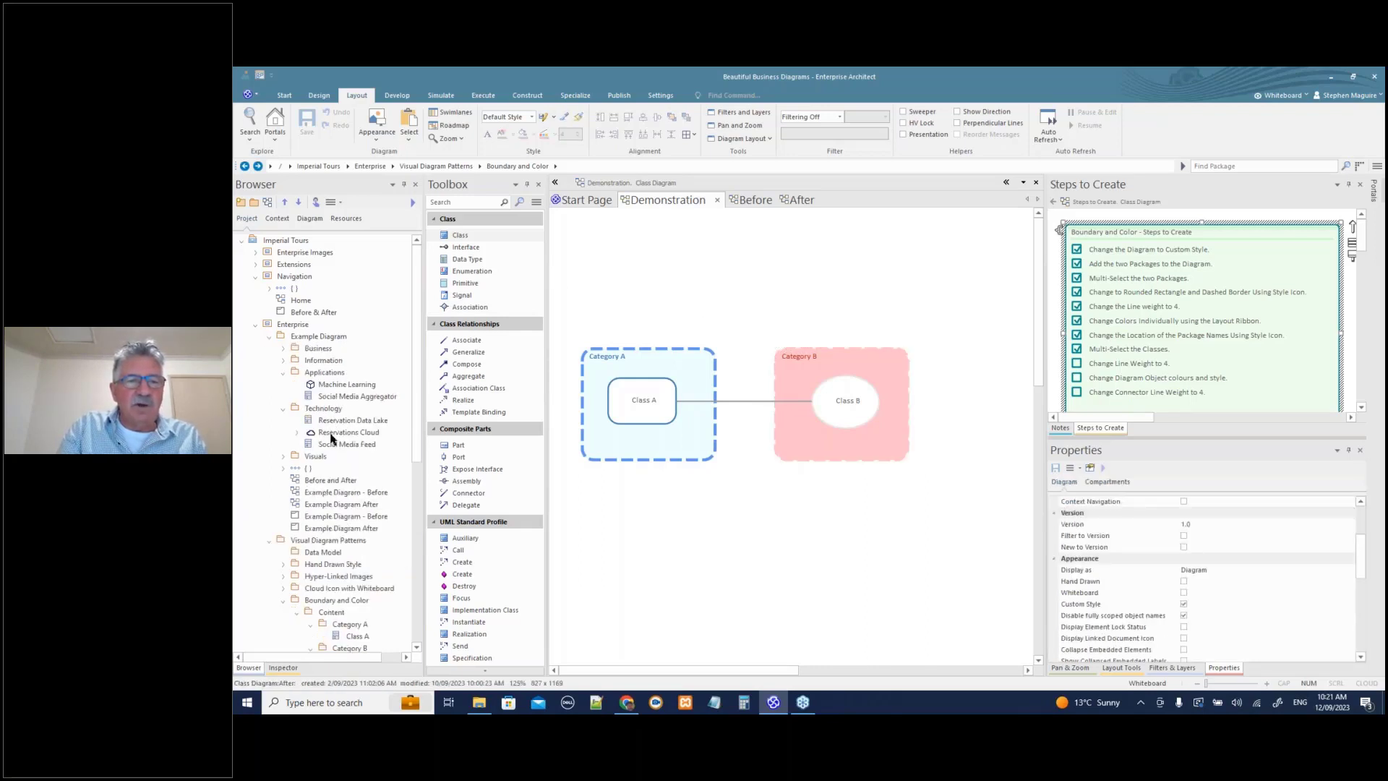
{"action": "double_click", "coordinate": [327, 505]}
{"action": "left_click_drag", "start_coordinate": [681, 260], "coordinate": [706, 290]}
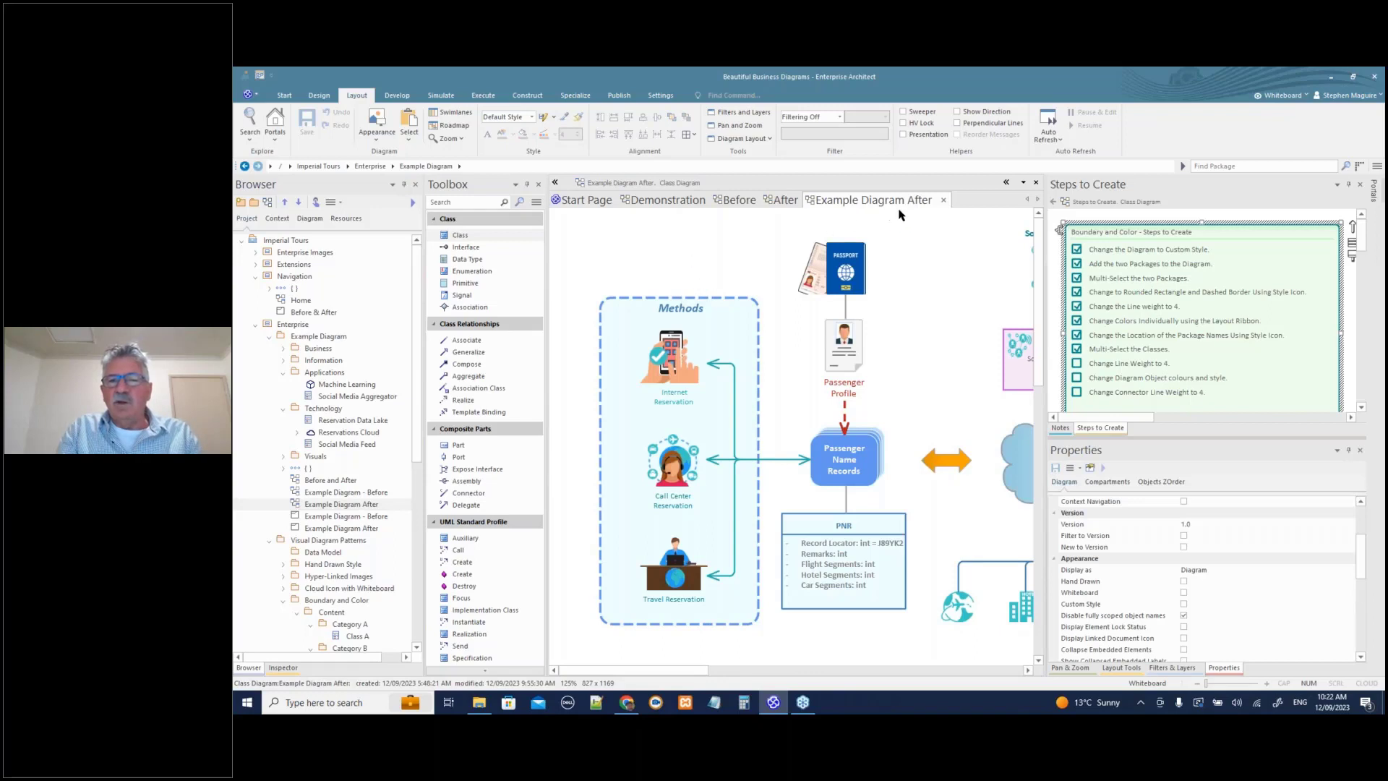
{"action": "left_click", "coordinate": [944, 202]}
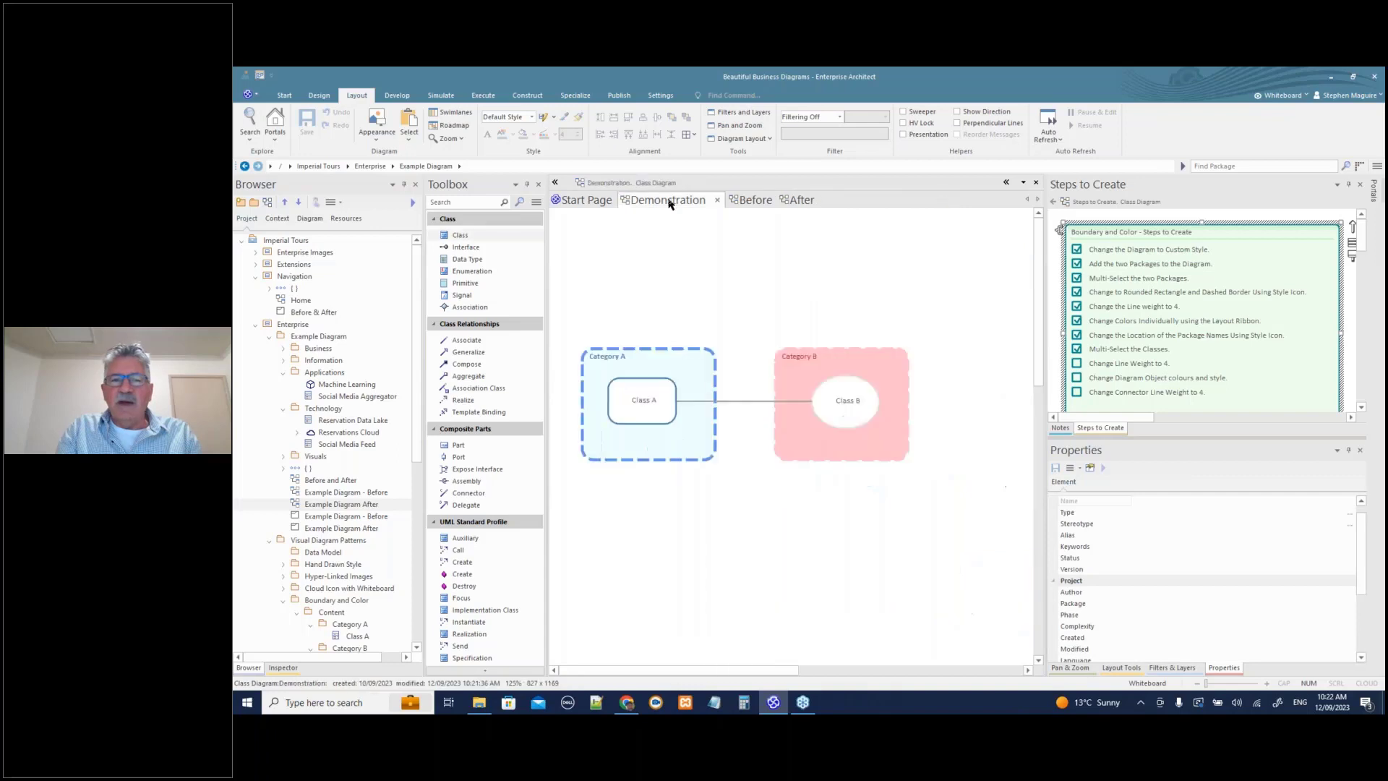
- Close all the open Boundary and Color diagrams, saving the latest changes
{"action": "right_click", "coordinate": [667, 201]}
{"action": "left_click", "coordinate": [700, 303]}
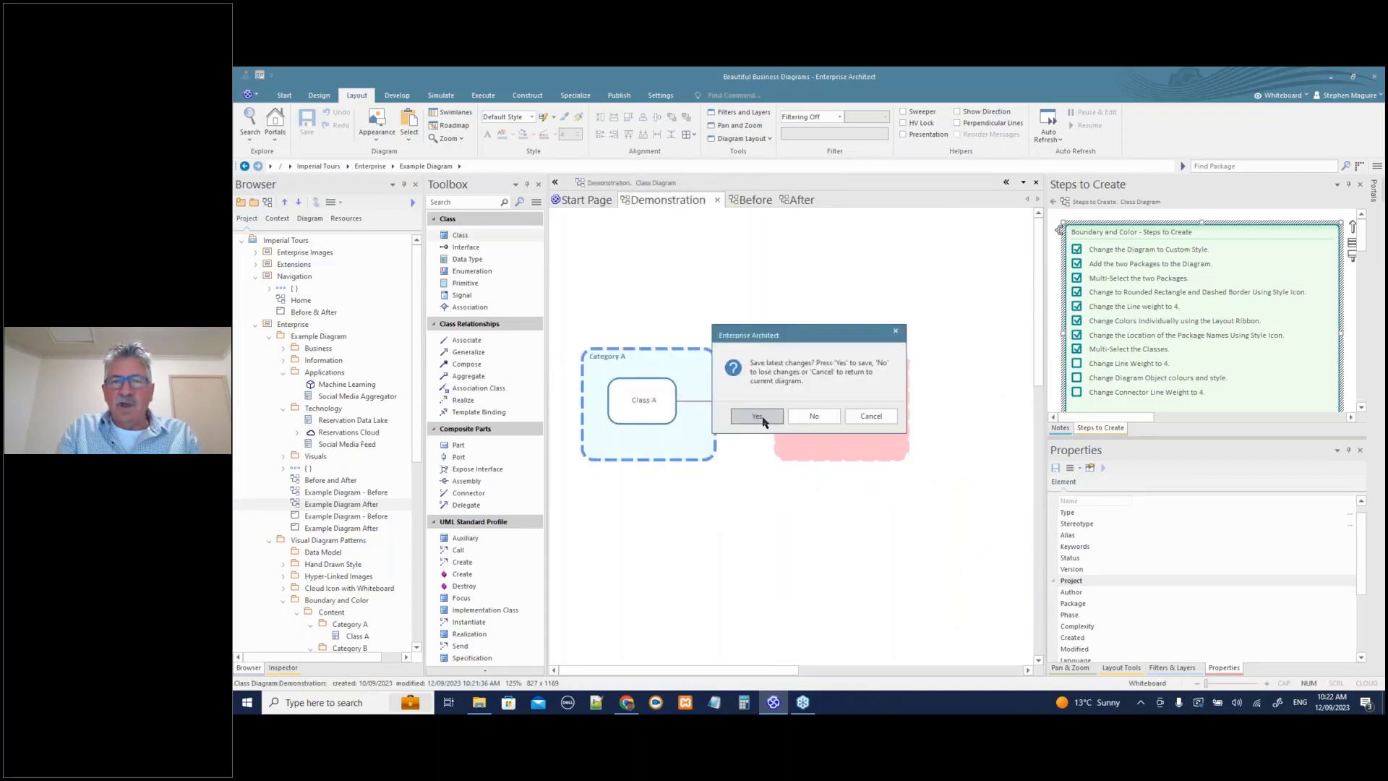
{"action": "left_click", "coordinate": [757, 417]}
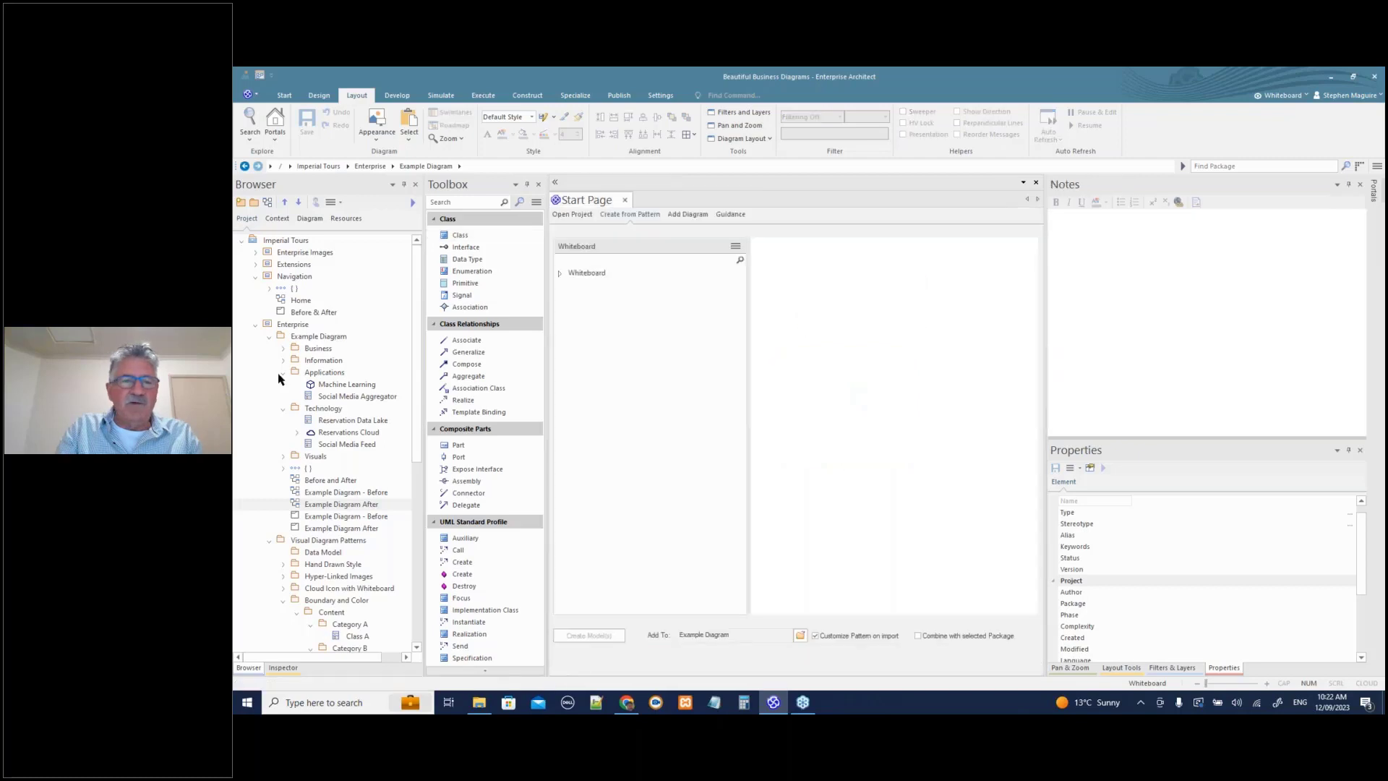
- Collapse the Example Diagram and Boundary and Color packages, and open Transparency's Before & After diagram in a widened diagram area
{"action": "left_click", "coordinate": [270, 338]}
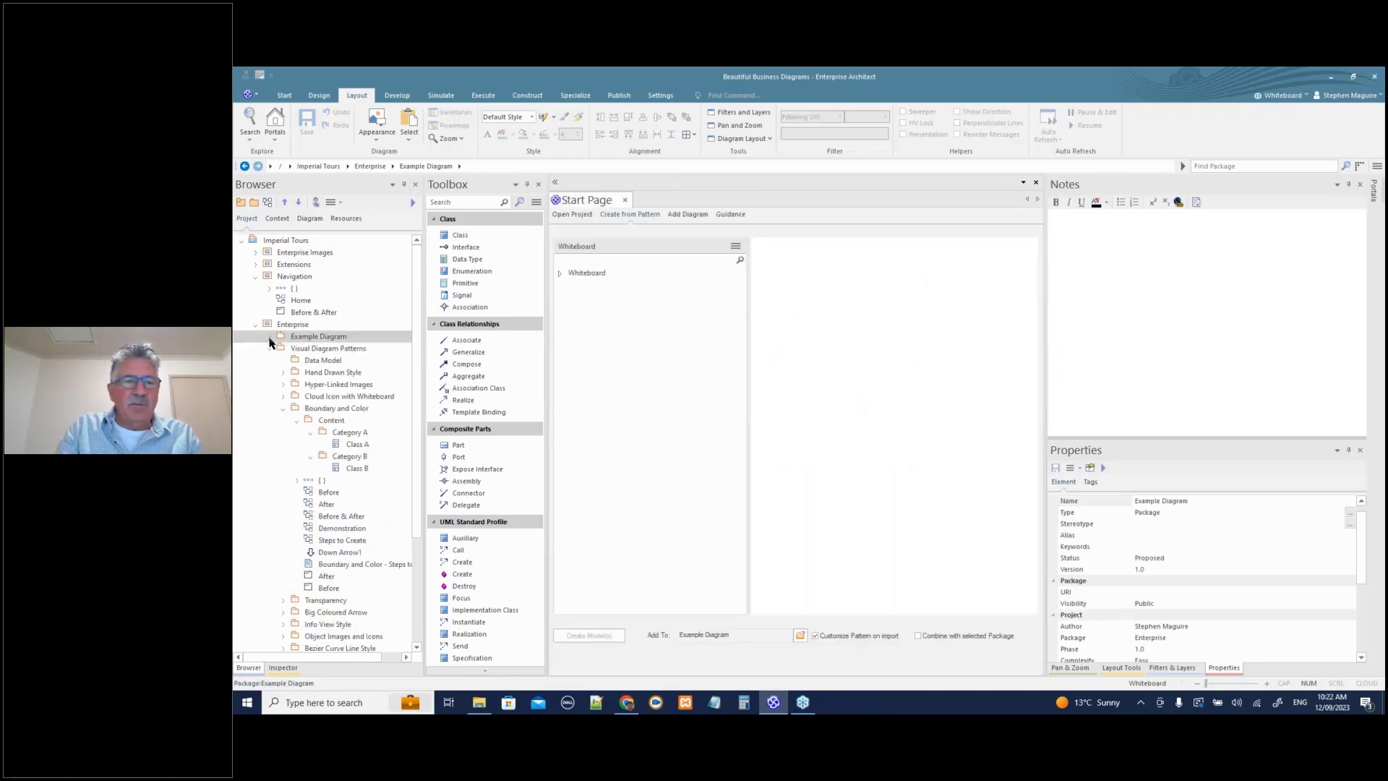
{"action": "left_click", "coordinate": [282, 409]}
{"action": "left_click", "coordinate": [283, 421]}
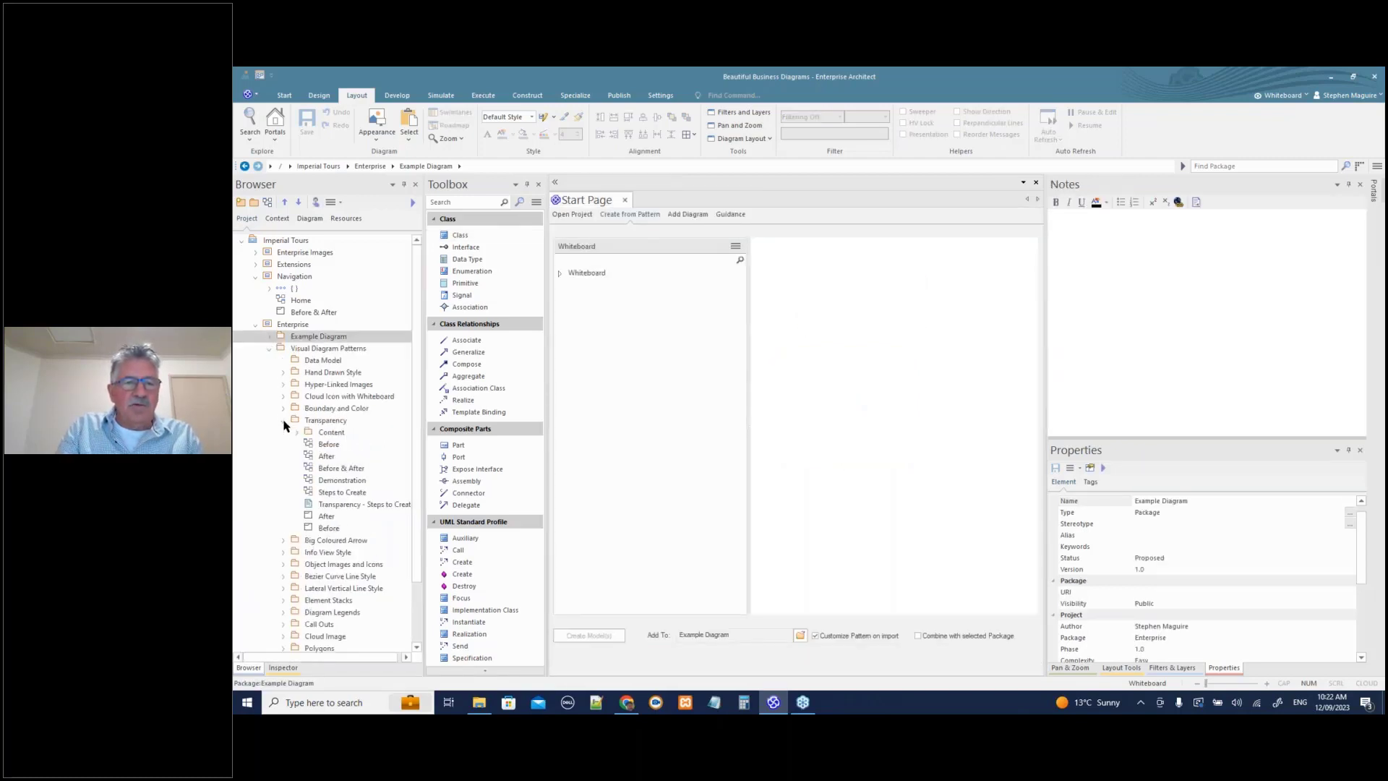
{"action": "double_click", "coordinate": [341, 470]}
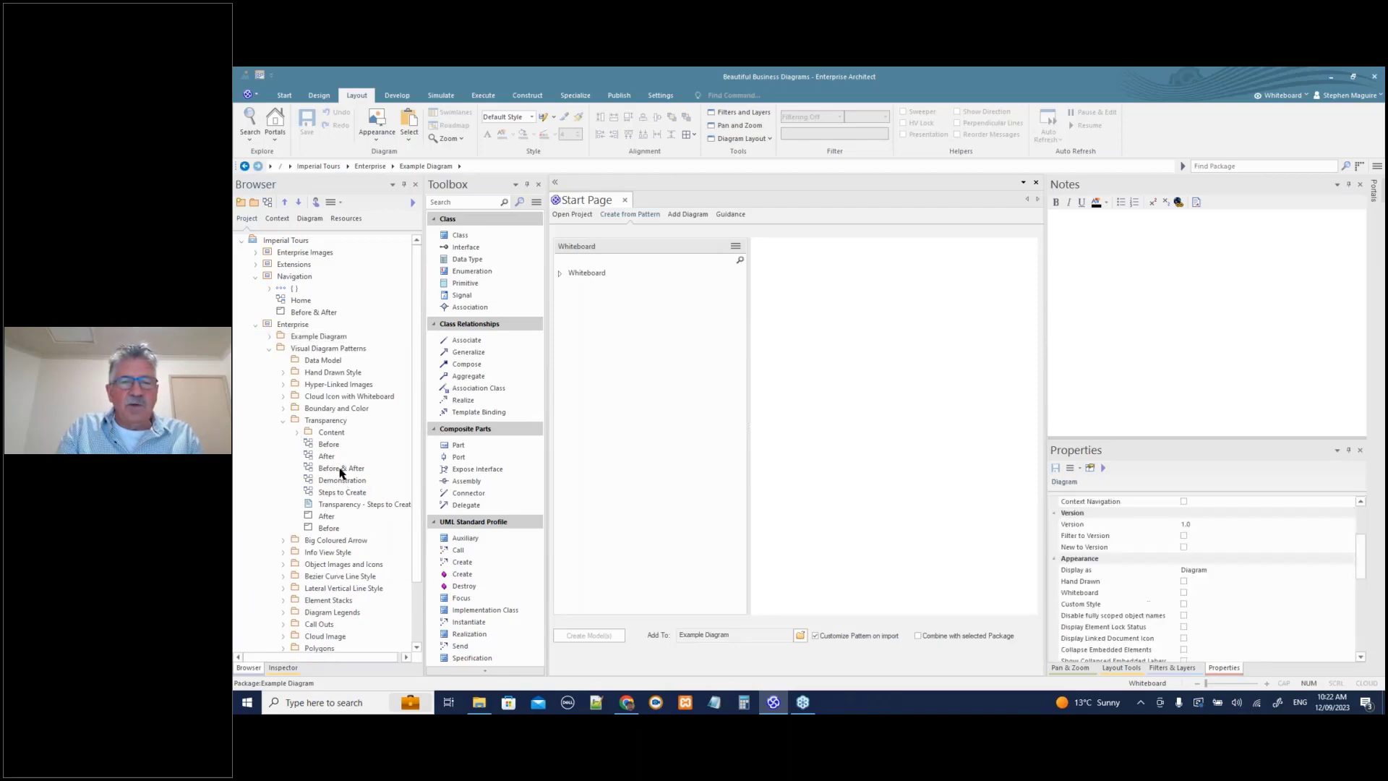
{"action": "left_click_drag", "start_coordinate": [1046, 398], "coordinate": [1210, 376]}
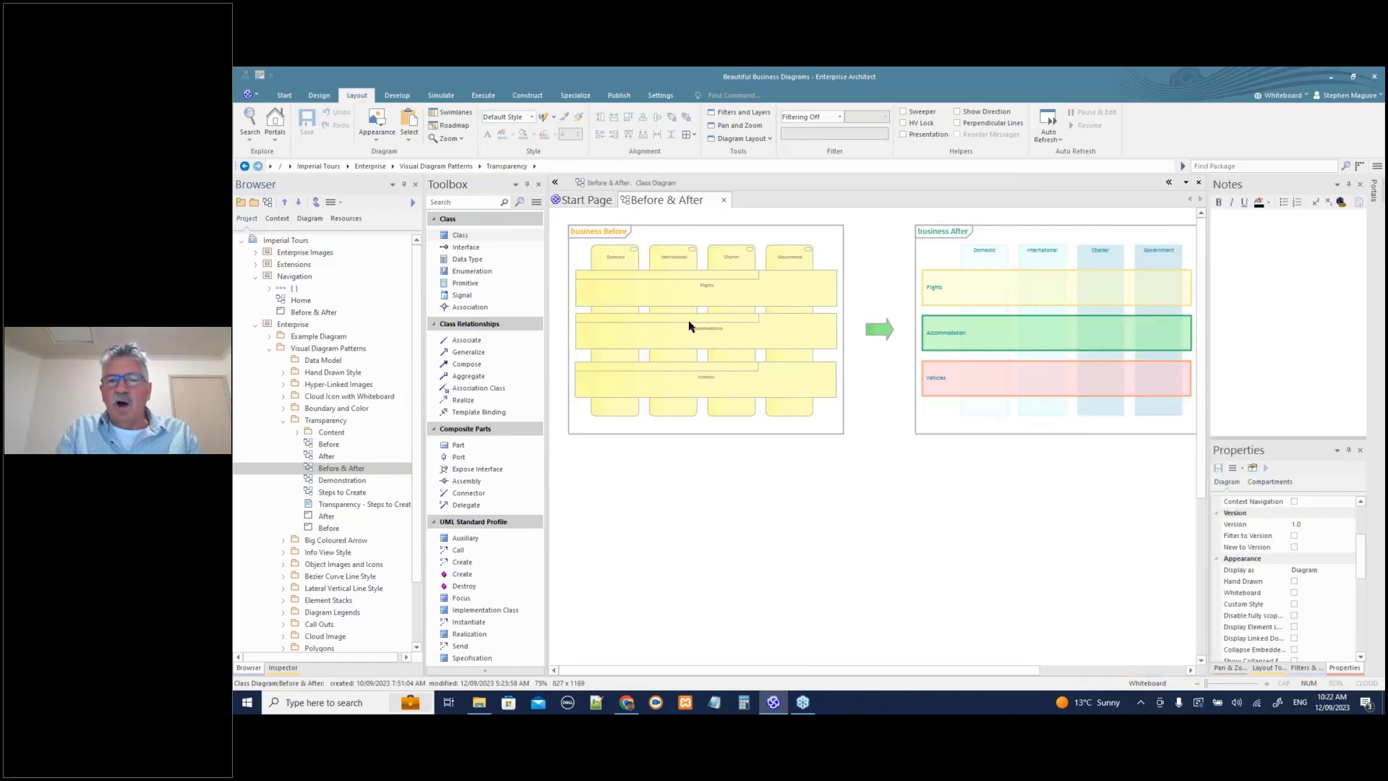
- Review the business Before frame in the Before & After diagram and save the diagram
{"action": "left_click", "coordinate": [719, 395]}
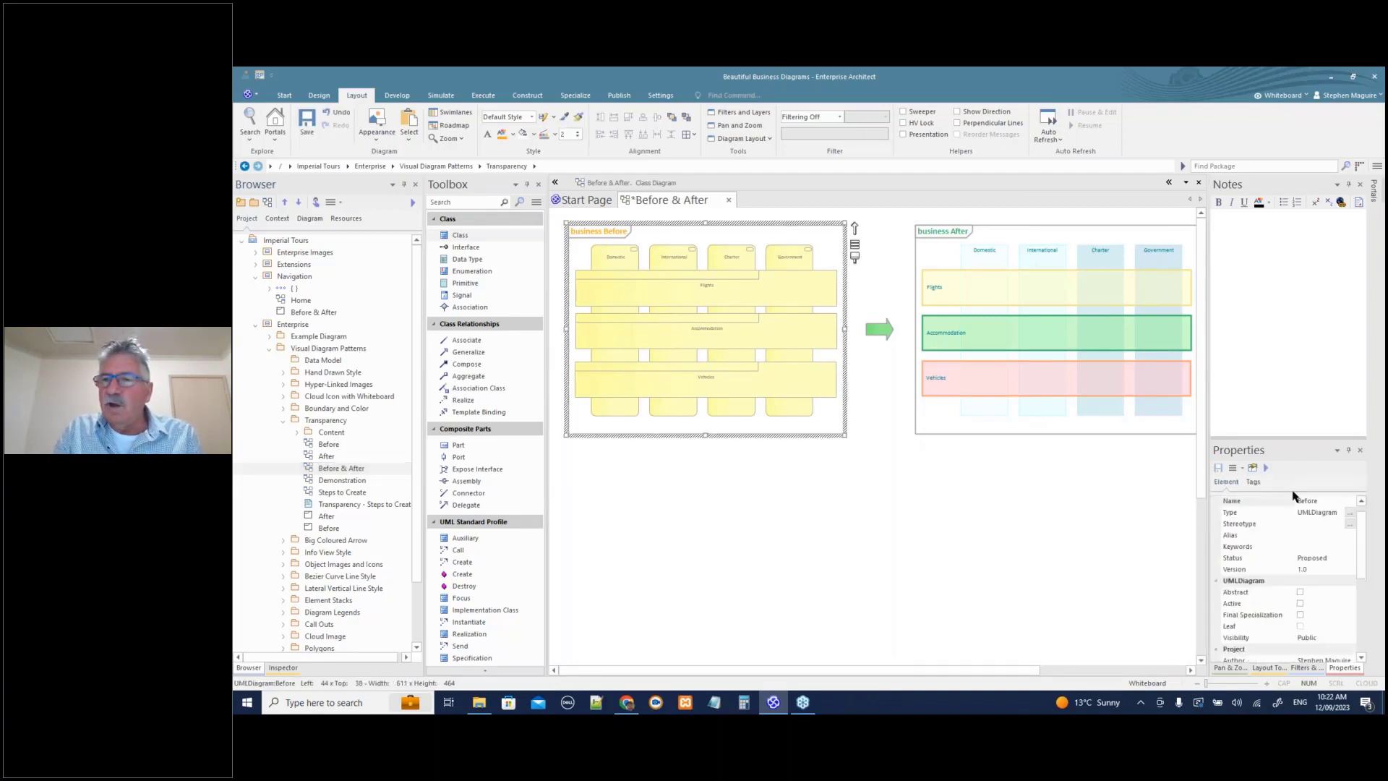
{"action": "scroll", "coordinate": [1366, 534], "scroll_direction": "up", "scroll_amount": 1}
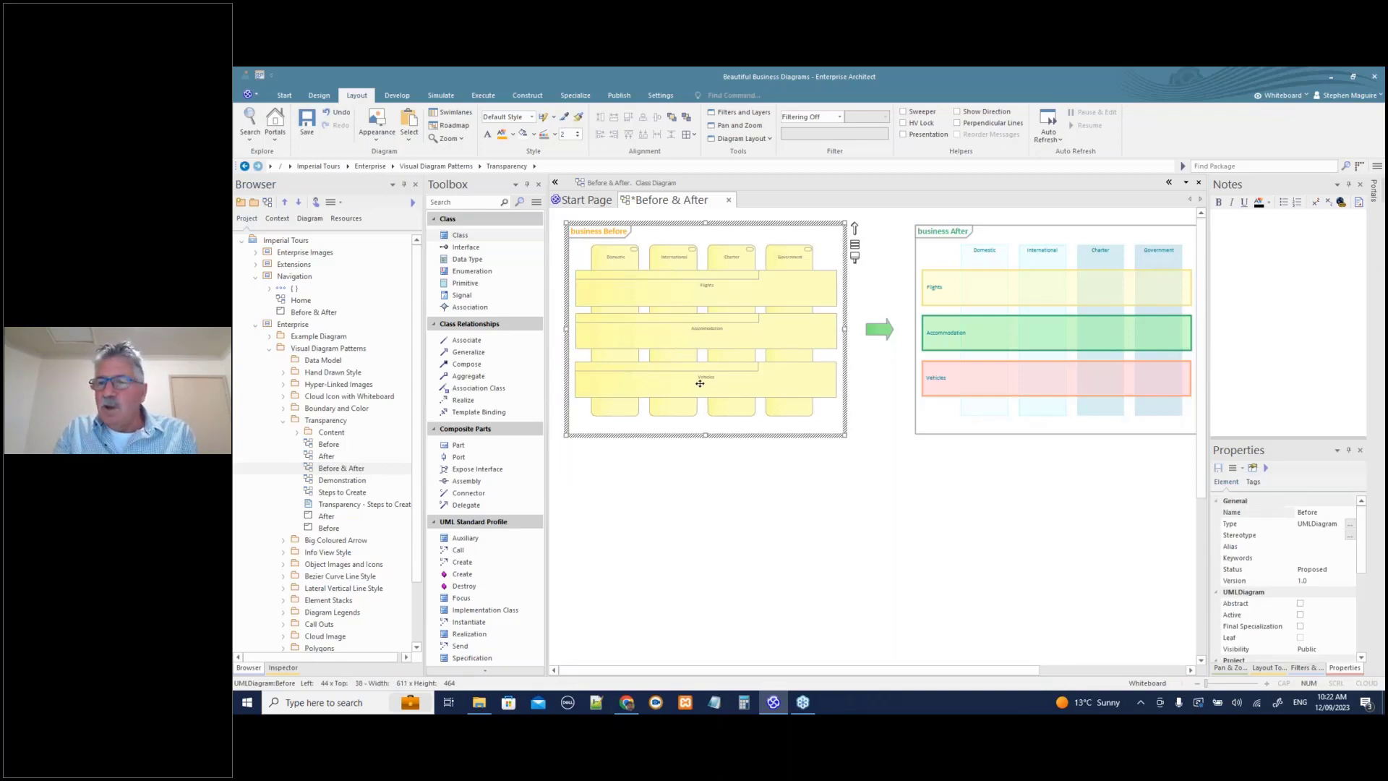
{"action": "left_click", "coordinate": [709, 500]}
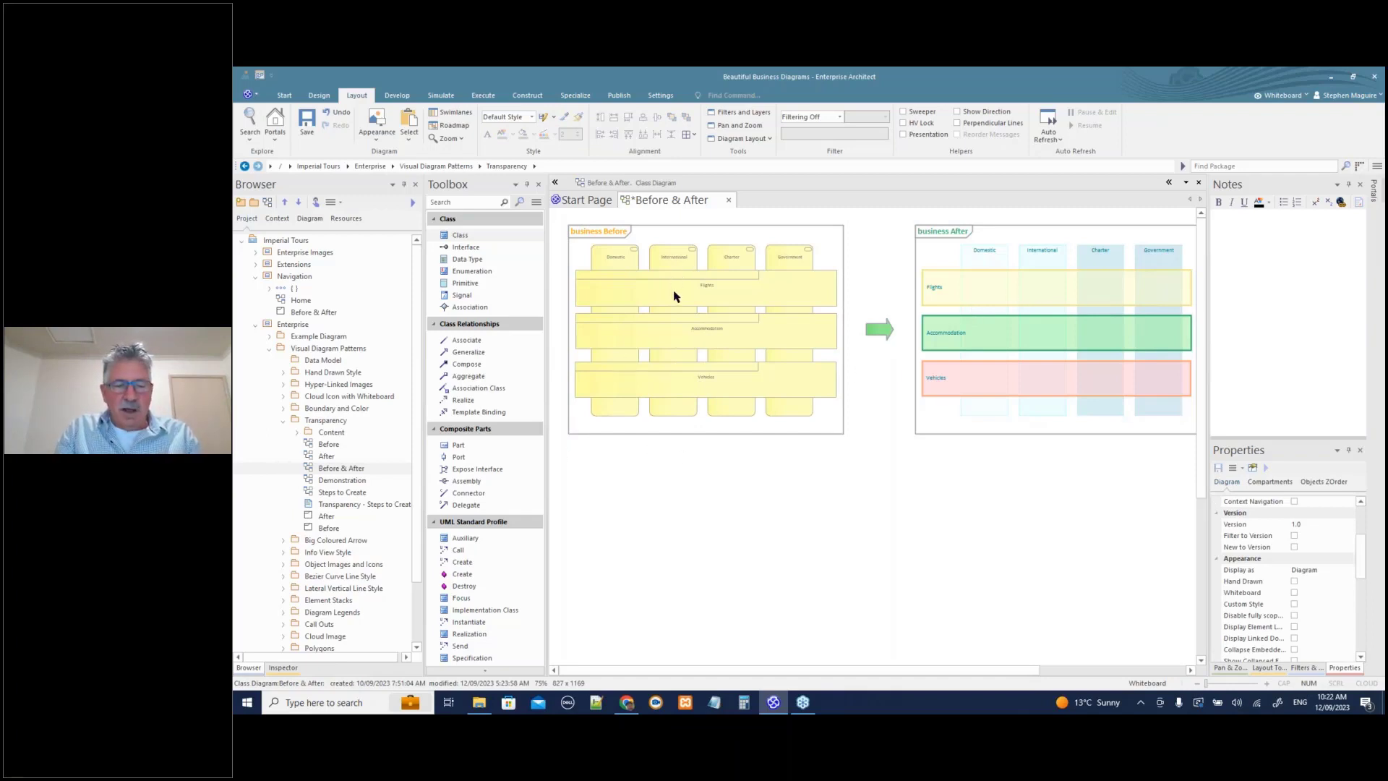
{"action": "key", "text": "ctrl+s"}
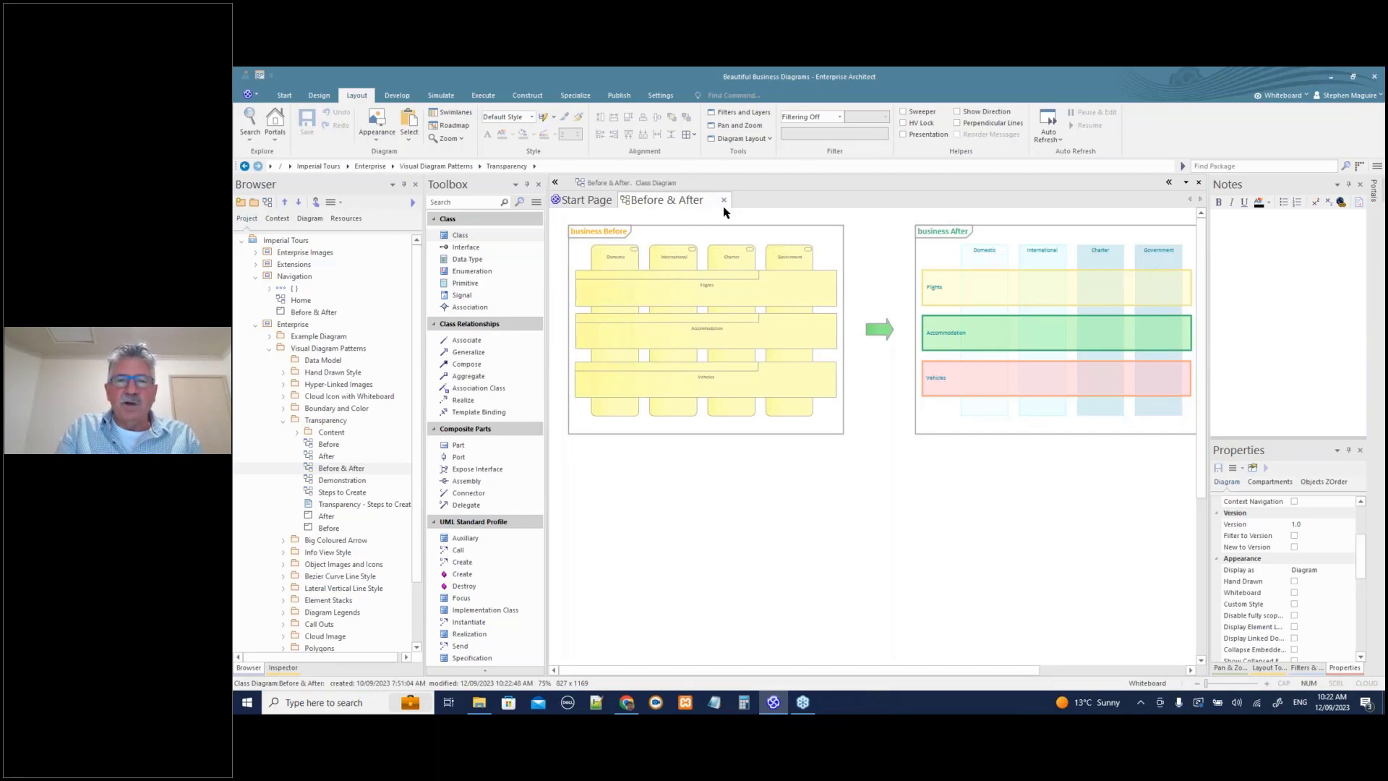
- Open Transparency's Demonstration diagram and delete all the elements on it
{"action": "double_click", "coordinate": [340, 481]}
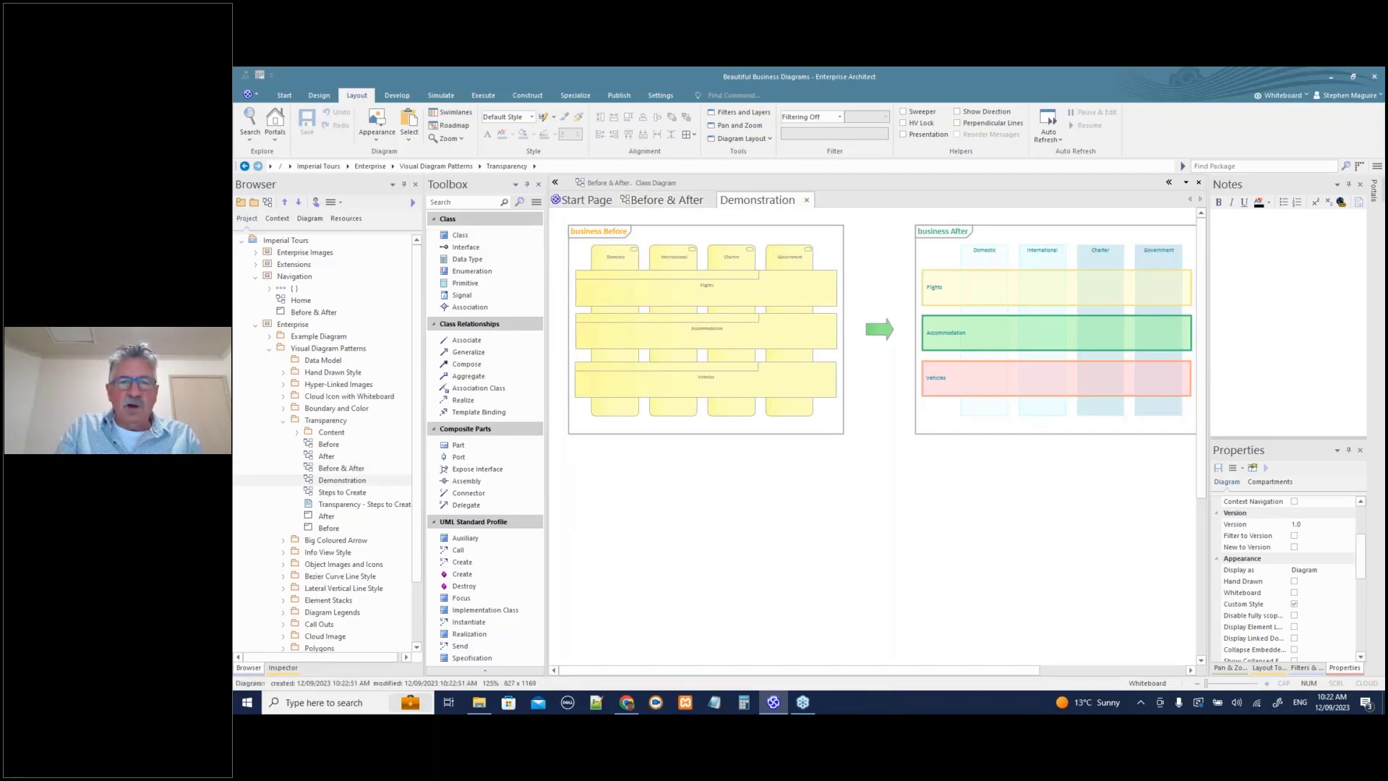
{"action": "left_click_drag", "start_coordinate": [583, 248], "coordinate": [1002, 544]}
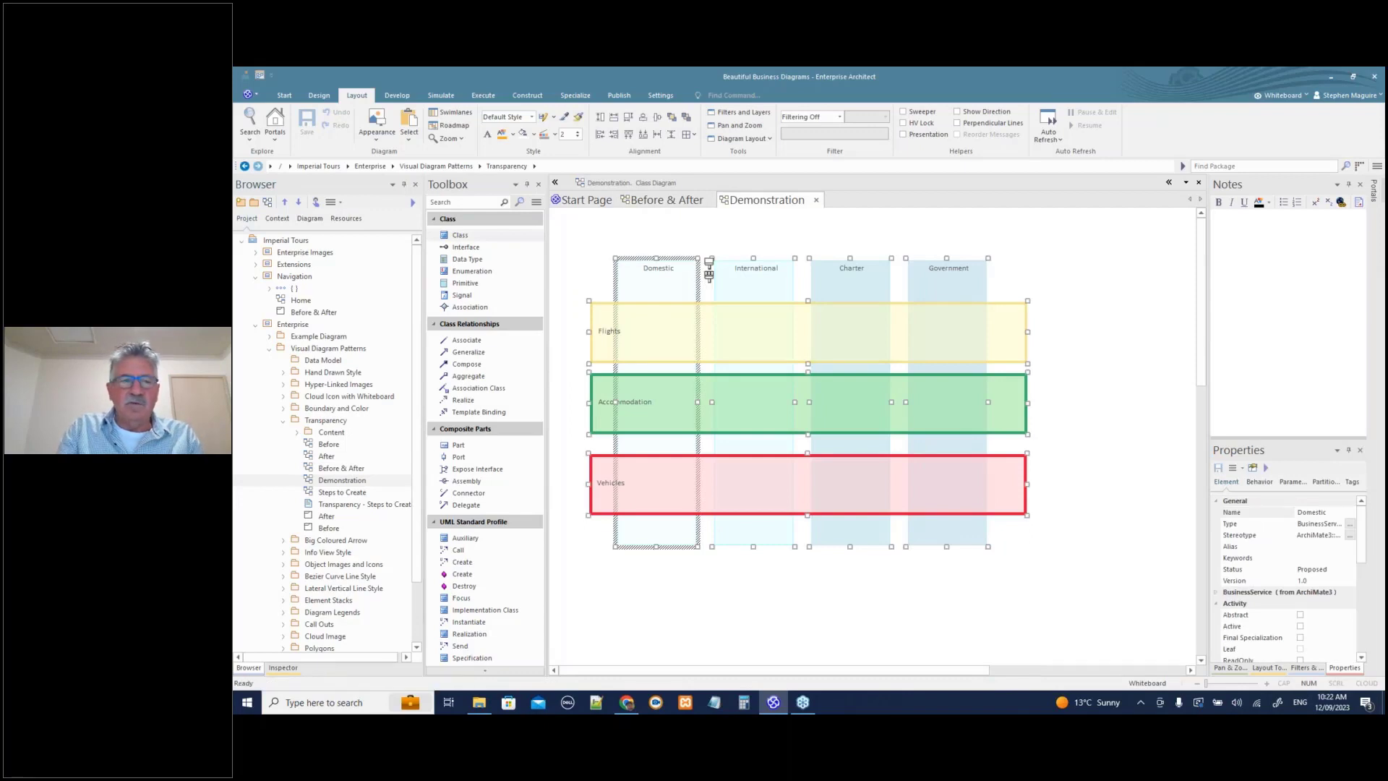
{"action": "key", "text": "Delete"}
- Copy all the elements from Transparency's Before diagram into the emptied Demonstration diagram and move them up and to the left
{"action": "double_click", "coordinate": [329, 444]}
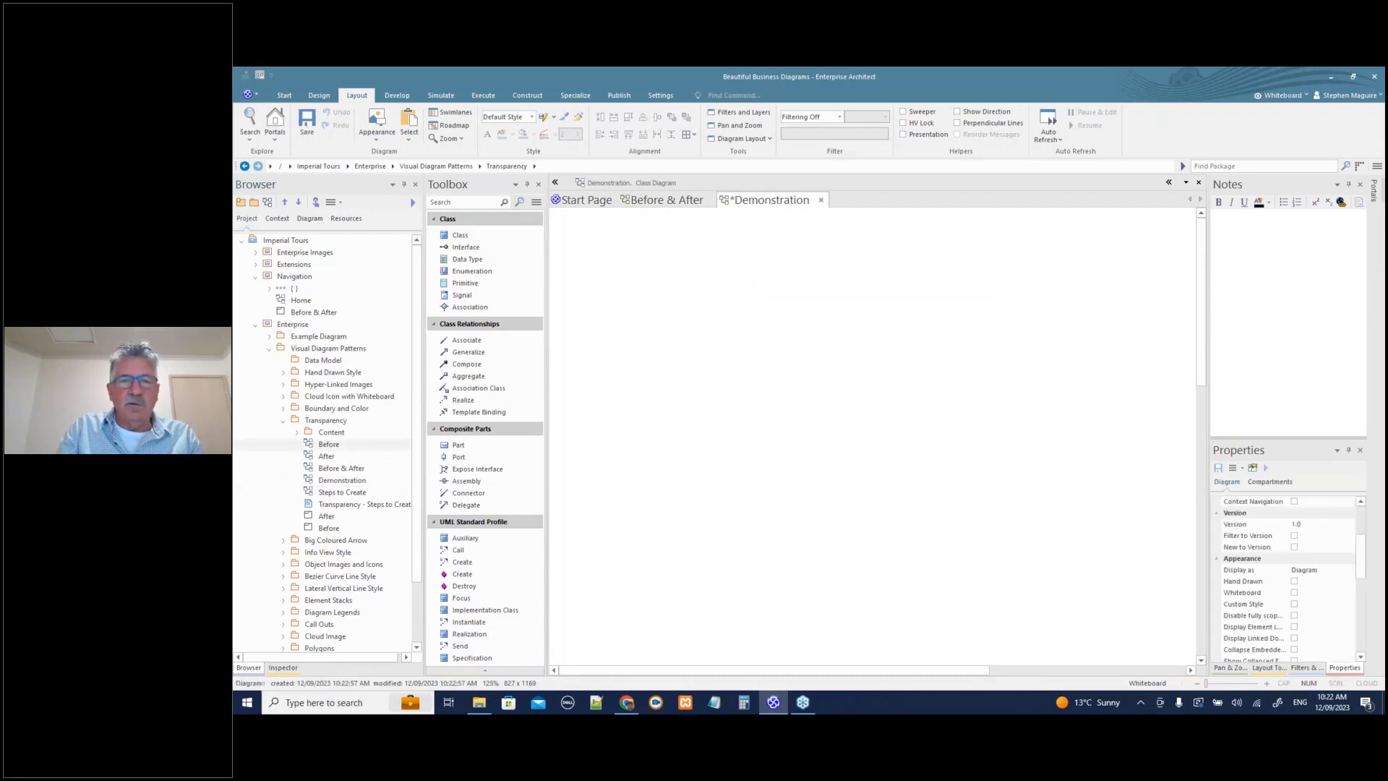
{"action": "mouse_move", "coordinate": [598, 243]}
{"action": "left_mouse_down"}
{"action": "mouse_move", "coordinate": [778, 499]}
{"action": "mouse_move", "coordinate": [1038, 589]}
{"action": "left_mouse_up"}
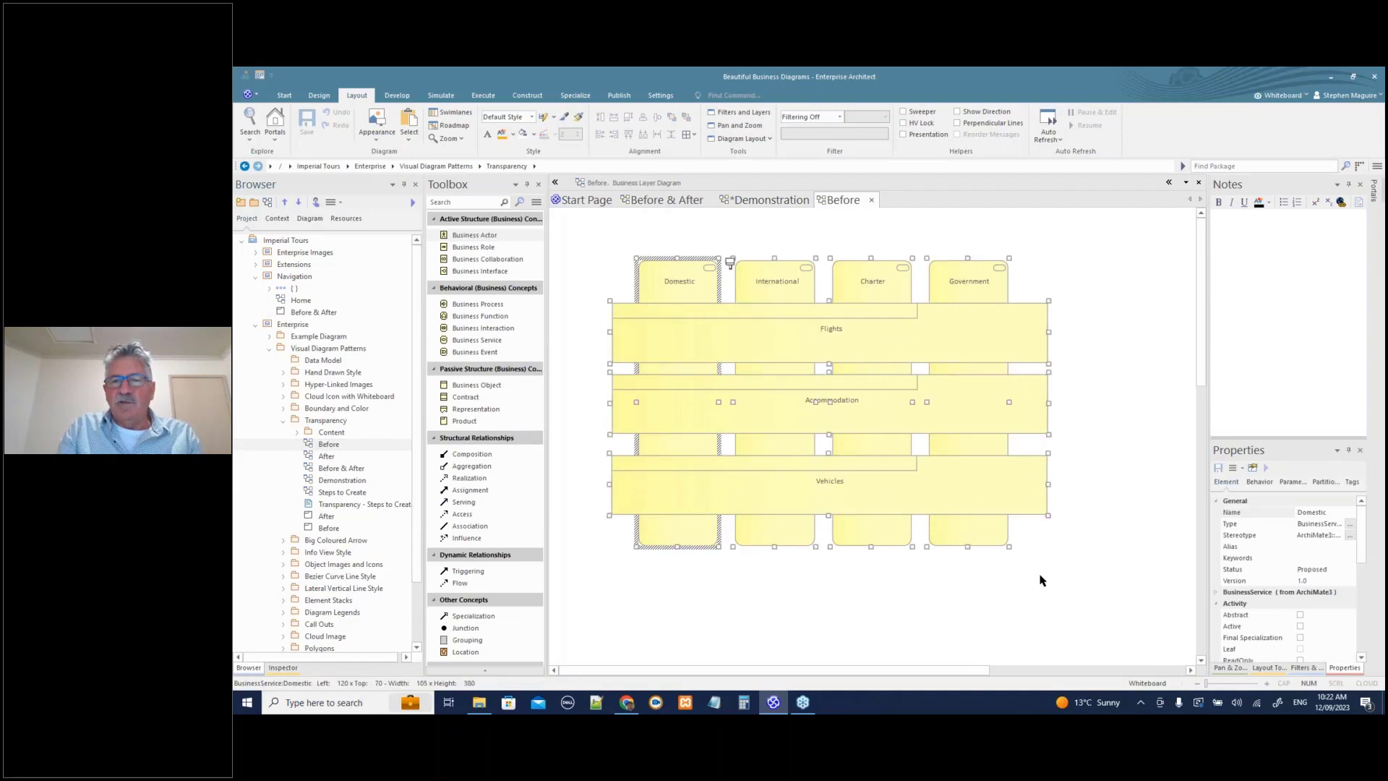
{"action": "left_click", "coordinate": [334, 481]}
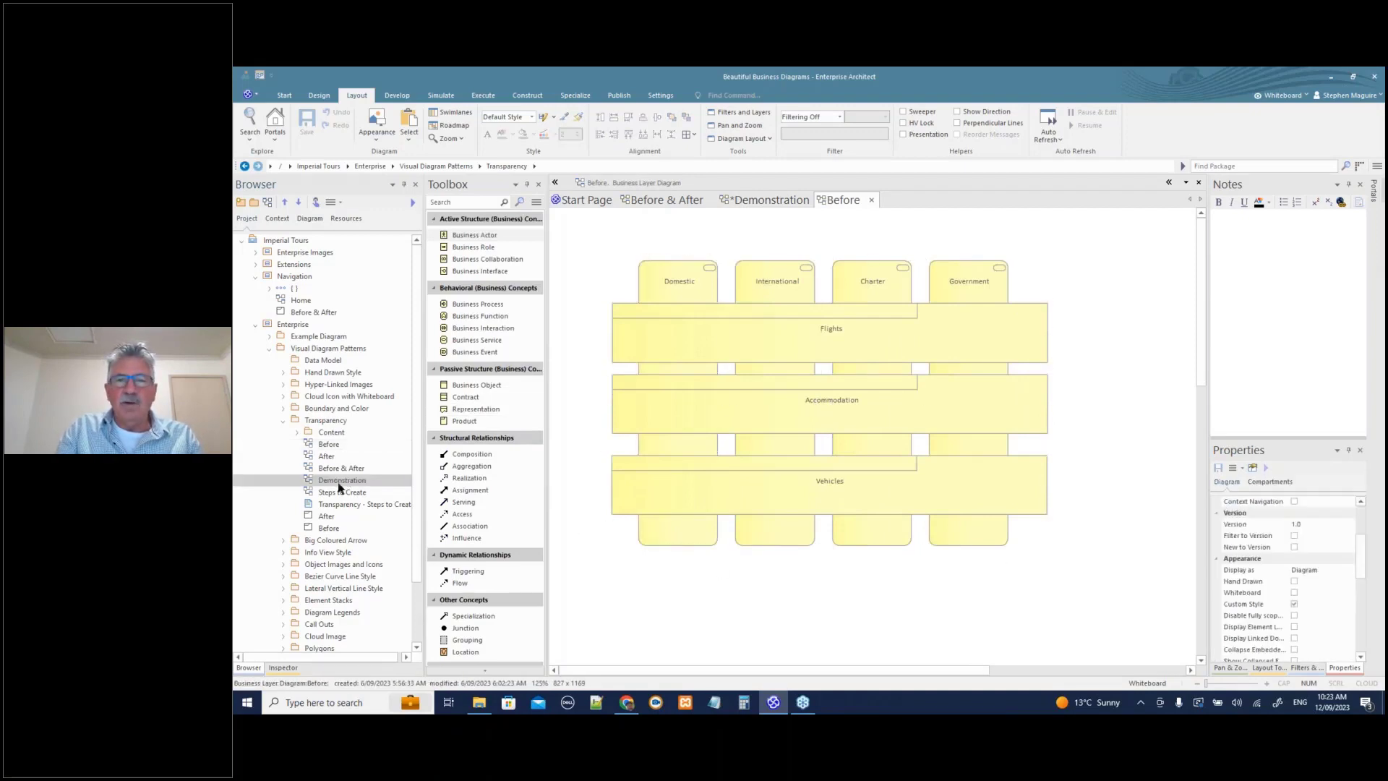
{"action": "double_click", "coordinate": [338, 481]}
{"action": "key", "text": "ctrl+v"}
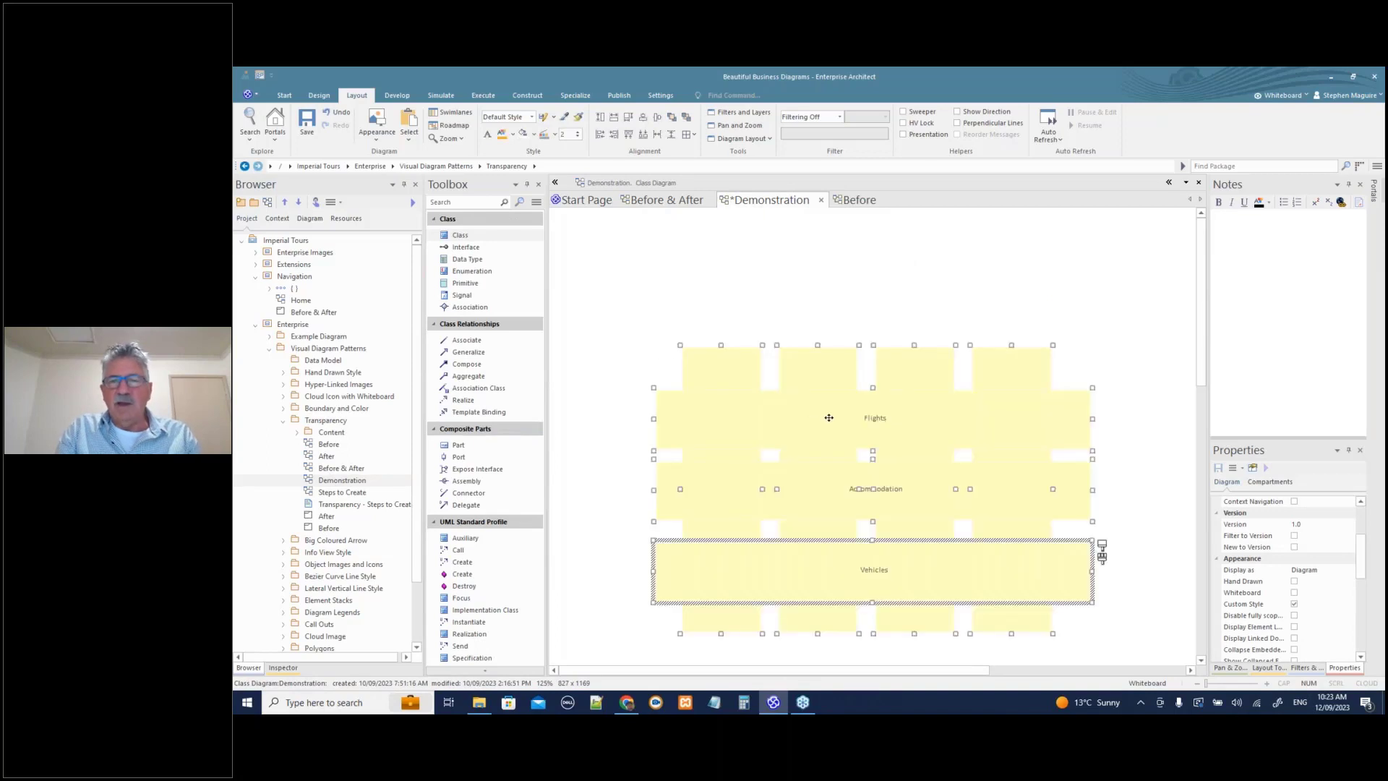
{"action": "left_click_drag", "start_coordinate": [928, 425], "coordinate": [871, 328]}
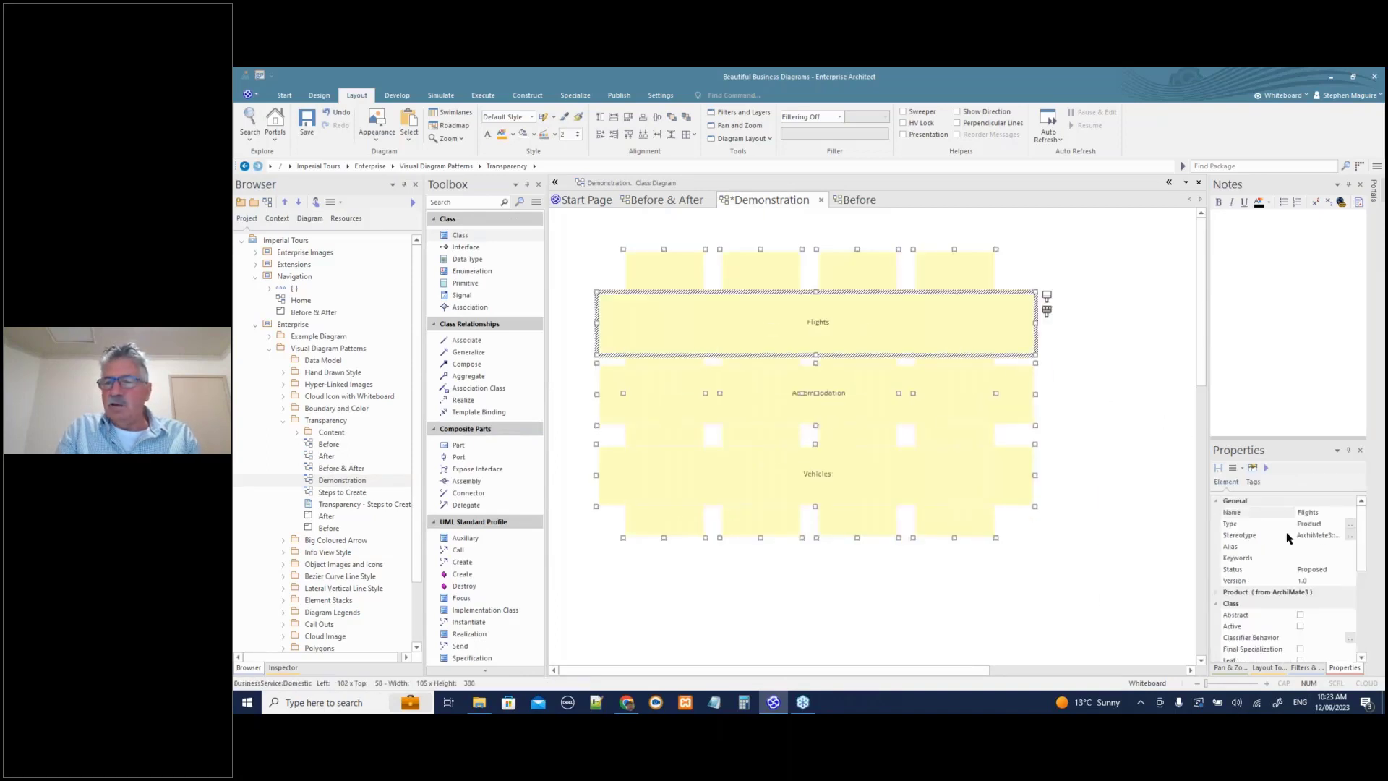
- Turn off Custom Style in the Demonstration diagram's properties
{"action": "left_click_drag", "start_coordinate": [1362, 552], "coordinate": [1362, 596]}
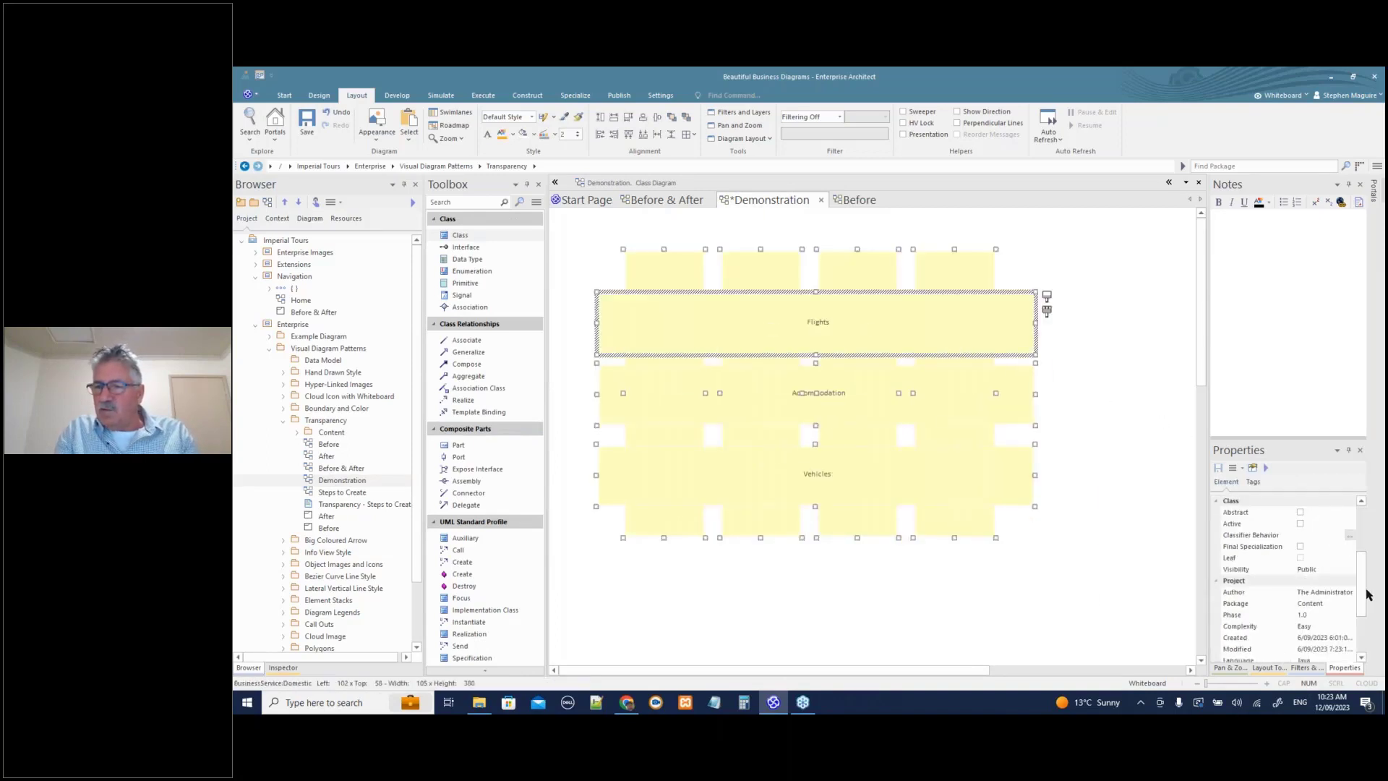
{"action": "left_click", "coordinate": [1156, 519]}
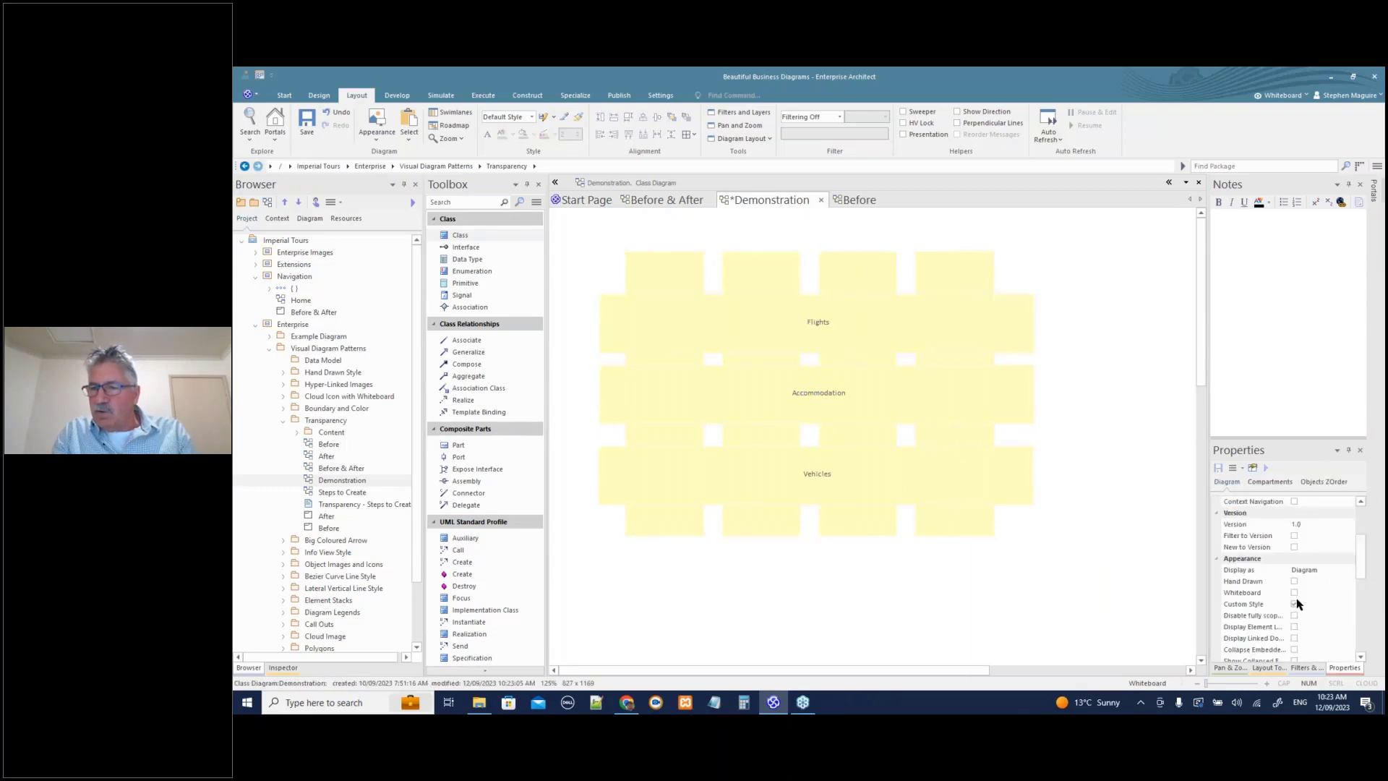
{"action": "left_click", "coordinate": [1294, 604]}
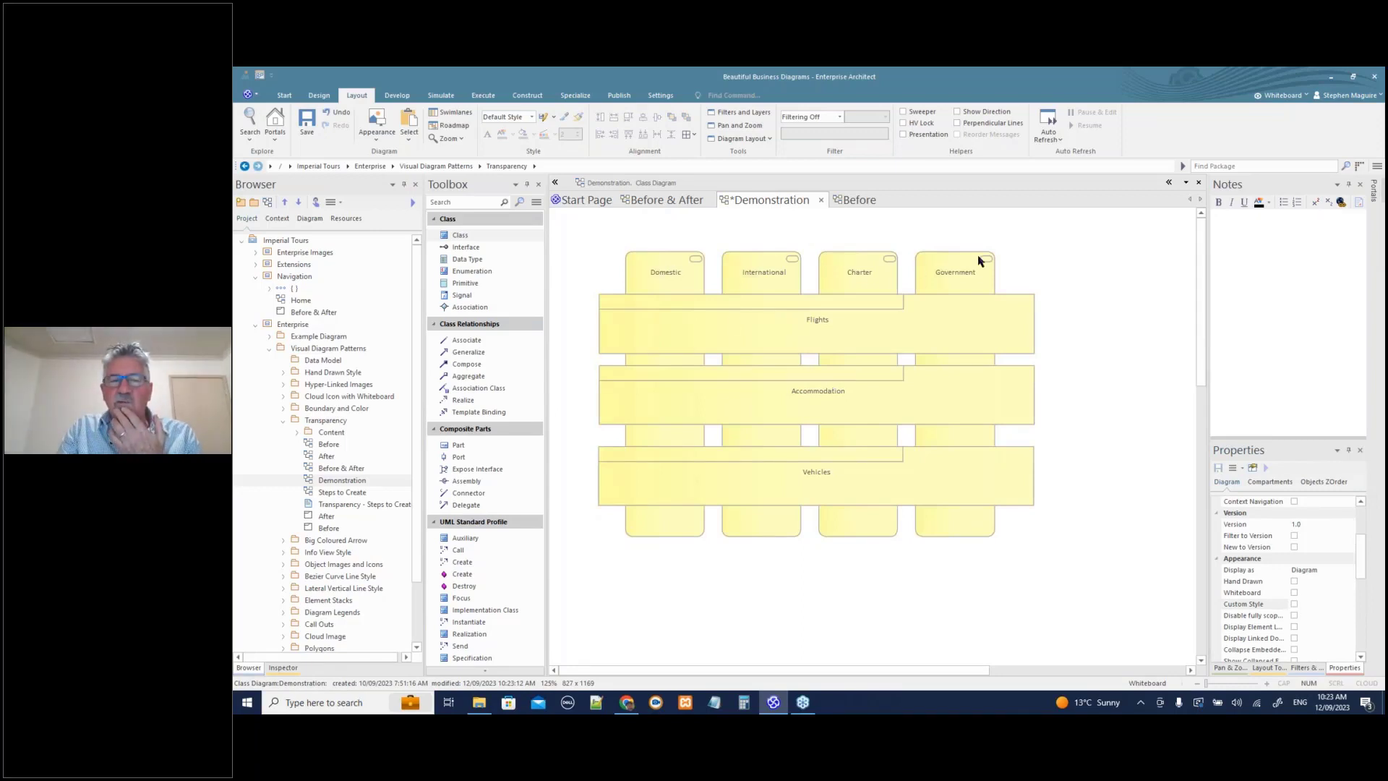
- Open Transparency's Steps to Create diagram and dock it beside the Demonstration diagram, wide enough to read the checklist
{"action": "left_click", "coordinate": [331, 493]}
{"action": "double_click", "coordinate": [331, 493]}
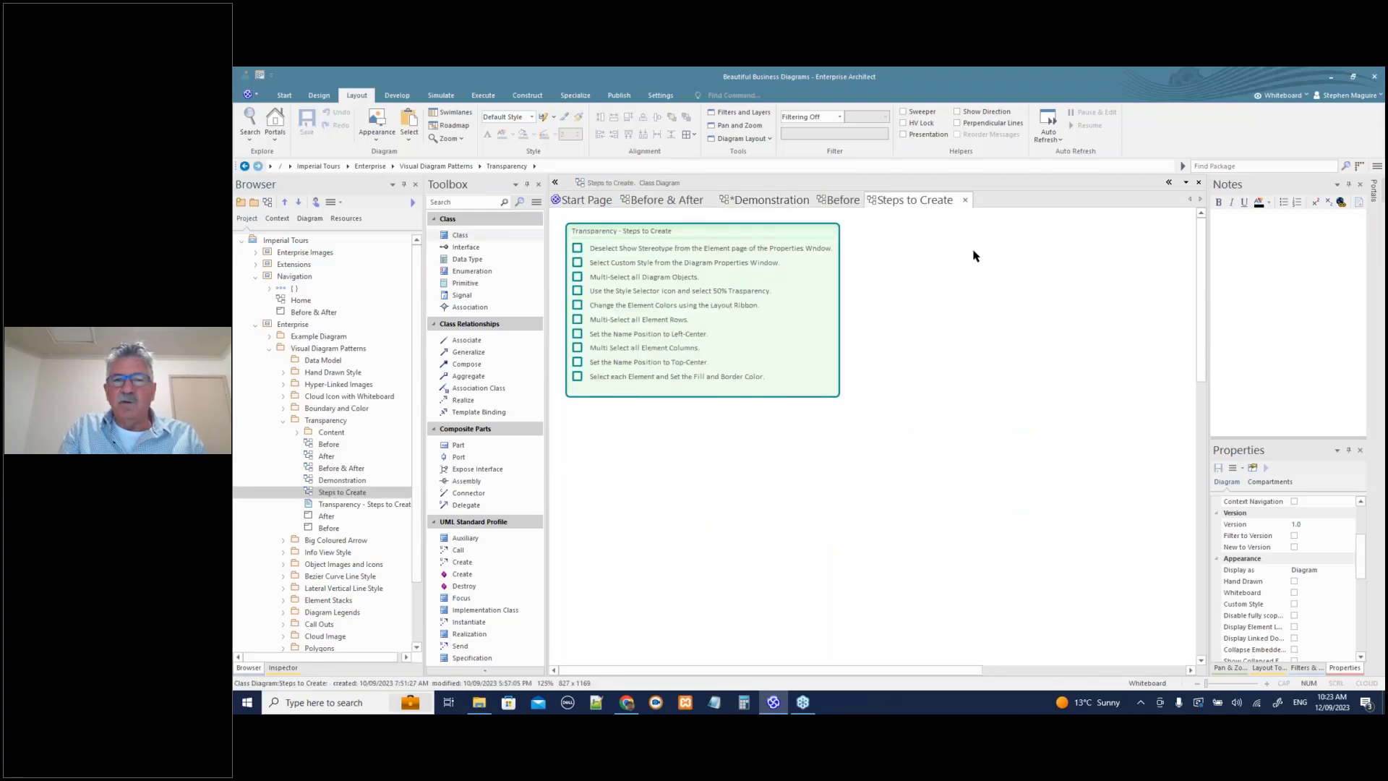
{"action": "left_click_drag", "start_coordinate": [1206, 355], "coordinate": [1144, 358]}
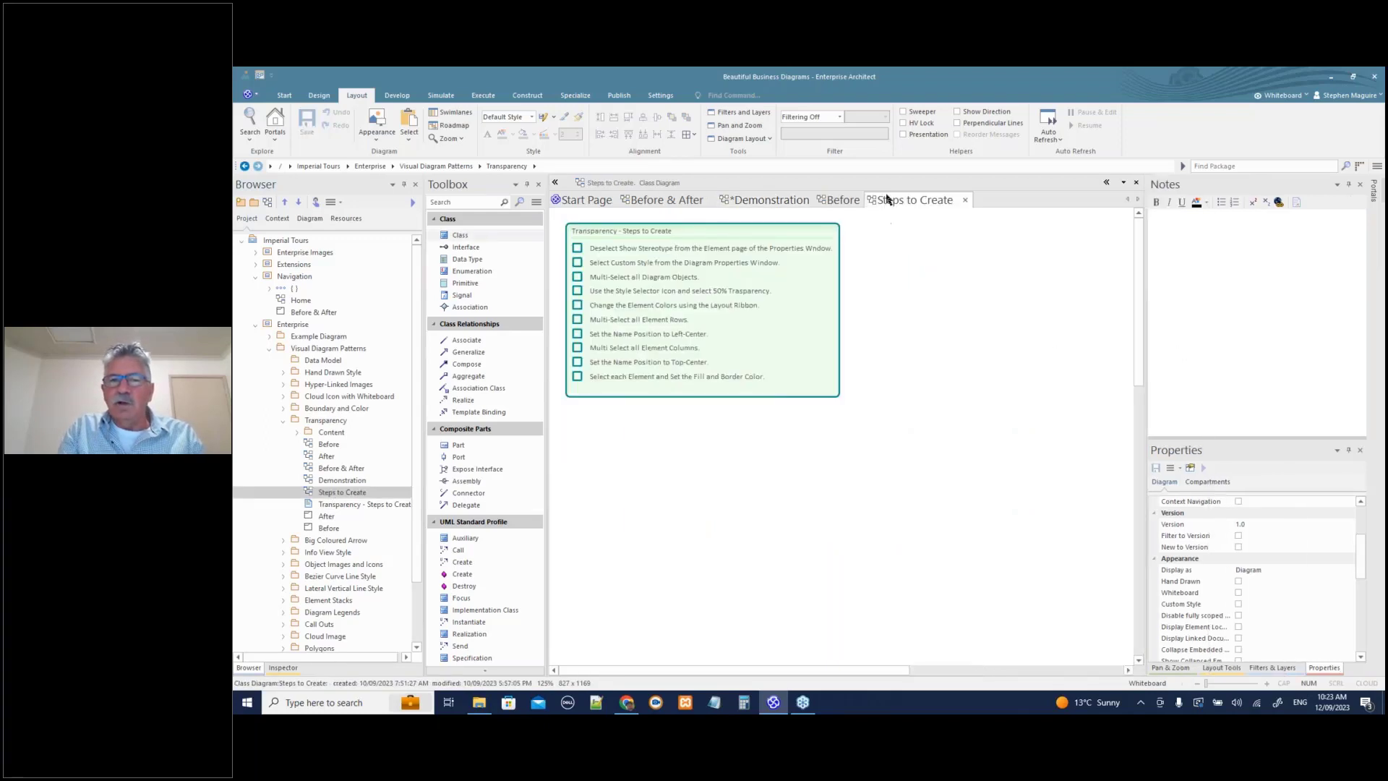
{"action": "left_click_drag", "start_coordinate": [890, 205], "coordinate": [1263, 309]}
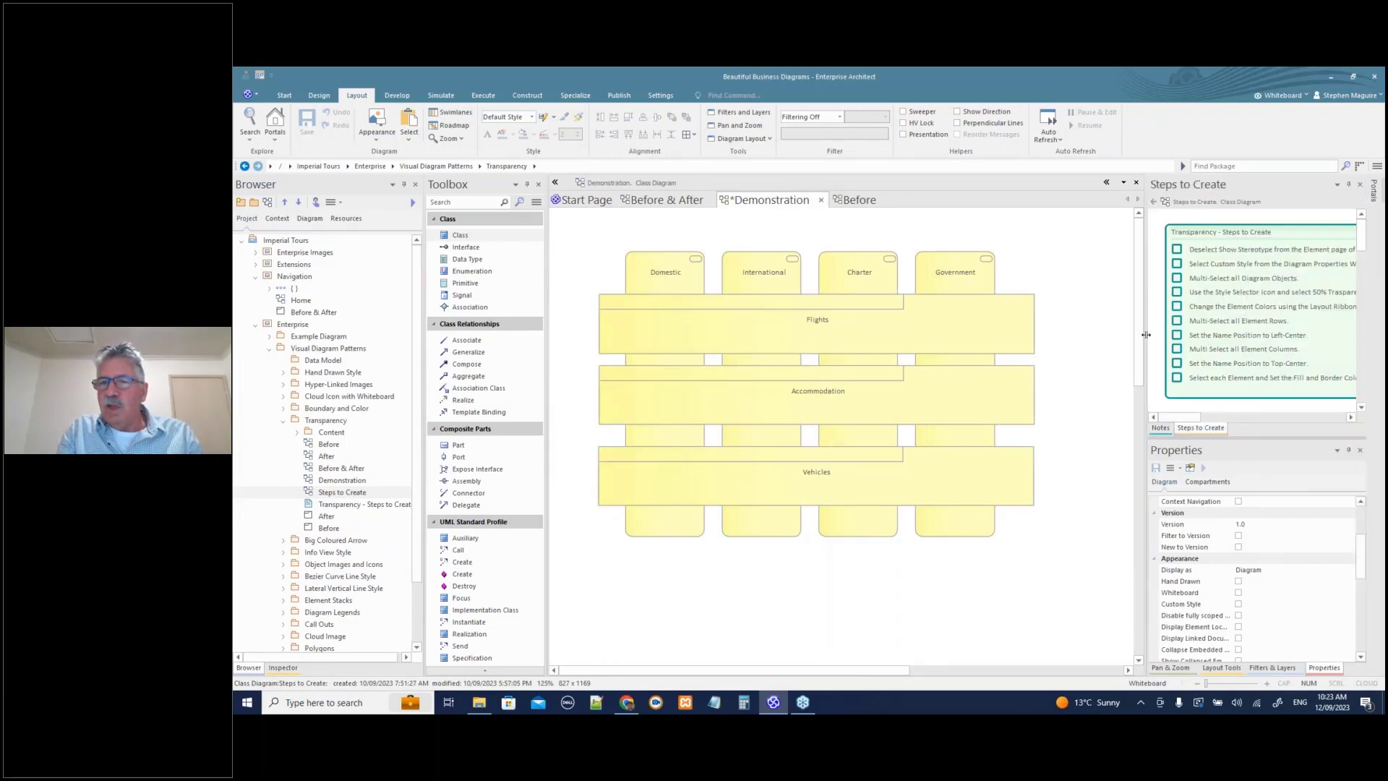
{"action": "left_click_drag", "start_coordinate": [1145, 335], "coordinate": [1069, 335]}
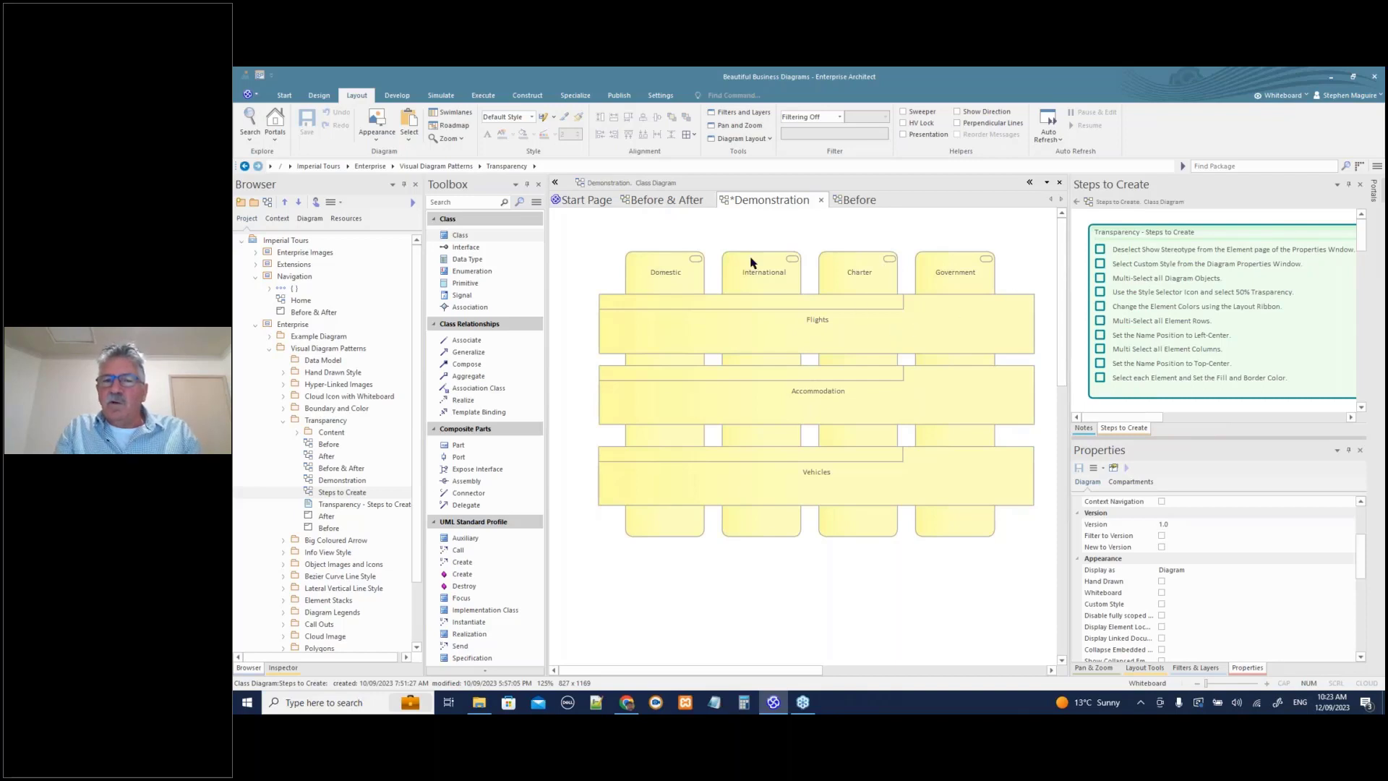
- Turn on Show Element Stereotypes in the Demonstration diagram's element appearance settings
{"action": "right_click", "coordinate": [593, 572]}
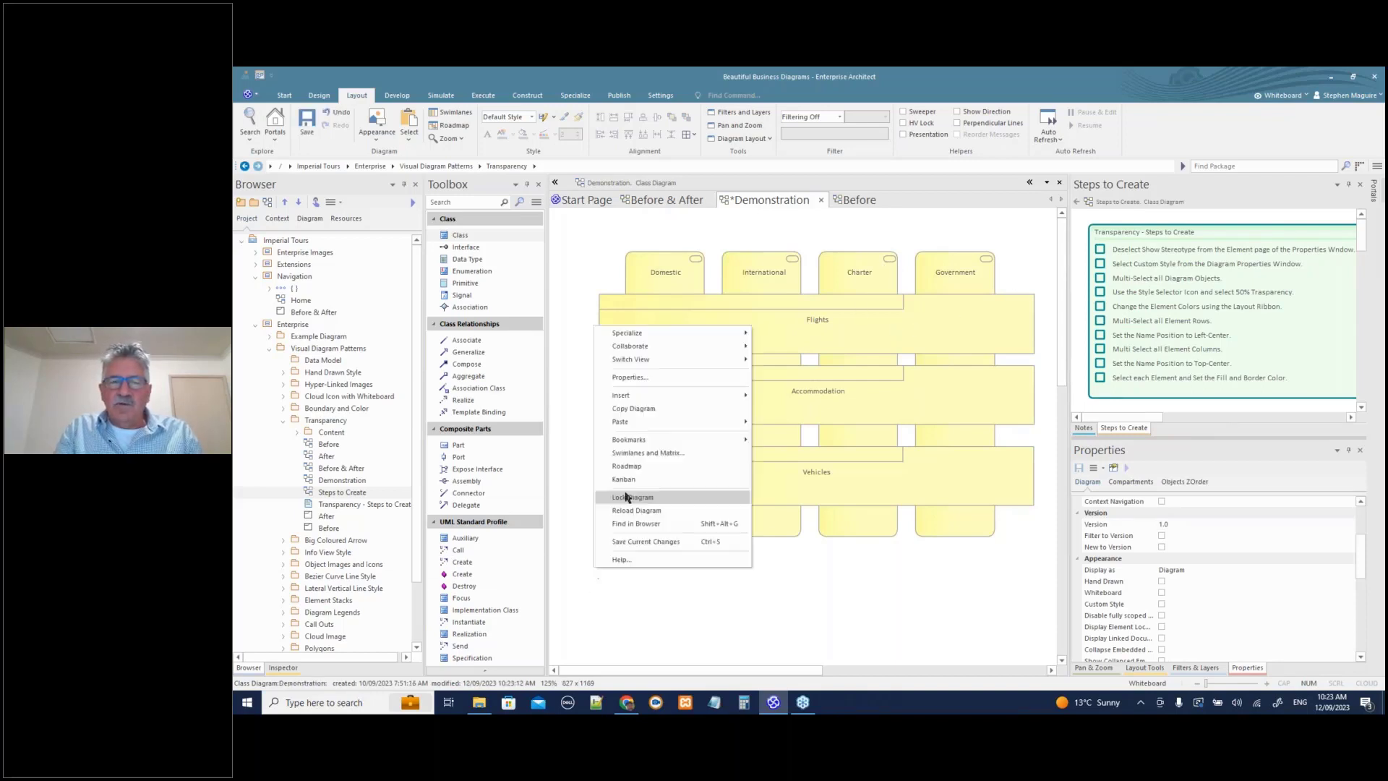
{"action": "left_click", "coordinate": [649, 380]}
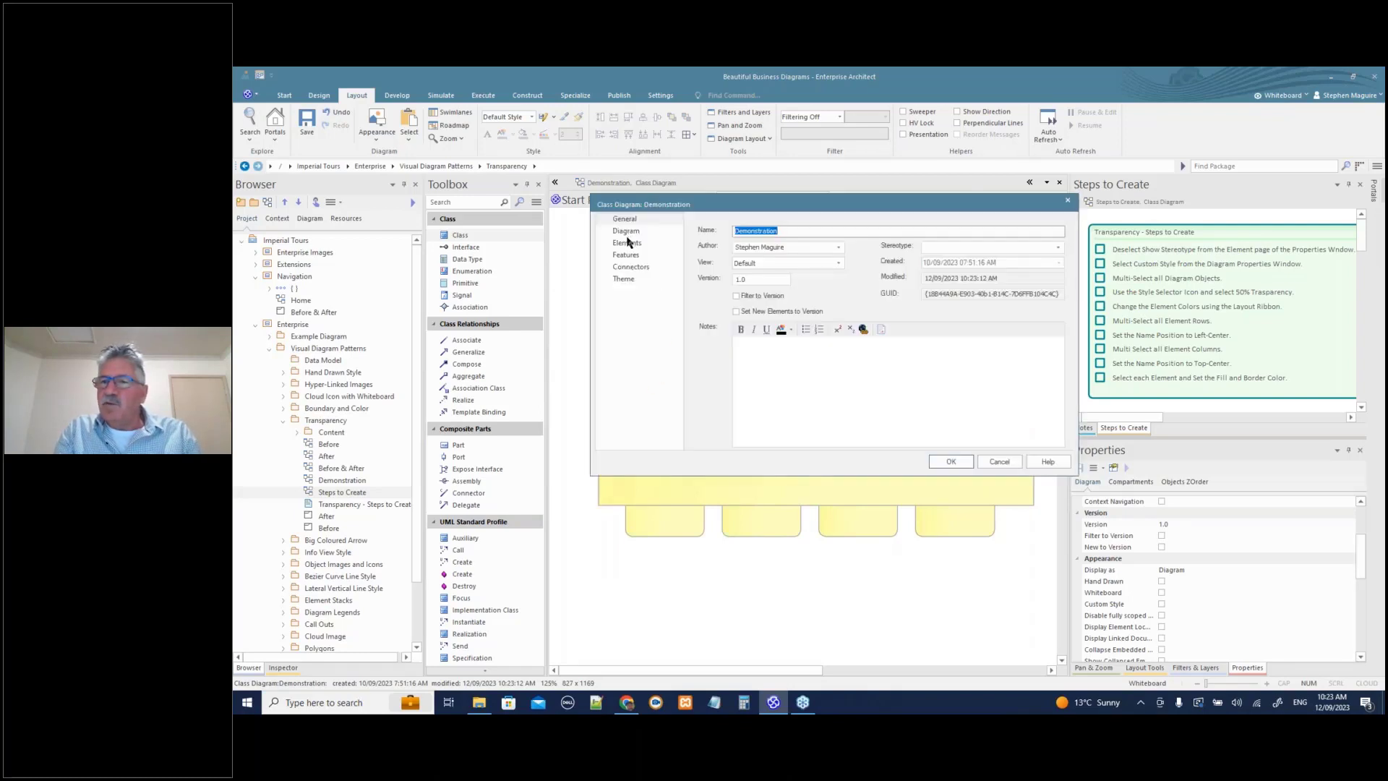
{"action": "left_click", "coordinate": [626, 243]}
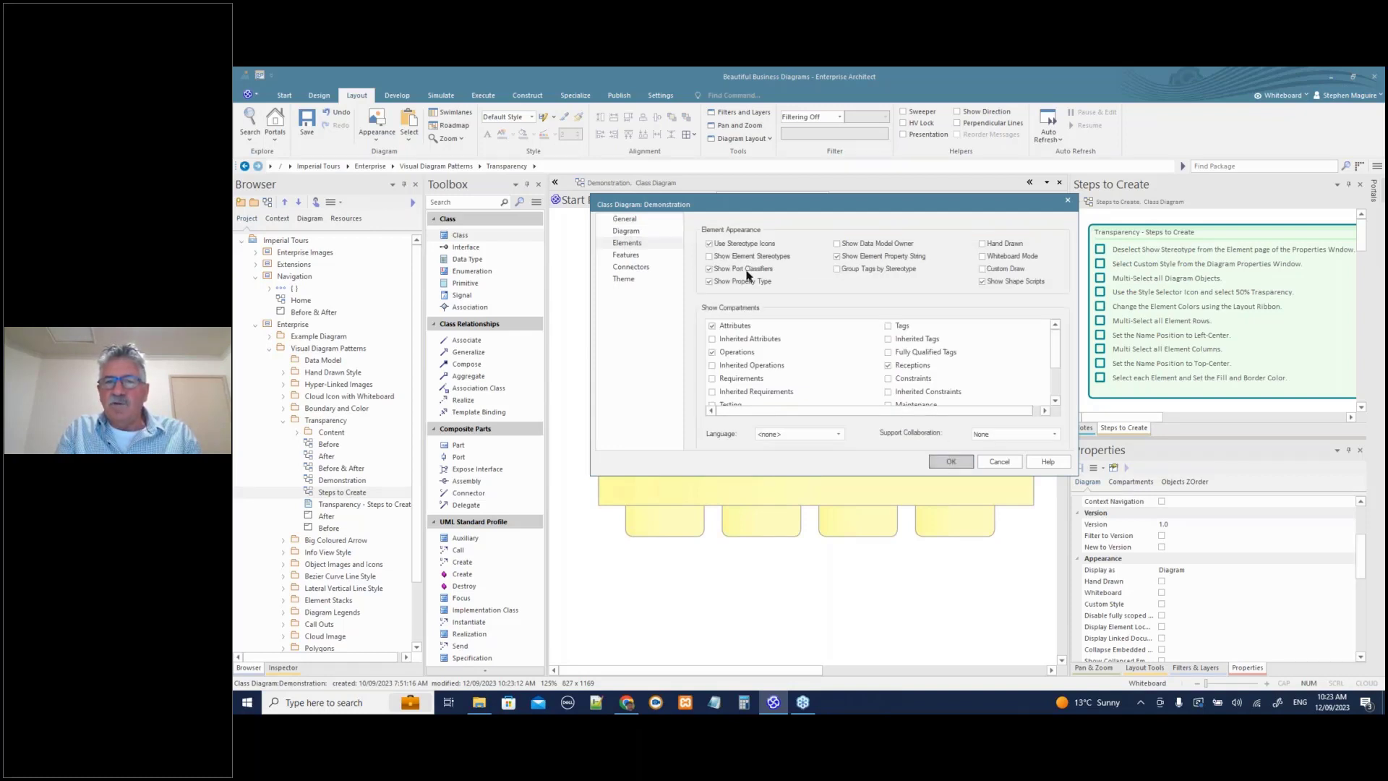
{"action": "left_click", "coordinate": [711, 256]}
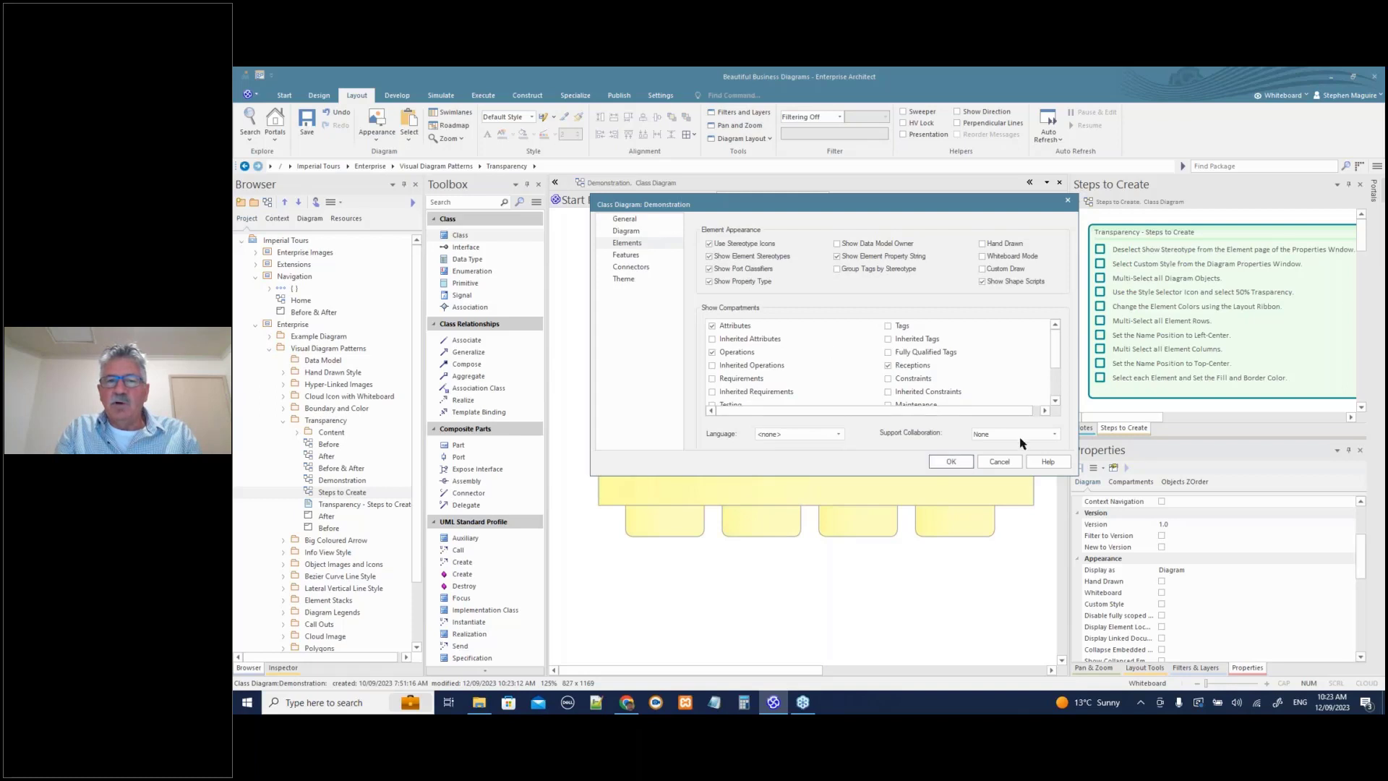
{"action": "left_click", "coordinate": [954, 459]}
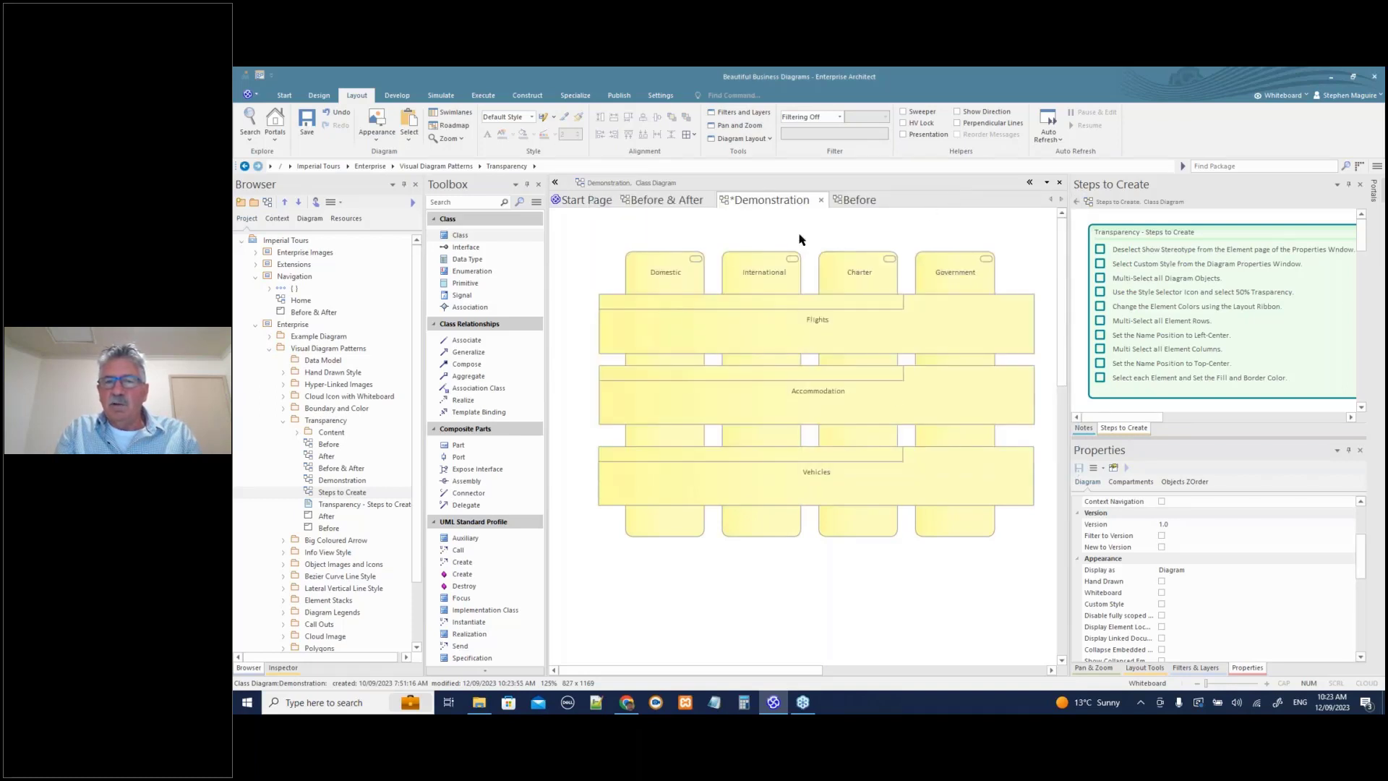
- Turn off Show Element Stereotypes for the Demonstration diagram and check off the Deselect Show Stereotype item in the Steps to Create checklist
{"action": "right_click", "coordinate": [769, 232]}
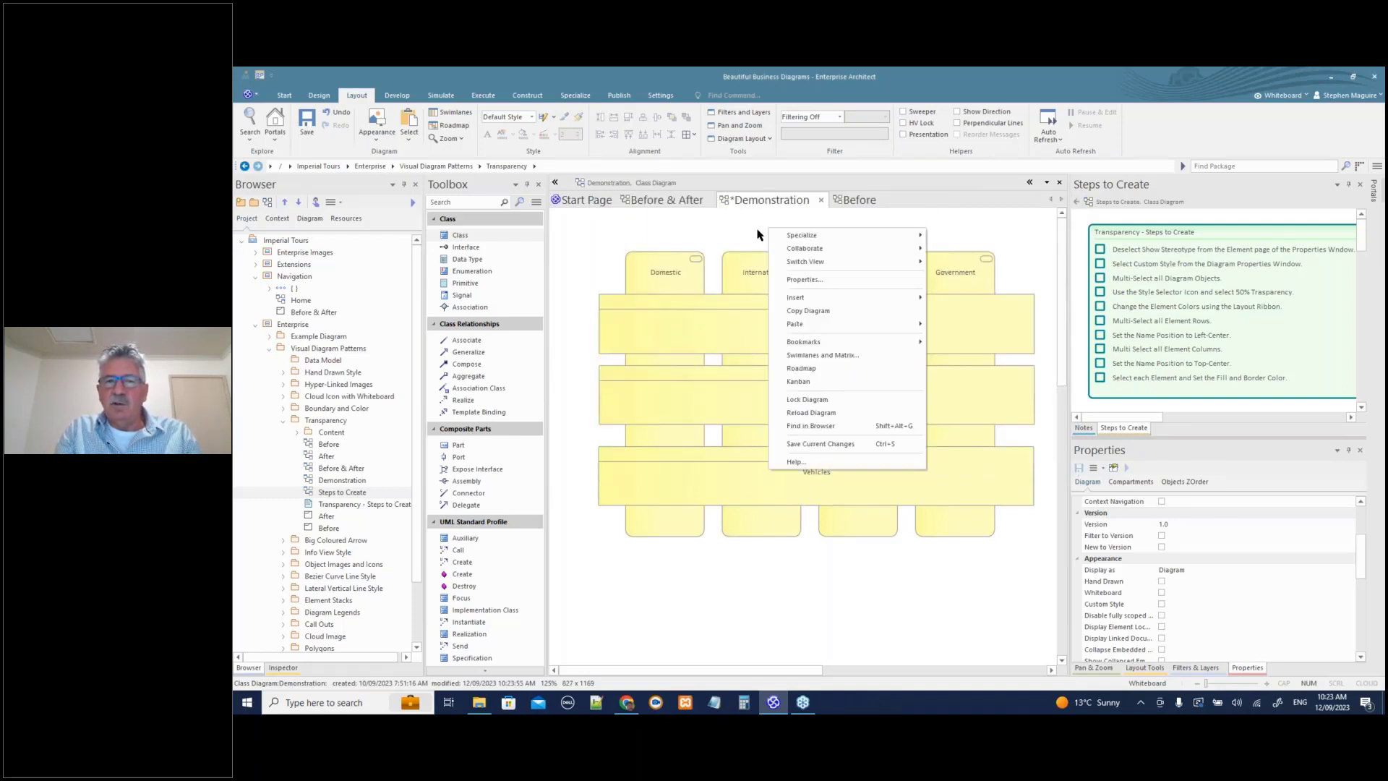
{"action": "left_click", "coordinate": [803, 279]}
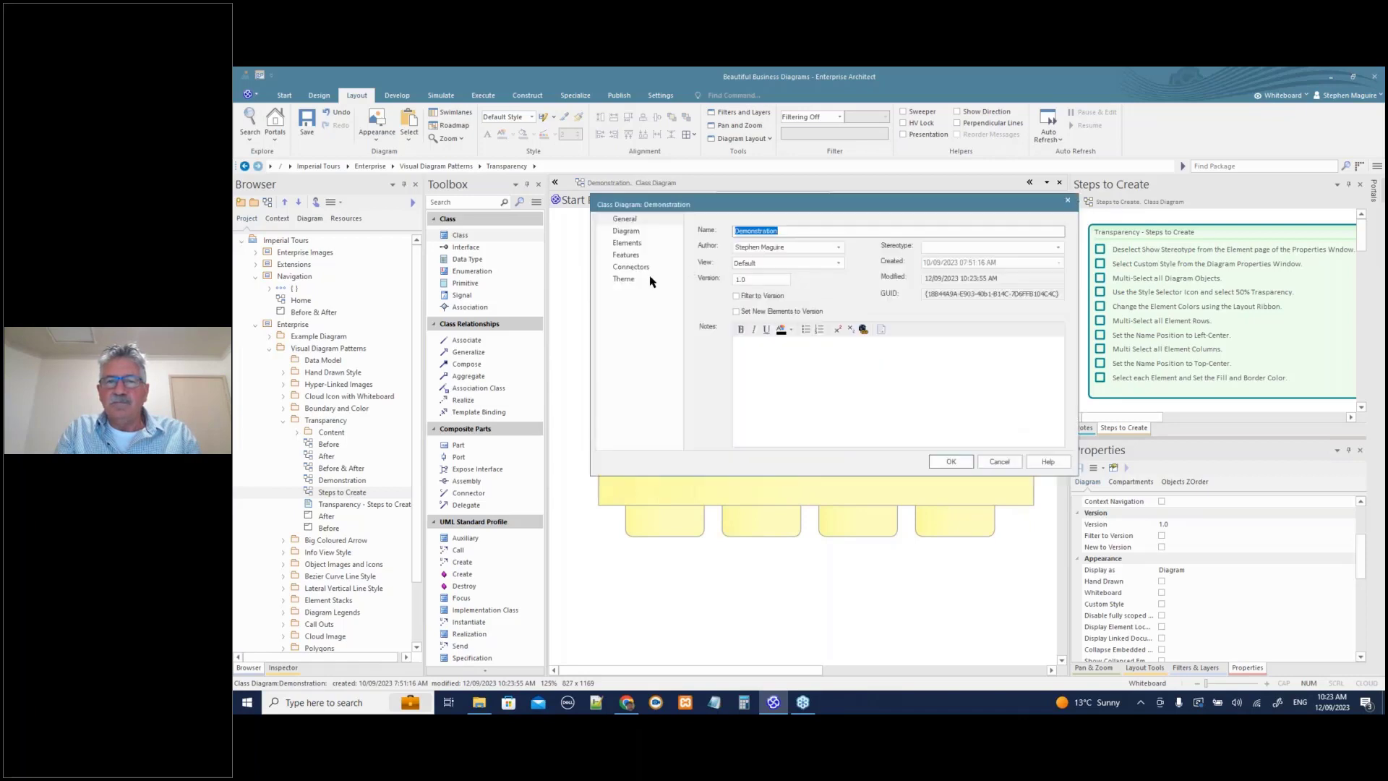
{"action": "left_click", "coordinate": [629, 244]}
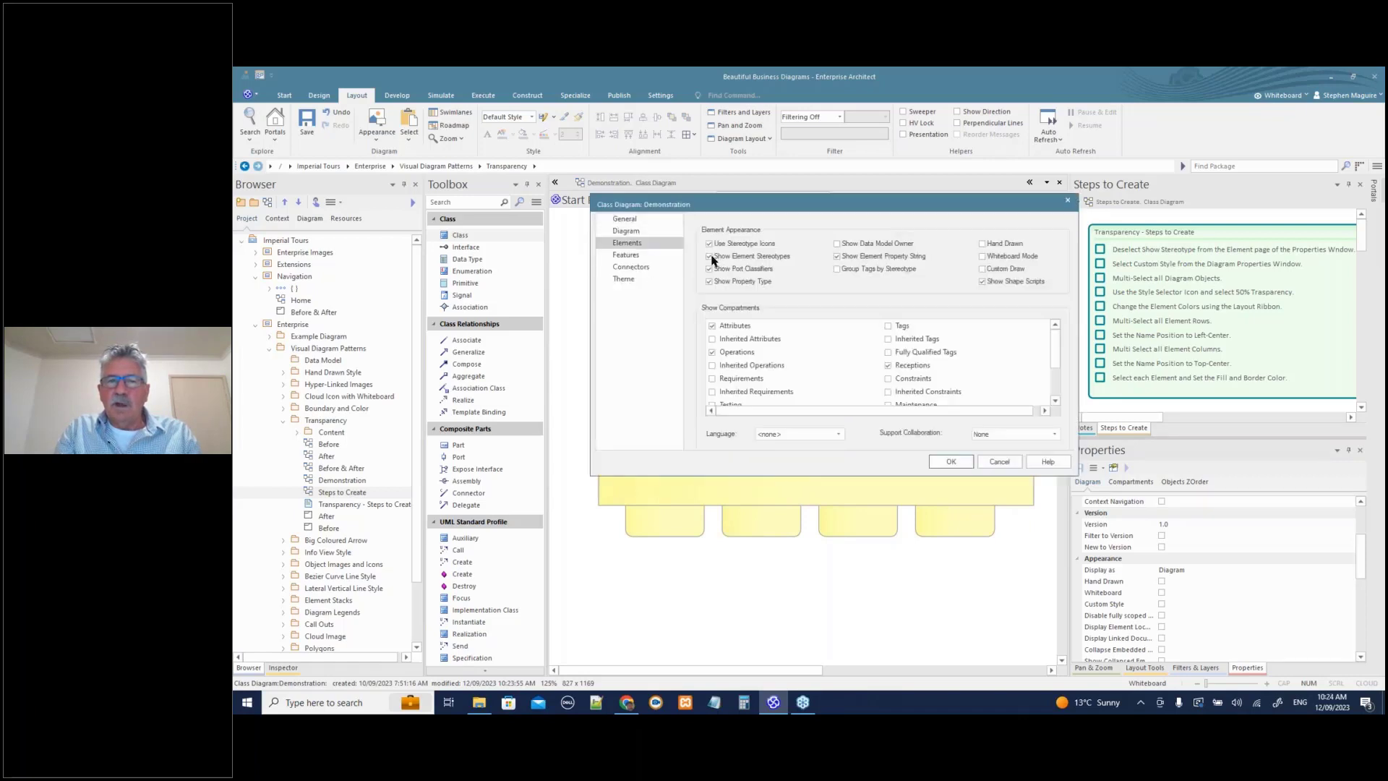
{"action": "left_click", "coordinate": [711, 257]}
{"action": "left_click", "coordinate": [951, 461]}
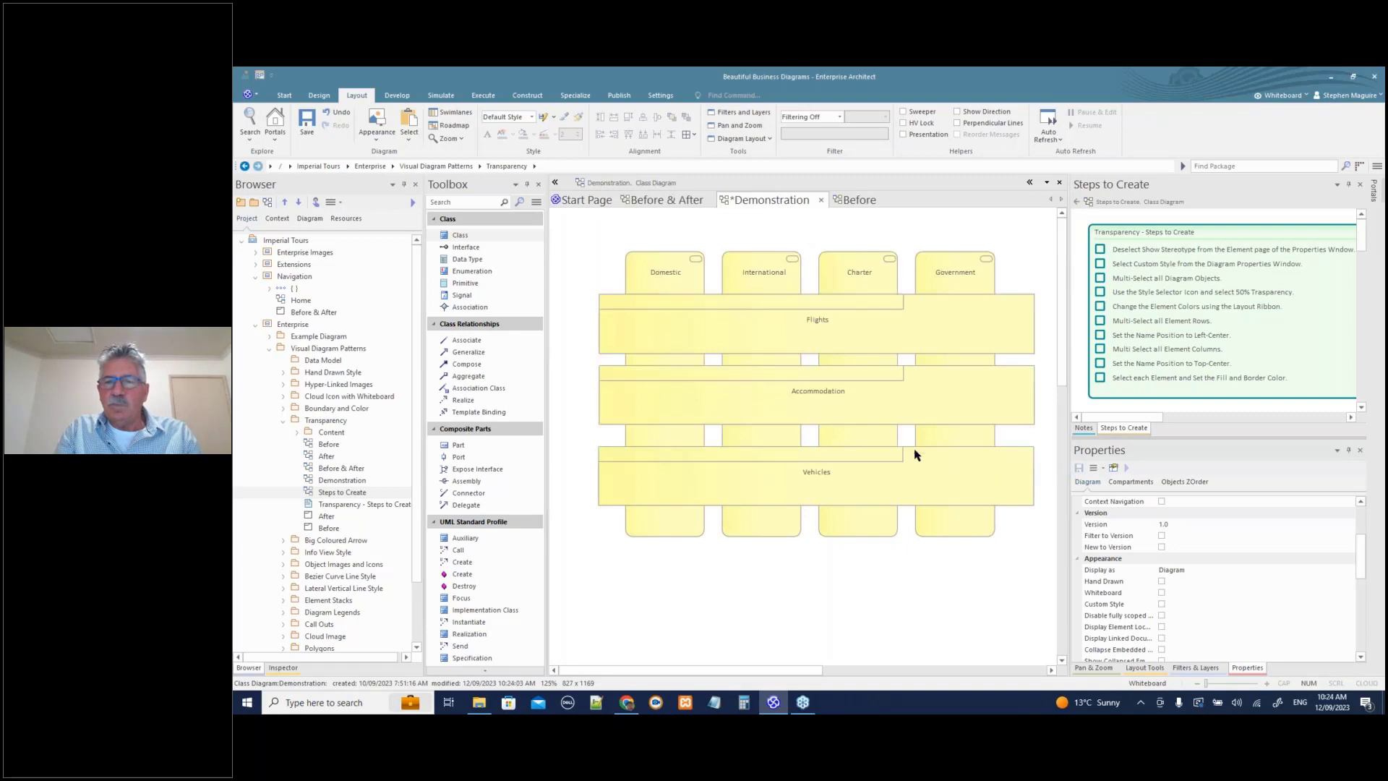
{"action": "left_click", "coordinate": [1104, 256]}
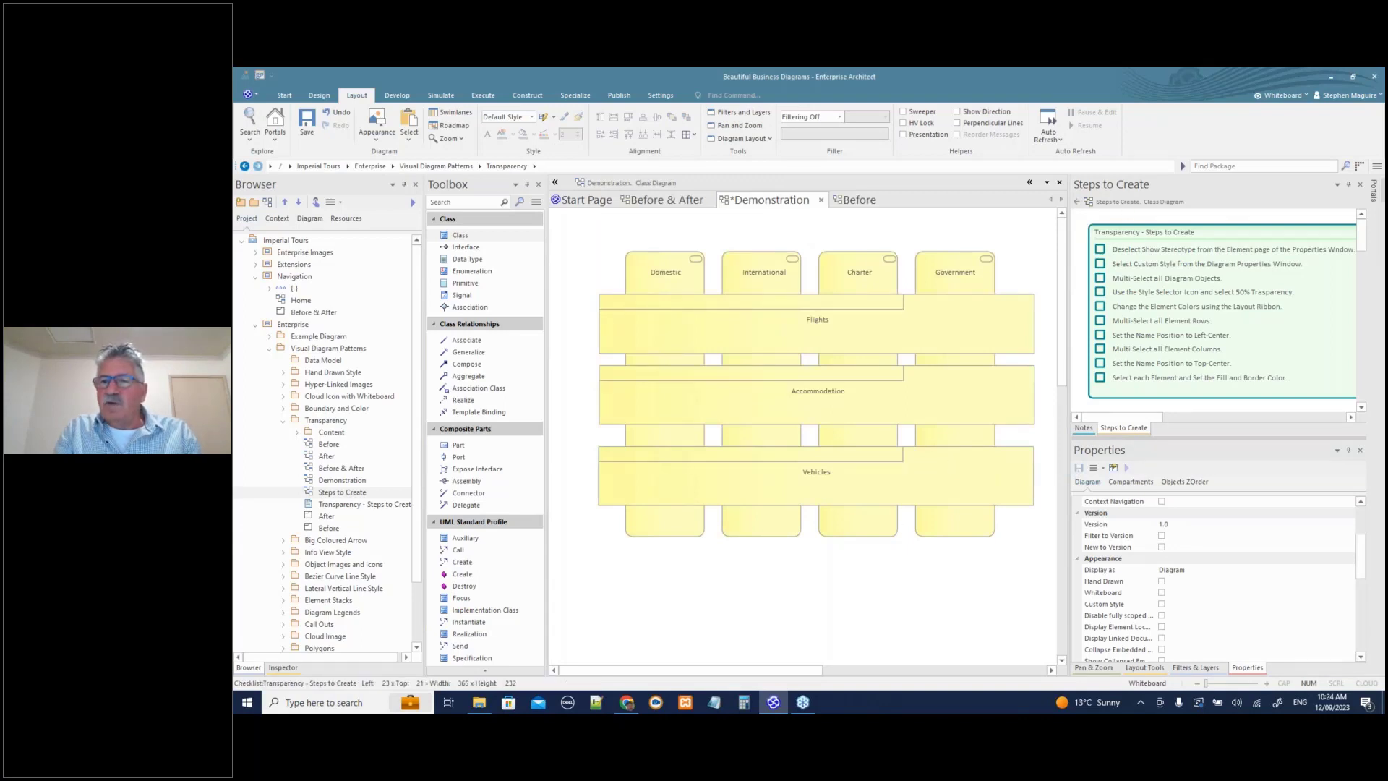
{"action": "left_click", "coordinate": [1099, 248]}
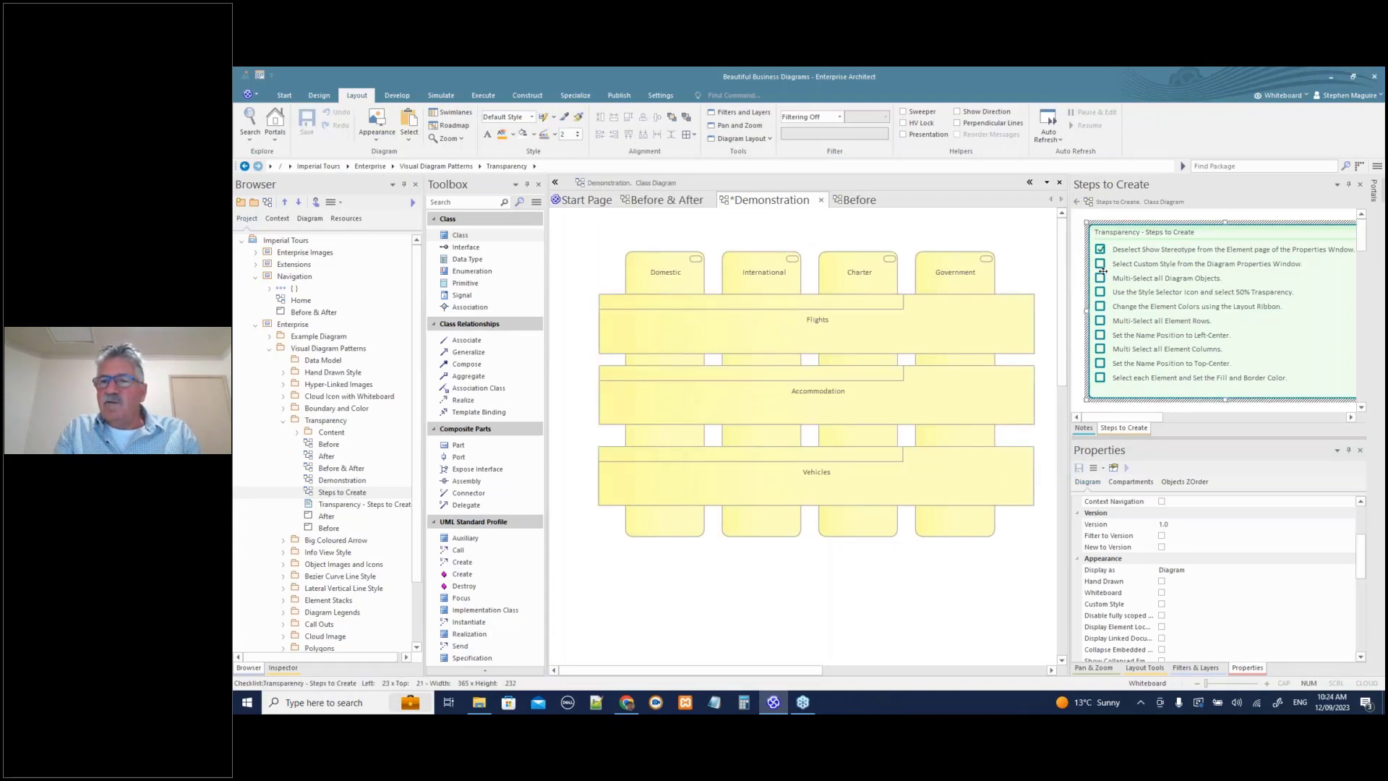
- Enable Custom Style for the Demonstration diagram, select all of its elements and clear the selection
{"action": "left_click", "coordinate": [1160, 604]}
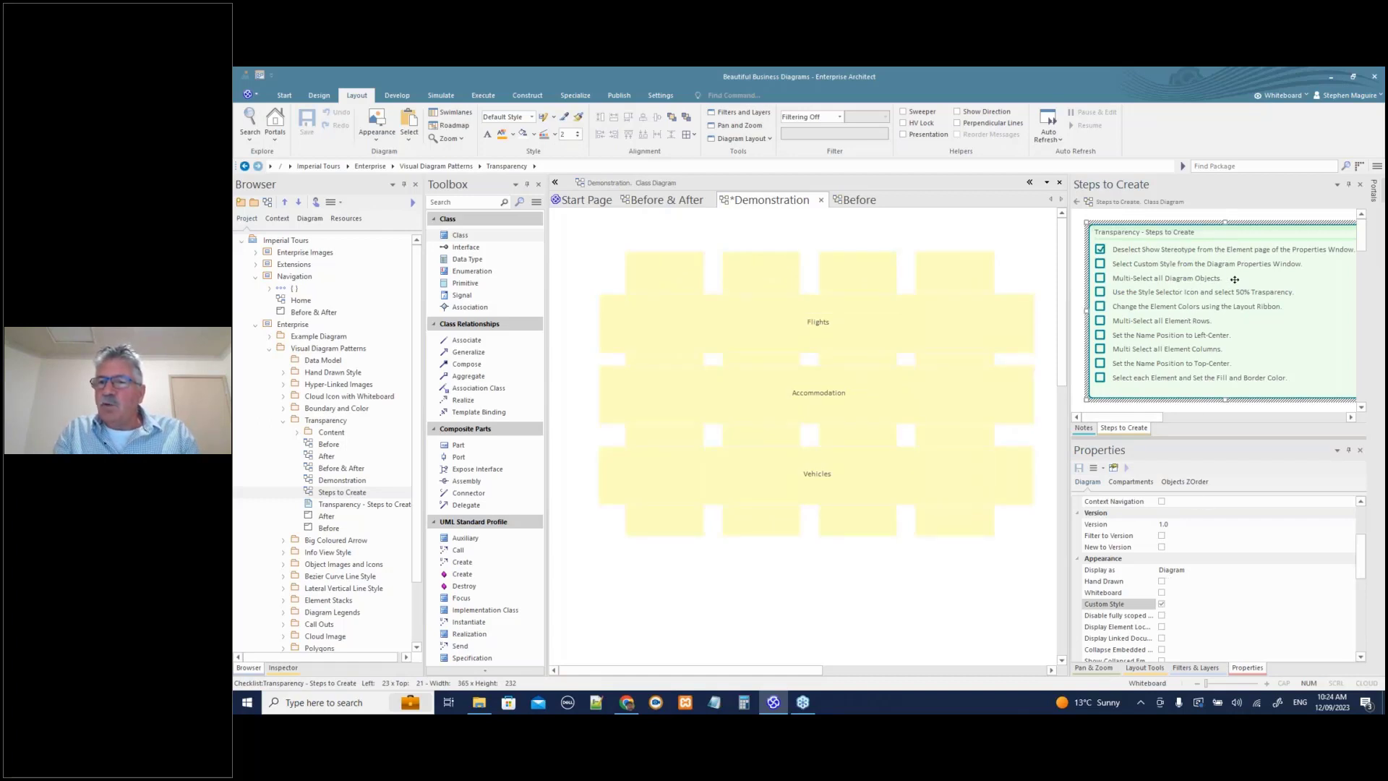
{"action": "left_click_drag", "start_coordinate": [592, 243], "coordinate": [1032, 553]}
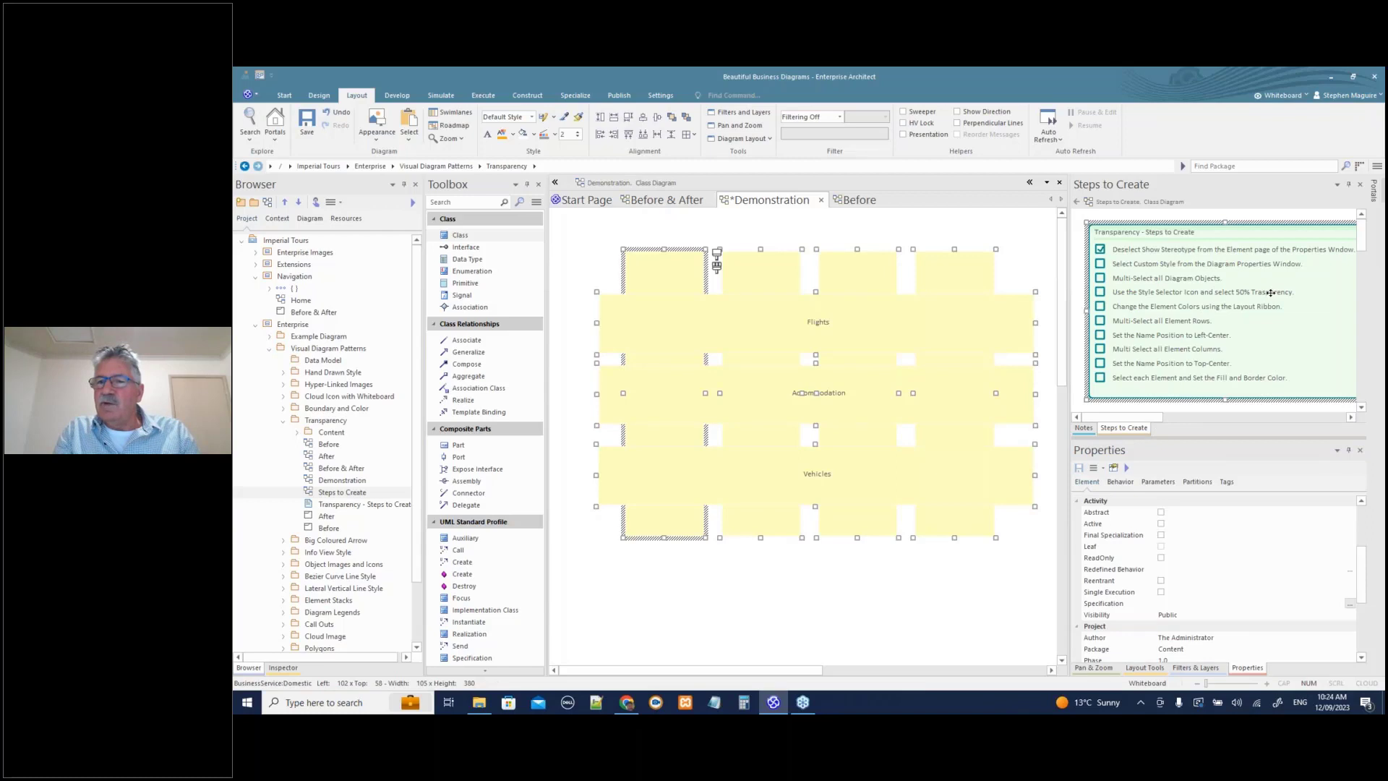
{"action": "left_click", "coordinate": [852, 229]}
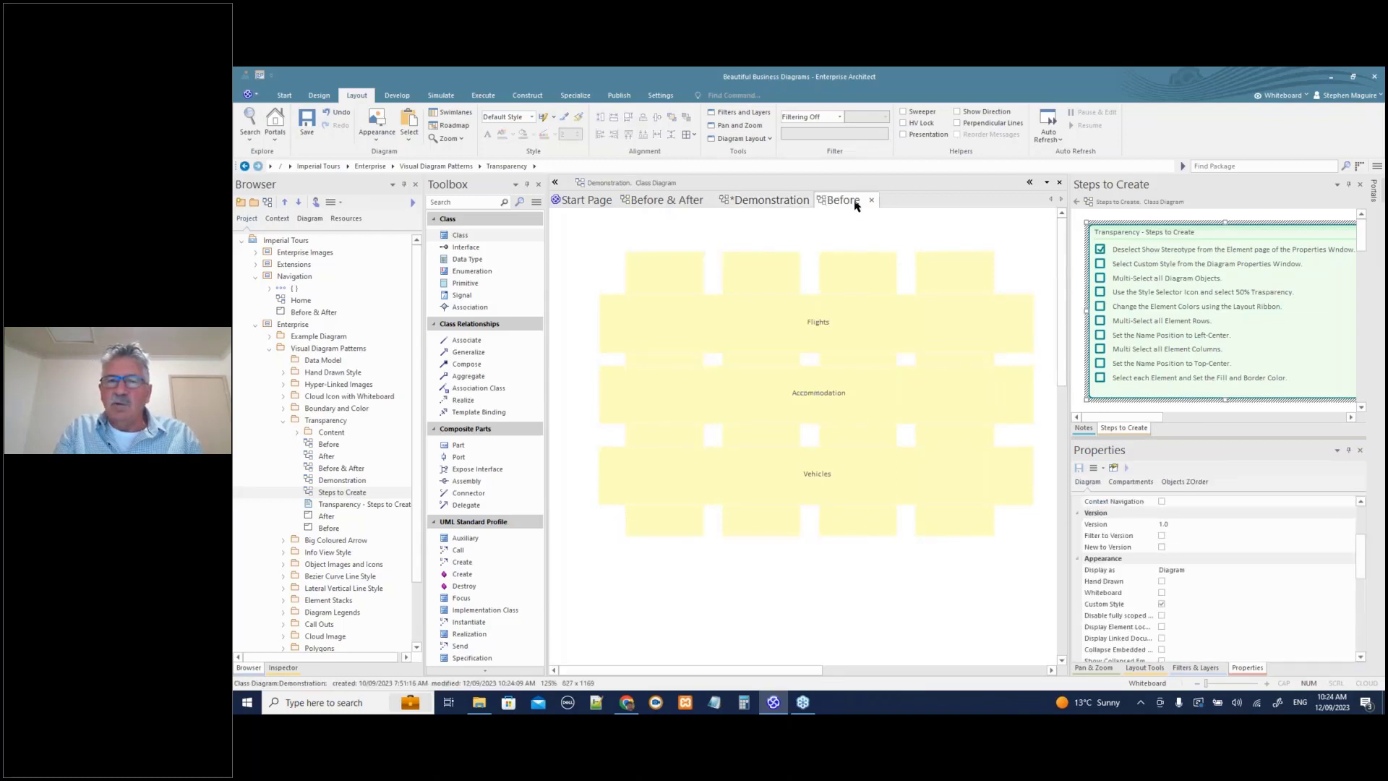
- Check the Before & After diagram, and fill the Domestic, International, Charter and Government columns on the Before diagram with light cyan
{"action": "left_click", "coordinate": [665, 201]}
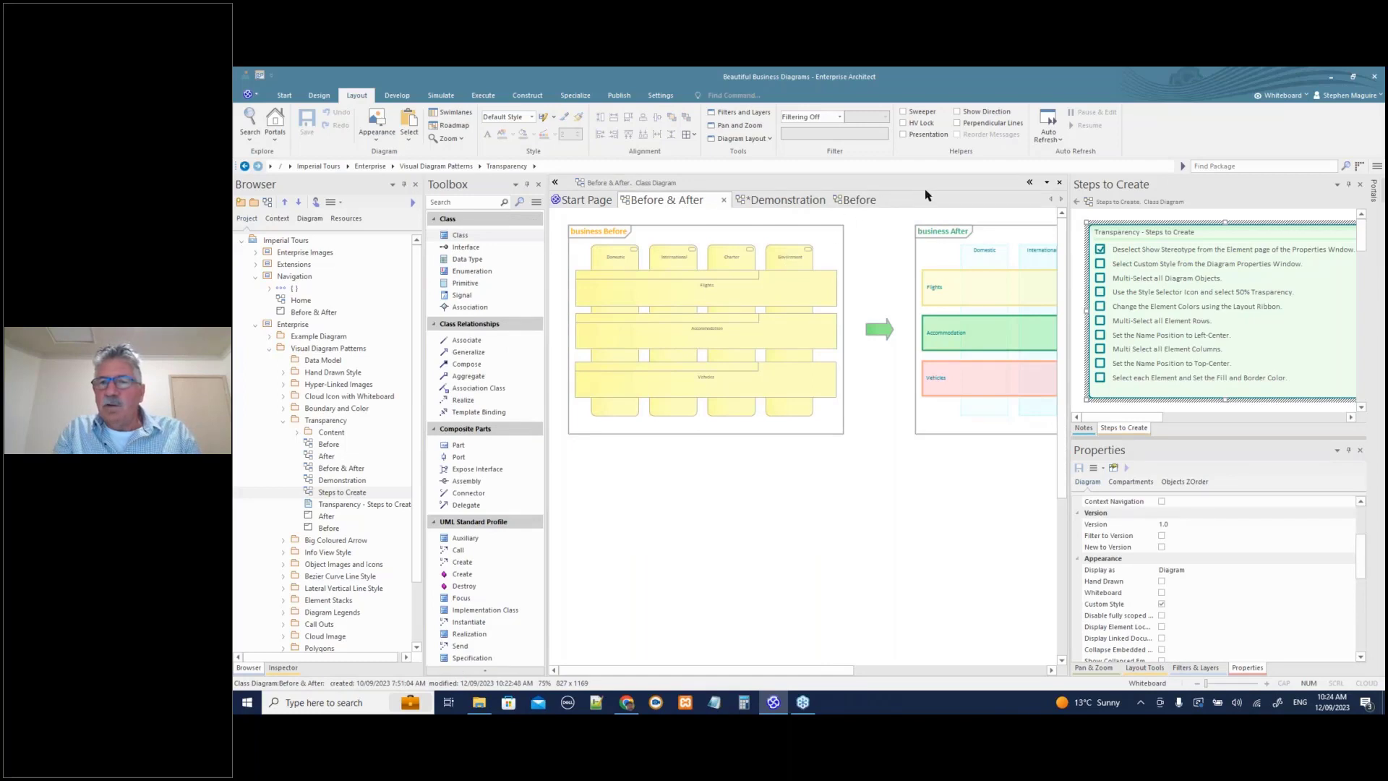
{"action": "left_click", "coordinate": [865, 202]}
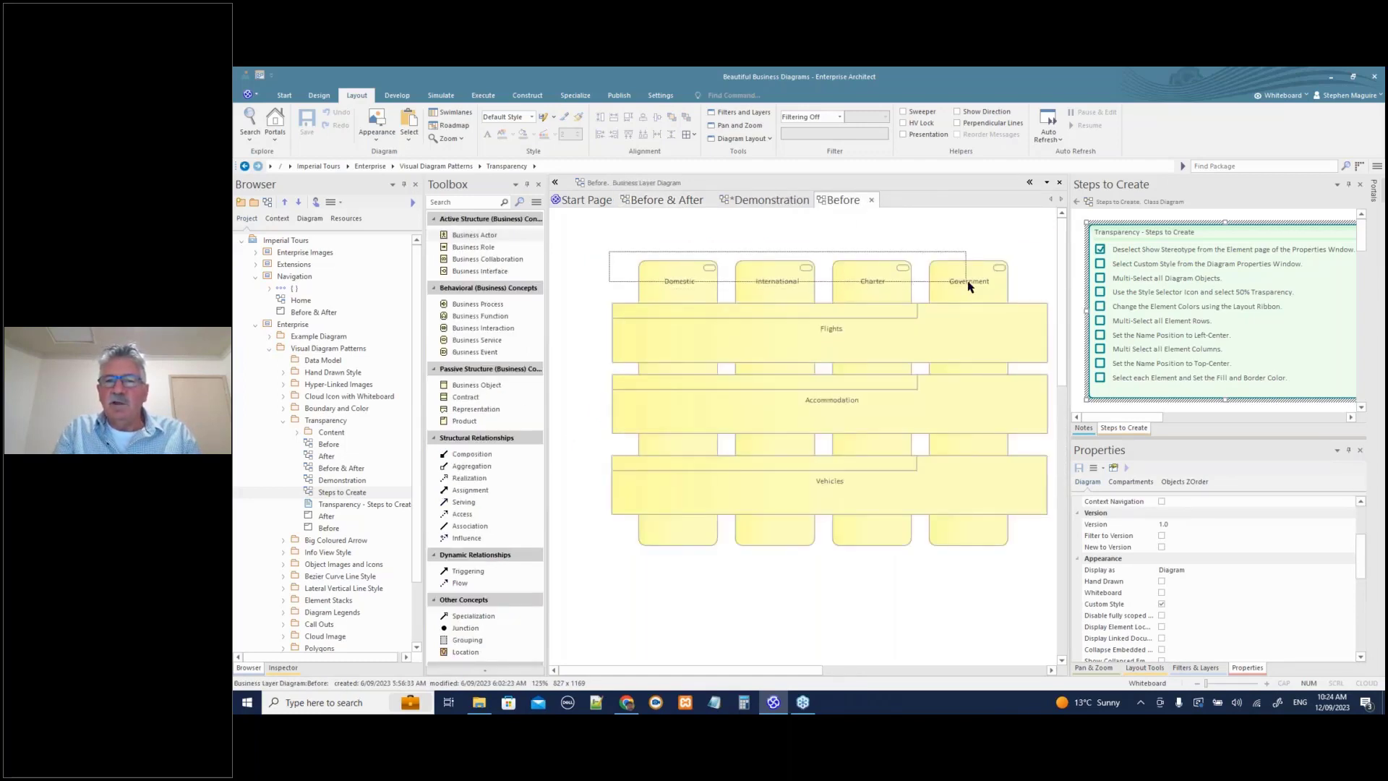
{"action": "key", "text": "ctrl+a"}
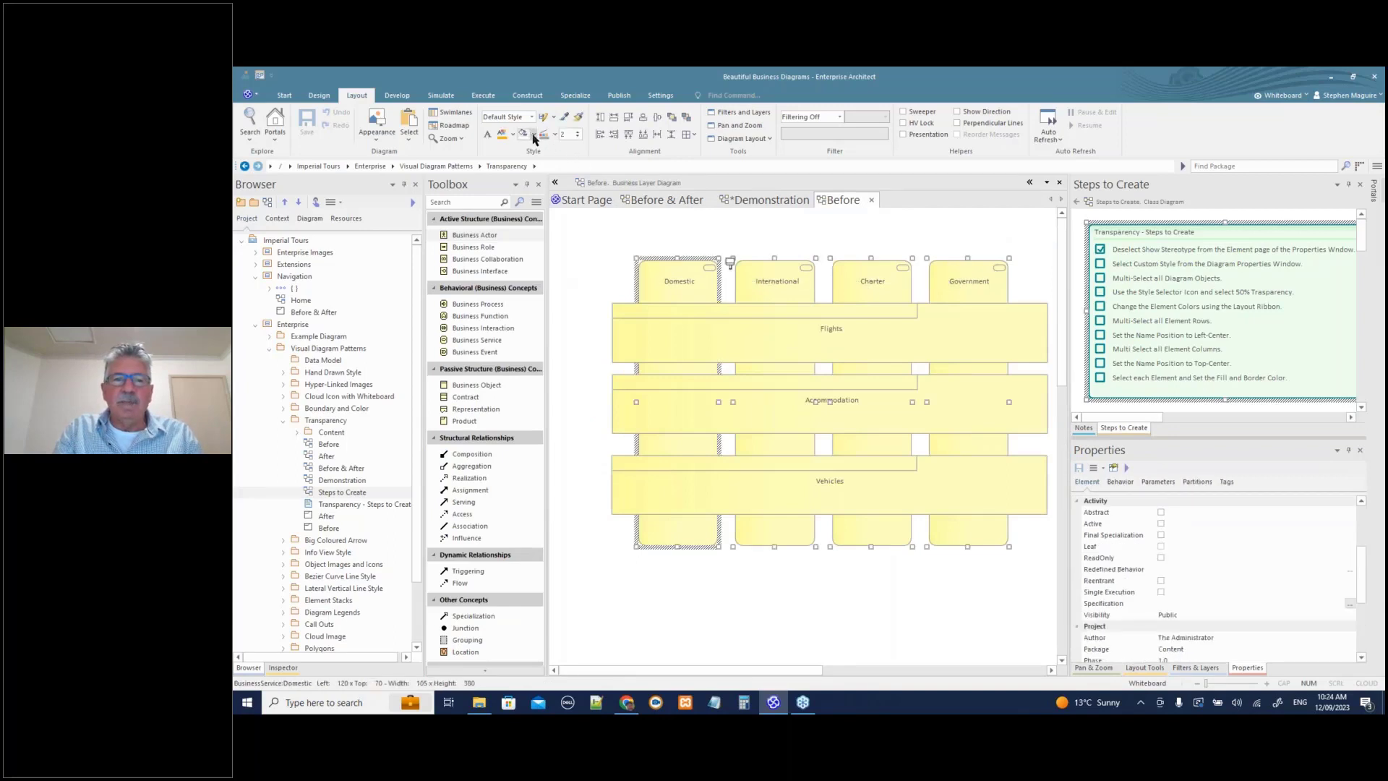
{"action": "left_click", "coordinate": [533, 134]}
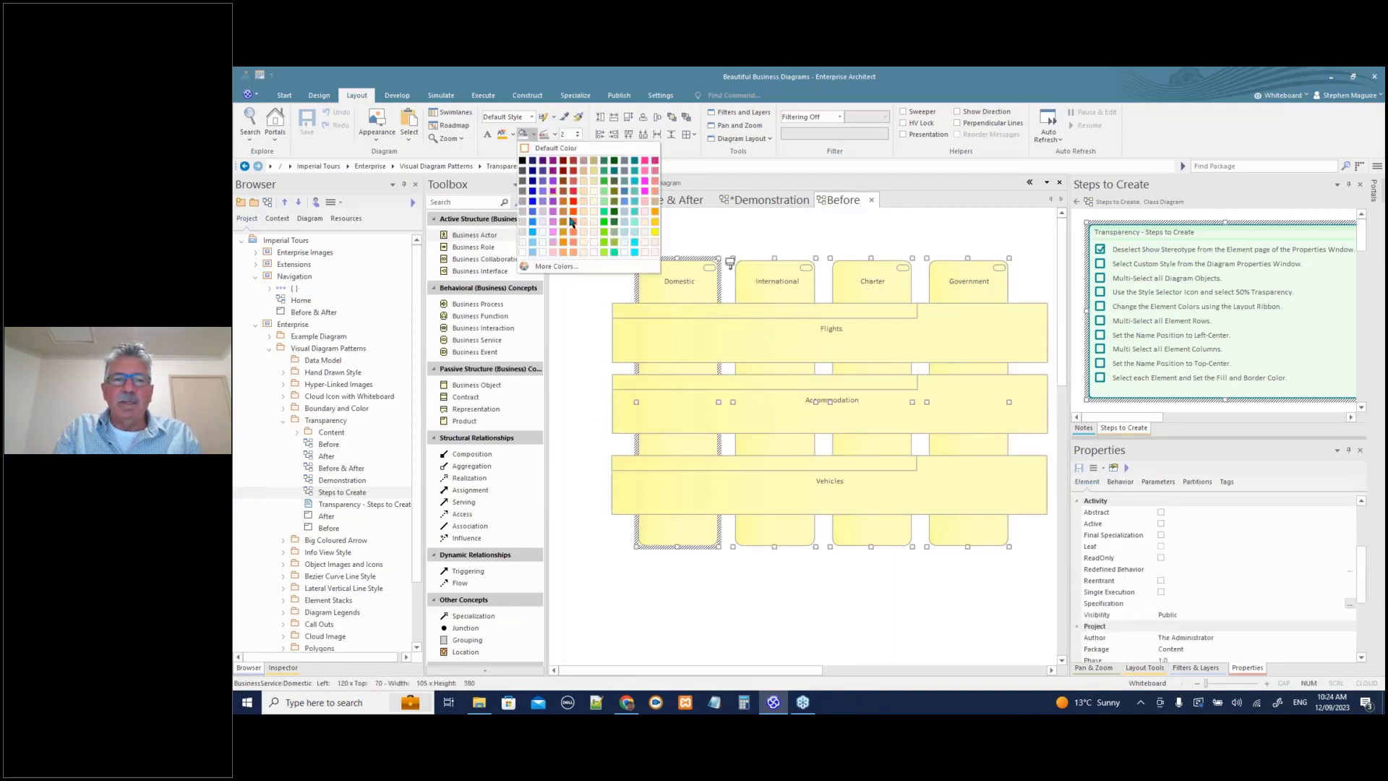
{"action": "left_click", "coordinate": [626, 253]}
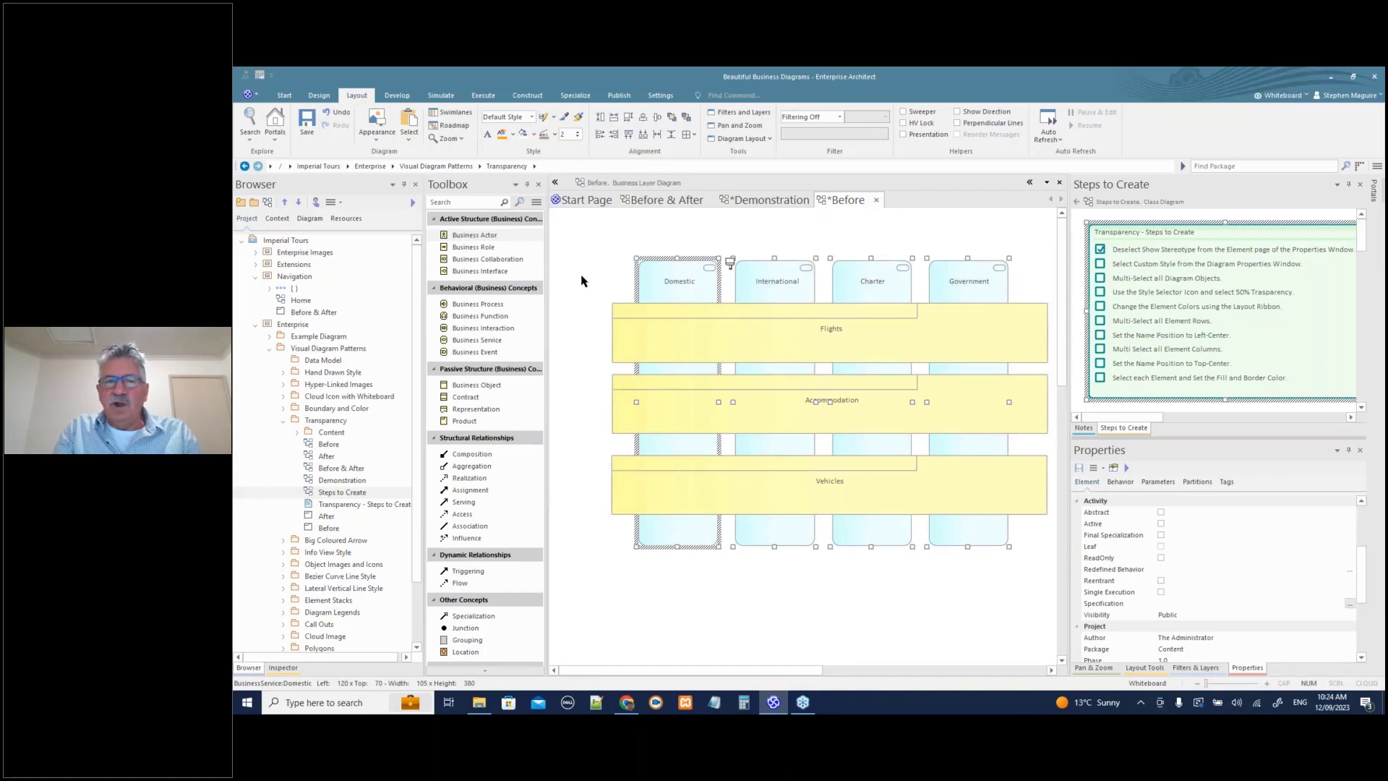
- Select the Flights, Accommodation and Vehicles rows on the Before diagram, check Flights for style options, and clear the selection
{"action": "left_click_drag", "start_coordinate": [582, 280], "coordinate": [626, 520]}
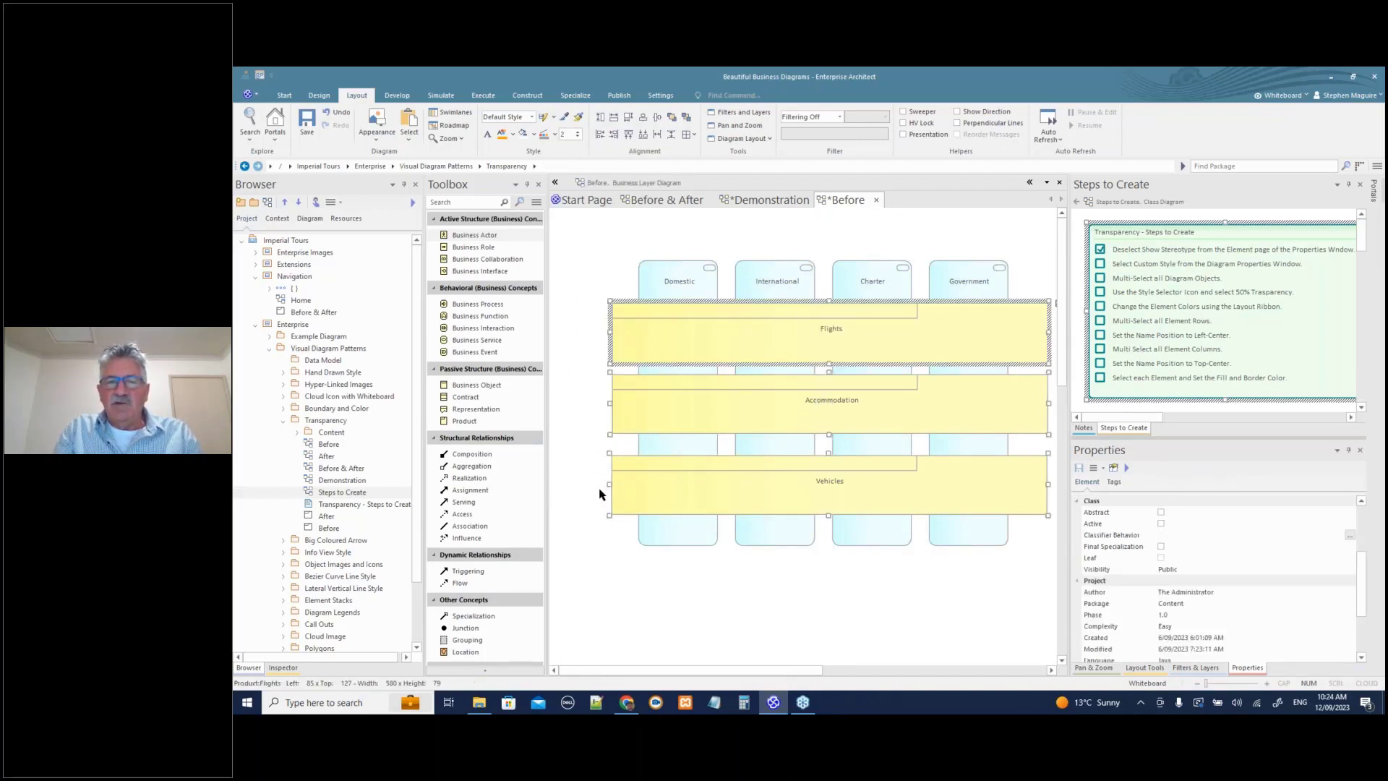
{"action": "left_click_drag", "start_coordinate": [811, 672], "coordinate": [851, 672]}
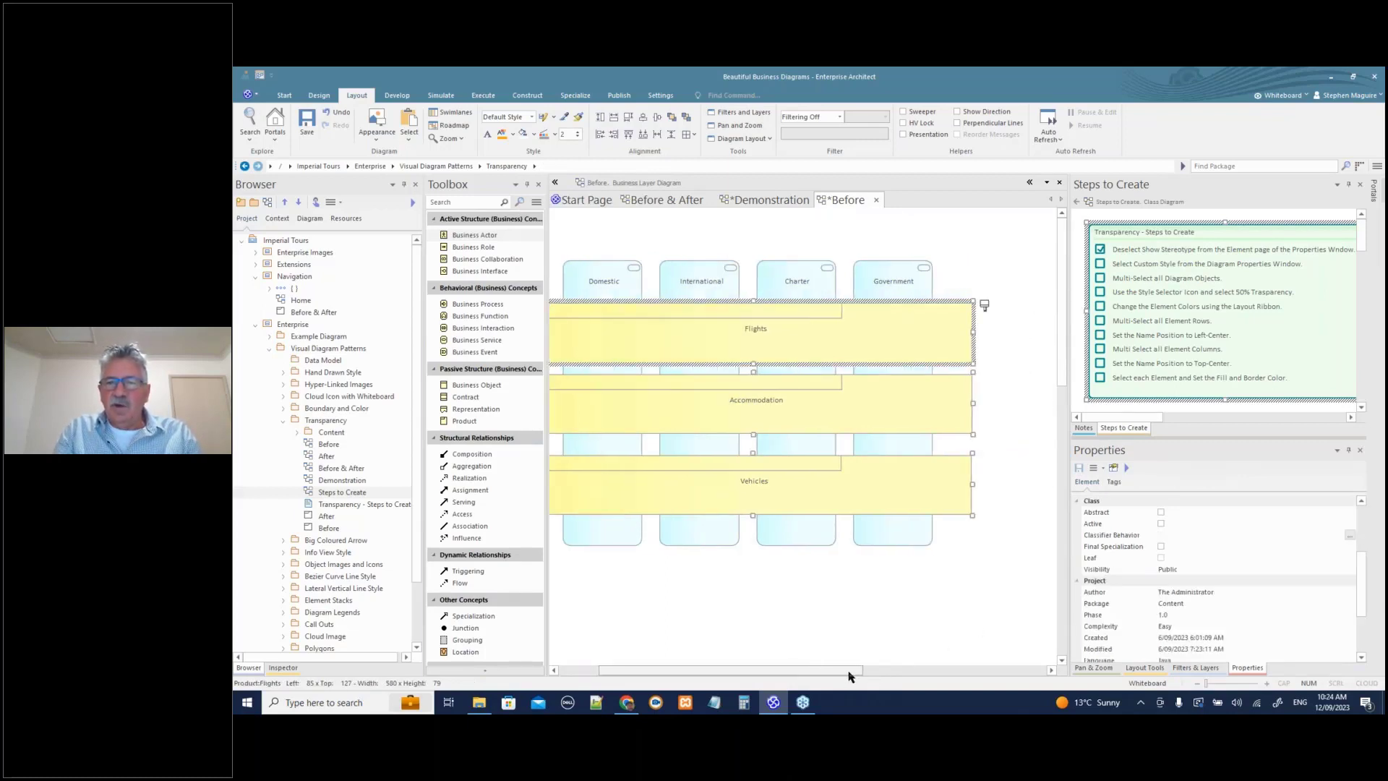
{"action": "left_click", "coordinate": [946, 347]}
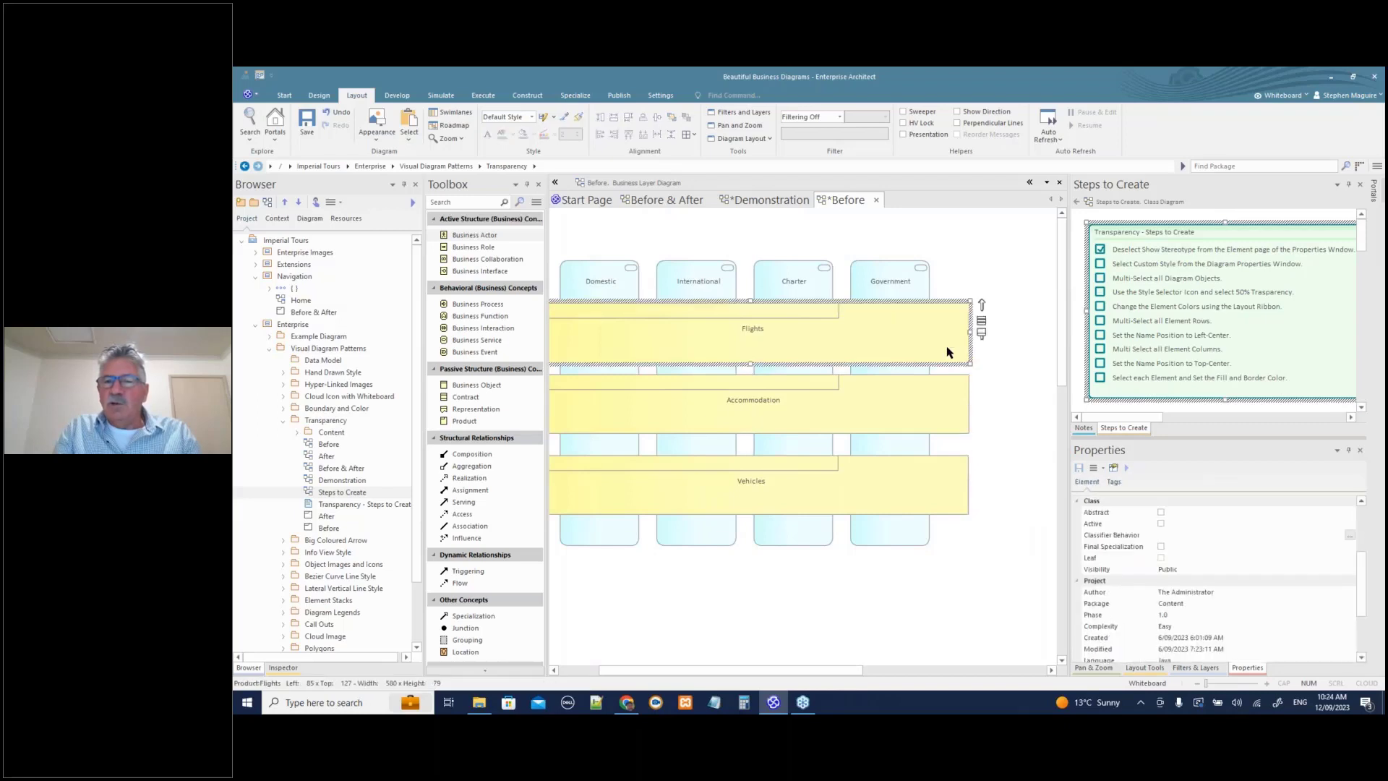
{"action": "left_click", "coordinate": [982, 335]}
{"action": "left_click", "coordinate": [1009, 303]}
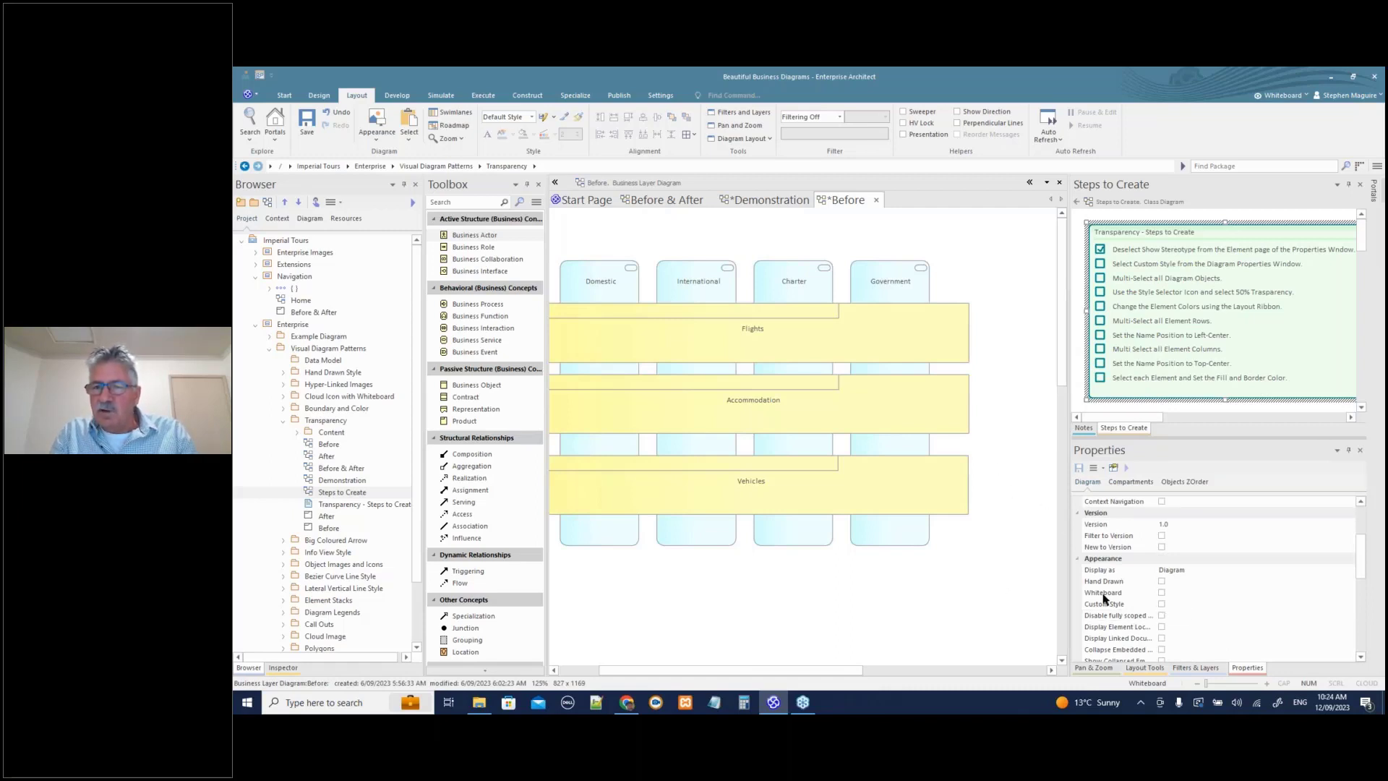
- Turn off Show Element Stereotypes for the Before diagram and enable Custom Style for it
{"action": "left_click", "coordinate": [1161, 604]}
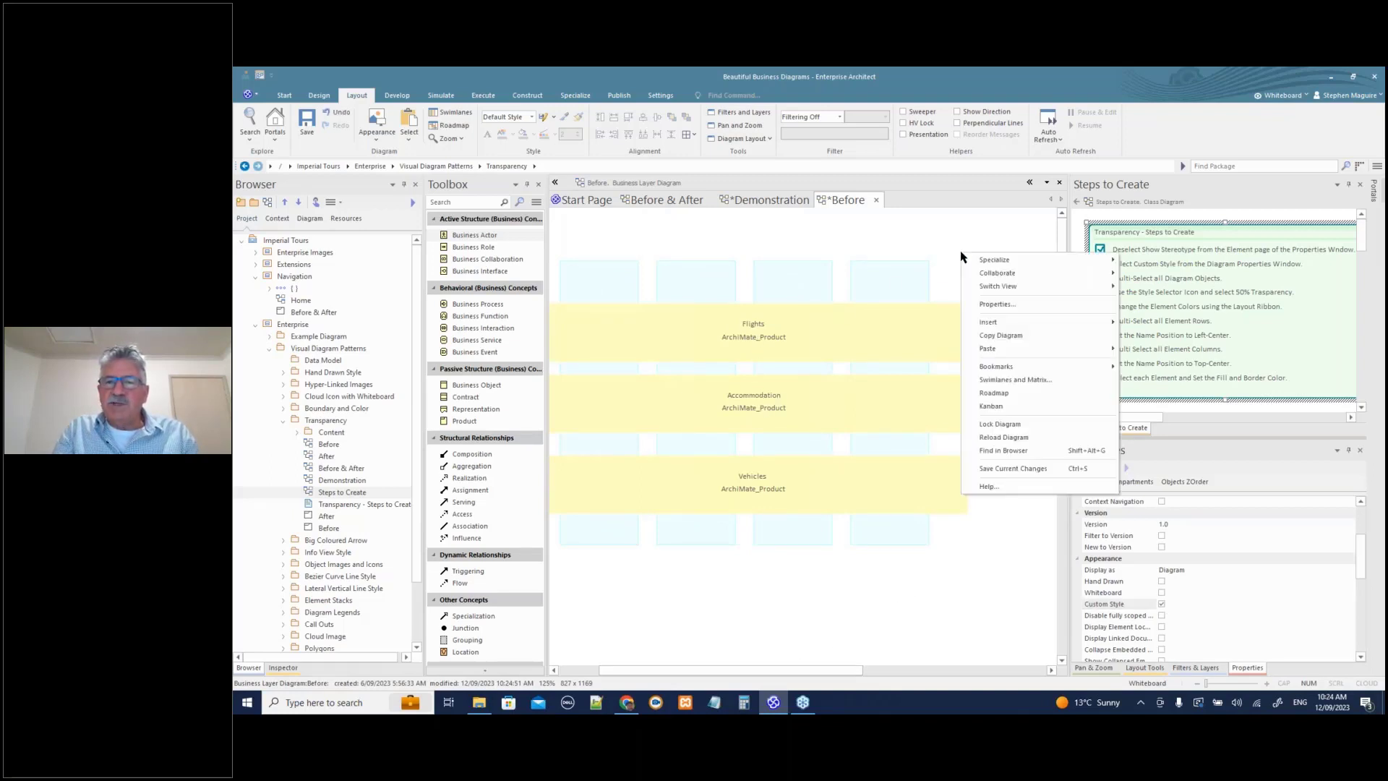
{"action": "right_click", "coordinate": [960, 257]}
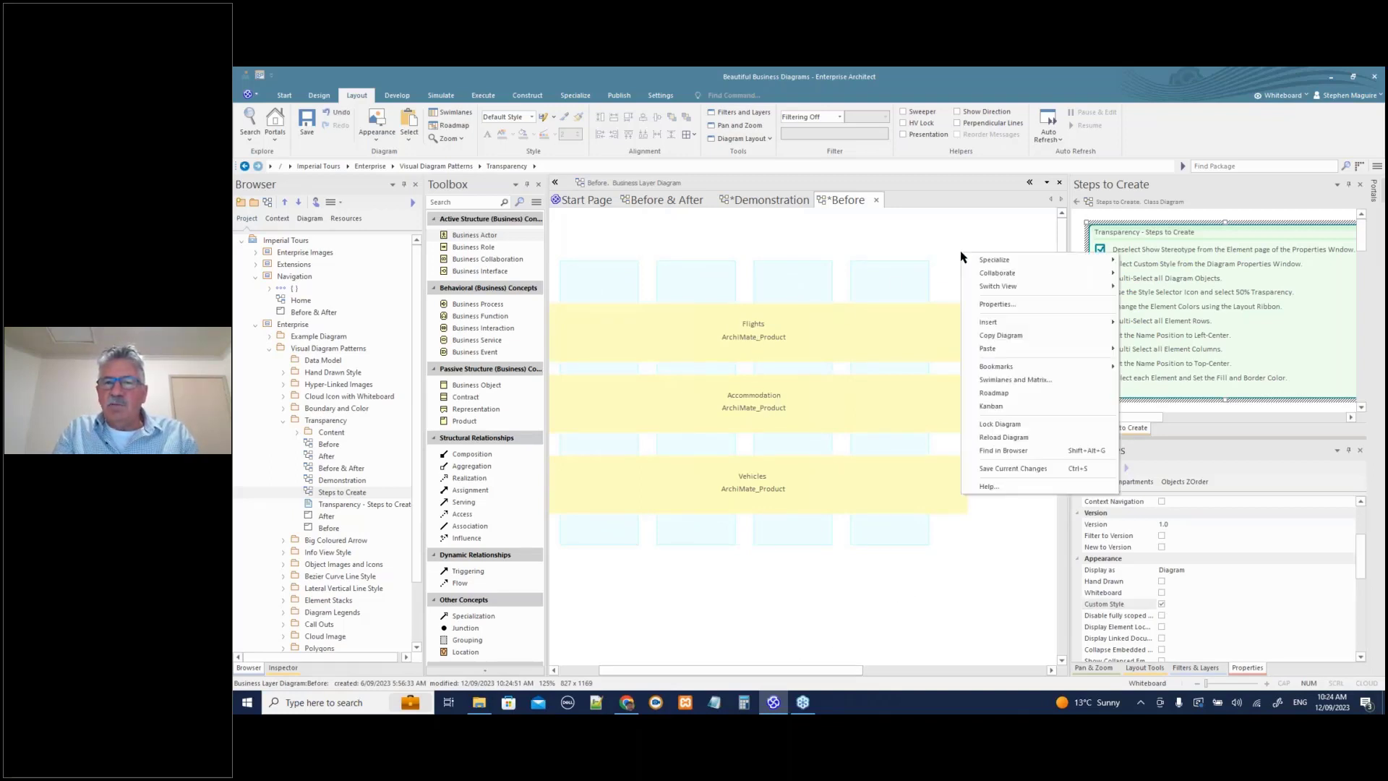
{"action": "left_click", "coordinate": [999, 305]}
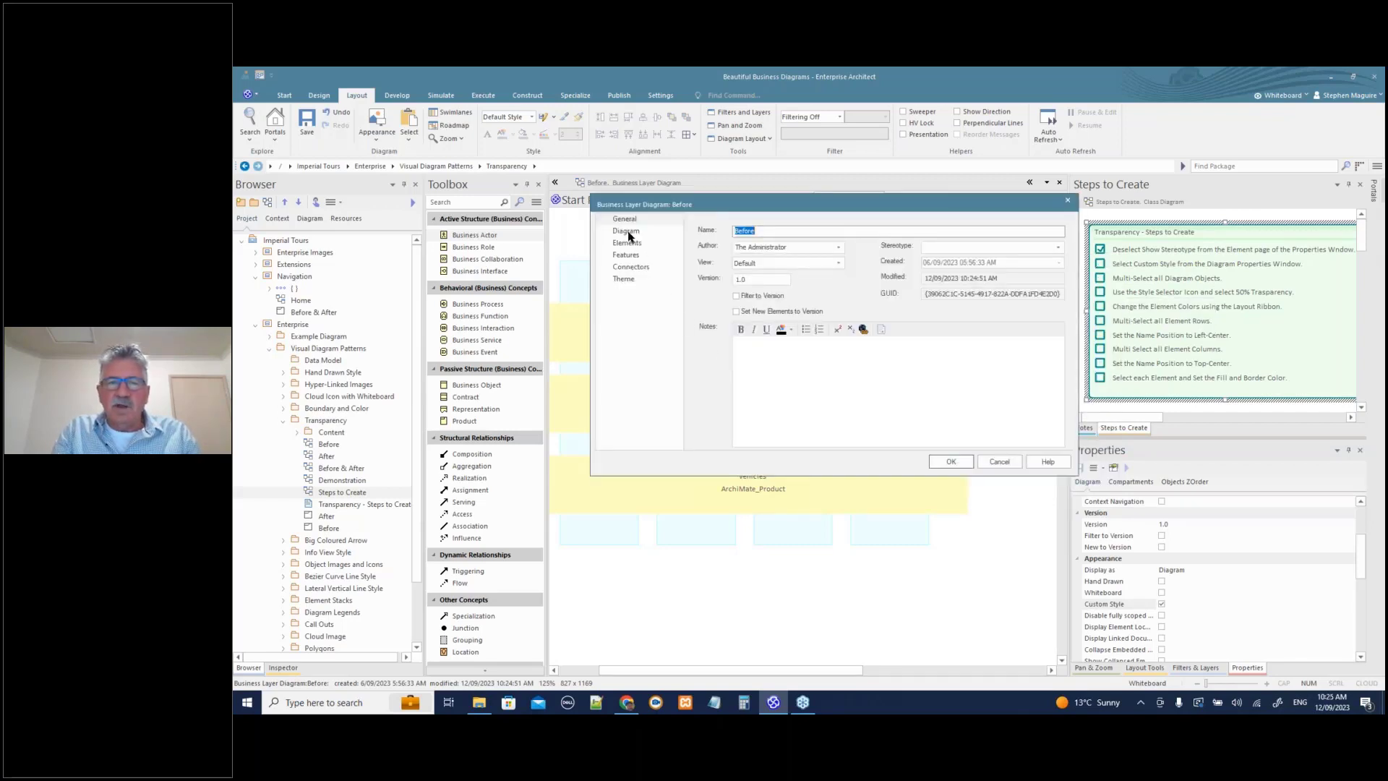
{"action": "left_click", "coordinate": [628, 245]}
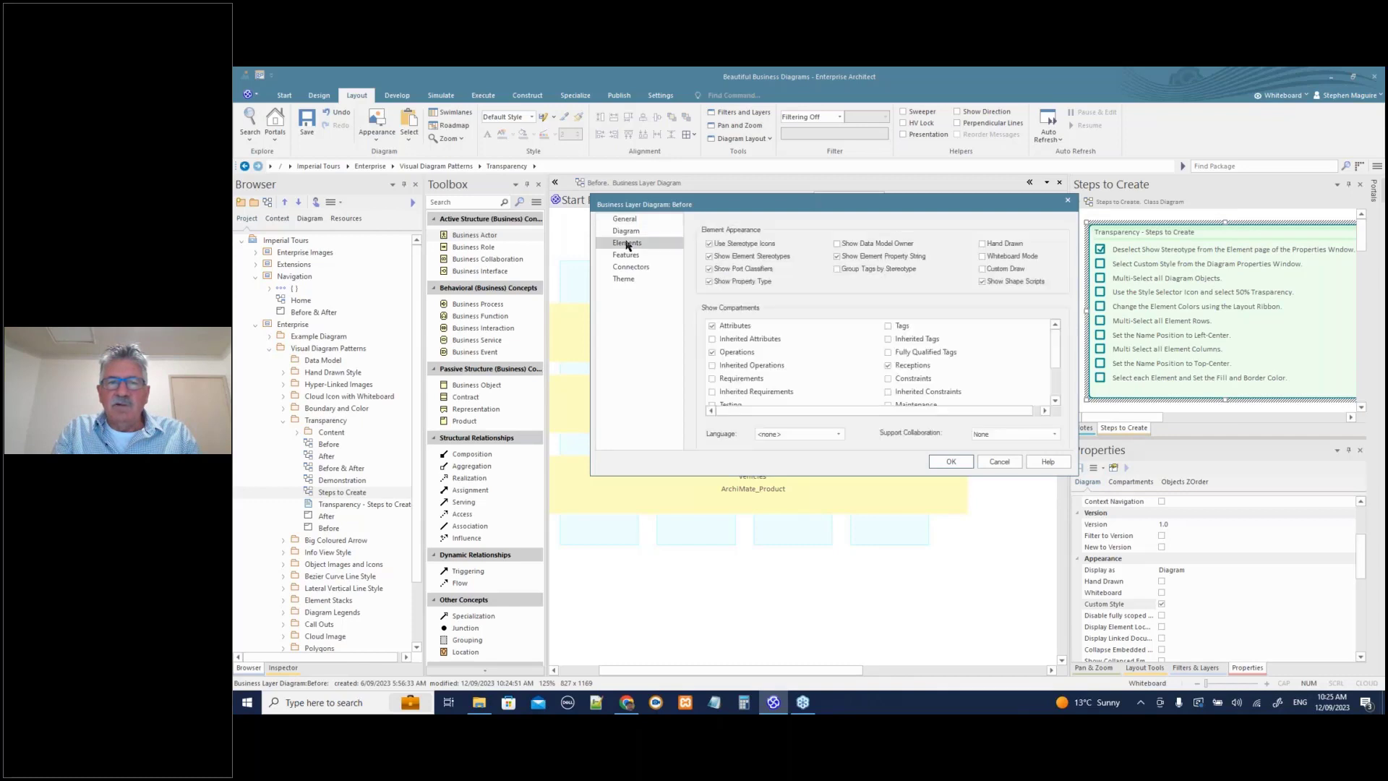
{"action": "left_click", "coordinate": [708, 257]}
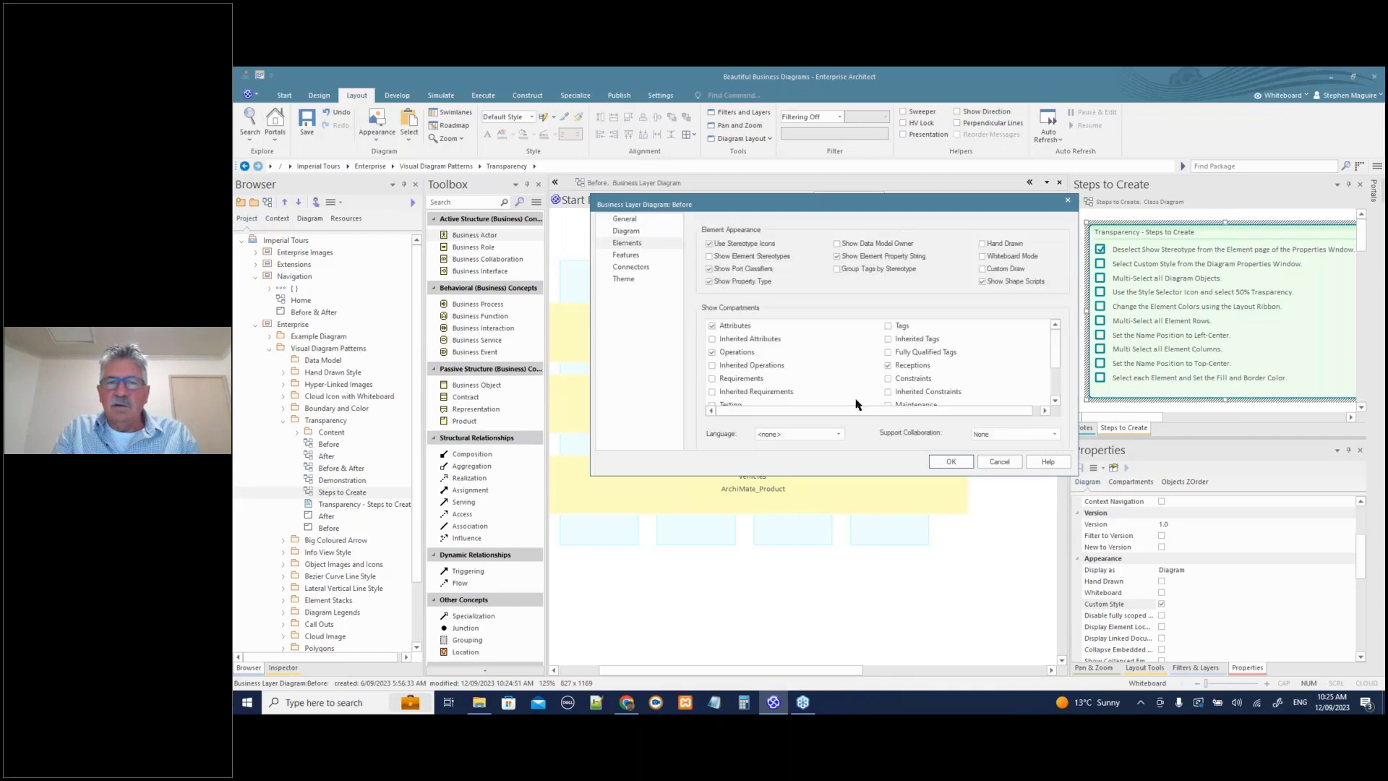
{"action": "left_click", "coordinate": [940, 464]}
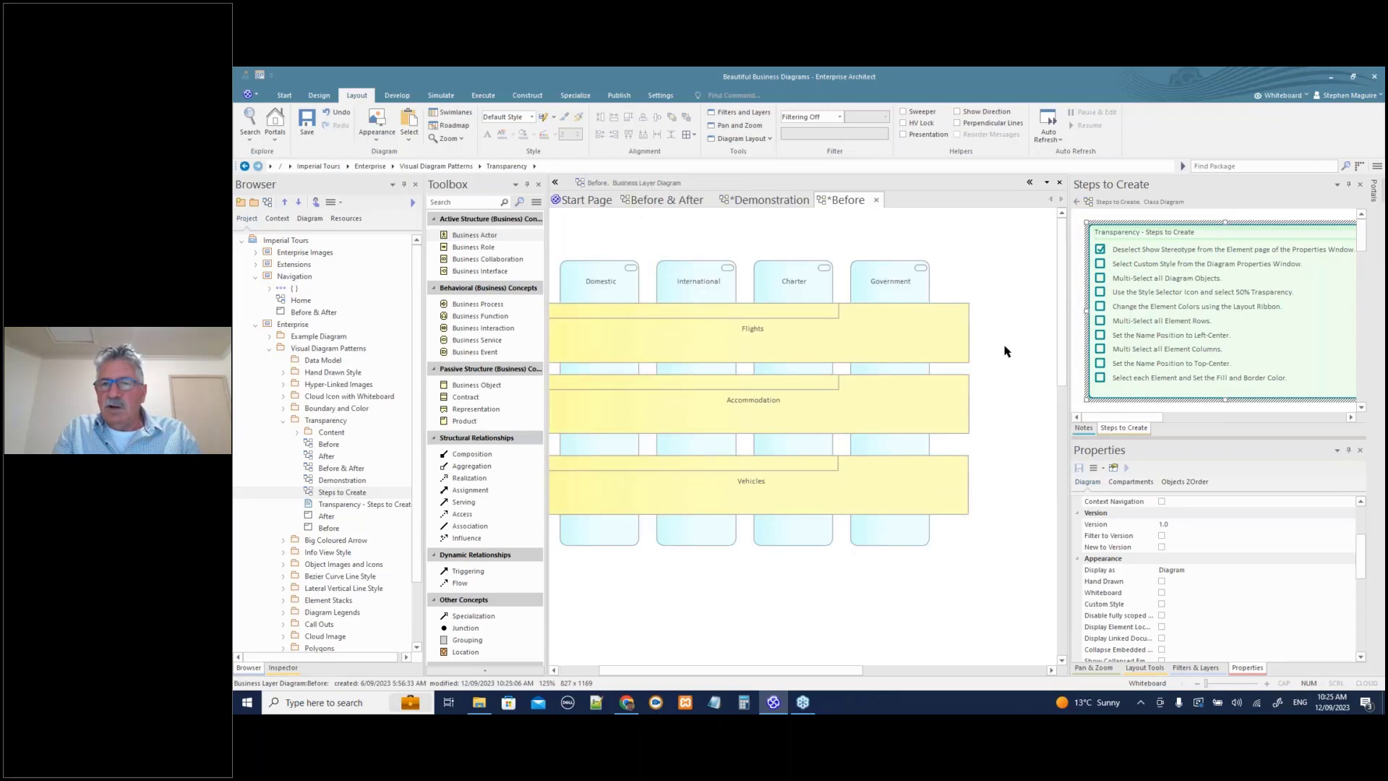
{"action": "left_click", "coordinate": [1161, 604]}
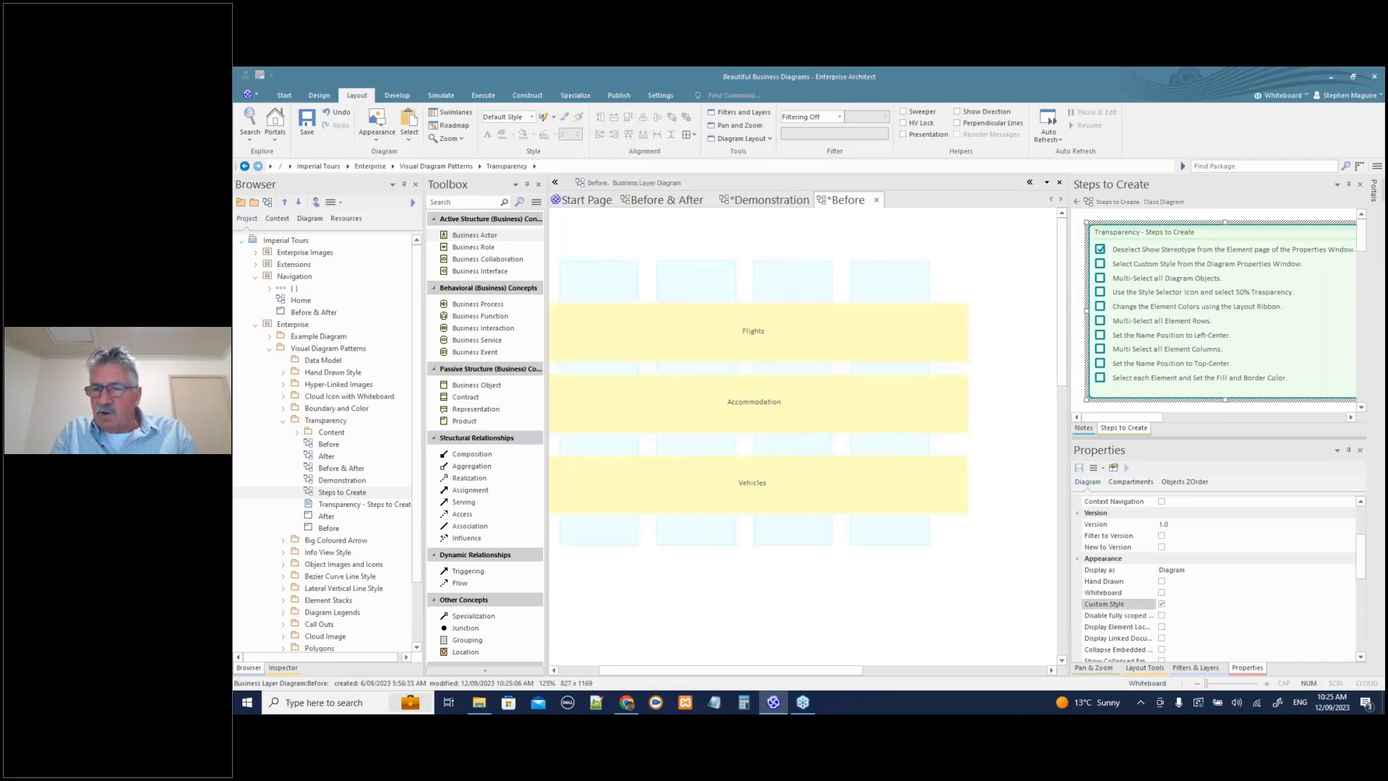
- Set the transparency of the Flights, Accommodation and Vehicles rows on the Before diagram to 50% and clear the selection
{"action": "left_click_drag", "start_coordinate": [847, 677], "coordinate": [811, 671]}
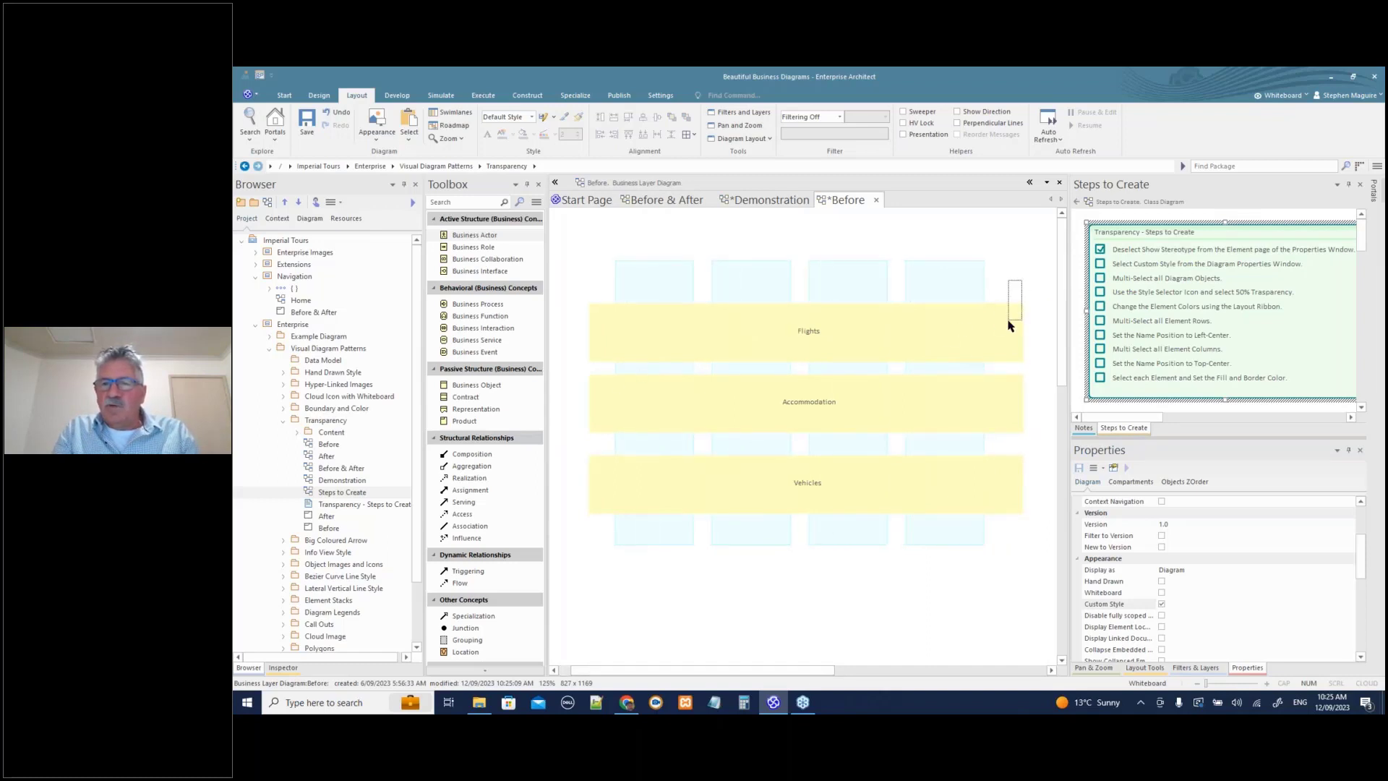
{"action": "left_click", "coordinate": [1007, 319]}
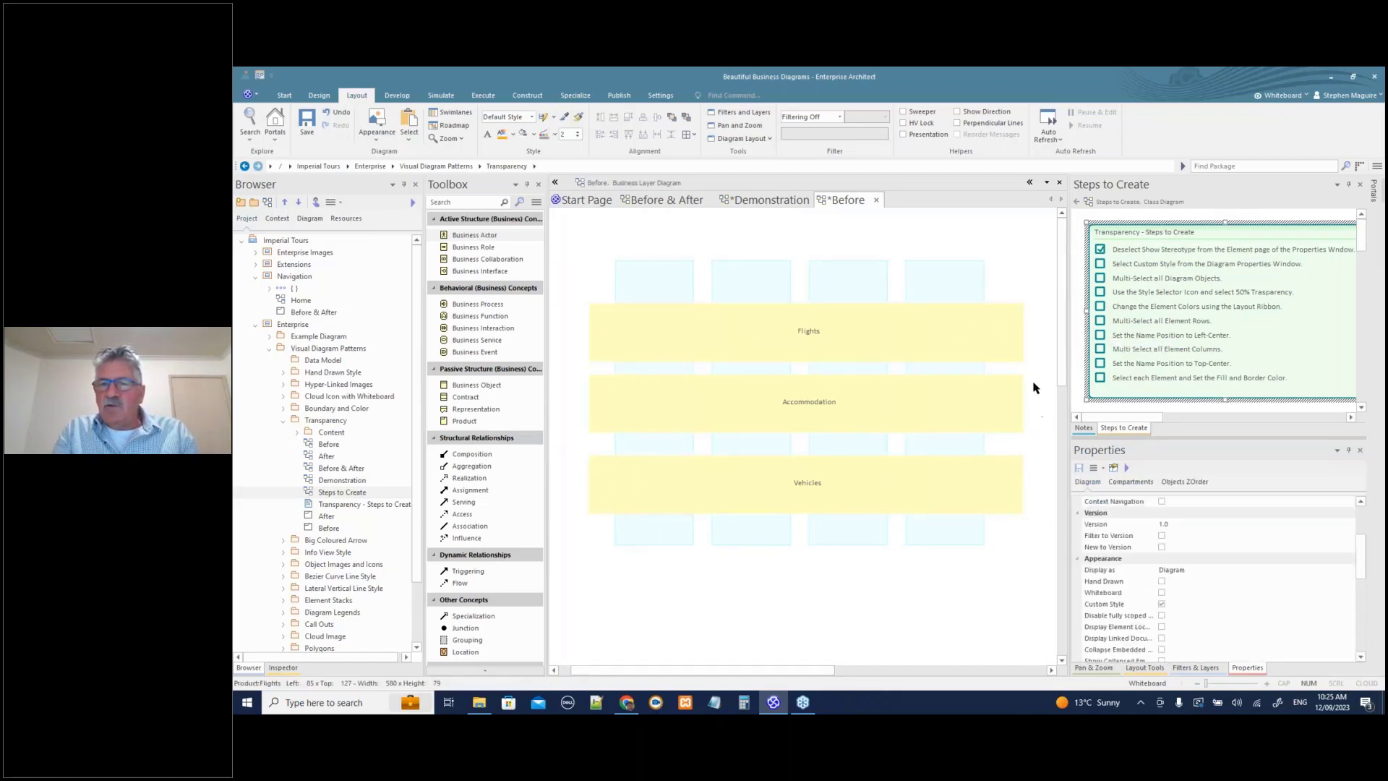
{"action": "left_click_drag", "start_coordinate": [1006, 280], "coordinate": [1022, 518]}
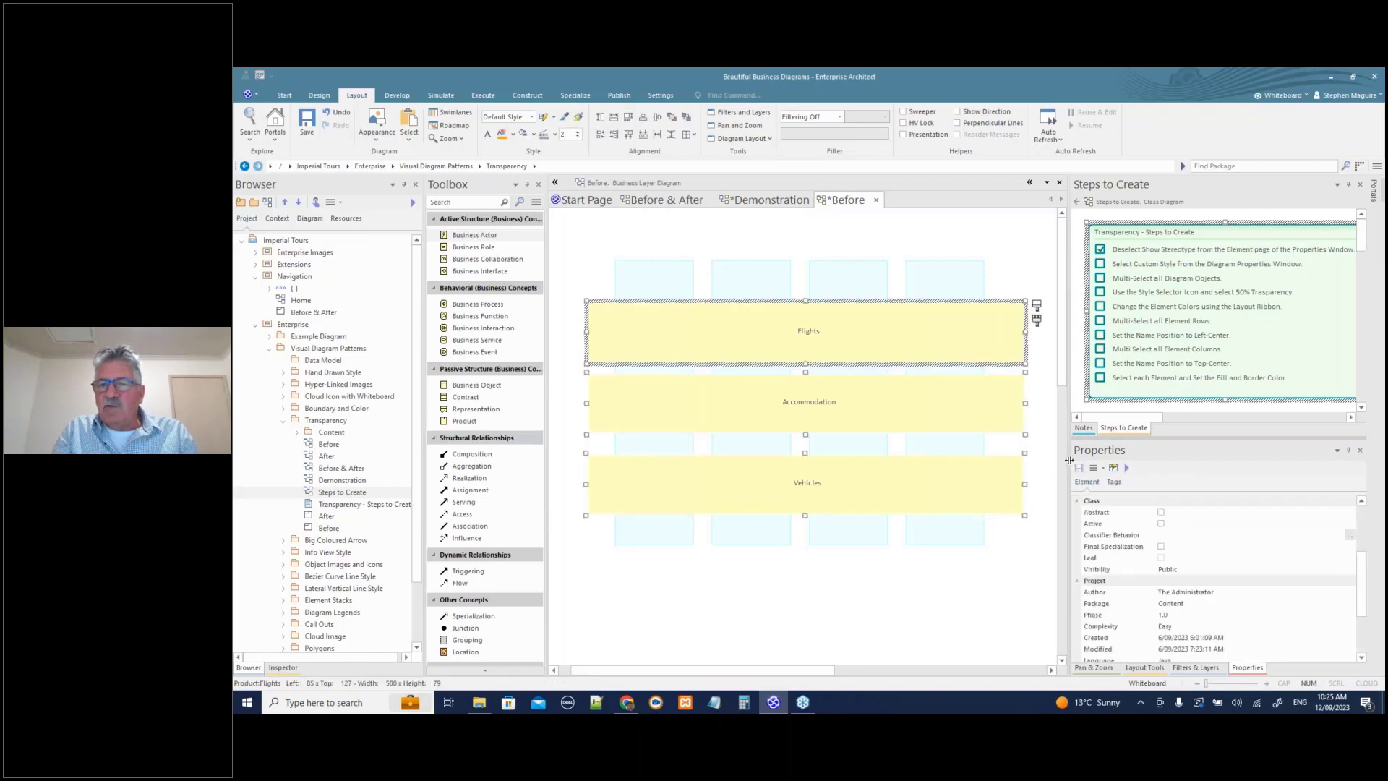
{"action": "left_click_drag", "start_coordinate": [1069, 460], "coordinate": [1165, 460]}
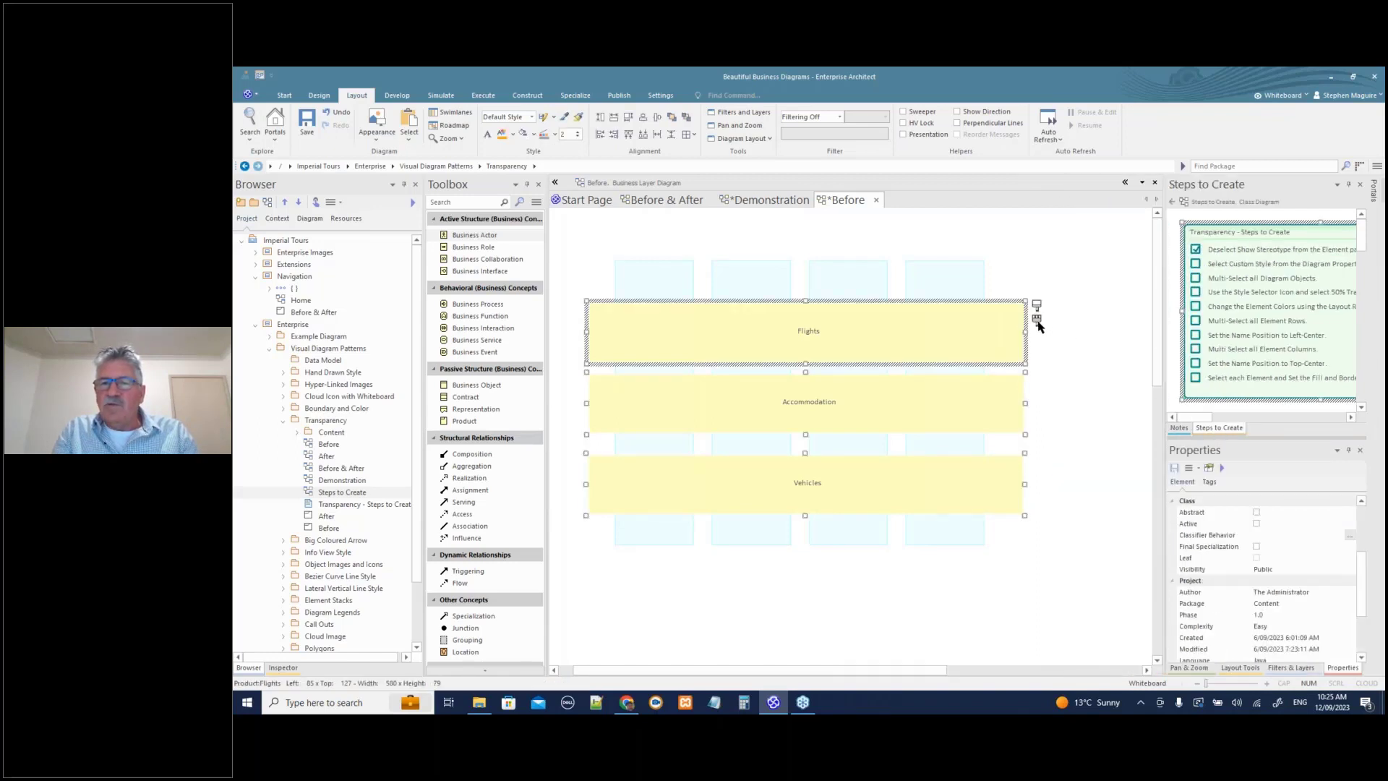
{"action": "mouse_move", "coordinate": [1038, 325]}
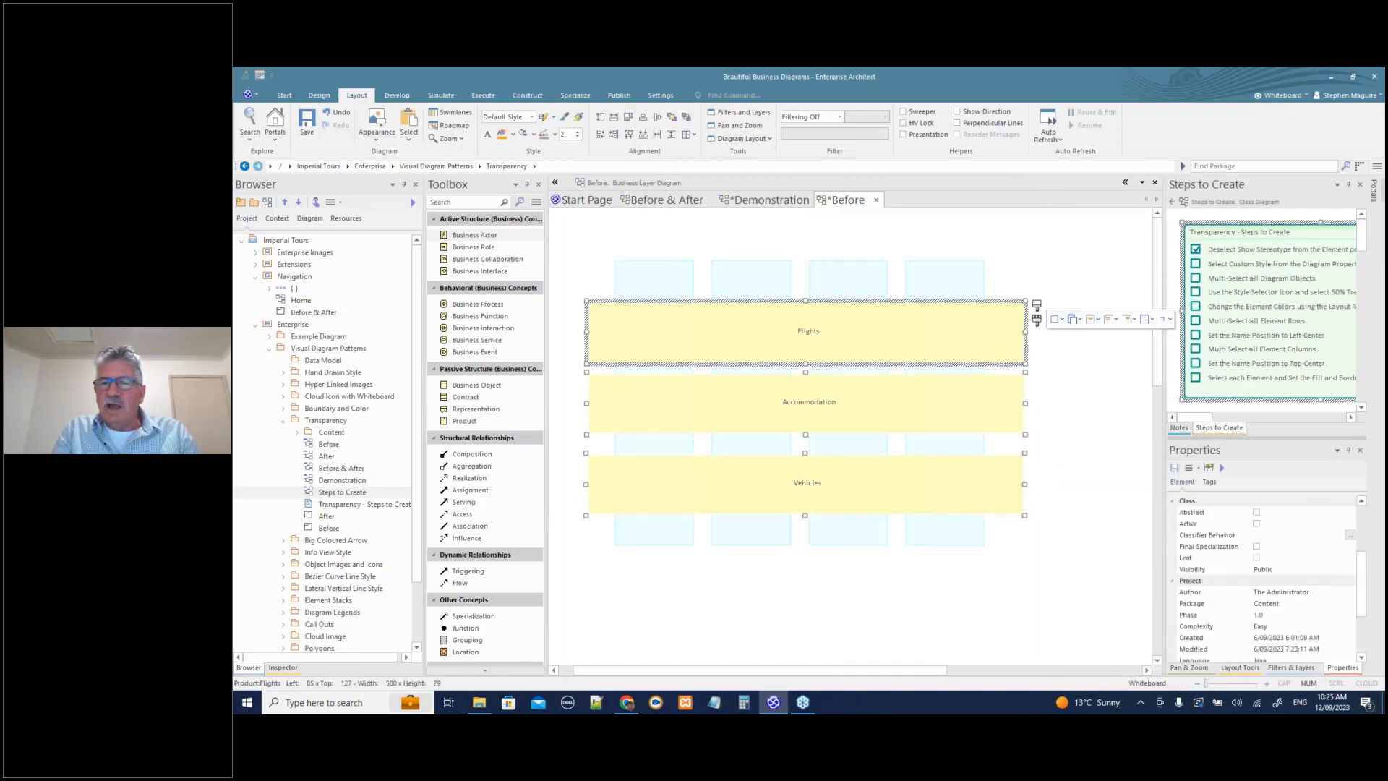
{"action": "left_click", "coordinate": [1080, 323]}
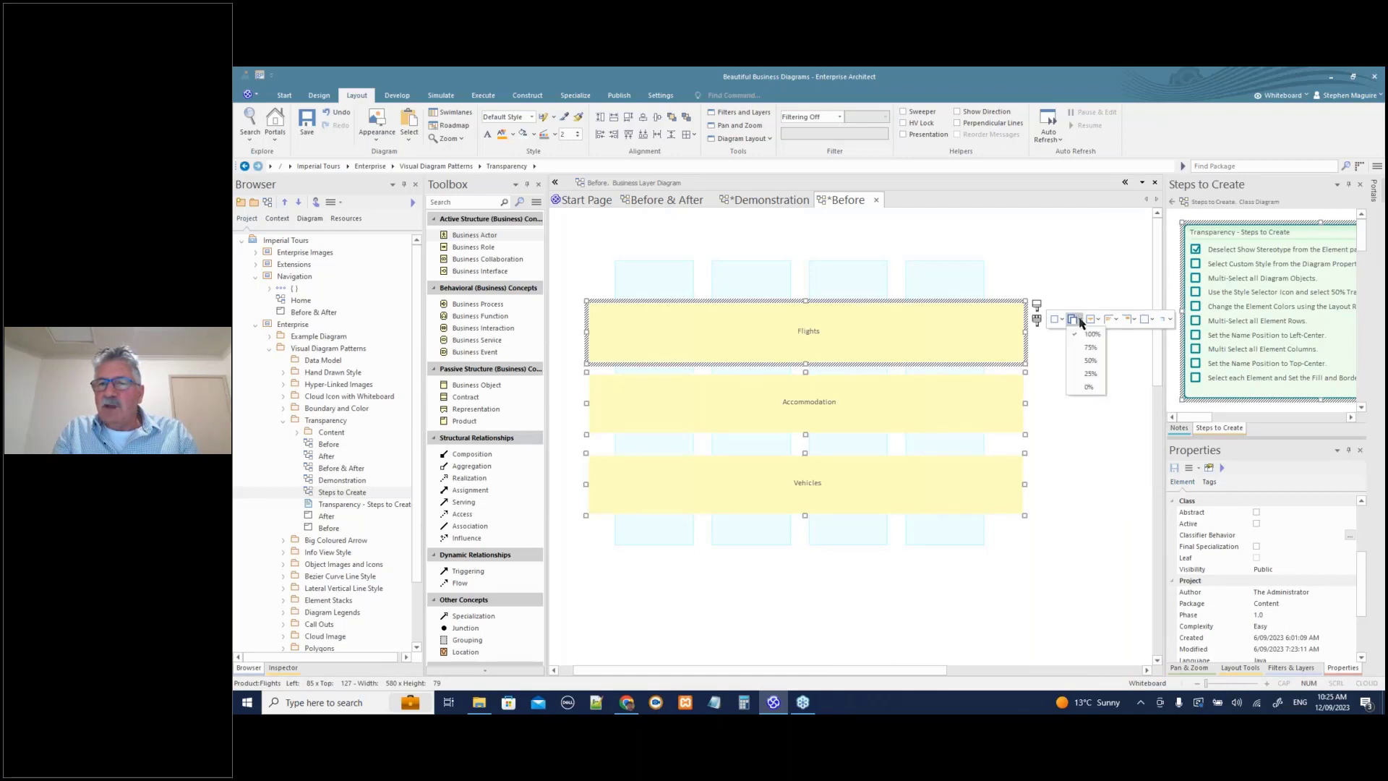
{"action": "left_click", "coordinate": [1090, 362]}
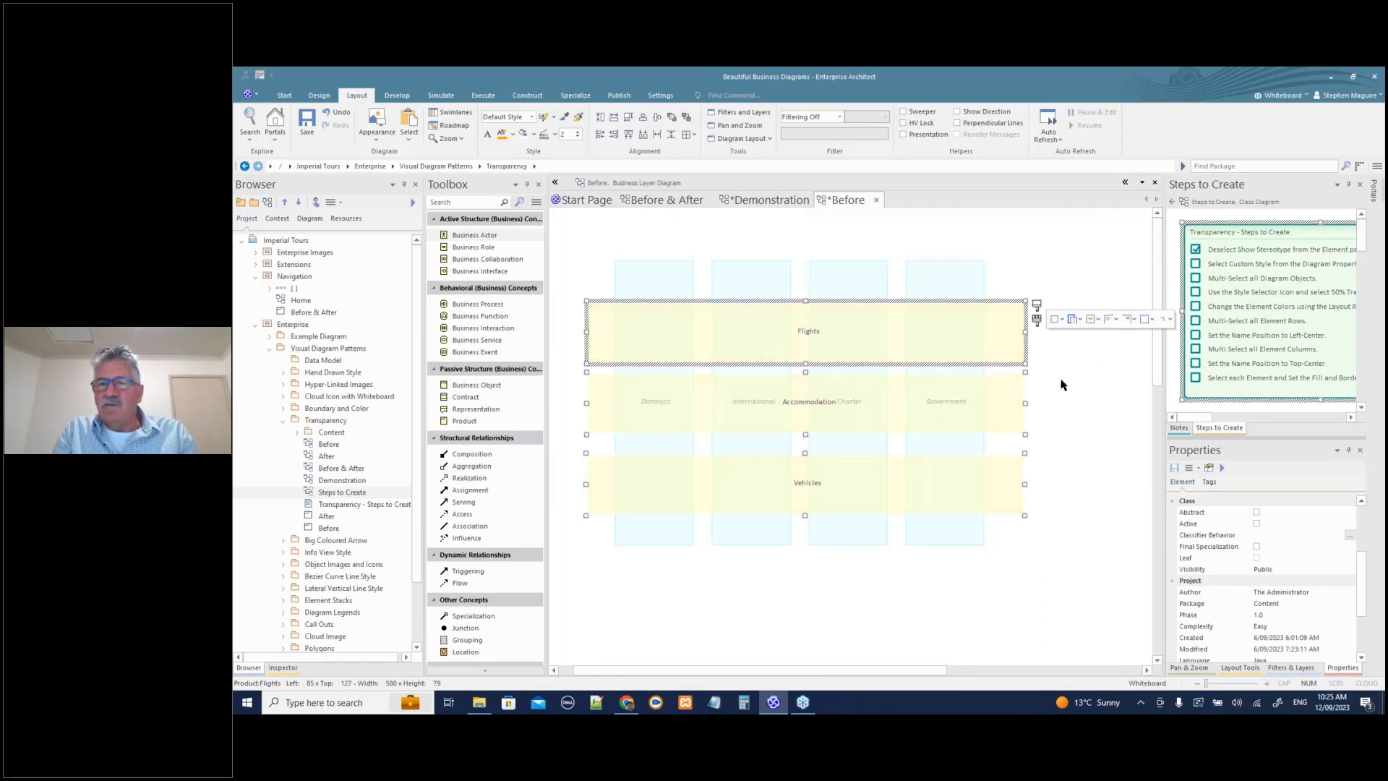
{"action": "left_click_drag", "start_coordinate": [879, 674], "coordinate": [865, 674]}
{"action": "left_click", "coordinate": [741, 638]}
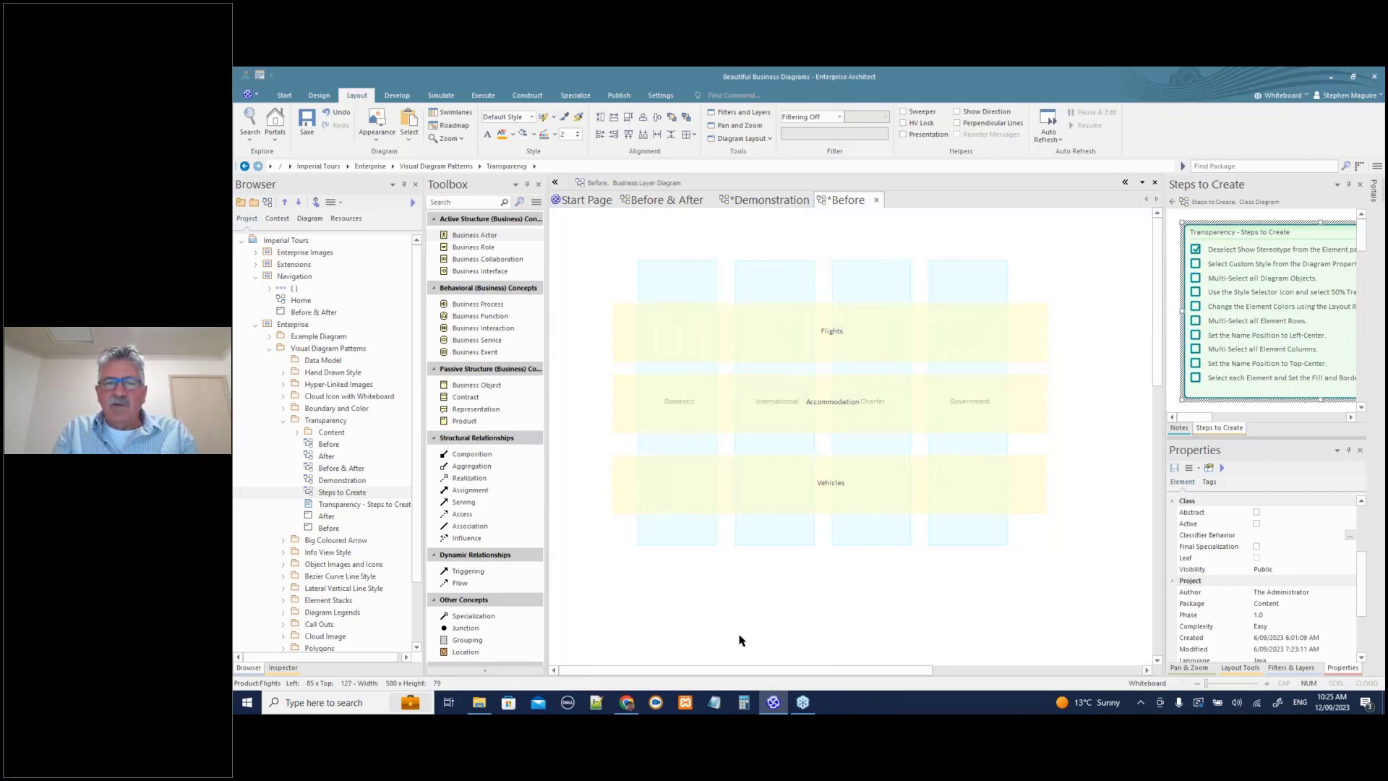
{"action": "left_click", "coordinate": [623, 323]}
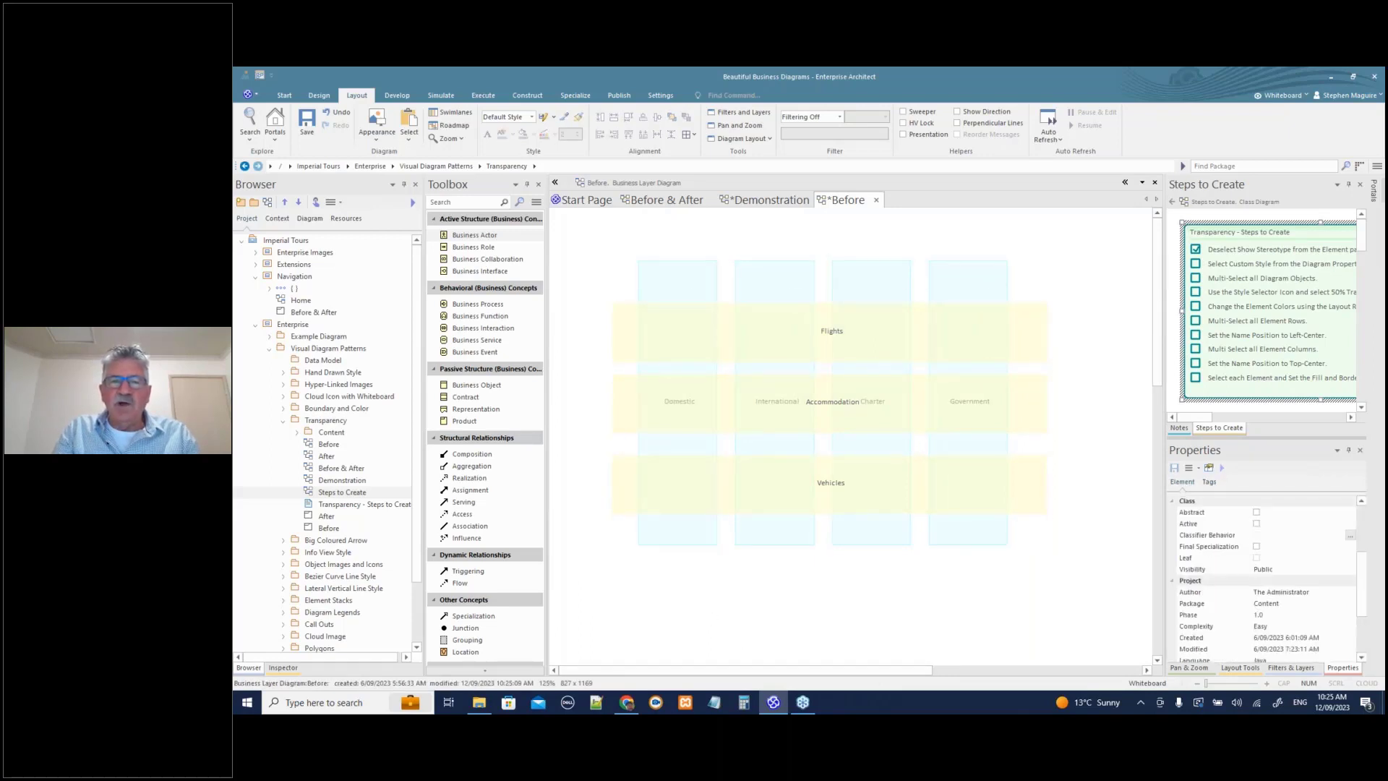
- Check the Before & After diagram, and save the Demonstration diagram
{"action": "left_click", "coordinate": [659, 202]}
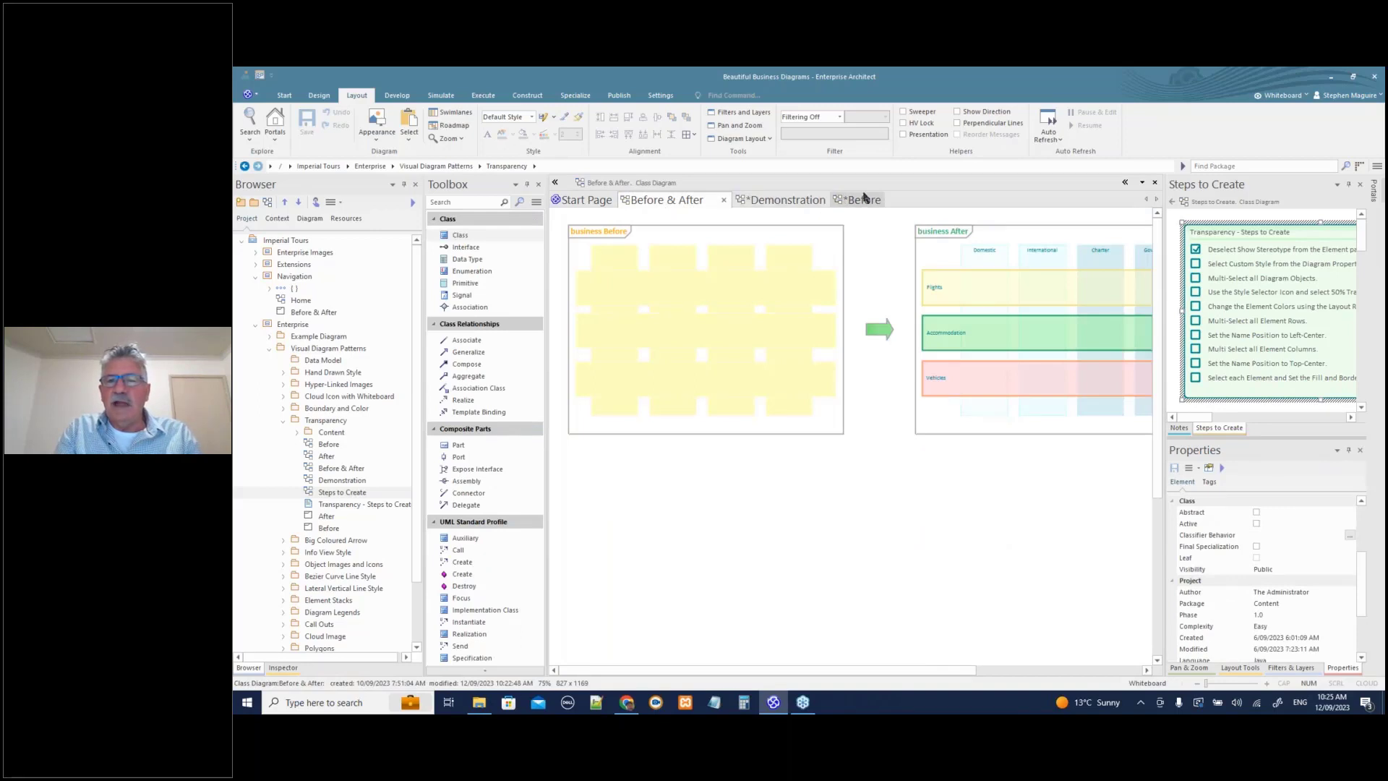
{"action": "left_click", "coordinate": [823, 203]}
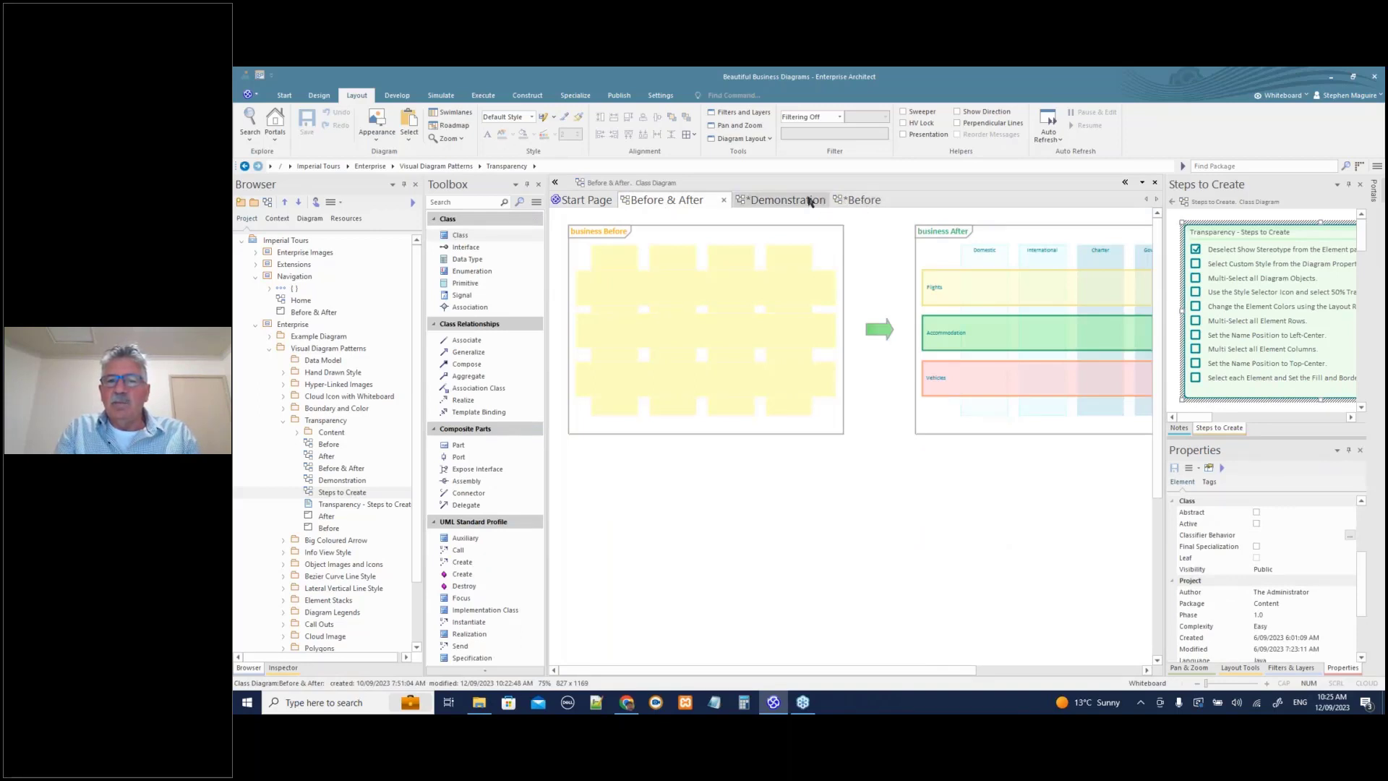
{"action": "left_click", "coordinate": [935, 568]}
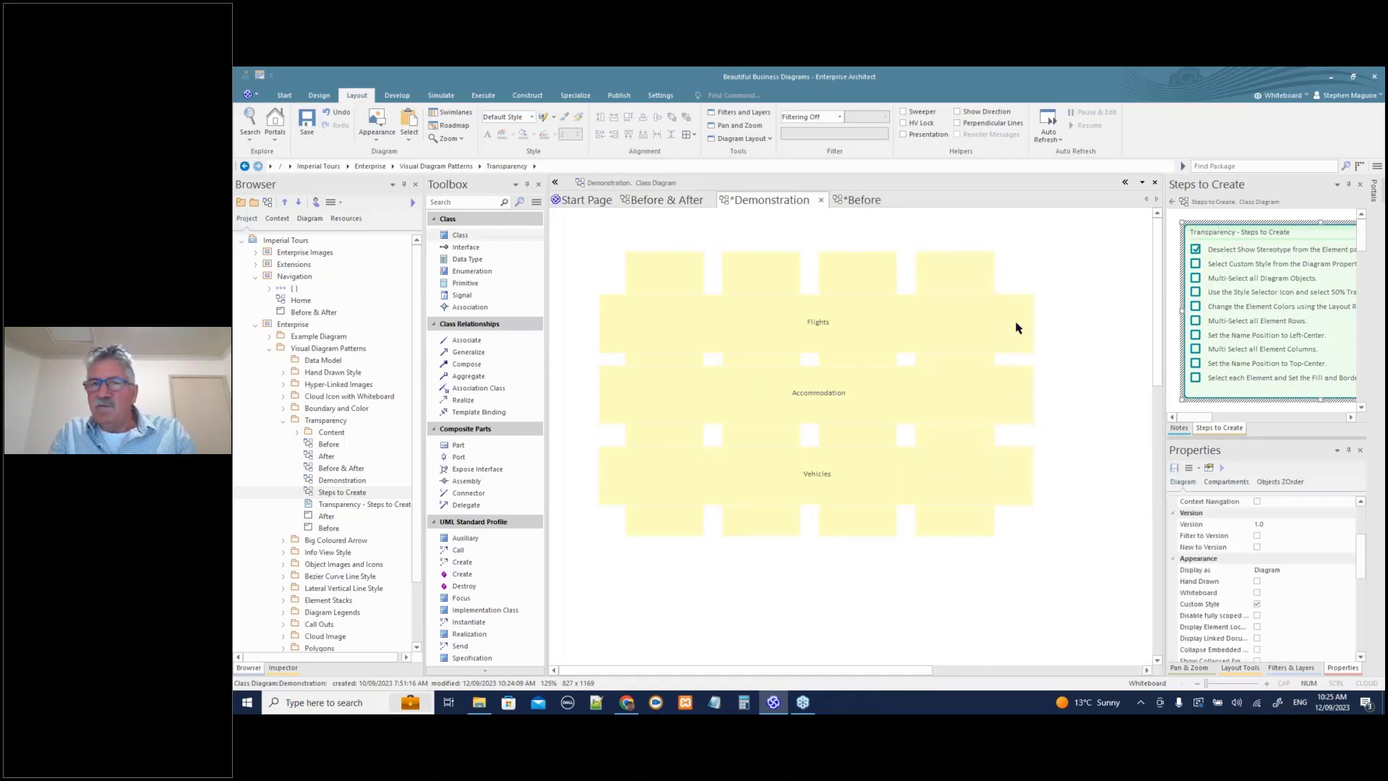
{"action": "key", "text": "ctrl+s"}
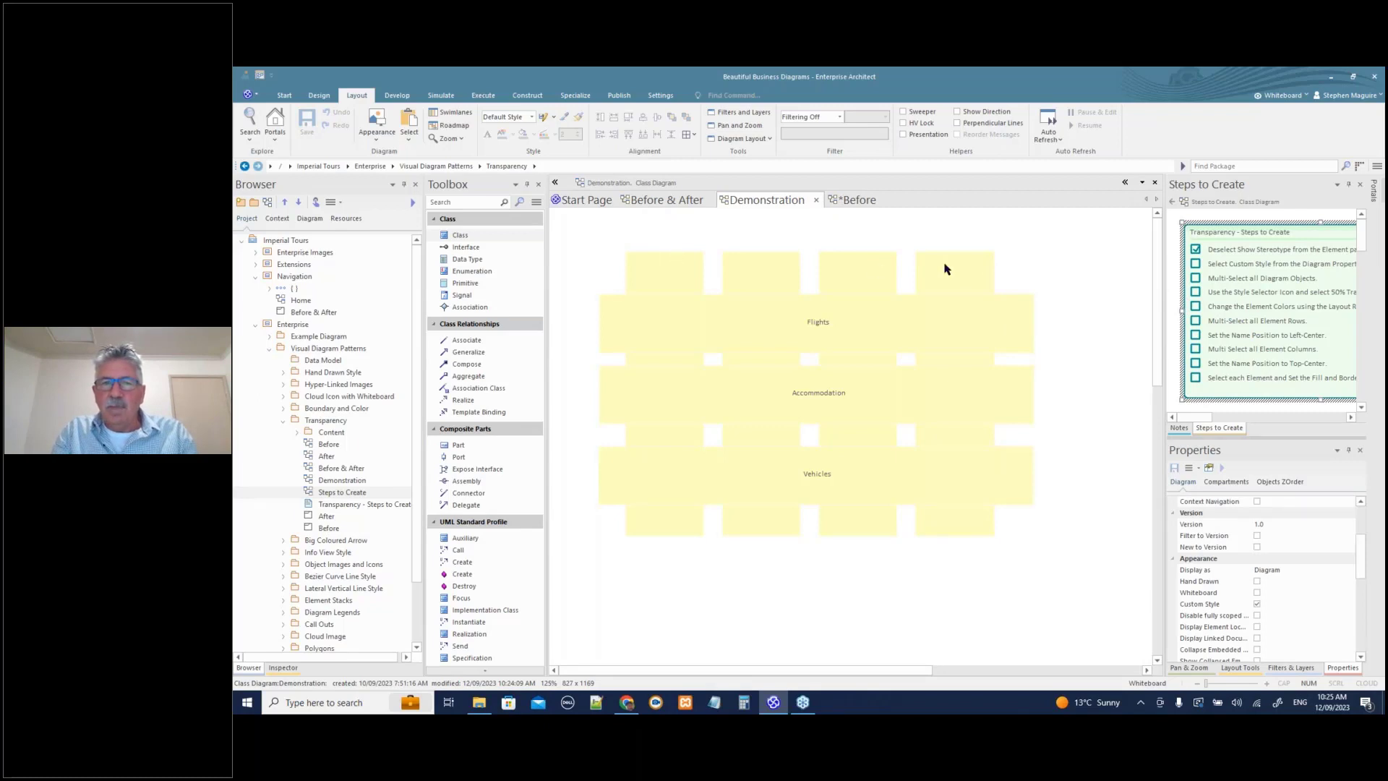
{"action": "left_click_drag", "start_coordinate": [1031, 271], "coordinate": [1022, 507]}
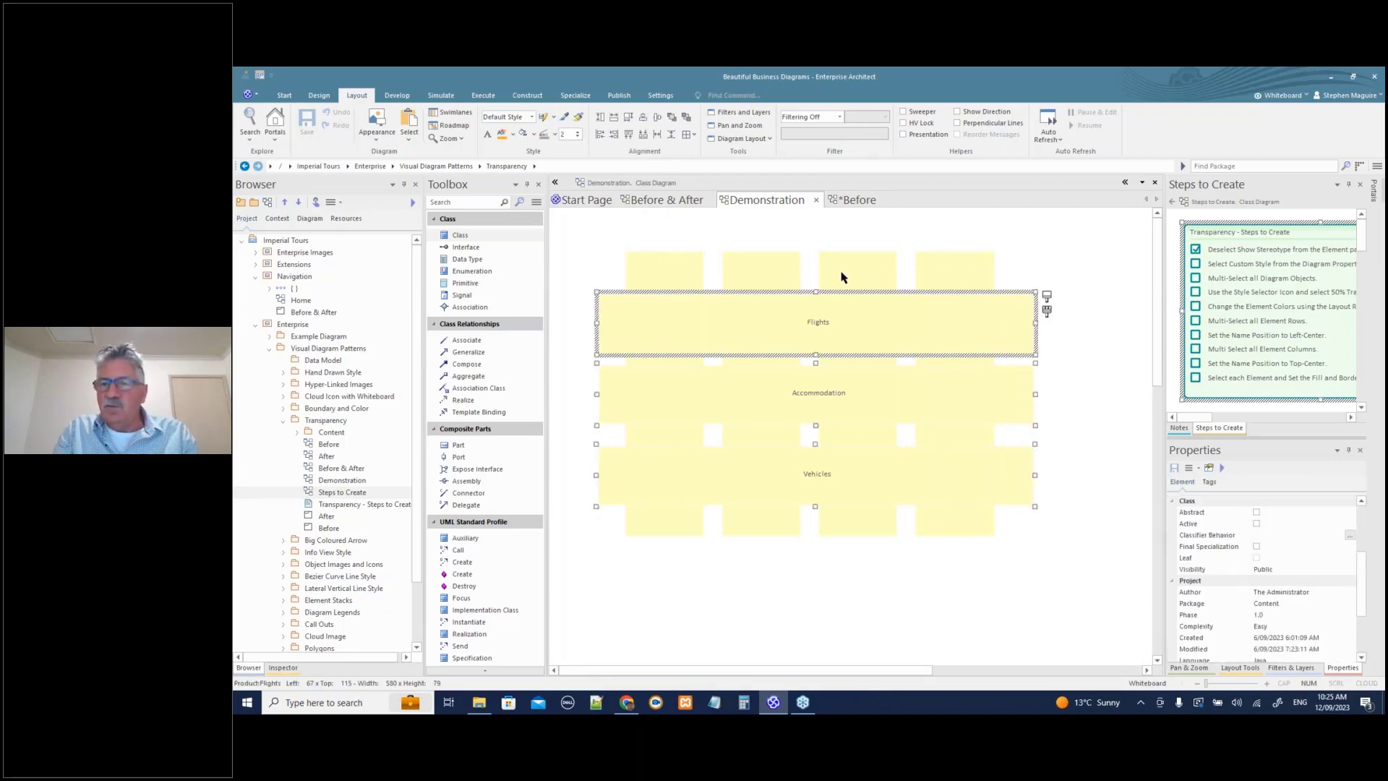
{"action": "left_click", "coordinate": [523, 135]}
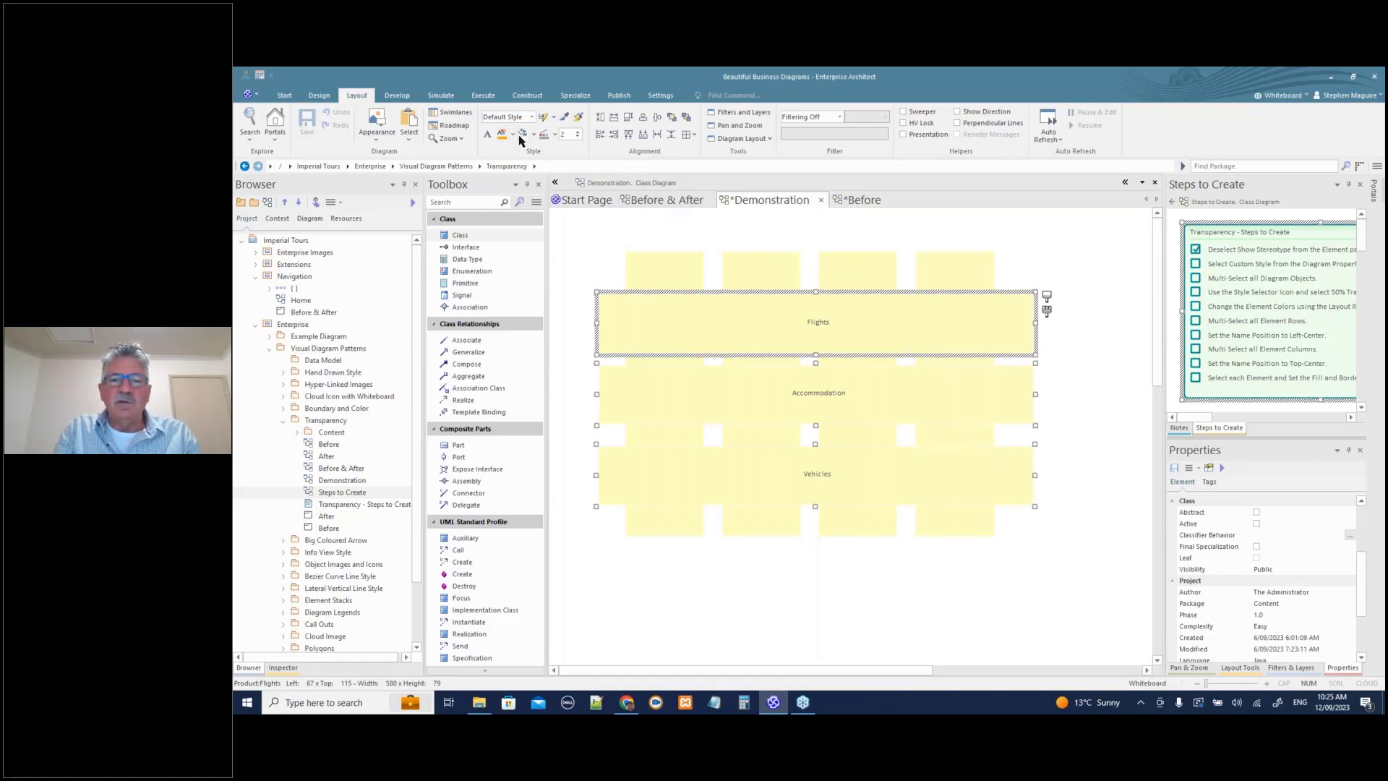
{"action": "left_click", "coordinate": [1082, 318]}
{"action": "key", "text": "ctrl+z"}
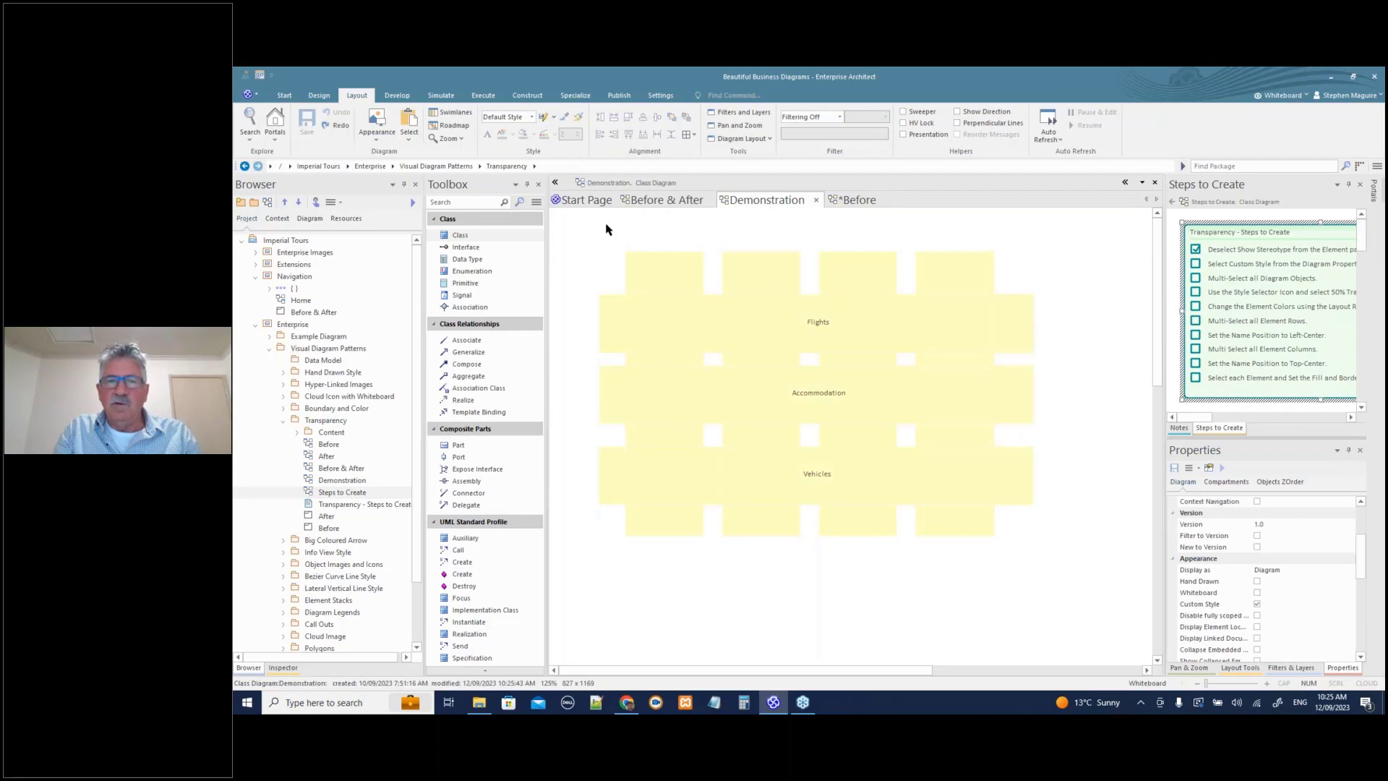
- Fill the Domestic, International, Charter and Government columns on the Demonstration diagram with light cyan and clear the selection
{"action": "left_click_drag", "start_coordinate": [605, 224], "coordinate": [945, 272]}
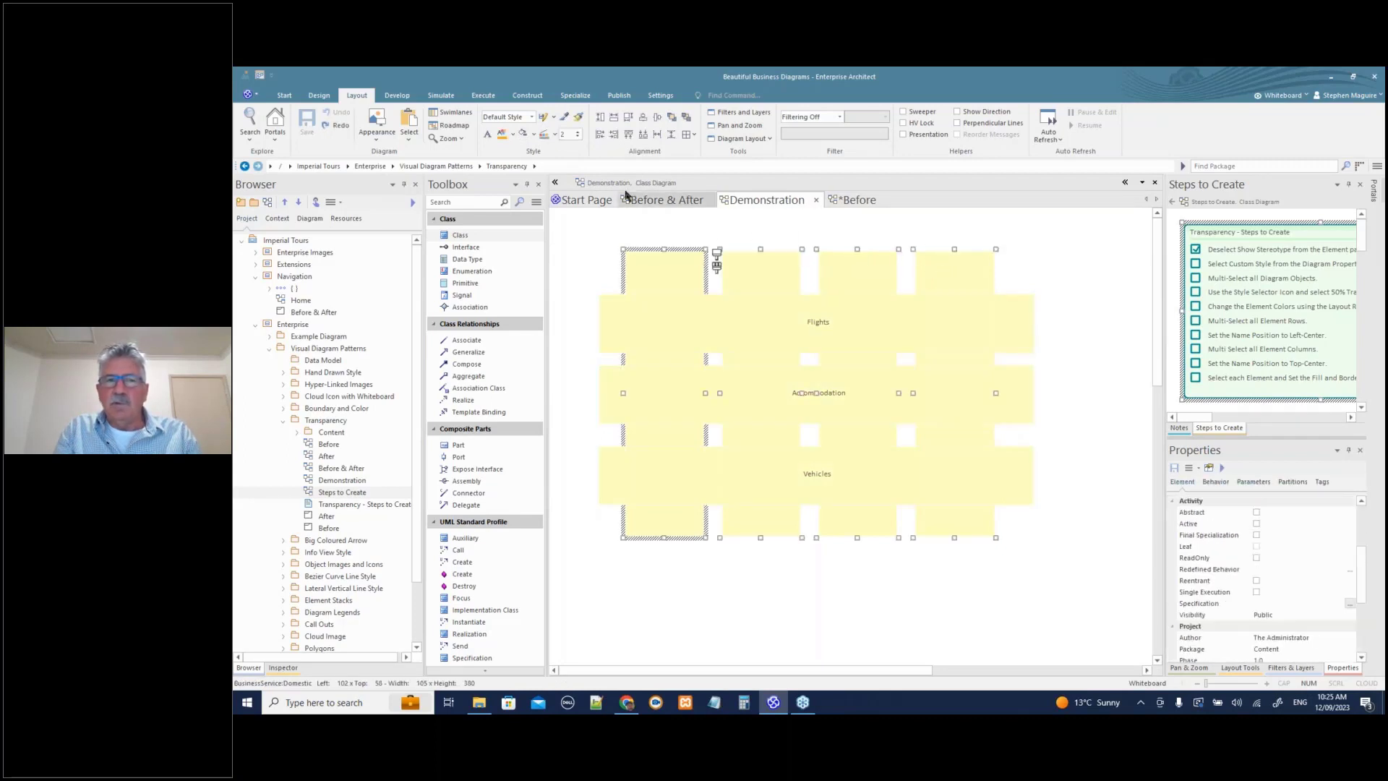
{"action": "left_click", "coordinate": [524, 134]}
{"action": "left_click", "coordinate": [1043, 284]}
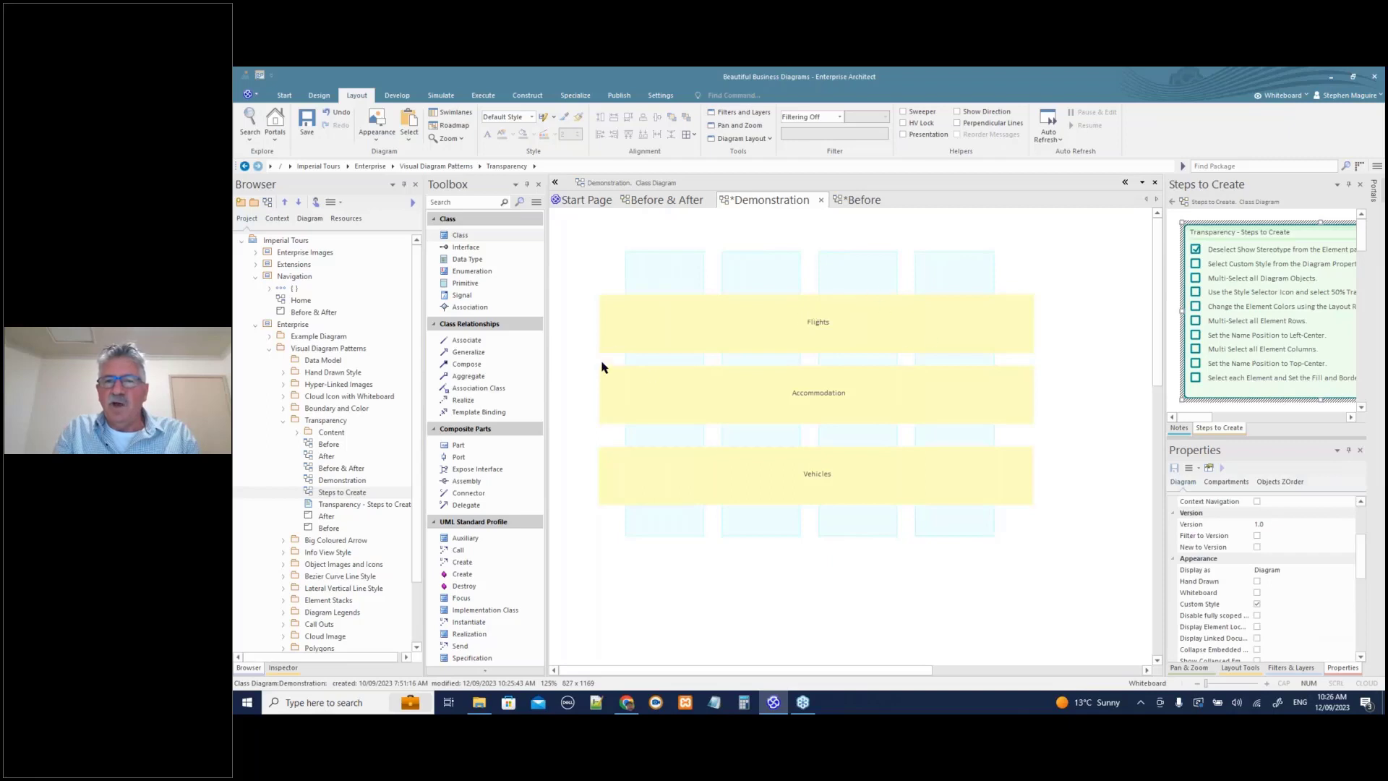
- Select the Flights, Accommodation and Vehicles rows on the Demonstration diagram and set their transparency to 50%
{"action": "left_click_drag", "start_coordinate": [608, 483], "coordinate": [610, 489]}
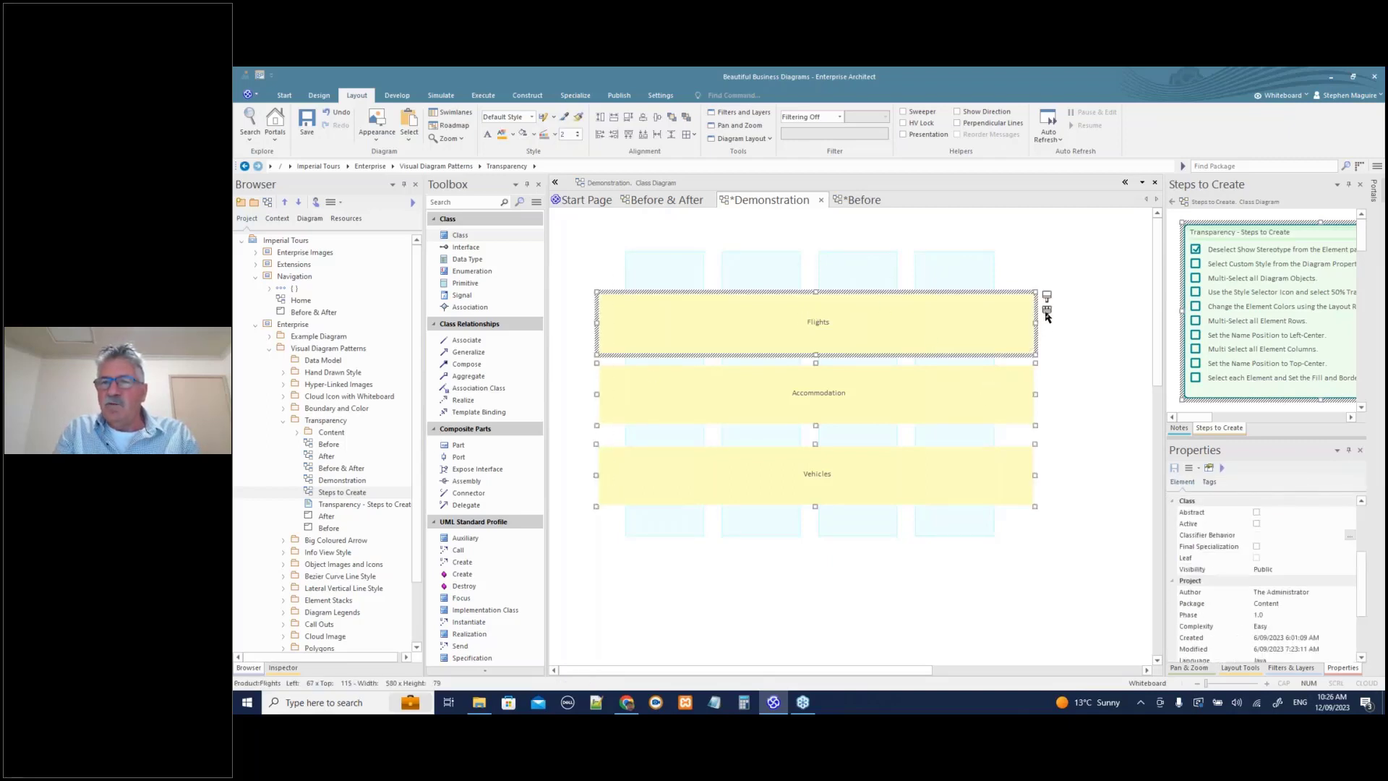
{"action": "left_click", "coordinate": [1048, 311]}
{"action": "left_click", "coordinate": [1087, 311]}
{"action": "left_click", "coordinate": [1097, 353]}
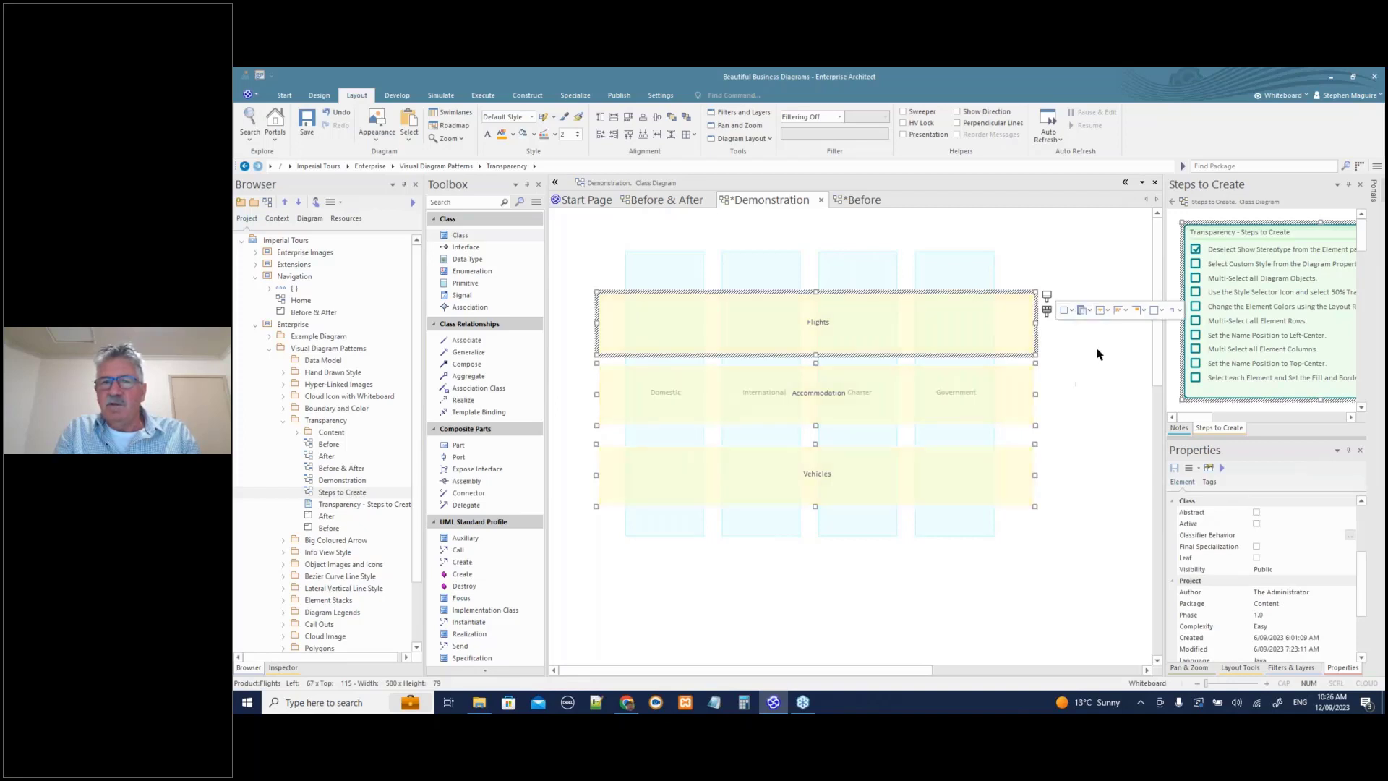
- Fill the Accommodation row on the Demonstration diagram with green
{"action": "left_click_drag", "start_coordinate": [583, 267], "coordinate": [614, 343]}
{"action": "left_click_drag", "start_coordinate": [583, 364], "coordinate": [614, 391]}
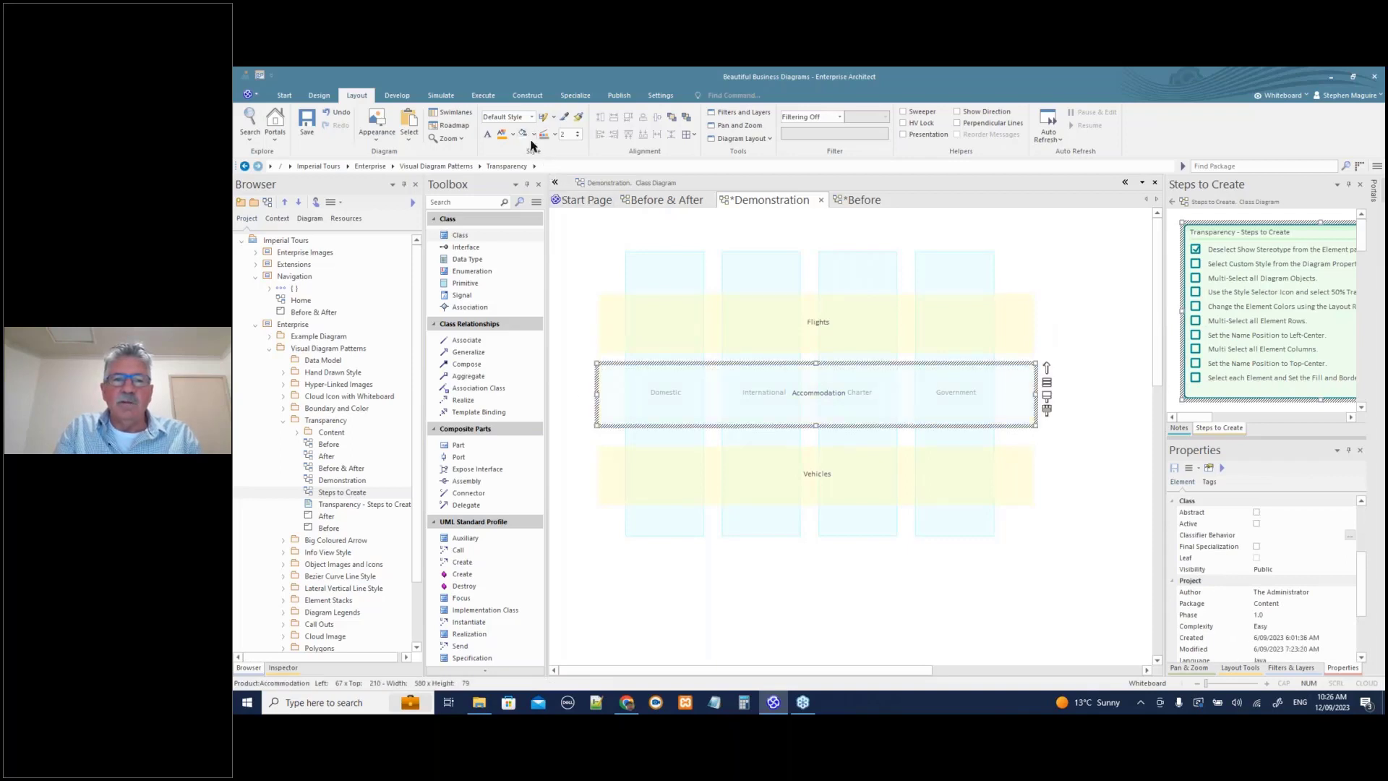
{"action": "left_click", "coordinate": [534, 135]}
{"action": "left_click", "coordinate": [606, 222]}
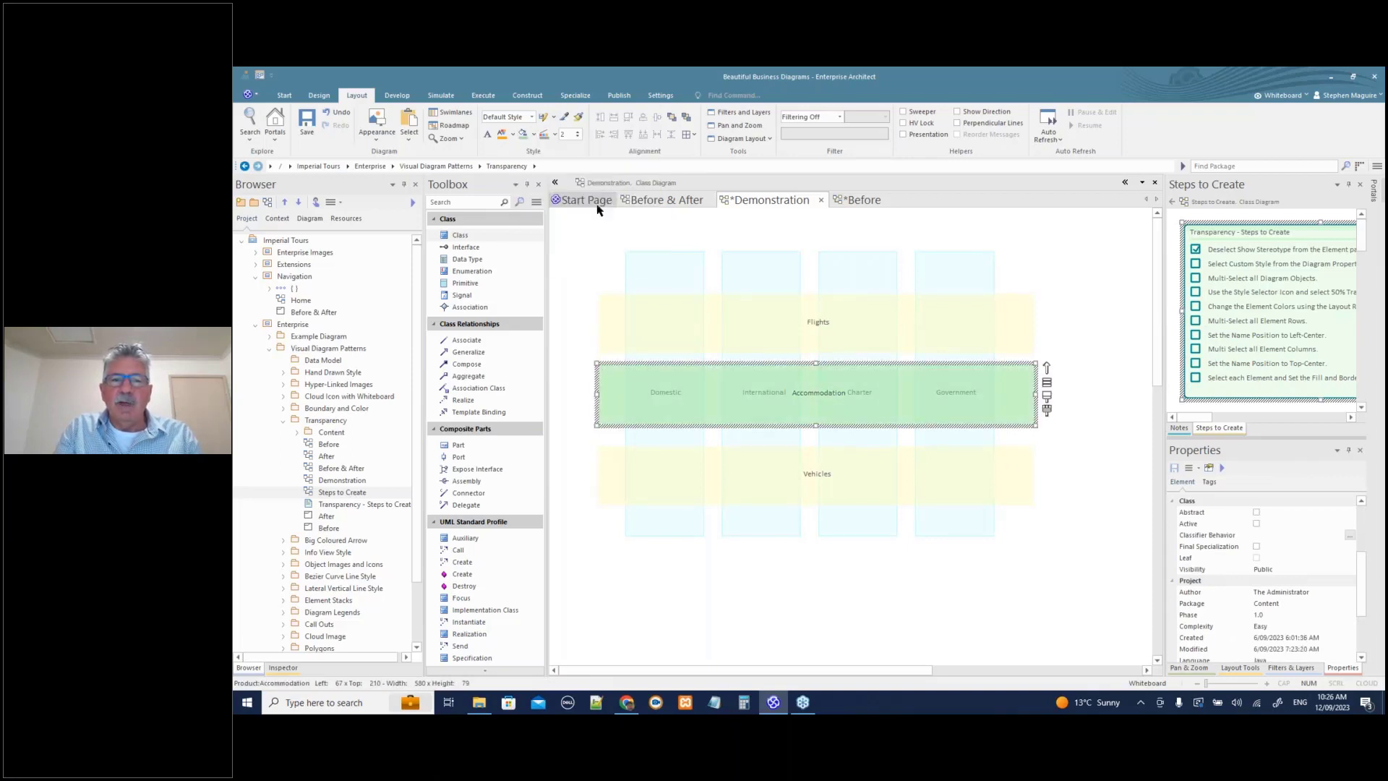
- Fill the Vehicles row on the Demonstration diagram with light red
{"action": "left_click_drag", "start_coordinate": [581, 433], "coordinate": [614, 488]}
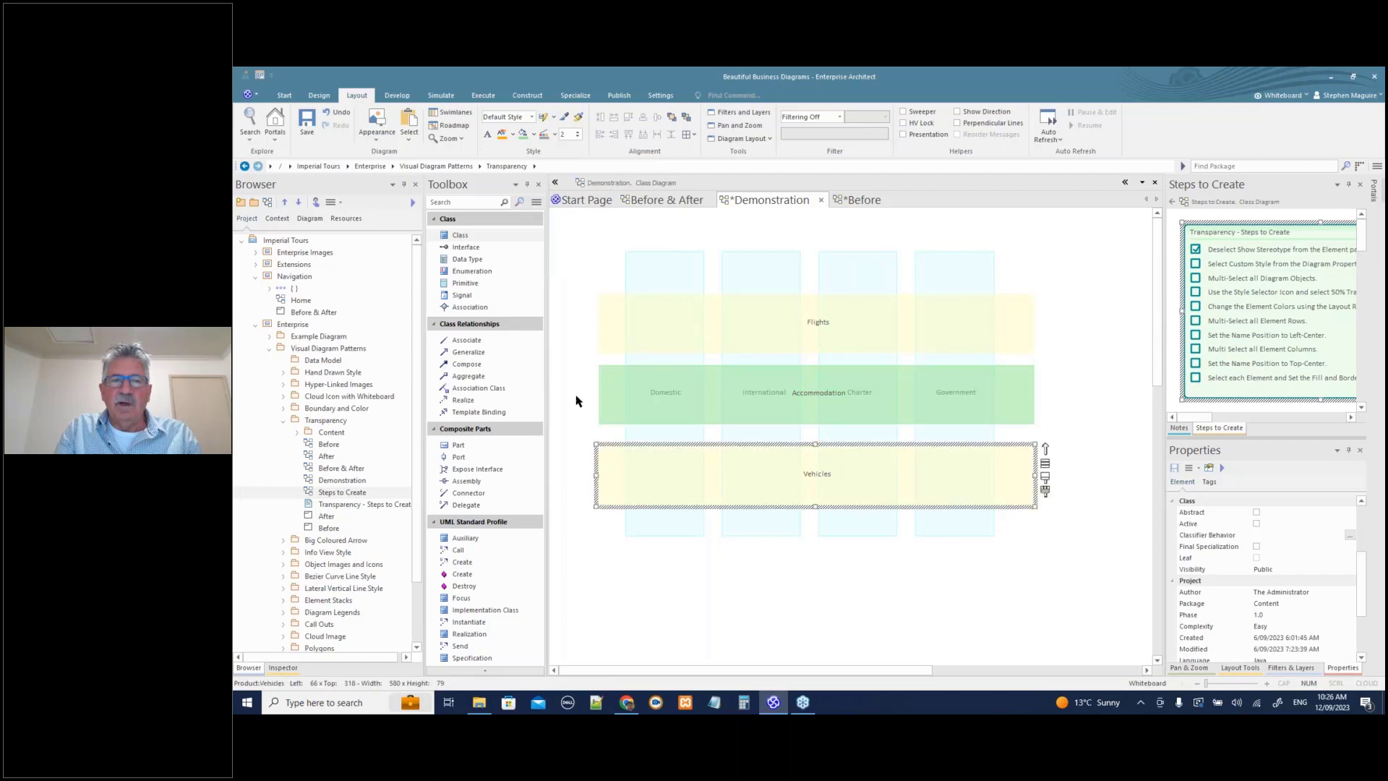
{"action": "left_click", "coordinate": [533, 136]}
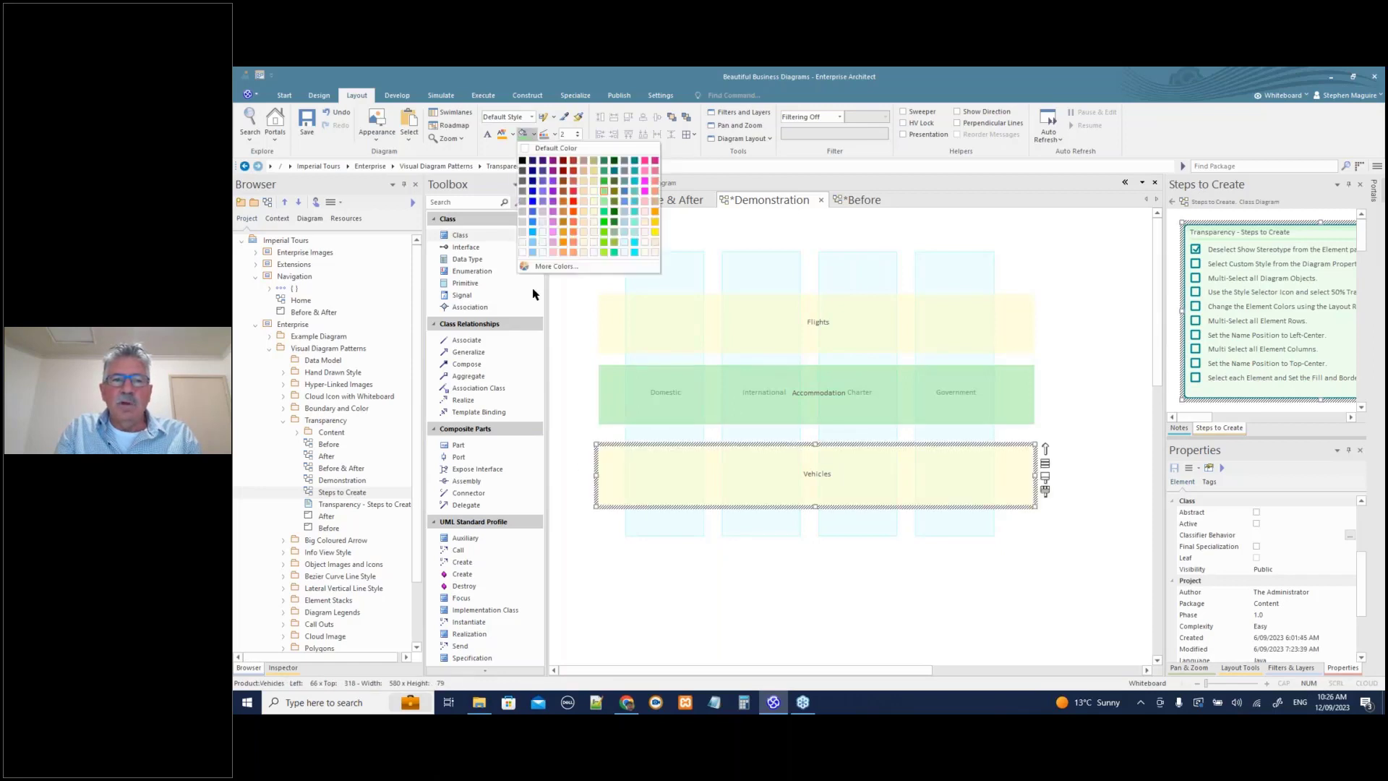
{"action": "left_click", "coordinate": [555, 251]}
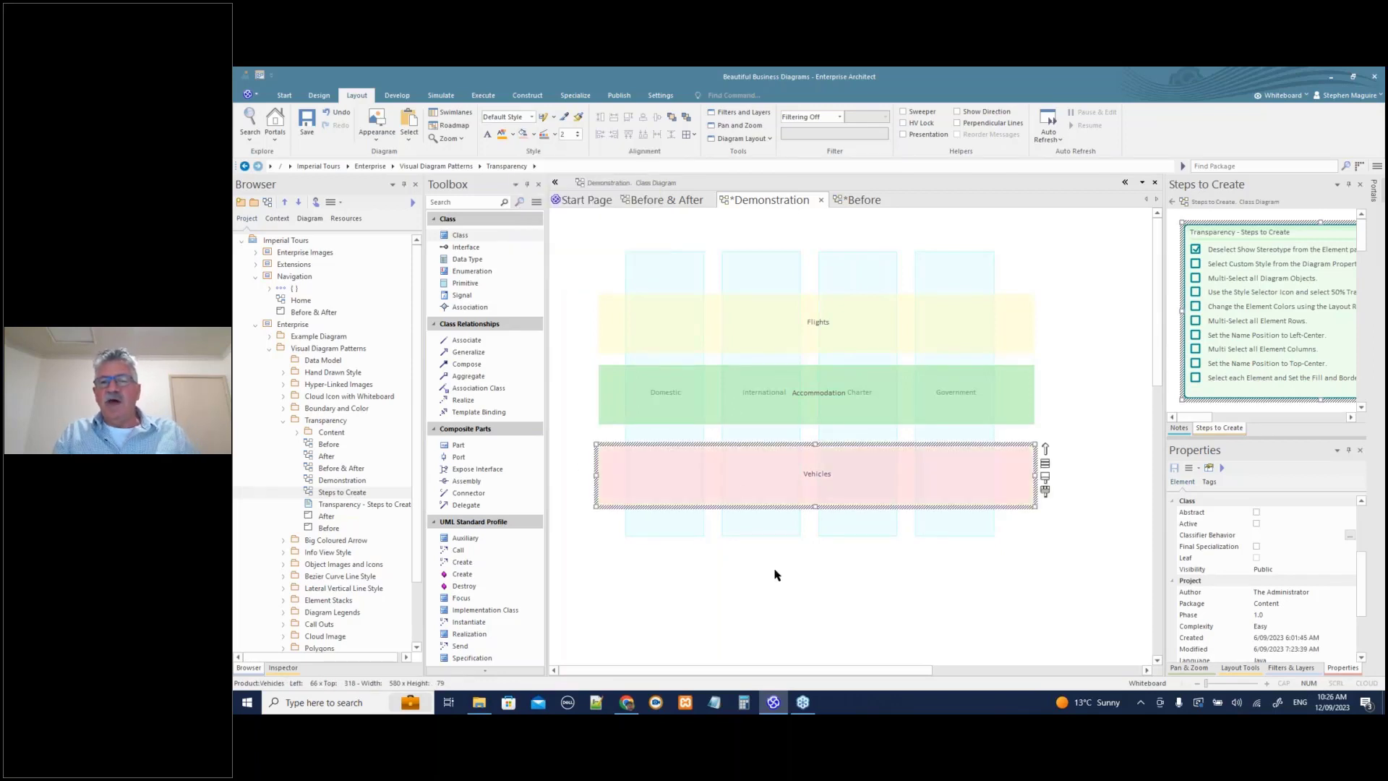
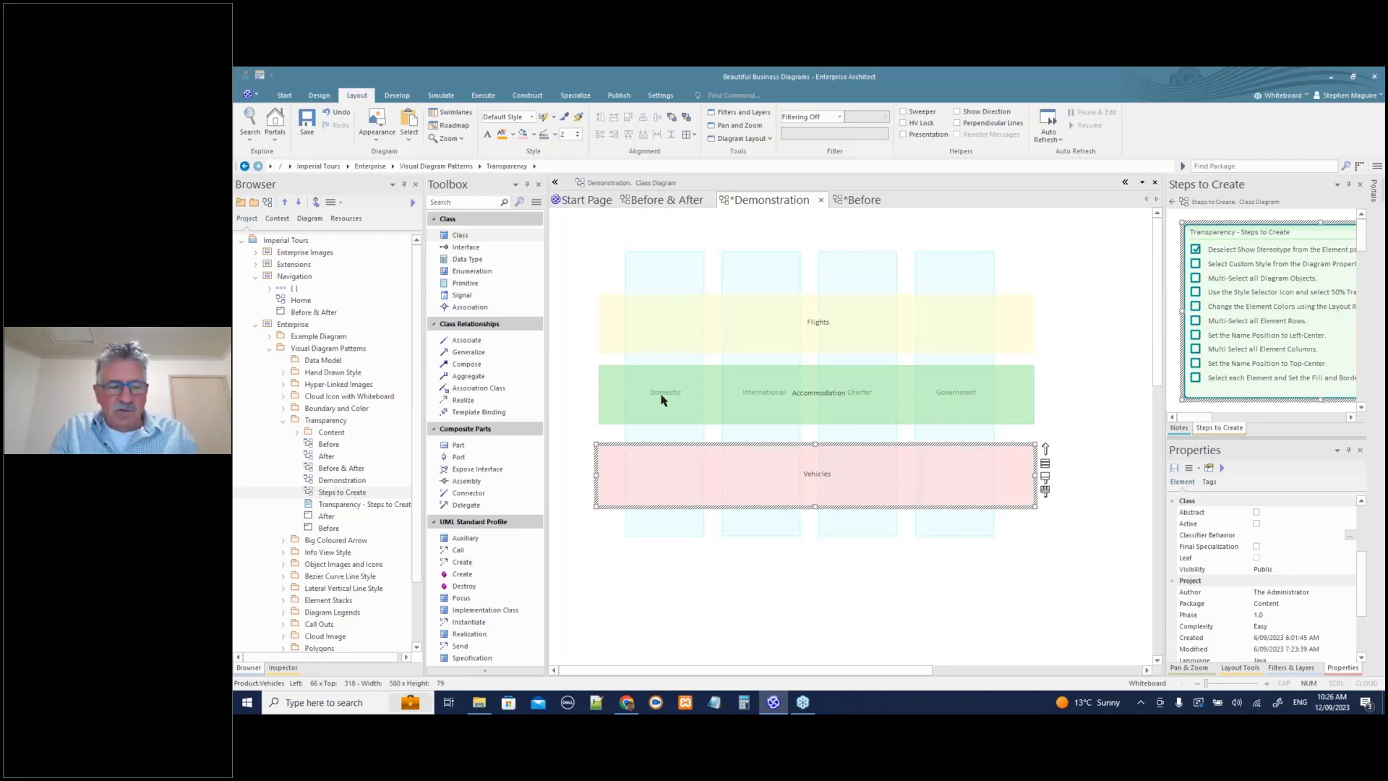
- Save the diagram and set the name position of the Domestic, International, Charter and Government columns to Top Center
{"action": "key", "text": "ctrl+s"}
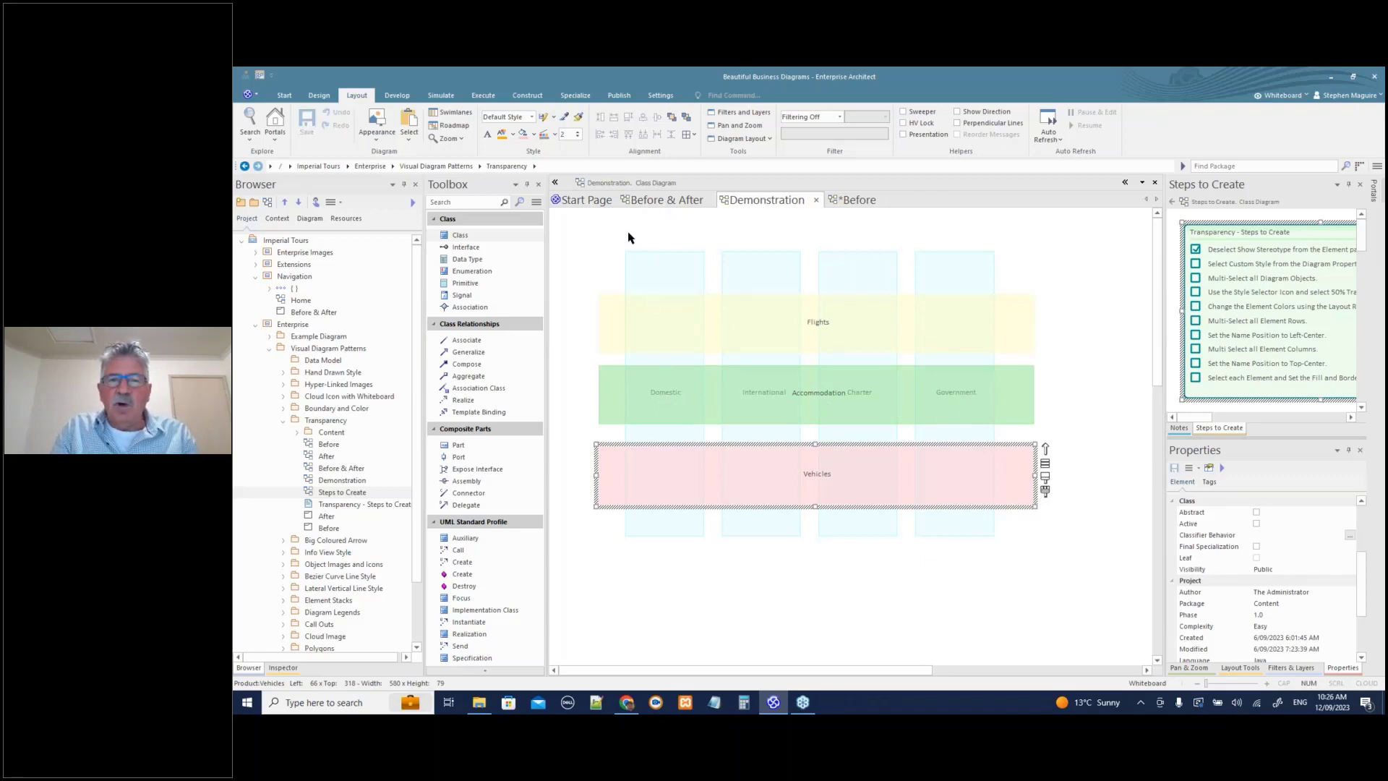
{"action": "left_click_drag", "start_coordinate": [628, 237], "coordinate": [935, 285]}
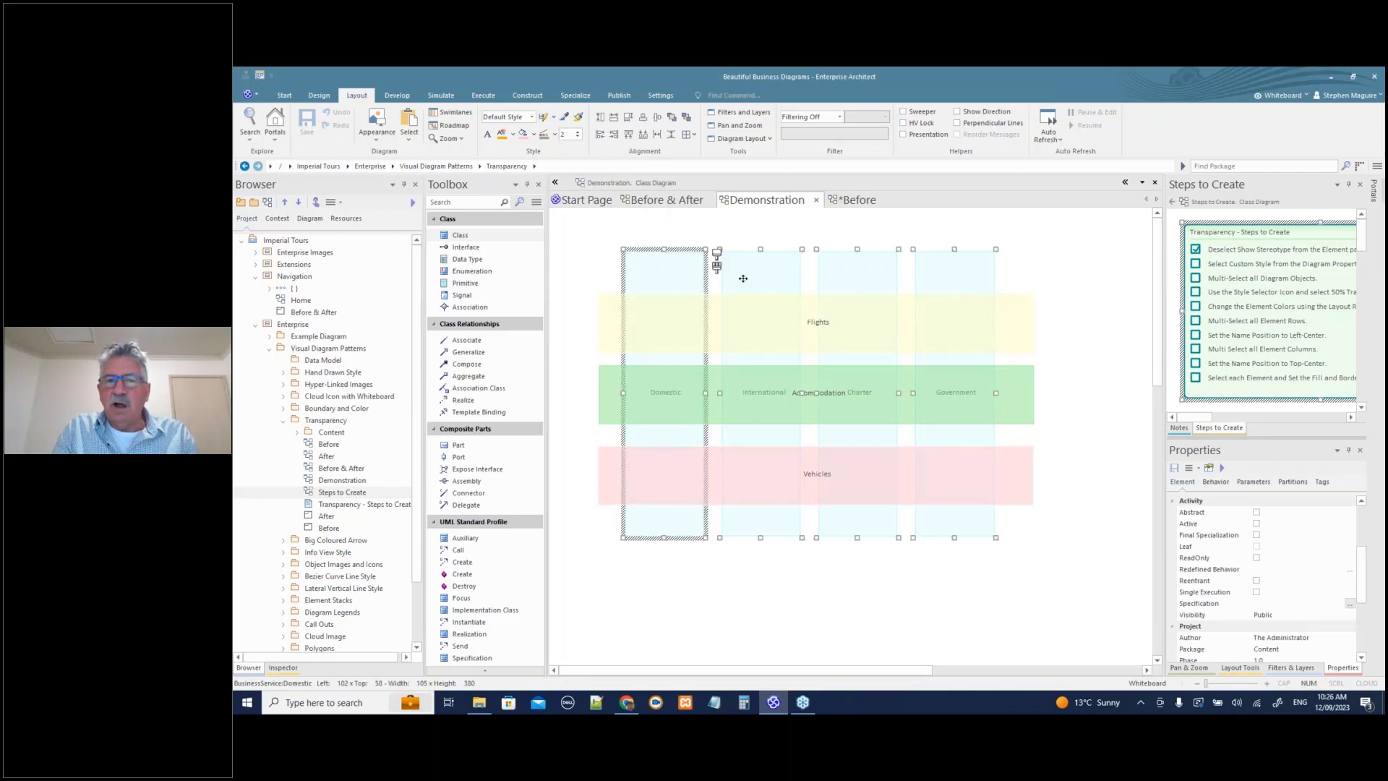
{"action": "left_click", "coordinate": [717, 269]}
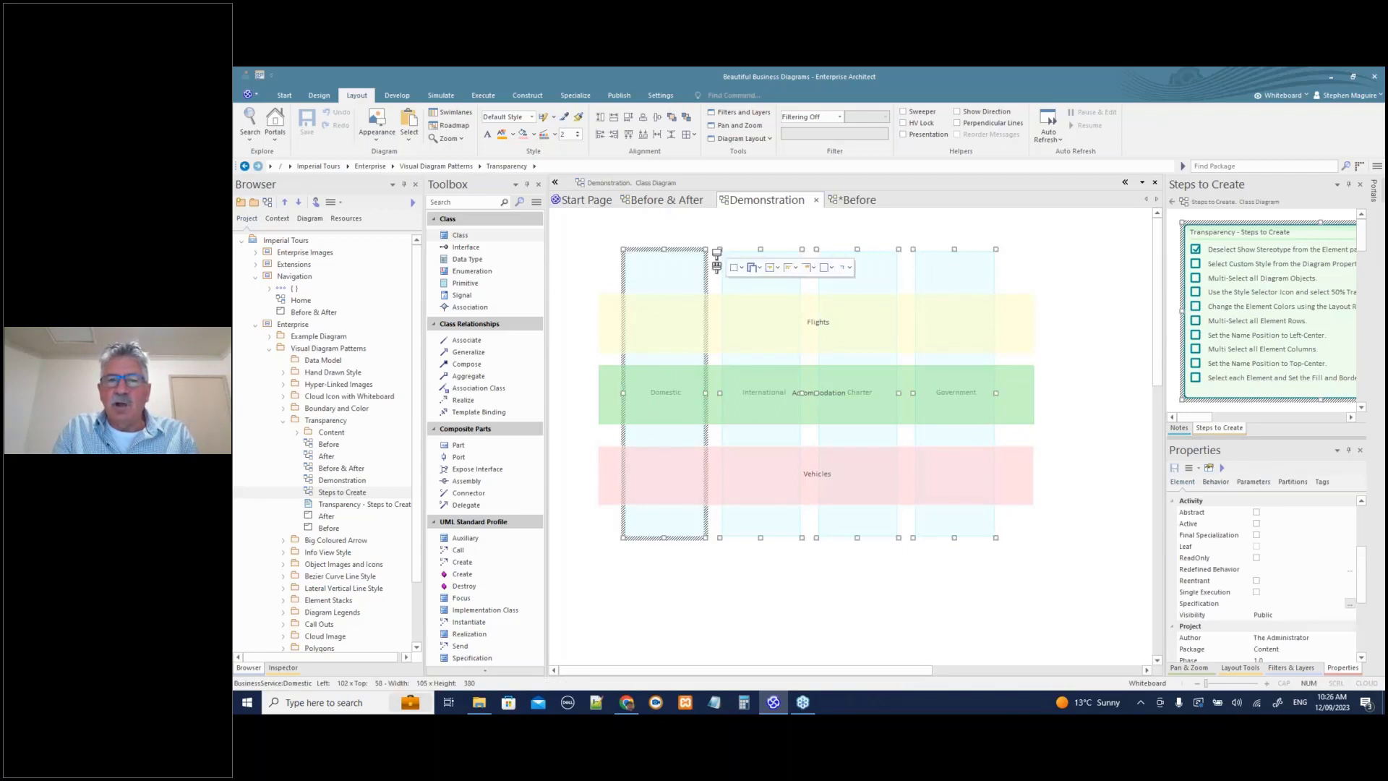
{"action": "left_click", "coordinate": [772, 269]}
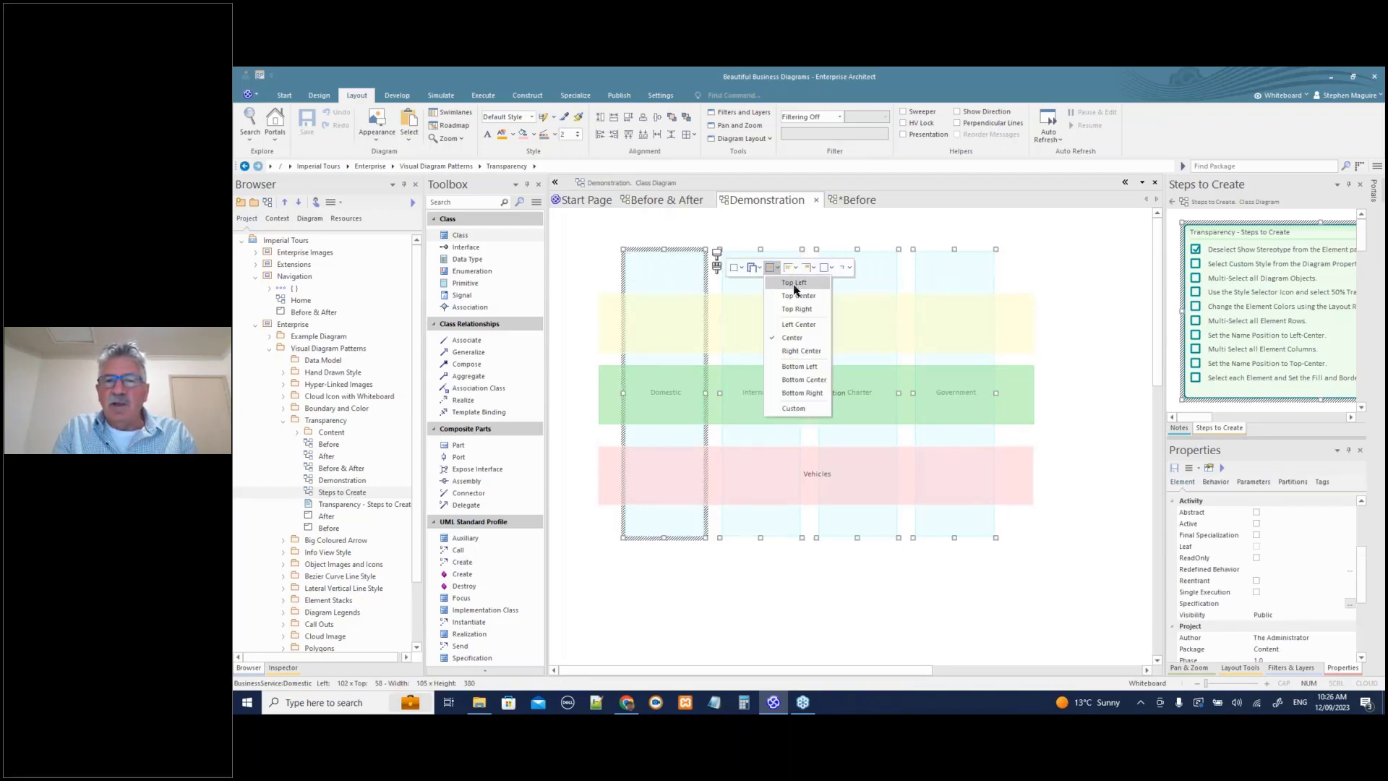
{"action": "left_click", "coordinate": [797, 297]}
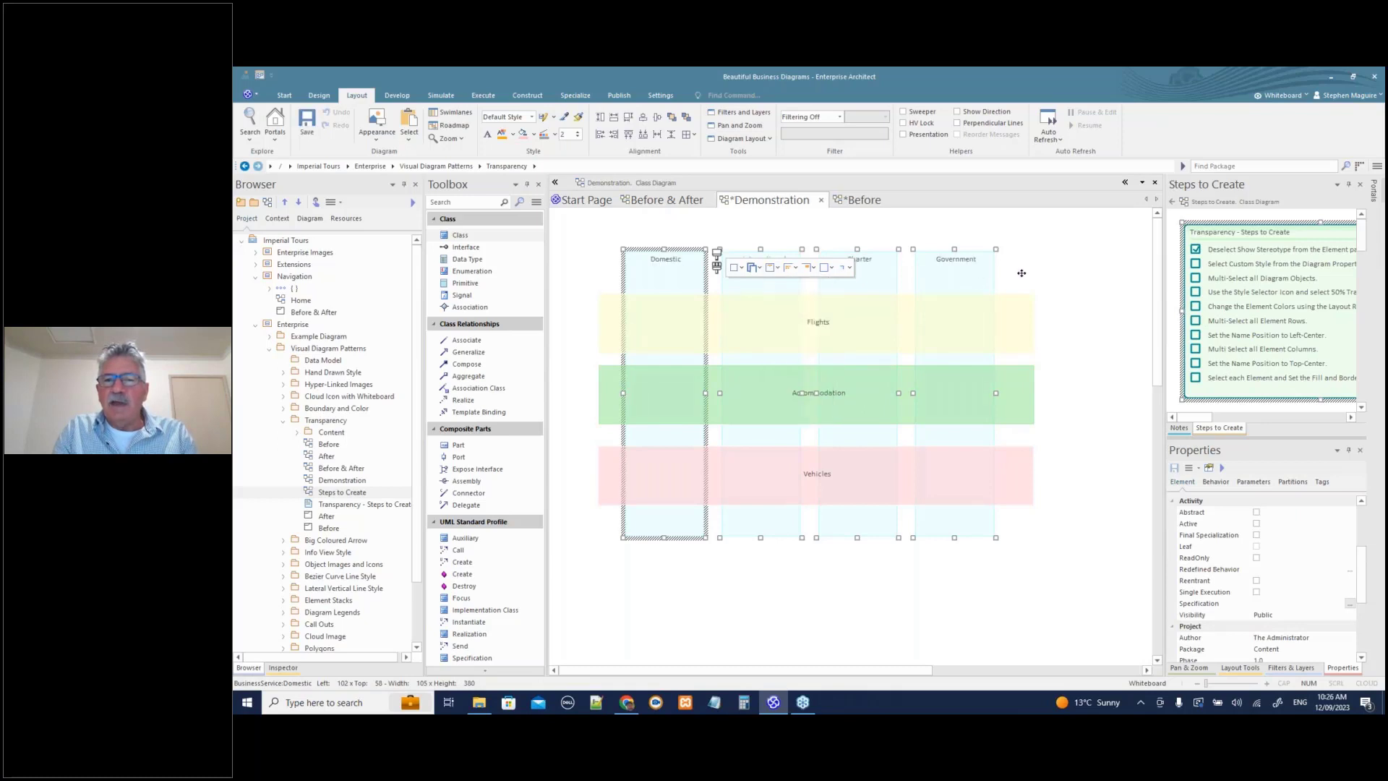
{"action": "left_click", "coordinate": [1069, 250]}
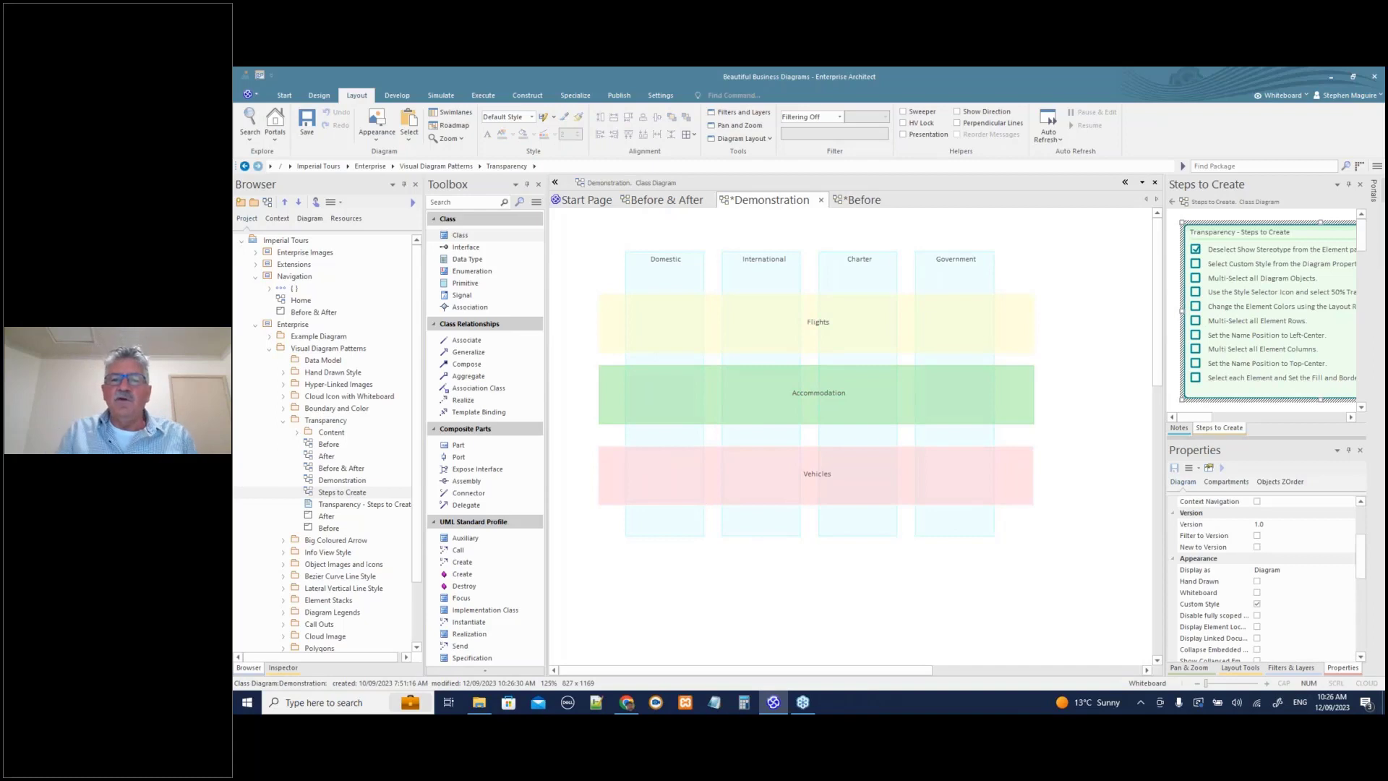
- Save the Demonstration and Before transparency diagrams and close all open diagrams
{"action": "left_click", "coordinate": [680, 280]}
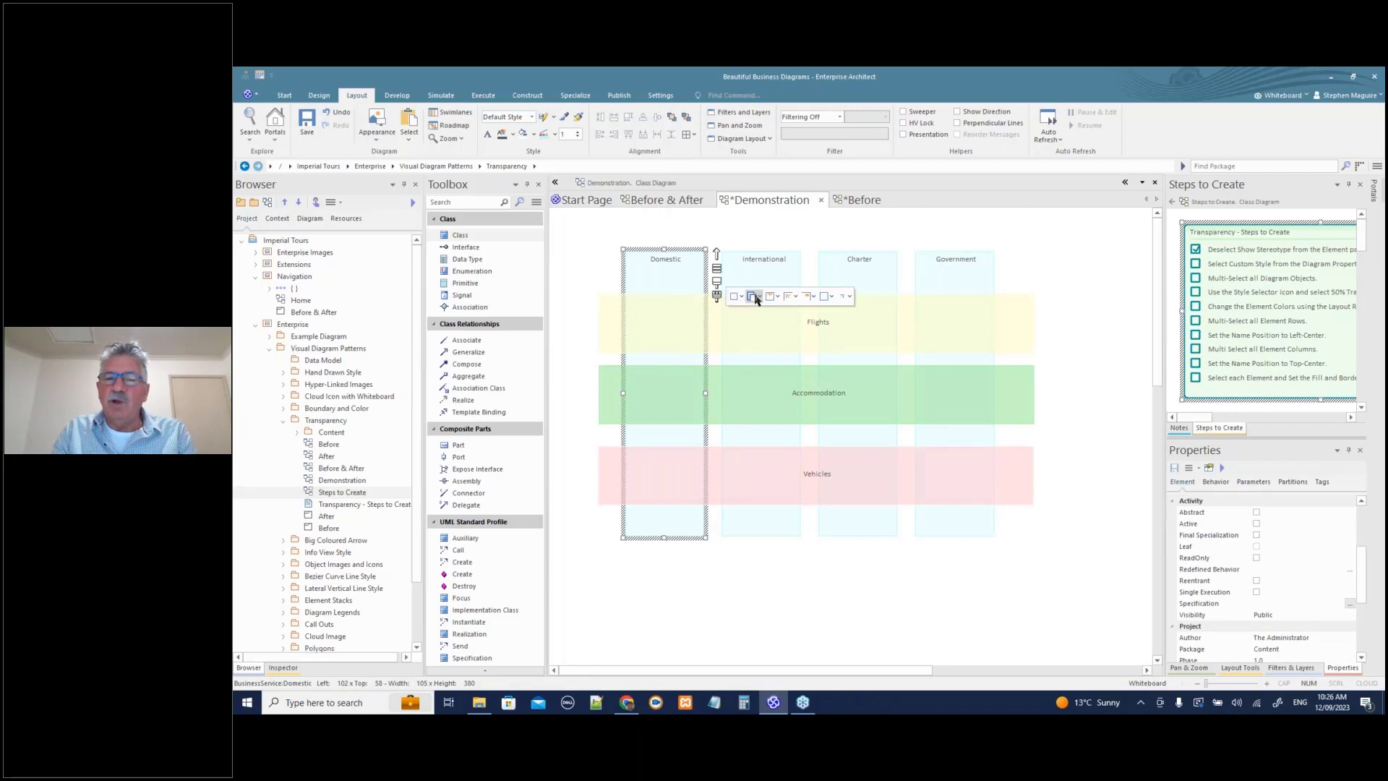
{"action": "left_click", "coordinate": [748, 234]}
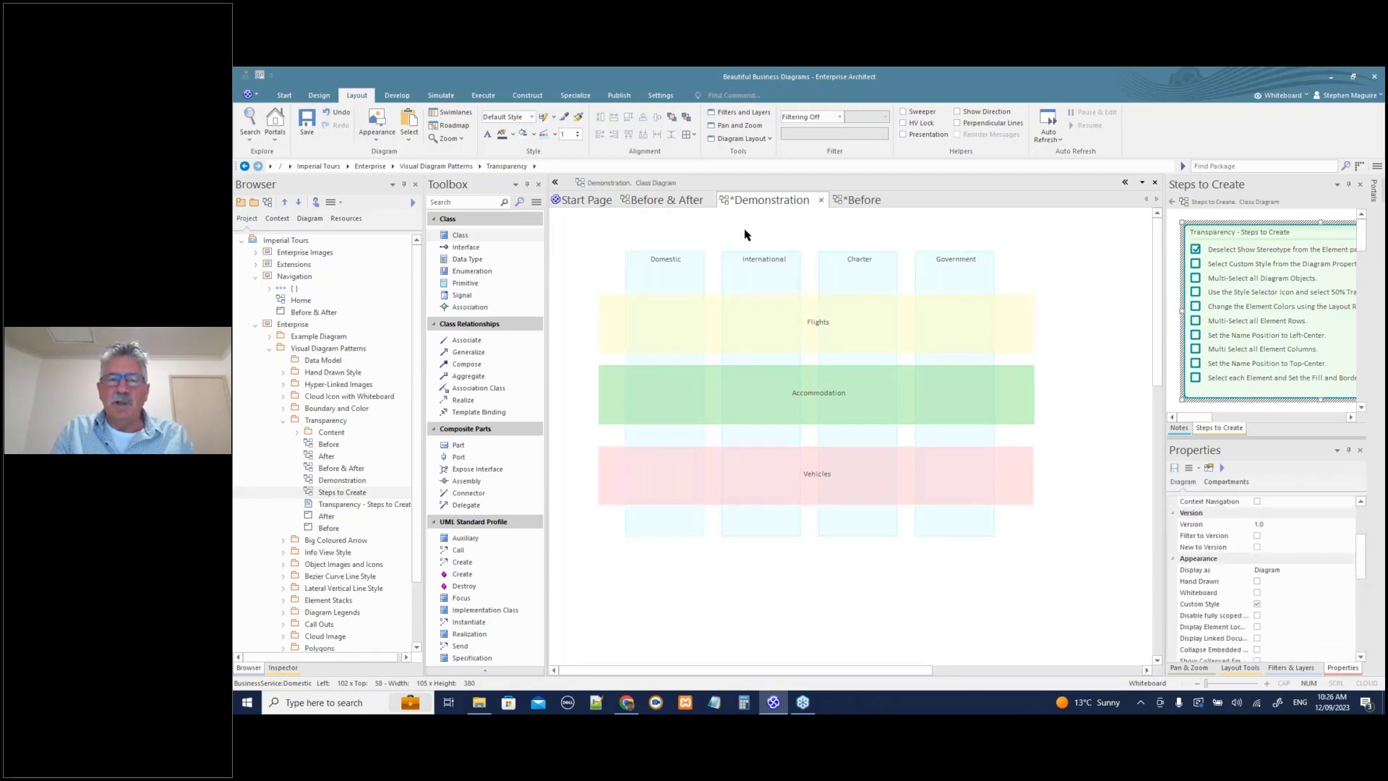
{"action": "key", "text": "ctrl+s"}
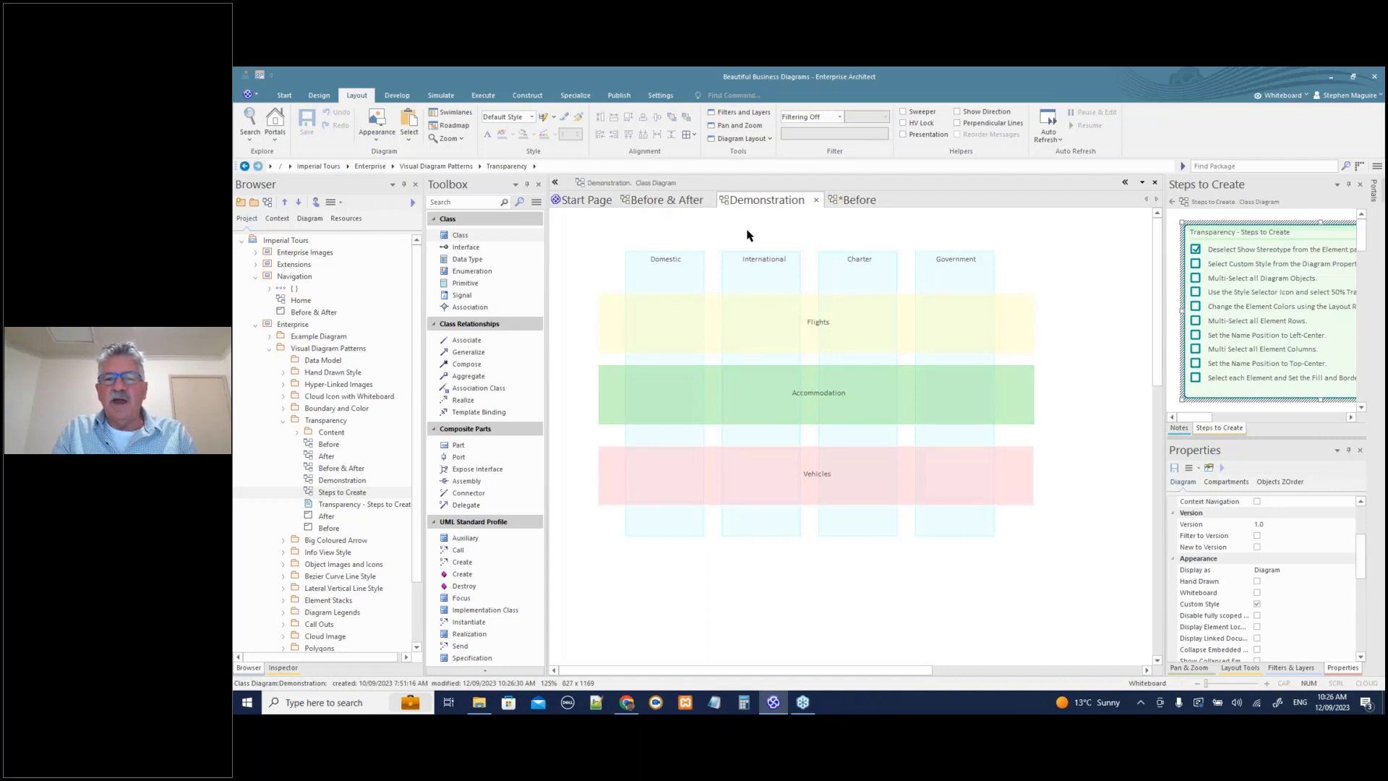
{"action": "left_click", "coordinate": [847, 205]}
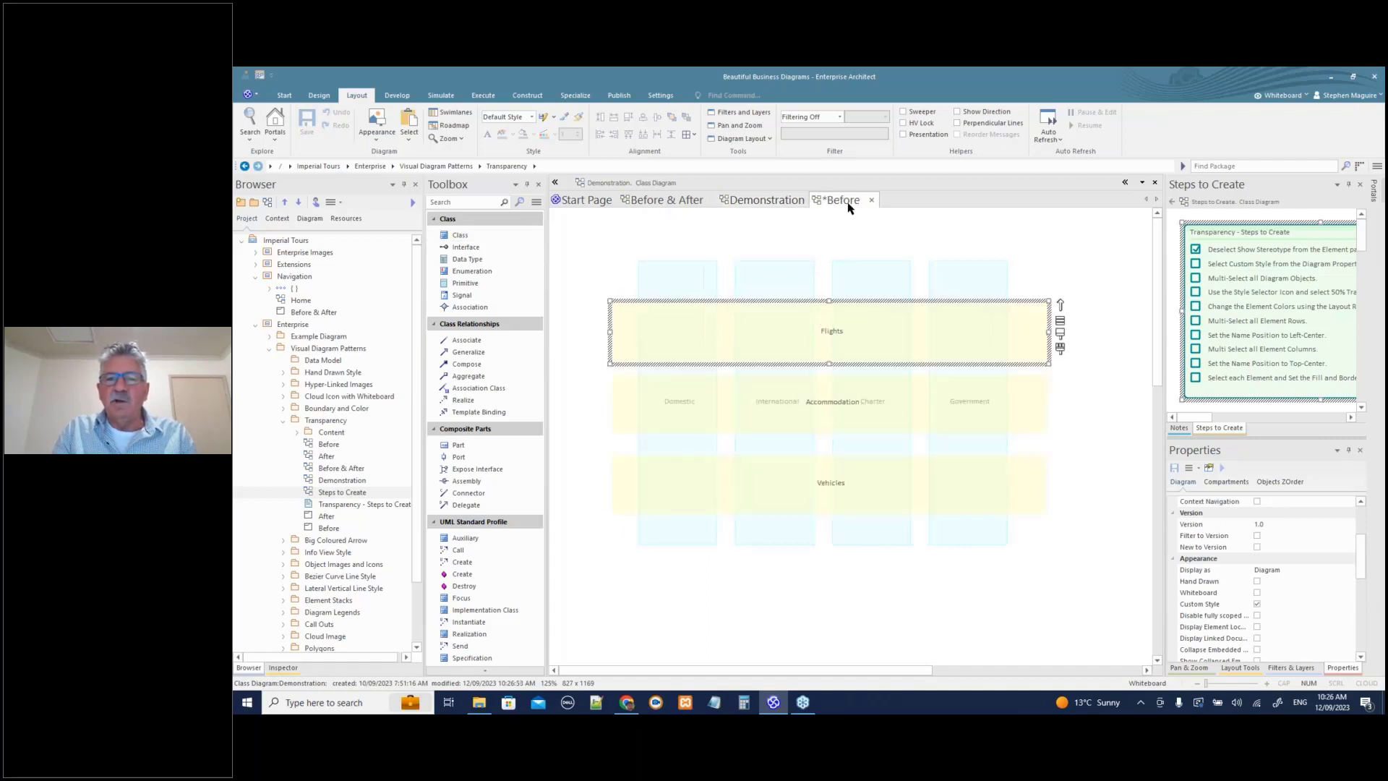
{"action": "key", "text": "ctrl+s"}
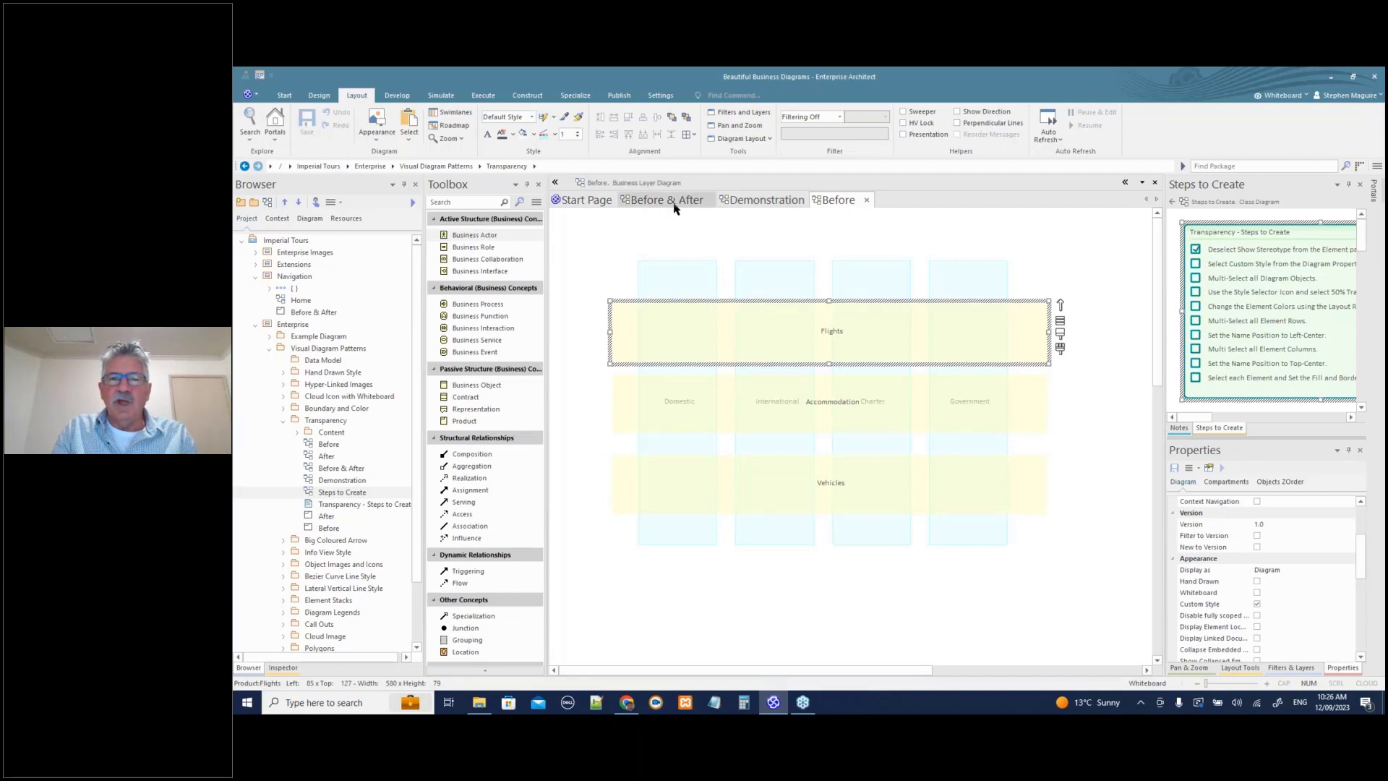
{"action": "right_click", "coordinate": [672, 204]}
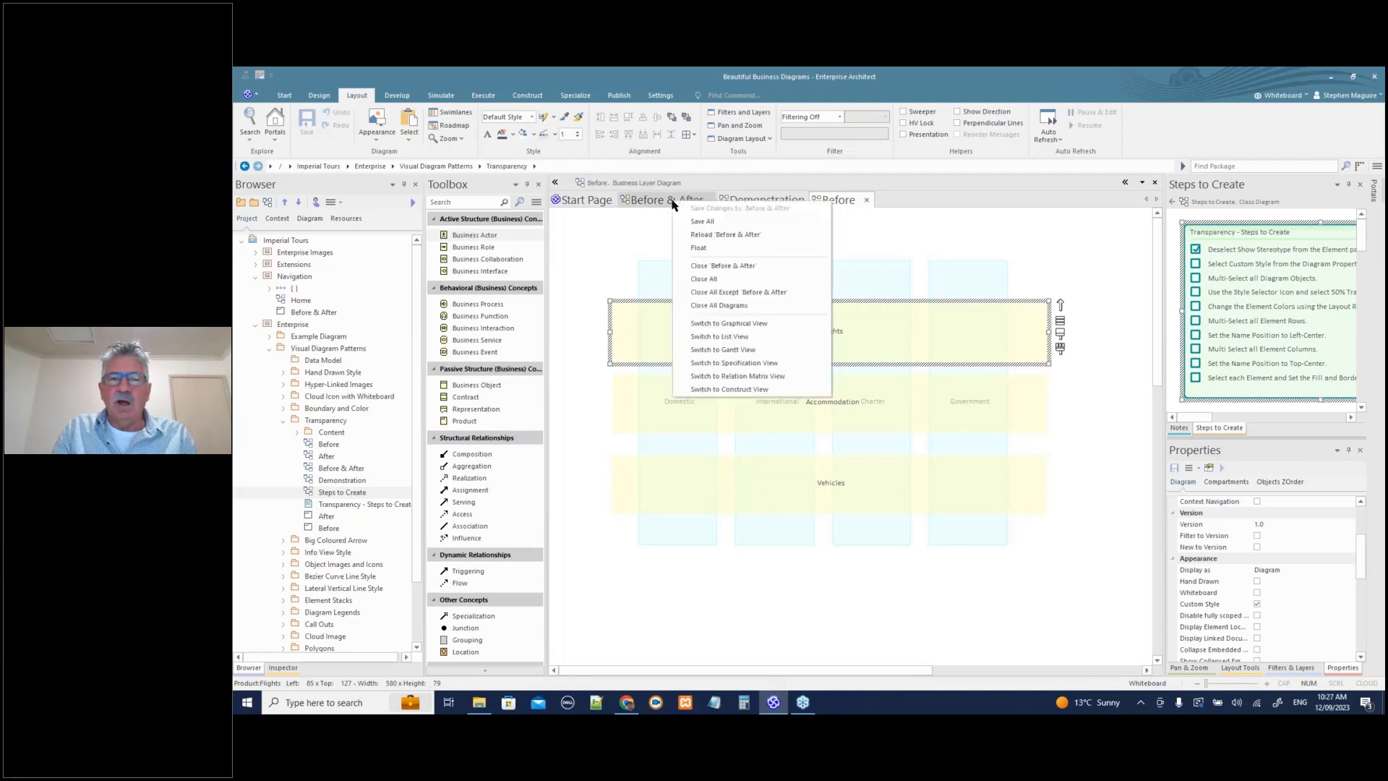
{"action": "left_click", "coordinate": [714, 307]}
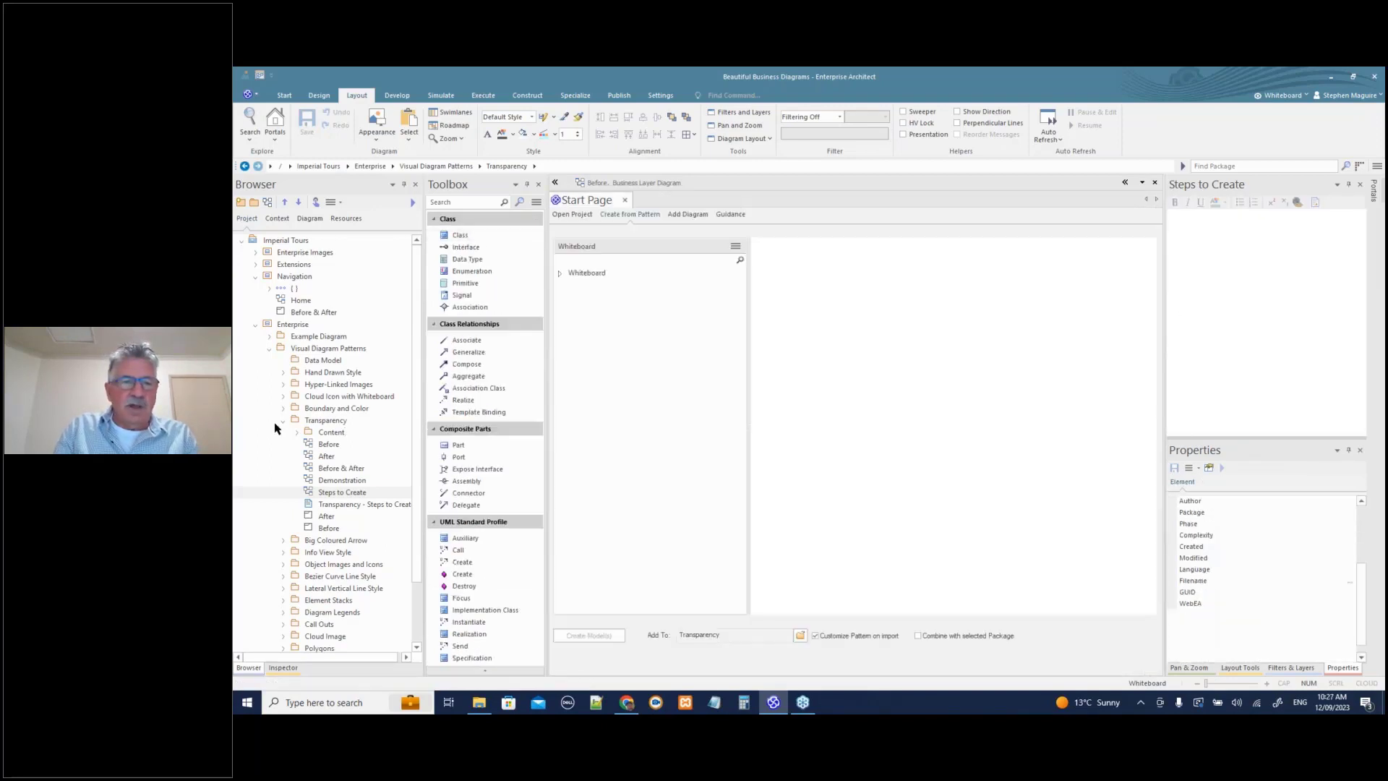
- Collapse the Transparency package, open Example Diagram After from the Example Diagram package and examine it across its full width
{"action": "left_click", "coordinate": [283, 422]}
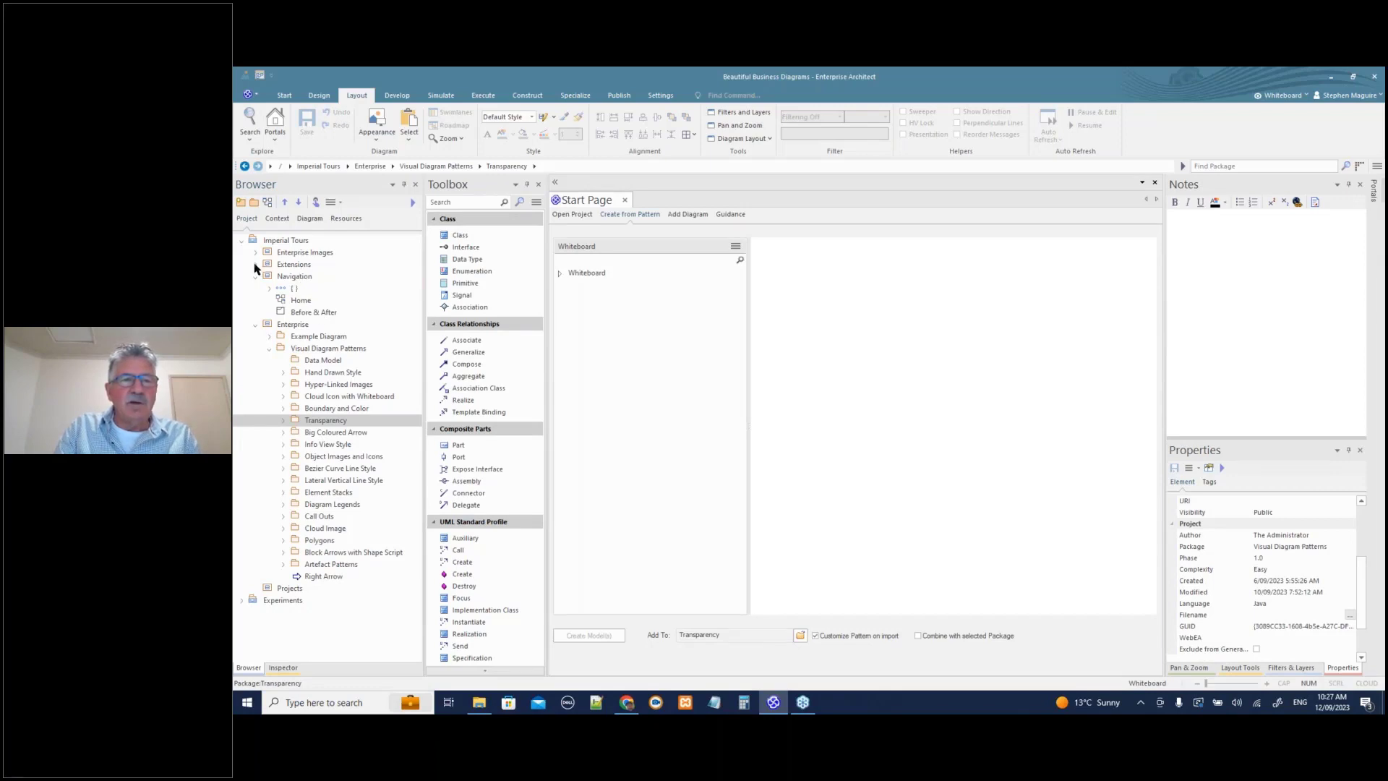
{"action": "left_click", "coordinate": [269, 336]}
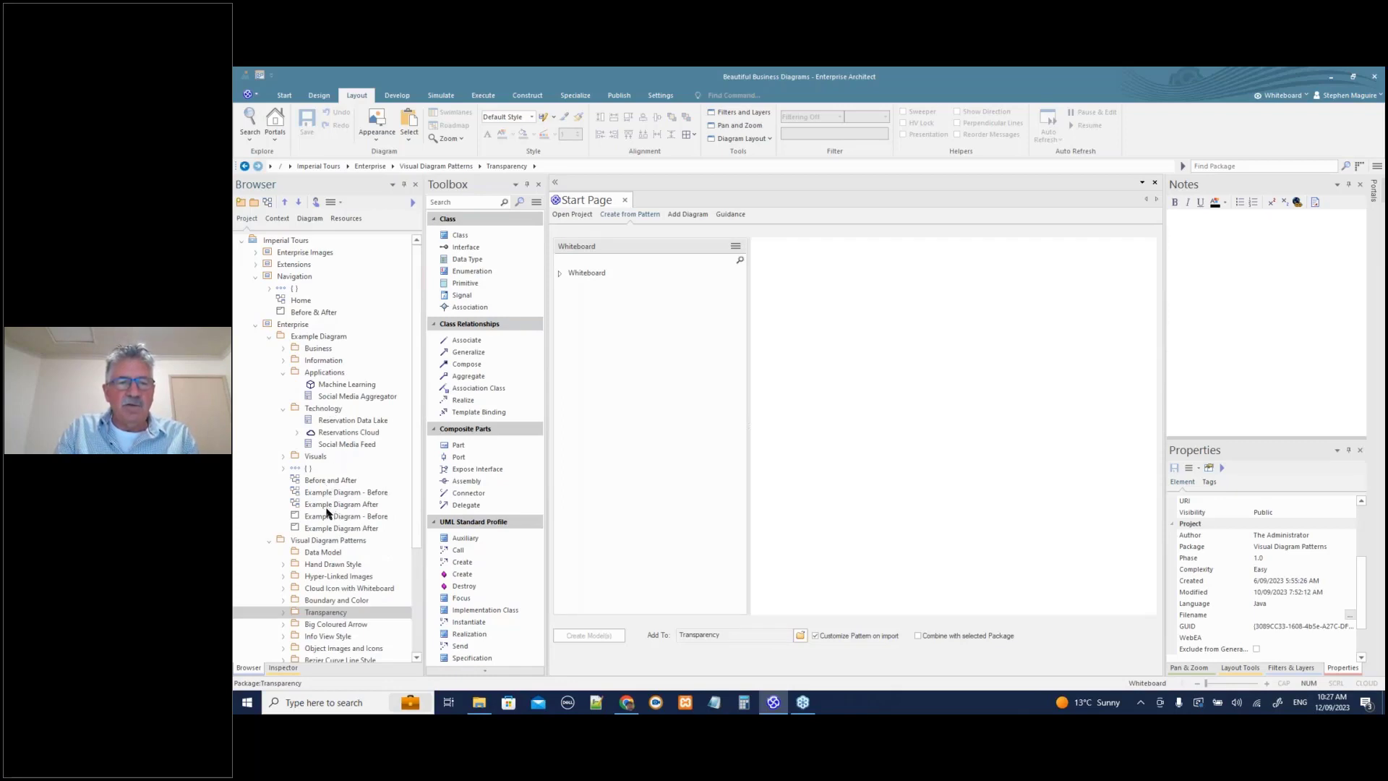
{"action": "double_click", "coordinate": [325, 506]}
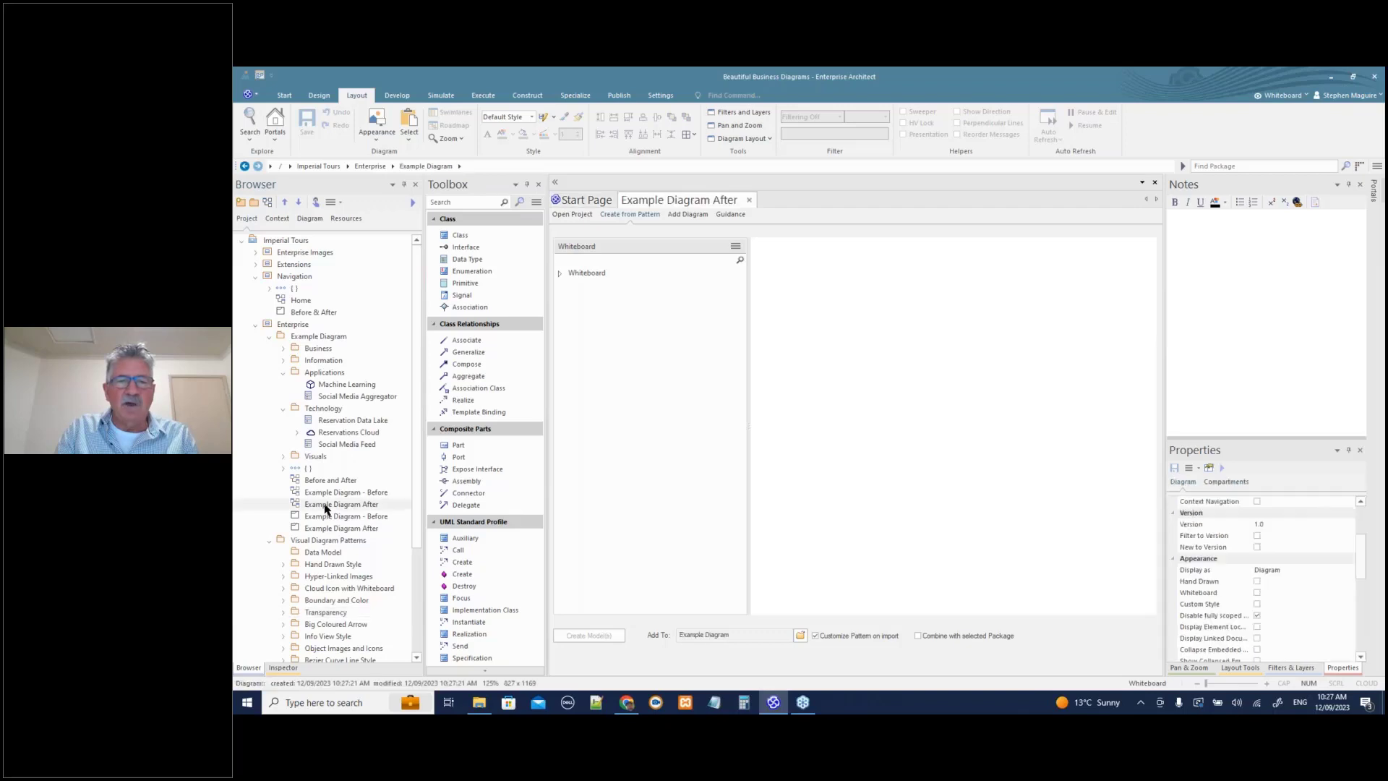
{"action": "left_click_drag", "start_coordinate": [722, 670], "coordinate": [790, 673]}
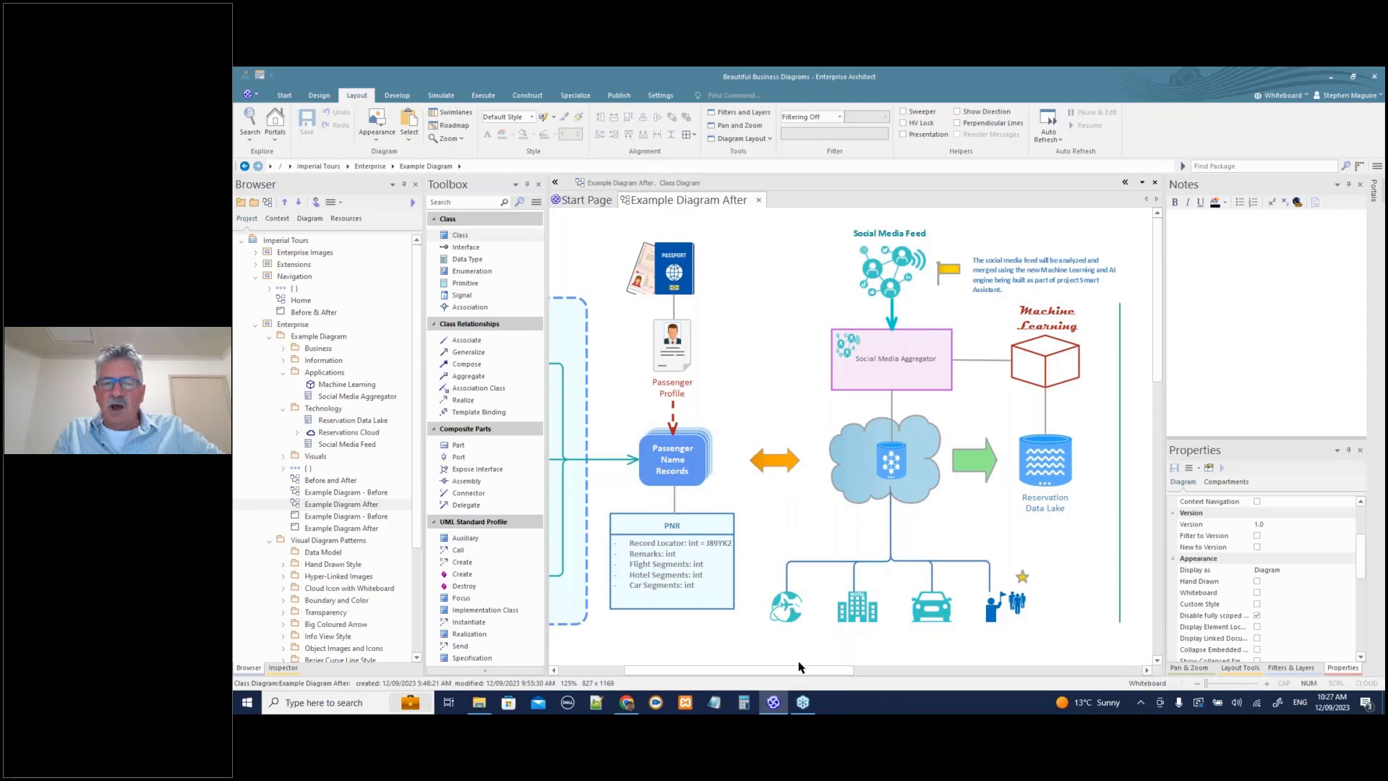
{"action": "left_click_drag", "start_coordinate": [799, 666], "coordinate": [893, 671]}
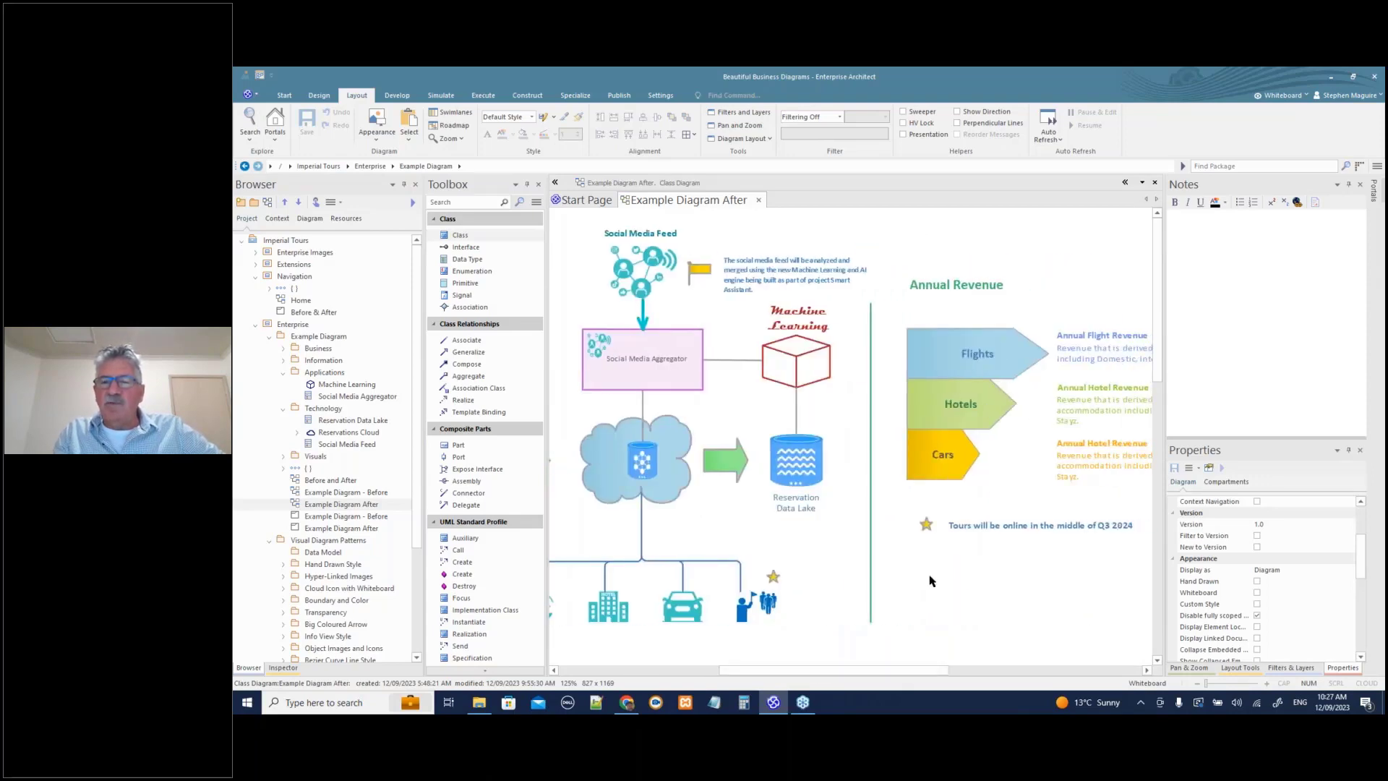
{"action": "left_click_drag", "start_coordinate": [893, 672], "coordinate": [706, 668]}
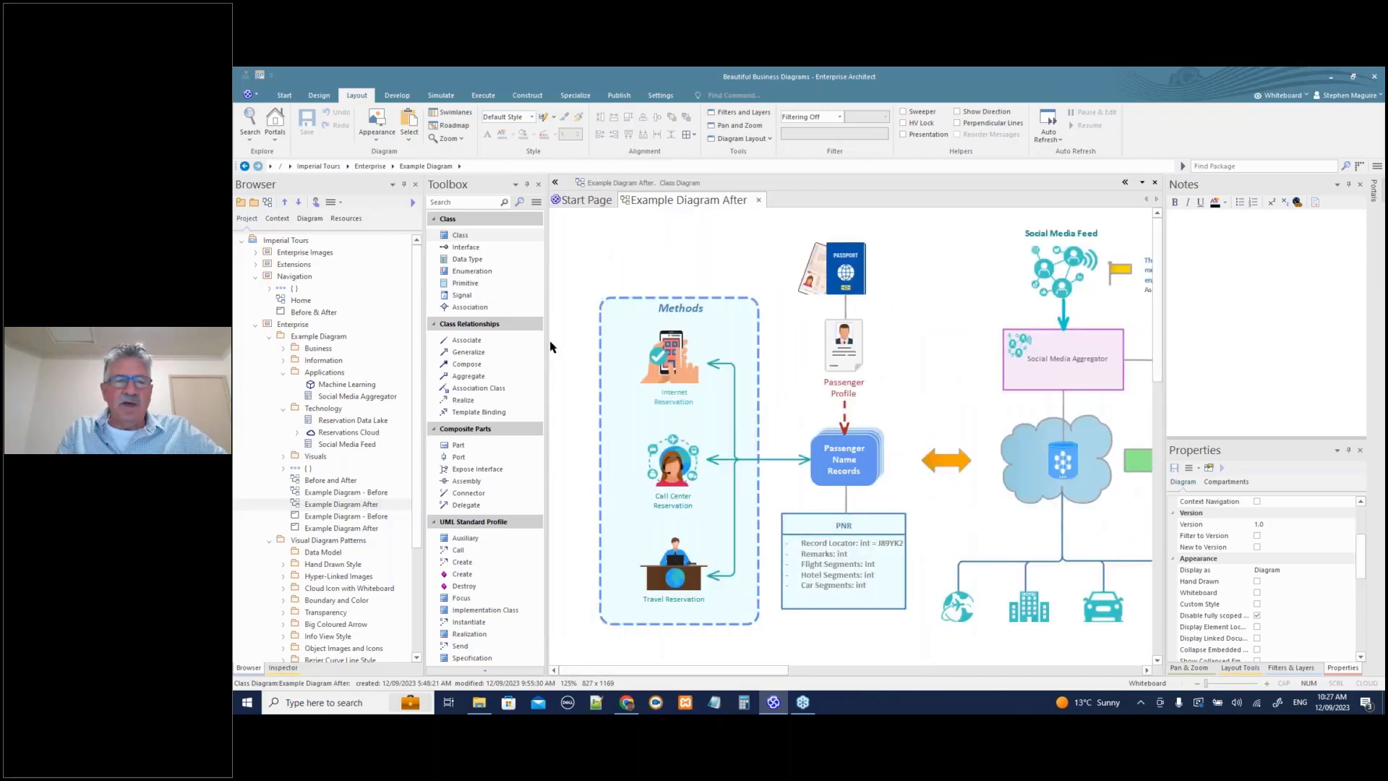
- Open the Before & After diagram of the Big Coloured Arrow package under Visual Diagram Patterns
{"action": "scroll", "coordinate": [416, 406], "scroll_direction": "down", "scroll_amount": 4}
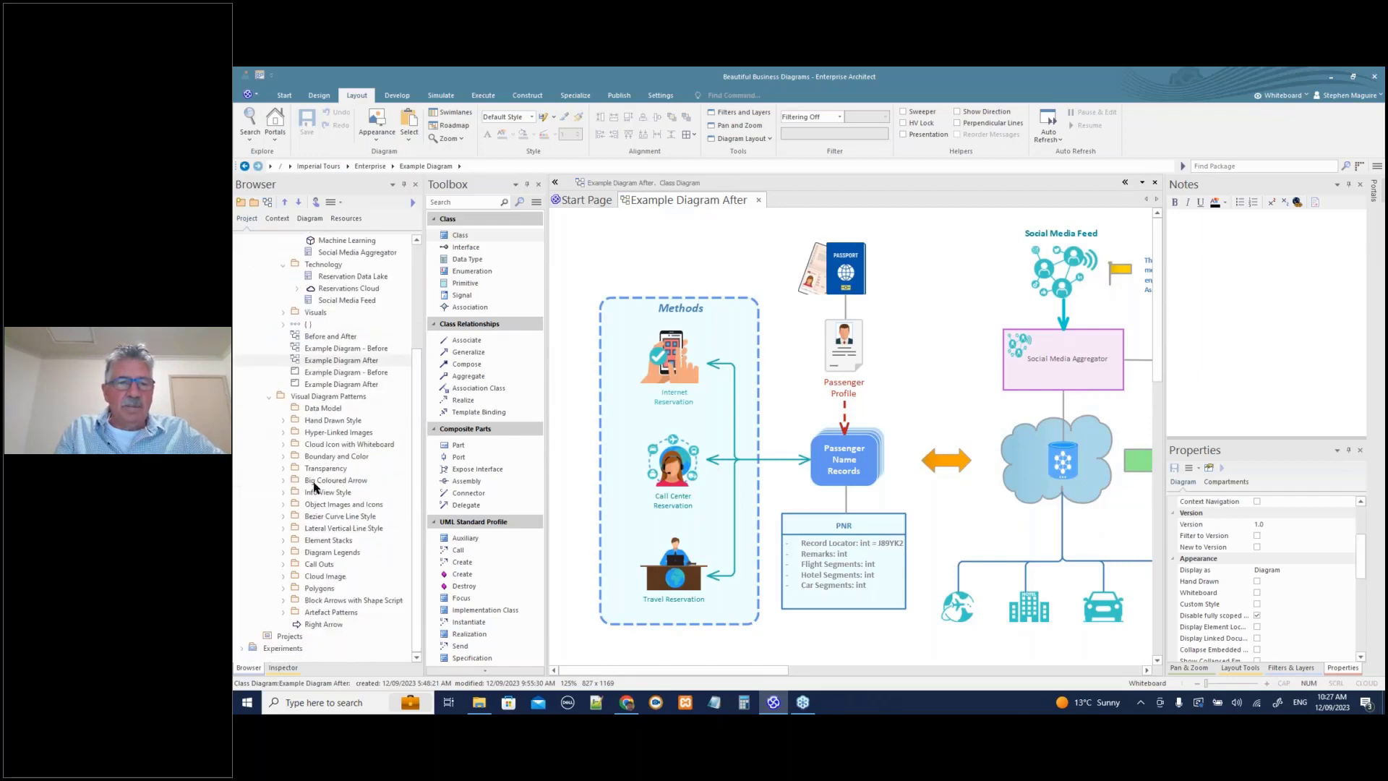
{"action": "left_click", "coordinate": [283, 480]}
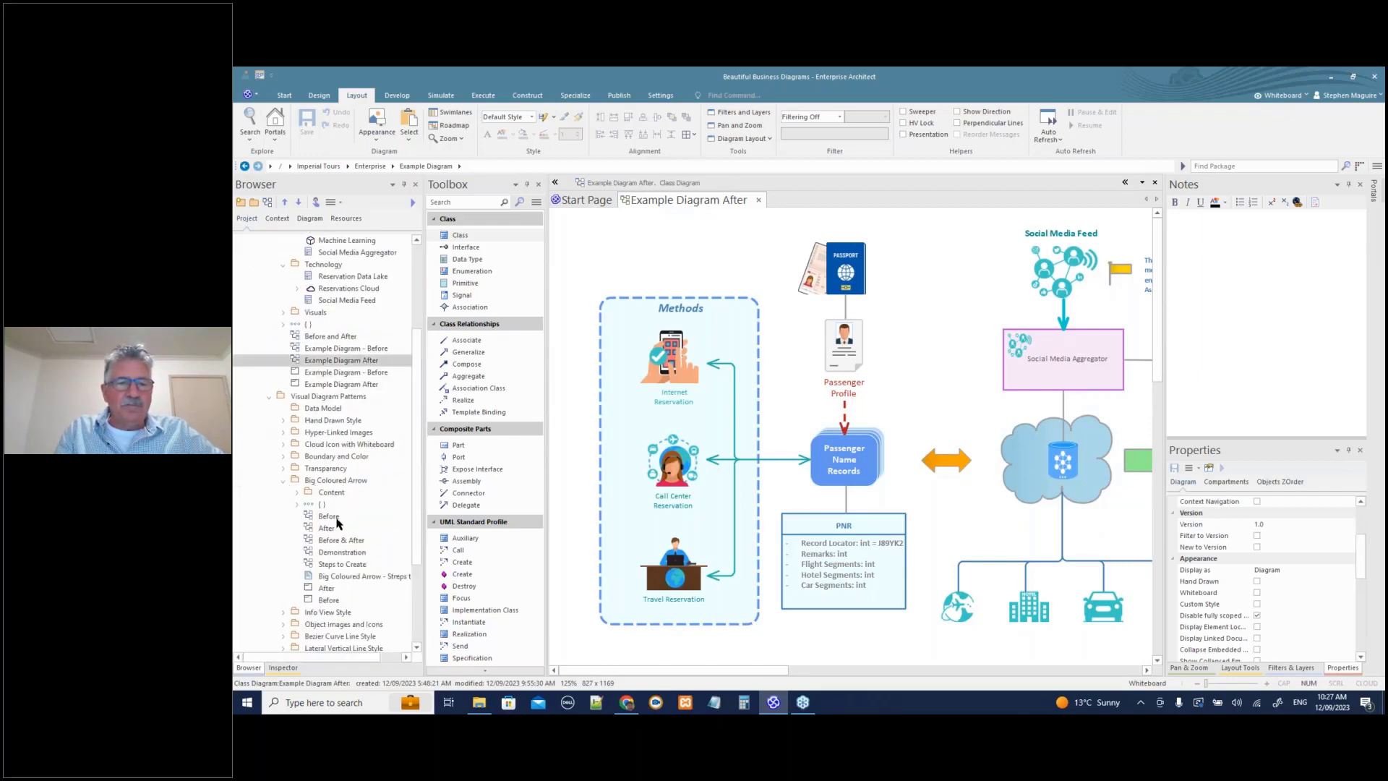
{"action": "double_click", "coordinate": [336, 541]}
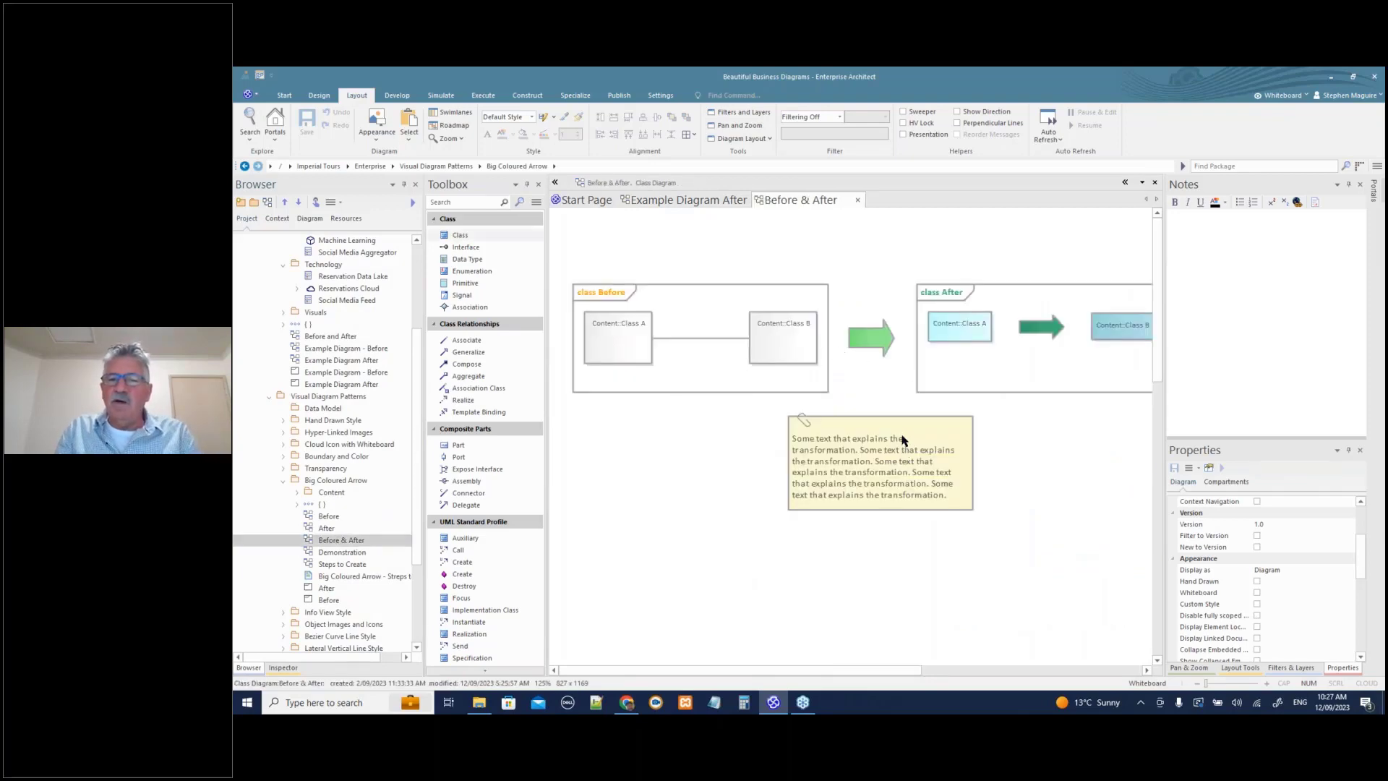
- Delete the yellow explanatory note below the Before and After frames and save the diagram
{"action": "left_click", "coordinate": [902, 438]}
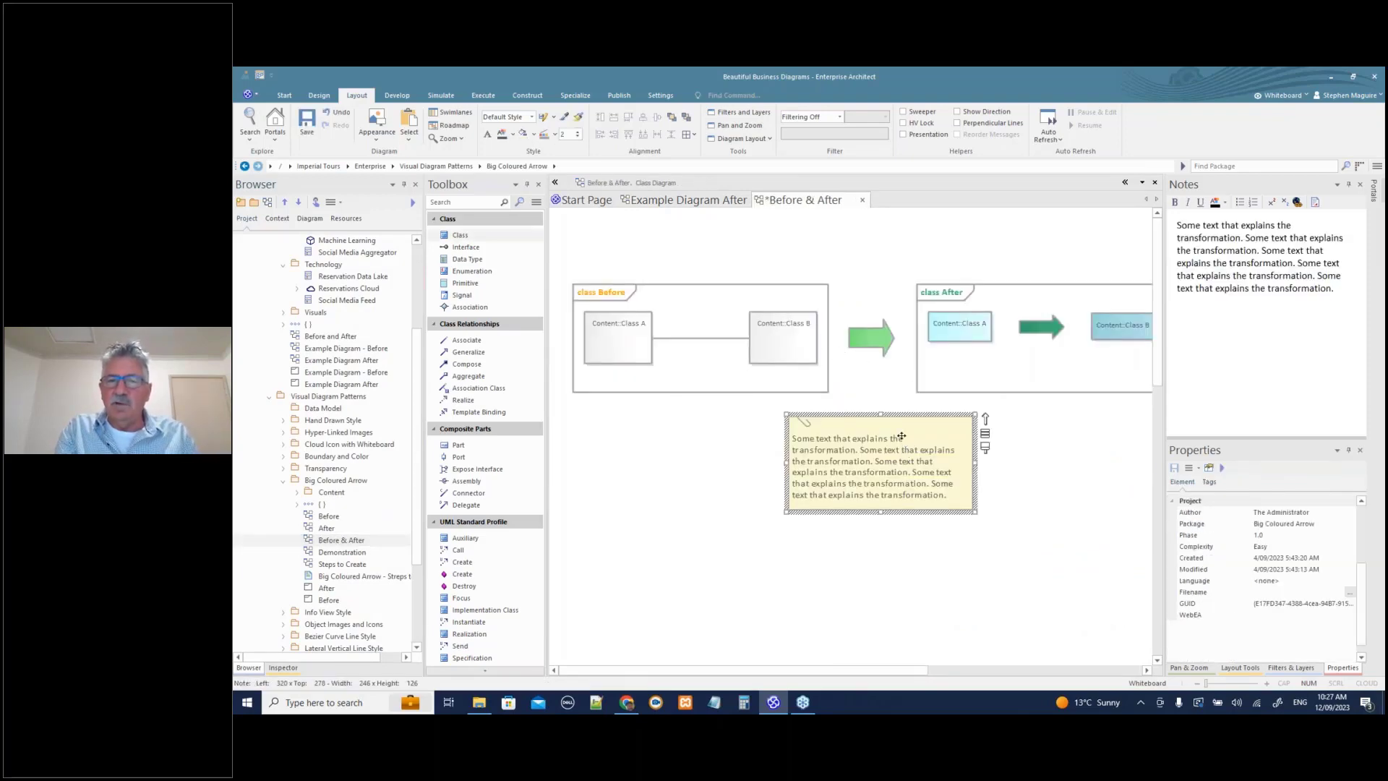
{"action": "key", "text": "Delete"}
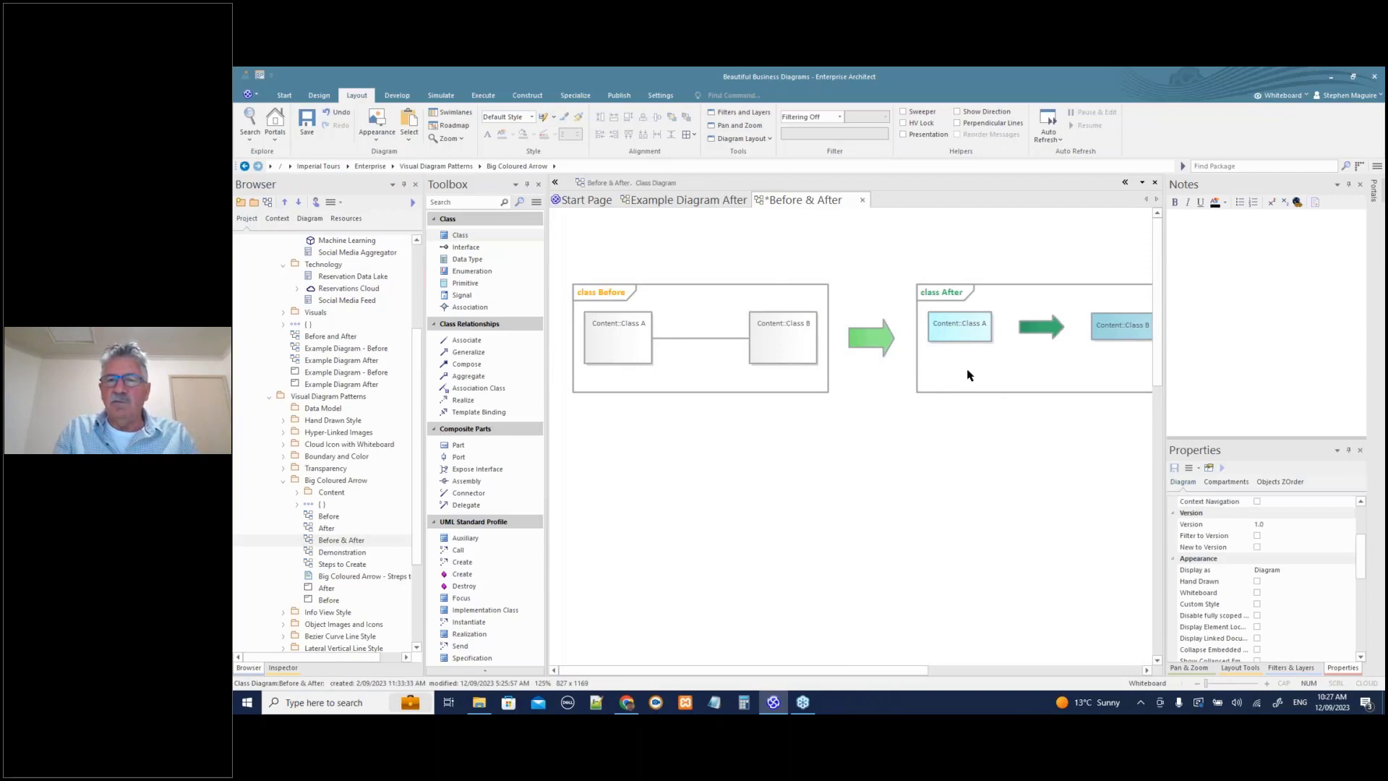
{"action": "left_click", "coordinate": [969, 374]}
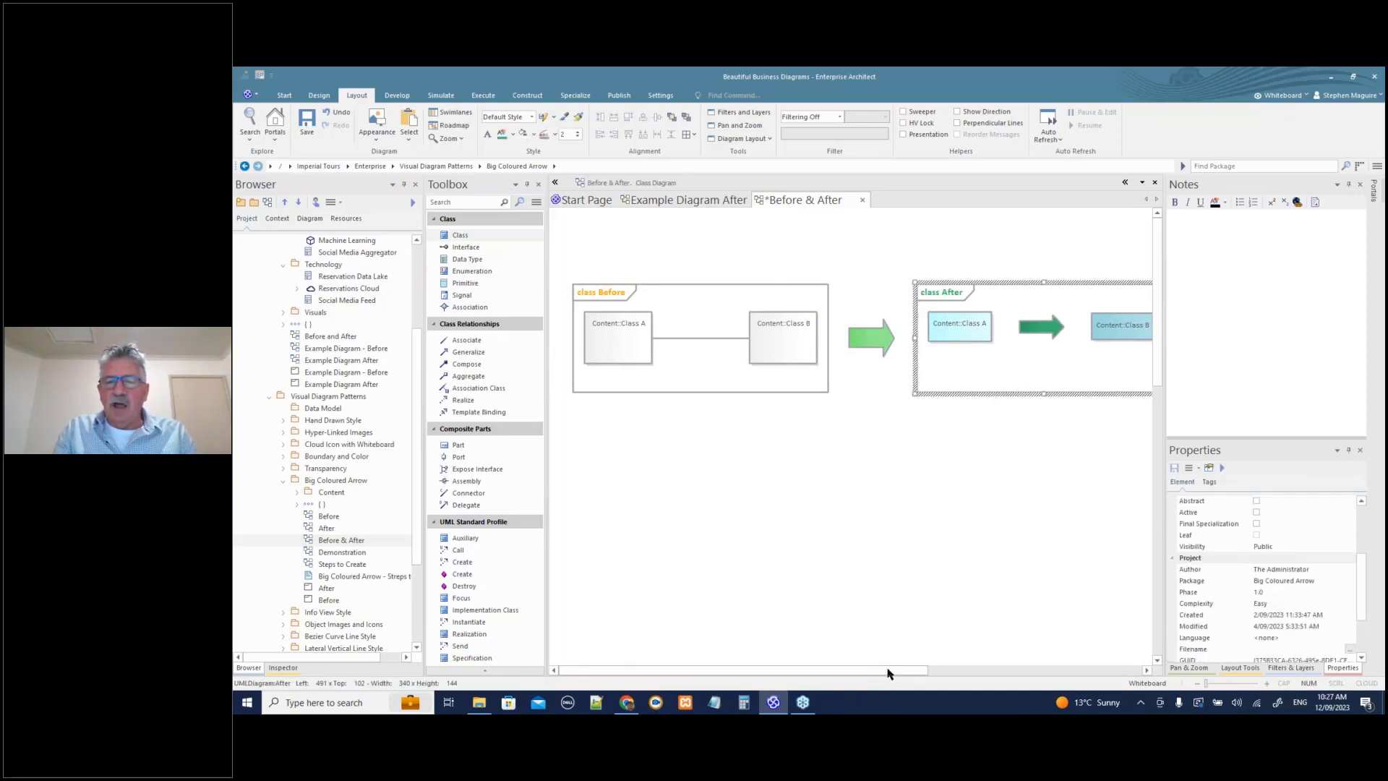
{"action": "mouse_move", "coordinate": [889, 673]}
{"action": "left_mouse_down"}
{"action": "mouse_move", "coordinate": [921, 673]}
{"action": "mouse_move", "coordinate": [889, 673]}
{"action": "left_mouse_up"}
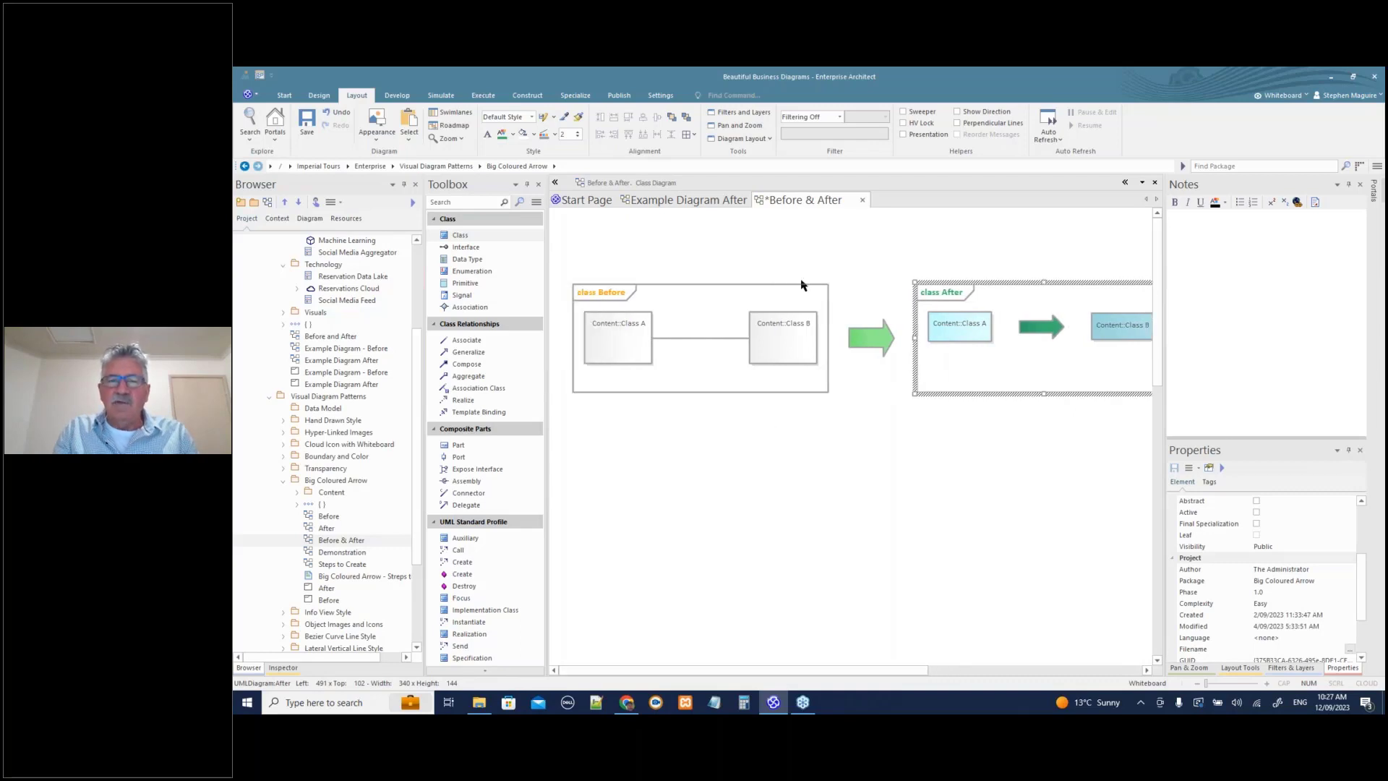
{"action": "key", "text": "ctrl+s"}
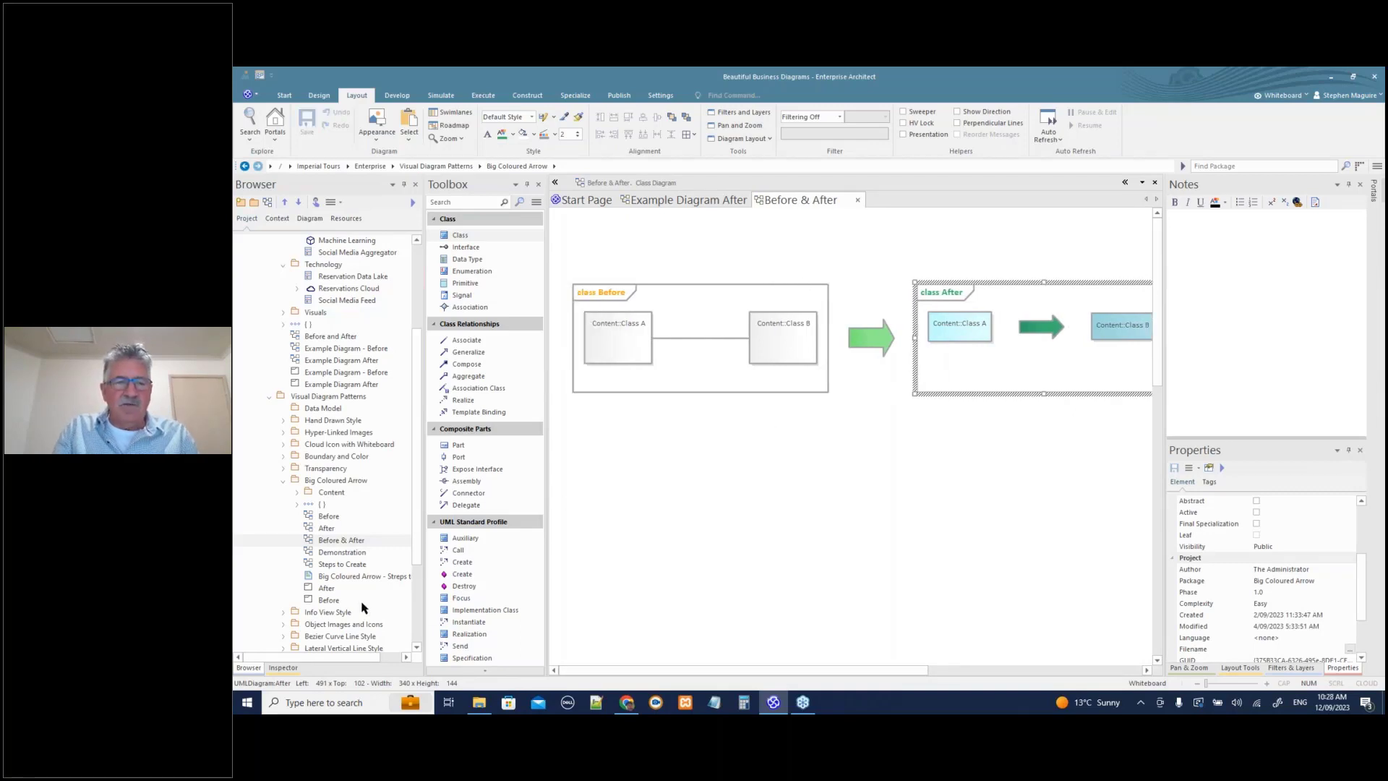
- Open the Before and Demonstration diagrams of the Big Coloured Arrow package
{"action": "double_click", "coordinate": [333, 516]}
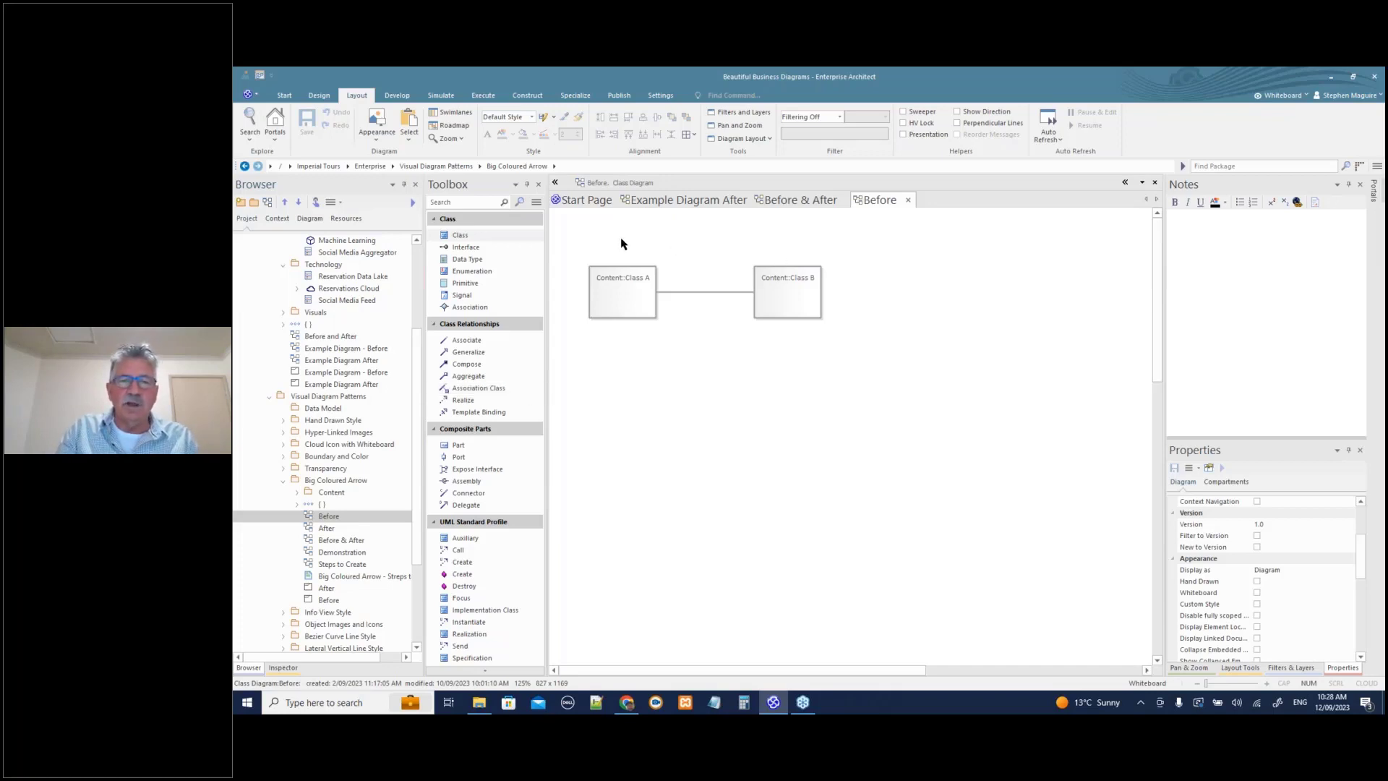
{"action": "left_click_drag", "start_coordinate": [621, 241], "coordinate": [776, 334]}
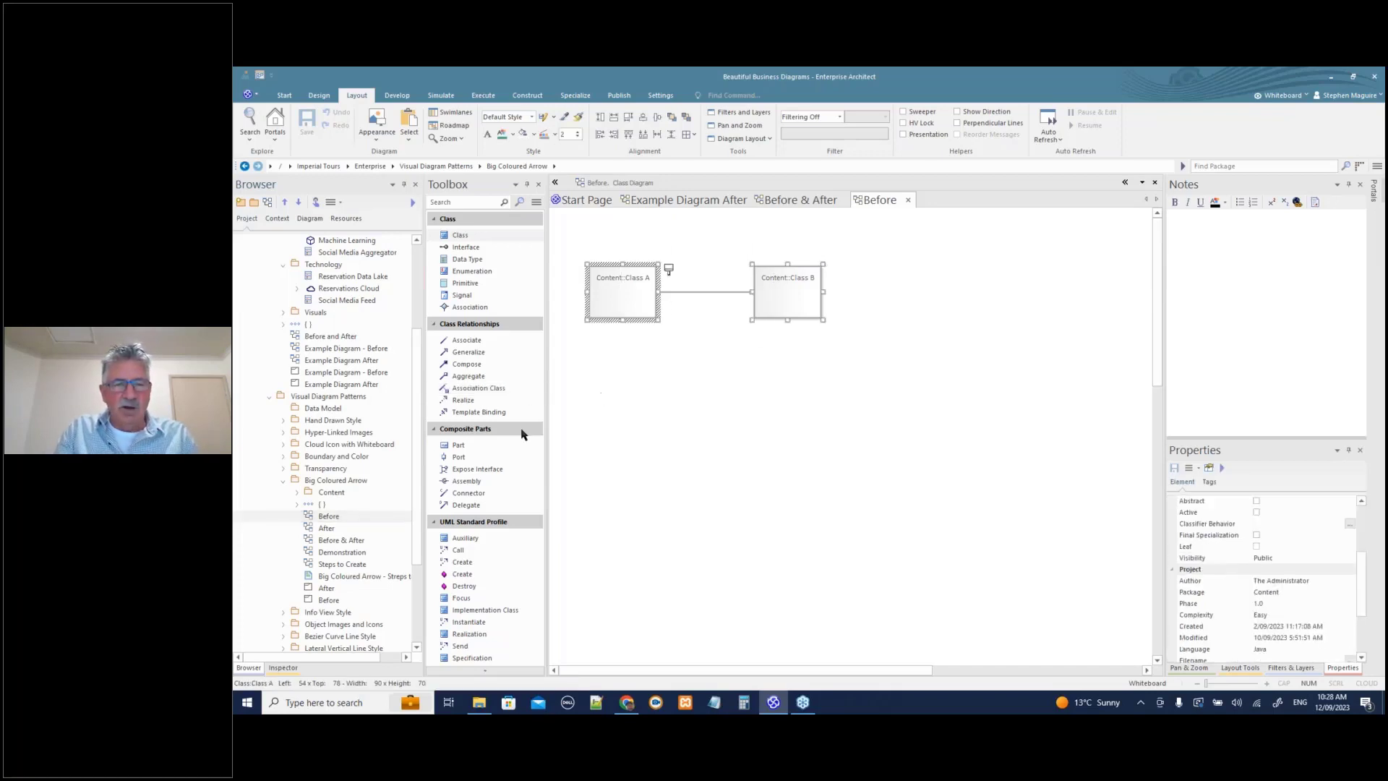
{"action": "double_click", "coordinate": [338, 552]}
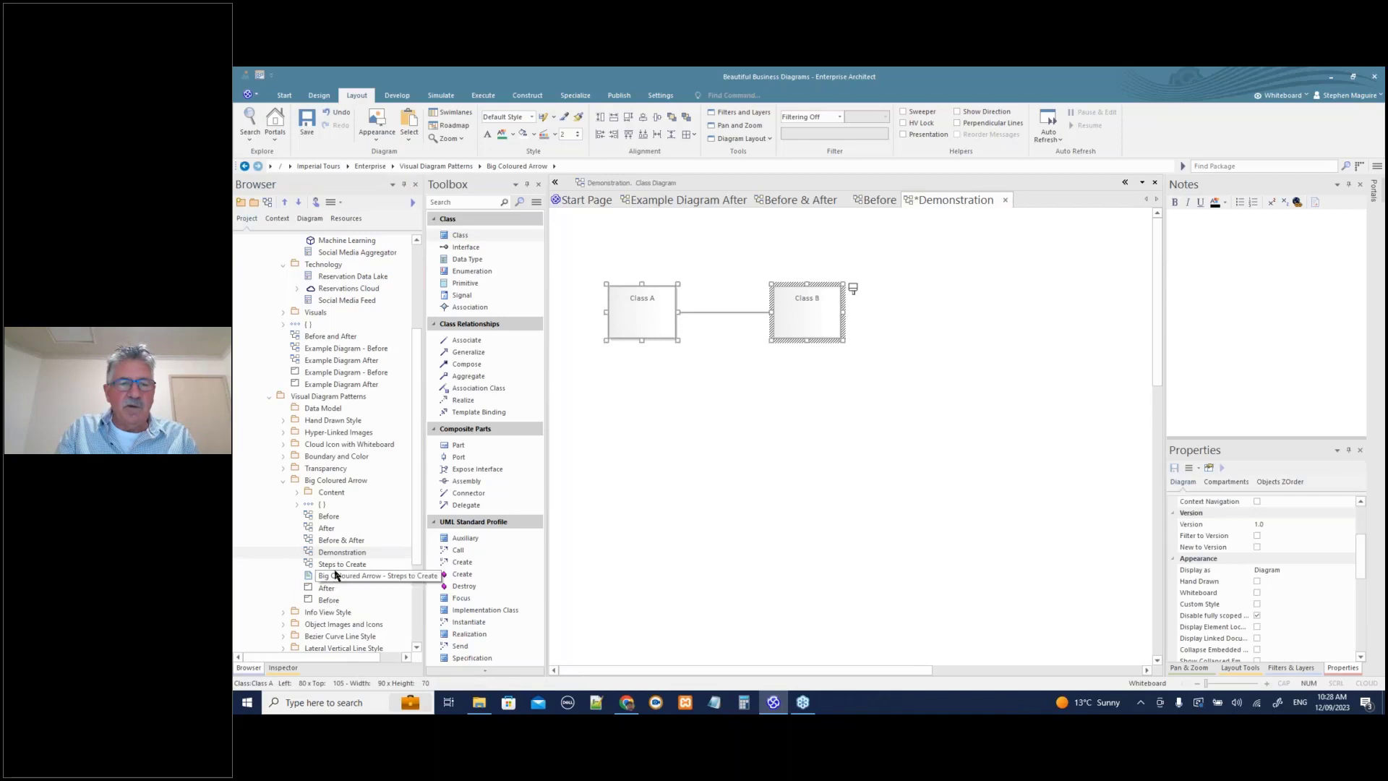
- Dock the Big Coloured Arrow Steps to Create diagram with the Notes, widened to show the full checklist, and return to Before & After
{"action": "left_click", "coordinate": [337, 565]}
{"action": "double_click", "coordinate": [337, 564]}
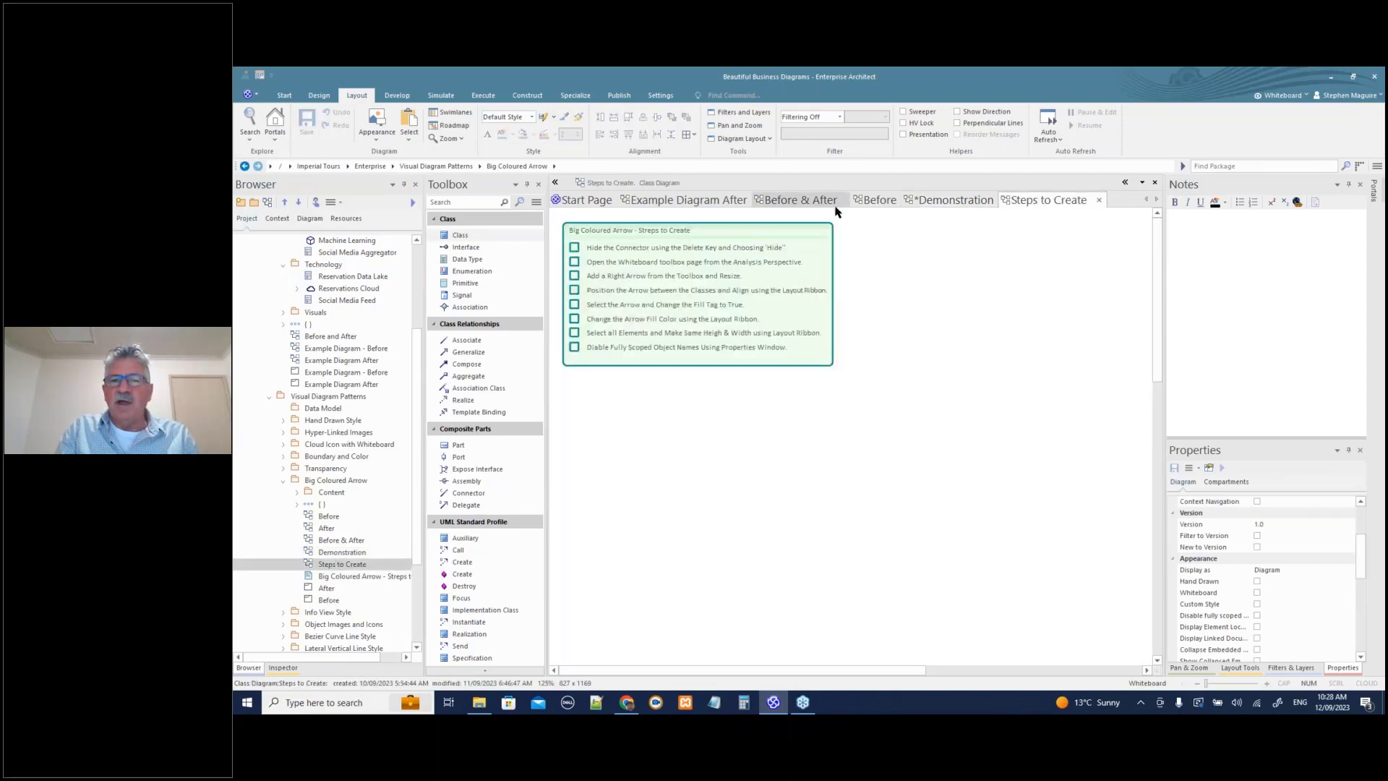
{"action": "left_click_drag", "start_coordinate": [1063, 200], "coordinate": [1267, 312]}
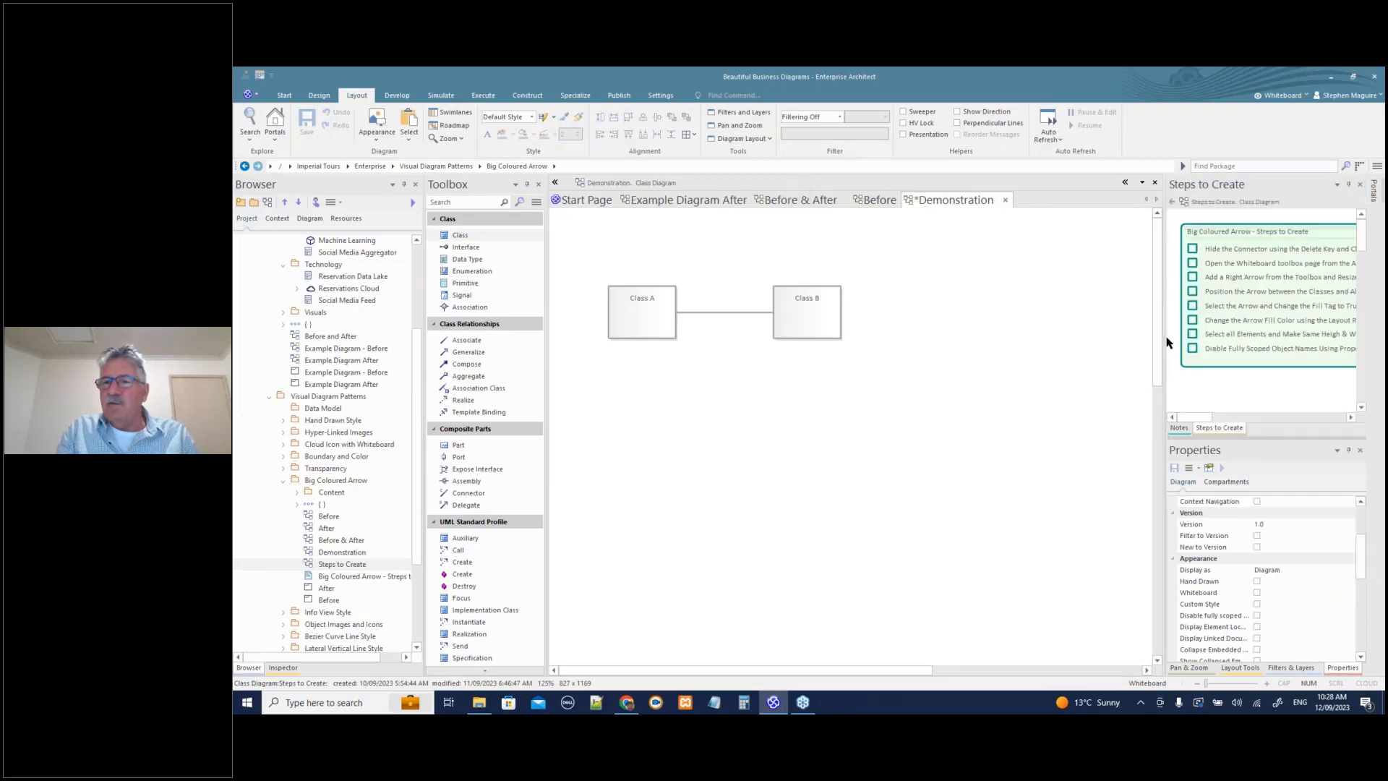
{"action": "left_click_drag", "start_coordinate": [1162, 342], "coordinate": [1037, 381]}
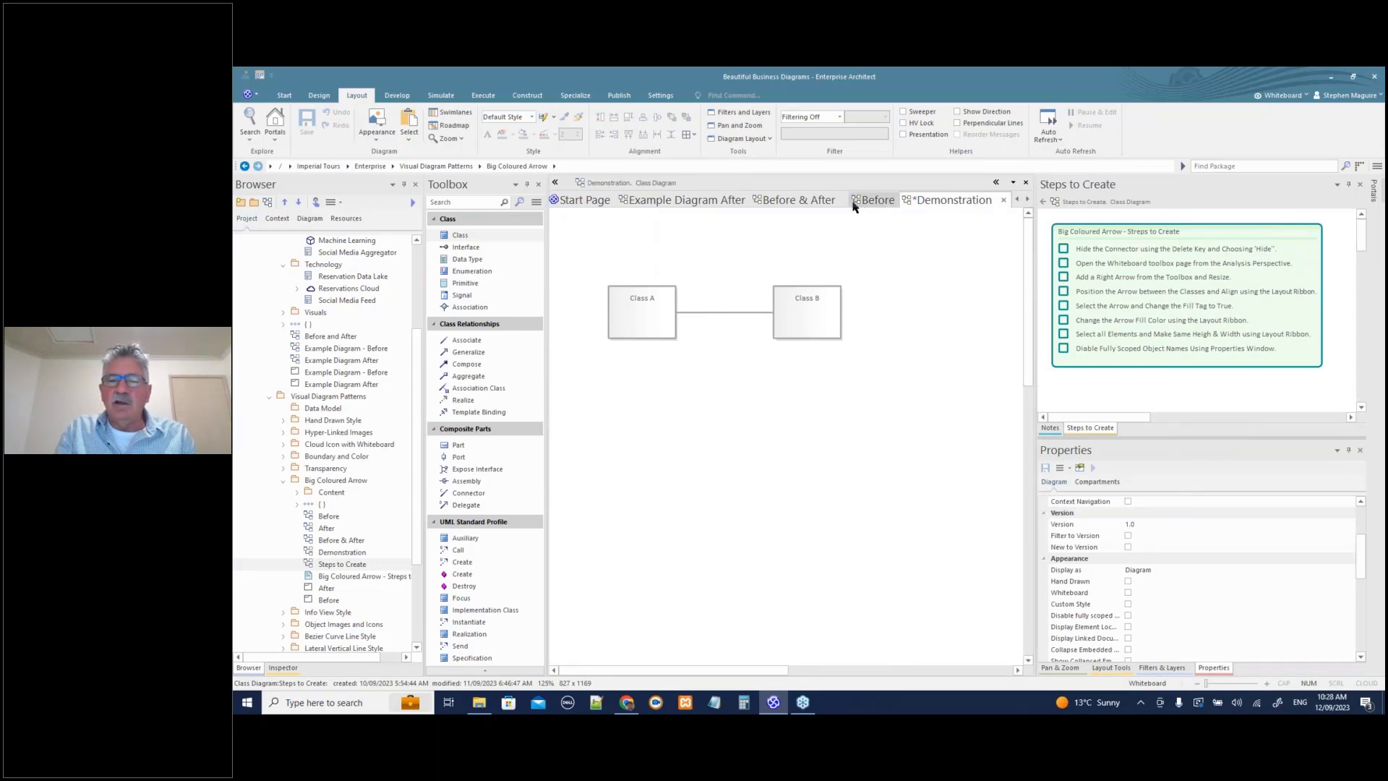
{"action": "left_click", "coordinate": [806, 203]}
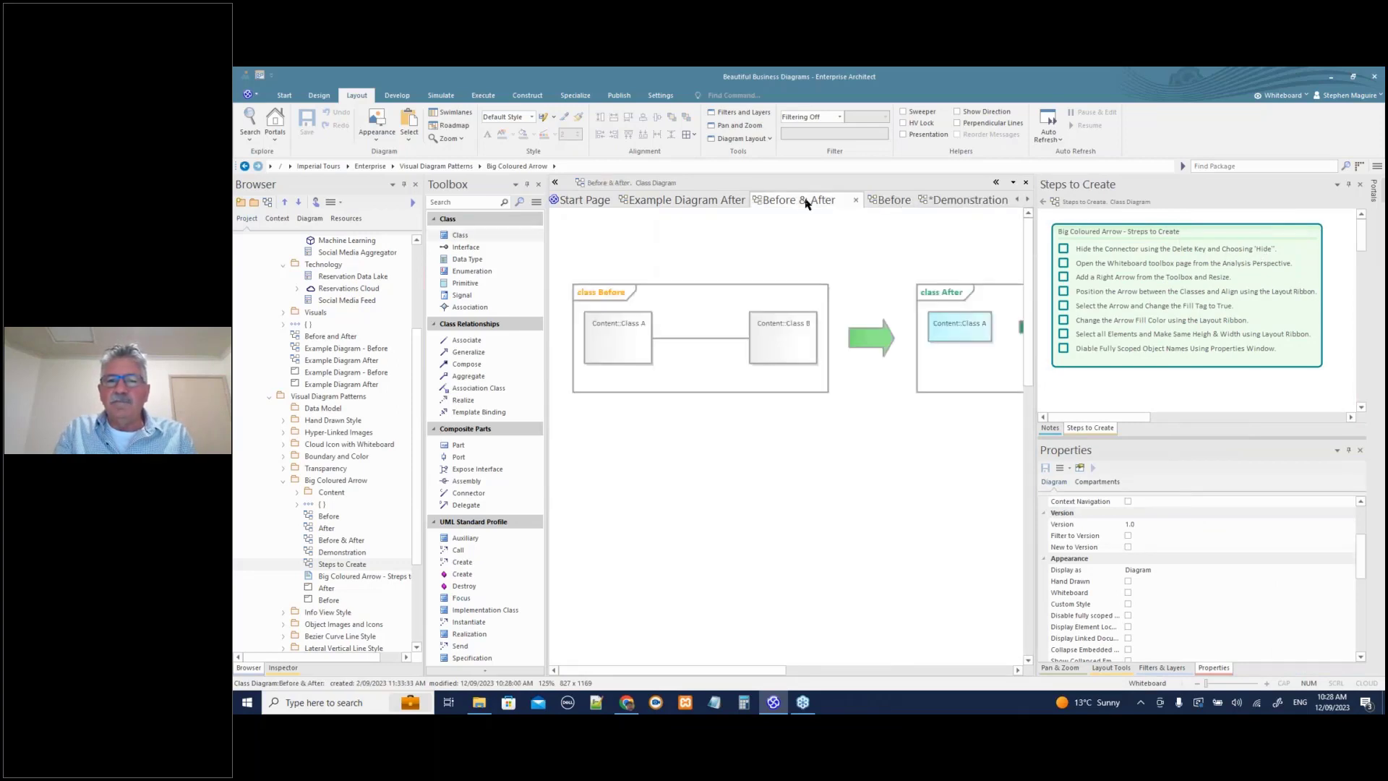
- Hide the connector between Class A and Class B in the Demonstration diagram and tick the first checklist item
{"action": "left_click", "coordinate": [963, 203]}
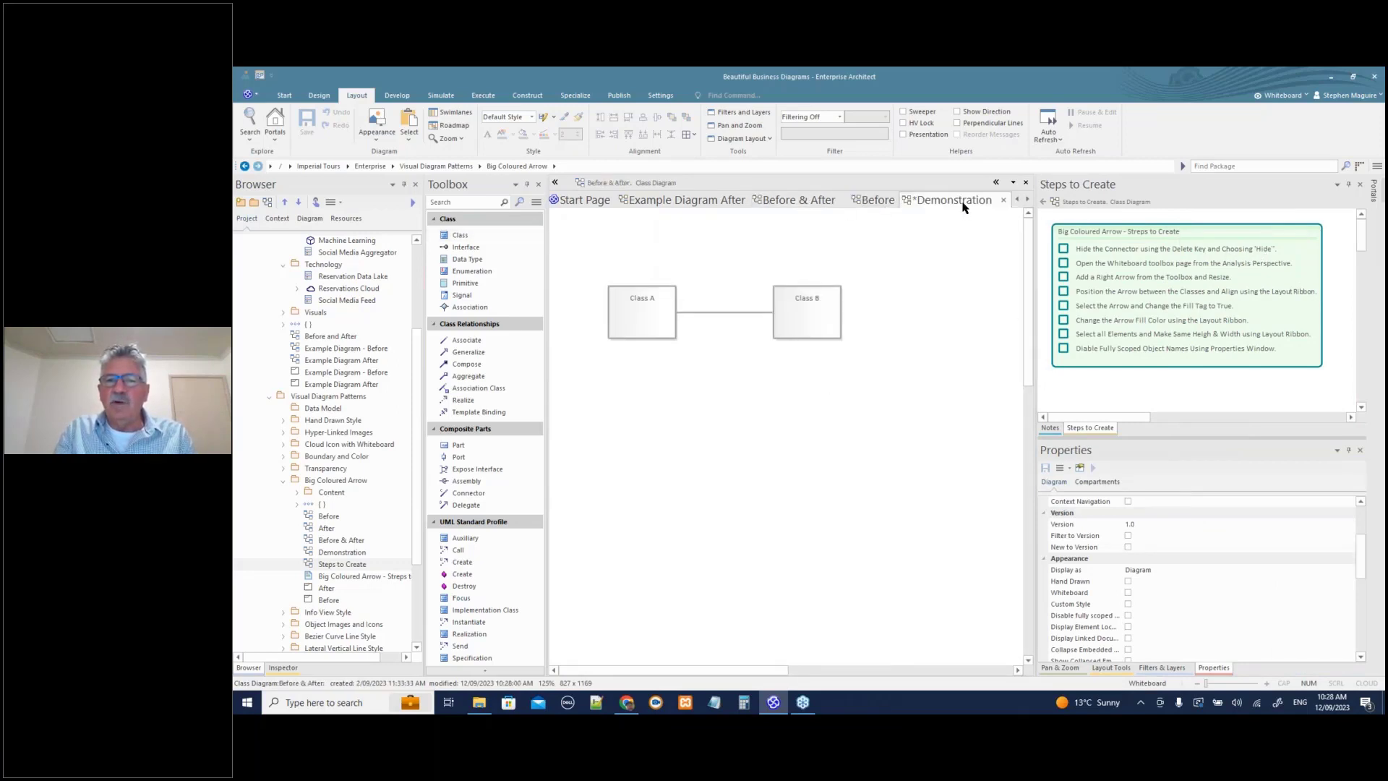
{"action": "left_click", "coordinate": [719, 312]}
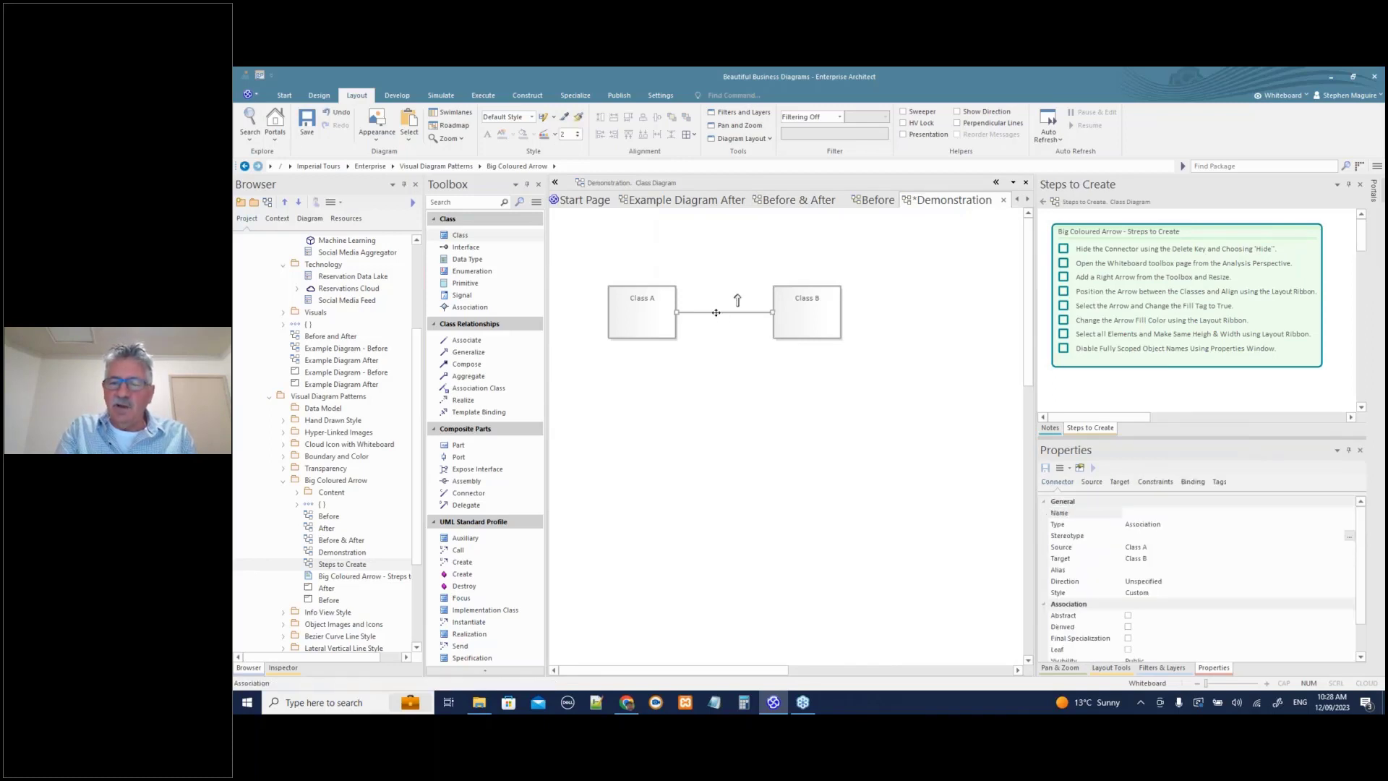
{"action": "key", "text": "Delete"}
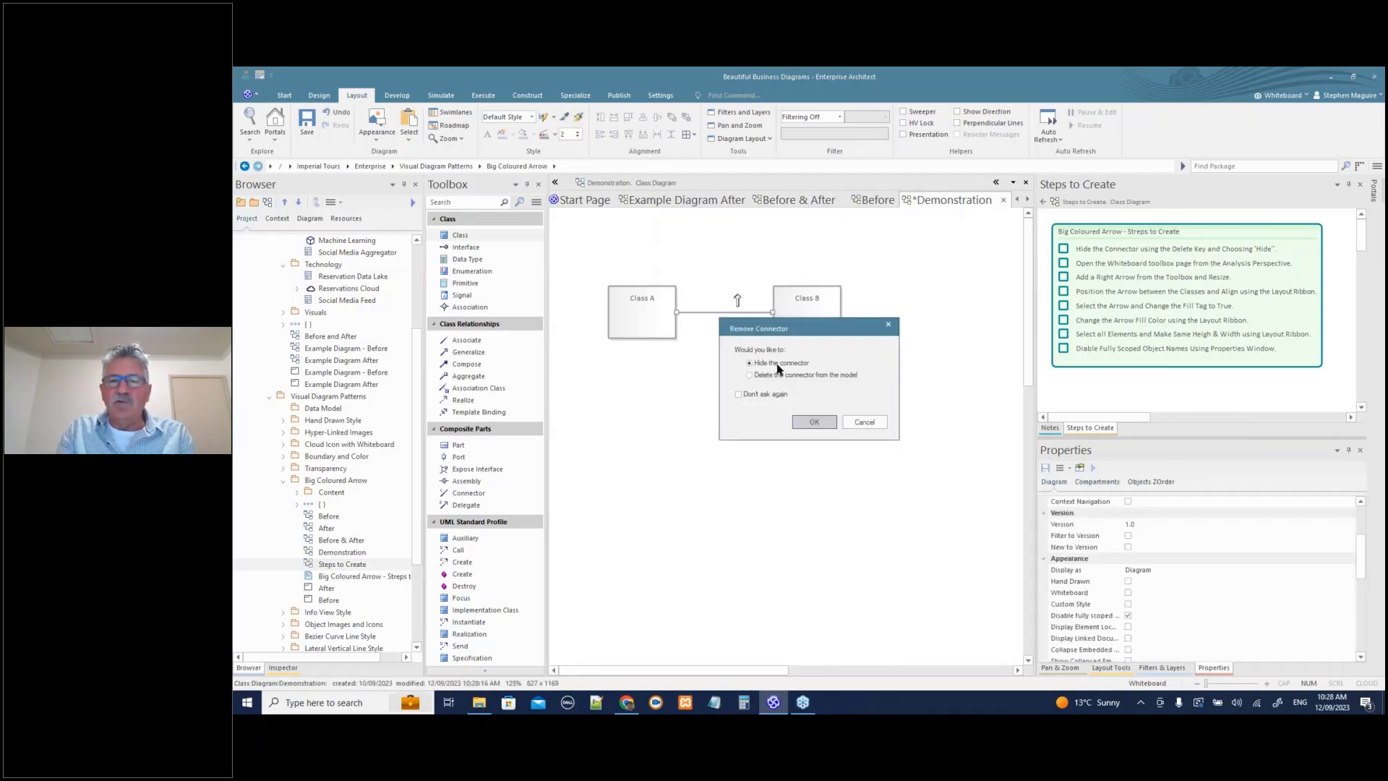
{"action": "left_click", "coordinate": [814, 423]}
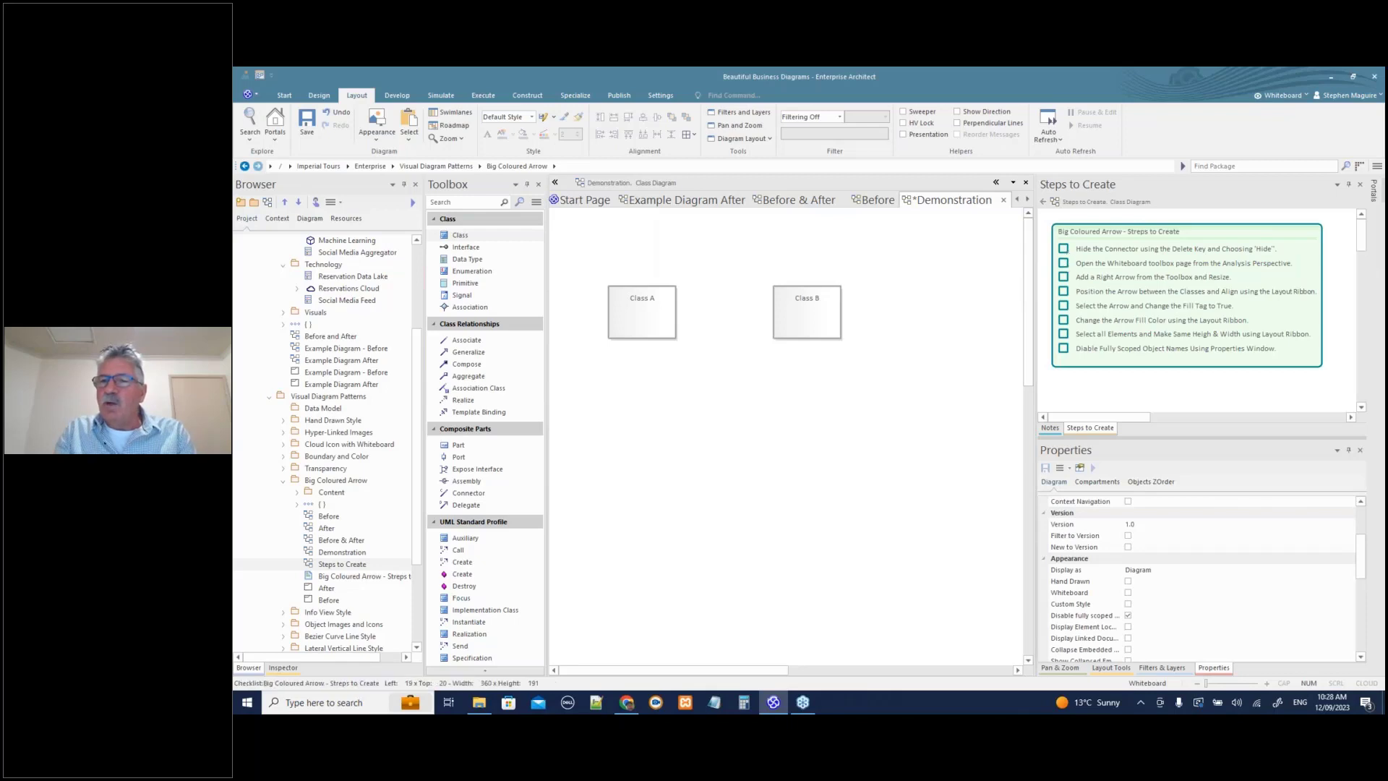
{"action": "left_click", "coordinate": [1064, 249]}
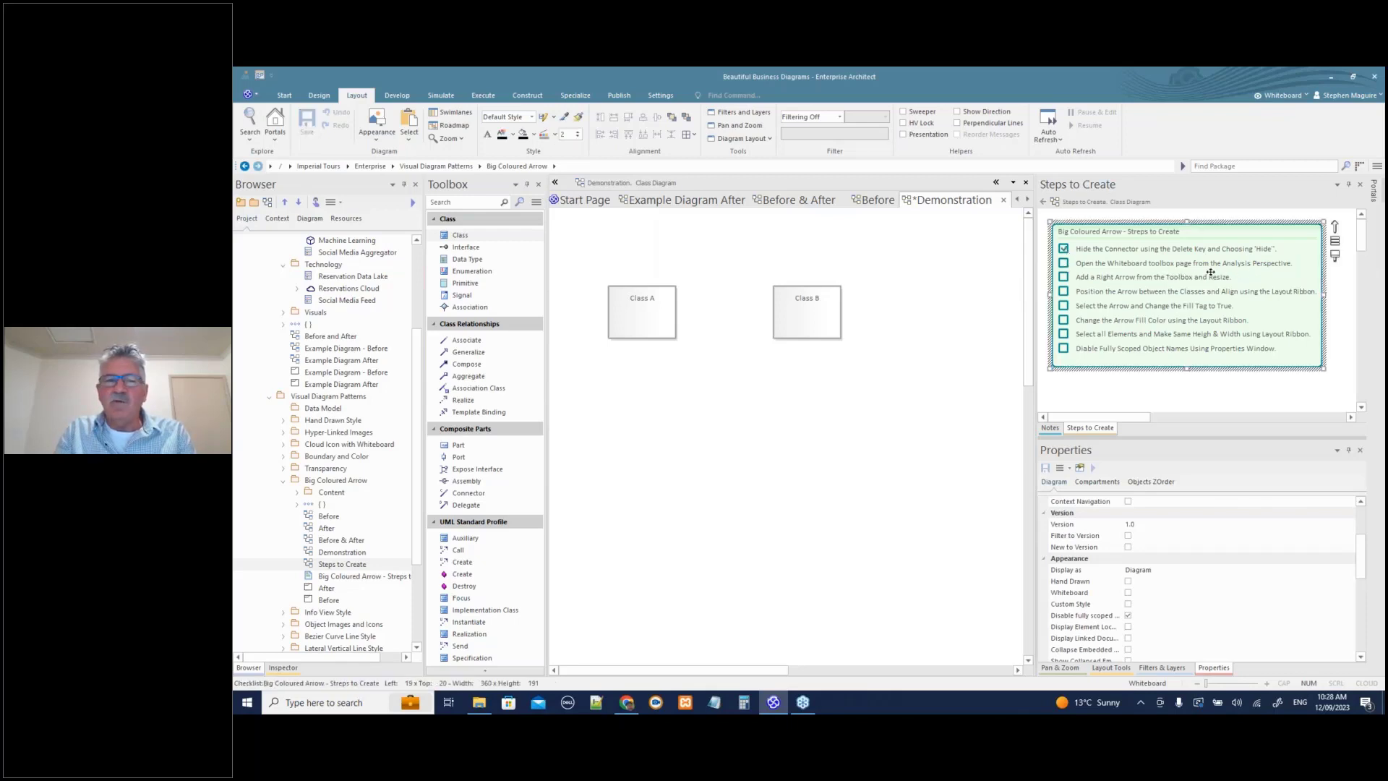
- Show the Whiteboard shapes in the Toolbox and tick the checklist item for opening the Whiteboard page
{"action": "left_click", "coordinate": [536, 205]}
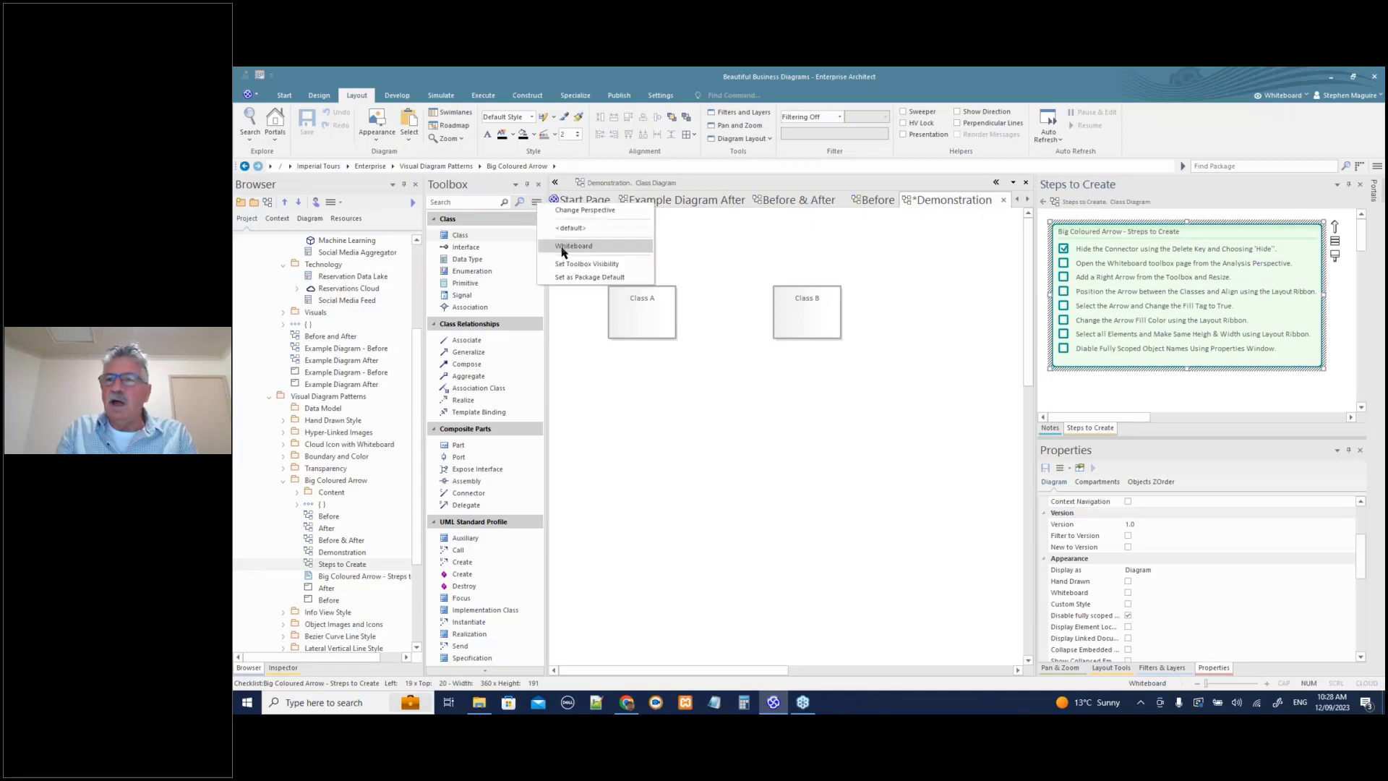
{"action": "left_click", "coordinate": [562, 248]}
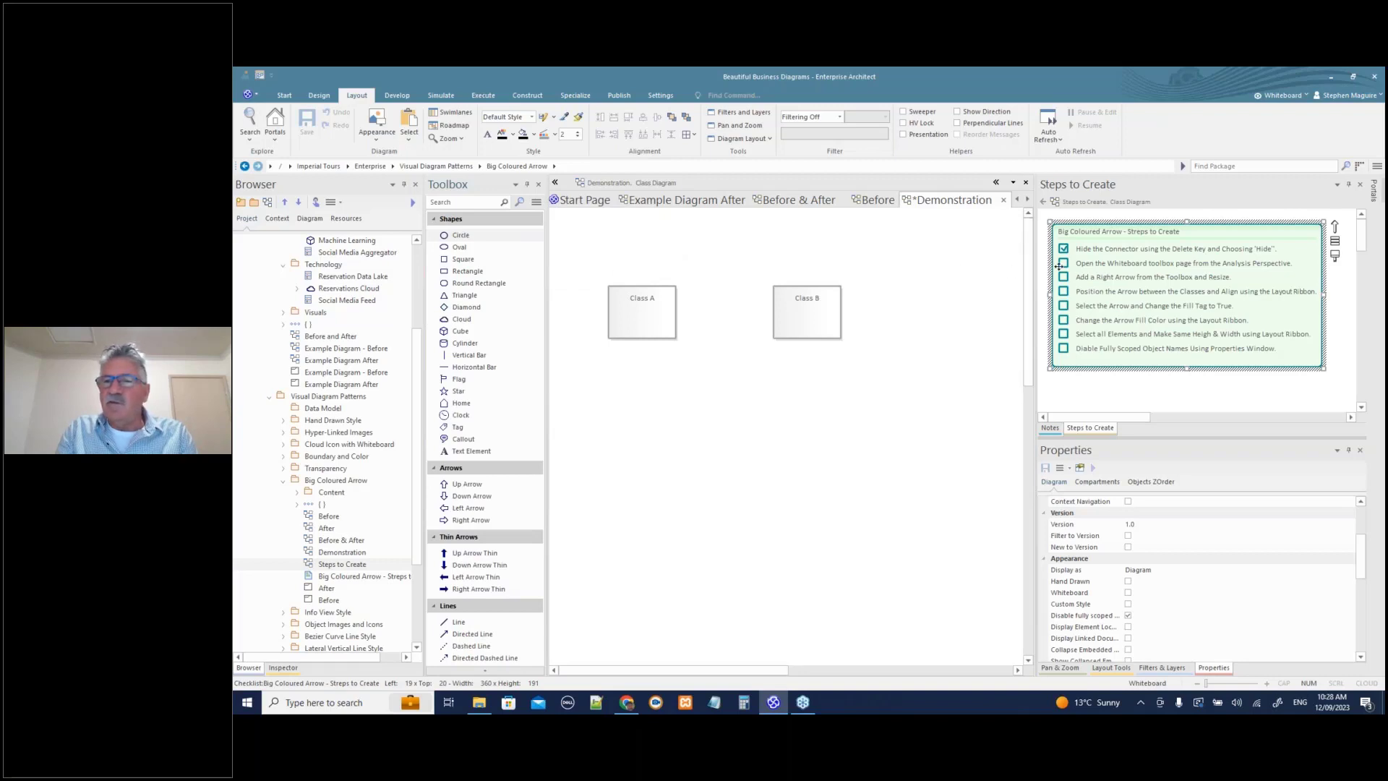
{"action": "left_click", "coordinate": [1063, 264]}
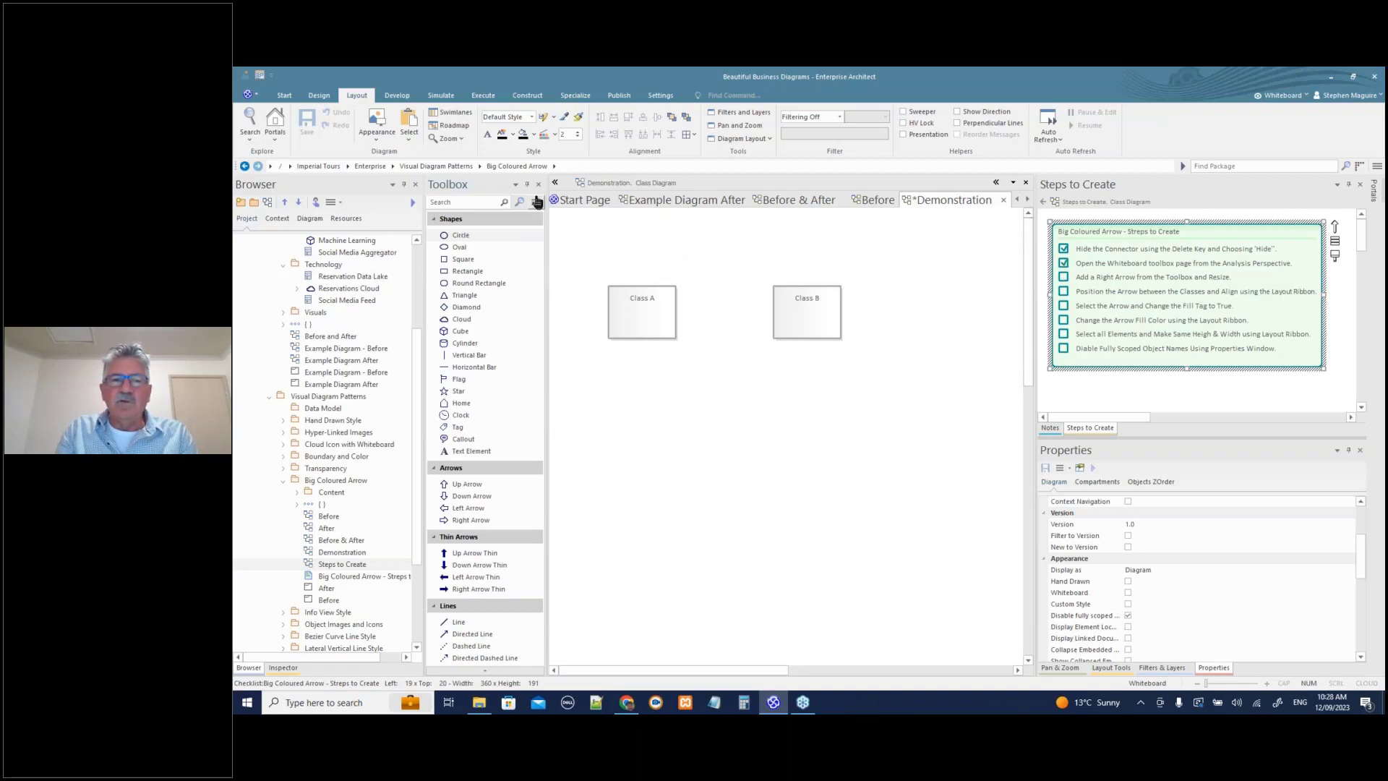
- Set the Toolbox perspective to Whiteboard from the Analysis group
{"action": "left_click", "coordinate": [535, 203]}
{"action": "left_click", "coordinate": [573, 216]}
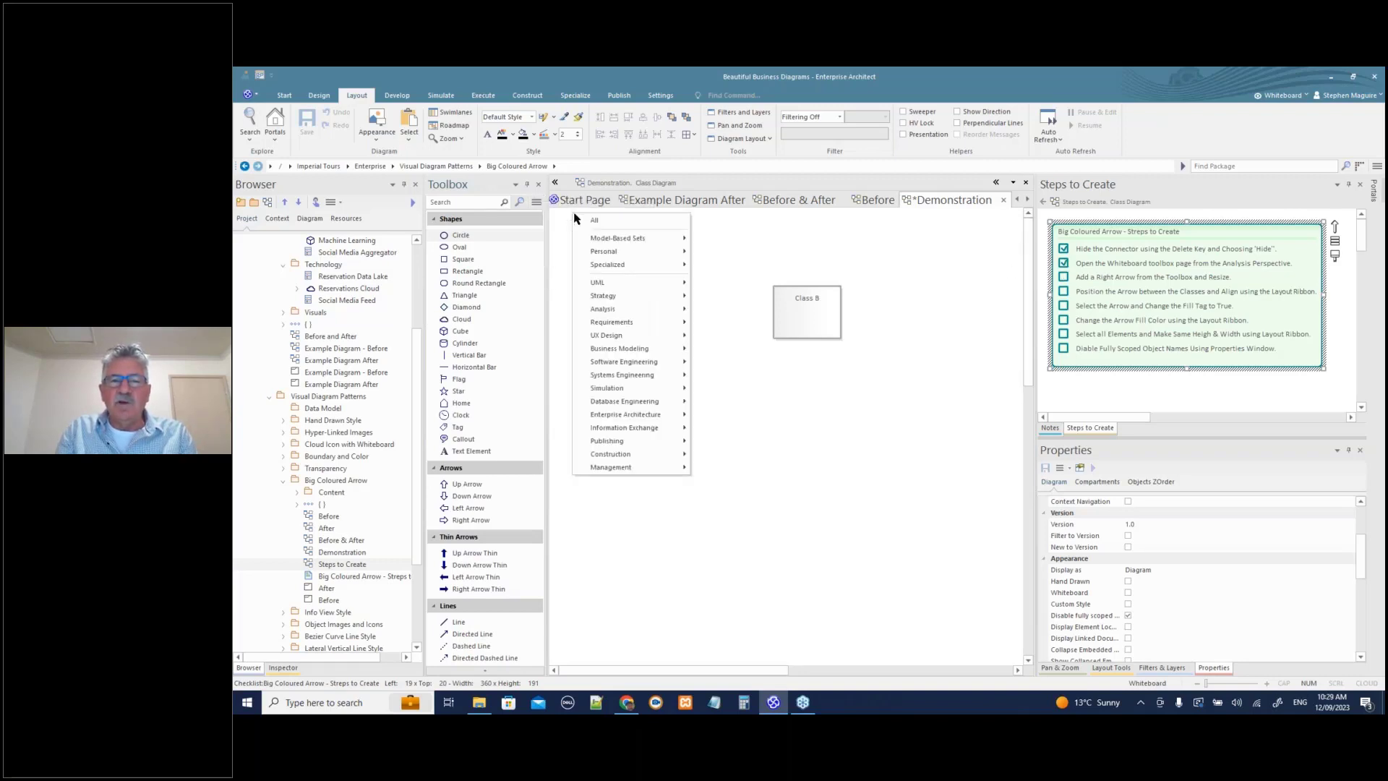
{"action": "mouse_move", "coordinate": [614, 295]}
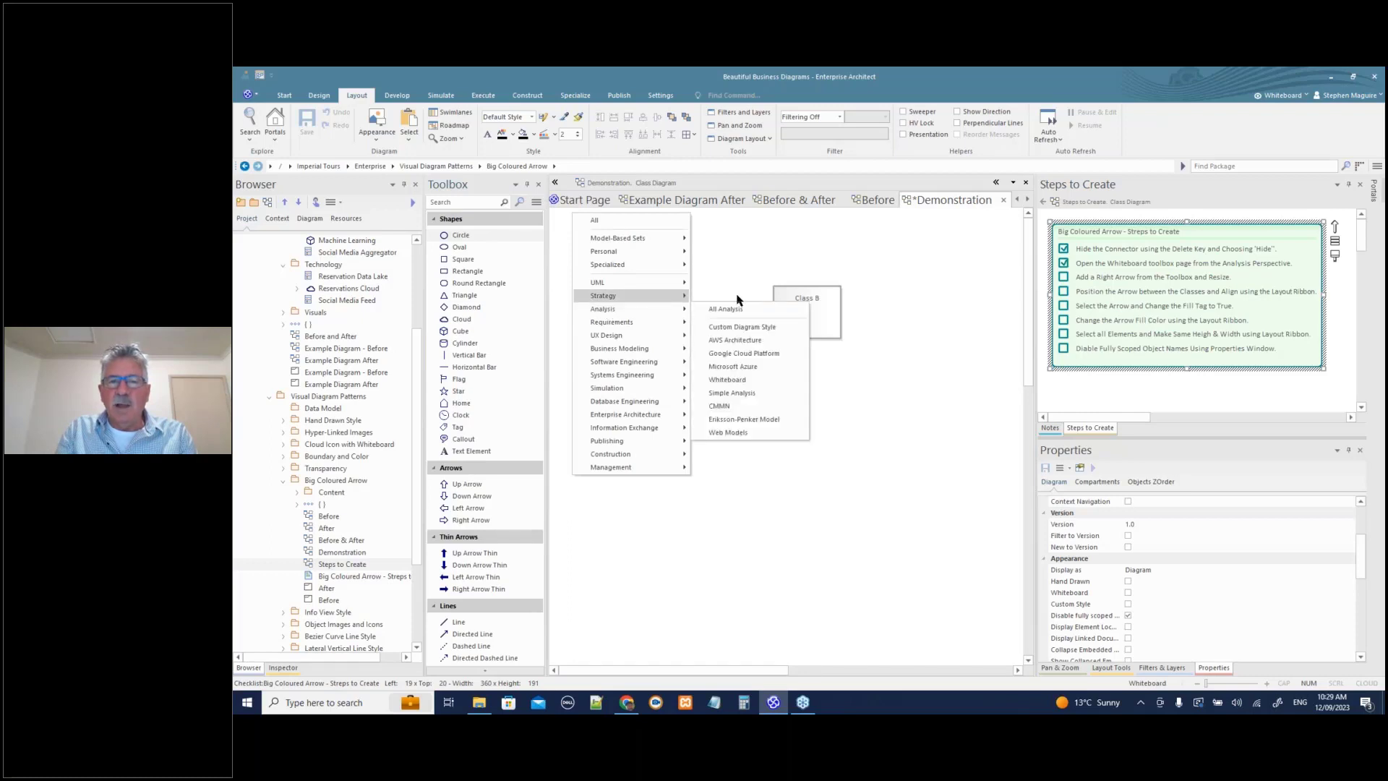
{"action": "left_click", "coordinate": [728, 381]}
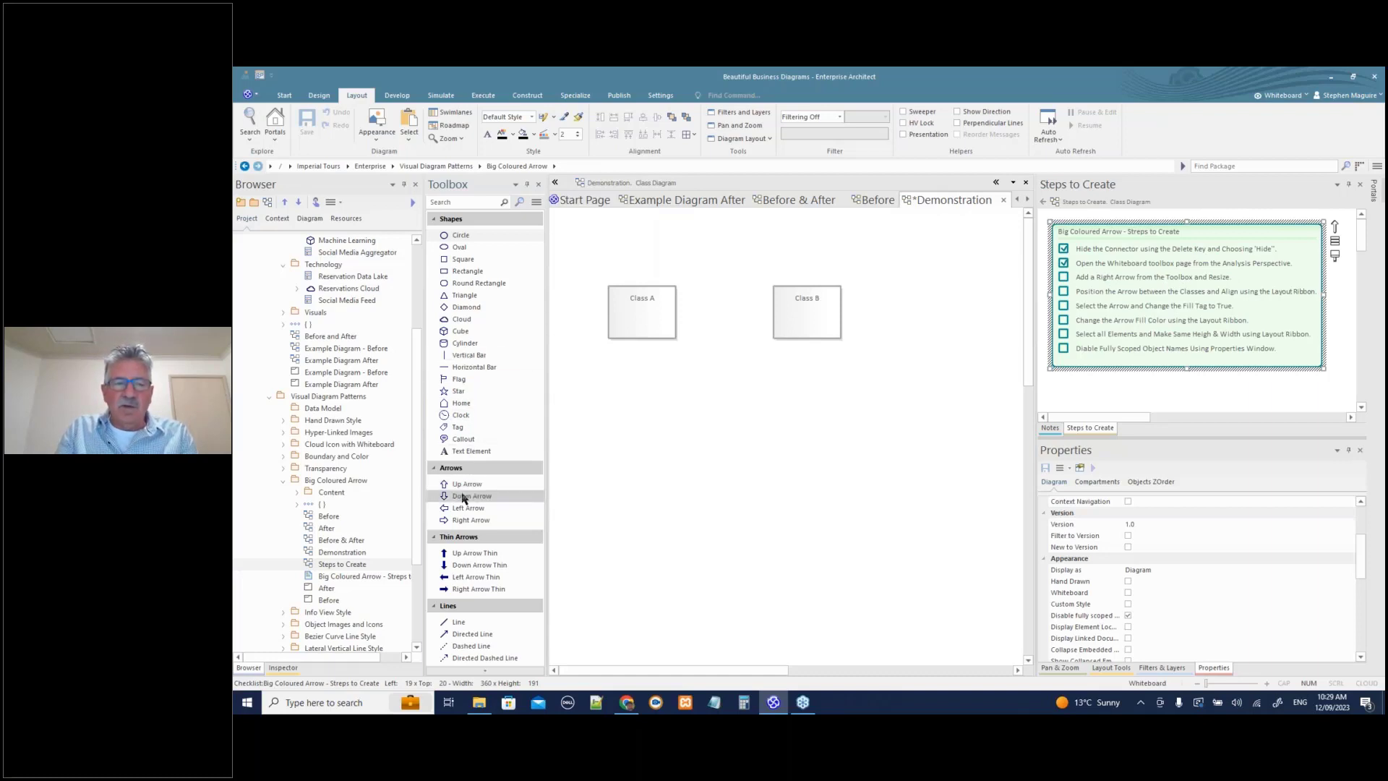
- Add a Right Arrow between Class A and Class B and shrink it to about 58 by 32
{"action": "left_click", "coordinate": [466, 520]}
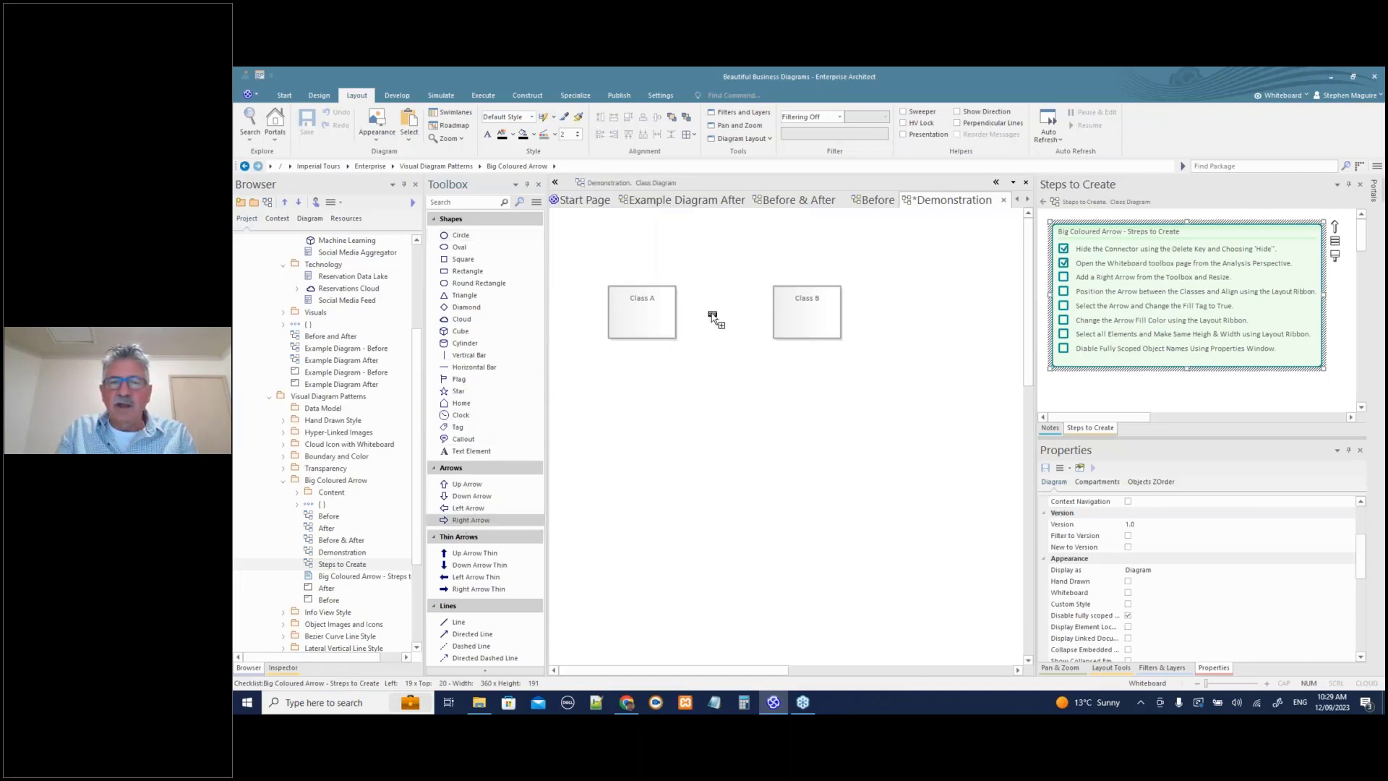
{"action": "left_click", "coordinate": [706, 310]}
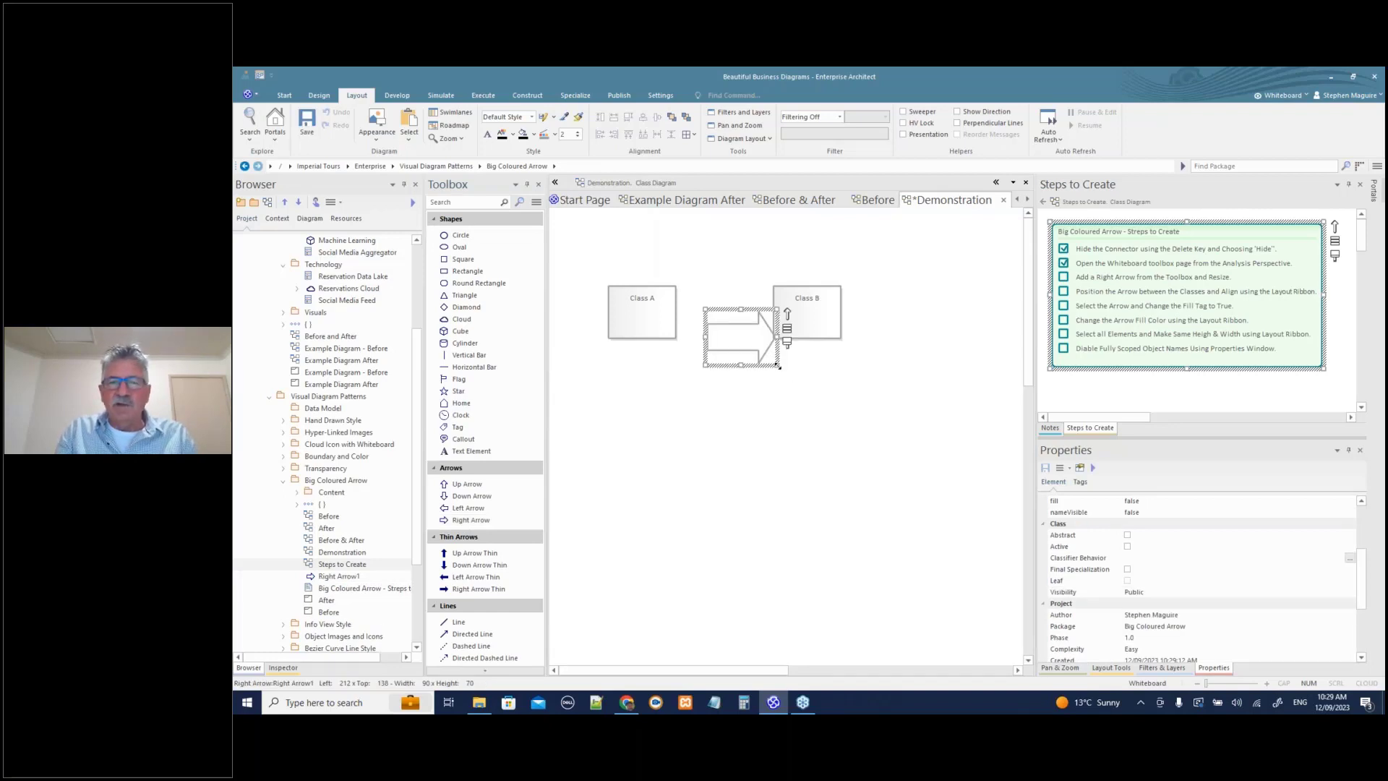
{"action": "left_click_drag", "start_coordinate": [775, 362], "coordinate": [740, 316]}
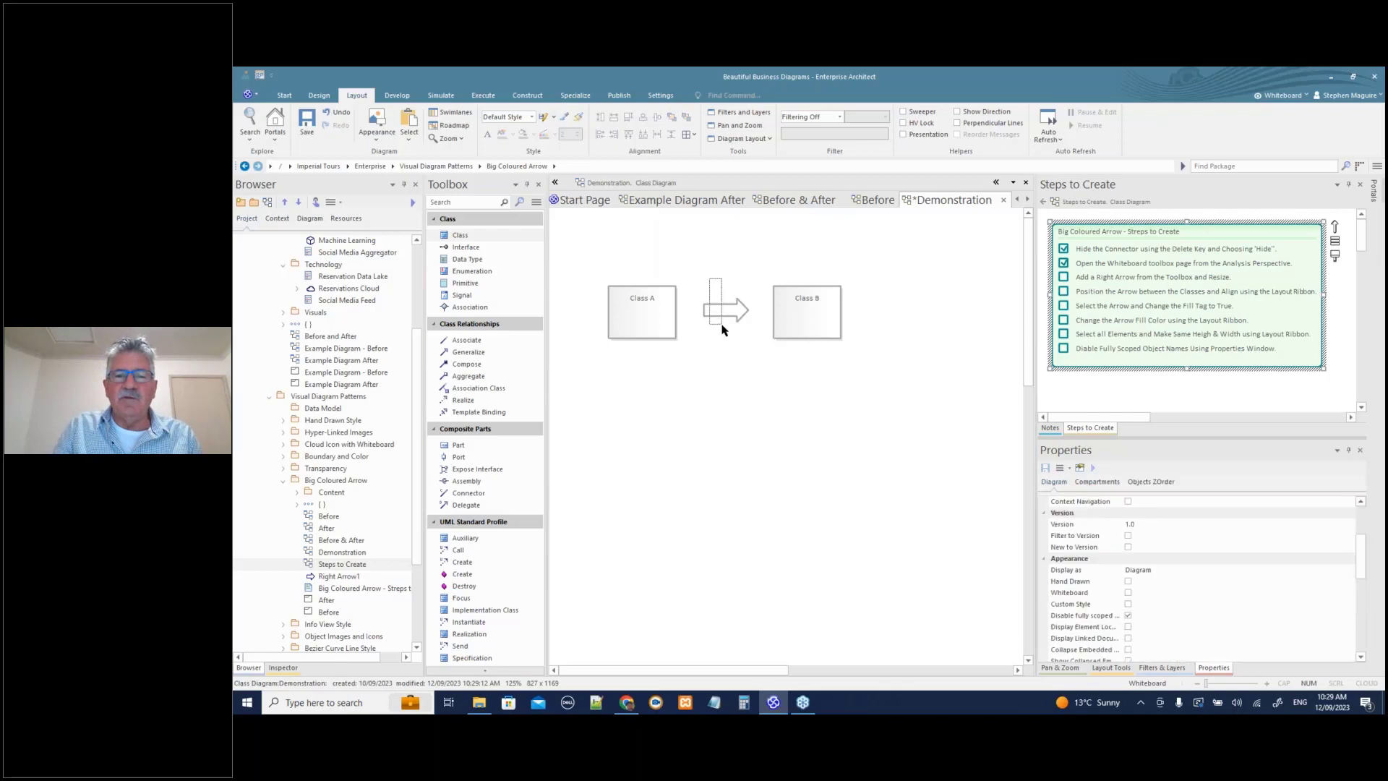
- Set the right arrow's fill colour to green
{"action": "left_click", "coordinate": [721, 316]}
{"action": "left_click", "coordinate": [532, 135]}
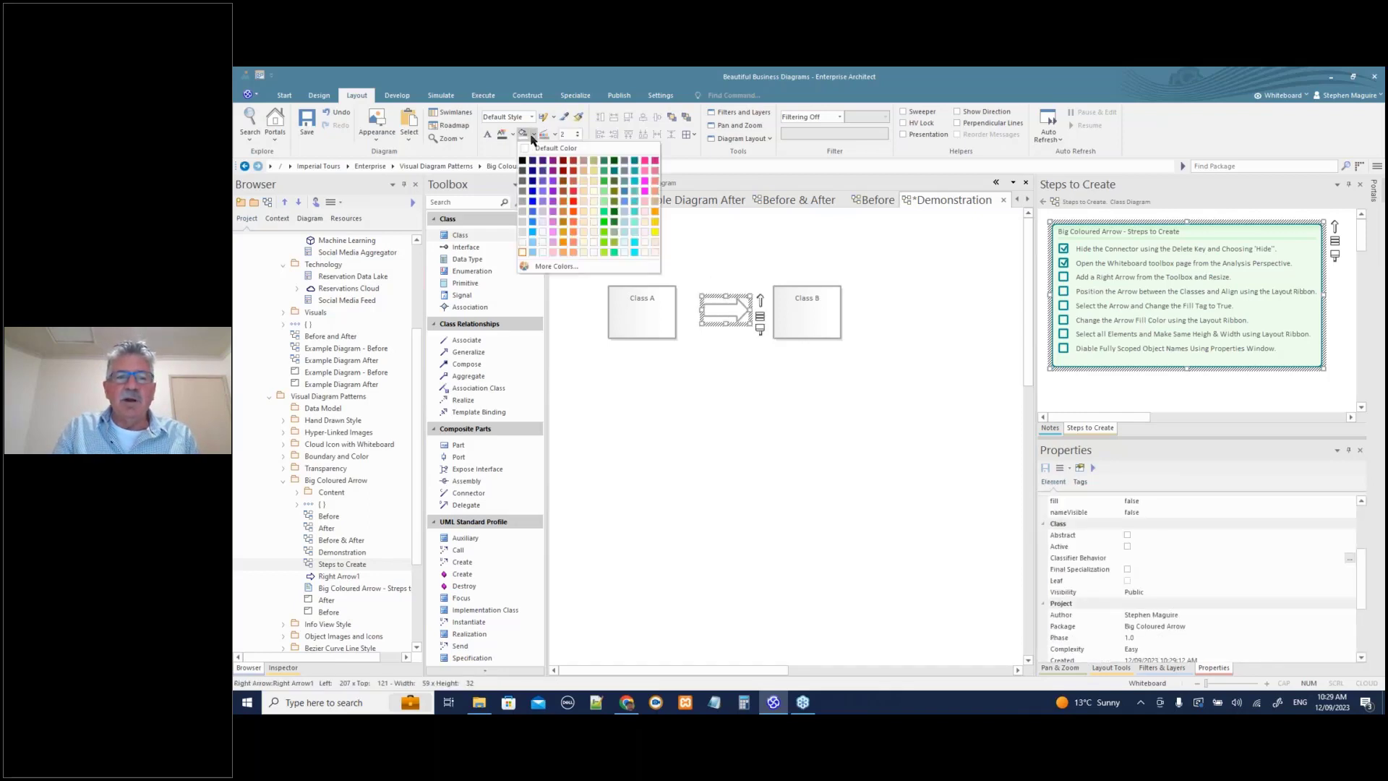
{"action": "left_click", "coordinate": [604, 179]}
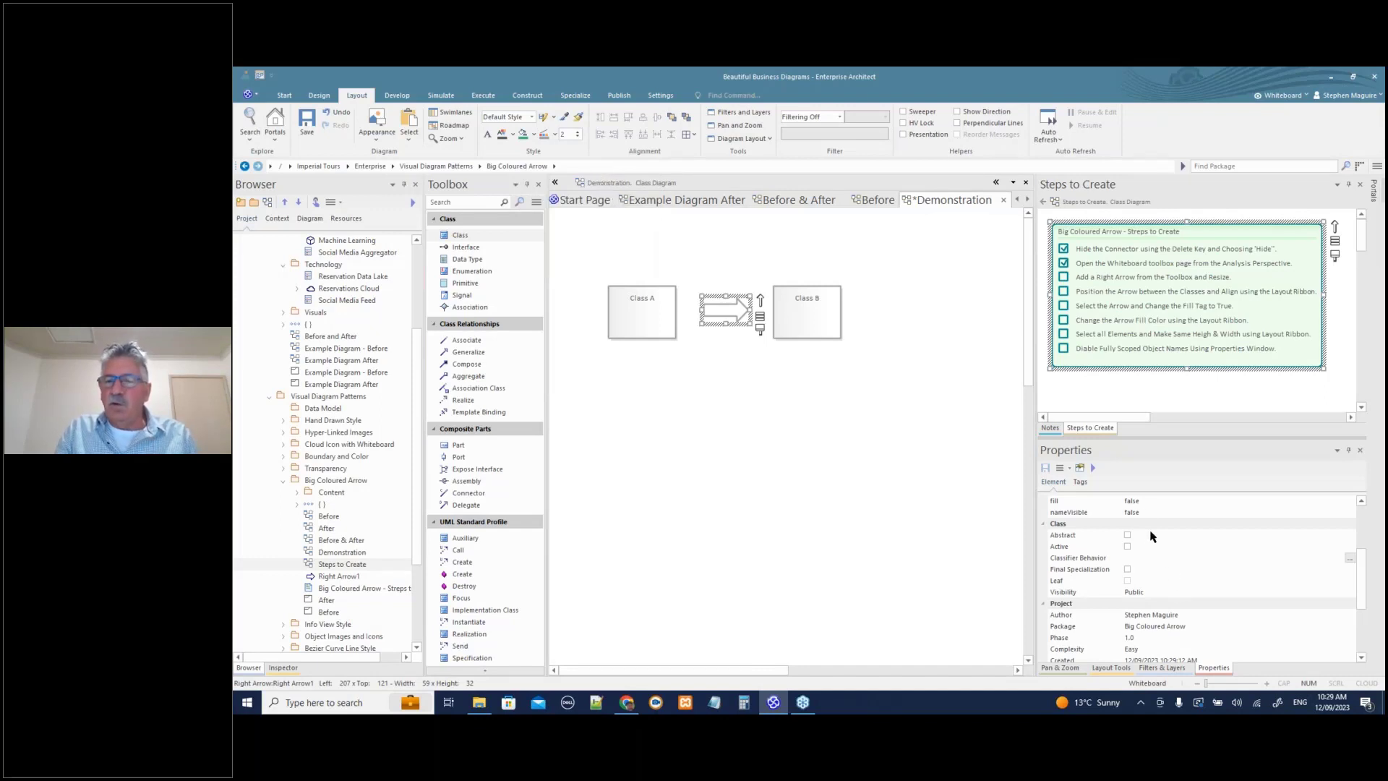
{"action": "left_click", "coordinate": [763, 401]}
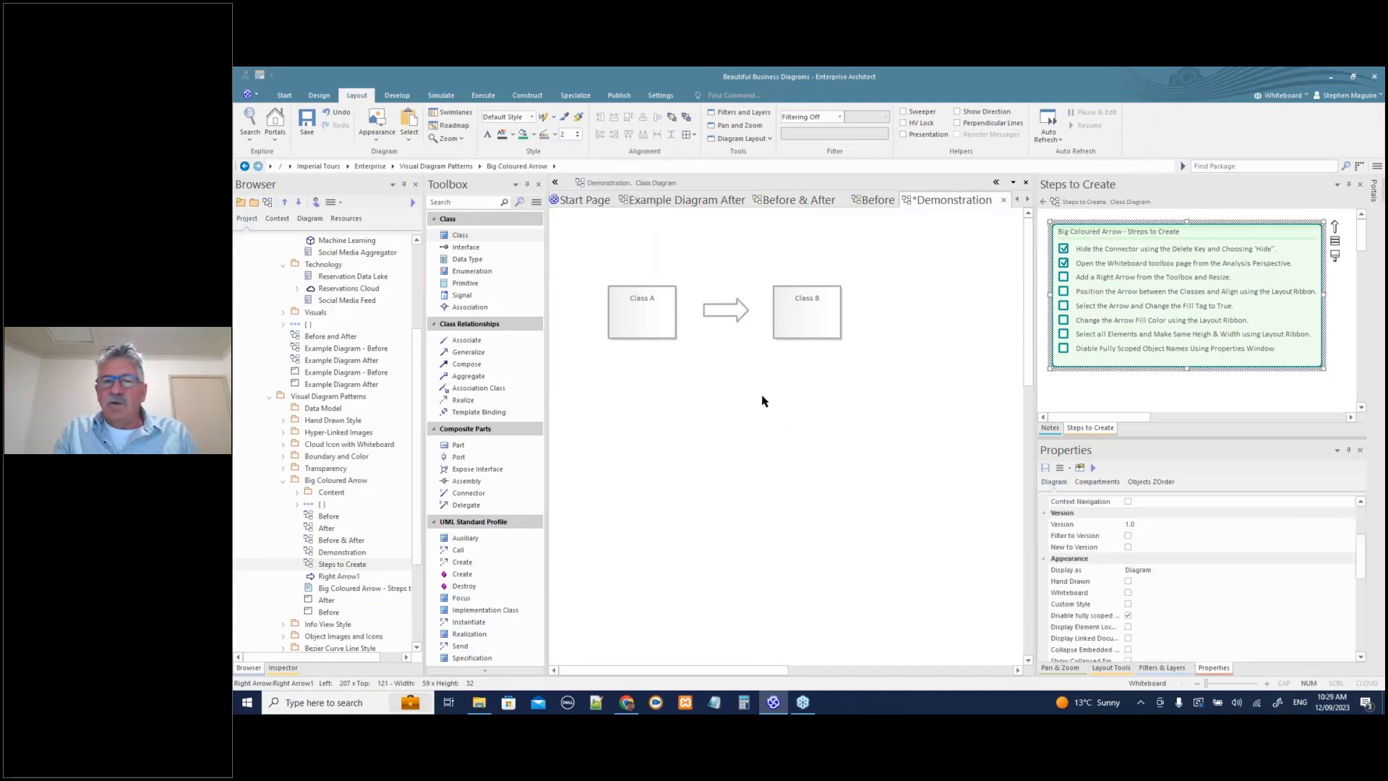
- Set the right arrow's fill property to true and deselect the arrow
{"action": "left_click", "coordinate": [736, 312]}
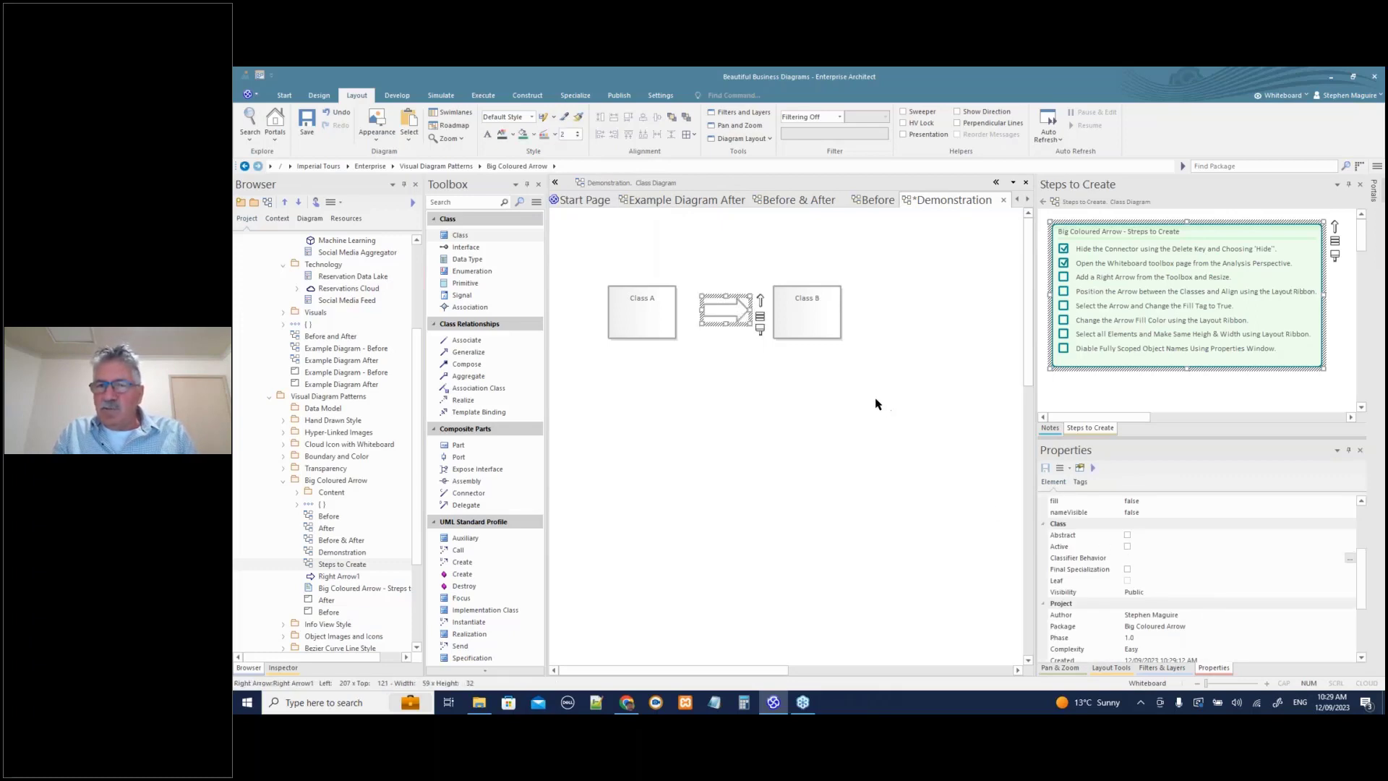
{"action": "left_click_drag", "start_coordinate": [1371, 609], "coordinate": [1366, 533]}
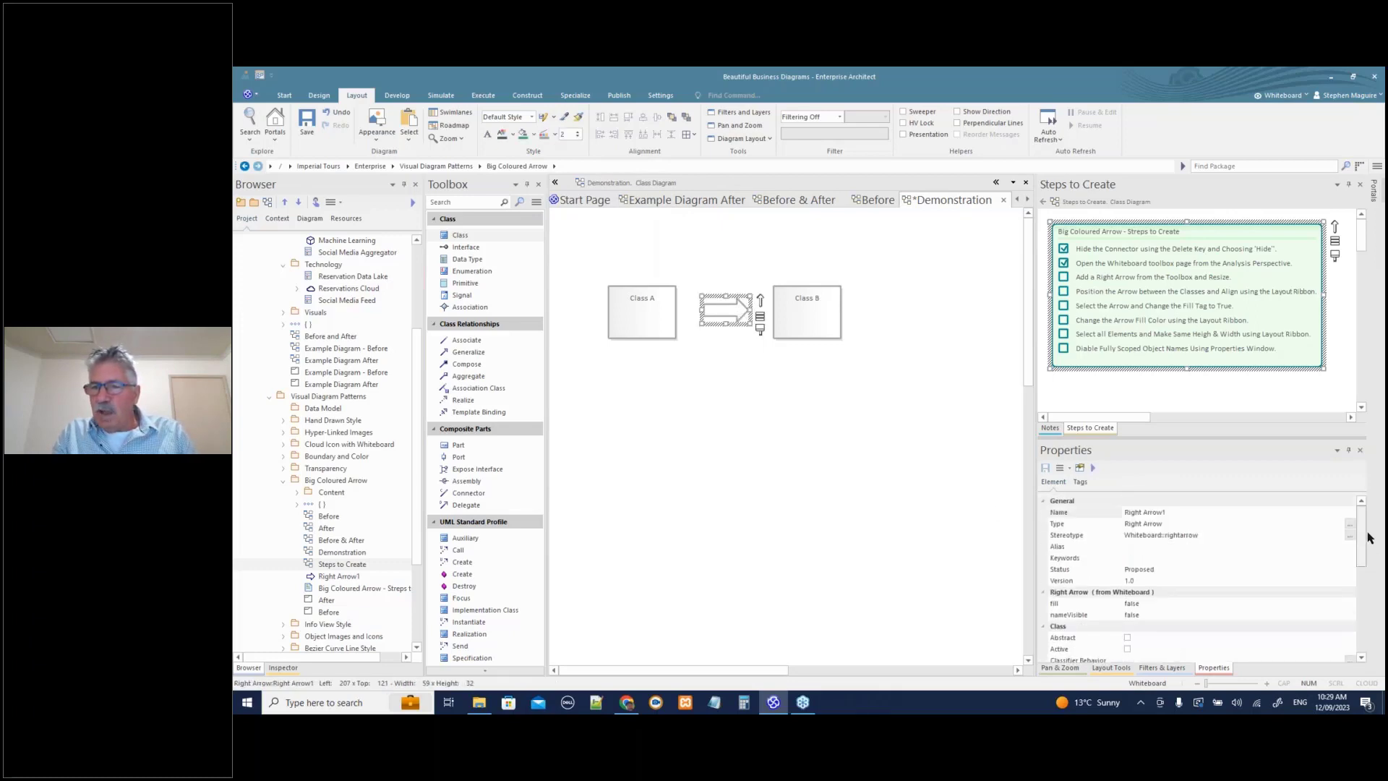
{"action": "left_click", "coordinate": [1186, 592]}
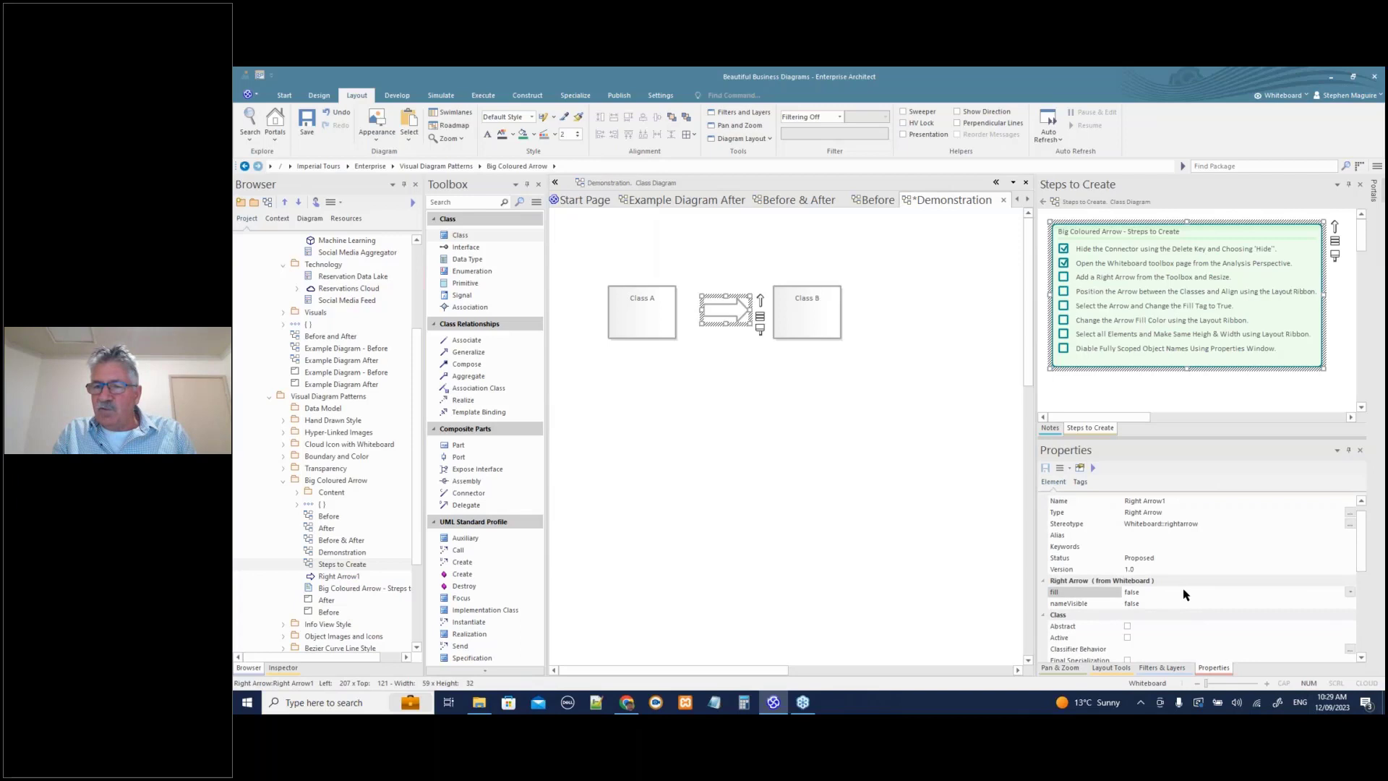
{"action": "left_click", "coordinate": [1349, 591]}
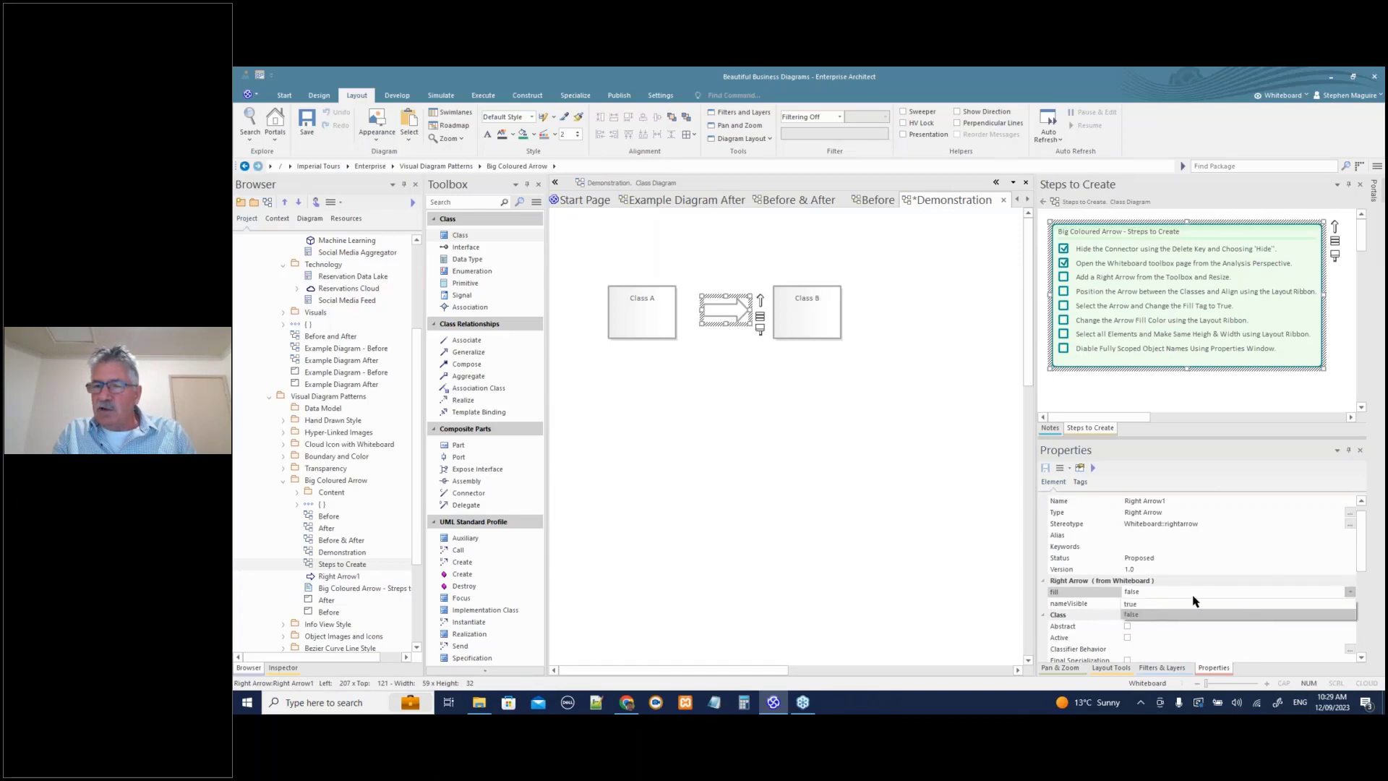
{"action": "left_click", "coordinate": [1151, 607]}
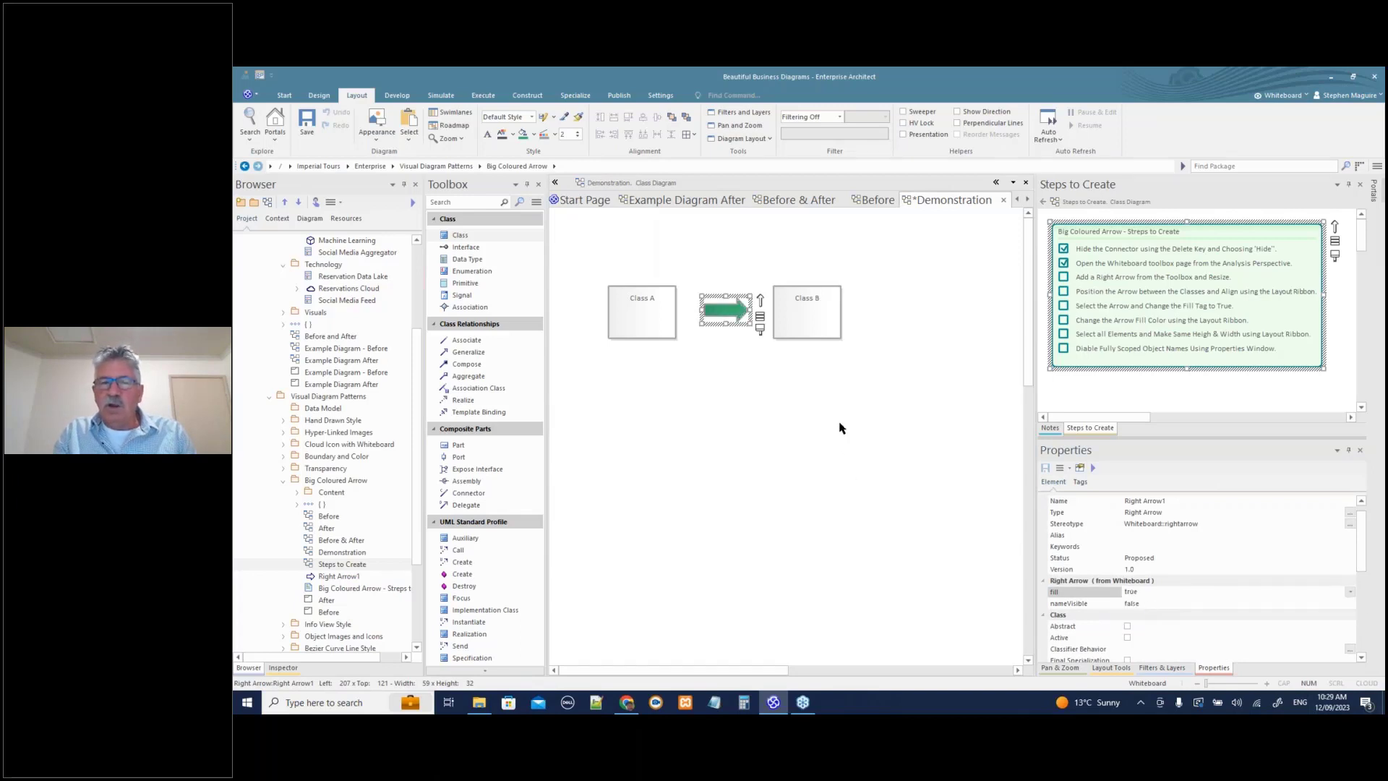
{"action": "left_click", "coordinate": [803, 387]}
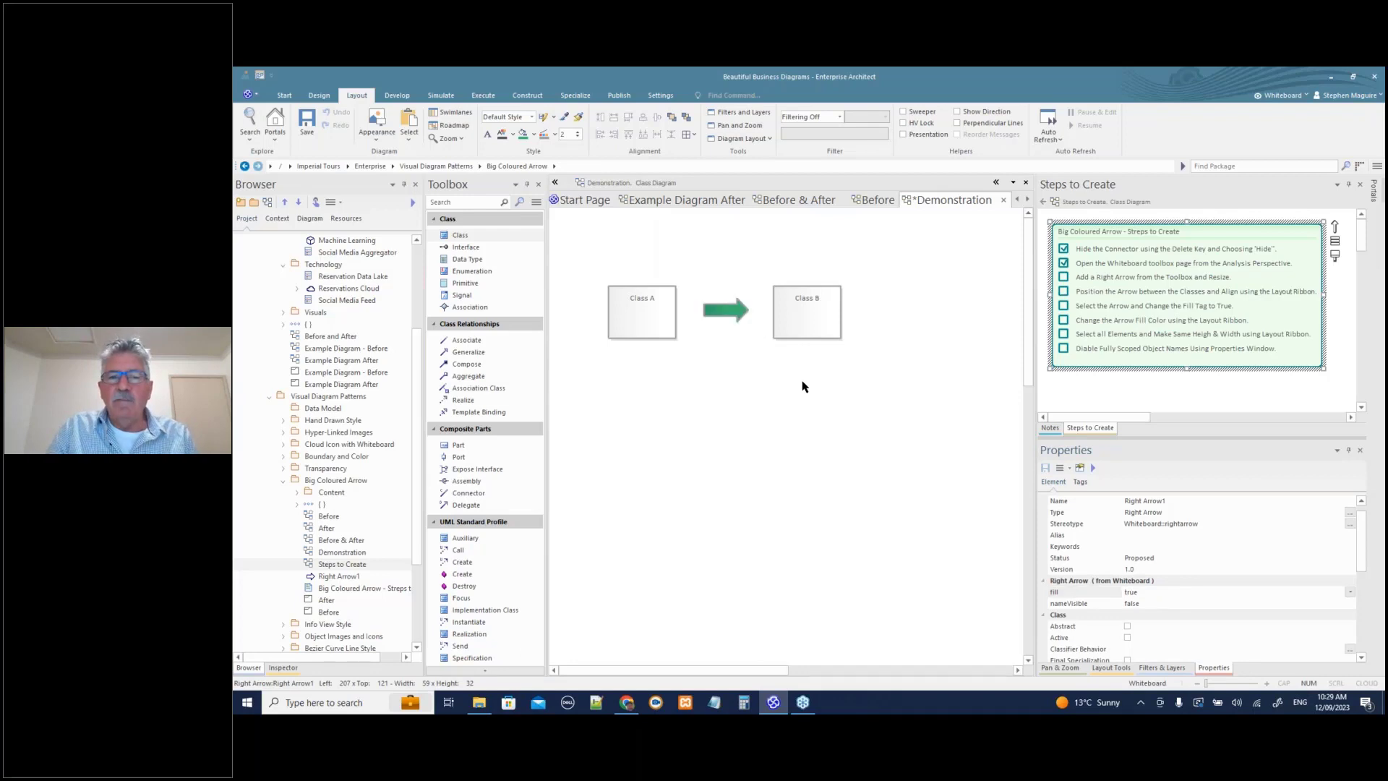
- Select Class A and Class B together and reduce their height to about 42
{"action": "left_click", "coordinate": [635, 297]}
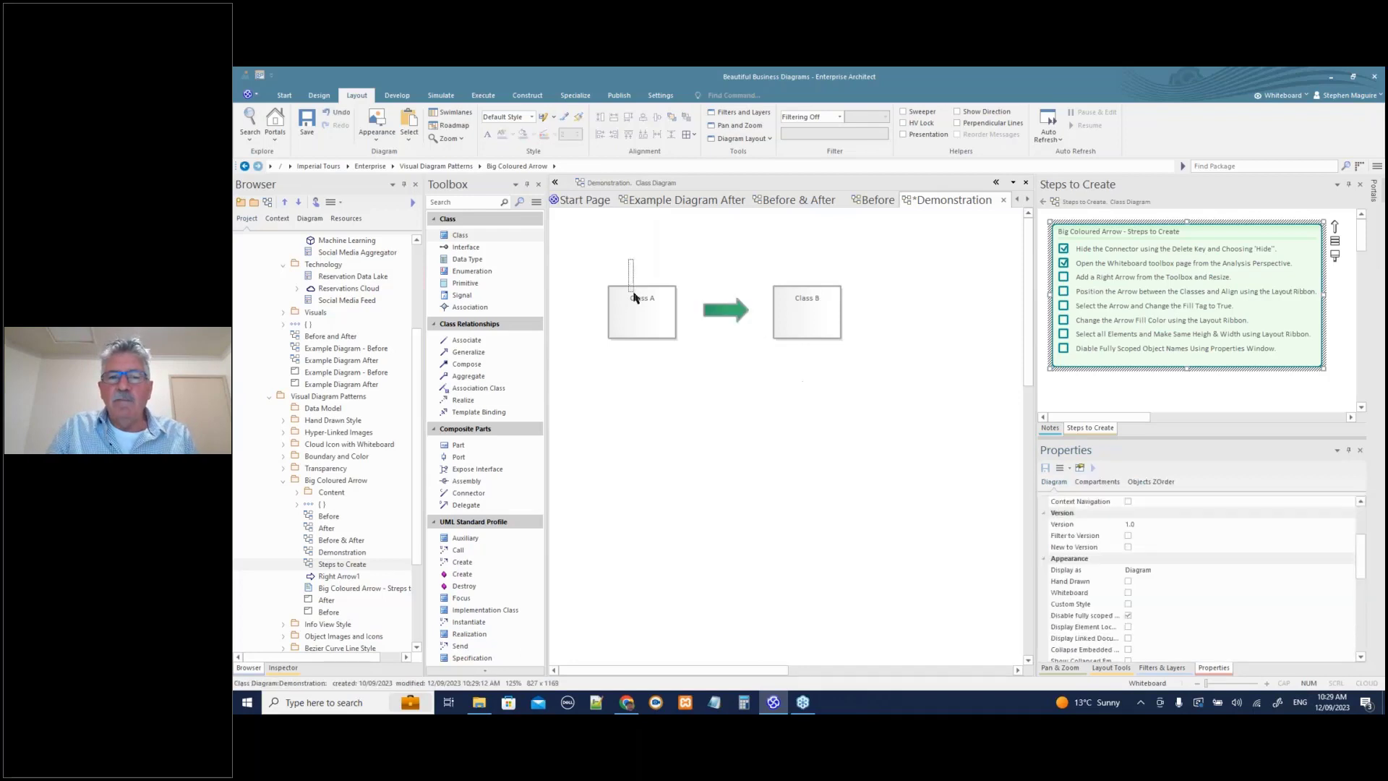
{"action": "left_click", "coordinate": [807, 318], "text": "ctrl"}
{"action": "key", "text": "Down"}
{"action": "key", "text": "Down"}
{"action": "key", "text": "Down"}
{"action": "key", "text": "Down"}
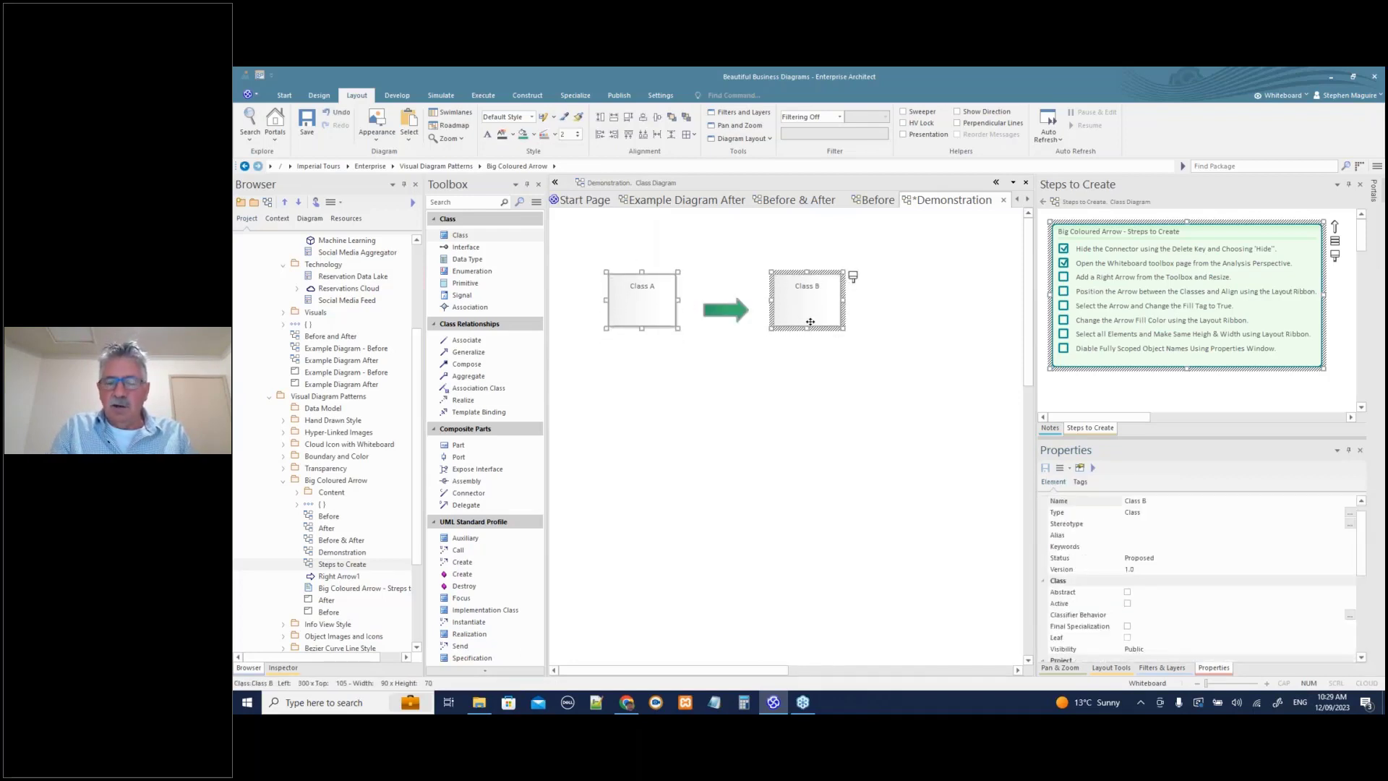
{"action": "key", "text": "shift+Up"}
{"action": "key", "text": "shift+Up"}
{"action": "key", "text": "shift+Up"}
{"action": "key", "text": "shift+Up"}
{"action": "key", "text": "shift+Up"}
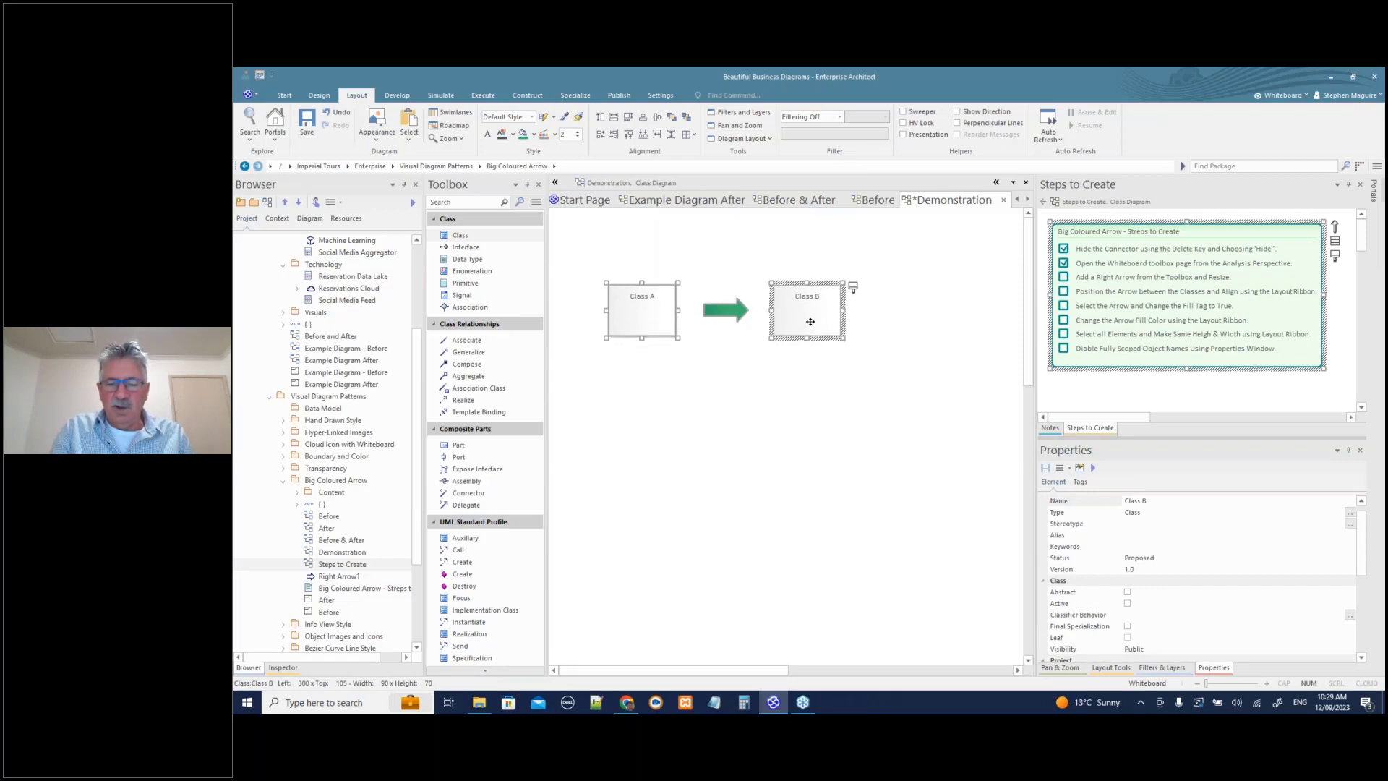
{"action": "key", "text": "shift+Up"}
{"action": "key", "text": "shift+Up"}
{"action": "key", "text": "shift+Up"}
{"action": "key", "text": "shift+Up"}
{"action": "key", "text": "shift+Up"}
{"action": "key", "text": "shift+Up"}
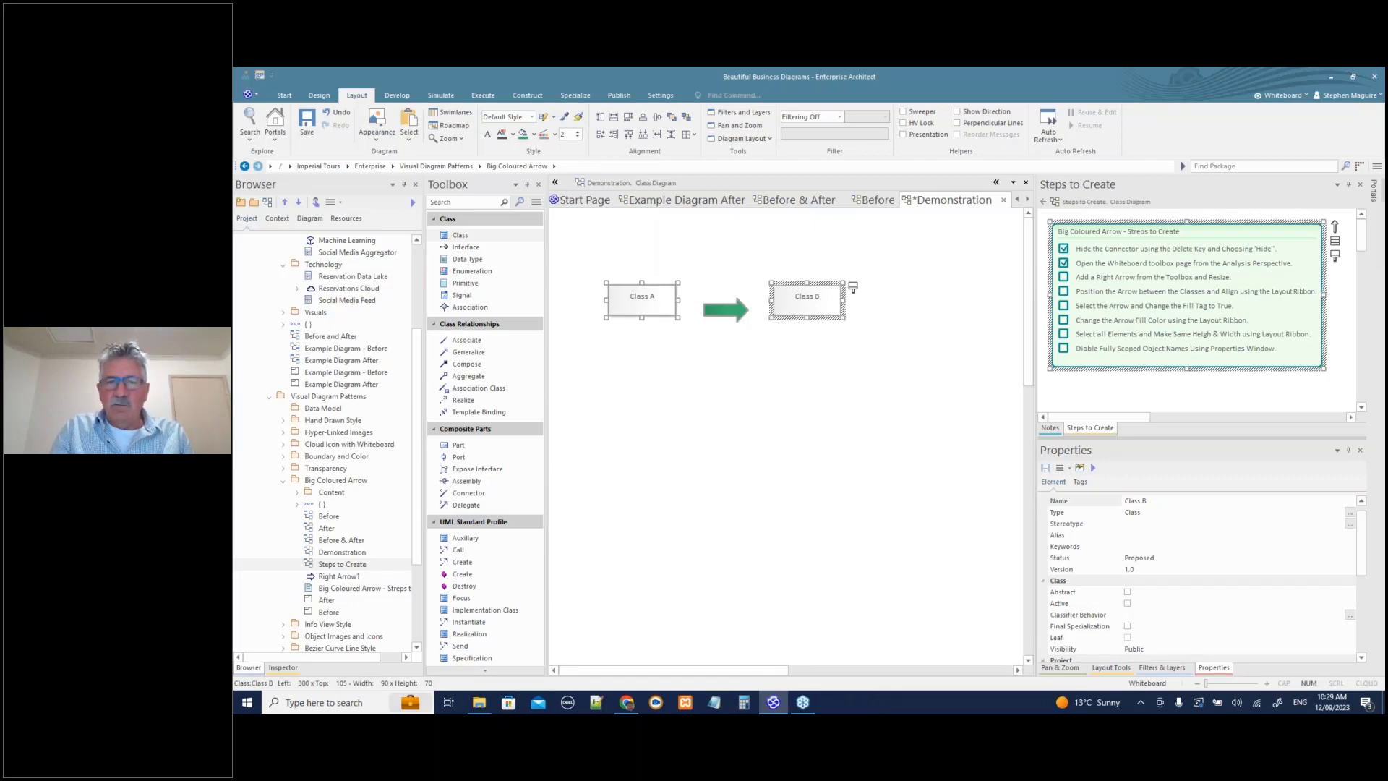
- Move Class A and Class B down together until they line up vertically with the arrow's centre
{"action": "key", "text": "Down"}
{"action": "key", "text": "Down"}
{"action": "key", "text": "Down"}
{"action": "key", "text": "Down"}
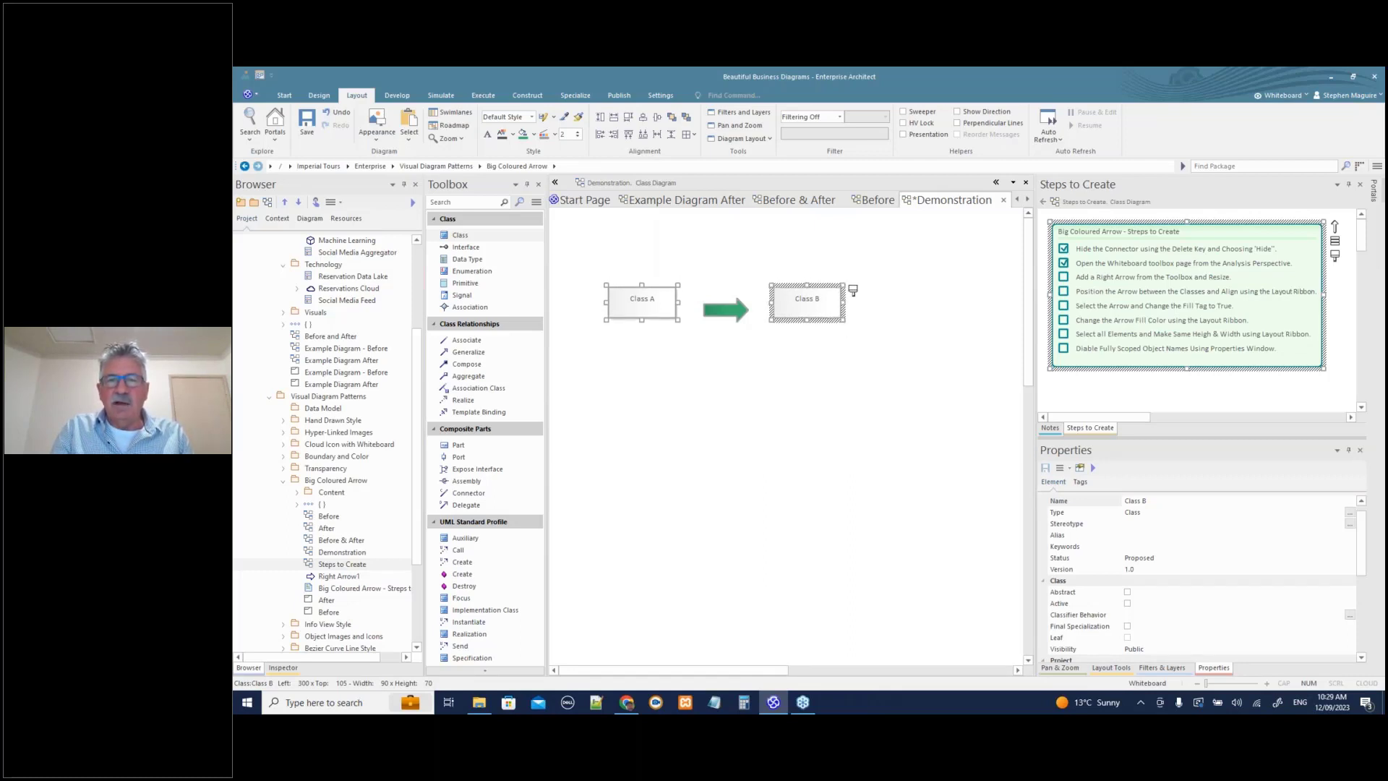
{"action": "key", "text": "Down"}
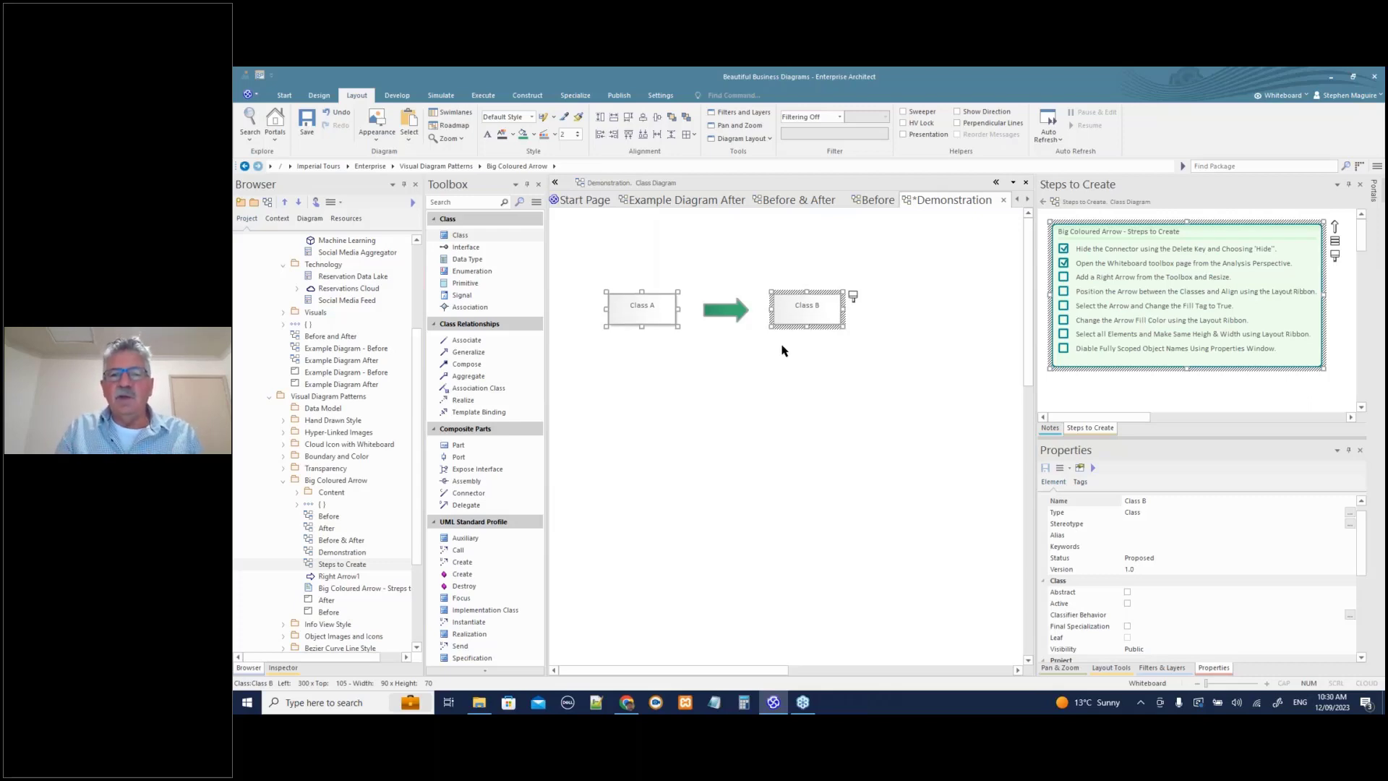
- Compare the result with the Before & After diagram, then return to the Demonstration diagram and save it
{"action": "left_click", "coordinate": [816, 203]}
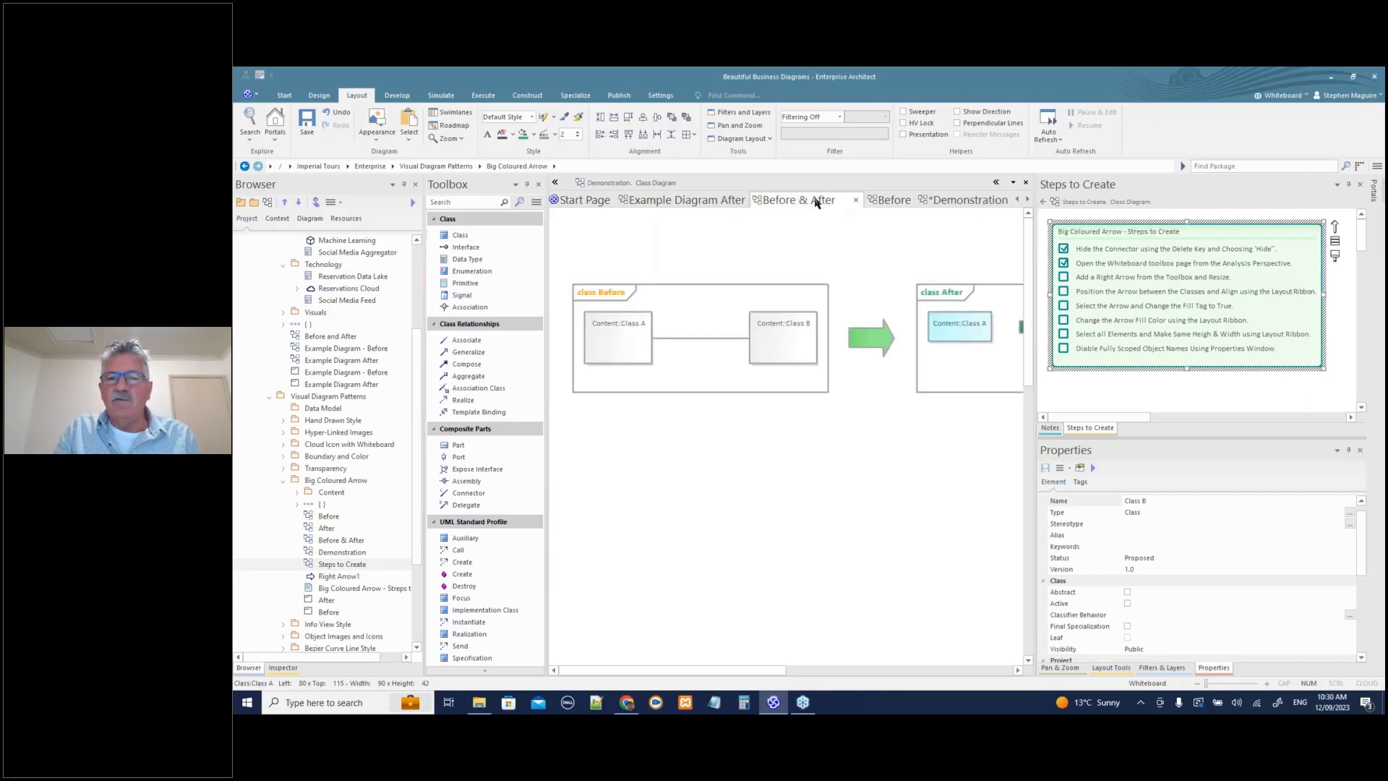
{"action": "left_click", "coordinate": [949, 206]}
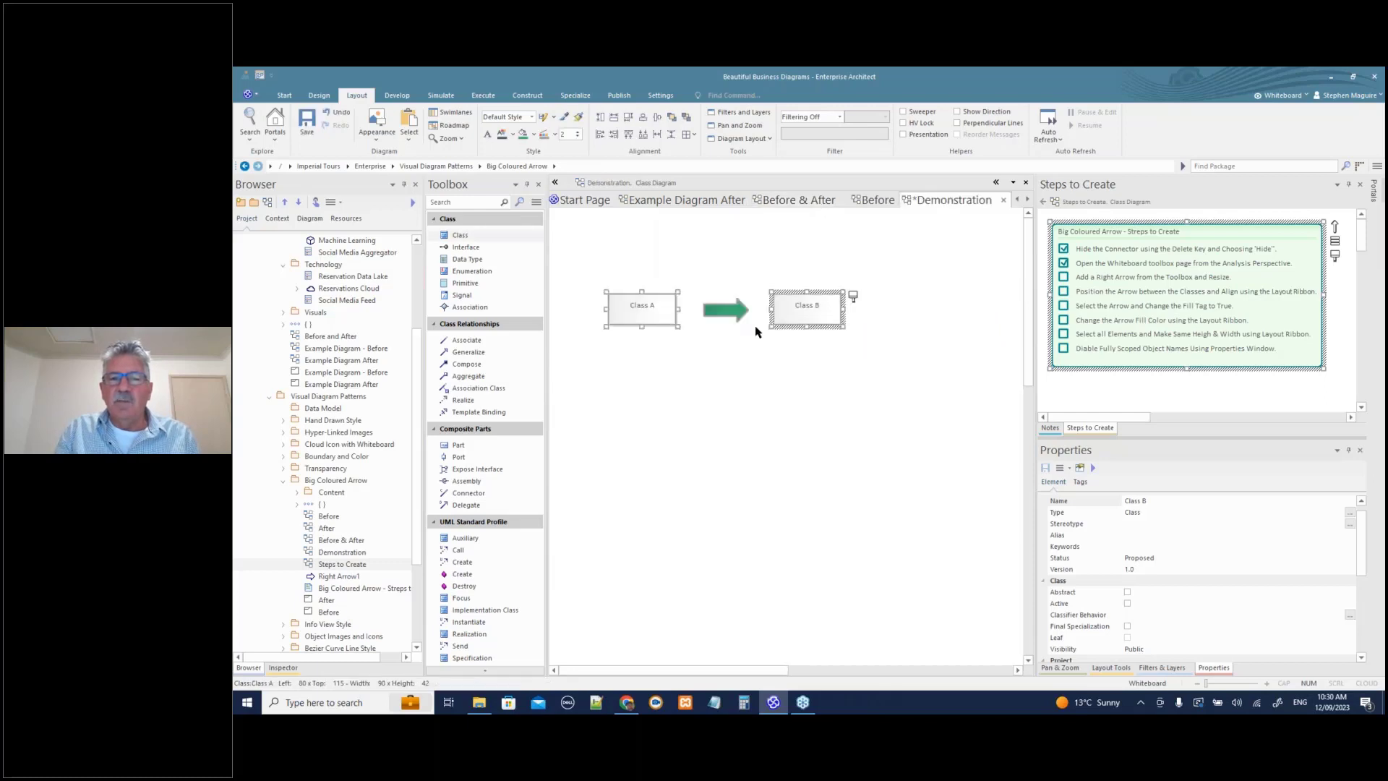
{"action": "key", "text": "ctrl+s"}
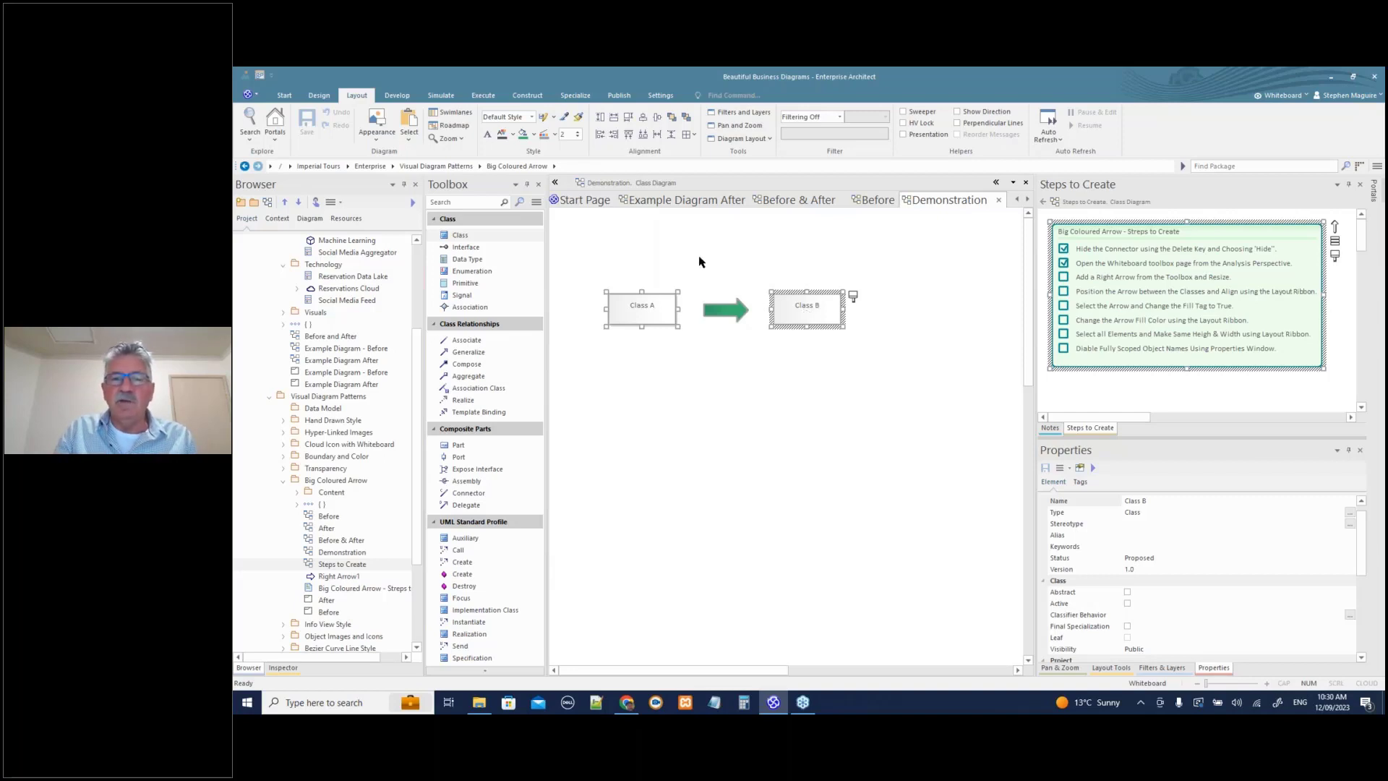
- Open Example Diagram After and examine the big coloured arrows around the reservations cloud
{"action": "left_click", "coordinate": [1014, 185]}
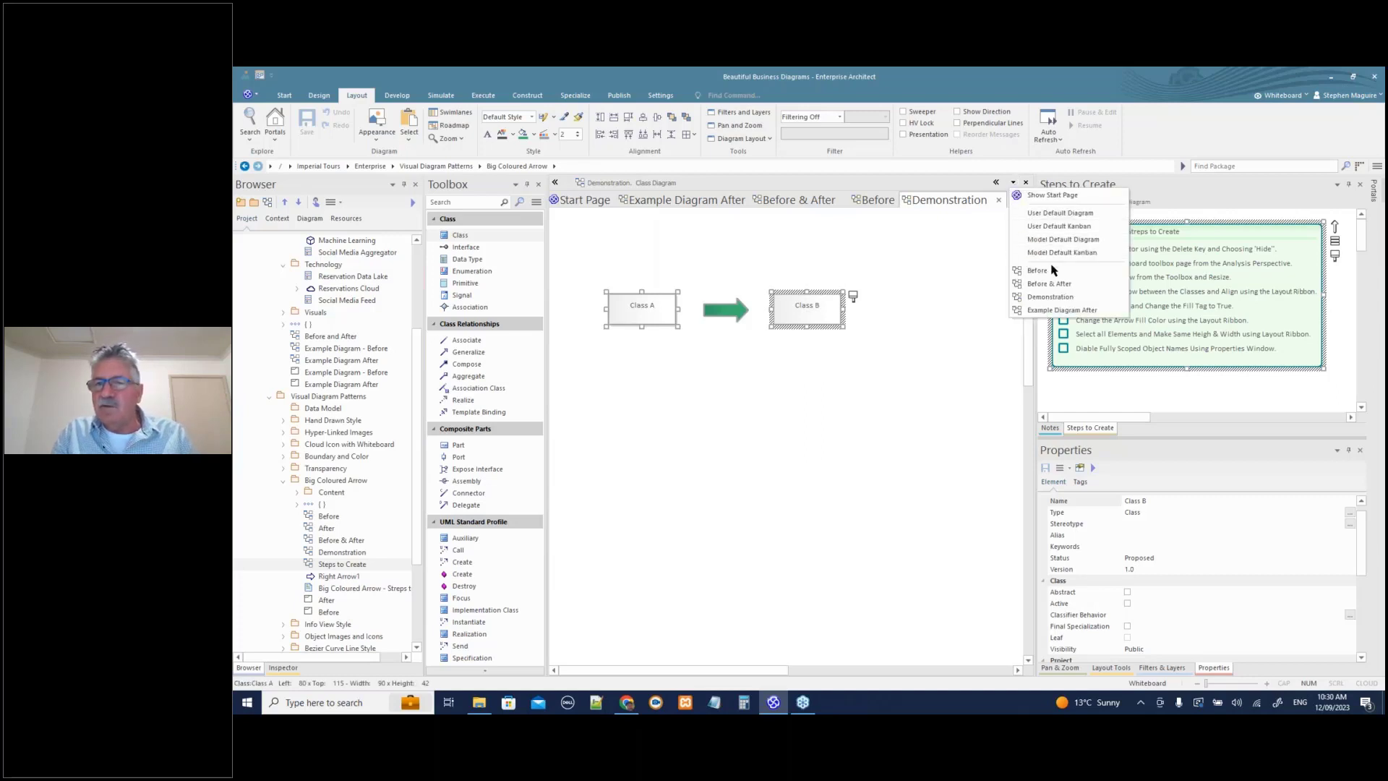
{"action": "left_click", "coordinate": [1055, 311]}
{"action": "left_click_drag", "start_coordinate": [726, 671], "coordinate": [766, 677]}
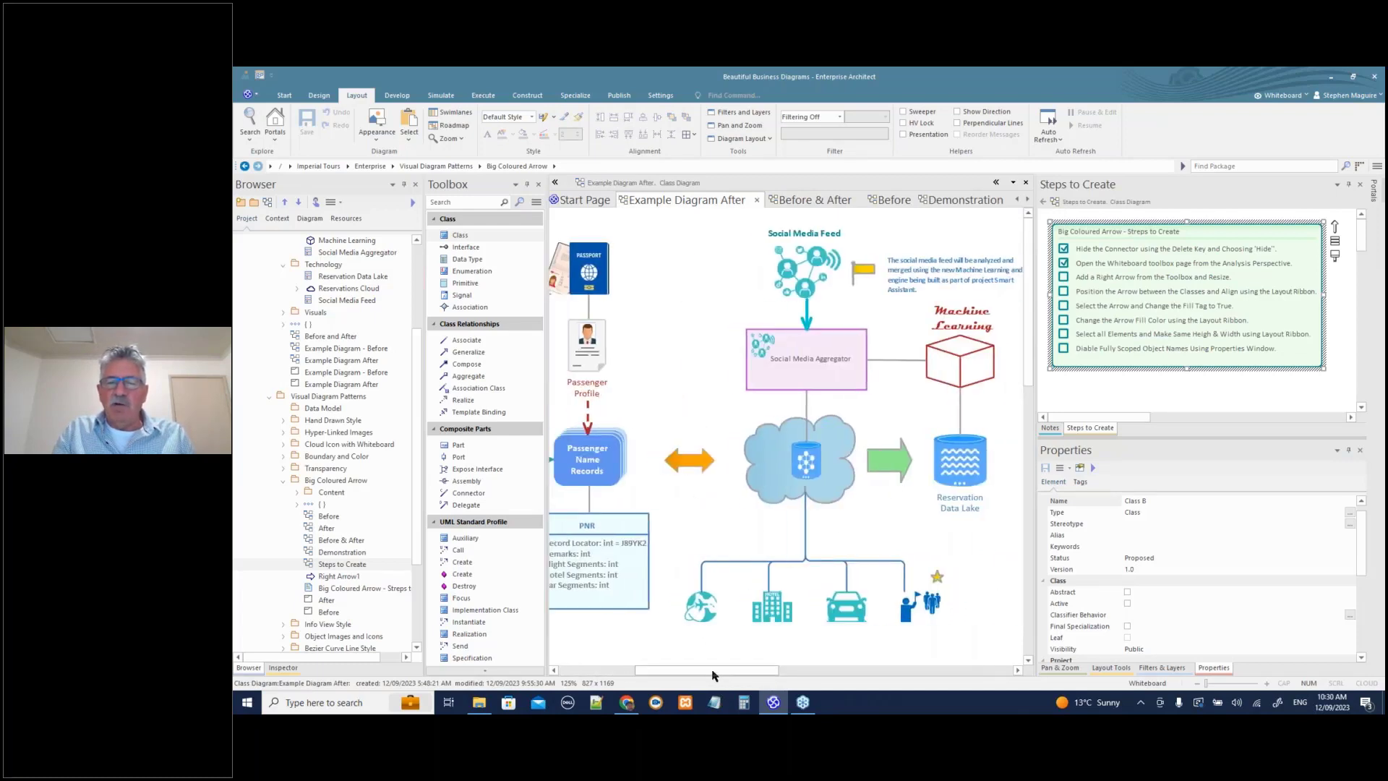
{"action": "left_click_drag", "start_coordinate": [713, 671], "coordinate": [700, 671]}
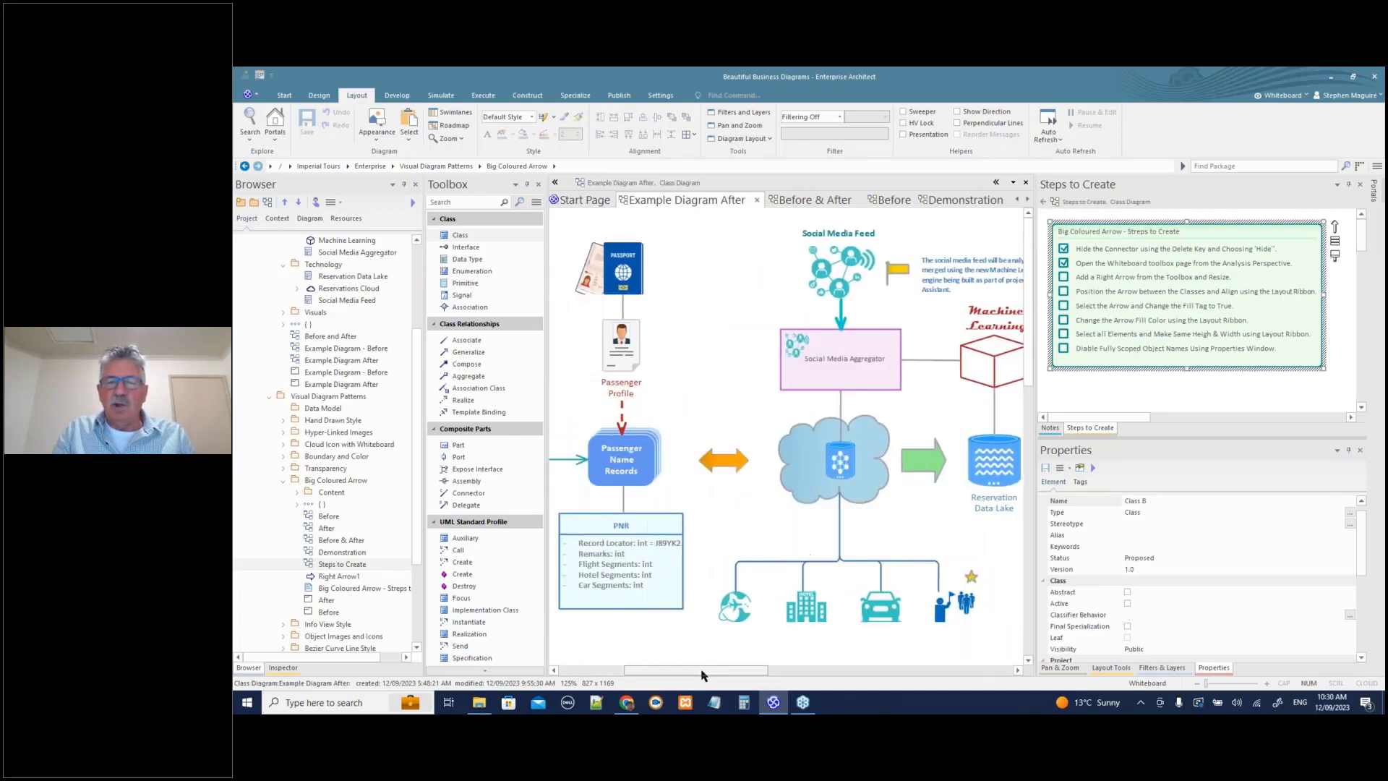
- Return to the Demonstration diagram and trace Class A's association to Class B and back in the Traceability view
{"action": "left_click", "coordinate": [952, 206]}
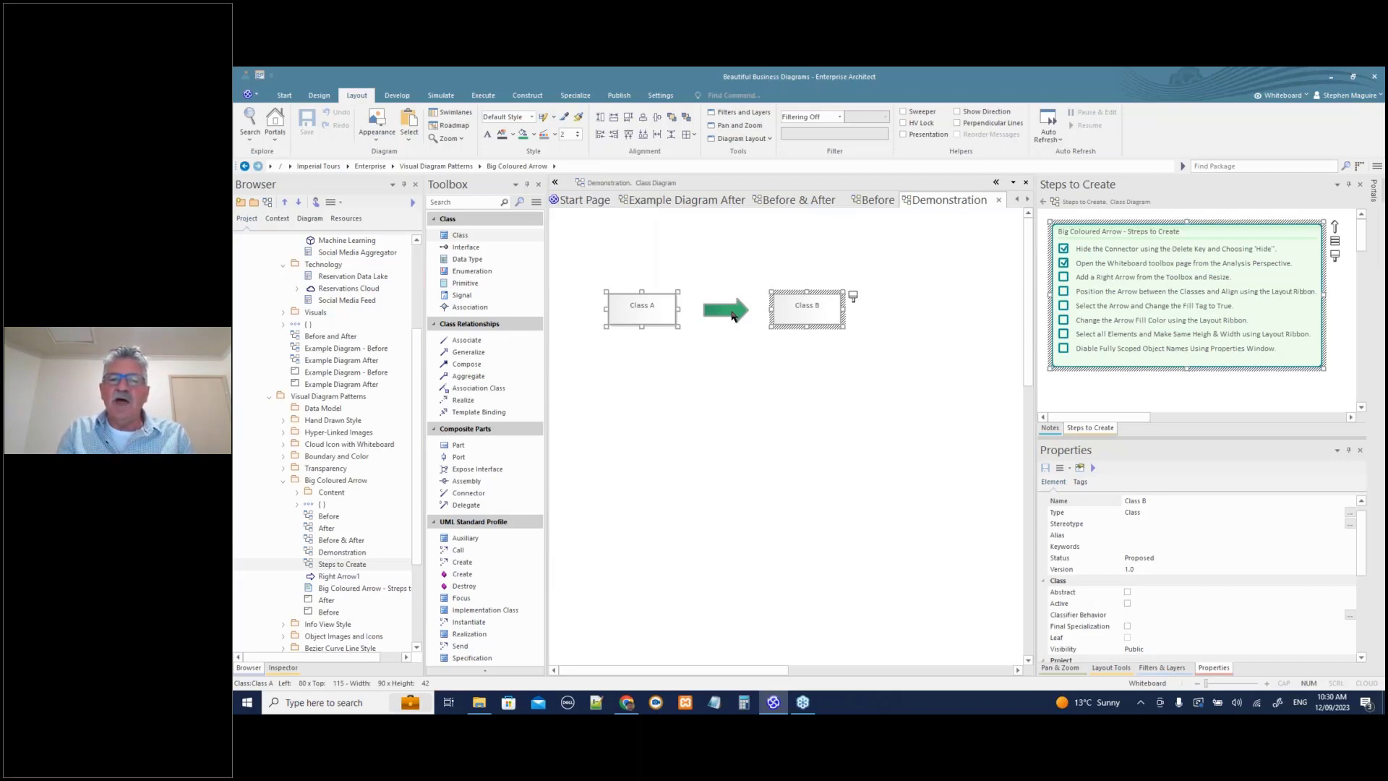
{"action": "left_click", "coordinate": [652, 254]}
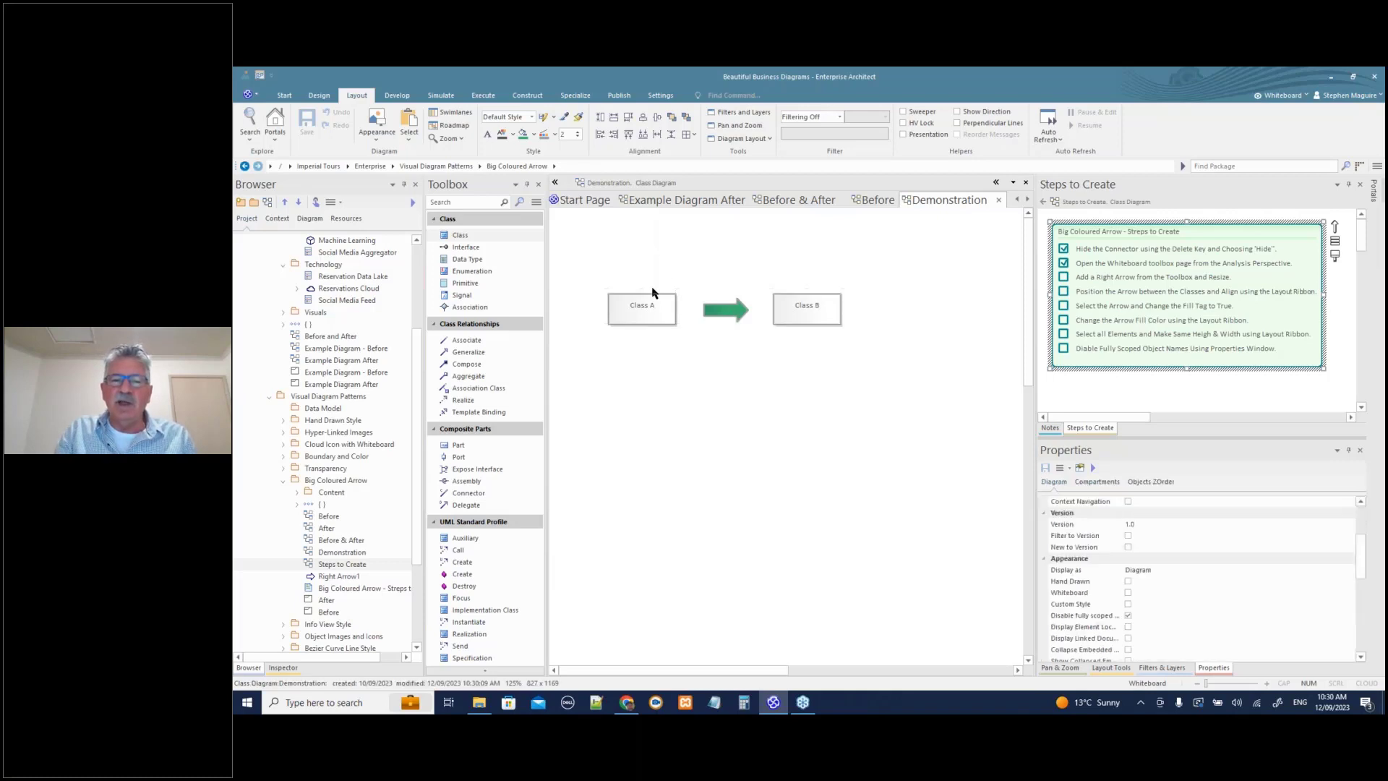
{"action": "left_click", "coordinate": [646, 307]}
{"action": "left_click", "coordinate": [319, 95]}
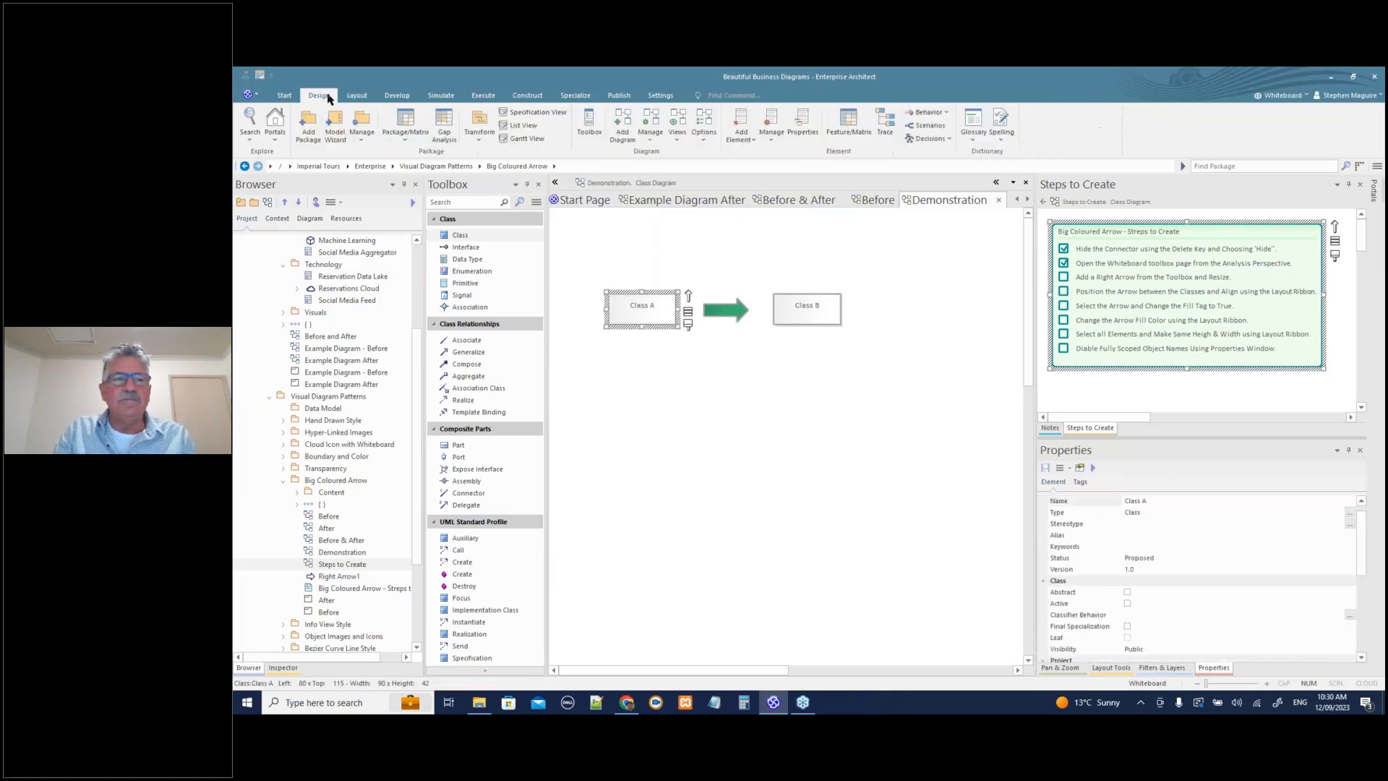
{"action": "left_click", "coordinate": [884, 123]}
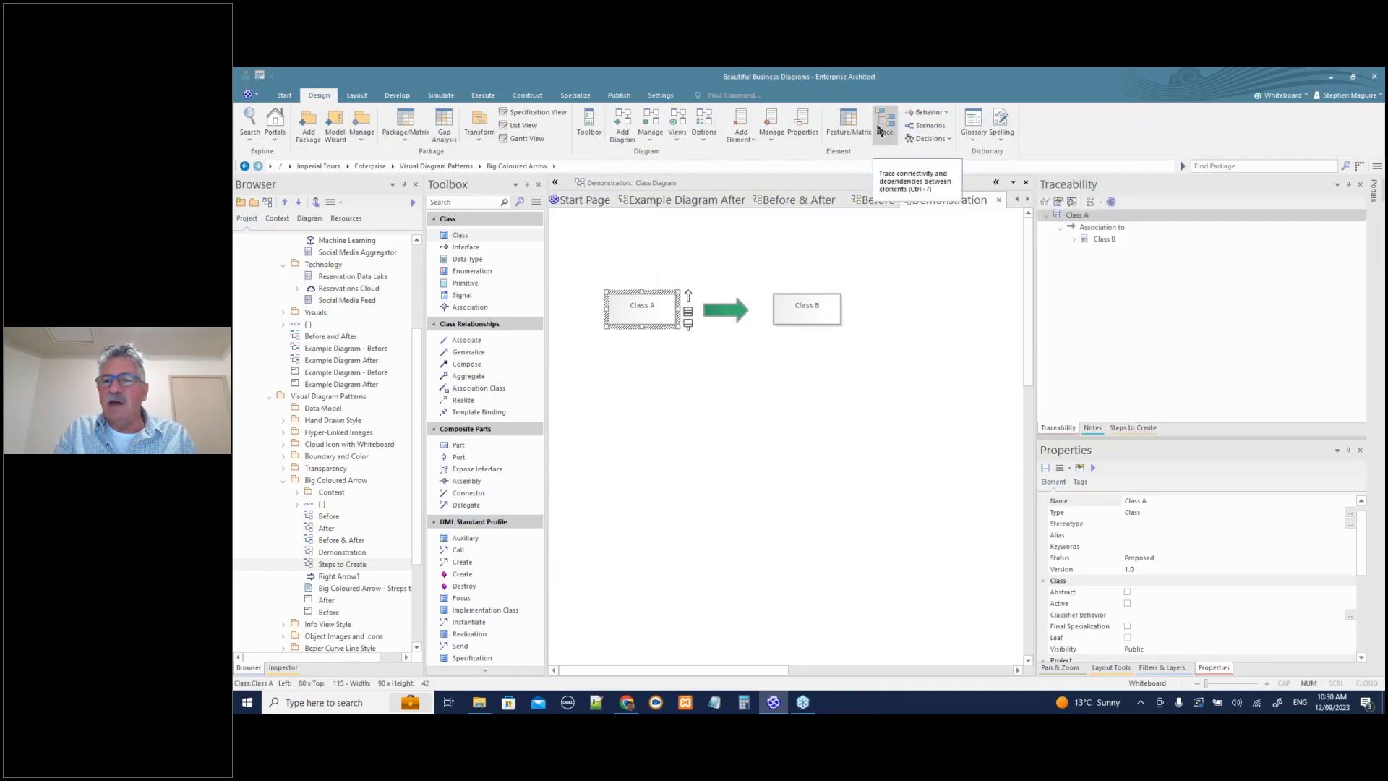
{"action": "left_click", "coordinate": [1075, 239]}
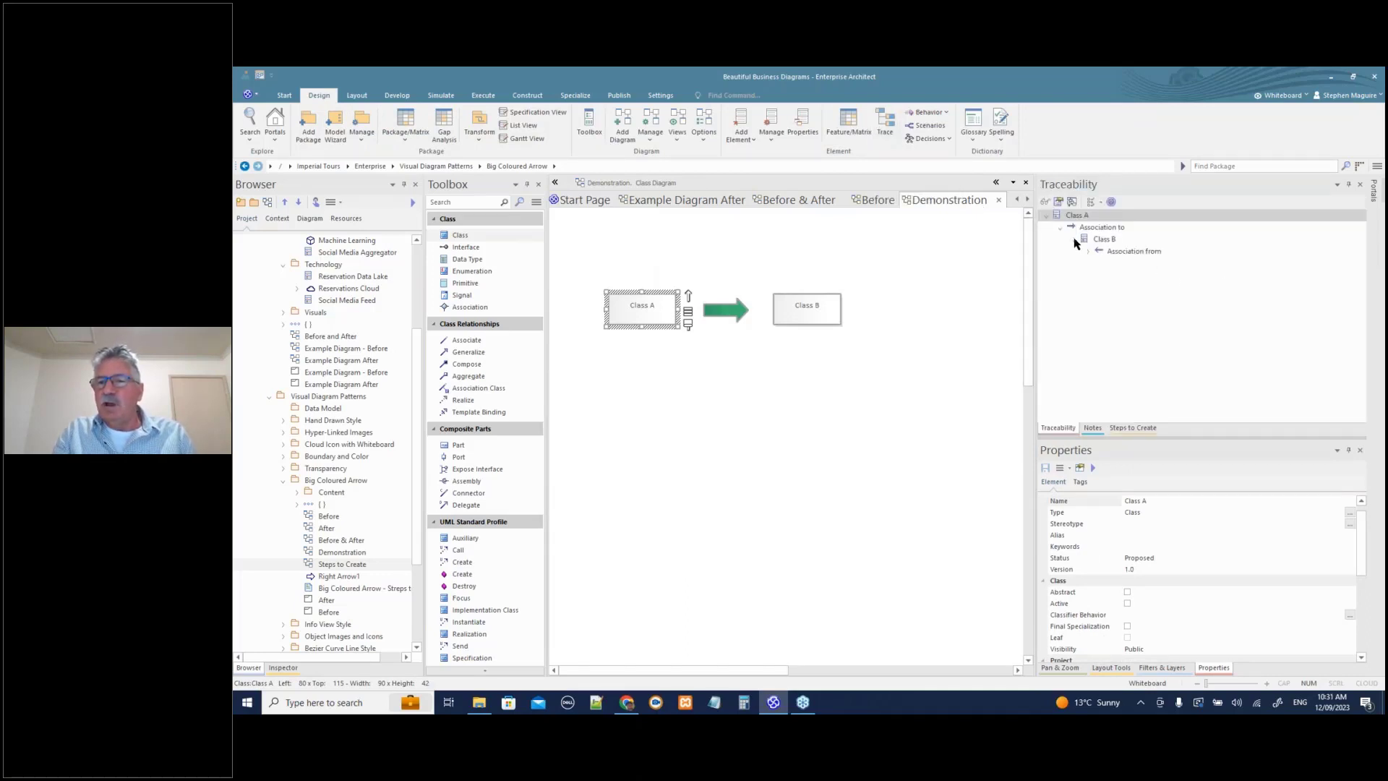
{"action": "left_click", "coordinate": [1088, 252]}
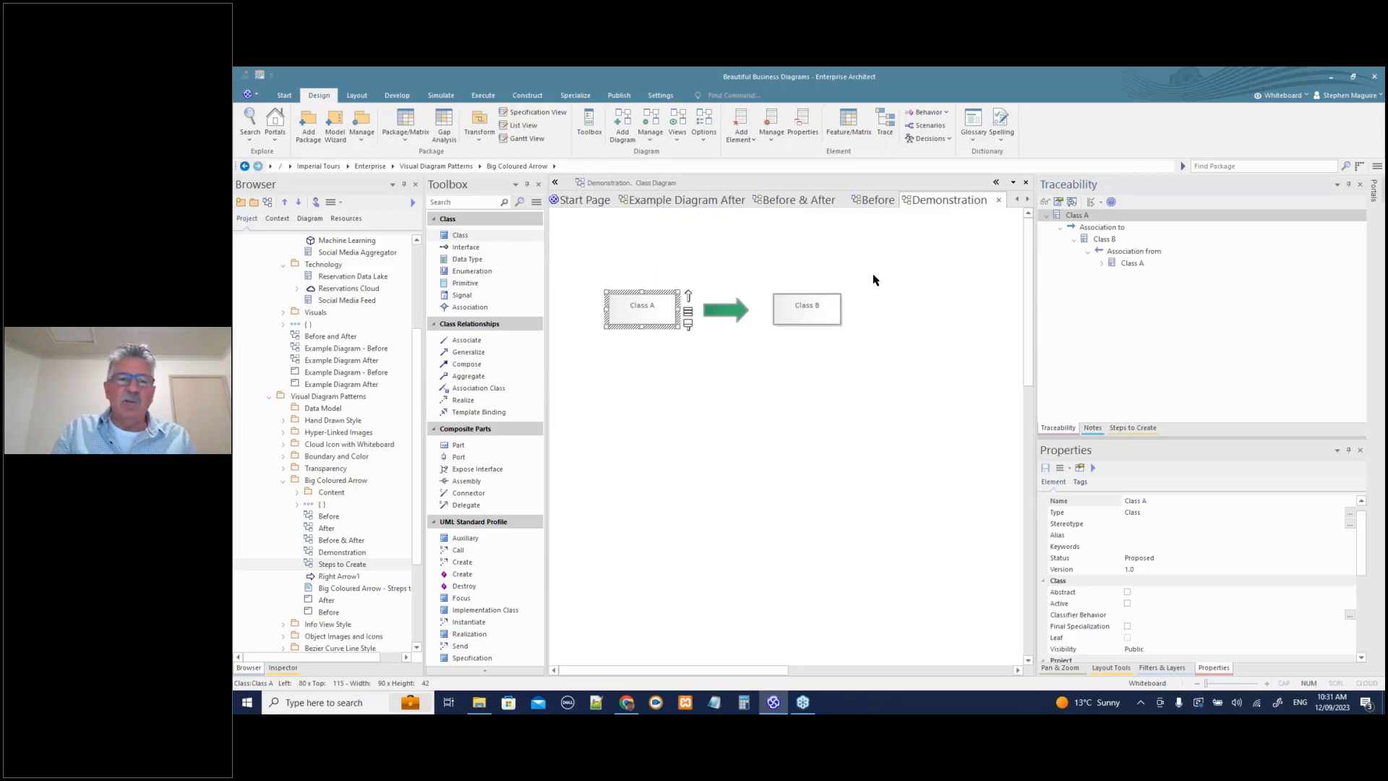
- Collapse the Applications and Technology packages under Example Diagram and expand Visuals to examine its elements
{"action": "left_click_drag", "start_coordinate": [414, 415], "coordinate": [416, 313]}
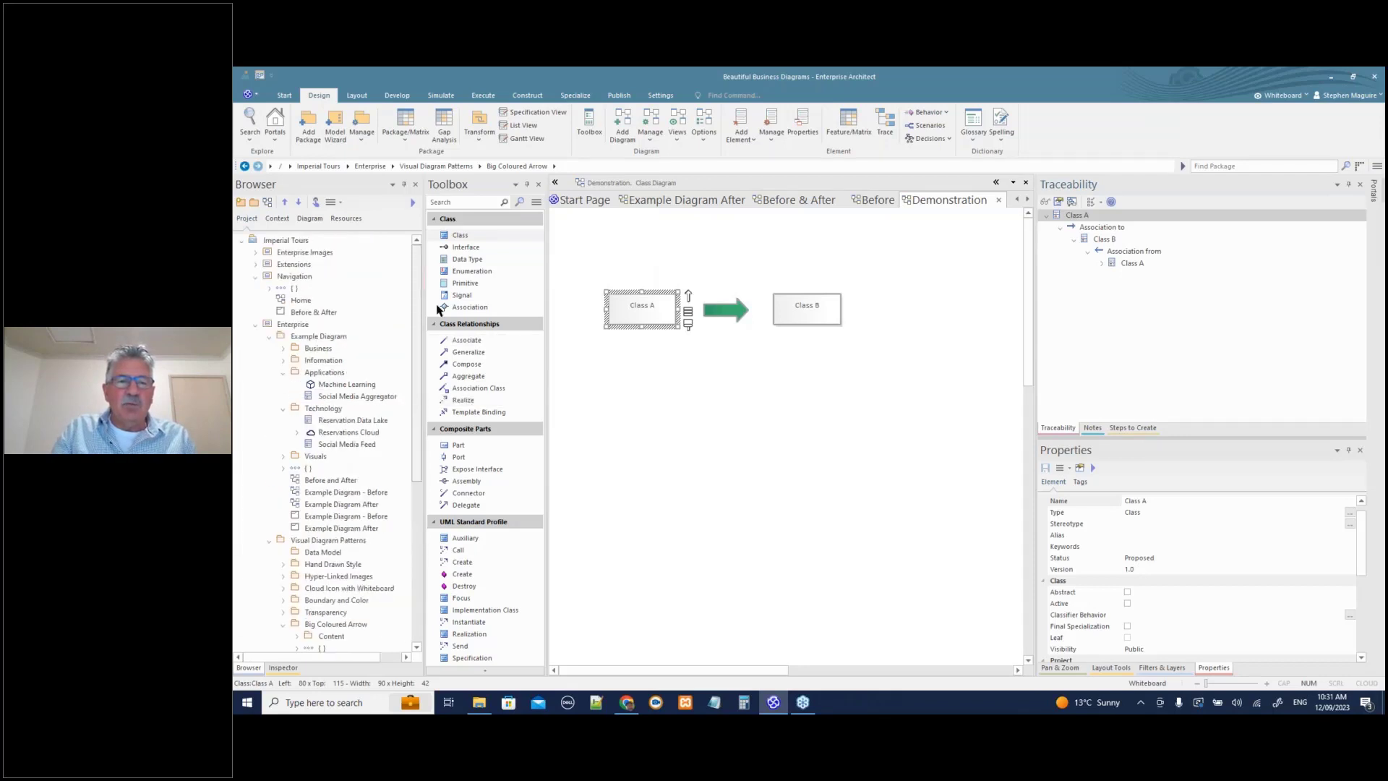
{"action": "left_click", "coordinate": [283, 373]}
{"action": "left_click", "coordinate": [284, 384]}
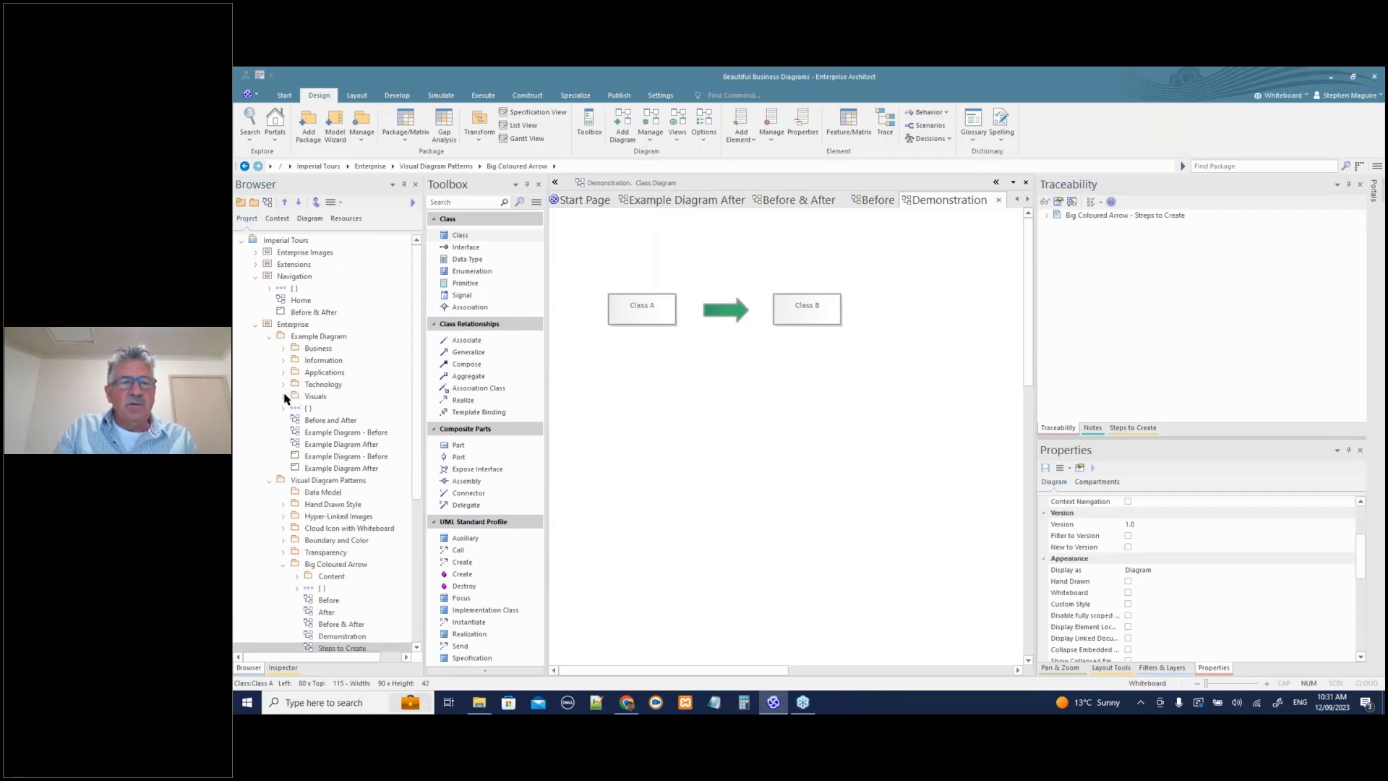
{"action": "left_click", "coordinate": [284, 396]}
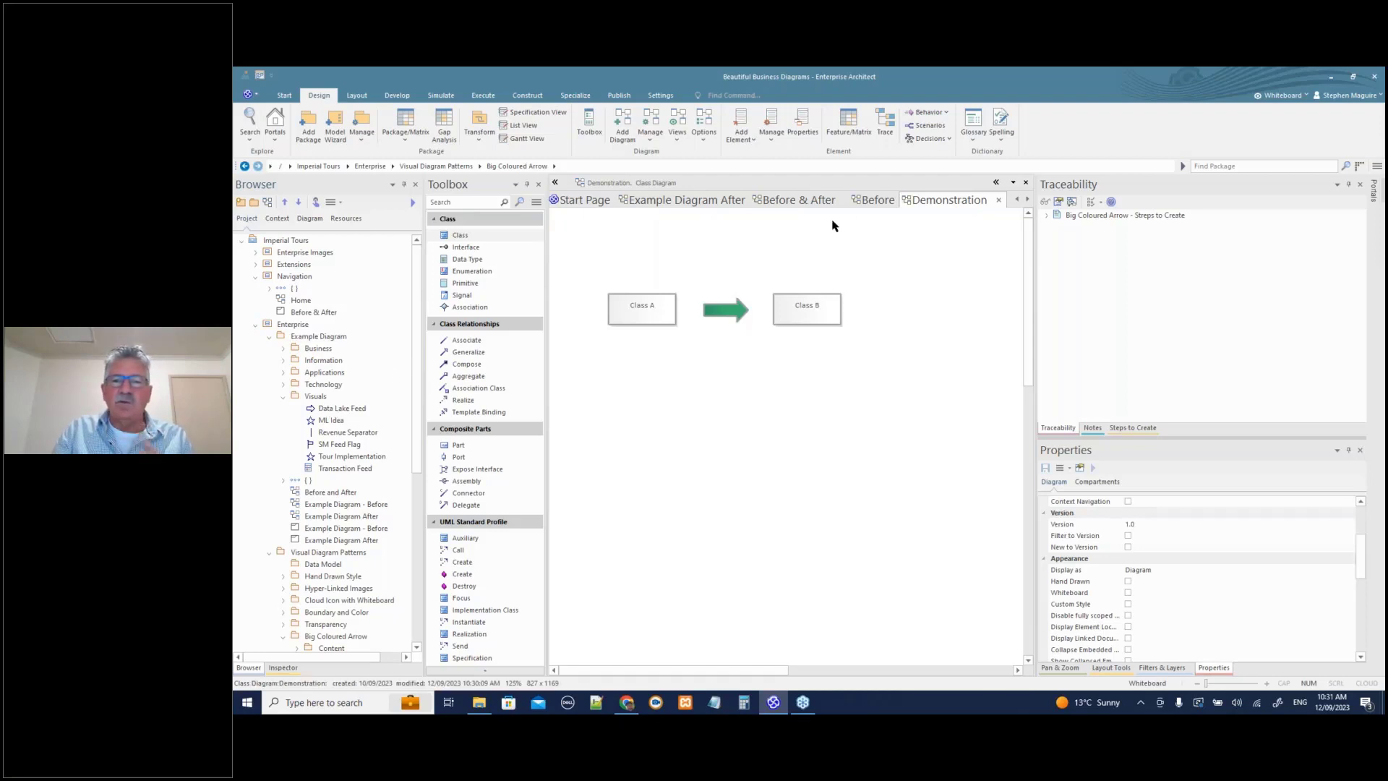
- Switch to Example Diagram After and close all other open diagrams
{"action": "right_click", "coordinate": [931, 205]}
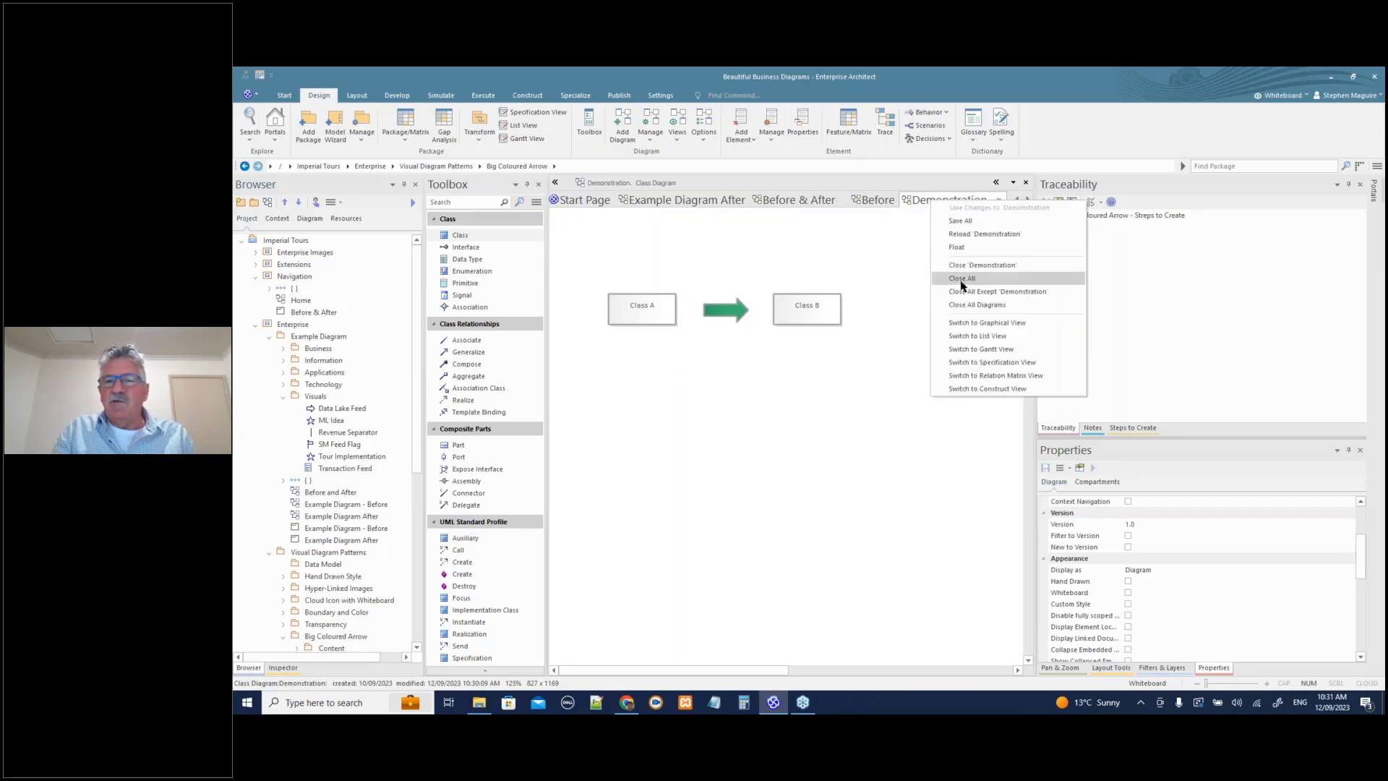
{"action": "left_click", "coordinate": [894, 256]}
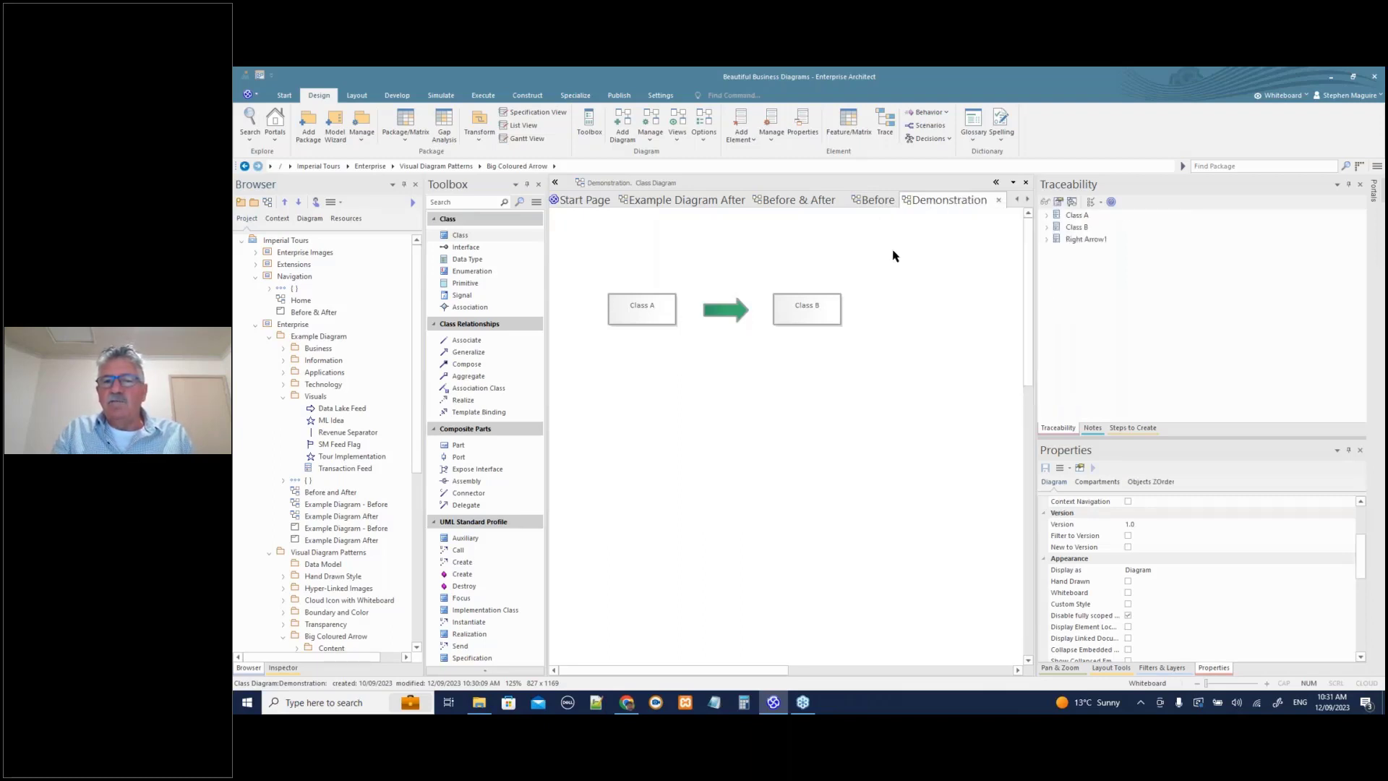
{"action": "left_click", "coordinate": [719, 205]}
{"action": "right_click", "coordinate": [720, 205]}
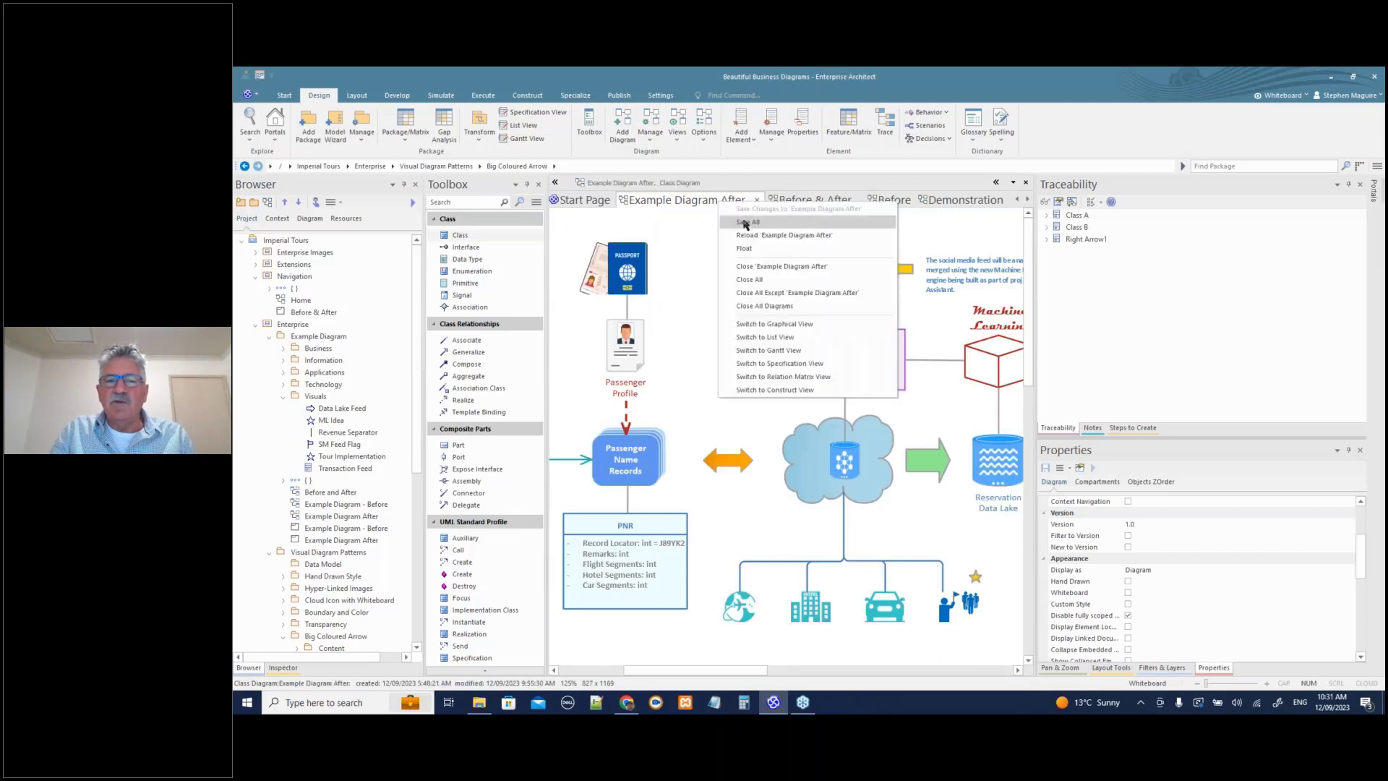
{"action": "left_click", "coordinate": [777, 293]}
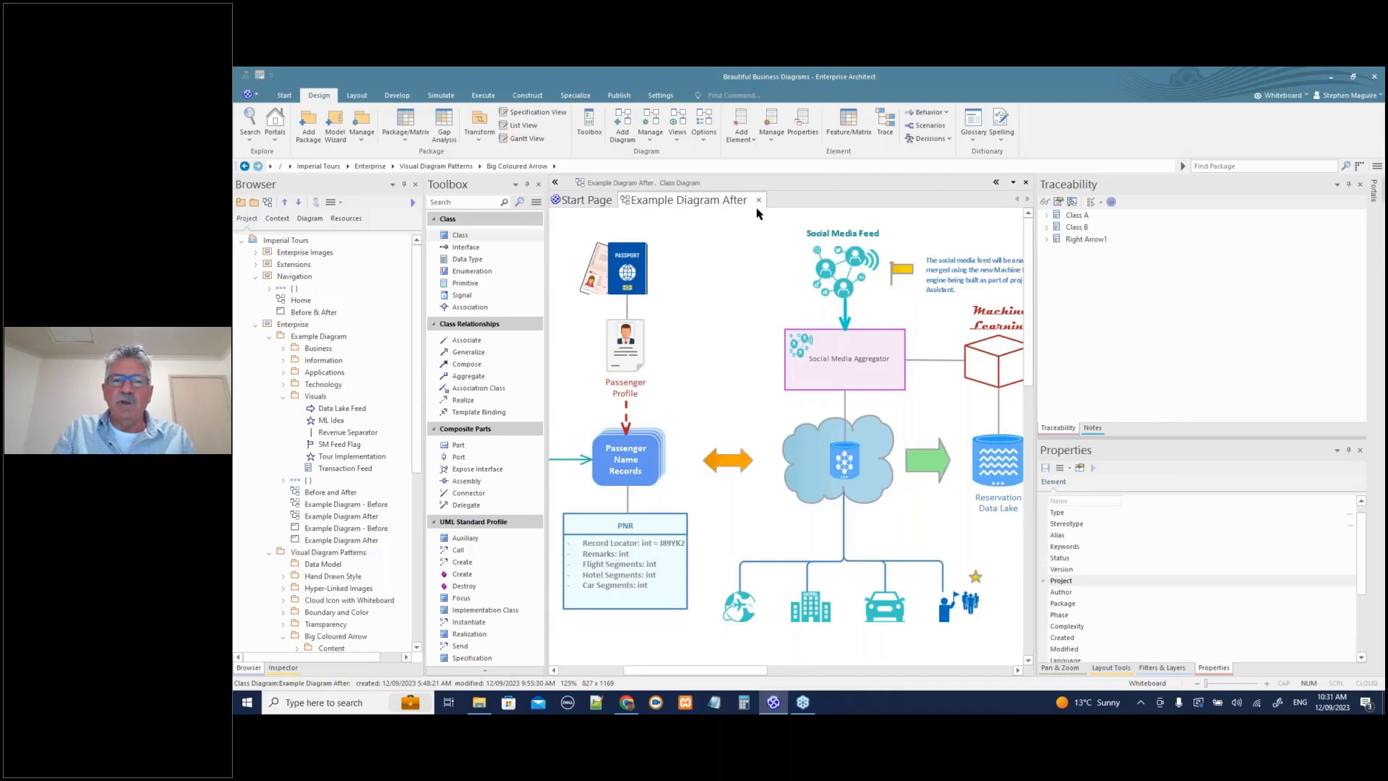
- Collapse the Example Diagram and Big Coloured Arrow packages and expand the Info View Style package
{"action": "left_click", "coordinate": [268, 339]}
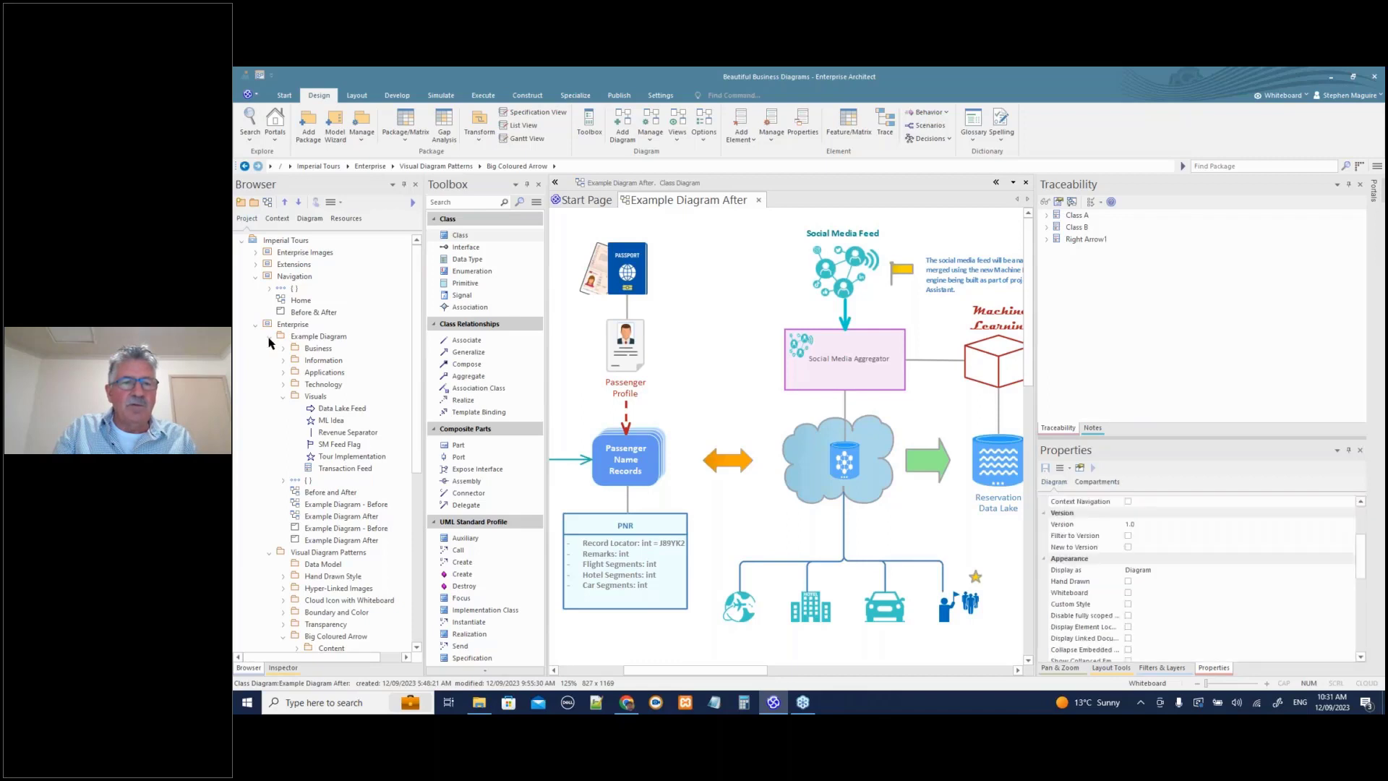
{"action": "left_click", "coordinate": [281, 433]}
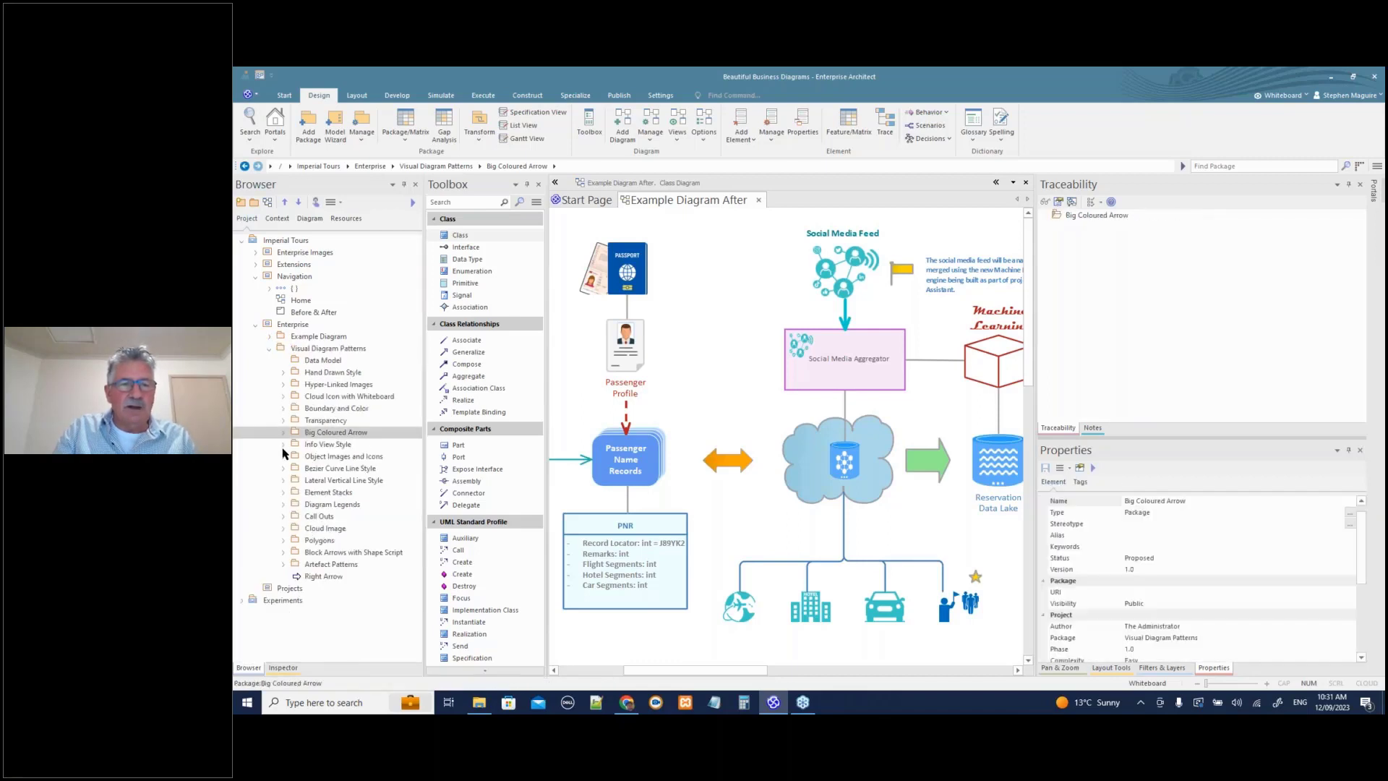
{"action": "left_click", "coordinate": [283, 445]}
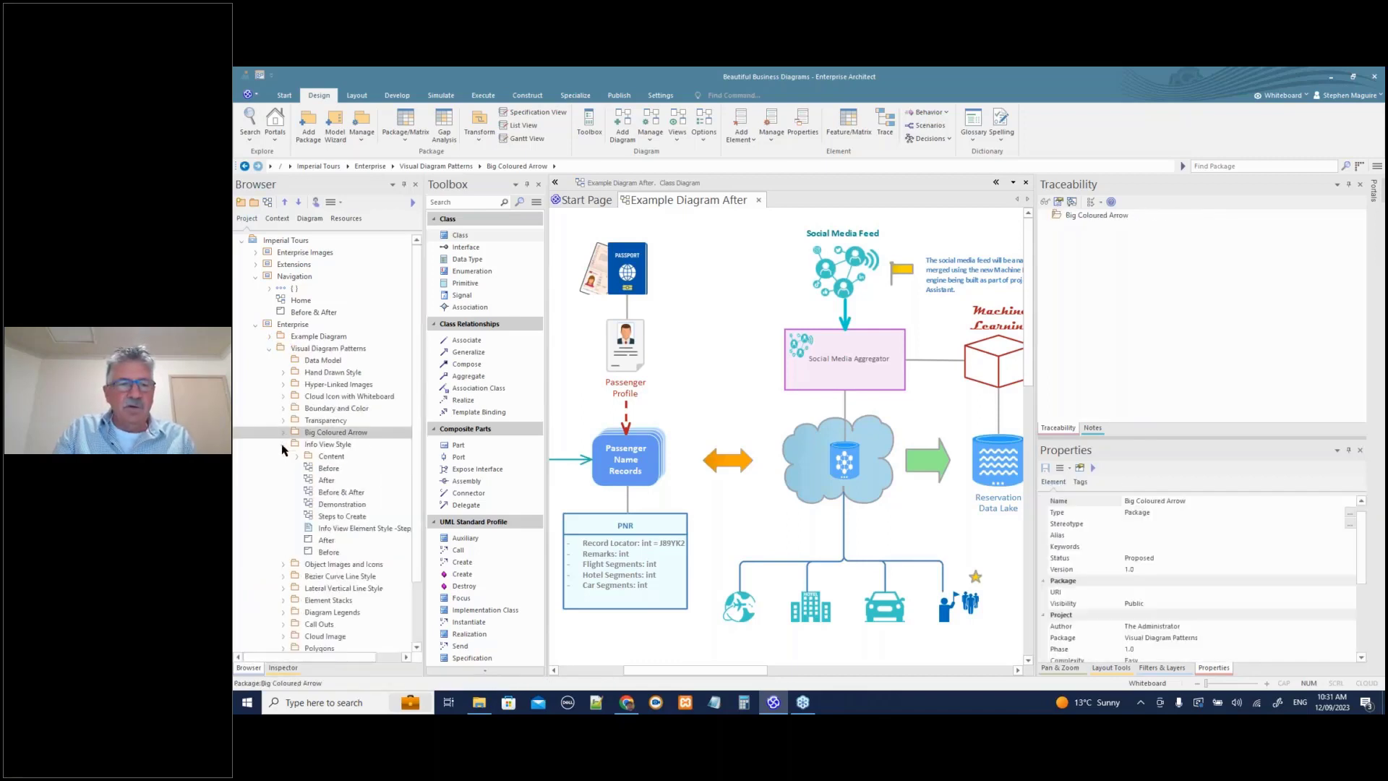
- Open the Info View Style Before & After diagram, widen the diagram area, and view the After diagram before returning
{"action": "double_click", "coordinate": [334, 495]}
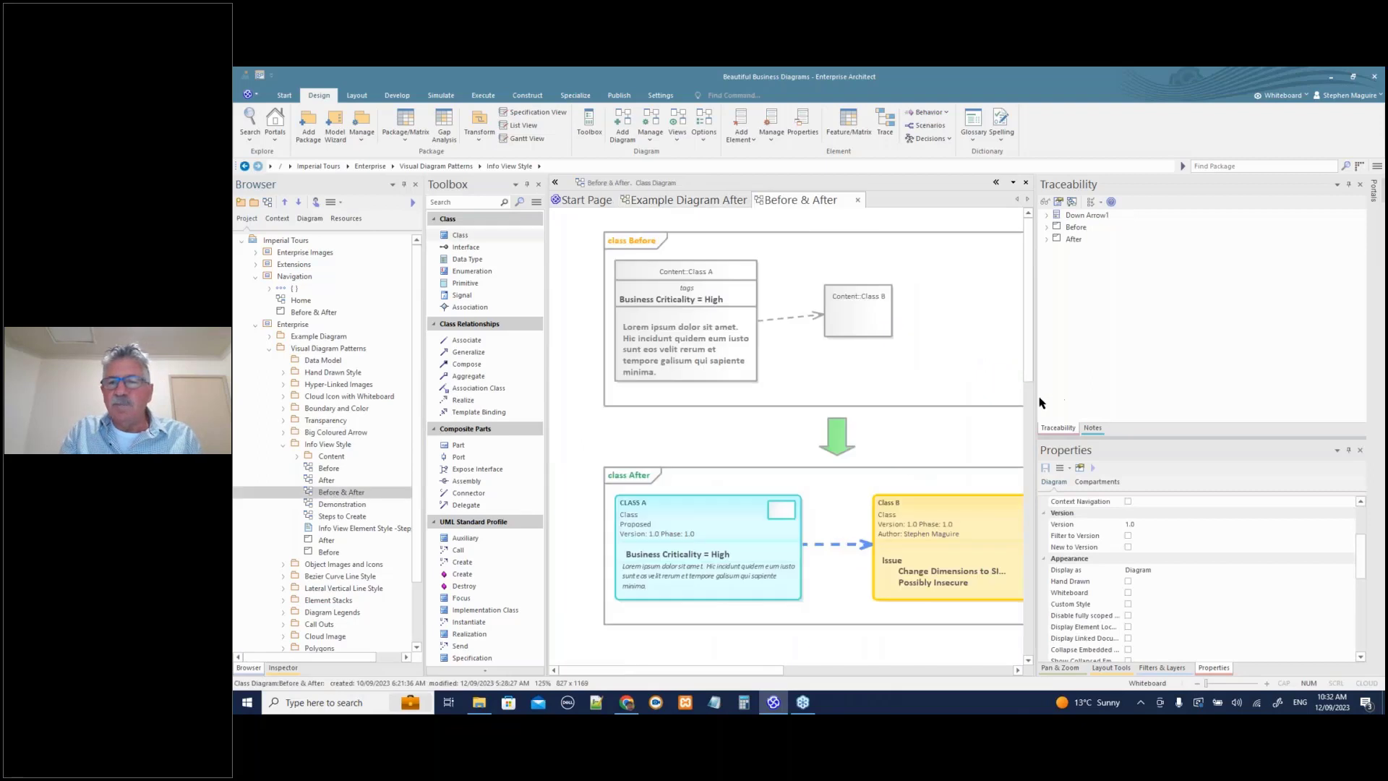
{"action": "left_click_drag", "start_coordinate": [1041, 402], "coordinate": [1157, 403]}
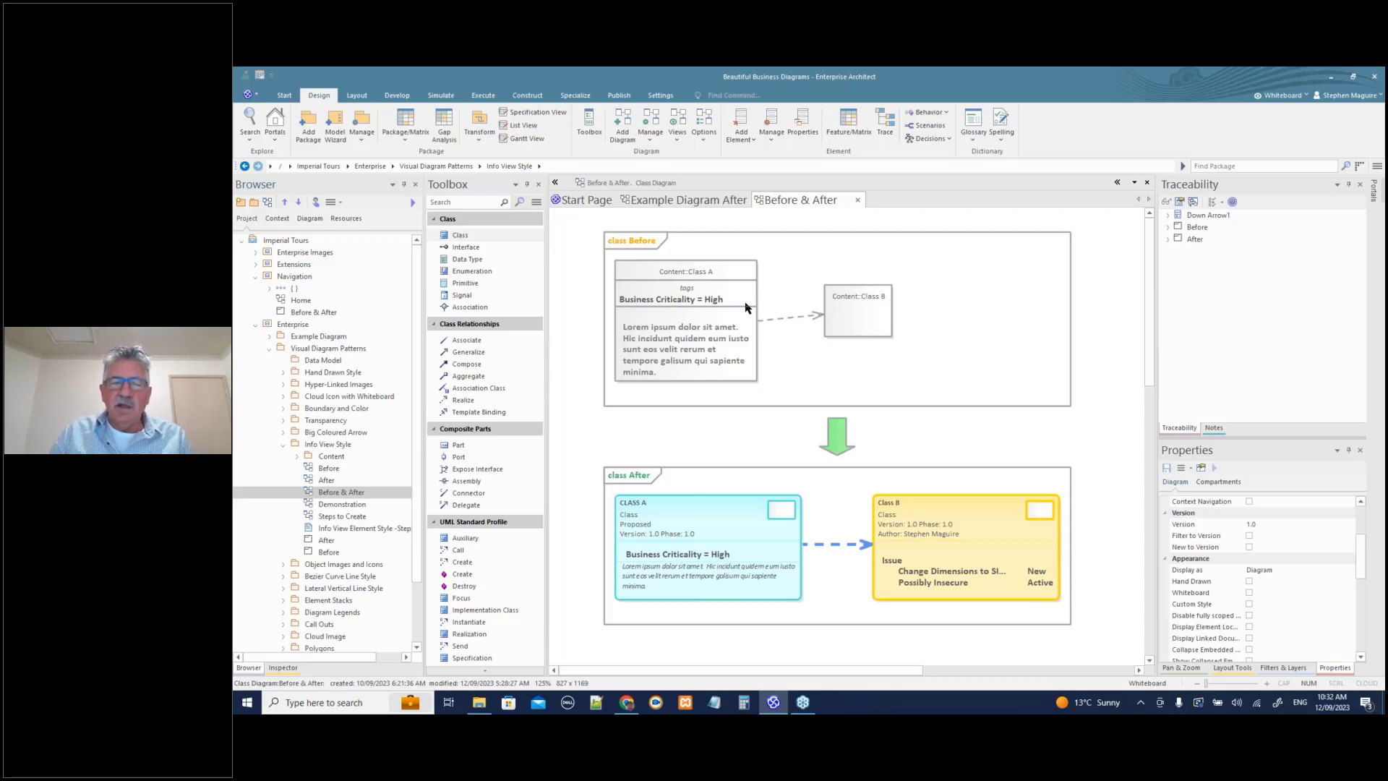
{"action": "double_click", "coordinate": [748, 490]}
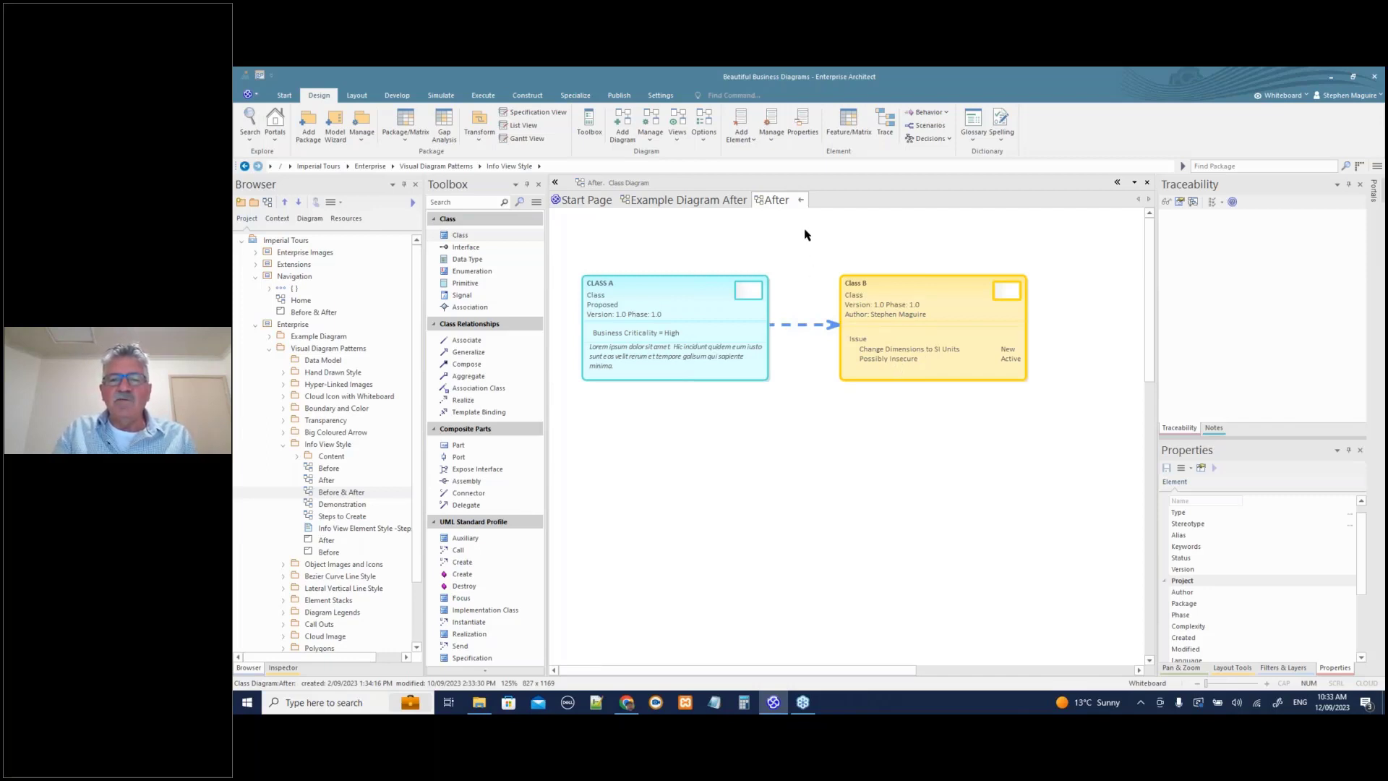
{"action": "left_click", "coordinate": [801, 199]}
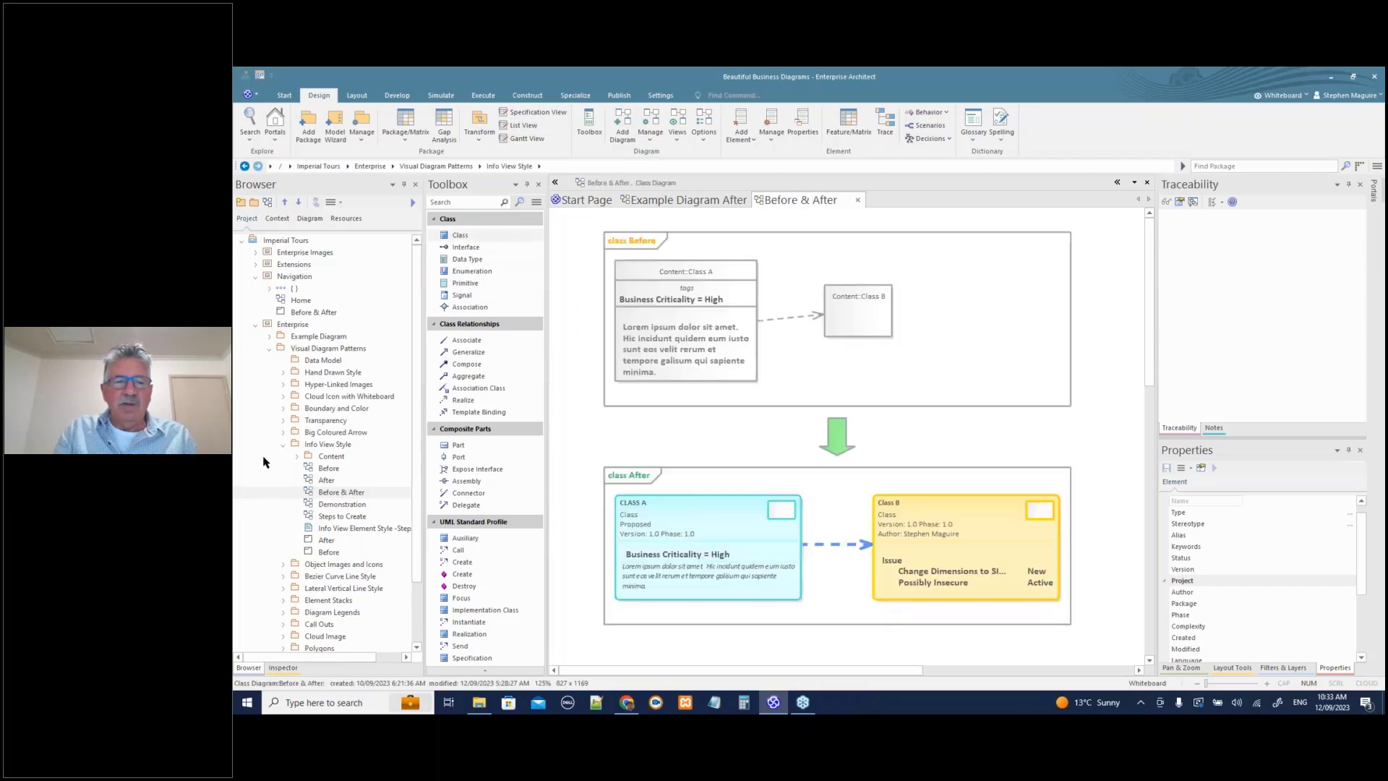
- Open the Info View Style Demonstration diagram and remove all of its existing elements
{"action": "double_click", "coordinate": [332, 508]}
{"action": "left_click_drag", "start_coordinate": [636, 225], "coordinate": [881, 369]}
{"action": "key", "text": "Delete"}
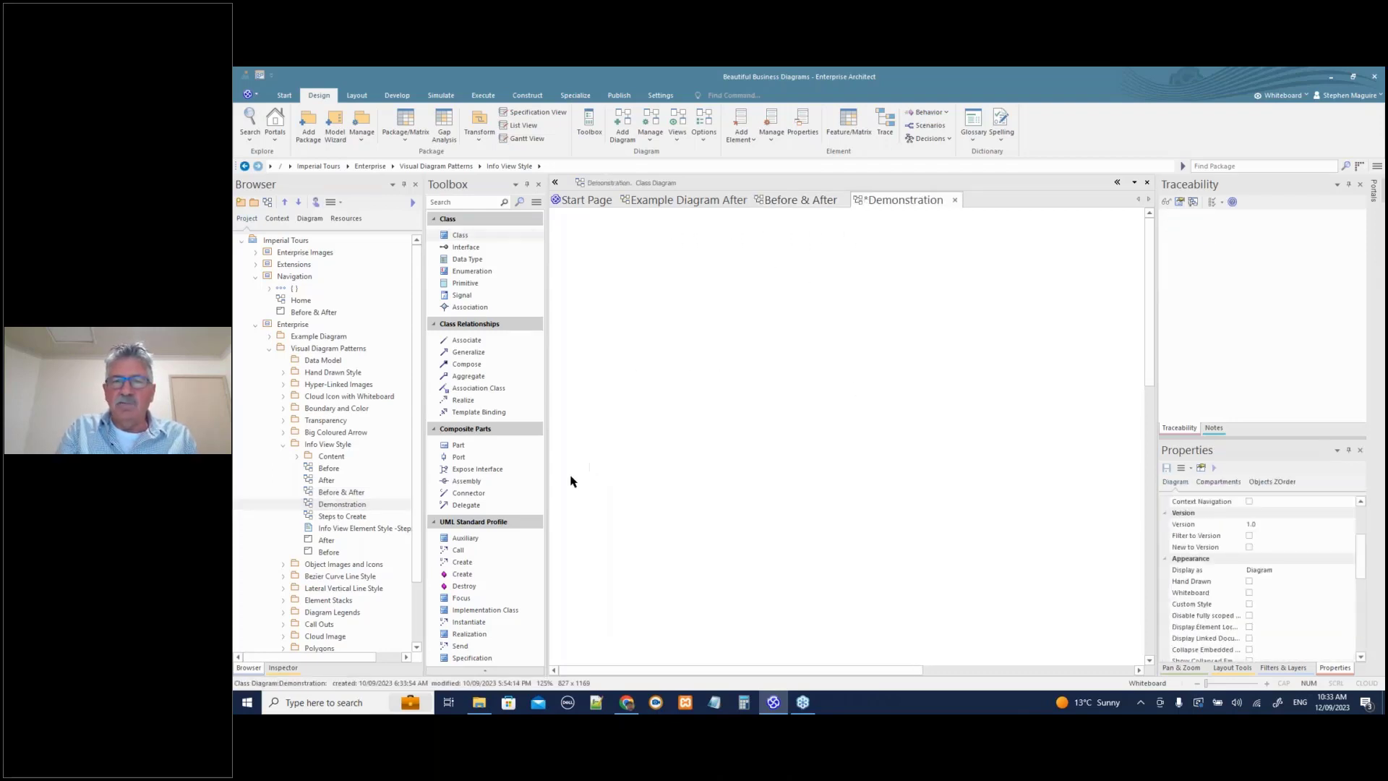
- Copy Class A and Class B from the Info View Style Before diagram into the Demonstration diagram
{"action": "double_click", "coordinate": [323, 468]}
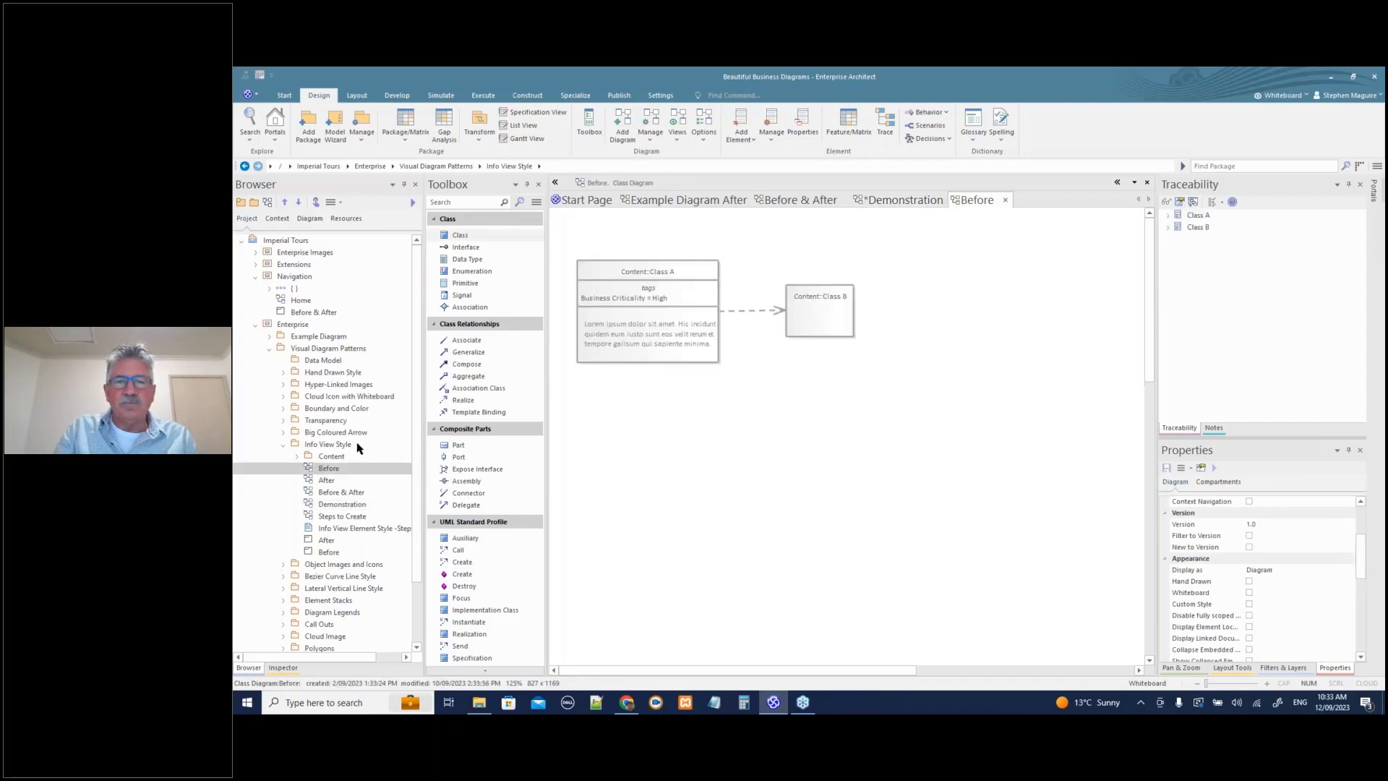
{"action": "left_click_drag", "start_coordinate": [595, 240], "coordinate": [790, 338]}
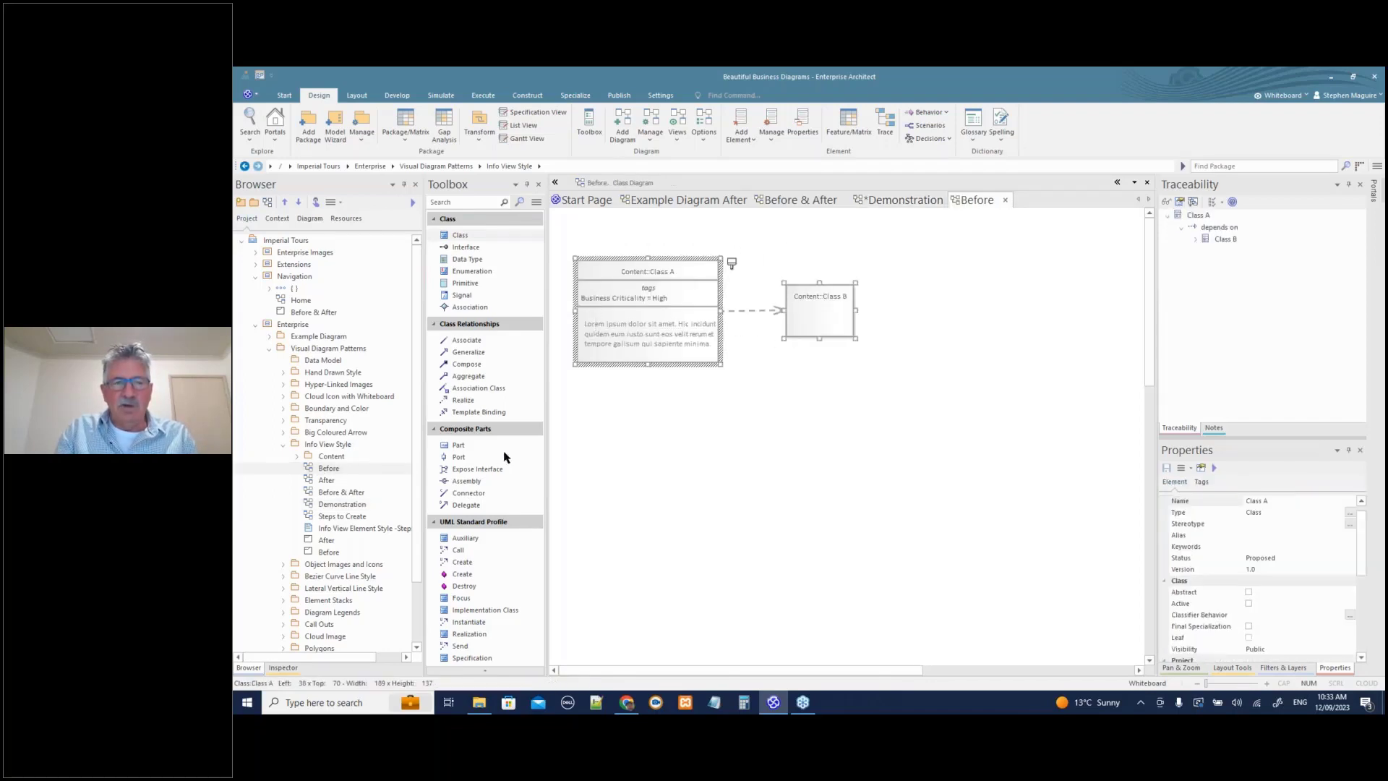
{"action": "double_click", "coordinate": [354, 506]}
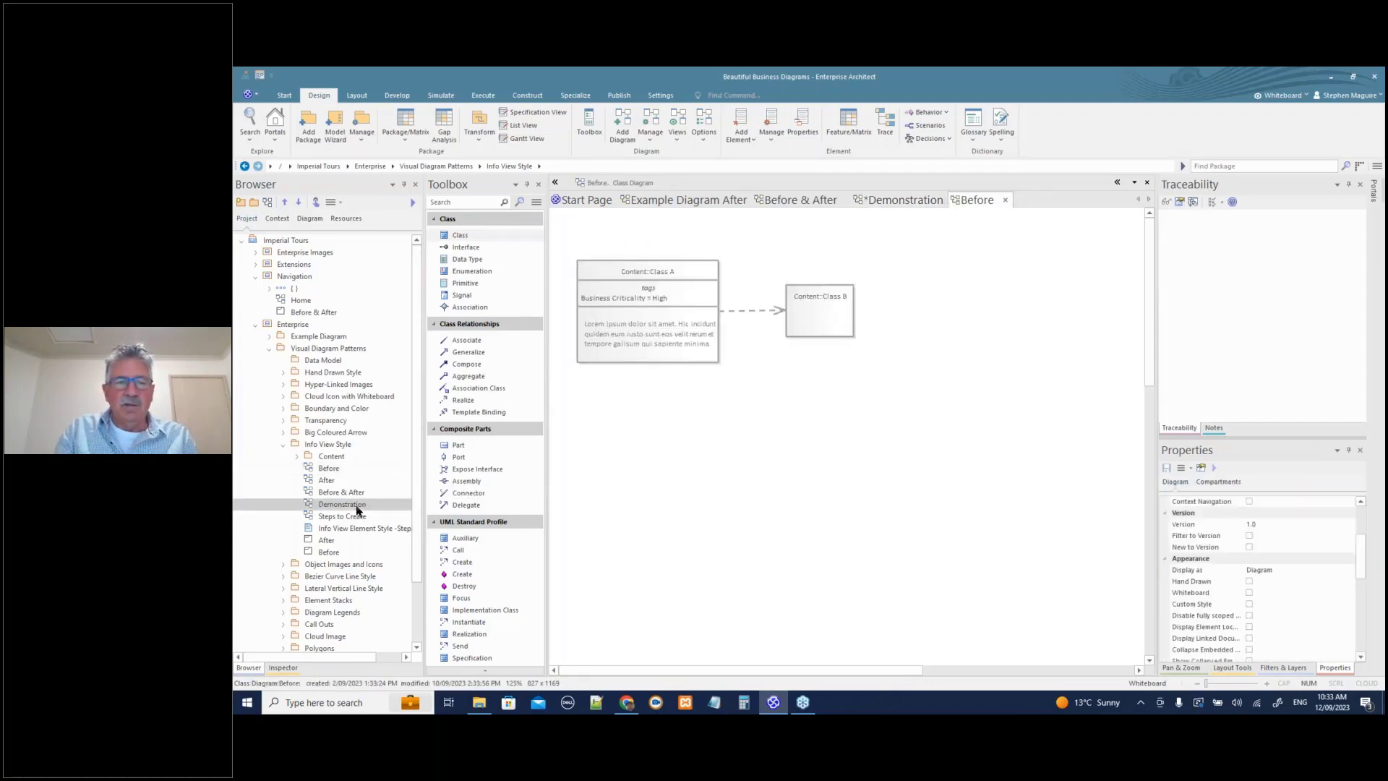
{"action": "key", "text": "ctrl+v"}
{"action": "left_click_drag", "start_coordinate": [770, 318], "coordinate": [721, 315]}
{"action": "left_click", "coordinate": [746, 434]}
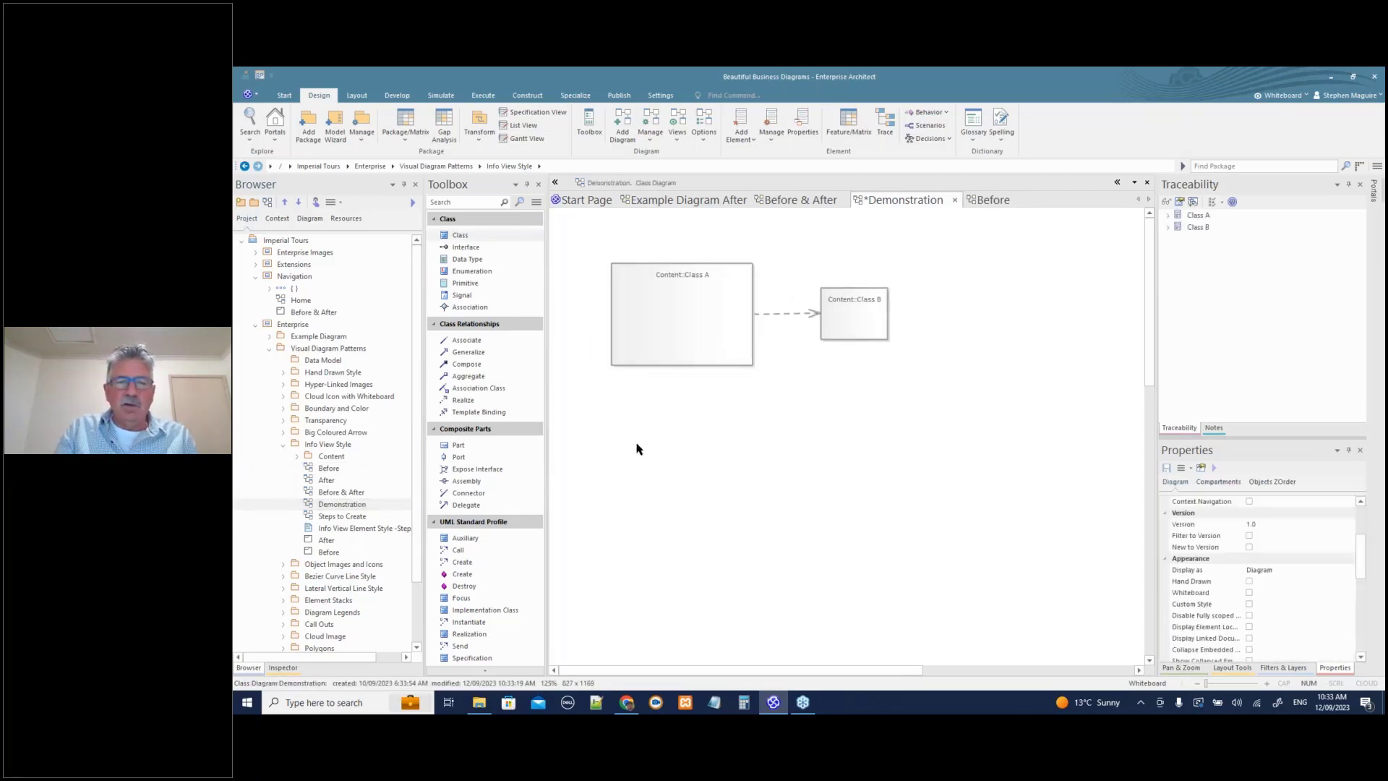
- Open the Info View Style Steps to Create diagram, dock it beside the Demonstration diagram, and widen it to make the steps readable
{"action": "double_click", "coordinate": [342, 516]}
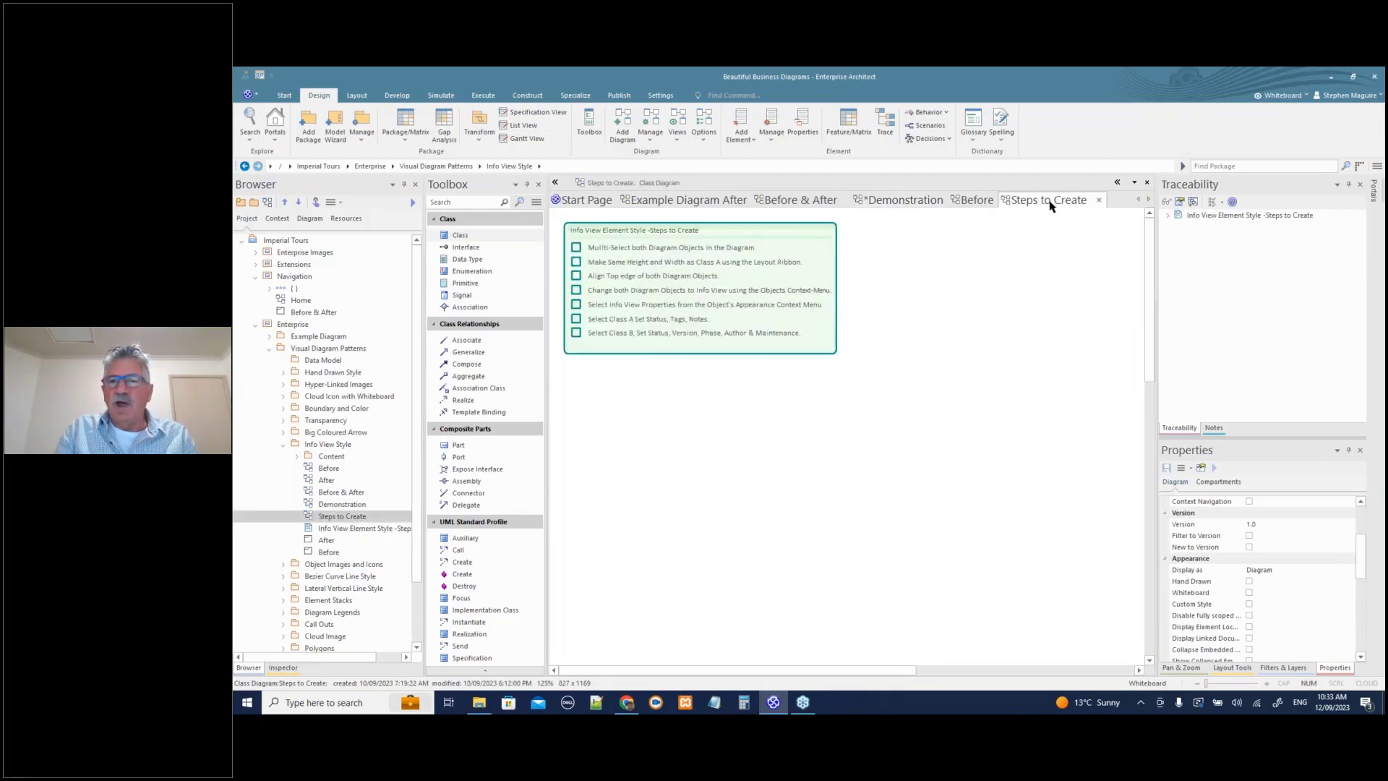
{"action": "left_click_drag", "start_coordinate": [1052, 203], "coordinate": [1258, 302]}
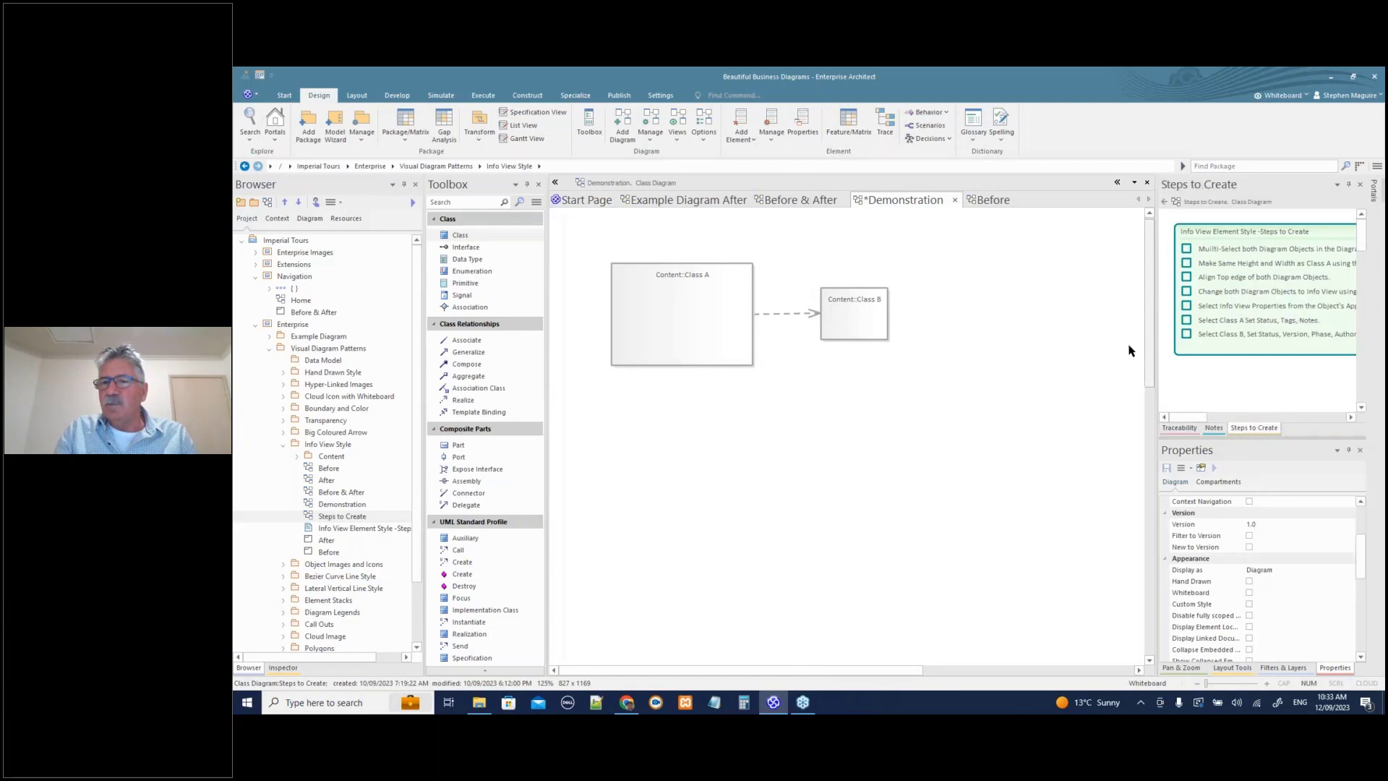
{"action": "scroll", "coordinate": [1113, 351], "scroll_direction": "down", "scroll_amount": 1}
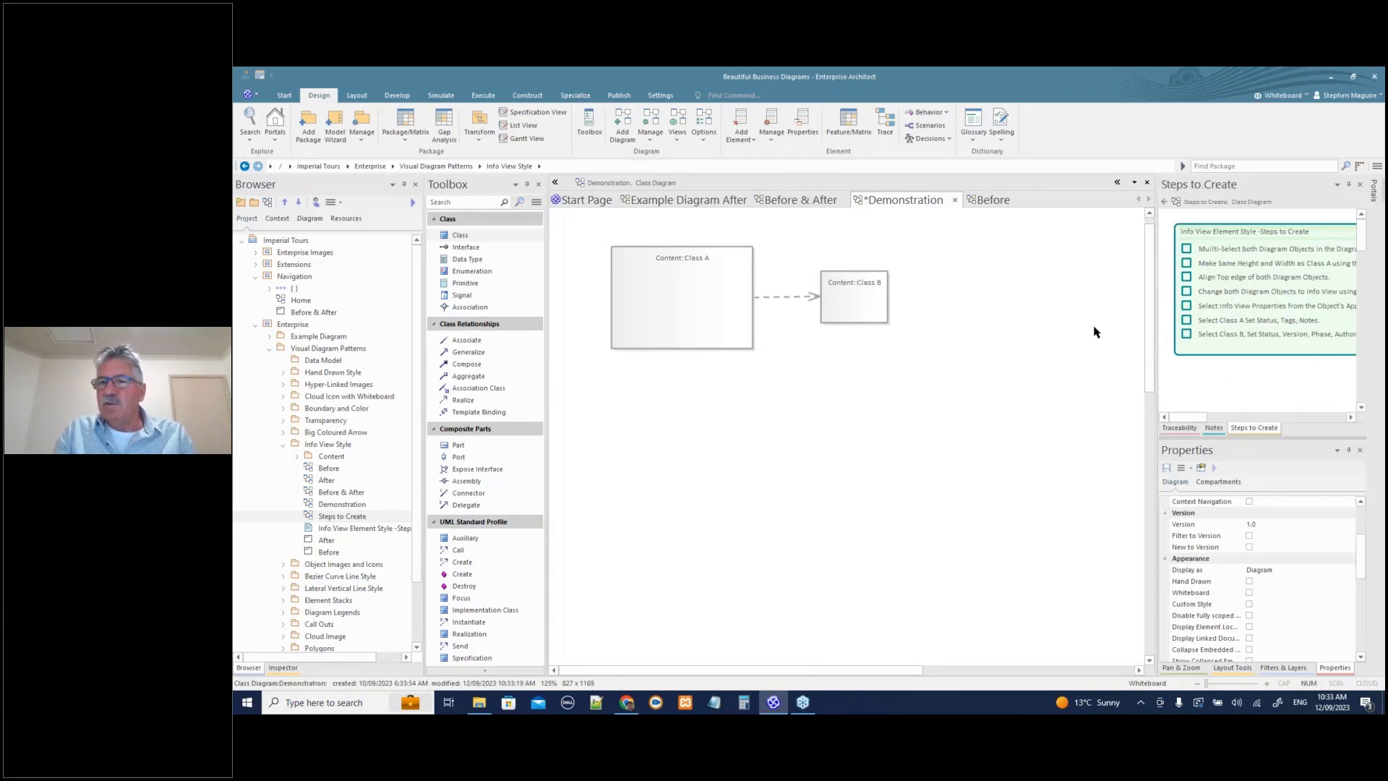
{"action": "scroll", "coordinate": [1095, 331], "scroll_direction": "up", "scroll_amount": 1}
{"action": "left_click_drag", "start_coordinate": [1156, 356], "coordinate": [1078, 356]}
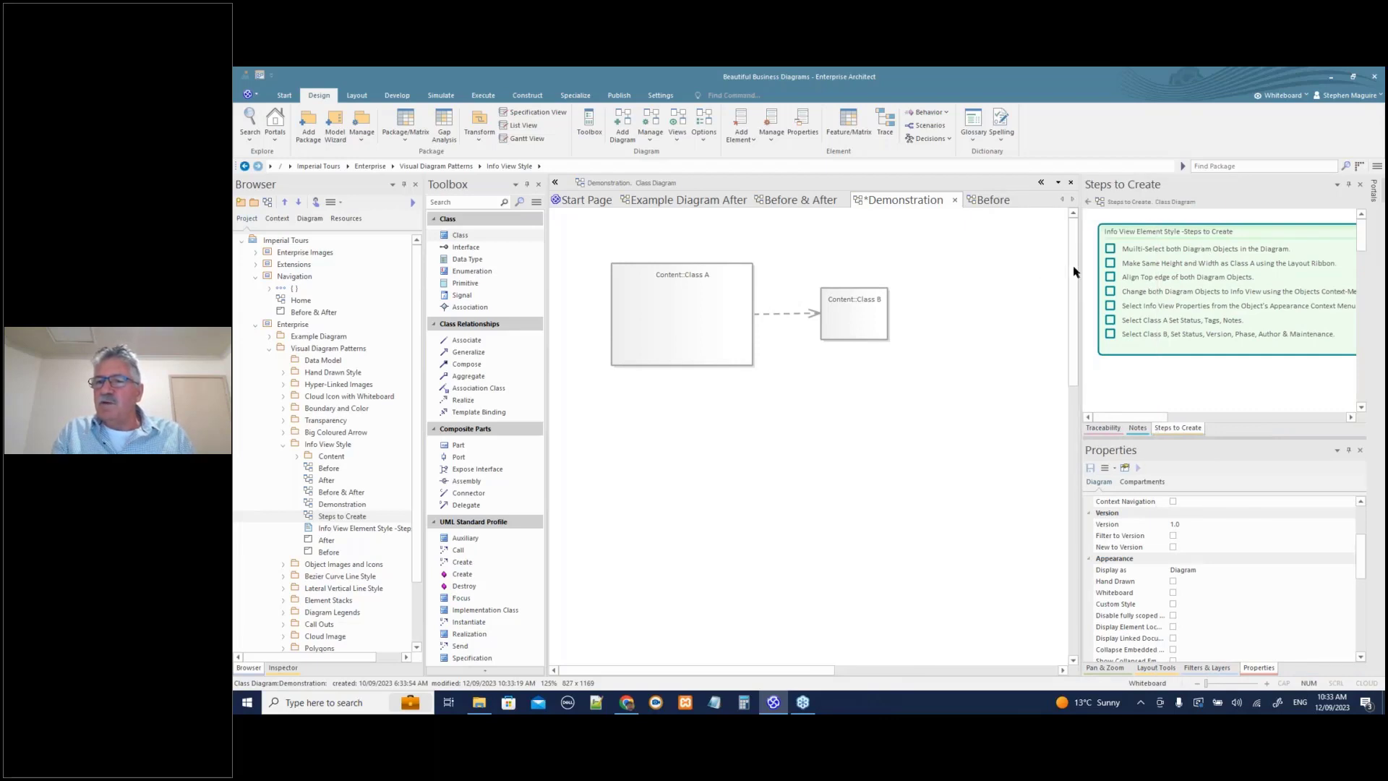
- Select Class A and Class B together, make Class B the same height and width as Class A, and align their top edges
{"action": "left_click_drag", "start_coordinate": [629, 240], "coordinate": [881, 370]}
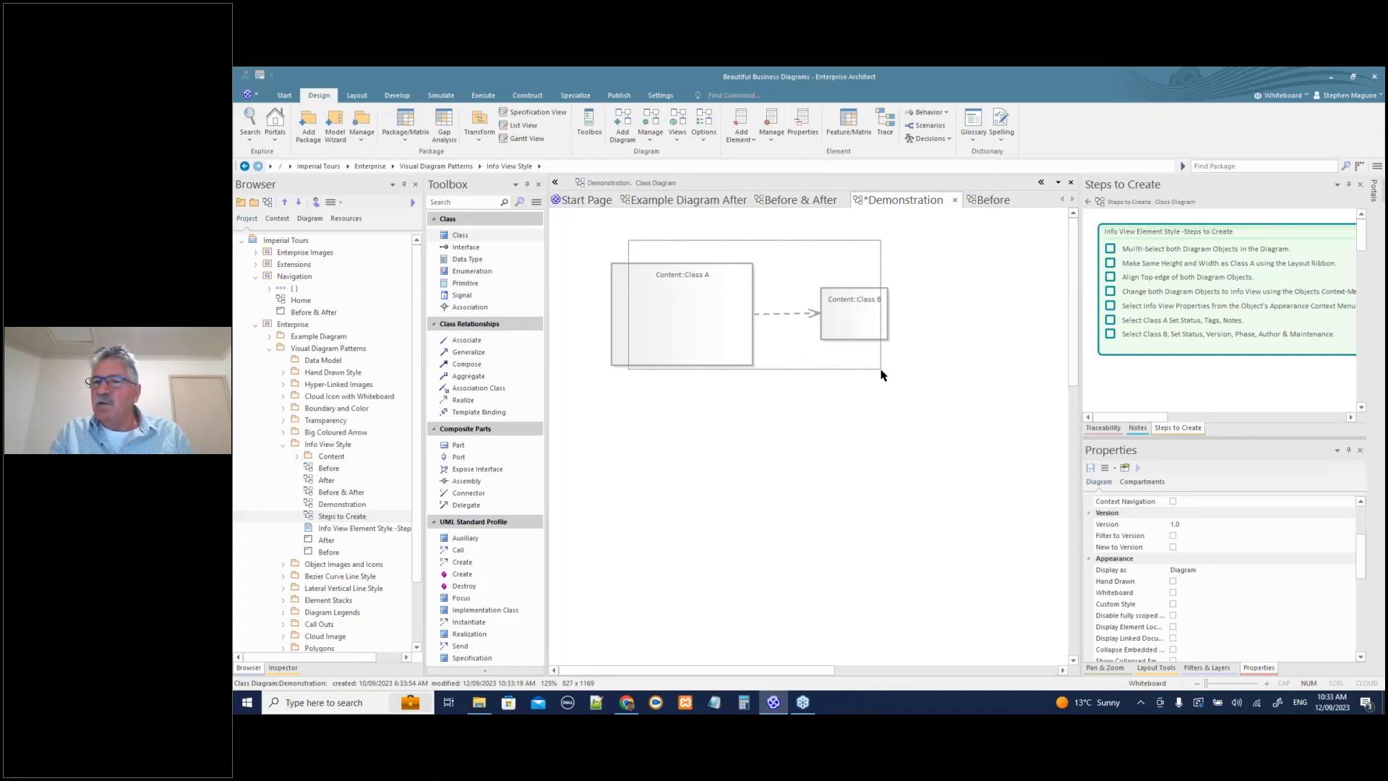
{"action": "left_click_drag", "start_coordinate": [881, 375], "coordinate": [881, 375]}
{"action": "left_click", "coordinate": [687, 357]}
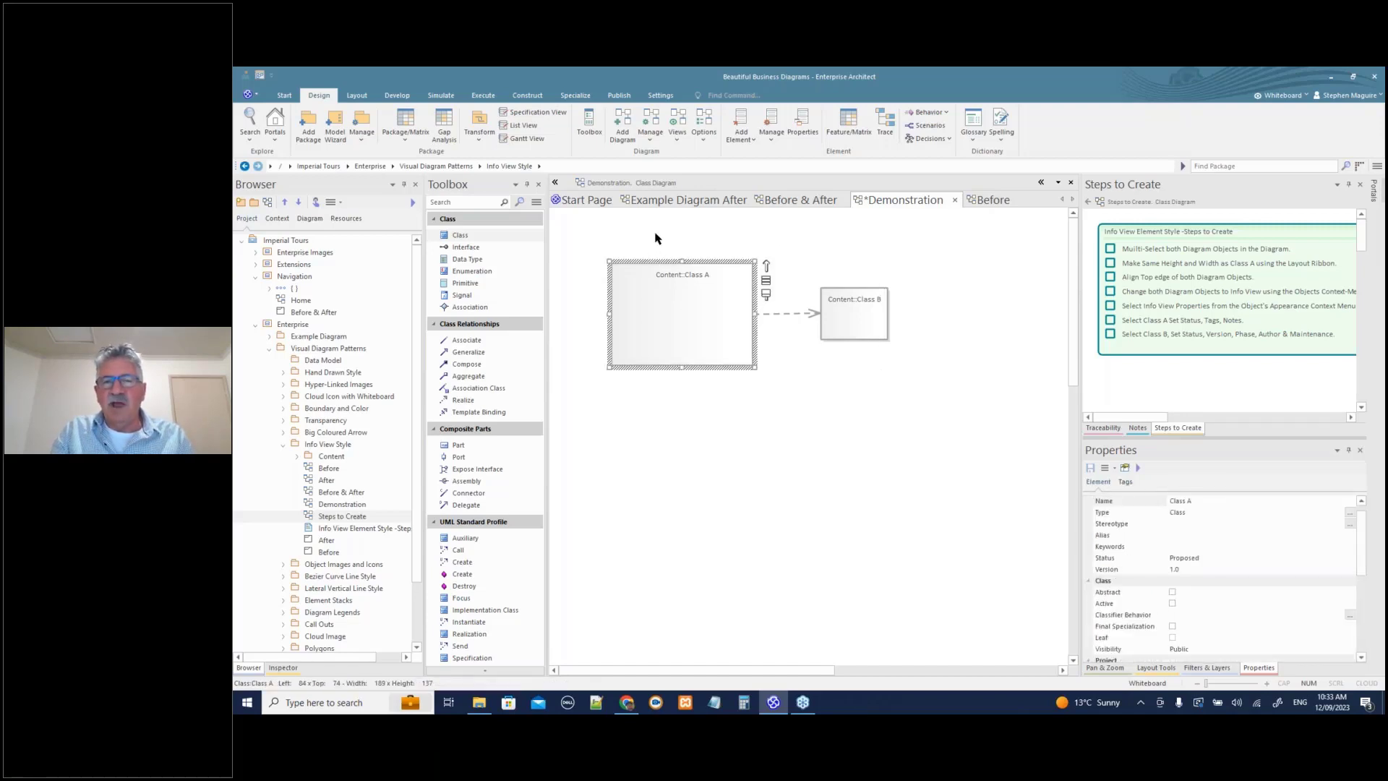
{"action": "left_click", "coordinate": [846, 337], "text": "ctrl"}
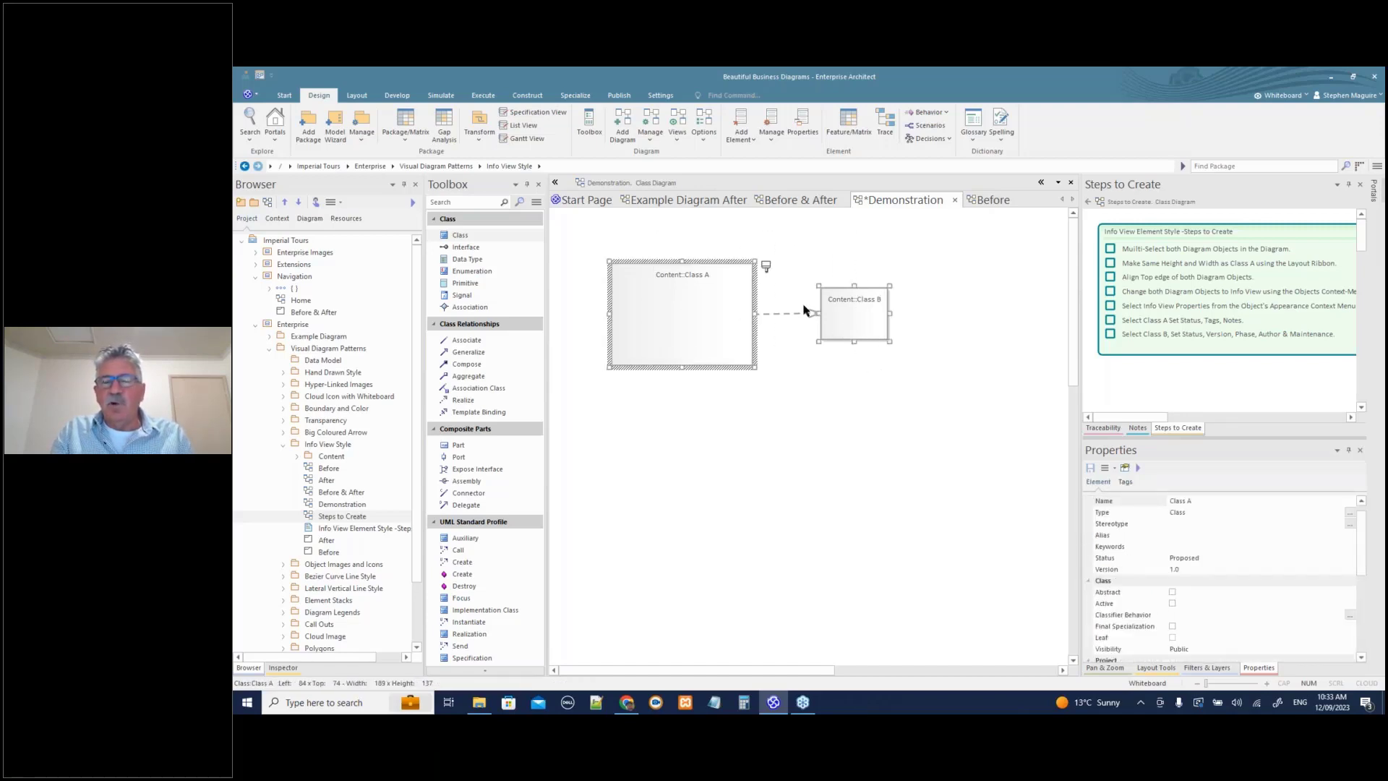
{"action": "left_click", "coordinate": [354, 95]}
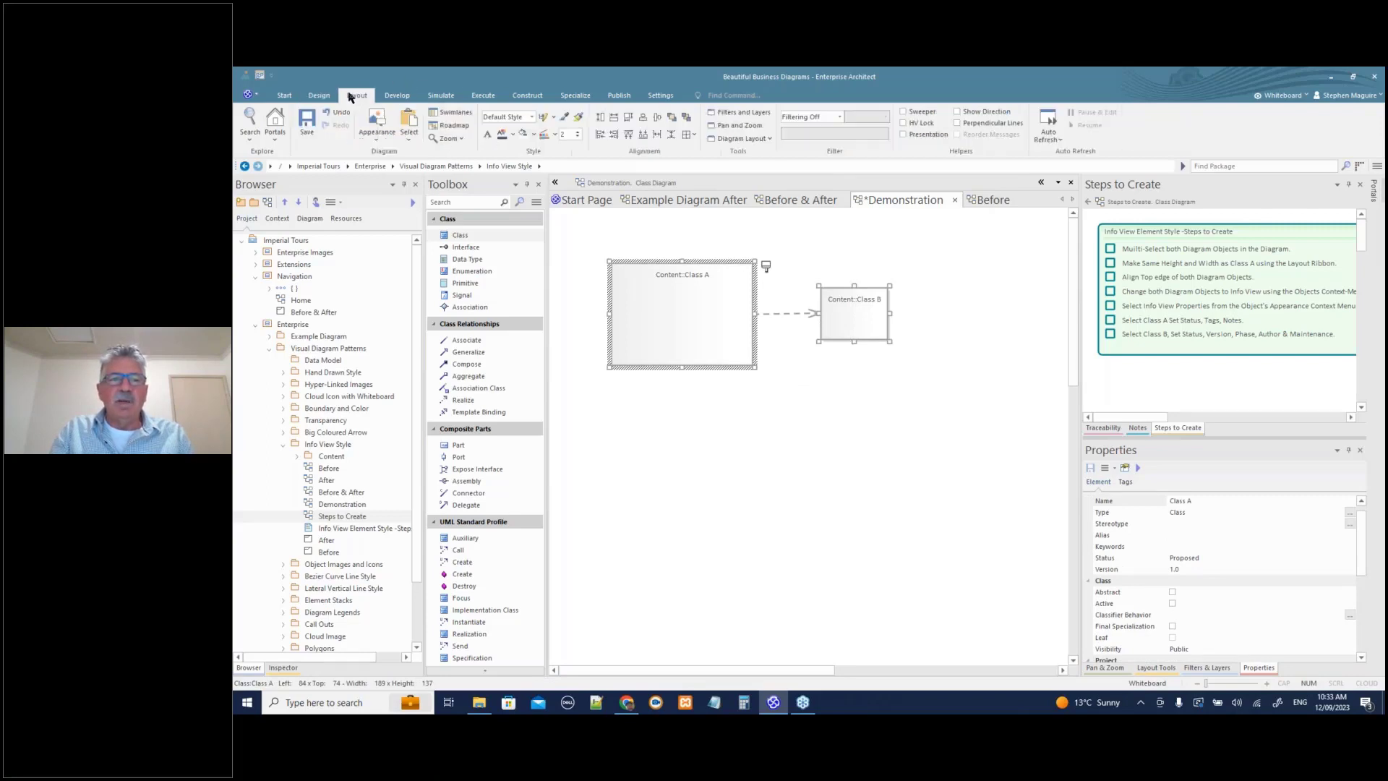
{"action": "left_click", "coordinate": [630, 120]}
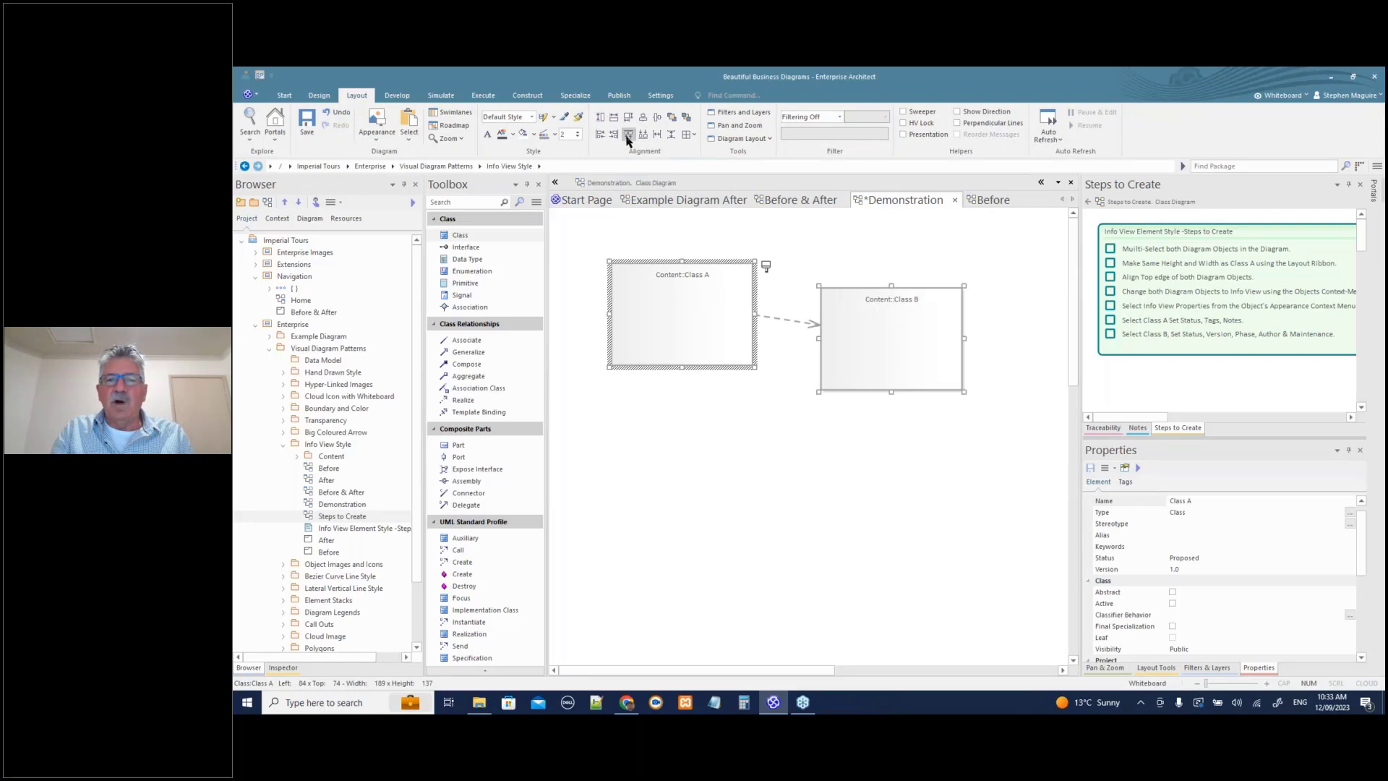
{"action": "left_click", "coordinate": [629, 133]}
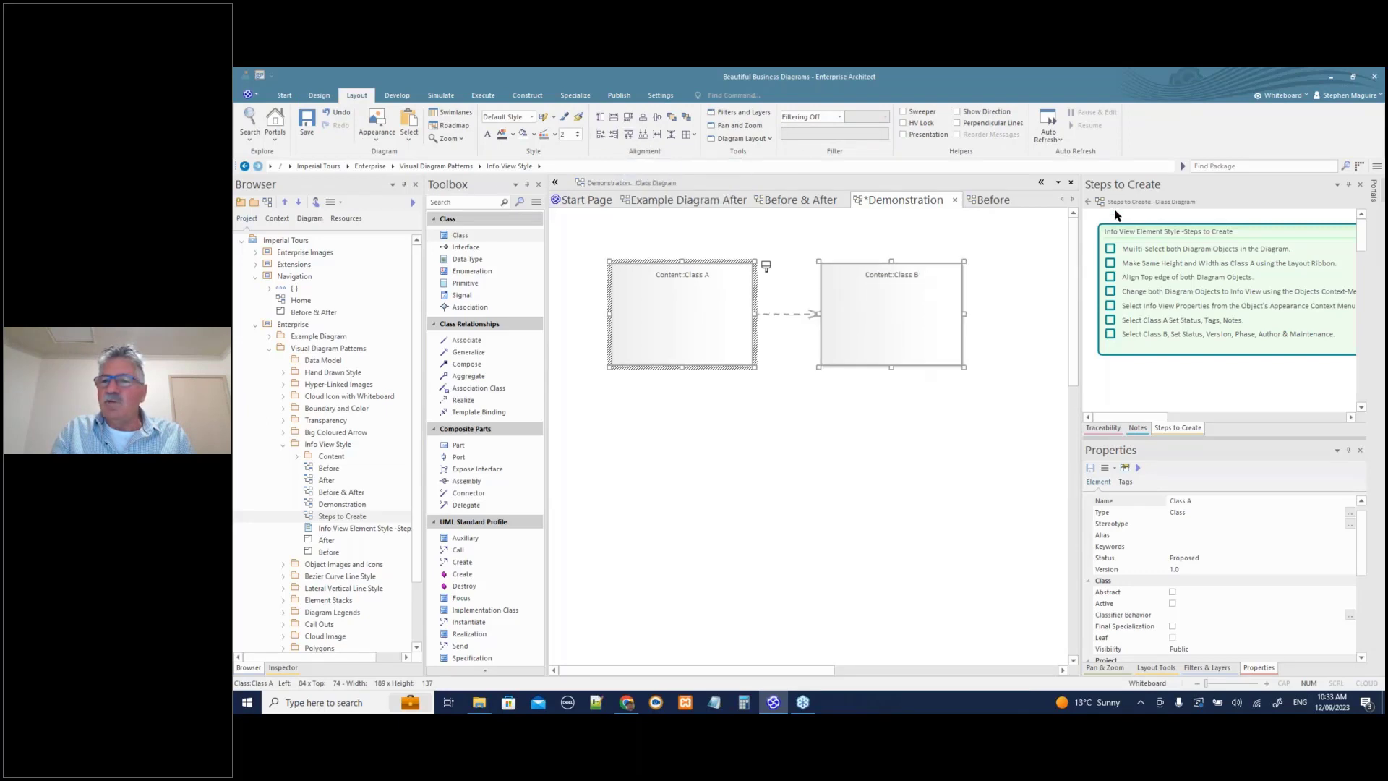
- Tick off the first three items of the Info View Element Style checklist in the Steps to Create diagram
{"action": "left_click", "coordinate": [1110, 249]}
{"action": "left_click", "coordinate": [1111, 263]}
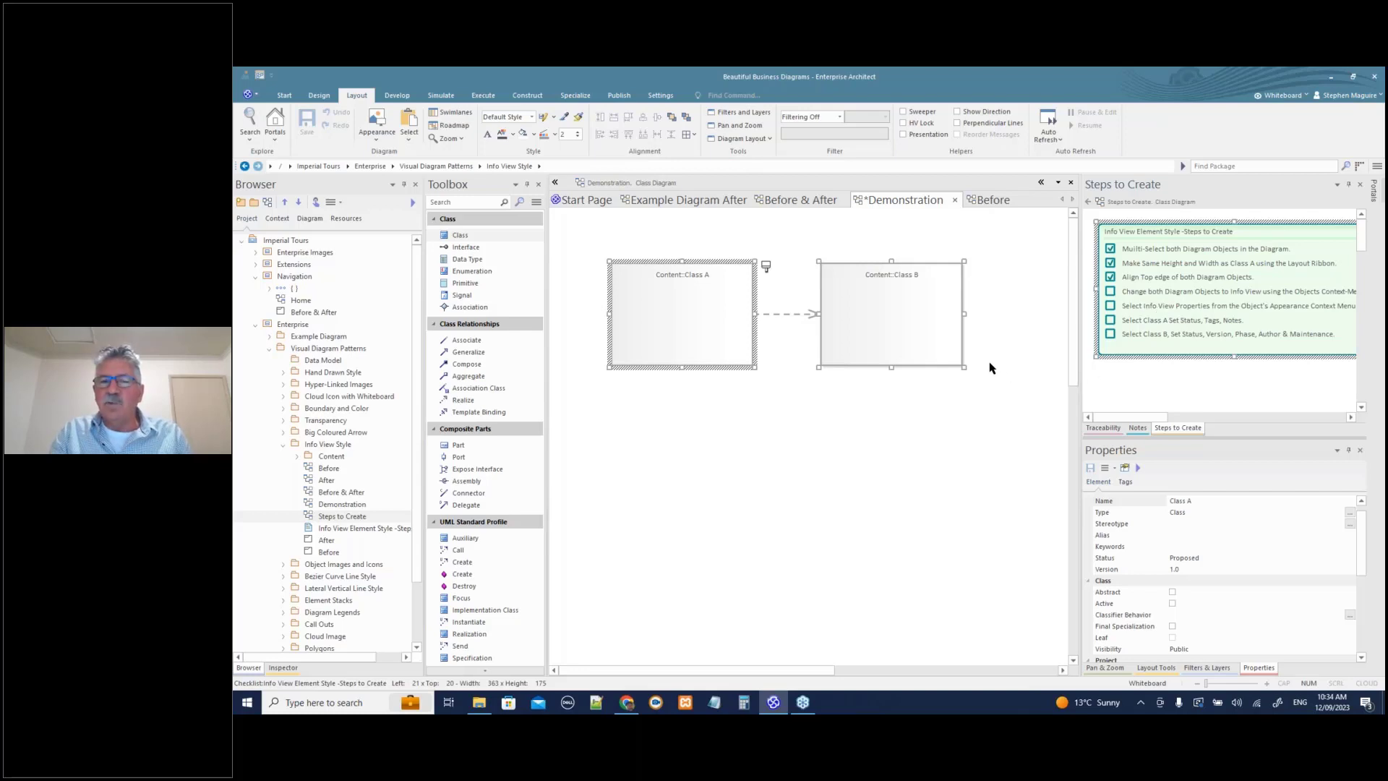
{"action": "left_click", "coordinate": [706, 249]}
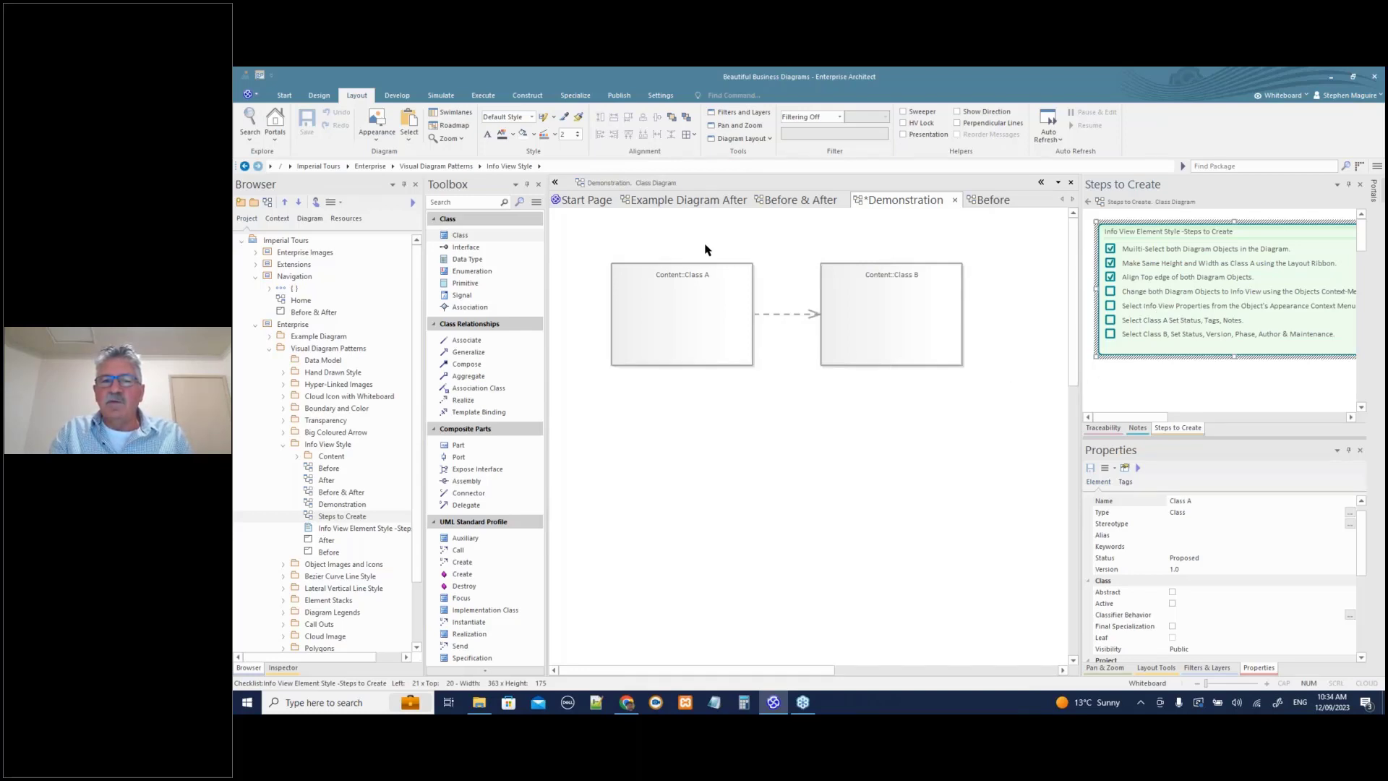
{"action": "double_click", "coordinate": [706, 250]}
{"action": "left_click", "coordinate": [1004, 469]}
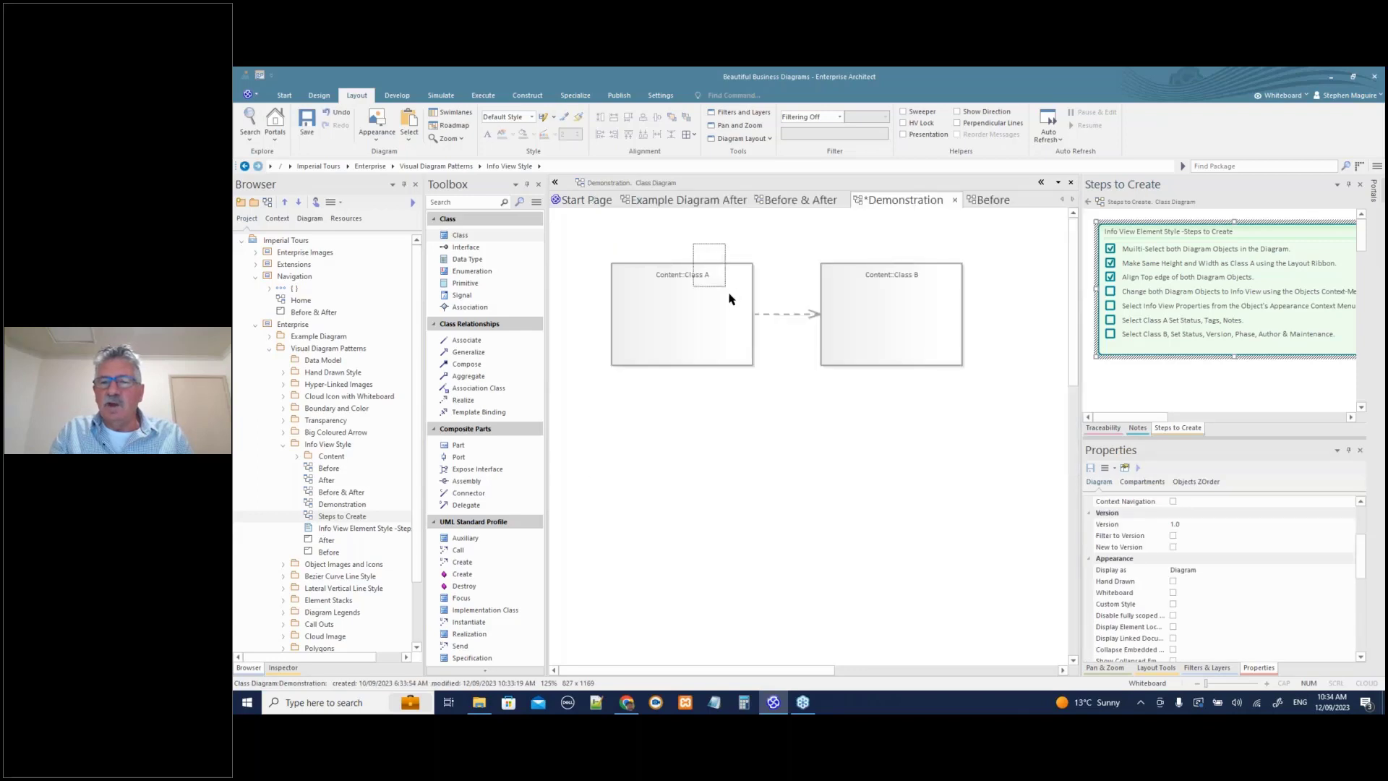
{"action": "mouse_move", "coordinate": [691, 243]}
{"action": "left_mouse_down"}
{"action": "mouse_move", "coordinate": [731, 290]}
{"action": "mouse_move", "coordinate": [860, 353]}
{"action": "mouse_move", "coordinate": [788, 296]}
{"action": "left_mouse_up"}
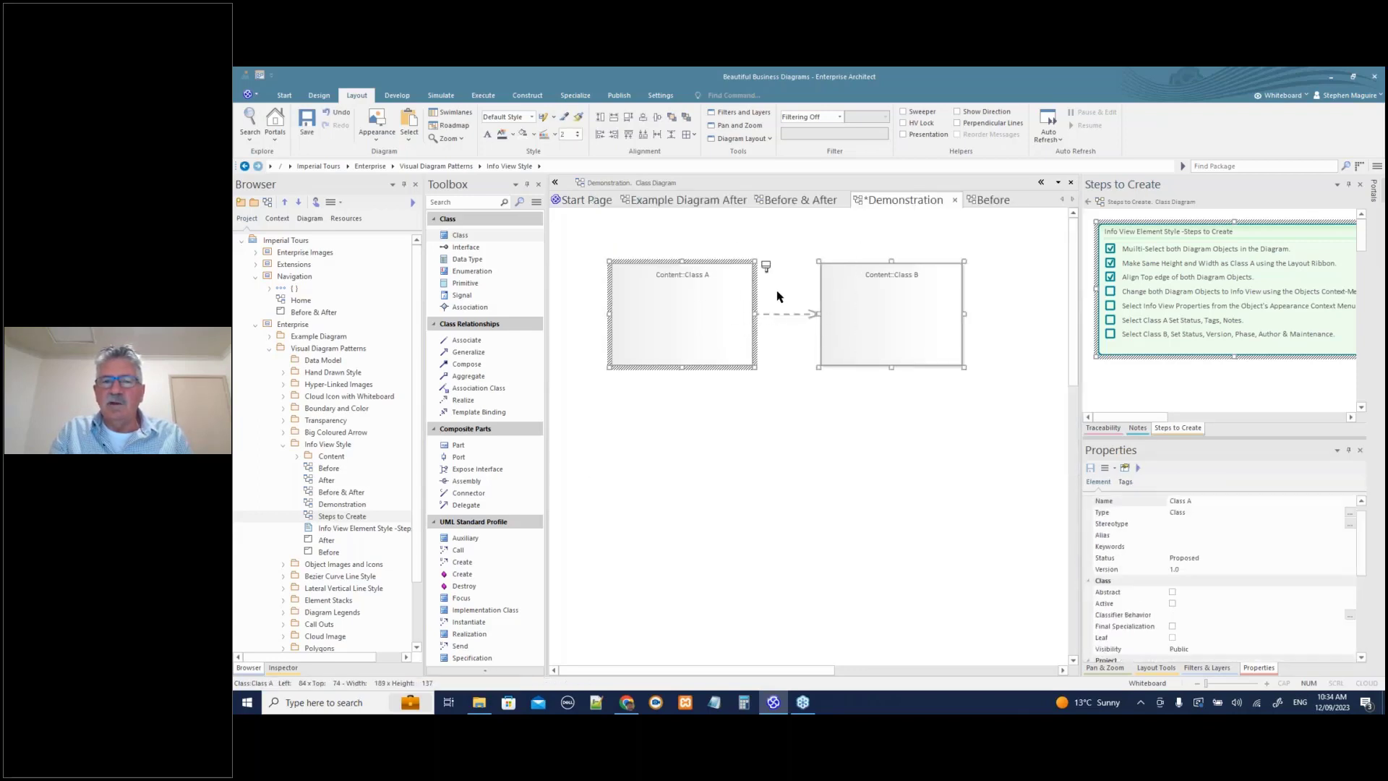
{"action": "right_click", "coordinate": [735, 321]}
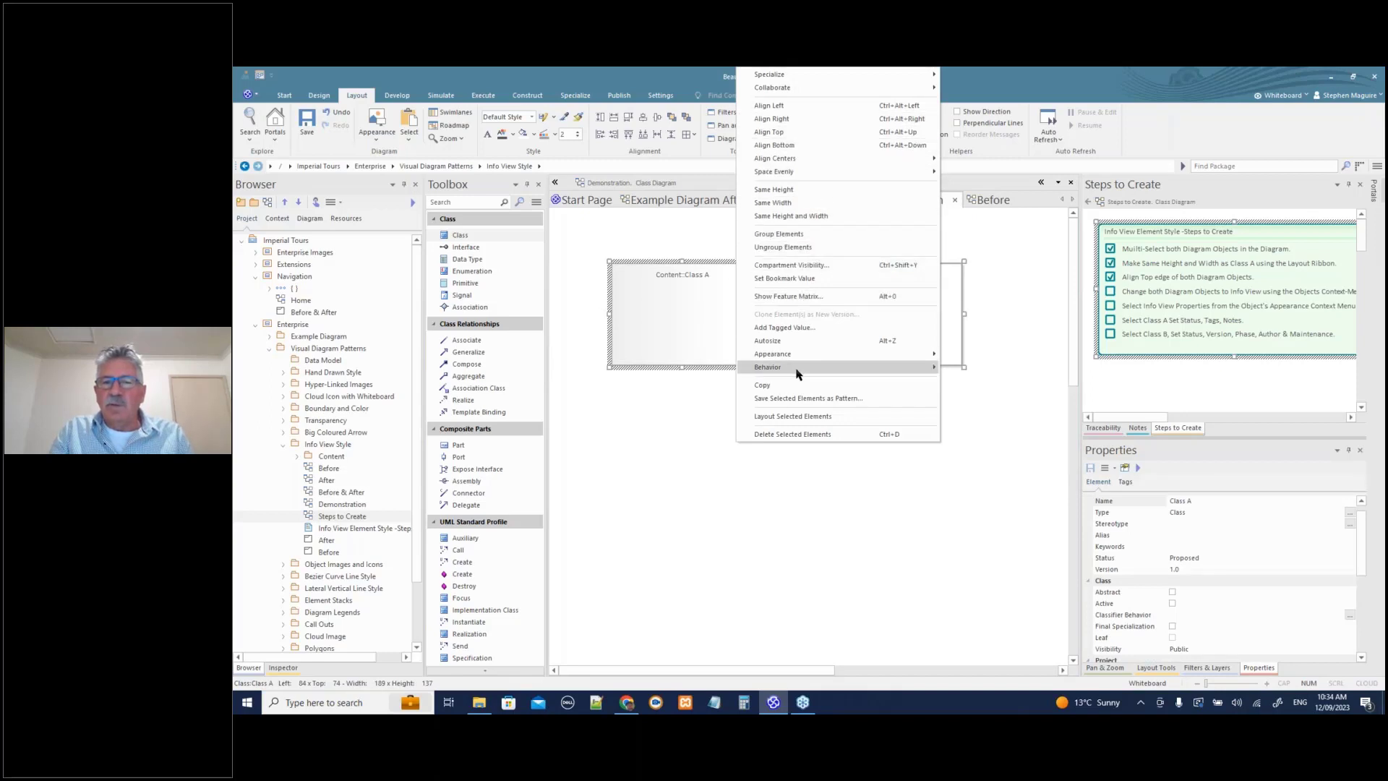
{"action": "mouse_move", "coordinate": [795, 369]}
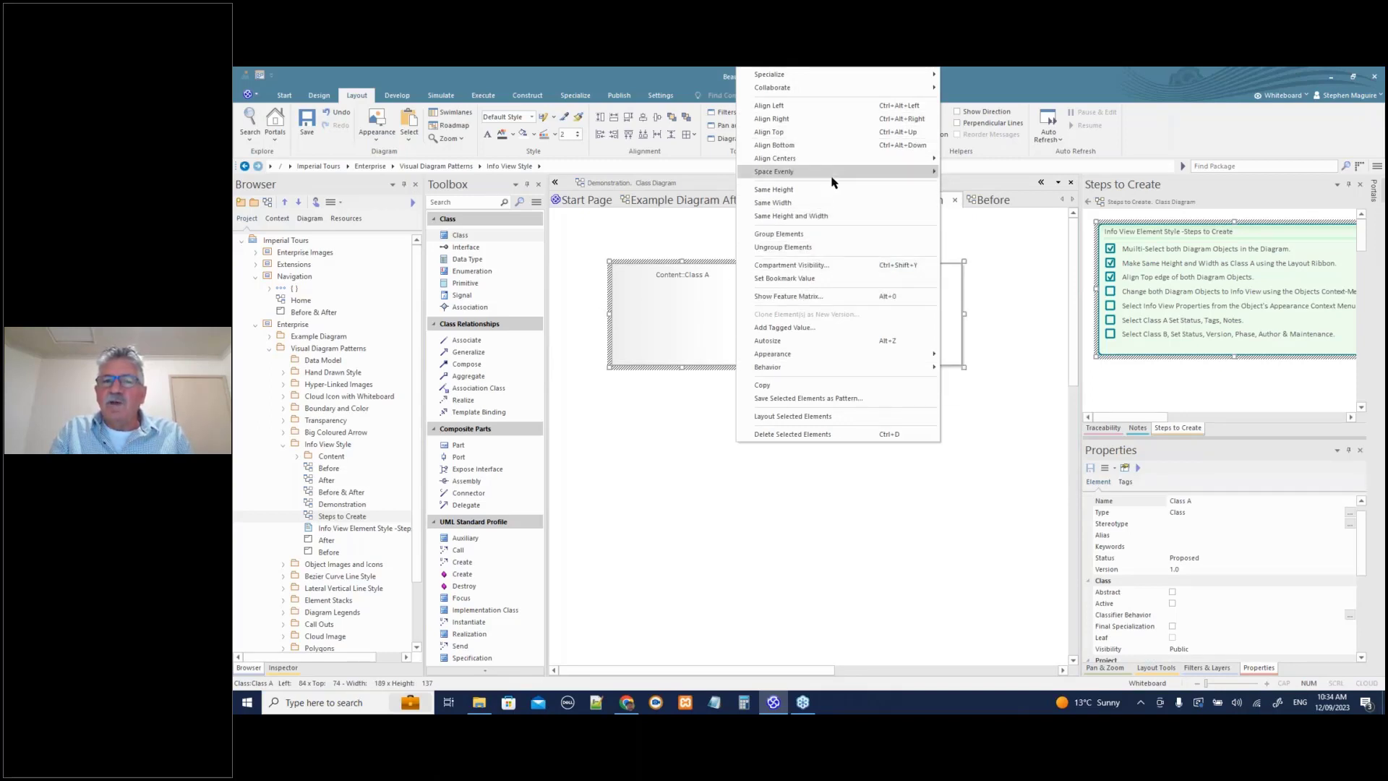
{"action": "left_click", "coordinate": [676, 242]}
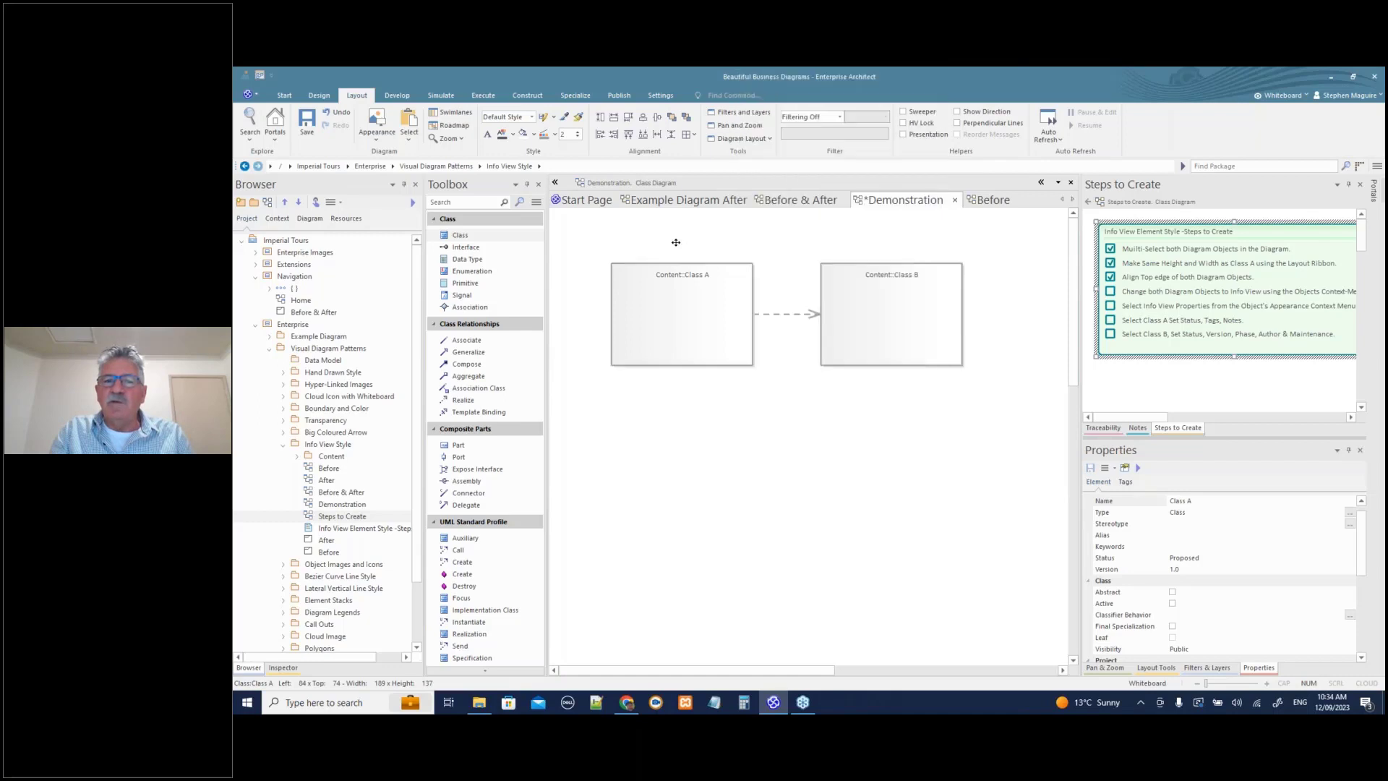
{"action": "left_click", "coordinate": [685, 299]}
{"action": "right_click", "coordinate": [685, 299]}
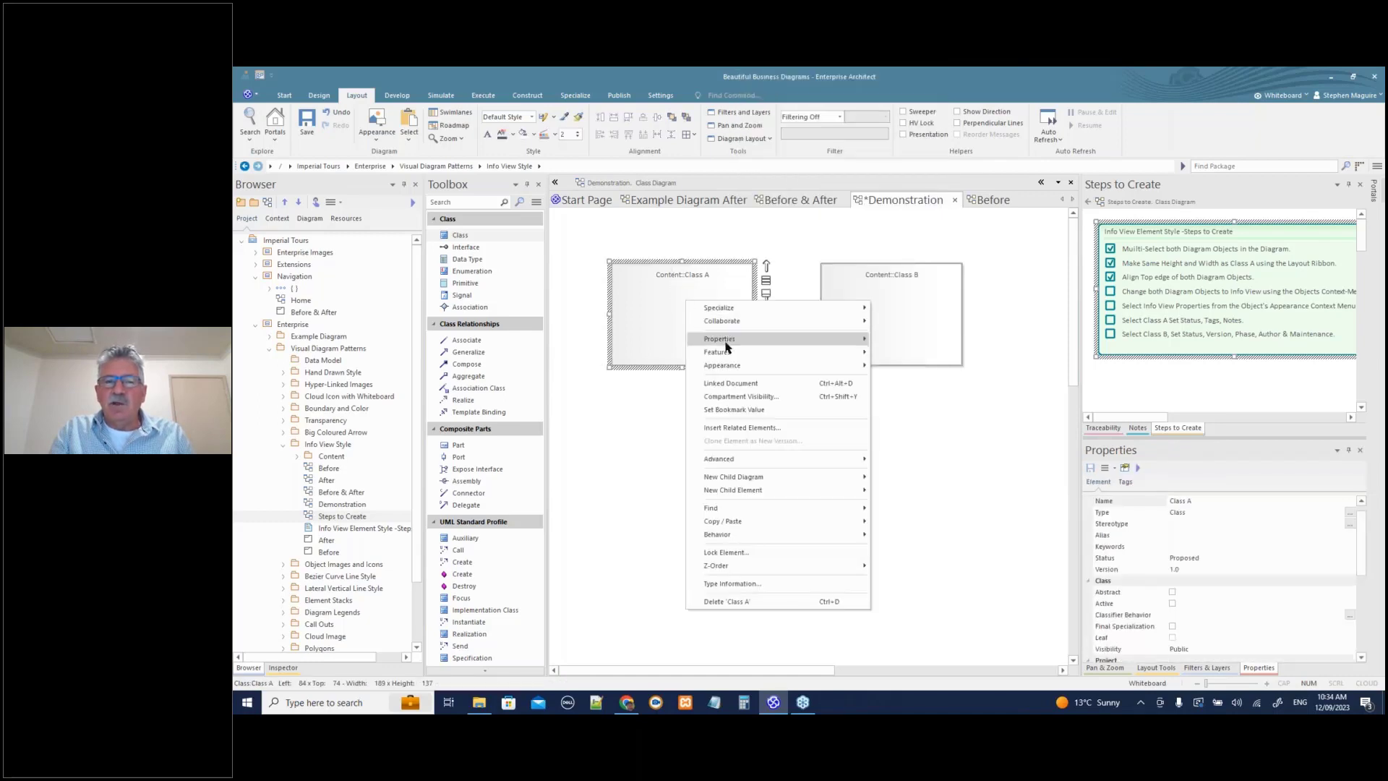
{"action": "mouse_move", "coordinate": [735, 372]}
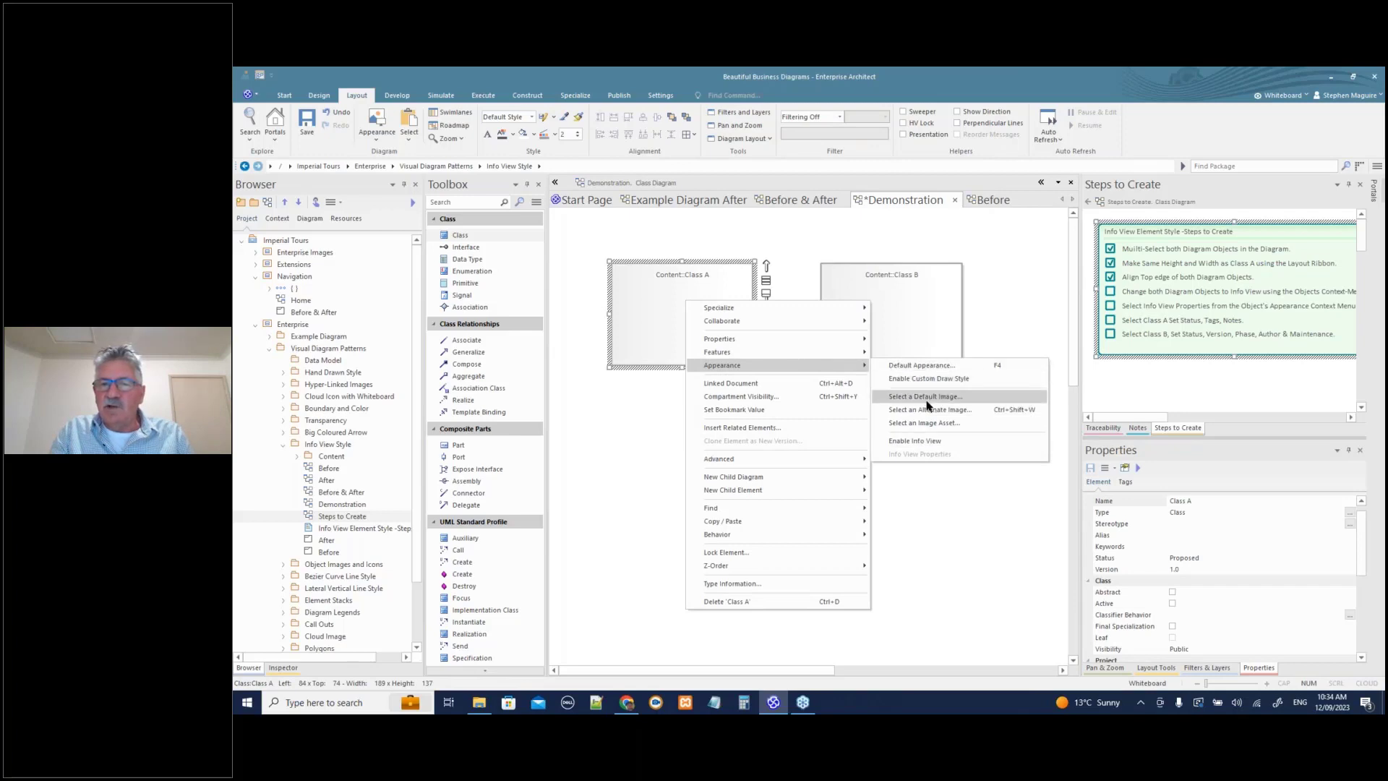
{"action": "left_click", "coordinate": [716, 247]}
- Select Class A and Class B together in the Demonstration diagram and enable Info View for both
{"action": "left_click_drag", "start_coordinate": [715, 247], "coordinate": [865, 332]}
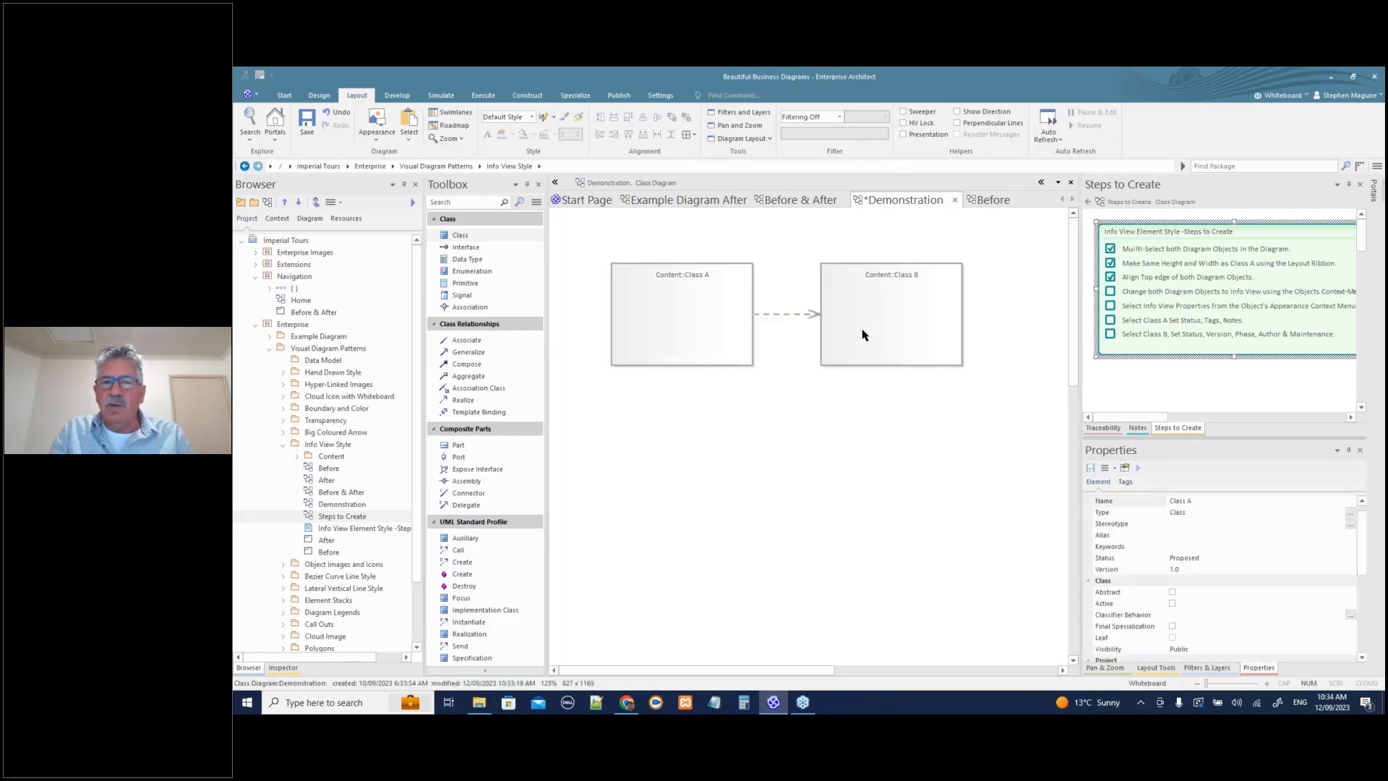
{"action": "right_click", "coordinate": [728, 310]}
{"action": "mouse_move", "coordinate": [795, 602]}
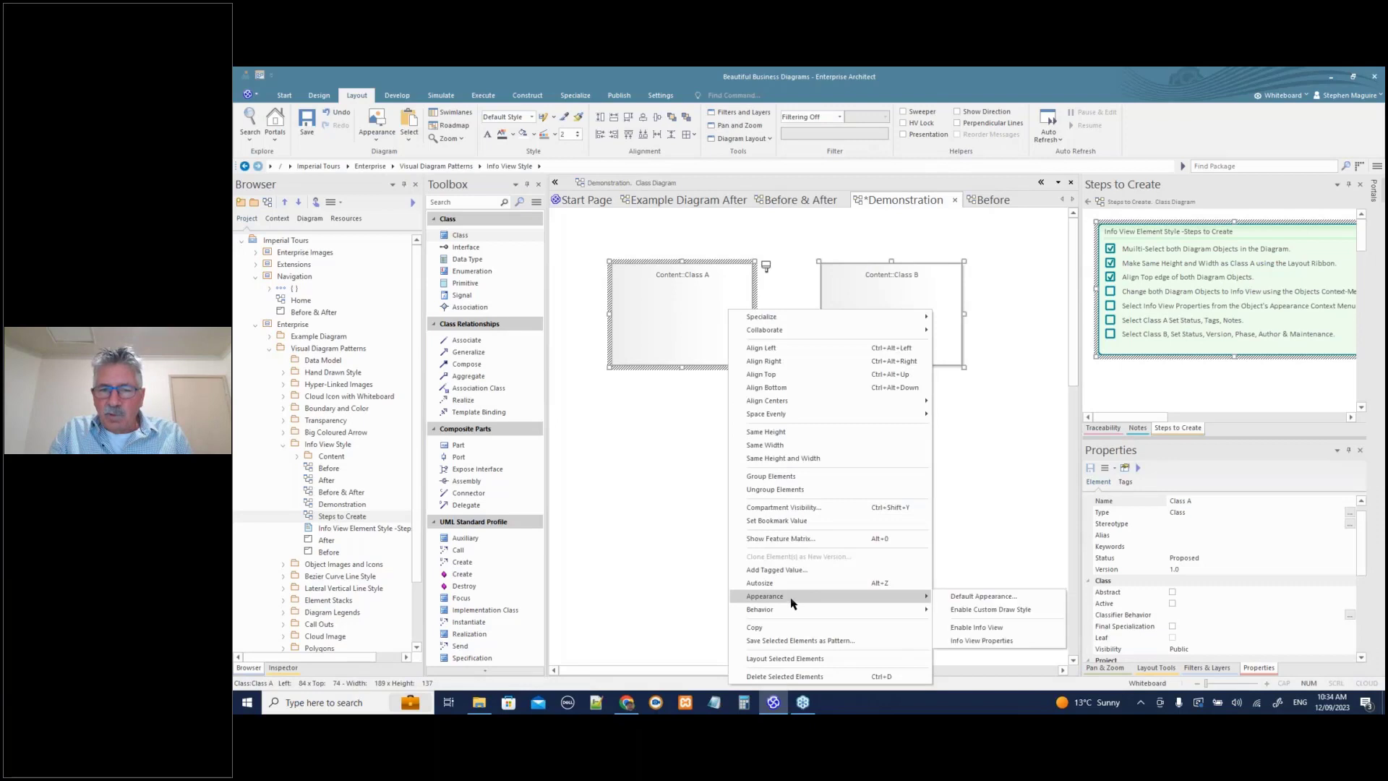
{"action": "left_click", "coordinate": [992, 626]}
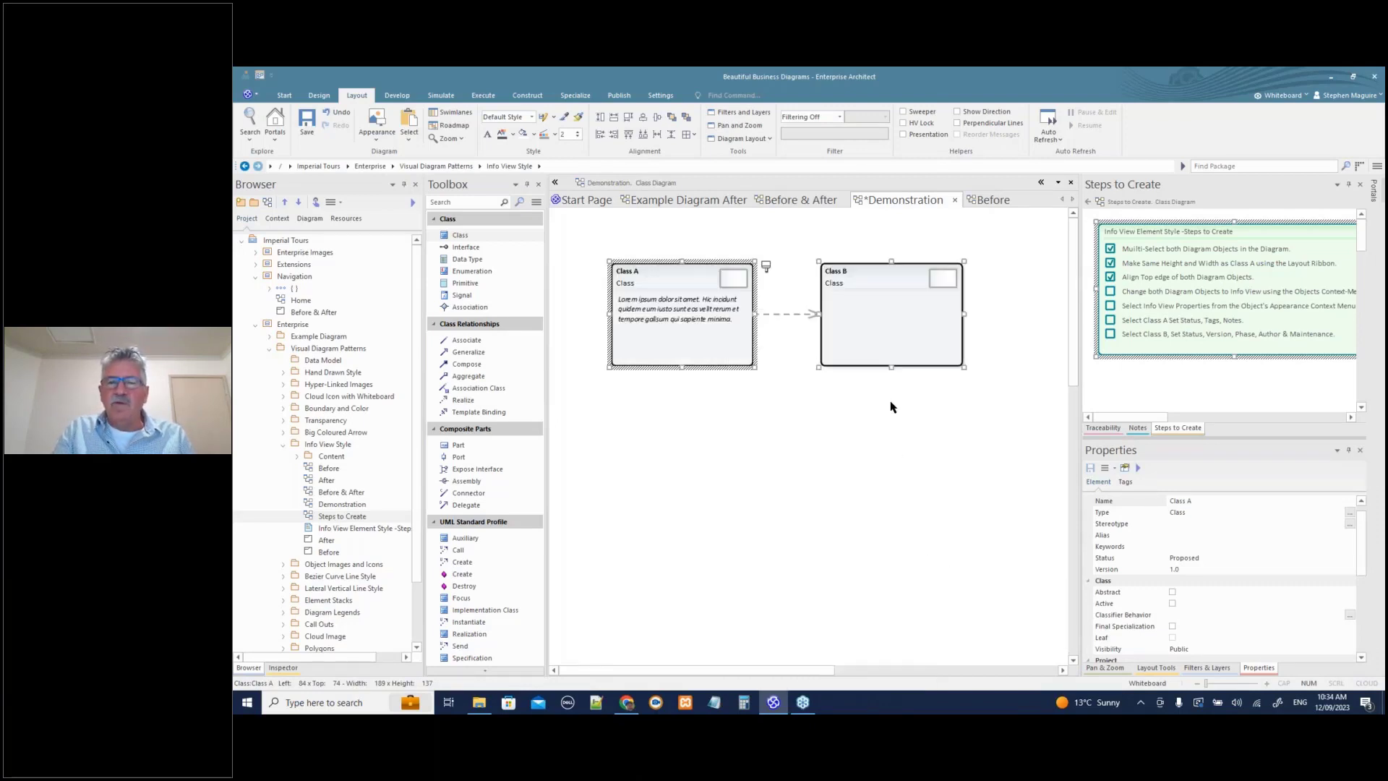
{"action": "left_click", "coordinate": [890, 423]}
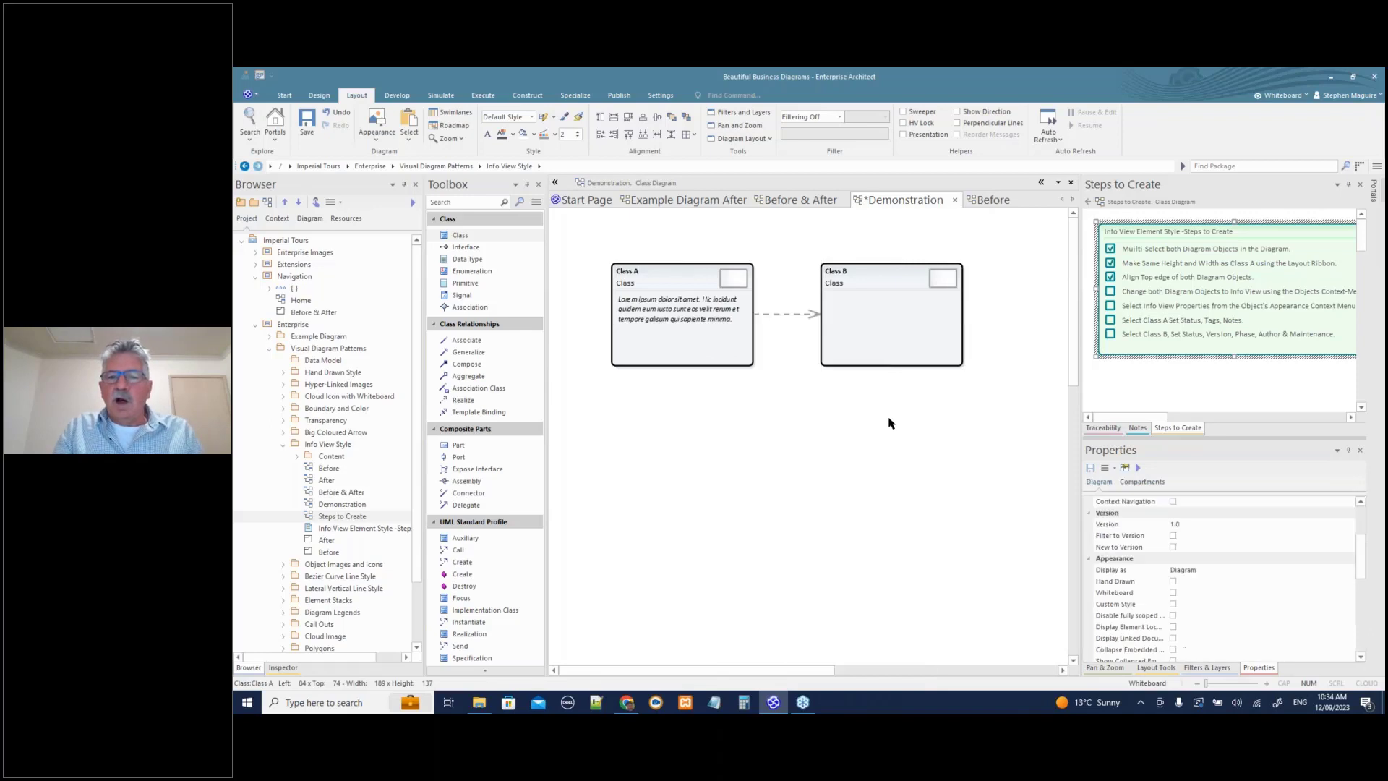
- Move Class B slightly to the right, away from Class A, and tick off the checklist item about changing both objects to Info View
{"action": "left_click", "coordinate": [900, 353]}
{"action": "left_click_drag", "start_coordinate": [901, 353], "coordinate": [917, 352]}
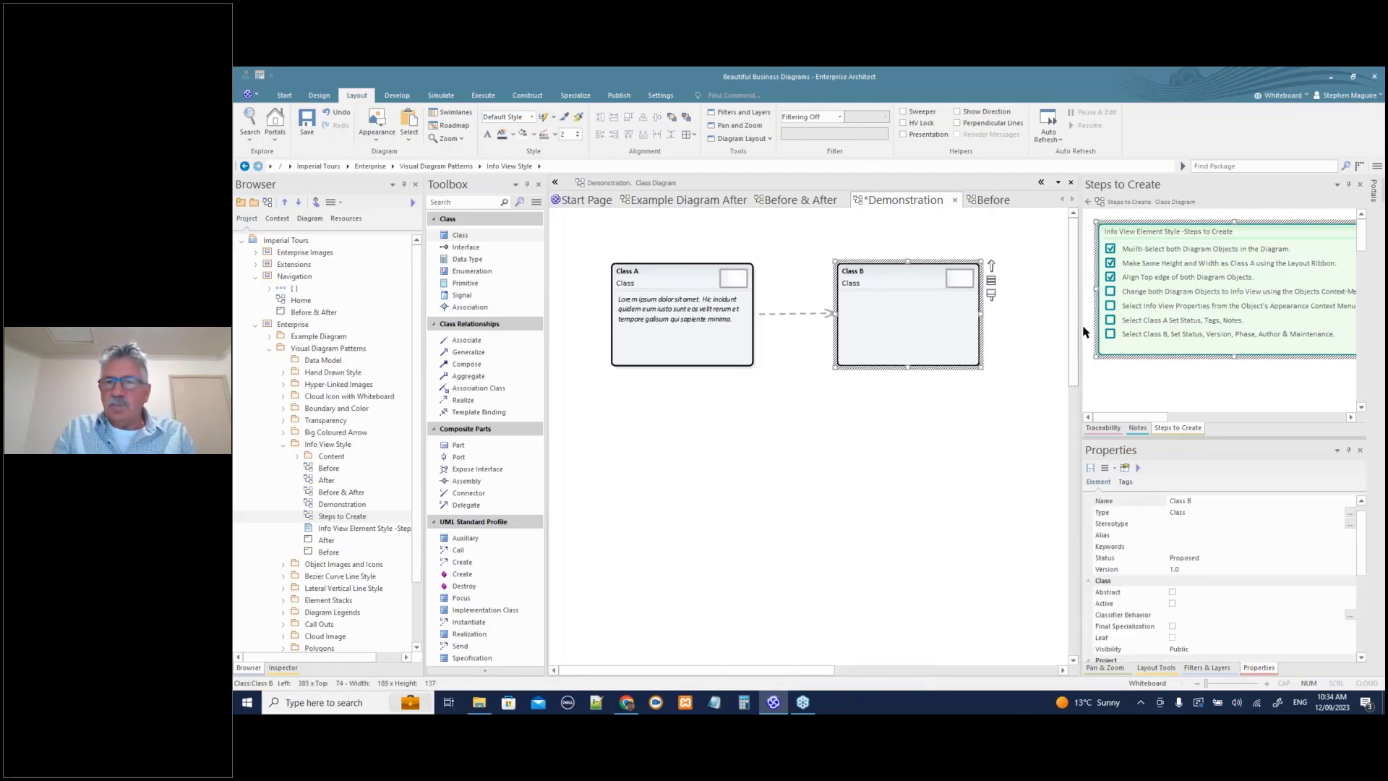
{"action": "left_click", "coordinate": [1111, 292]}
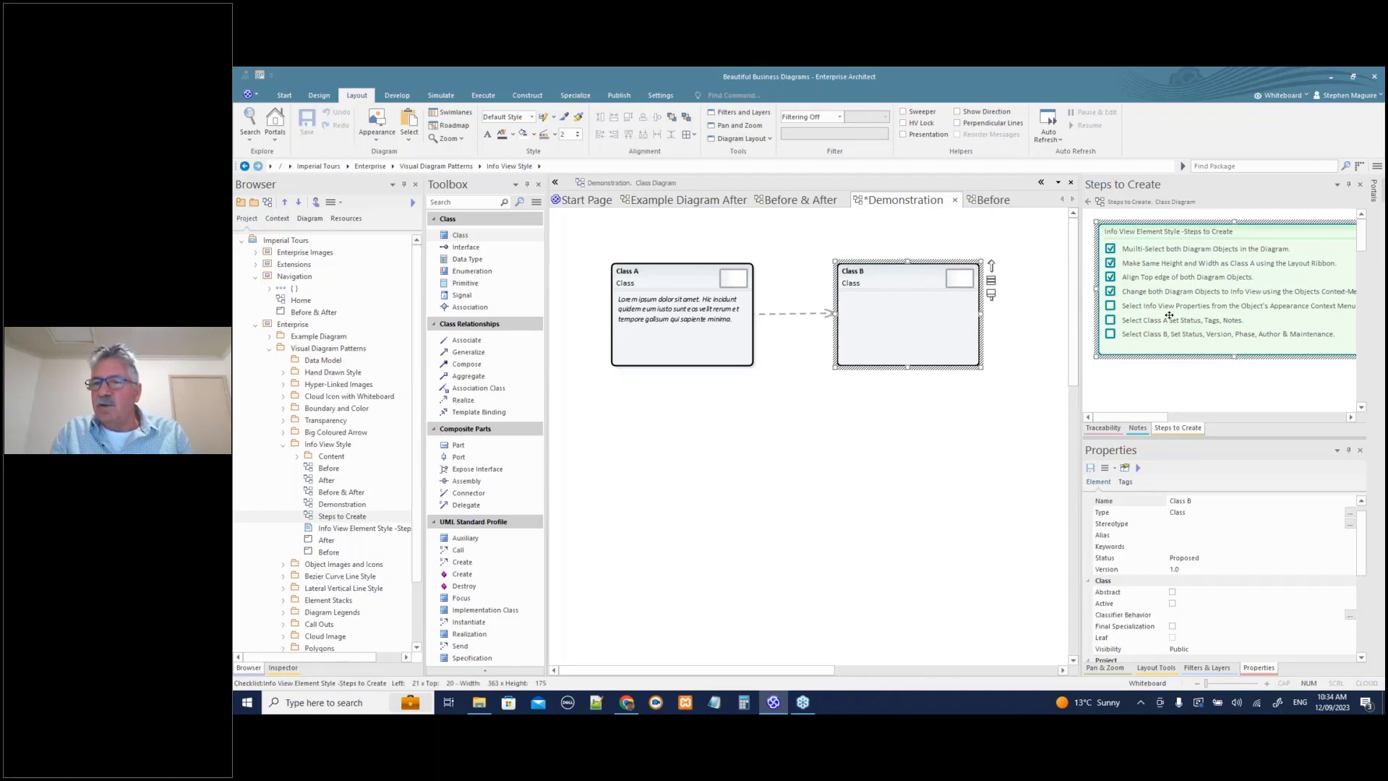
- Enable Status and Version in Class A's Info View Properties and set its fill color to light green
{"action": "left_click", "coordinate": [707, 250]}
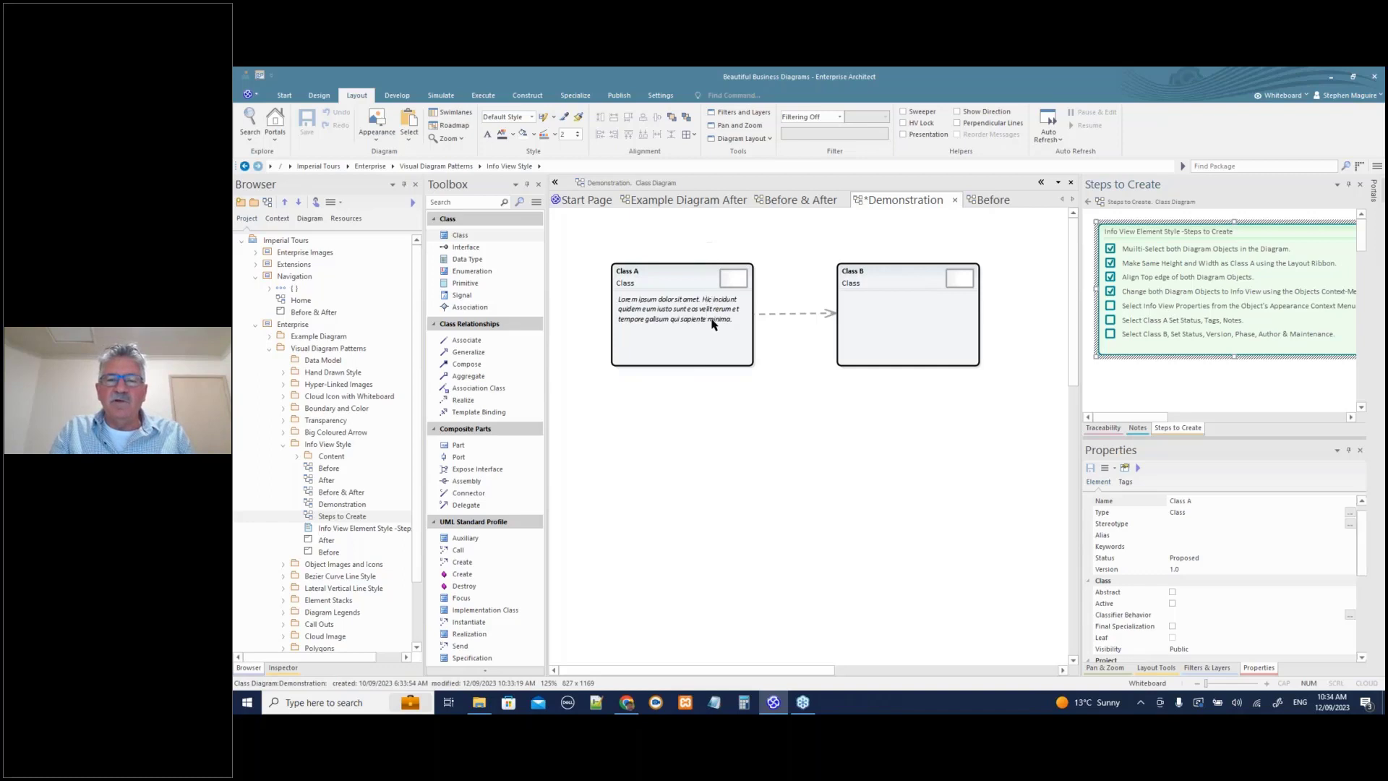
{"action": "left_click", "coordinate": [754, 306]}
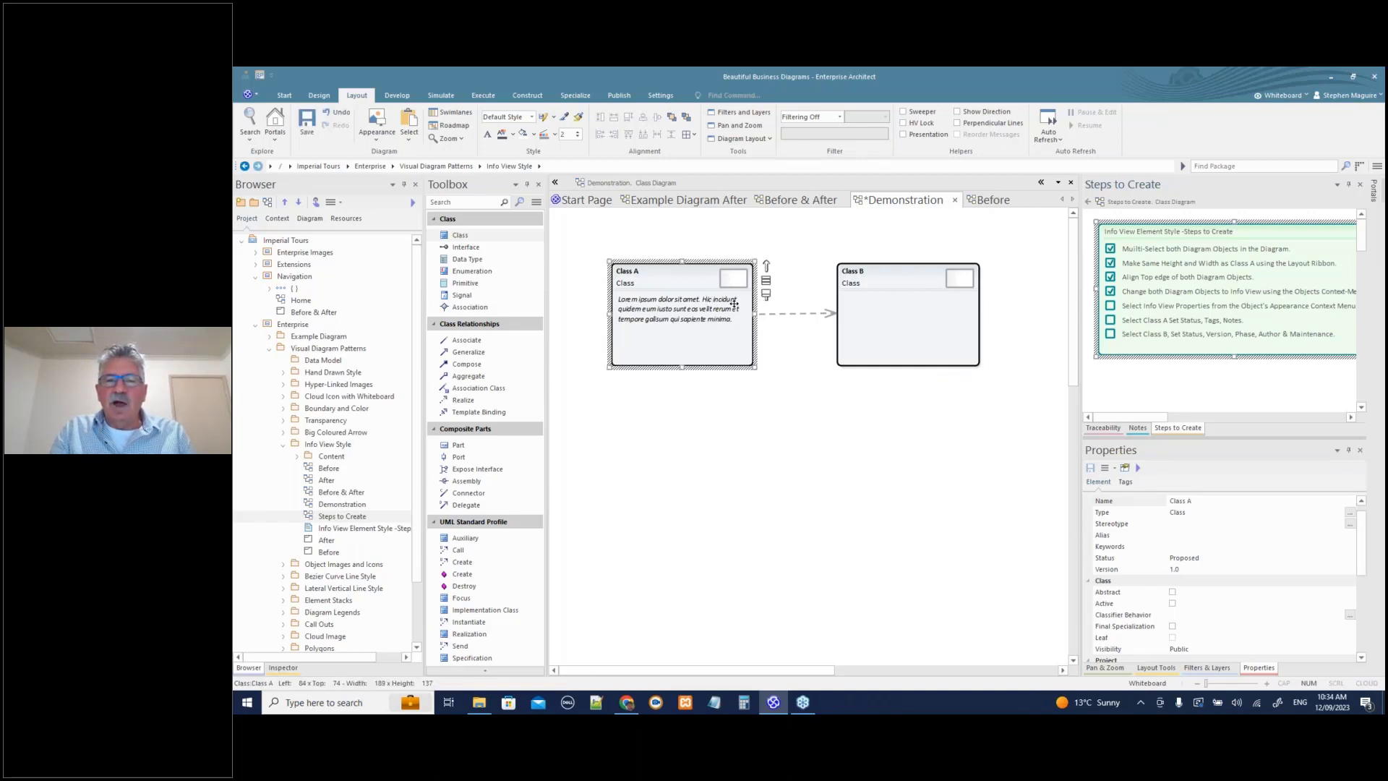
{"action": "right_click", "coordinate": [735, 303]}
{"action": "mouse_move", "coordinate": [772, 369]}
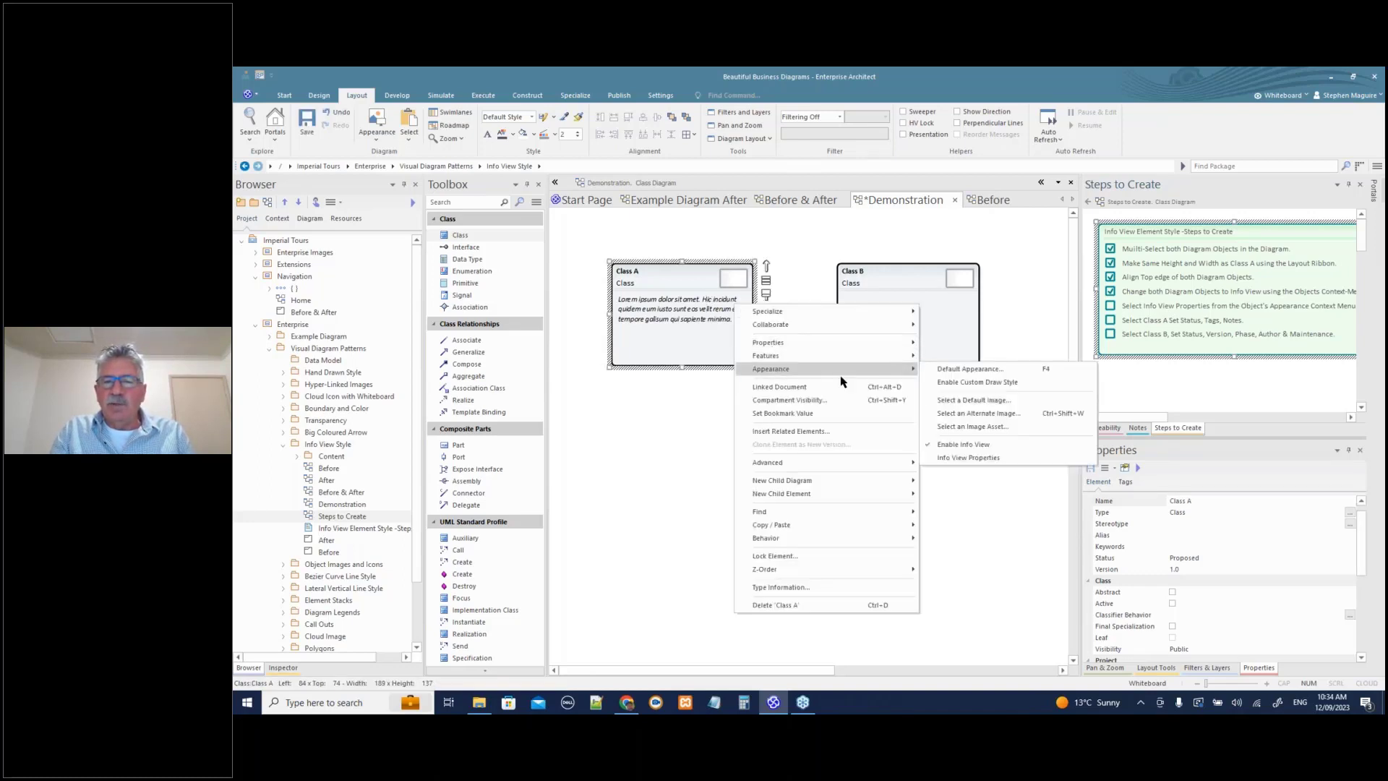
{"action": "left_click", "coordinate": [962, 458]}
{"action": "left_click_drag", "start_coordinate": [856, 420], "coordinate": [853, 431]}
{"action": "left_click", "coordinate": [666, 436]}
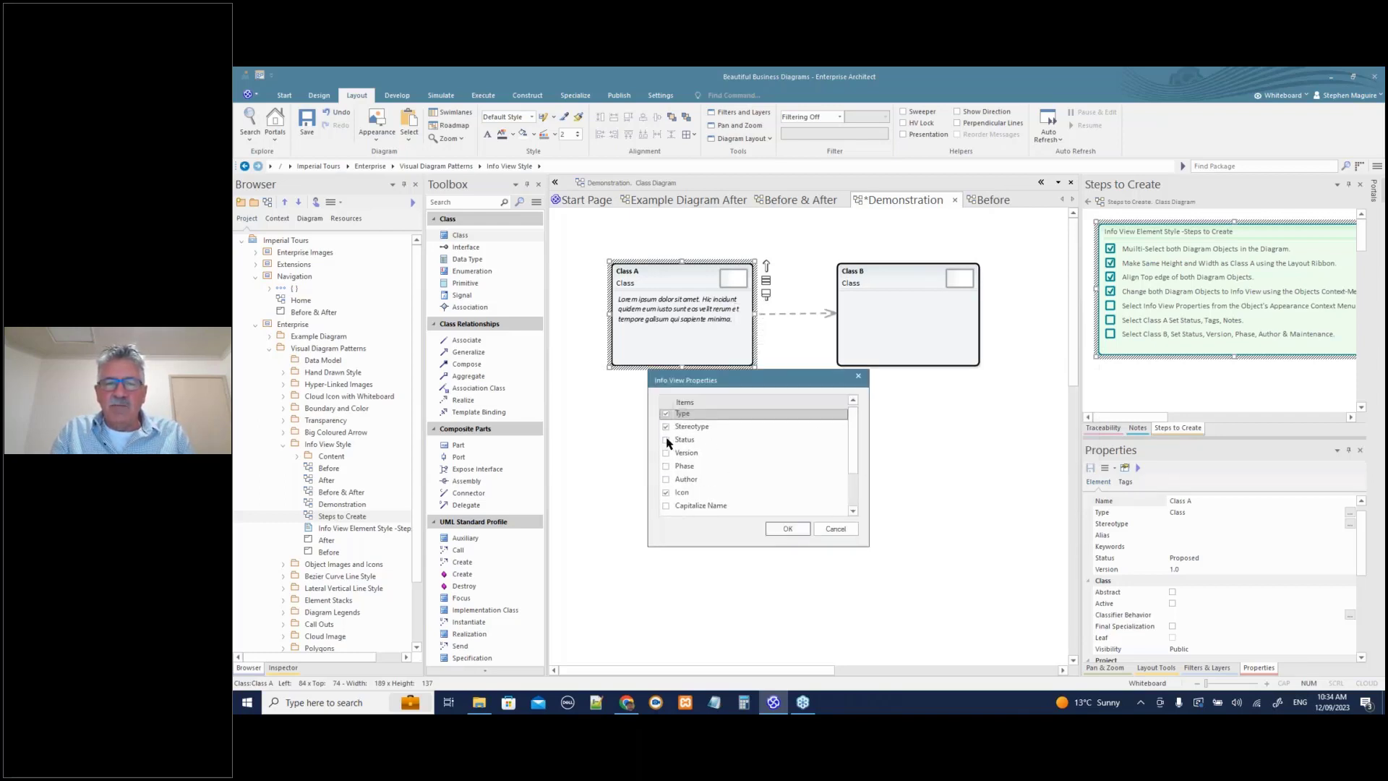
{"action": "left_click", "coordinate": [665, 453]}
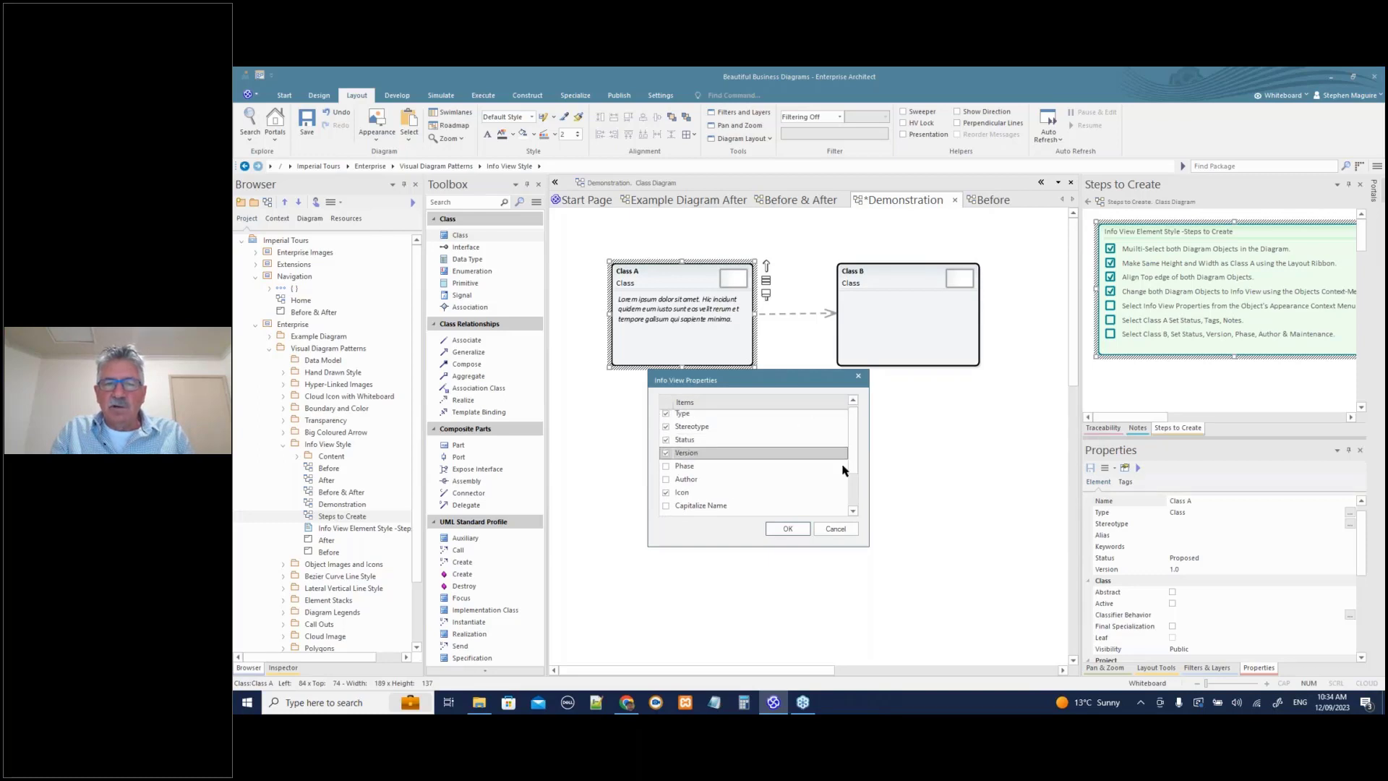
{"action": "left_click_drag", "start_coordinate": [856, 452], "coordinate": [851, 486]}
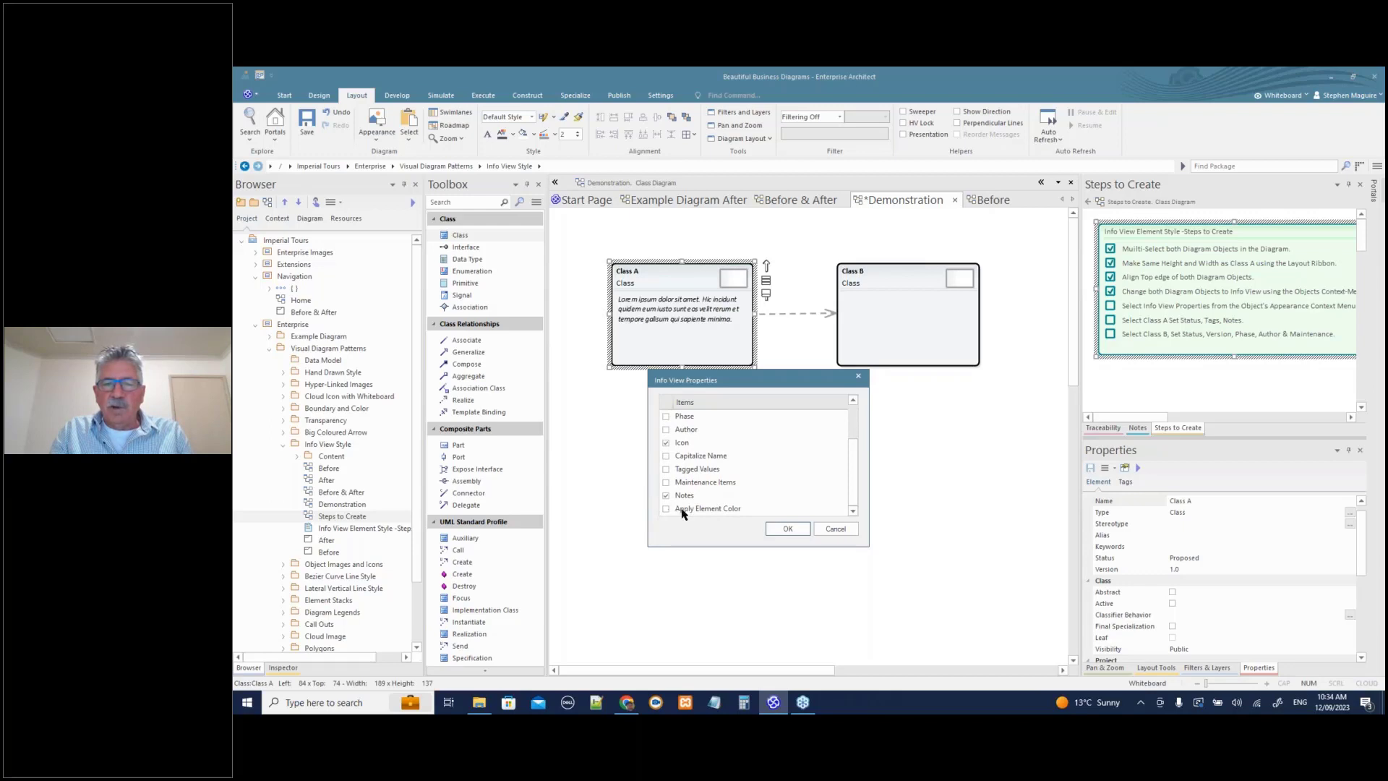
{"action": "left_click", "coordinate": [788, 529]}
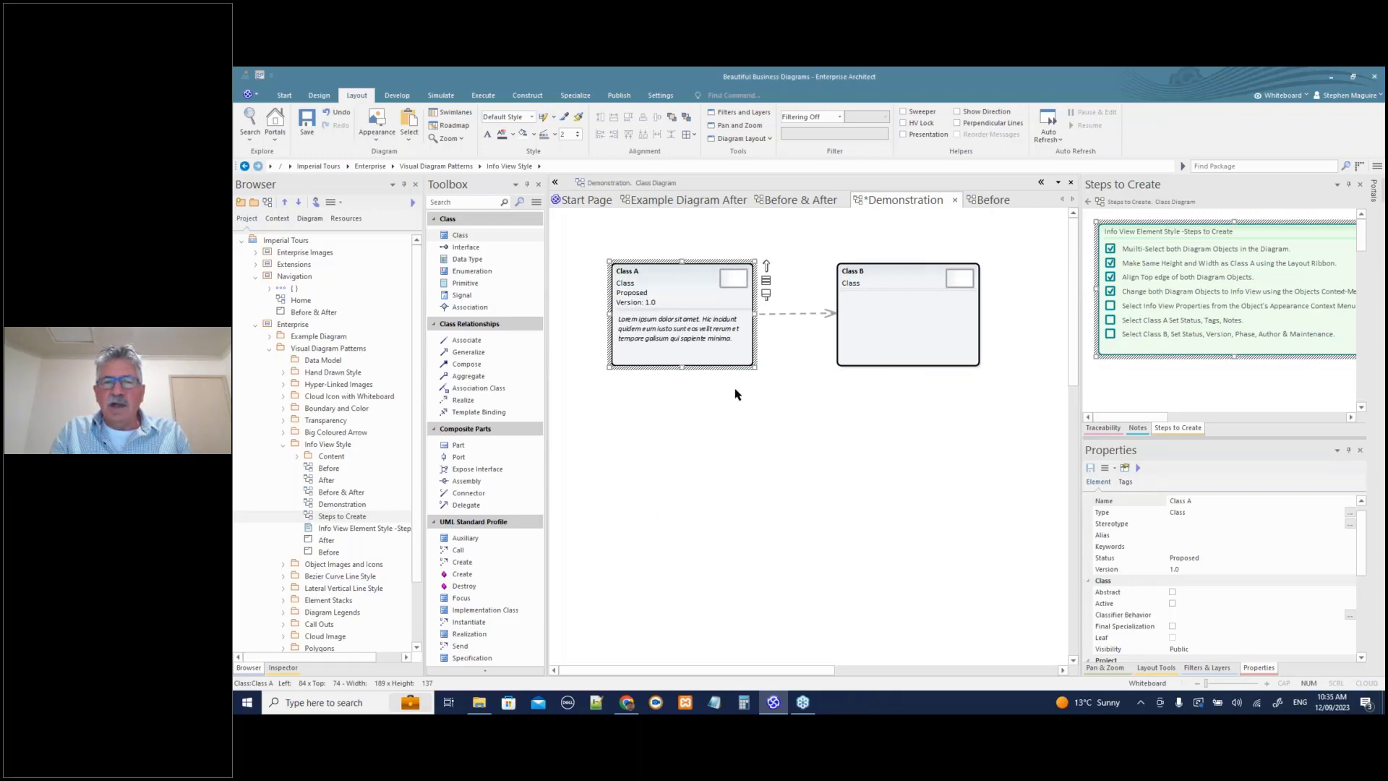
{"action": "left_click", "coordinate": [534, 134]}
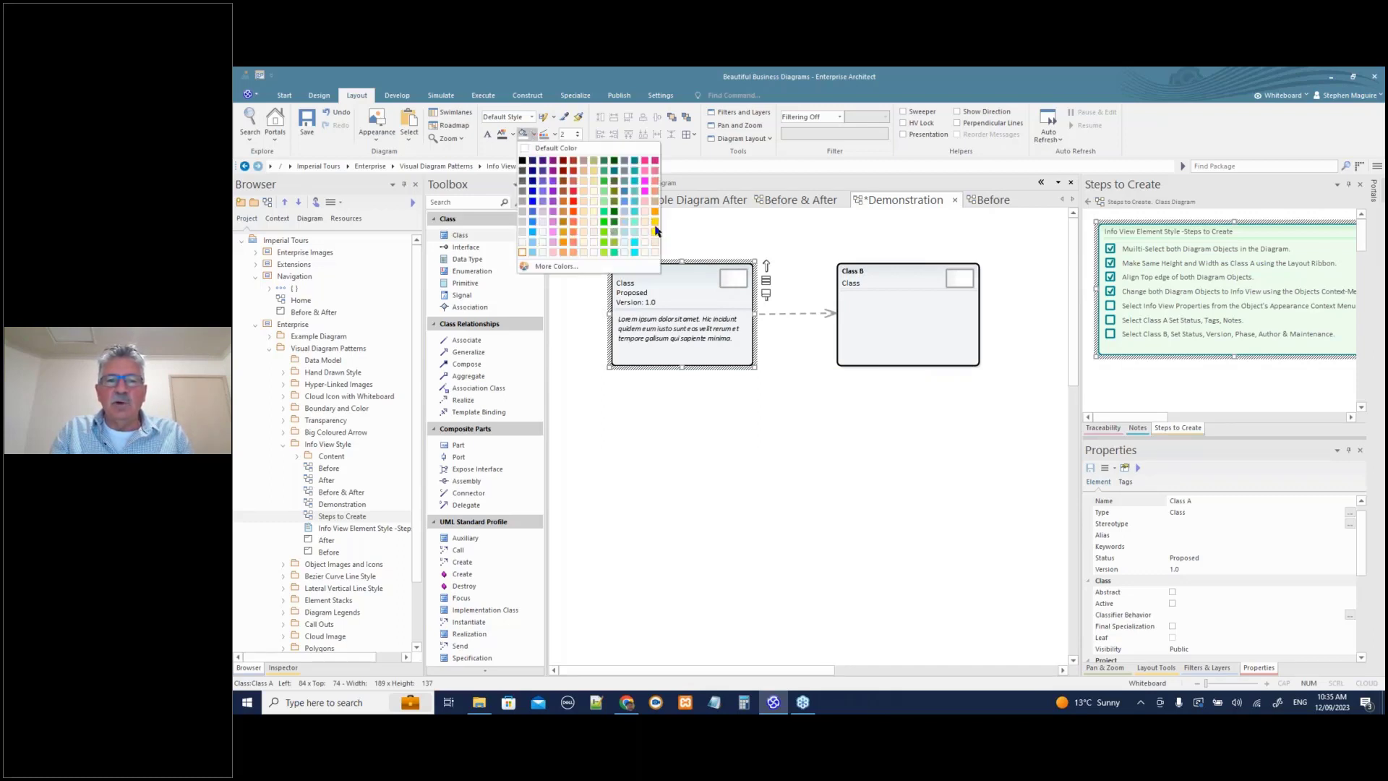
{"action": "left_click", "coordinate": [609, 208]}
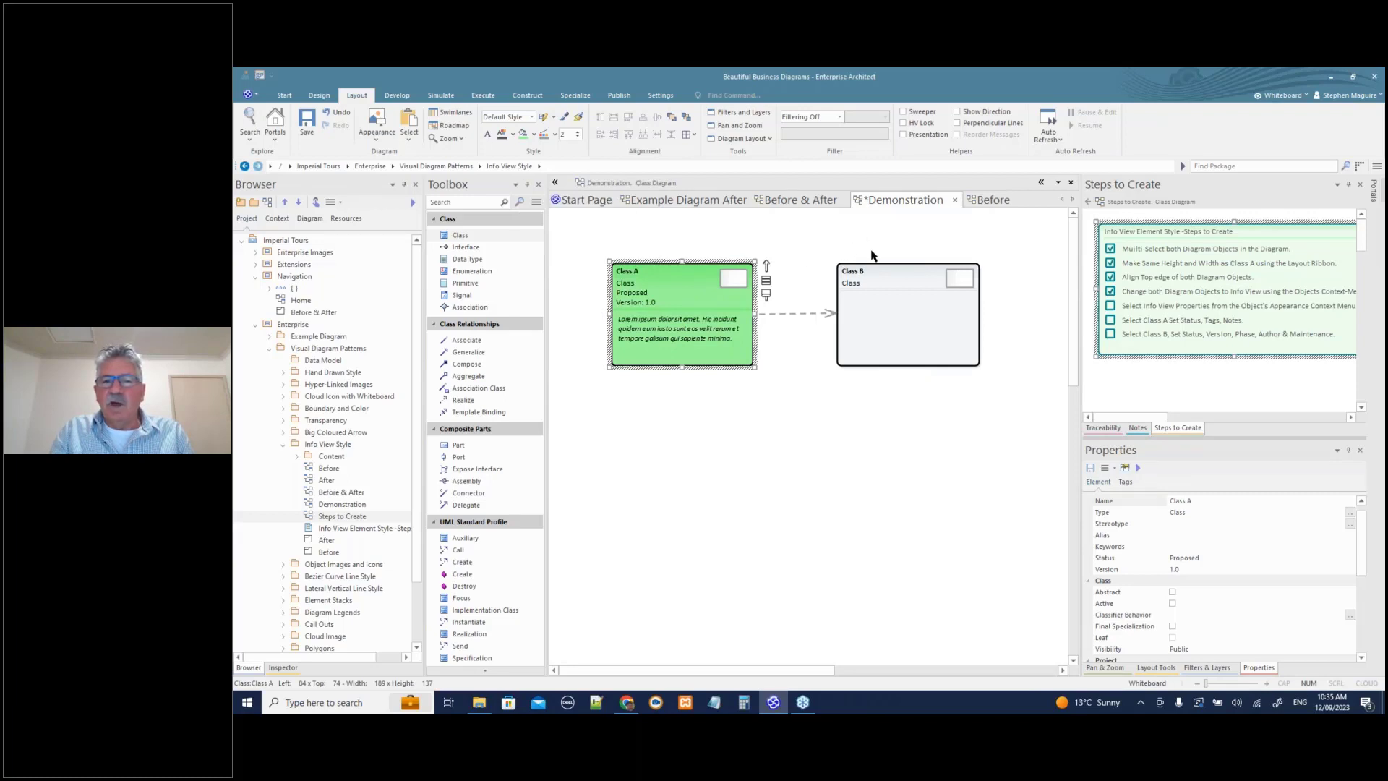
- Enable Status, Version, Author and Maintenance Items in Class B's Info View Properties
{"action": "left_click_drag", "start_coordinate": [871, 252], "coordinate": [885, 308]}
{"action": "right_click", "coordinate": [885, 308]}
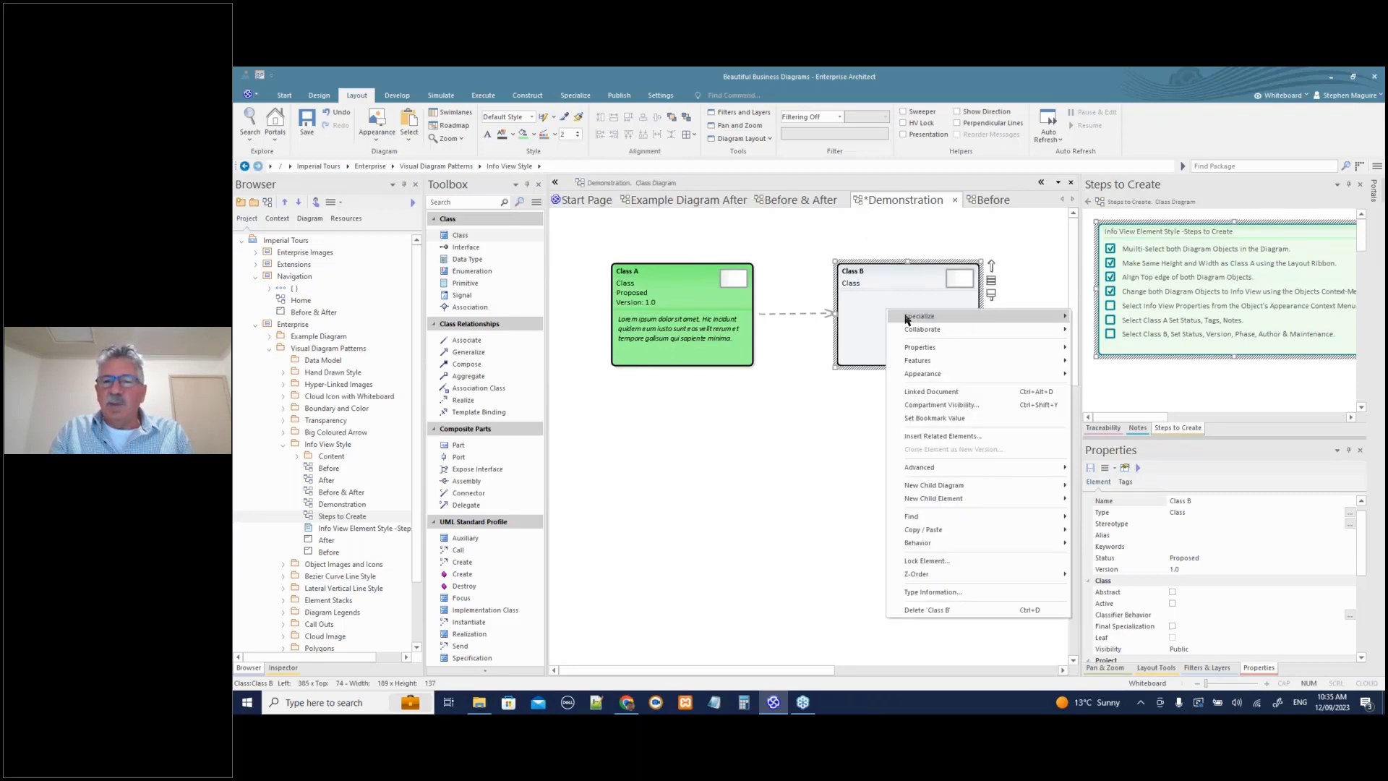
{"action": "mouse_move", "coordinate": [1029, 375]}
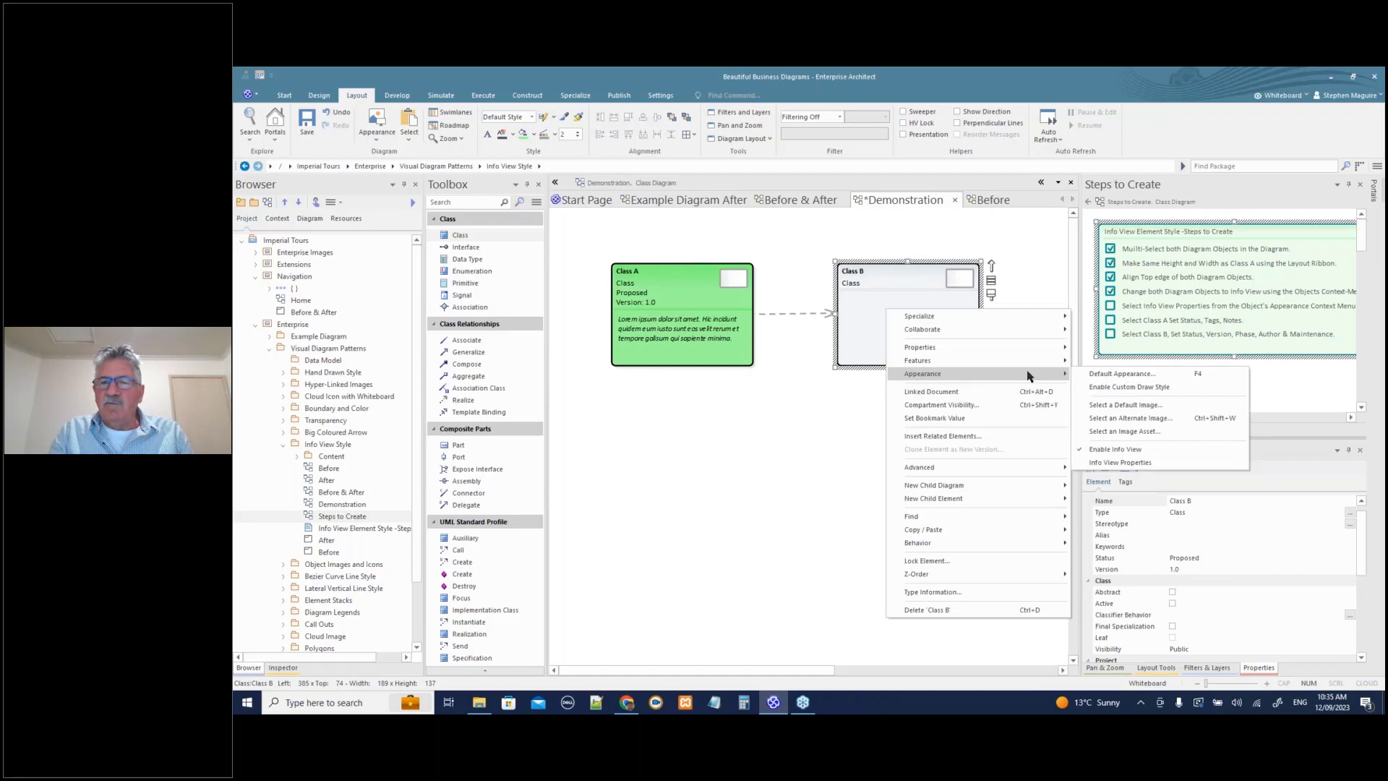
{"action": "left_click", "coordinate": [1120, 463]}
{"action": "left_click", "coordinate": [665, 444]}
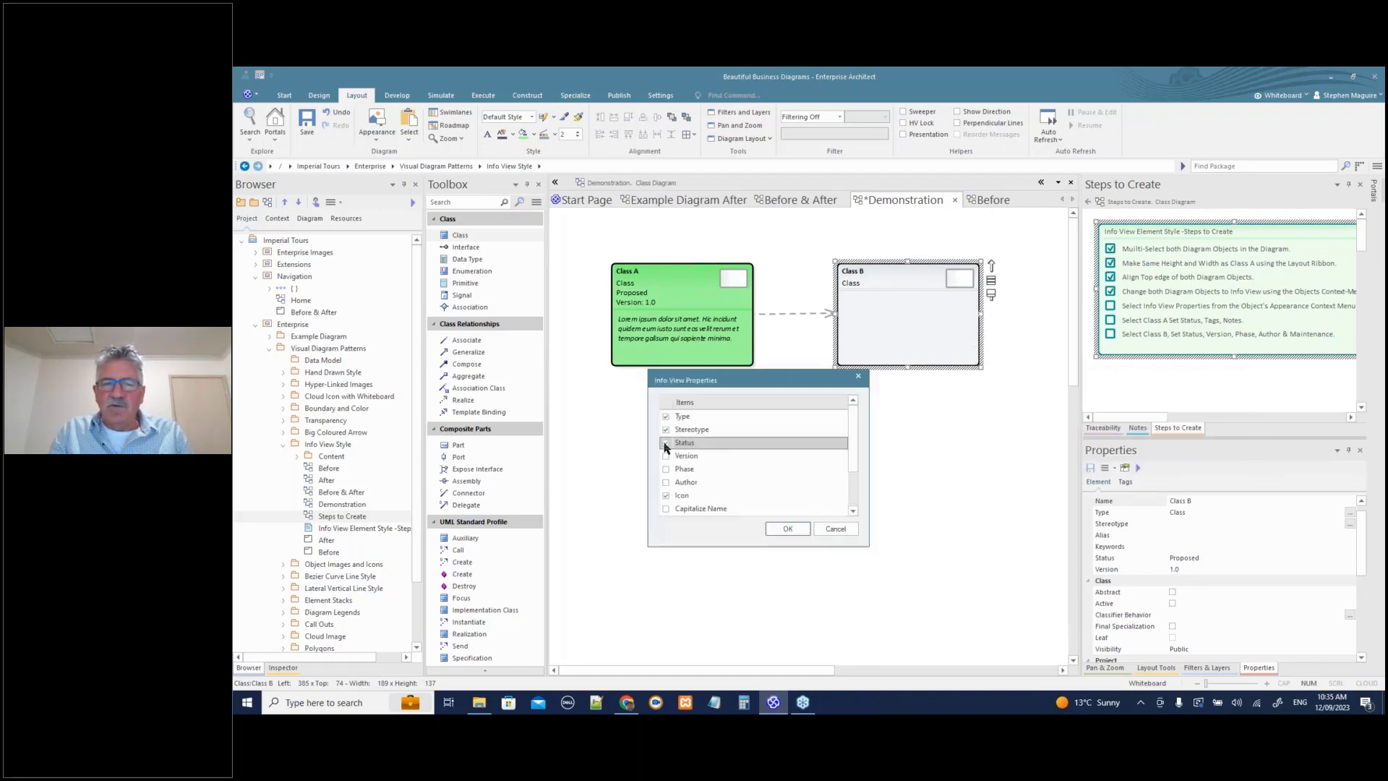
{"action": "left_click", "coordinate": [667, 457]}
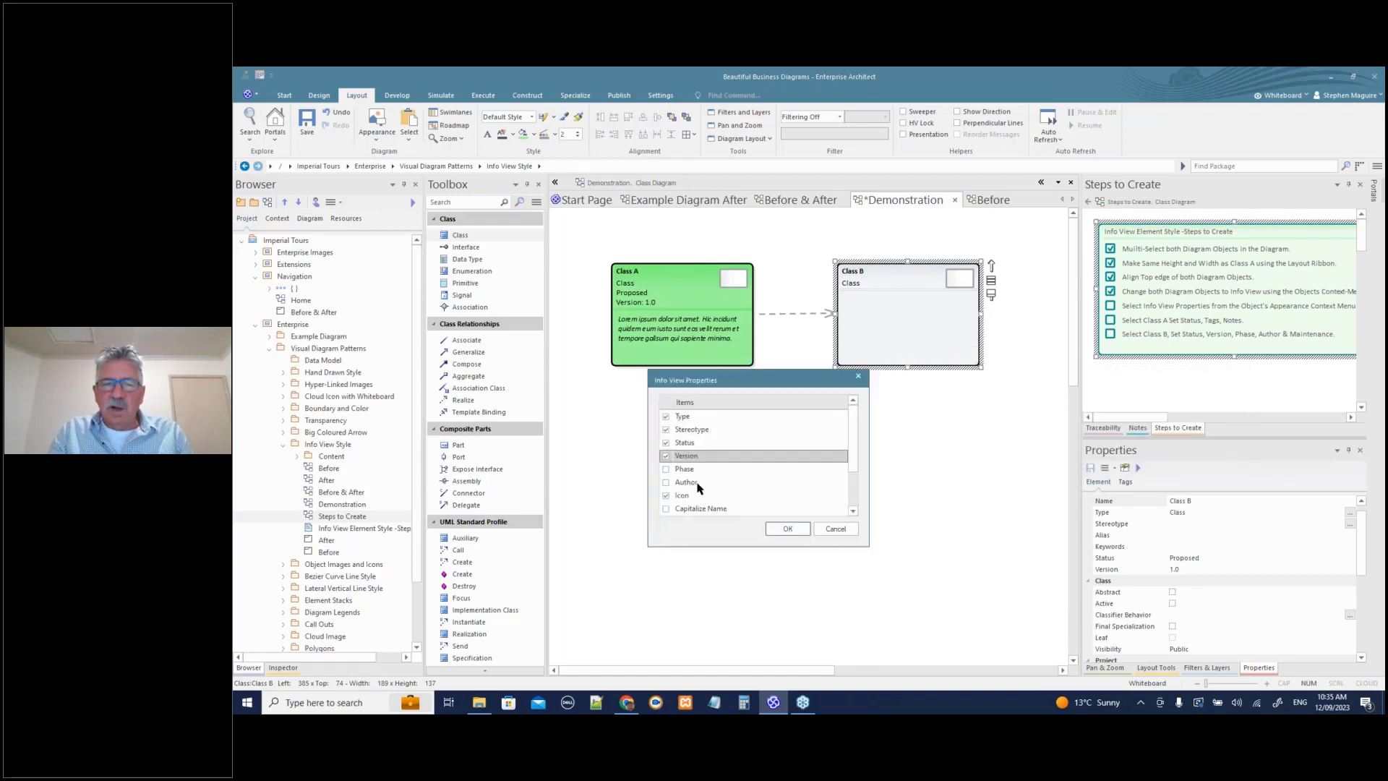
{"action": "scroll", "coordinate": [697, 486], "scroll_direction": "down", "scroll_amount": 2}
{"action": "left_click", "coordinate": [666, 482]}
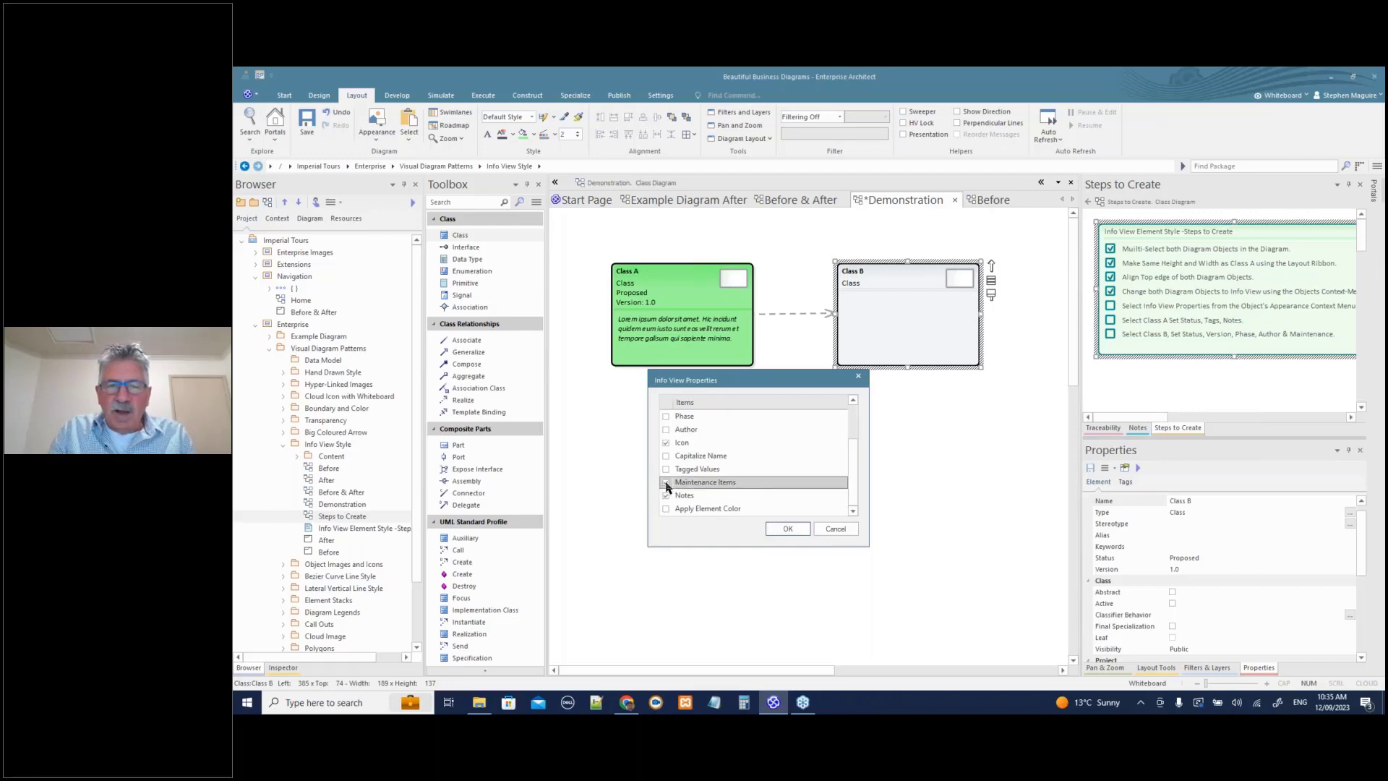
{"action": "scroll", "coordinate": [712, 455], "scroll_direction": "up", "scroll_amount": 2}
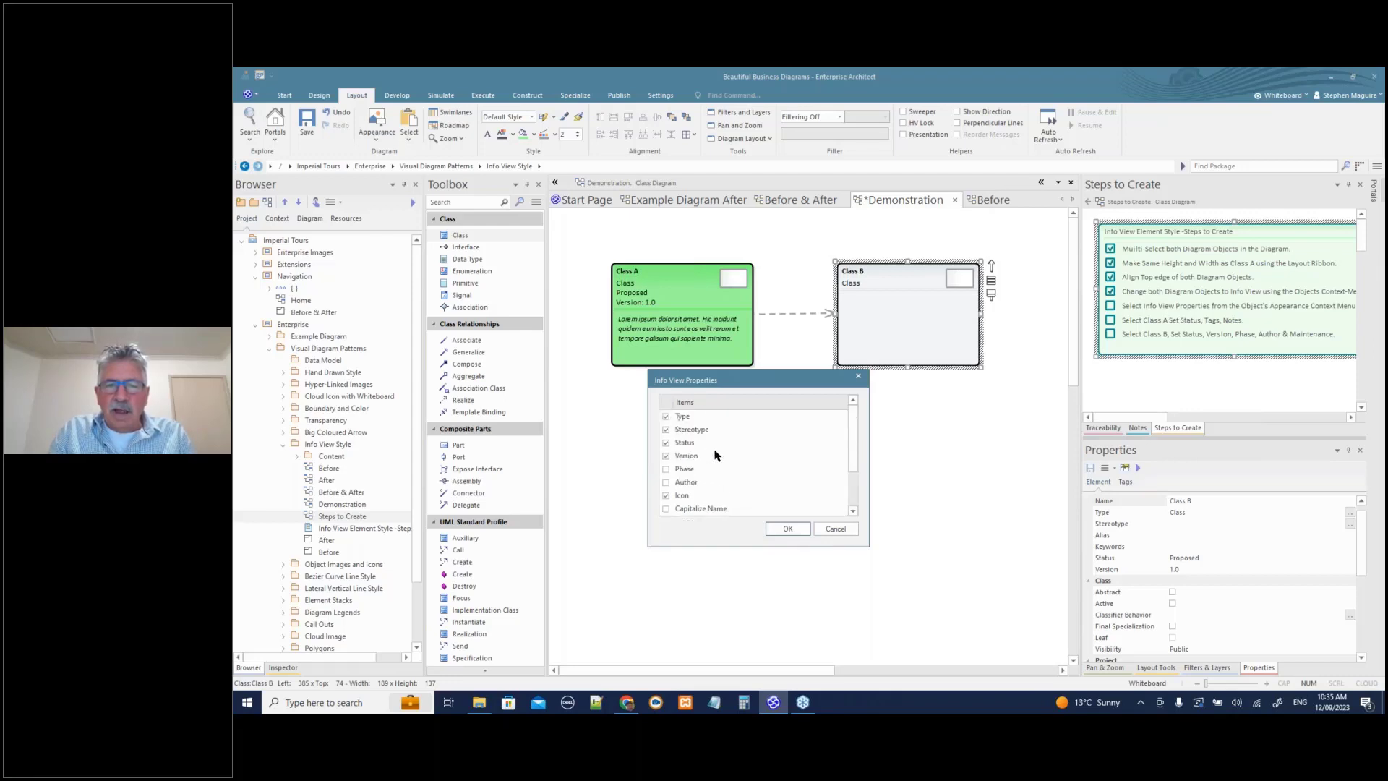
{"action": "left_click", "coordinate": [665, 482]}
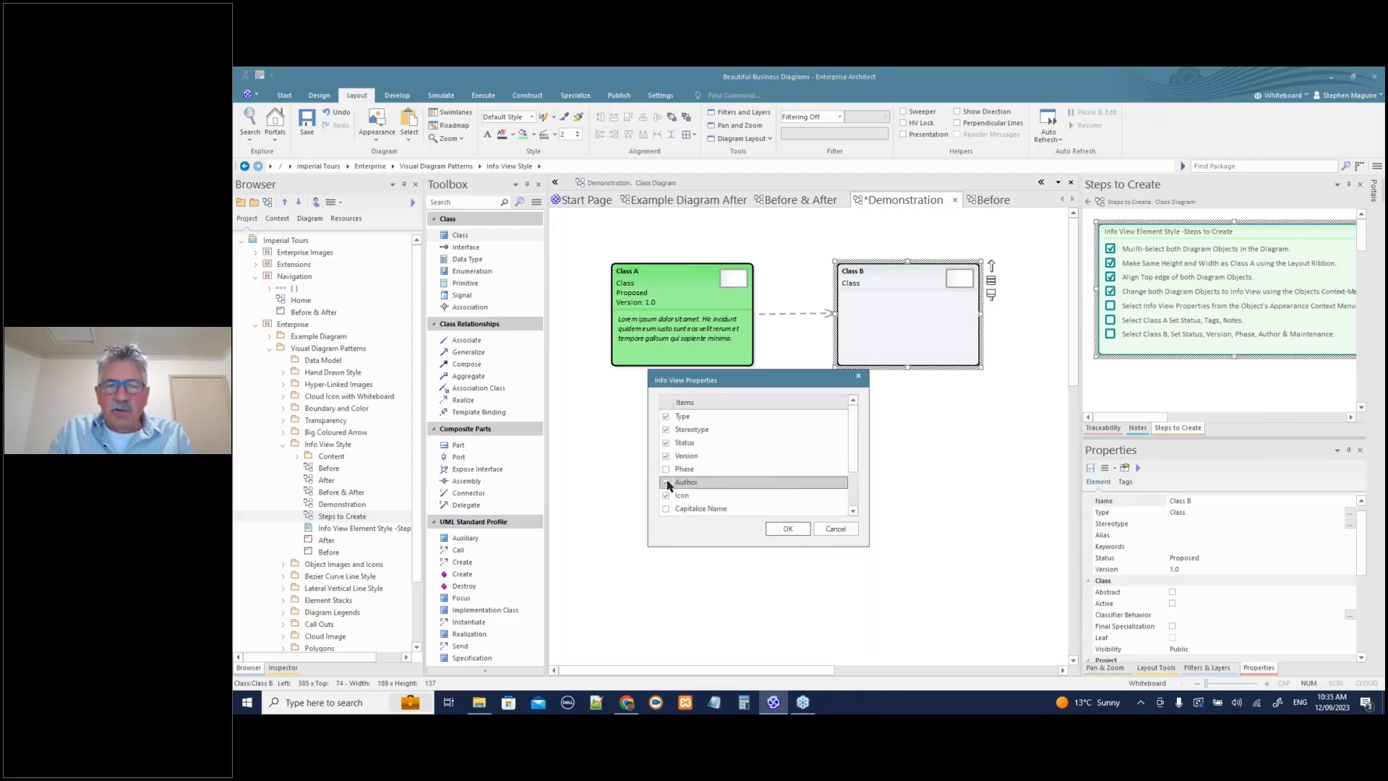
{"action": "scroll", "coordinate": [846, 451], "scroll_direction": "down", "scroll_amount": 2}
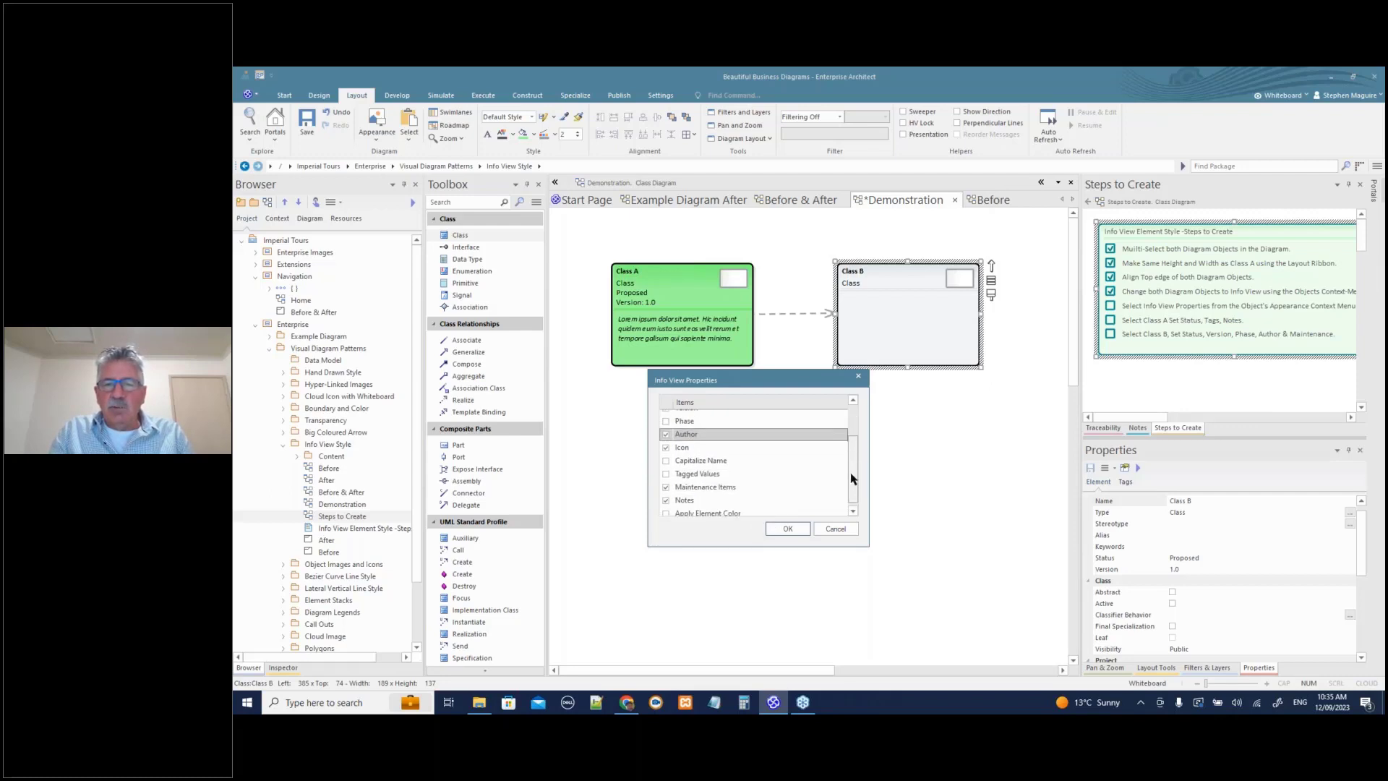
{"action": "left_click", "coordinate": [787, 531]}
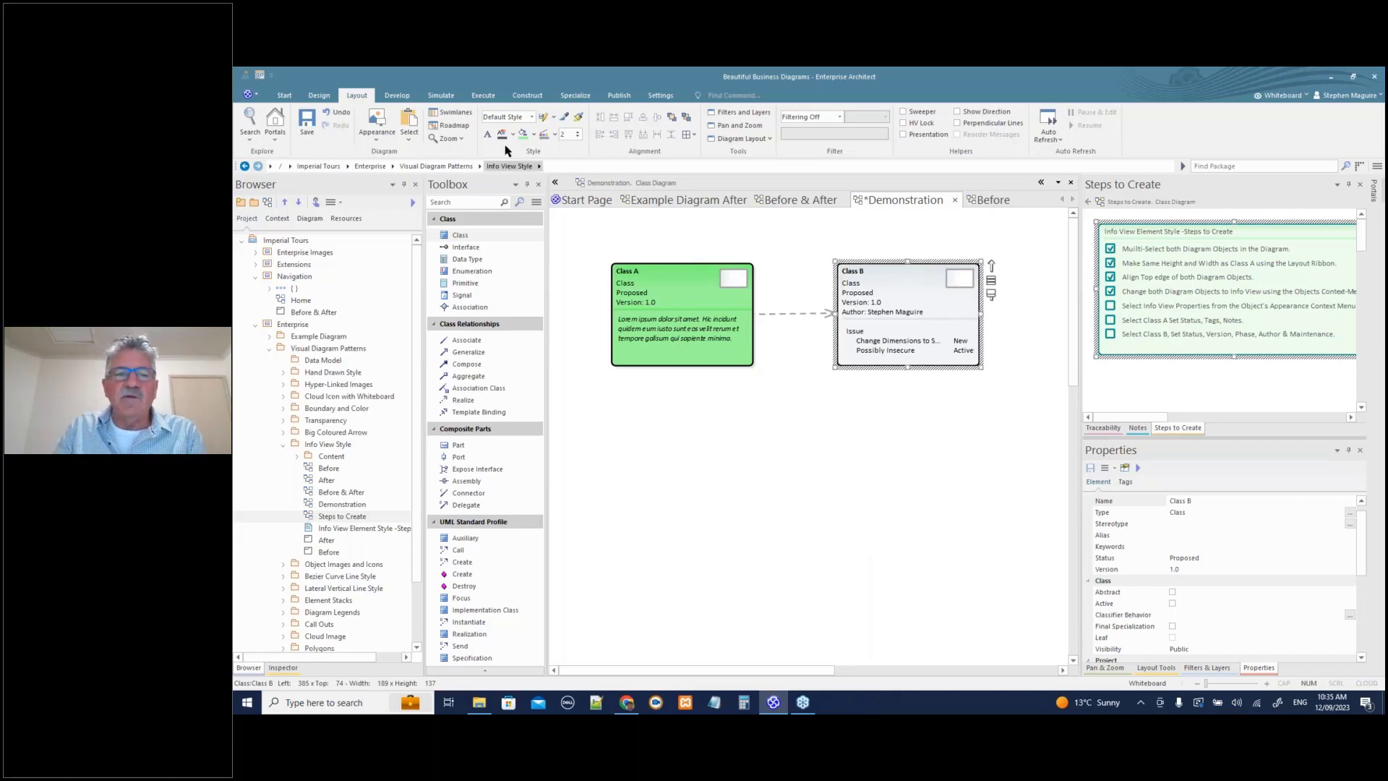
- Set Class B's fill color to light pink and deselect it
{"action": "left_click", "coordinate": [533, 135]}
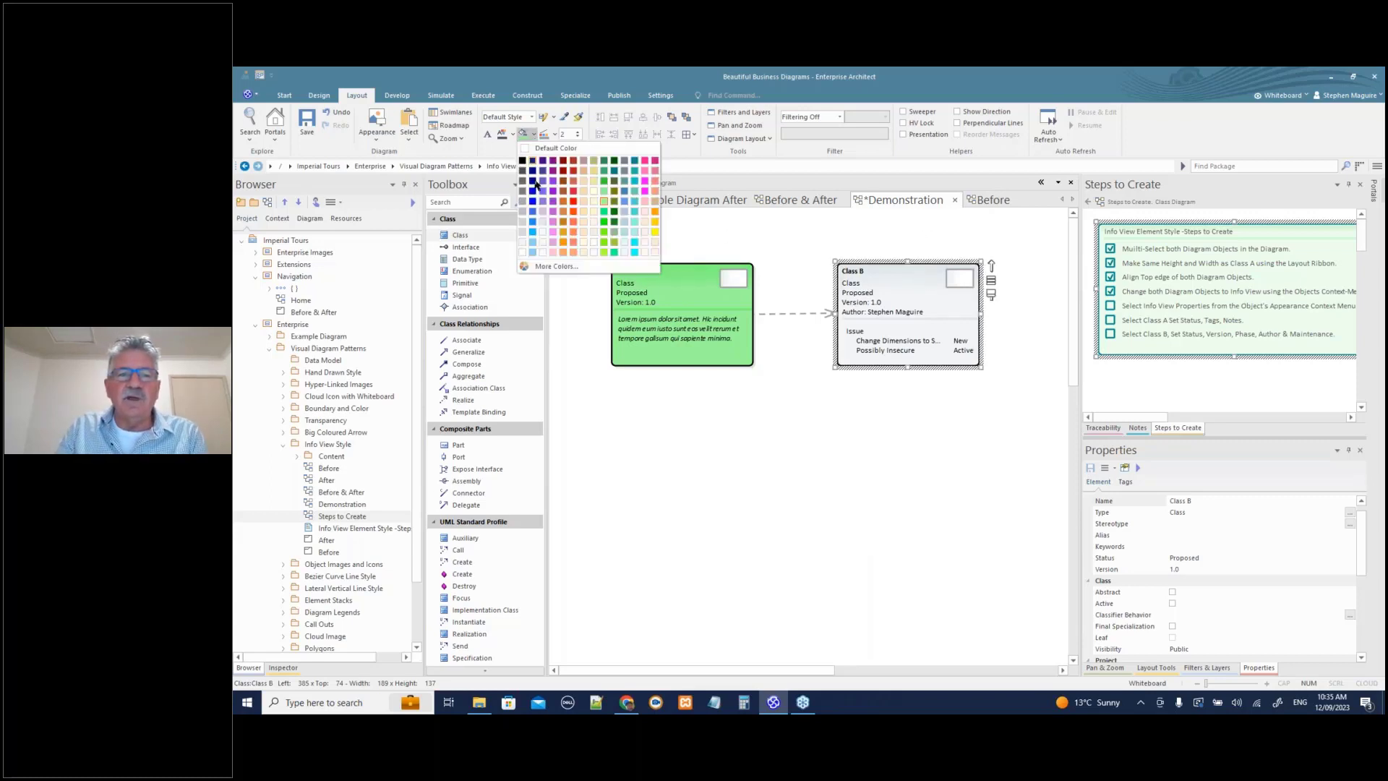
{"action": "left_click", "coordinate": [552, 252]}
{"action": "left_click", "coordinate": [857, 492]}
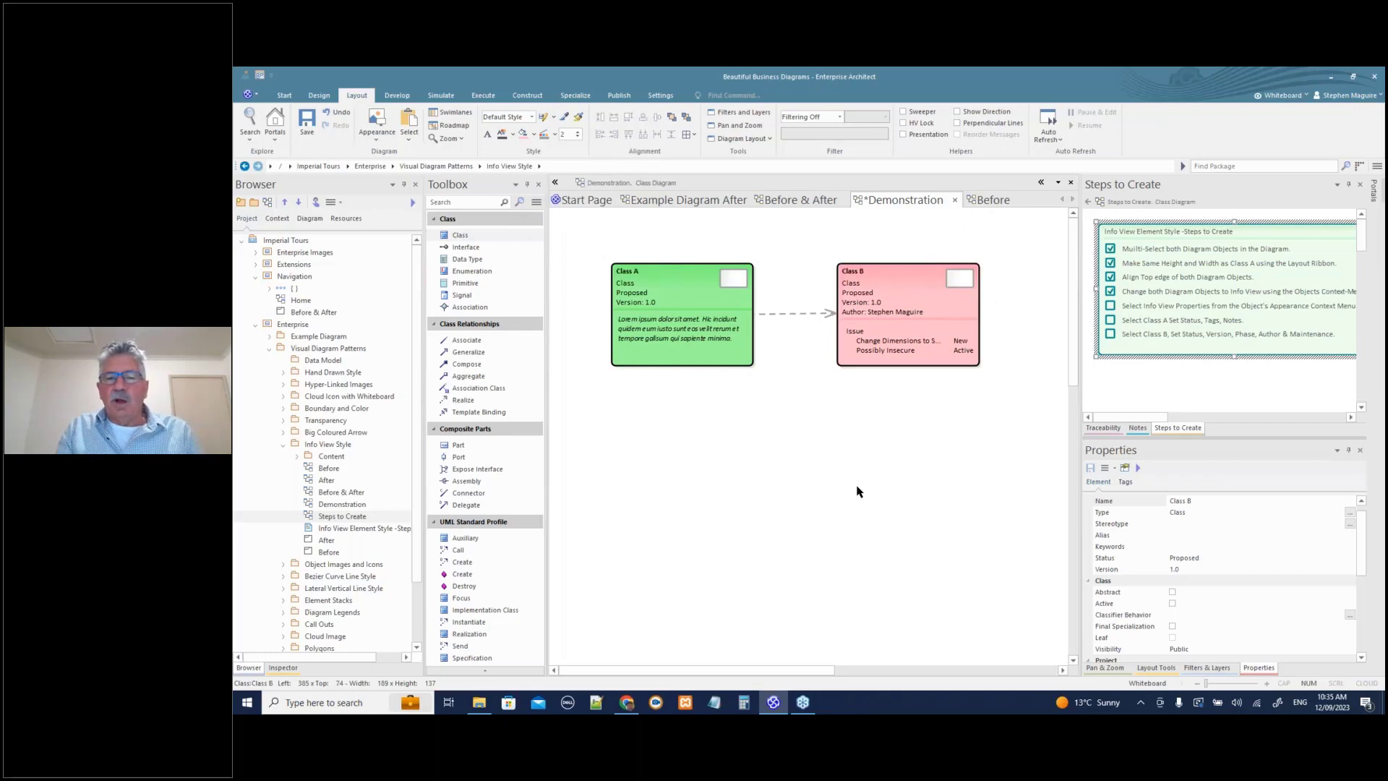
- Save the Demonstration diagram and check the details of Class B's Change Dimensions to SI Units issue
{"action": "key", "text": "ctrl+s"}
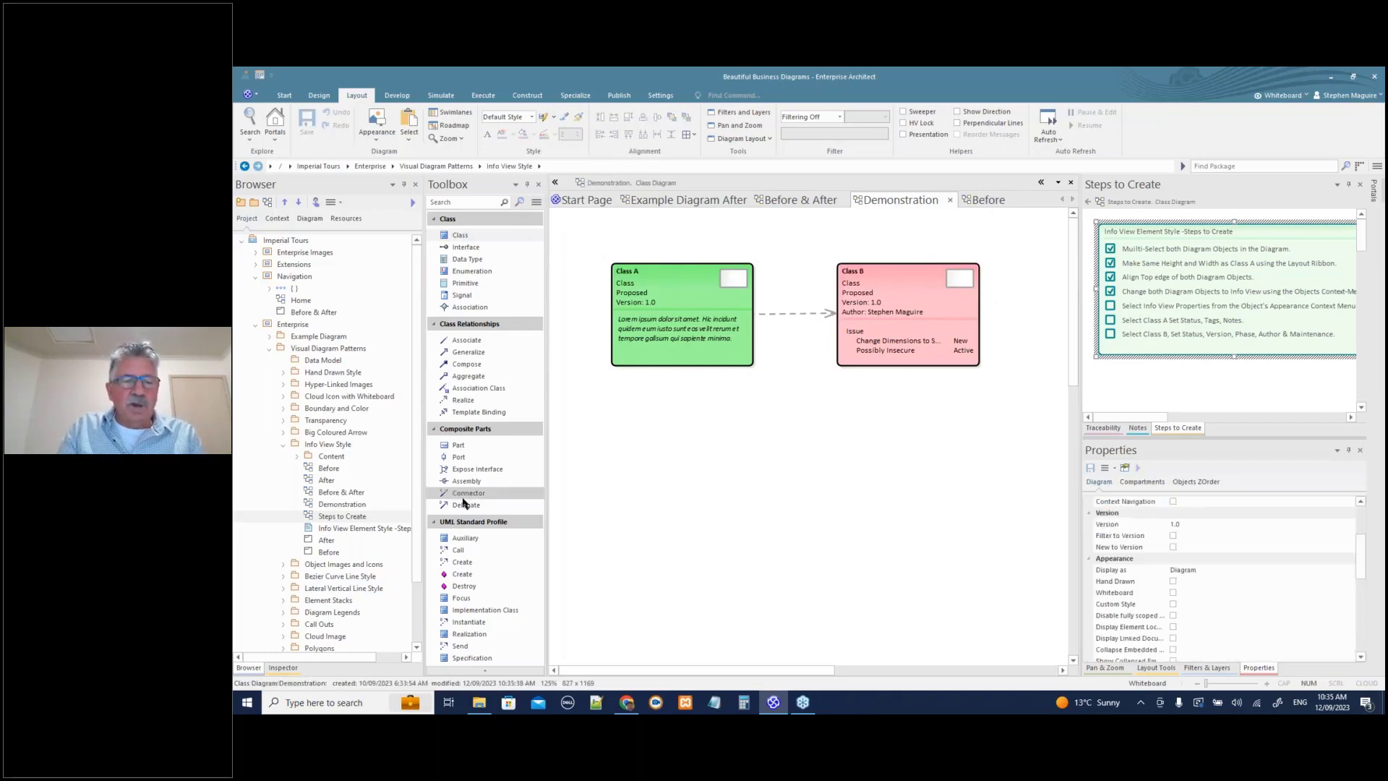
{"action": "double_click", "coordinate": [873, 344]}
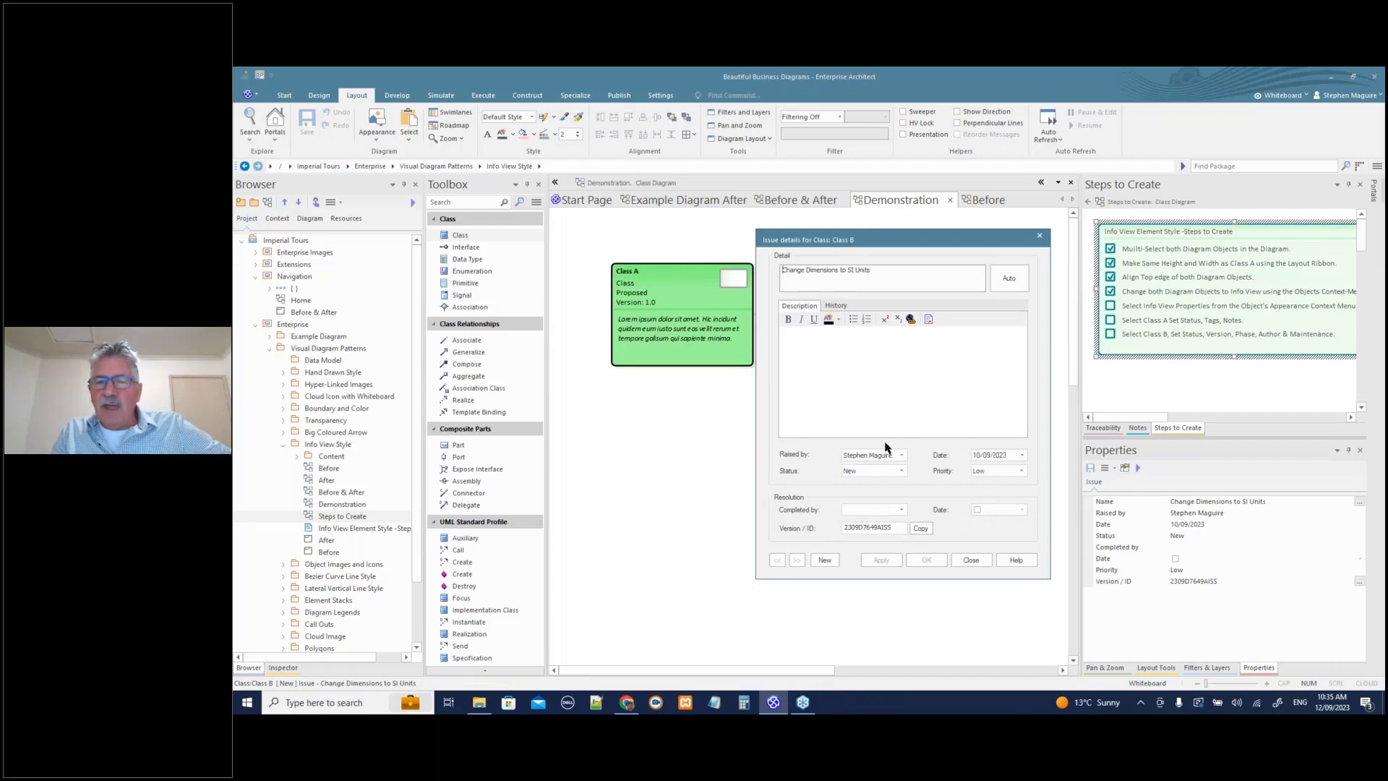
{"action": "left_click", "coordinate": [971, 561]}
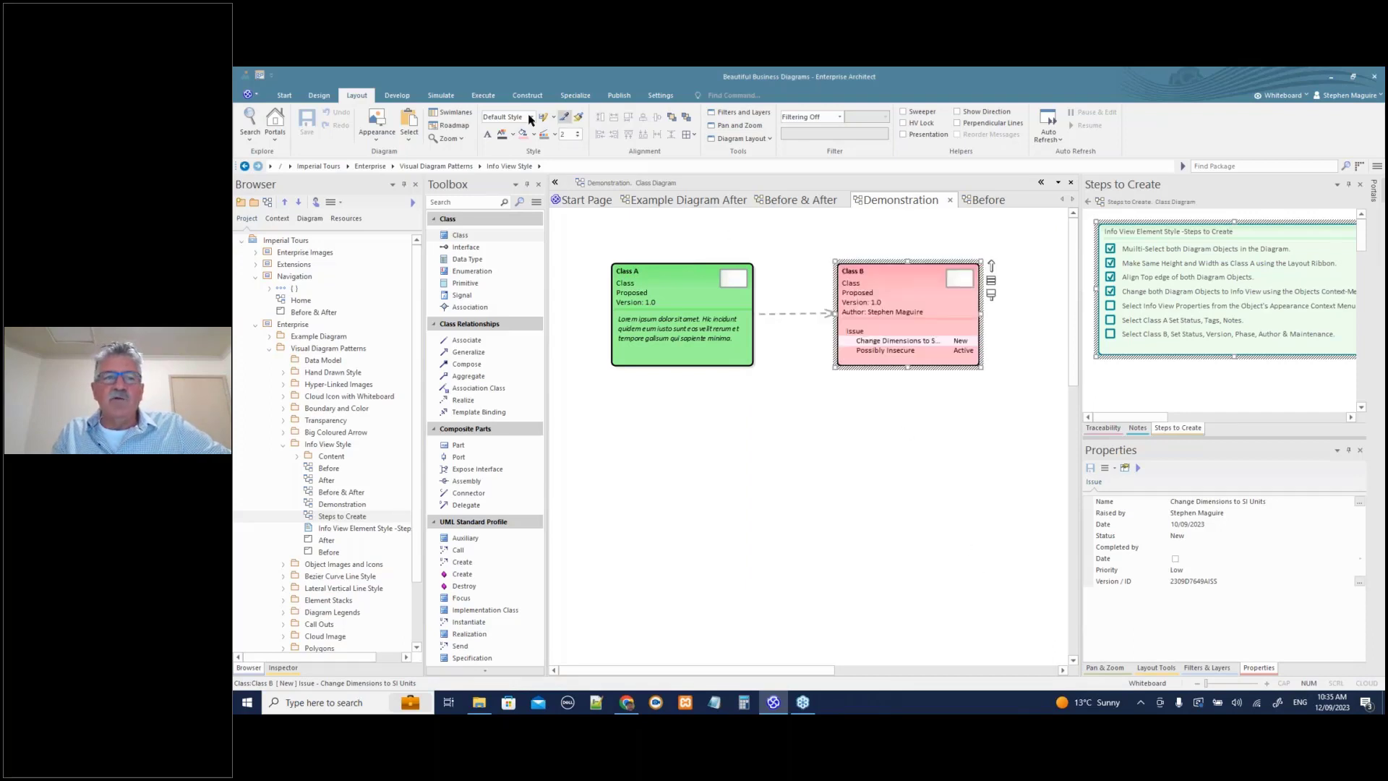
- Show the Issues window for Class B and review the Change Dimensions to SI Units and Possibly Insecure entries
{"action": "left_click", "coordinate": [394, 96]}
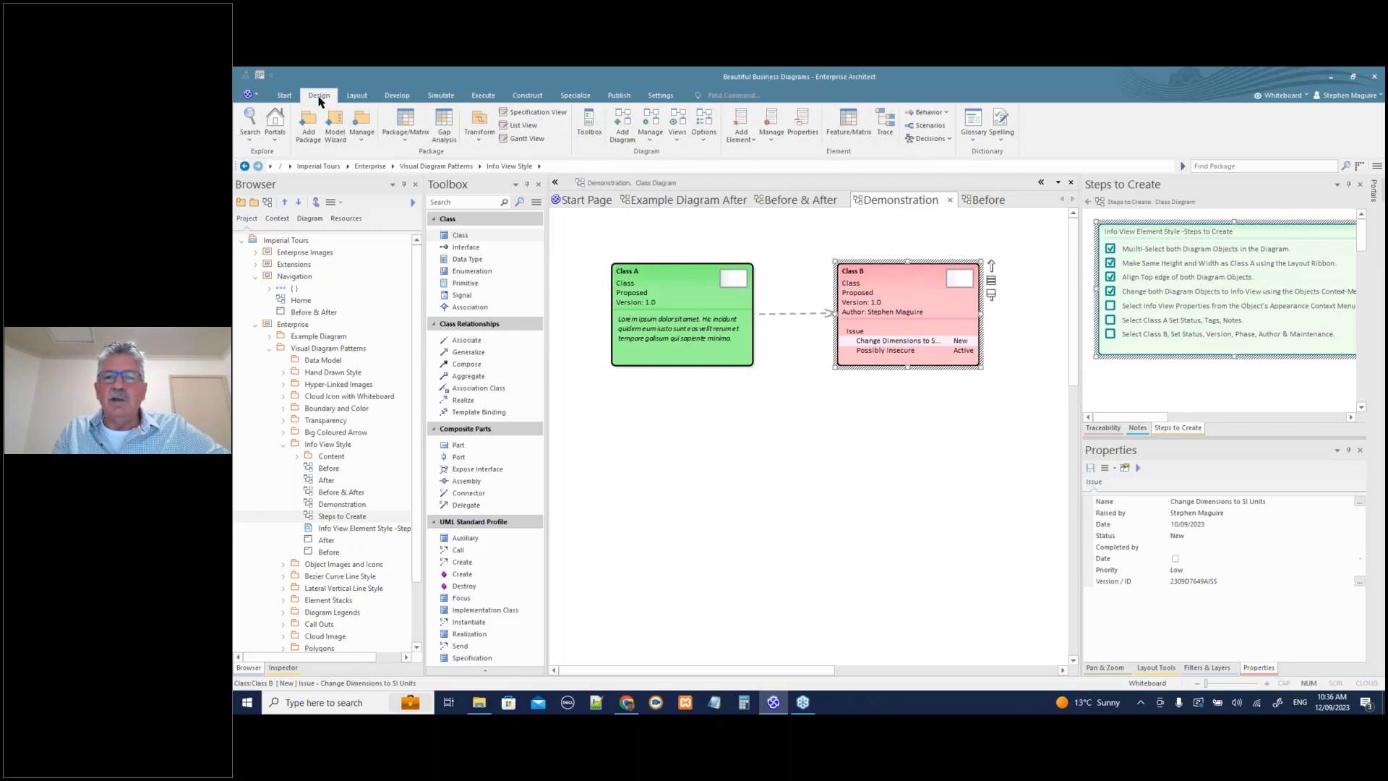
{"action": "left_click", "coordinate": [528, 96]}
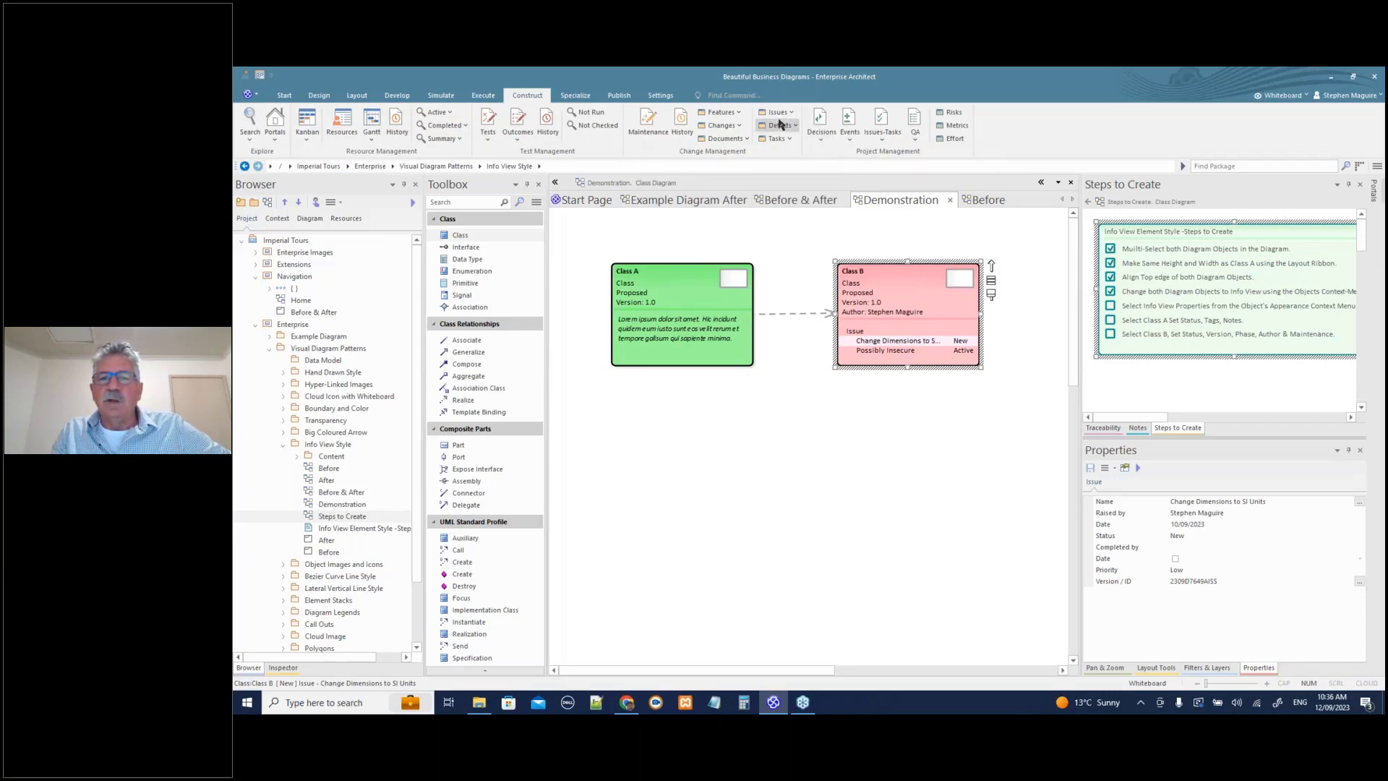
{"action": "left_click", "coordinate": [779, 113]}
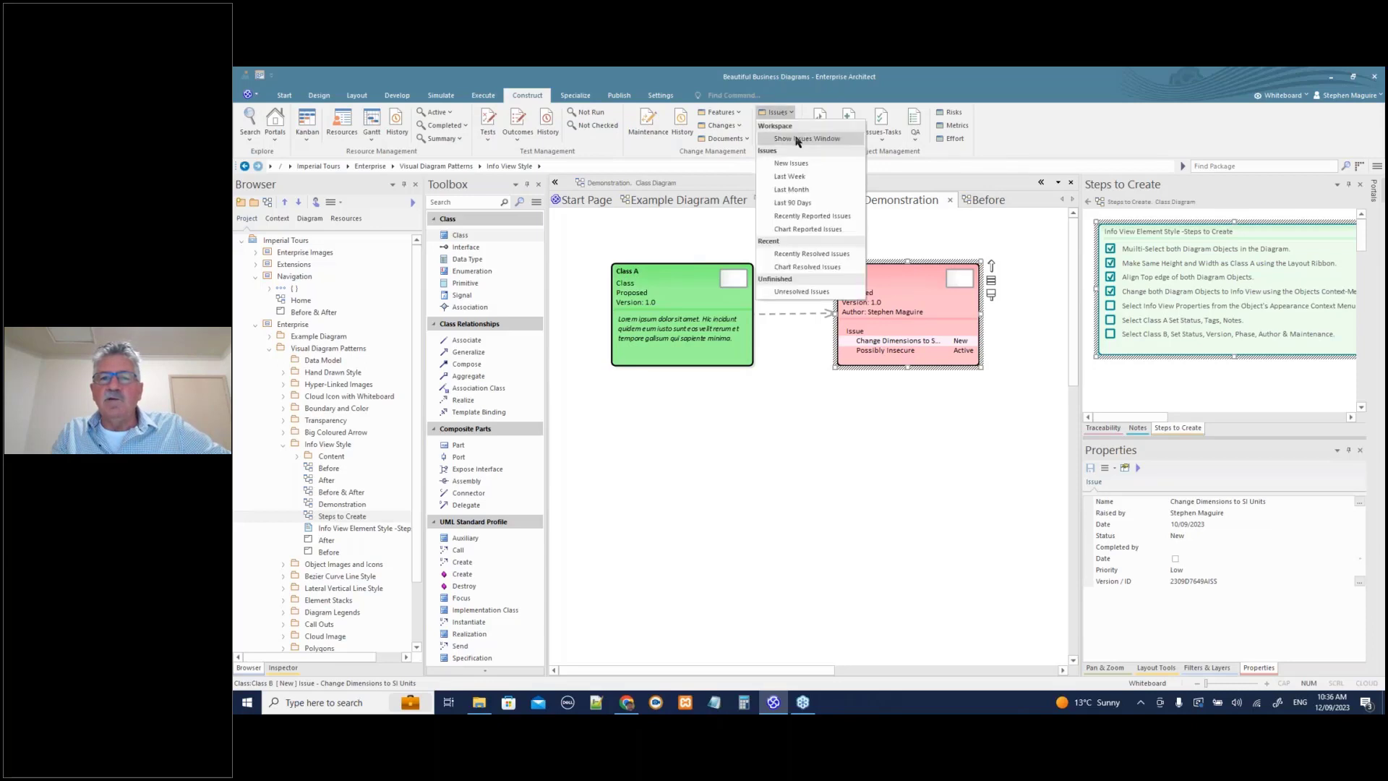
{"action": "left_click", "coordinate": [798, 139]}
{"action": "left_click", "coordinate": [466, 573]}
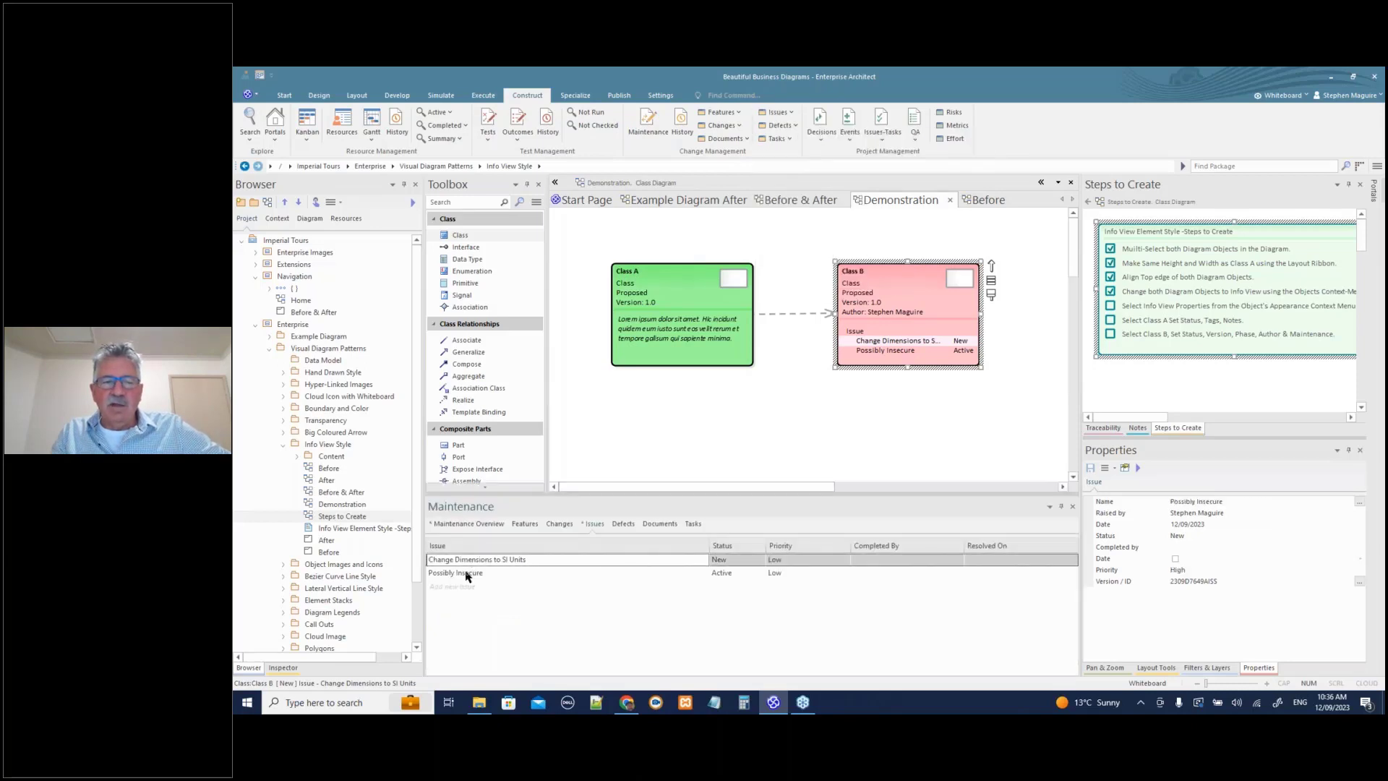
{"action": "left_click", "coordinate": [471, 560]}
{"action": "left_click", "coordinate": [466, 574]}
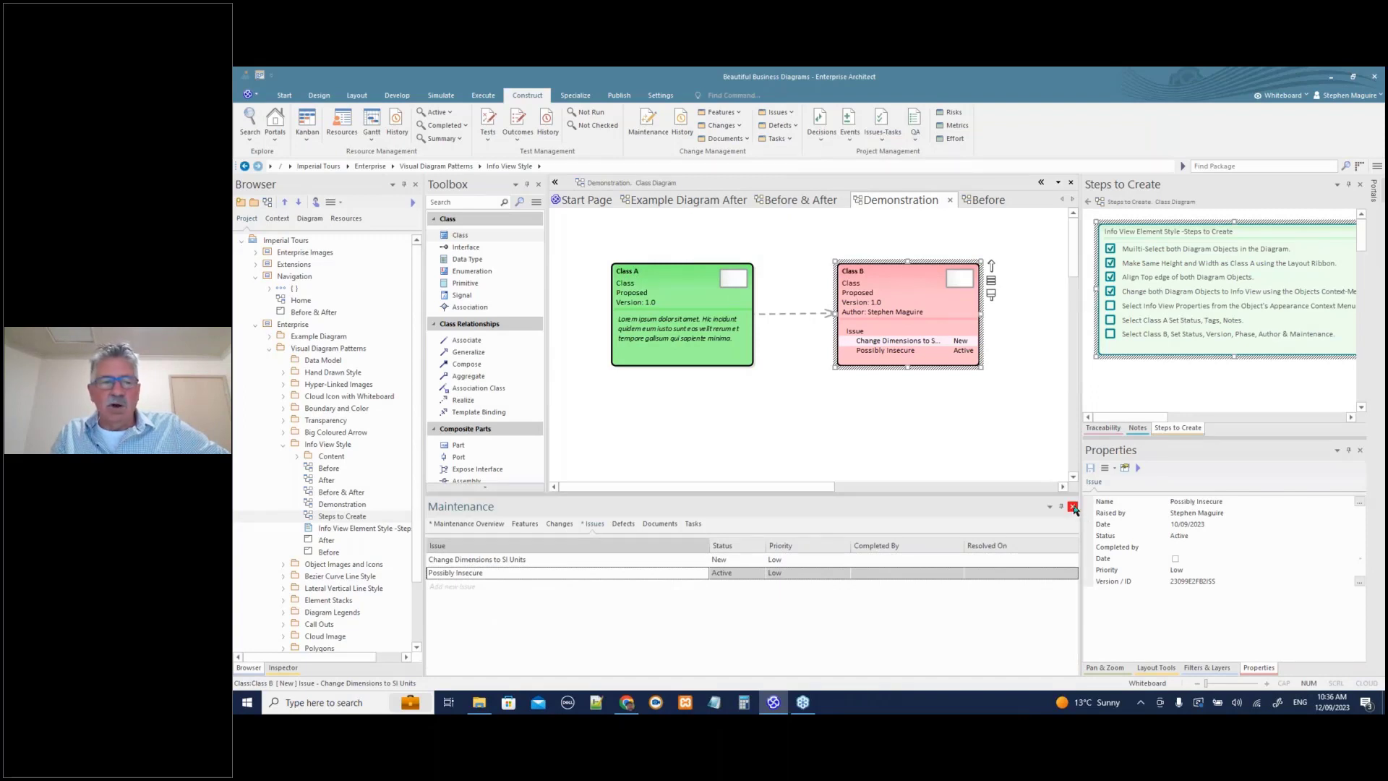
- Examine Class B's maintenance issues in the Inspector and close the Maintenance window
{"action": "left_click", "coordinate": [282, 667]}
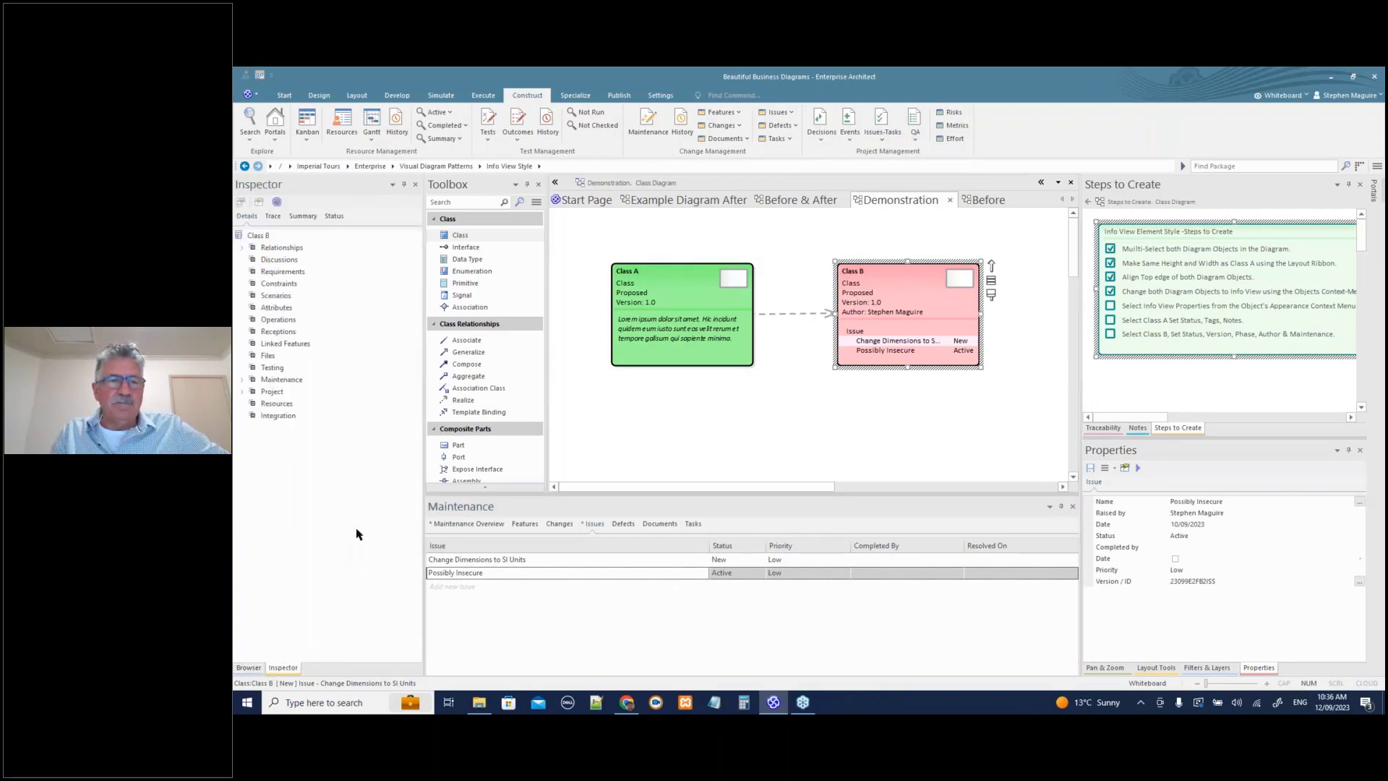
{"action": "left_click", "coordinate": [242, 384]}
{"action": "left_click", "coordinate": [243, 380]}
{"action": "left_click", "coordinate": [307, 404]}
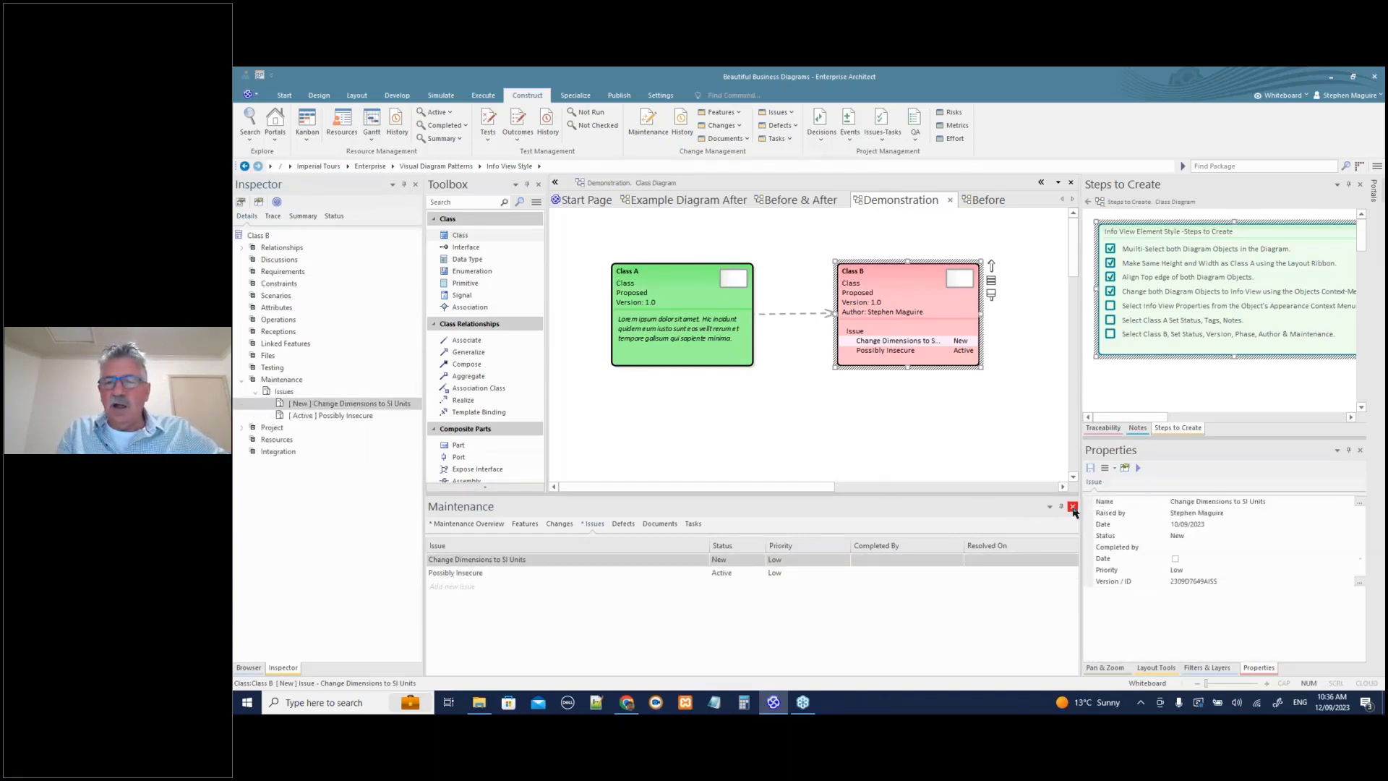
{"action": "left_click", "coordinate": [1073, 506]}
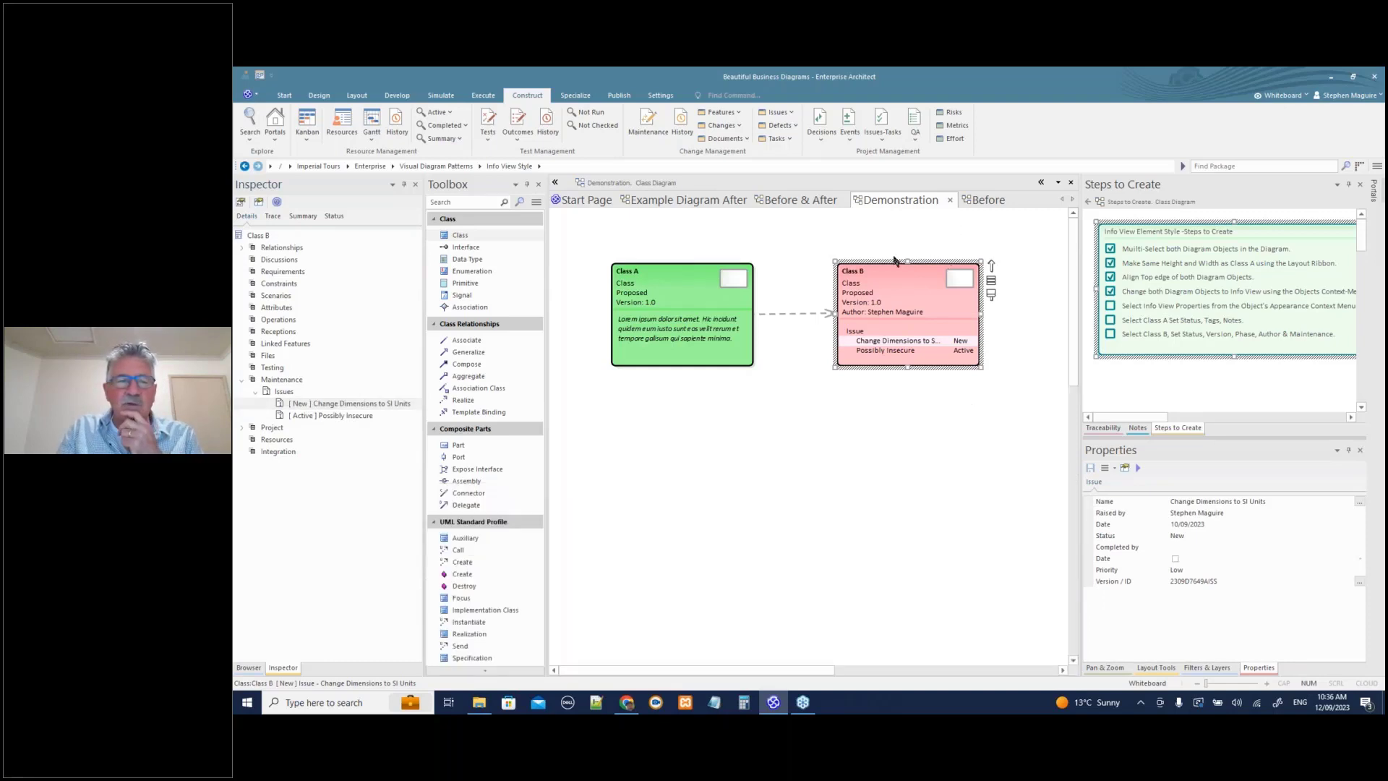
- Close all diagrams except Example Diagram After and collapse the Info View Style package in the Browser
{"action": "left_click", "coordinate": [702, 204]}
{"action": "right_click", "coordinate": [702, 204]}
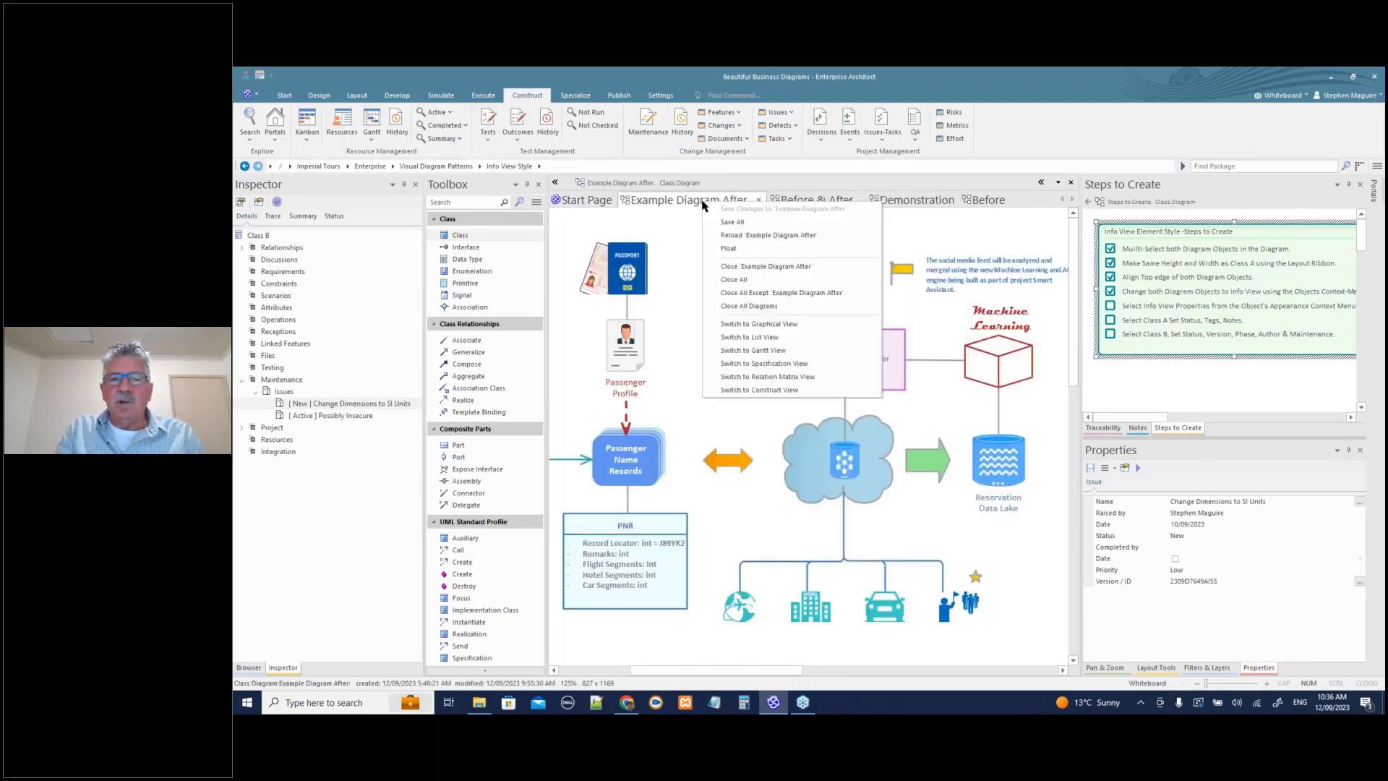
{"action": "left_click", "coordinate": [774, 293]}
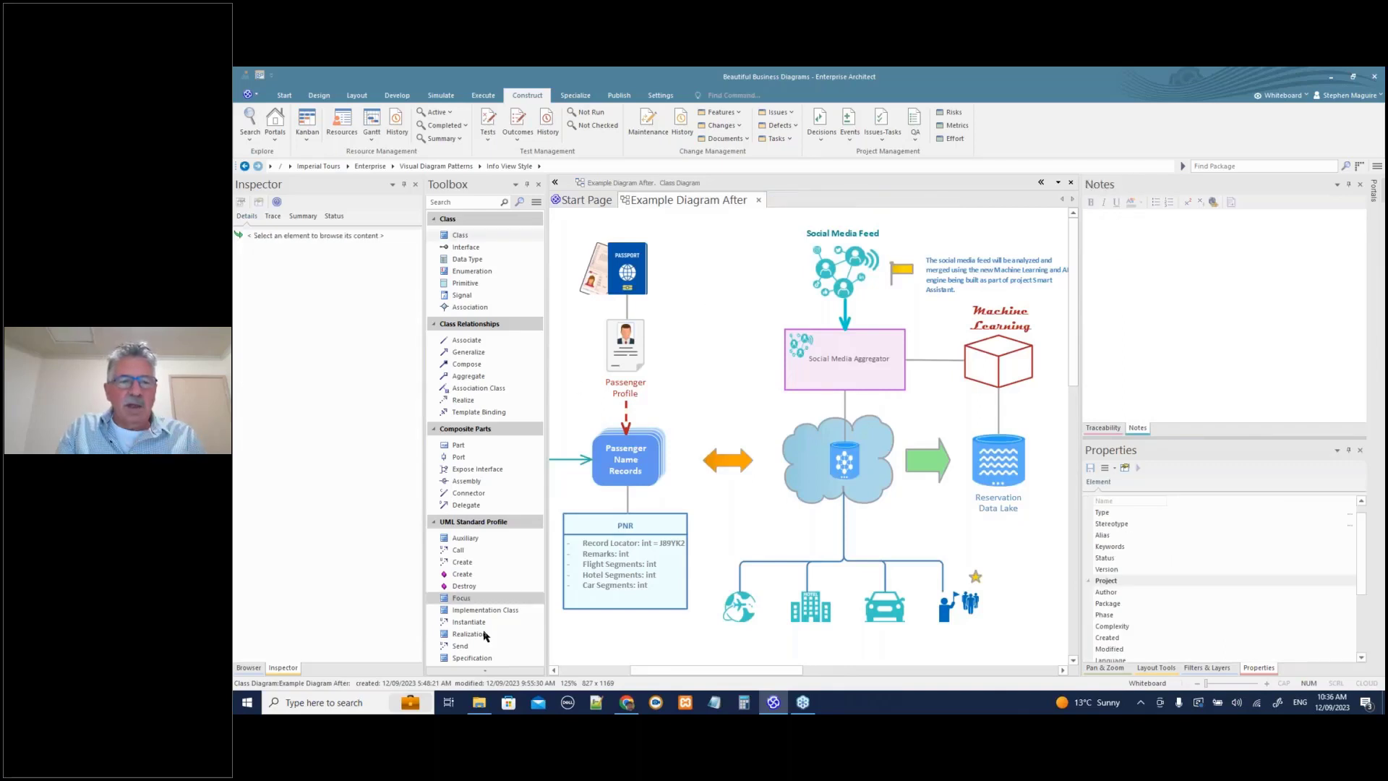
{"action": "left_click", "coordinate": [248, 667]}
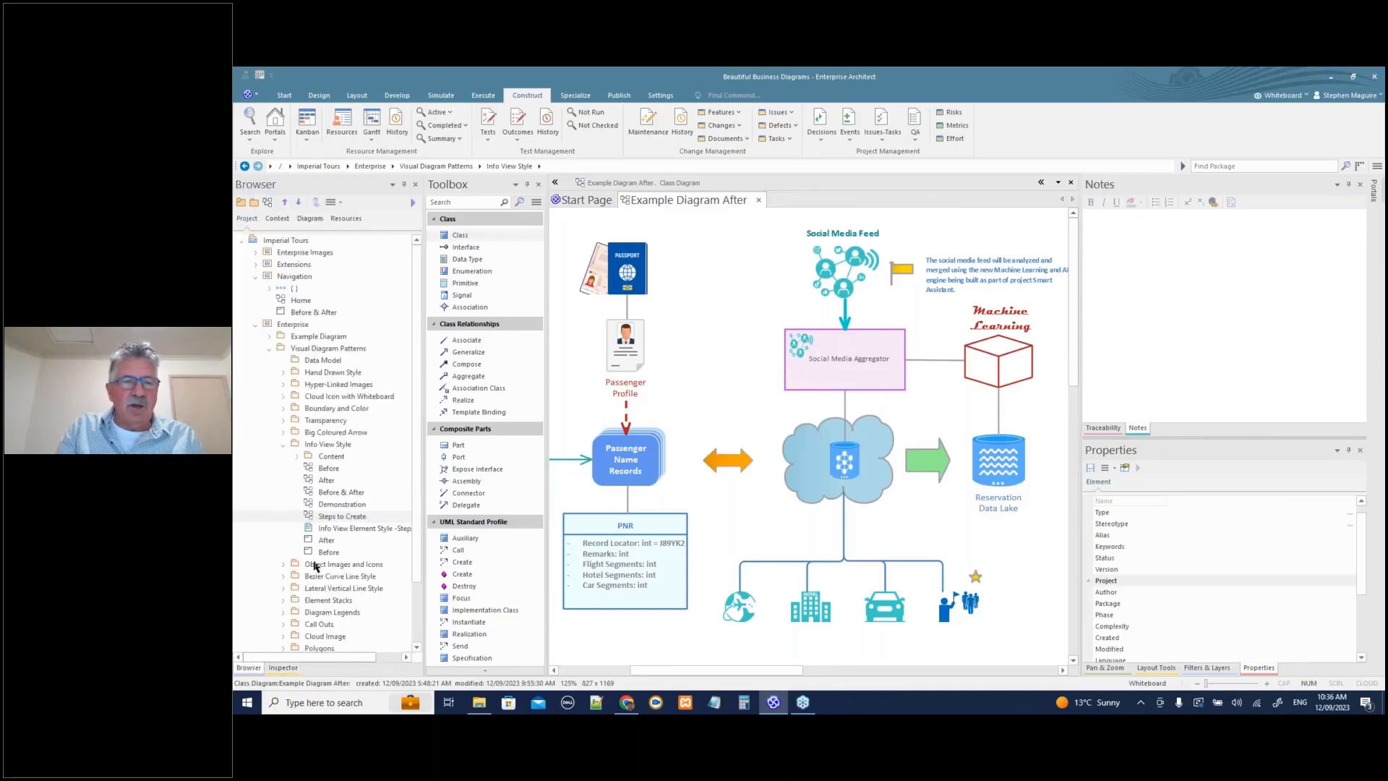
{"action": "left_click", "coordinate": [283, 446]}
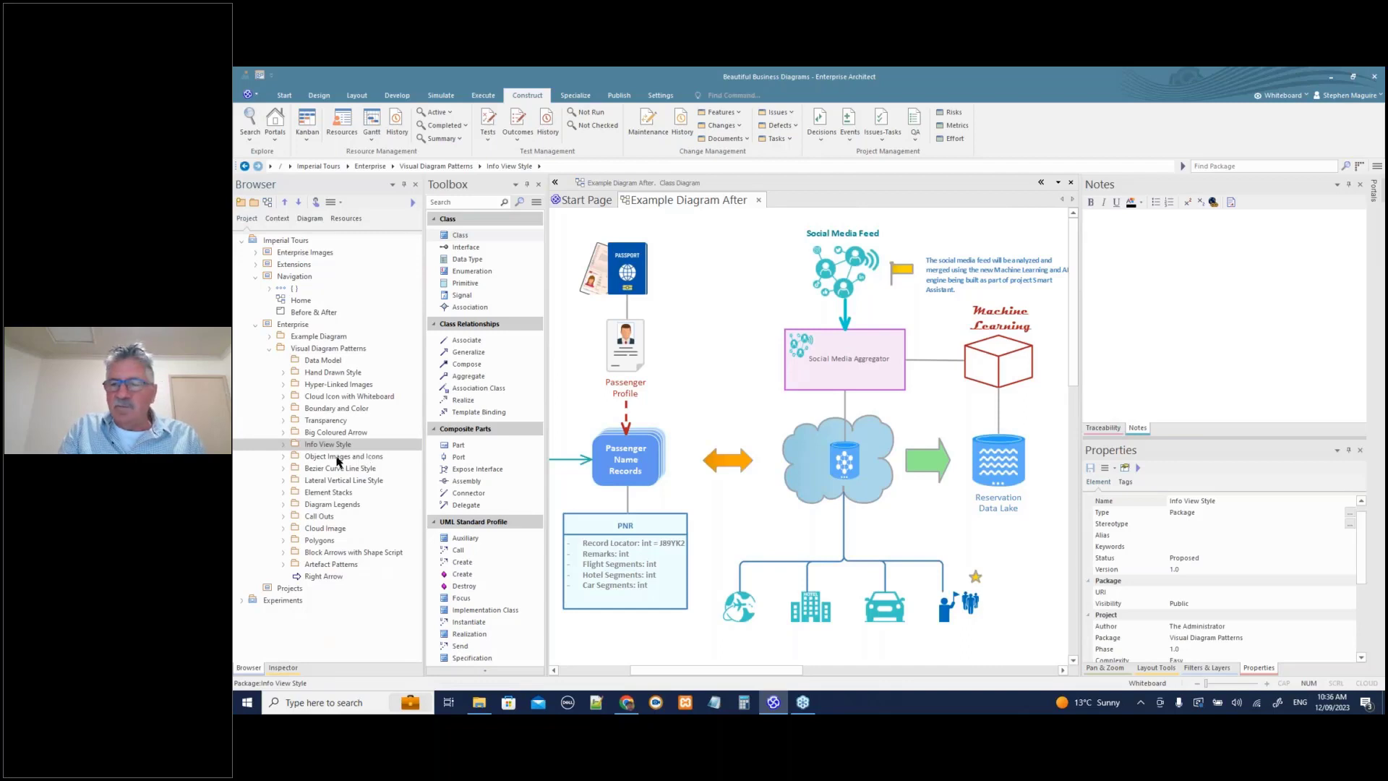
{"action": "left_click", "coordinate": [673, 307]}
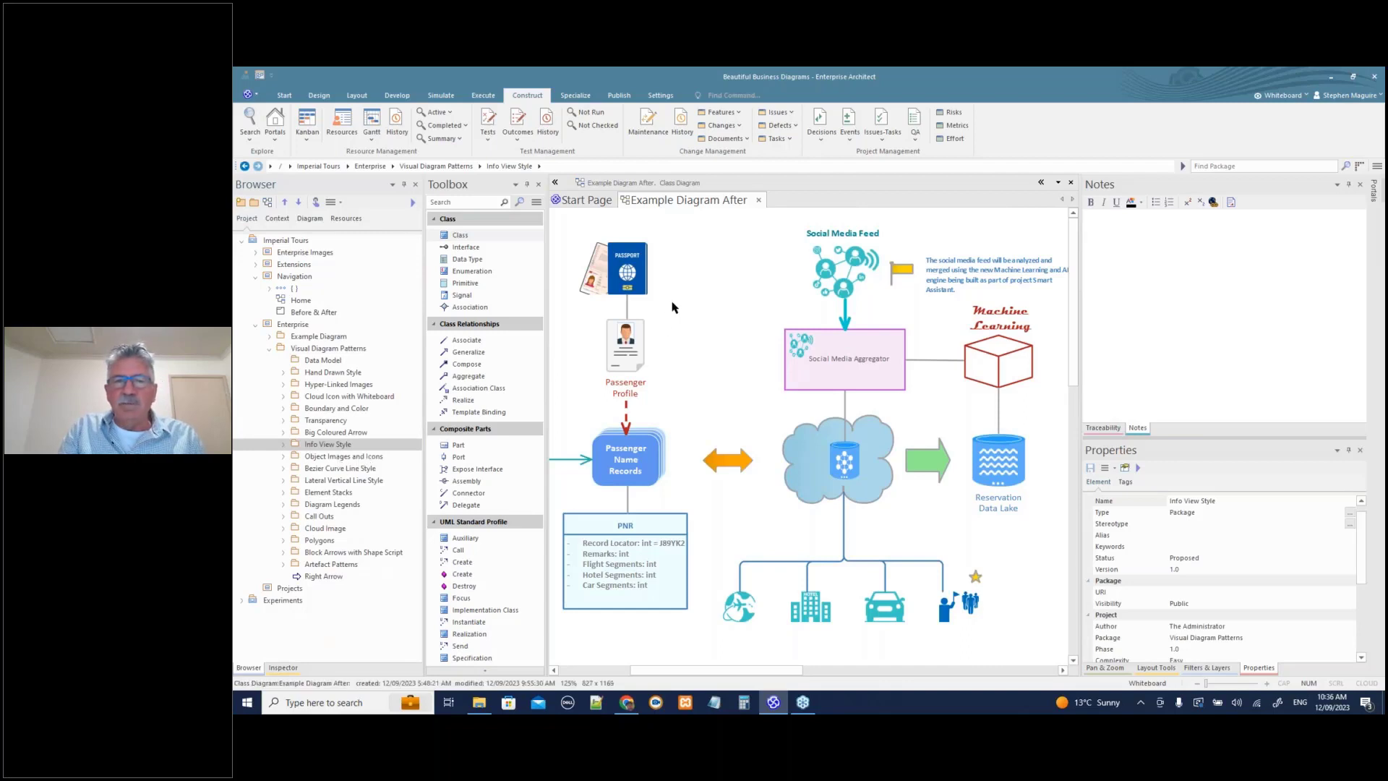
- Open the Before and After diagram of the Object Images and Icons package and widen the diagram area to view both halves
{"action": "left_click", "coordinate": [282, 456]}
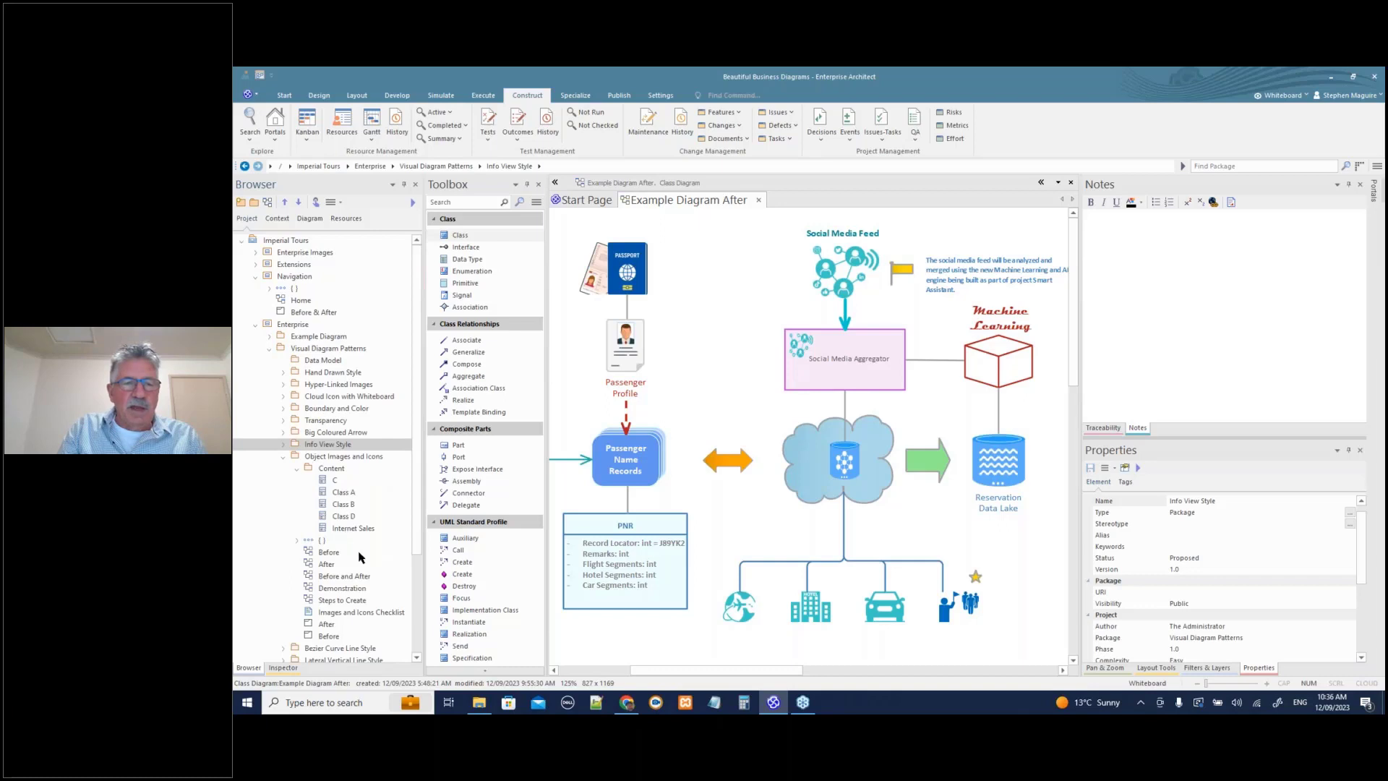
{"action": "double_click", "coordinate": [351, 575]}
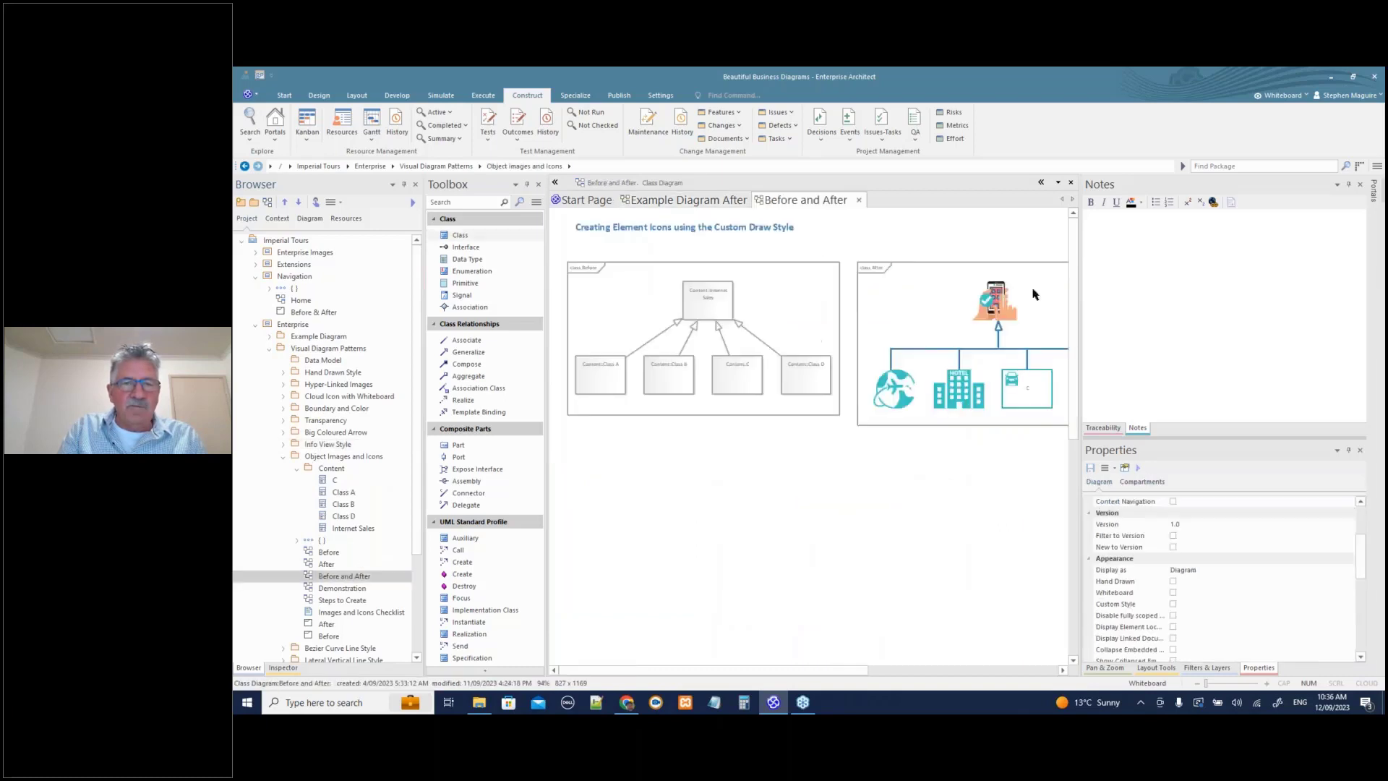
{"action": "left_click_drag", "start_coordinate": [1075, 366], "coordinate": [1250, 348]}
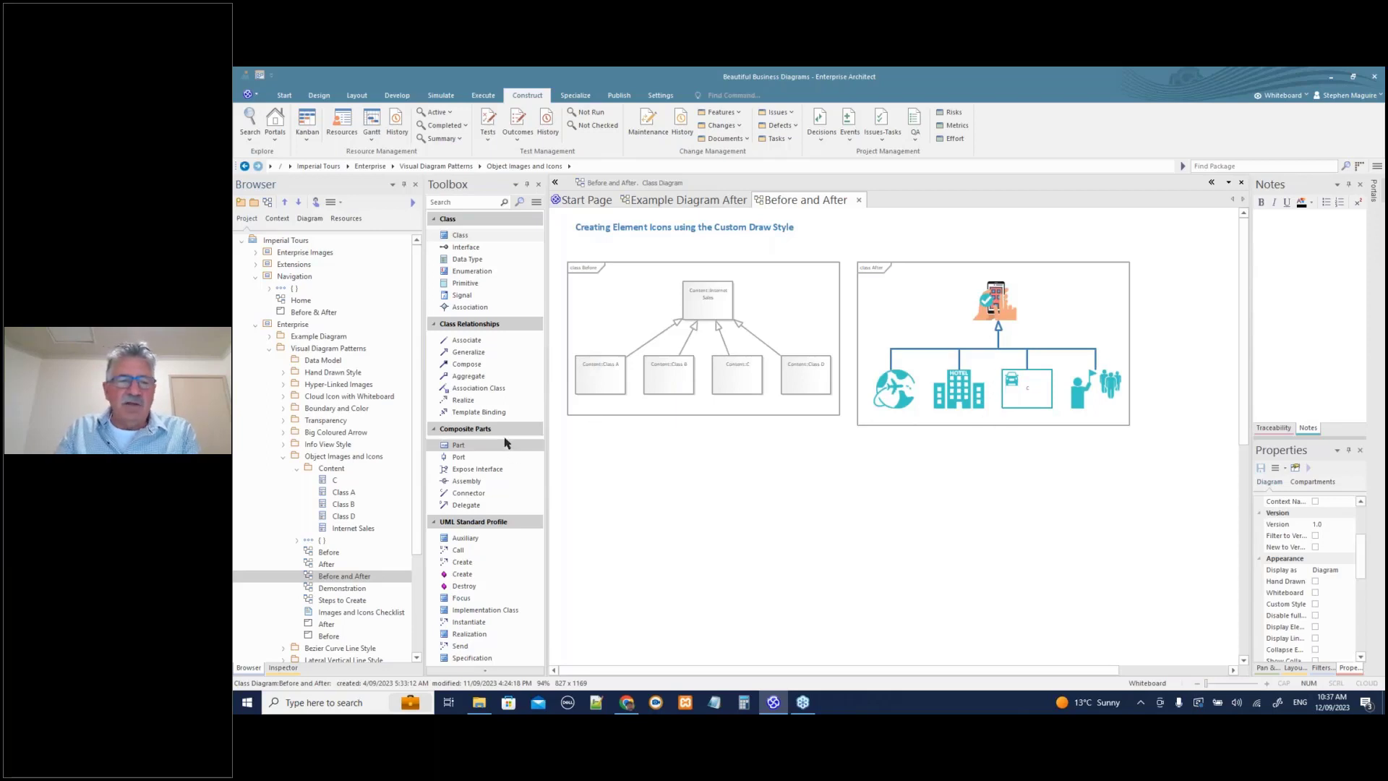
- Copy all five classes from the Before diagram of Object Images and Icons and paste them into its Demonstration diagram
{"action": "double_click", "coordinate": [349, 590]}
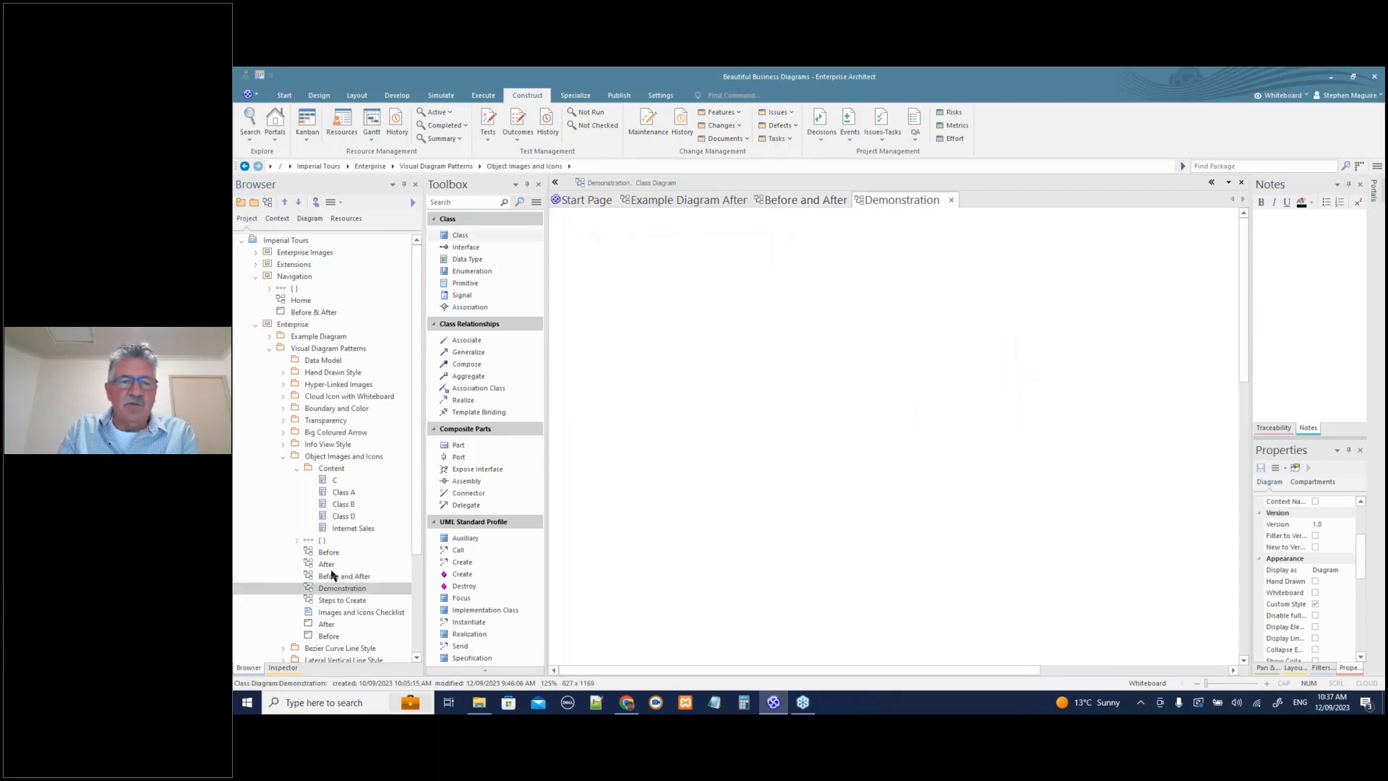
{"action": "double_click", "coordinate": [329, 552]}
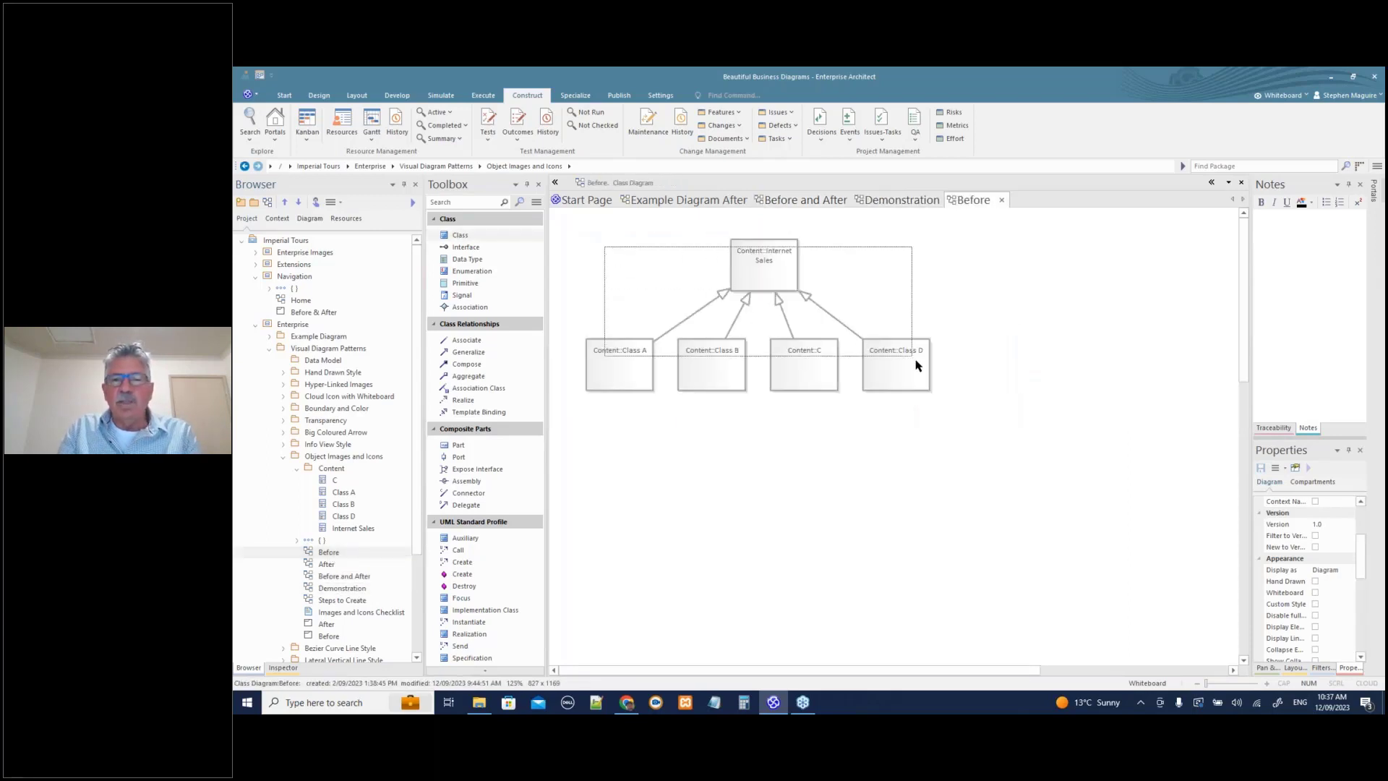
{"action": "key", "text": "ctrl+a"}
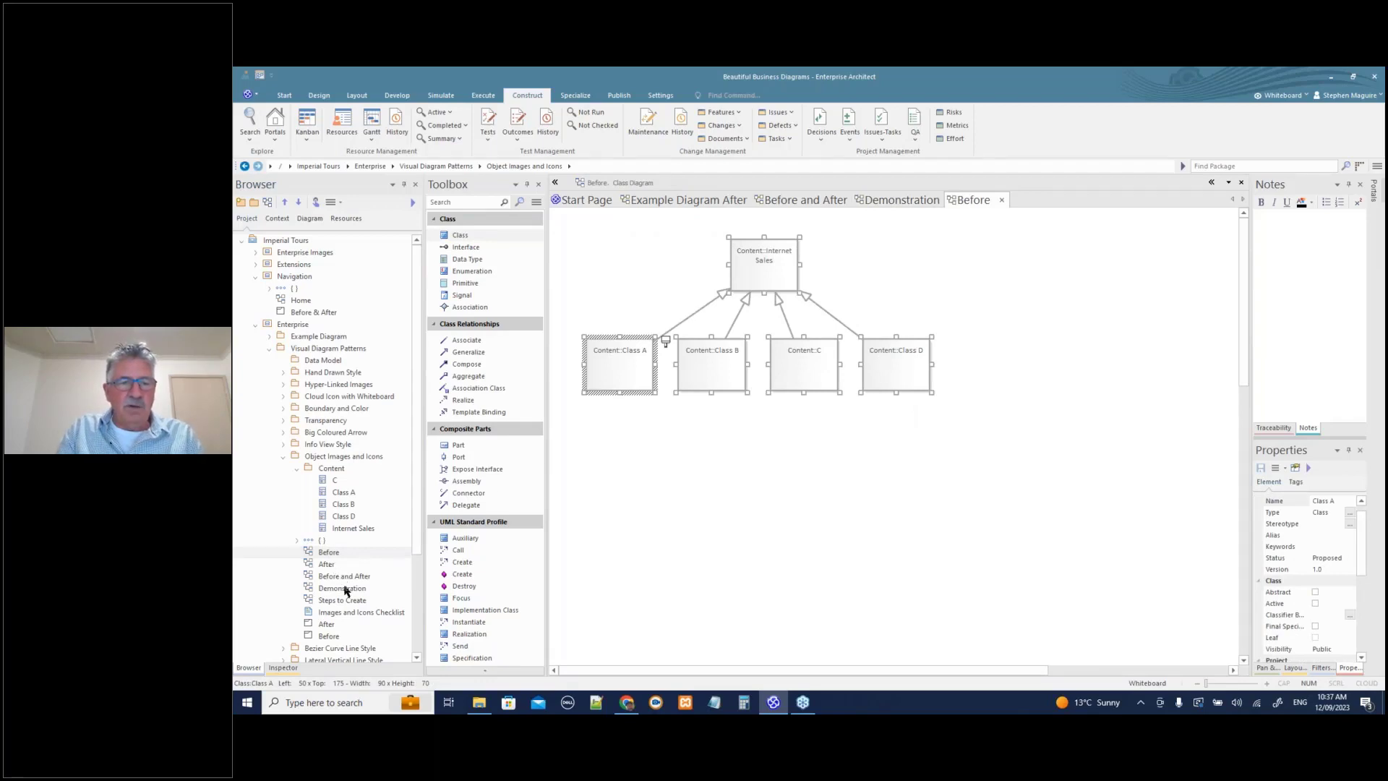
{"action": "double_click", "coordinate": [343, 588]}
{"action": "key", "text": "ctrl+v"}
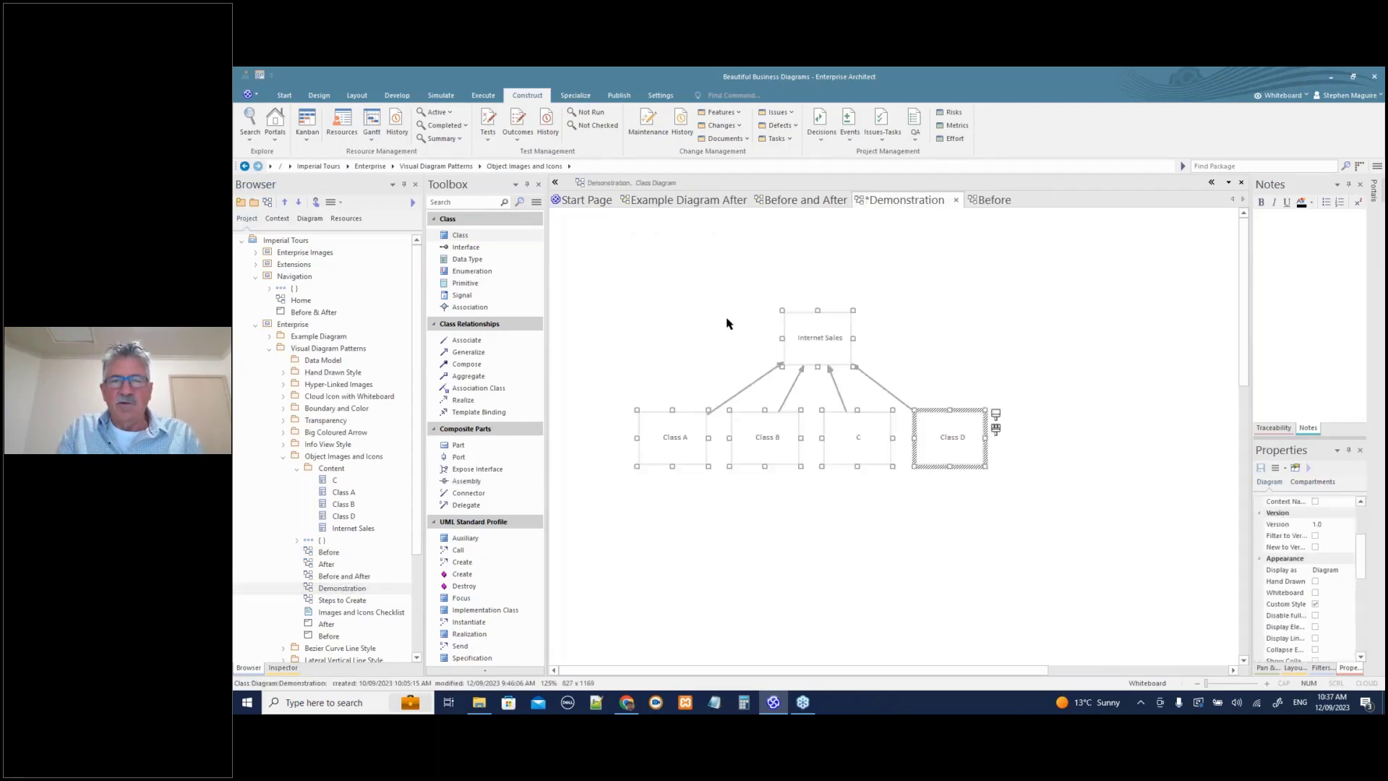
- Widen the Notes and Properties area, move the pasted class hierarchy up and slightly left, and save the Demonstration diagram
{"action": "left_click_drag", "start_coordinate": [1249, 379], "coordinate": [1119, 380]}
{"action": "left_click", "coordinate": [1213, 603]}
{"action": "left_click", "coordinate": [674, 435]}
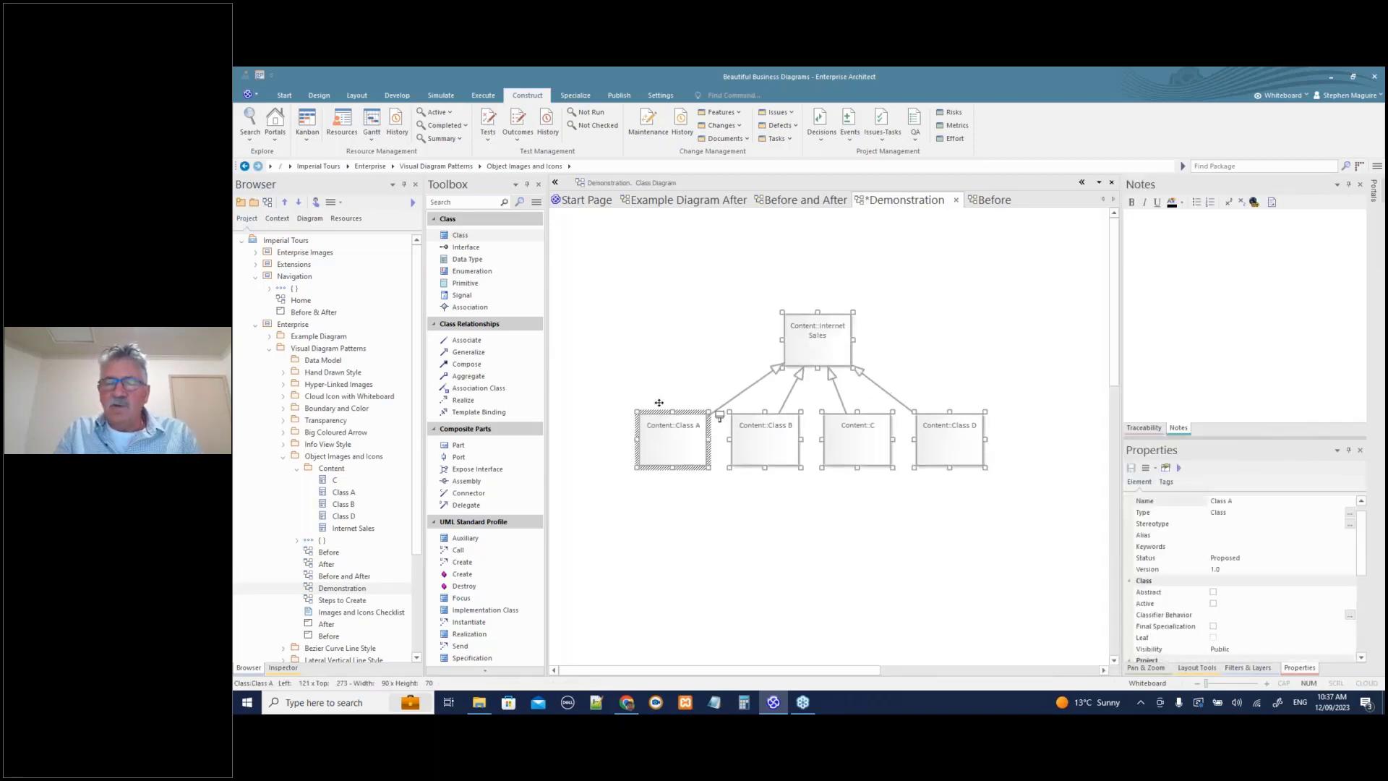
{"action": "left_click_drag", "start_coordinate": [647, 312], "coordinate": [973, 475]}
{"action": "left_click_drag", "start_coordinate": [831, 343], "coordinate": [797, 269]}
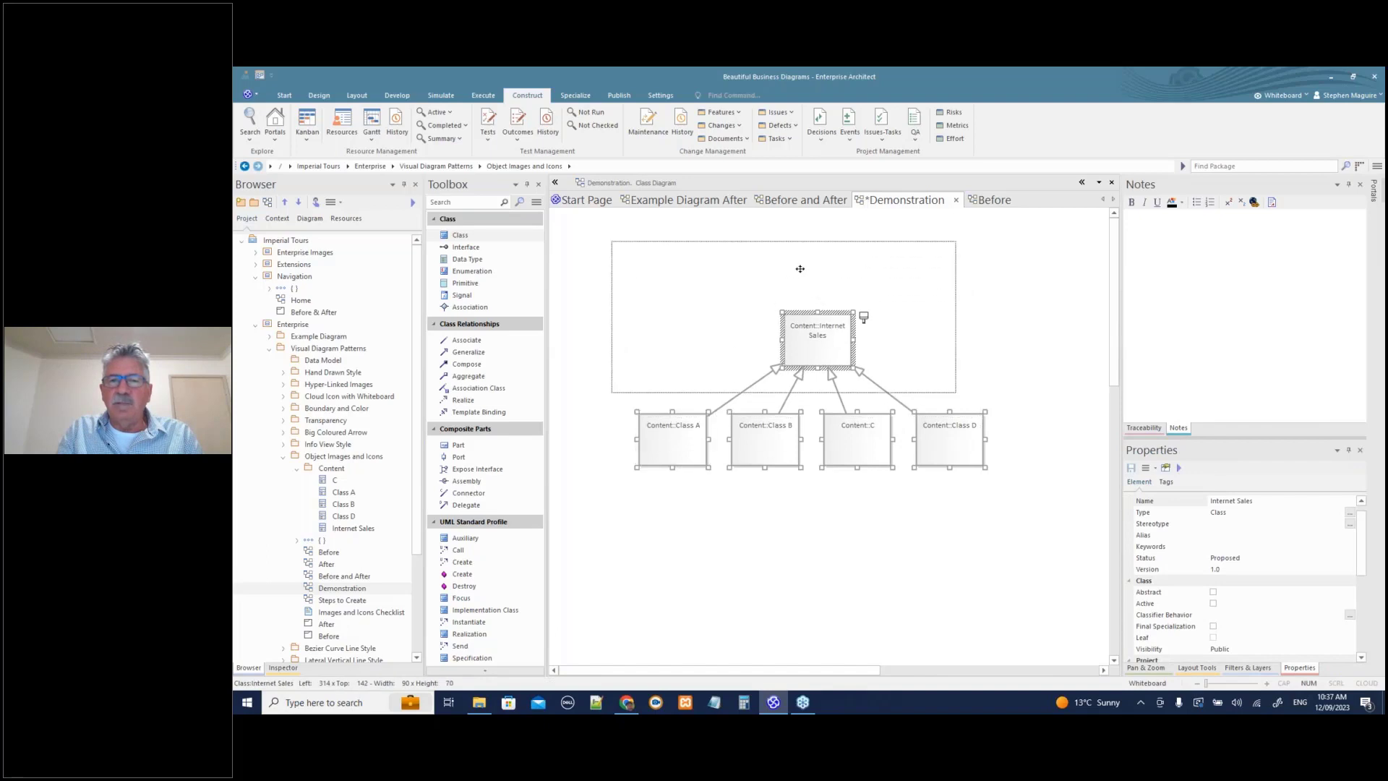
{"action": "left_click", "coordinate": [719, 540]}
{"action": "key", "text": "ctrl+s"}
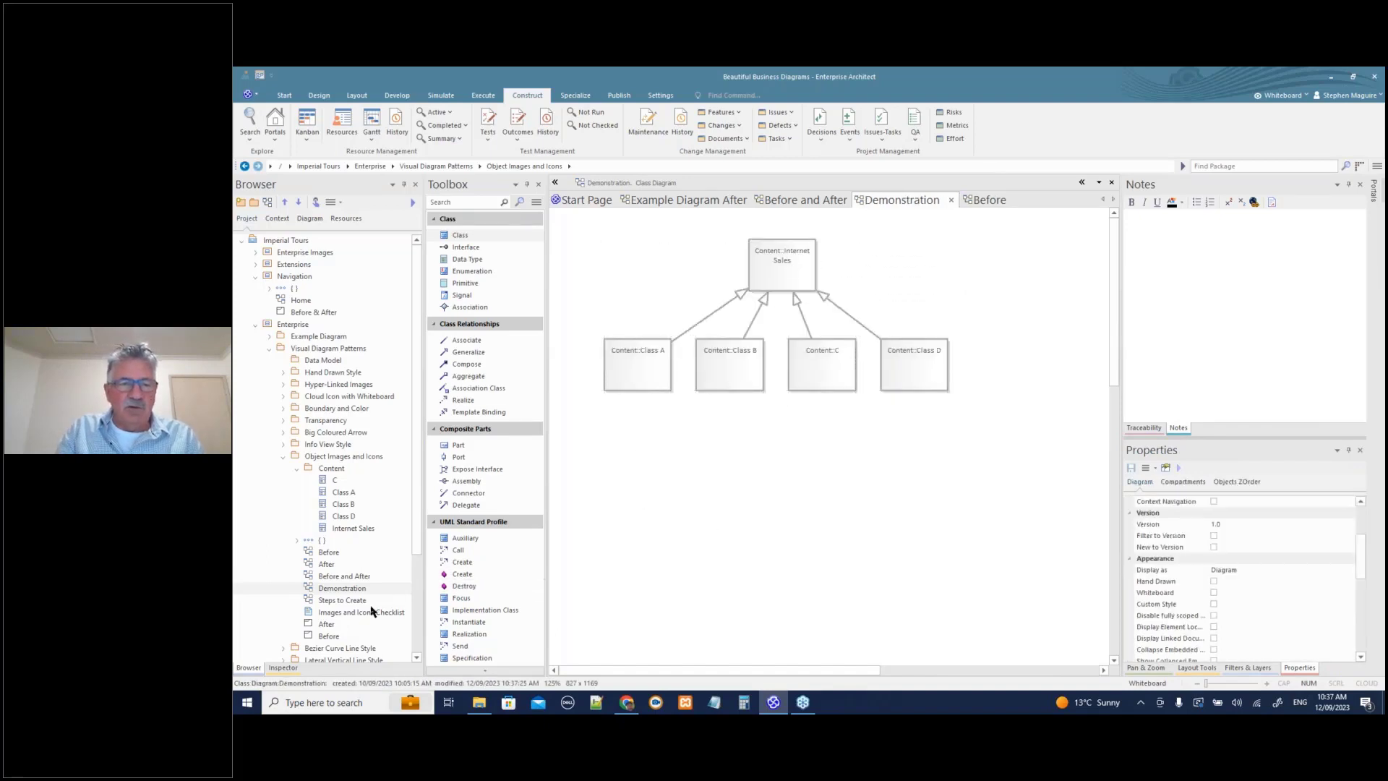
- Open the Steps to Create diagram, dock it with the Notes window beside Demonstration, and widen it to show the full checklist
{"action": "double_click", "coordinate": [347, 600]}
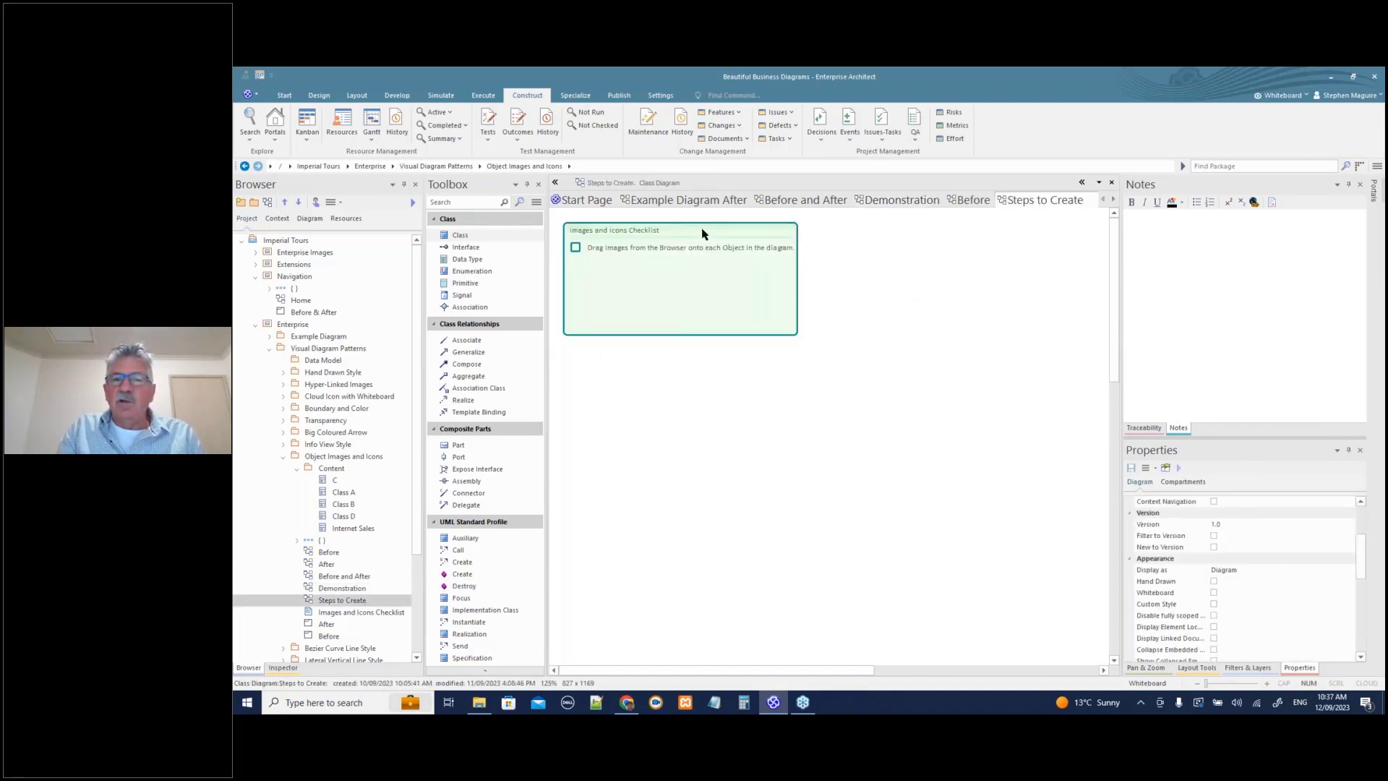
{"action": "mouse_move", "coordinate": [759, 250]}
{"action": "left_mouse_down"}
{"action": "mouse_move", "coordinate": [1137, 347]}
{"action": "mouse_move", "coordinate": [740, 272]}
{"action": "mouse_move", "coordinate": [712, 239]}
{"action": "left_mouse_up"}
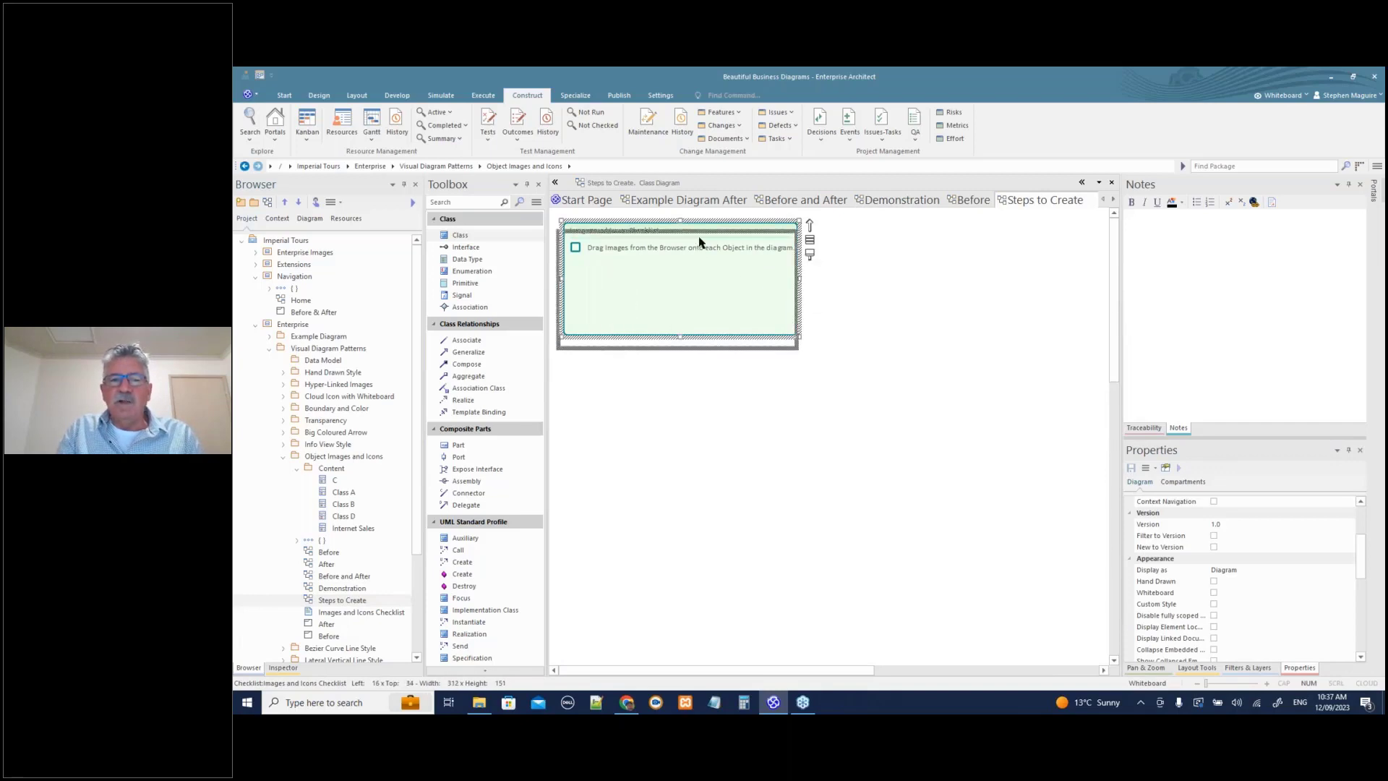
{"action": "left_click", "coordinate": [916, 289]}
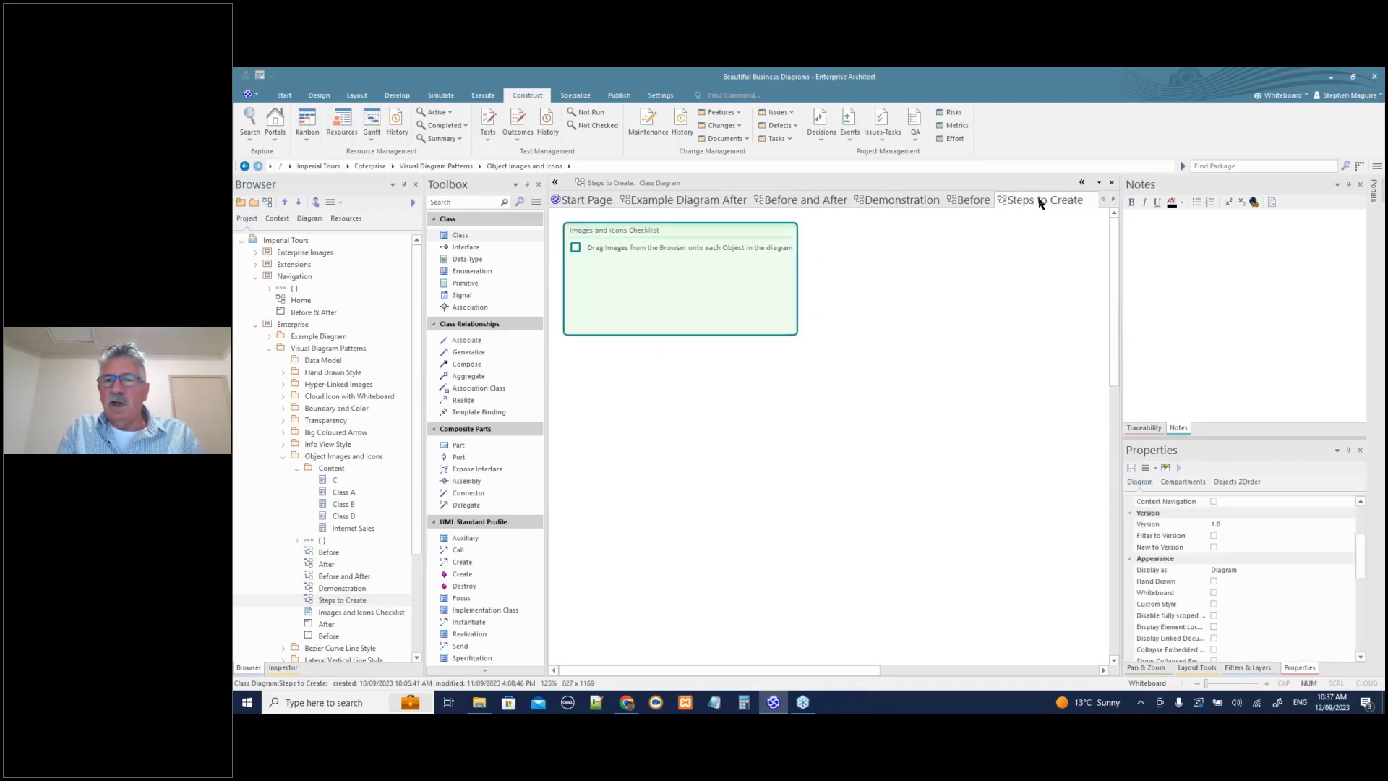
{"action": "left_click_drag", "start_coordinate": [1039, 202], "coordinate": [1241, 311]}
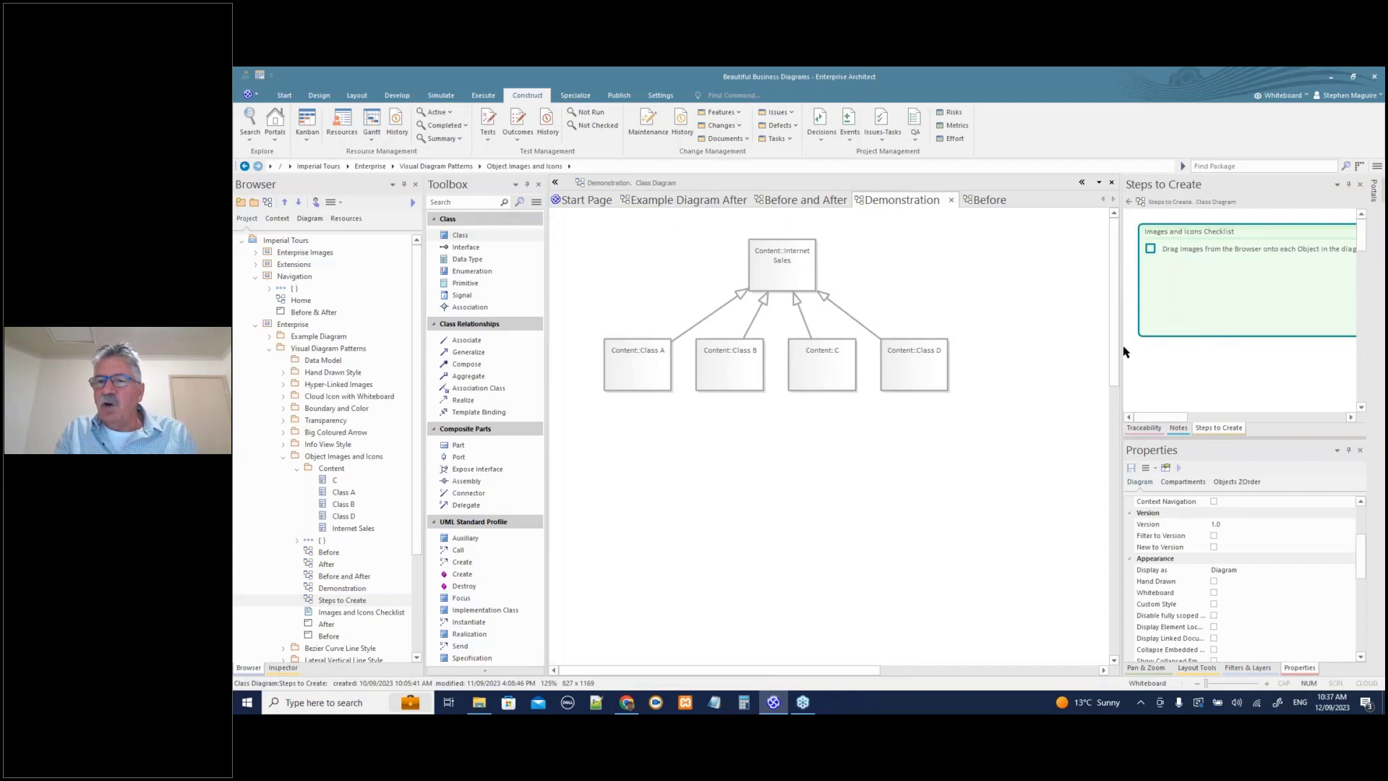
{"action": "left_click_drag", "start_coordinate": [1121, 352], "coordinate": [1067, 357]}
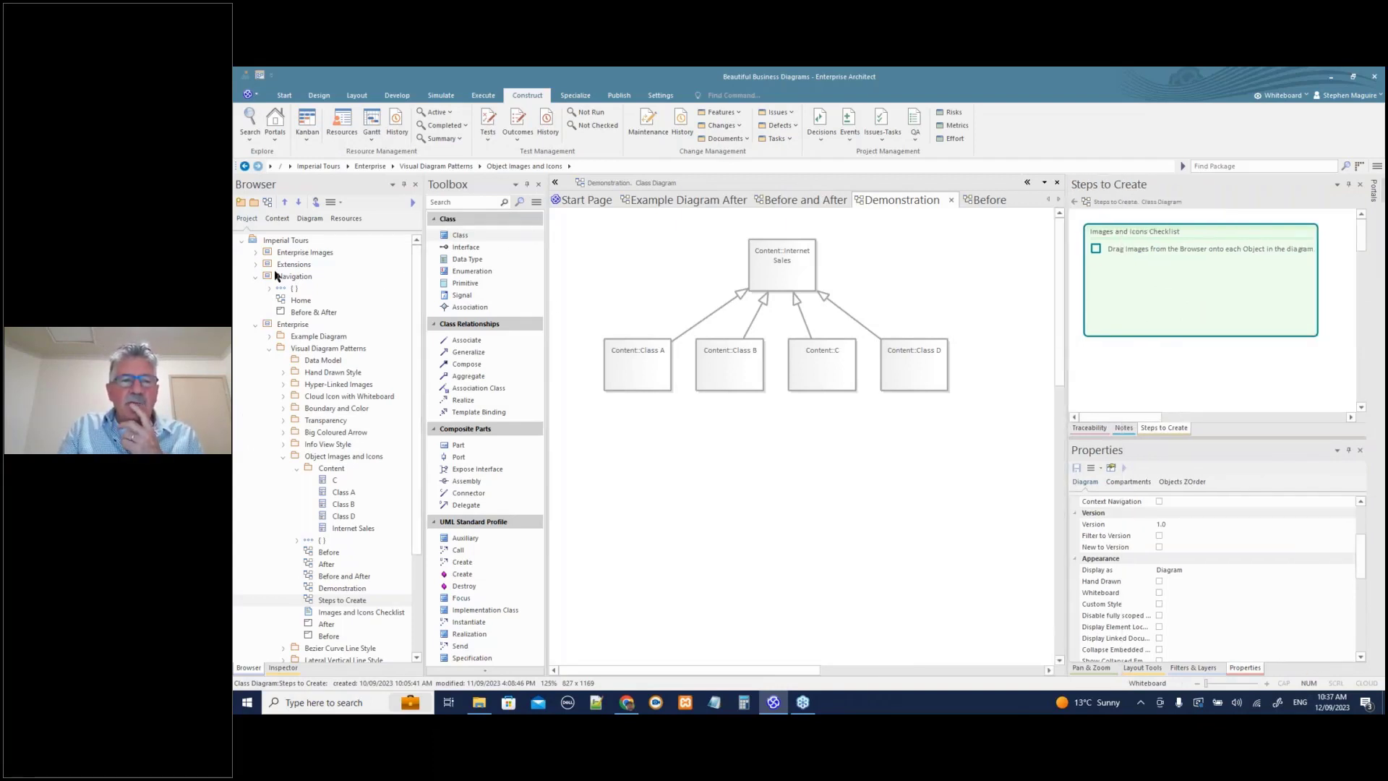
- Open the Enterprise Images diagram from the Enterprise Images package and look through the available images
{"action": "left_click", "coordinate": [255, 253]}
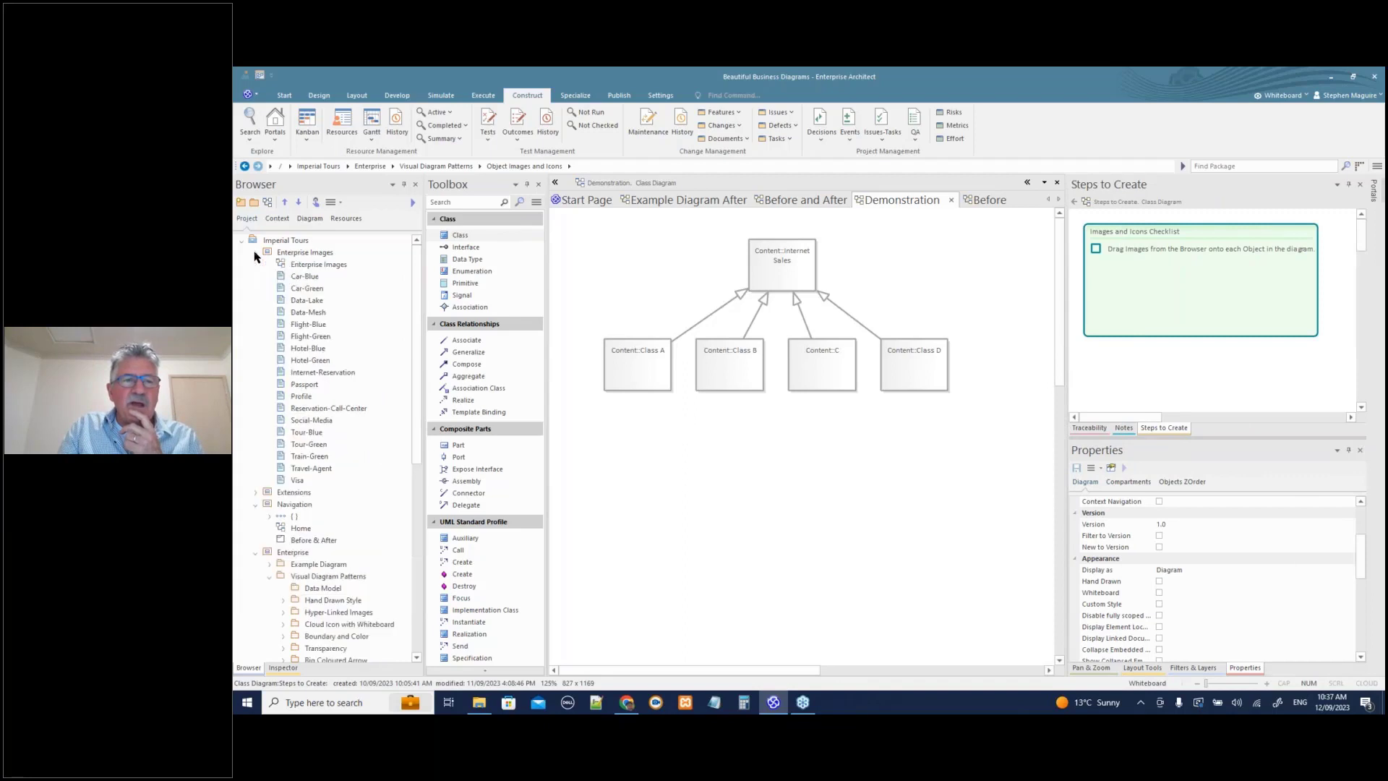
{"action": "double_click", "coordinate": [313, 266]}
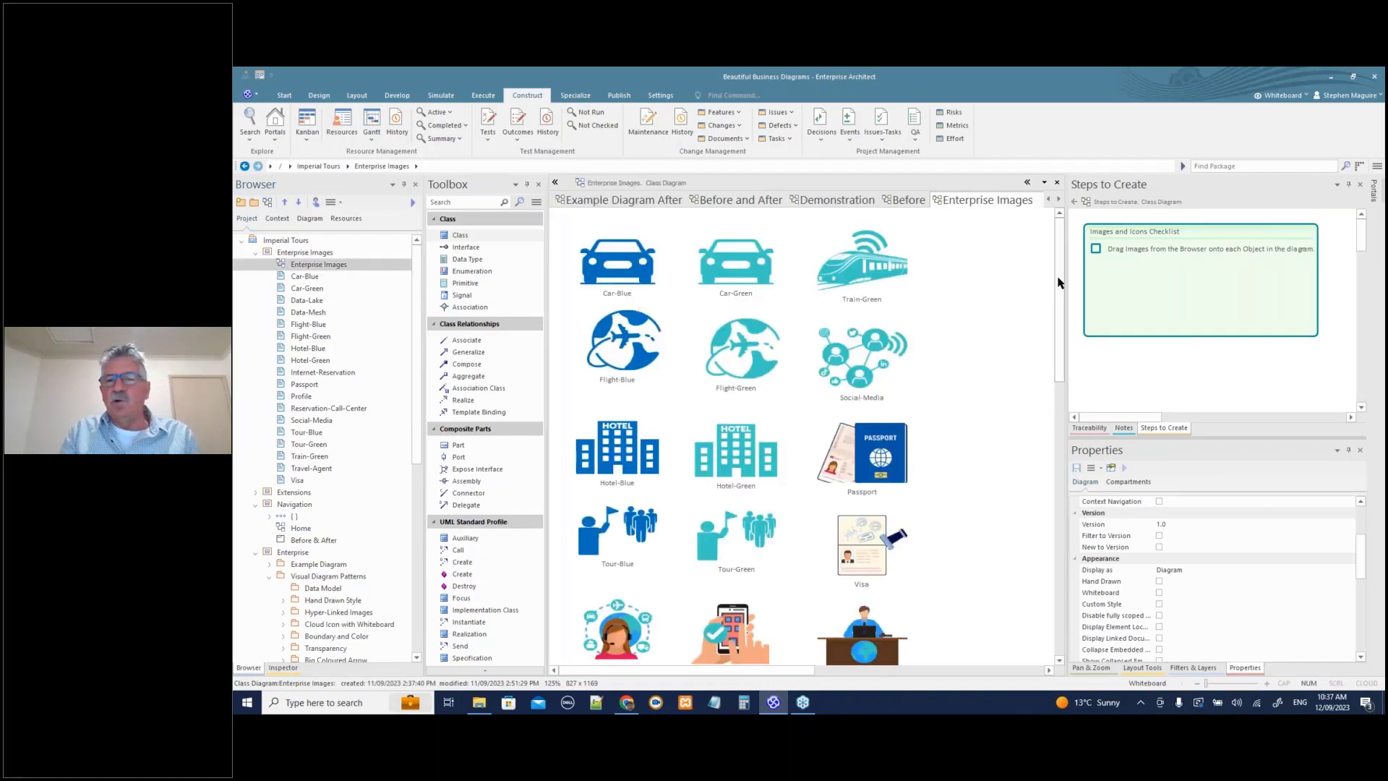
{"action": "scroll", "coordinate": [1061, 296], "scroll_direction": "down", "scroll_amount": 3}
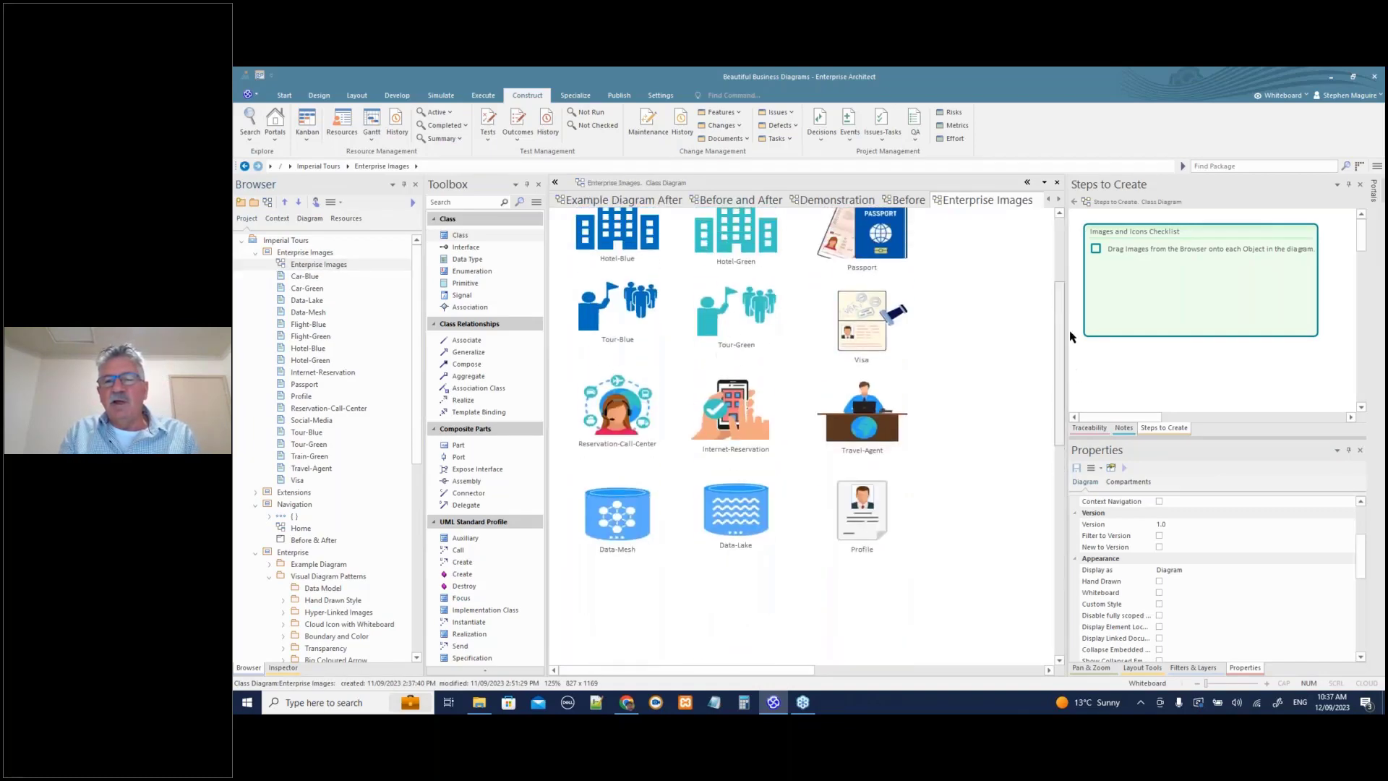
{"action": "scroll", "coordinate": [1067, 313], "scroll_direction": "up", "scroll_amount": 3}
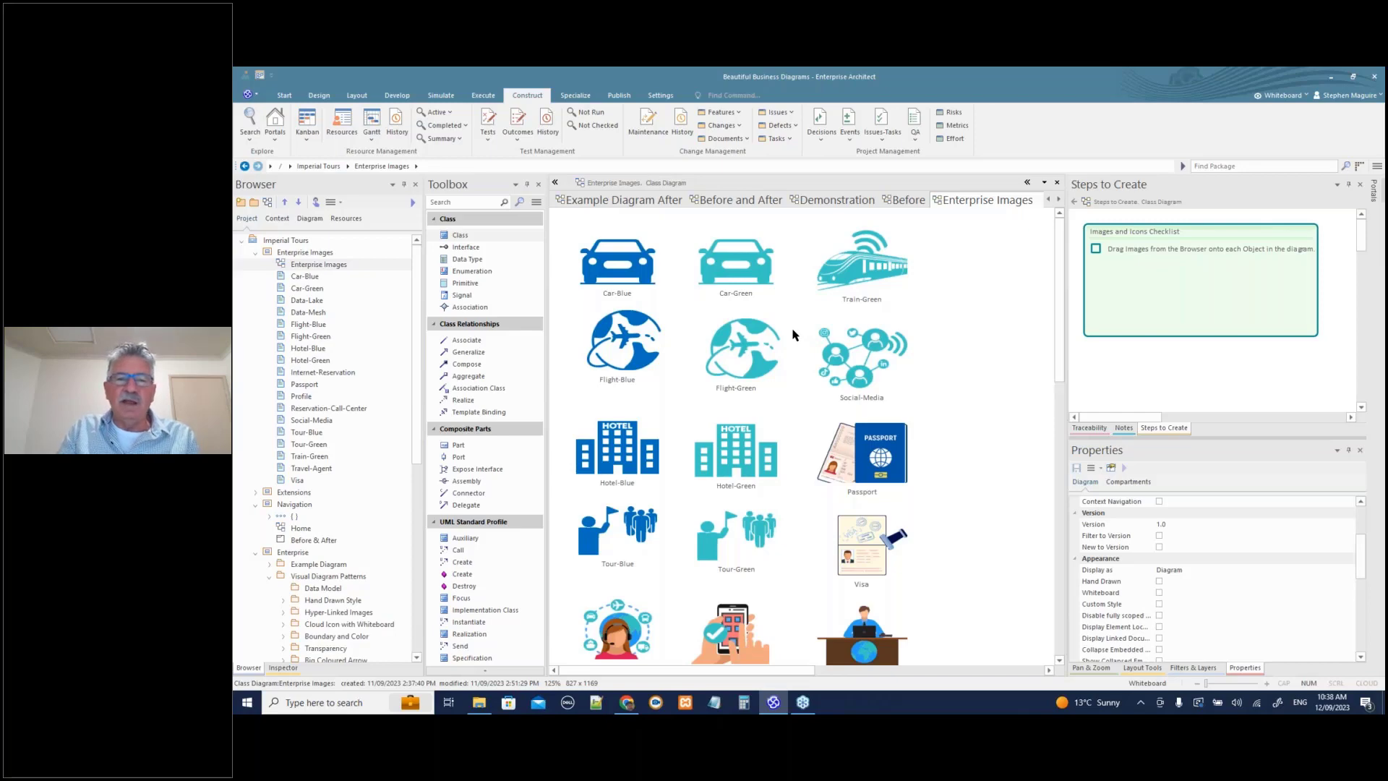
- Close the Enterprise Images diagram and set Internet-Reservation as the alternate image of the Internet Sales class in Demonstration
{"action": "left_click", "coordinate": [1059, 200]}
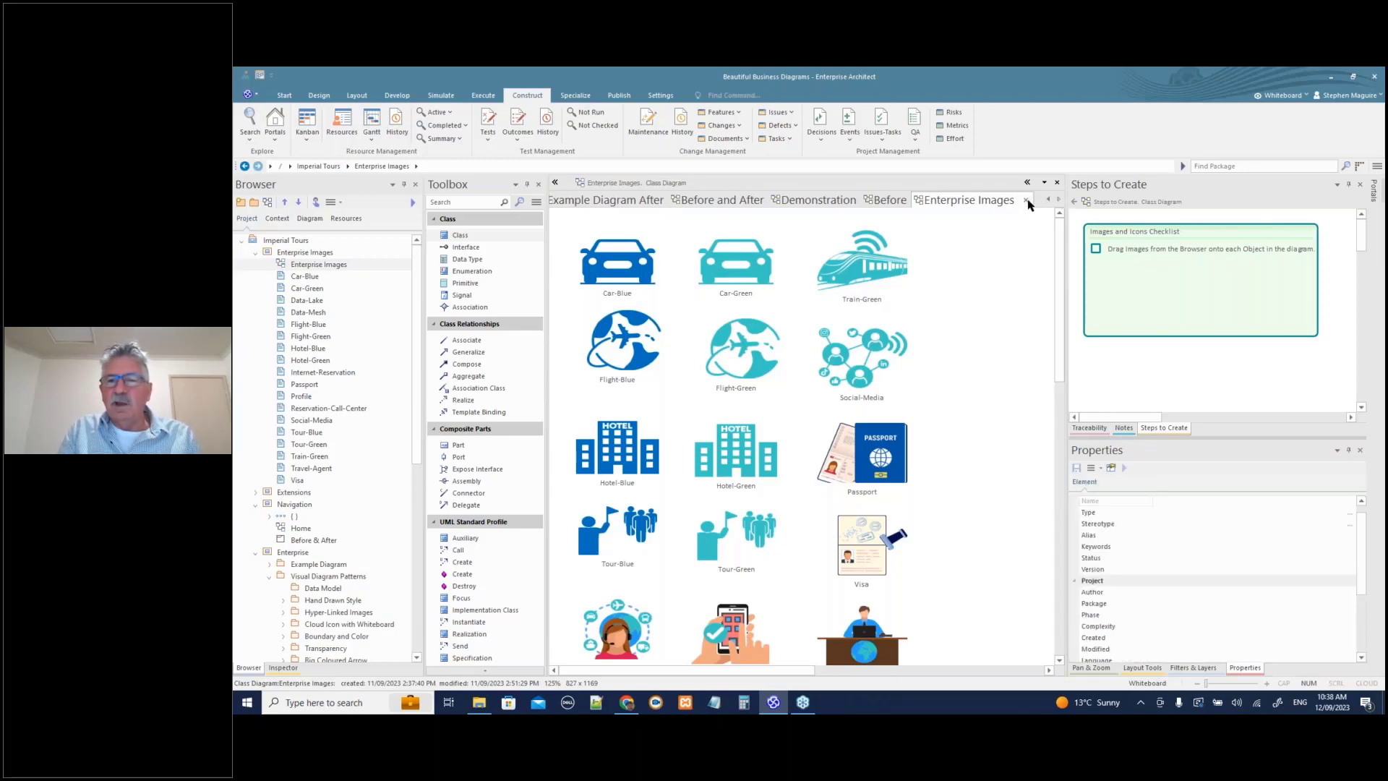
{"action": "left_click", "coordinate": [1026, 201]}
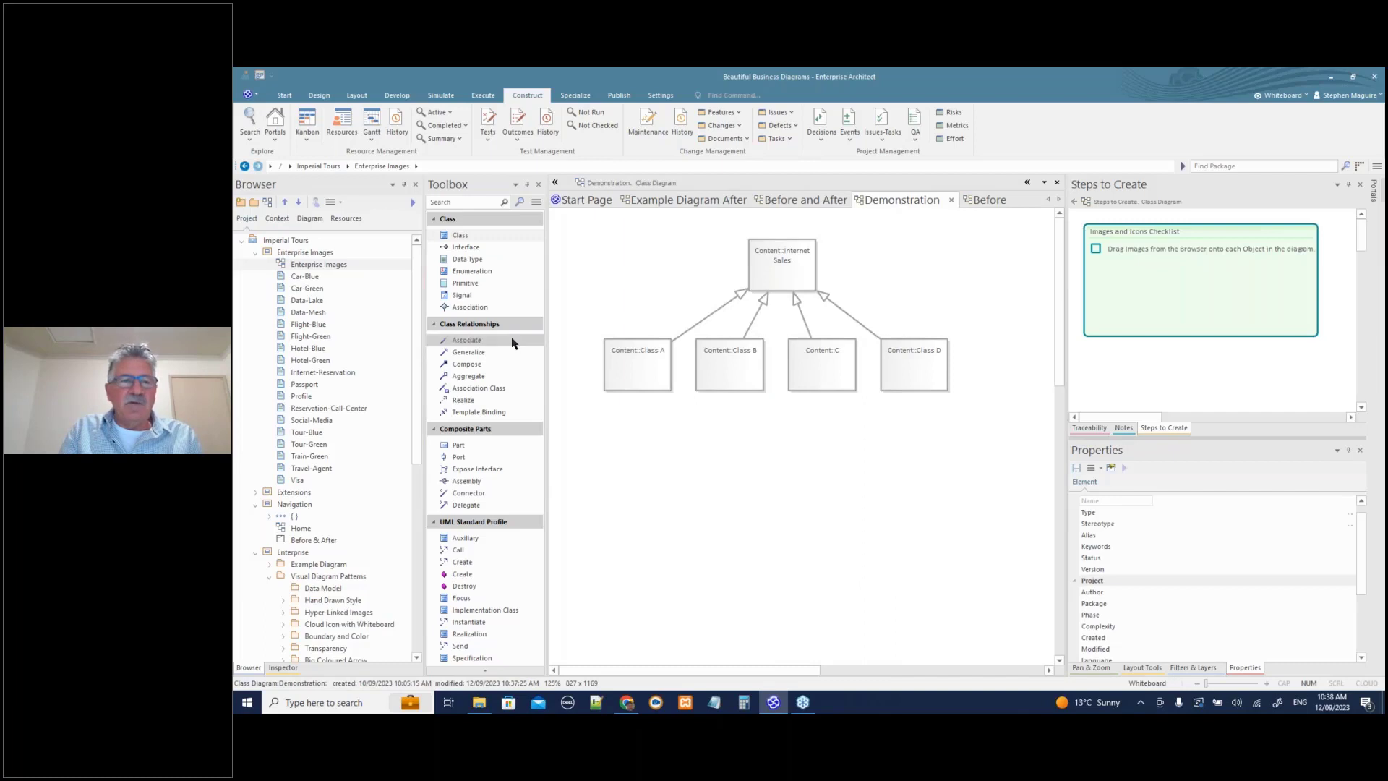
{"action": "left_click", "coordinate": [316, 373]}
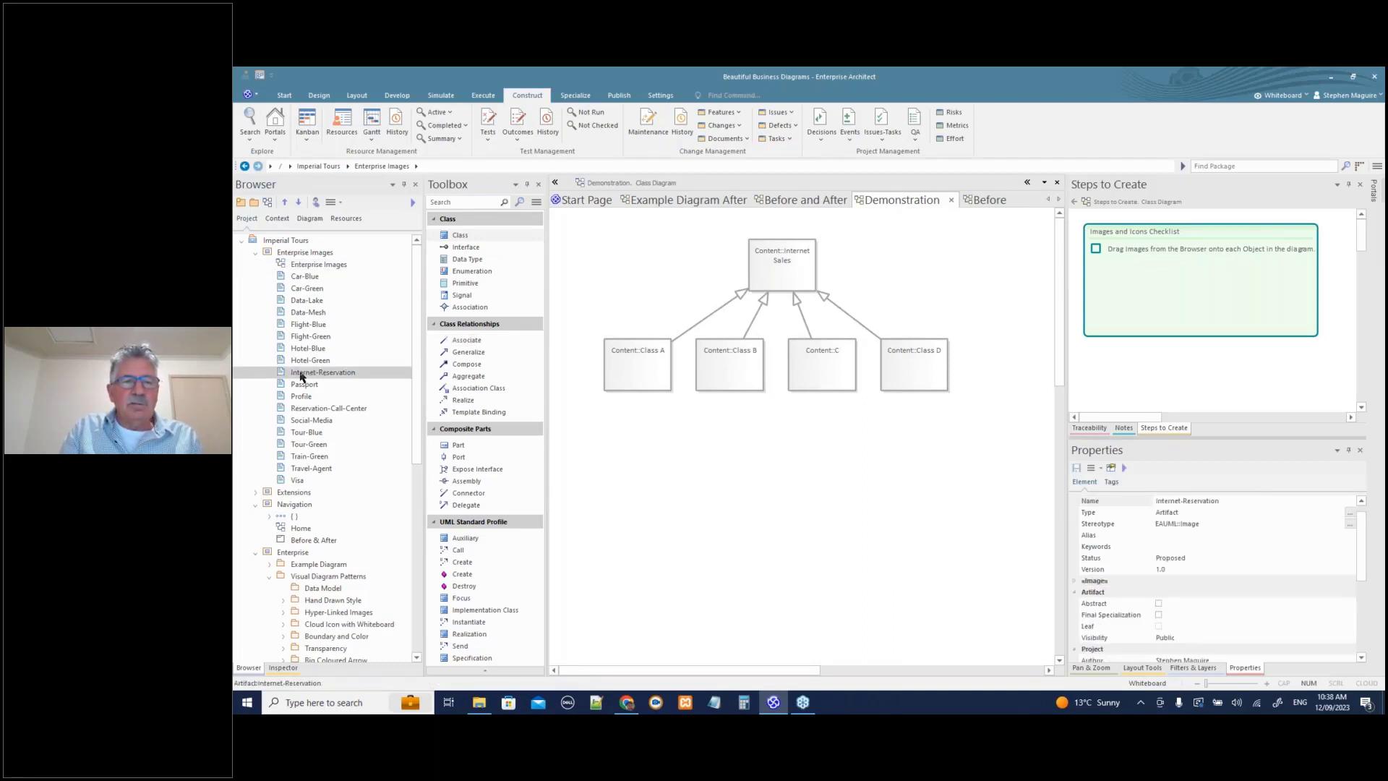
{"action": "left_click_drag", "start_coordinate": [768, 268], "coordinate": [772, 264]}
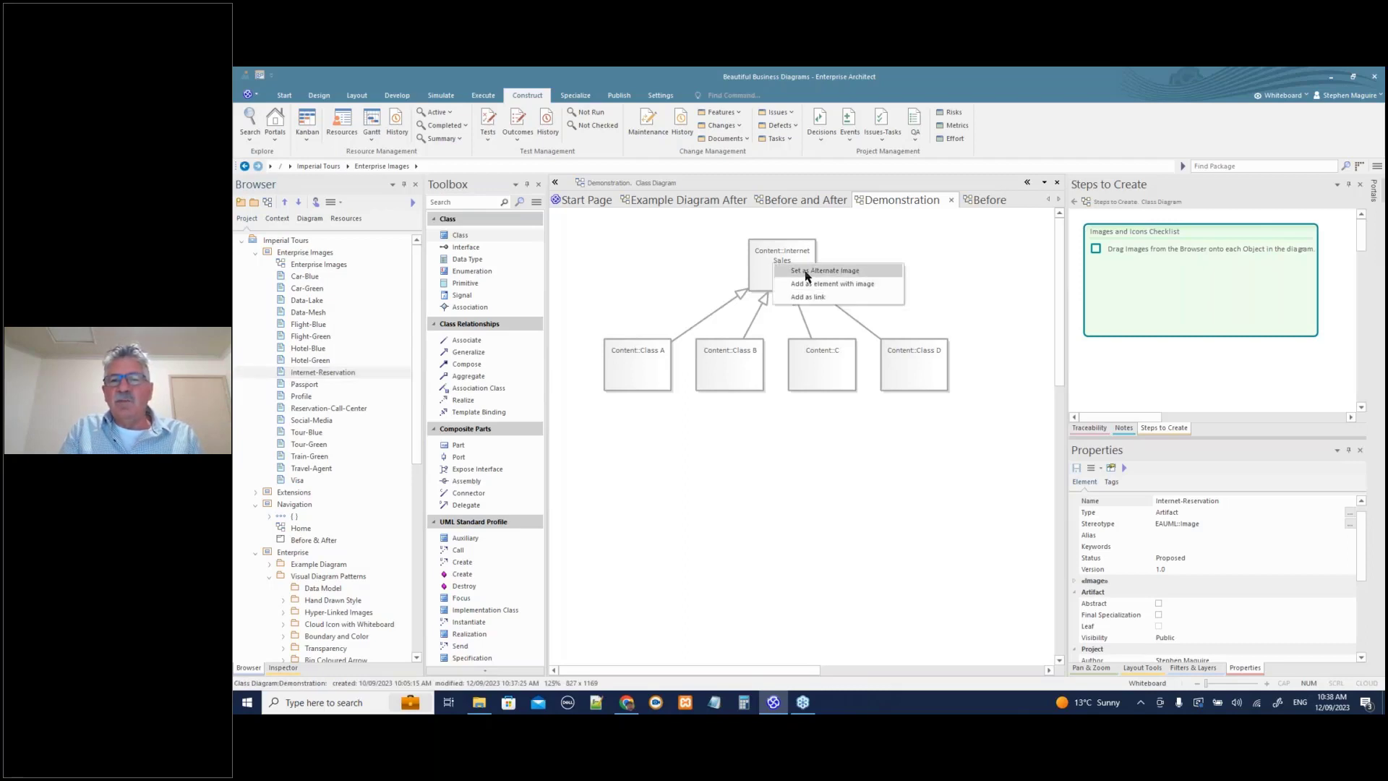
{"action": "left_click", "coordinate": [808, 271]}
{"action": "left_click", "coordinate": [913, 273]}
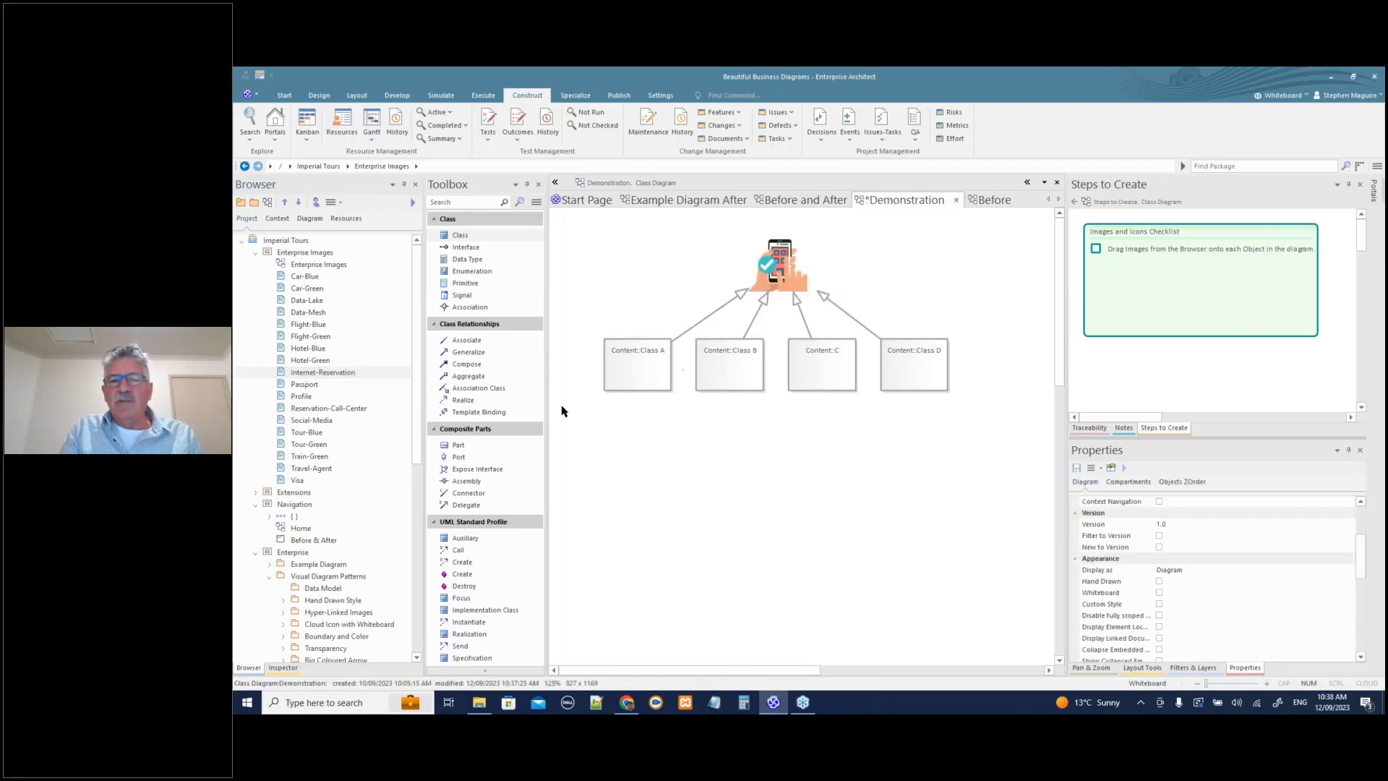
- Set the Flight-Green image as the alternate image of Class A
{"action": "left_click", "coordinate": [649, 369]}
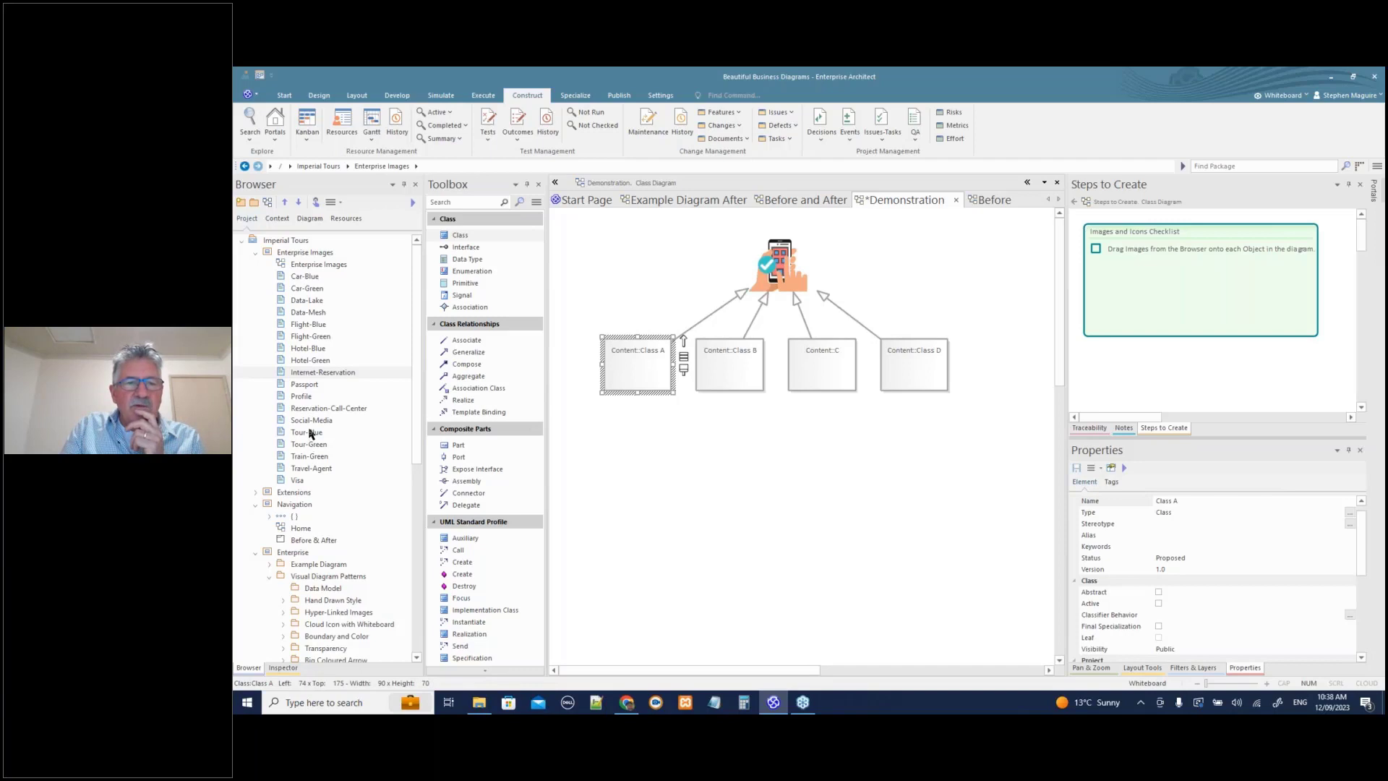
{"action": "left_click", "coordinate": [315, 325]}
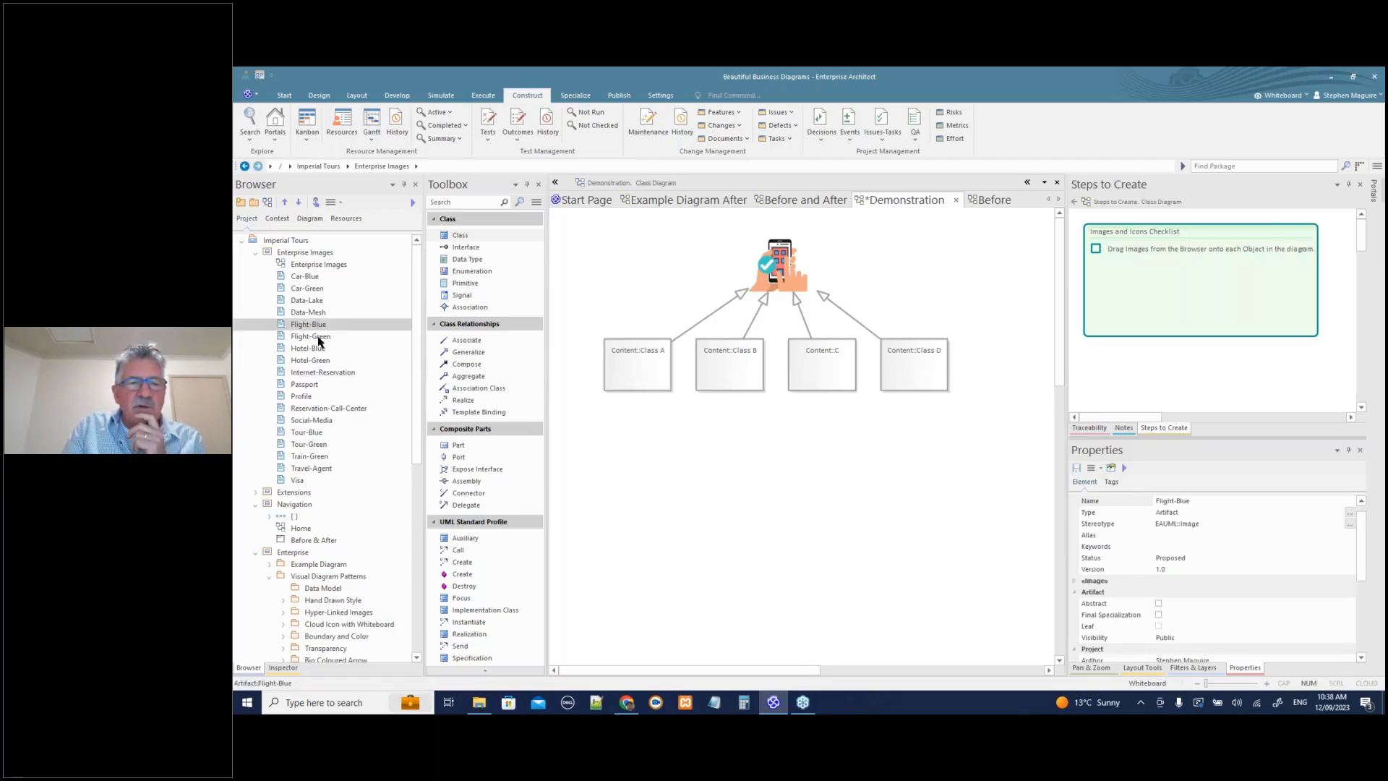
{"action": "left_click_drag", "start_coordinate": [318, 337], "coordinate": [646, 360]}
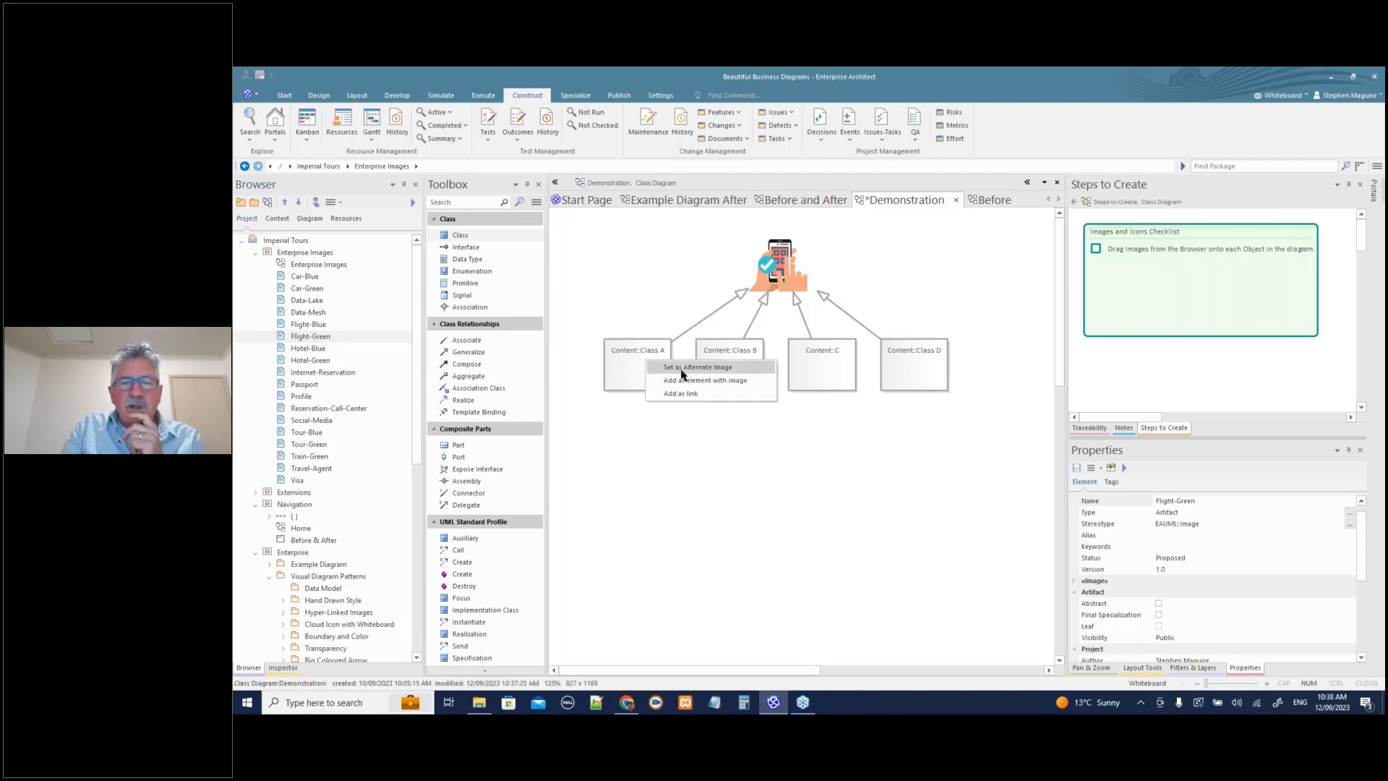
{"action": "left_click", "coordinate": [682, 369]}
{"action": "left_click", "coordinate": [647, 370]}
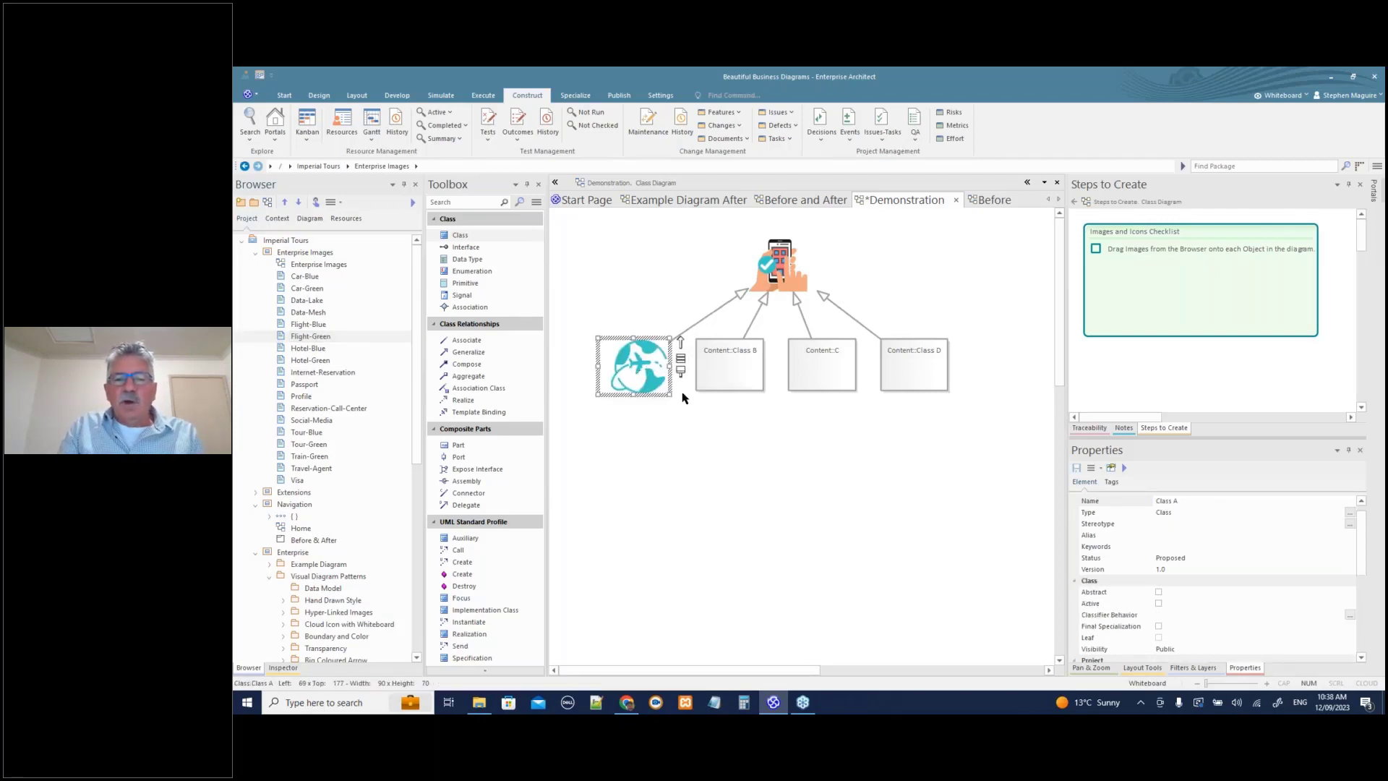
- Set Hotel-Green as the alternate image of Class B and Tour-Green as the alternate image of Class D
{"action": "left_click", "coordinate": [311, 360]}
{"action": "key", "text": "ctrl+u"}
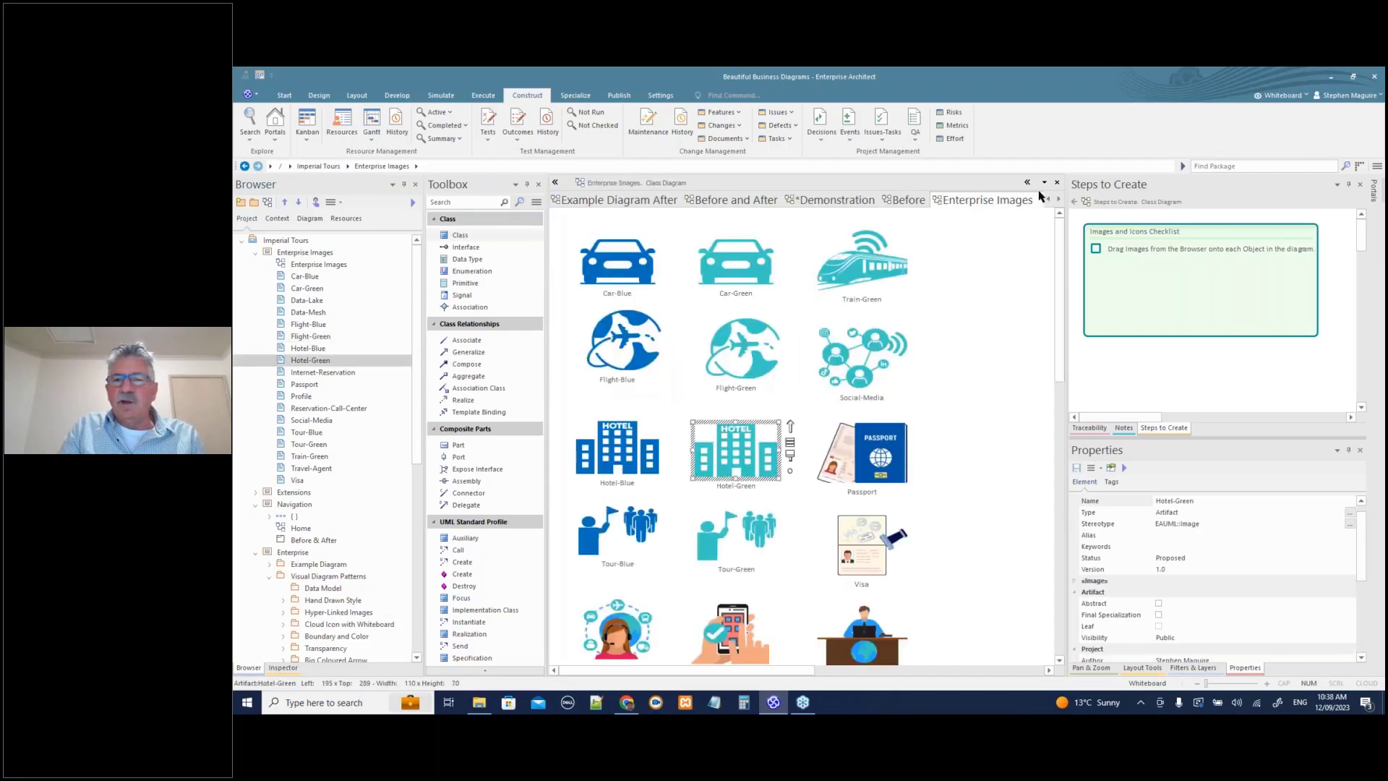
{"action": "left_click", "coordinate": [1048, 199]}
{"action": "left_click", "coordinate": [1048, 198]}
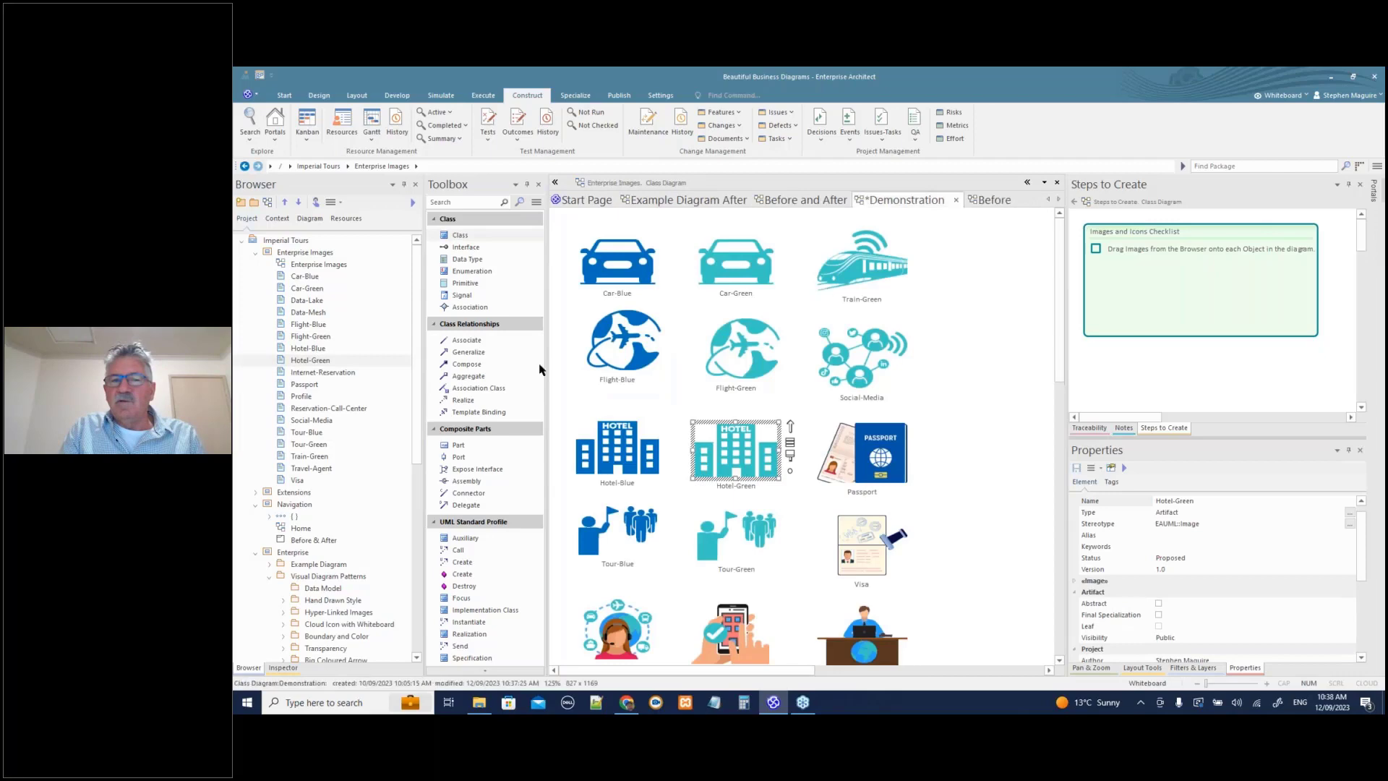
{"action": "left_click_drag", "start_coordinate": [313, 363], "coordinate": [714, 367]}
{"action": "left_click", "coordinate": [731, 383]}
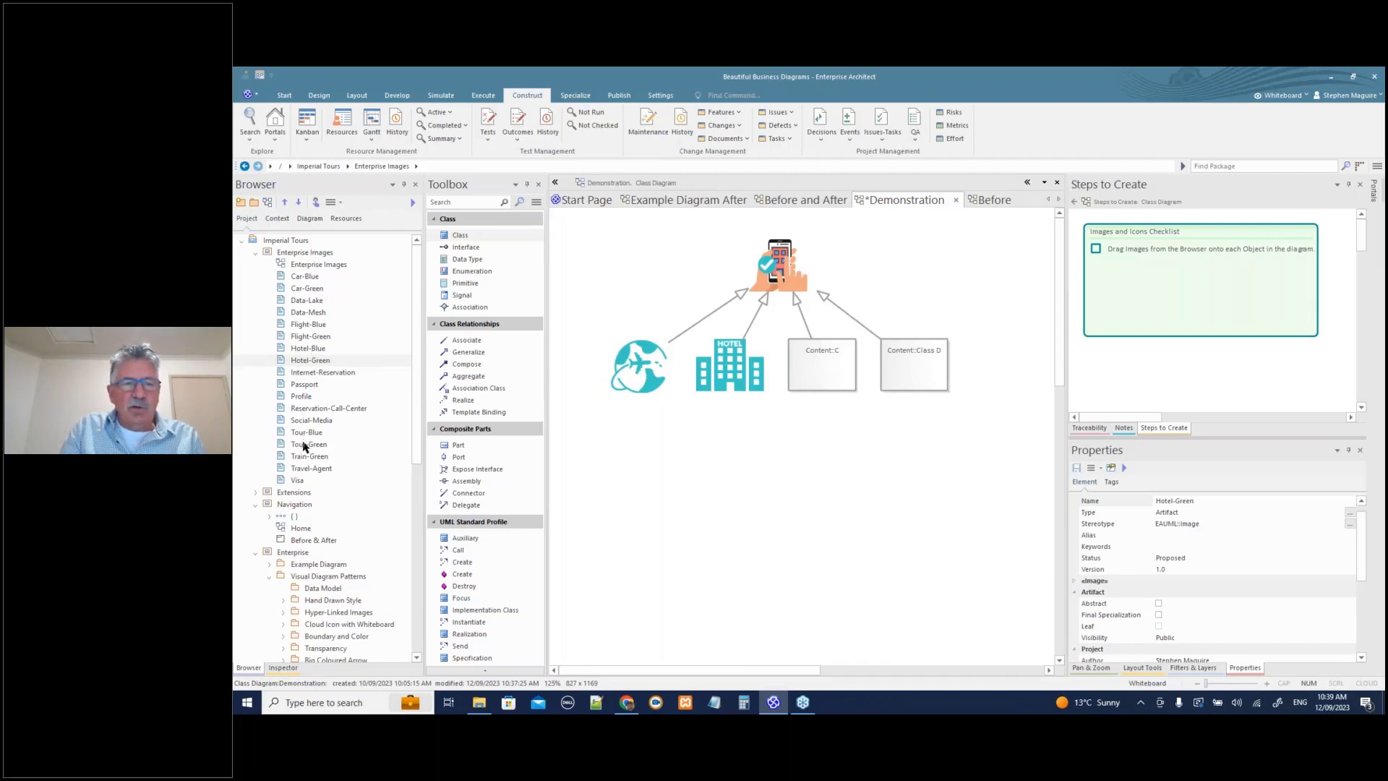
{"action": "left_click_drag", "start_coordinate": [305, 446], "coordinate": [902, 363]}
{"action": "left_click", "coordinate": [922, 372]}
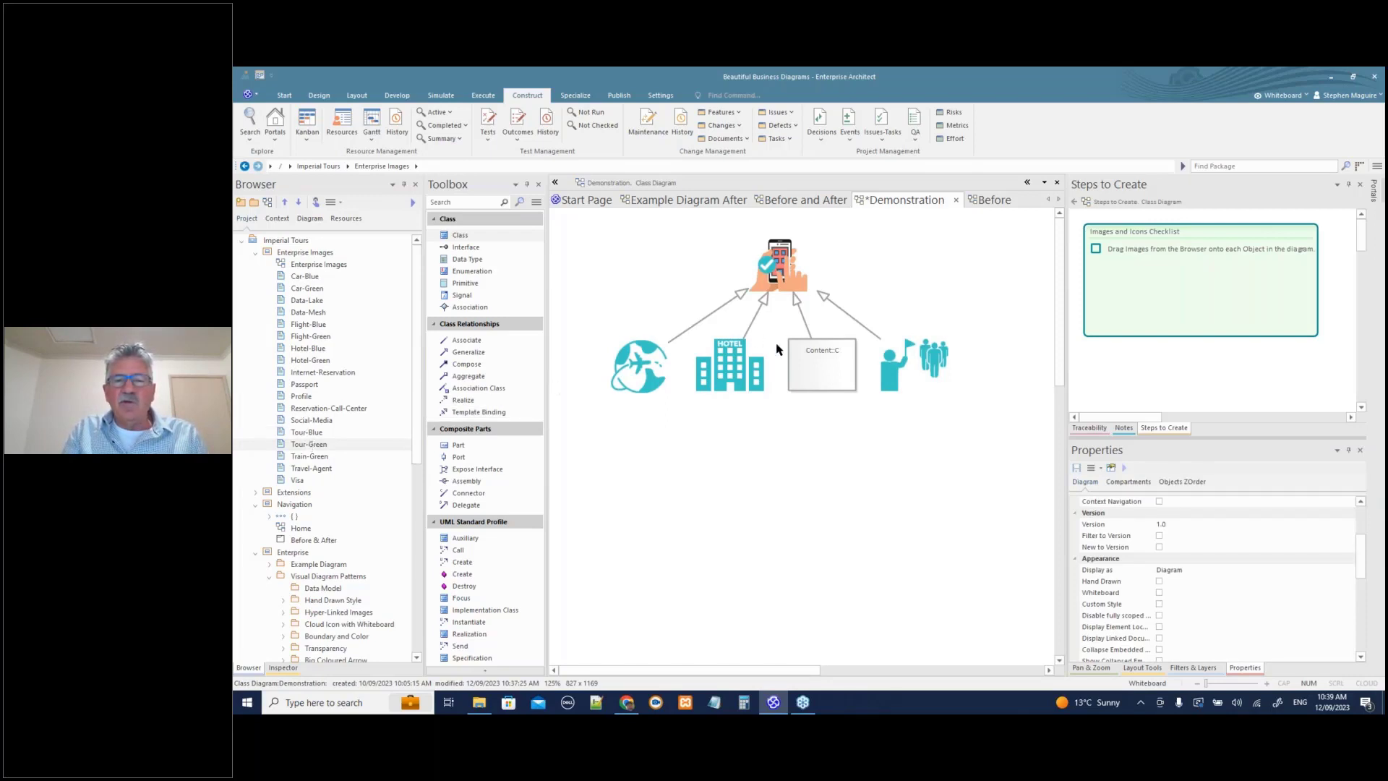
- Enable the custom draw style for class C, between the hotel and tour images
{"action": "left_click", "coordinate": [813, 380]}
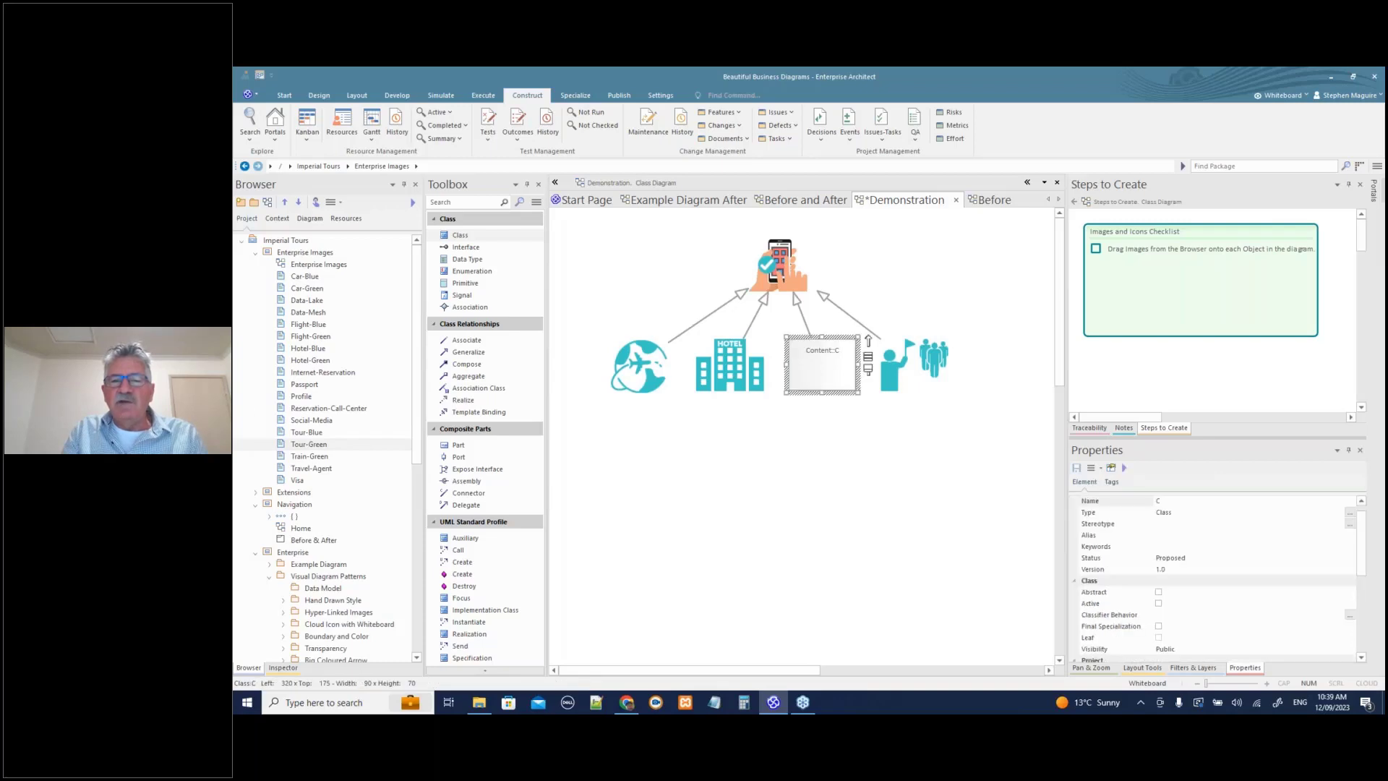
{"action": "right_click", "coordinate": [814, 381]}
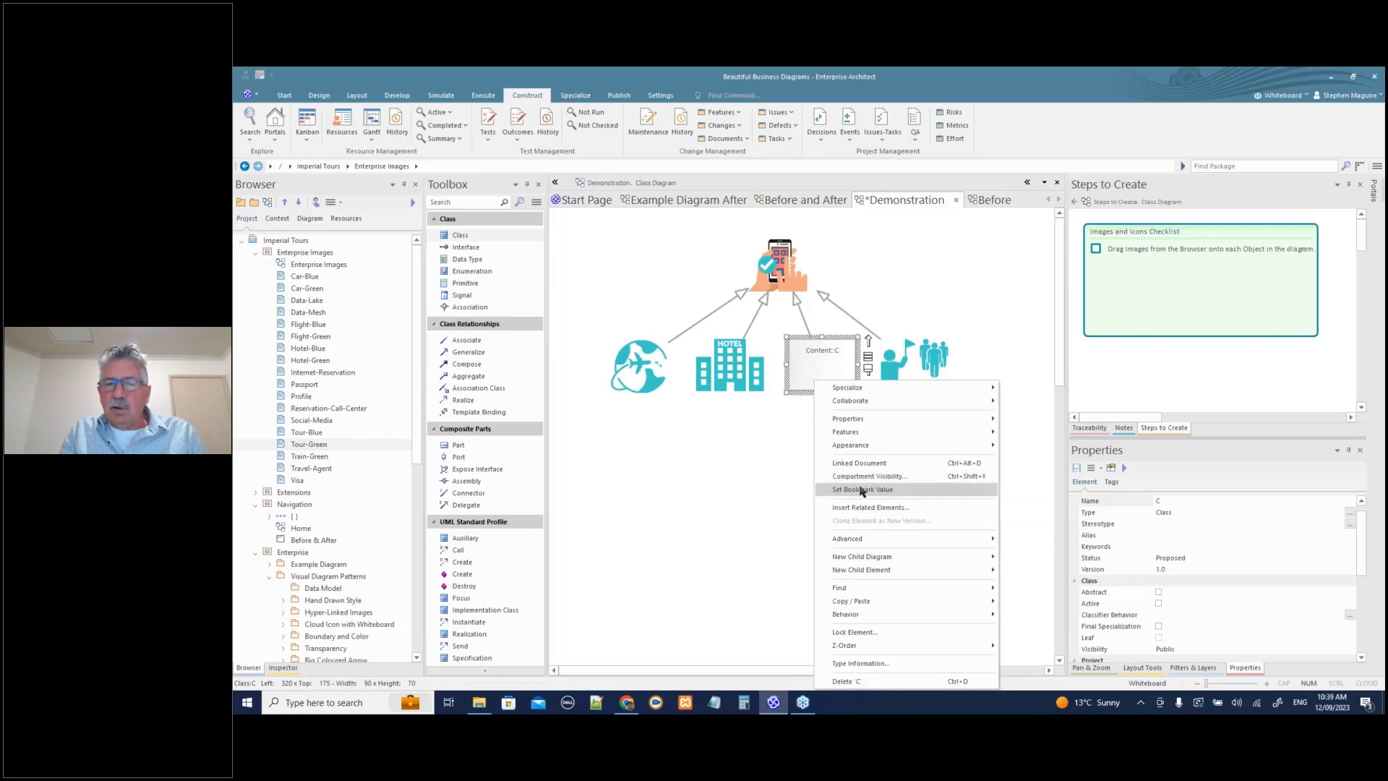
{"action": "mouse_move", "coordinate": [866, 445]}
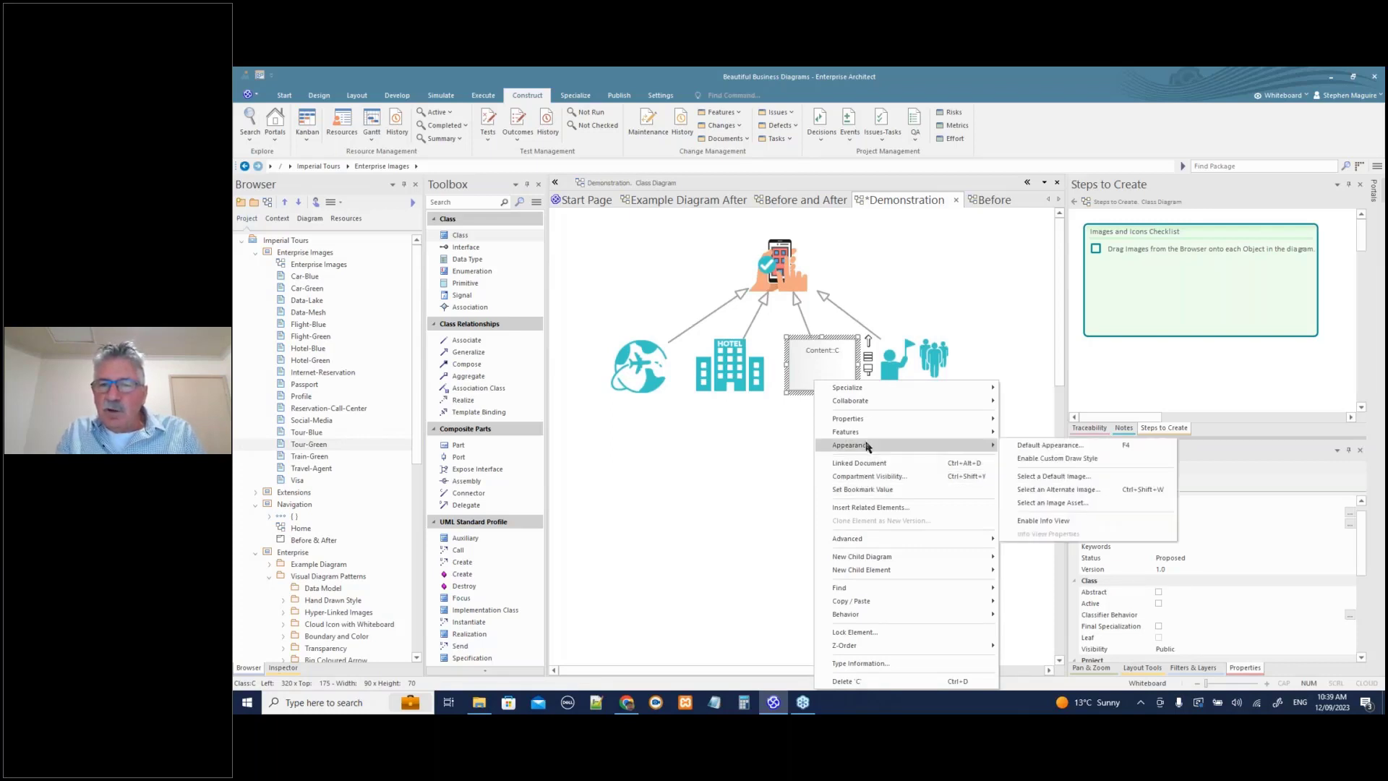
{"action": "left_click", "coordinate": [1082, 460]}
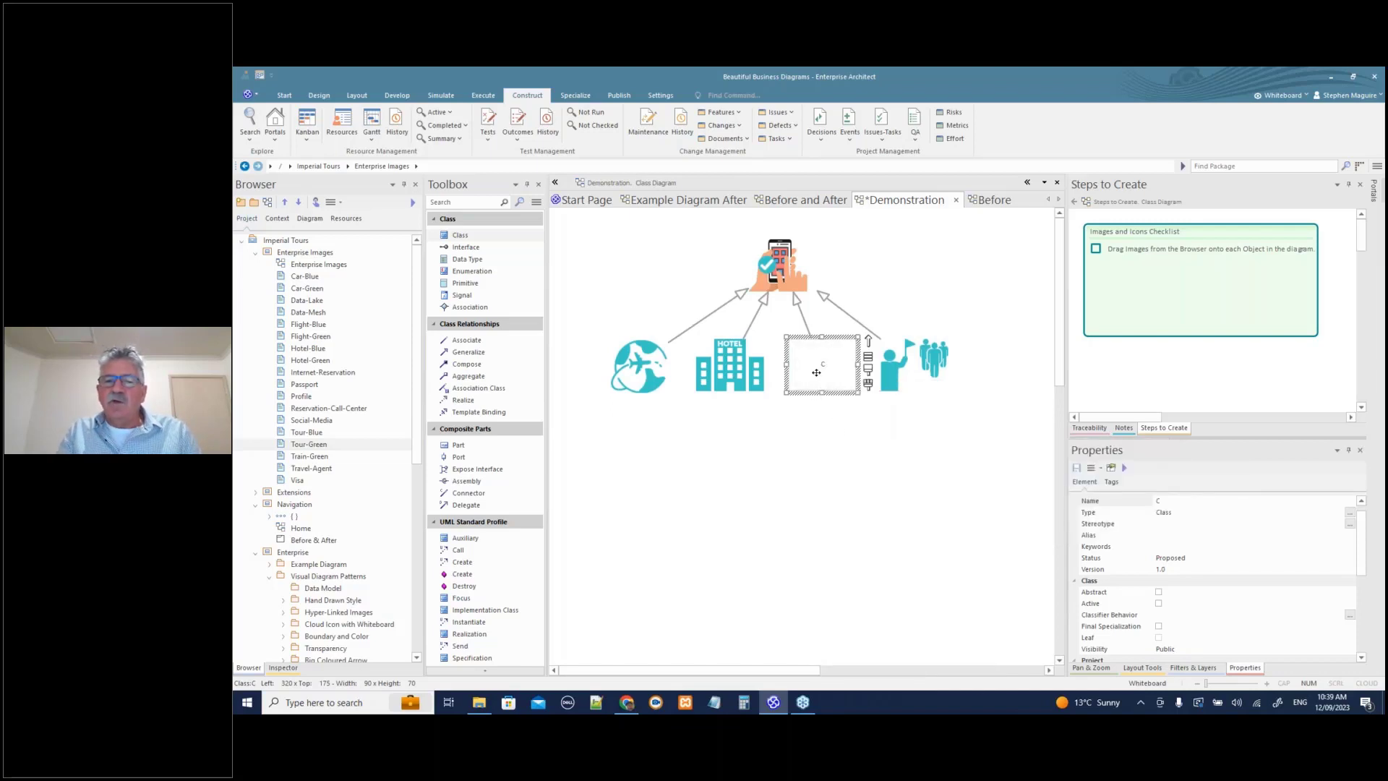
{"action": "left_click", "coordinate": [805, 462]}
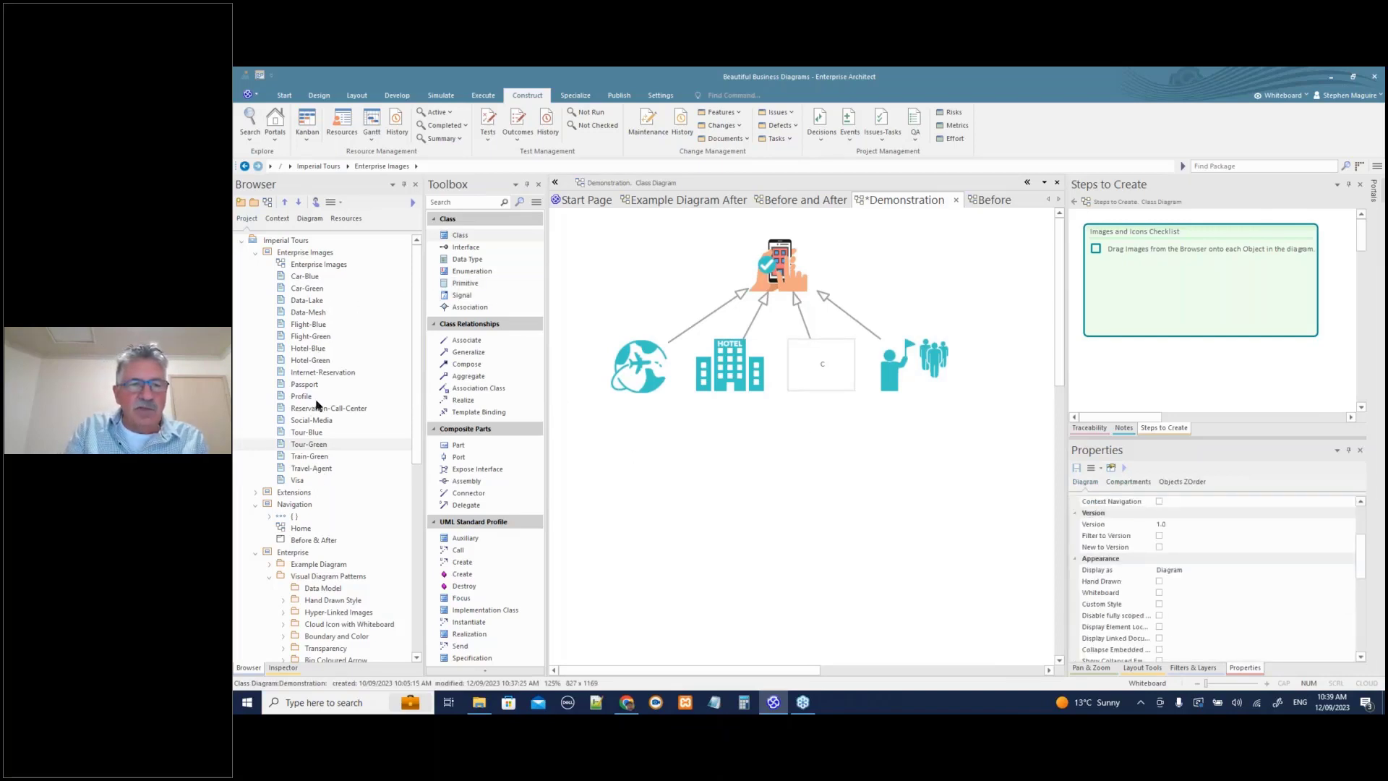
- Apply the Car-Blue image to class C as an icon
{"action": "left_click", "coordinate": [312, 278]}
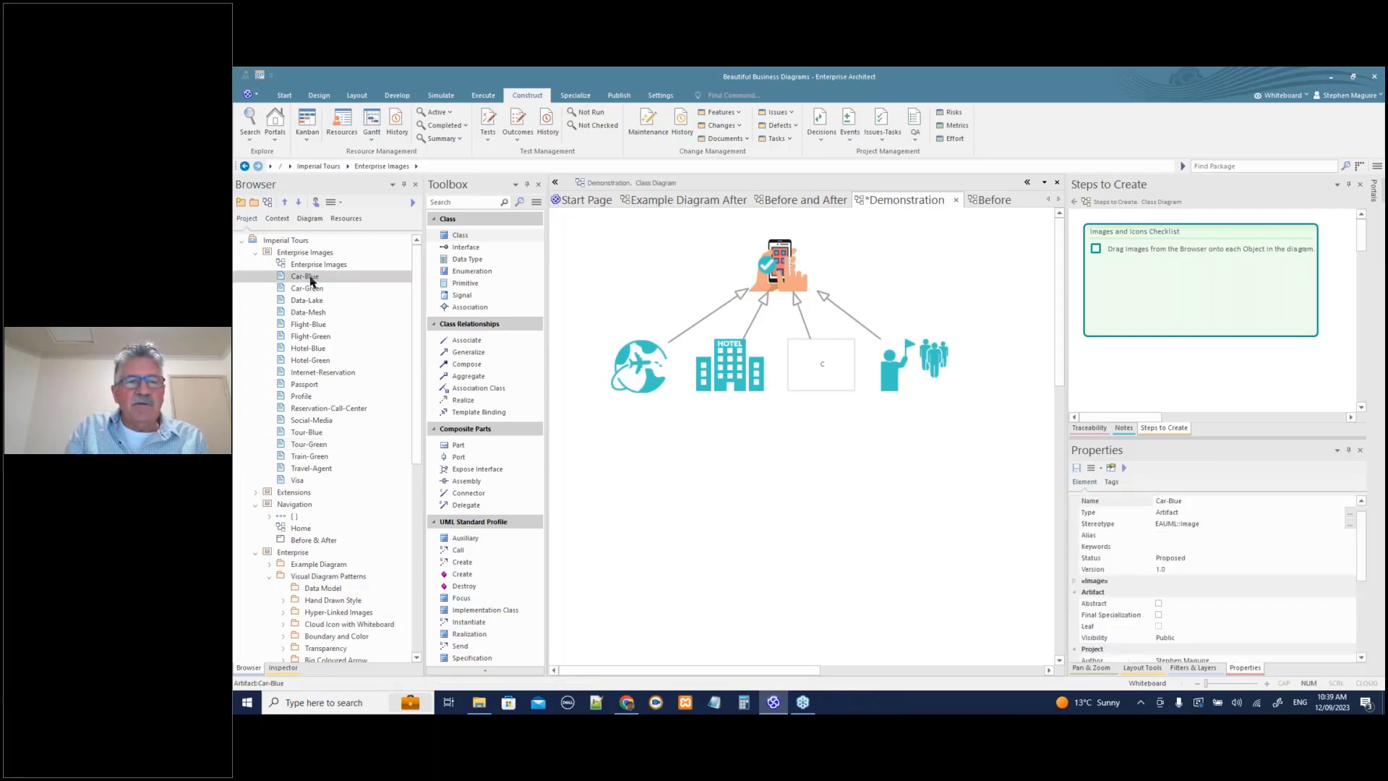
{"action": "left_click_drag", "start_coordinate": [311, 281], "coordinate": [816, 358]}
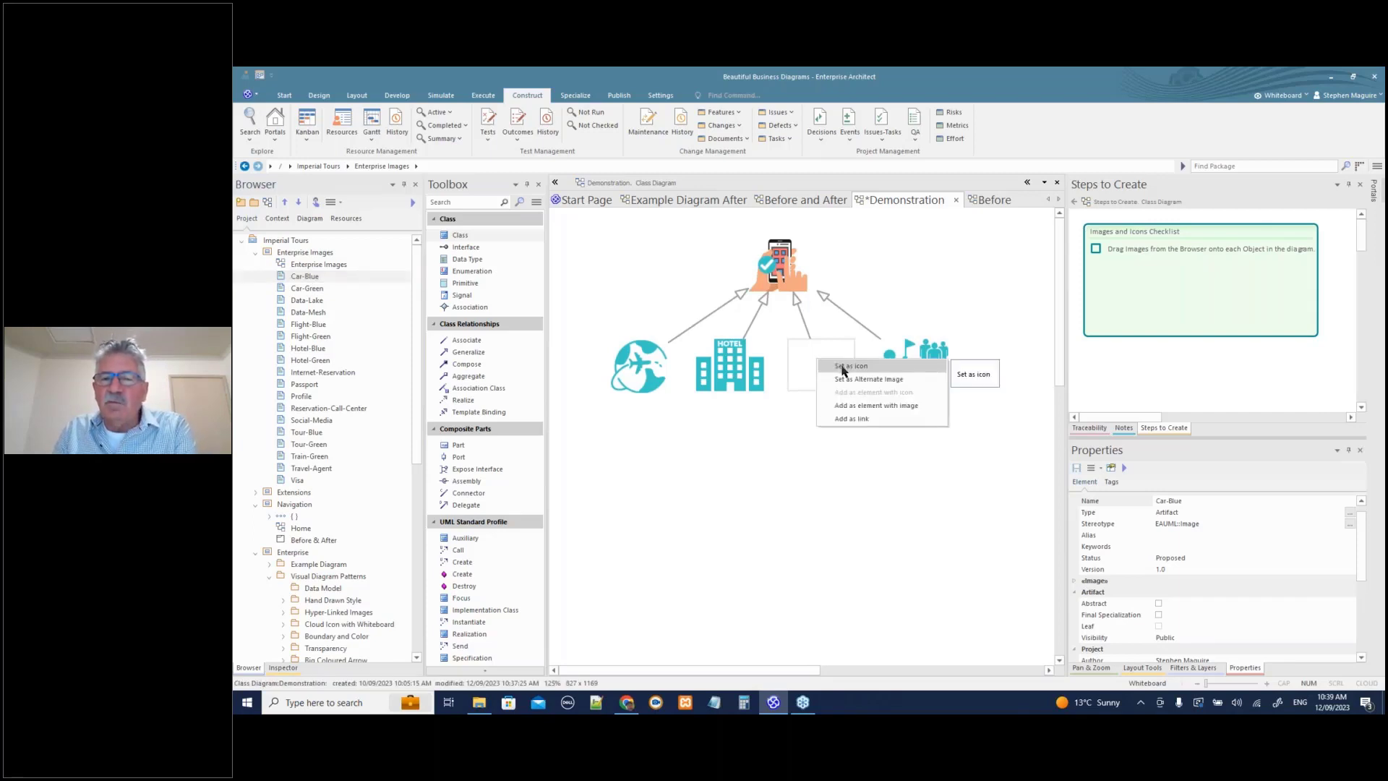
{"action": "left_click", "coordinate": [842, 367]}
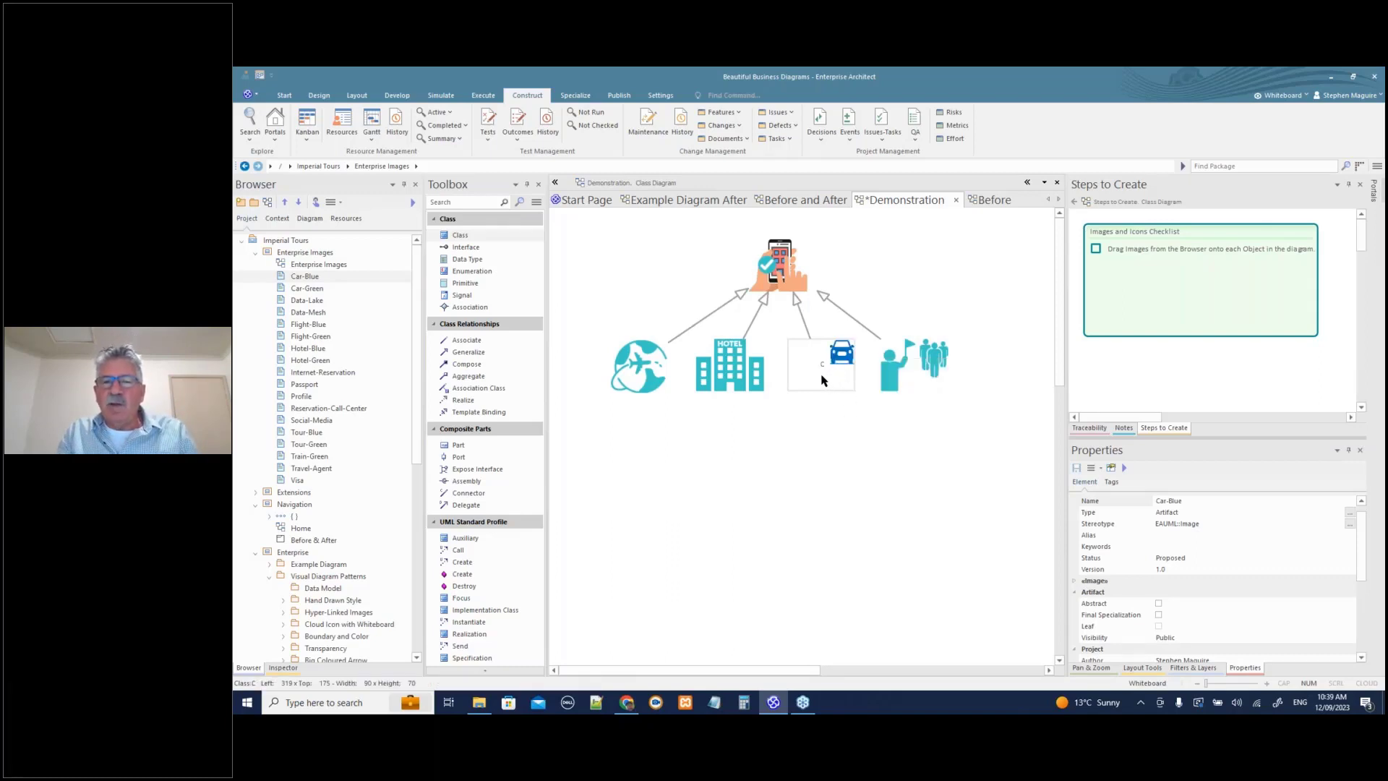
- Set the size of the car icon on class C to 24x24
{"action": "left_click", "coordinate": [820, 384]}
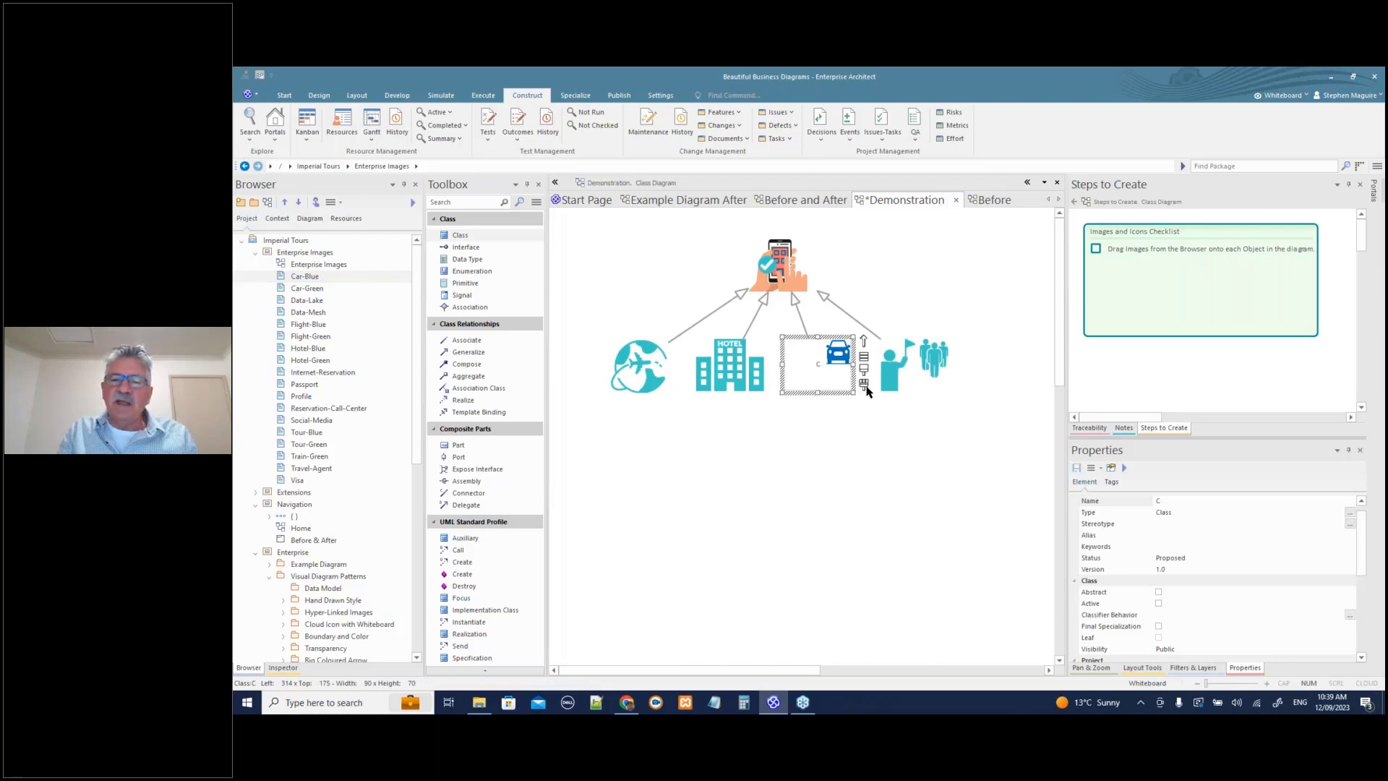
{"action": "mouse_move", "coordinate": [866, 389]}
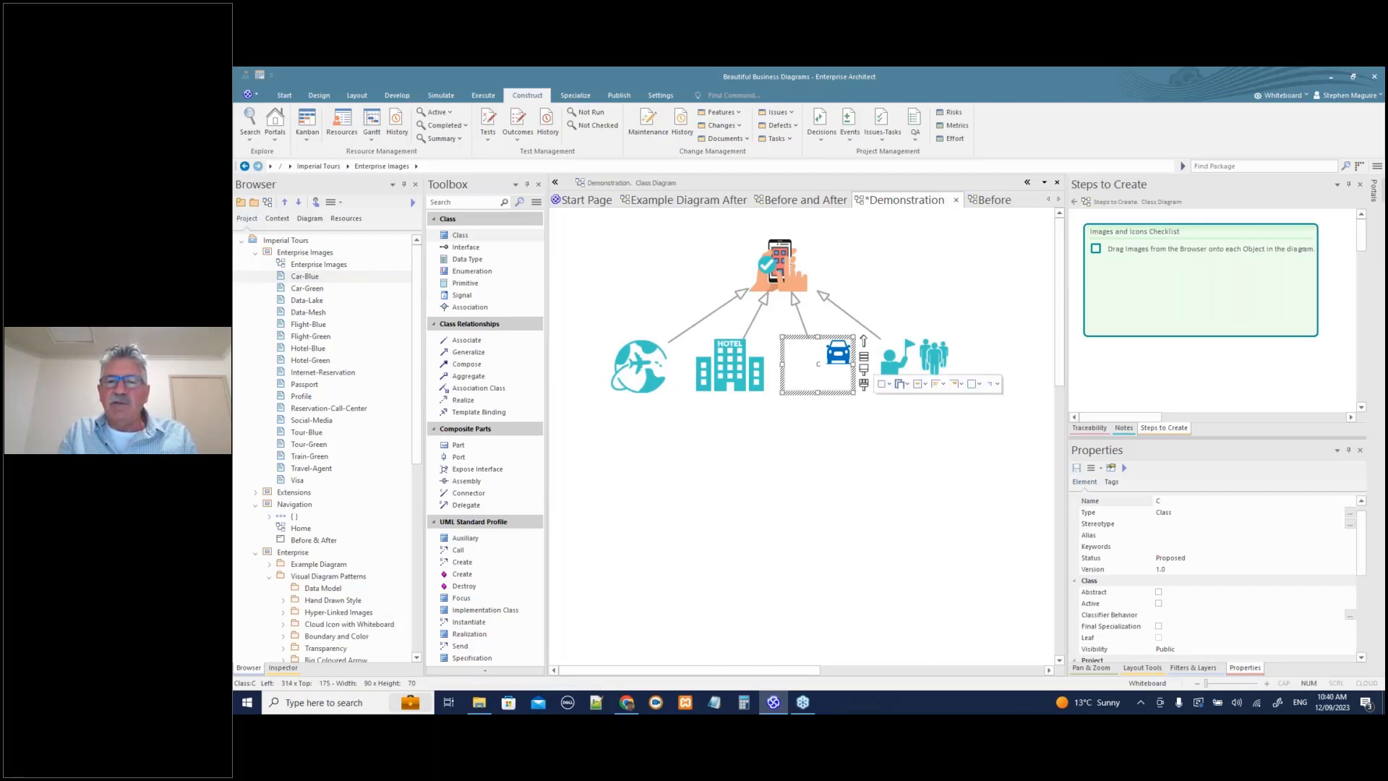
{"action": "left_click", "coordinate": [979, 385]}
{"action": "left_click", "coordinate": [955, 384]}
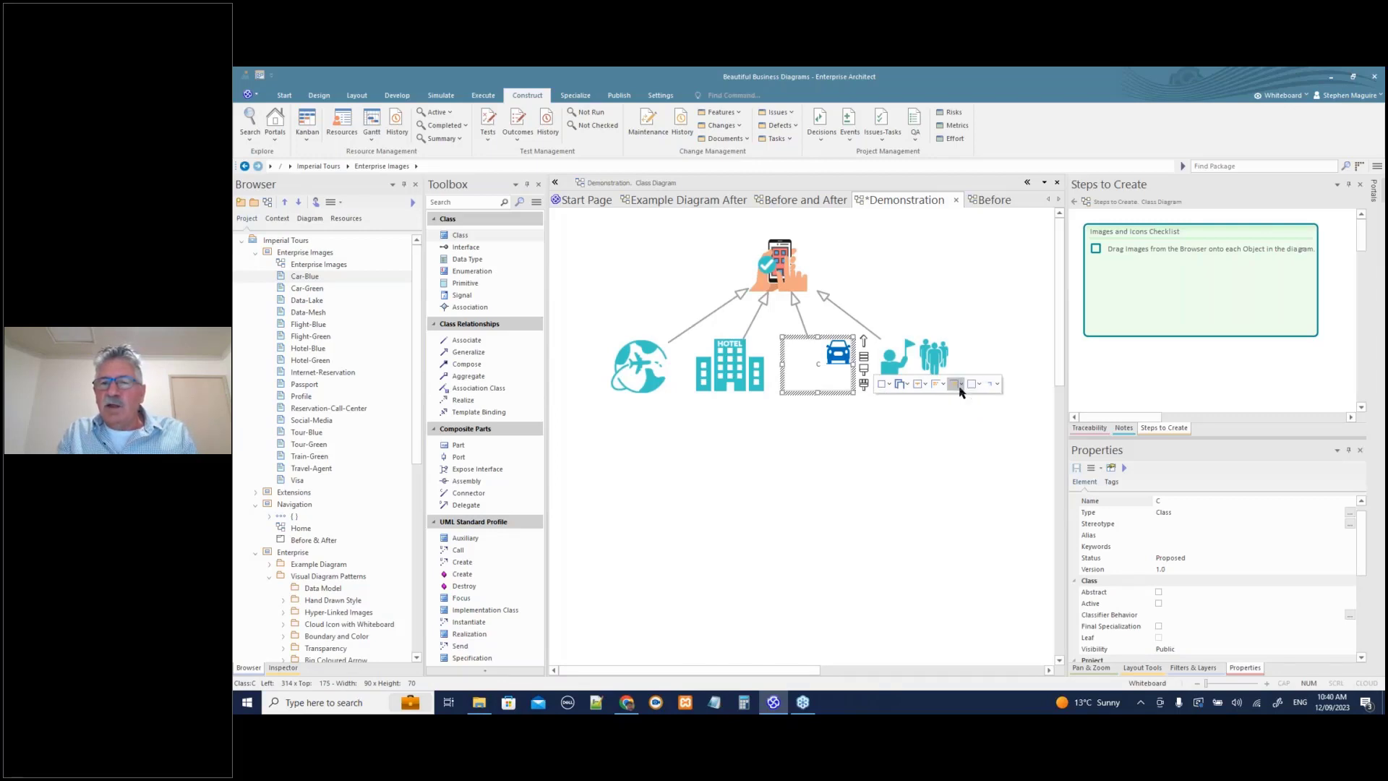
{"action": "mouse_move", "coordinate": [974, 399]}
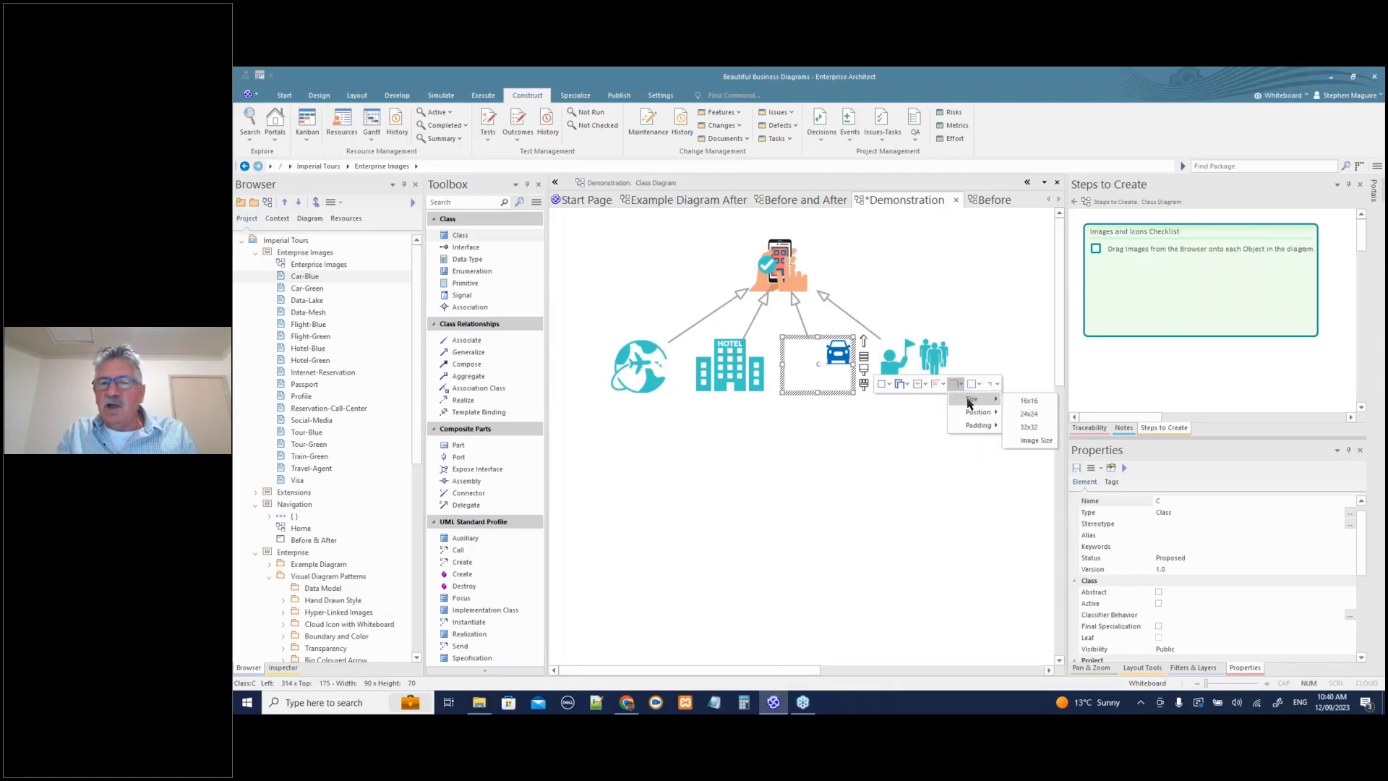
{"action": "left_click", "coordinate": [1030, 415]}
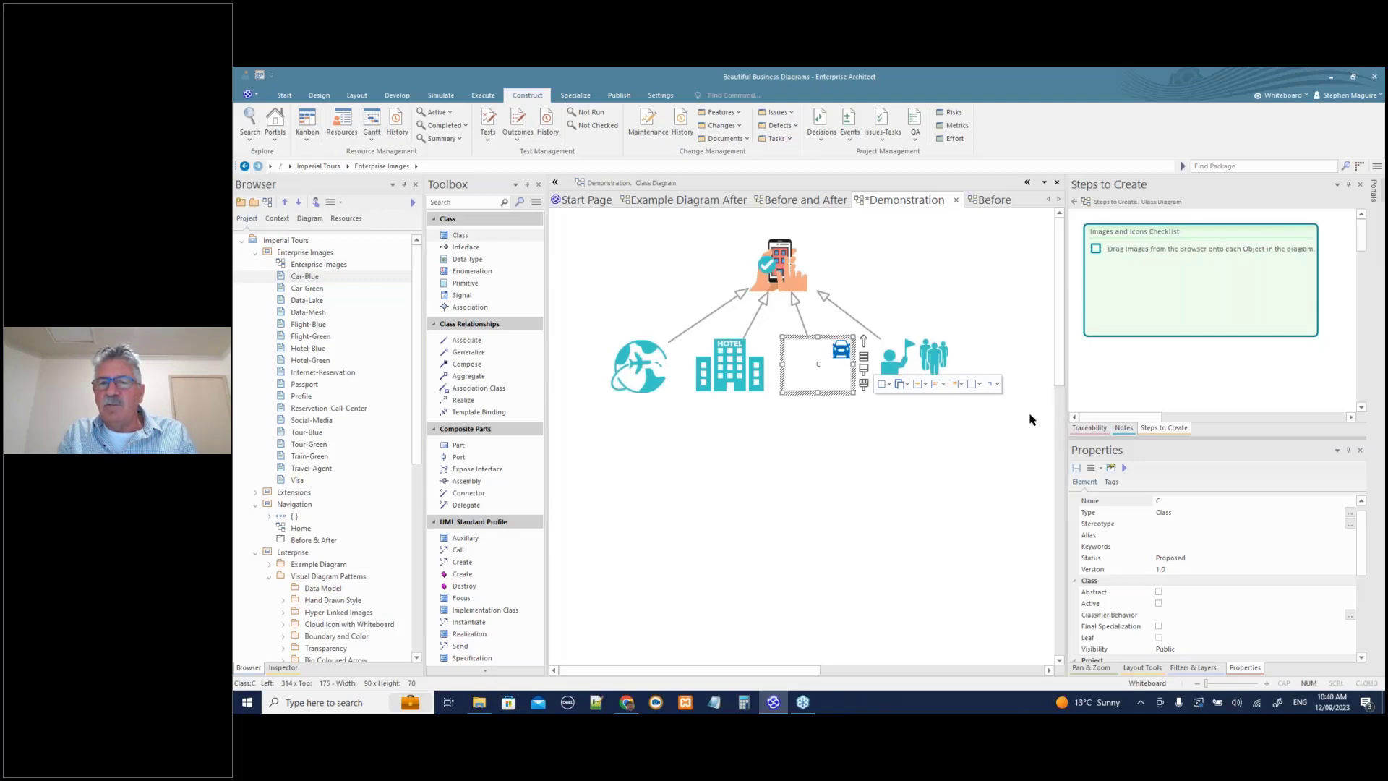
- Position the car icon at the top left of class C with 4px padding
{"action": "left_click", "coordinate": [977, 385]}
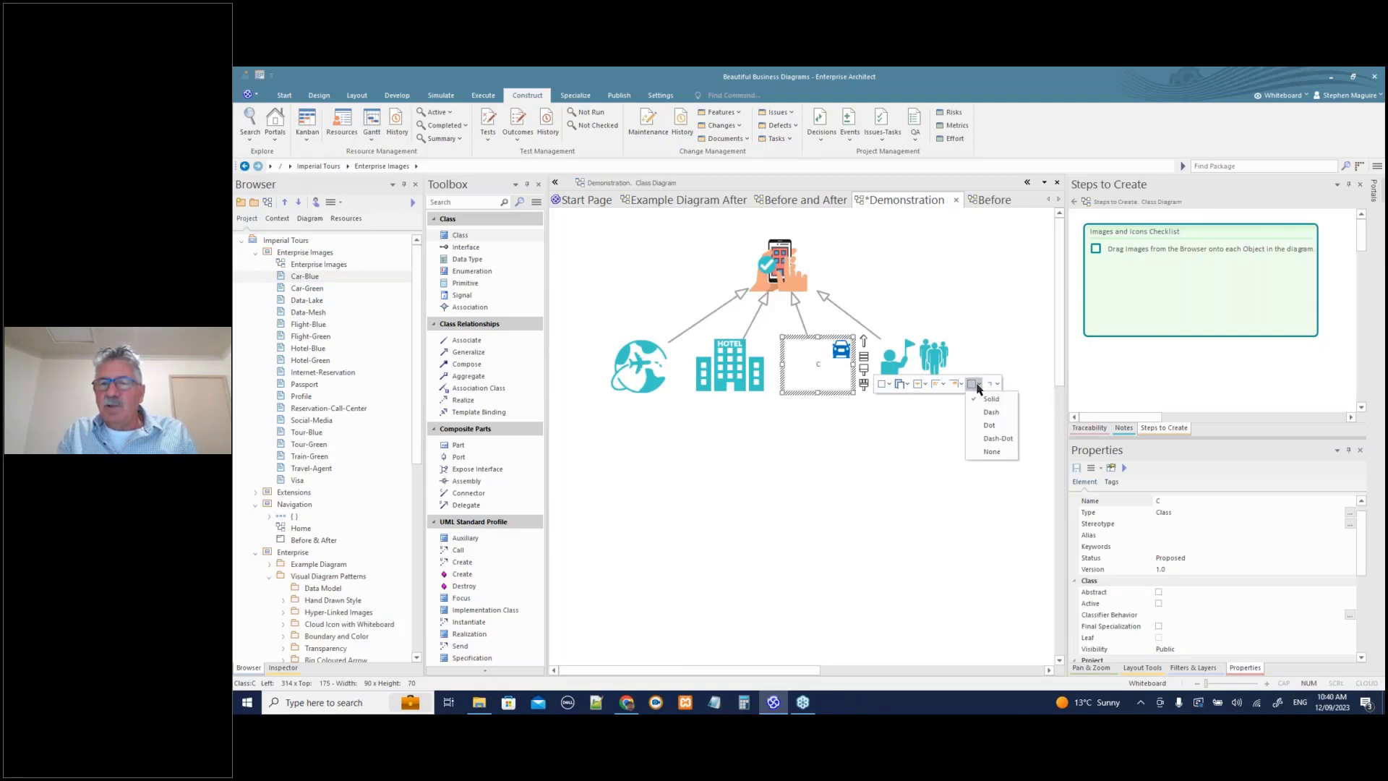
{"action": "left_click", "coordinate": [960, 385]}
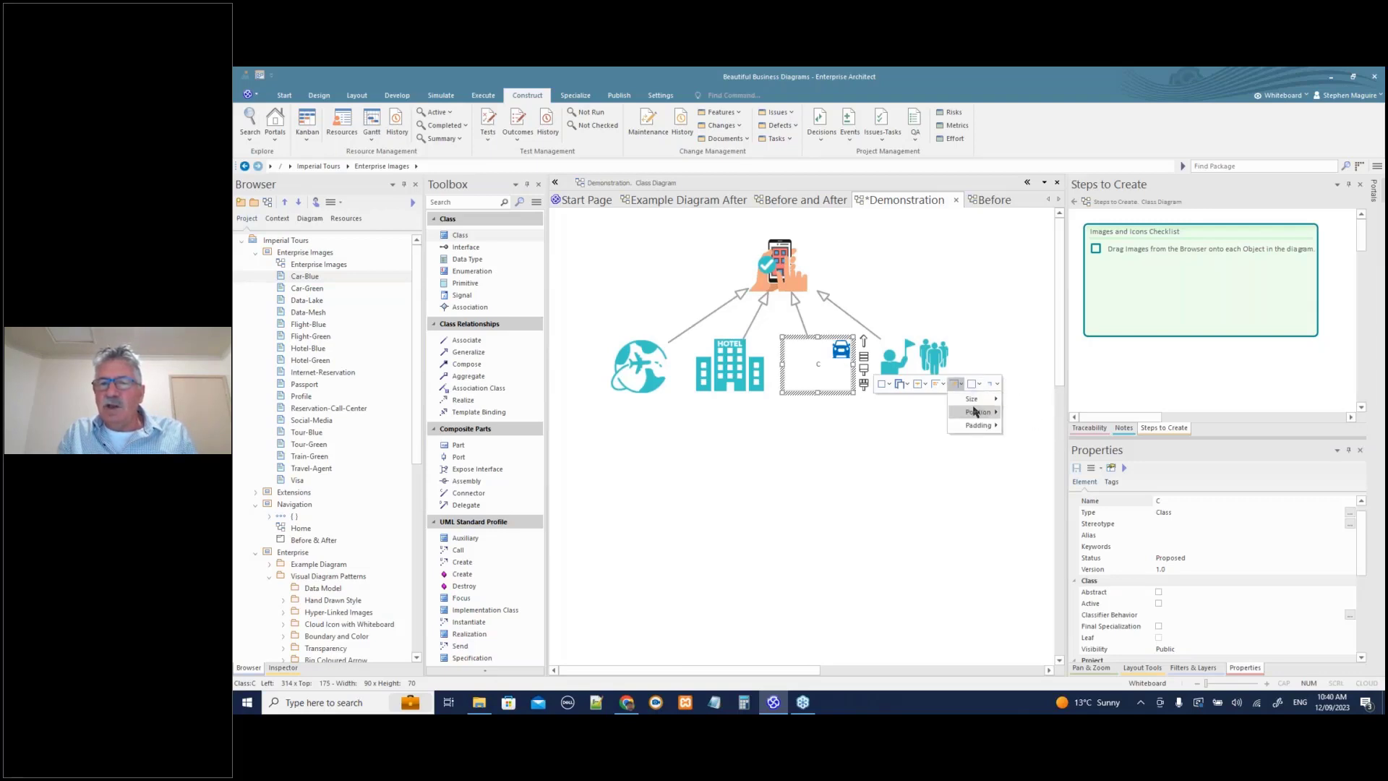
{"action": "mouse_move", "coordinate": [978, 414]}
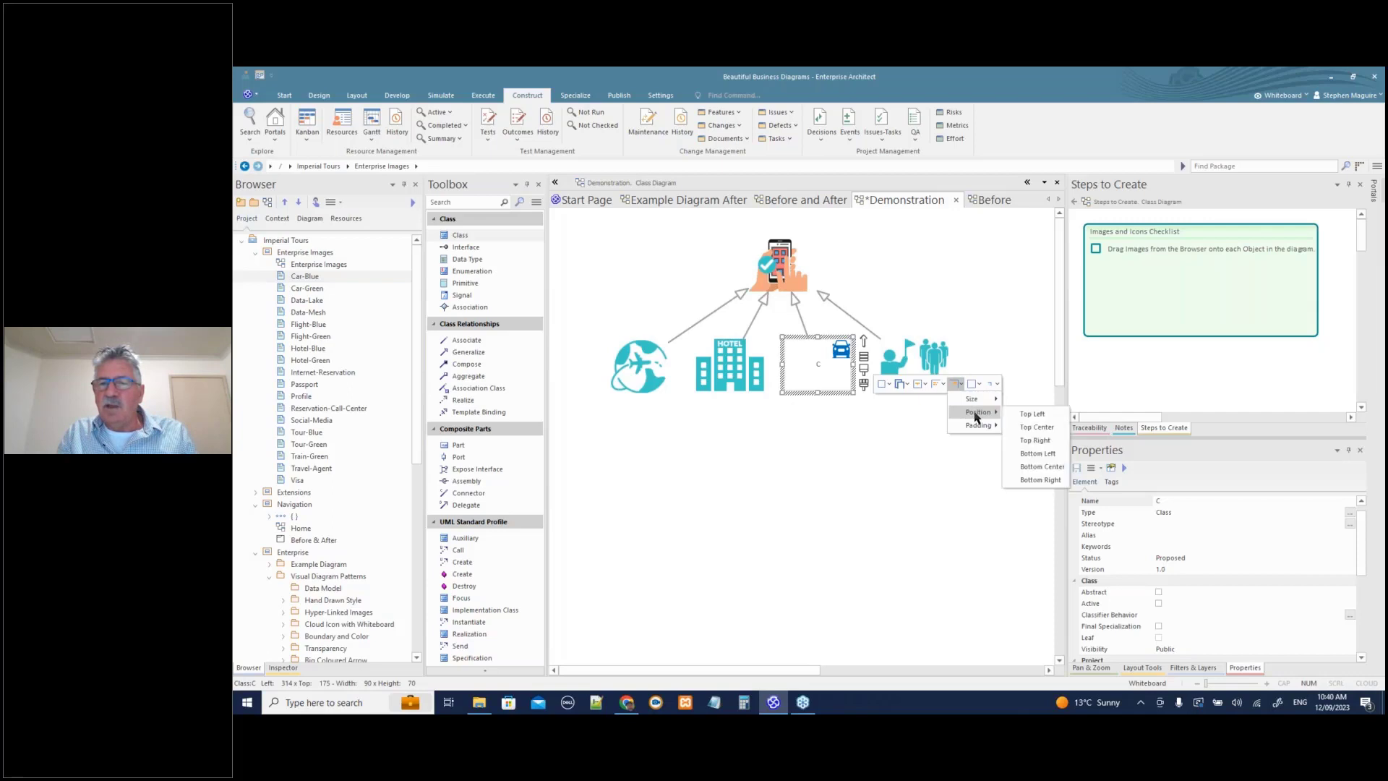
{"action": "left_click", "coordinate": [1034, 416]}
{"action": "left_click", "coordinate": [961, 386]}
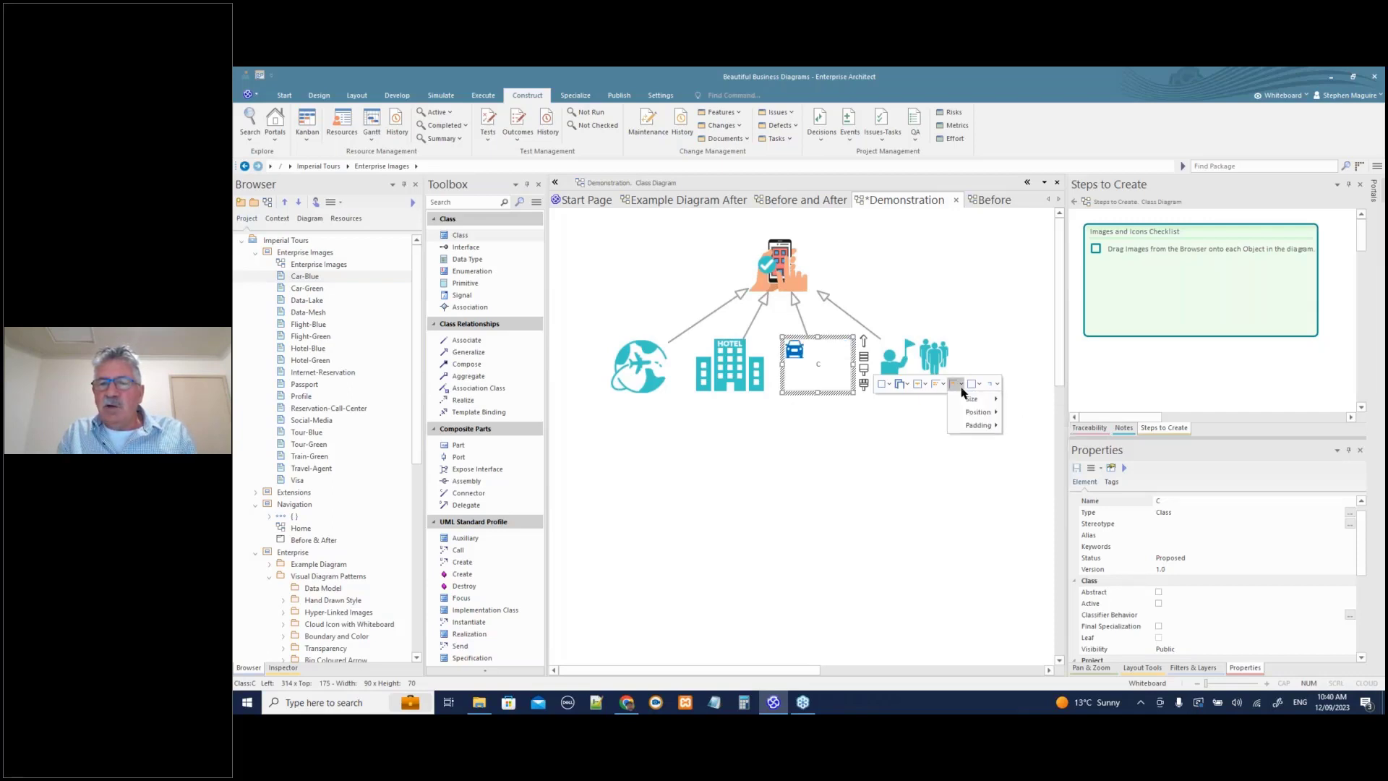
{"action": "mouse_move", "coordinate": [977, 425]}
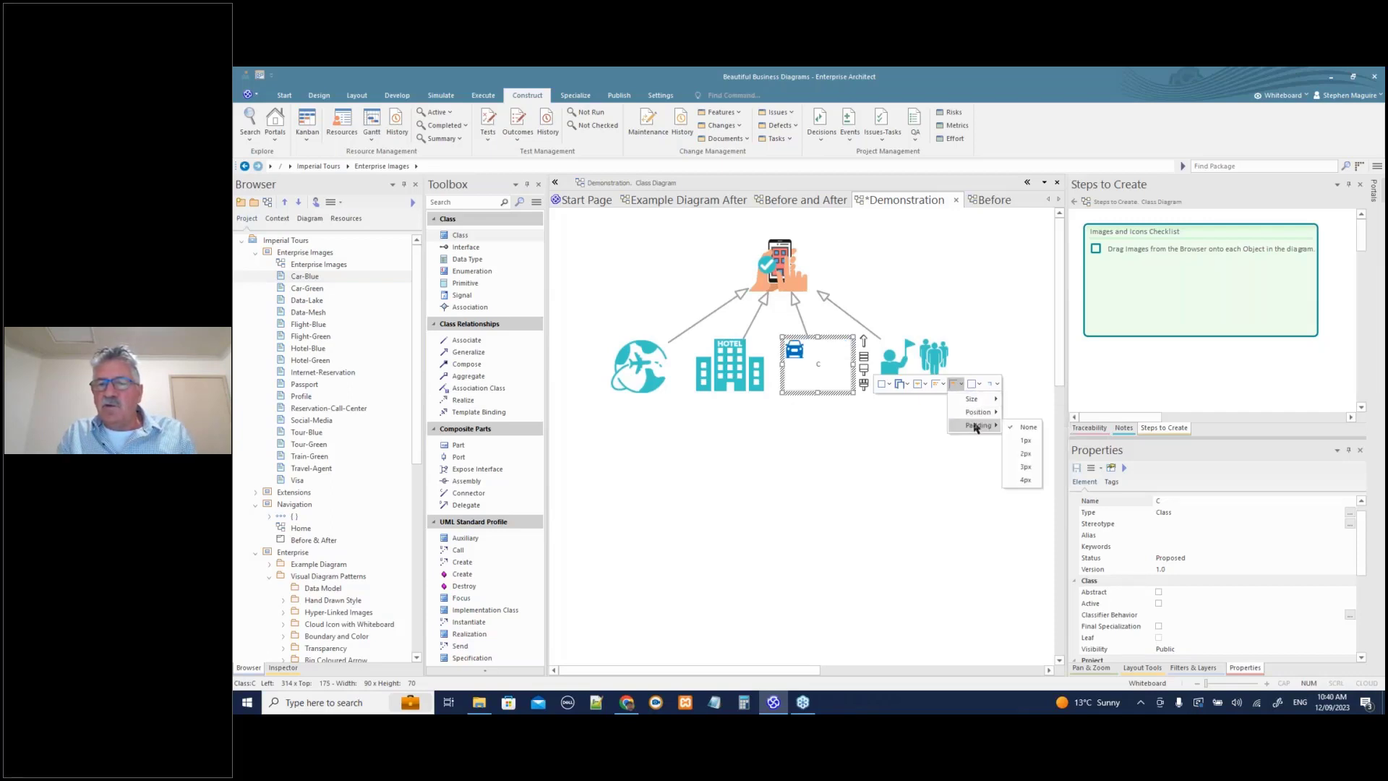
{"action": "left_click", "coordinate": [1026, 480]}
{"action": "left_click", "coordinate": [923, 478]}
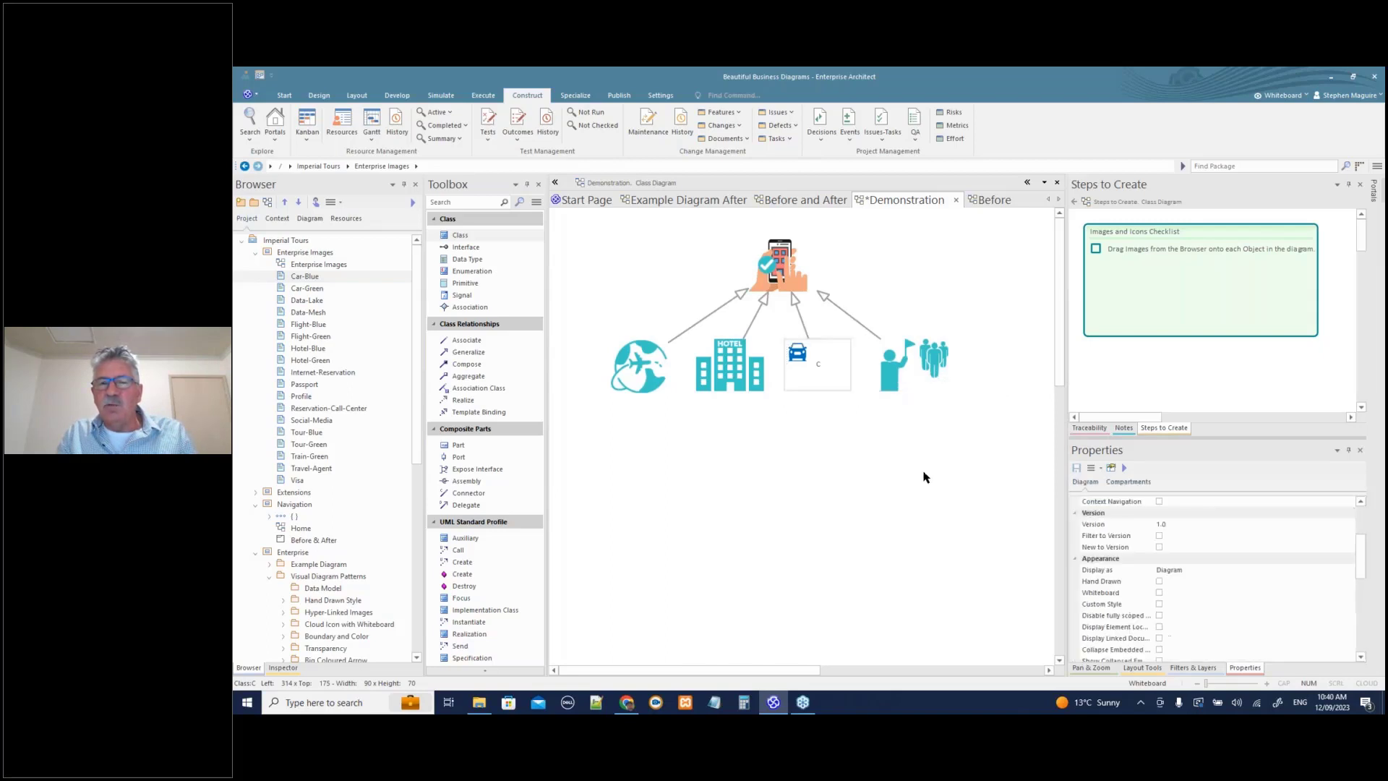
- Rename class C, the one with the car icon, to Car
{"action": "left_click", "coordinate": [830, 373]}
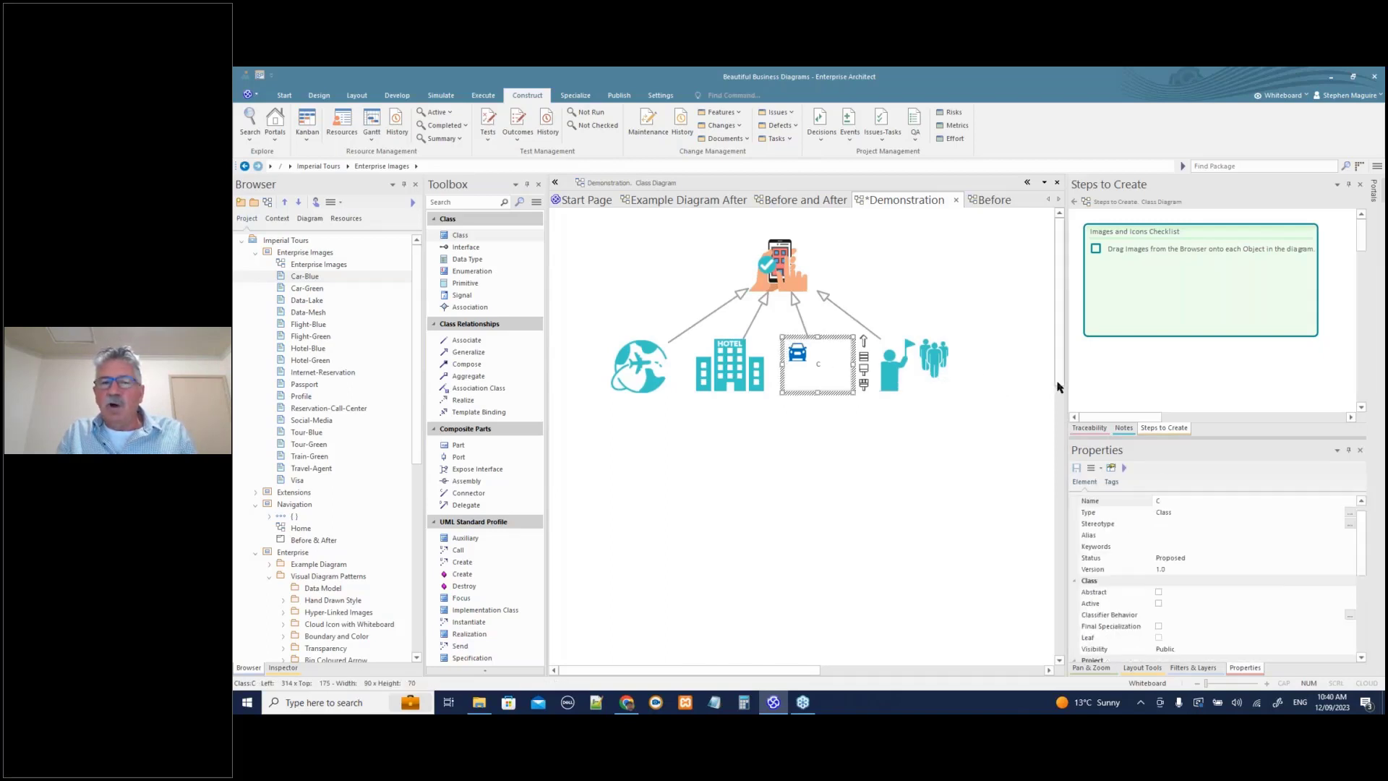
{"action": "left_click", "coordinate": [1156, 499]}
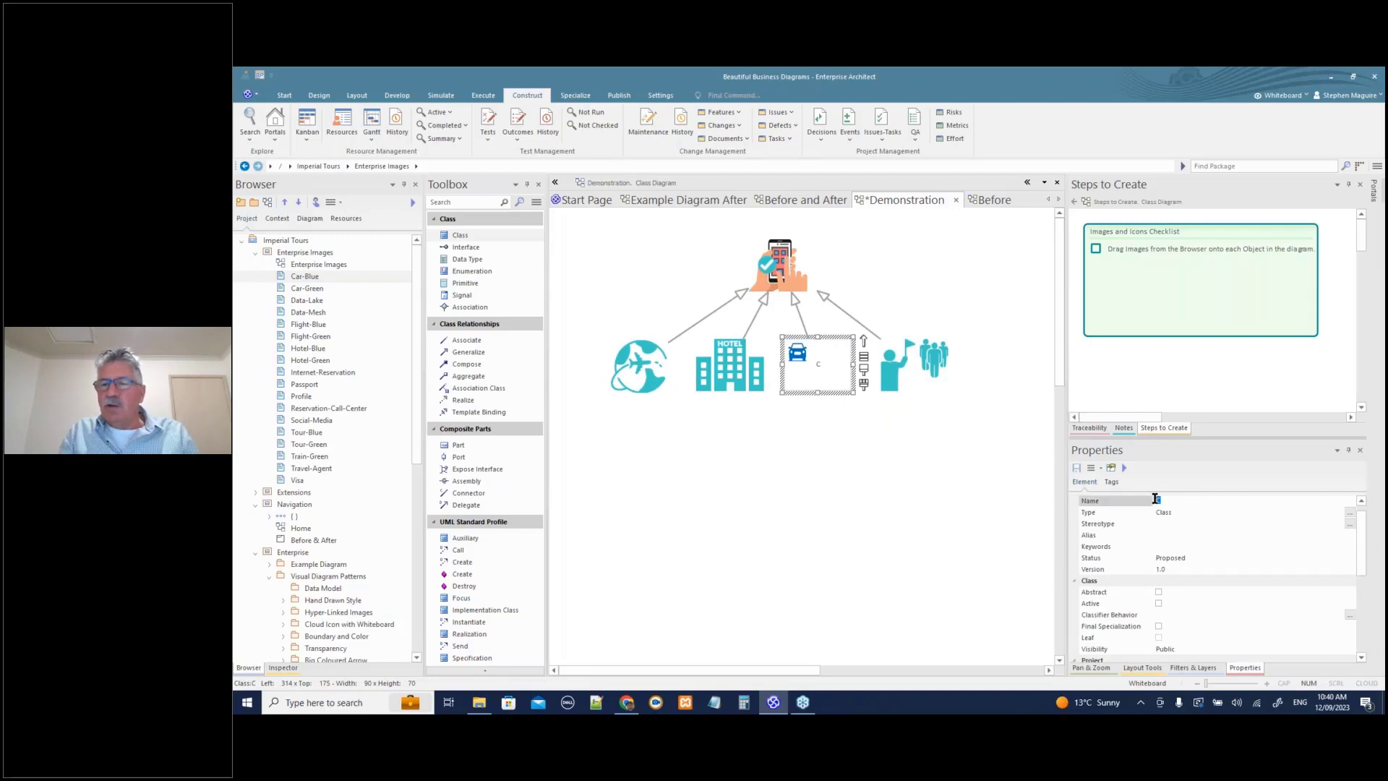
{"action": "type", "text": "Car"}
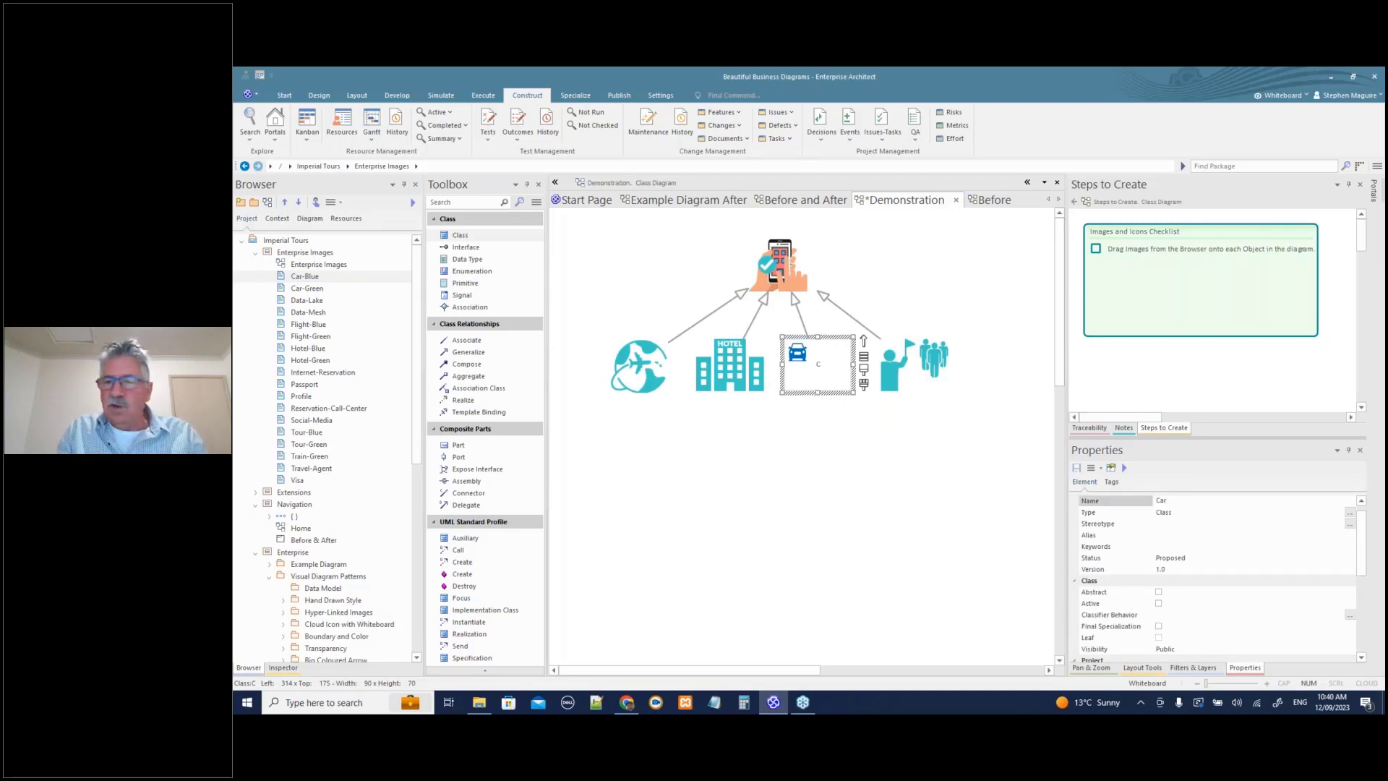
{"action": "key", "text": "Return"}
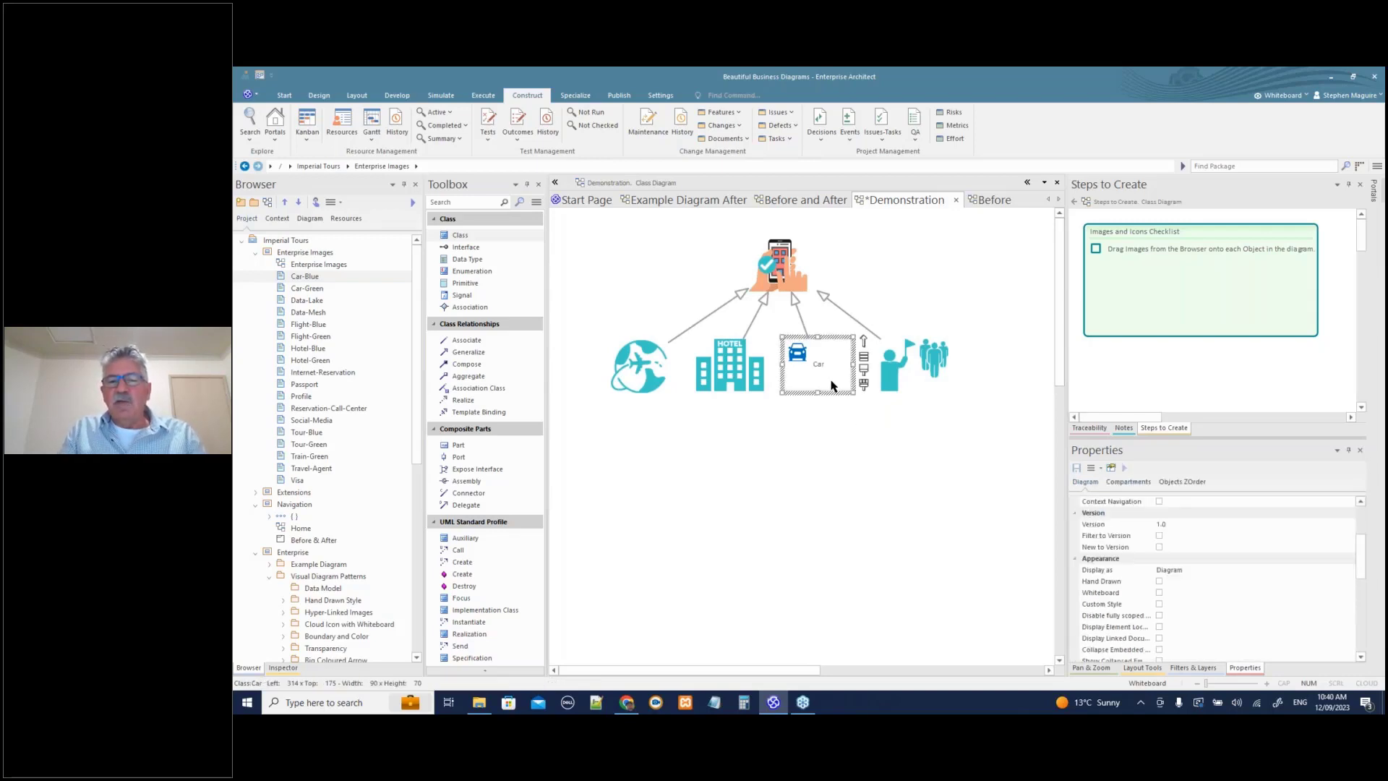
- Change the border colour of the Car class to blue
{"action": "left_click", "coordinate": [356, 95]}
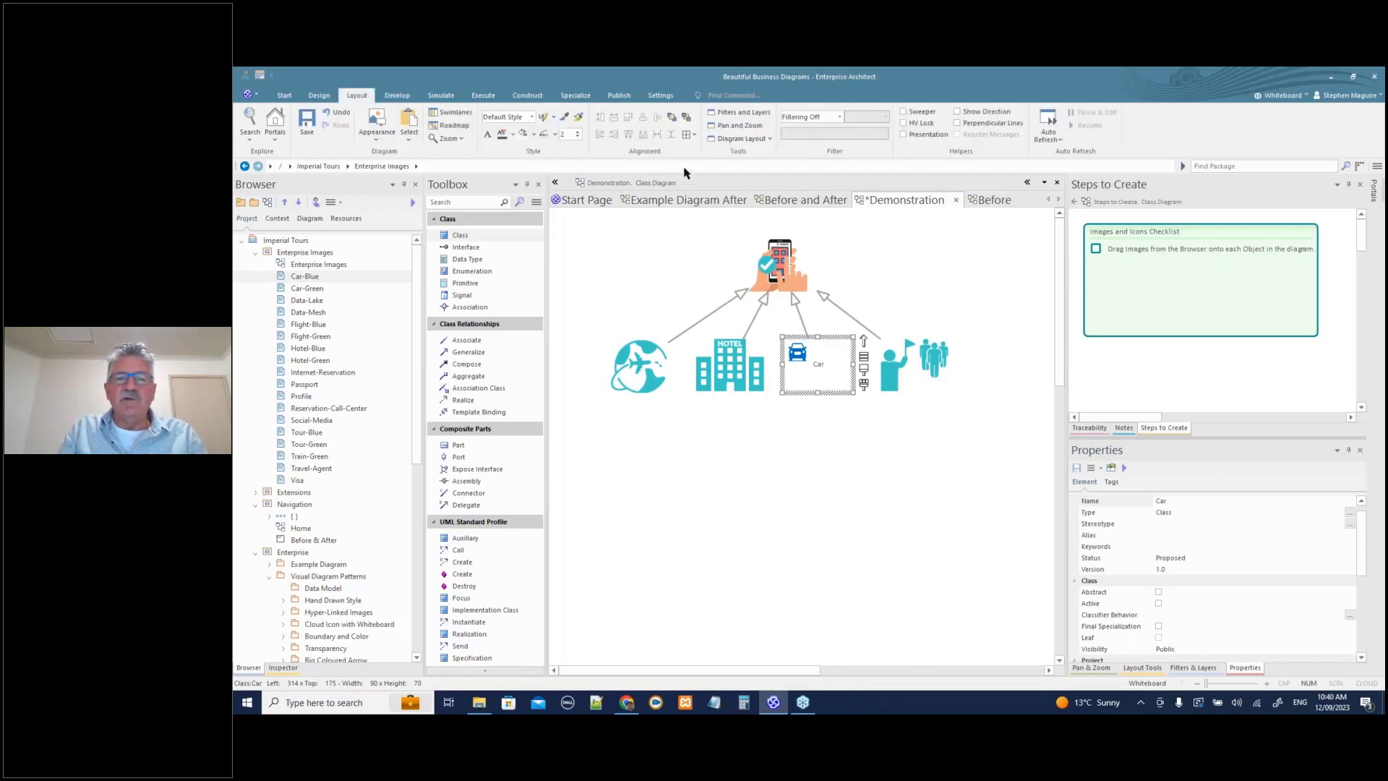
{"action": "left_click", "coordinate": [555, 134]}
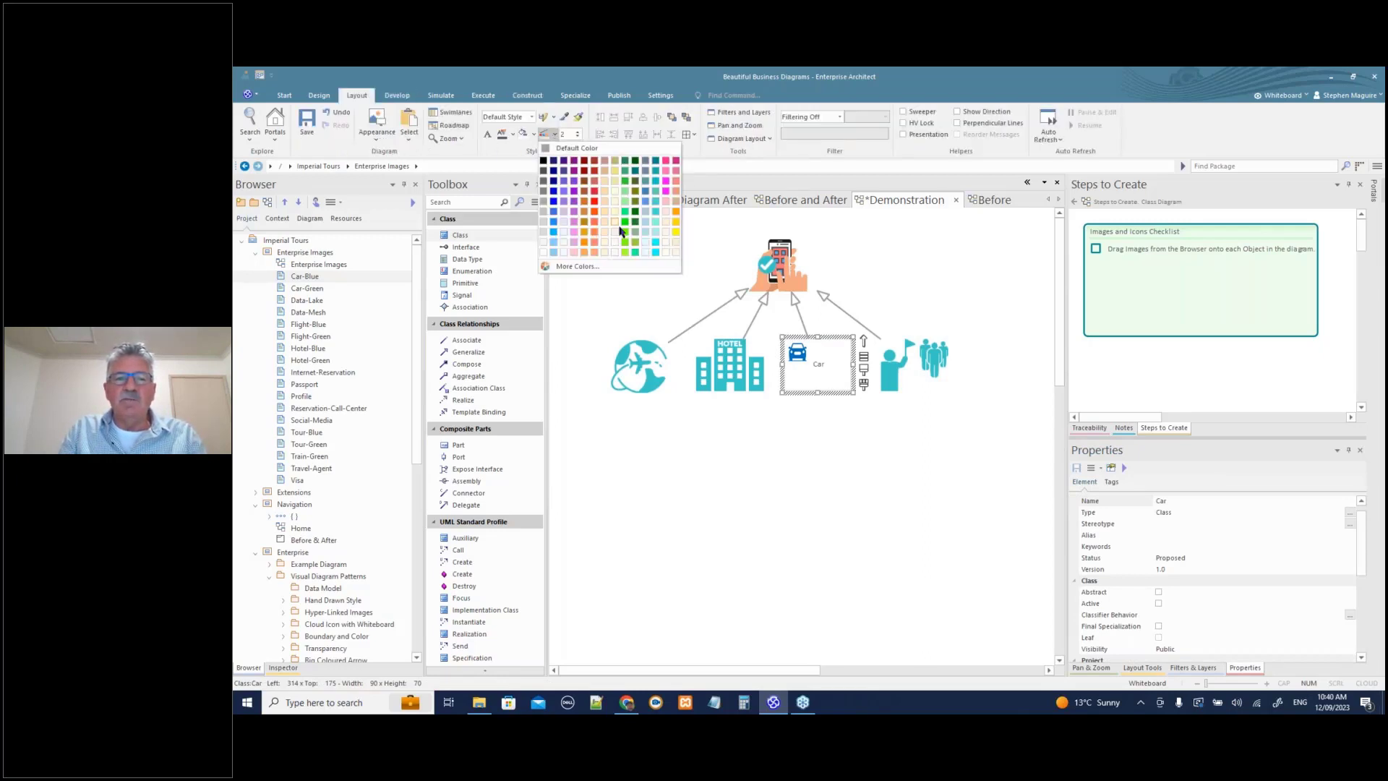
{"action": "left_click", "coordinate": [646, 201]}
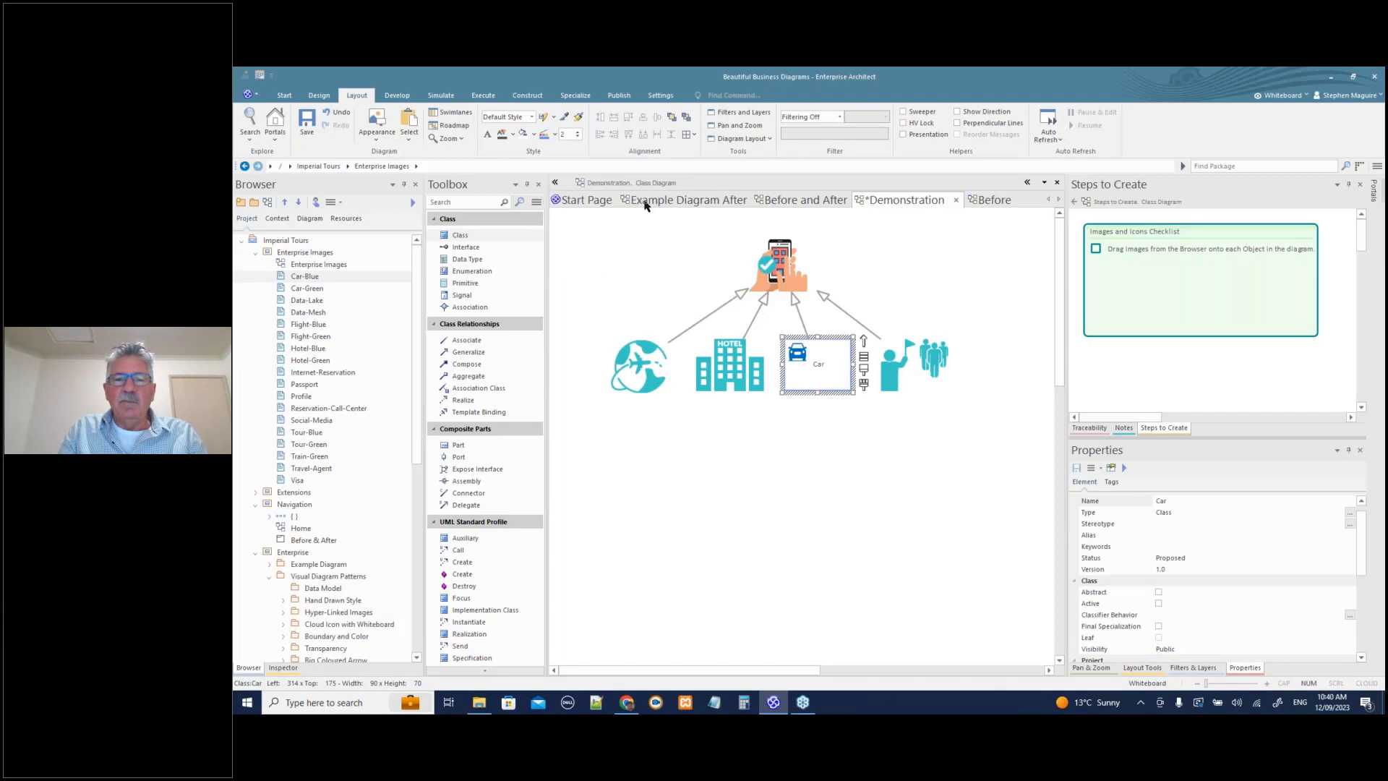
{"action": "left_click", "coordinate": [778, 471]}
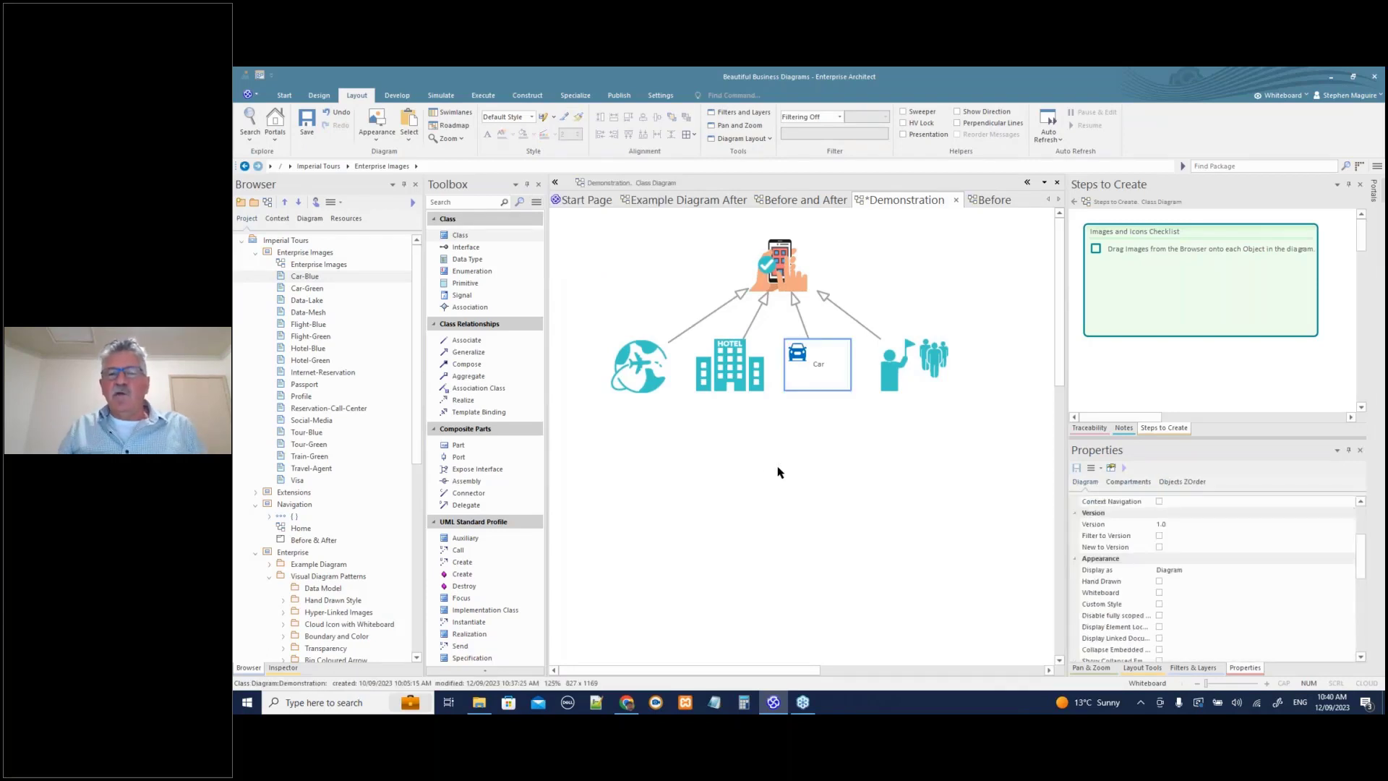
- Remove the name text from inside the Car class using its custom style options
{"action": "left_click", "coordinate": [821, 364]}
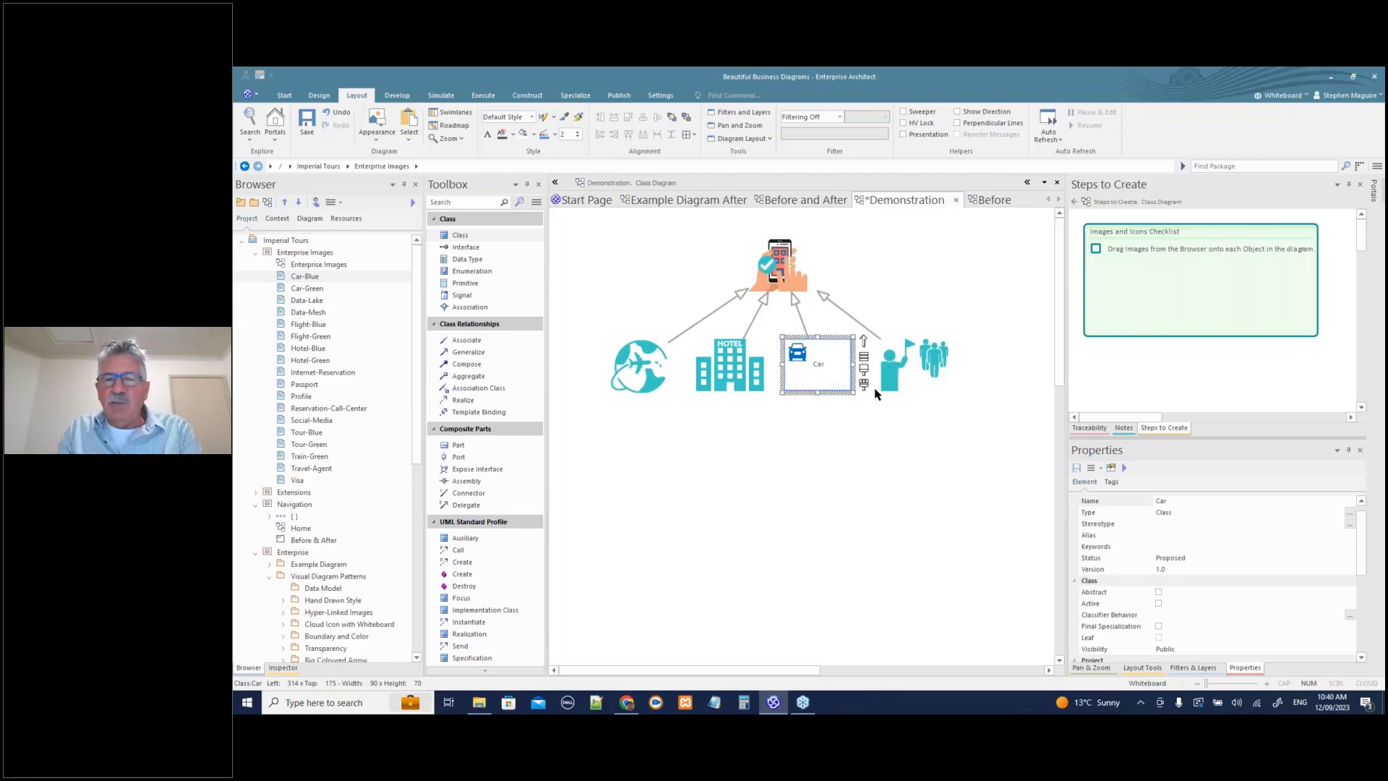
{"action": "mouse_move", "coordinate": [877, 392]}
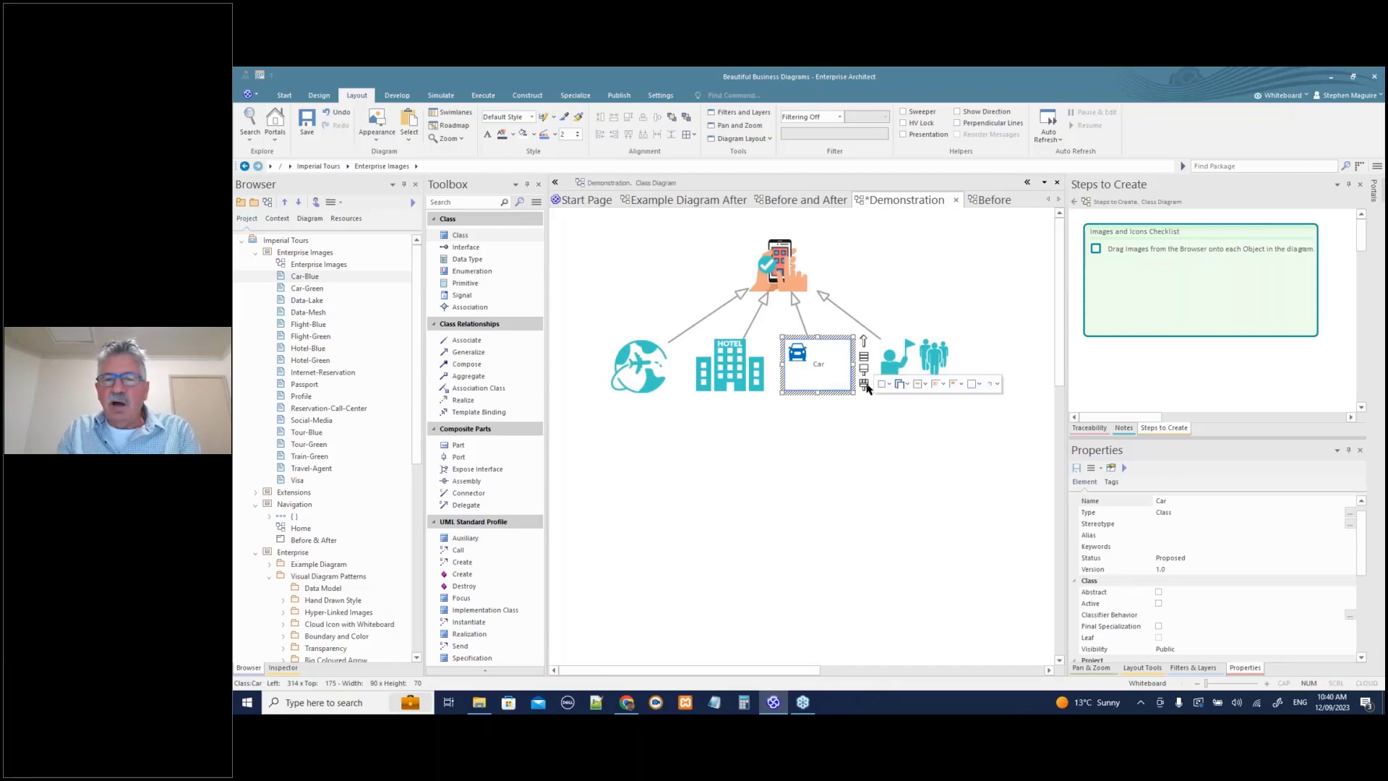
{"action": "left_click", "coordinate": [908, 391]}
{"action": "left_click", "coordinate": [936, 531]}
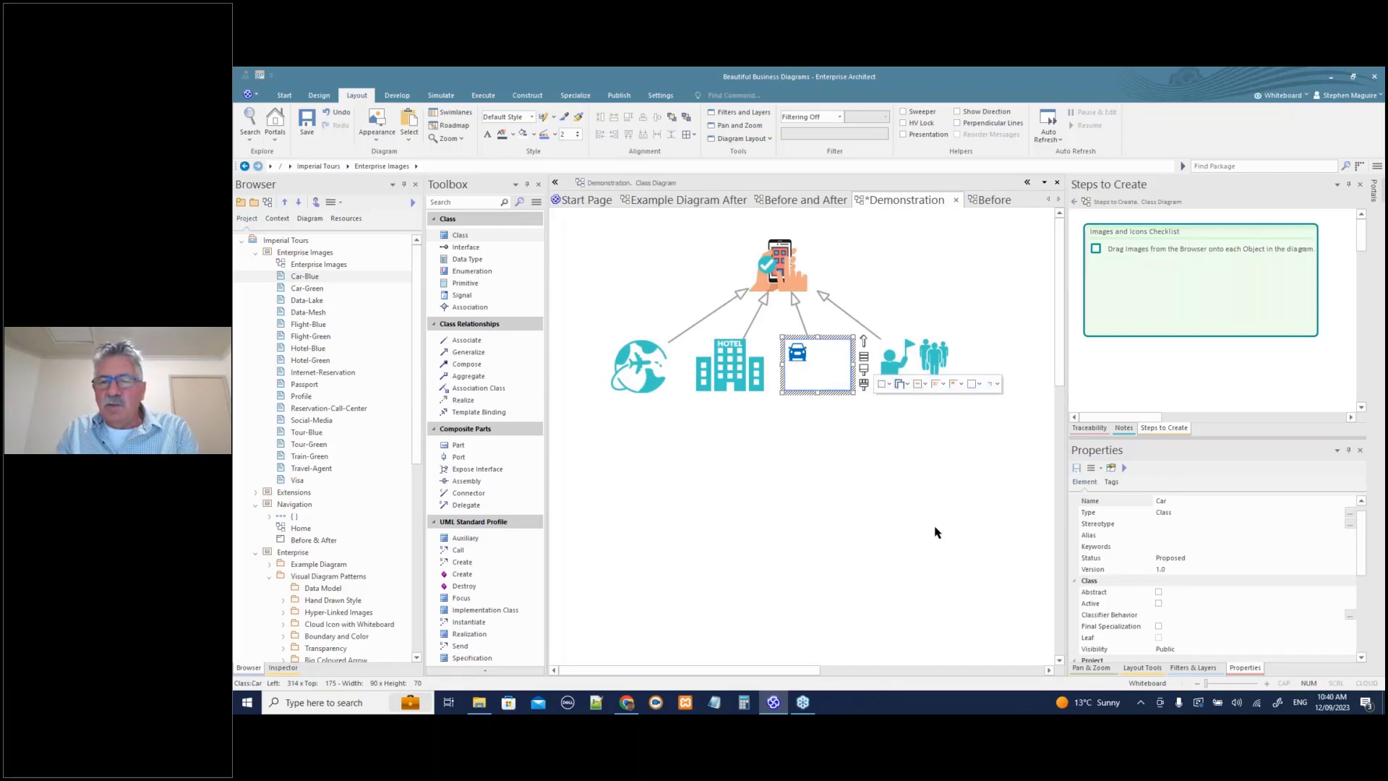
{"action": "left_click", "coordinate": [855, 446]}
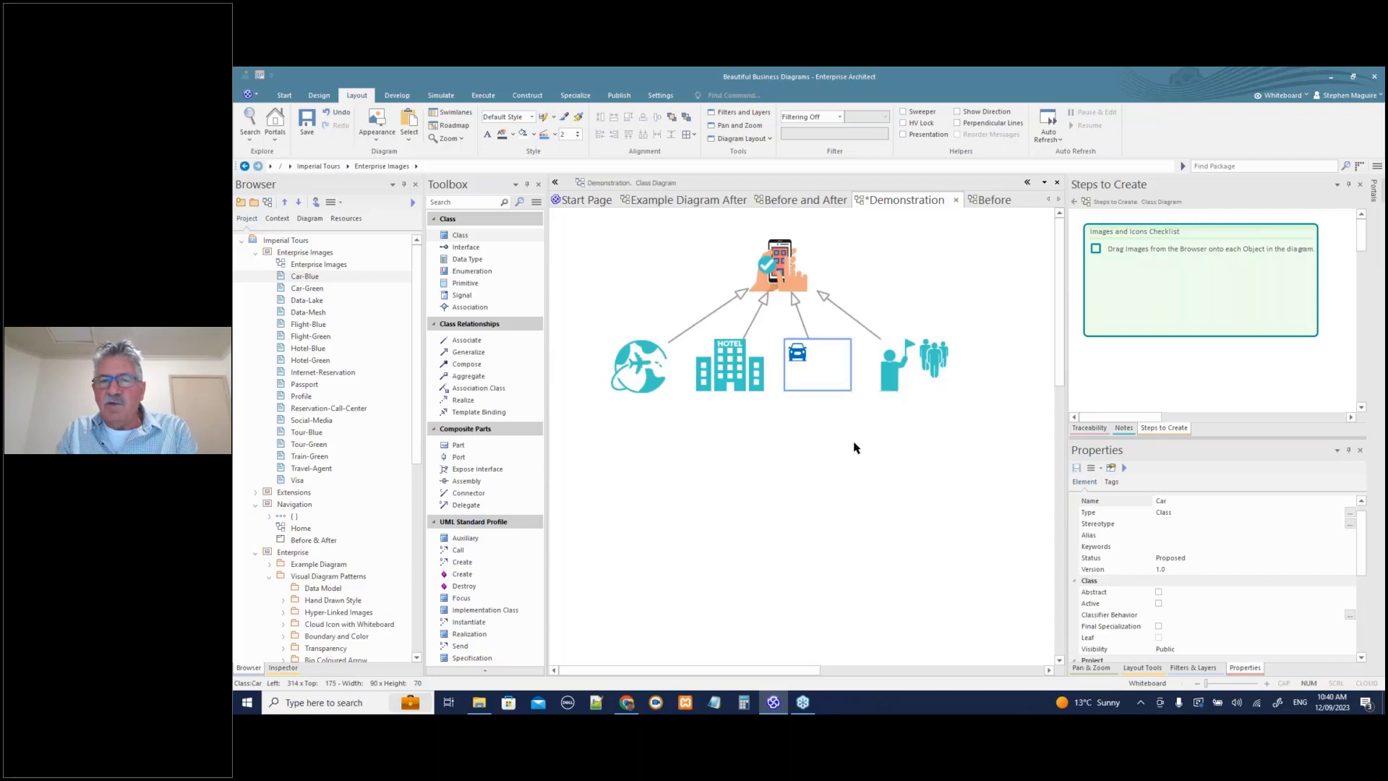
- Show the Car class's name under its image and save the Demonstration diagram
{"action": "left_click", "coordinate": [831, 377]}
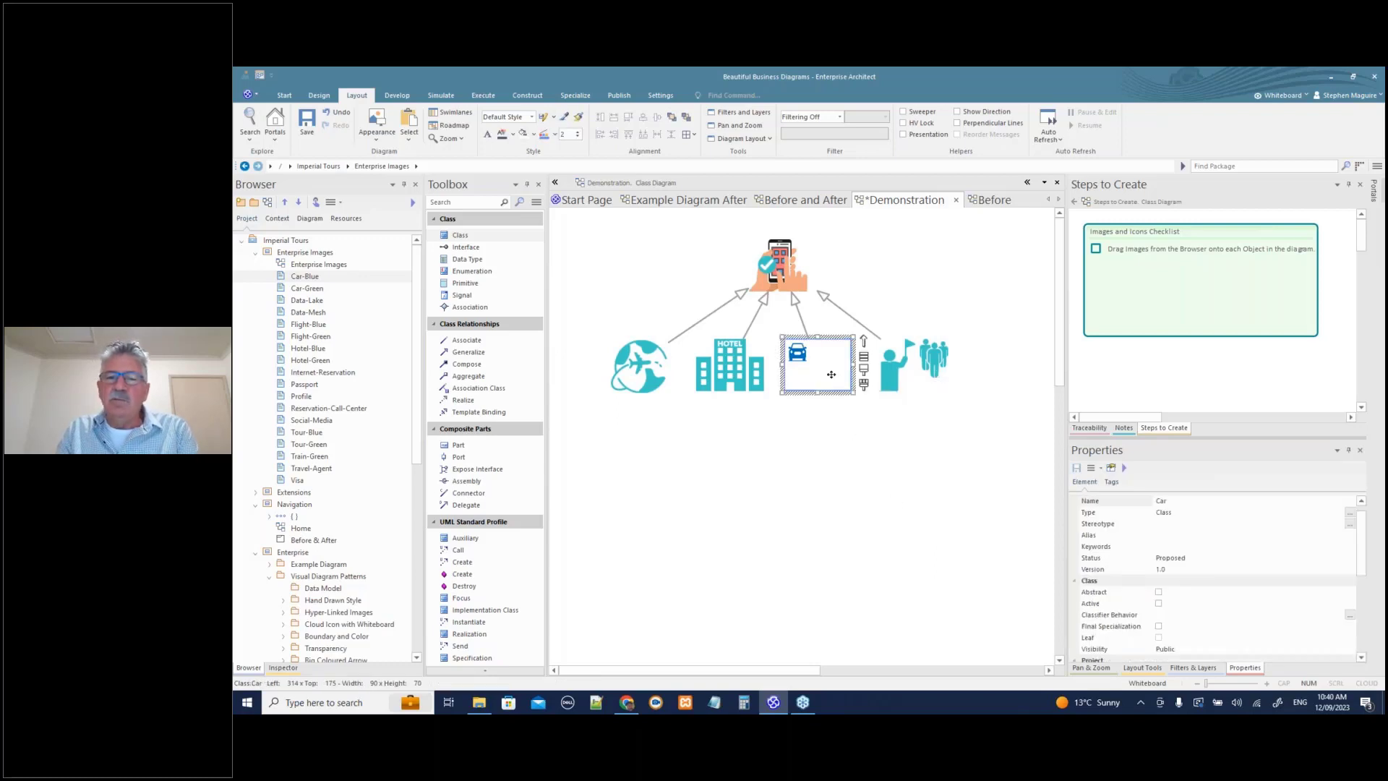
{"action": "right_click", "coordinate": [831, 375]}
{"action": "mouse_move", "coordinate": [870, 439]}
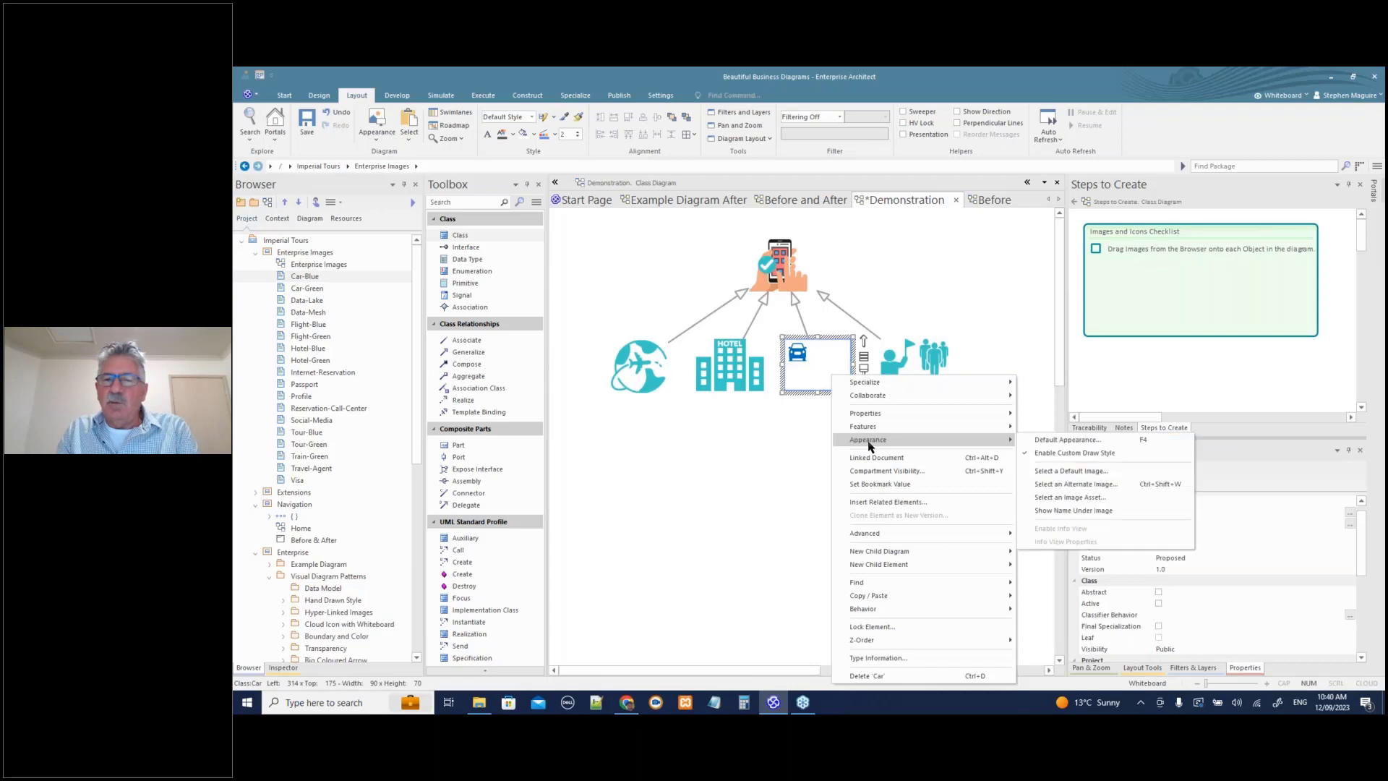
{"action": "left_click", "coordinate": [1079, 510]}
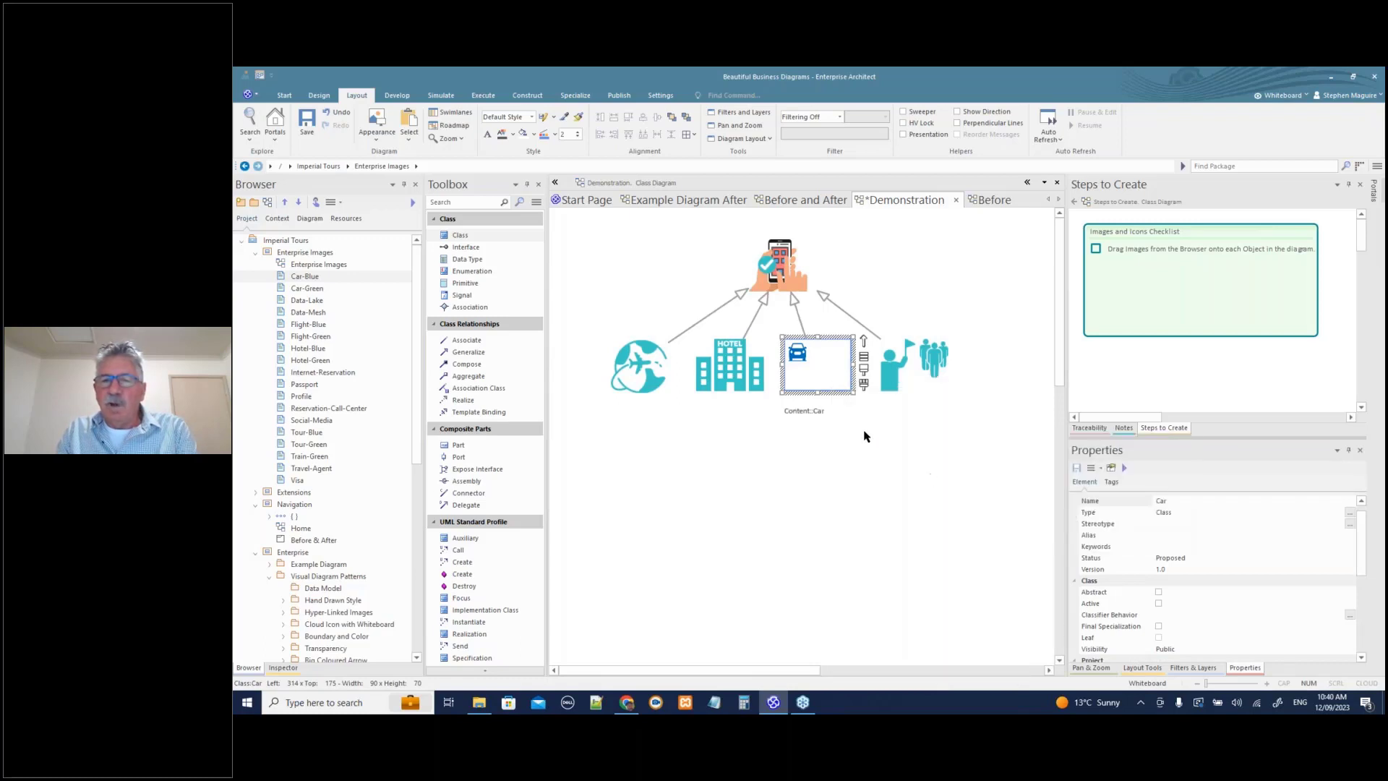
{"action": "left_click", "coordinate": [828, 414]}
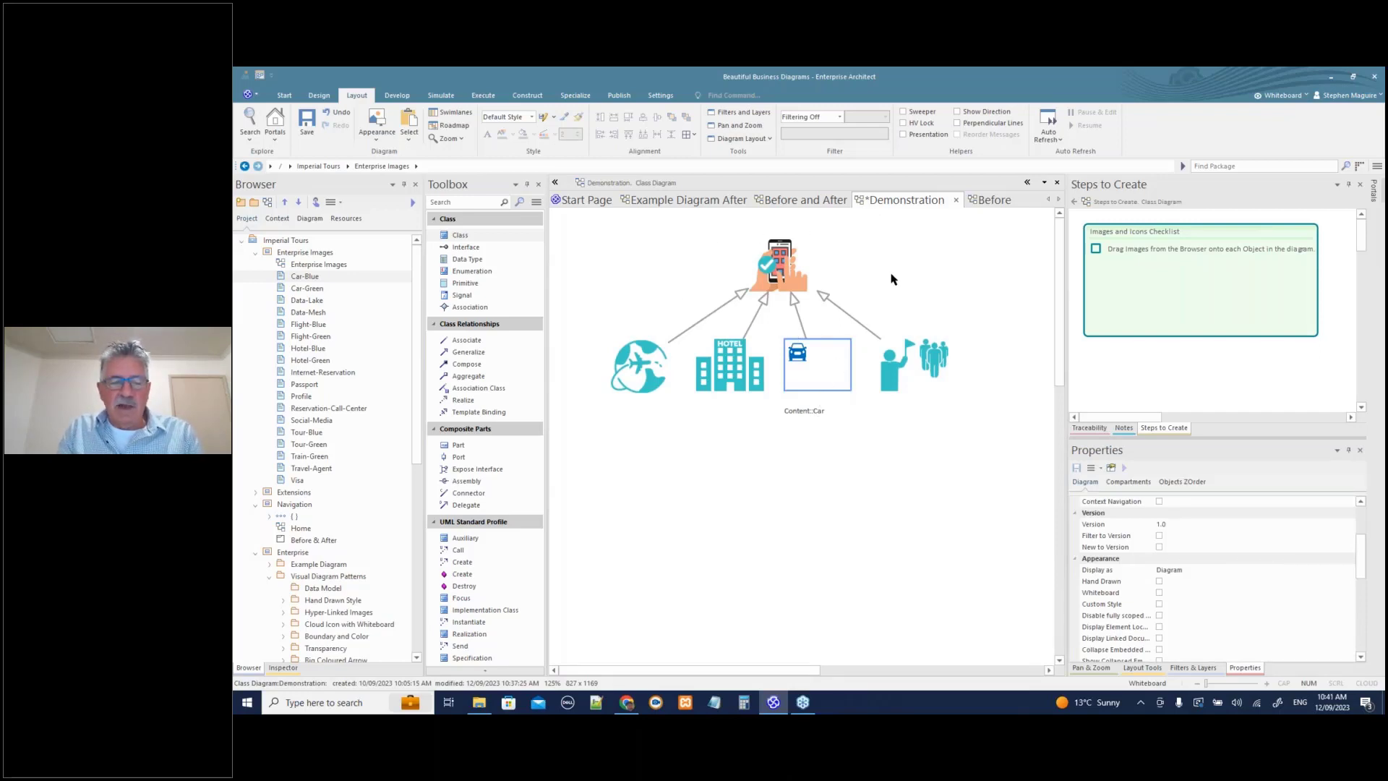
{"action": "key", "text": "ctrl+s"}
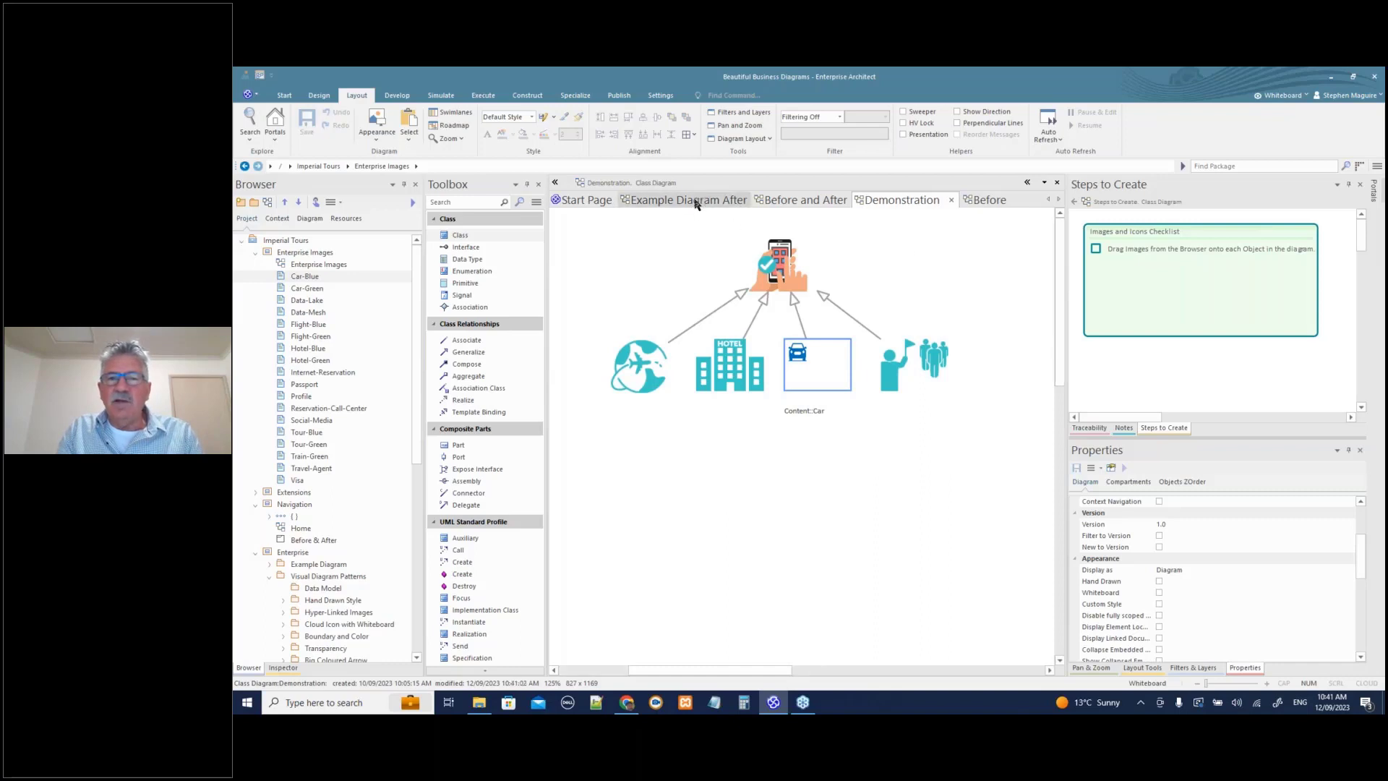
- Close all open diagrams except Example Diagram After
{"action": "left_click", "coordinate": [696, 204]}
{"action": "right_click", "coordinate": [696, 204]}
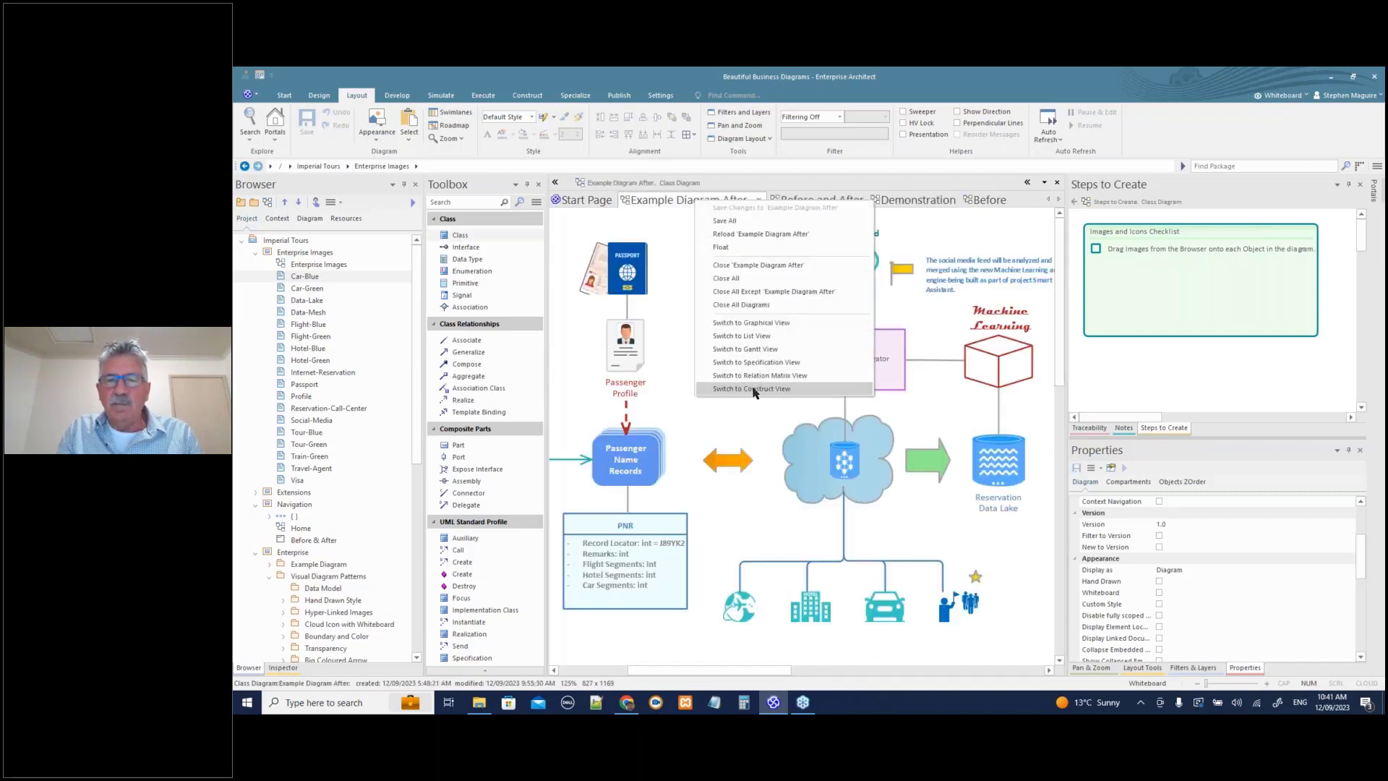
{"action": "left_click", "coordinate": [738, 292]}
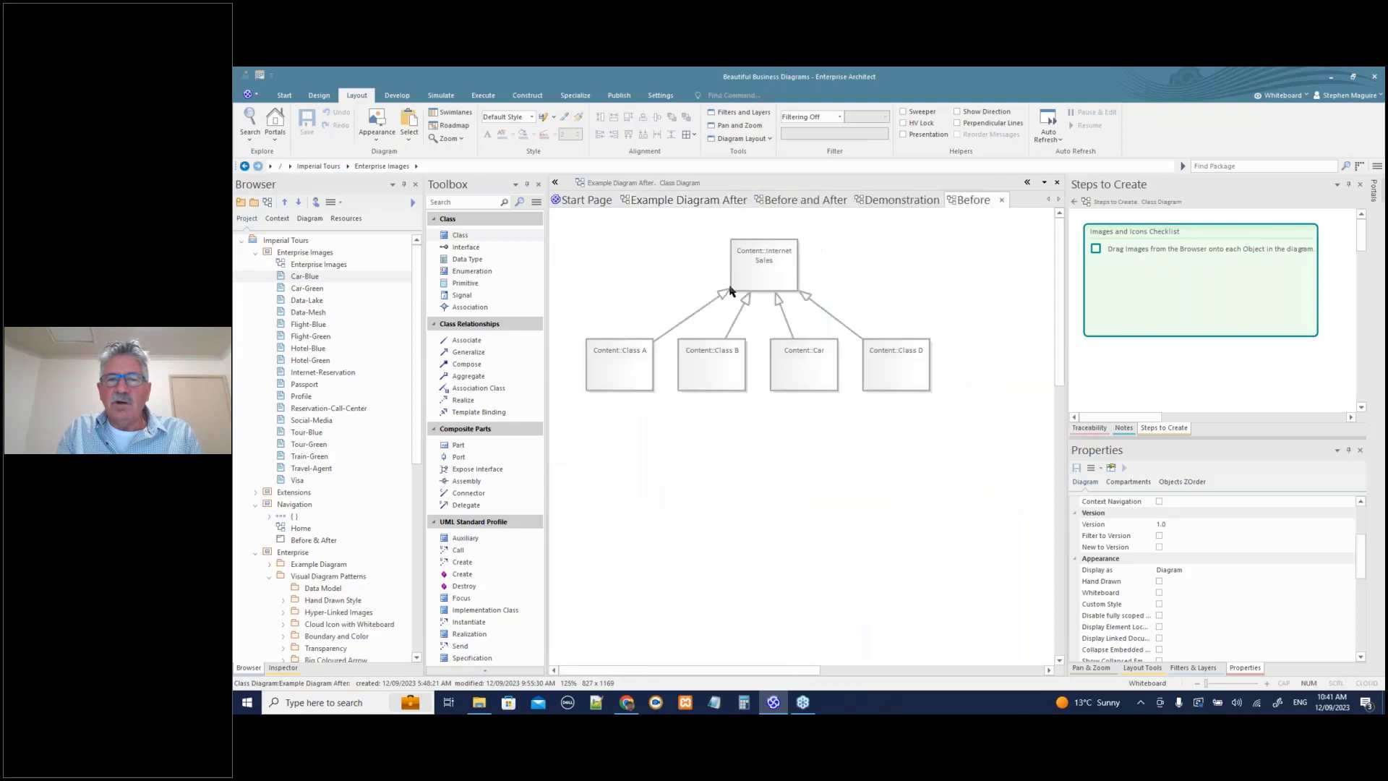
- Open the Before & After and Demonstration diagrams of the Bezier Curve Line Style package, widening the diagram area
{"action": "scroll", "coordinate": [325, 434], "scroll_direction": "down", "scroll_amount": 7}
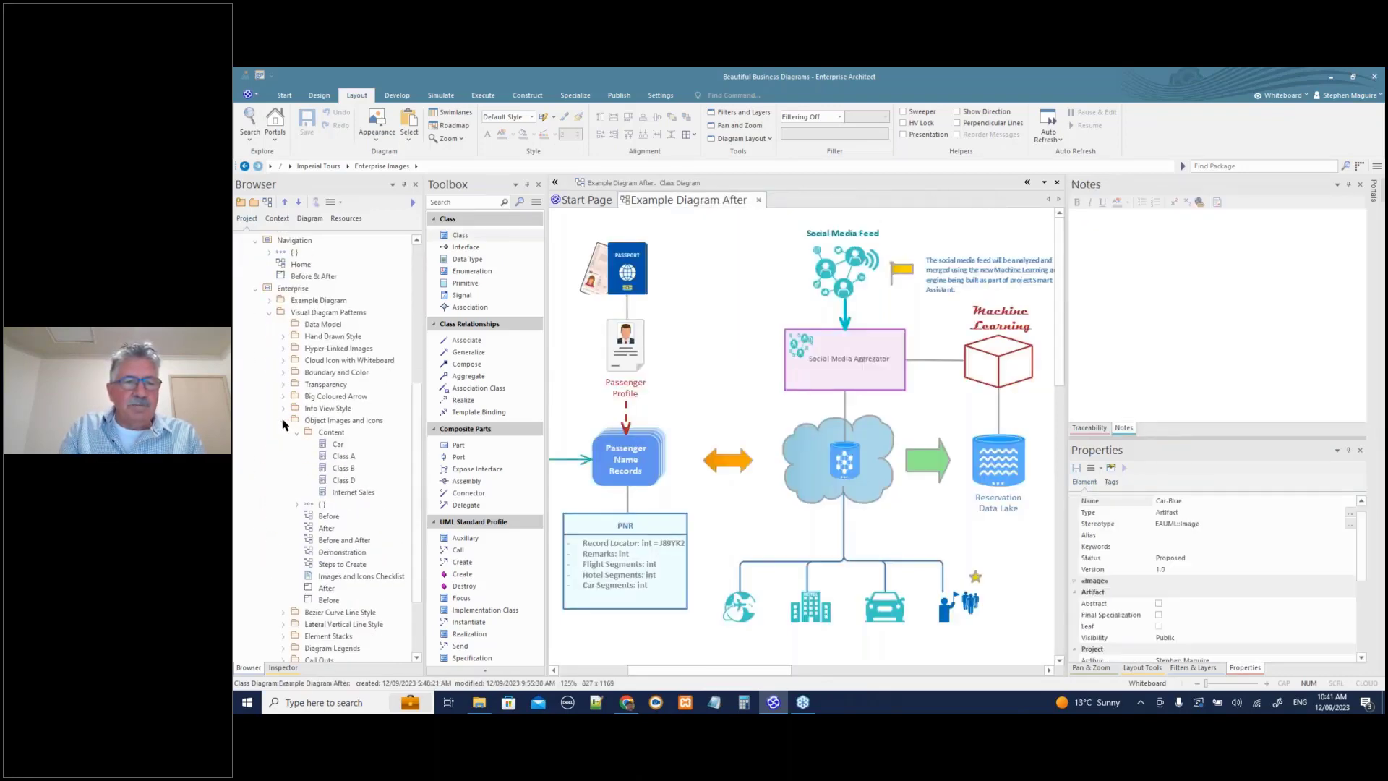
{"action": "left_click", "coordinate": [284, 421]}
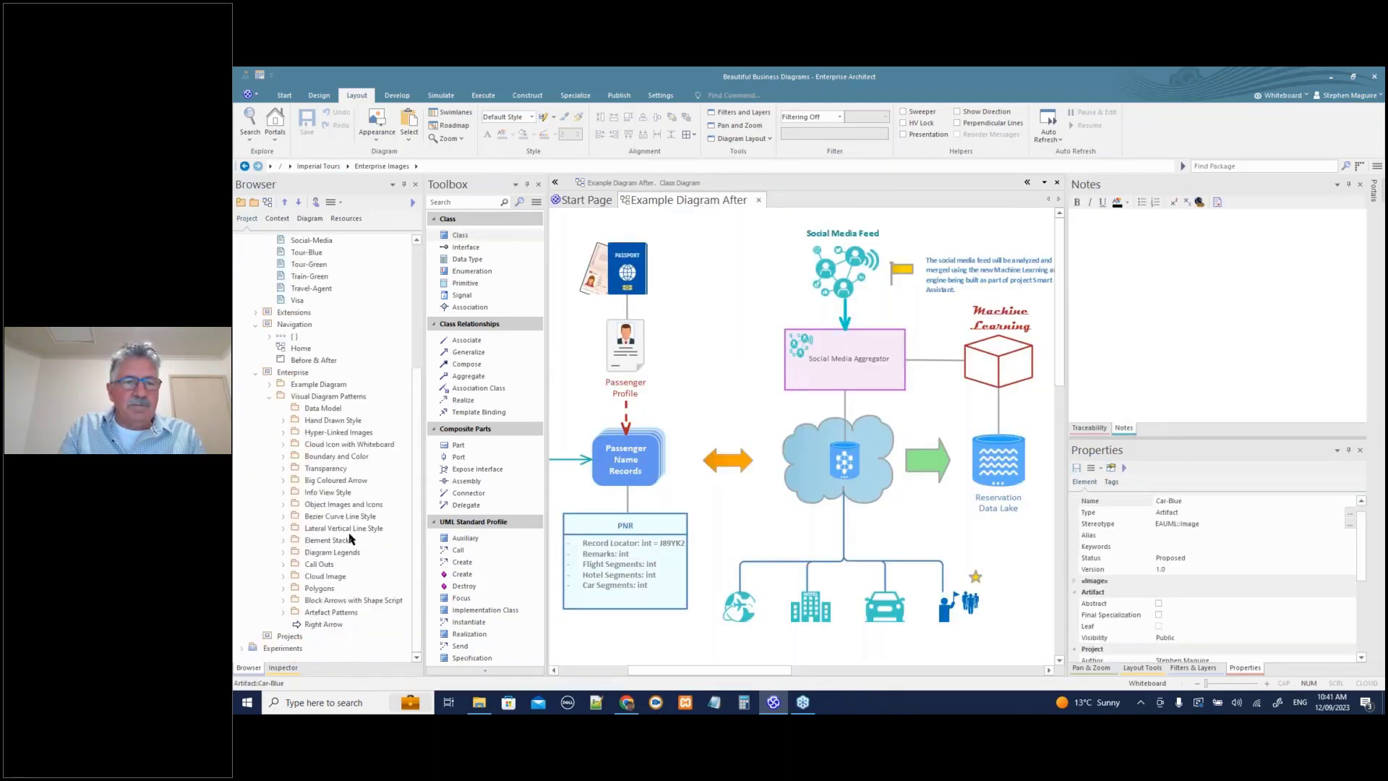
{"action": "left_click", "coordinate": [283, 517]}
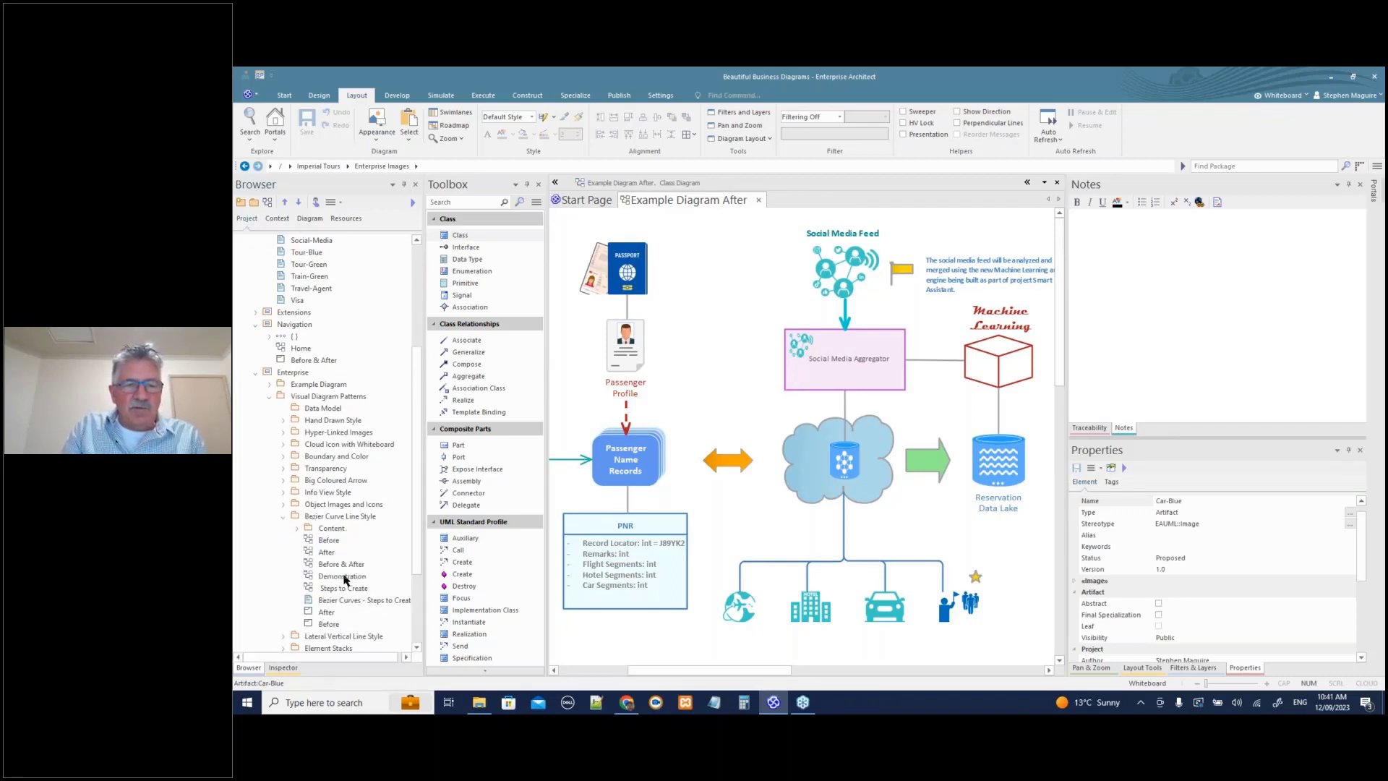
{"action": "double_click", "coordinate": [336, 565]}
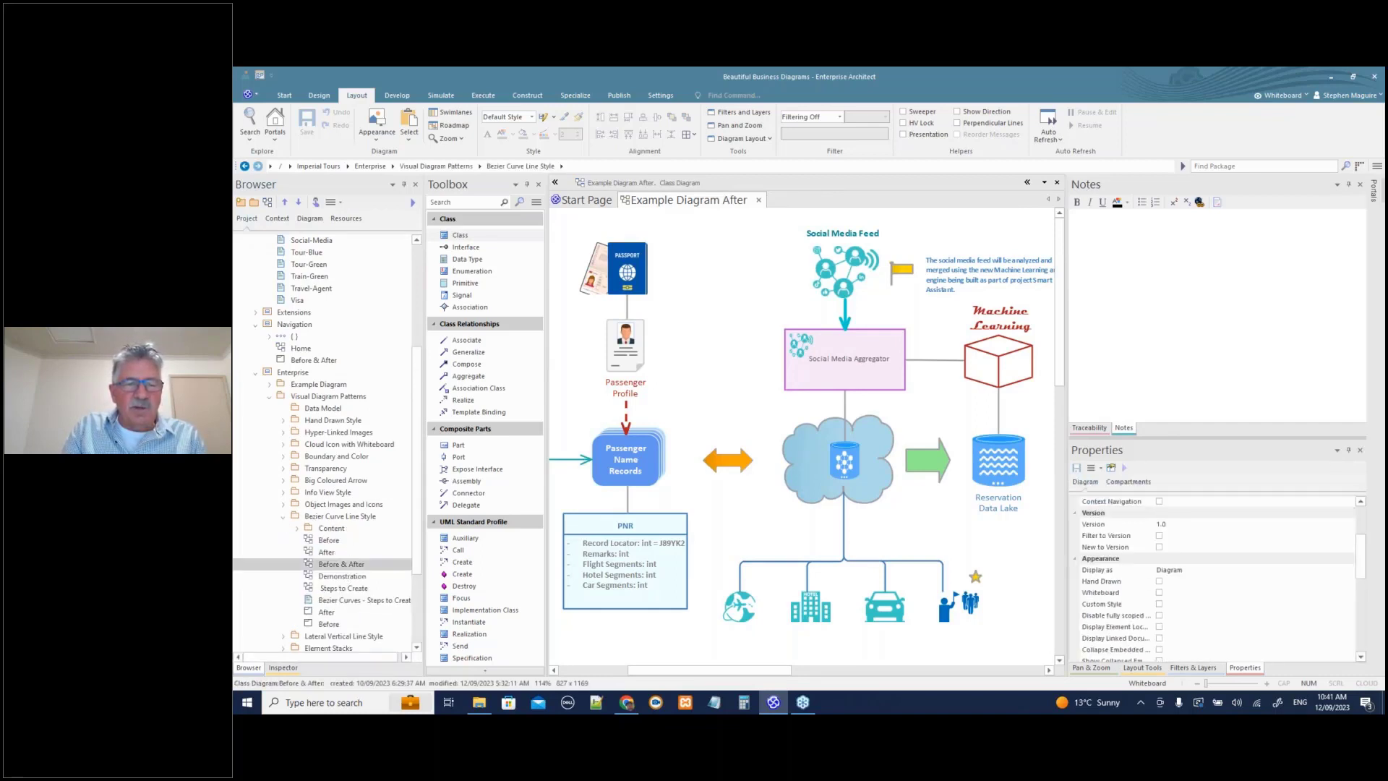
{"action": "left_click_drag", "start_coordinate": [1056, 369], "coordinate": [1215, 343]}
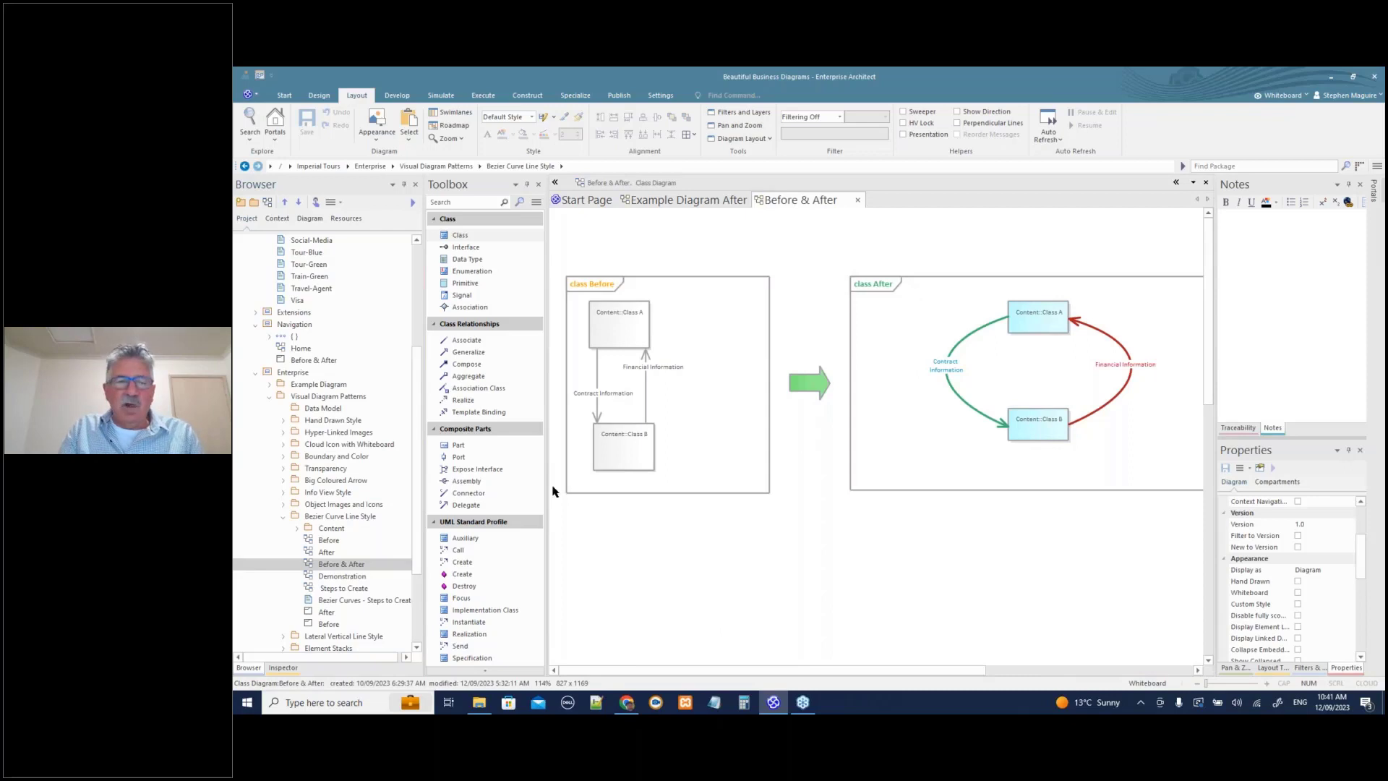
{"action": "double_click", "coordinate": [328, 578]}
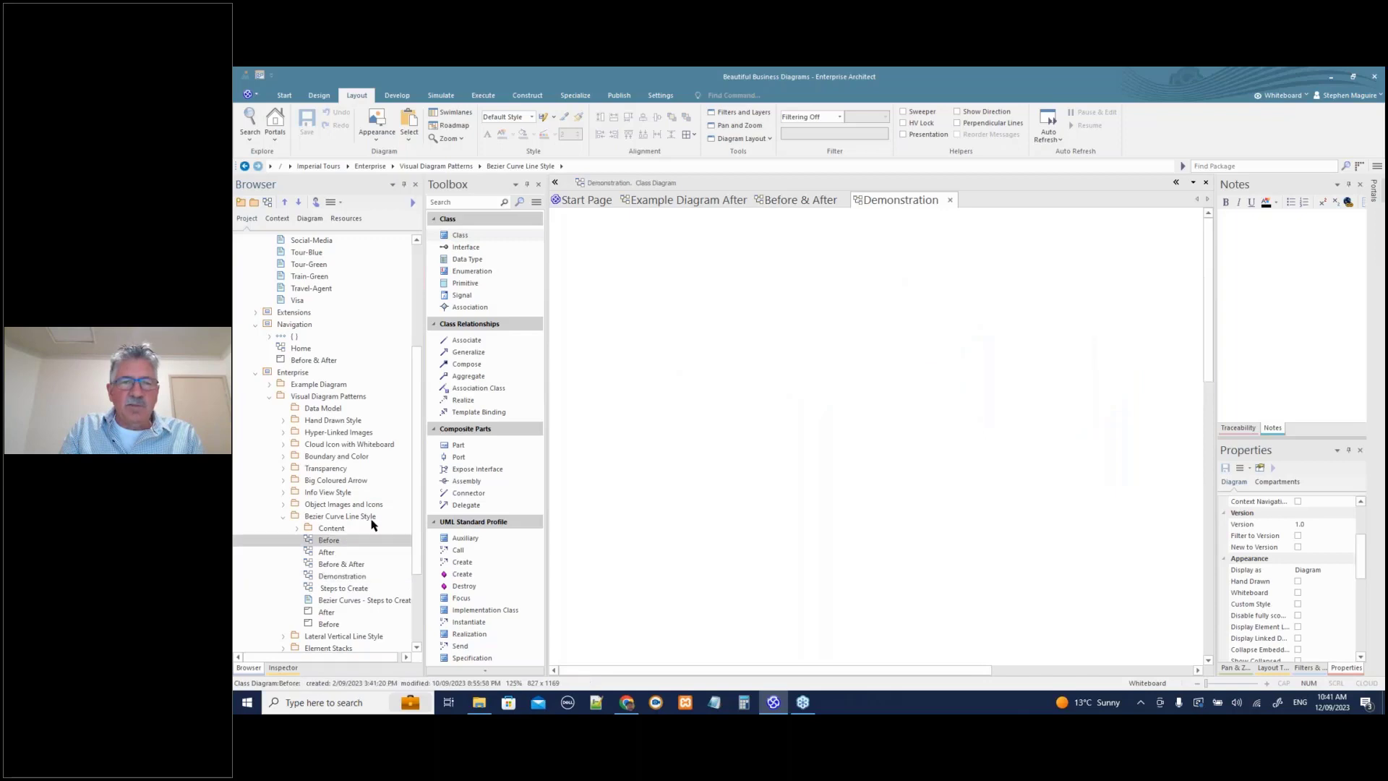
- Try to copy Class A and Class B from the After diagram into the Demonstration diagram
{"action": "left_click", "coordinate": [328, 553]}
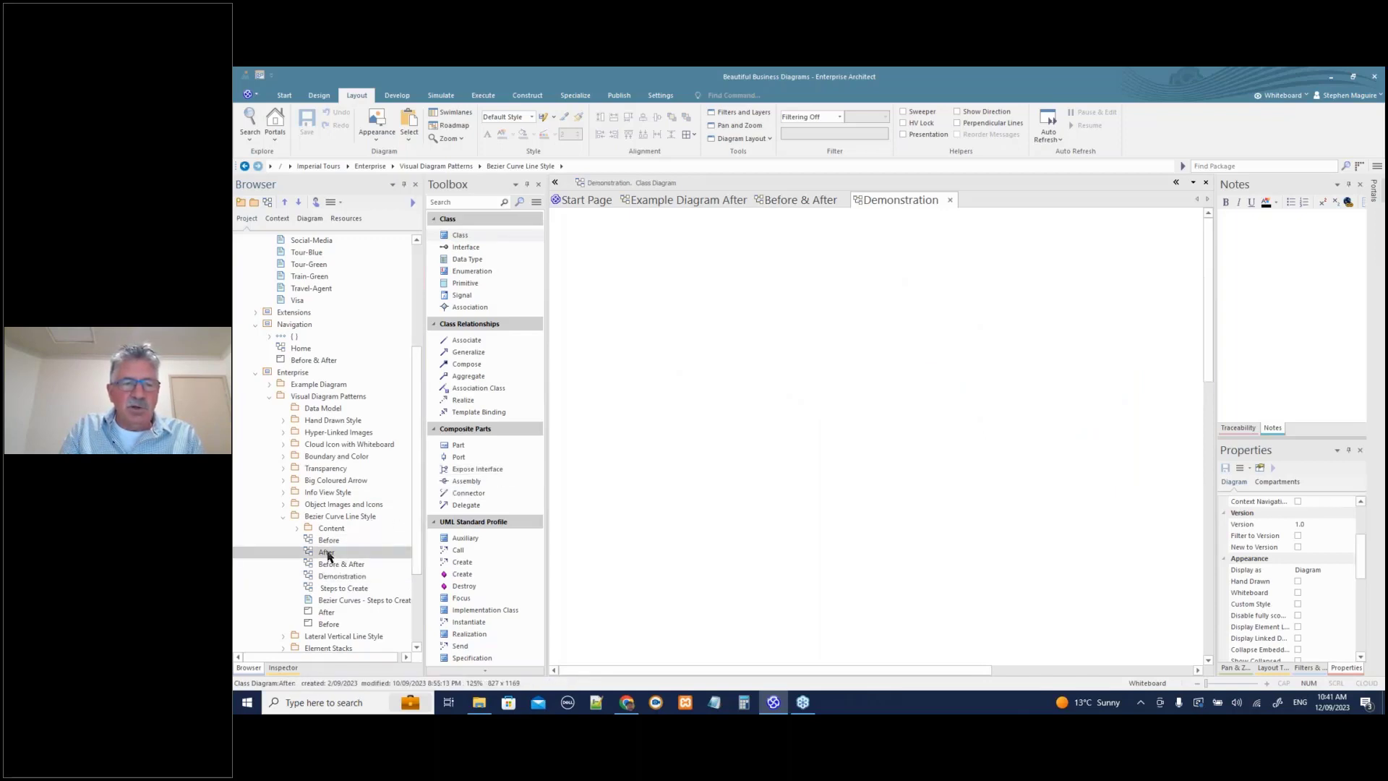
{"action": "double_click", "coordinate": [327, 554]}
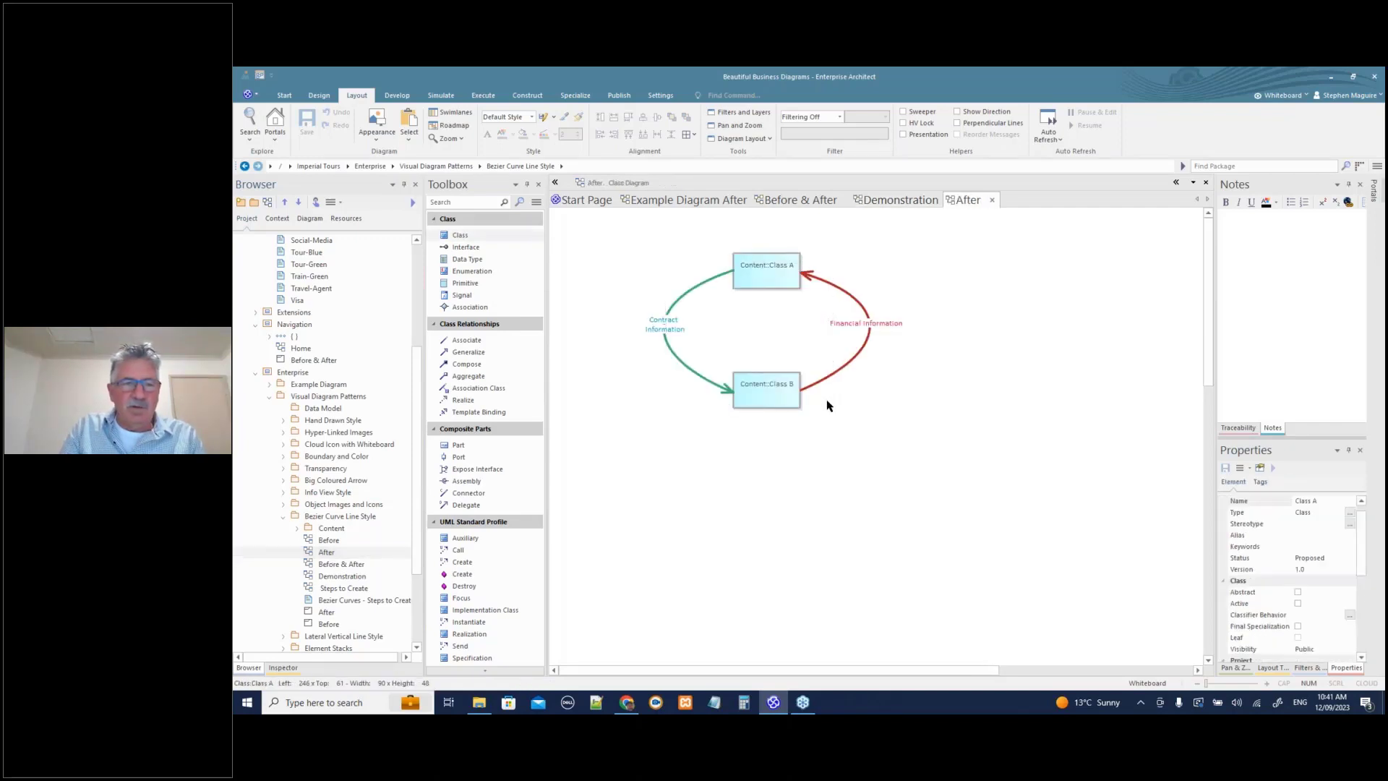
{"action": "left_click", "coordinate": [344, 576]}
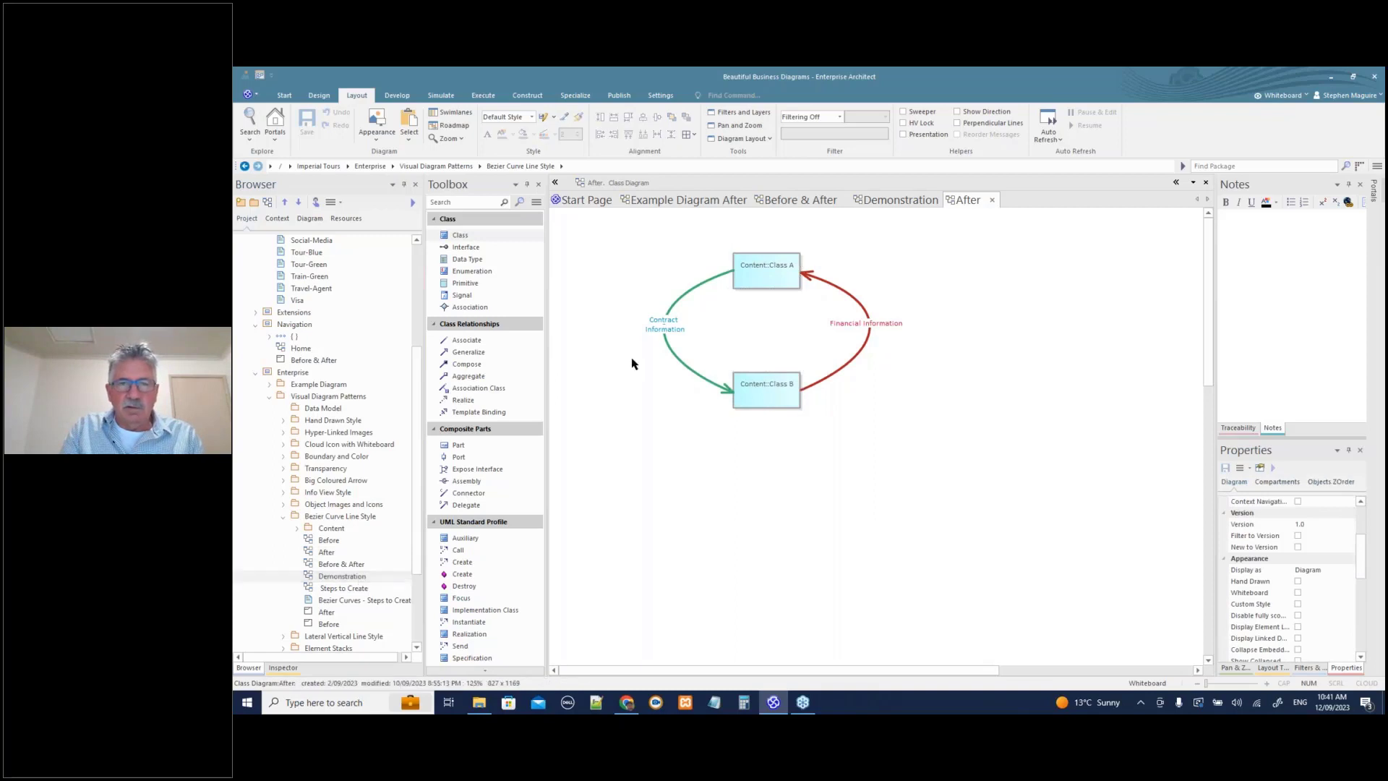
{"action": "left_click", "coordinate": [900, 200]}
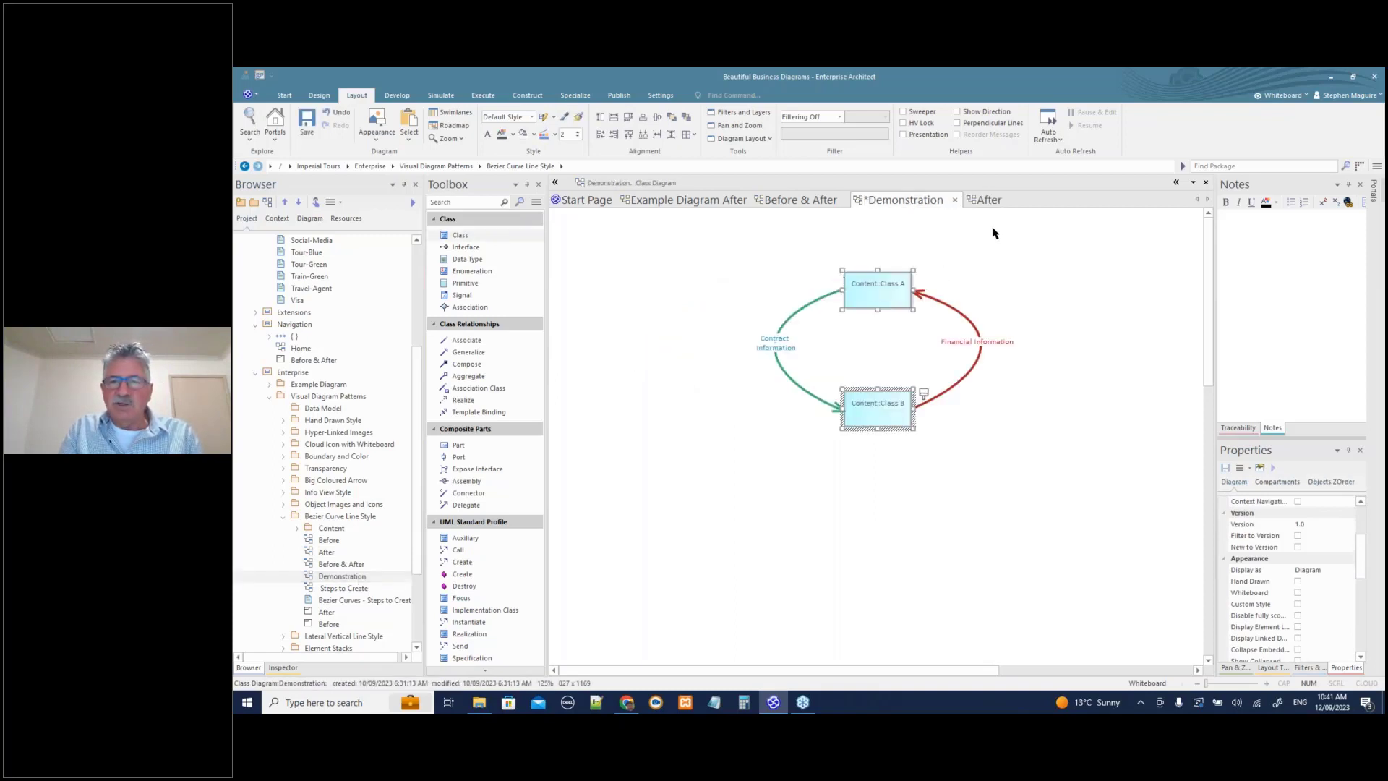
{"action": "key", "text": "Delete"}
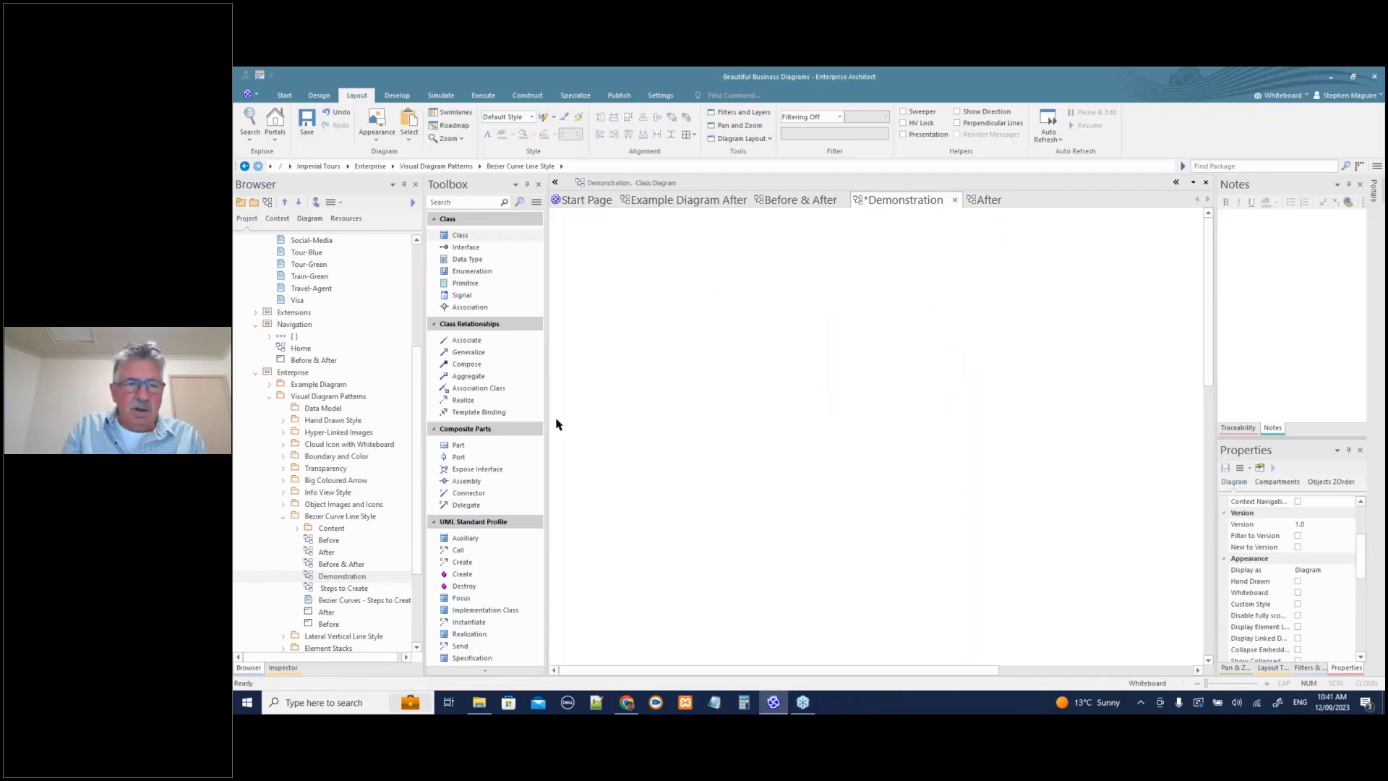
{"action": "left_click", "coordinate": [297, 529]}
{"action": "left_click", "coordinate": [353, 541]}
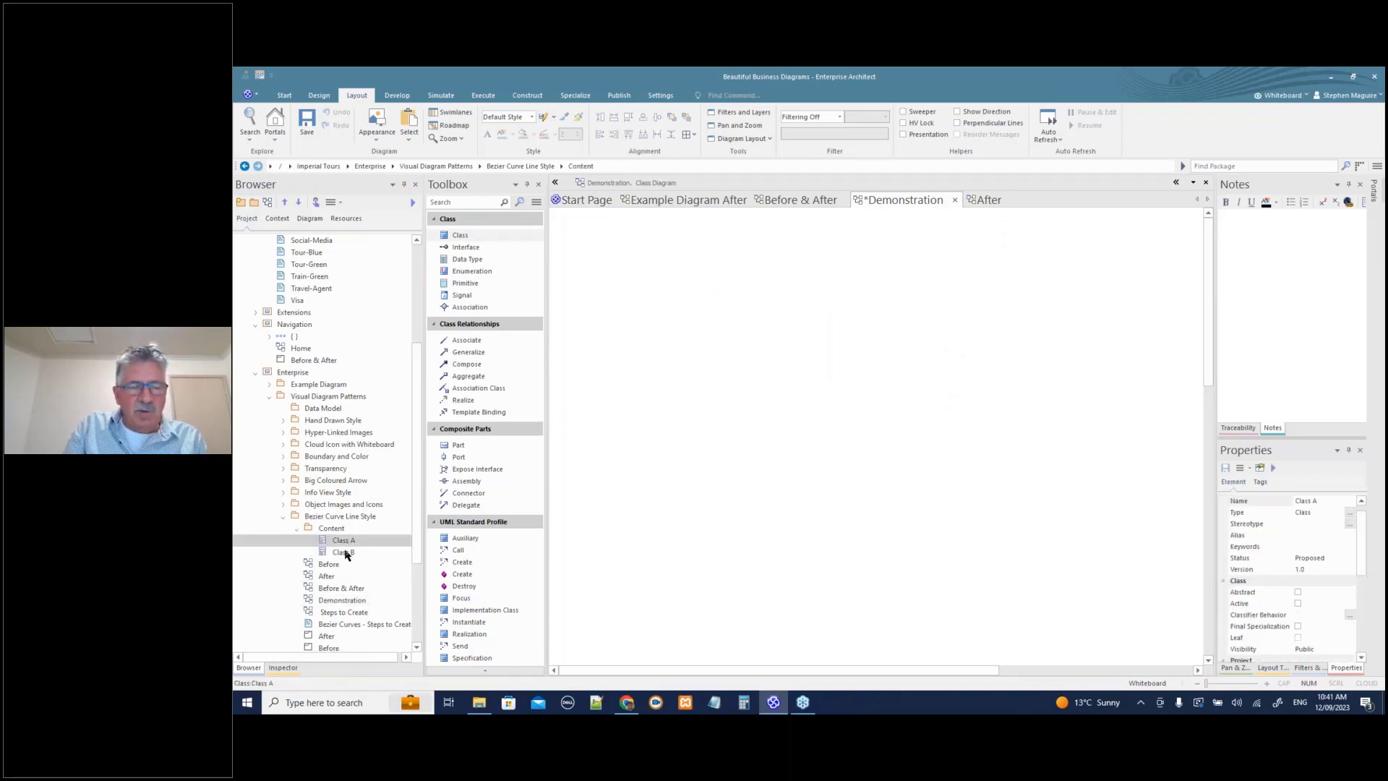
{"action": "left_click", "coordinate": [344, 553], "text": "ctrl"}
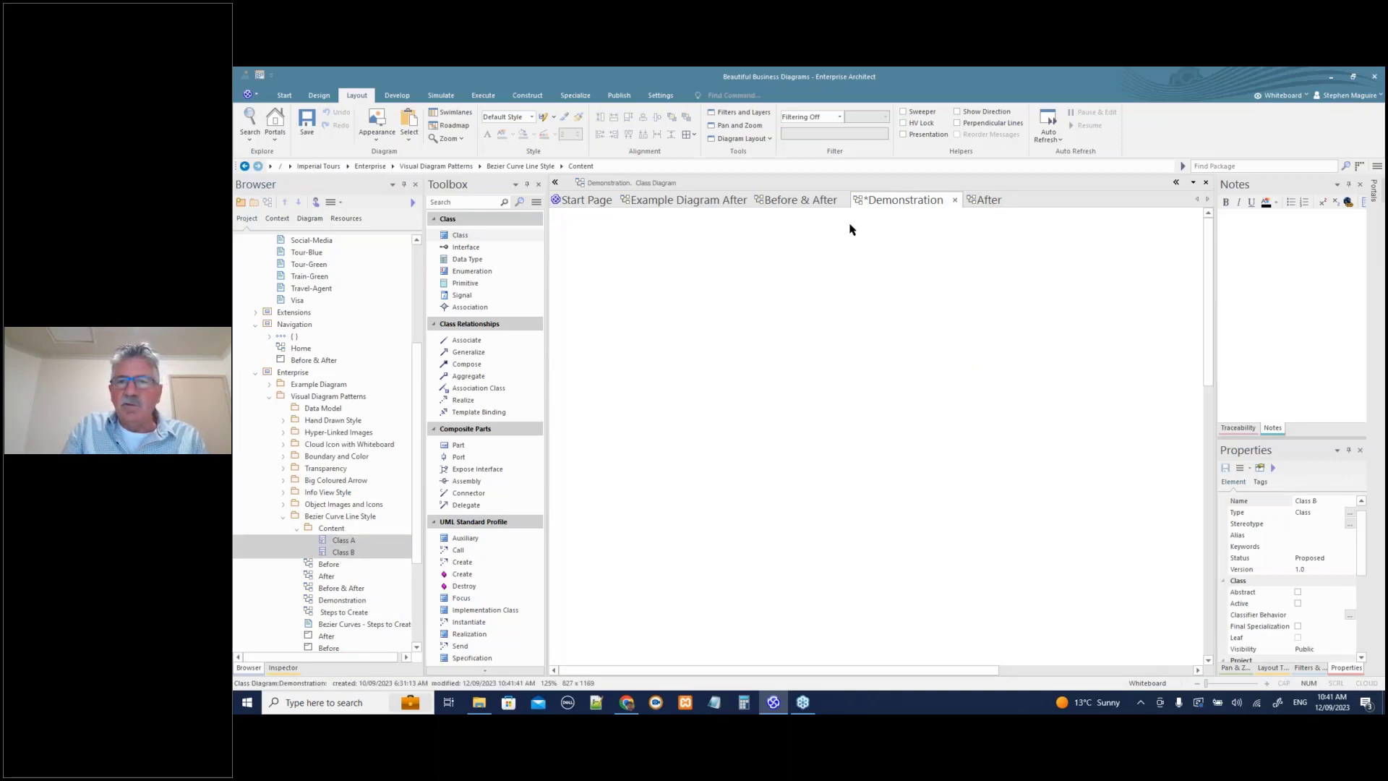
- Copy Class A and Class B from the Before diagram into the Demonstration diagram and move them slightly up
{"action": "double_click", "coordinate": [328, 565]}
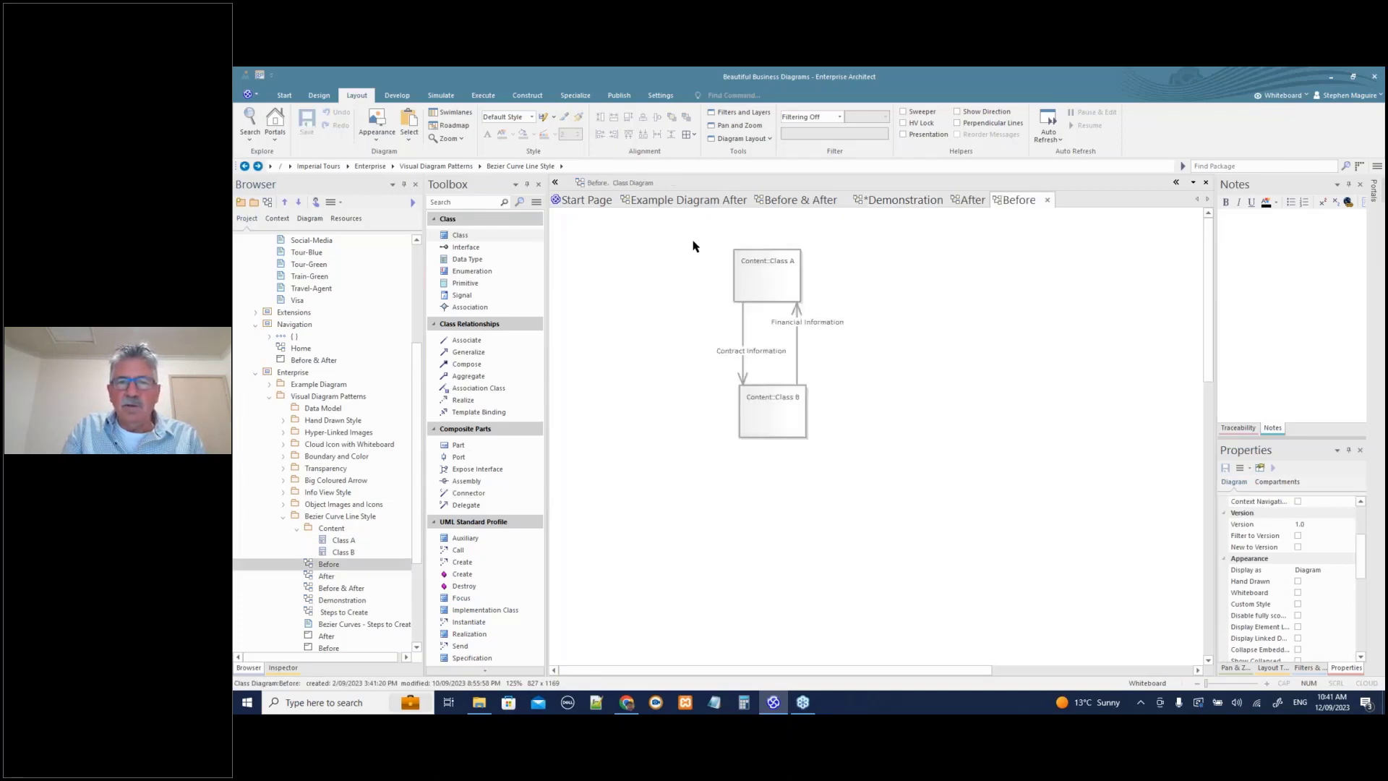
{"action": "left_click_drag", "start_coordinate": [694, 243], "coordinate": [802, 432]}
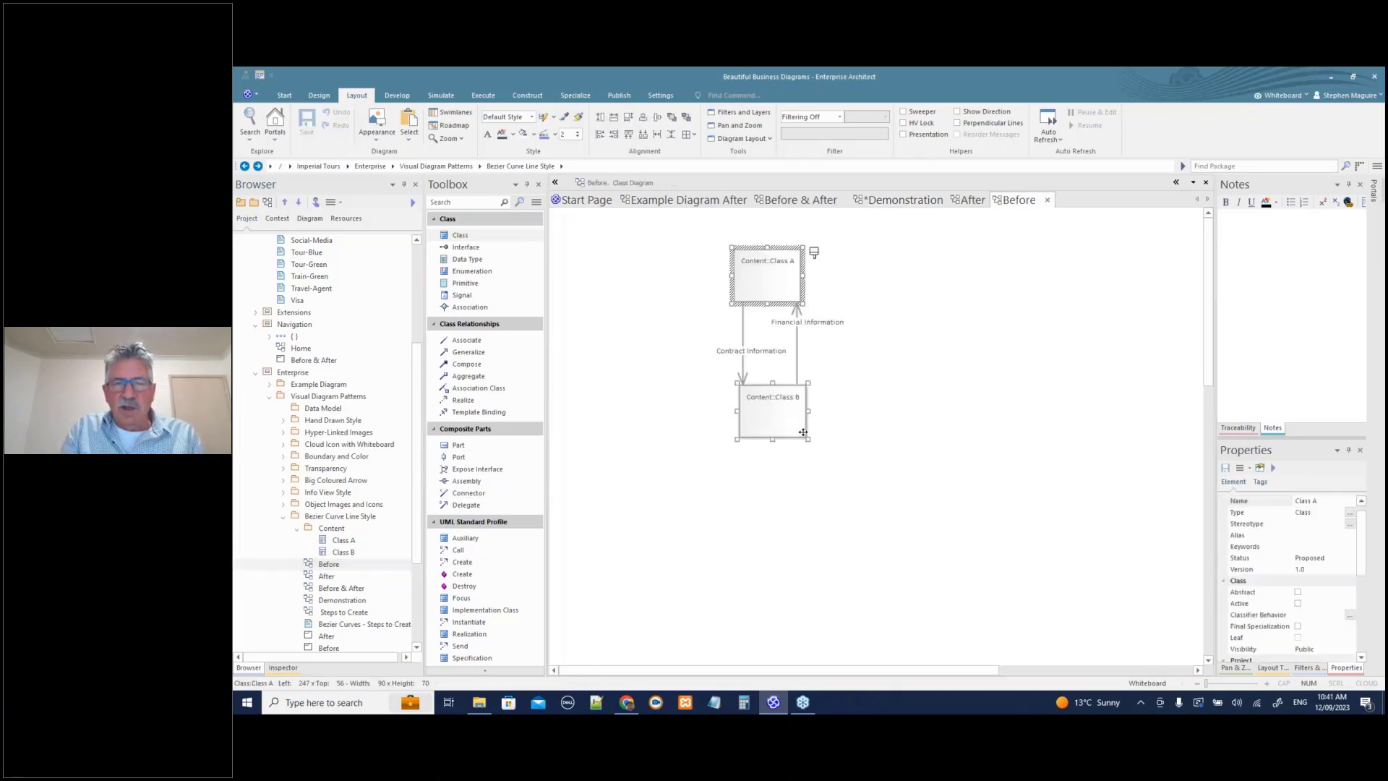
{"action": "left_click", "coordinate": [915, 200]}
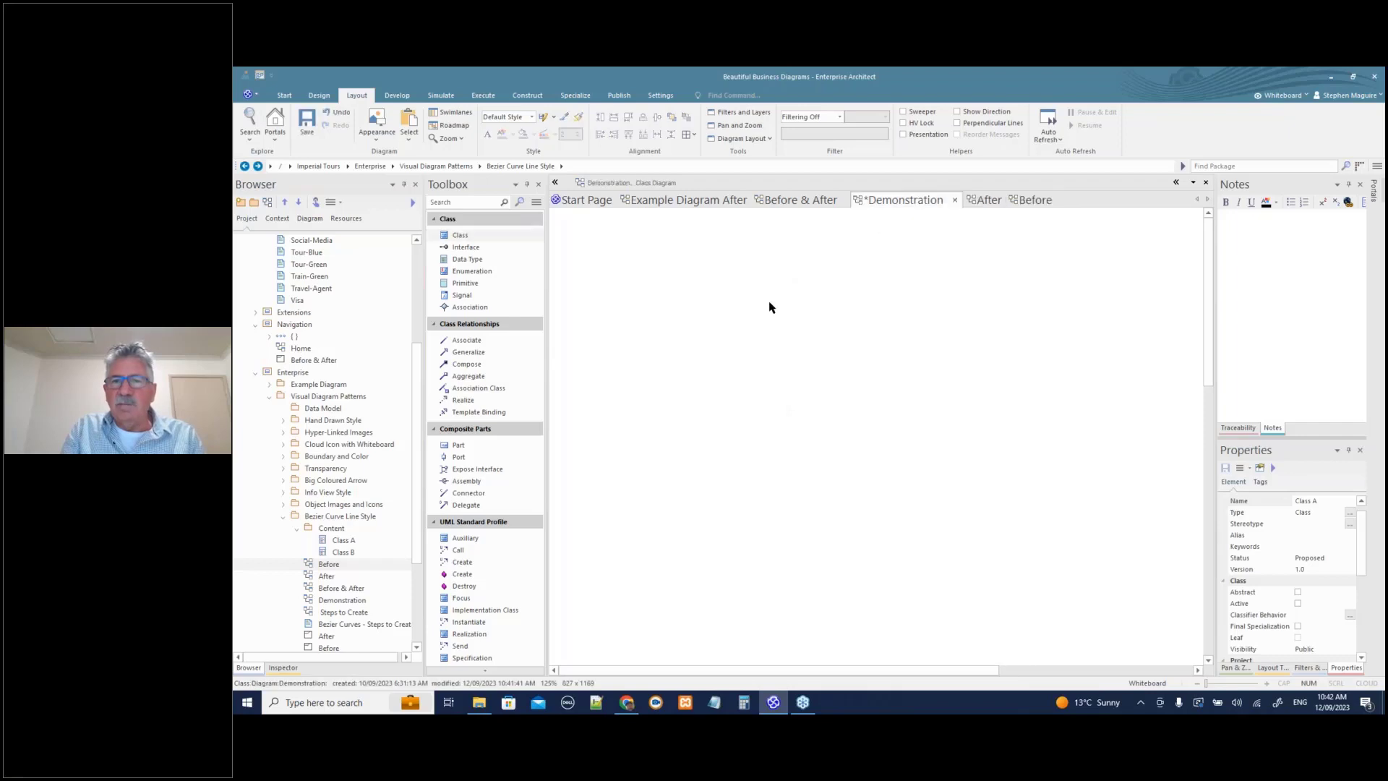
{"action": "left_click_drag", "start_coordinate": [815, 325], "coordinate": [815, 305]}
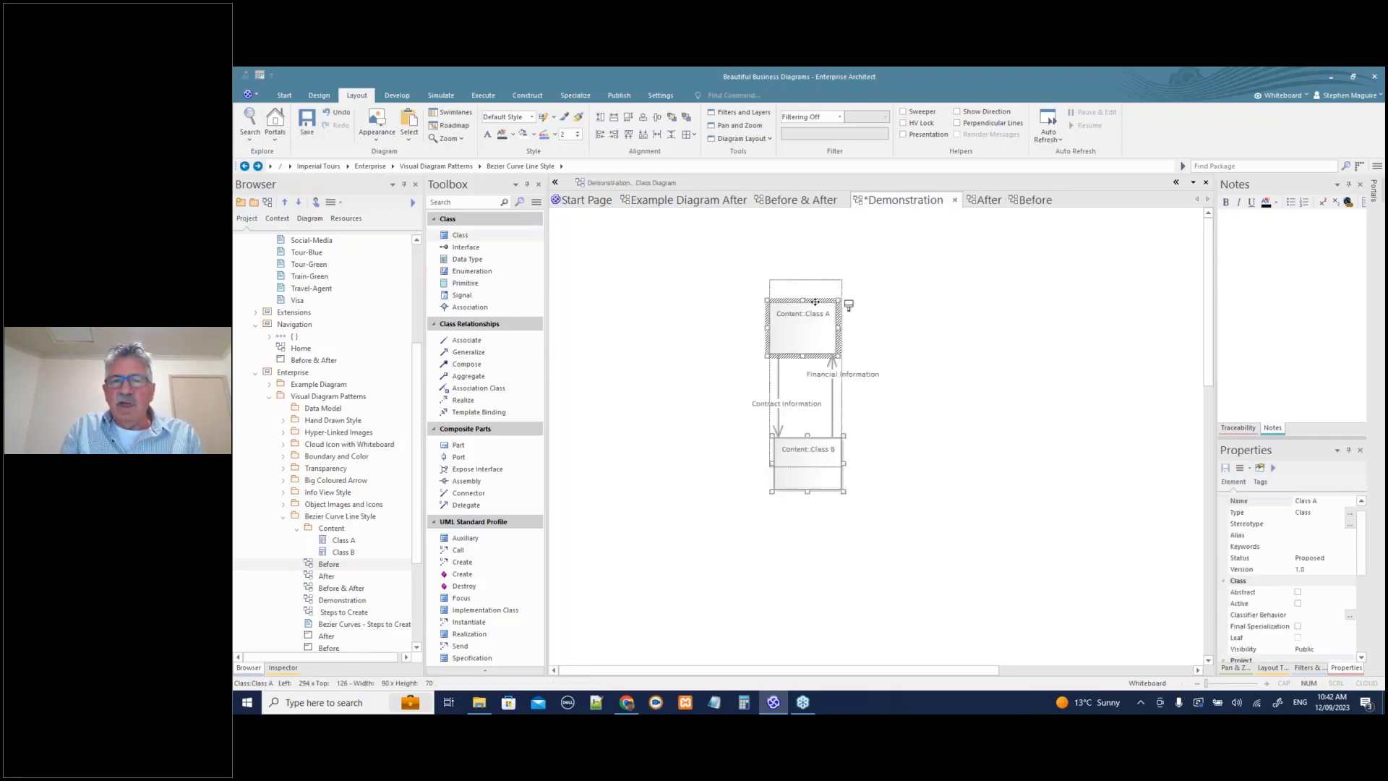
{"action": "left_click", "coordinate": [929, 366]}
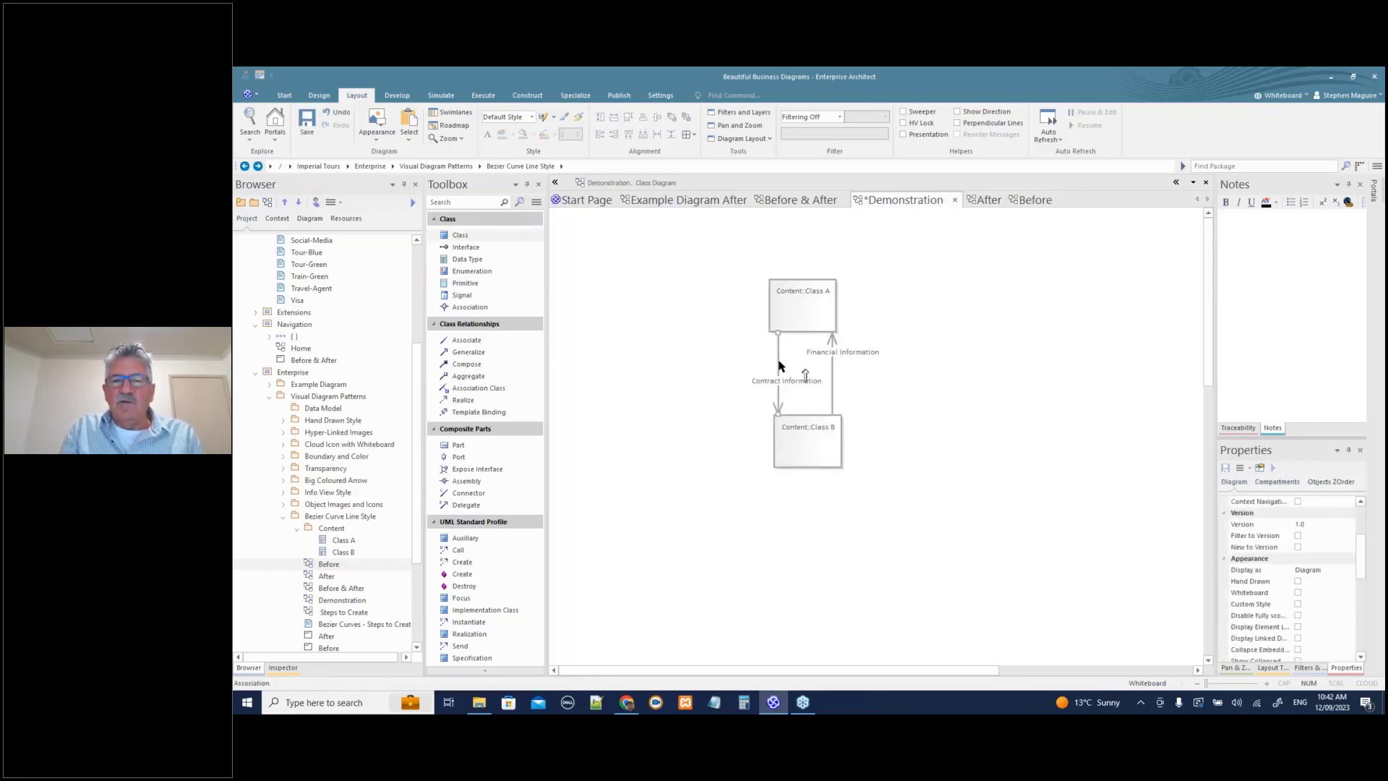
- Set the Contract Information connector's line style to Bezier and bend it outward to the left of the two classes
{"action": "right_click", "coordinate": [779, 362]}
{"action": "mouse_move", "coordinate": [815, 437]}
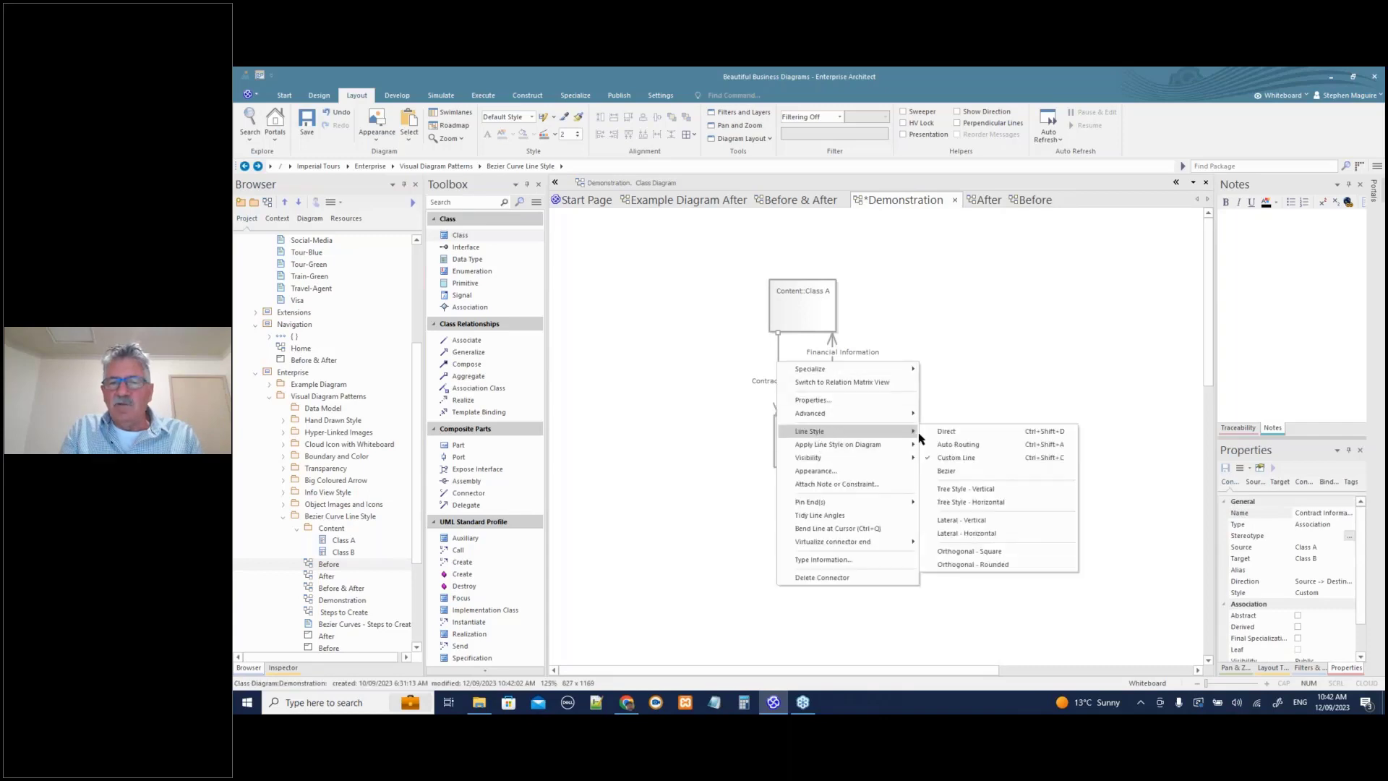
{"action": "left_click", "coordinate": [960, 474]}
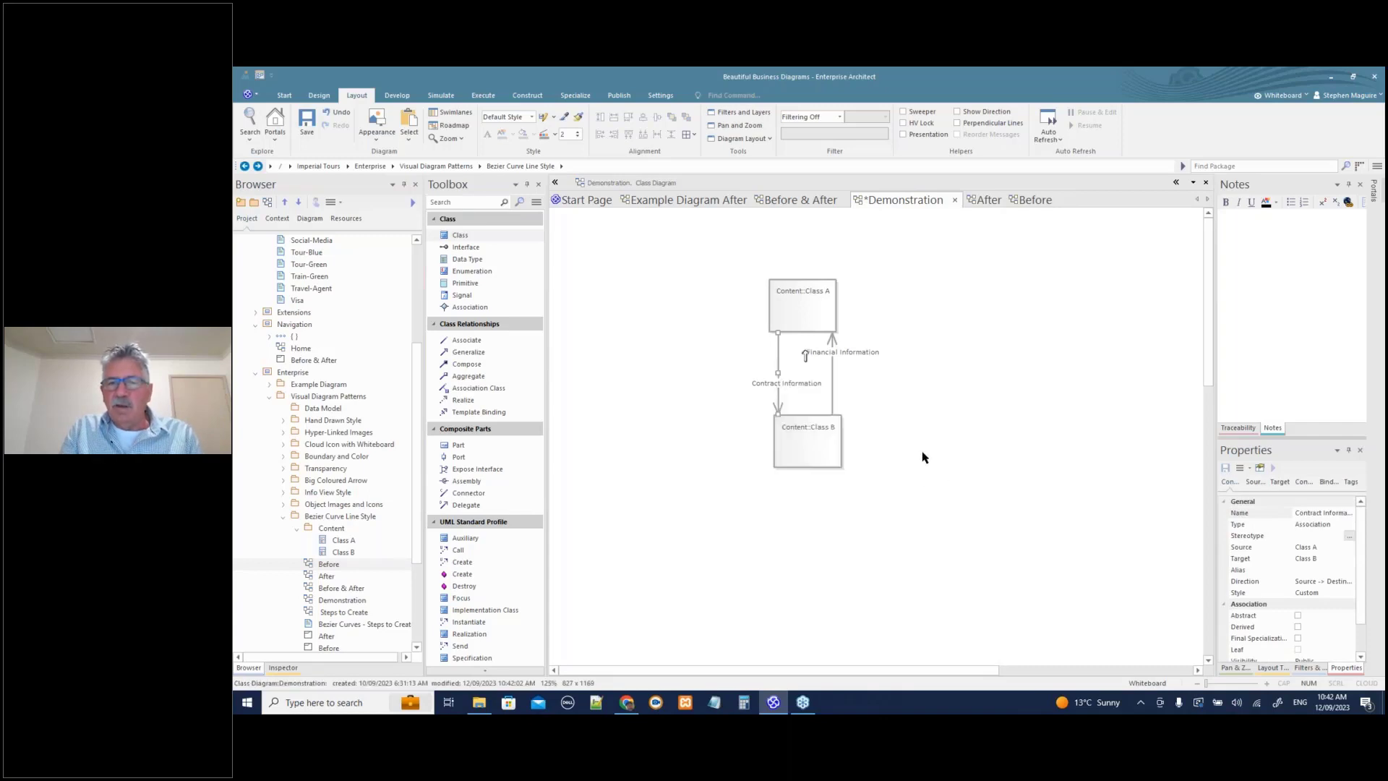
{"action": "left_click", "coordinate": [778, 376]}
{"action": "left_click_drag", "start_coordinate": [777, 376], "coordinate": [646, 371]}
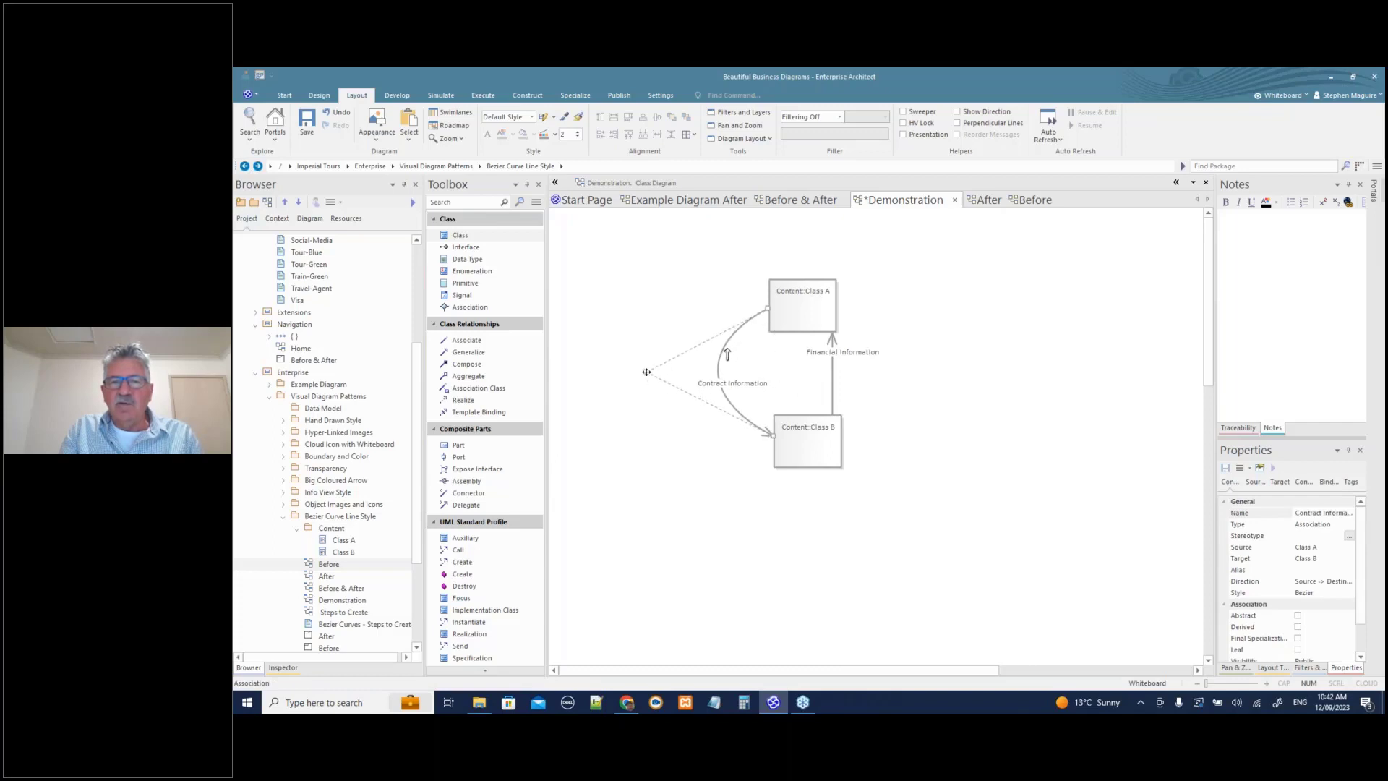
- Color the Contract Information connector teal and set its line width to 4
{"action": "left_click", "coordinate": [553, 135]}
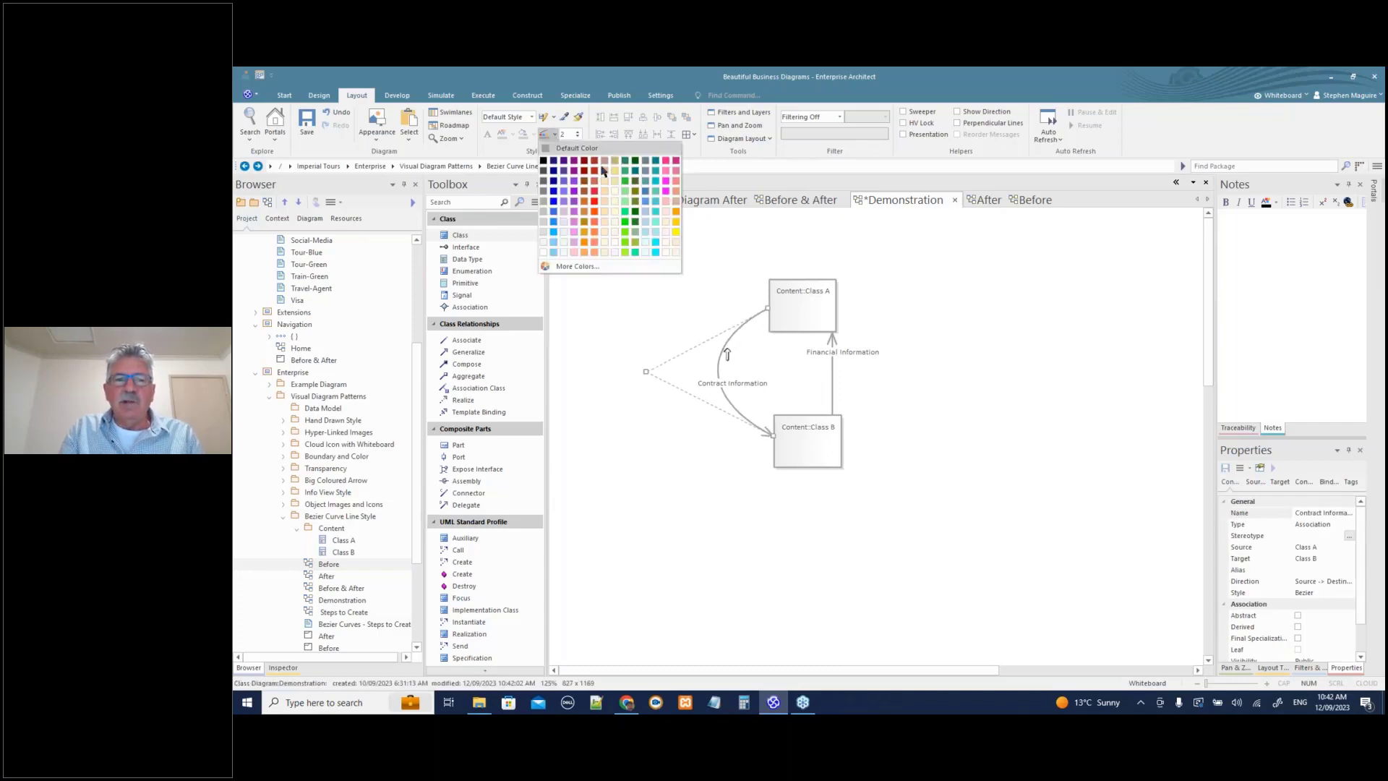
{"action": "left_click", "coordinate": [657, 171]}
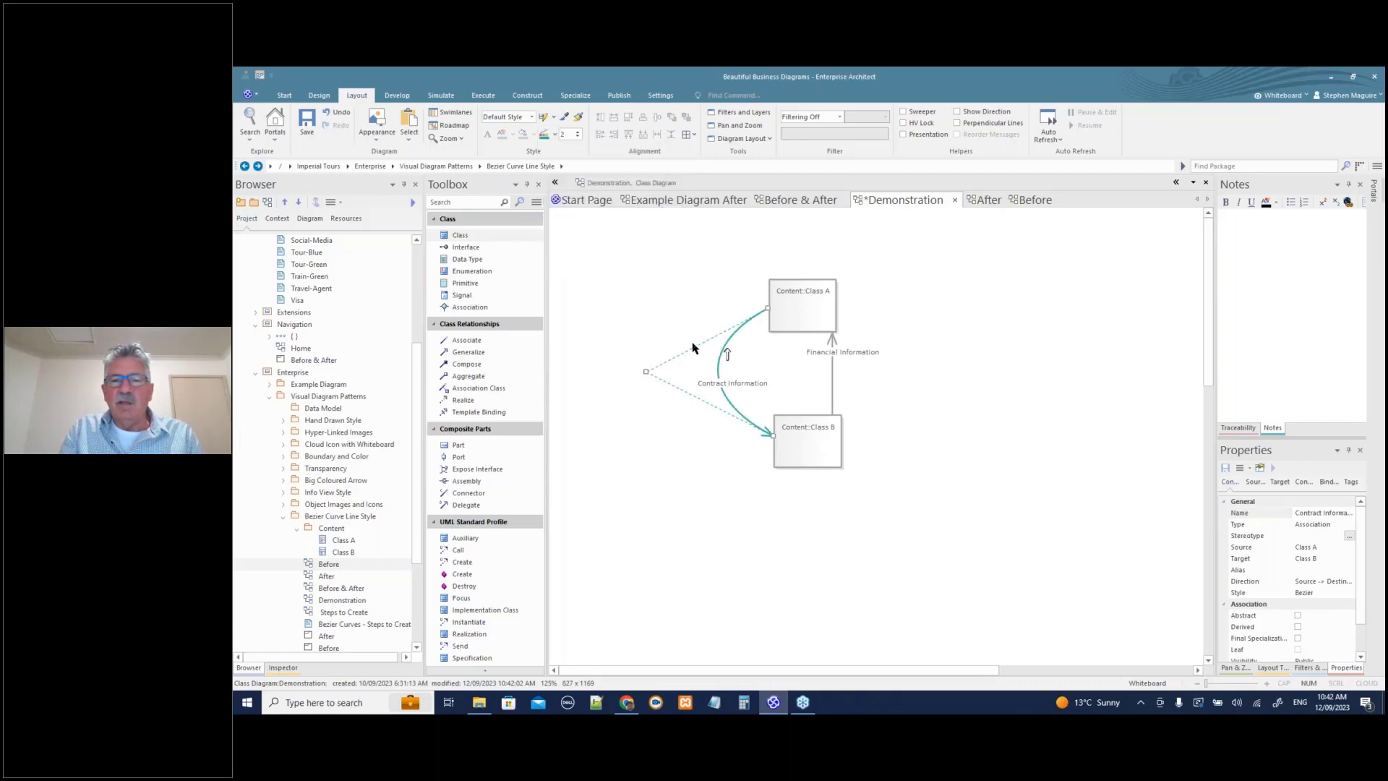
{"action": "left_click", "coordinate": [577, 131]}
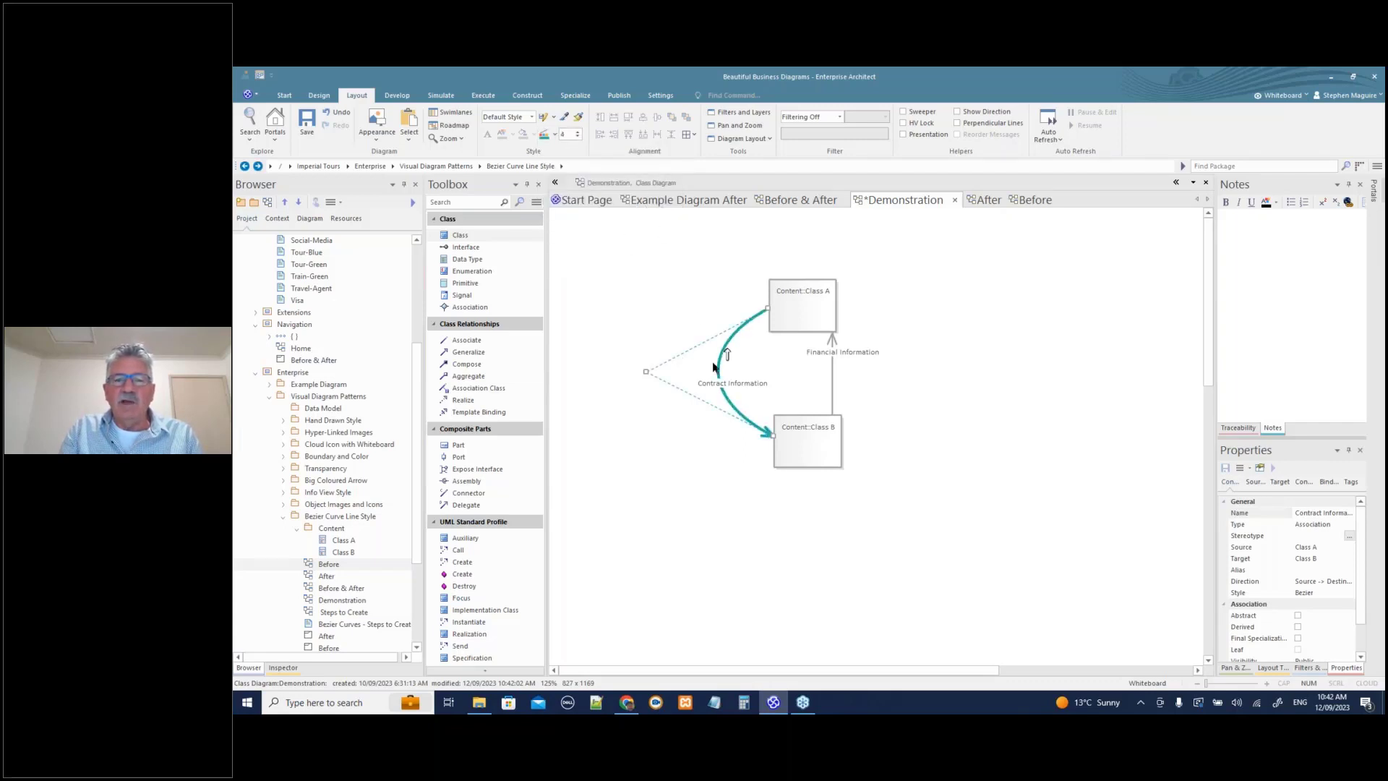
- Move the Contract Information label so it sits centered on the middle of the curved connector
{"action": "left_click", "coordinate": [733, 378]}
{"action": "left_click_drag", "start_coordinate": [734, 376], "coordinate": [722, 363]}
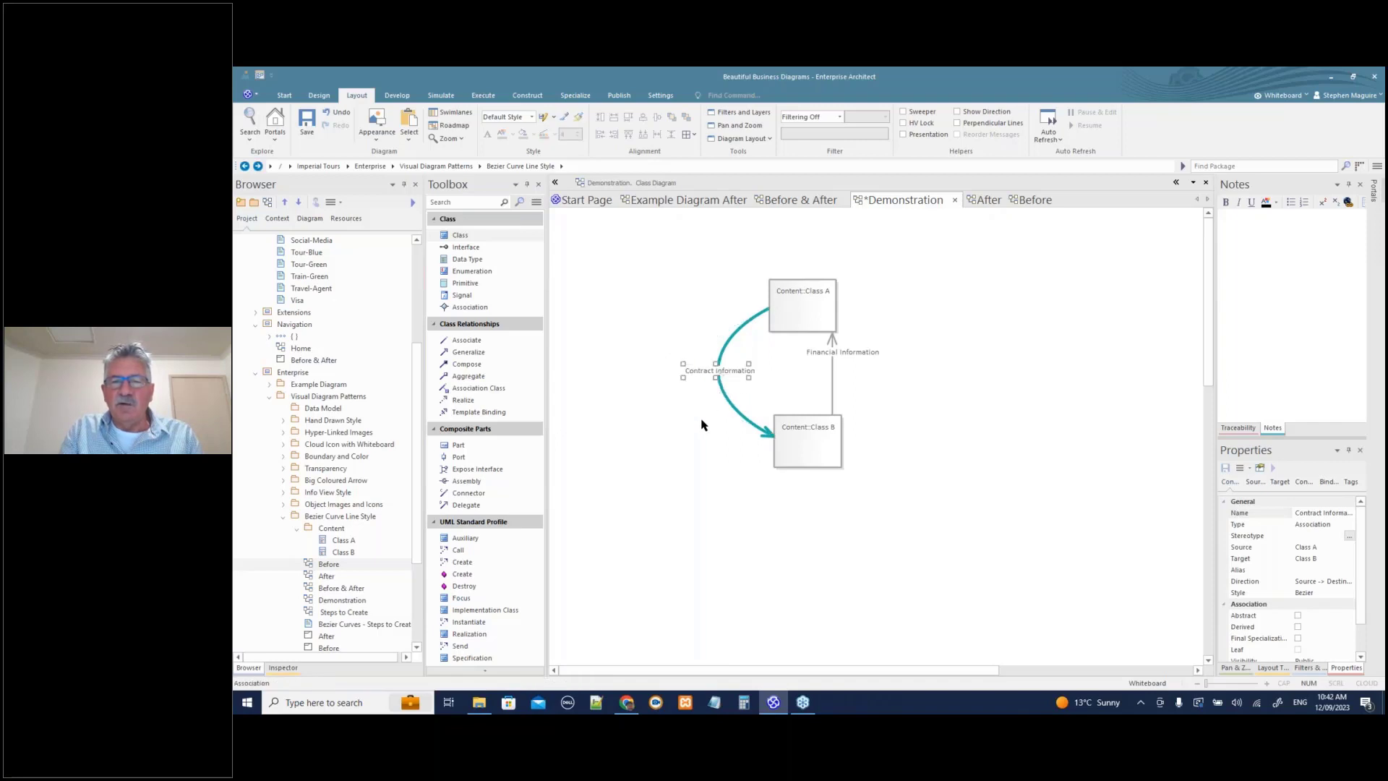
{"action": "left_click", "coordinate": [728, 379]}
{"action": "left_click_drag", "start_coordinate": [728, 379], "coordinate": [732, 380]}
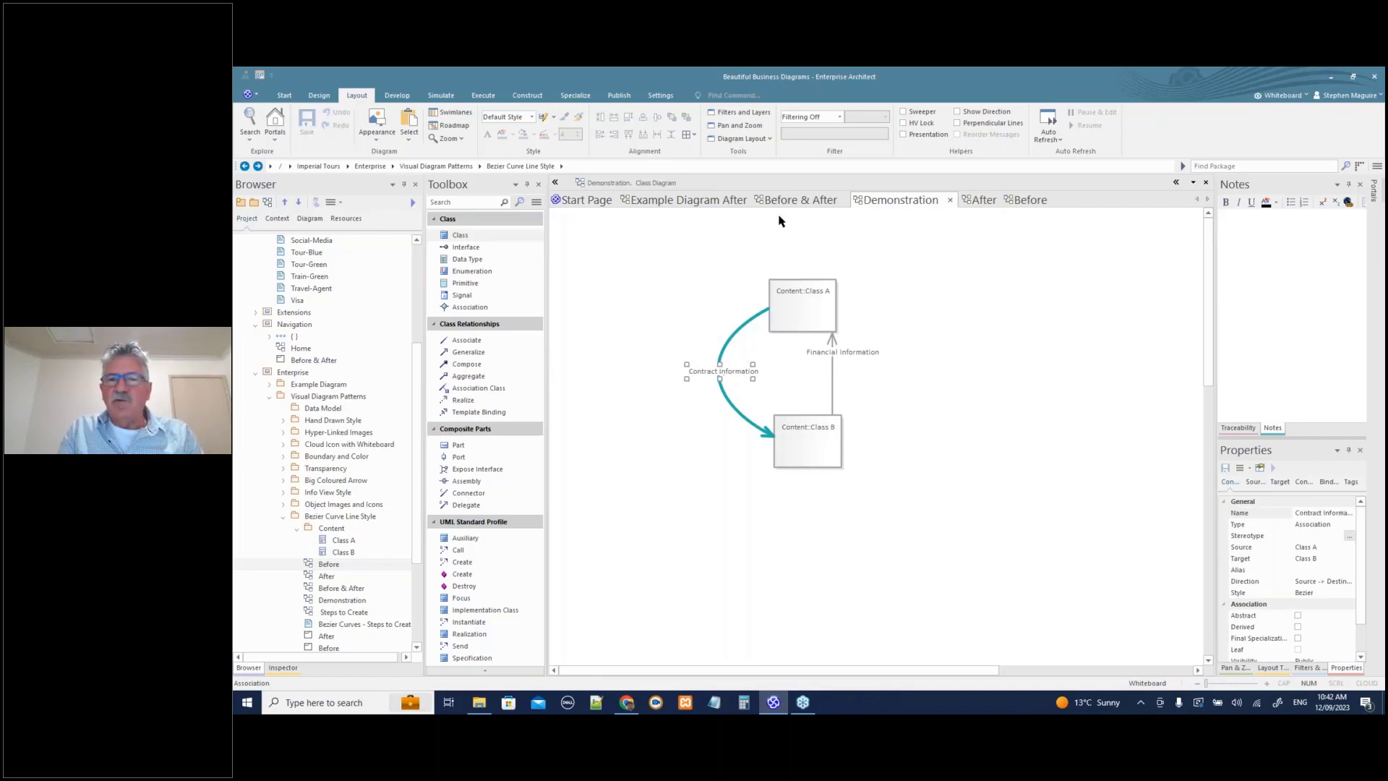
- Switch to Example Diagram After and close all other open diagrams except it
{"action": "left_click", "coordinate": [704, 203]}
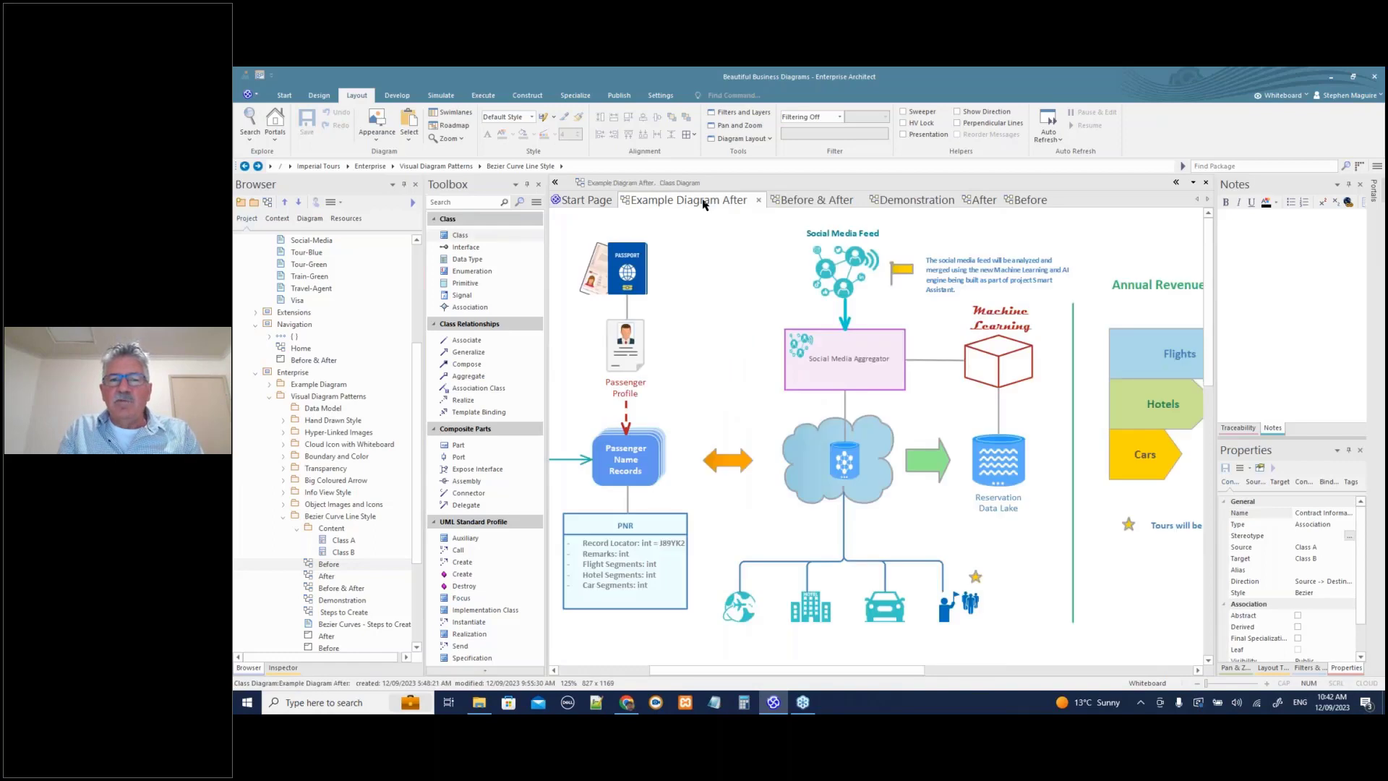
{"action": "right_click", "coordinate": [705, 205]}
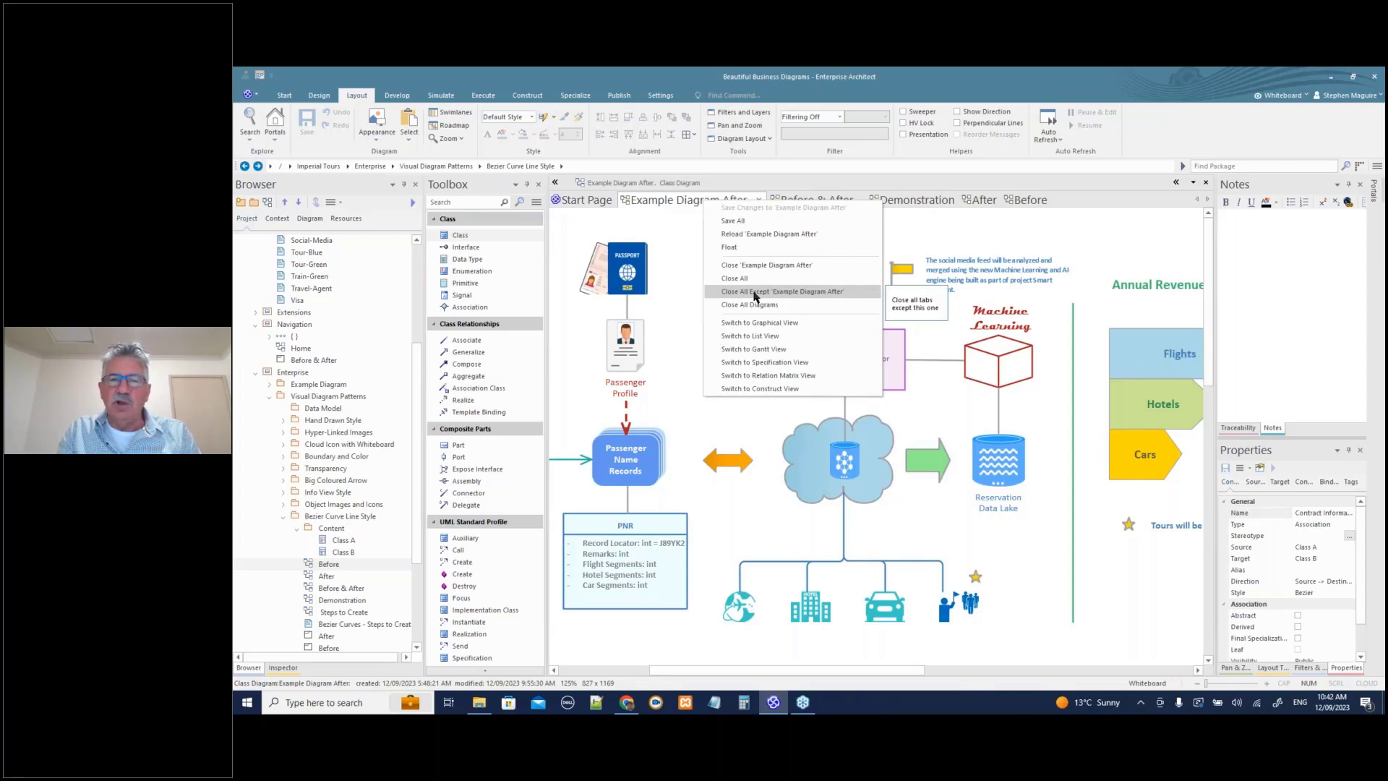
{"action": "left_click", "coordinate": [754, 293]}
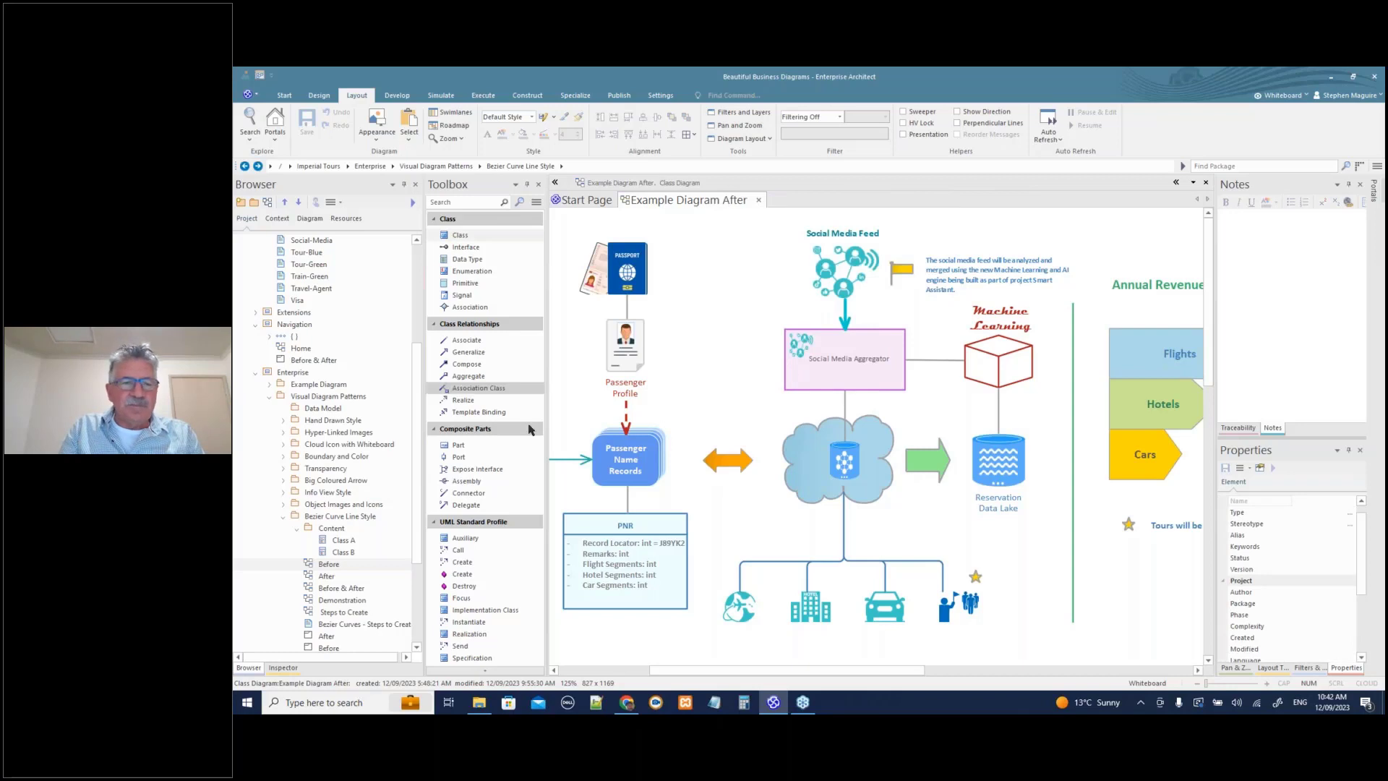
- Collapse the Bezier Curve Line Style package and open the Before & After and Demonstration diagrams of the Lateral Vertical Line Style package
{"action": "left_click", "coordinate": [284, 517]}
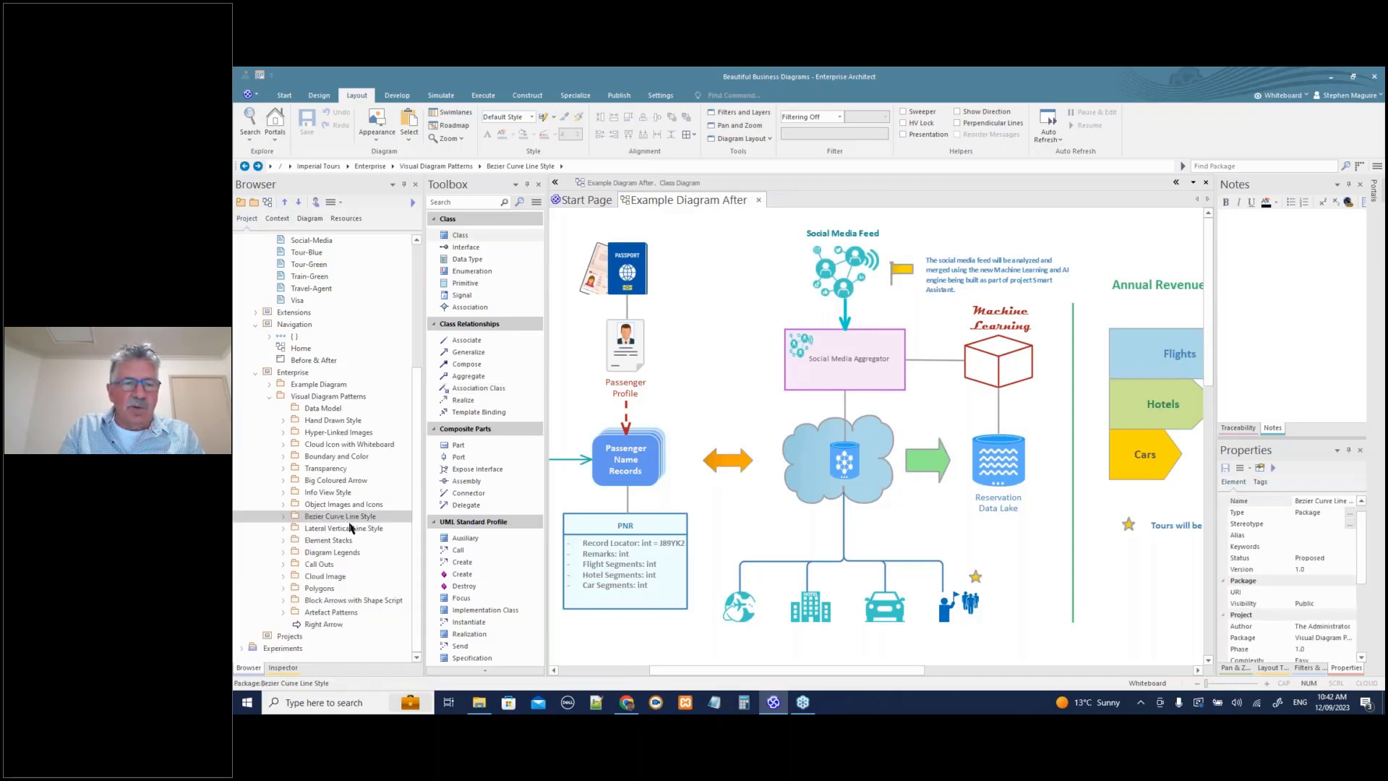
{"action": "left_click", "coordinate": [283, 529]}
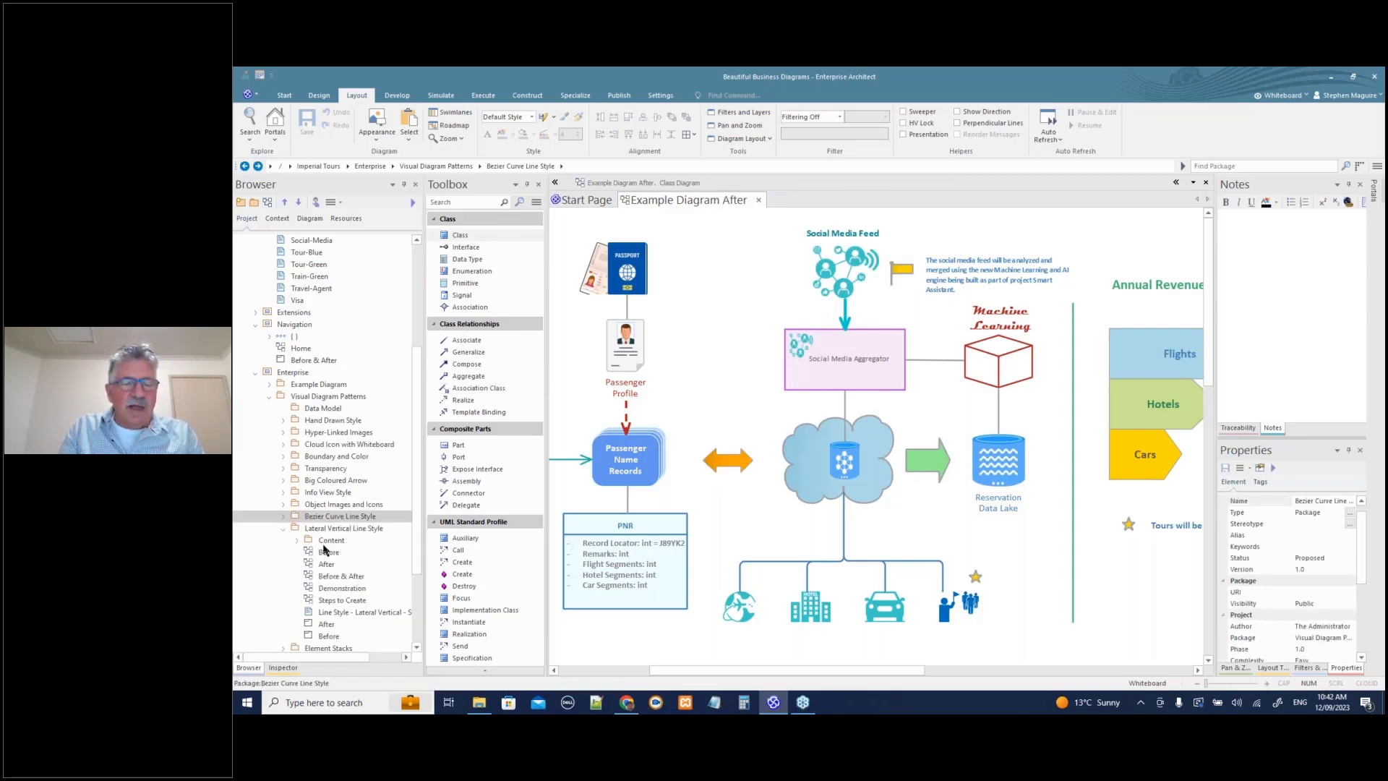
{"action": "double_click", "coordinate": [342, 576]}
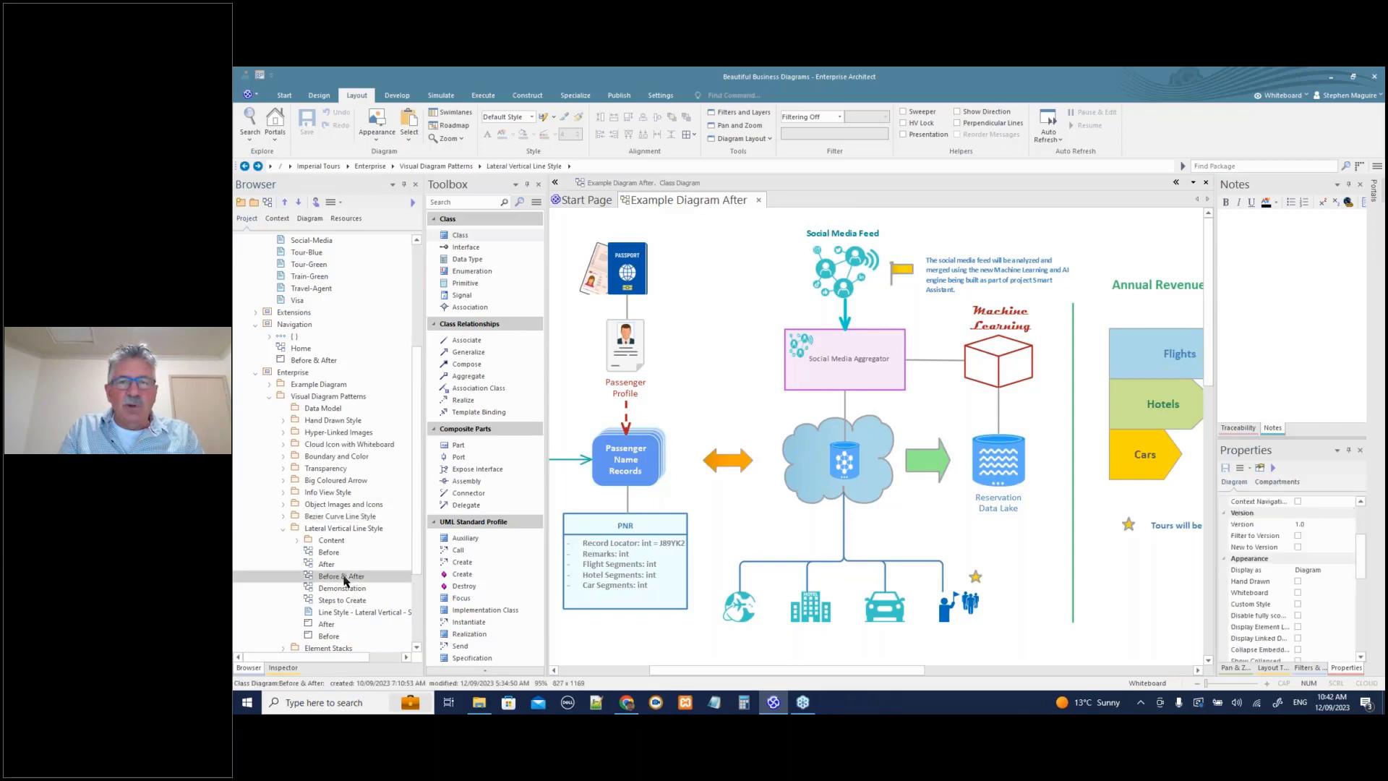
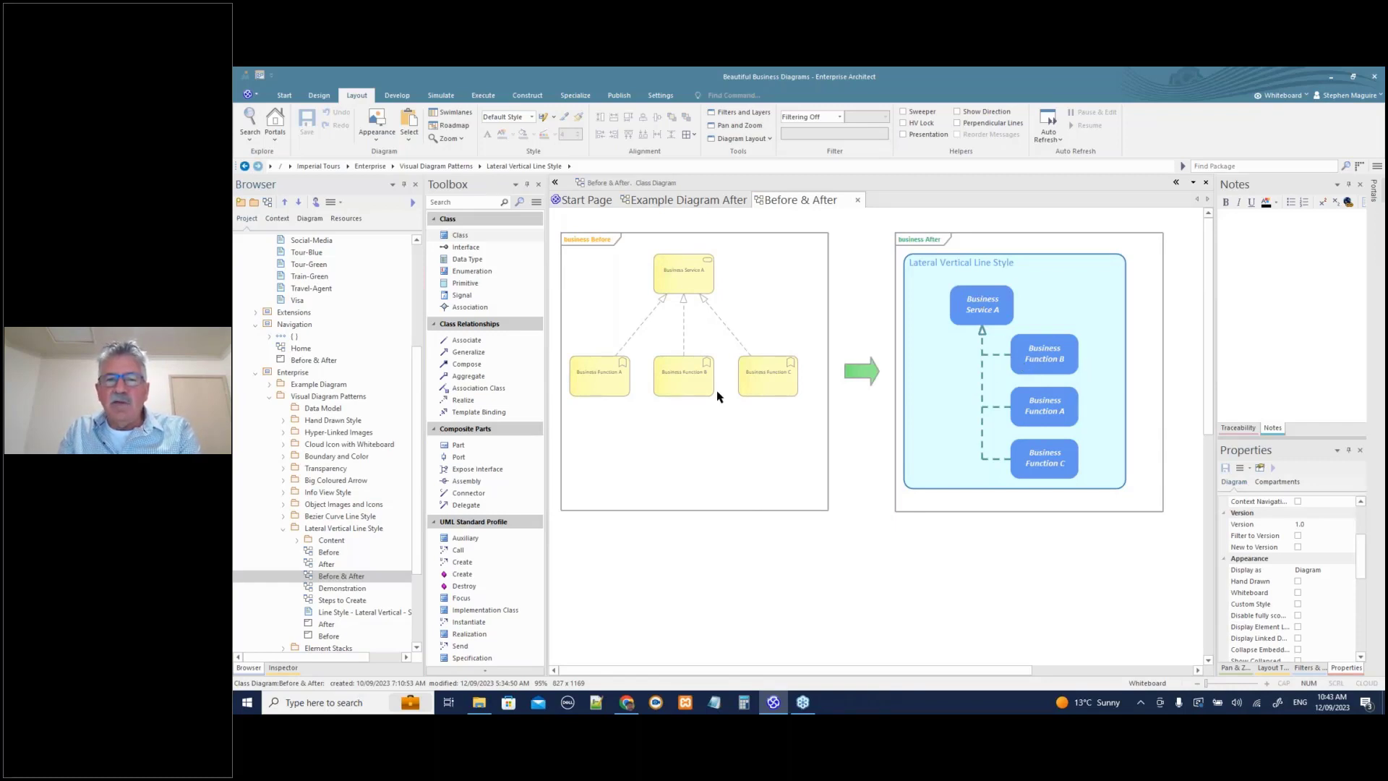
{"action": "double_click", "coordinate": [349, 589]}
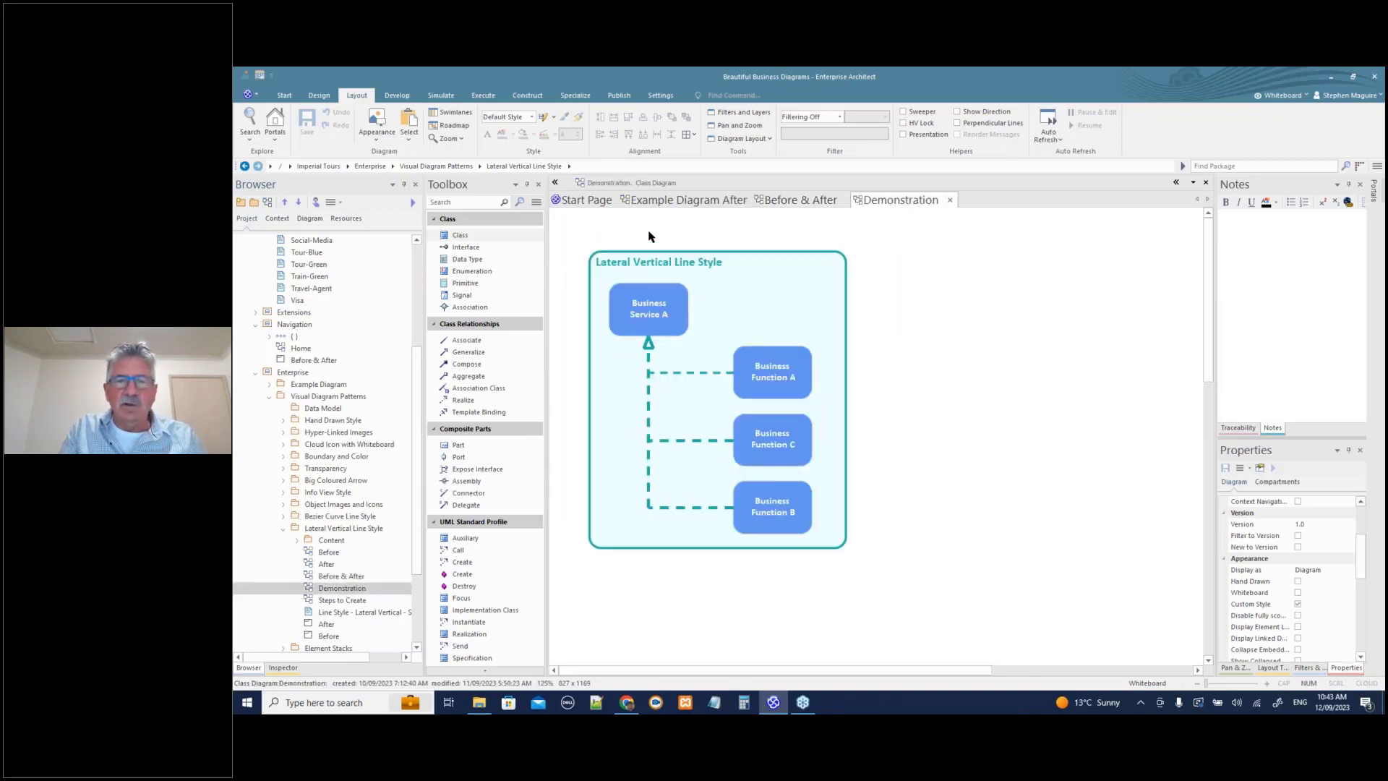
- Remove all elements from the Lateral Vertical Line Style Demonstration diagram, including the leftover Business Function B
{"action": "left_click_drag", "start_coordinate": [648, 236], "coordinate": [860, 470]}
{"action": "key", "text": "Delete"}
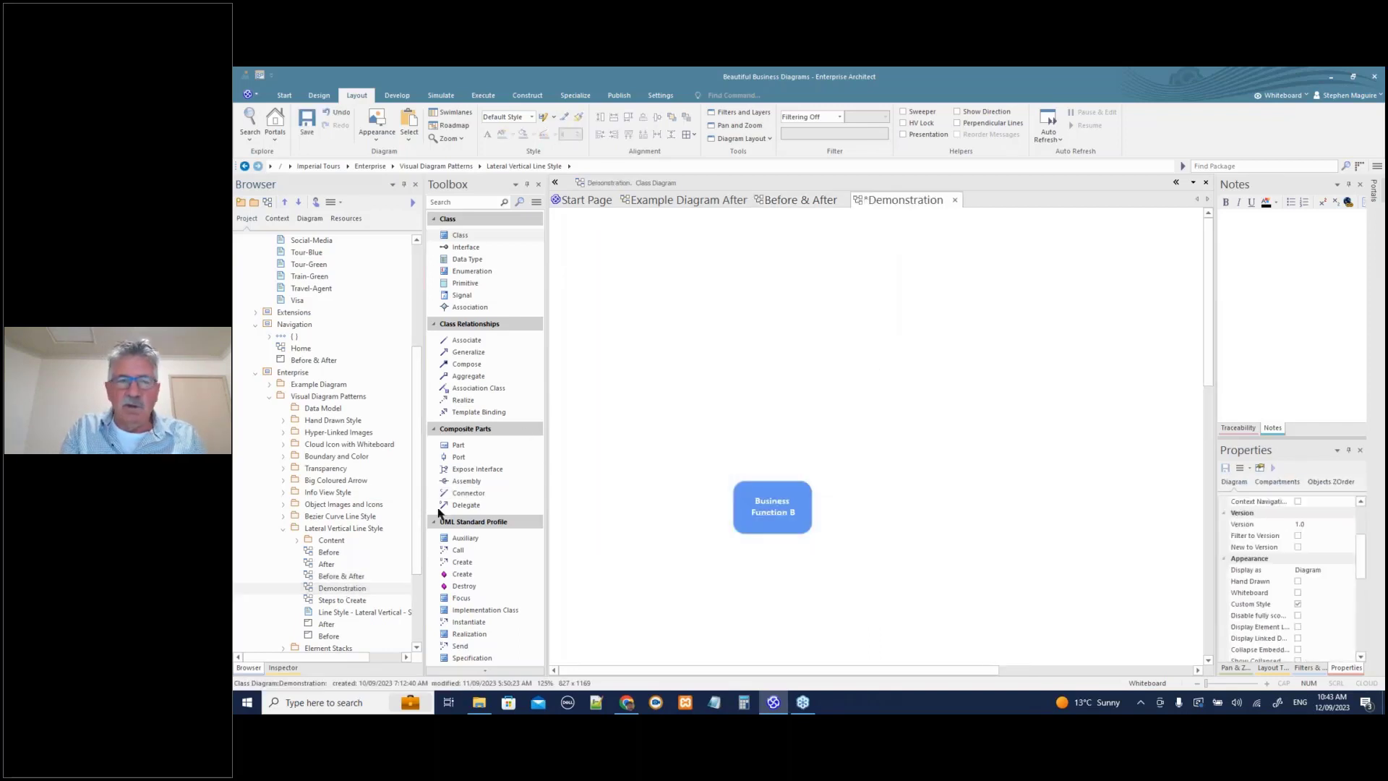
{"action": "left_click", "coordinate": [337, 555]}
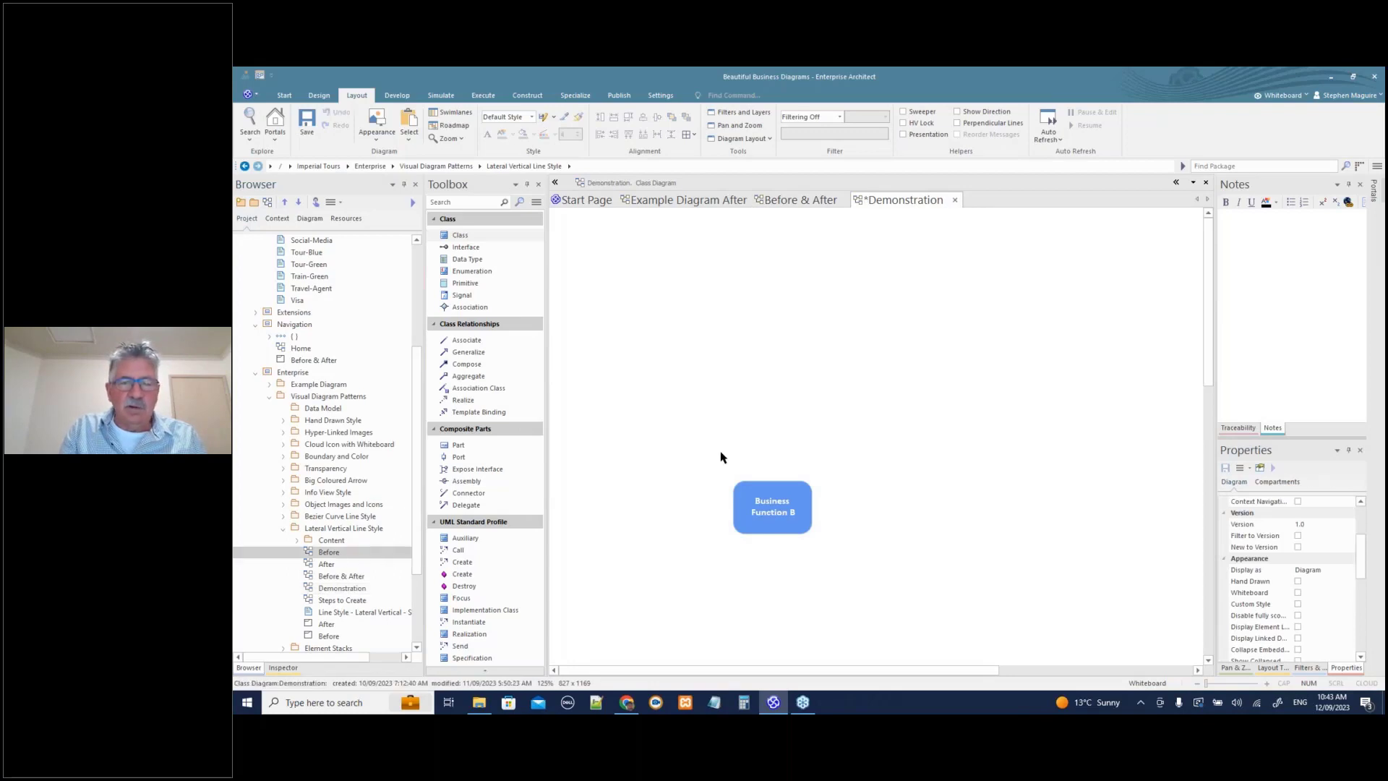
{"action": "left_click", "coordinate": [764, 510]}
{"action": "key", "text": "Delete"}
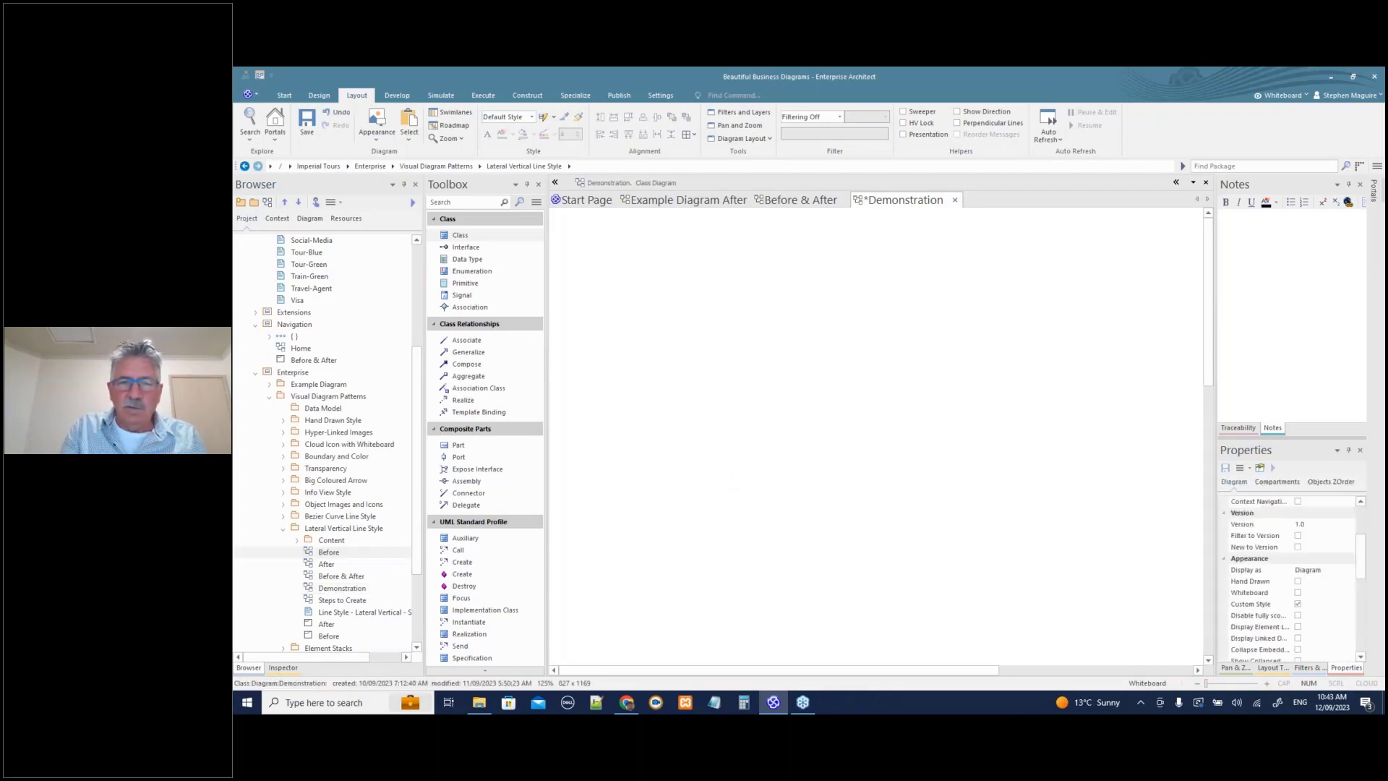
- Copy Business Service A and Business Functions A, B and C from the Before diagram into Demonstration, moving the group up and left
{"action": "double_click", "coordinate": [337, 555]}
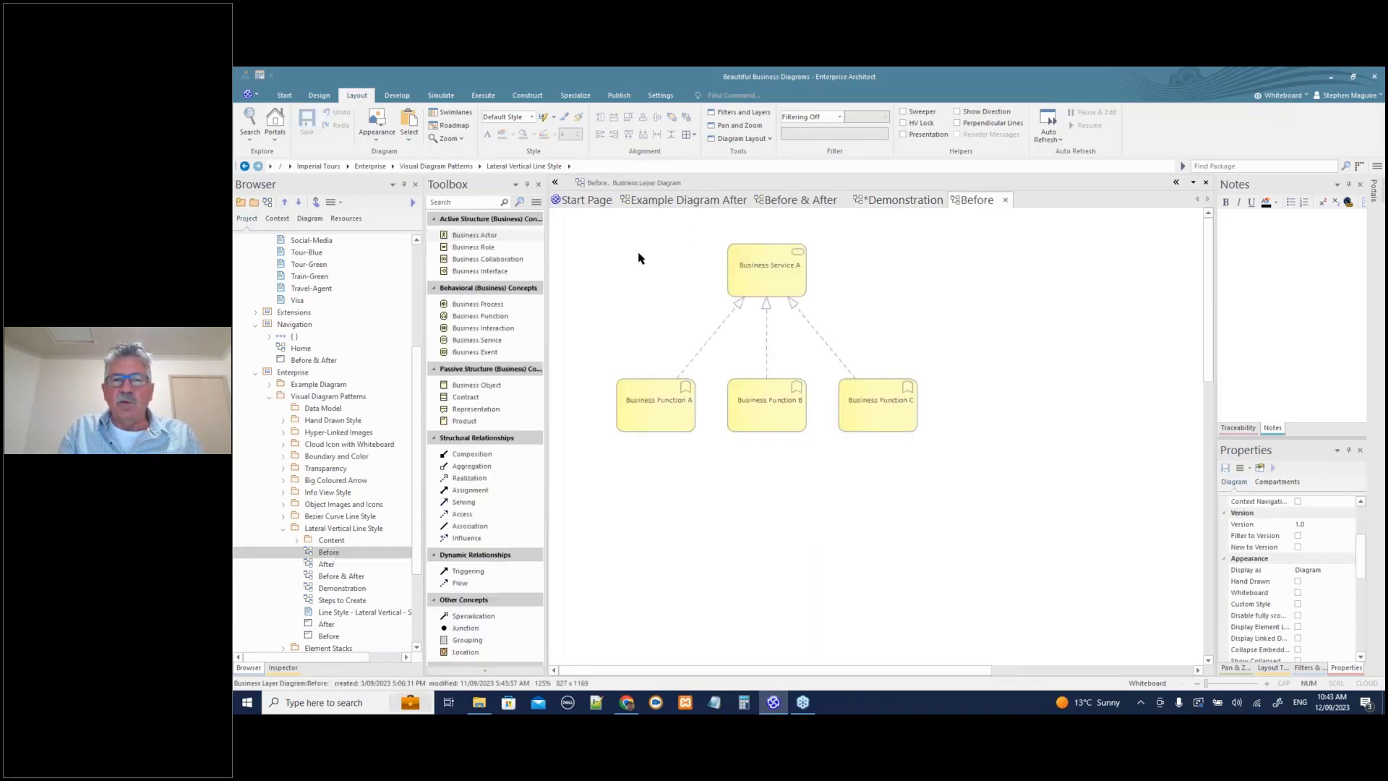
{"action": "left_click_drag", "start_coordinate": [638, 253], "coordinate": [916, 427]}
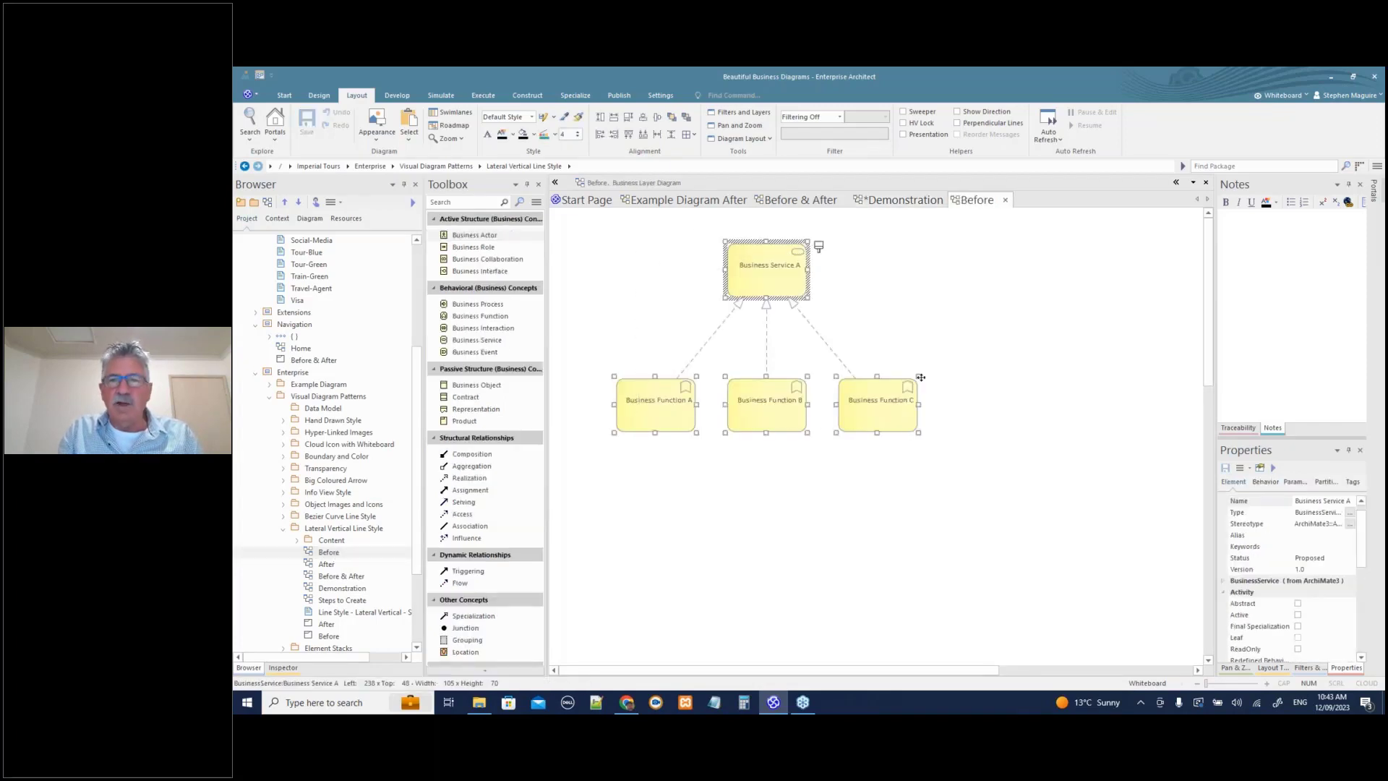
{"action": "key", "text": "ctrl+c"}
{"action": "left_click", "coordinate": [900, 201]}
{"action": "key", "text": "ctrl+v"}
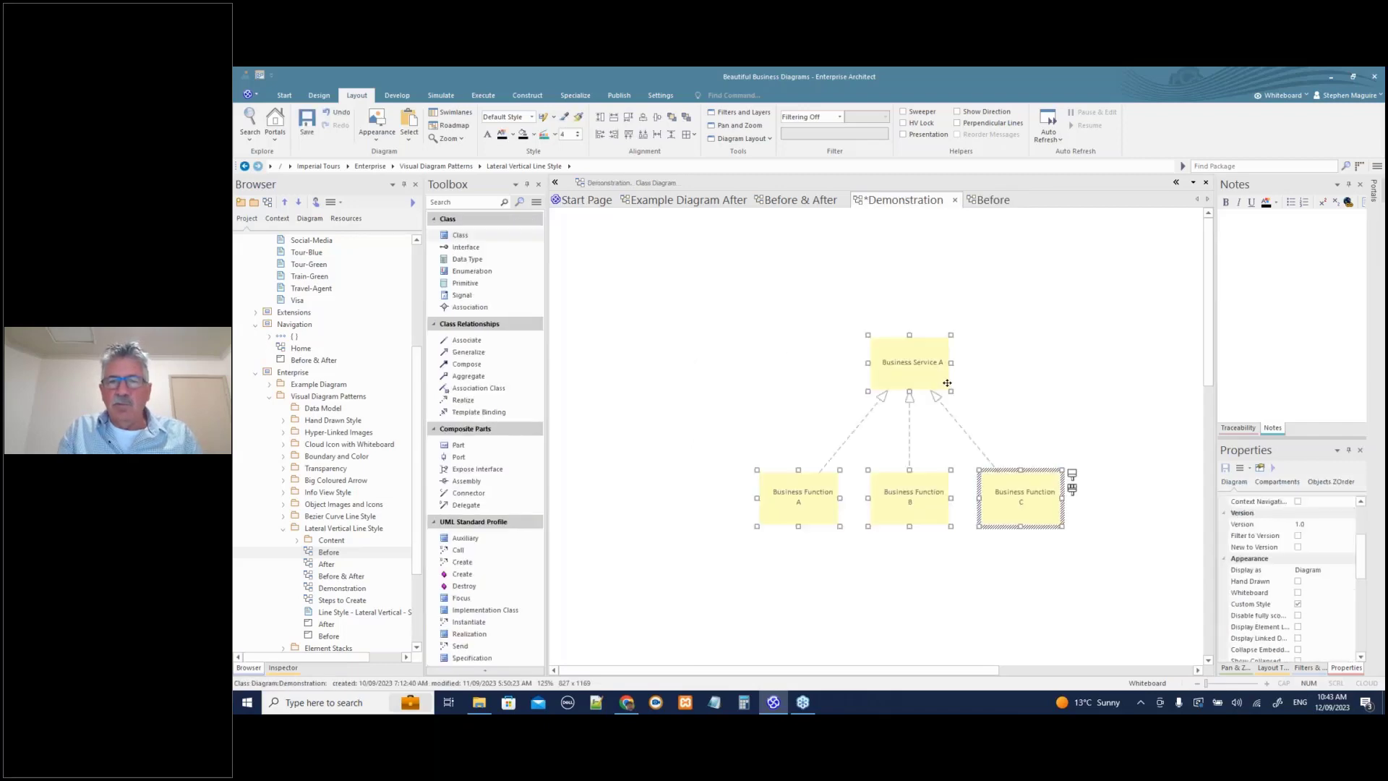
{"action": "left_click_drag", "start_coordinate": [924, 371], "coordinate": [789, 305]}
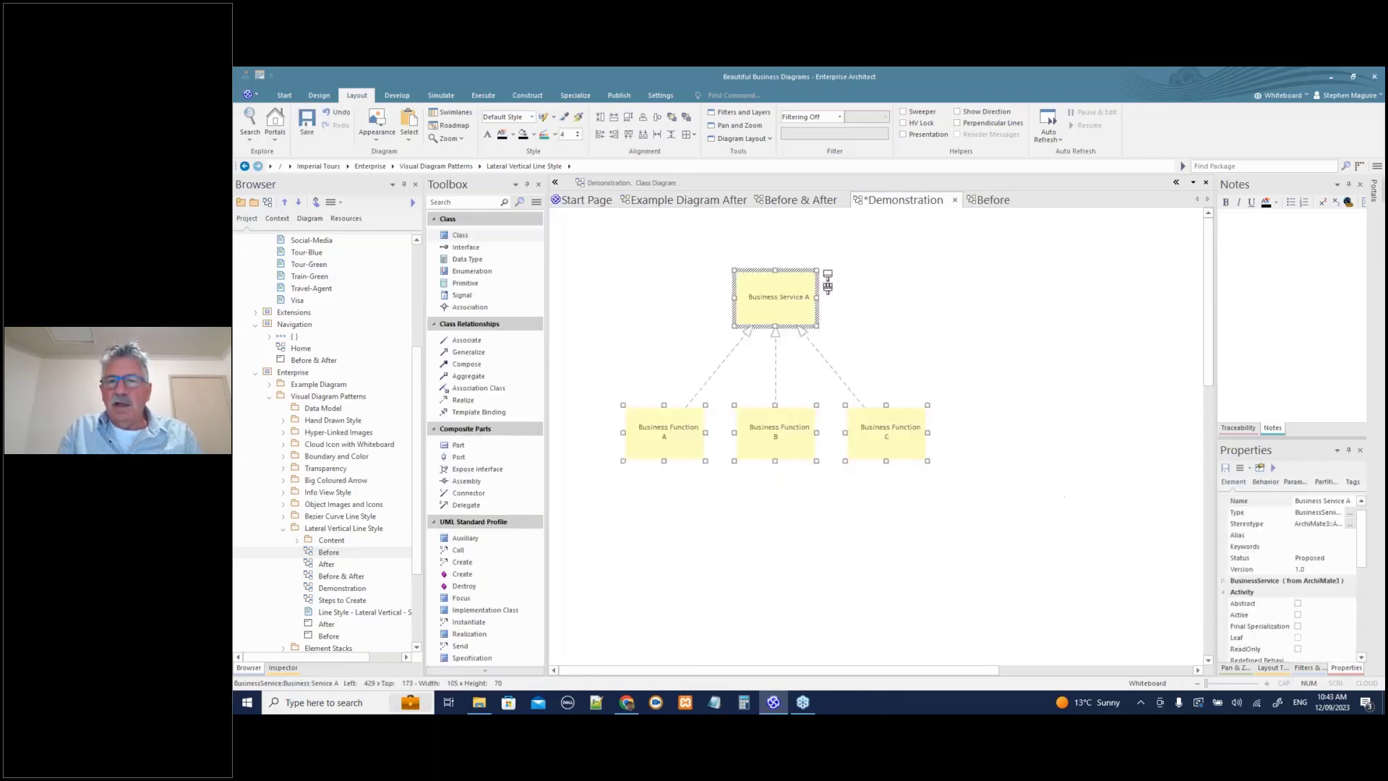
- Open the Lateral Vertical "Steps to Create" diagram and dock it as a widened pane beside the Demonstration diagram
{"action": "left_click", "coordinate": [953, 311]}
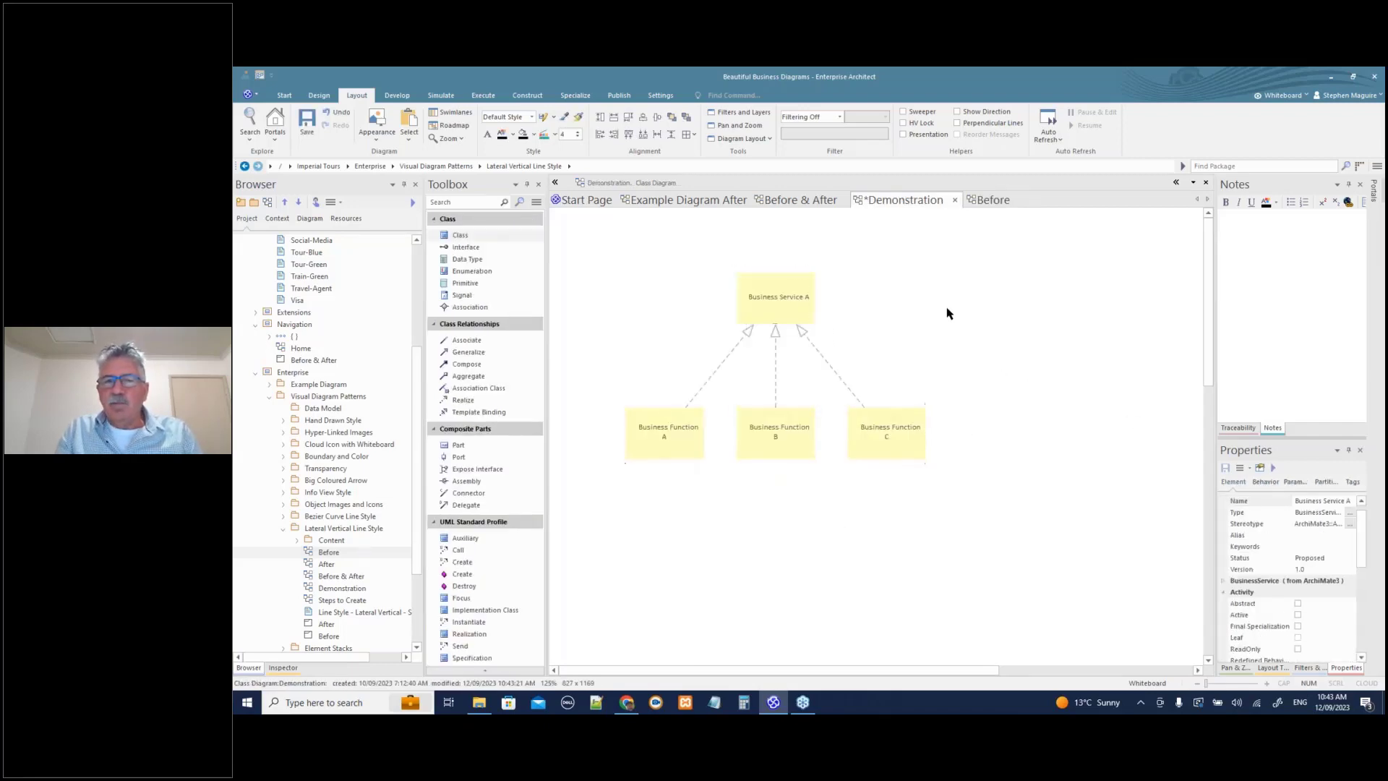
{"action": "double_click", "coordinate": [342, 601]}
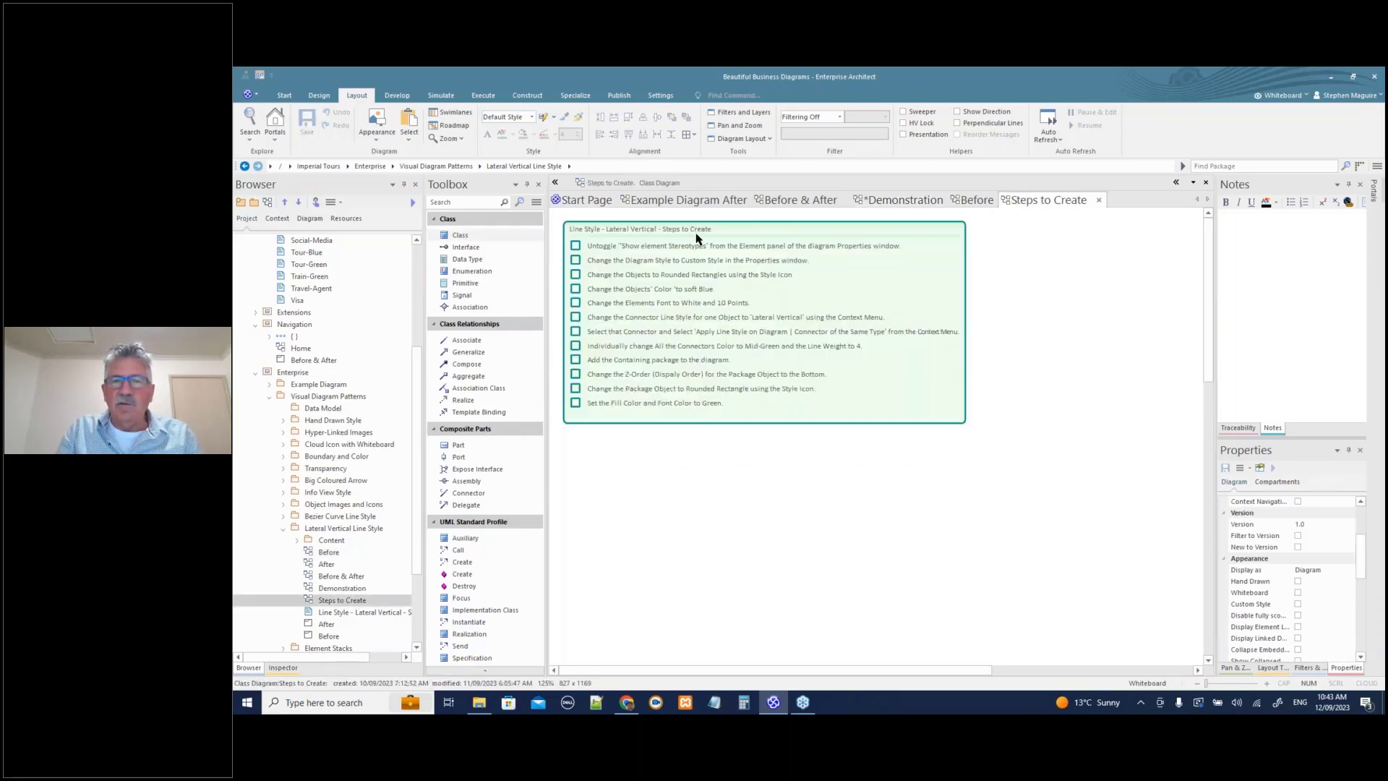
{"action": "mouse_move", "coordinate": [699, 230]}
{"action": "left_mouse_down"}
{"action": "mouse_move", "coordinate": [904, 285]}
{"action": "mouse_move", "coordinate": [1294, 319]}
{"action": "mouse_move", "coordinate": [1276, 286]}
{"action": "mouse_move", "coordinate": [709, 223]}
{"action": "mouse_move", "coordinate": [697, 234]}
{"action": "left_mouse_up"}
{"action": "key", "text": "ctrl+z"}
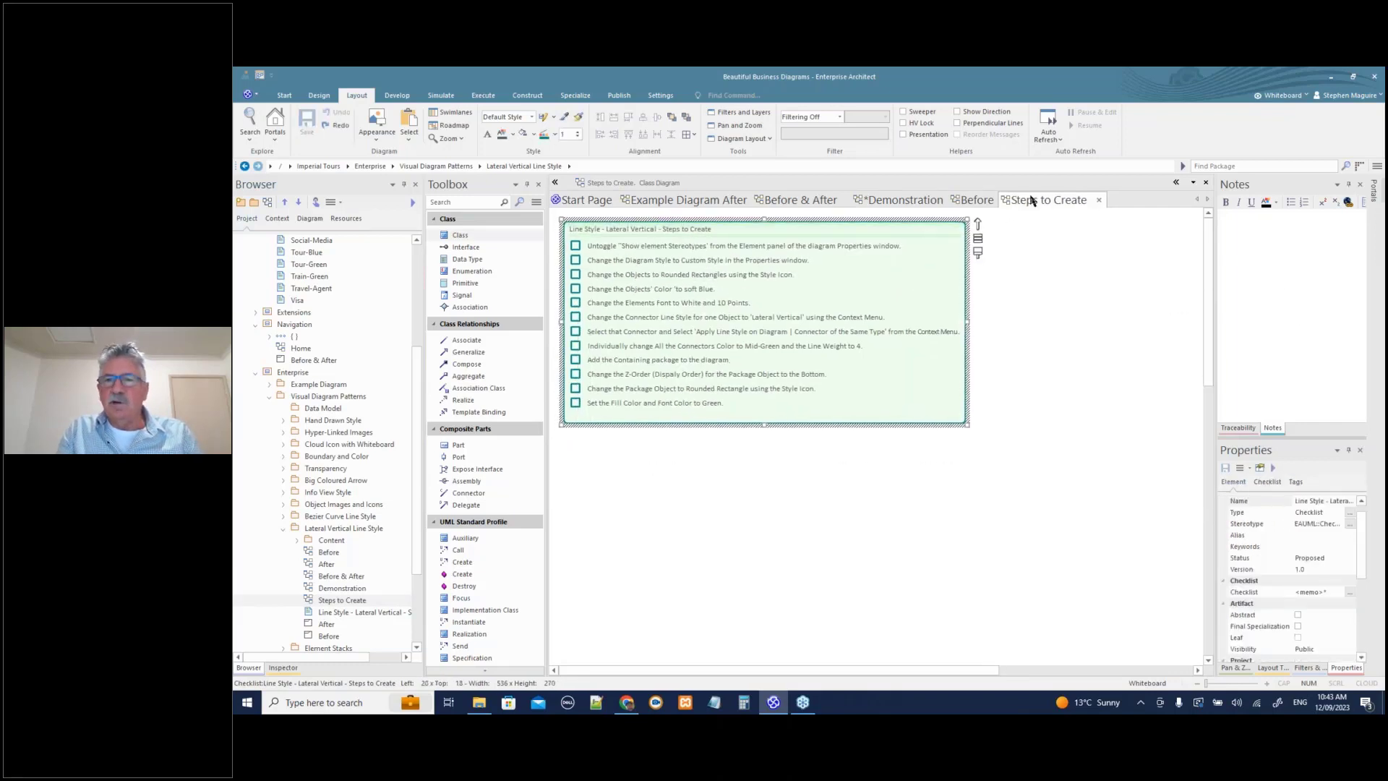
{"action": "left_click_drag", "start_coordinate": [1029, 207], "coordinate": [1291, 305]}
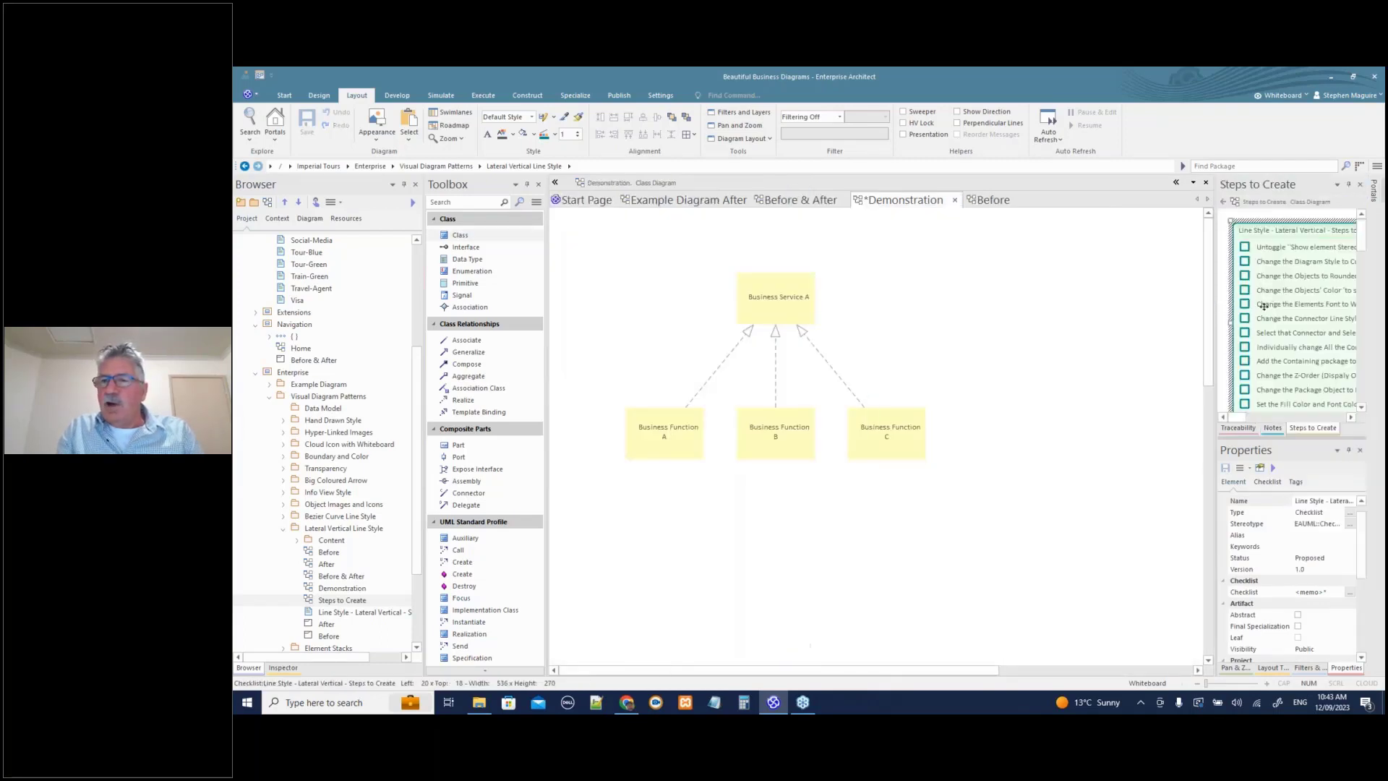
{"action": "left_click_drag", "start_coordinate": [1214, 339], "coordinate": [1034, 318]}
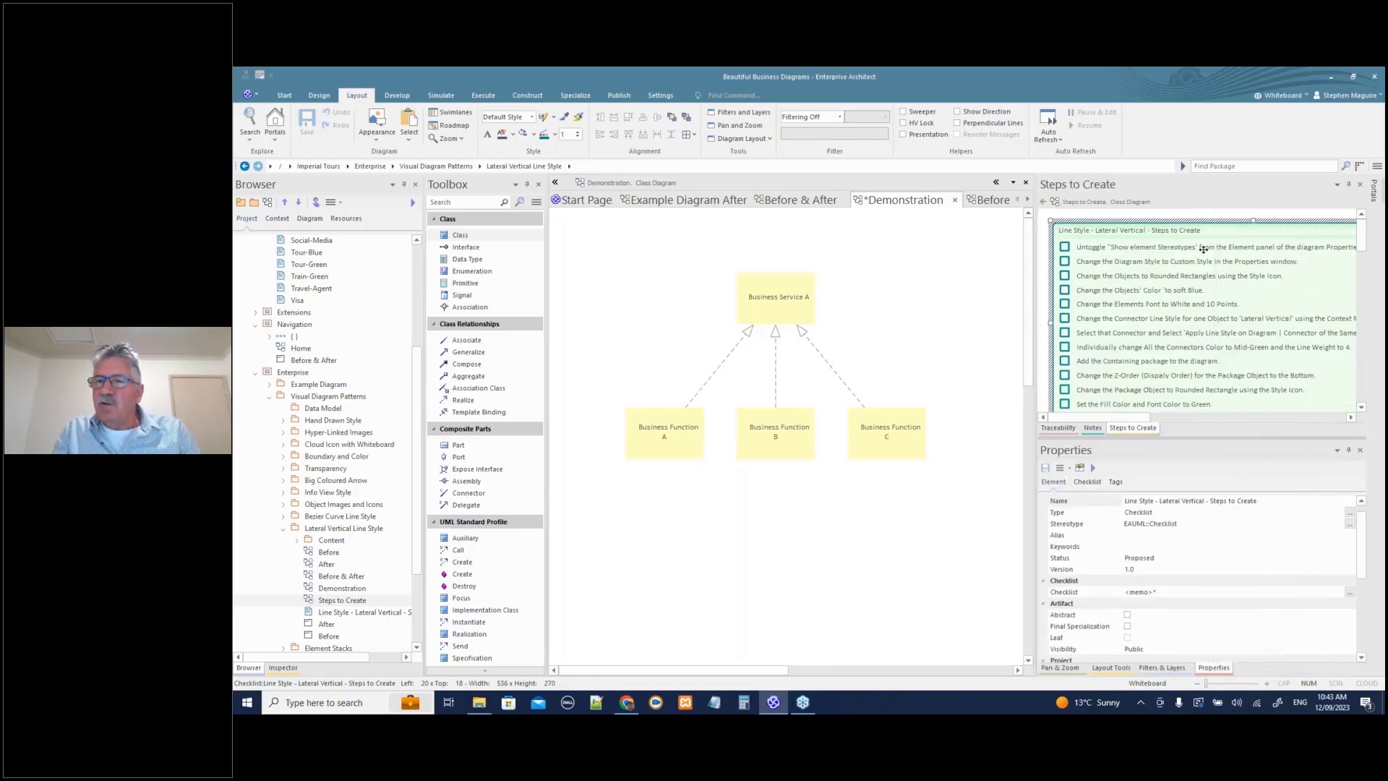
- Check the Show Element Stereotypes setting in the Demonstration diagram's properties, and mark the first two checklist items as done
{"action": "right_click", "coordinate": [879, 314]}
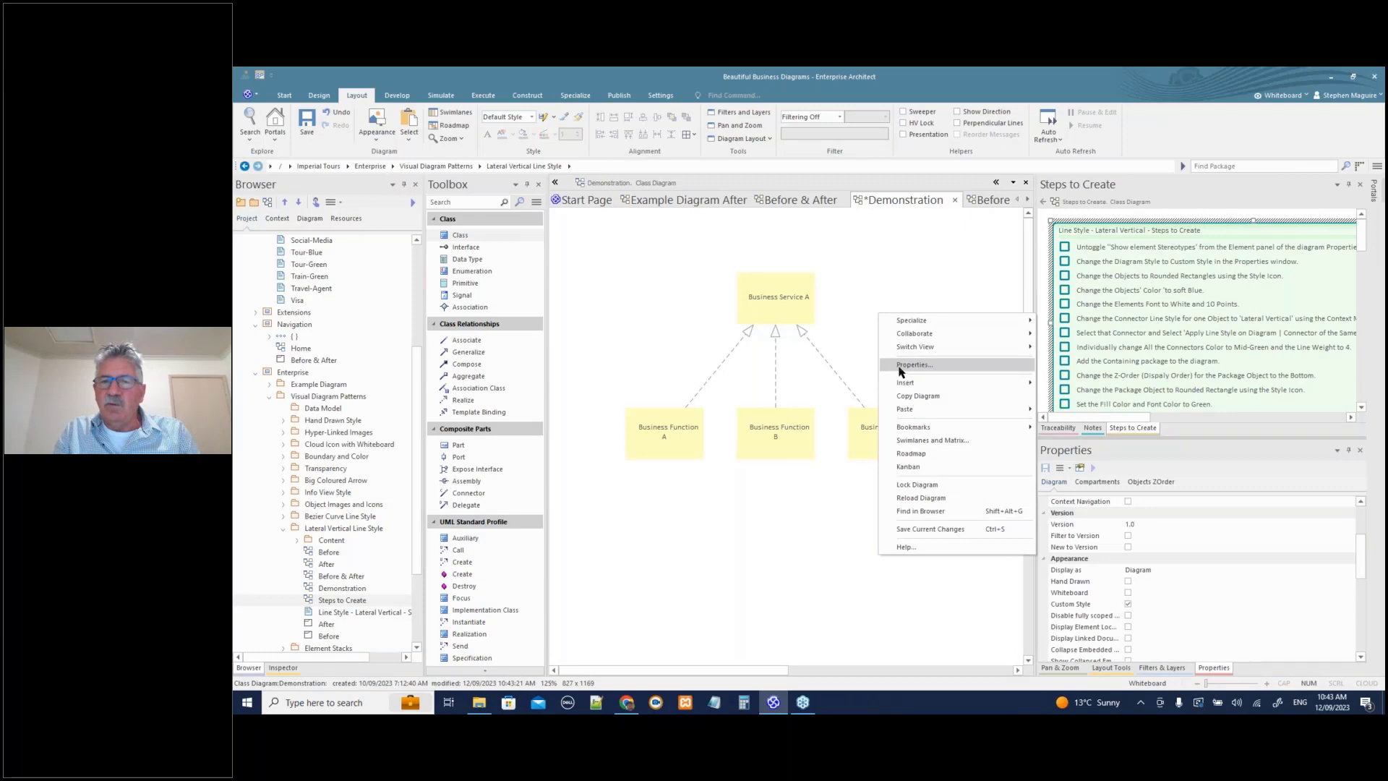
{"action": "left_click", "coordinate": [912, 364]}
{"action": "left_click", "coordinate": [623, 244]}
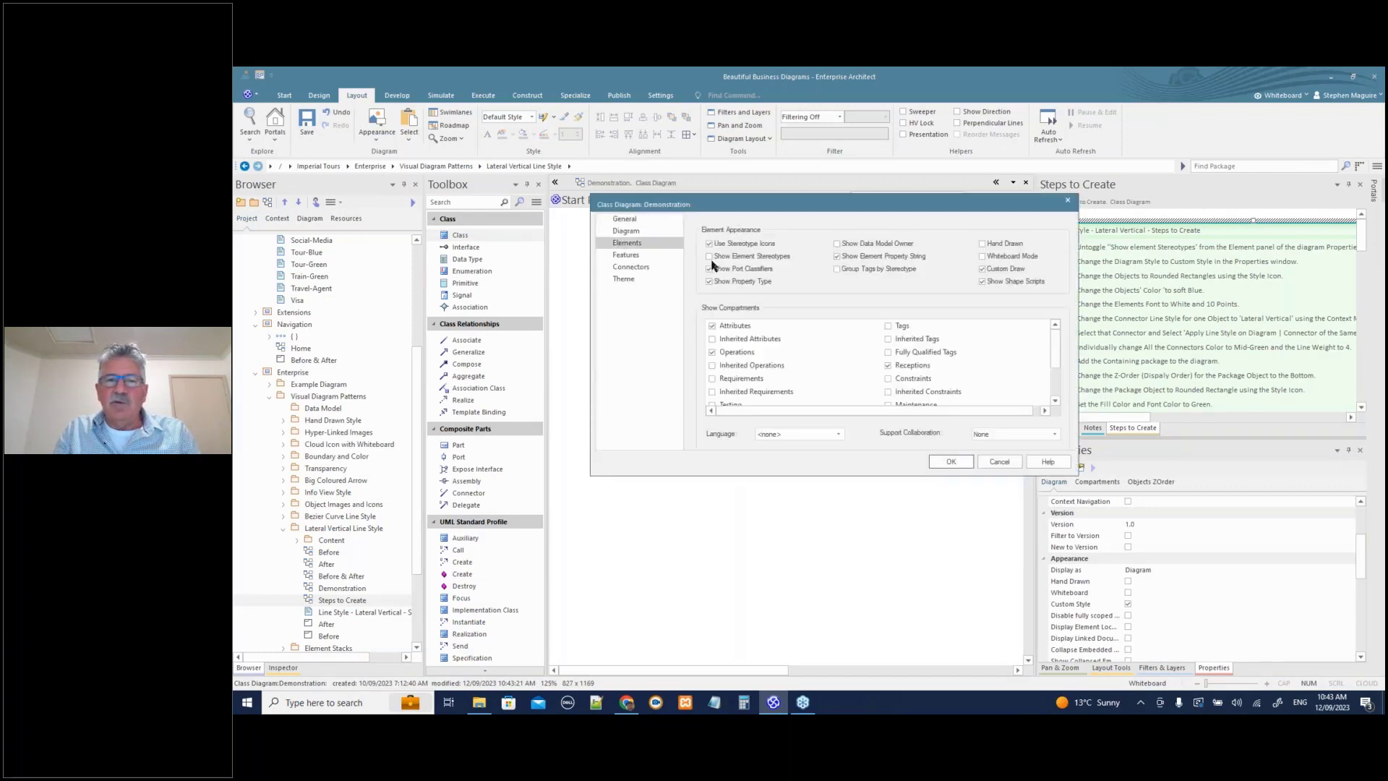
{"action": "left_click", "coordinate": [998, 463]}
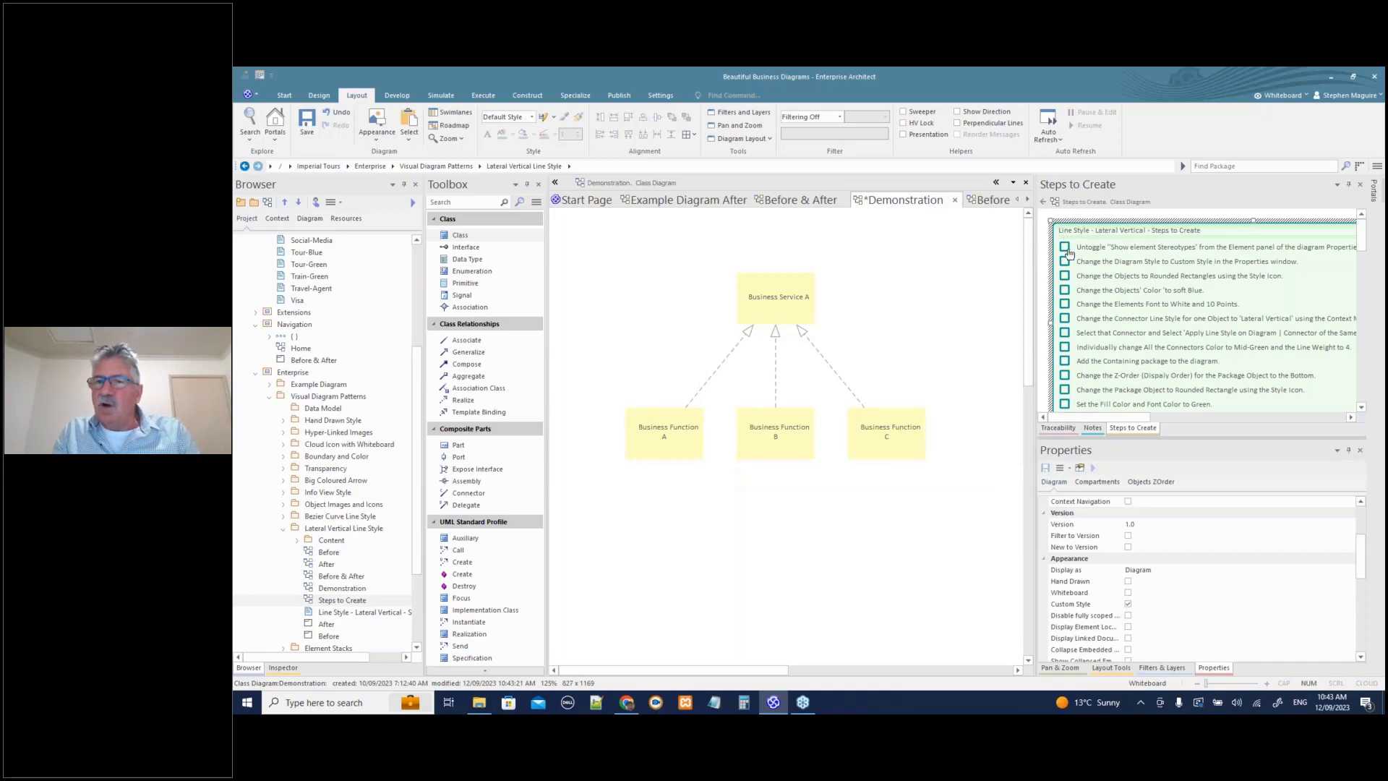
{"action": "left_click", "coordinate": [1066, 250]}
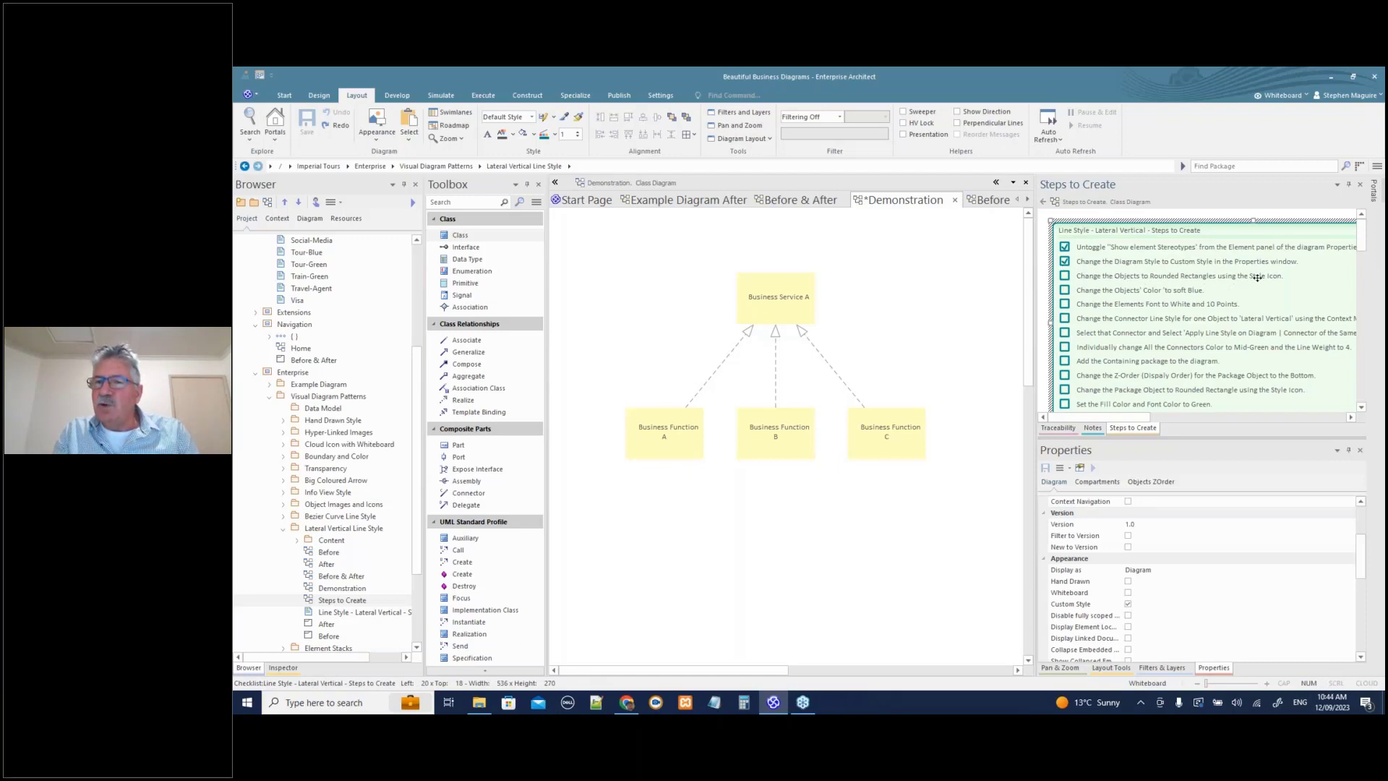
- Change the shape of Business Service A and the three Business Function elements to Round Rectangle
{"action": "left_click_drag", "start_coordinate": [606, 288], "coordinate": [900, 455]}
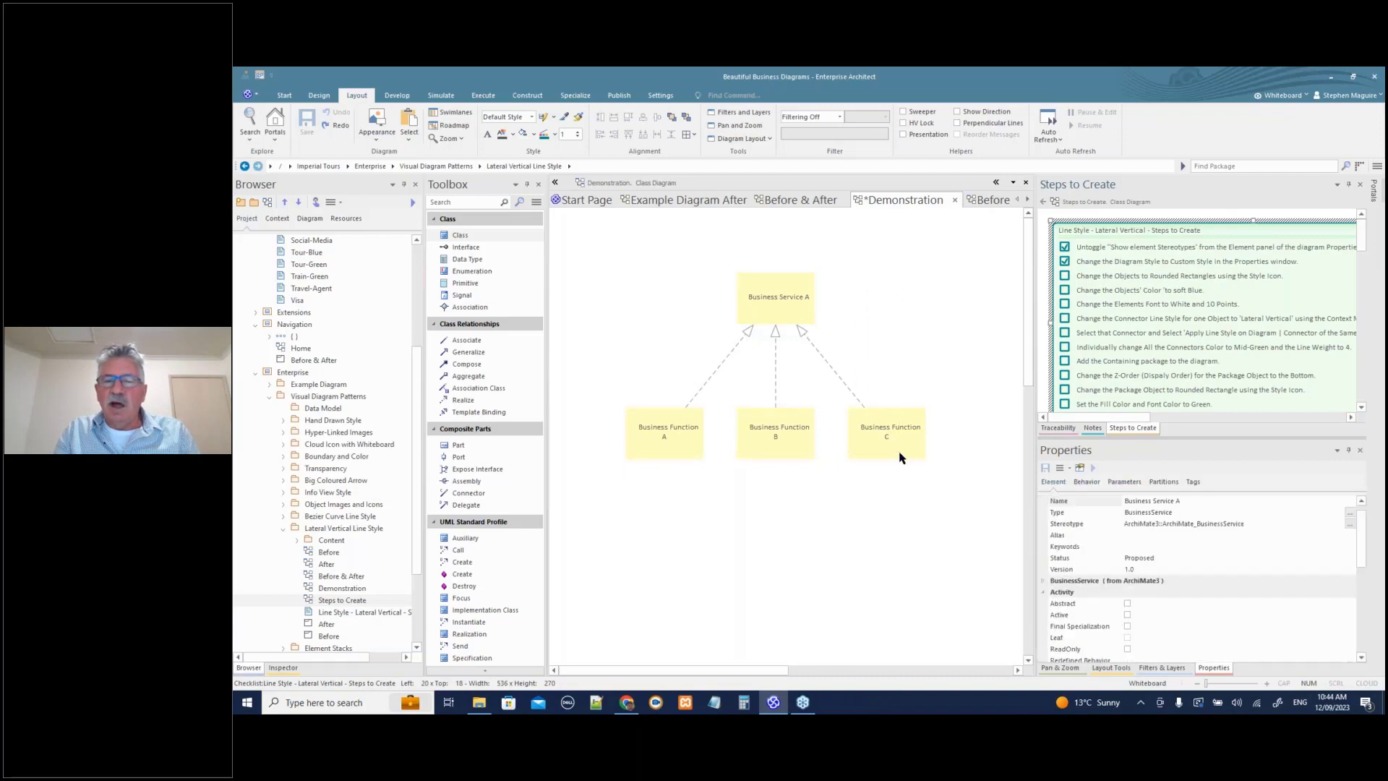
{"action": "left_click", "coordinate": [850, 290]}
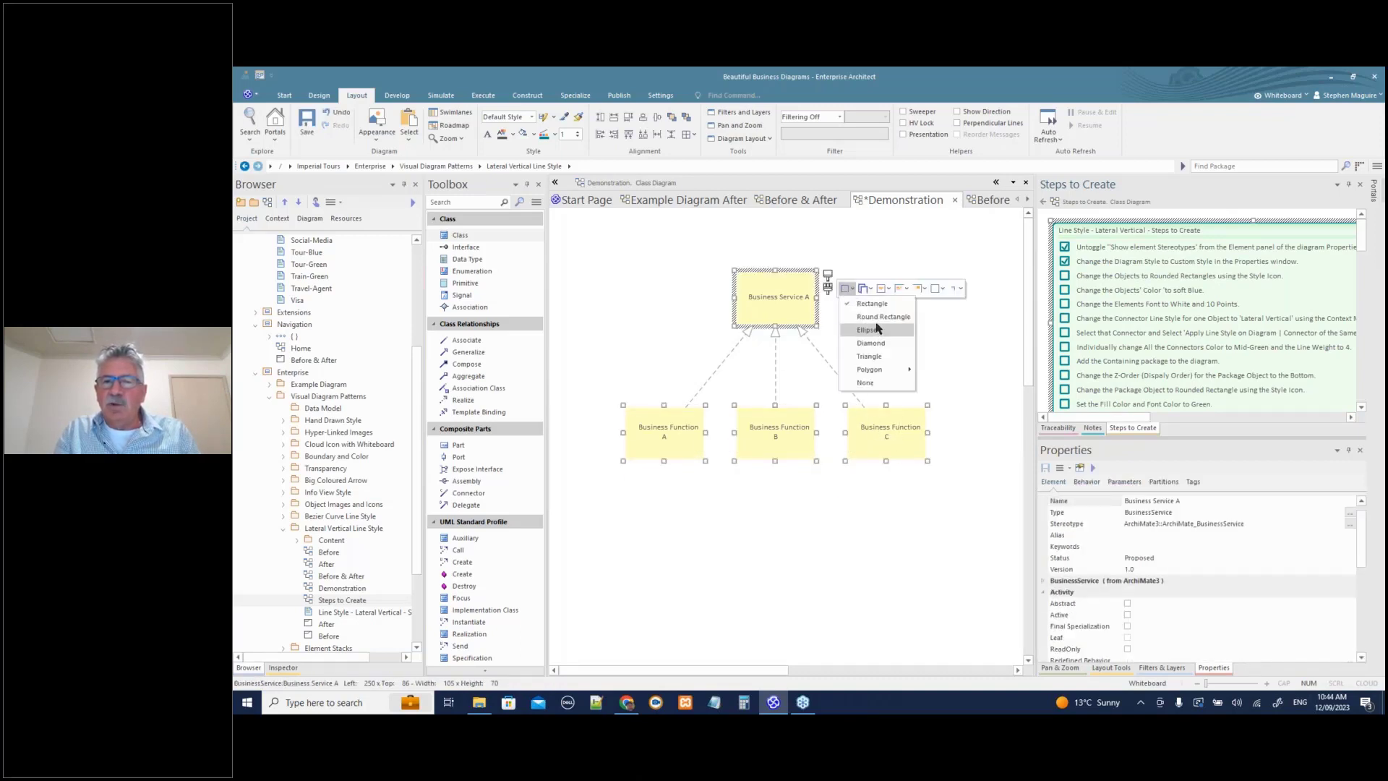
{"action": "left_click", "coordinate": [875, 319]}
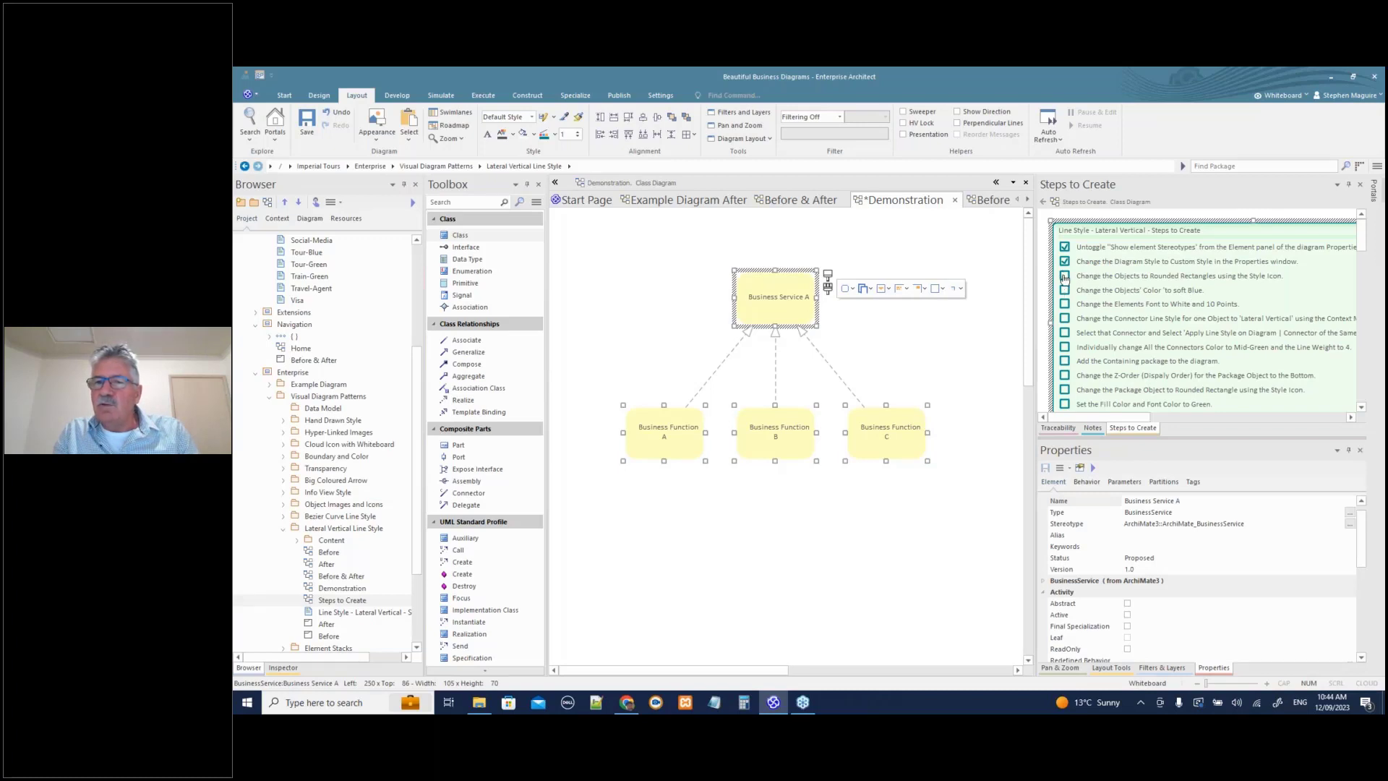
- Mark the checklist items for rounded rectangles, soft blue colour, white 10-point font and Lateral Vertical connector style as done
{"action": "left_click", "coordinate": [1064, 277]}
{"action": "left_click", "coordinate": [1065, 290]}
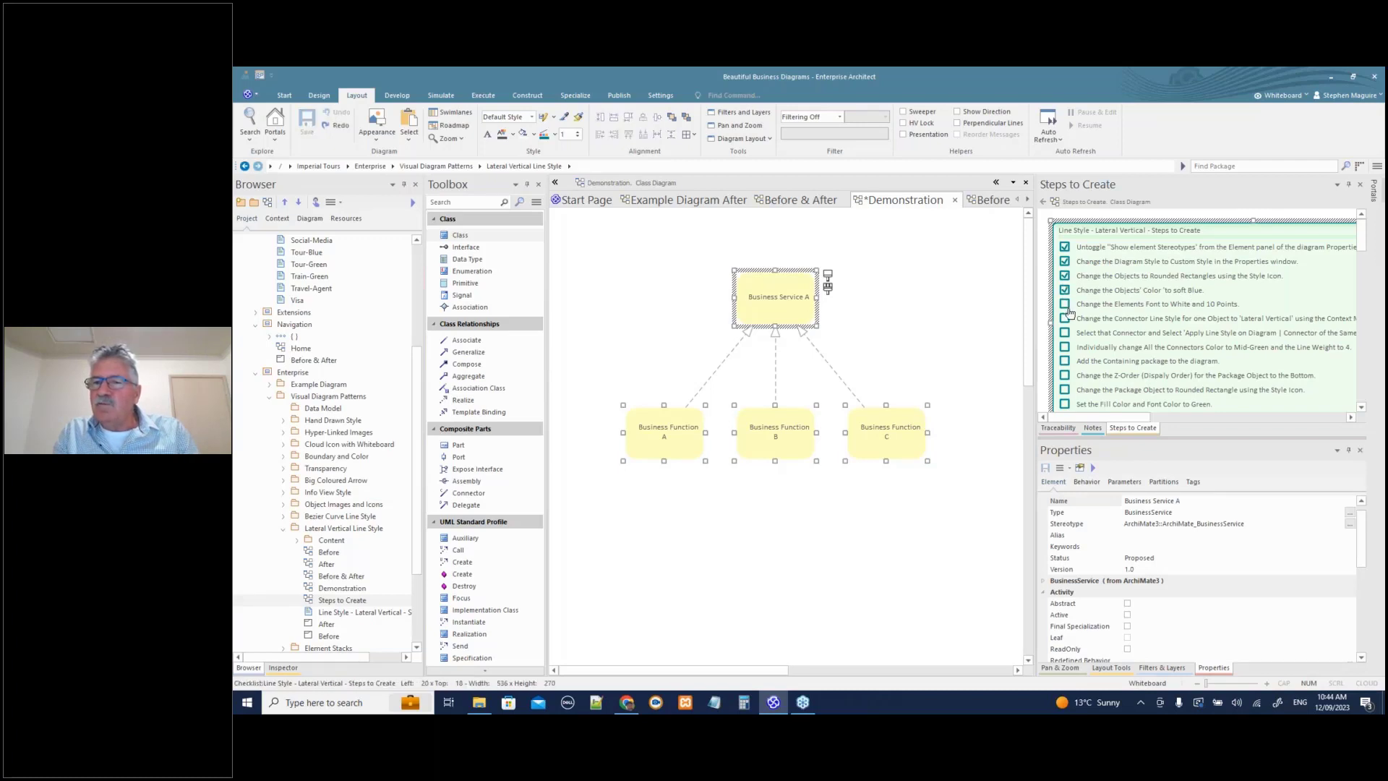
{"action": "left_click", "coordinate": [1066, 304]}
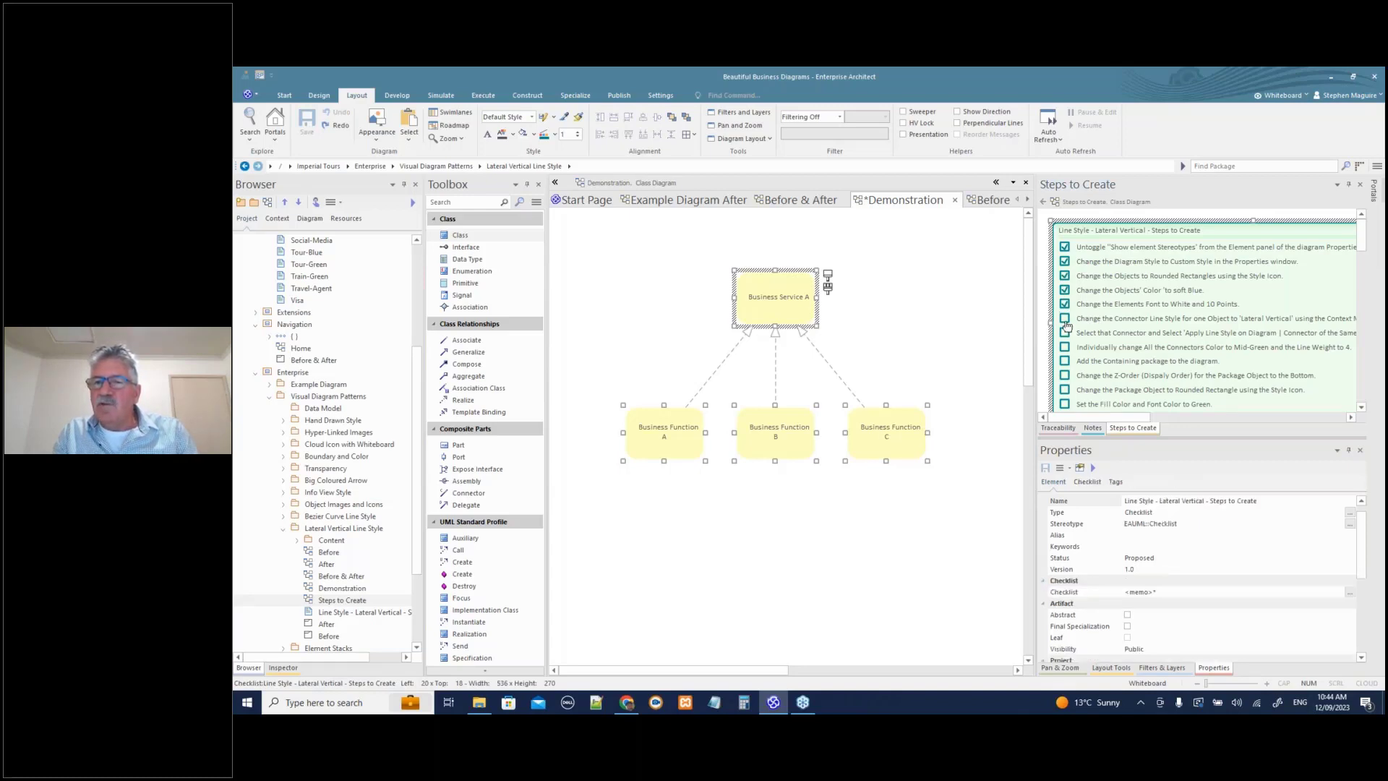
{"action": "left_click", "coordinate": [1065, 319]}
- Move Business Service A directly above Business Function A and save the diagram
{"action": "left_click_drag", "start_coordinate": [811, 323], "coordinate": [701, 292]}
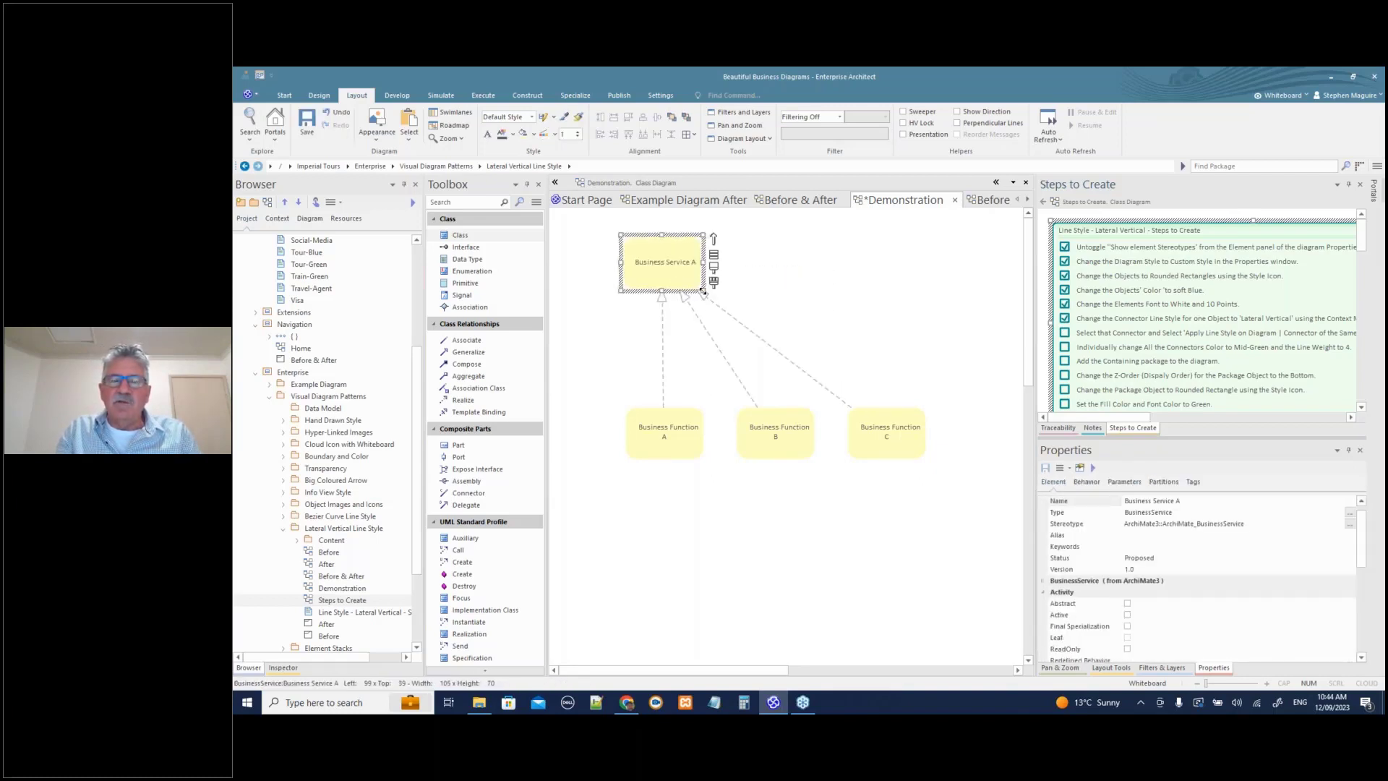
{"action": "left_click", "coordinate": [845, 313]}
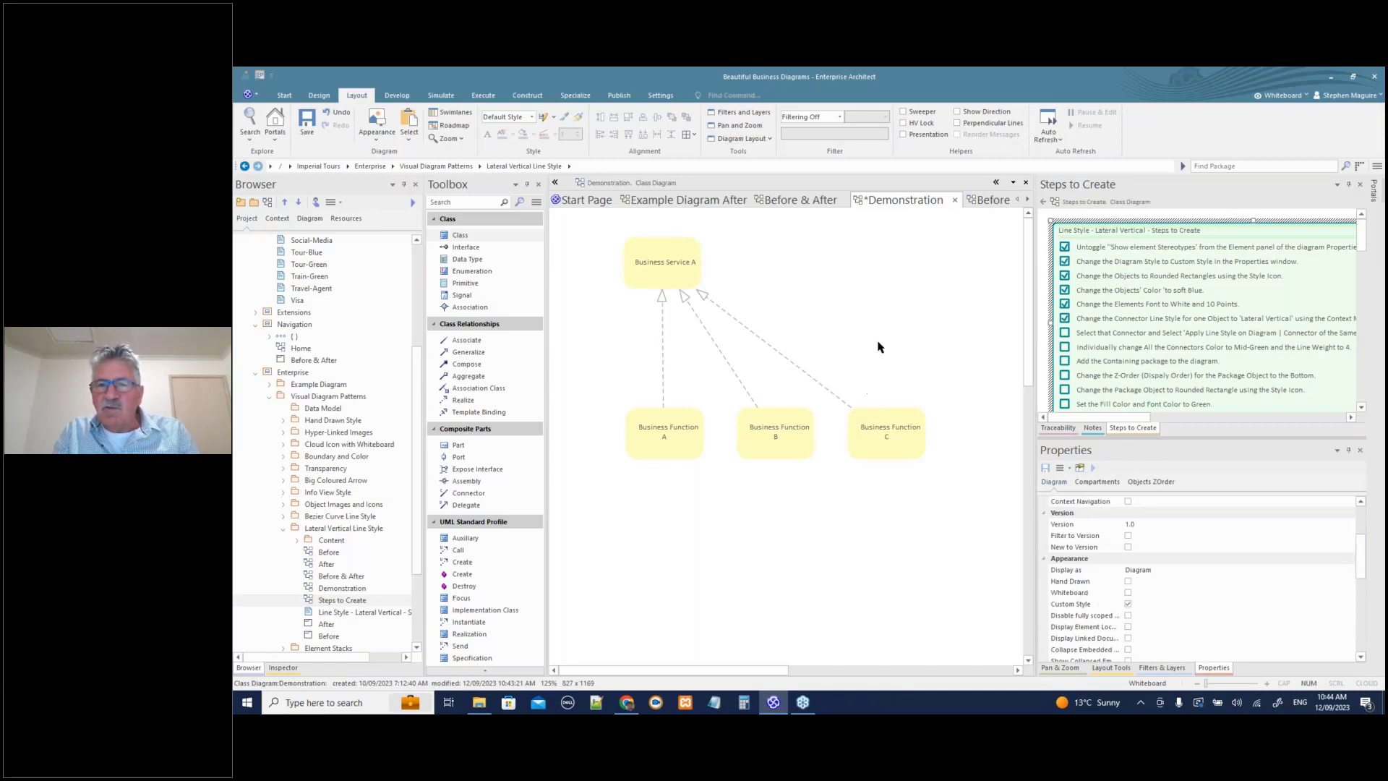
{"action": "key", "text": "ctrl+s"}
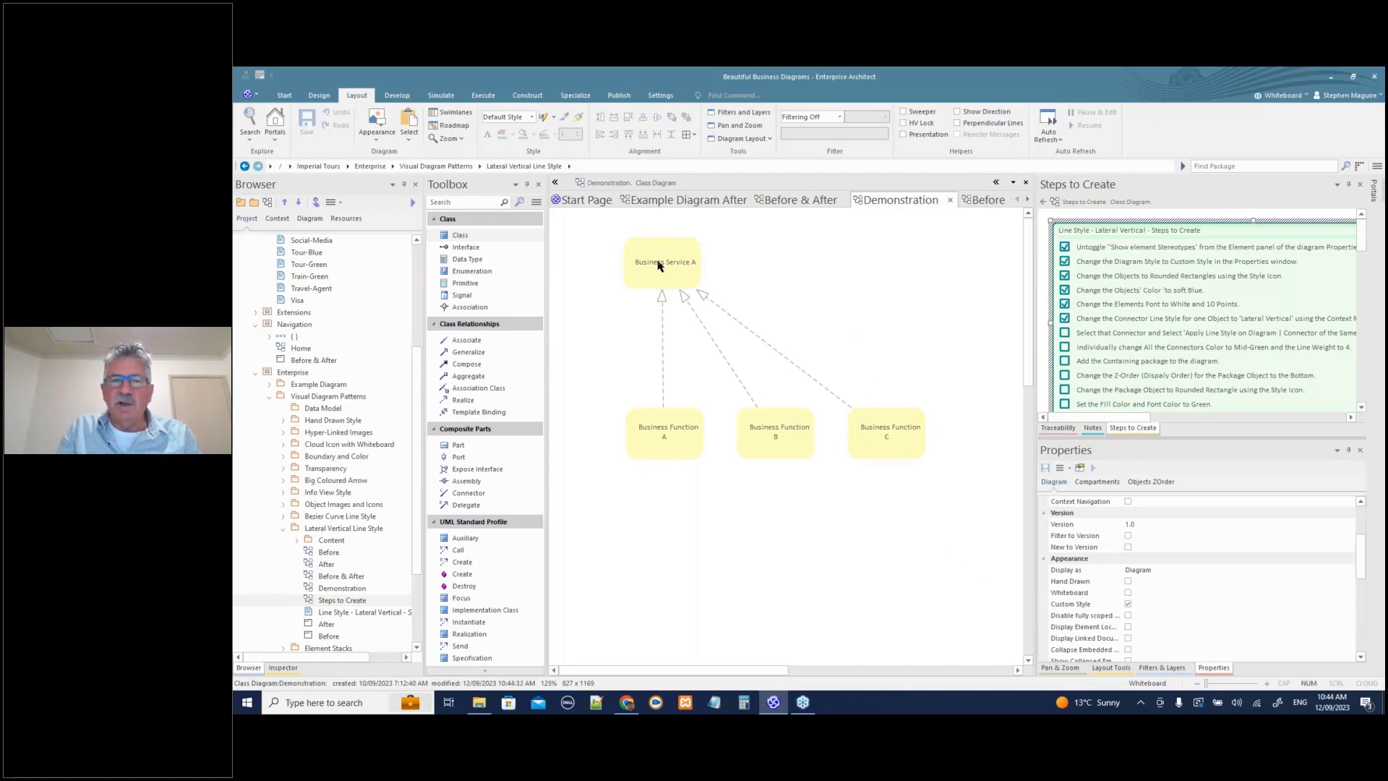
- Set the line style of the connector between Business Function A and Business Service A to Lateral - Vertical
{"action": "left_click", "coordinate": [667, 274]}
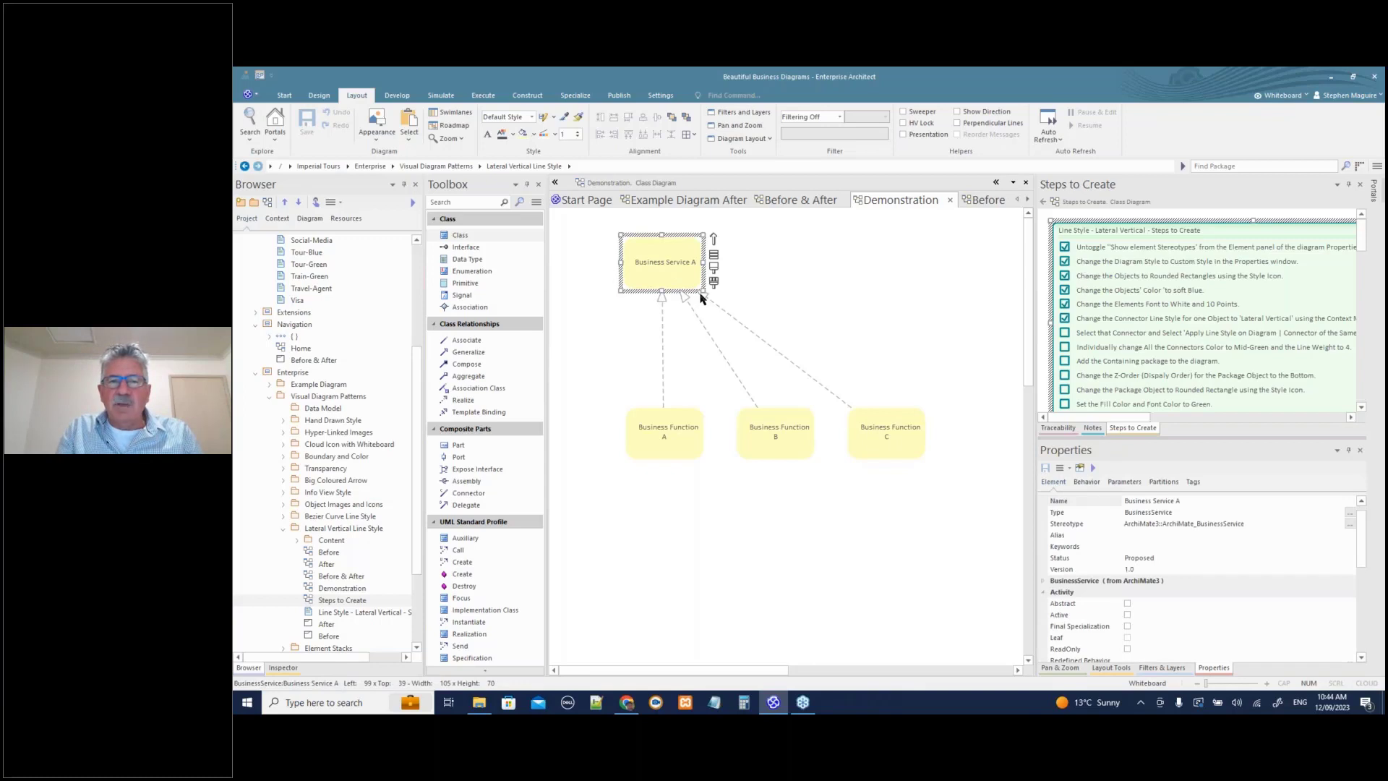
{"action": "left_click", "coordinate": [662, 349]}
{"action": "right_click", "coordinate": [662, 347]}
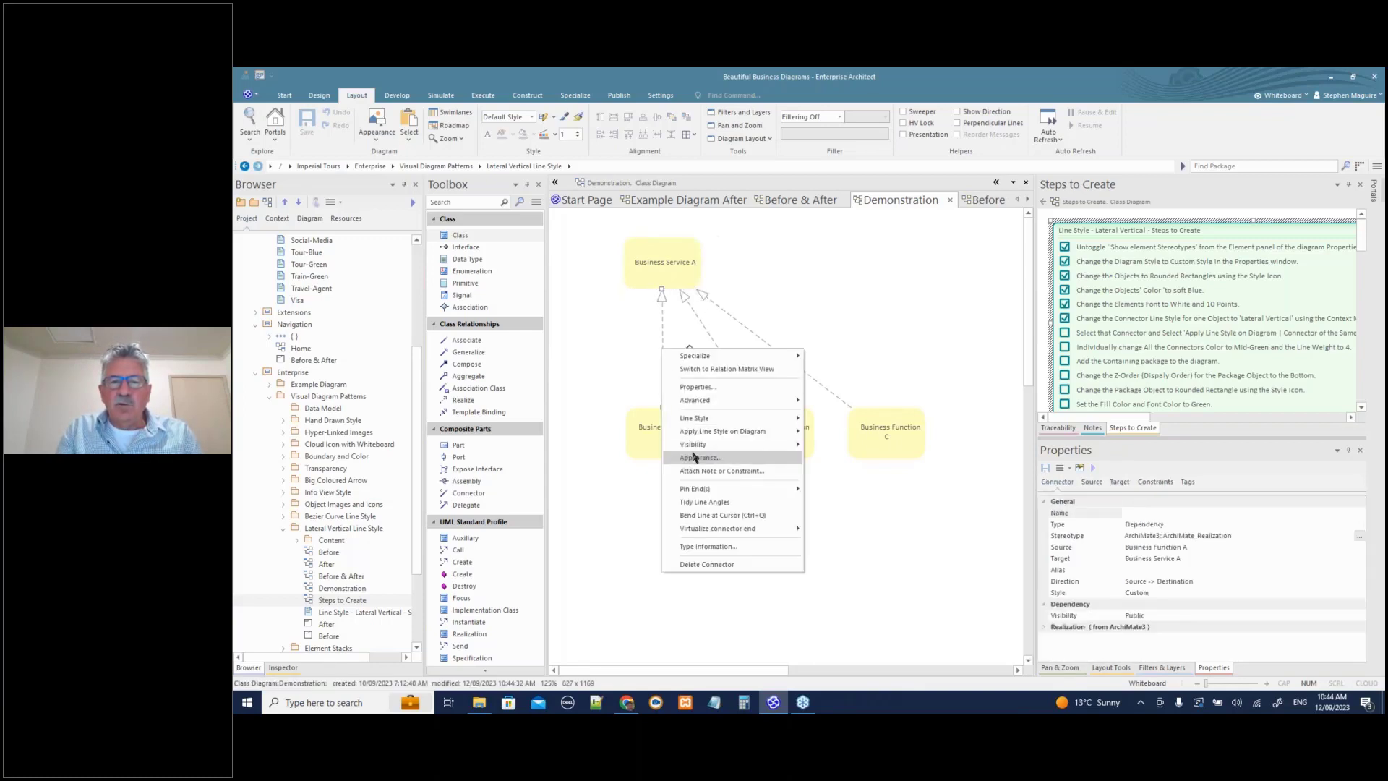
{"action": "mouse_move", "coordinate": [730, 418]}
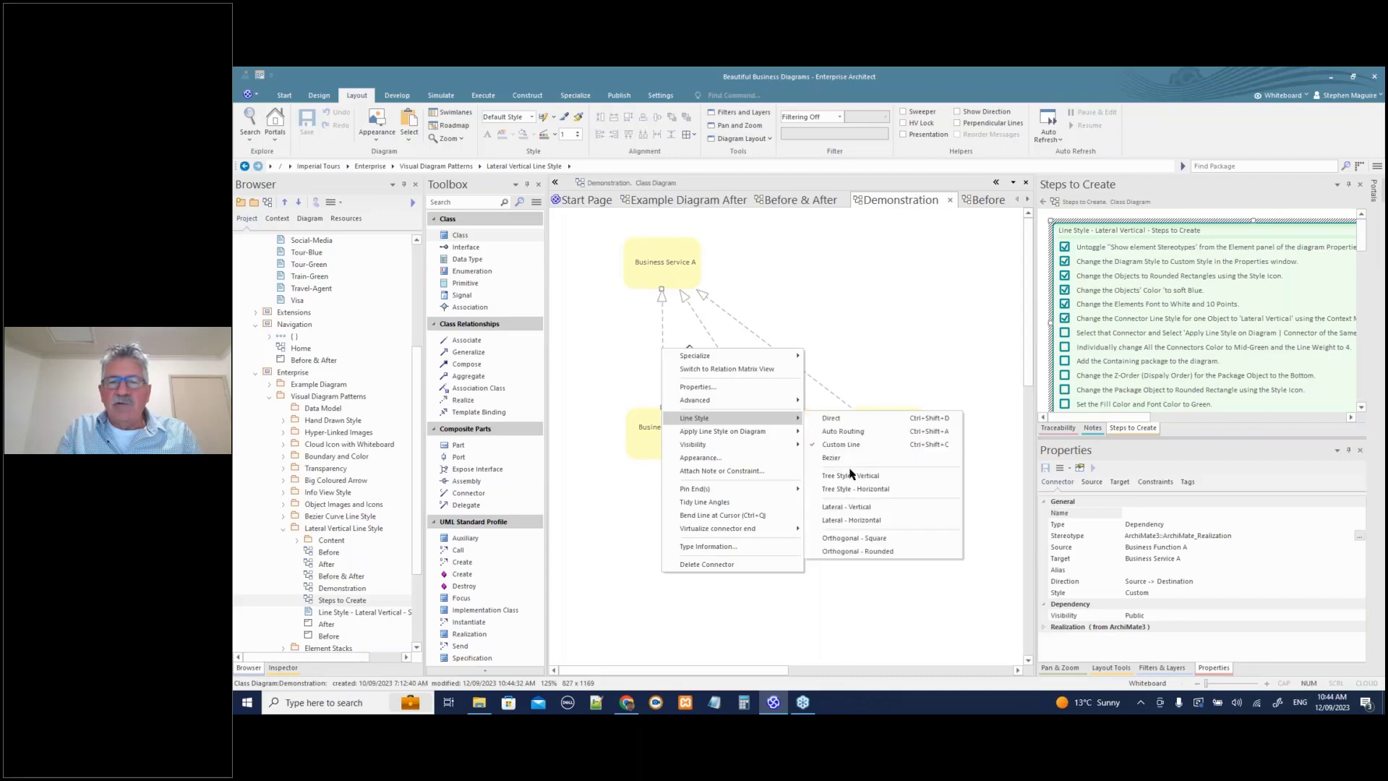
{"action": "left_click", "coordinate": [856, 522]}
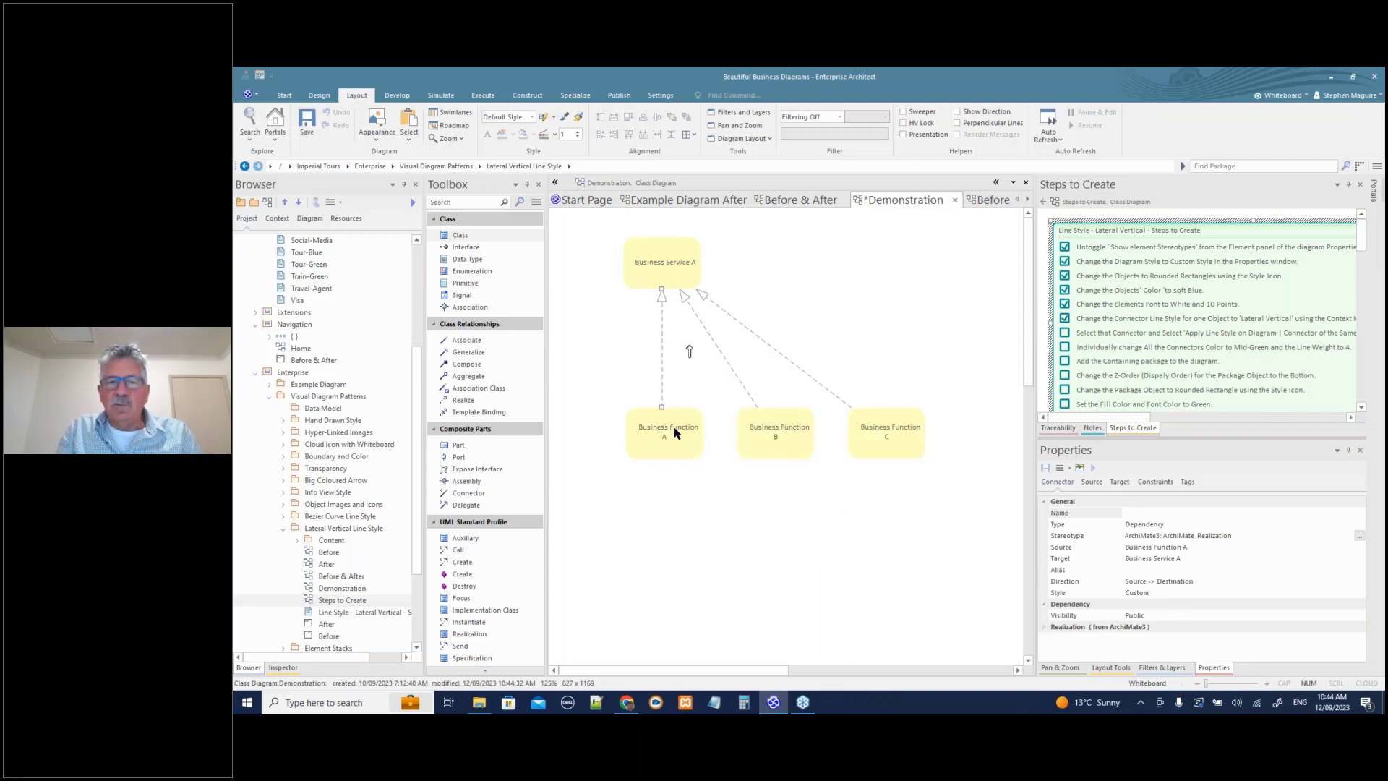
- Shift Business Function A sideways and Functions B and C below it, and apply the Lateral - Vertical style to connectors of the same type
{"action": "left_click_drag", "start_coordinate": [675, 428], "coordinate": [790, 542]}
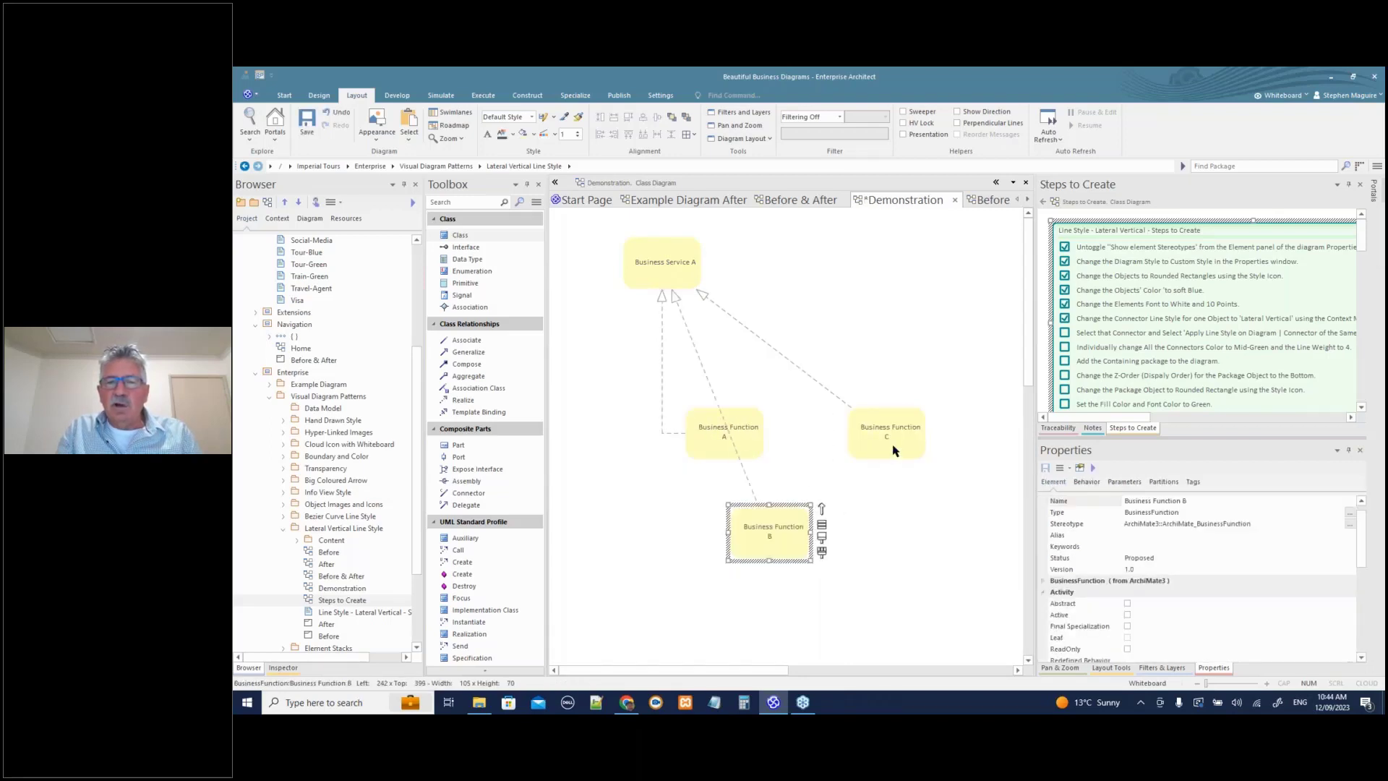
{"action": "left_click_drag", "start_coordinate": [897, 449], "coordinate": [879, 543]}
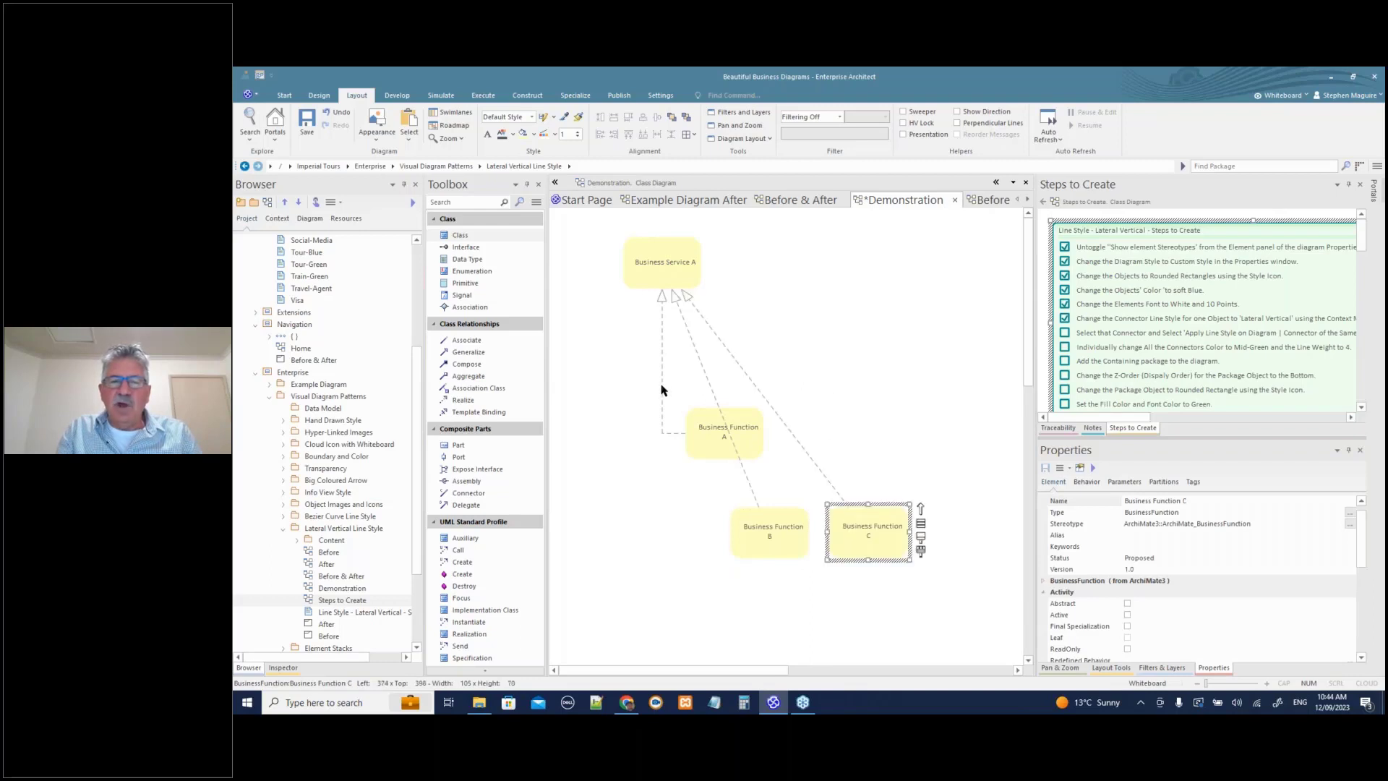
{"action": "left_click", "coordinate": [661, 391]}
{"action": "right_click", "coordinate": [662, 389]}
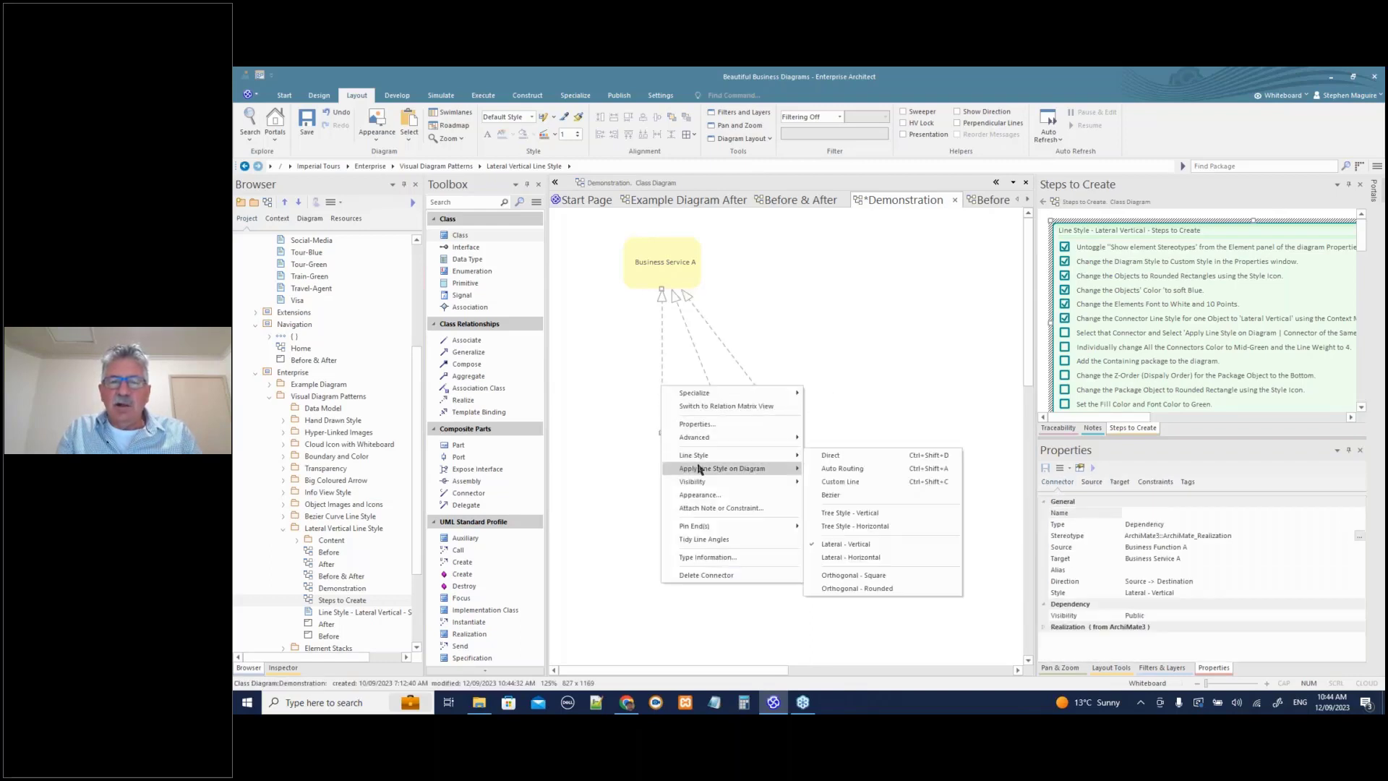
{"action": "mouse_move", "coordinate": [701, 471]}
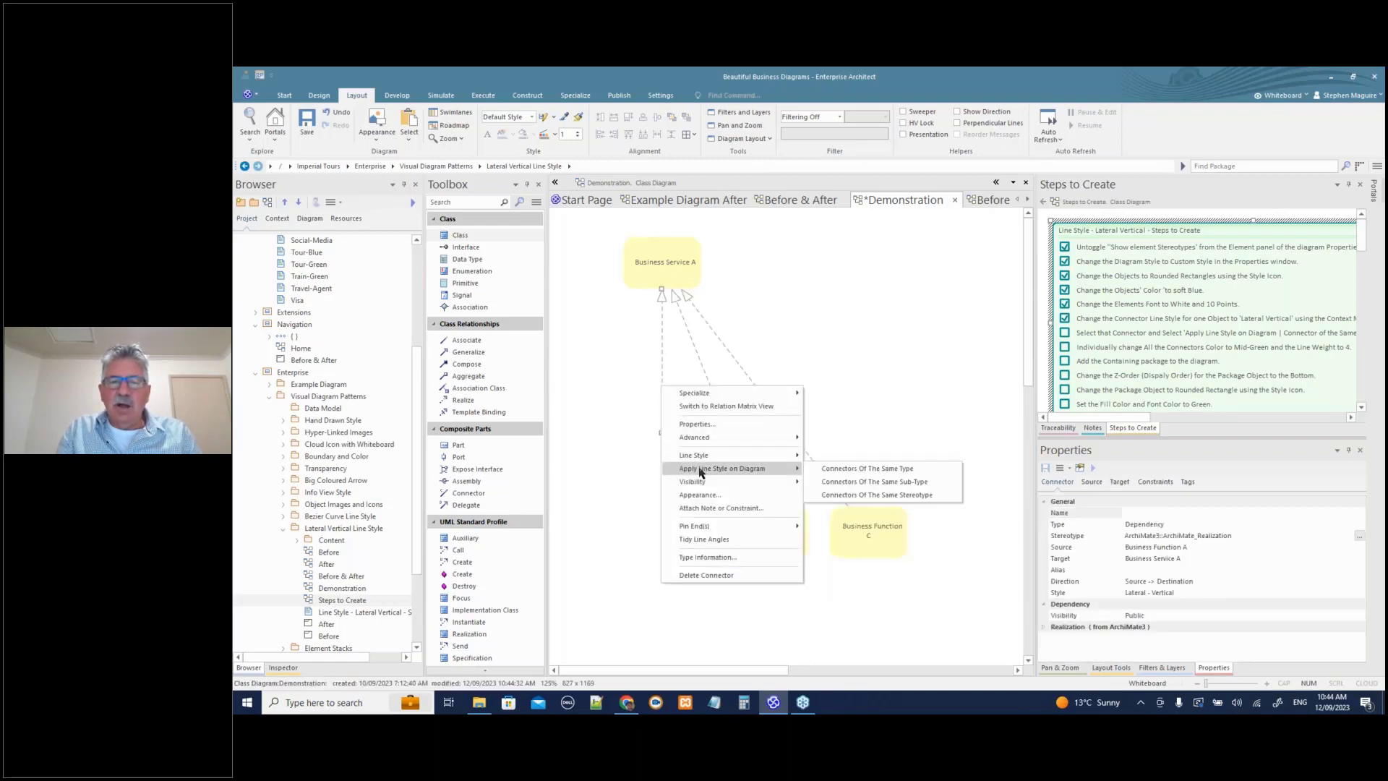
{"action": "left_click", "coordinate": [847, 470]}
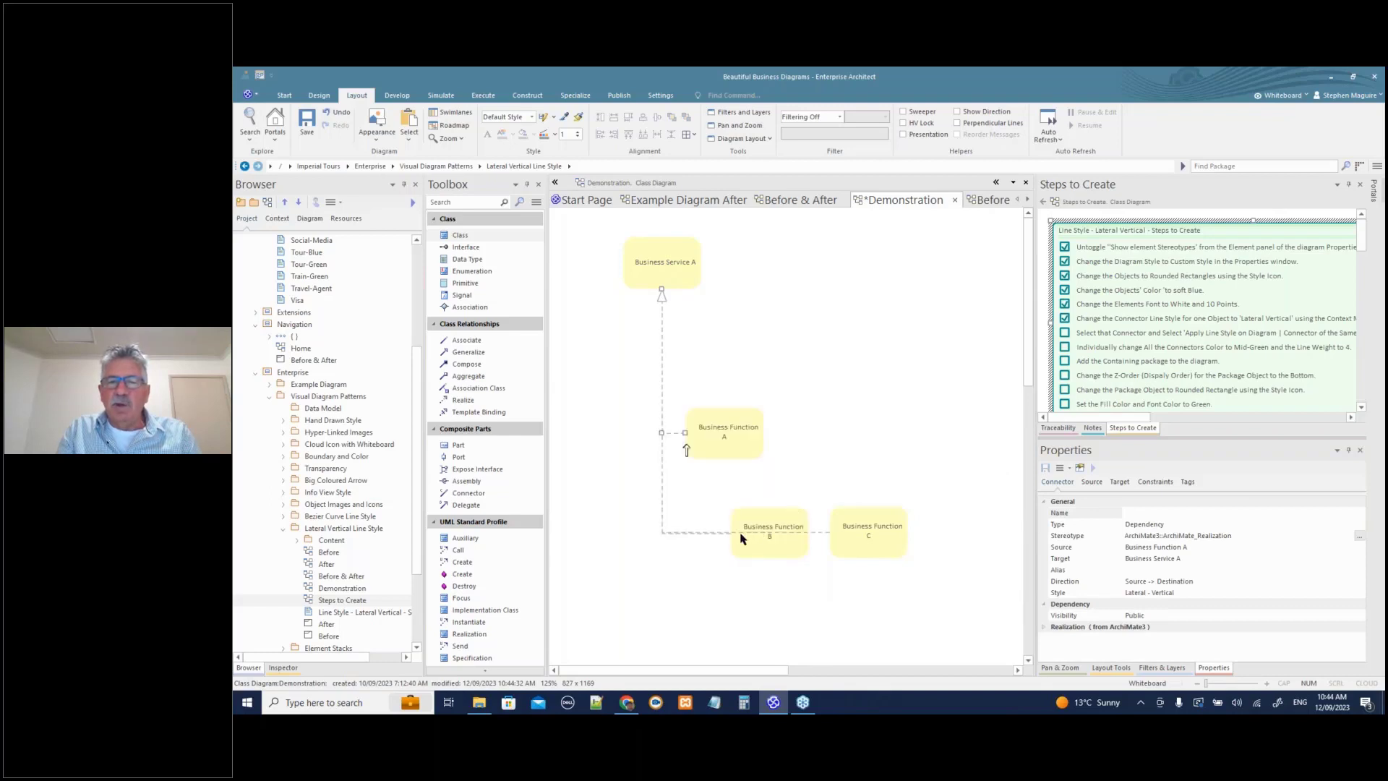
- Stack Business Functions A, B and C in a column below Business Service A, beside the vertical connector line
{"action": "left_click_drag", "start_coordinate": [768, 522], "coordinate": [743, 494]}
{"action": "left_click_drag", "start_coordinate": [723, 434], "coordinate": [720, 383]}
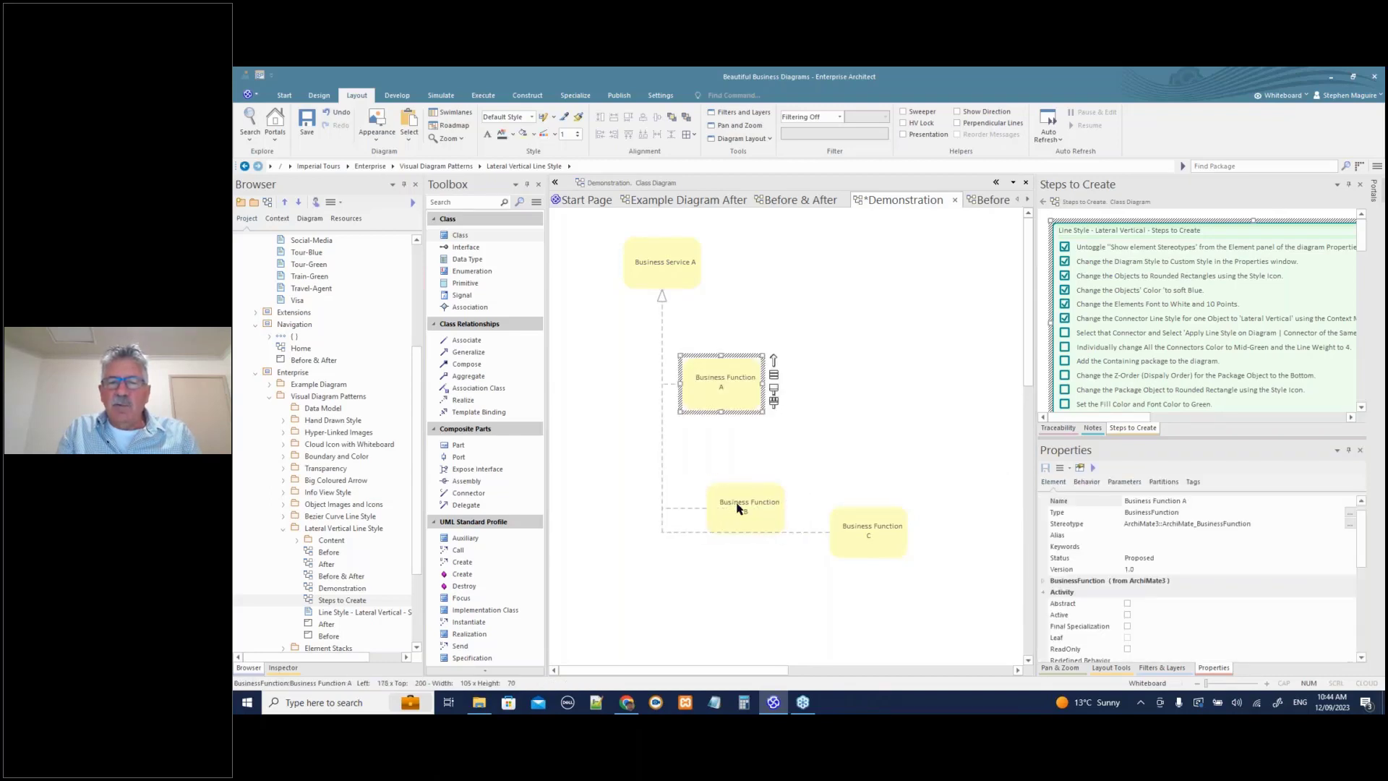
{"action": "left_click_drag", "start_coordinate": [738, 508], "coordinate": [719, 455]}
{"action": "left_click_drag", "start_coordinate": [866, 528], "coordinate": [726, 526]}
- Fill Business Service A and the three Business Function elements with light blue
{"action": "left_click_drag", "start_coordinate": [701, 307], "coordinate": [750, 557]}
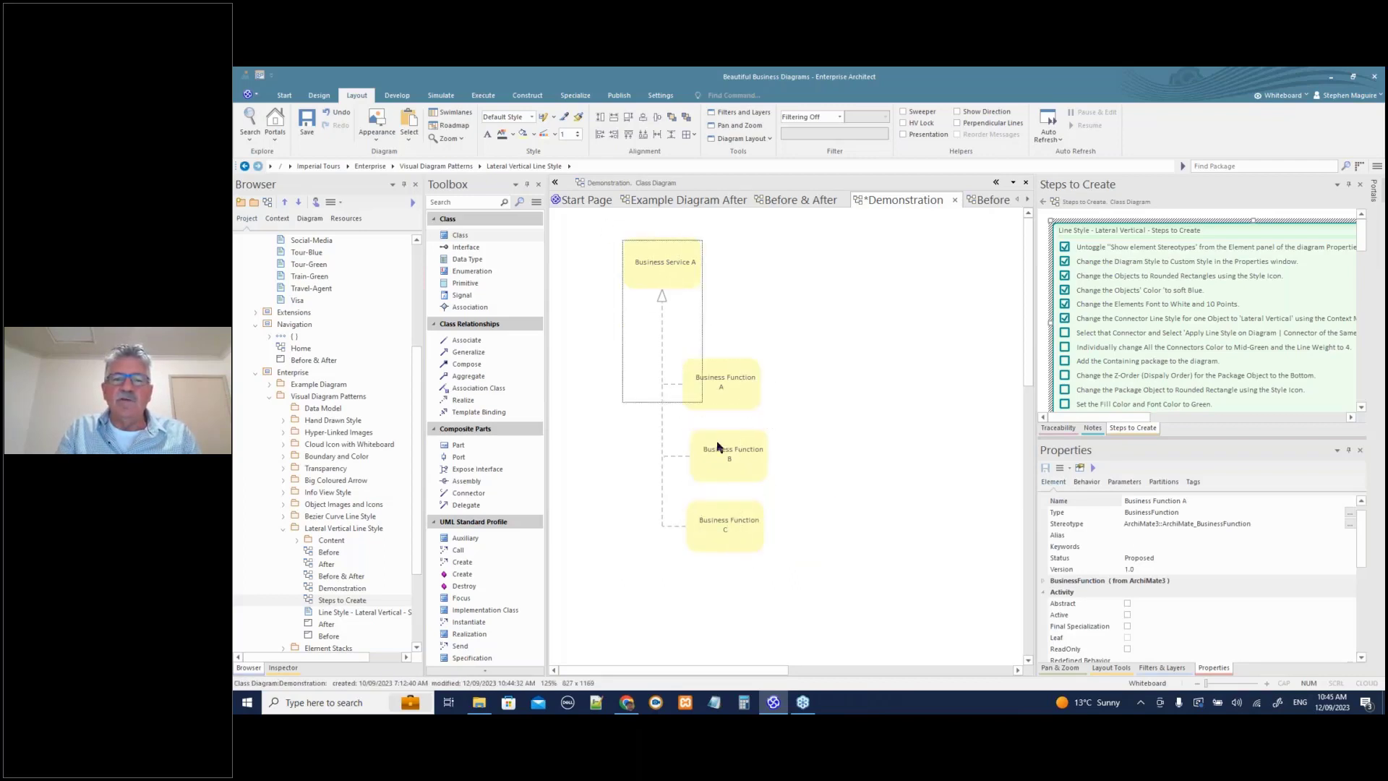
{"action": "left_click", "coordinate": [647, 253], "text": "ctrl"}
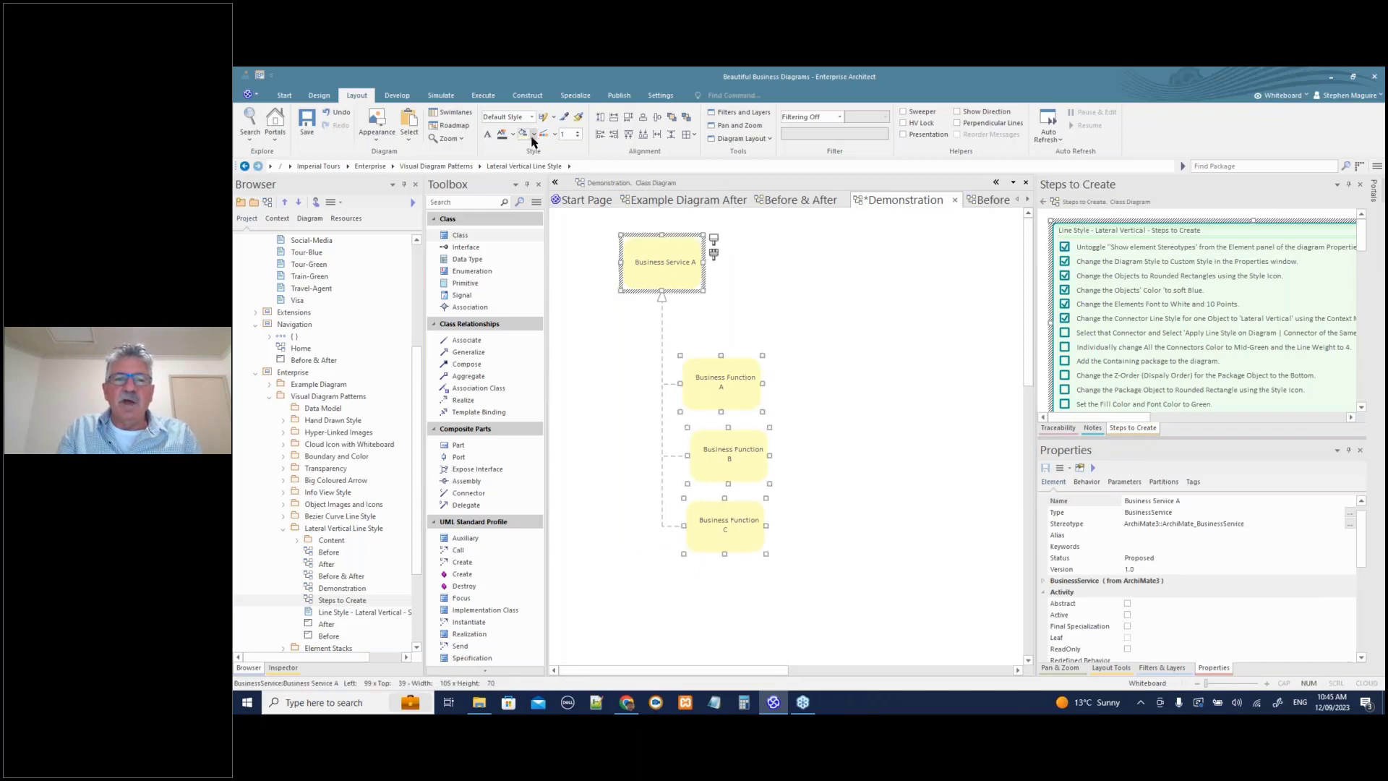
{"action": "left_click", "coordinate": [533, 135]}
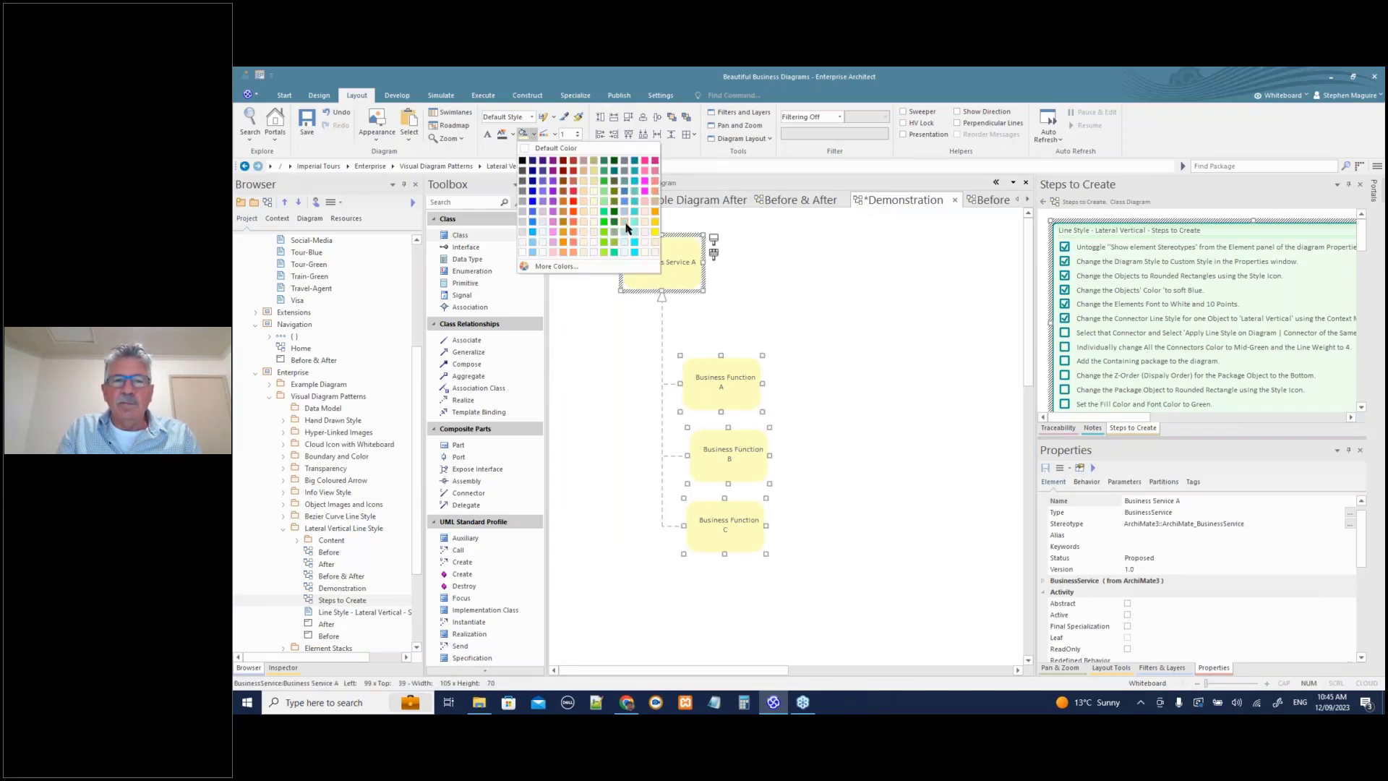
{"action": "left_click", "coordinate": [626, 225]}
{"action": "left_click", "coordinate": [876, 323]}
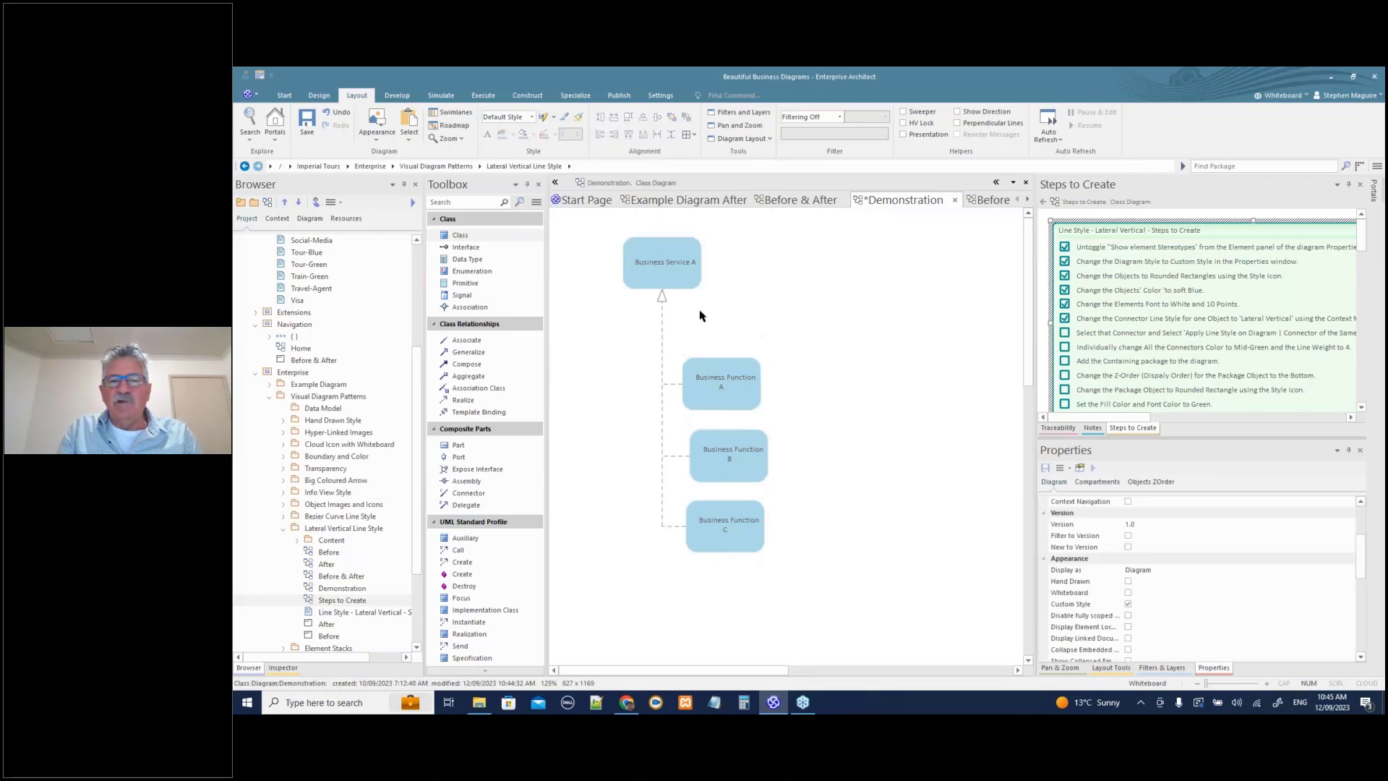
- Align the left edges of the three Business Function elements and save the diagram
{"action": "left_click_drag", "start_coordinate": [734, 337], "coordinate": [726, 527]}
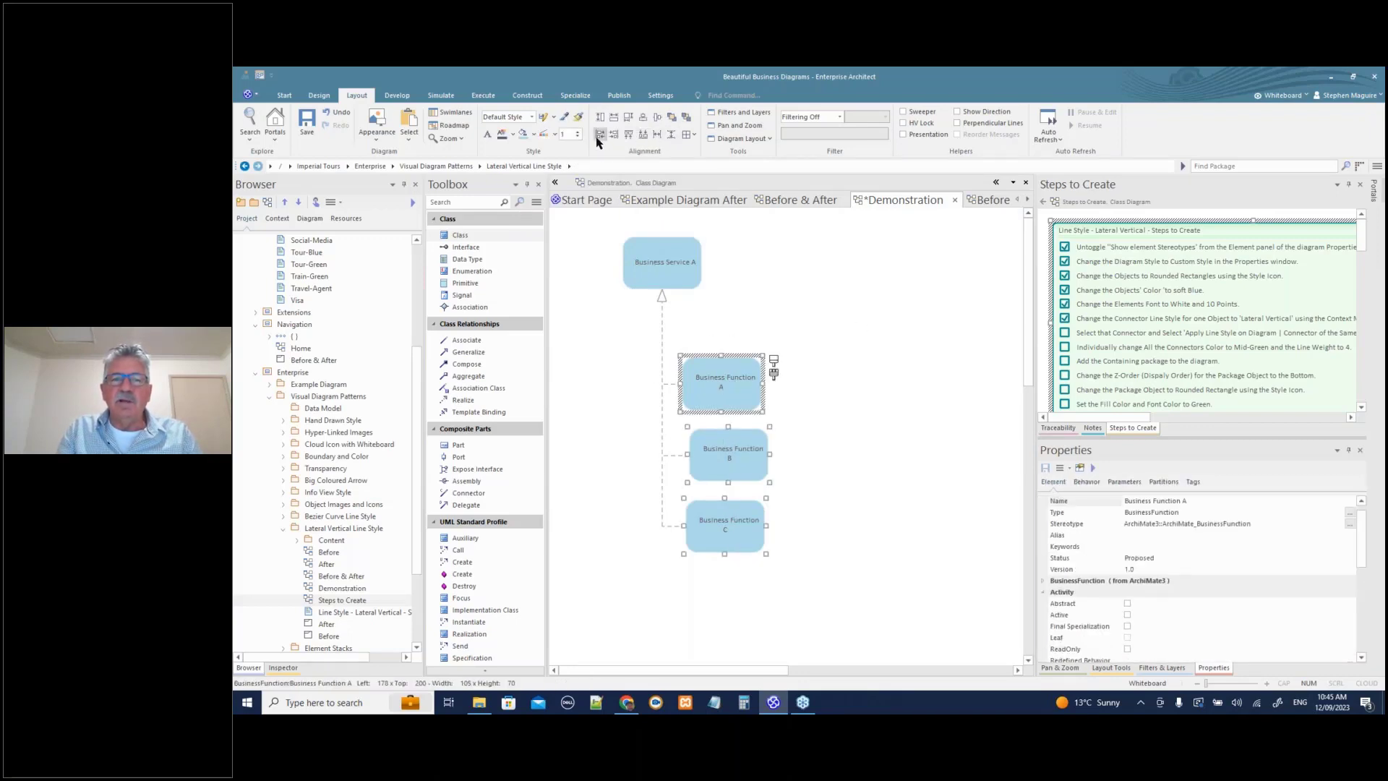
{"action": "left_click", "coordinate": [600, 134]}
{"action": "left_click", "coordinate": [757, 255]}
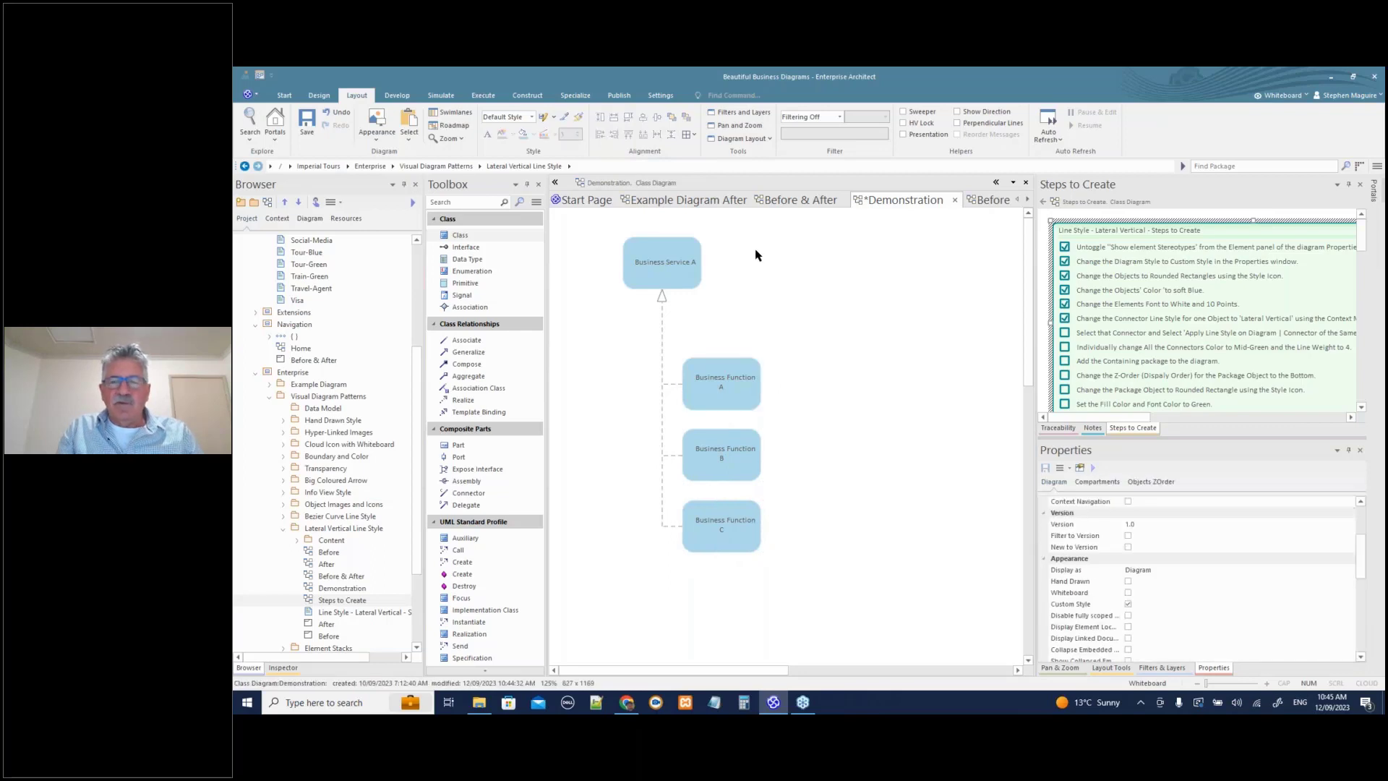
{"action": "key", "text": "ctrl+s"}
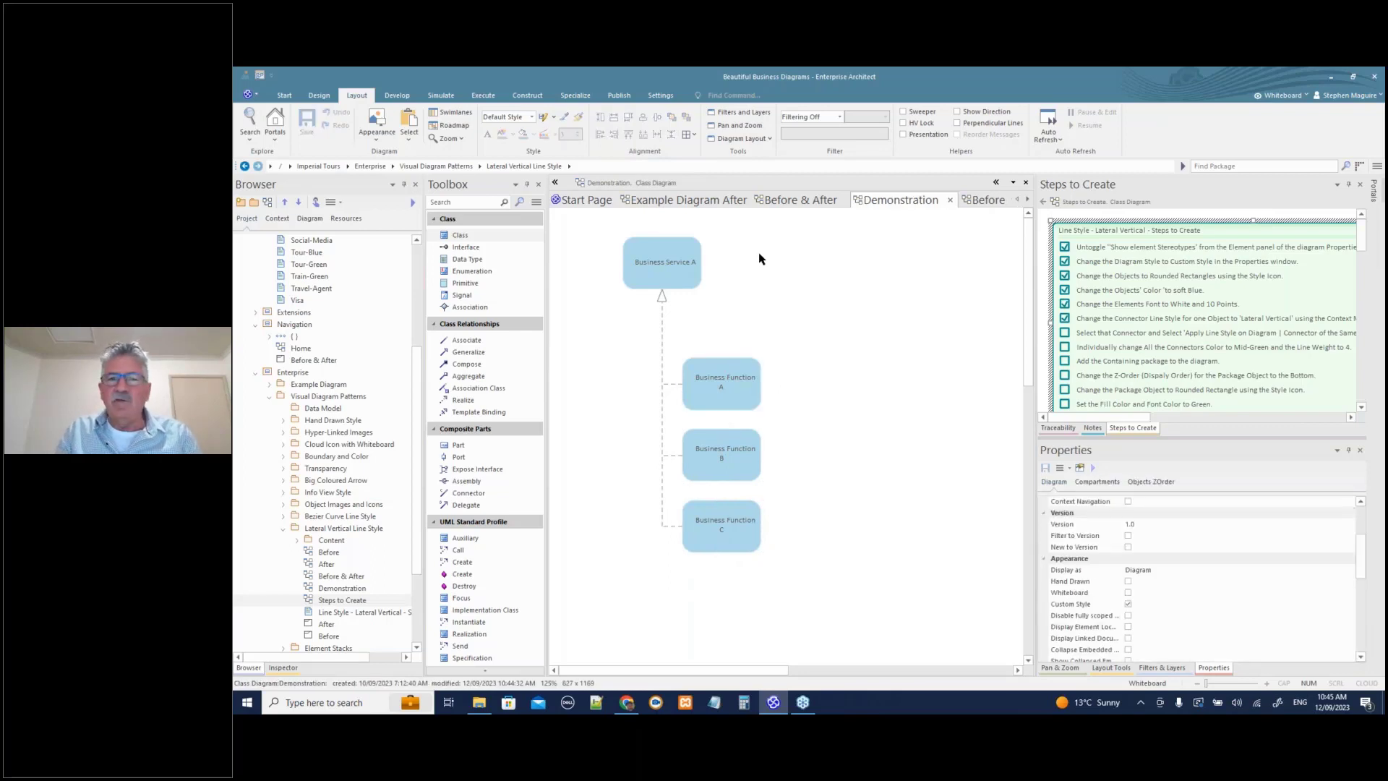
- Switch to the Example Diagram After diagram to view its connector styling
{"action": "left_click", "coordinate": [671, 200]}
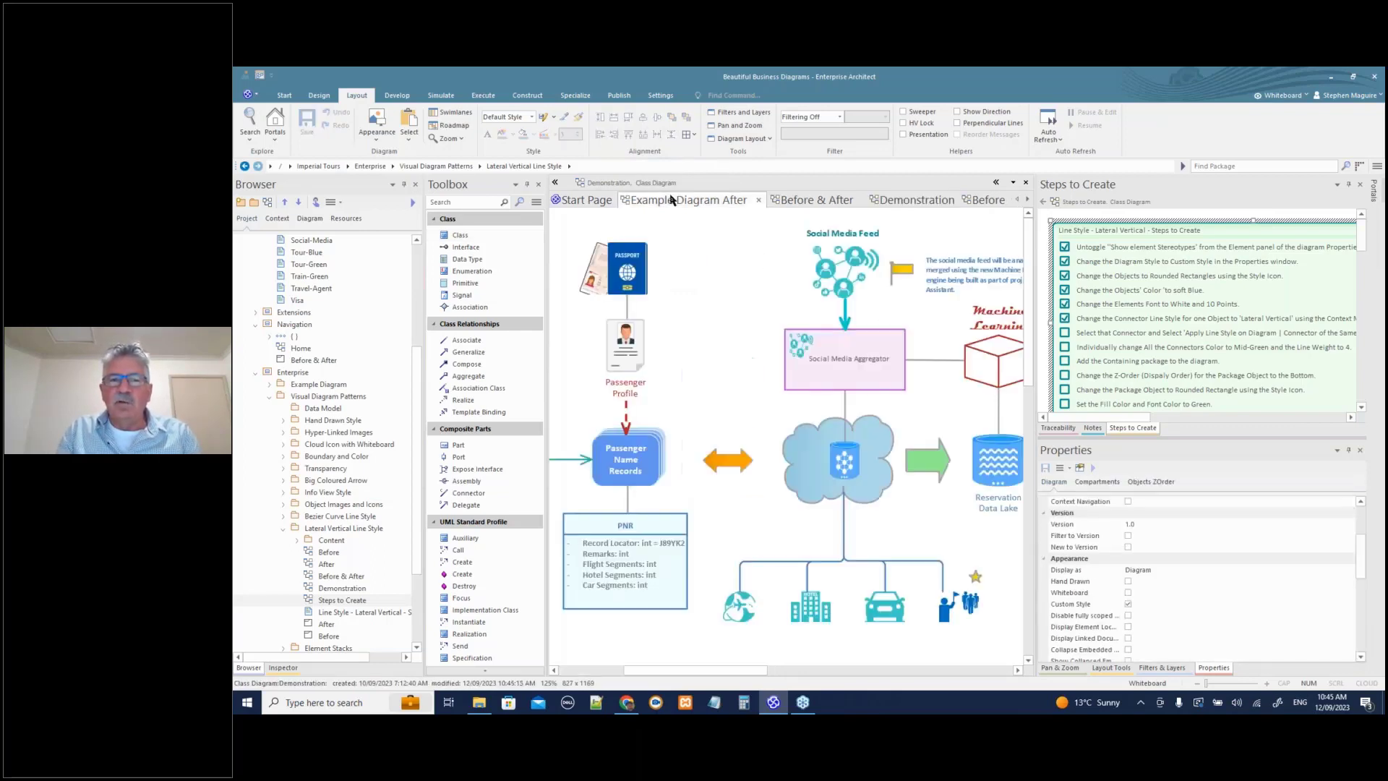
- Close every diagram except Example Diagram After and collapse the Lateral Vertical Line Style package
{"action": "right_click", "coordinate": [672, 200]}
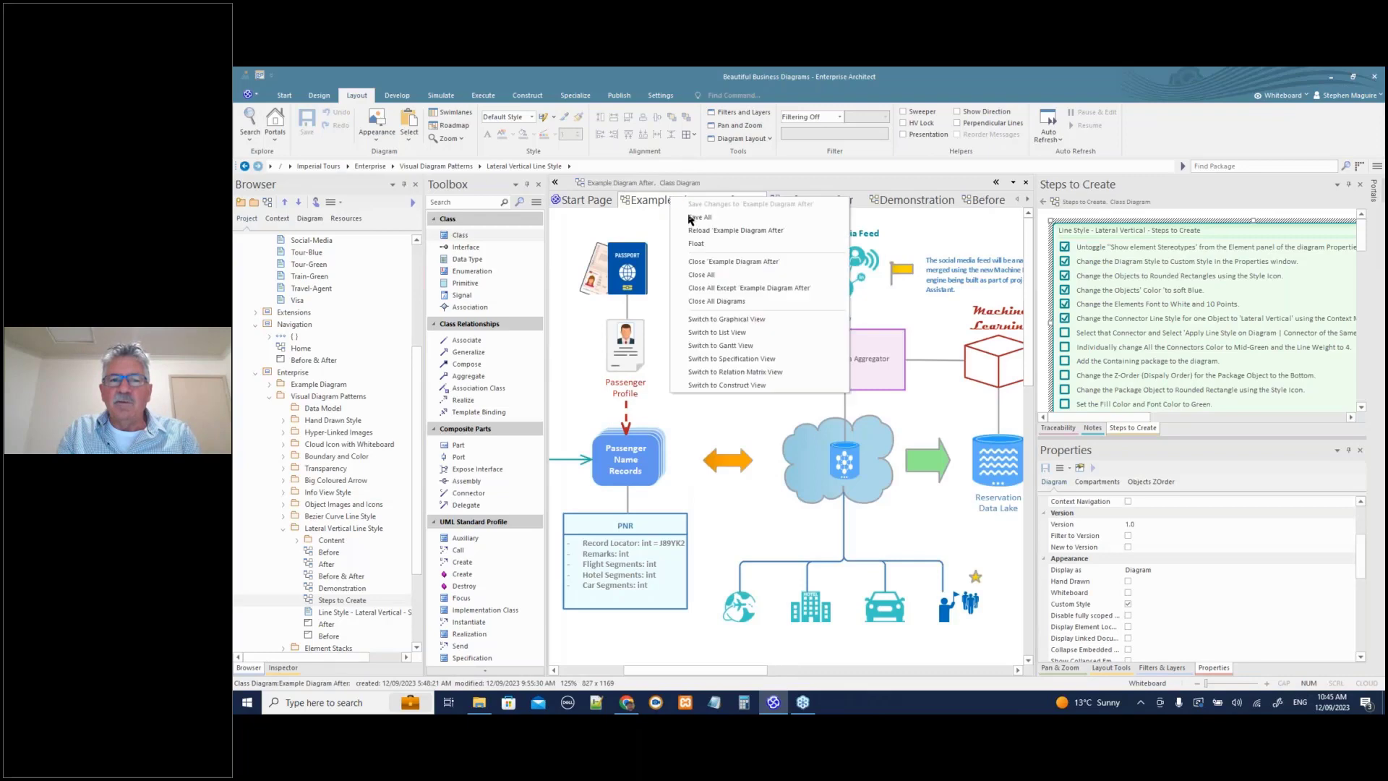
{"action": "left_click", "coordinate": [708, 288]}
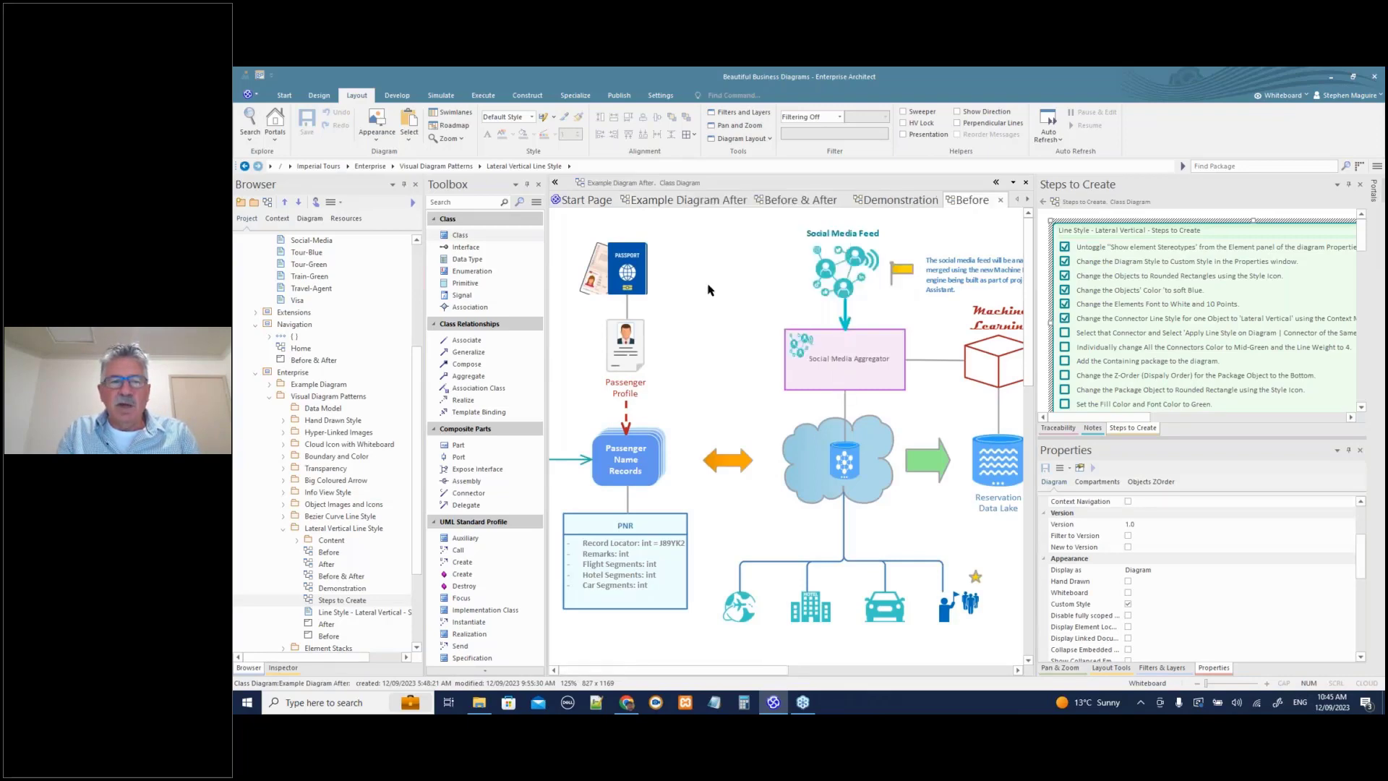
{"action": "left_click", "coordinate": [284, 529]}
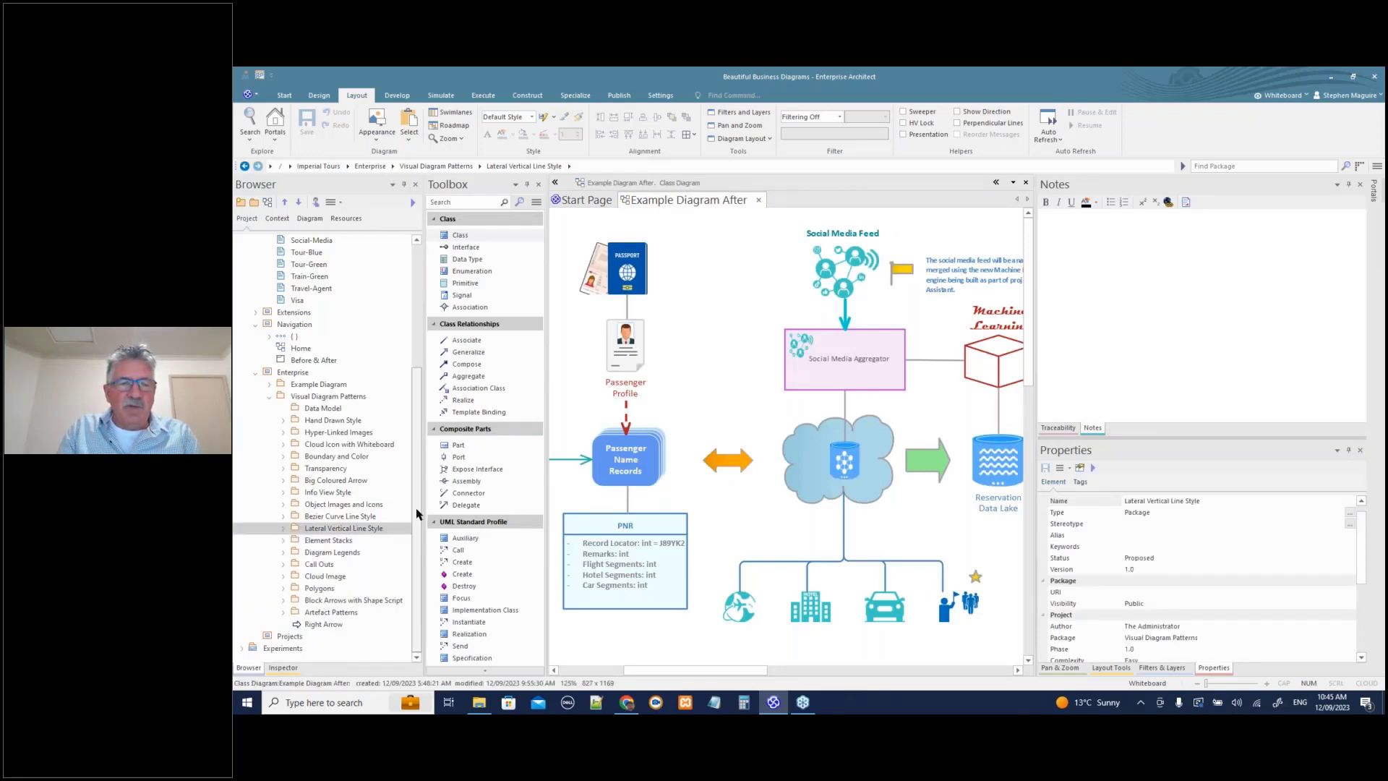
- Open the Before & After diagram of the Element Stacks package and widen the diagram area to show both frames
{"action": "left_click", "coordinate": [284, 541]}
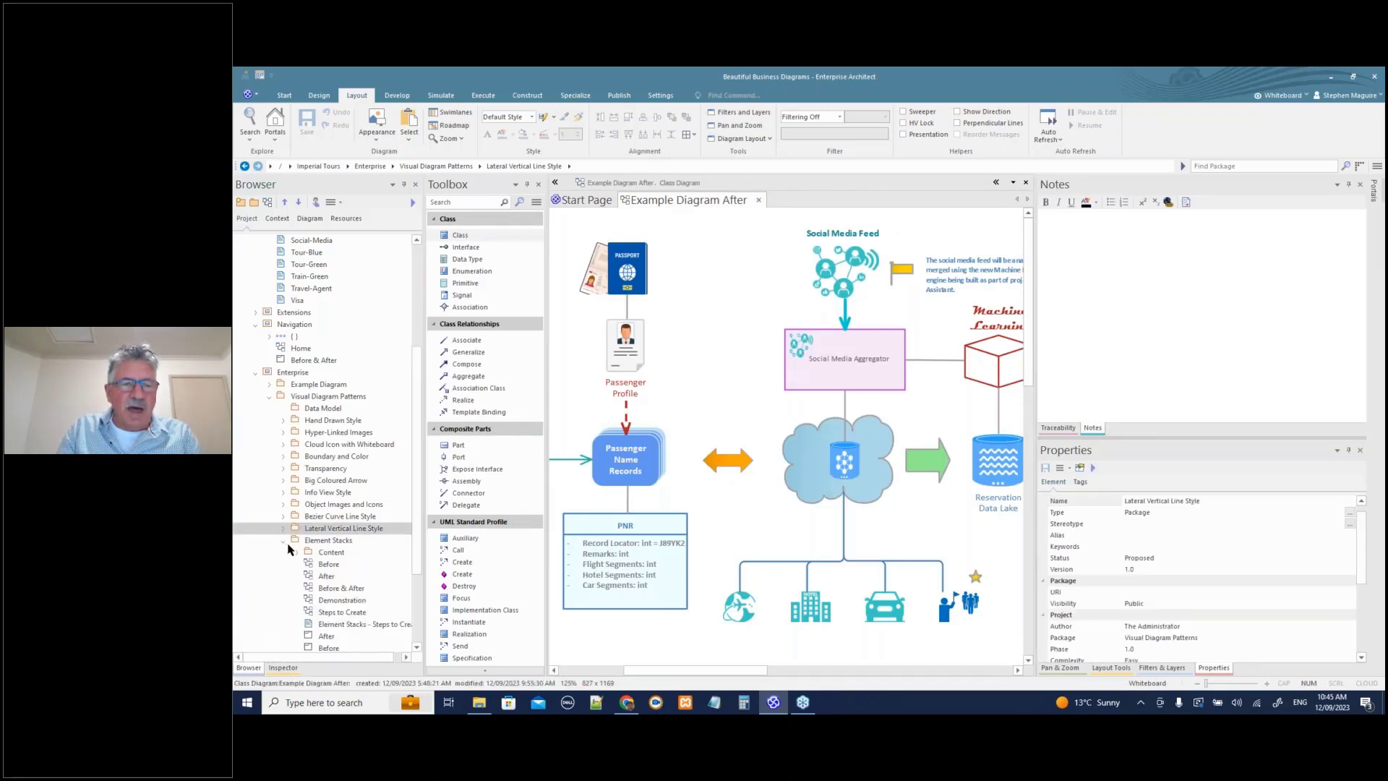
{"action": "double_click", "coordinate": [337, 589]}
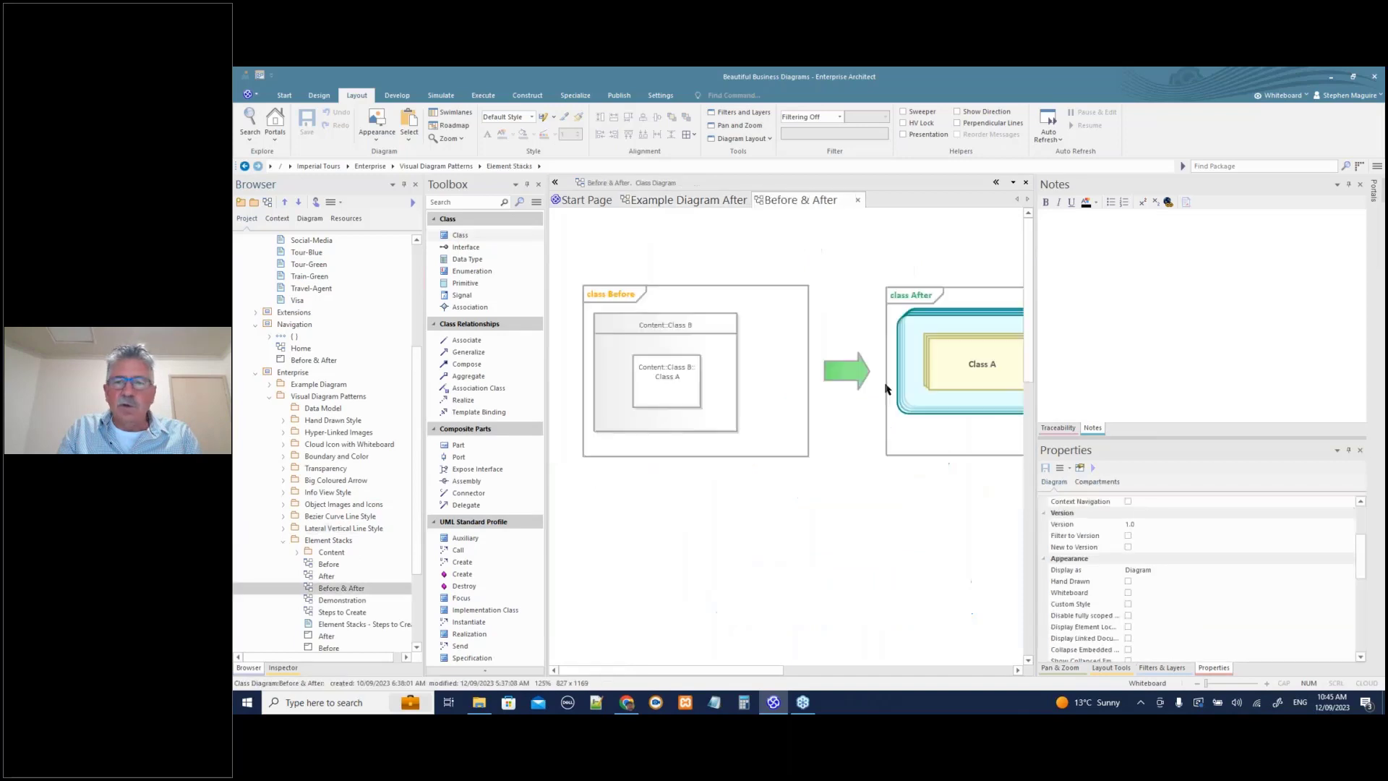
{"action": "left_click_drag", "start_coordinate": [1033, 381], "coordinate": [1144, 338]}
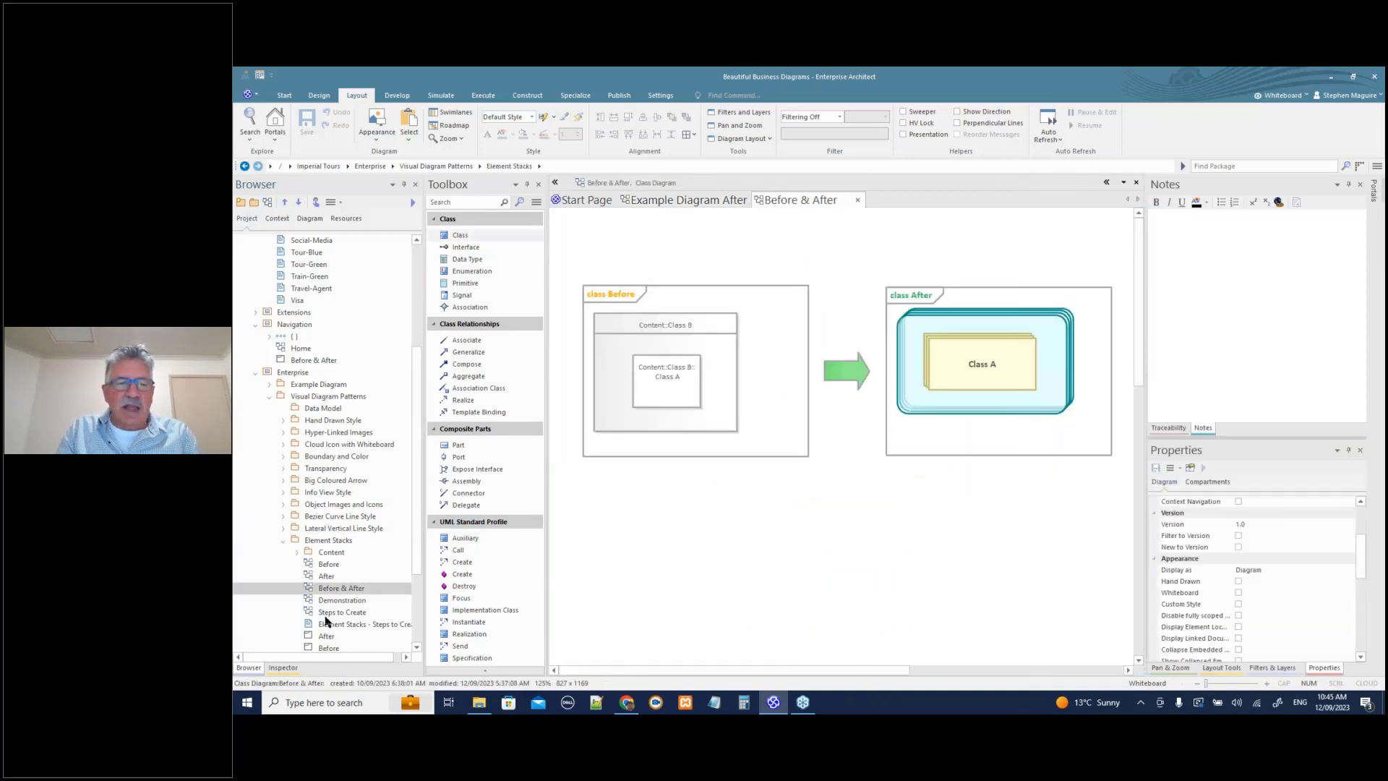
- Copy Class B with its nested Class A from the Element Stacks Before diagram and paste them into the Demonstration diagram
{"action": "double_click", "coordinate": [330, 602]}
{"action": "double_click", "coordinate": [325, 566]}
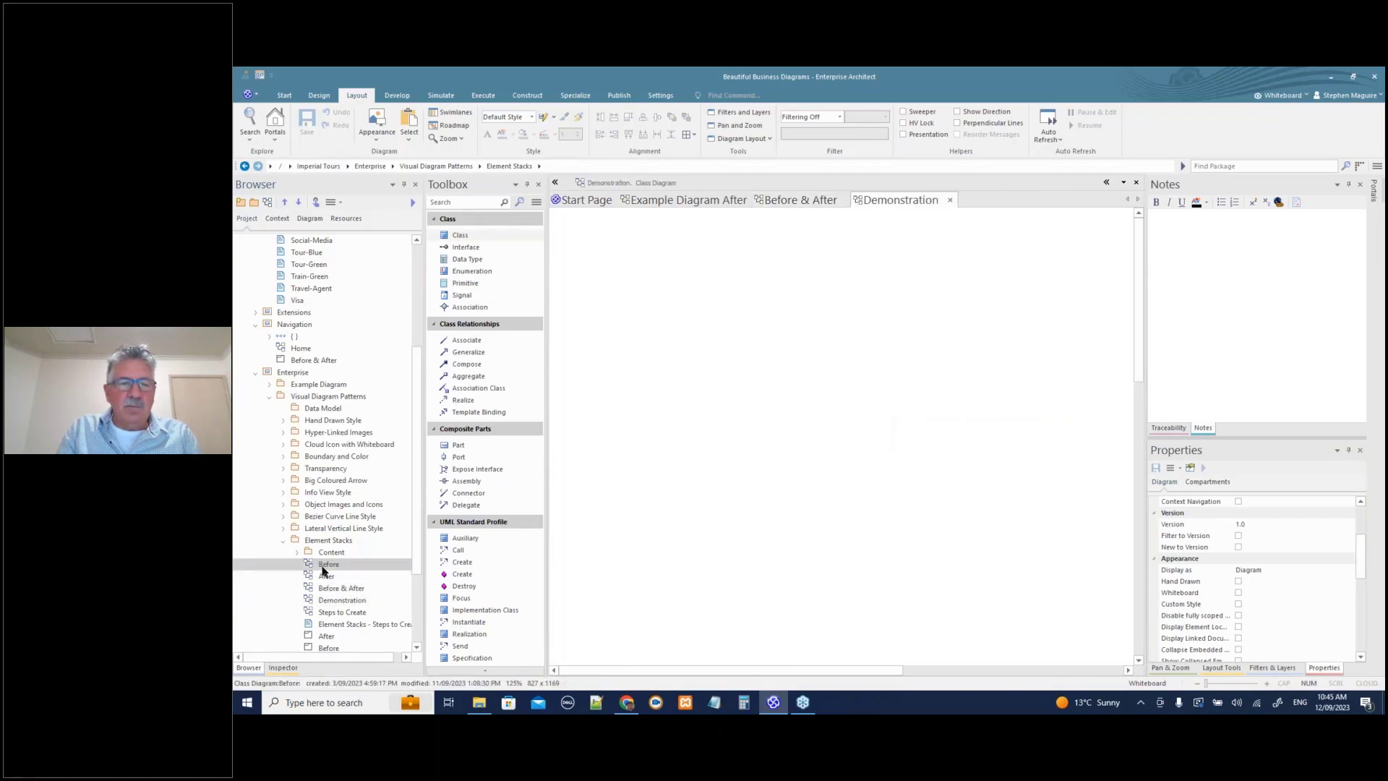
{"action": "left_click", "coordinate": [761, 403]}
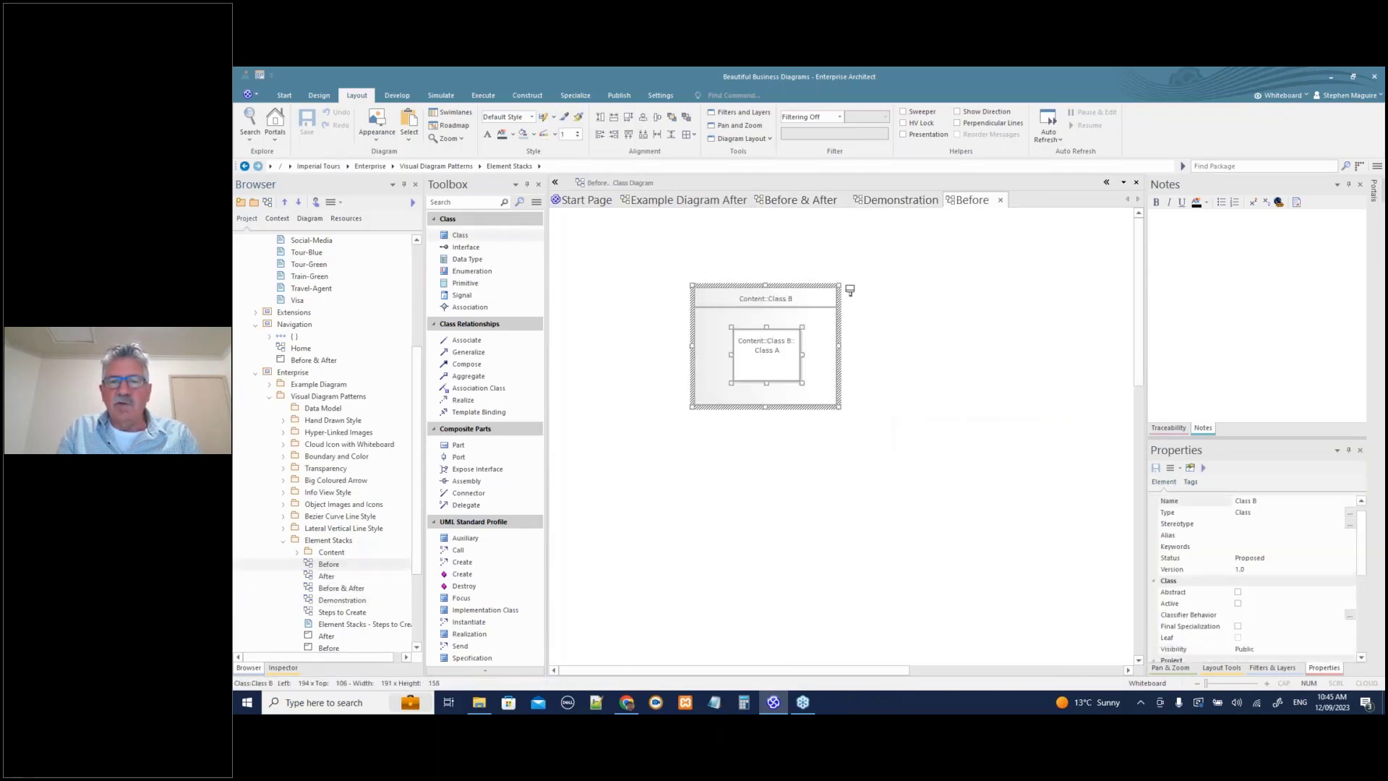
{"action": "double_click", "coordinate": [351, 601]}
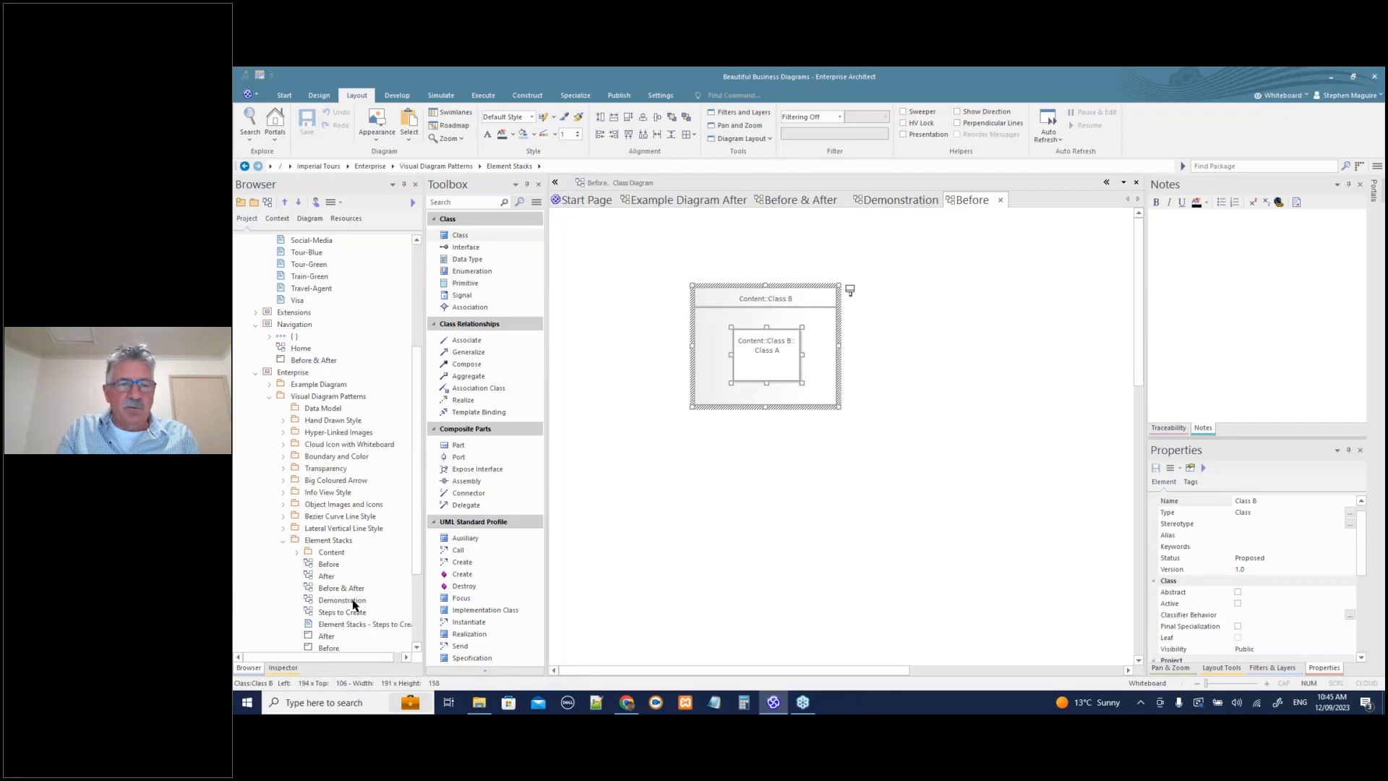
{"action": "key", "text": "ctrl+v"}
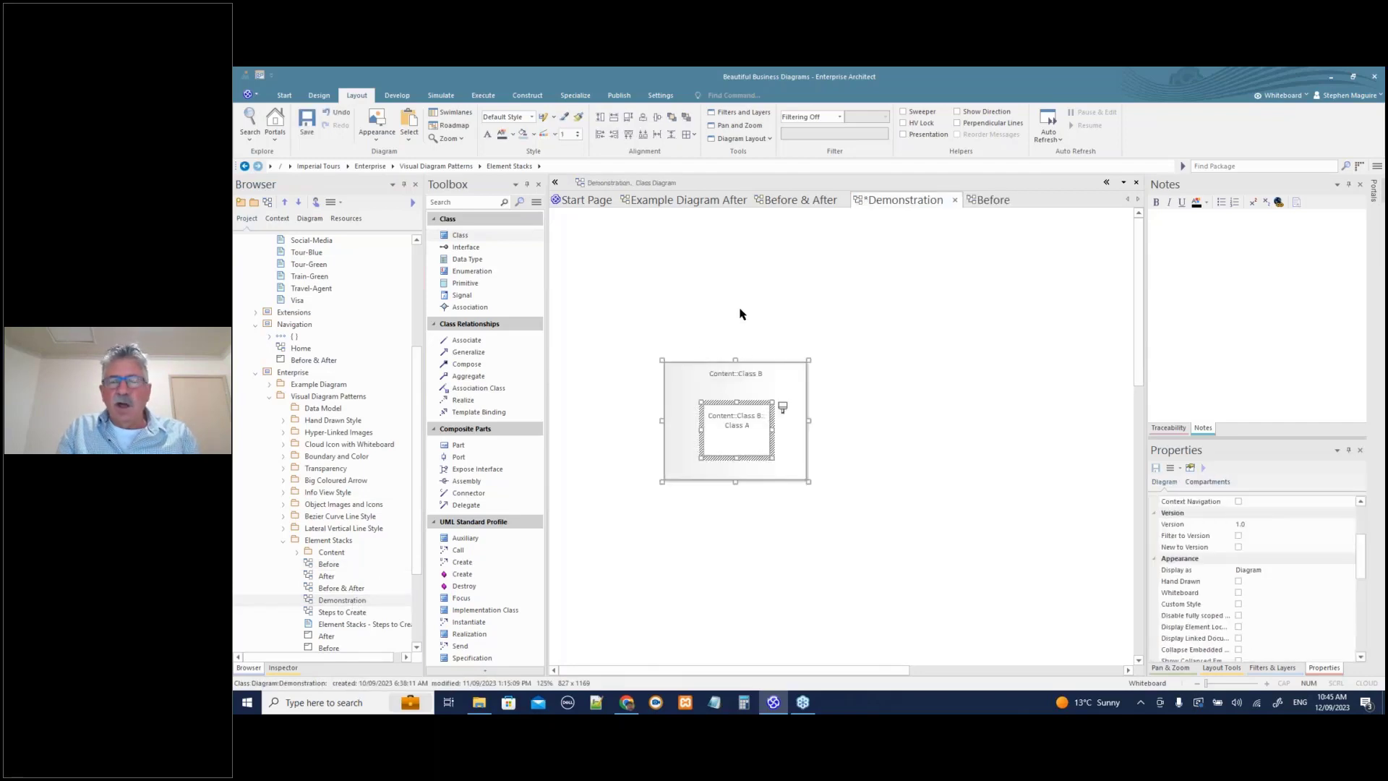
{"action": "left_click_drag", "start_coordinate": [686, 332], "coordinate": [792, 506]}
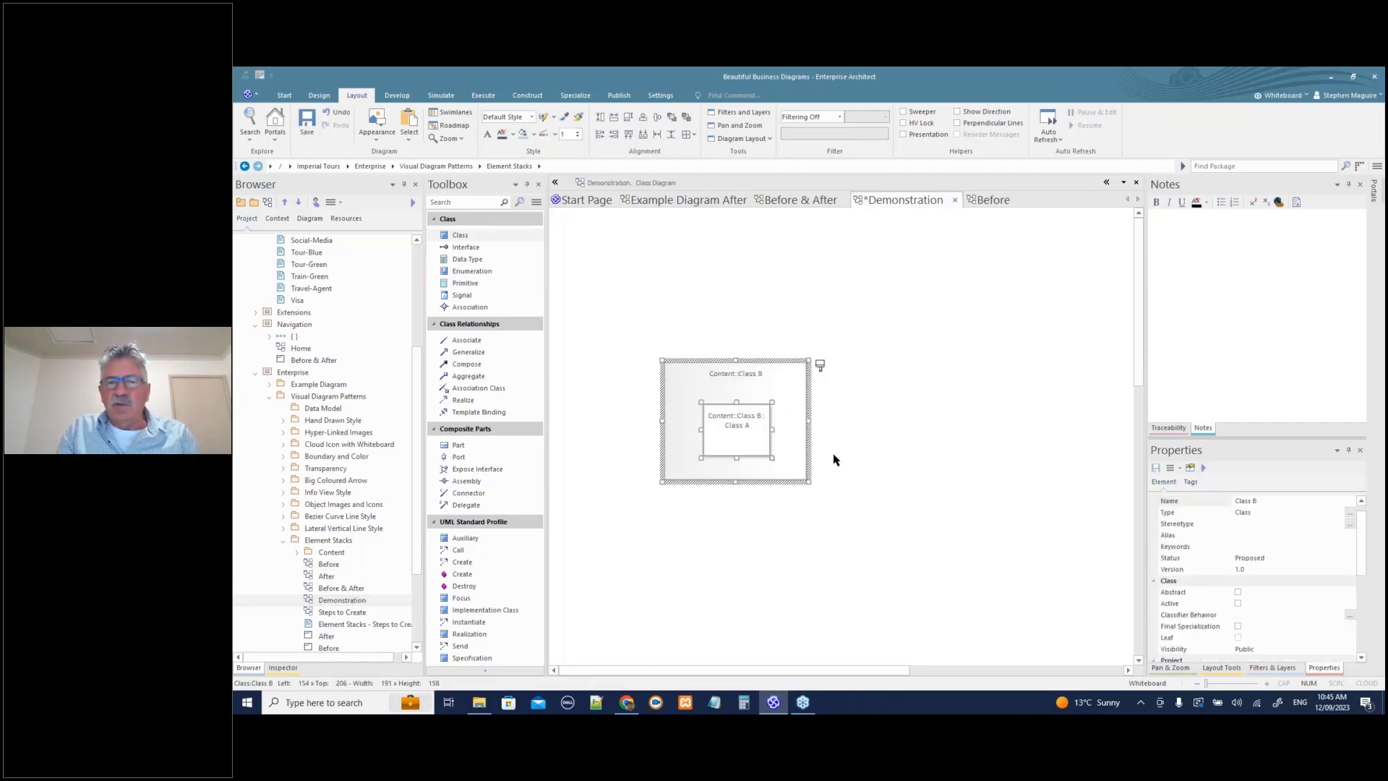
{"action": "left_click", "coordinate": [822, 367]}
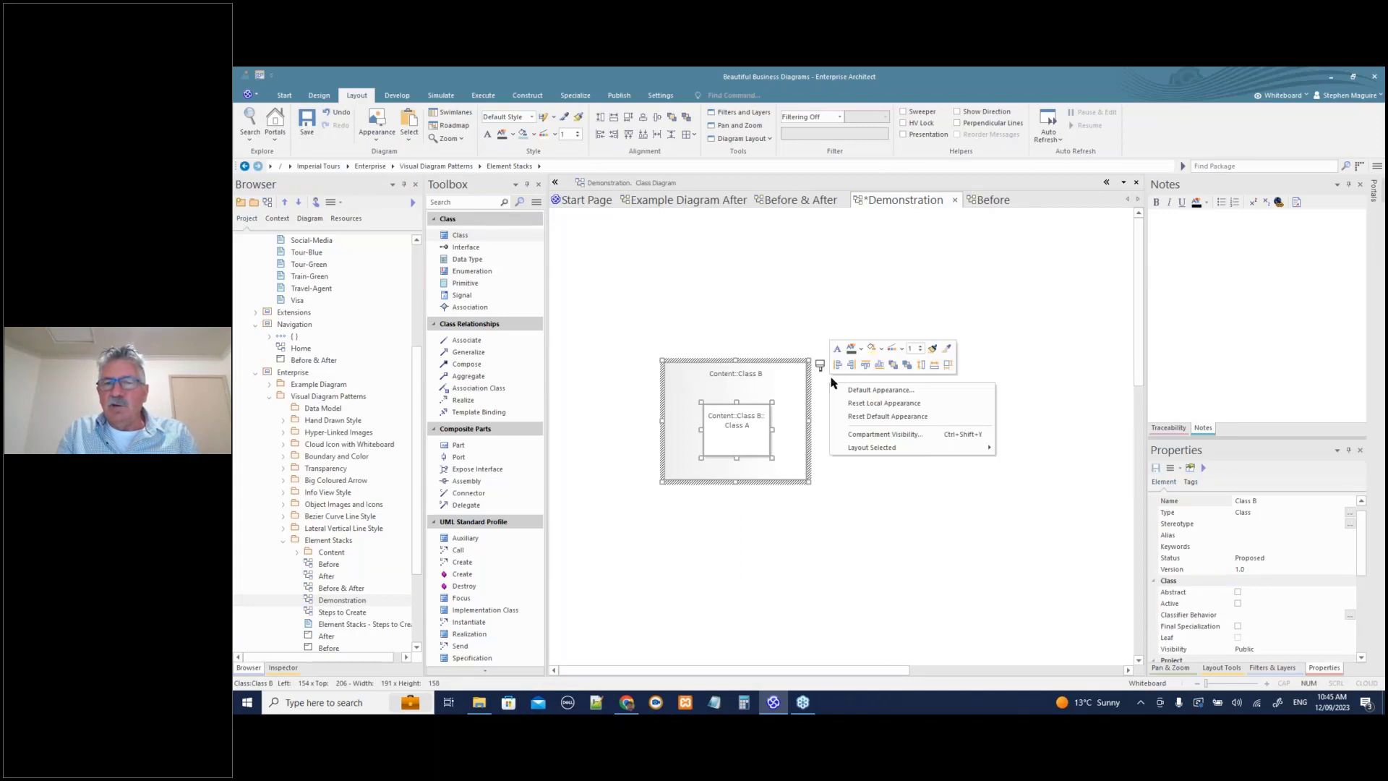
{"action": "left_click", "coordinate": [778, 313]}
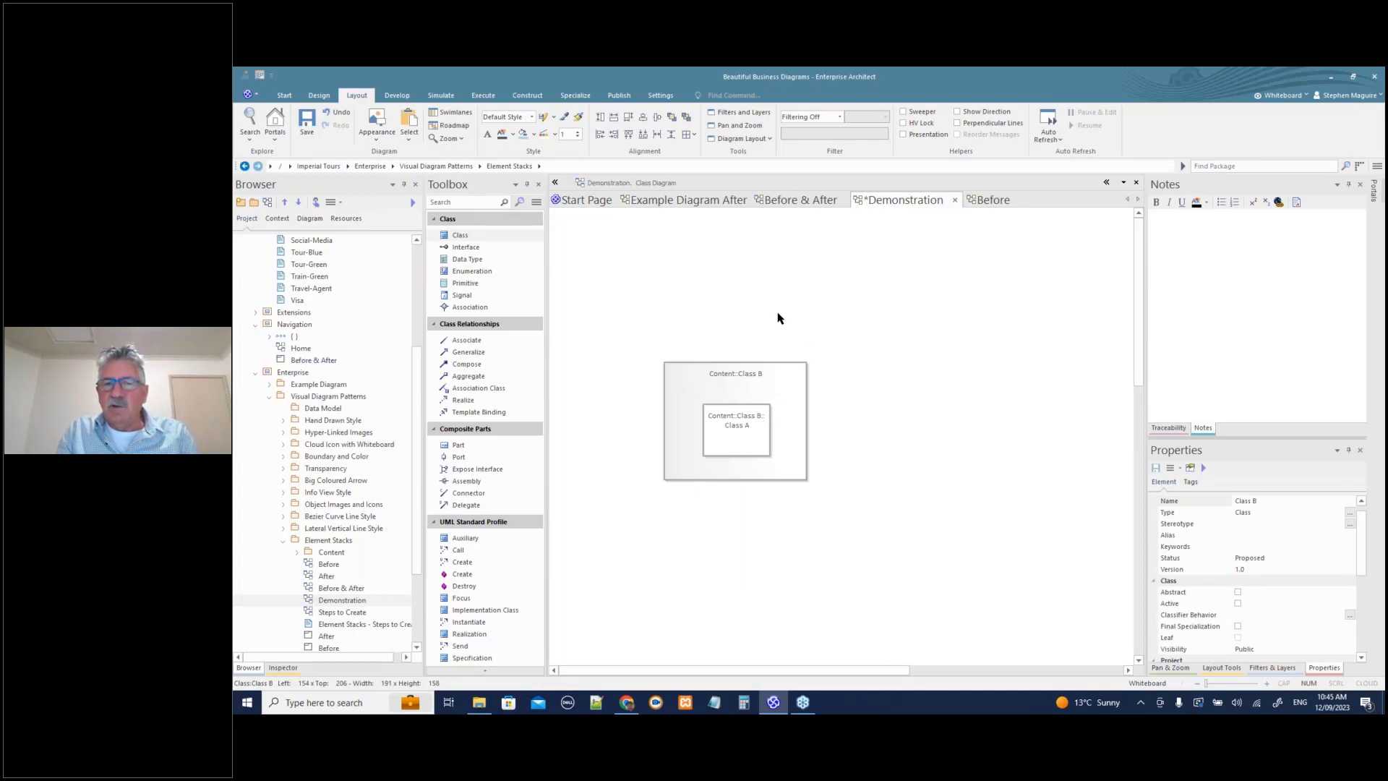
{"action": "left_click", "coordinate": [791, 389]}
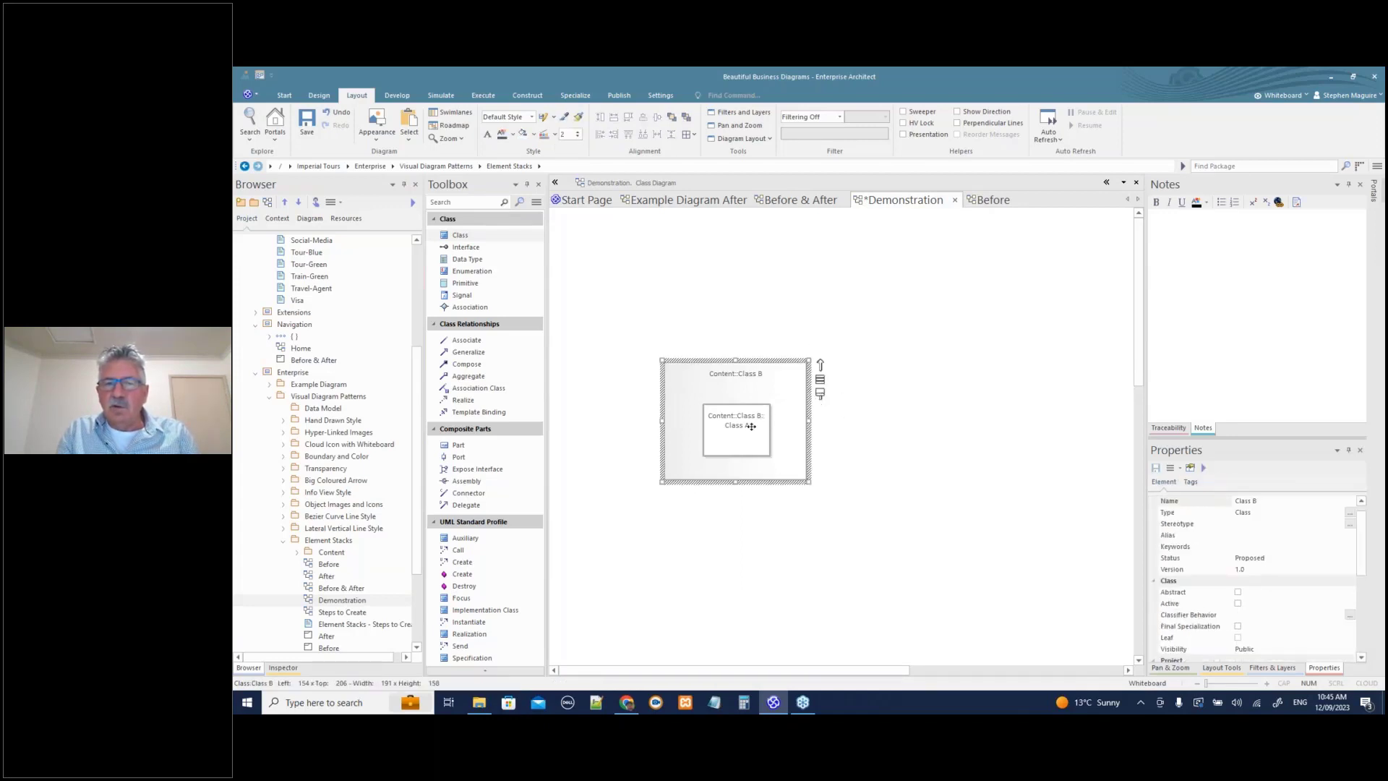
{"action": "left_click", "coordinate": [750, 426]}
{"action": "left_click", "coordinate": [784, 436]}
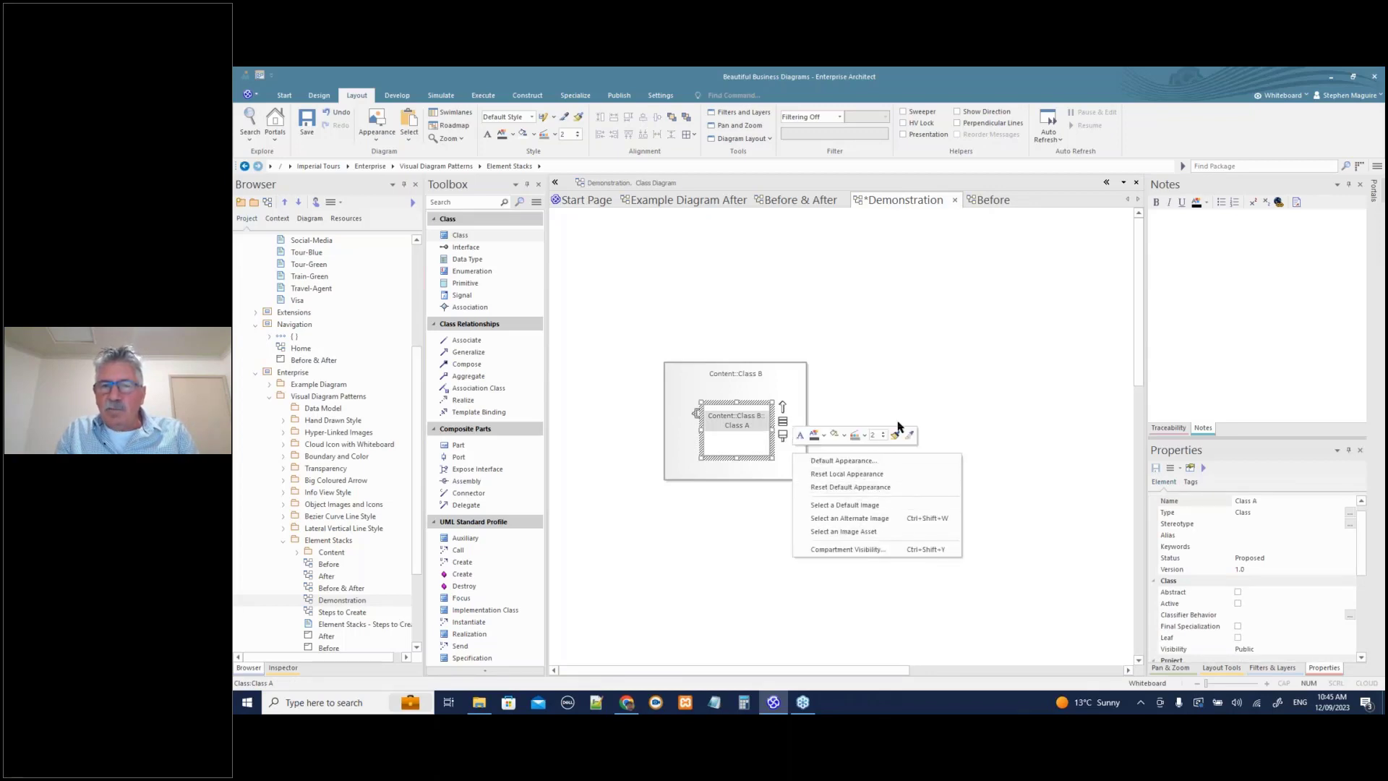
{"action": "left_click", "coordinate": [912, 391]}
{"action": "left_click_drag", "start_coordinate": [722, 333], "coordinate": [775, 488]}
- Enable Custom Style for the Demonstration diagram and give Class A a stacked appearance with several stacks
{"action": "left_click", "coordinate": [865, 434]}
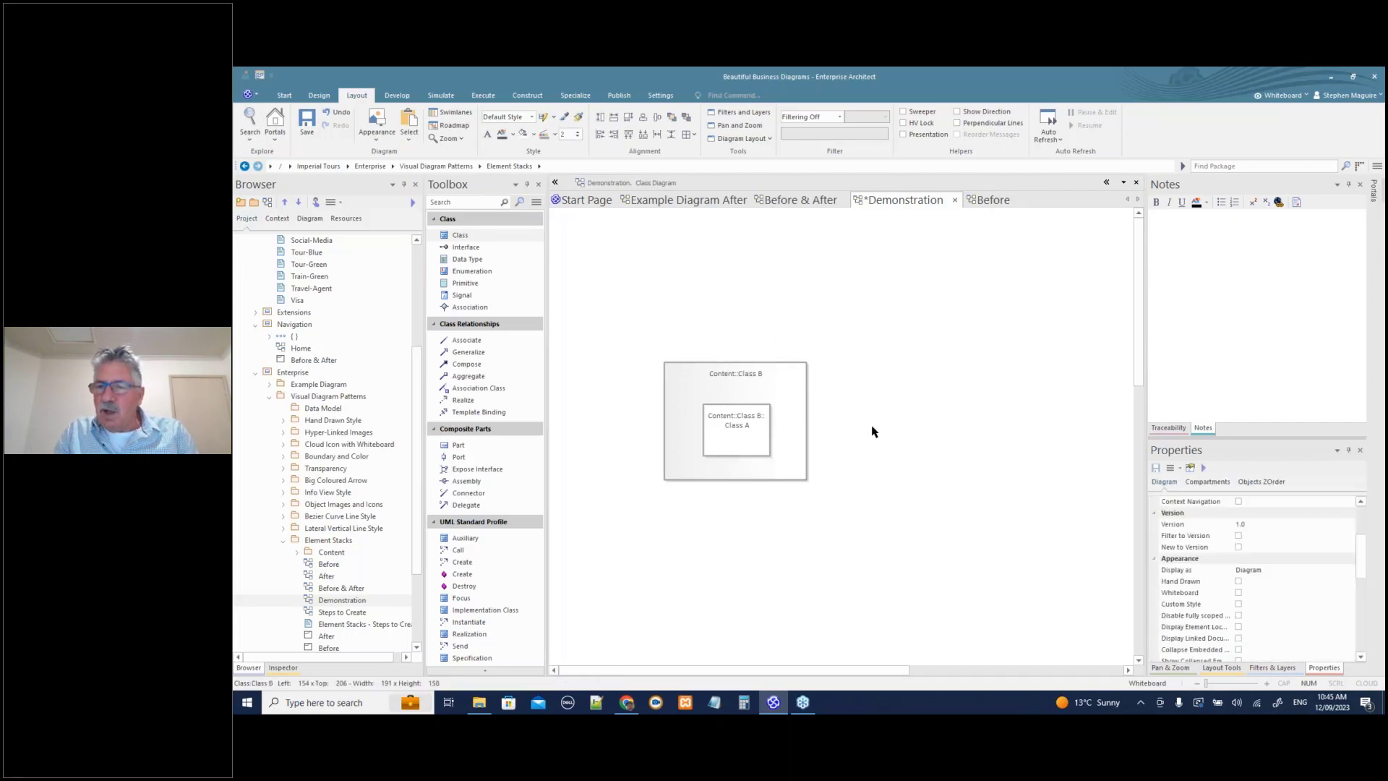
{"action": "left_click", "coordinate": [1238, 604]}
{"action": "left_click", "coordinate": [725, 431]}
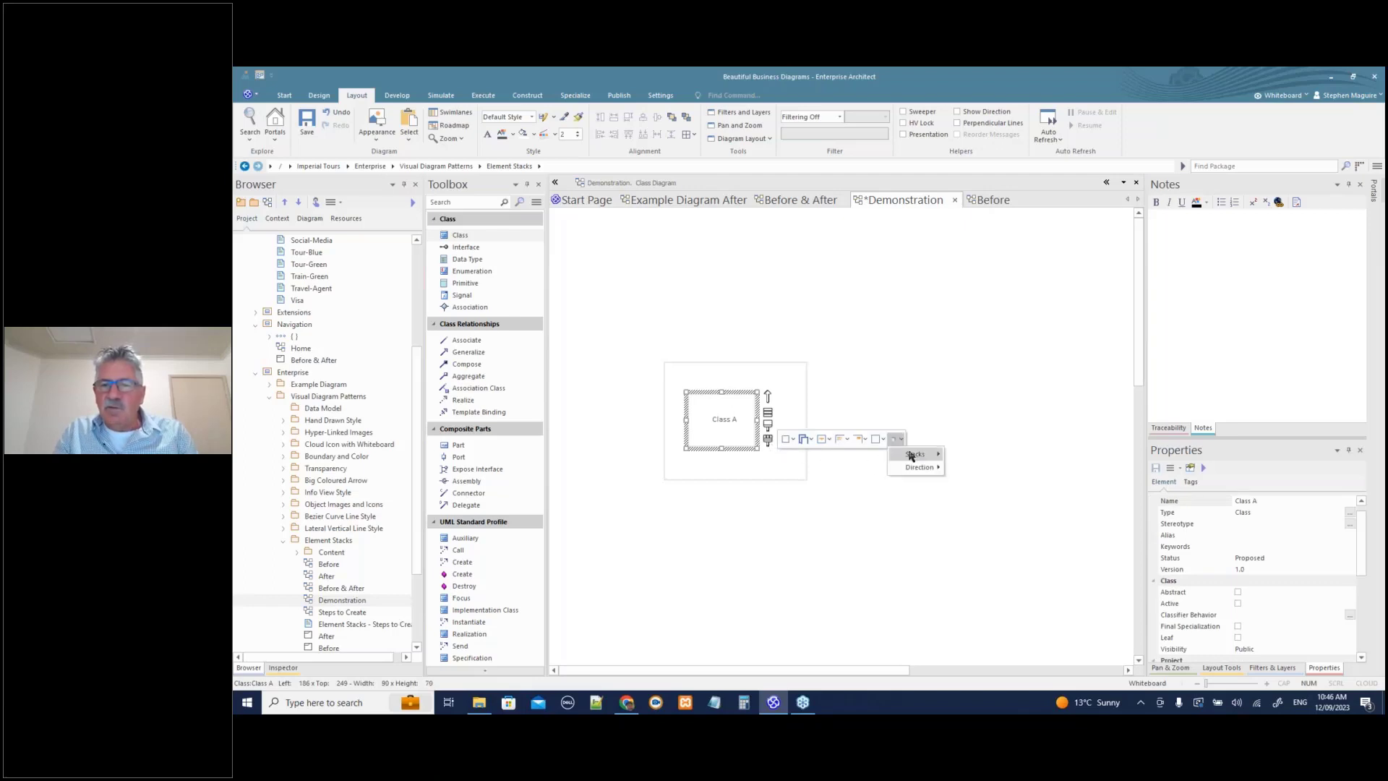
{"action": "mouse_move", "coordinate": [914, 454]}
{"action": "left_click", "coordinate": [962, 496]}
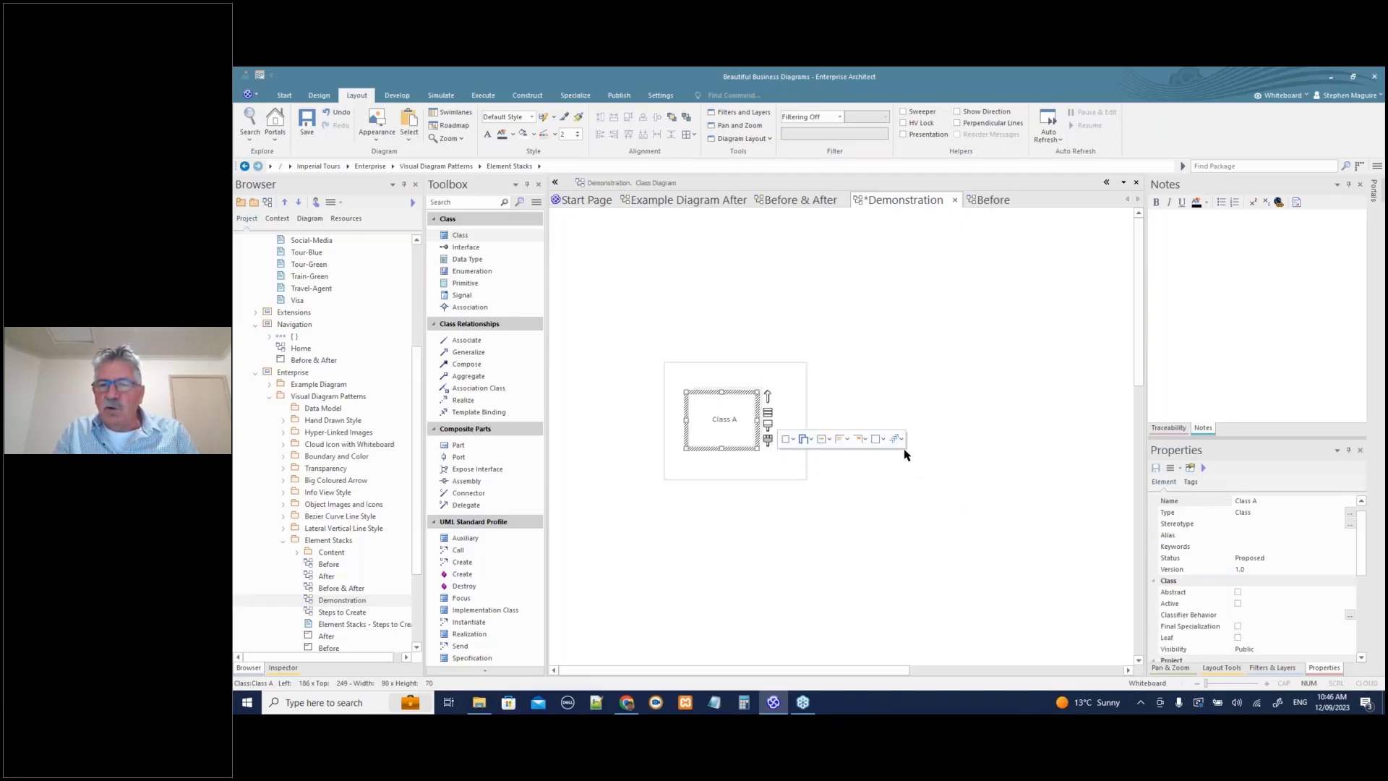
- Set the stack direction of Class A to NE
{"action": "left_click", "coordinate": [902, 439]}
{"action": "mouse_move", "coordinate": [921, 467]}
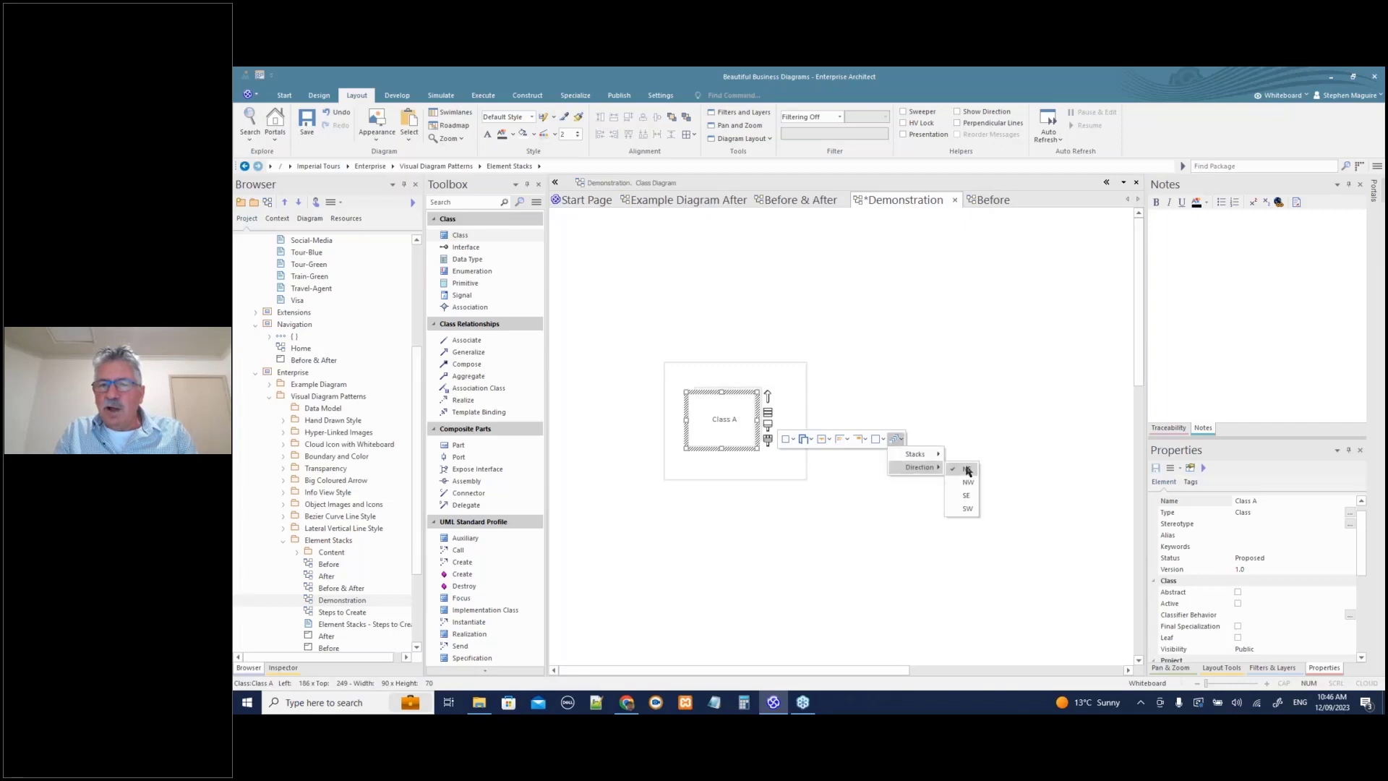
{"action": "left_click", "coordinate": [969, 469]}
{"action": "left_click", "coordinate": [889, 478]}
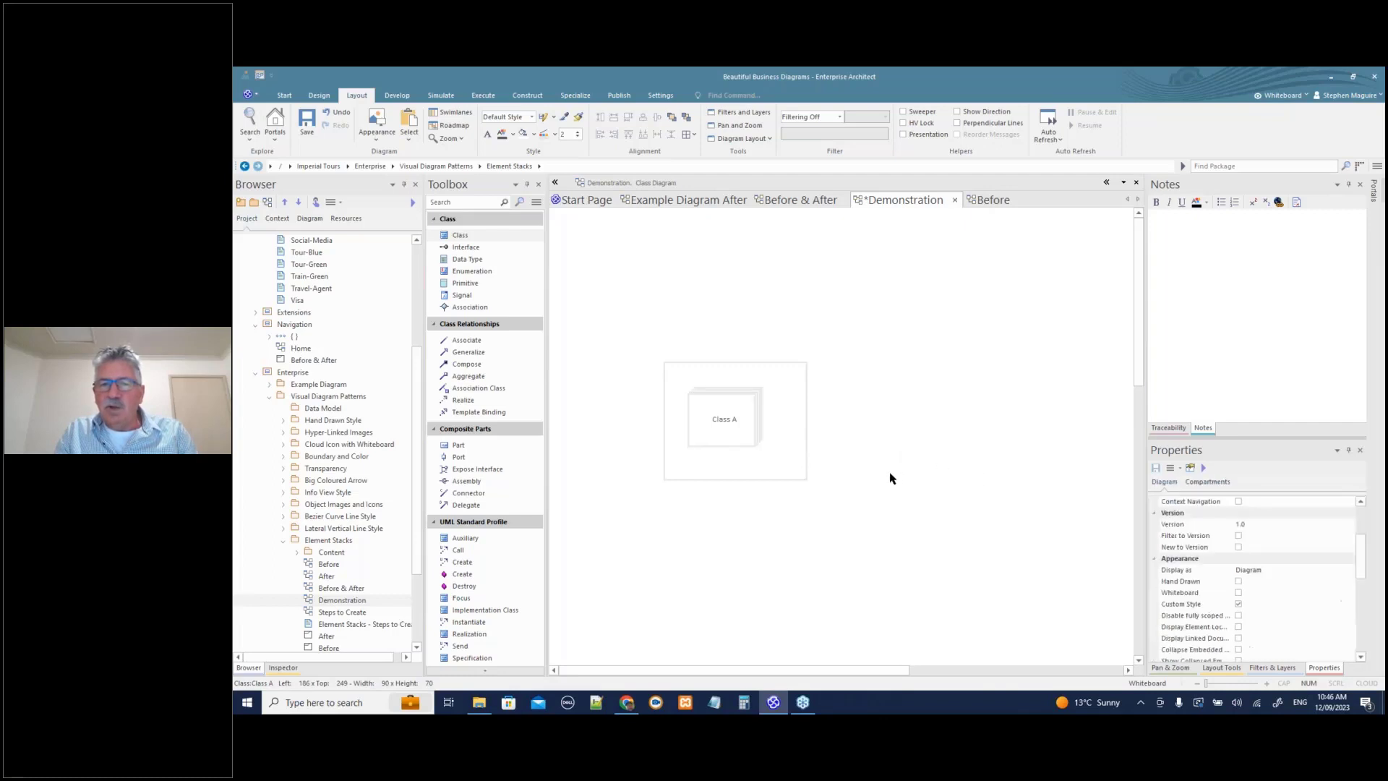
- Fill the stacked Class A element with light blue
{"action": "left_click", "coordinate": [736, 419]}
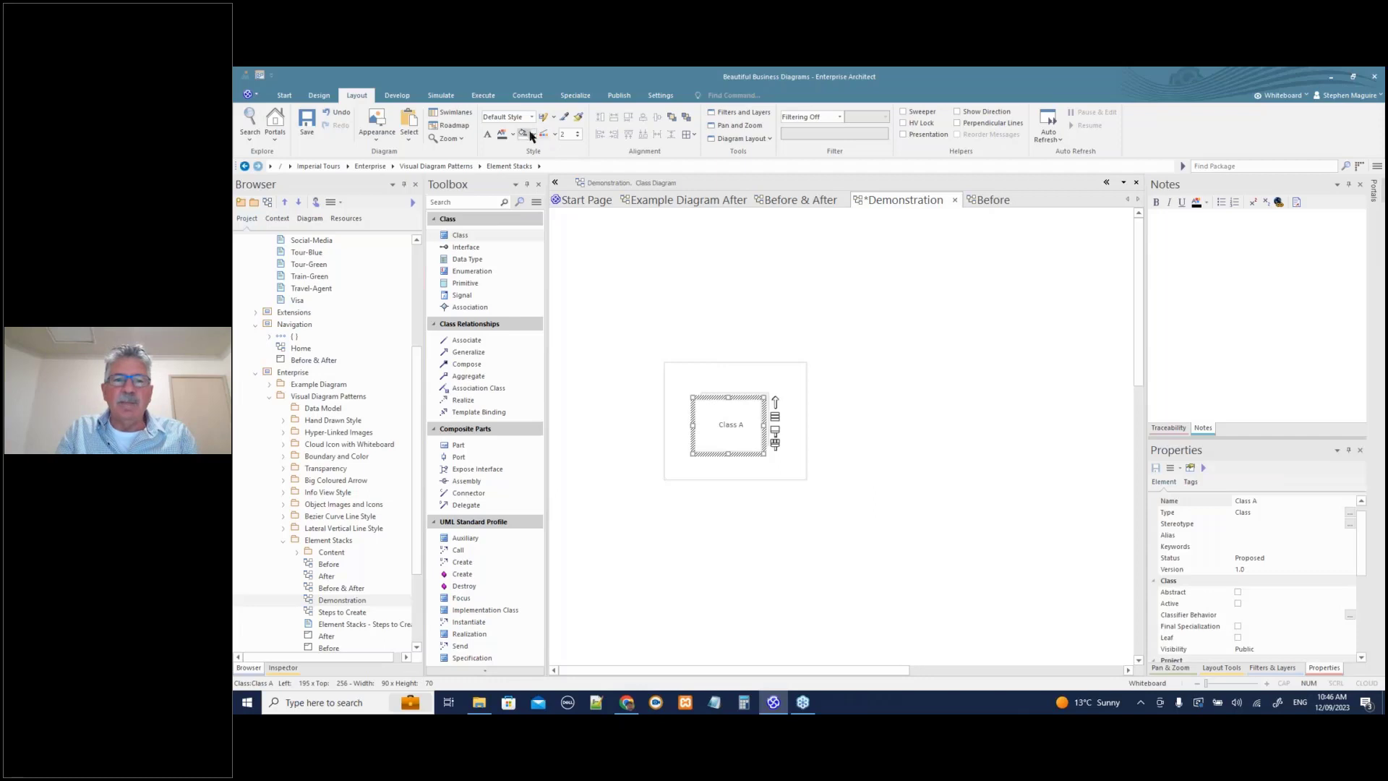
{"action": "left_click", "coordinate": [533, 134]}
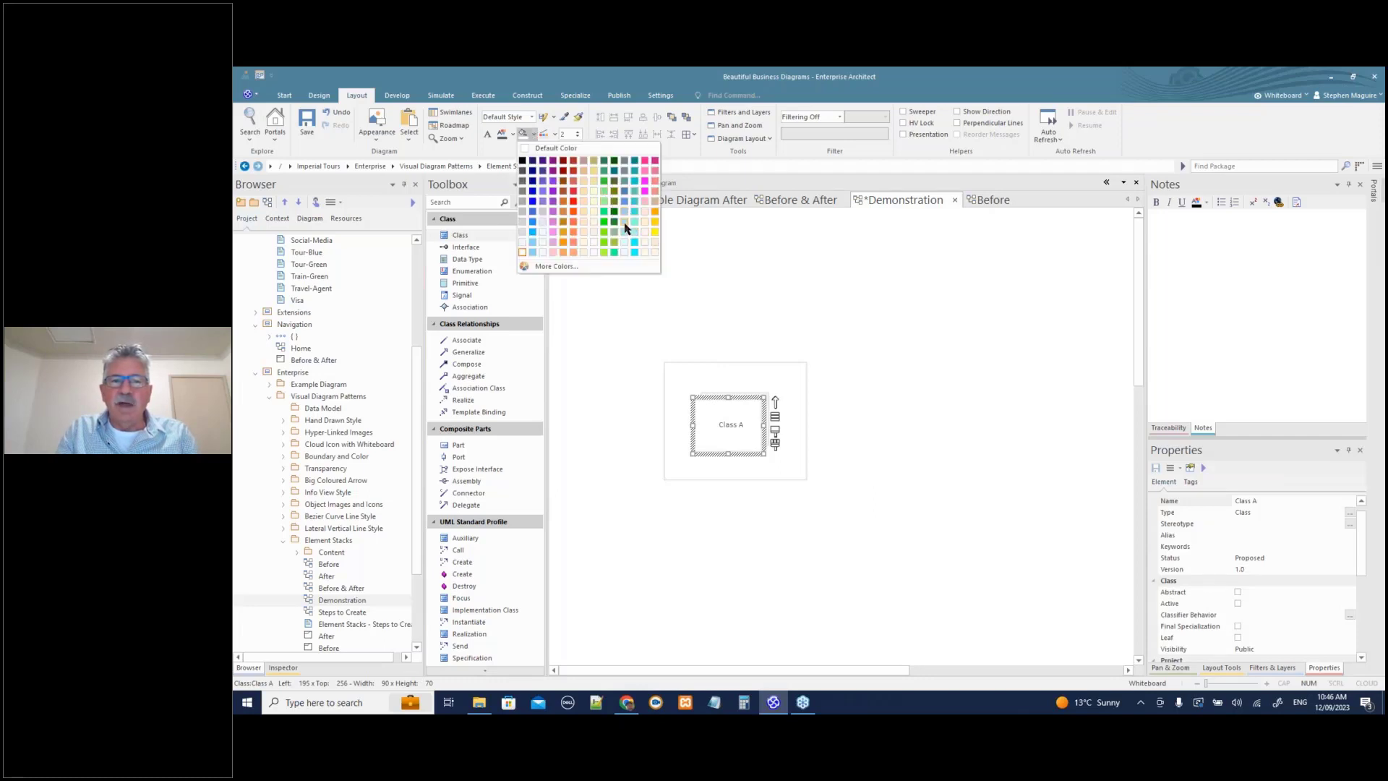
{"action": "left_click", "coordinate": [626, 229]}
{"action": "left_click", "coordinate": [738, 298]}
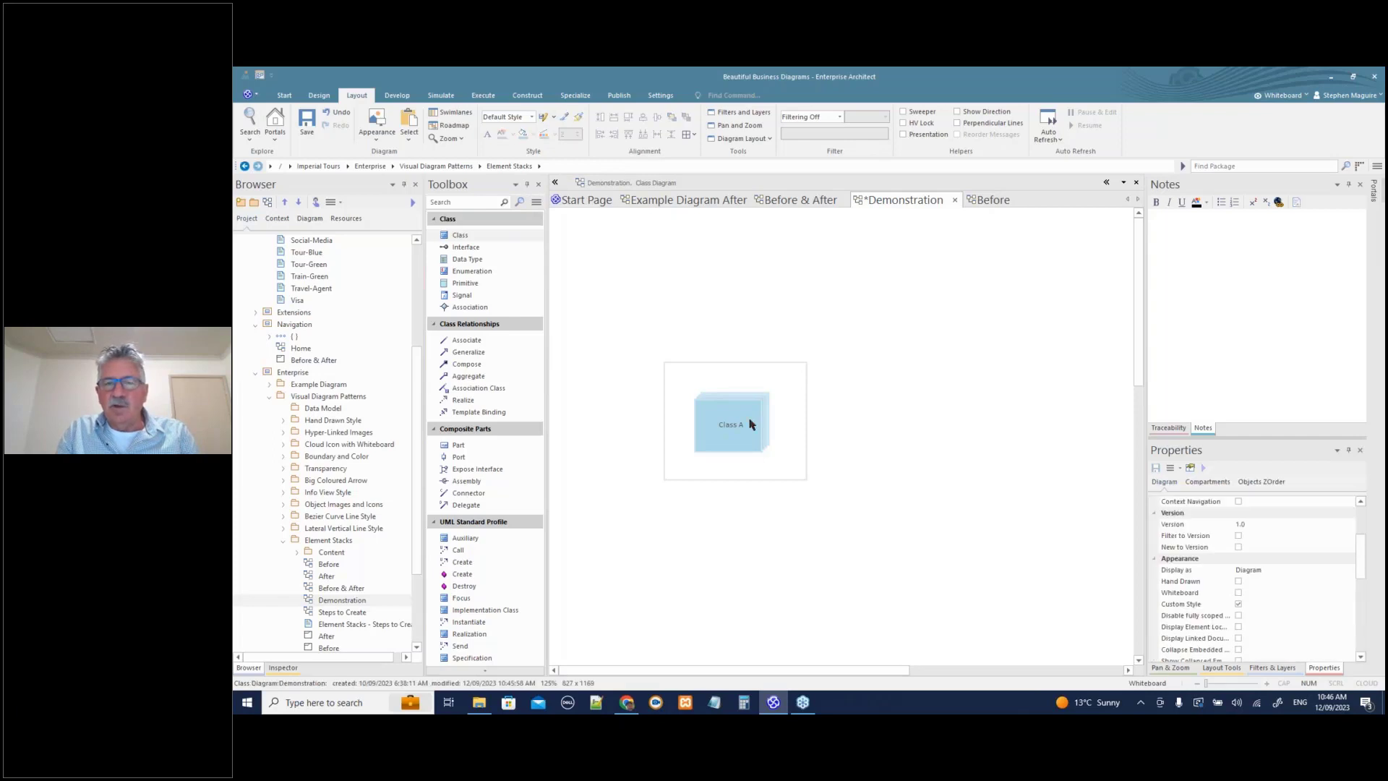
{"action": "scroll", "coordinate": [798, 392], "scroll_direction": "up", "scroll_amount": 1}
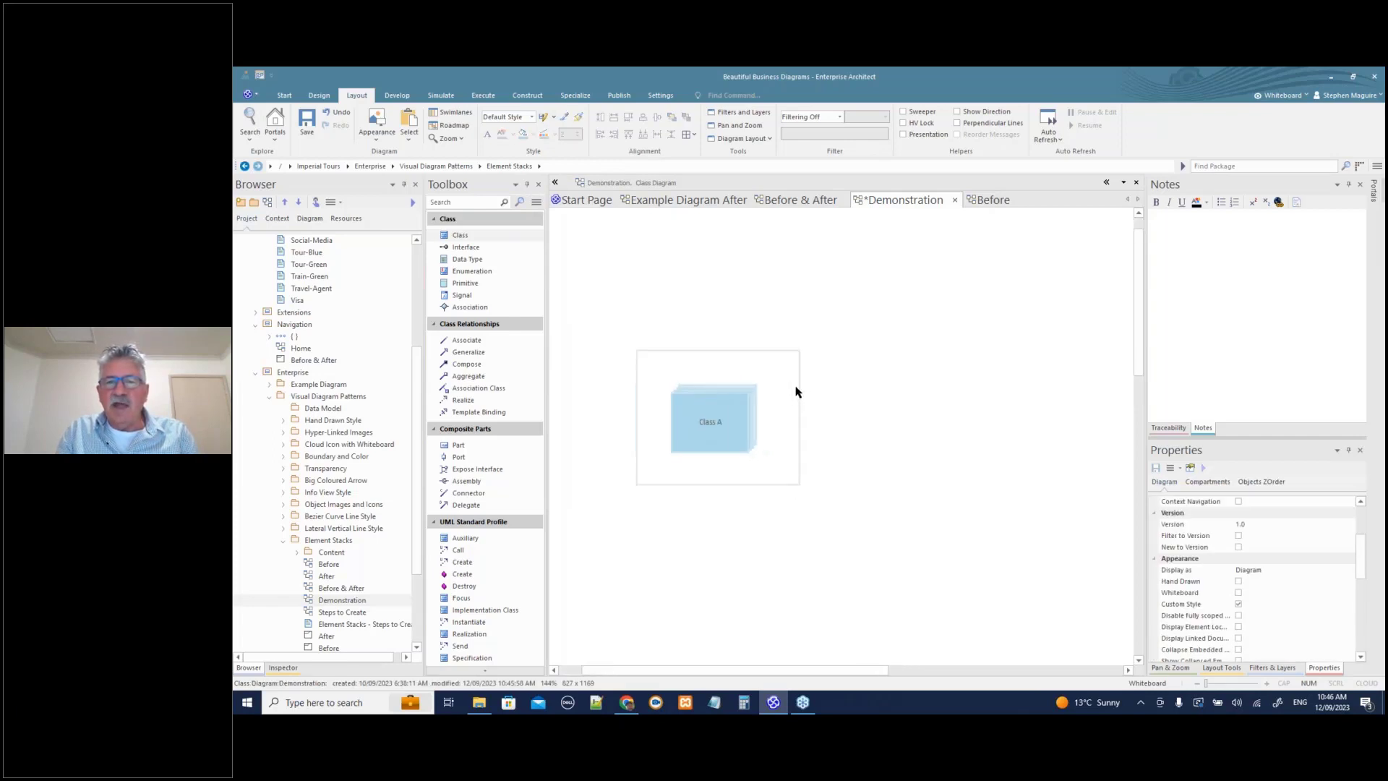
- Examine the stacked Passenger Name Records element in the Example Diagram After diagram
{"action": "left_click", "coordinate": [640, 200]}
{"action": "mouse_move", "coordinate": [712, 671]}
{"action": "left_mouse_down"}
{"action": "mouse_move", "coordinate": [799, 673]}
{"action": "mouse_move", "coordinate": [718, 672]}
{"action": "left_mouse_up"}
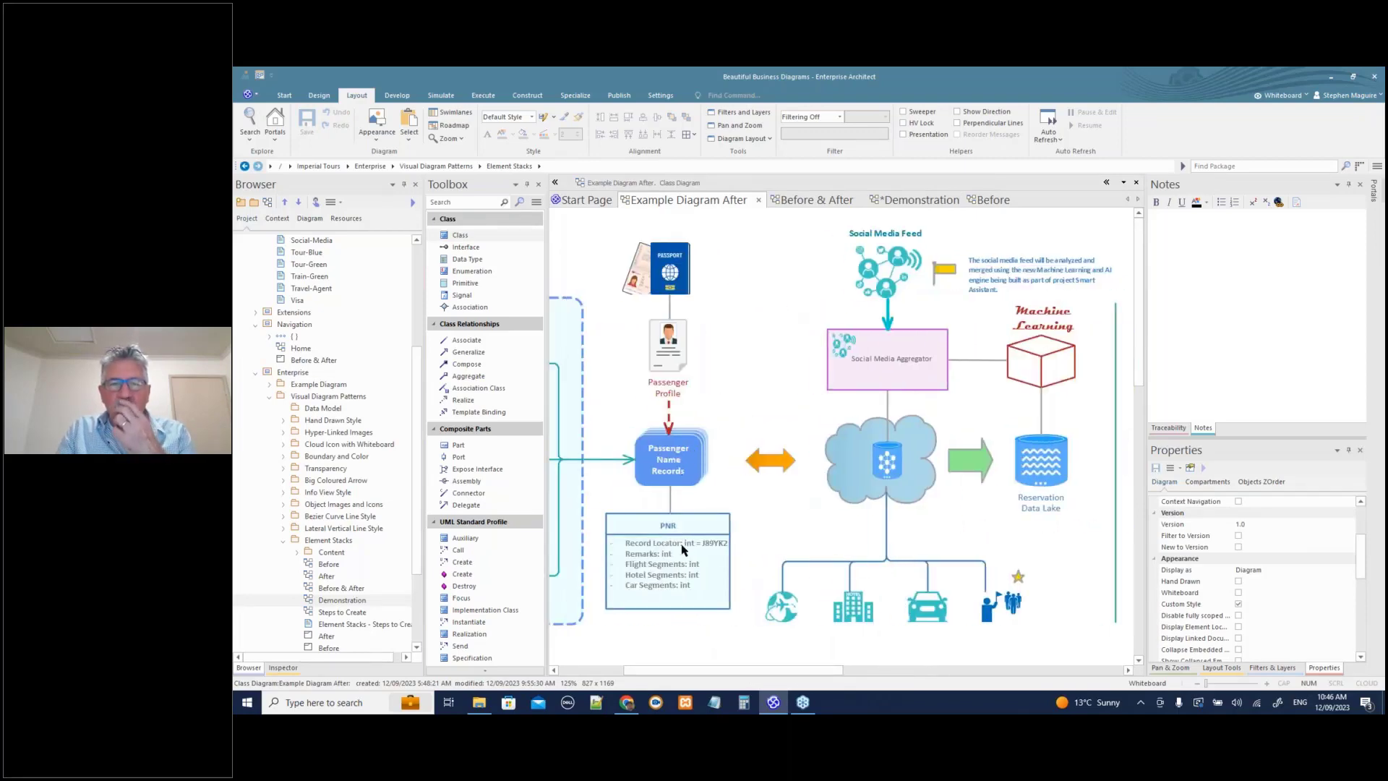
- Save the Demonstration diagram and close every diagram except Example Diagram After
{"action": "left_click", "coordinate": [931, 204]}
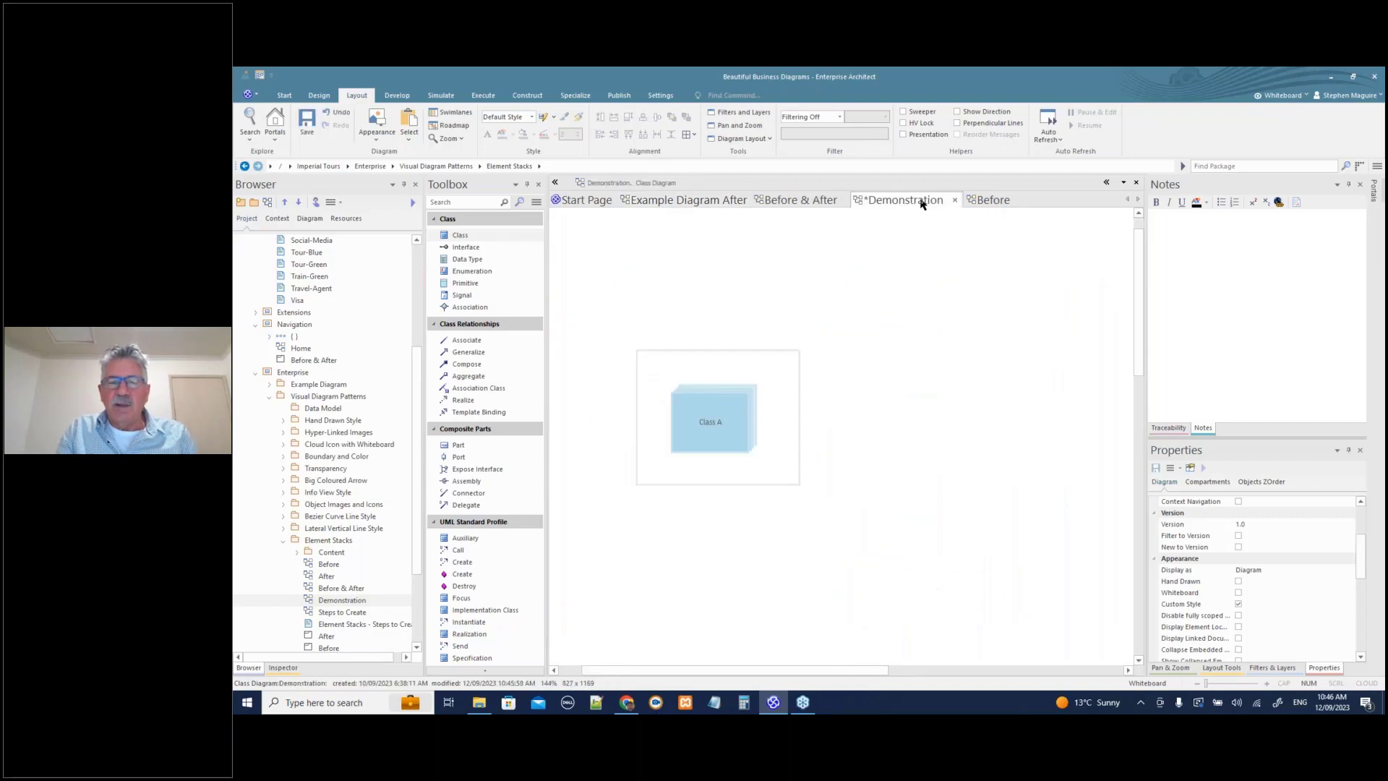
{"action": "left_click", "coordinate": [695, 208]}
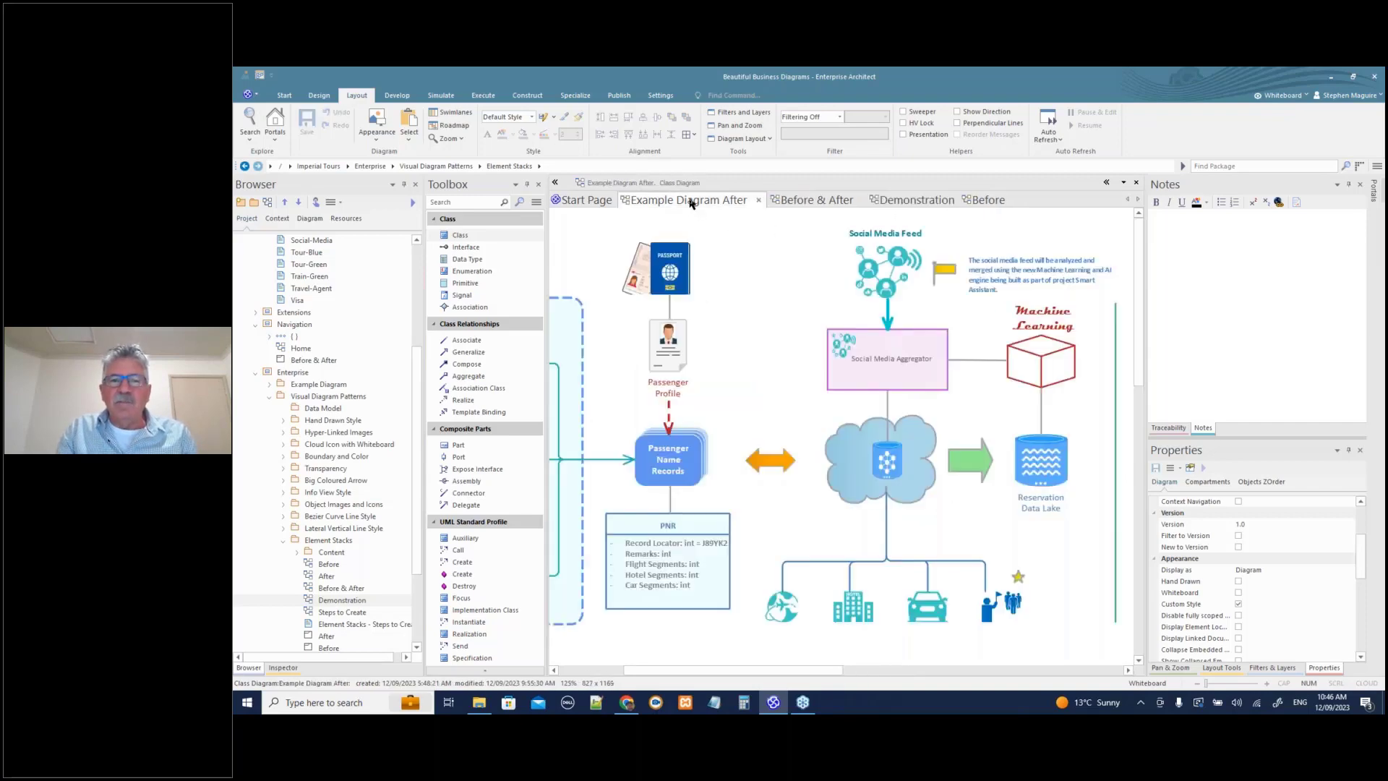
{"action": "right_click", "coordinate": [691, 203]}
{"action": "left_click", "coordinate": [751, 290]}
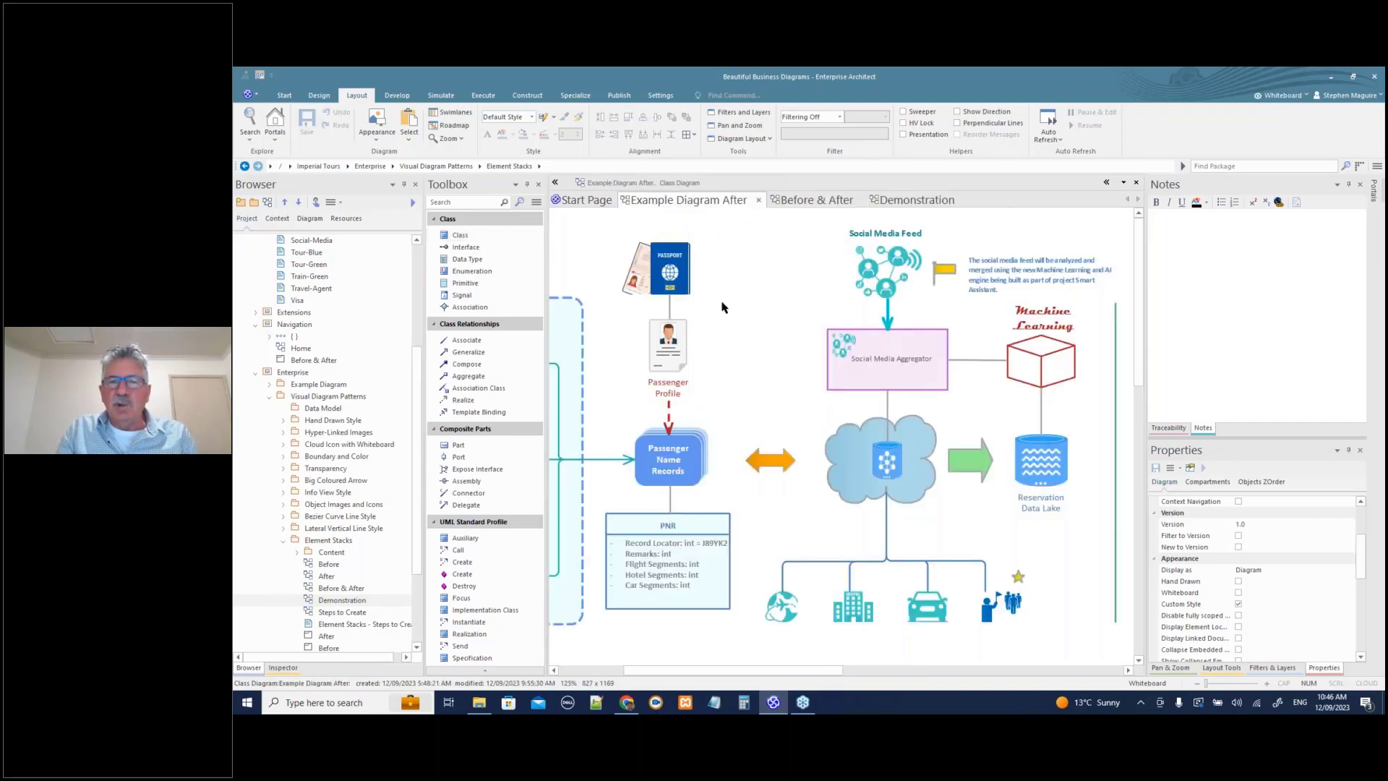
- Open the Before and After diagram of the Diagram Legends package and compare both frames, including the Technology Enablement and Implementation Complexity legends
{"action": "left_click", "coordinate": [283, 541]}
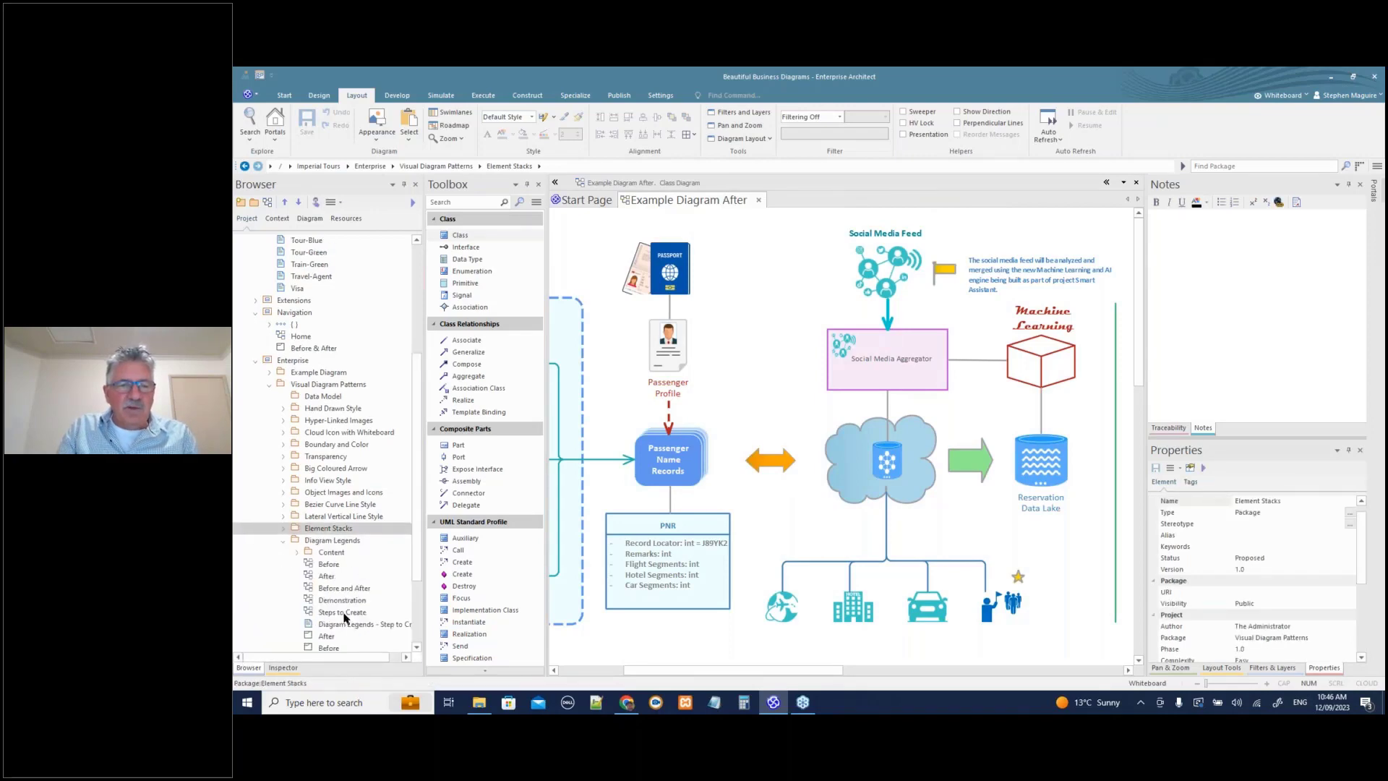
{"action": "double_click", "coordinate": [344, 589]}
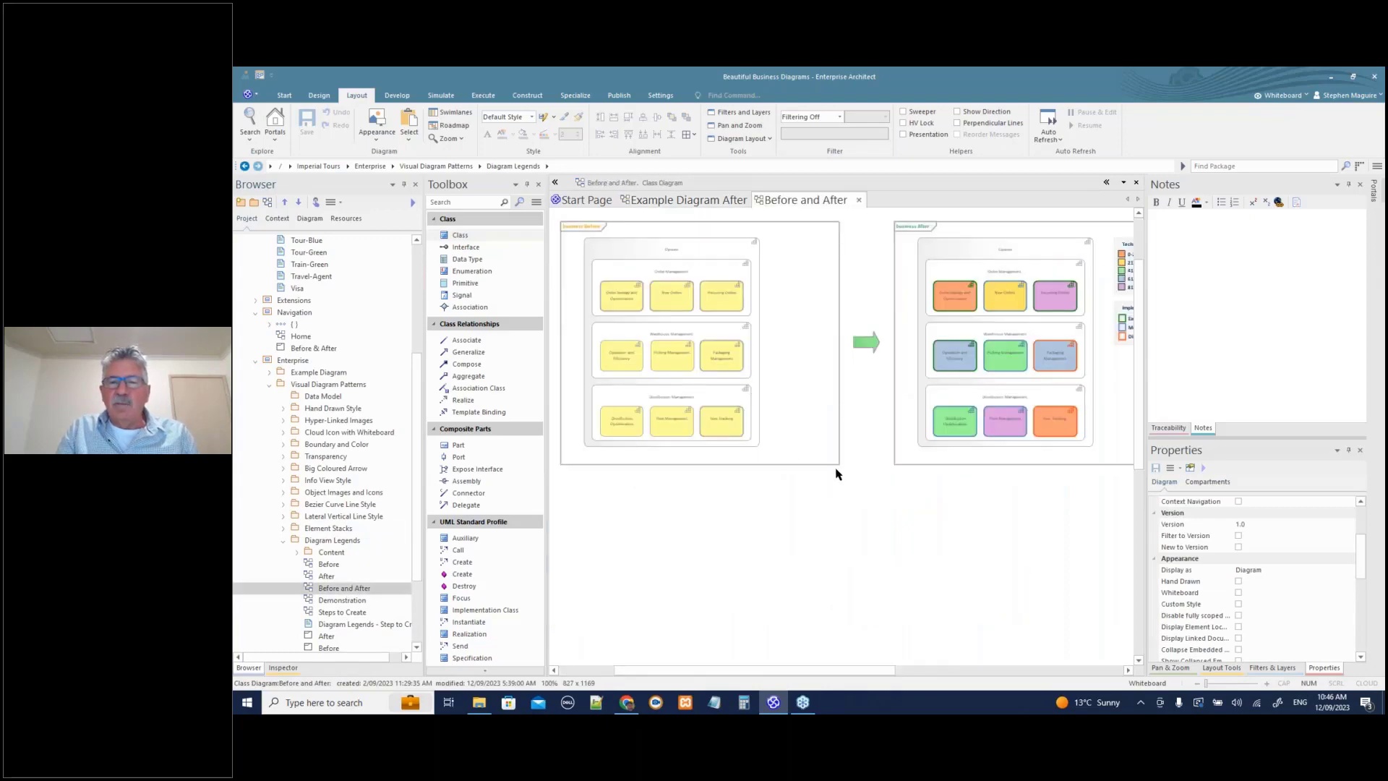
{"action": "scroll", "coordinate": [837, 470], "scroll_direction": "up", "scroll_amount": 3}
{"action": "left_click_drag", "start_coordinate": [793, 671], "coordinate": [730, 667]}
{"action": "scroll", "coordinate": [1138, 388], "scroll_direction": "up", "scroll_amount": 2}
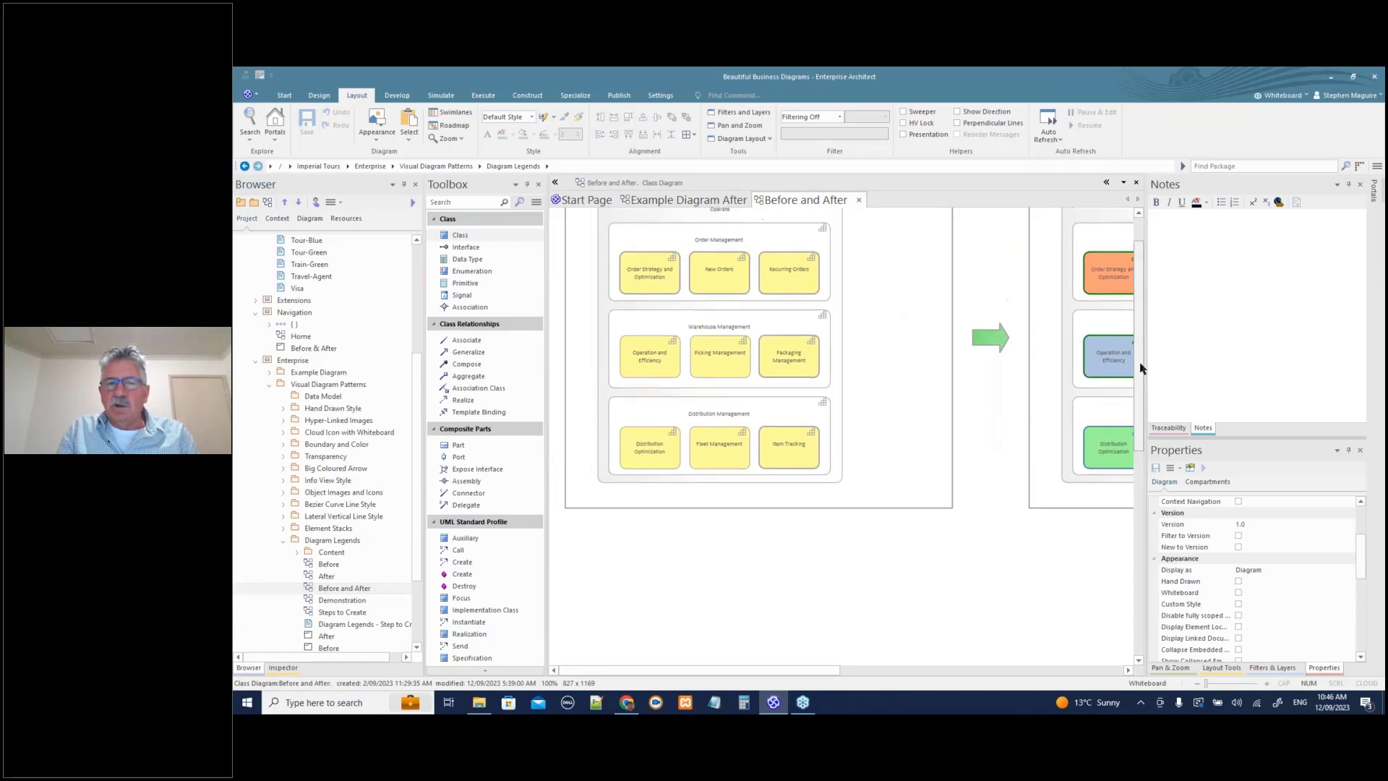
{"action": "left_click_drag", "start_coordinate": [813, 672], "coordinate": [968, 671]}
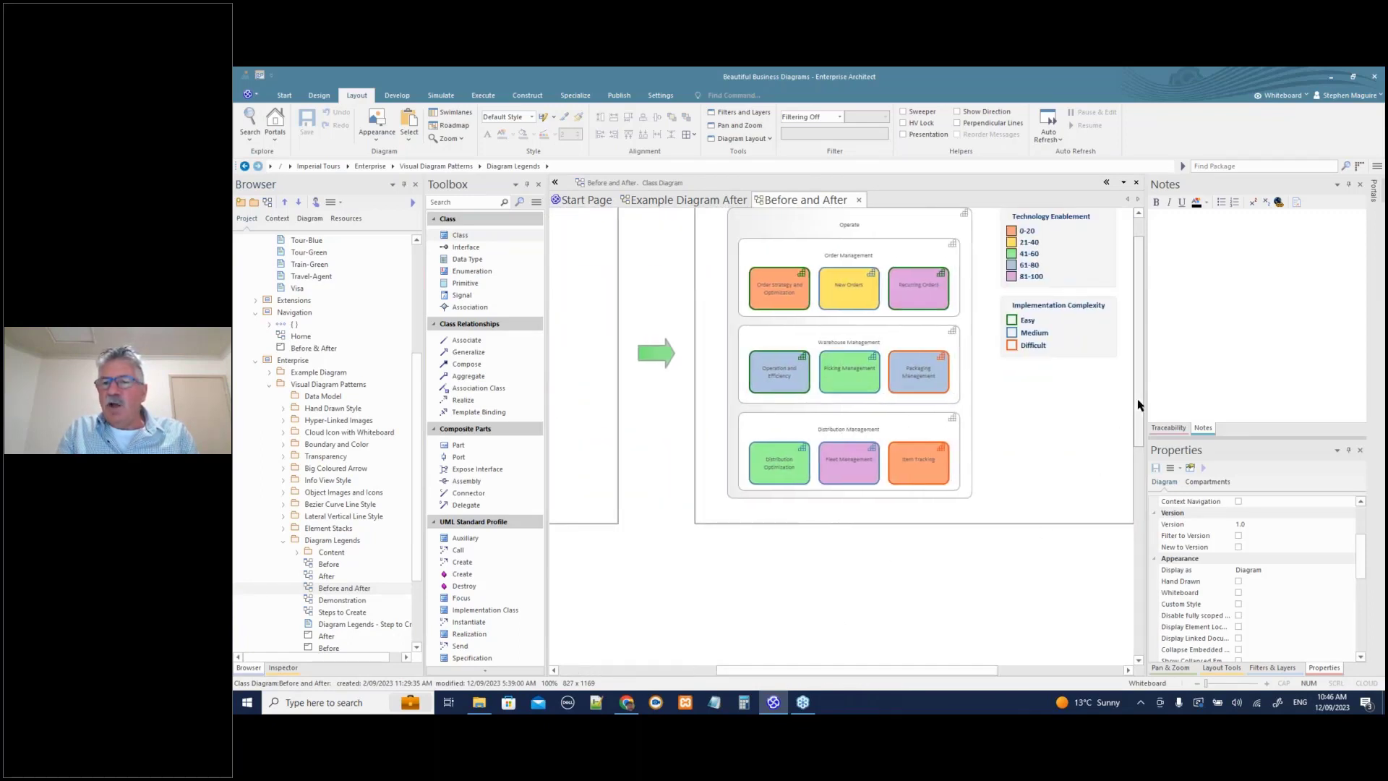
{"action": "scroll", "coordinate": [1139, 404], "scroll_direction": "up", "scroll_amount": 2}
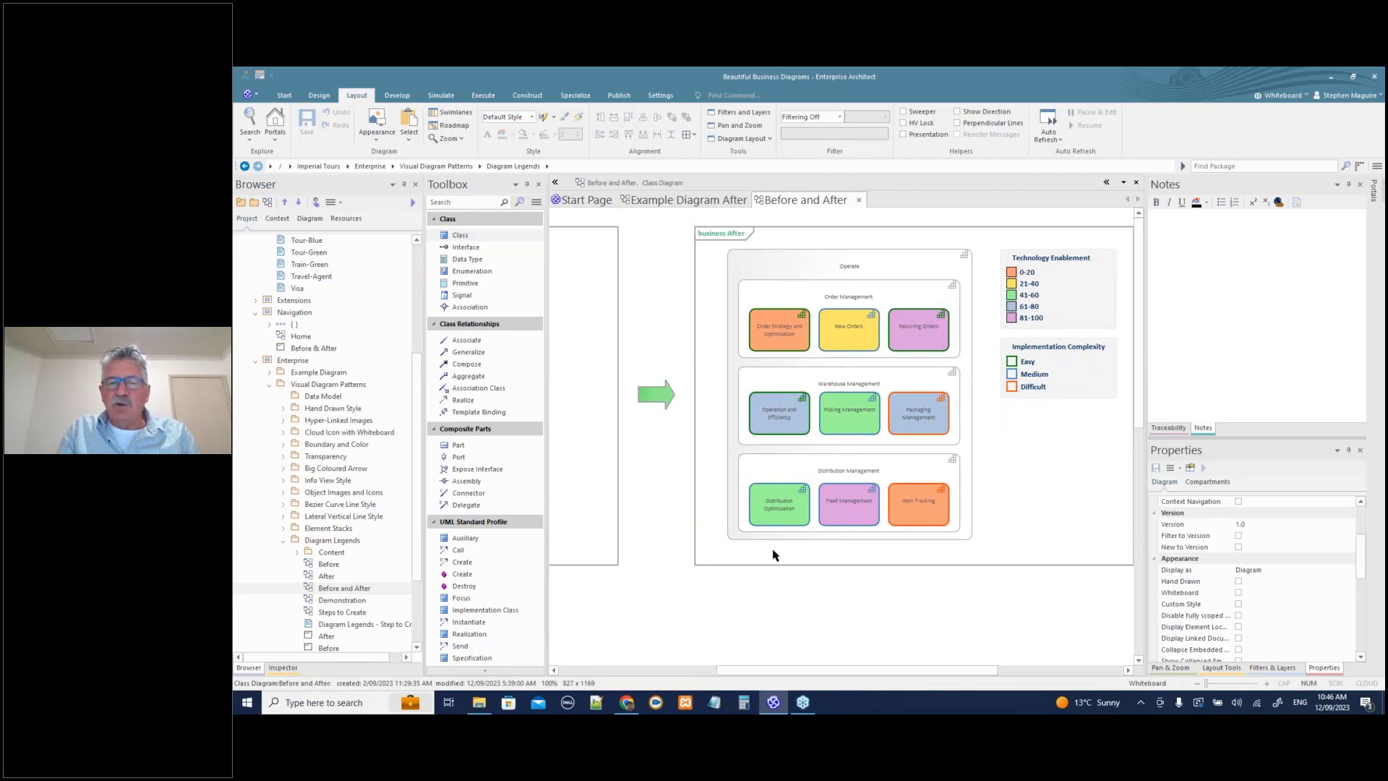
{"action": "left_click_drag", "start_coordinate": [784, 675], "coordinate": [757, 675]}
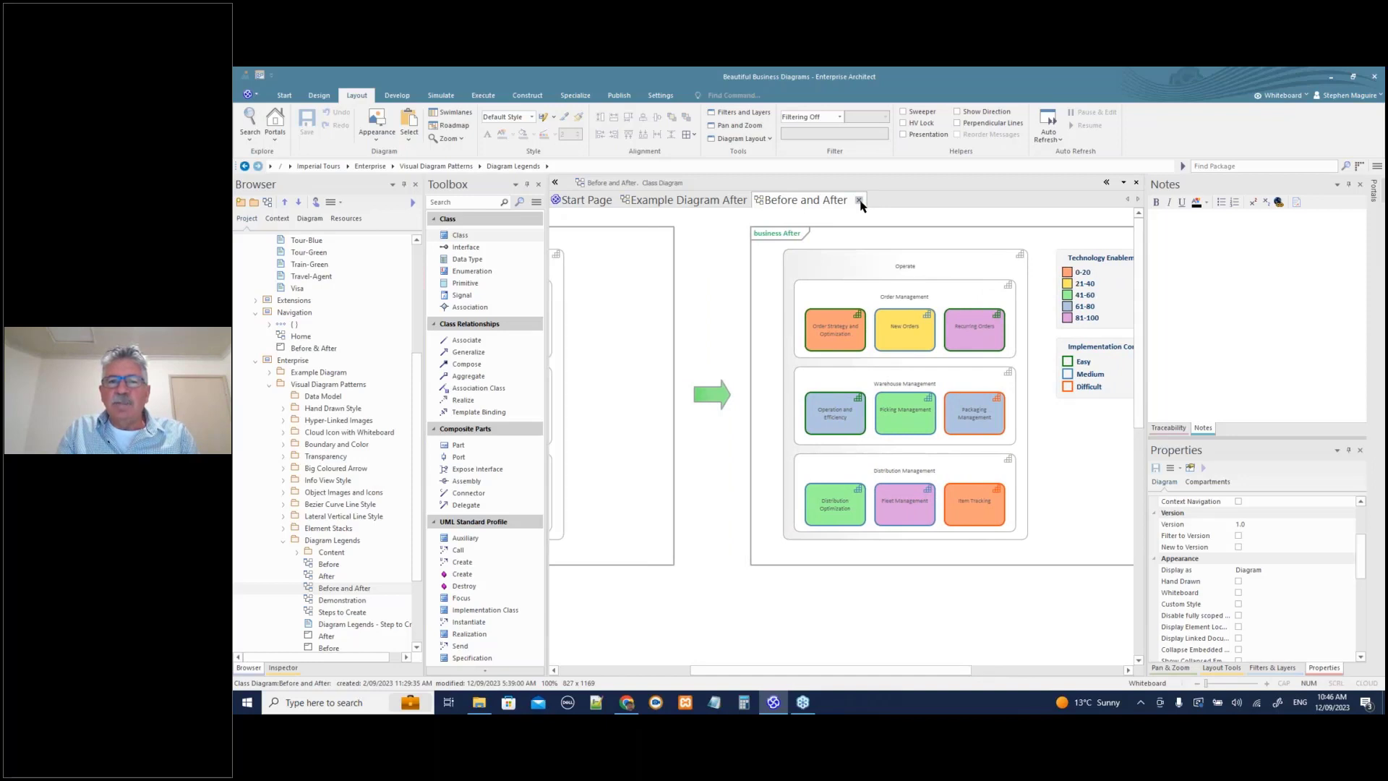
- Open the Diagram Legends Demonstration and Before diagrams and copy the whole Operate capability map from Before into Demonstration
{"action": "double_click", "coordinate": [343, 601]}
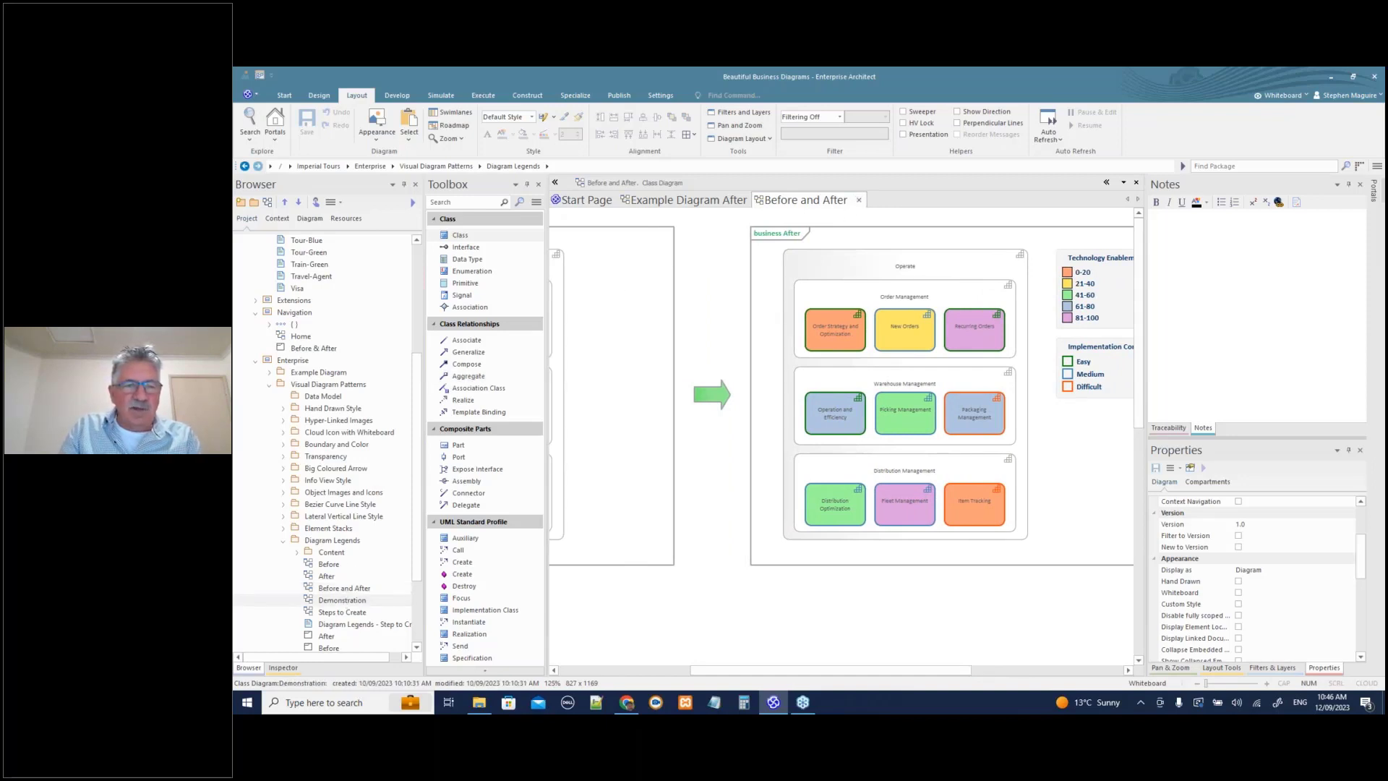
{"action": "double_click", "coordinate": [329, 565]}
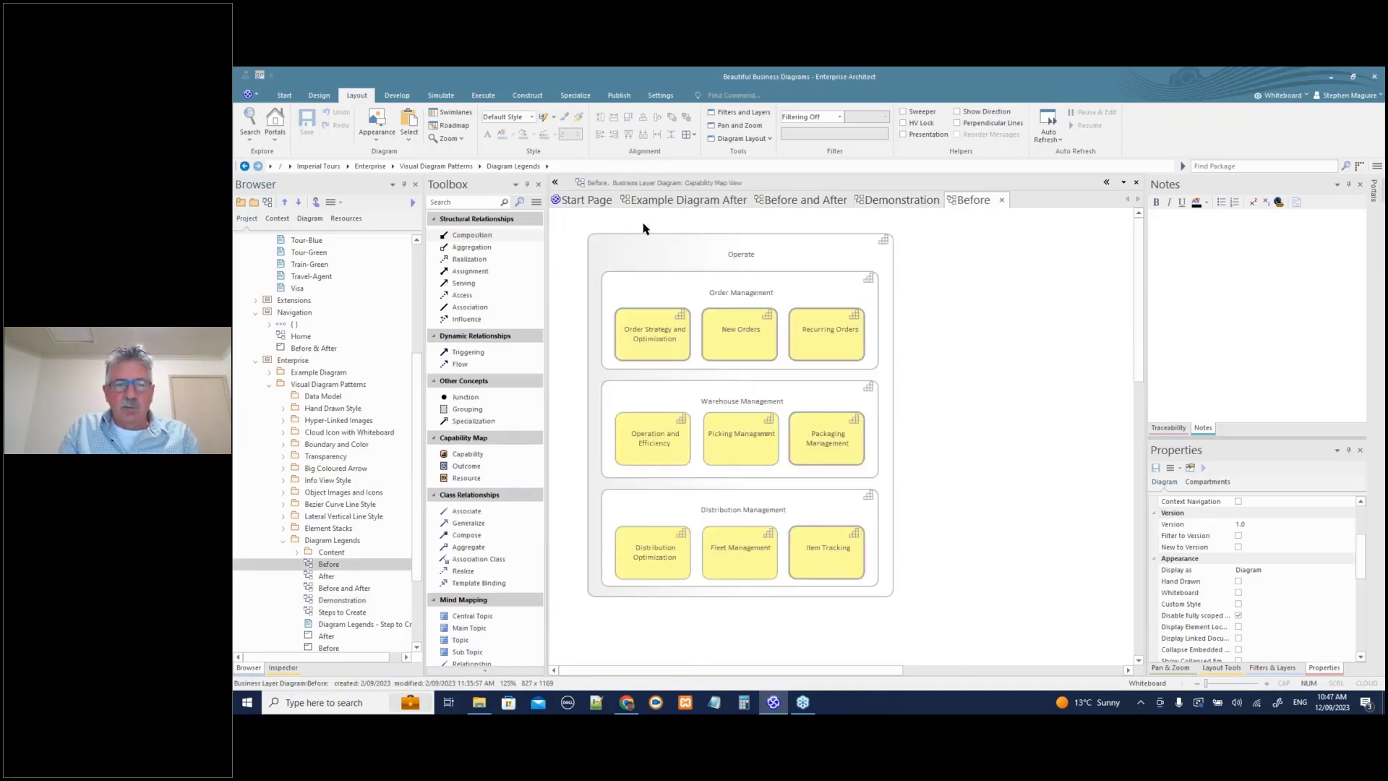
{"action": "left_click", "coordinate": [644, 230]}
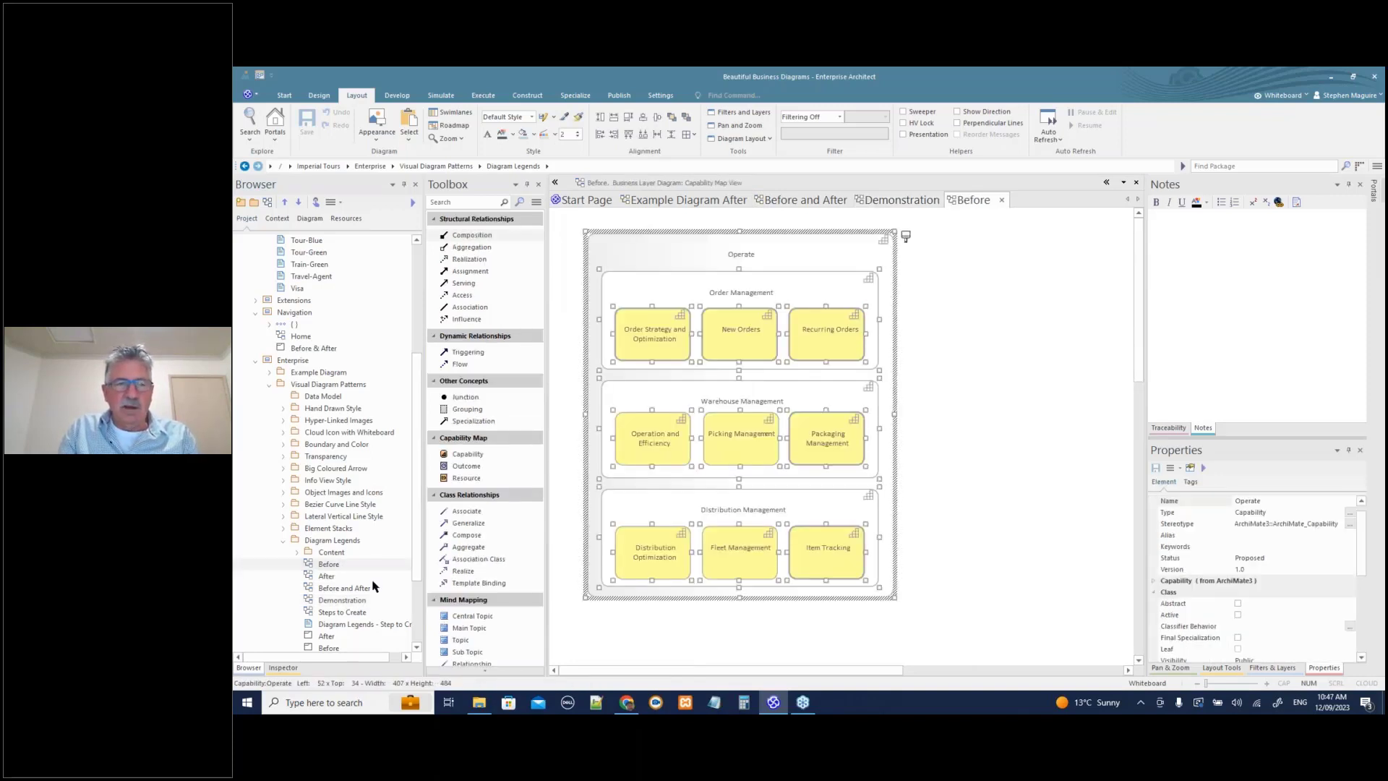
{"action": "left_click", "coordinate": [884, 203]}
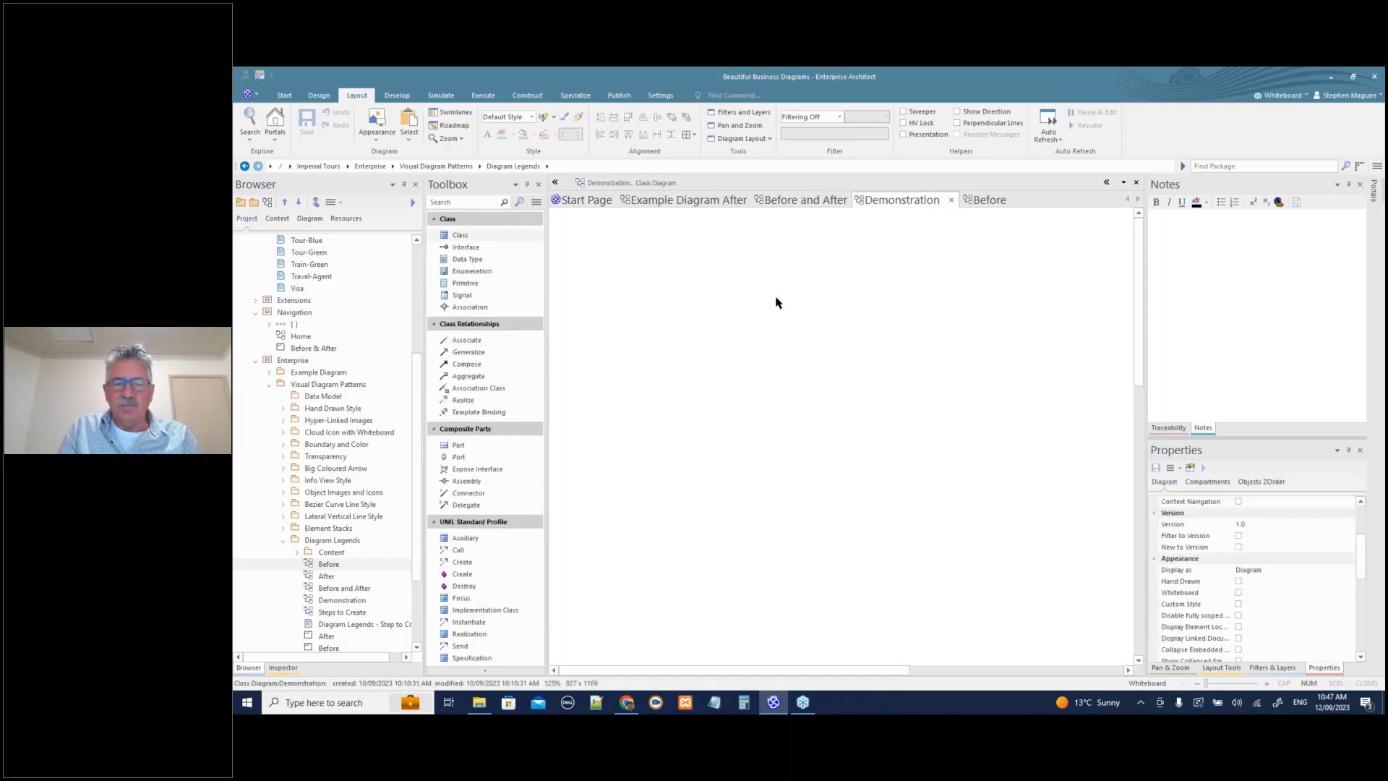
{"action": "key", "text": "ctrl+v"}
{"action": "left_click_drag", "start_coordinate": [881, 308], "coordinate": [705, 261]}
{"action": "left_click", "coordinate": [971, 288]}
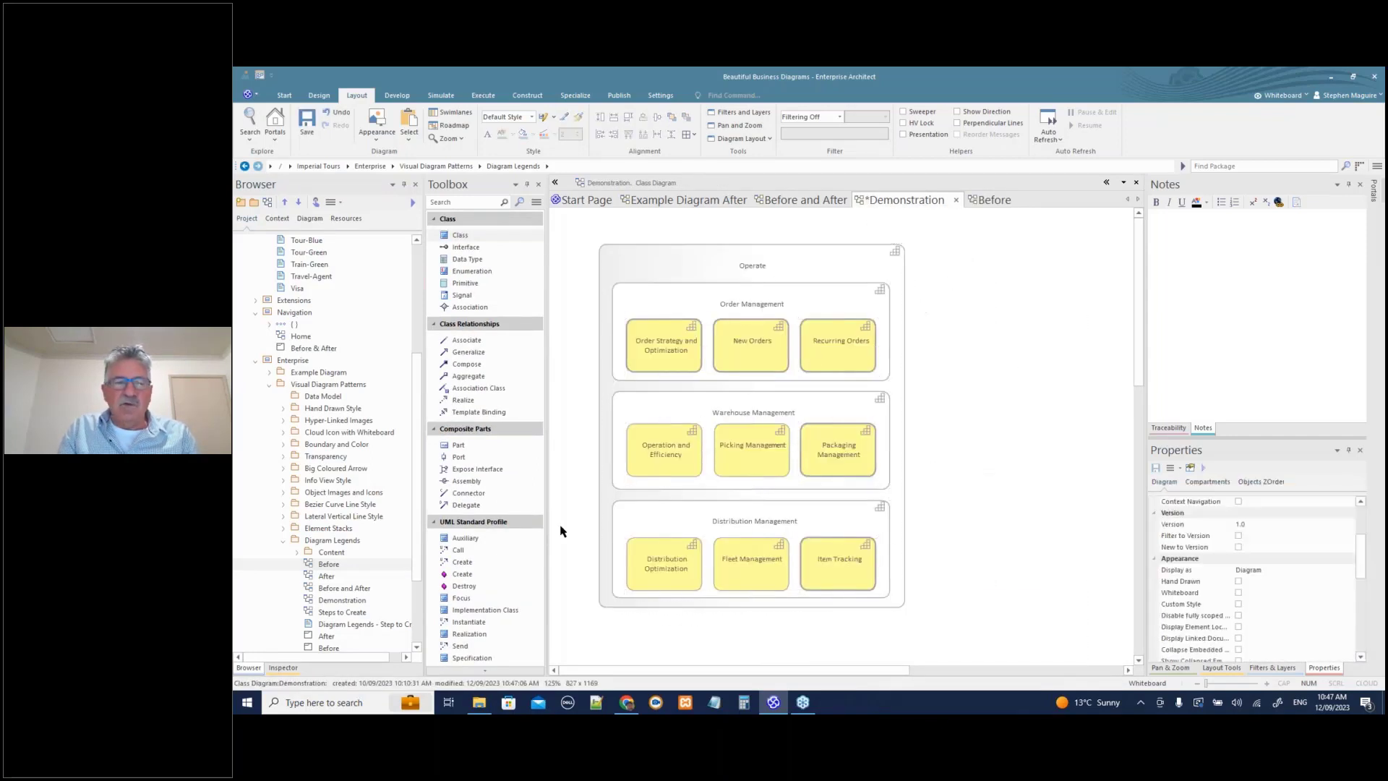
- Place the Implementation Complexity legend from the Diagram Legends Content package beside the Operate capability map
{"action": "left_click", "coordinate": [296, 553]}
{"action": "left_click", "coordinate": [323, 590]}
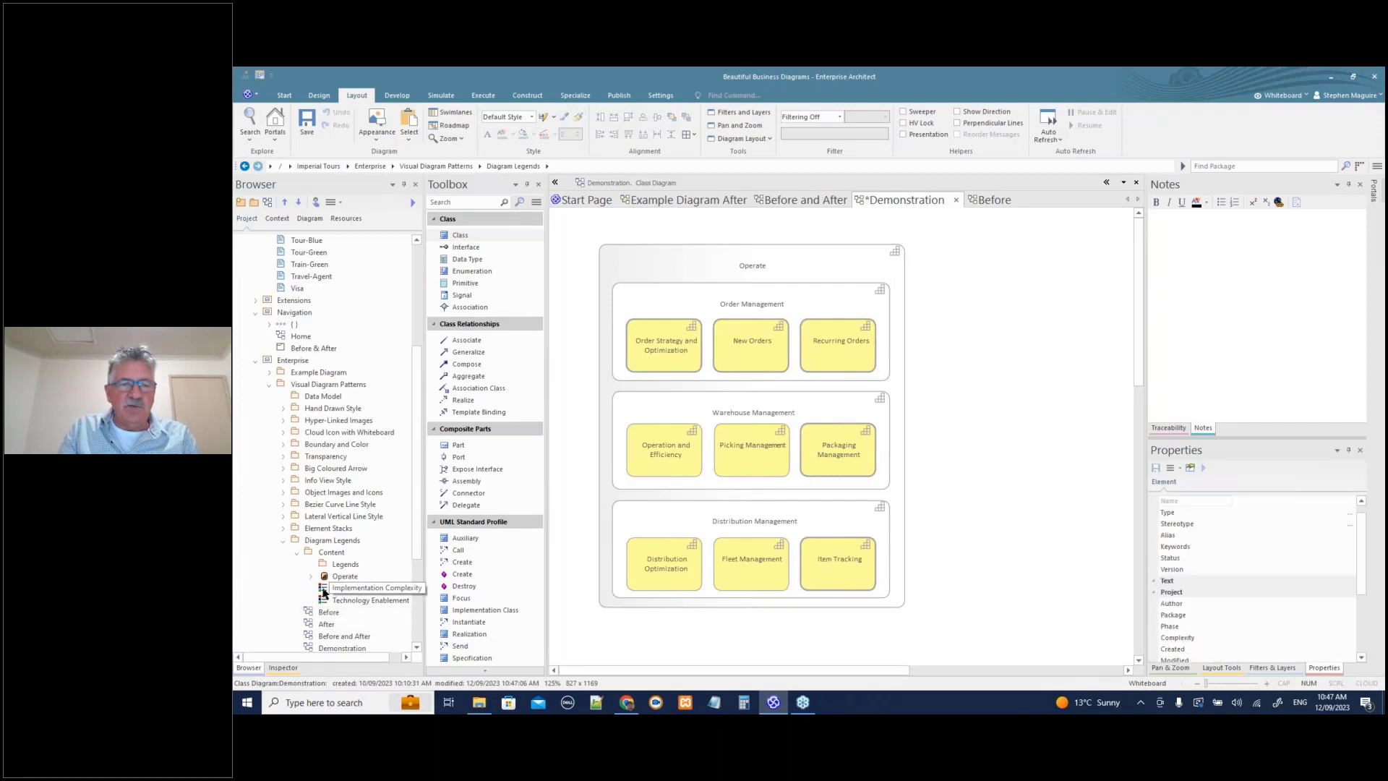
{"action": "left_click_drag", "start_coordinate": [964, 296], "coordinate": [957, 289]}
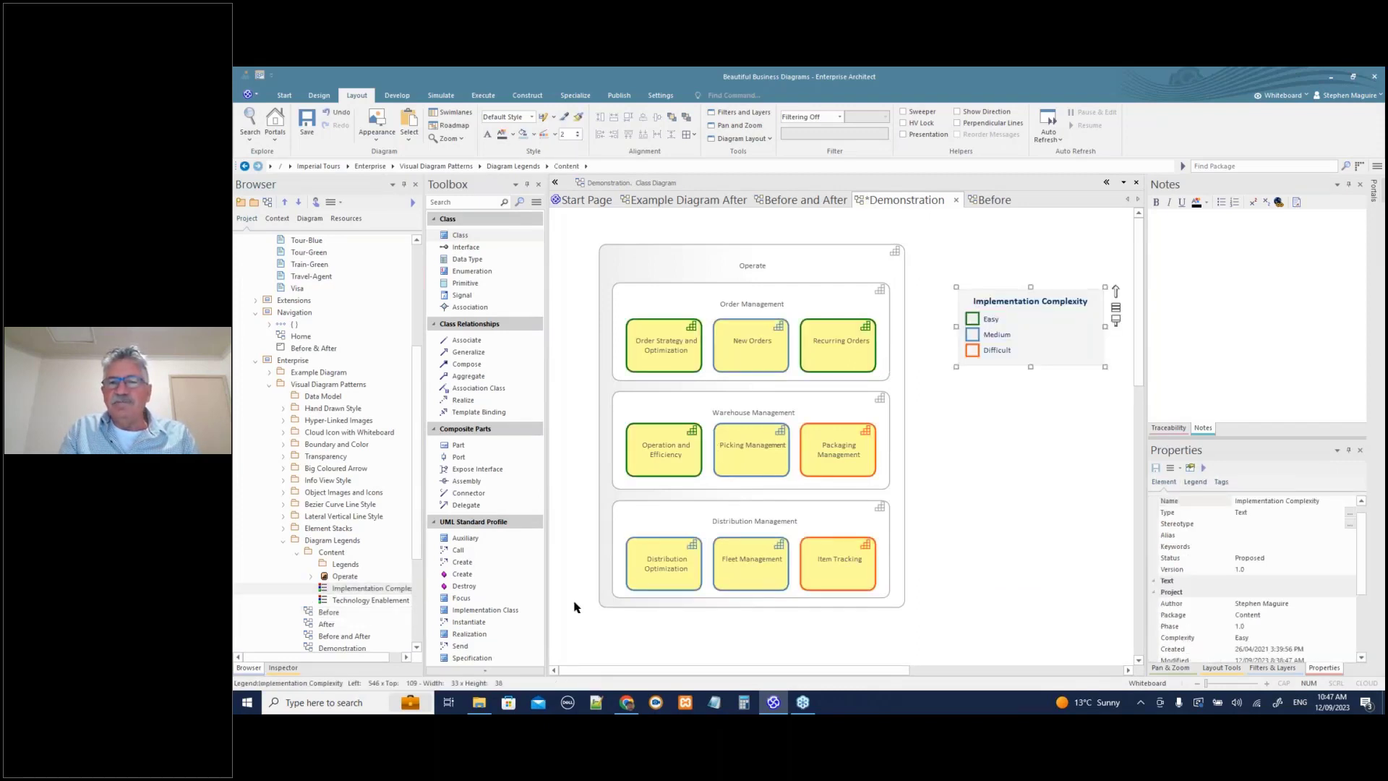
- Add the Technology Enablement legend to the Demonstration diagram and arrange it directly above the Implementation Complexity legend
{"action": "left_click", "coordinate": [322, 601]}
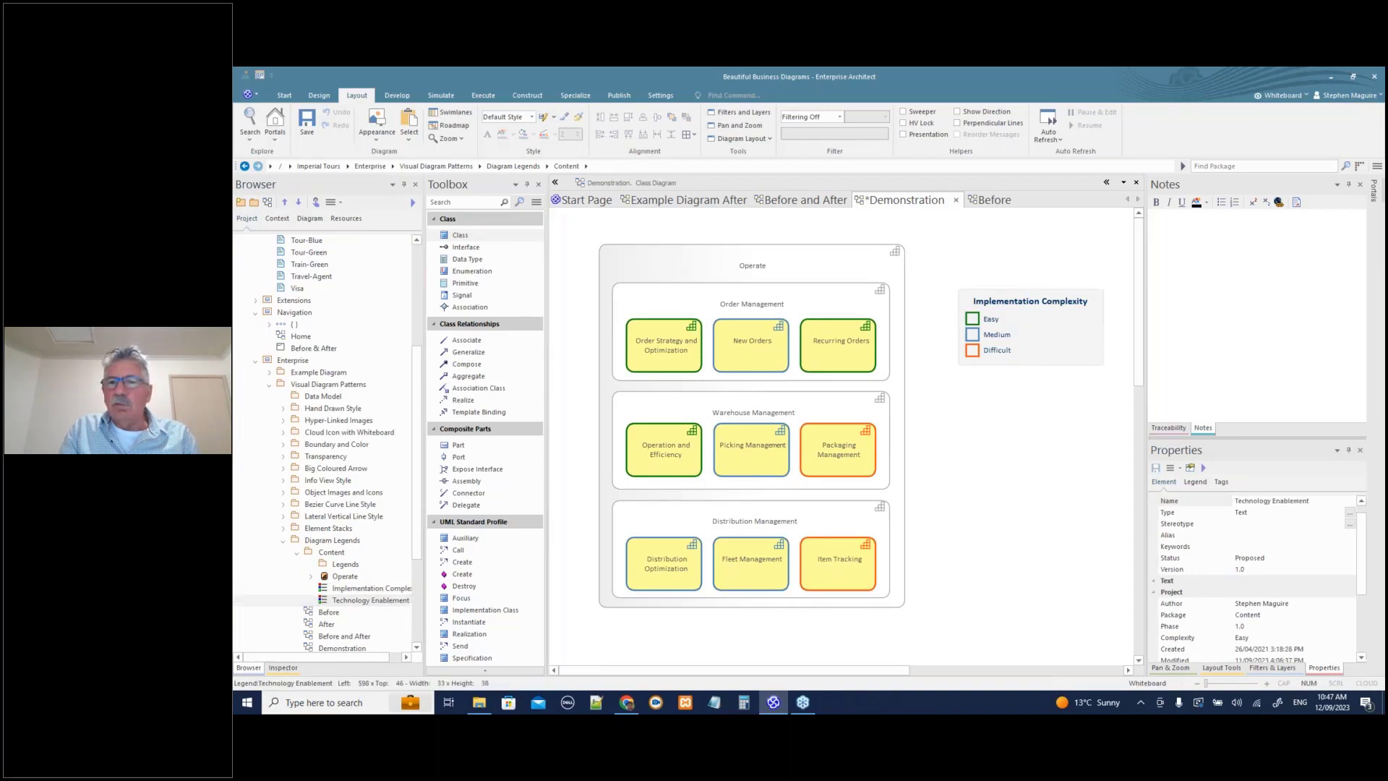
{"action": "left_click_drag", "start_coordinate": [323, 601], "coordinate": [996, 243]}
{"action": "left_click_drag", "start_coordinate": [974, 348], "coordinate": [973, 410]}
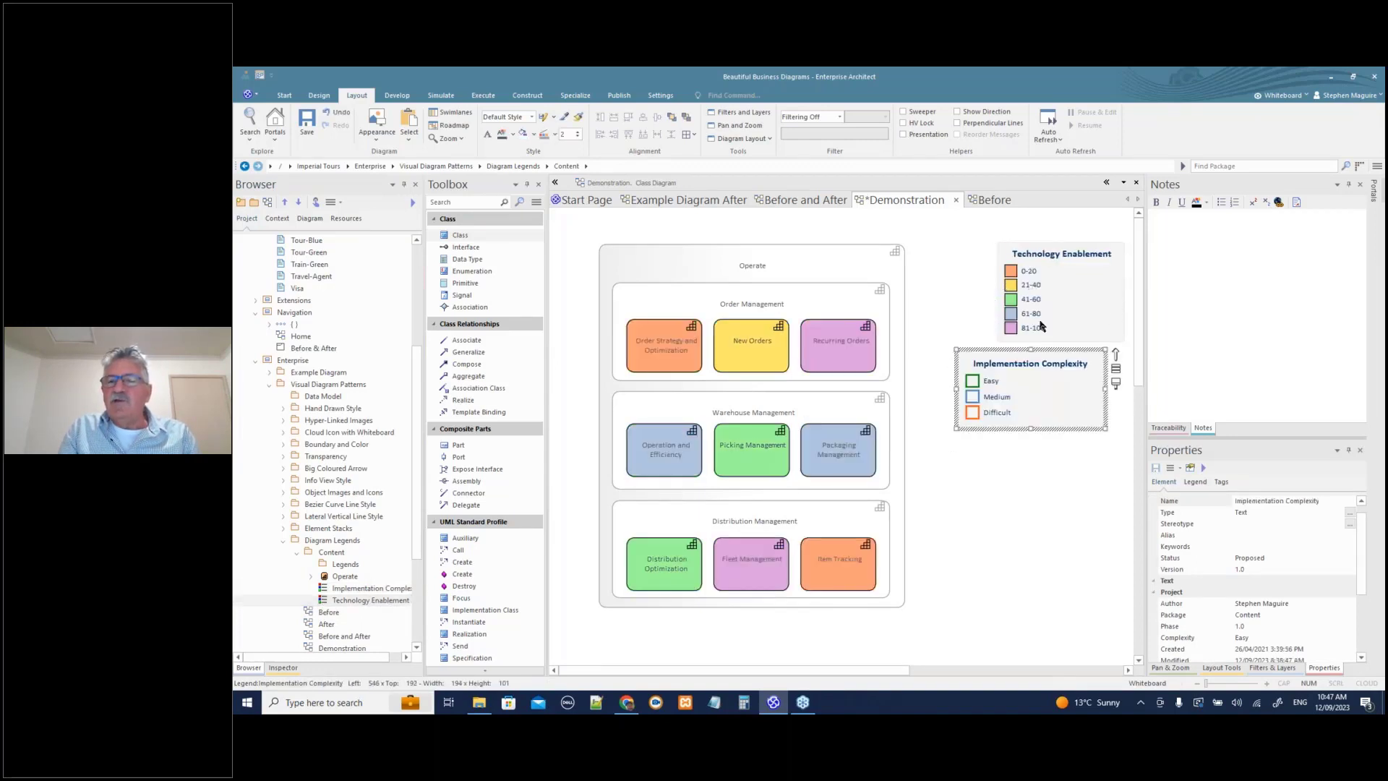
{"action": "left_click_drag", "start_coordinate": [1041, 327], "coordinate": [1000, 318]}
{"action": "left_click_drag", "start_coordinate": [1026, 376], "coordinate": [1024, 369]}
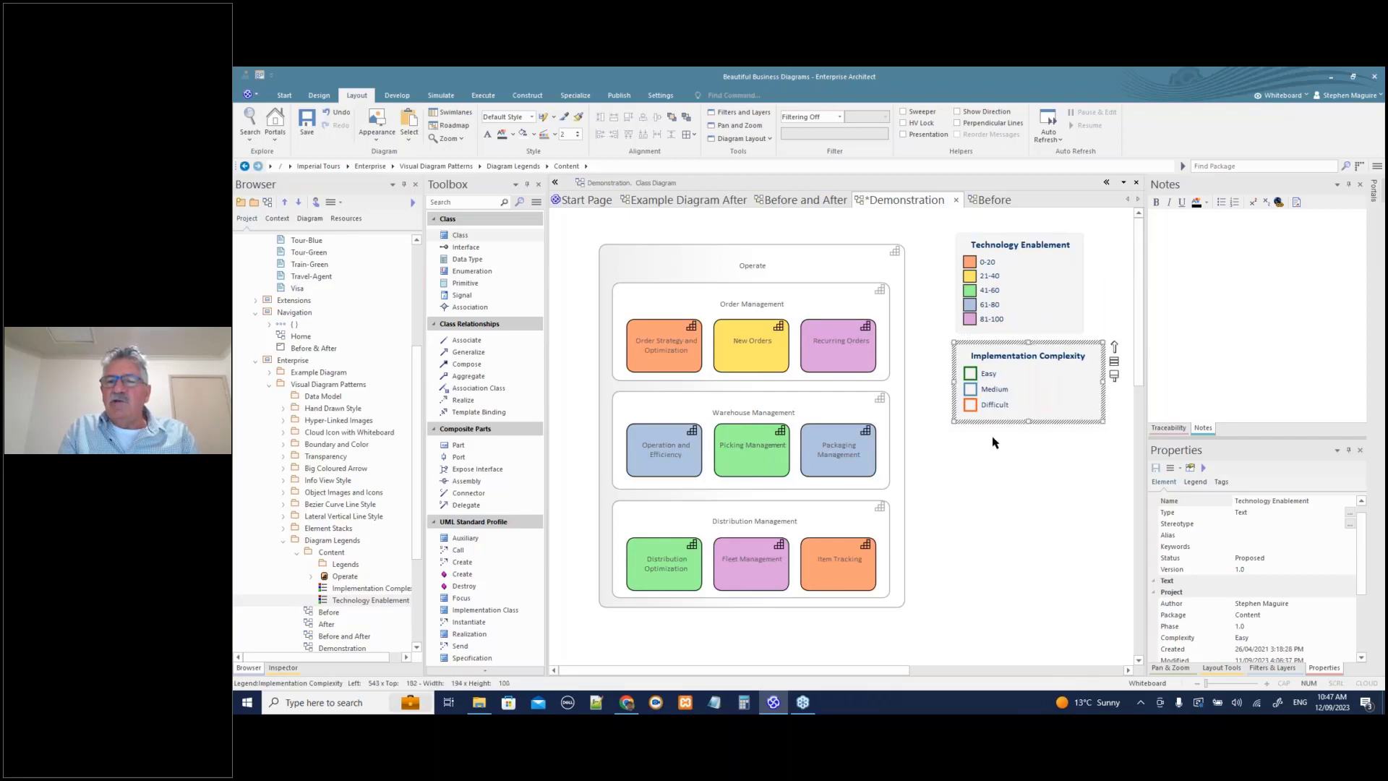
{"action": "left_click", "coordinate": [993, 442]}
- Show the legend settings of Technology Enablement and enlarge the properties area to reveal its item list
{"action": "left_click", "coordinate": [1019, 286]}
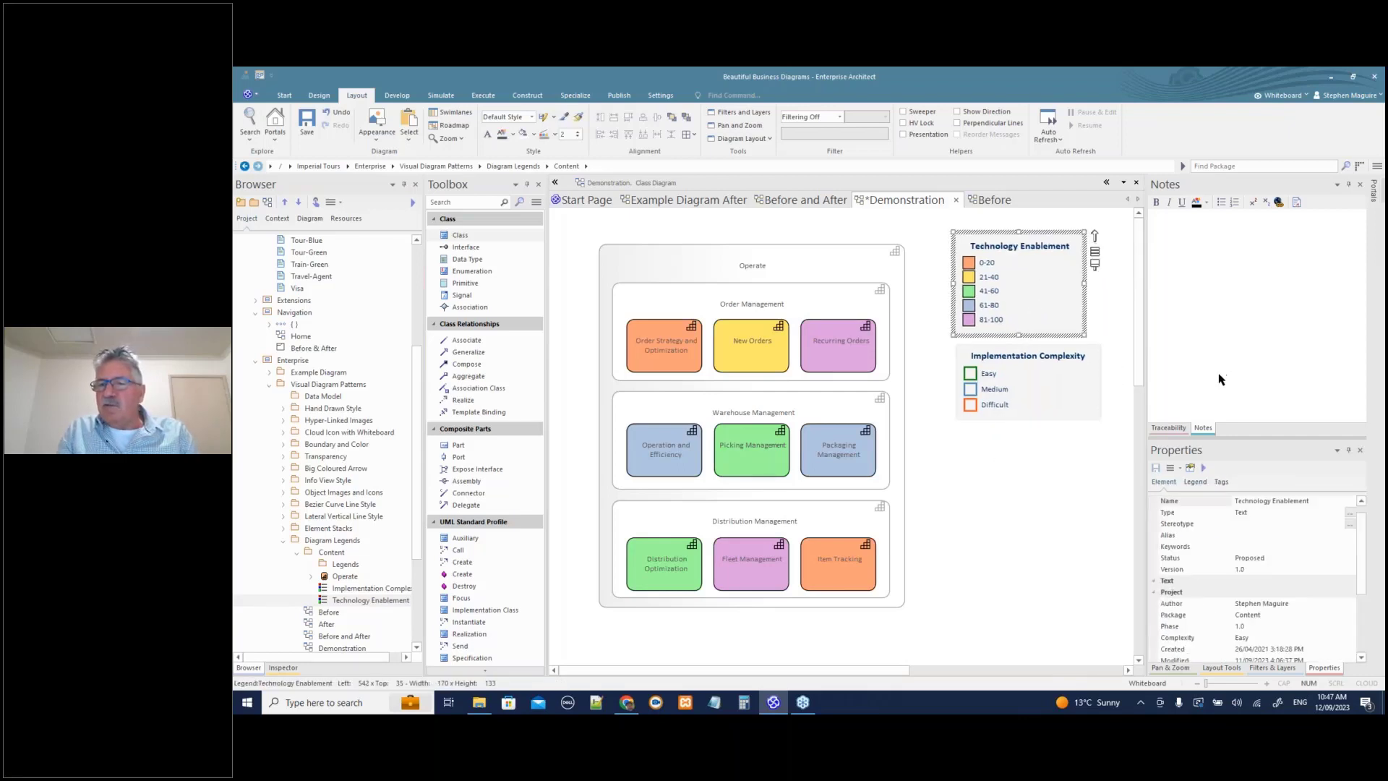
{"action": "left_click", "coordinate": [1195, 481]}
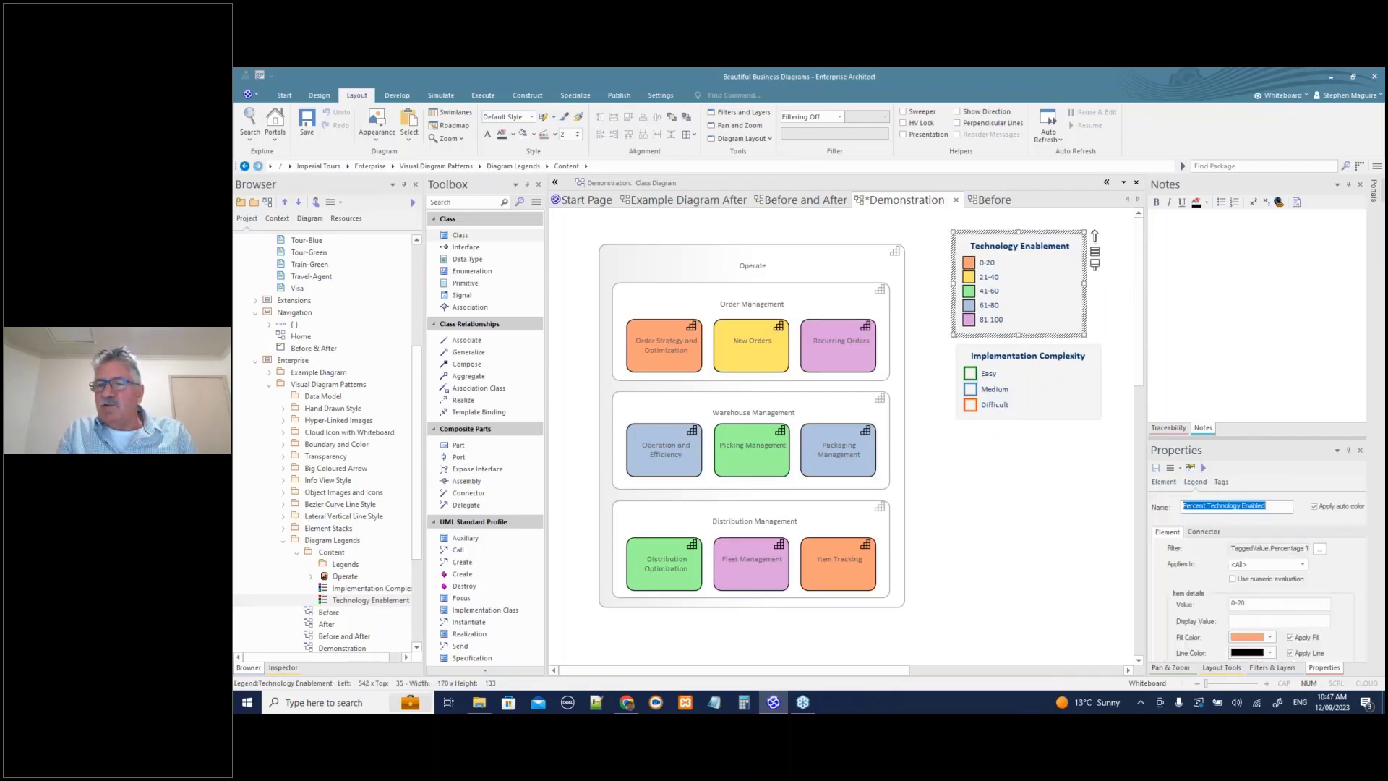
{"action": "left_click_drag", "start_coordinate": [1251, 439], "coordinate": [1251, 322]}
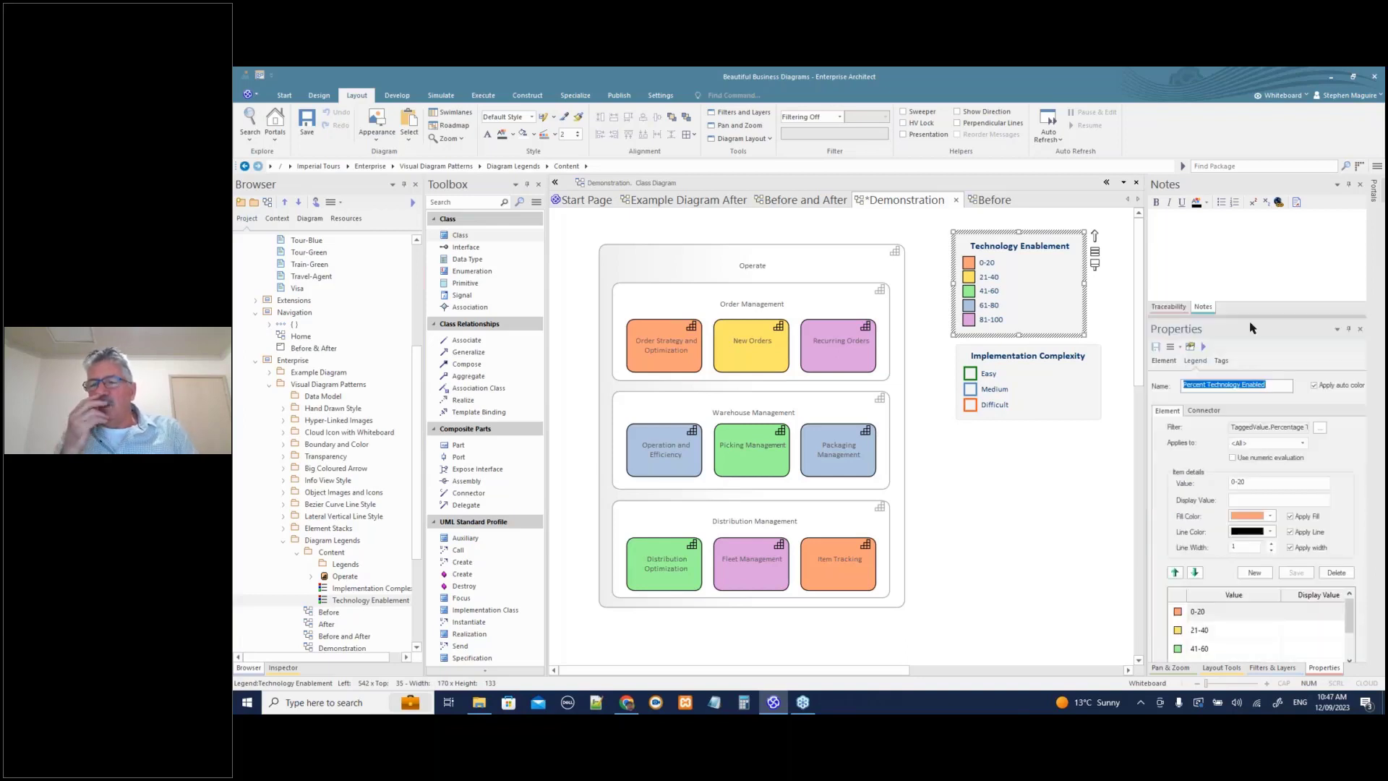
- Compare the filter, fill and line settings of the Implementation Complexity and Technology Enablement legends, and view the After diagram
{"action": "left_click", "coordinate": [1046, 366]}
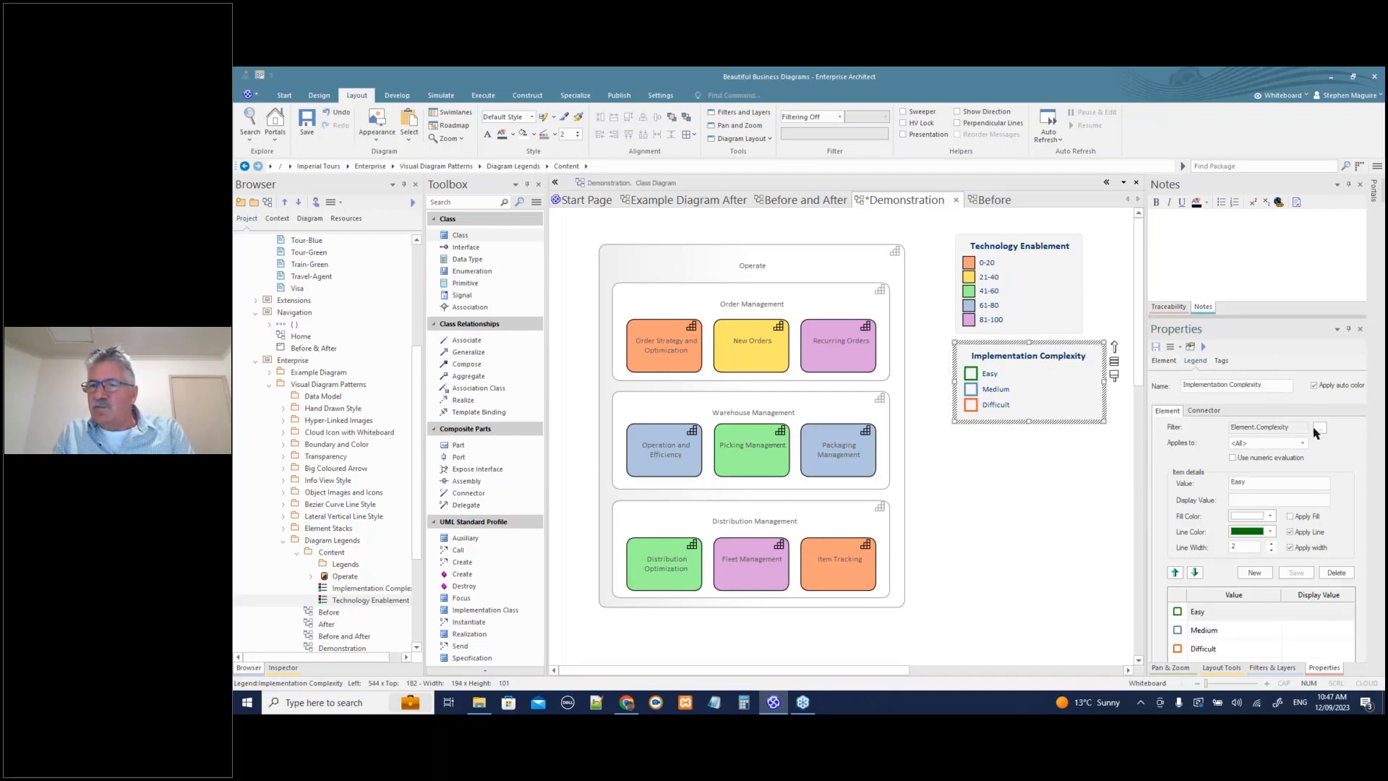
{"action": "left_click", "coordinate": [1051, 476]}
{"action": "left_click", "coordinate": [1053, 377]}
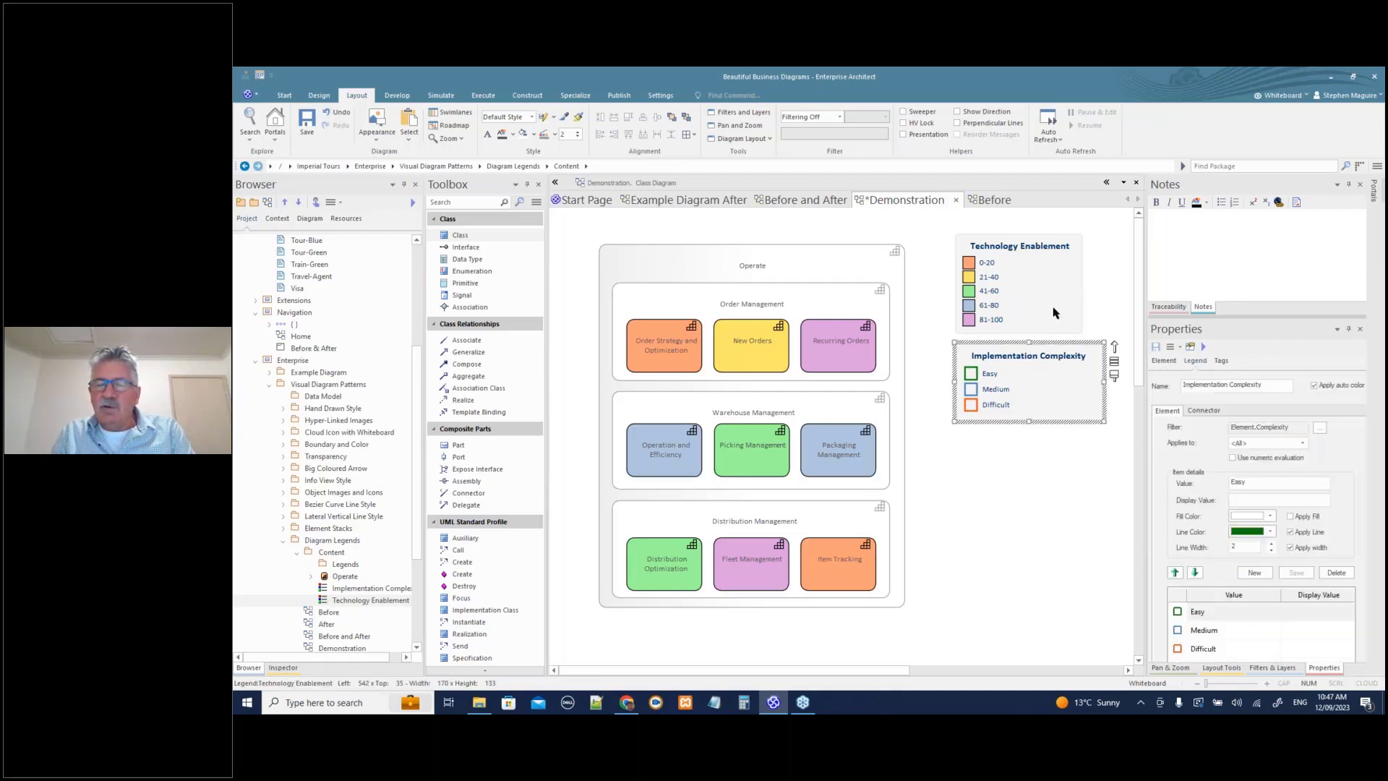
{"action": "left_click", "coordinate": [1054, 308]}
{"action": "left_click", "coordinate": [1054, 367]}
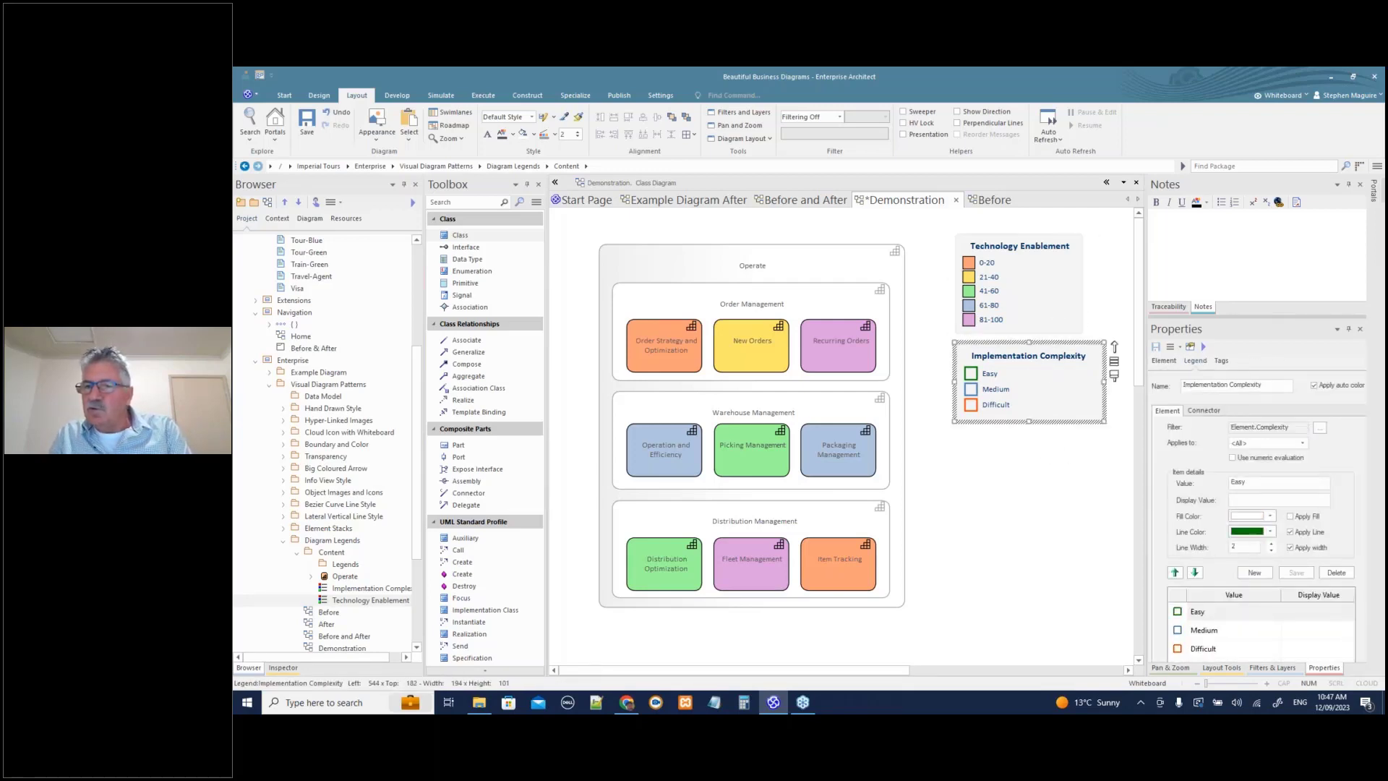
{"action": "left_click", "coordinate": [1289, 532]}
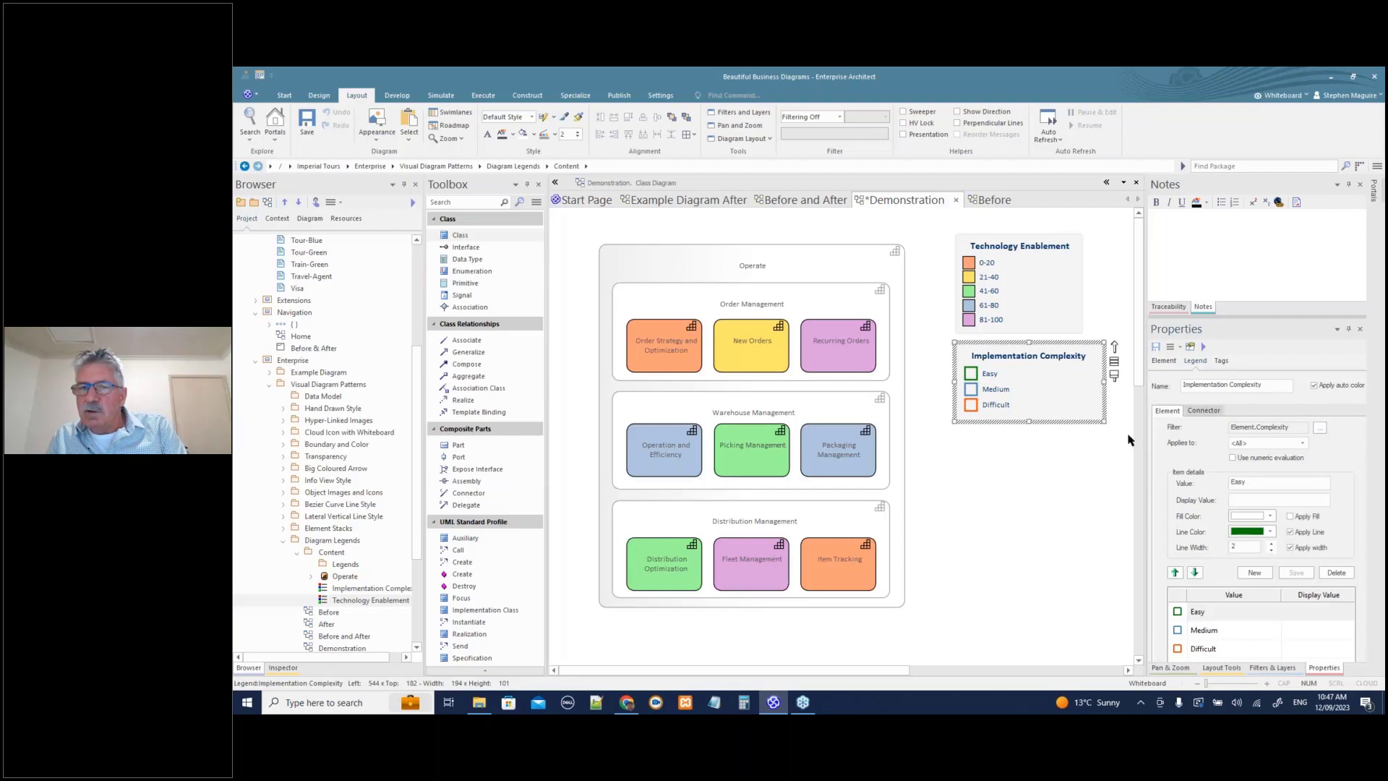
{"action": "left_click", "coordinate": [1014, 489]}
{"action": "left_click", "coordinate": [1028, 391]}
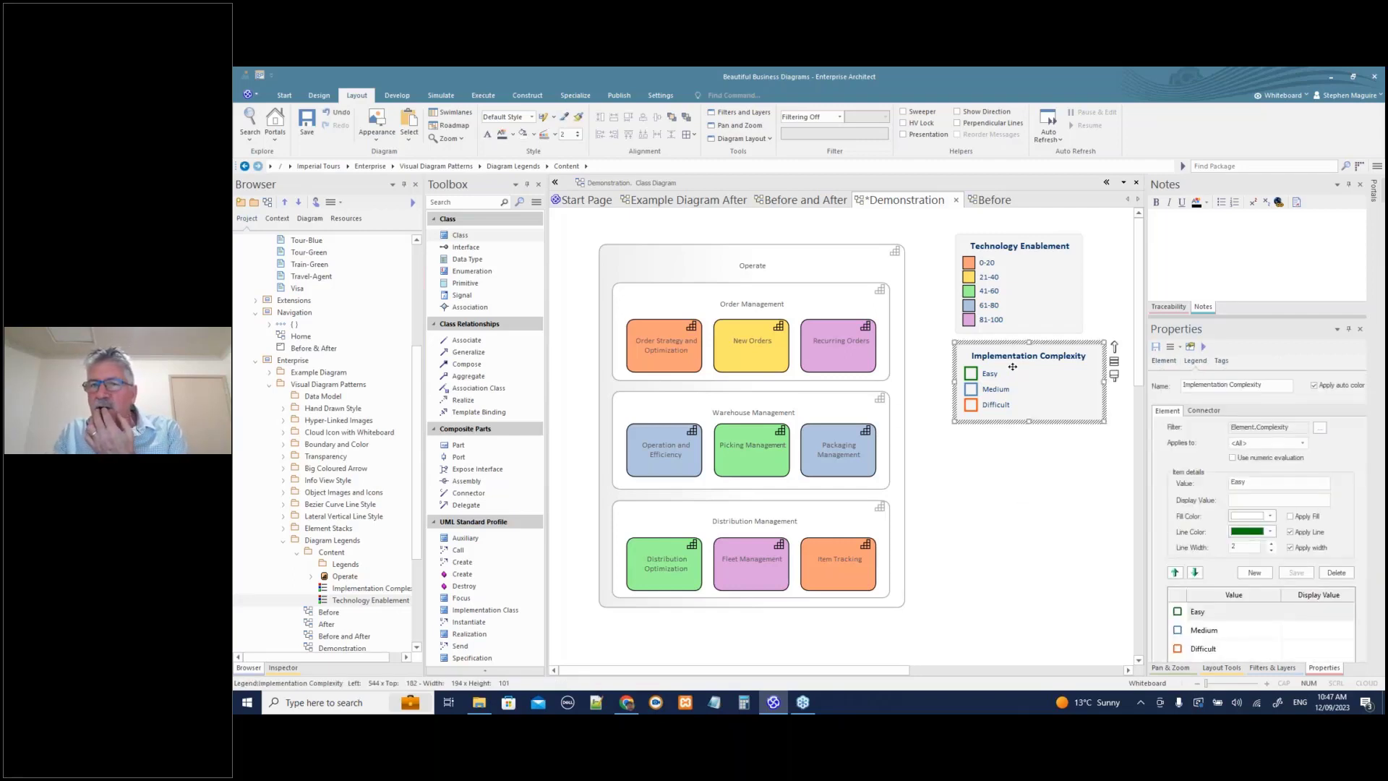
{"action": "left_click", "coordinate": [1012, 320]}
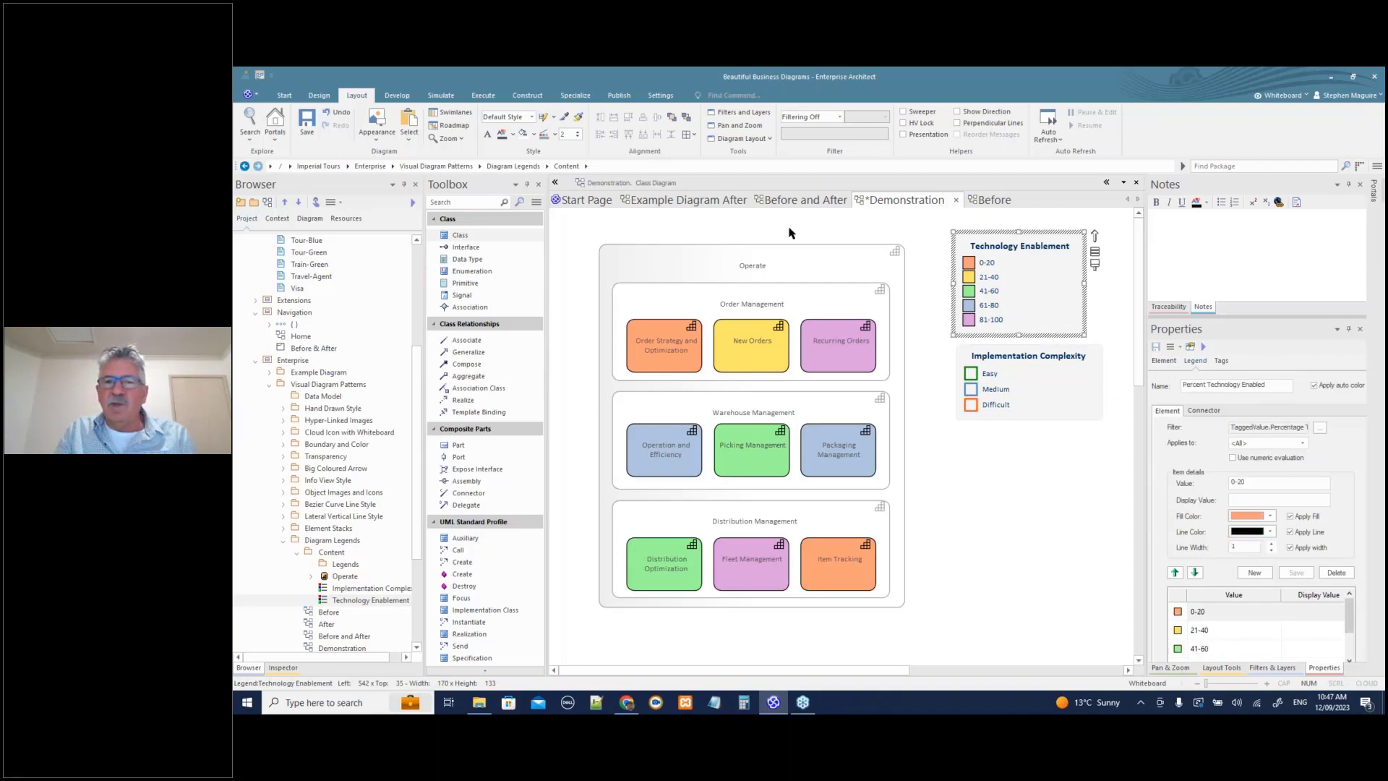
{"action": "left_click", "coordinate": [810, 202]}
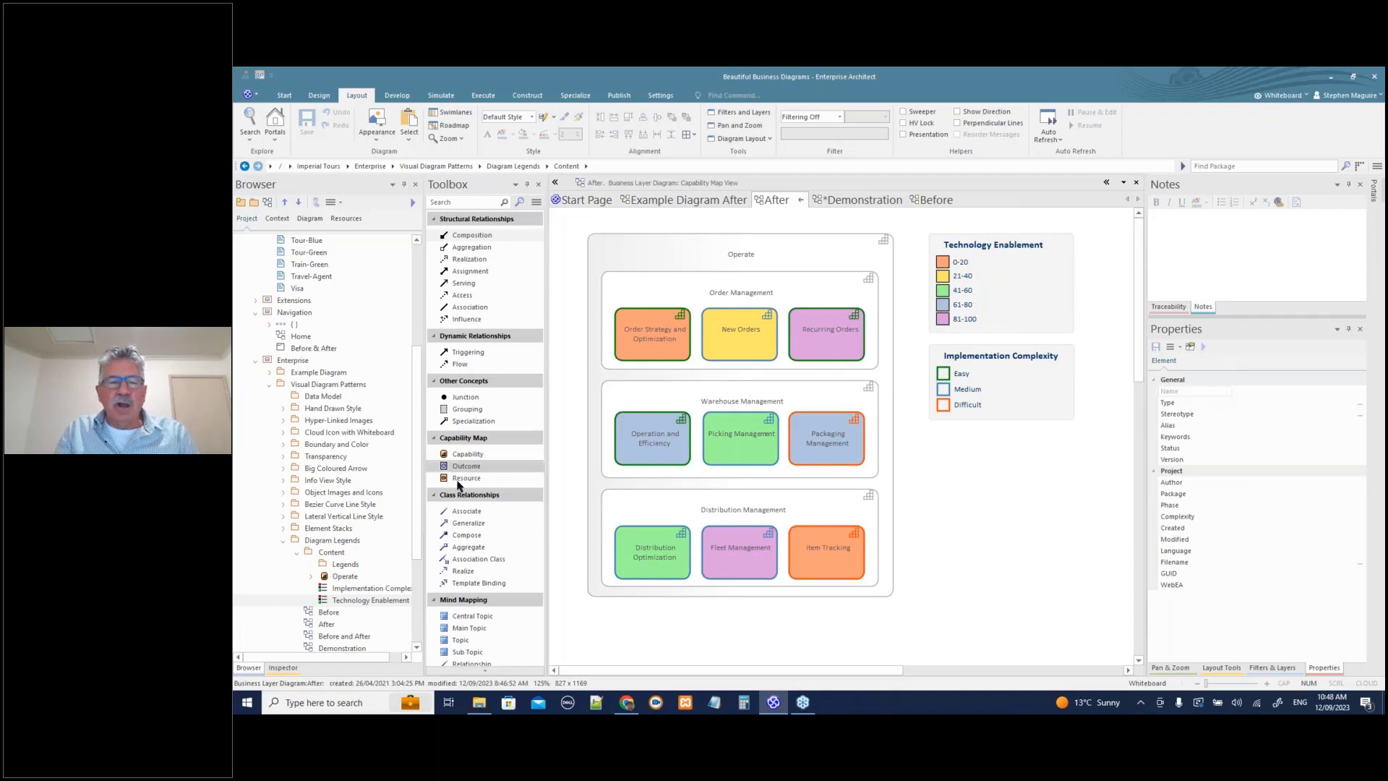
- Close every diagram except Example Diagram After, saving the latest changes to Demonstration
{"action": "left_click", "coordinate": [712, 201]}
{"action": "right_click", "coordinate": [712, 202]}
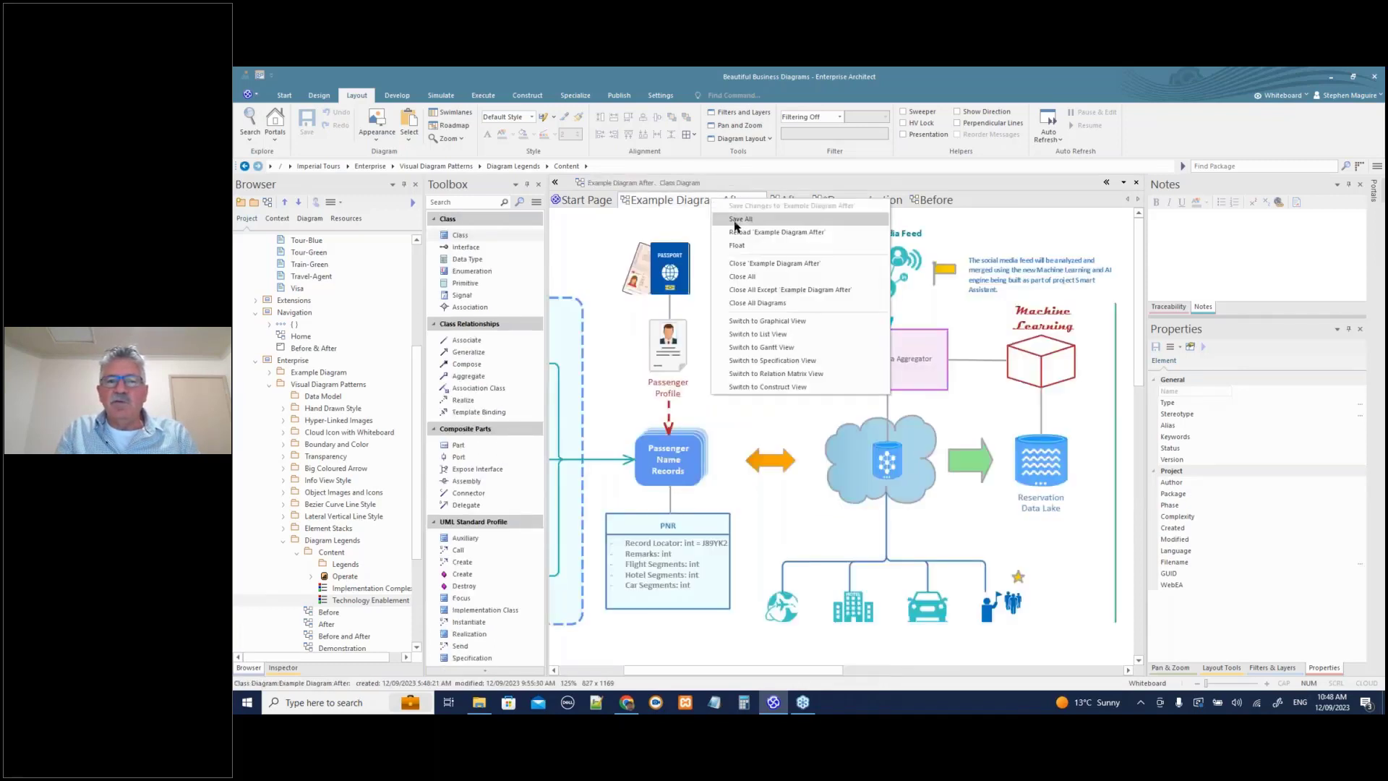
{"action": "left_click", "coordinate": [763, 290]}
{"action": "left_click", "coordinate": [745, 414]}
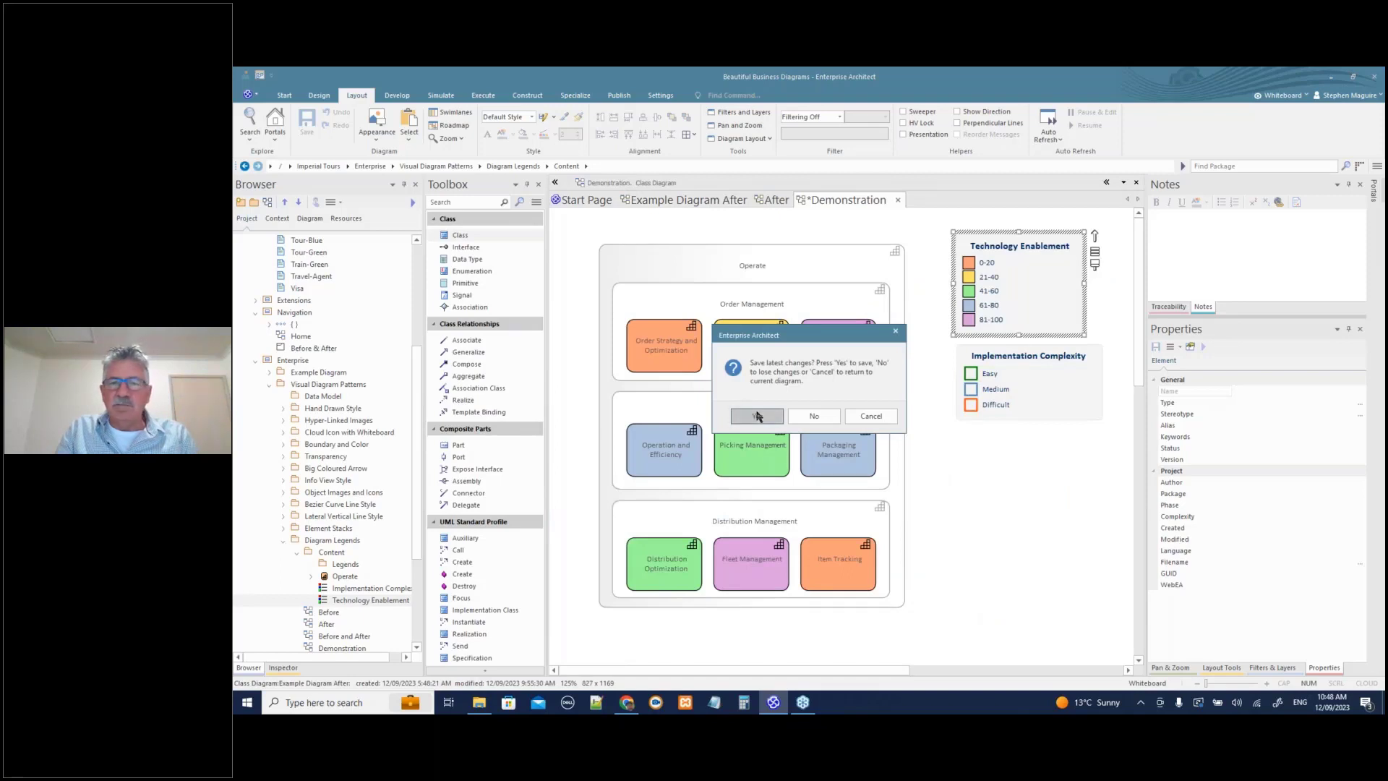
- Collapse the Diagram Legends package, expand Call Outs and open its Before & After diagram to compare both frames
{"action": "left_click", "coordinate": [284, 541]}
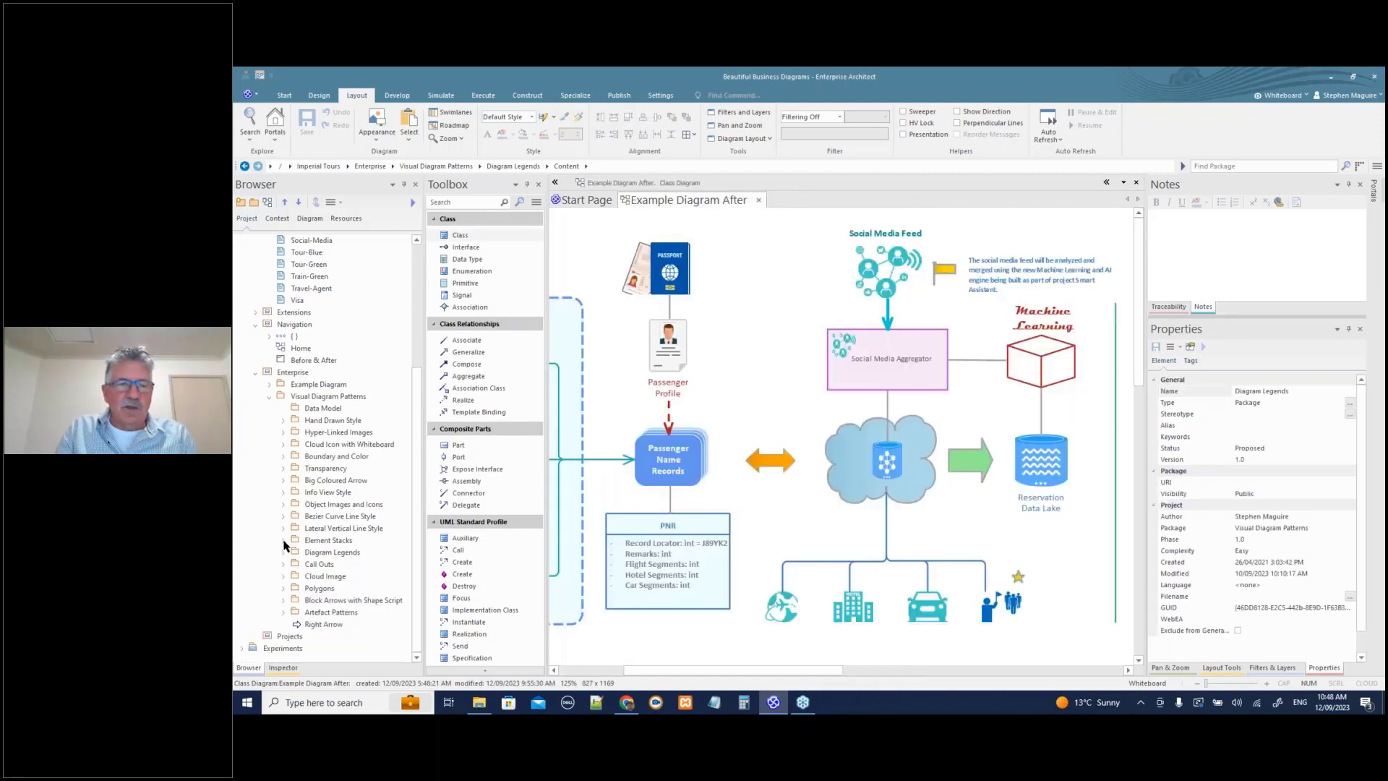
{"action": "scroll", "coordinate": [289, 573], "scroll_direction": "down", "scroll_amount": 1}
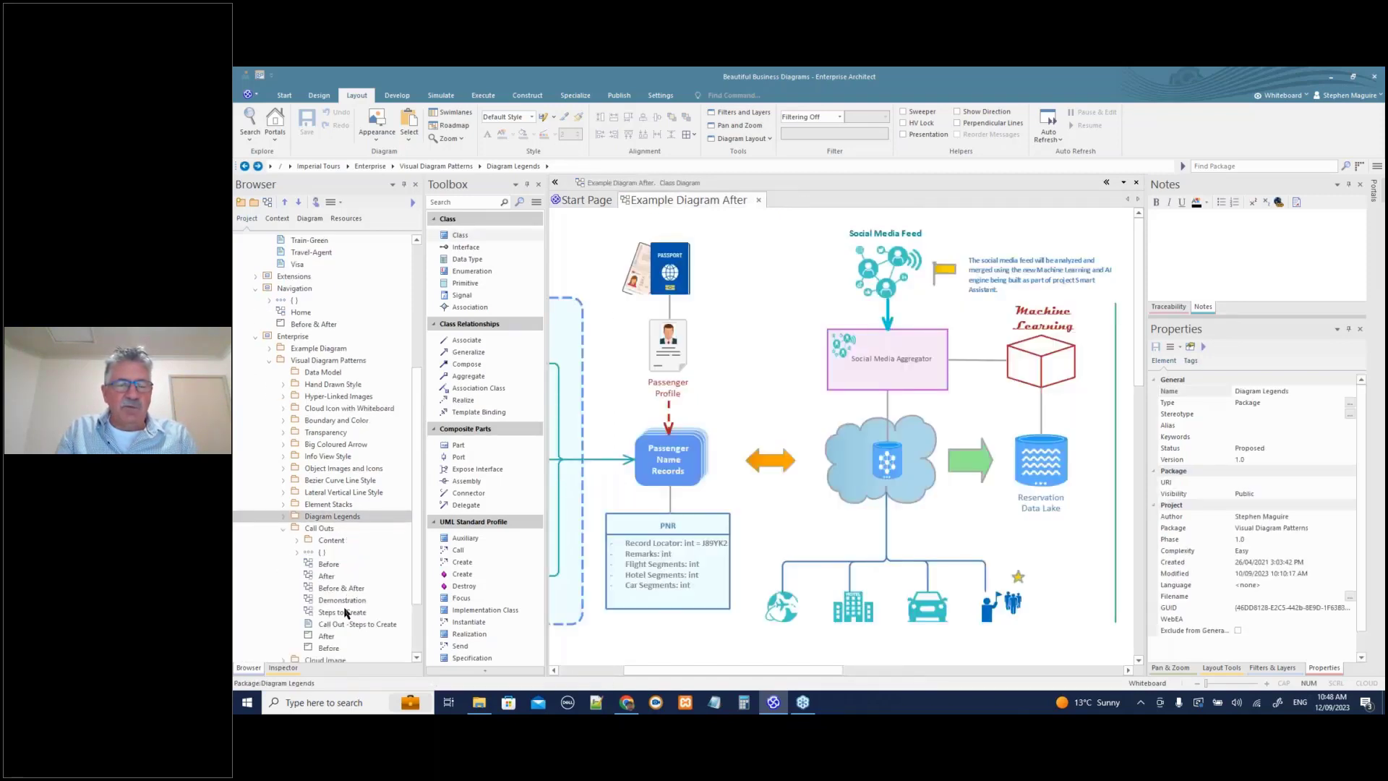
{"action": "double_click", "coordinate": [331, 590]}
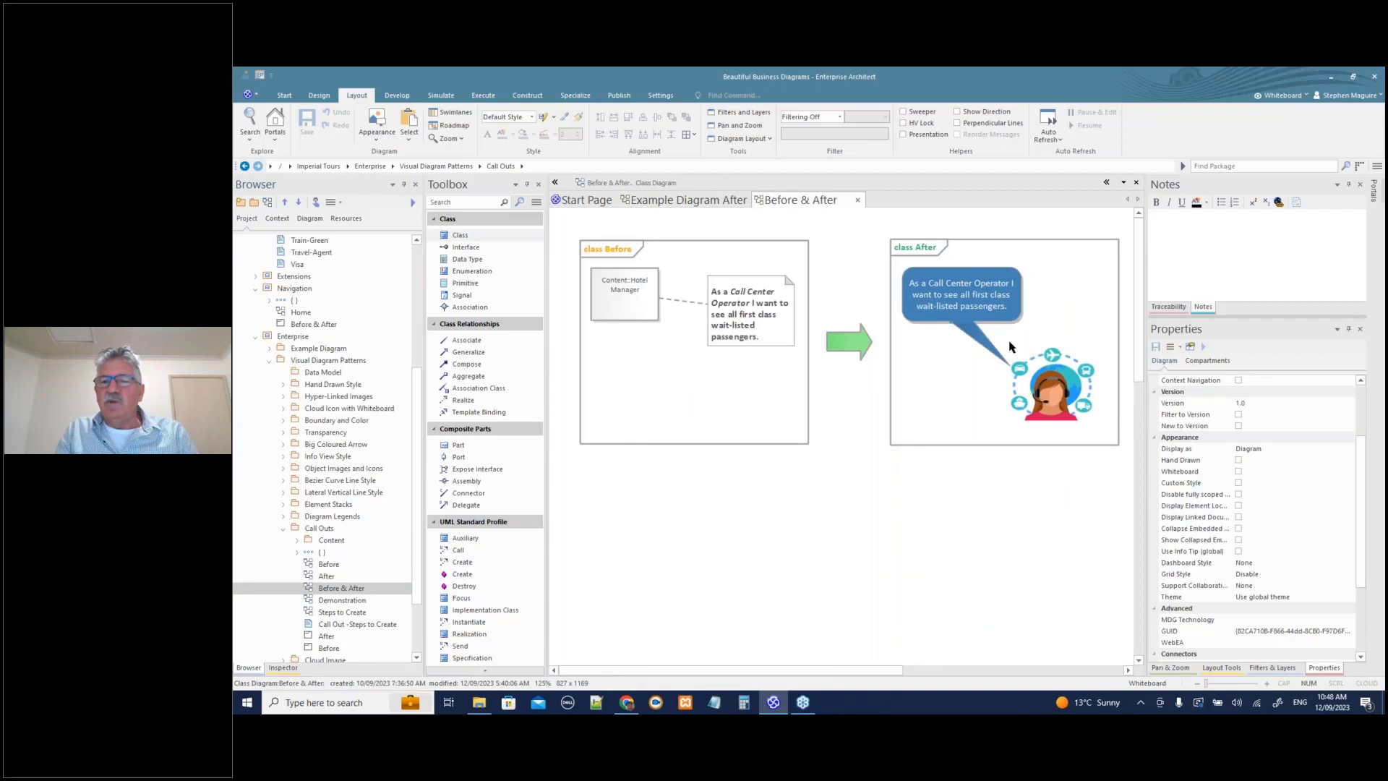
- Open the Call Outs Demonstration diagram and place the Hotel Manager class from the Content package on it as a link
{"action": "left_click", "coordinate": [323, 613]}
{"action": "double_click", "coordinate": [321, 602]}
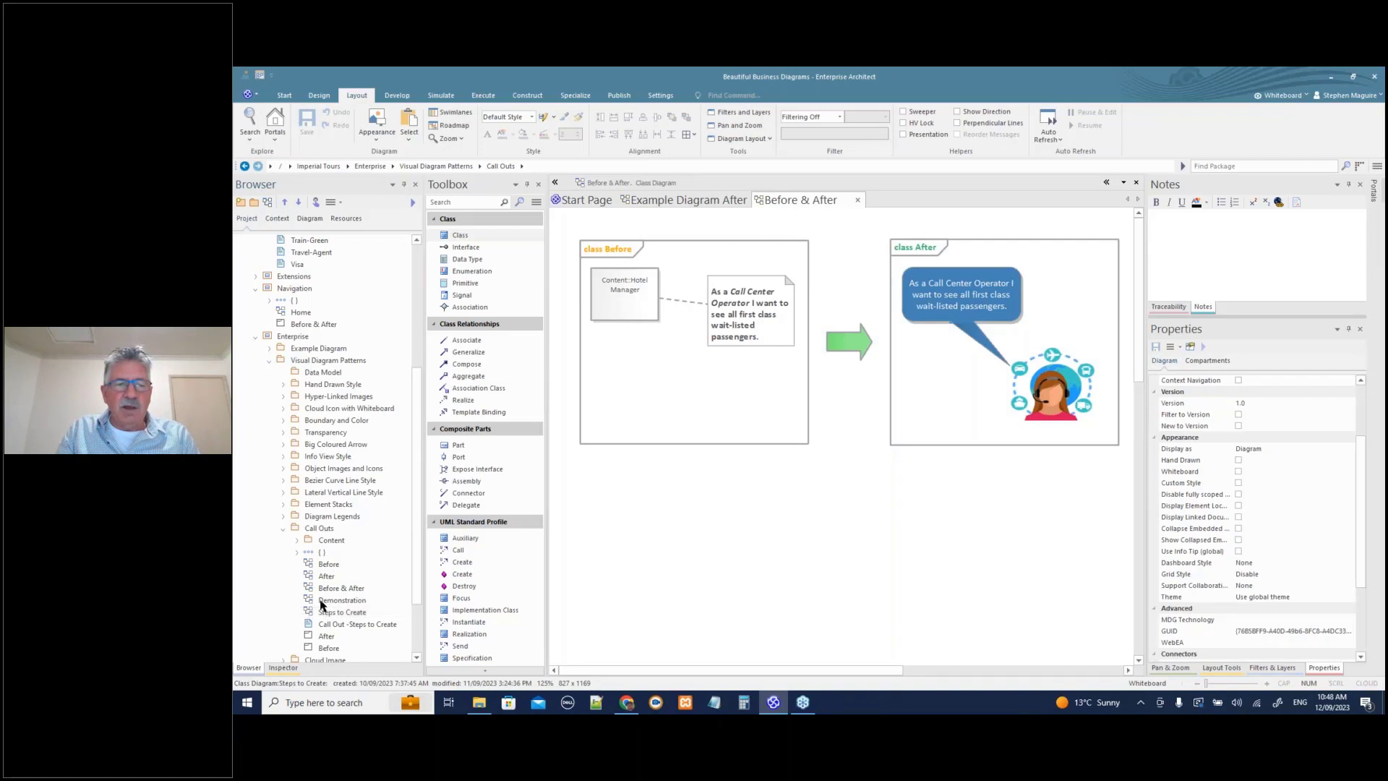
{"action": "left_click", "coordinate": [327, 565]}
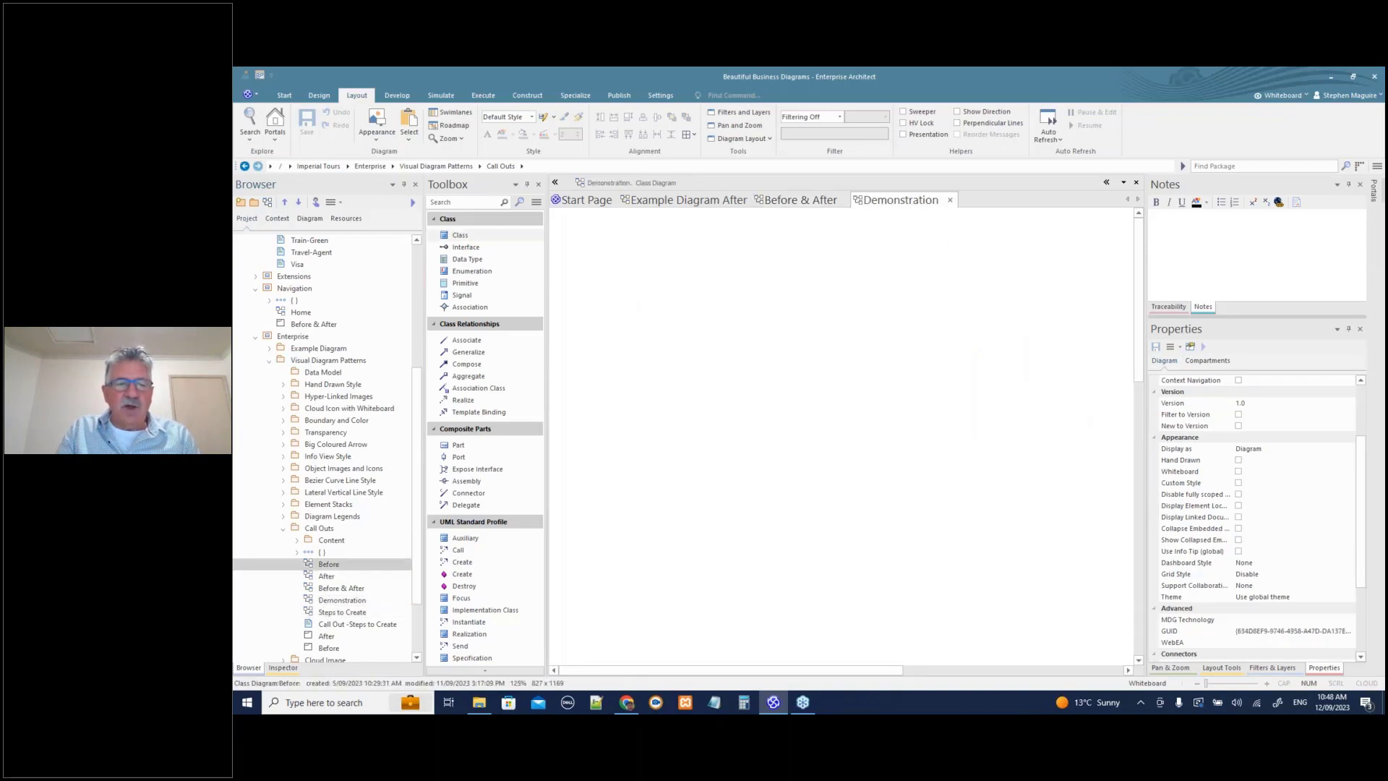
{"action": "left_click", "coordinate": [323, 578]}
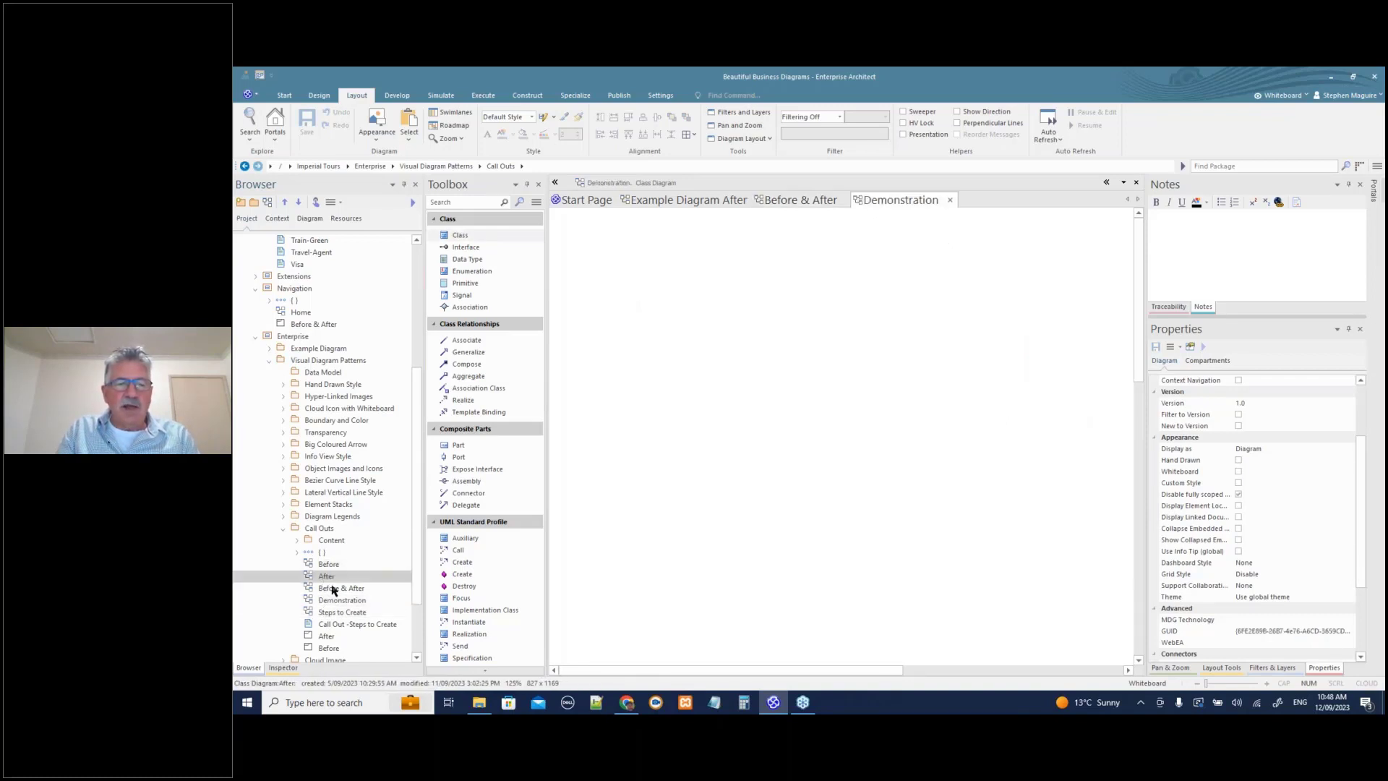
{"action": "left_click", "coordinate": [297, 541]}
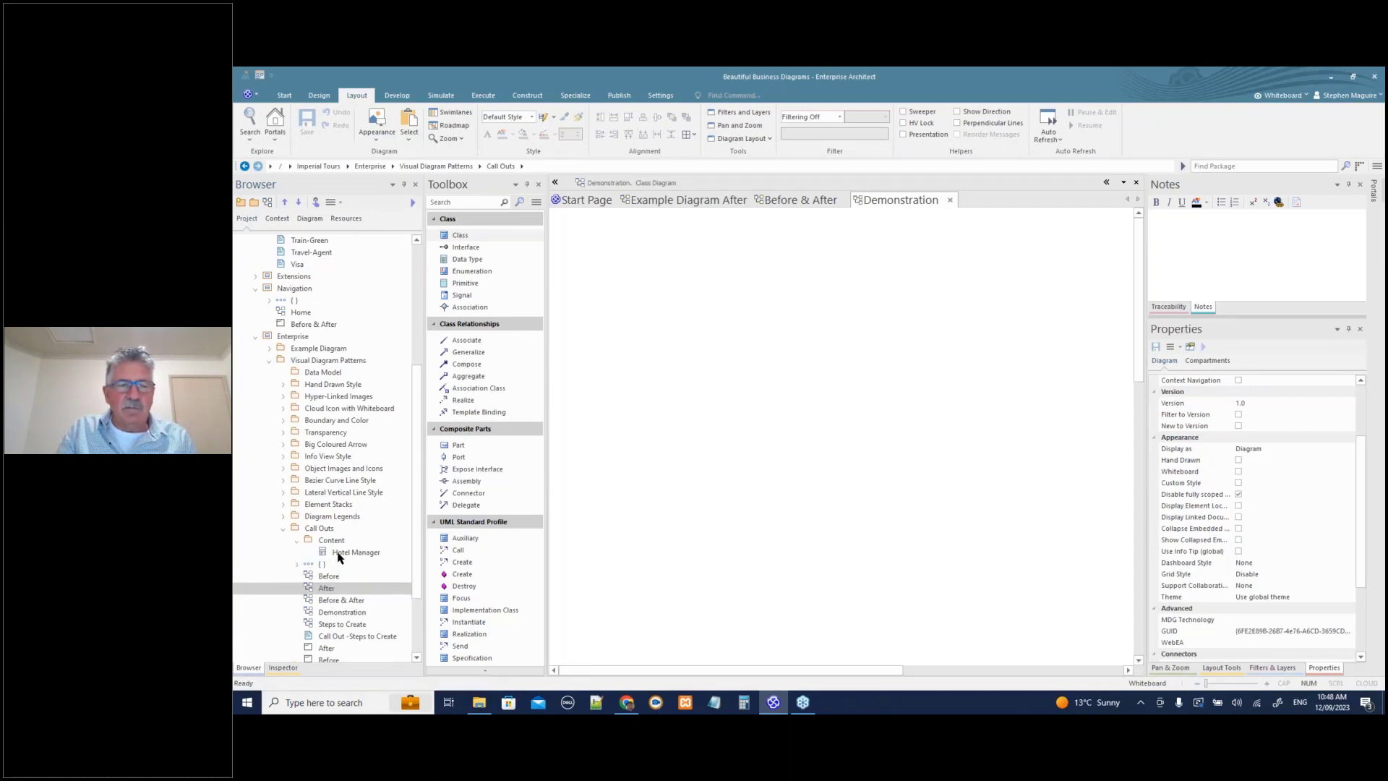
{"action": "left_click_drag", "start_coordinate": [340, 553], "coordinate": [657, 311]}
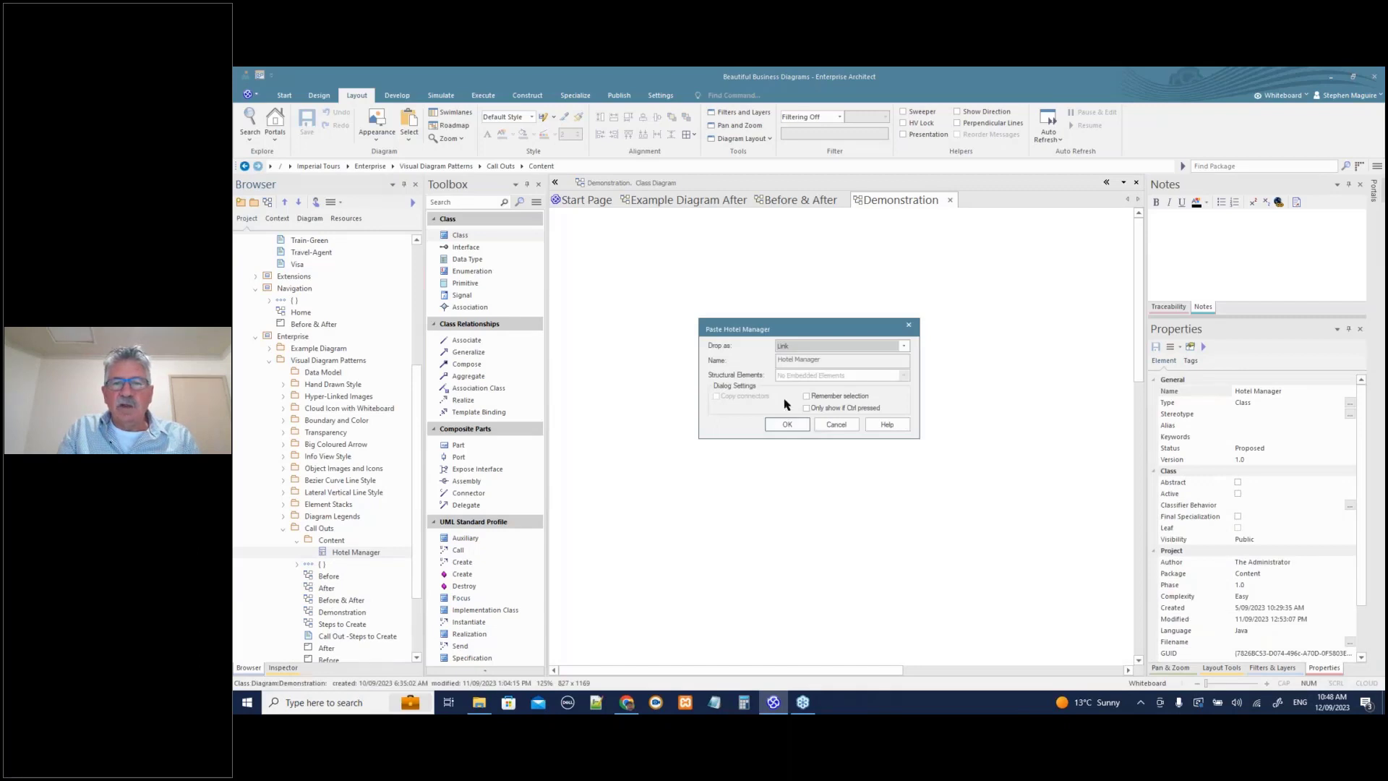
{"action": "left_click", "coordinate": [785, 425]}
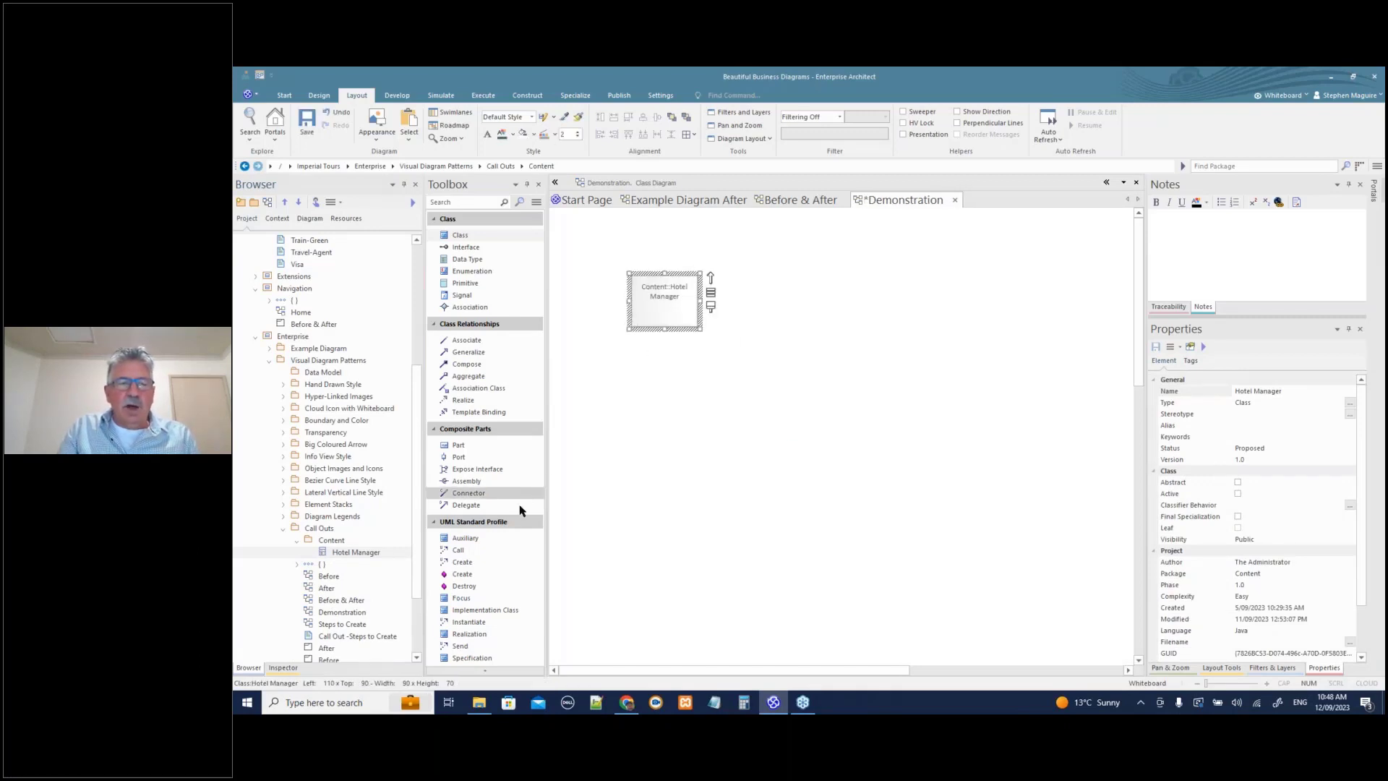
{"action": "left_click", "coordinate": [536, 203]}
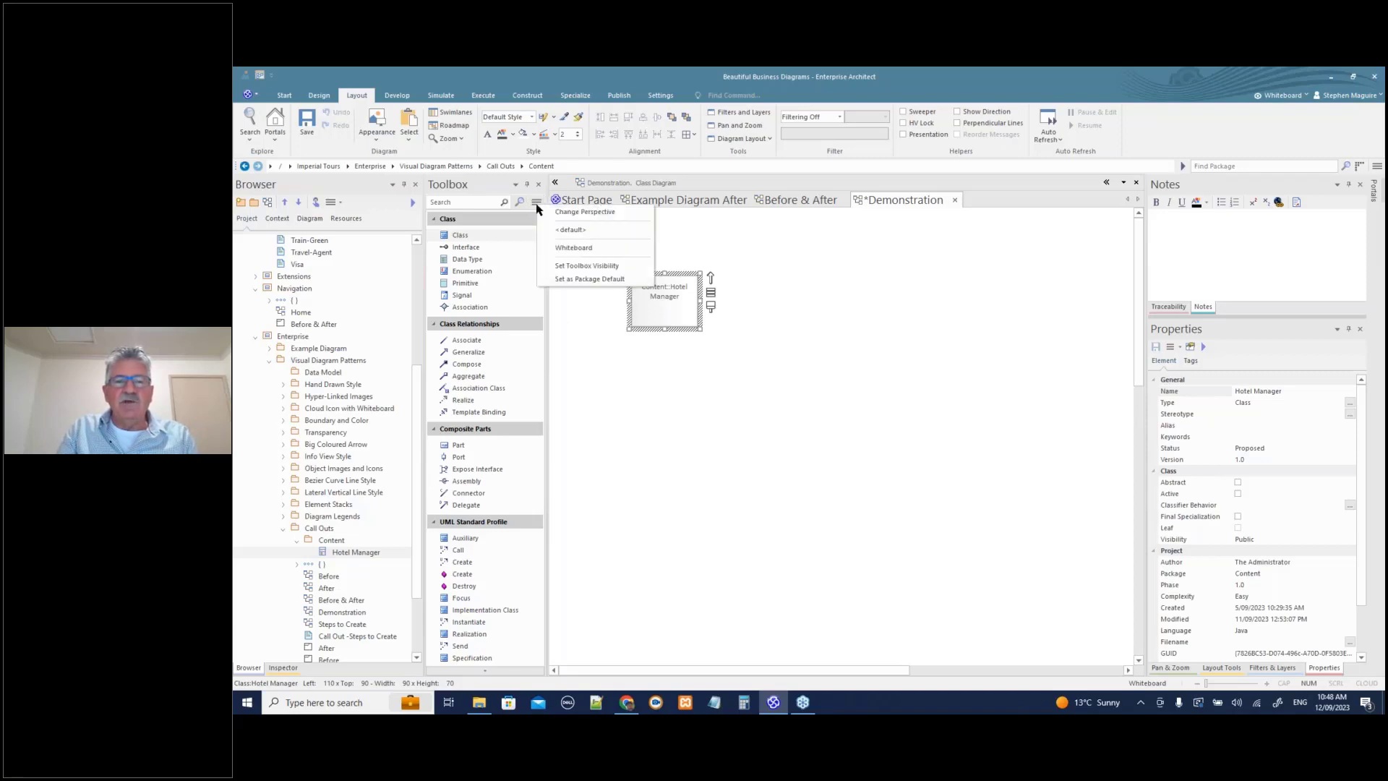
{"action": "left_click", "coordinate": [578, 214]}
{"action": "mouse_move", "coordinate": [619, 312]}
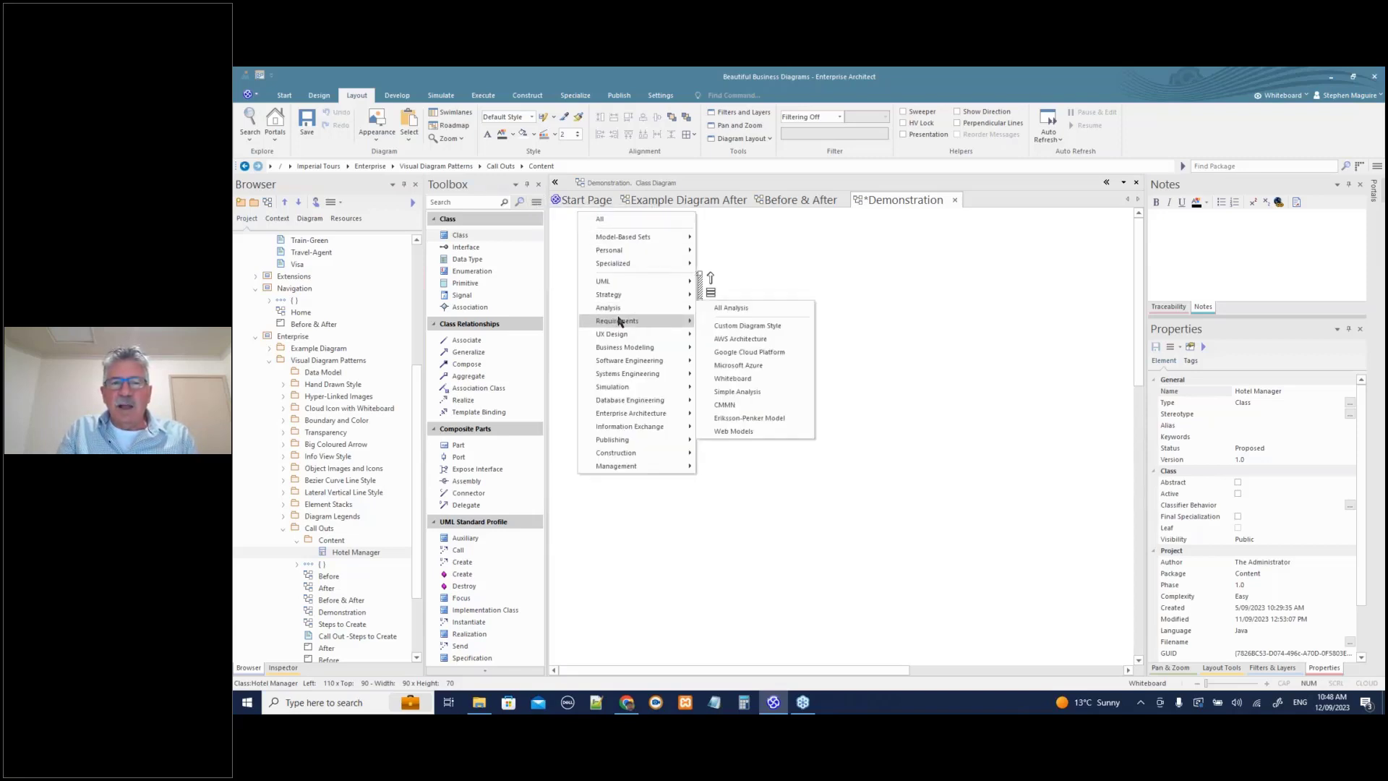
{"action": "left_click", "coordinate": [737, 391]}
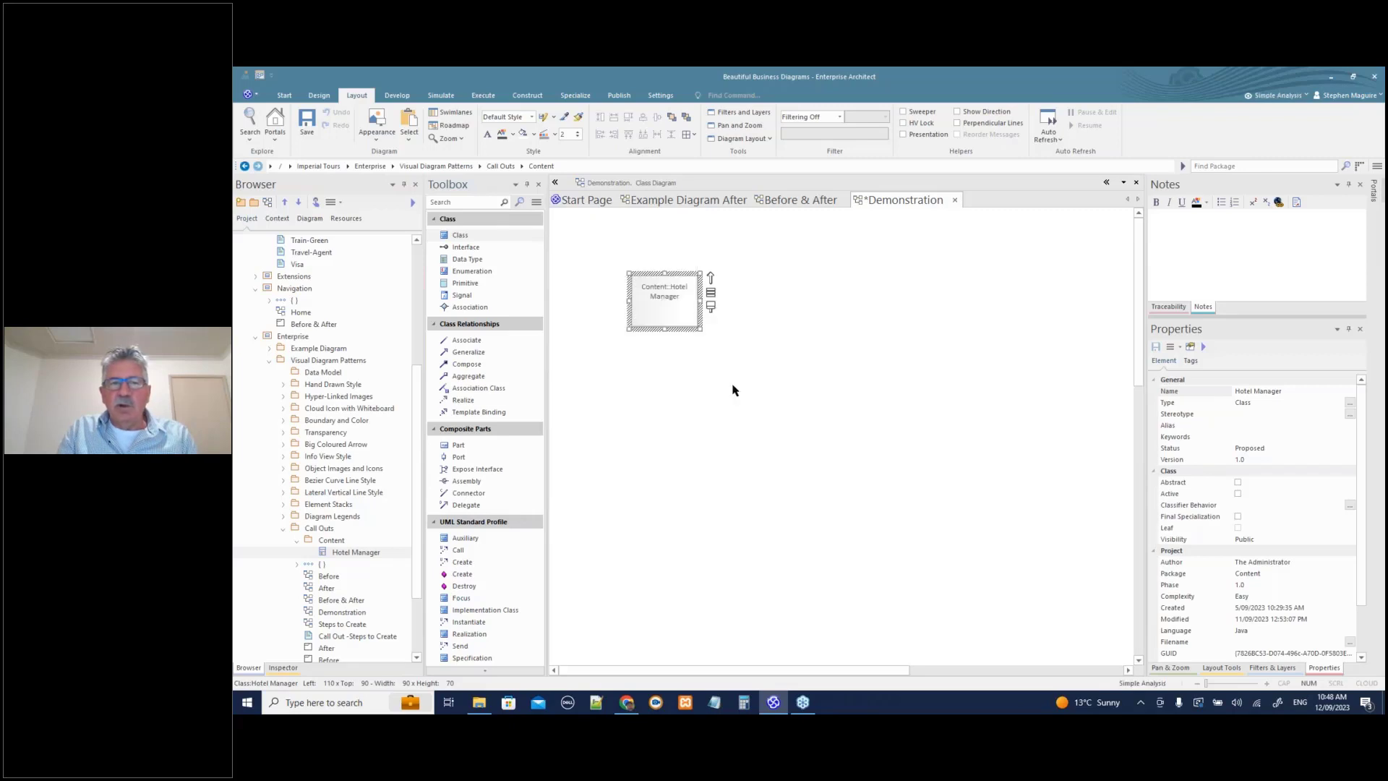
- Set the perspective to Whiteboard from the Analysis group and show the Whiteboard toolbox
{"action": "left_click", "coordinate": [536, 202]}
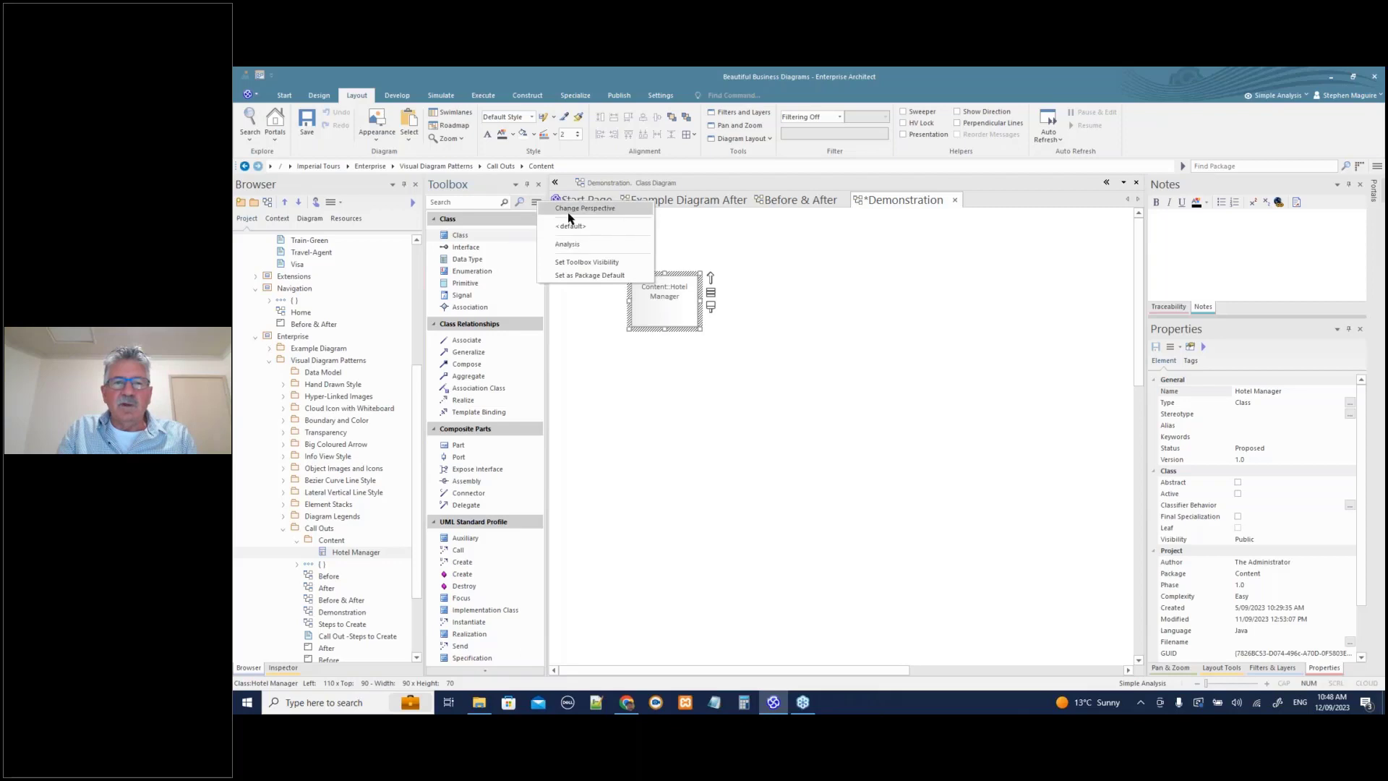
{"action": "left_click", "coordinate": [566, 210]}
{"action": "mouse_move", "coordinate": [610, 310]}
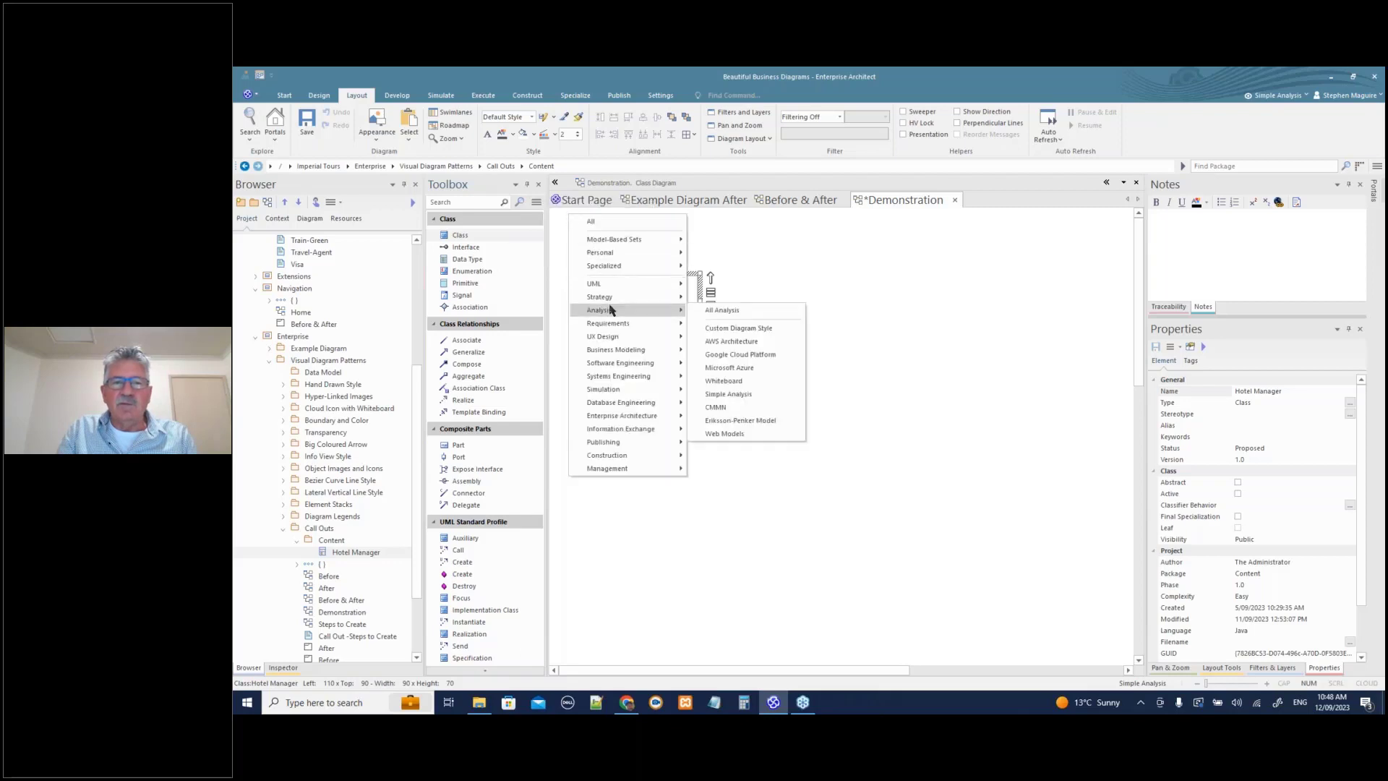
{"action": "left_click", "coordinate": [730, 381]}
{"action": "left_click", "coordinate": [536, 202]}
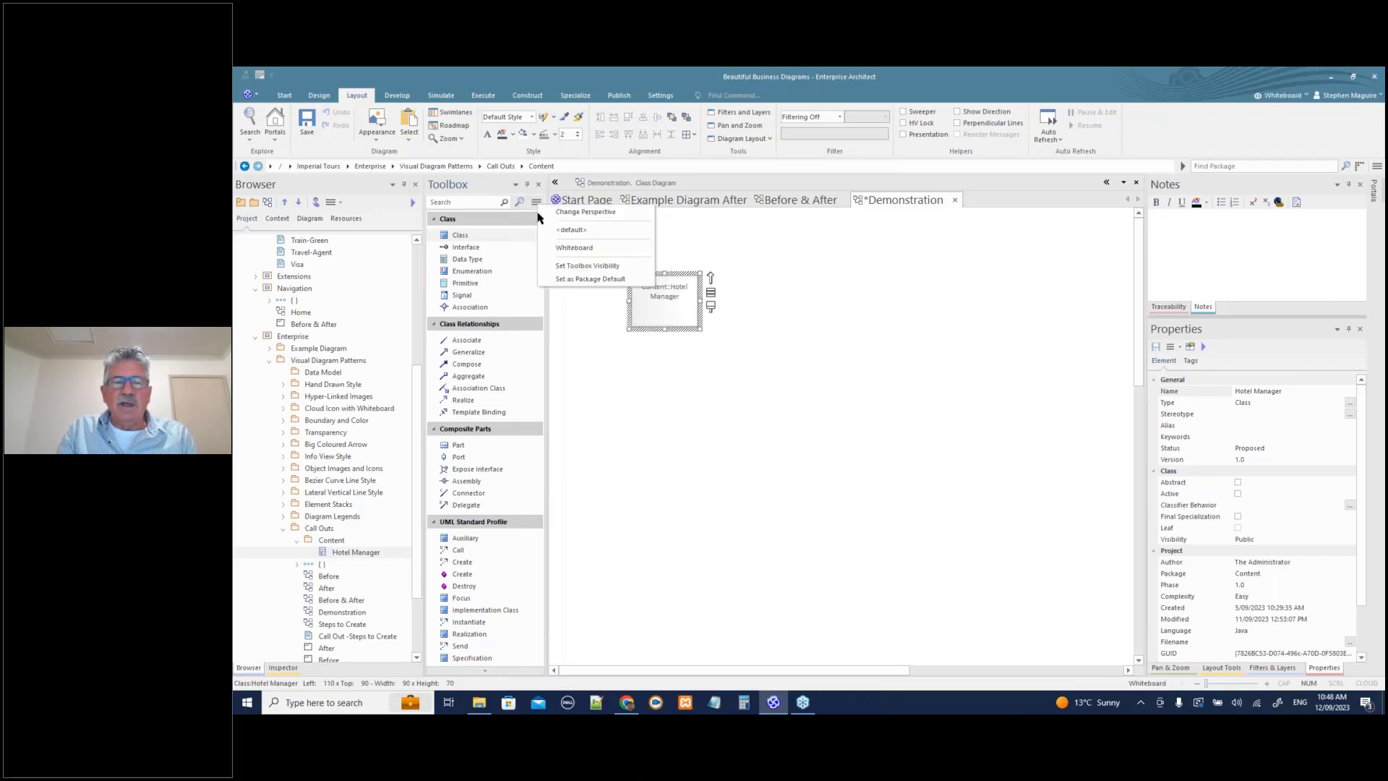
{"action": "left_click", "coordinate": [564, 247]}
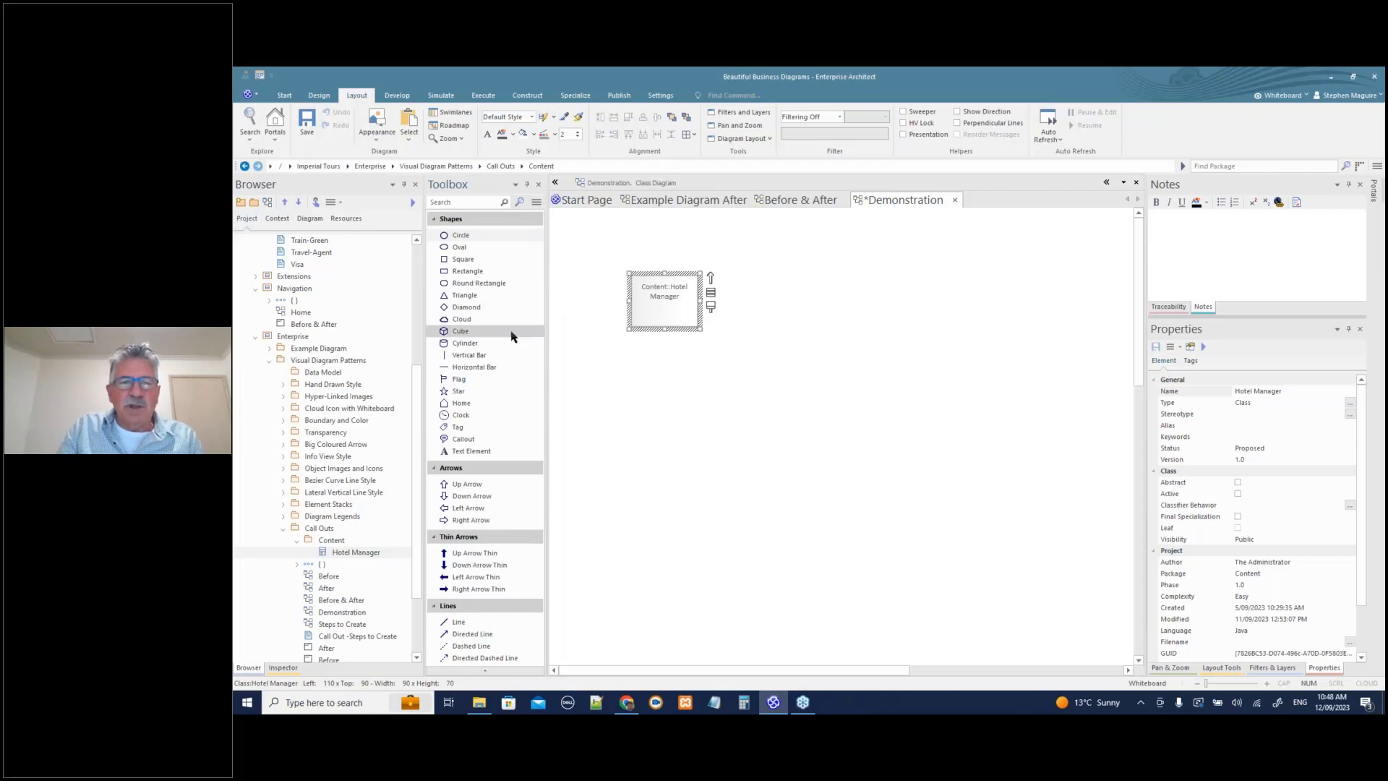
- Place a whiteboard Callout shape beside the Hotel Manager class and save the diagram
{"action": "left_click", "coordinate": [471, 442]}
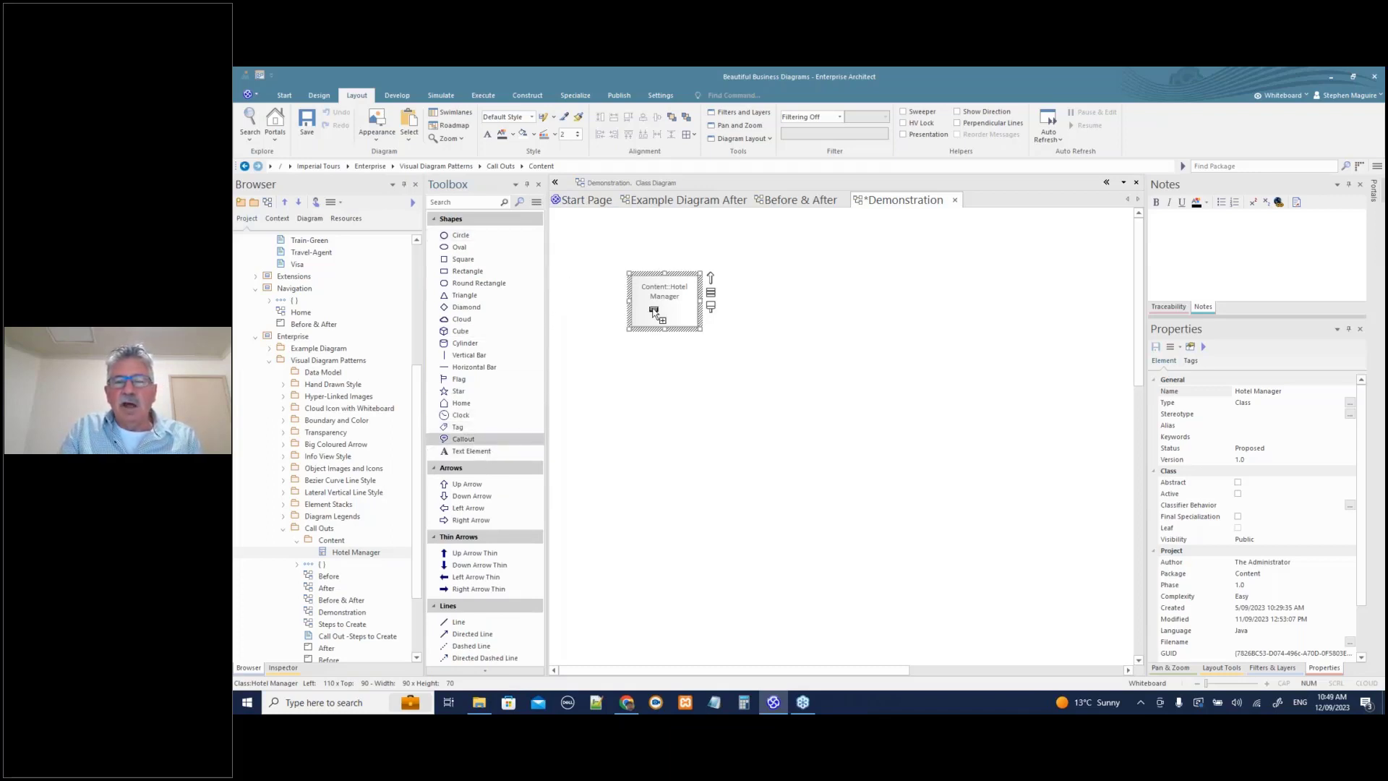
{"action": "left_click", "coordinate": [766, 276]}
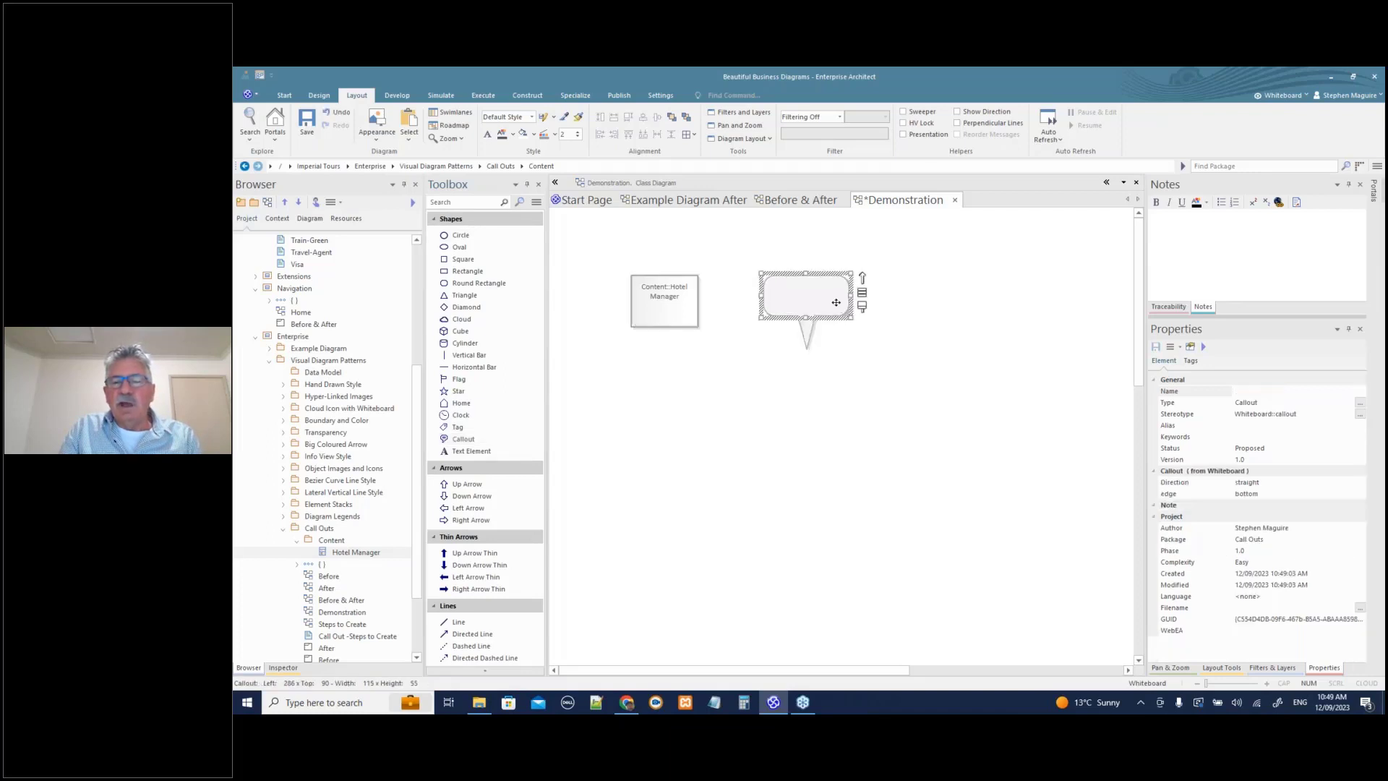
{"action": "key", "text": "ctrl+s"}
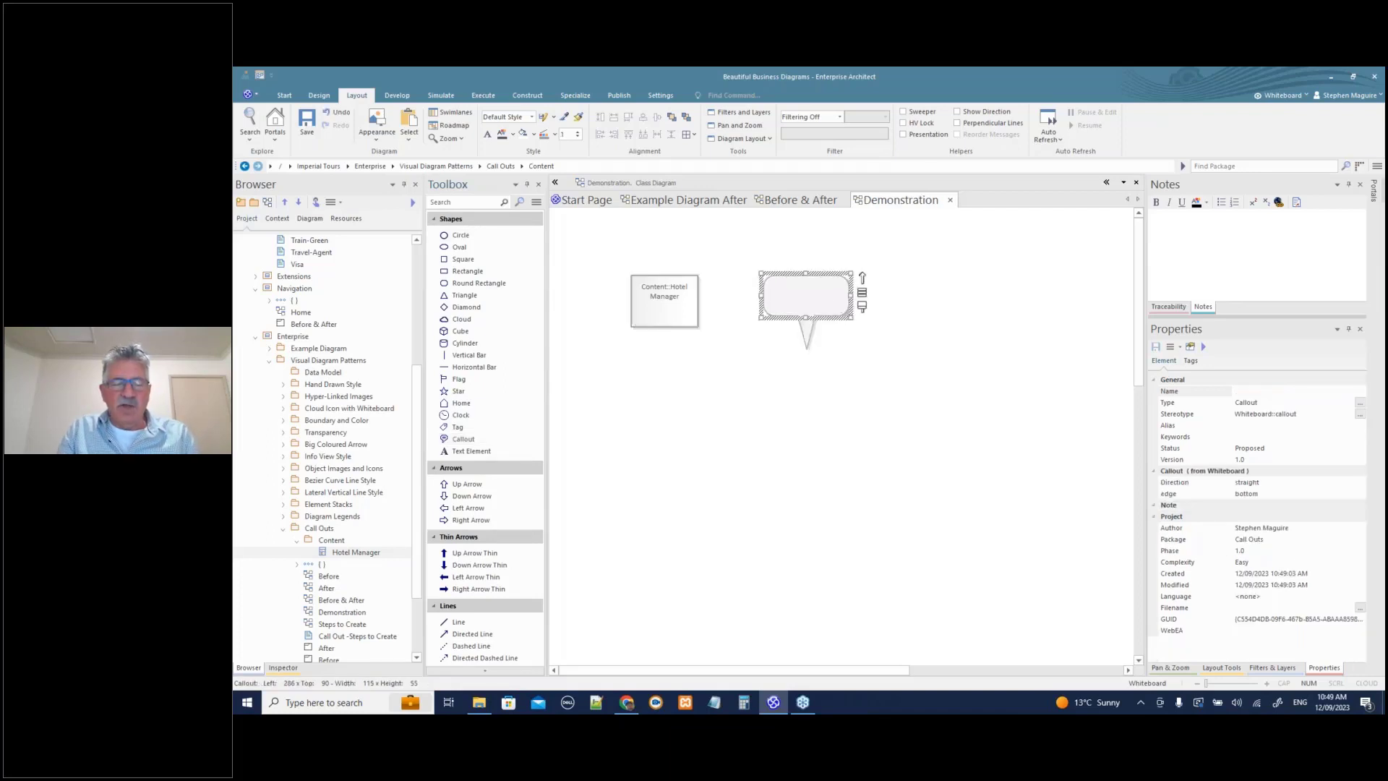
{"action": "double_click", "coordinate": [824, 308]}
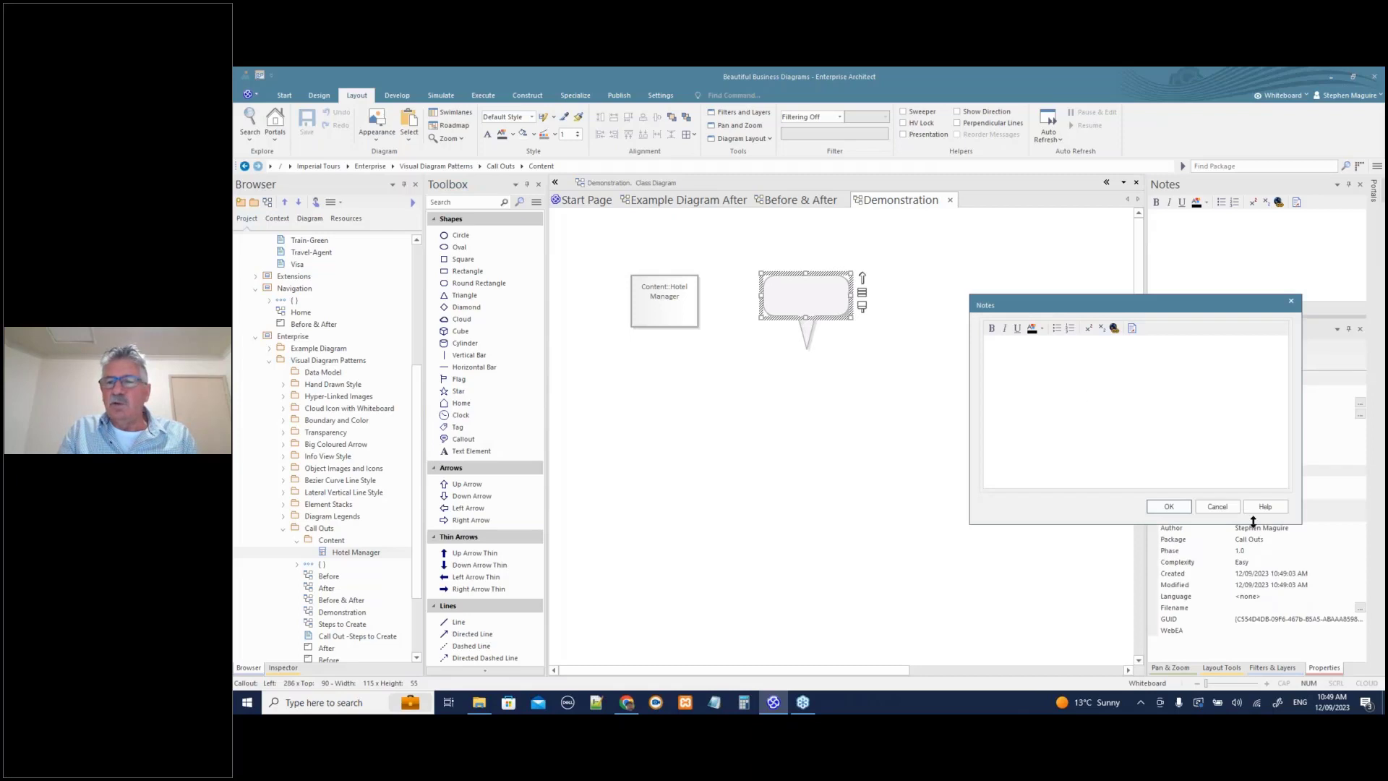
{"action": "left_click", "coordinate": [1219, 506]}
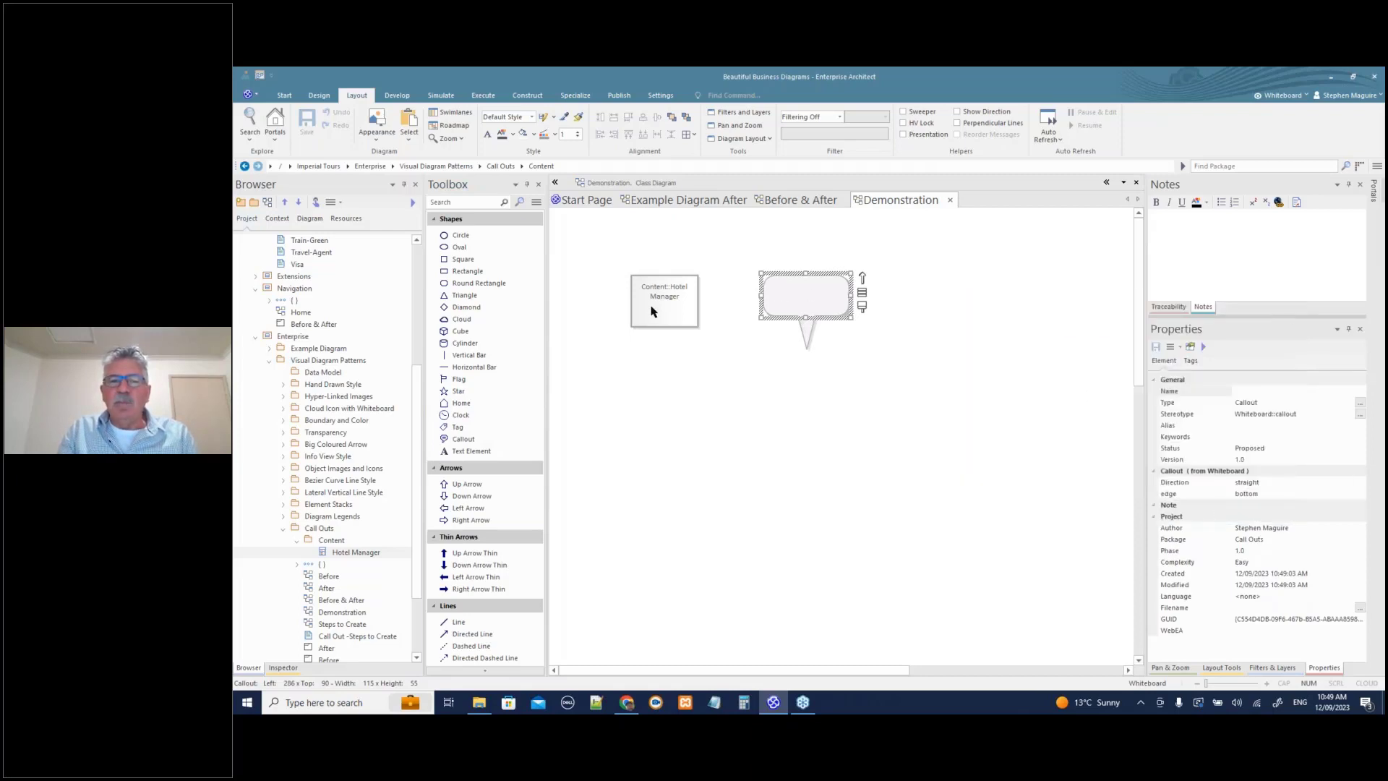
- Arrange the callout above and to the left of the Hotel Manager class and set its Direction to anticlockwise
{"action": "left_click_drag", "start_coordinate": [654, 312], "coordinate": [723, 381]}
{"action": "left_click_drag", "start_coordinate": [787, 306], "coordinate": [650, 301]}
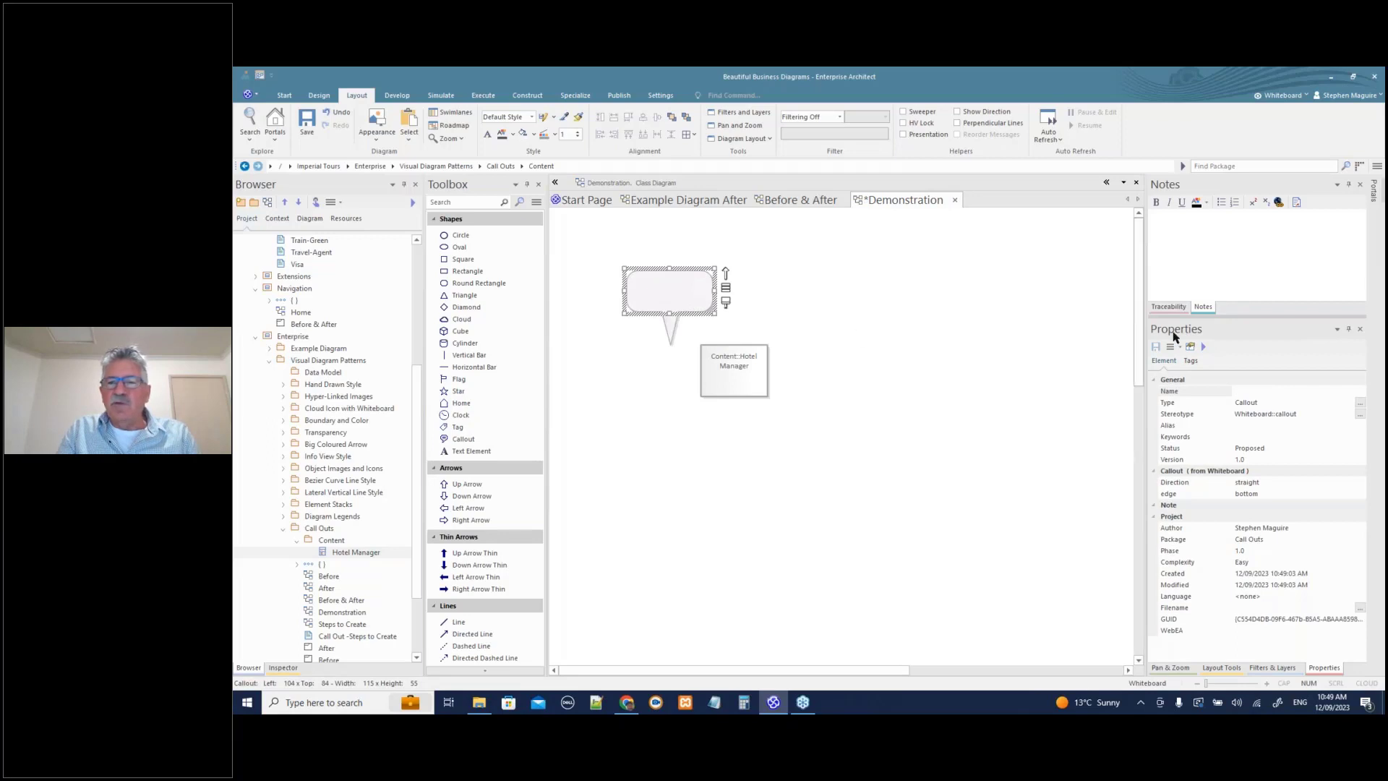
{"action": "left_click", "coordinate": [1286, 484]}
{"action": "left_click", "coordinate": [1361, 482]}
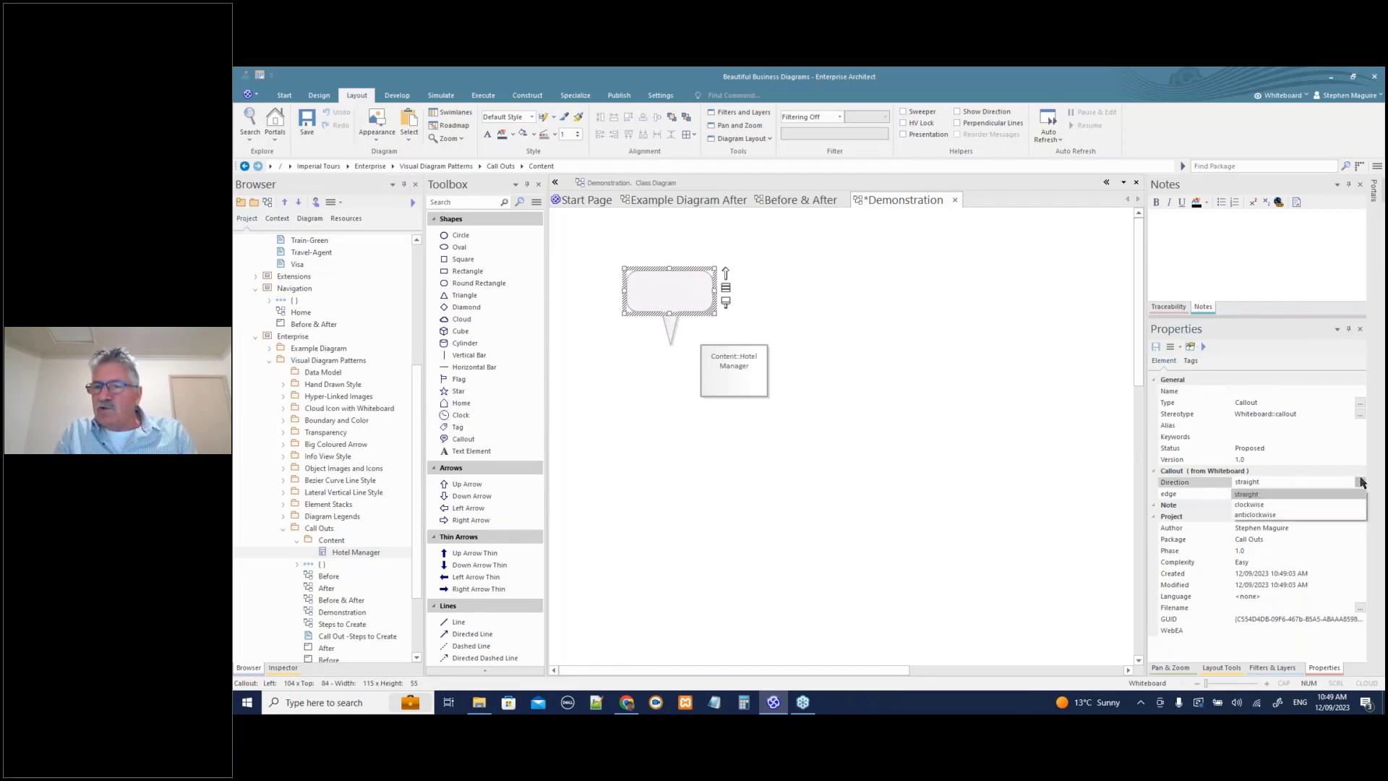
{"action": "left_click", "coordinate": [1278, 515]}
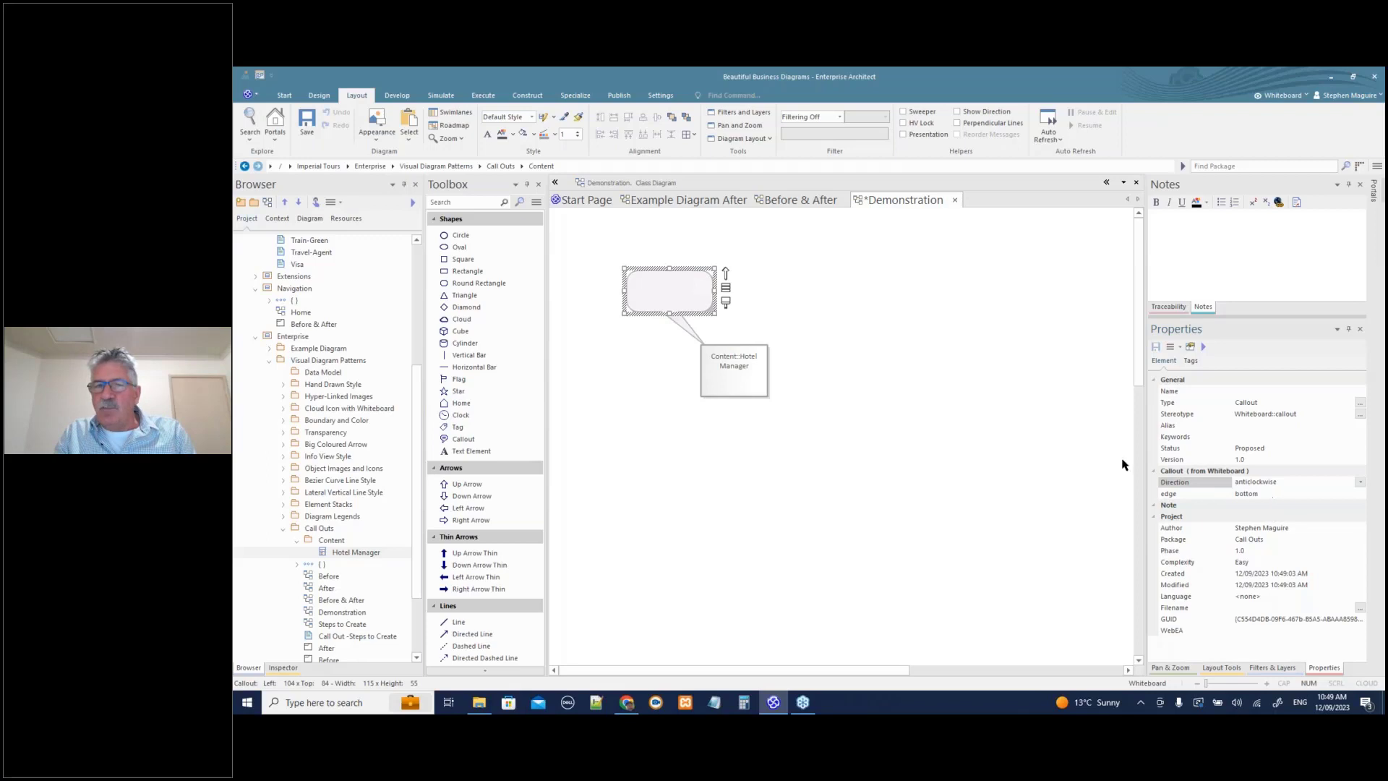
- Try to apply an image from the Enterprise Images package to the Hotel Manager class, and save the diagram
{"action": "left_click", "coordinate": [706, 370]}
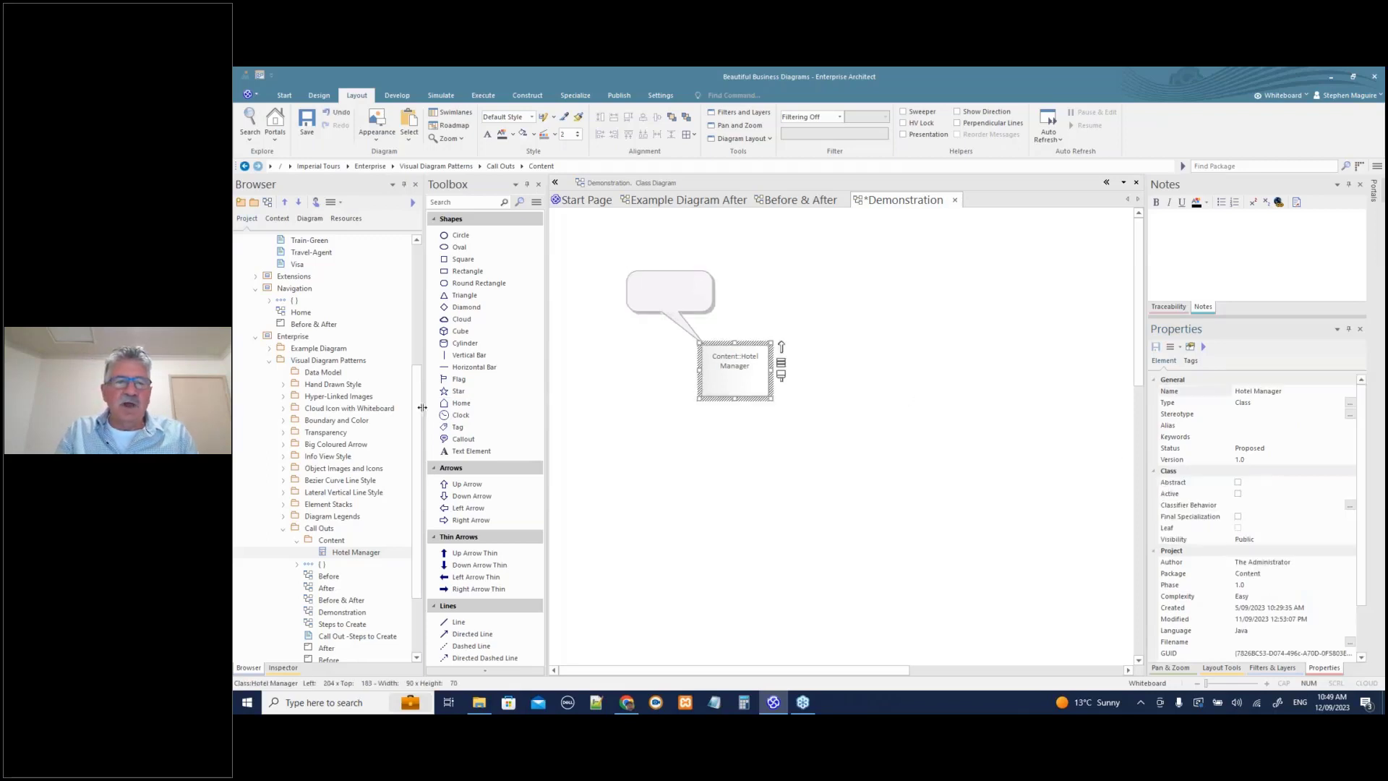
{"action": "scroll", "coordinate": [412, 415], "scroll_direction": "up", "scroll_amount": 6}
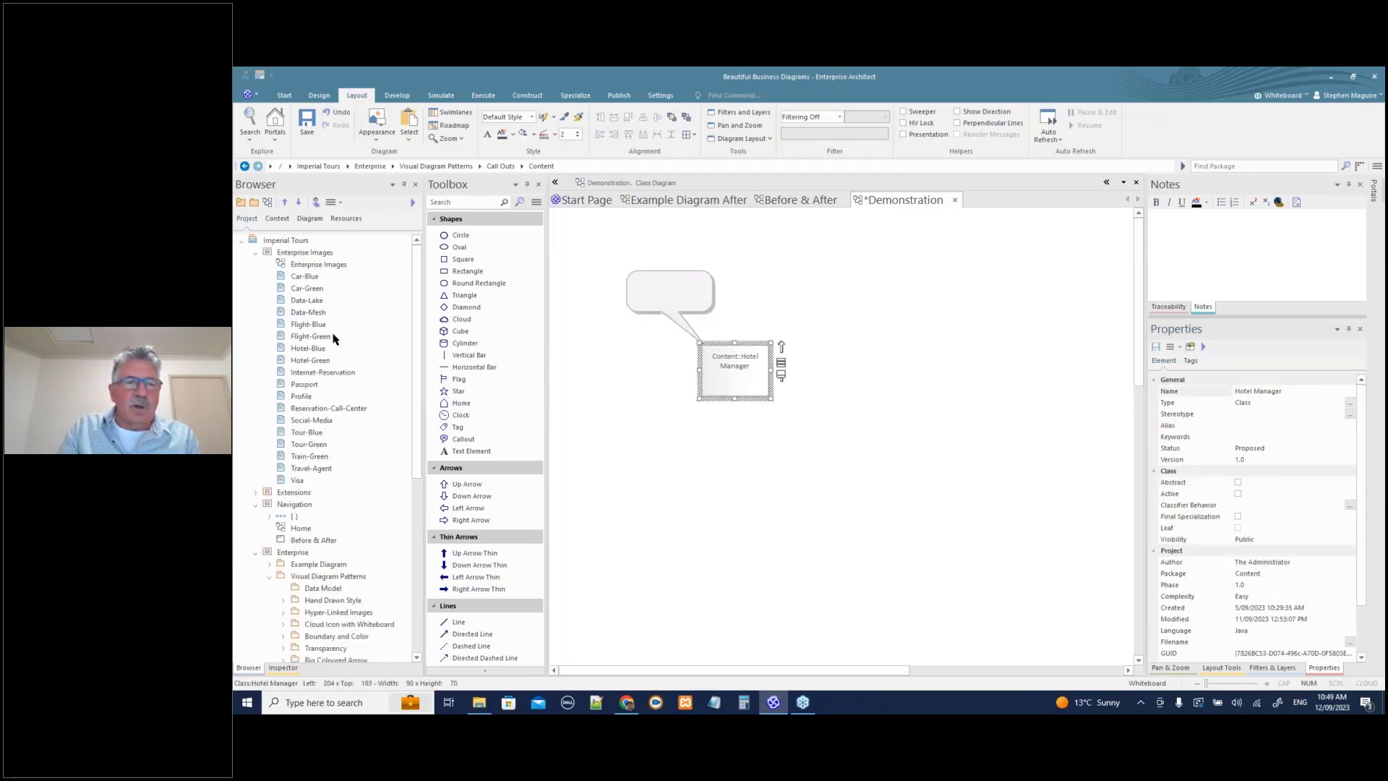
{"action": "left_click", "coordinate": [323, 372]}
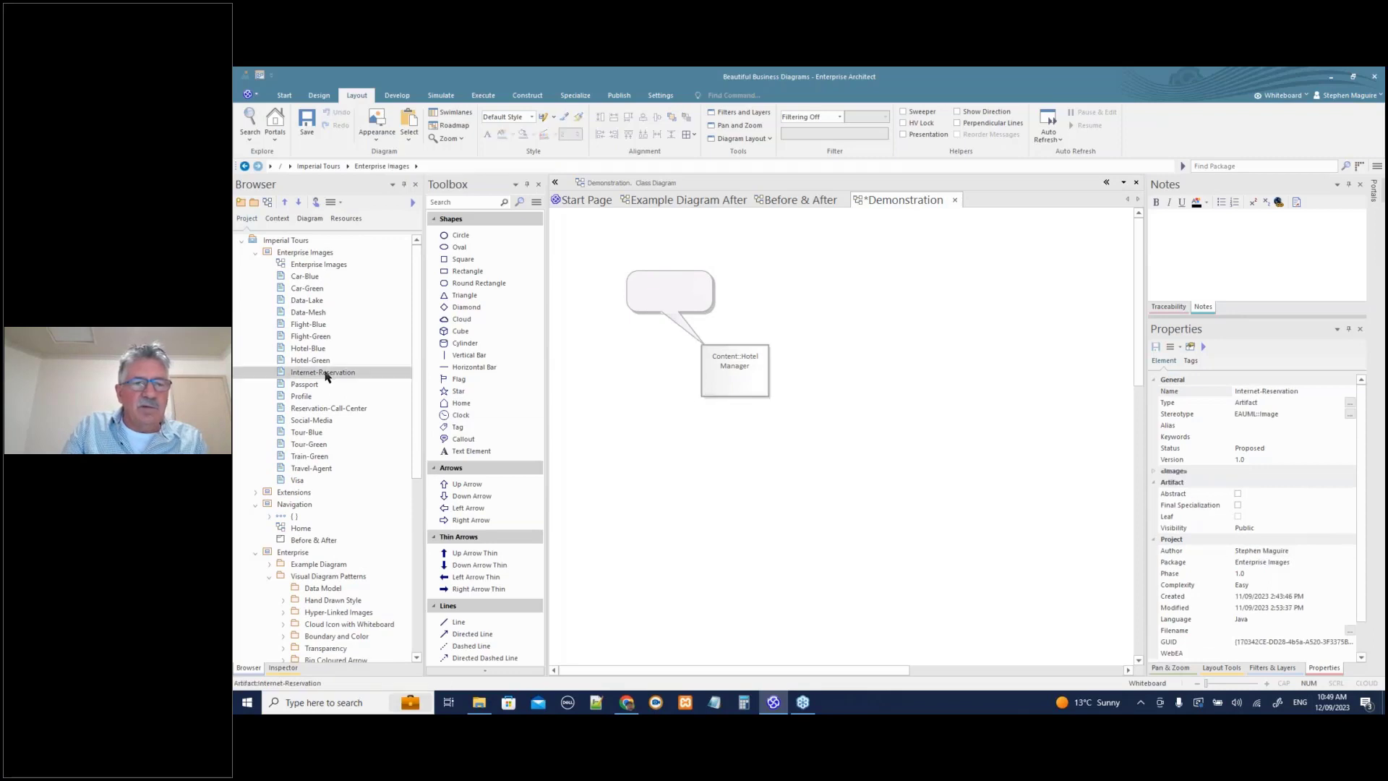
{"action": "left_click_drag", "start_coordinate": [325, 374], "coordinate": [728, 377]}
{"action": "left_click", "coordinate": [769, 384]}
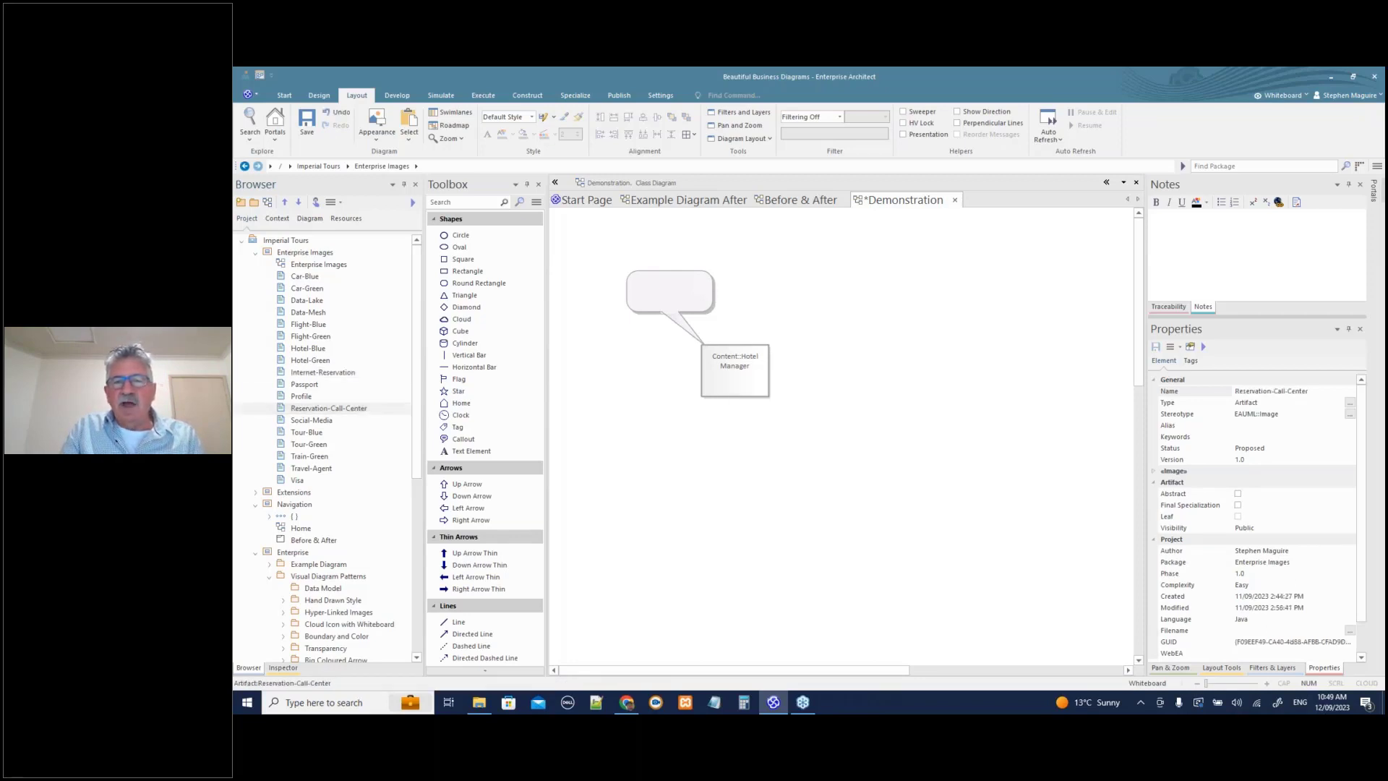
{"action": "left_click", "coordinate": [894, 389]}
{"action": "key", "text": "ctrl+s"}
- Close every open diagram except Example Diagram After
{"action": "left_click", "coordinate": [683, 202]}
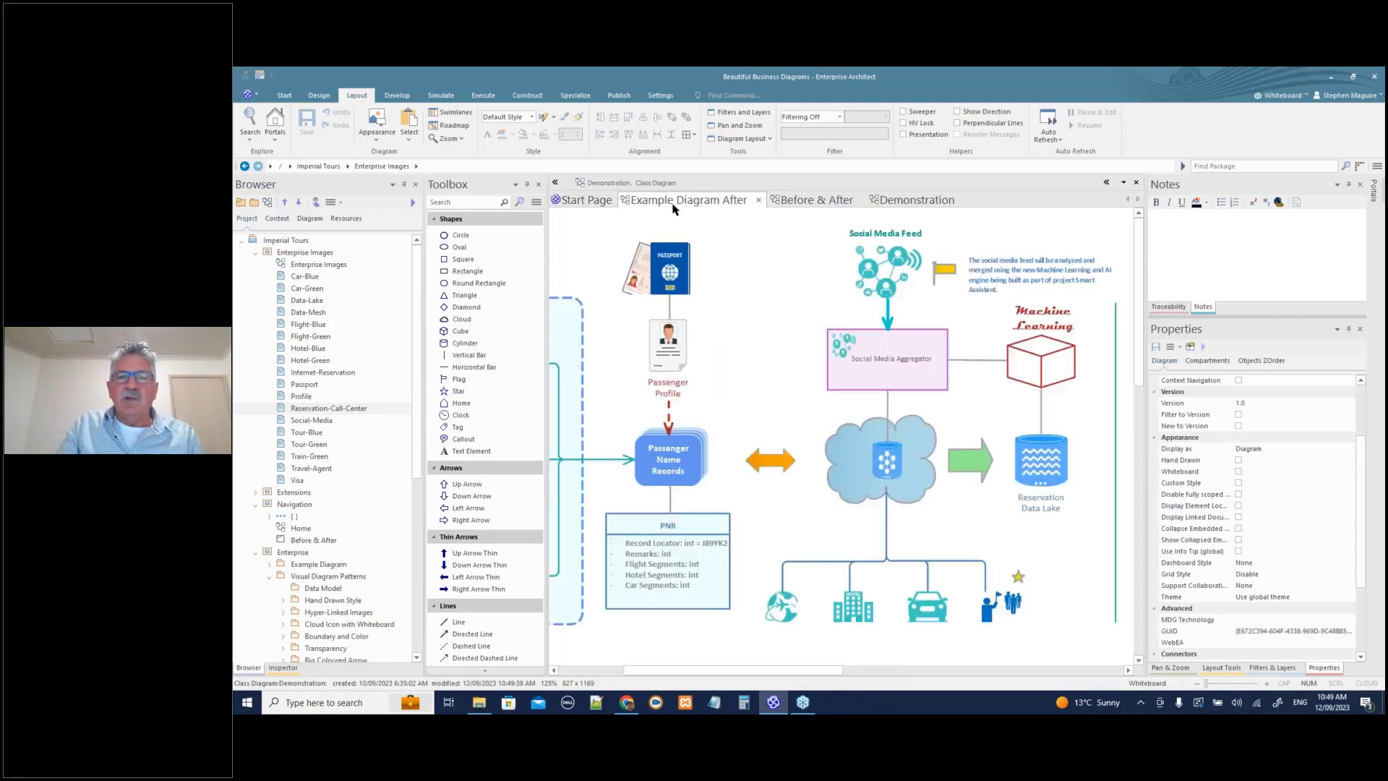
{"action": "right_click", "coordinate": [683, 204]}
{"action": "left_click", "coordinate": [730, 290]}
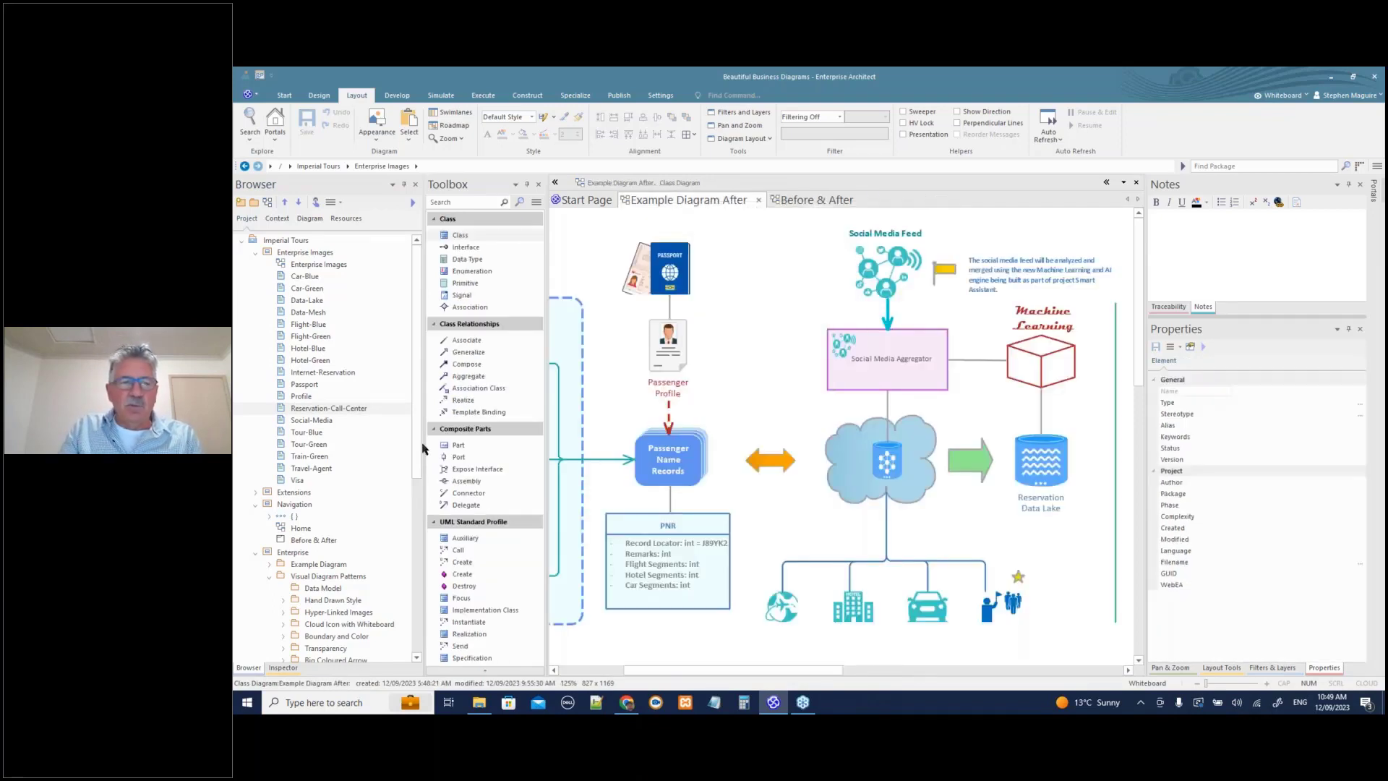
- Open the Before & After diagram of the Cloud Image package to compare both frames, and show the Whiteboard toolbox
{"action": "left_click_drag", "start_coordinate": [414, 426], "coordinate": [404, 591]}
{"action": "left_click", "coordinate": [284, 458]}
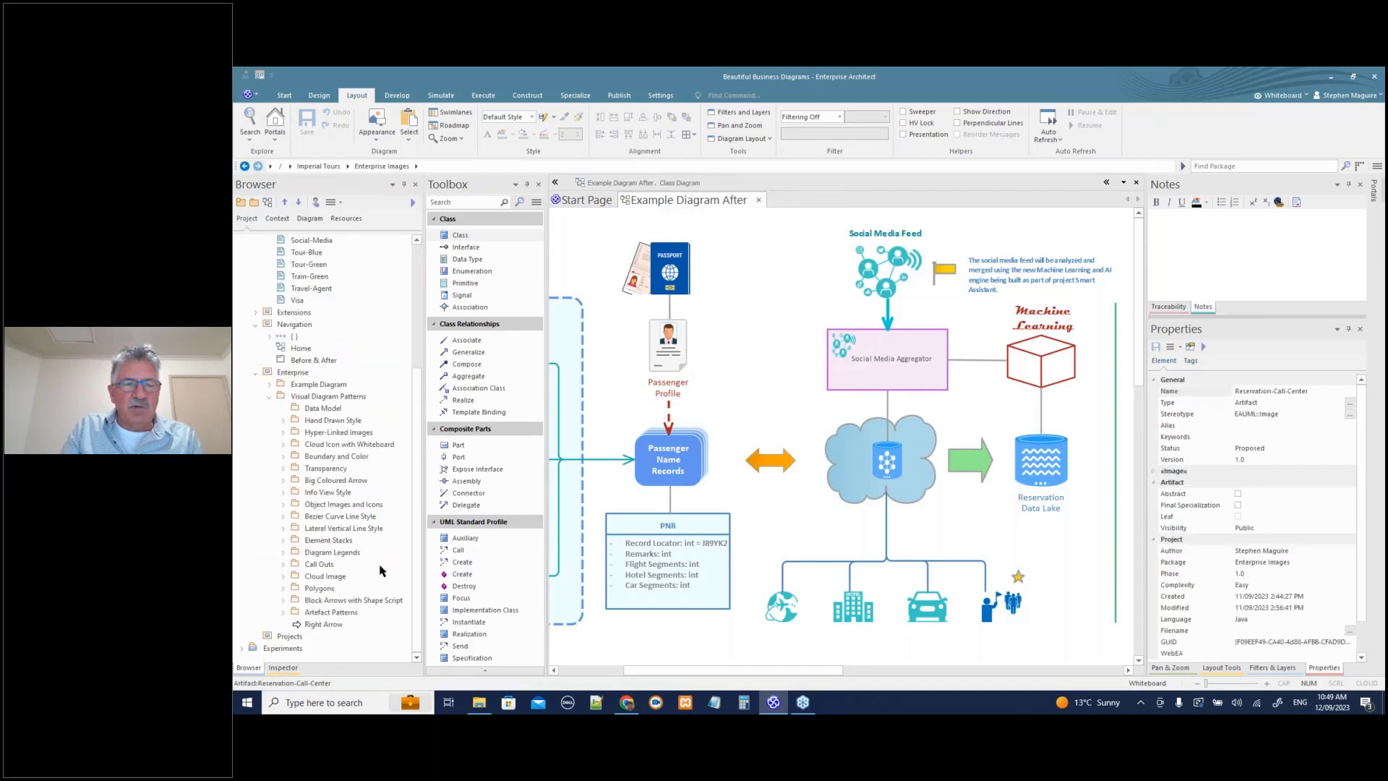
{"action": "left_click", "coordinate": [283, 577]}
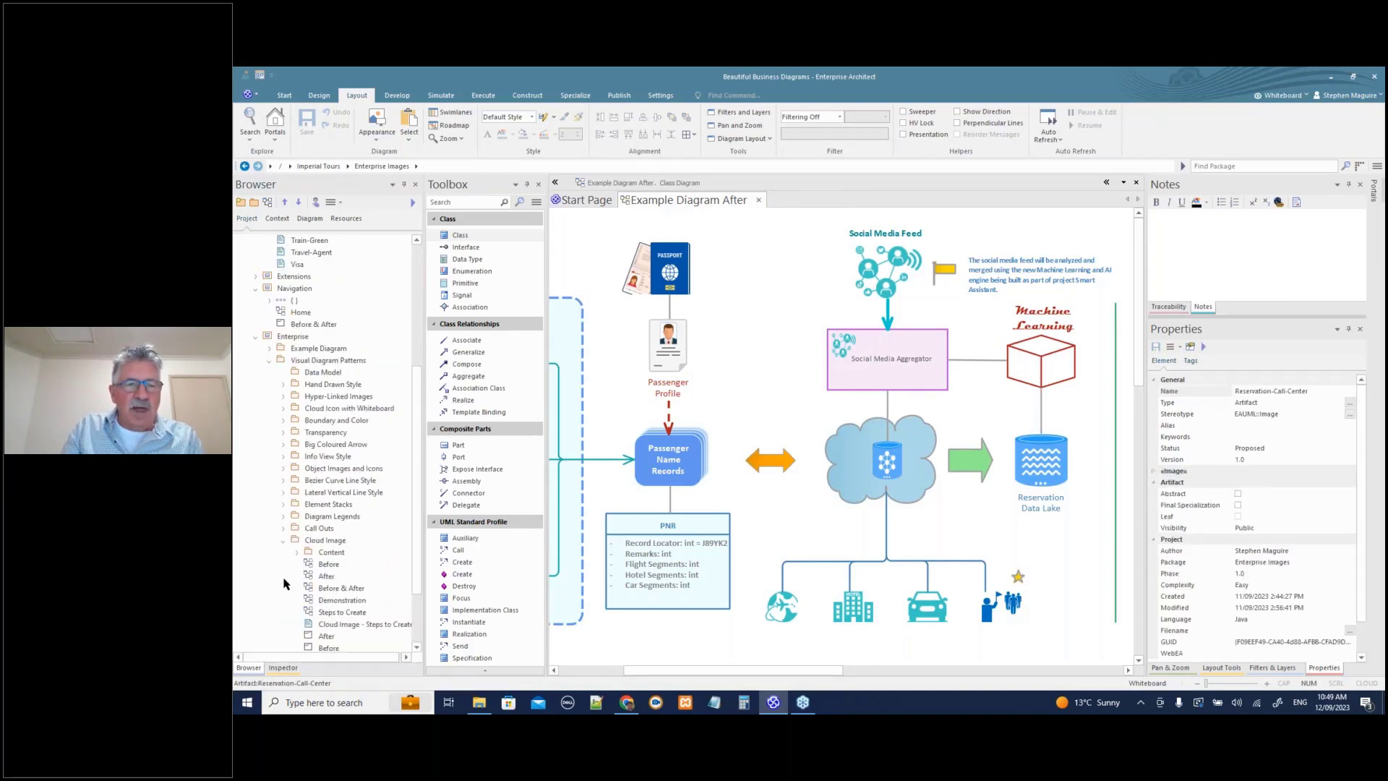
{"action": "double_click", "coordinate": [340, 592]}
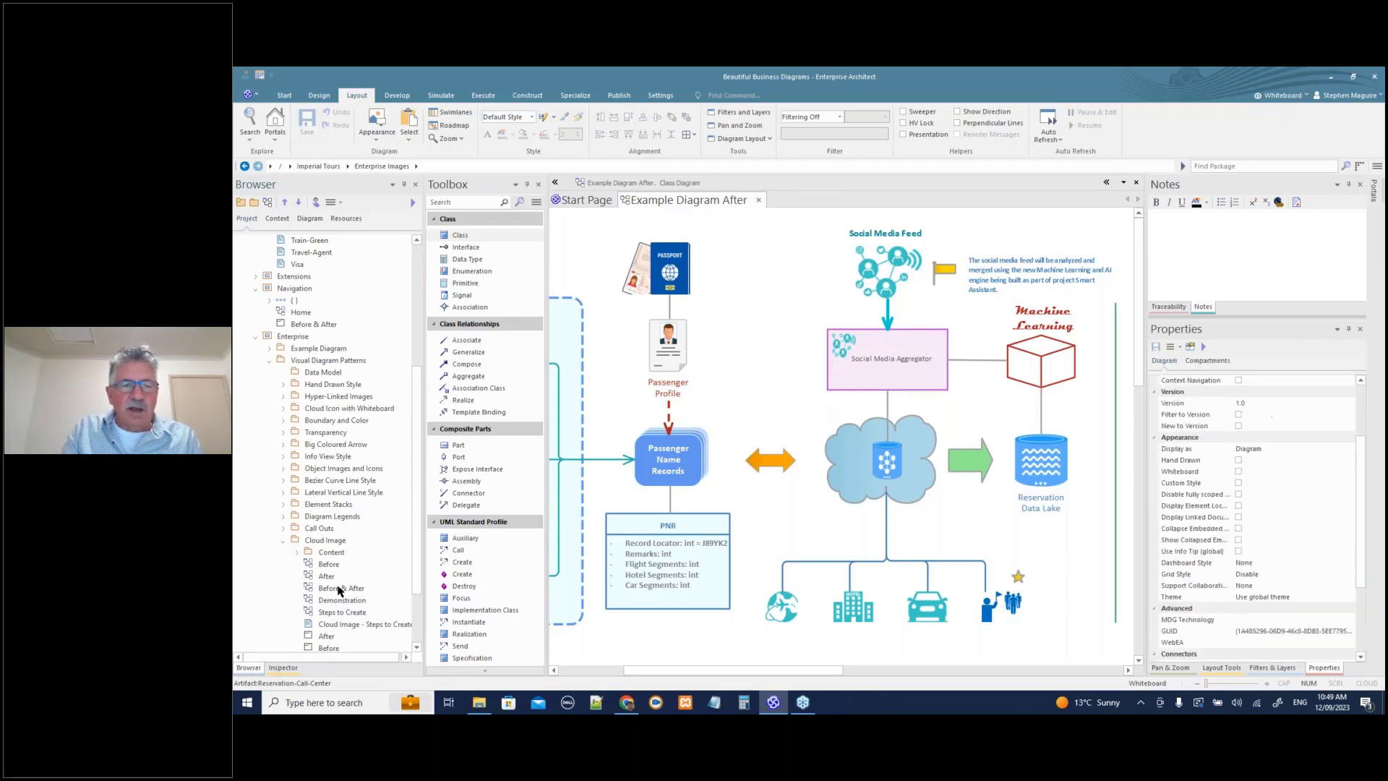
{"action": "mouse_move", "coordinate": [835, 671]}
{"action": "left_mouse_down"}
{"action": "mouse_move", "coordinate": [899, 653]}
{"action": "mouse_move", "coordinate": [839, 658]}
{"action": "left_mouse_up"}
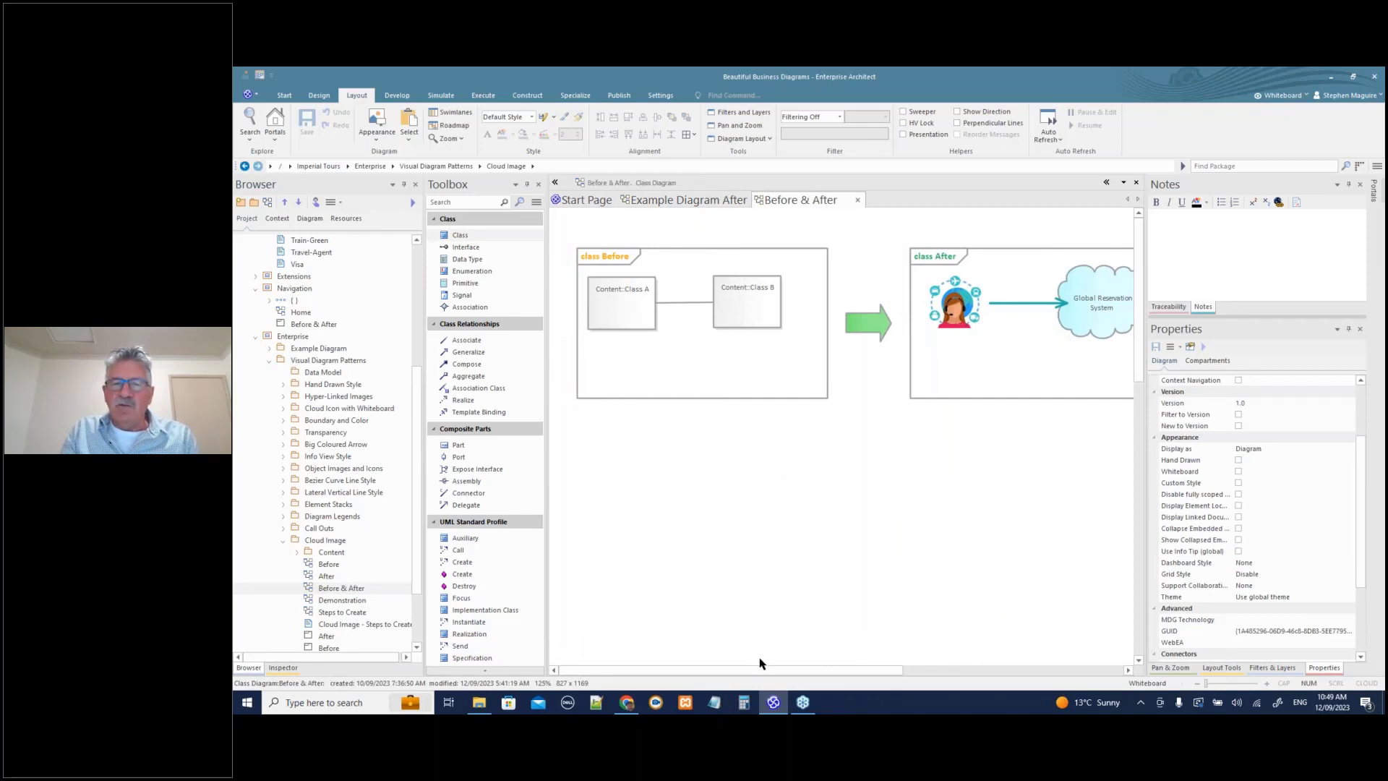
{"action": "left_click", "coordinate": [536, 201]}
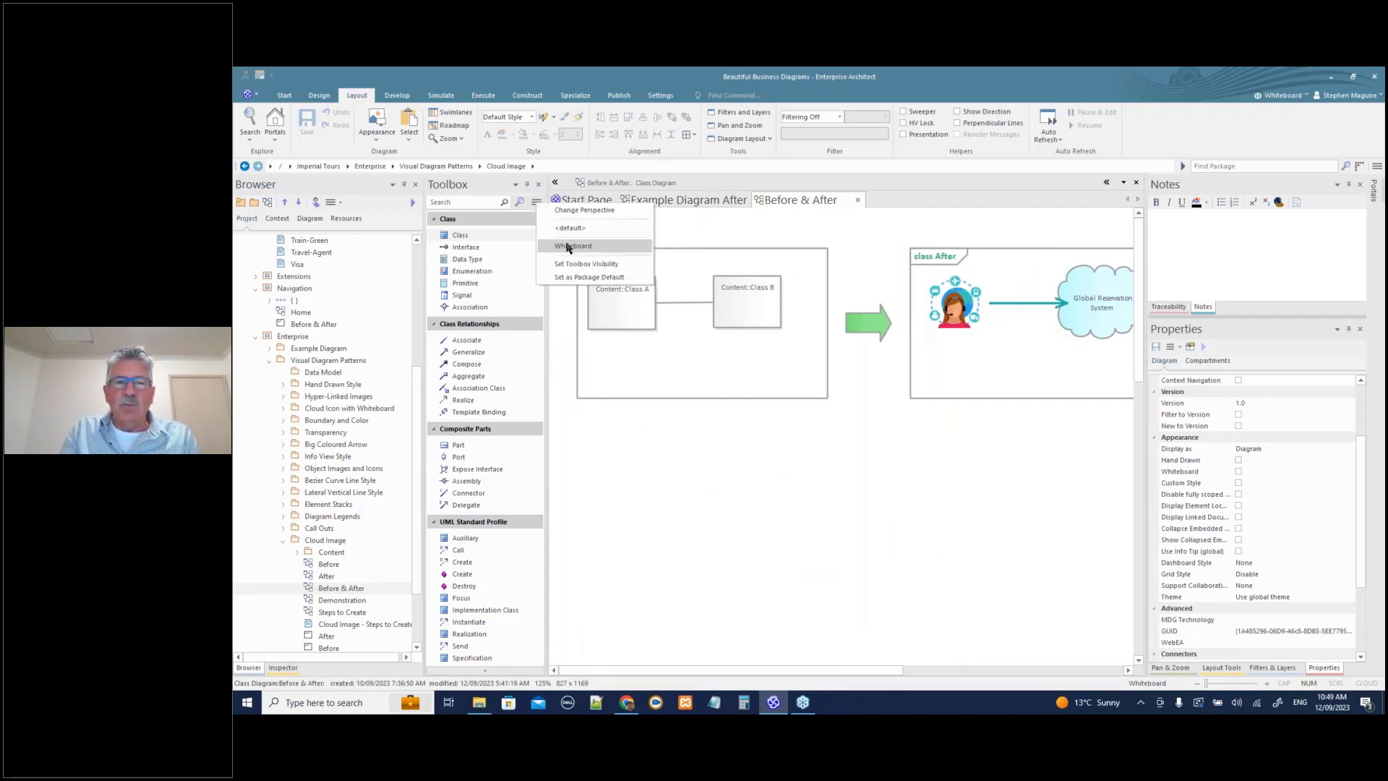
{"action": "left_click", "coordinate": [567, 246]}
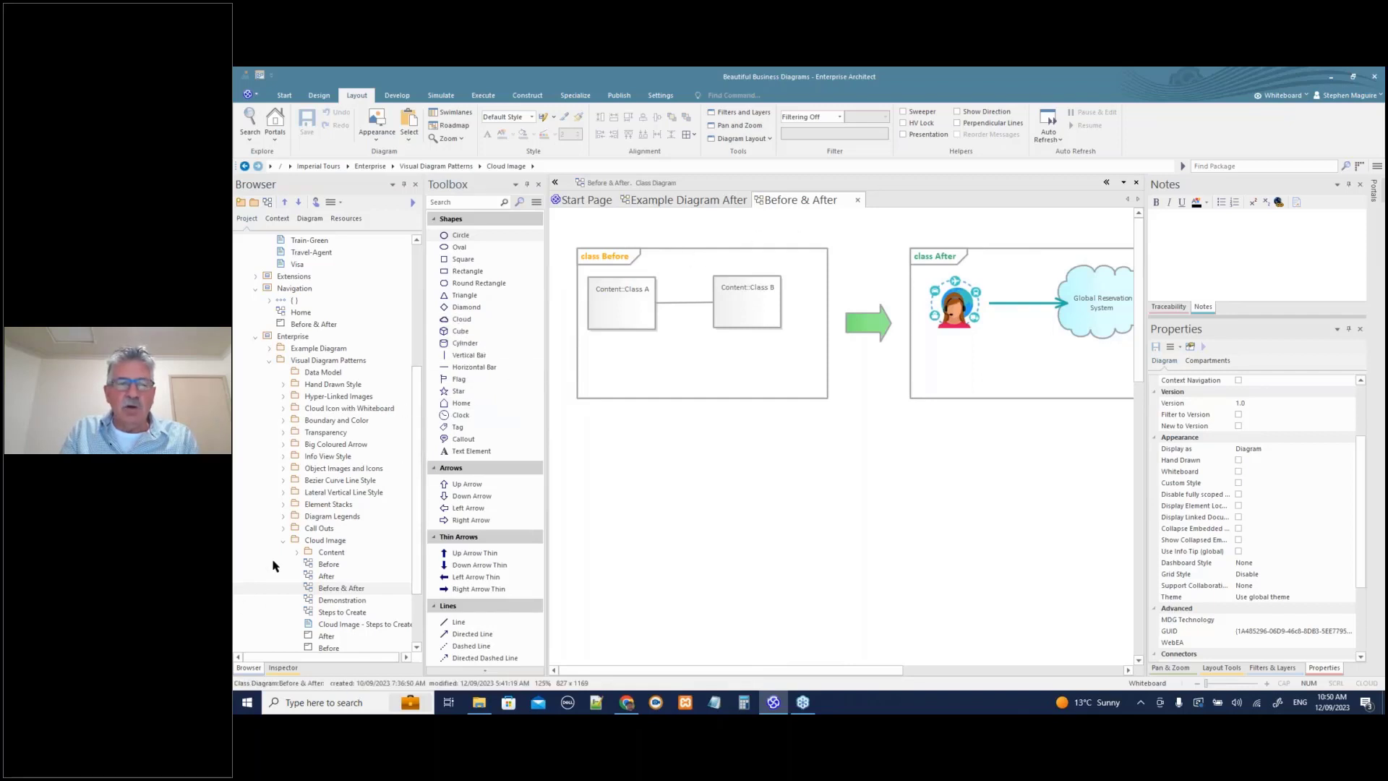
- Collapse the Cloud Image package, expand Polygons and open its Before & After diagram to compare both frames
{"action": "left_click", "coordinate": [282, 543]}
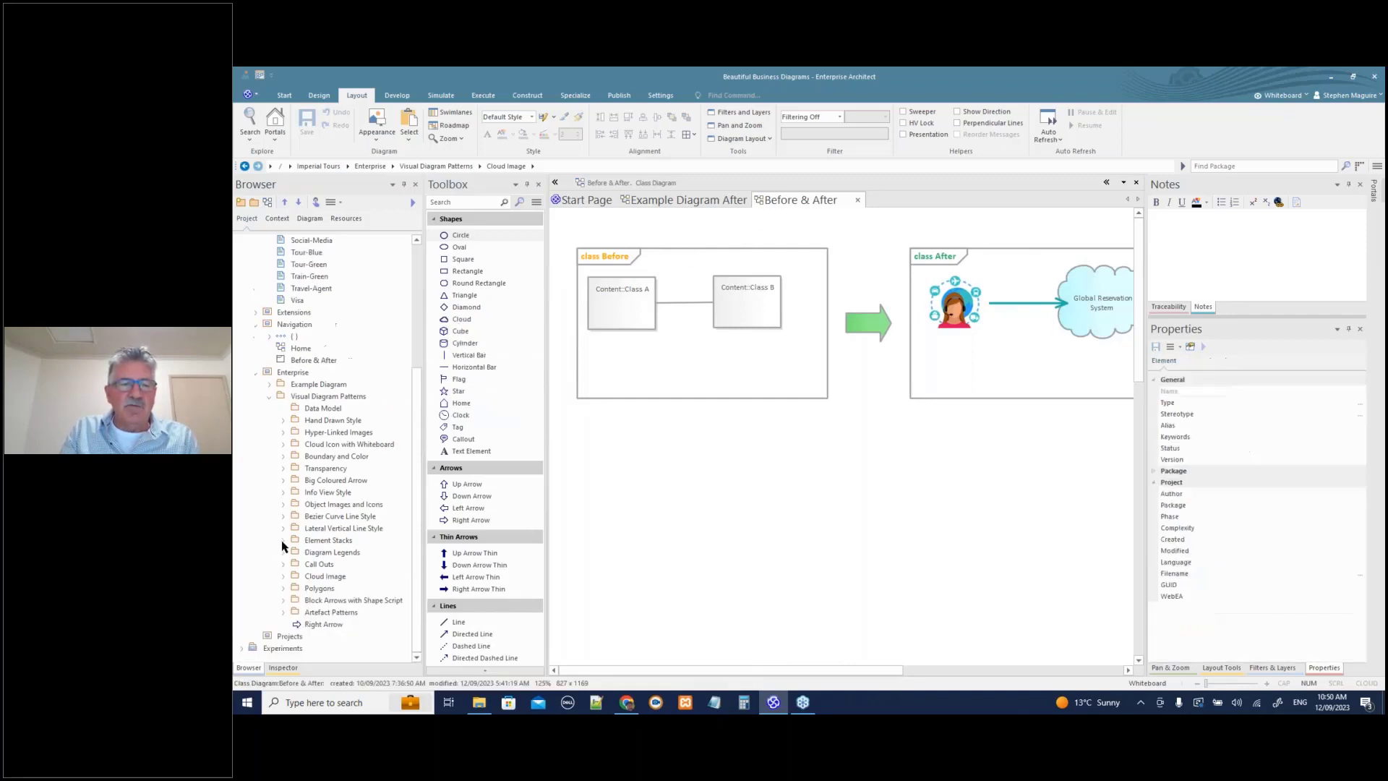
{"action": "left_click", "coordinate": [284, 591]}
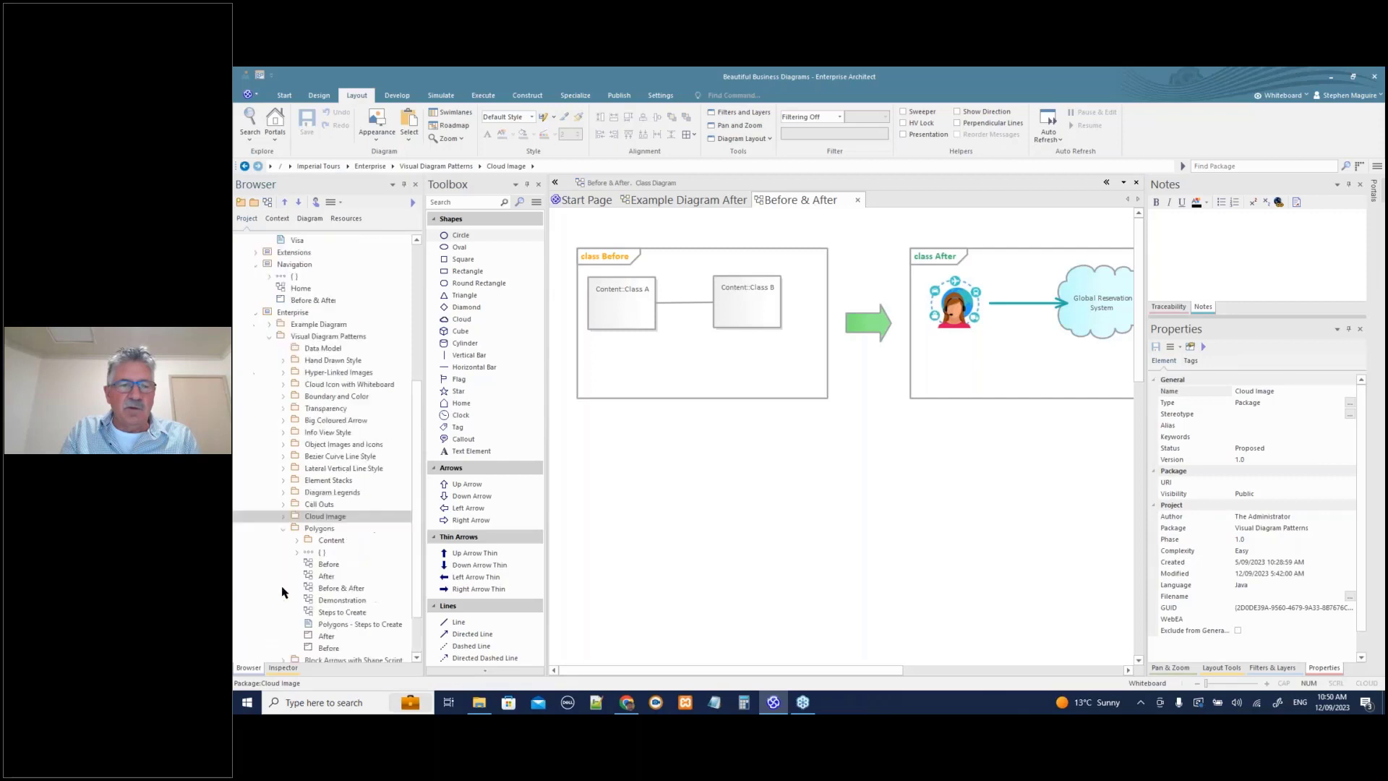
{"action": "double_click", "coordinate": [335, 591]}
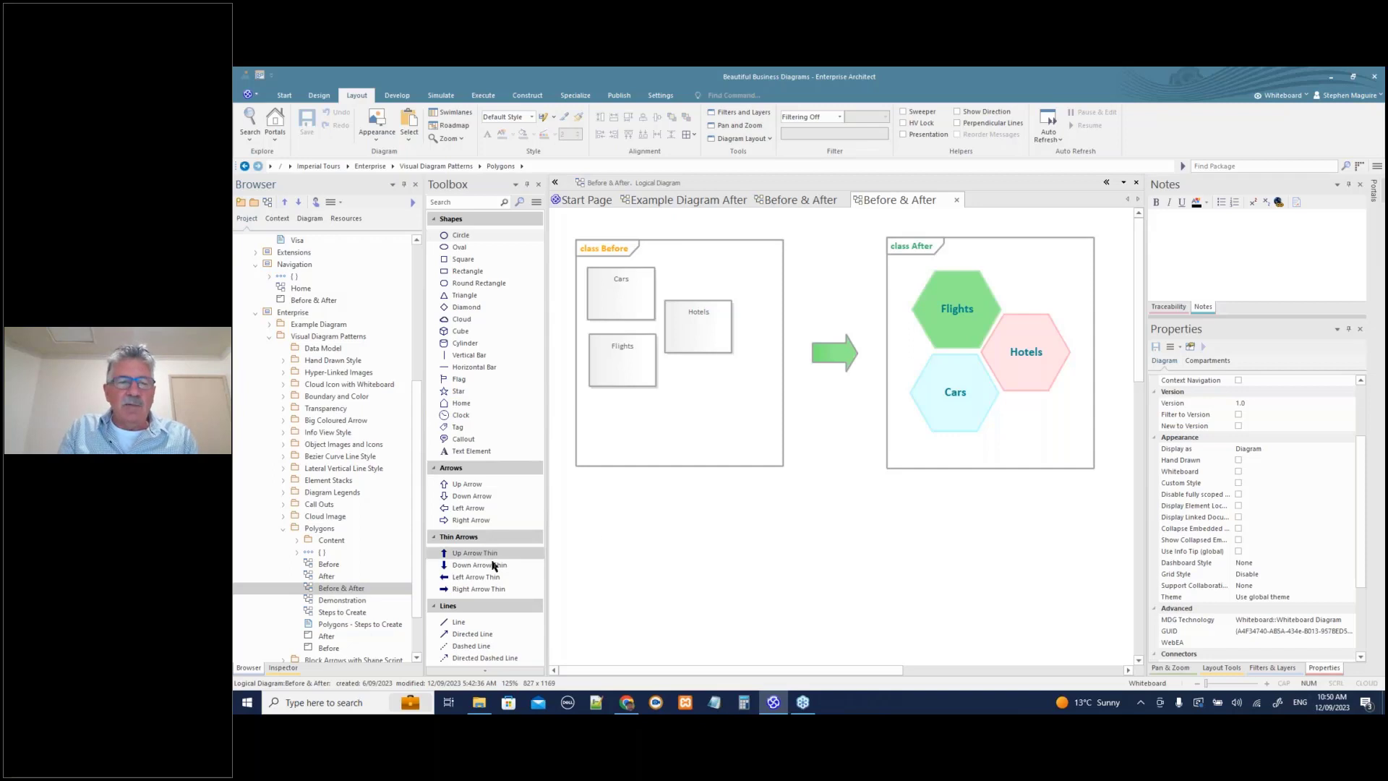
- Copy the Cars, Hotels and Flights classes from the Polygons Before diagram and paste them into the Polygons Demonstration diagram
{"action": "double_click", "coordinate": [358, 601]}
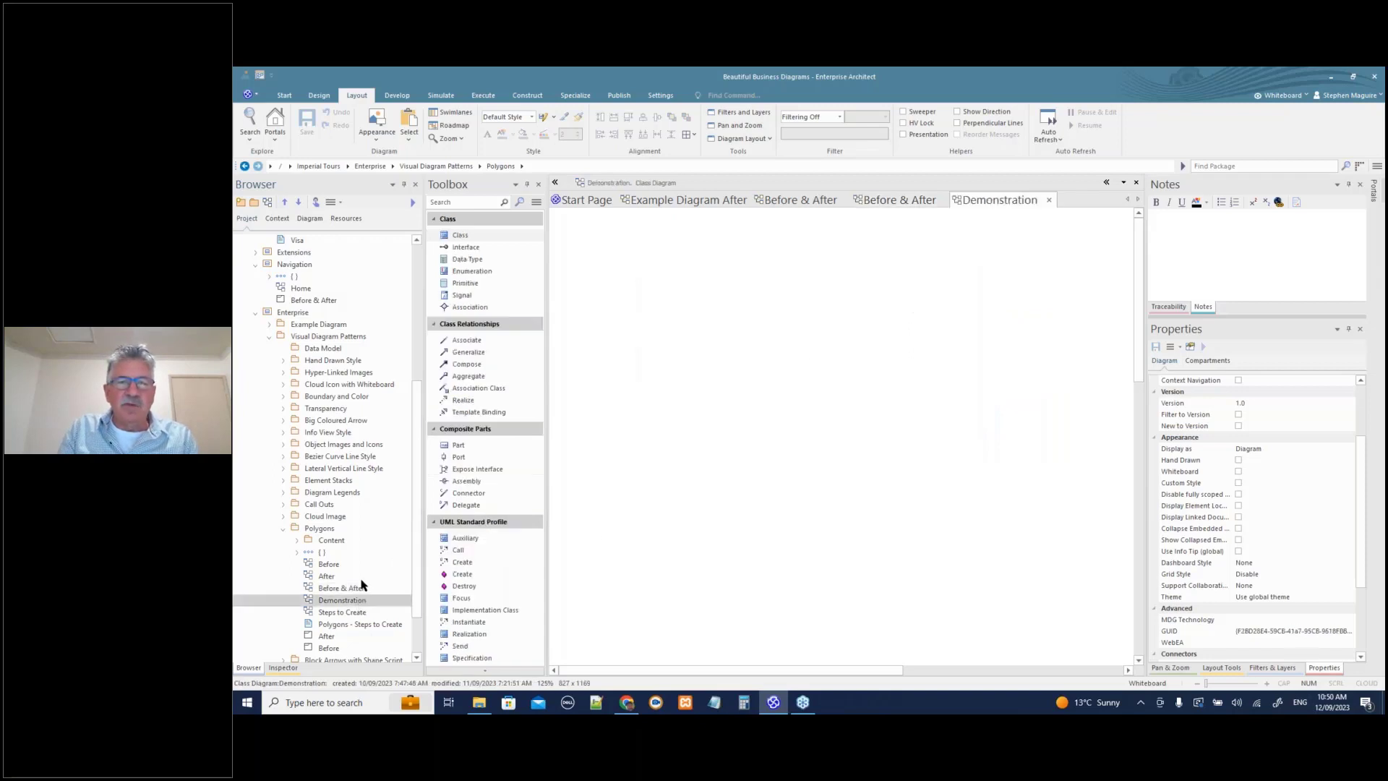
{"action": "left_click", "coordinate": [334, 564]}
{"action": "double_click", "coordinate": [335, 565]}
{"action": "left_click_drag", "start_coordinate": [673, 297], "coordinate": [793, 433]}
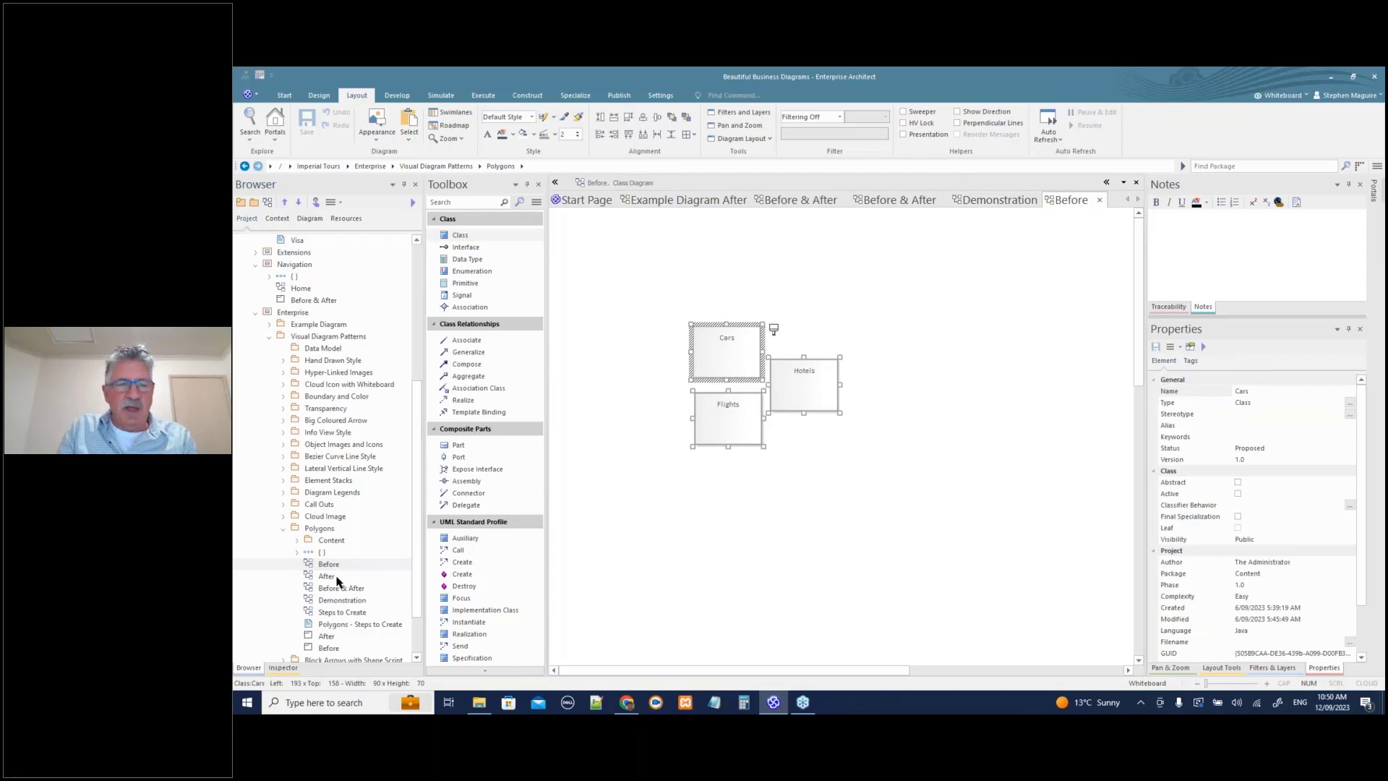
{"action": "double_click", "coordinate": [342, 600]}
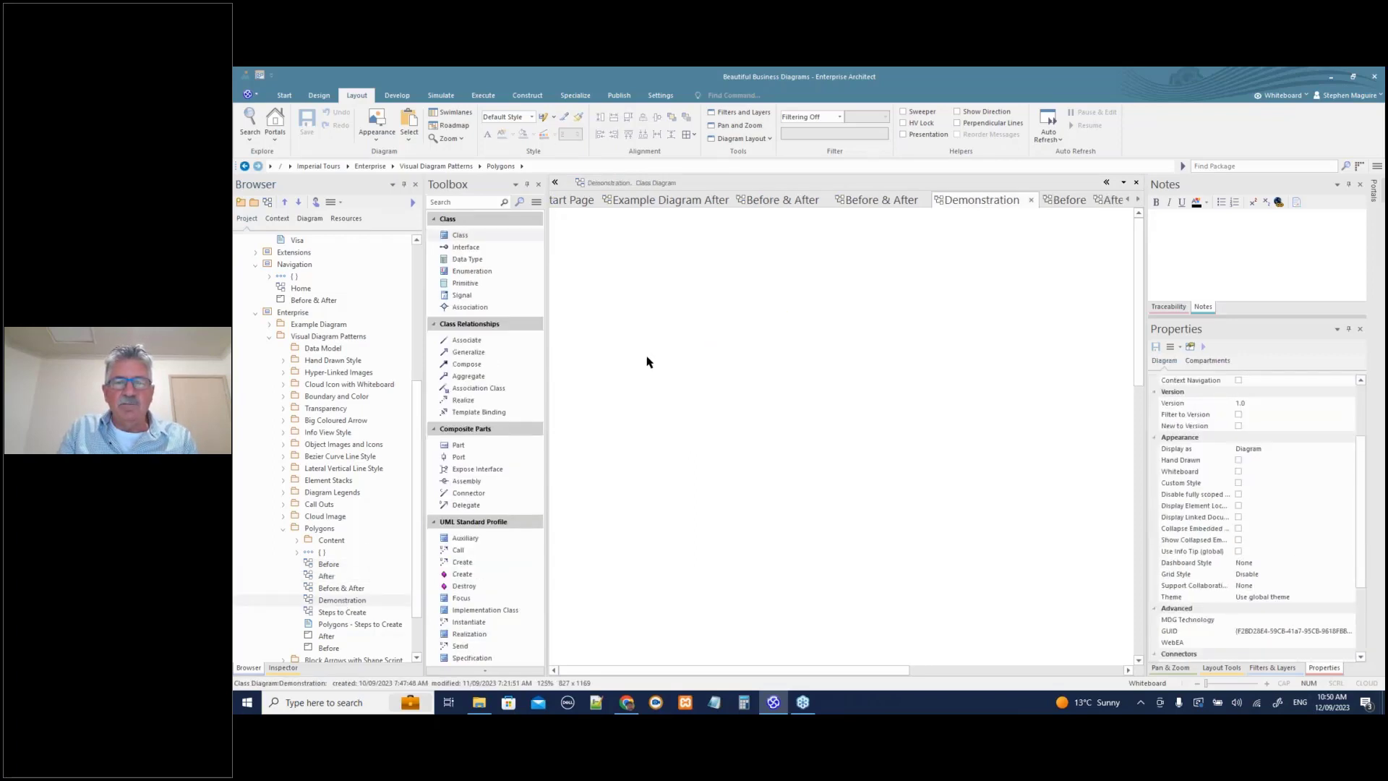
{"action": "key", "text": "ctrl+v"}
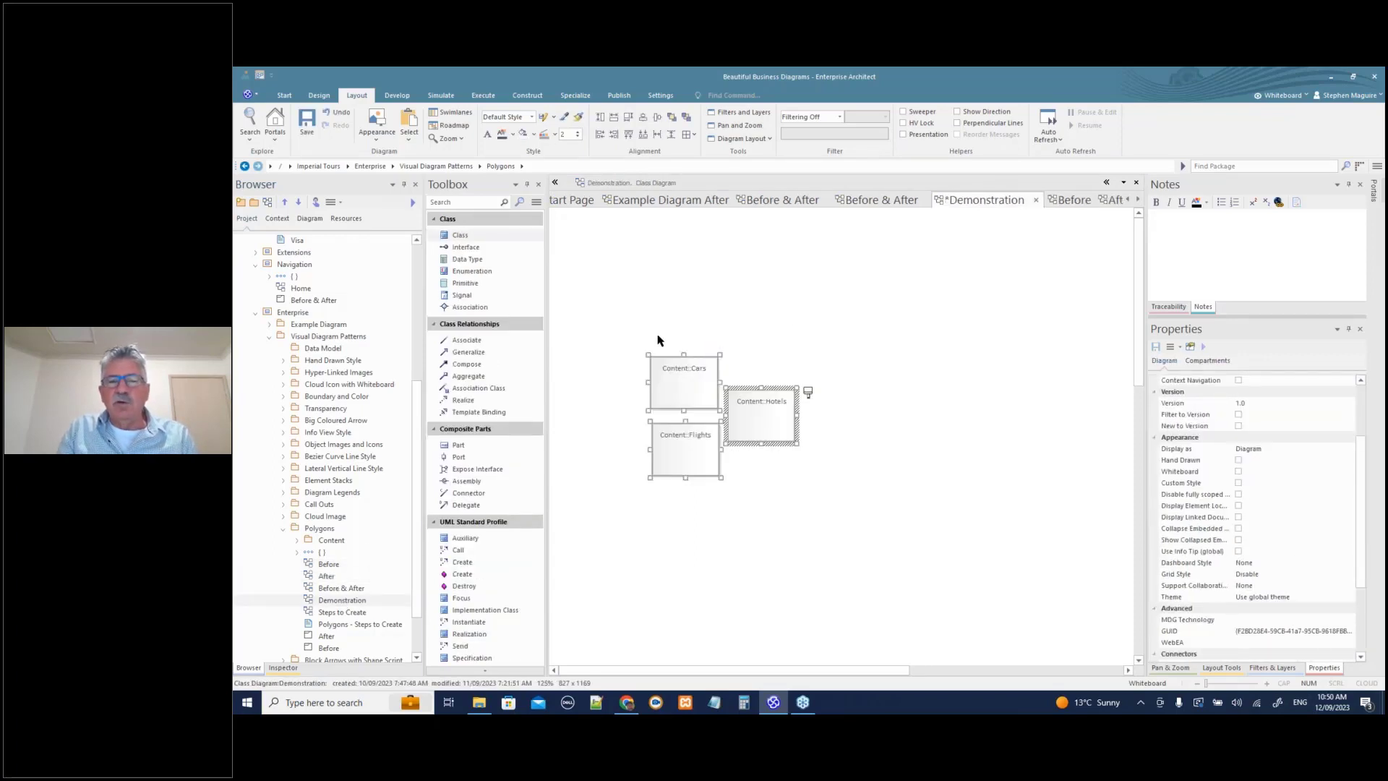
{"action": "left_click", "coordinate": [808, 392]}
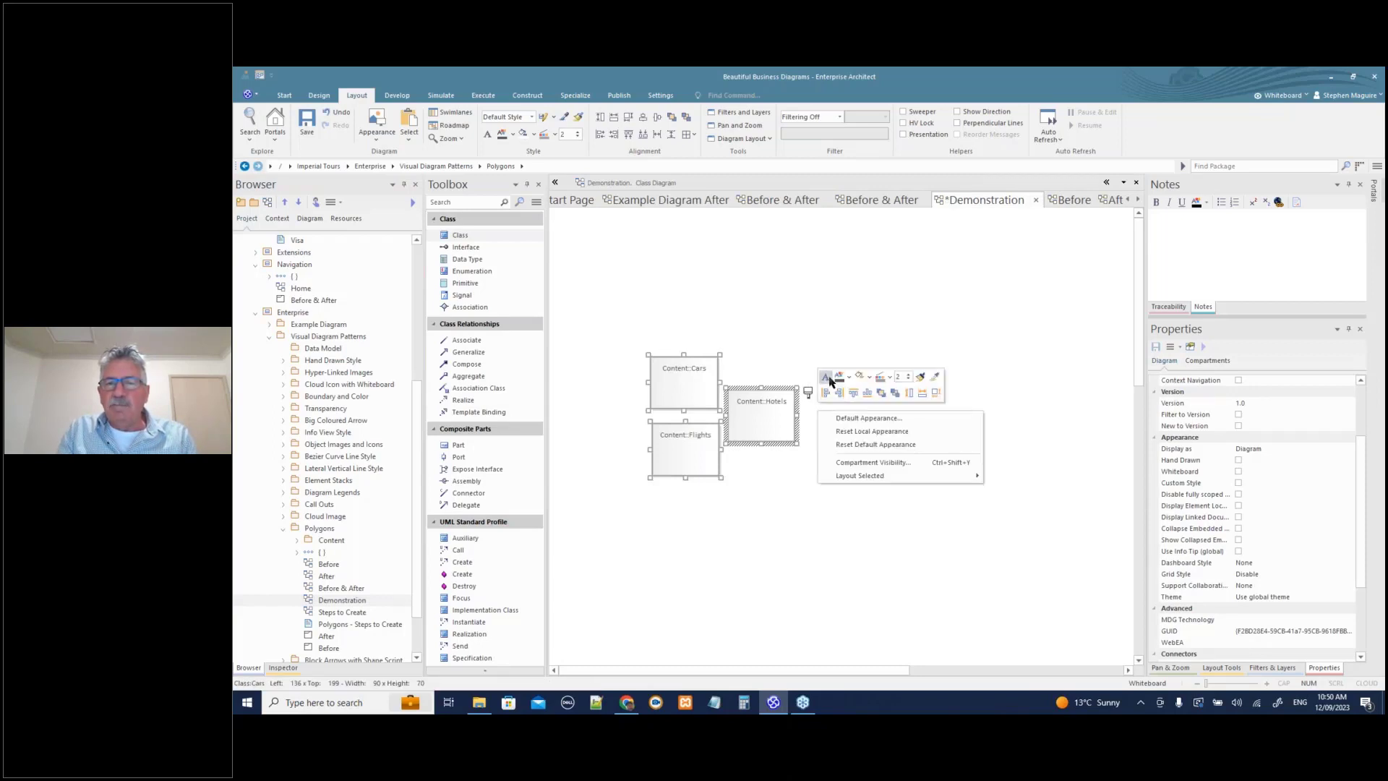
{"action": "left_click", "coordinate": [778, 514]}
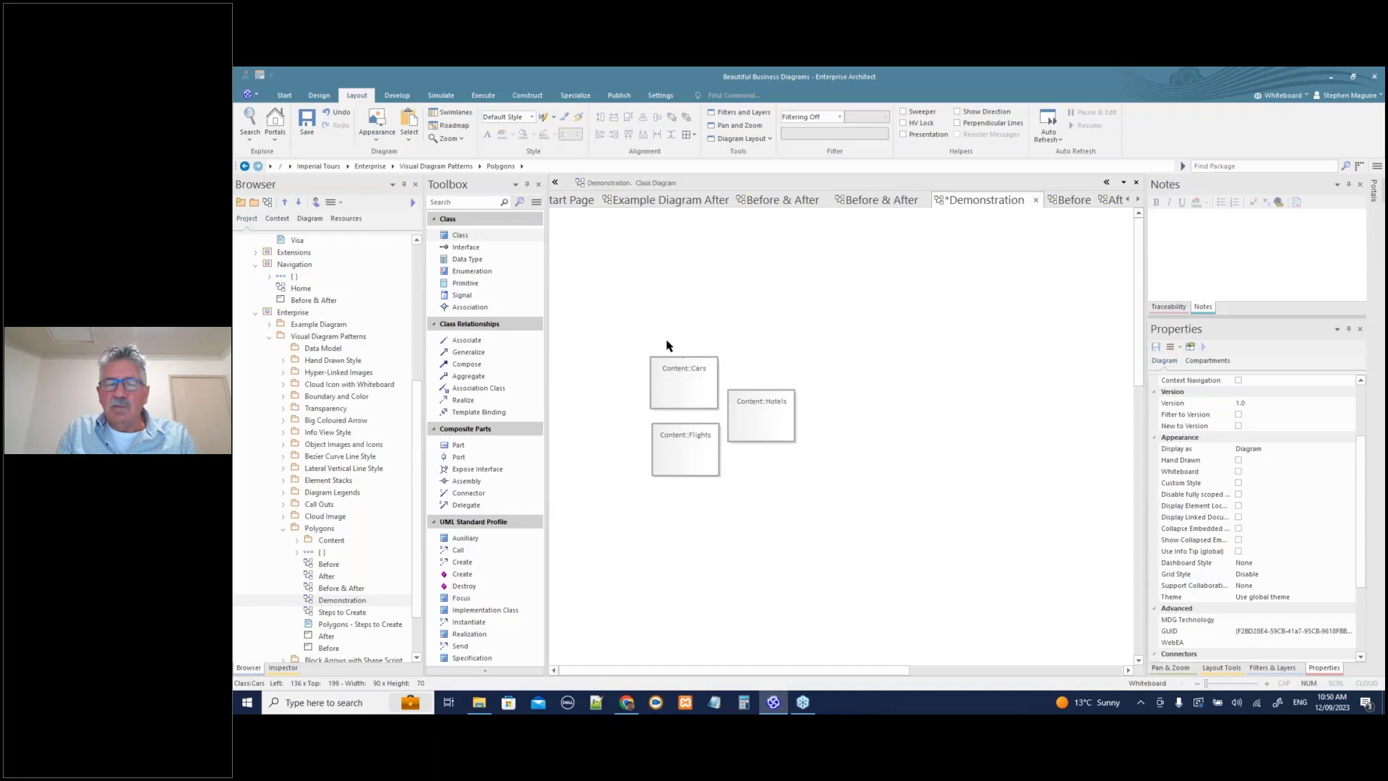
{"action": "left_click", "coordinate": [712, 387]}
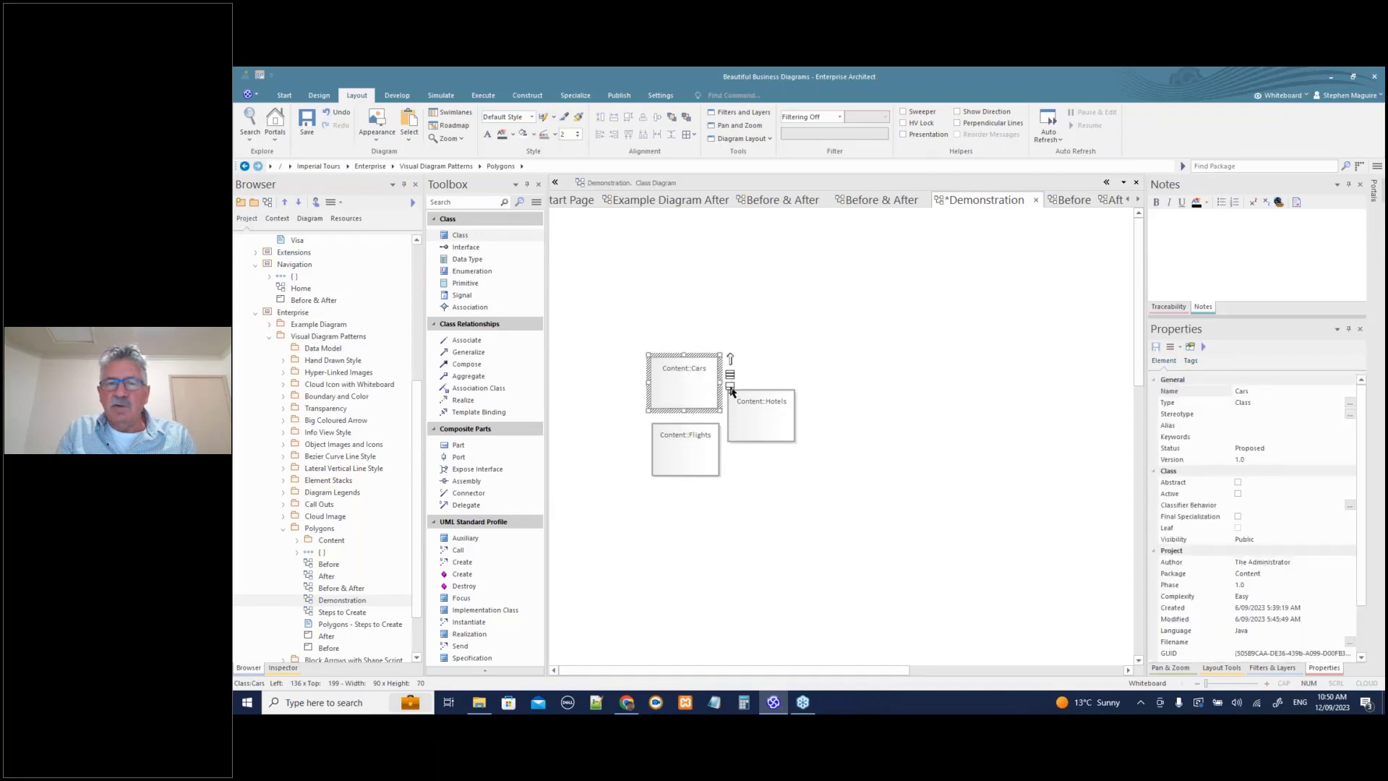
{"action": "left_click", "coordinate": [730, 387]}
{"action": "left_click", "coordinate": [774, 319]}
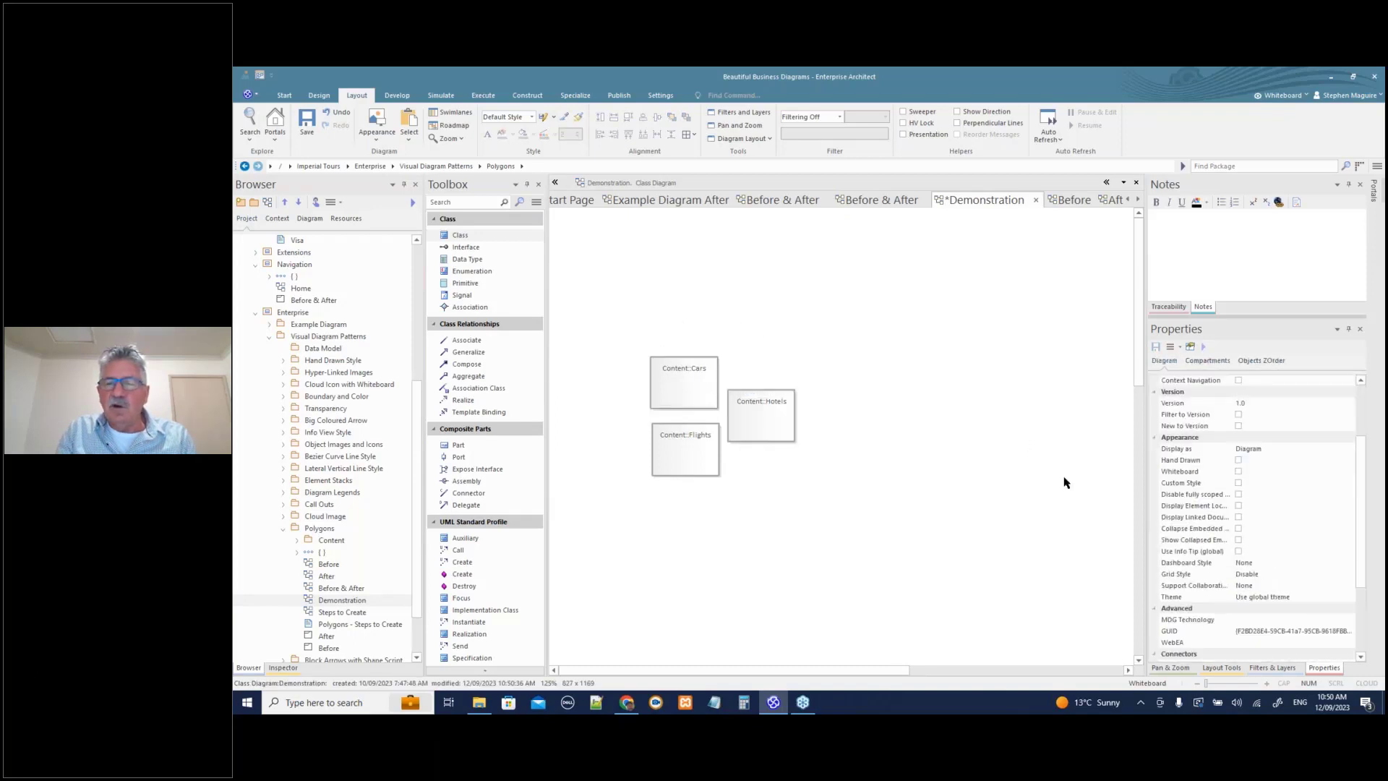
- Enable Custom Style for the Demonstration diagram and change the Cars, Hotels and Flights classes to six-sided polygons
{"action": "left_click", "coordinate": [1238, 483]}
{"action": "key", "text": "ctrl+a"}
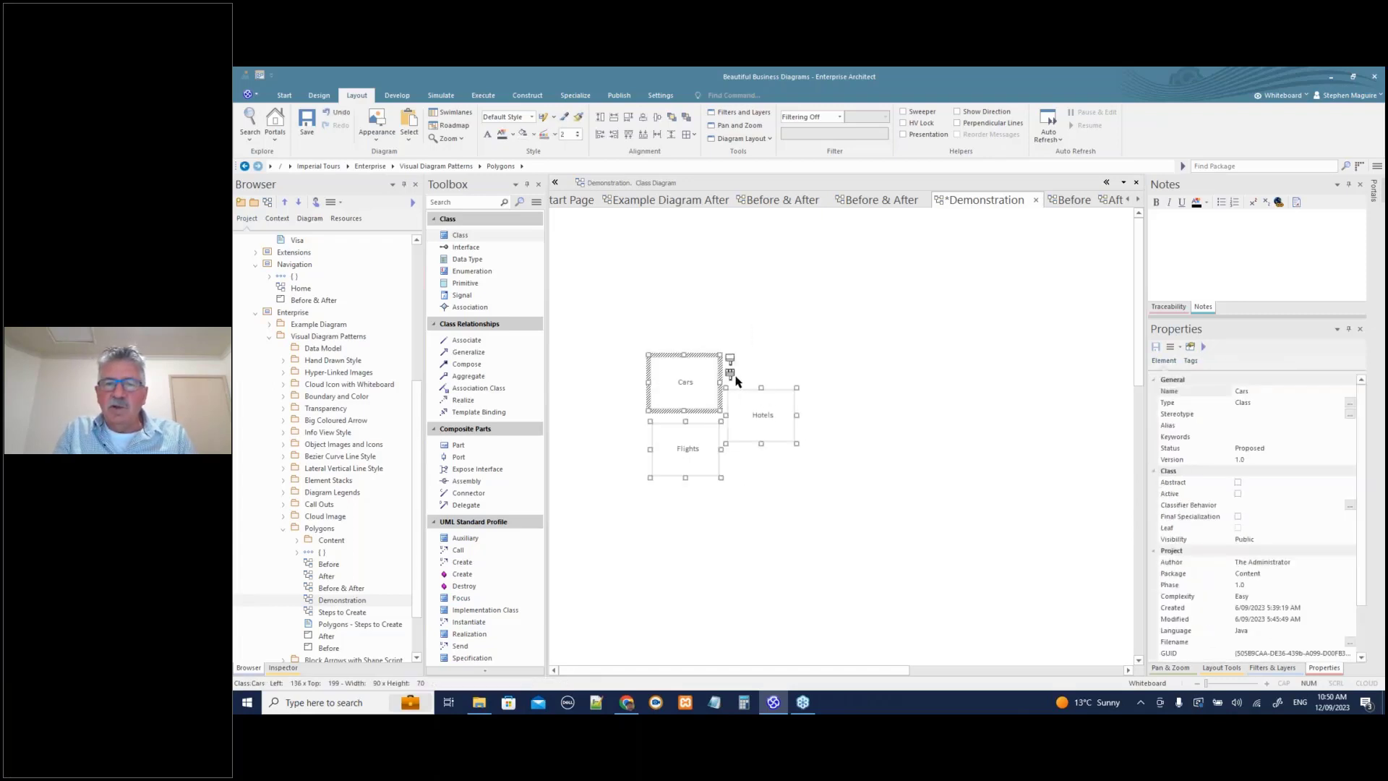
{"action": "left_click", "coordinate": [732, 375]}
{"action": "left_click", "coordinate": [752, 373]}
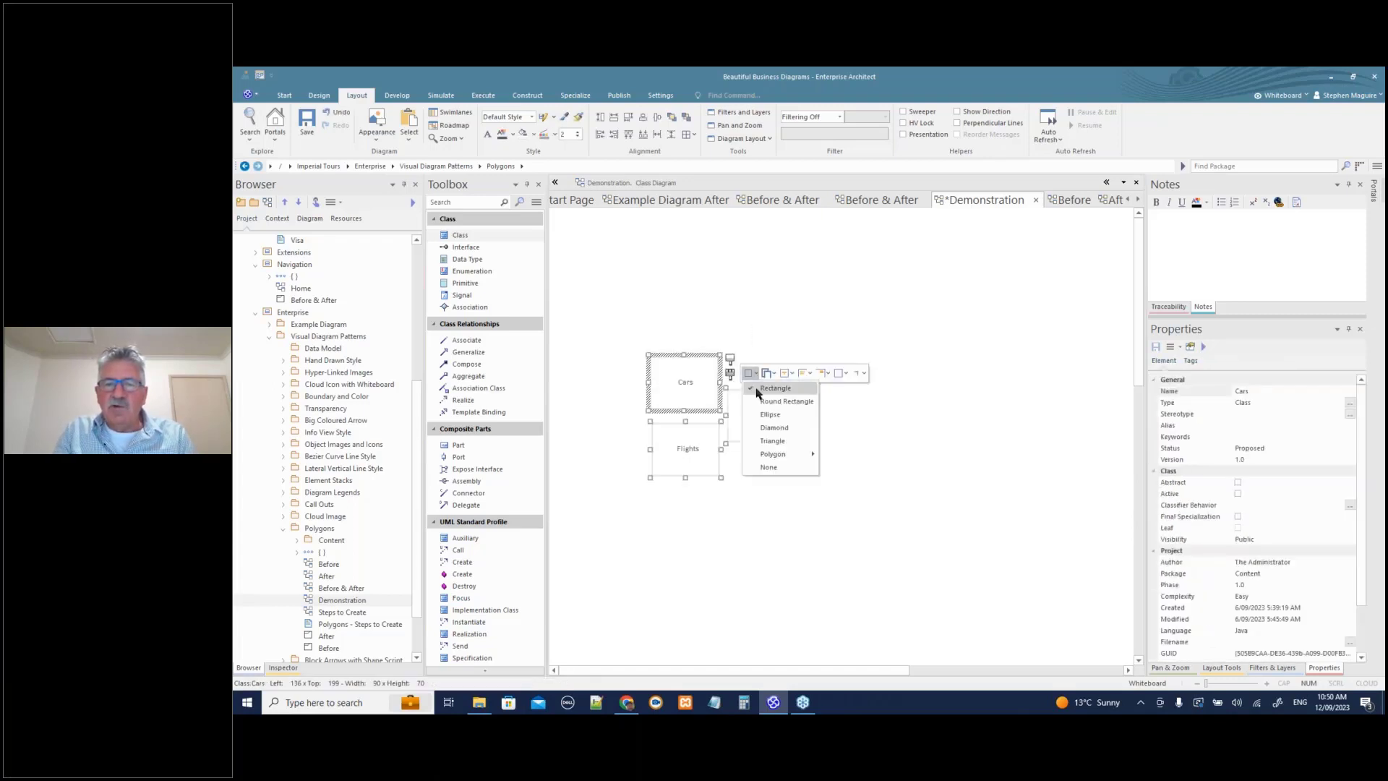
{"action": "mouse_move", "coordinate": [775, 455]}
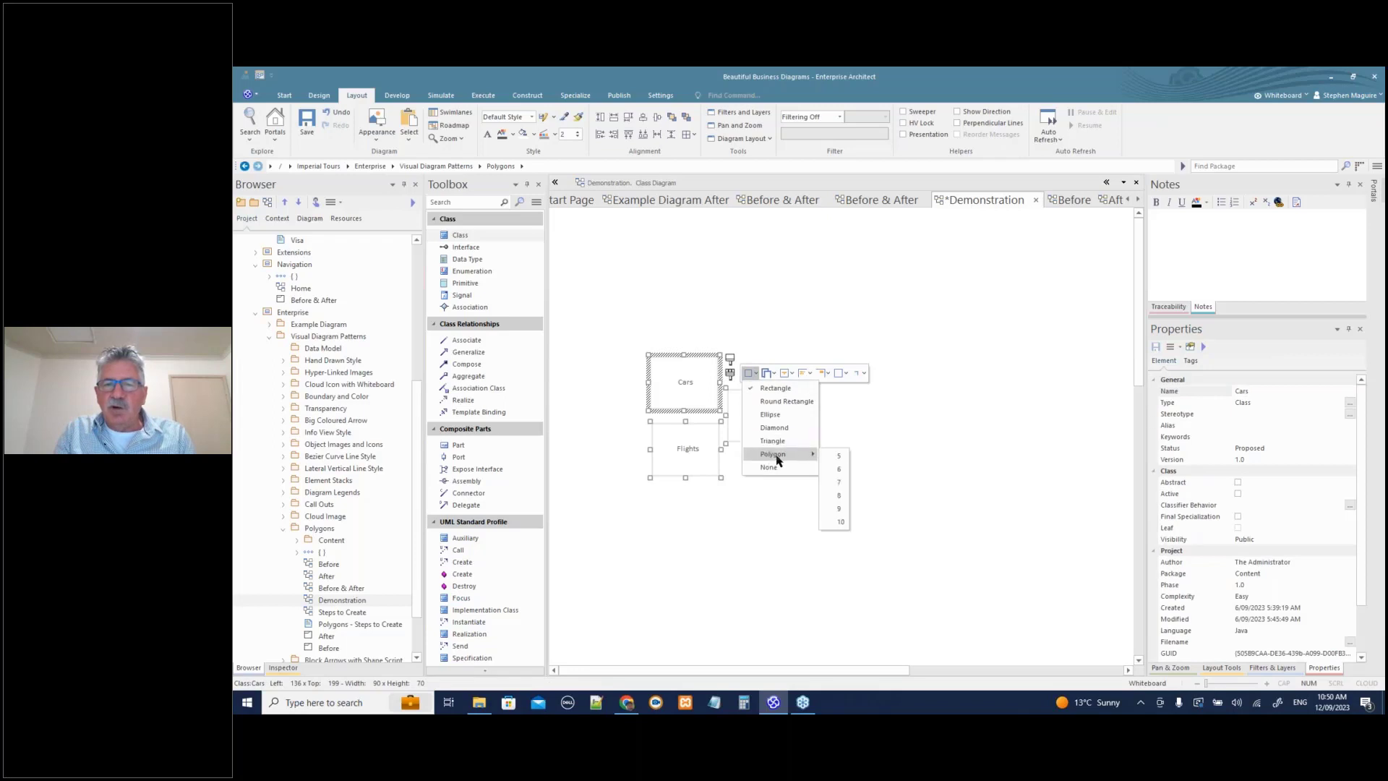
{"action": "left_click", "coordinate": [839, 469]}
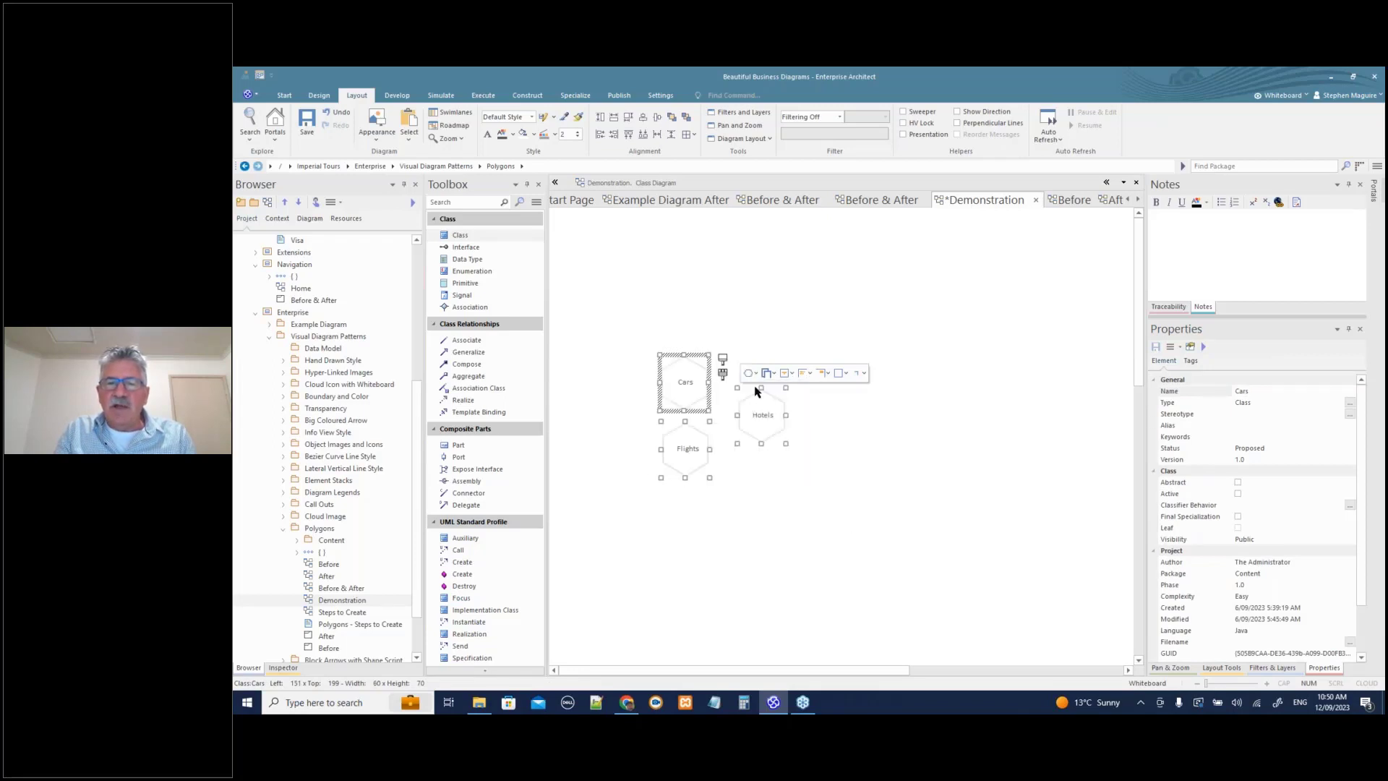
{"action": "left_click", "coordinate": [798, 506]}
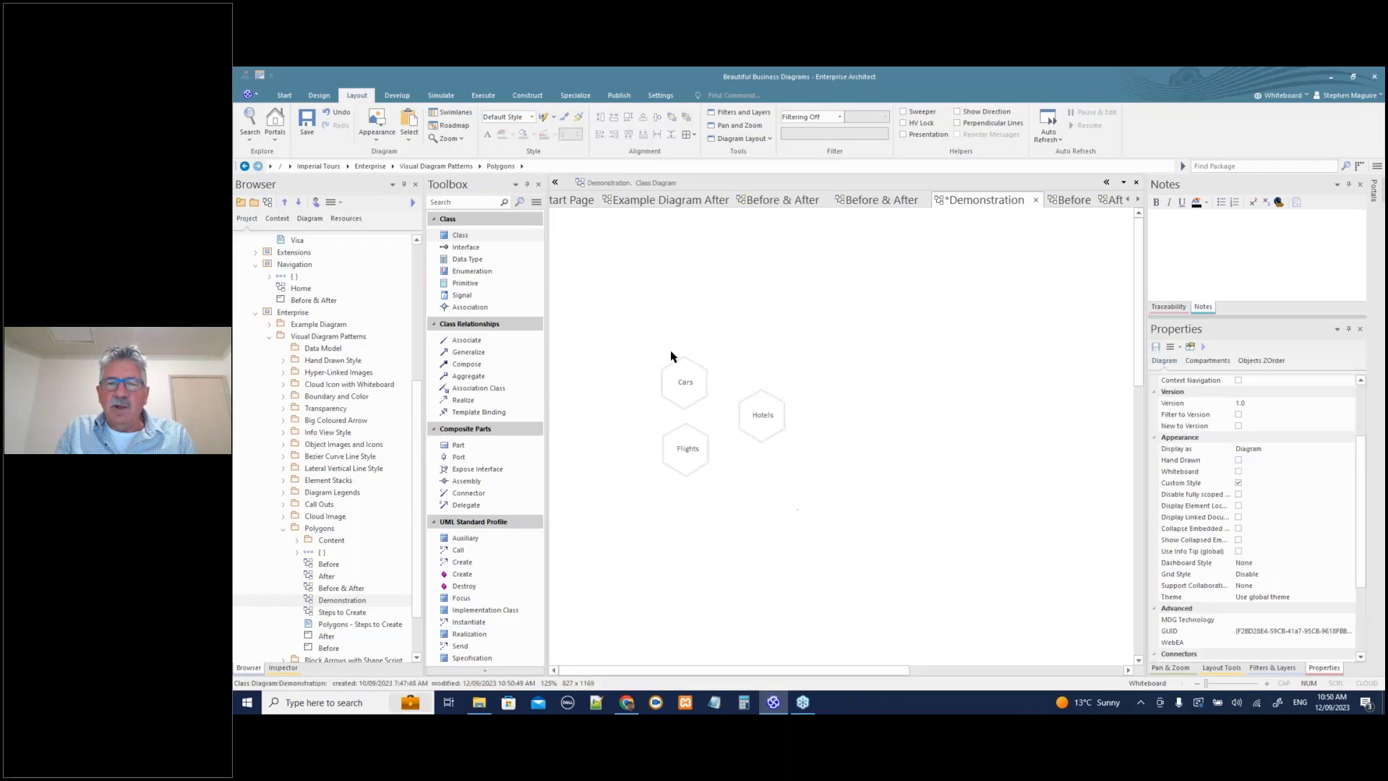
- Rotate the Cars, Hotels and Flights hexagons to 70 wide by 60 high with flat tops, and move Flights up beneath Cars
{"action": "left_click_drag", "start_coordinate": [658, 338], "coordinate": [774, 526]}
{"action": "left_click", "coordinate": [635, 350]}
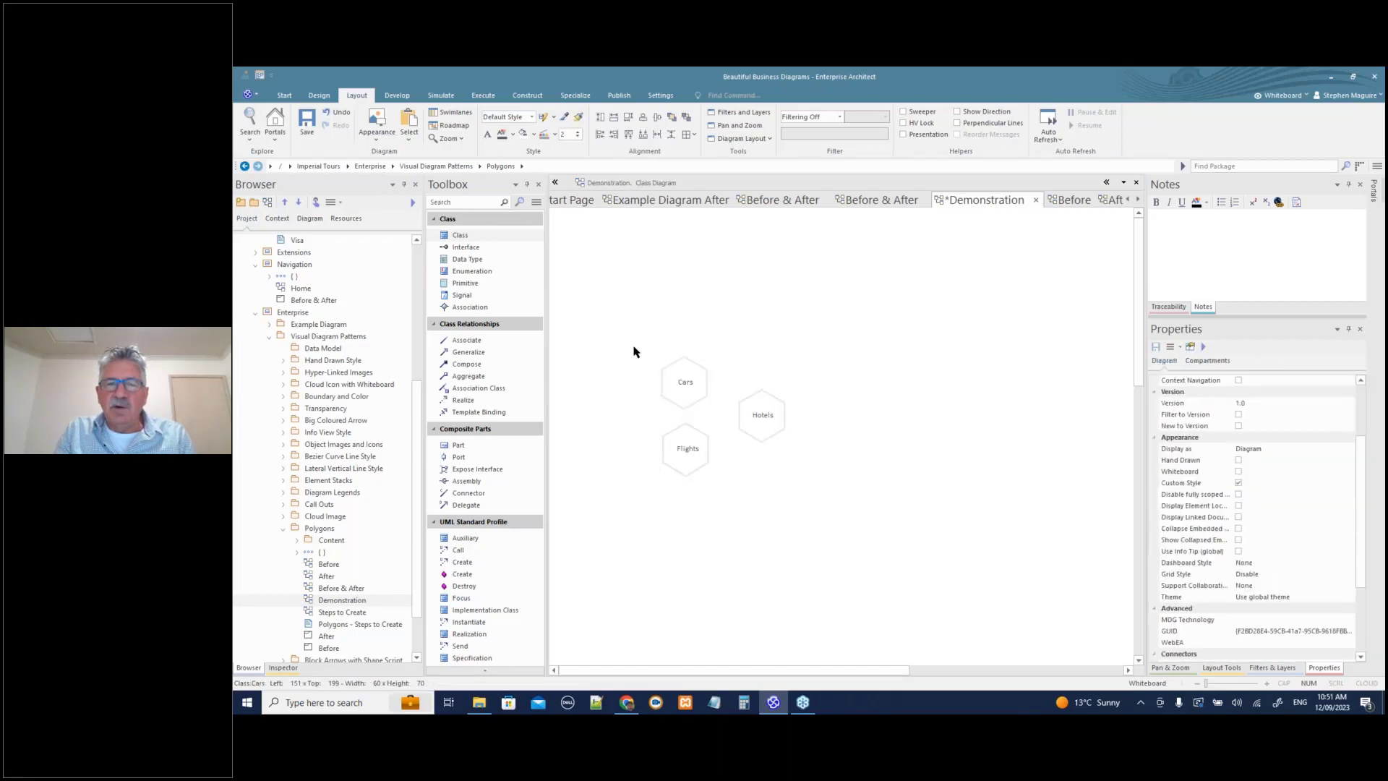
{"action": "left_click", "coordinate": [682, 381]}
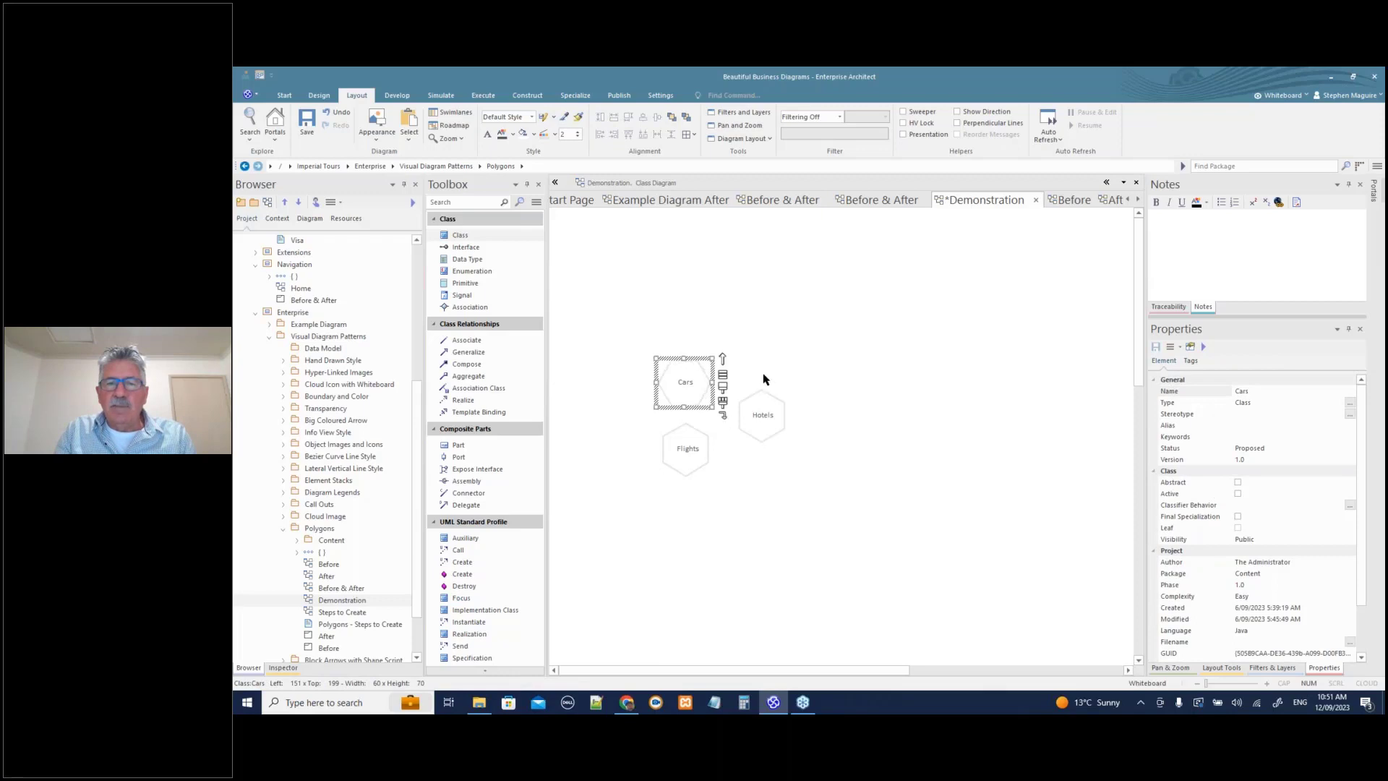
{"action": "left_click", "coordinate": [773, 427]}
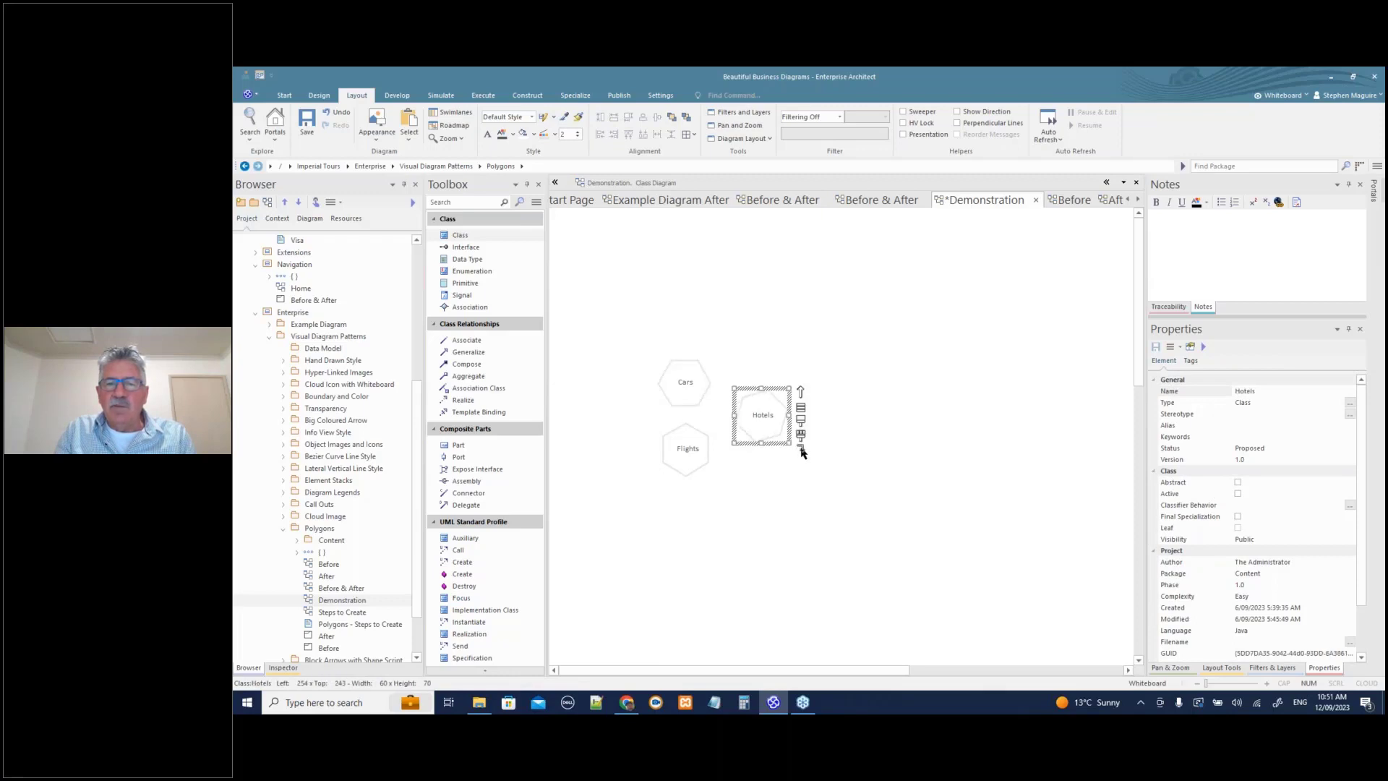
{"action": "left_click", "coordinate": [753, 477]}
{"action": "left_click", "coordinate": [703, 466]}
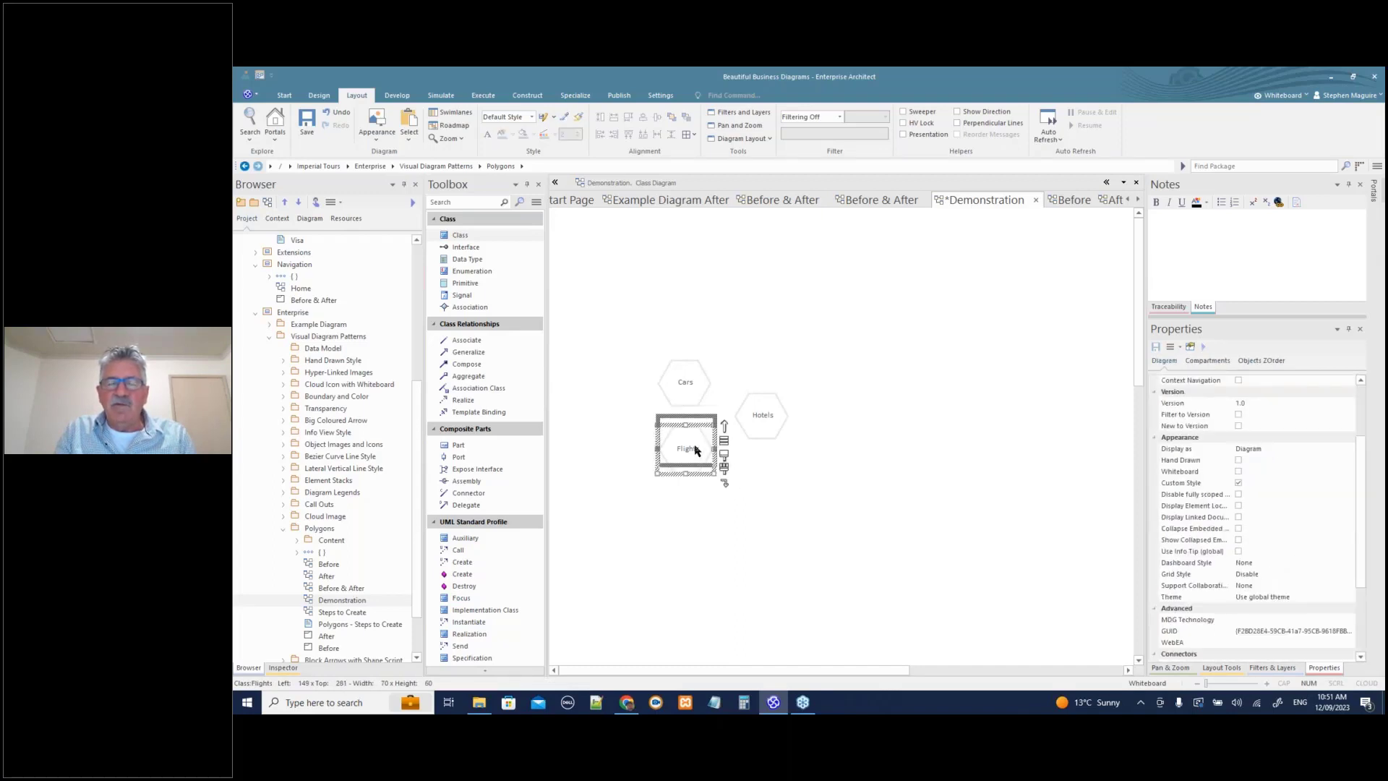
- Move the Hotels hexagon against Cars and Flights to form a honeycomb cluster, and save the diagram
{"action": "left_click_drag", "start_coordinate": [647, 342], "coordinate": [789, 483]}
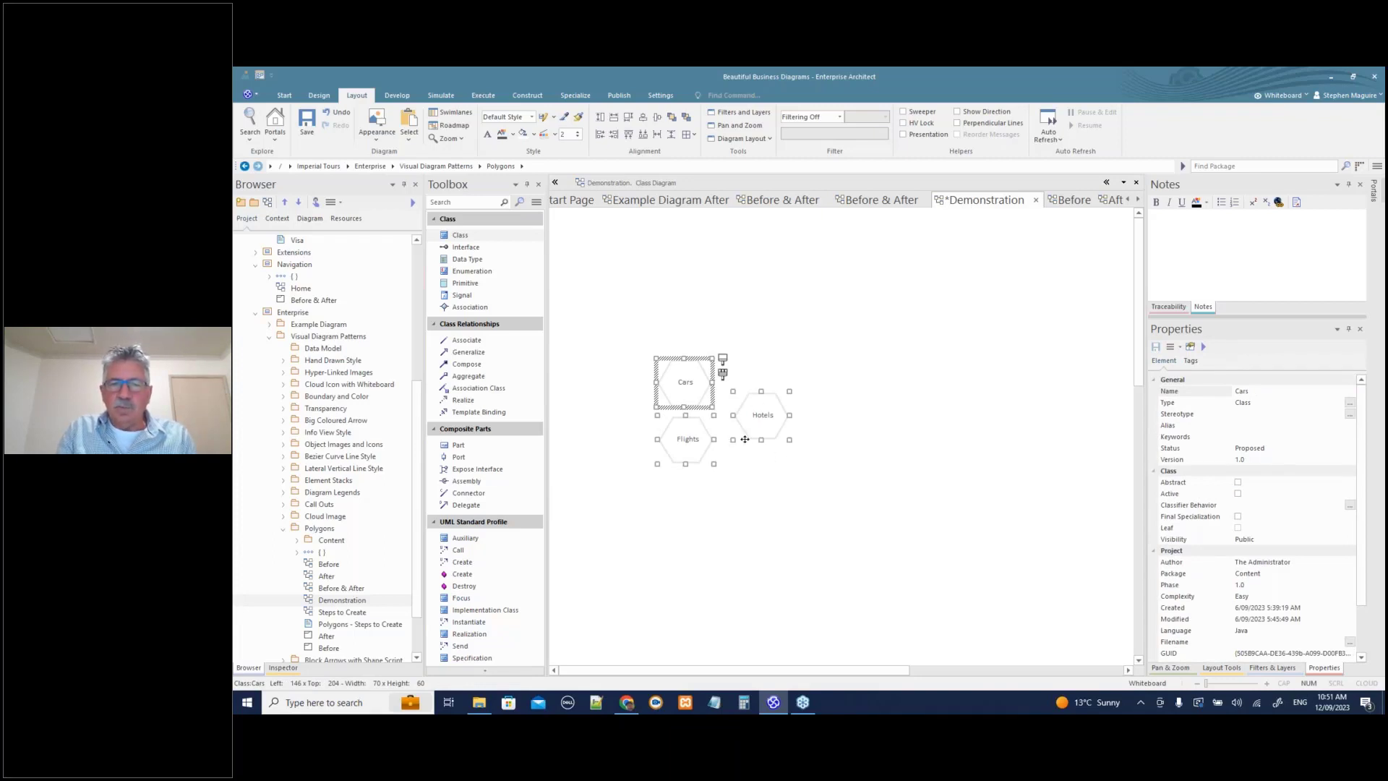
{"action": "left_click", "coordinate": [749, 316]}
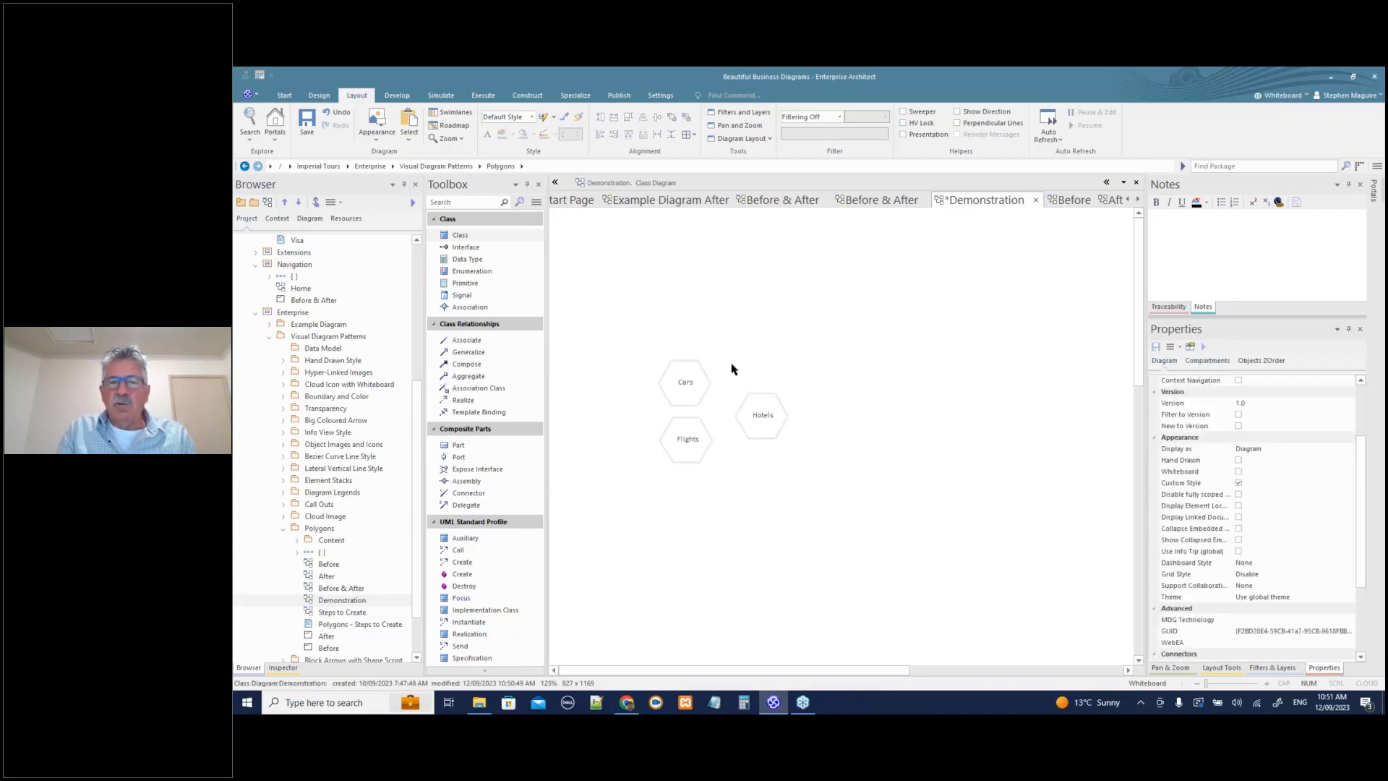
{"action": "left_click_drag", "start_coordinate": [763, 422], "coordinate": [741, 417]}
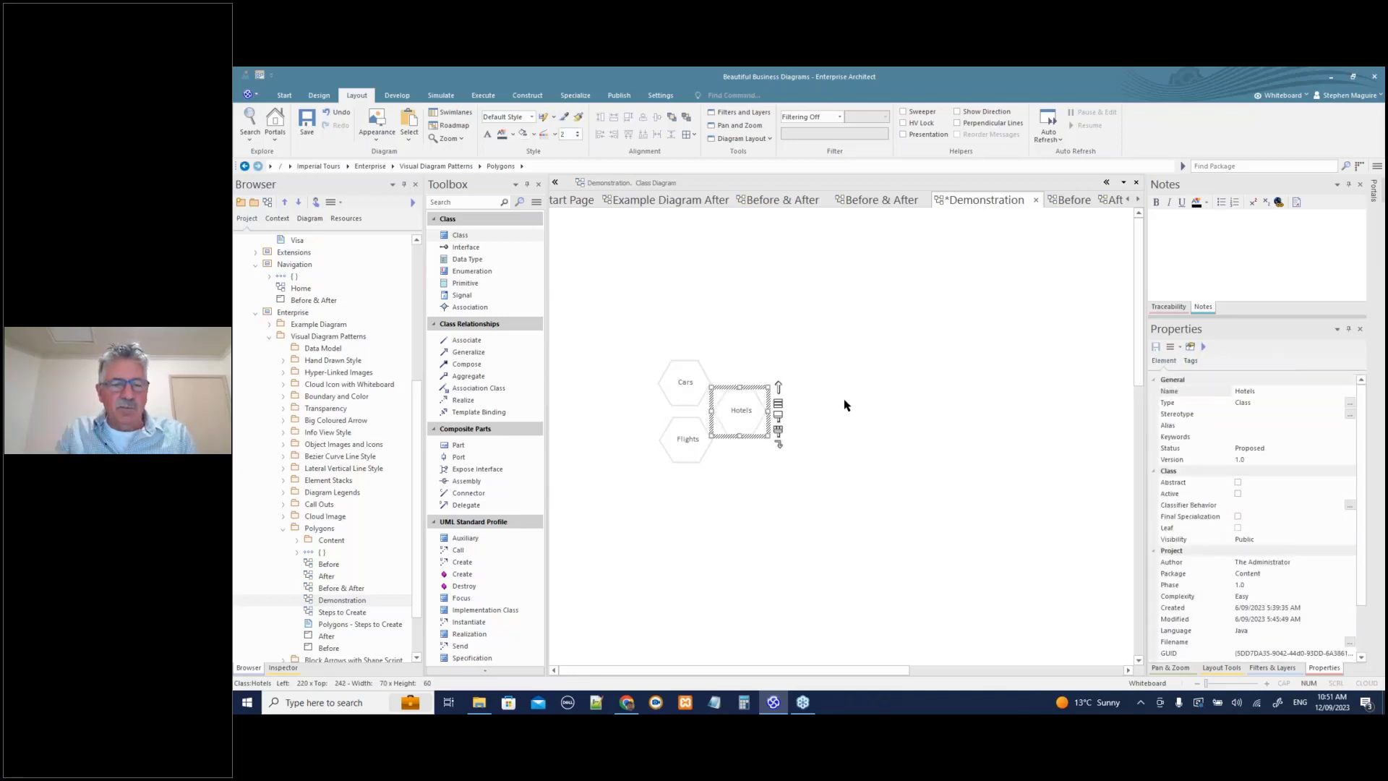
{"action": "key", "text": "ctrl+s"}
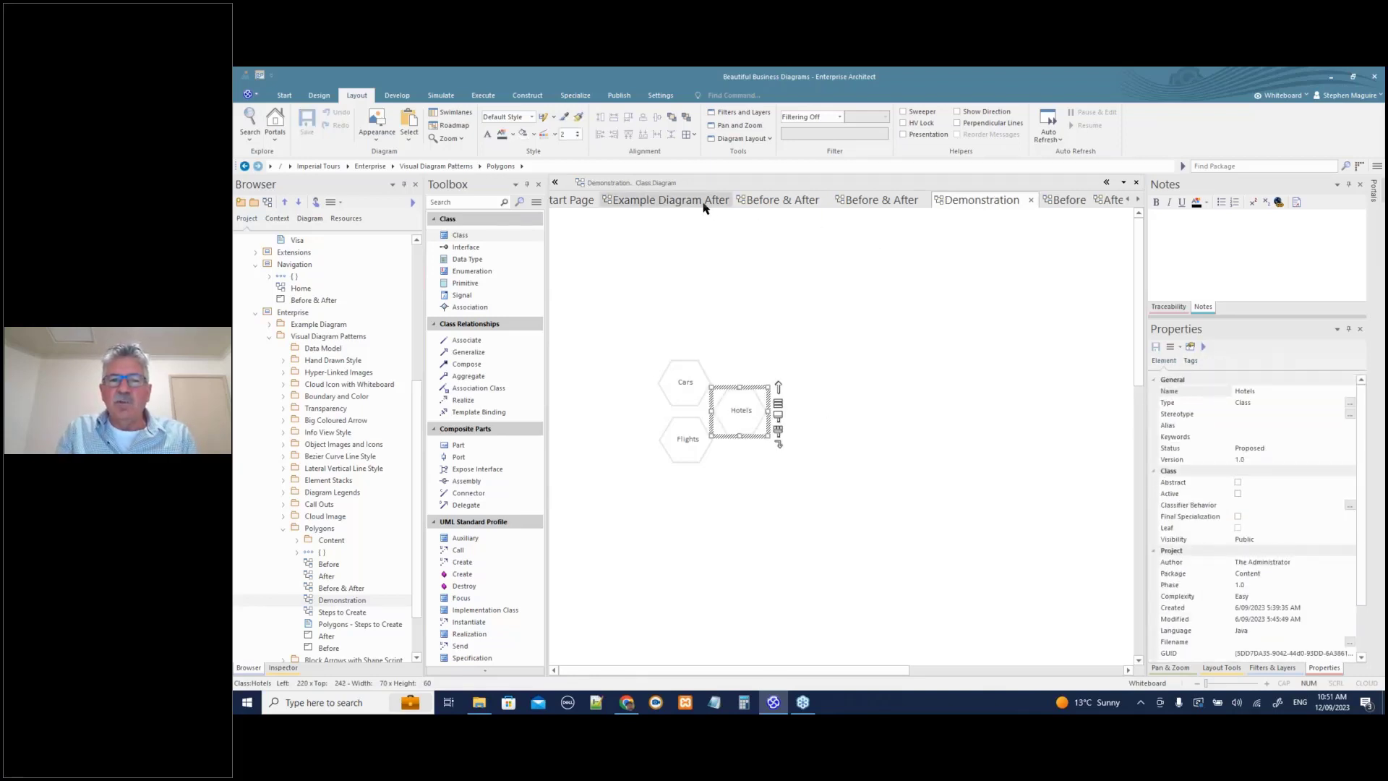
- Close all open diagrams except Example Diagram After
{"action": "left_click", "coordinate": [703, 204]}
{"action": "right_click", "coordinate": [703, 200]}
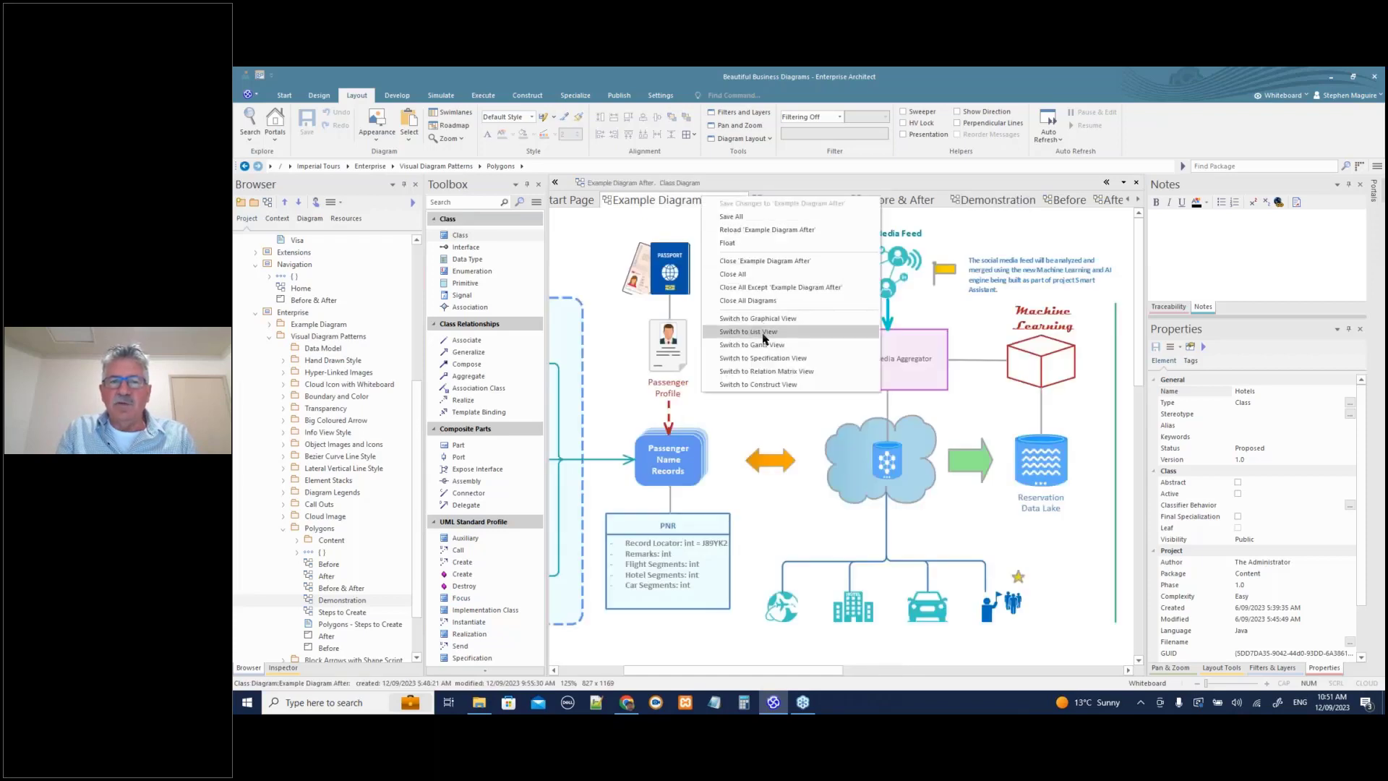
{"action": "left_click", "coordinate": [757, 295]}
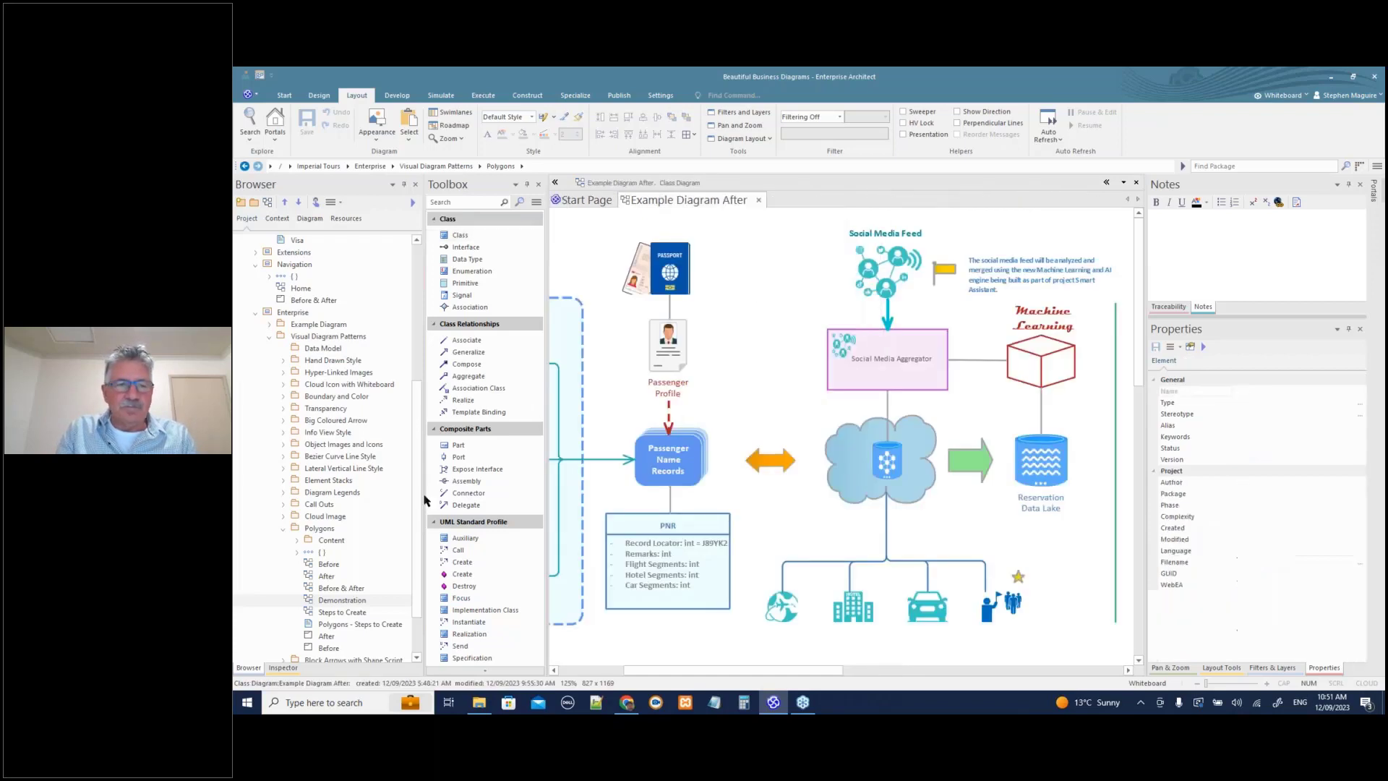
- Collapse the Polygons package, expand Block Arrows with Shape Script and view its Before & After diagram
{"action": "double_click", "coordinate": [295, 529]}
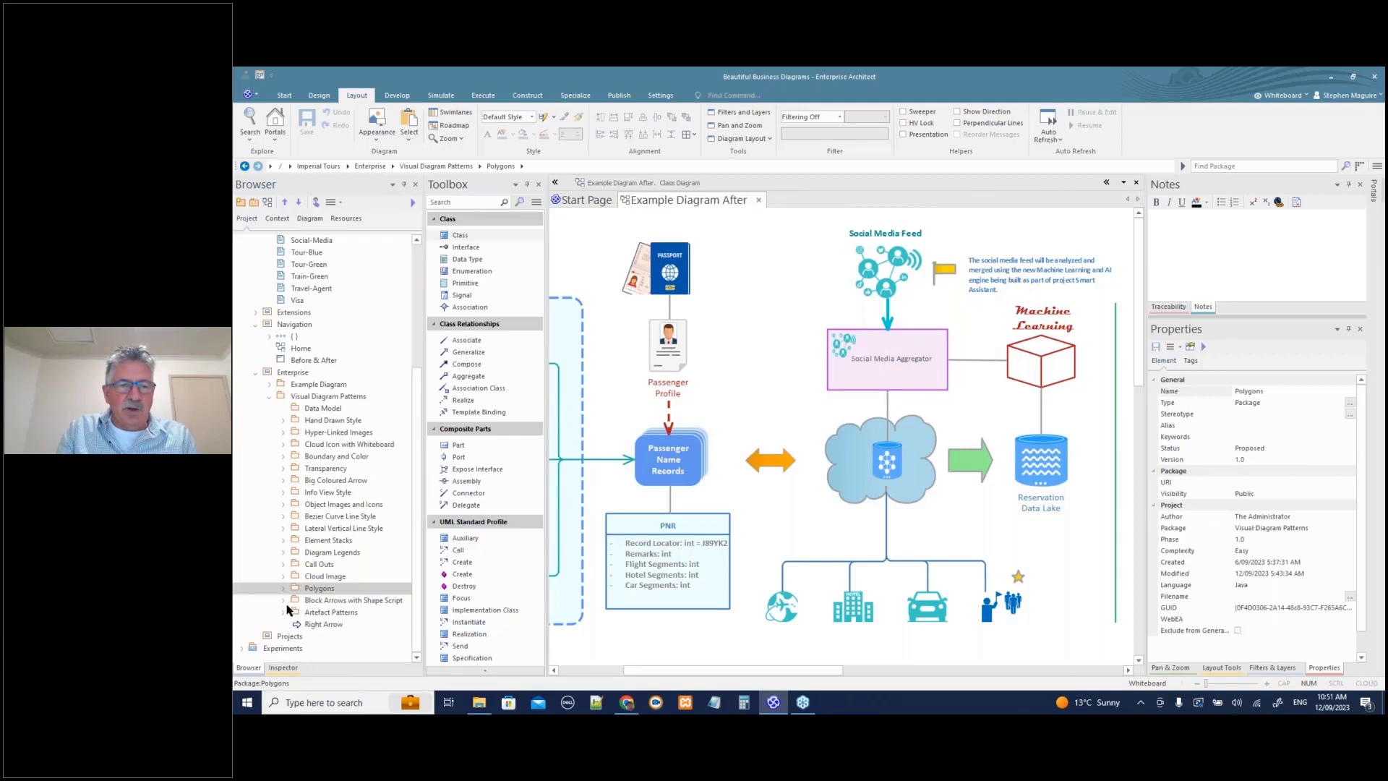
{"action": "left_click", "coordinate": [283, 601]}
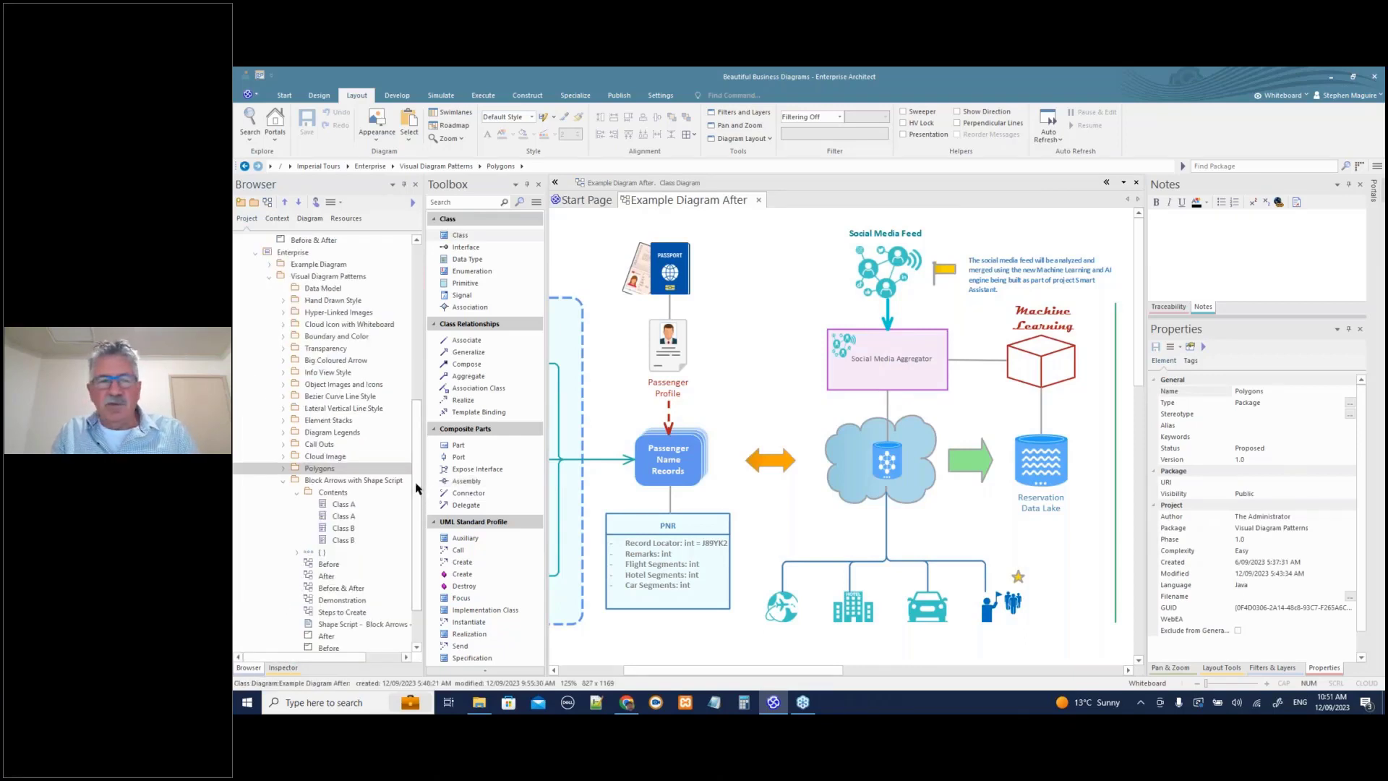
{"action": "left_click_drag", "start_coordinate": [416, 488], "coordinate": [414, 501]}
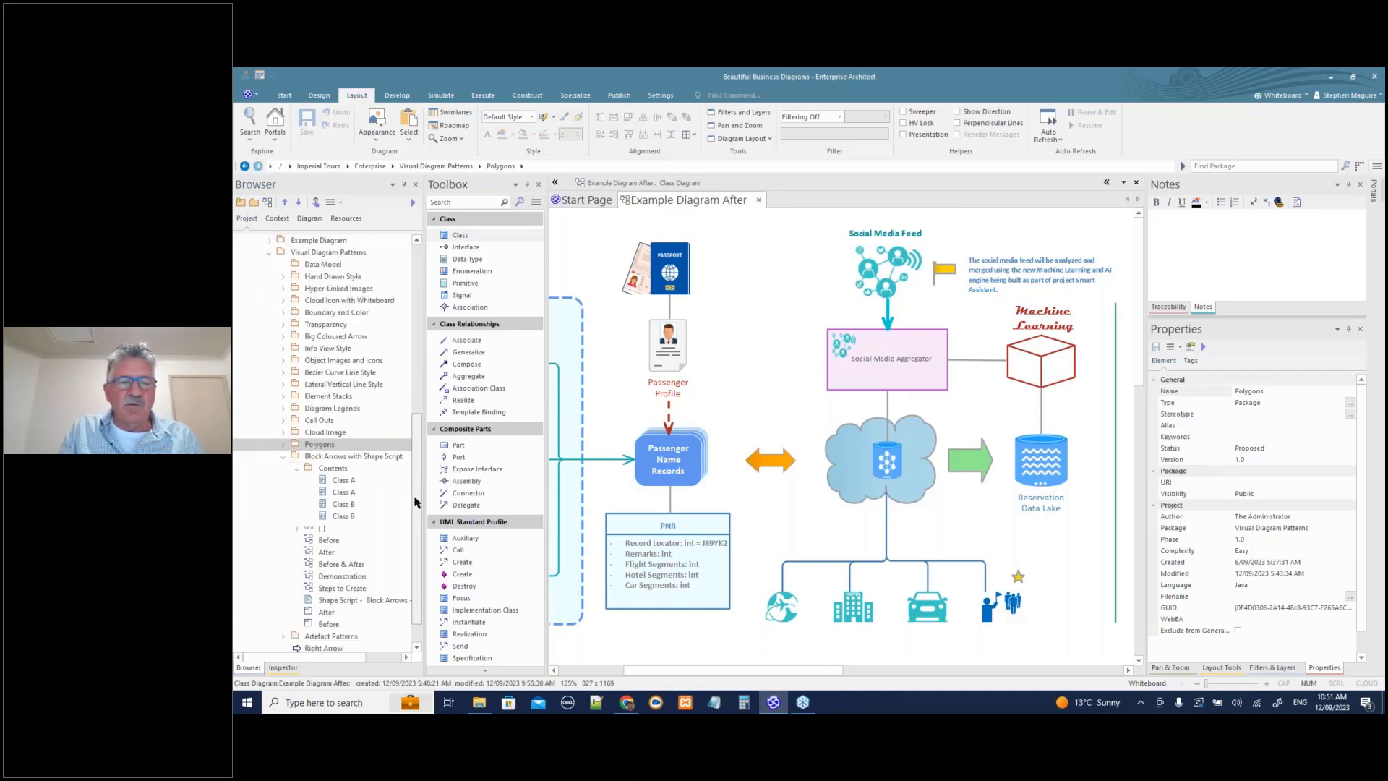
{"action": "double_click", "coordinate": [331, 566]}
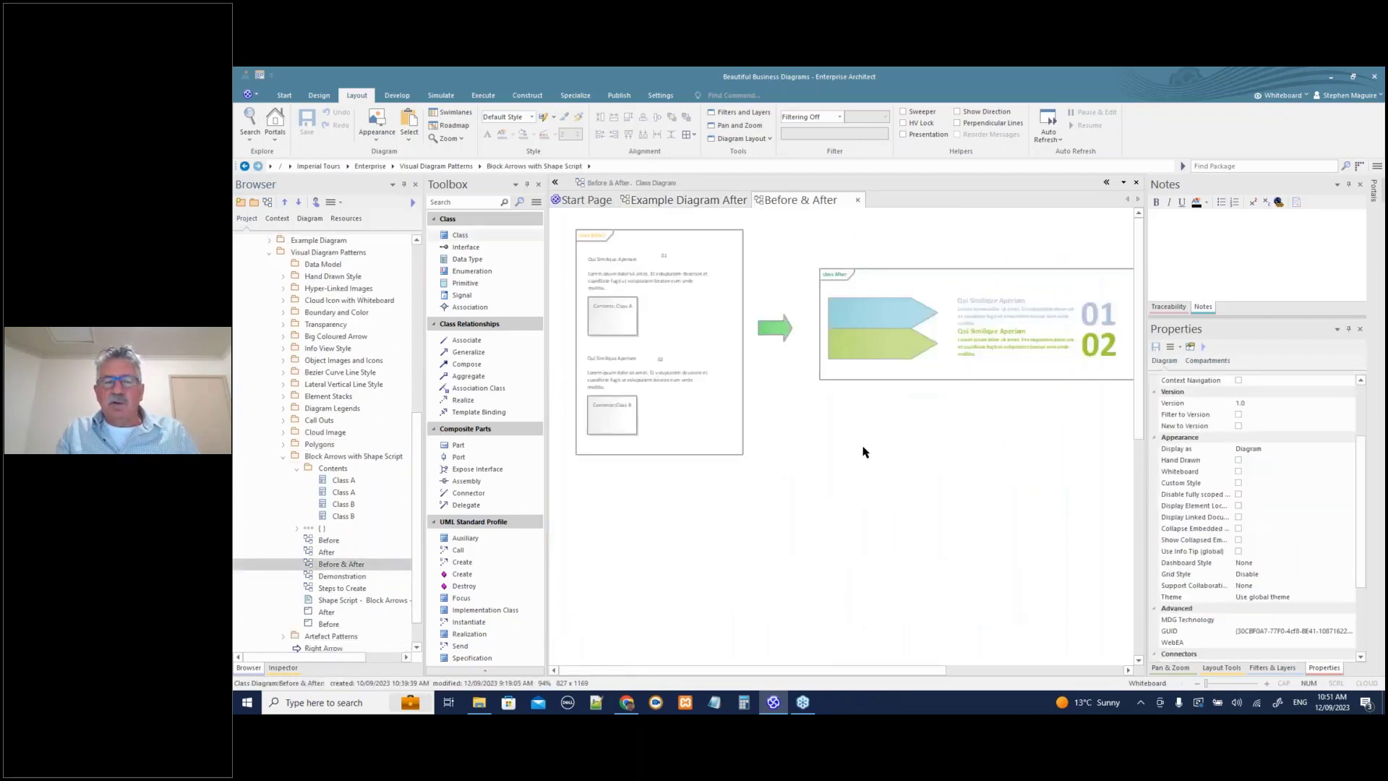
{"action": "scroll", "coordinate": [862, 447], "scroll_direction": "up", "scroll_amount": 5}
{"action": "left_click_drag", "start_coordinate": [1139, 367], "coordinate": [1140, 335]}
- Examine the Annual Revenue block arrows in Example Diagram After using Pan & Zoom, and return to the Before & After diagram
{"action": "left_click", "coordinate": [694, 200]}
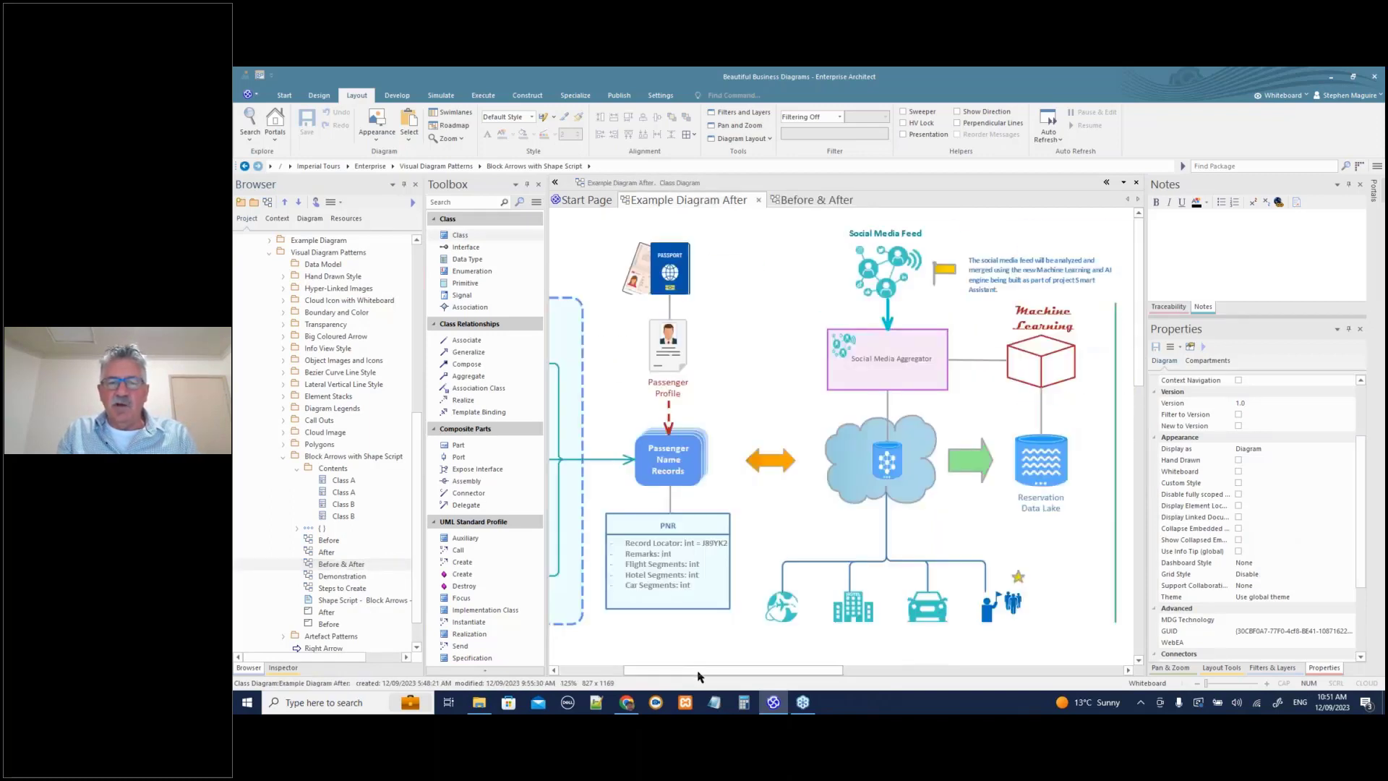
{"action": "left_click_drag", "start_coordinate": [702, 674], "coordinate": [748, 670]}
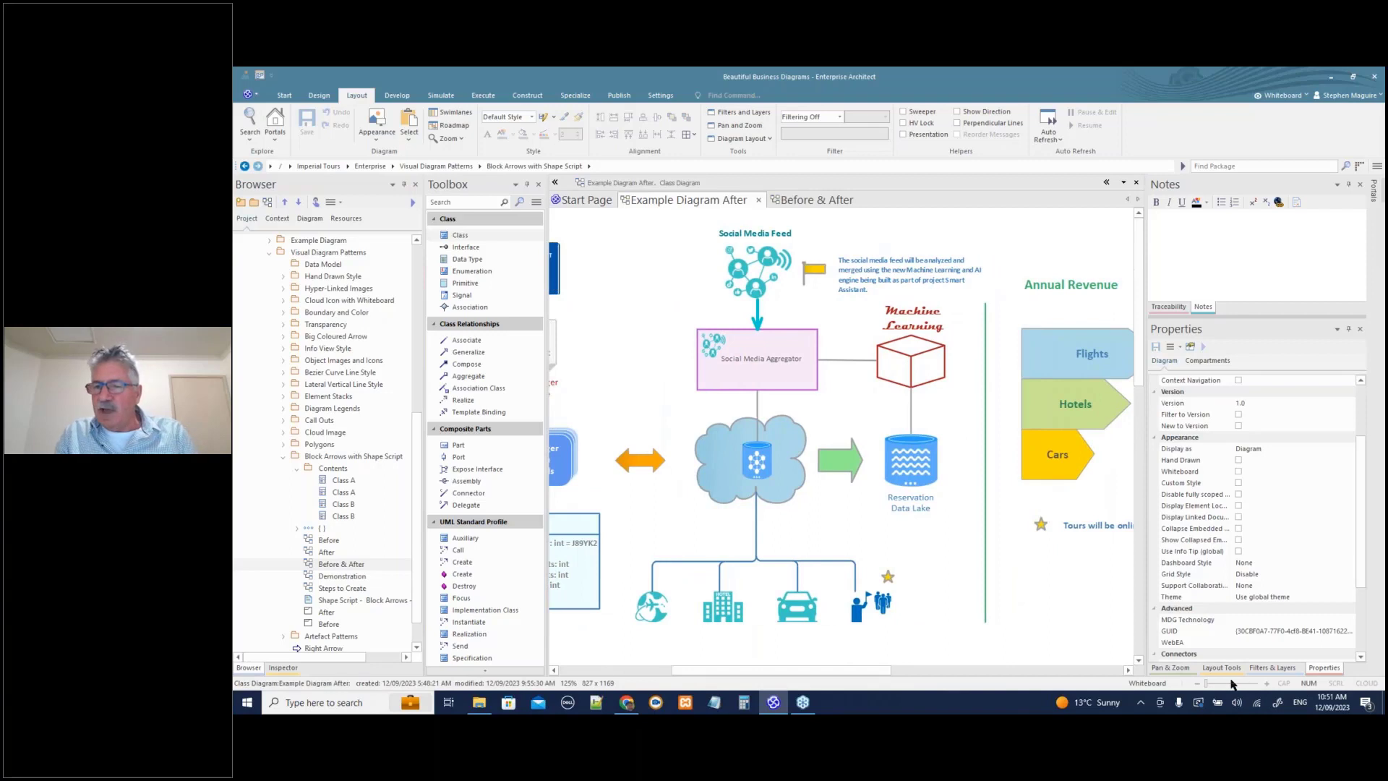
{"action": "left_click", "coordinate": [1169, 668]}
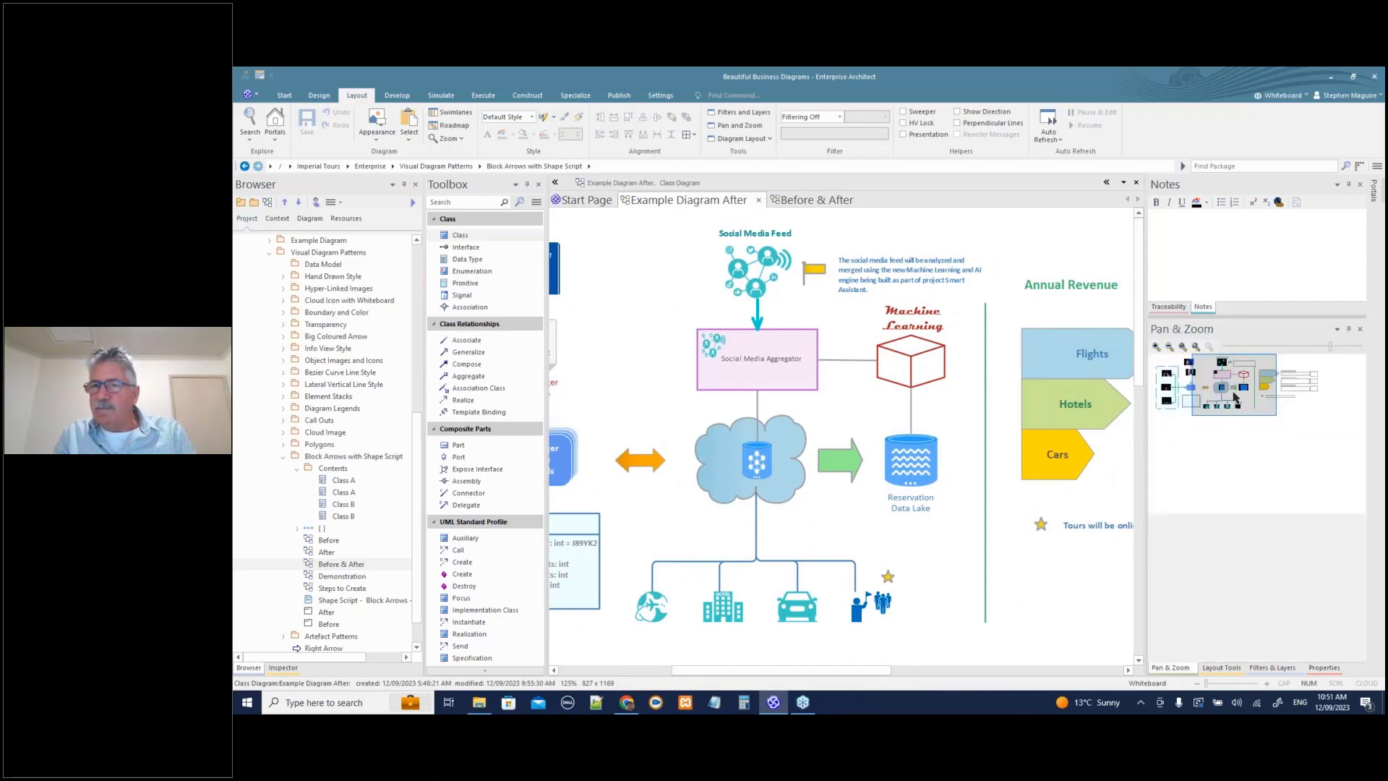
{"action": "left_click_drag", "start_coordinate": [1236, 396], "coordinate": [1296, 388]}
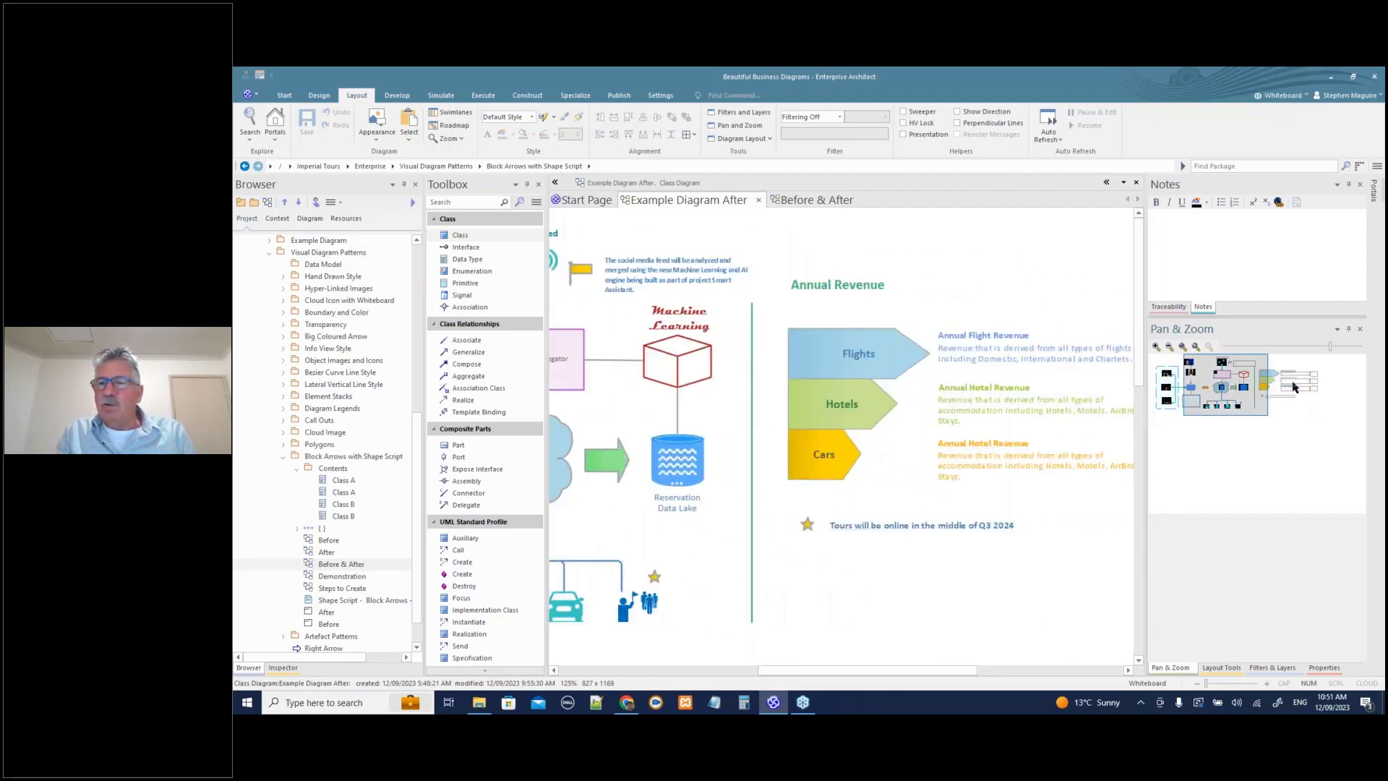
{"action": "left_click", "coordinate": [837, 200]}
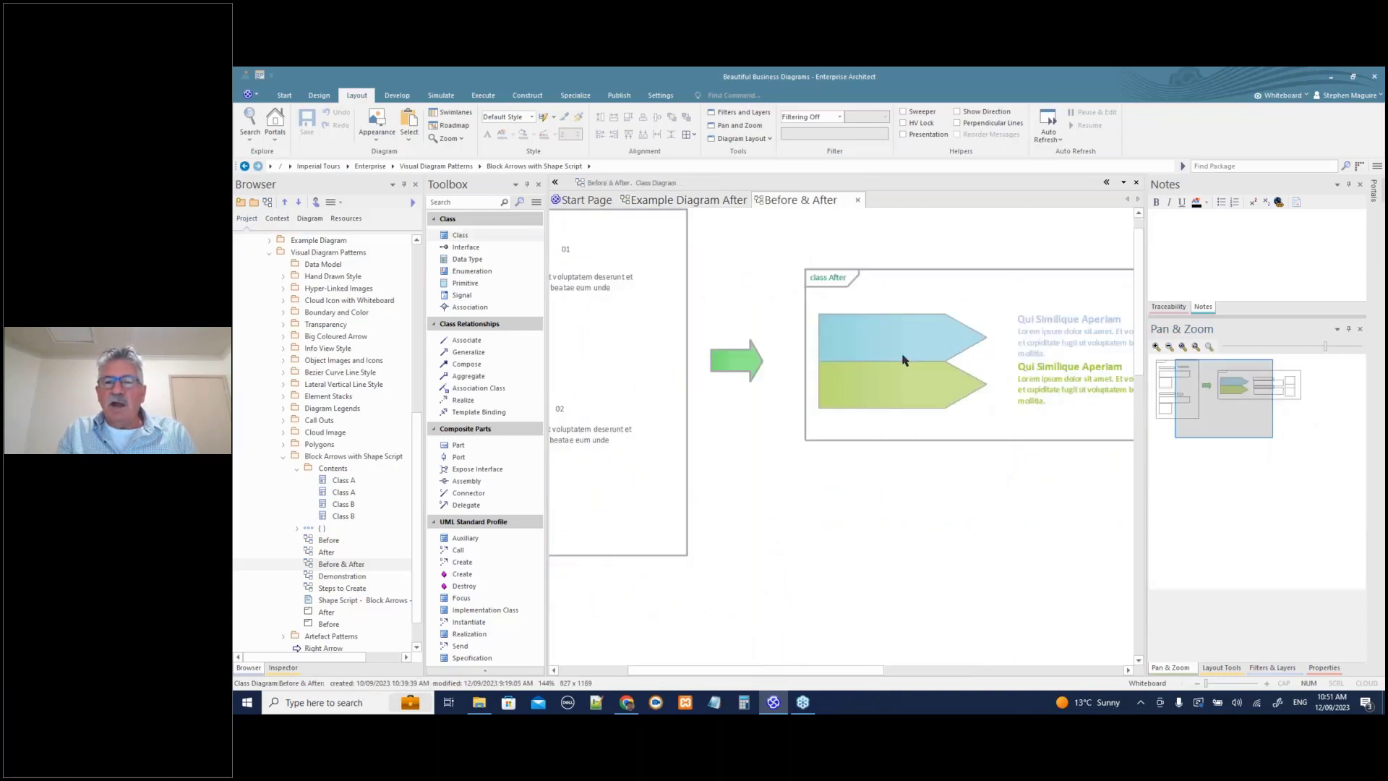
- Copy Class A, Class B and all text elements from the block arrows Before diagram into its Demonstration diagram, opening the After diagram for reference
{"action": "double_click", "coordinate": [325, 542]}
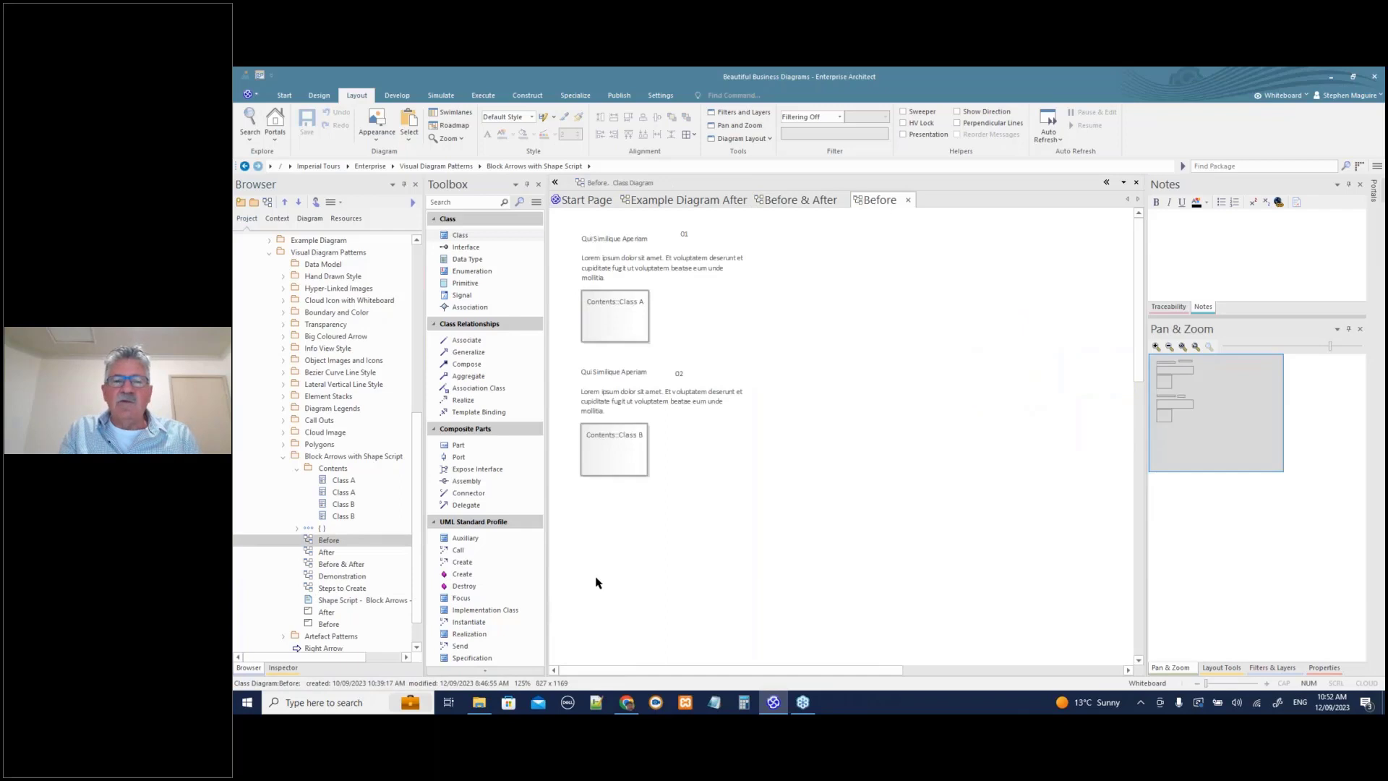
{"action": "left_click_drag", "start_coordinate": [590, 572], "coordinate": [733, 218]}
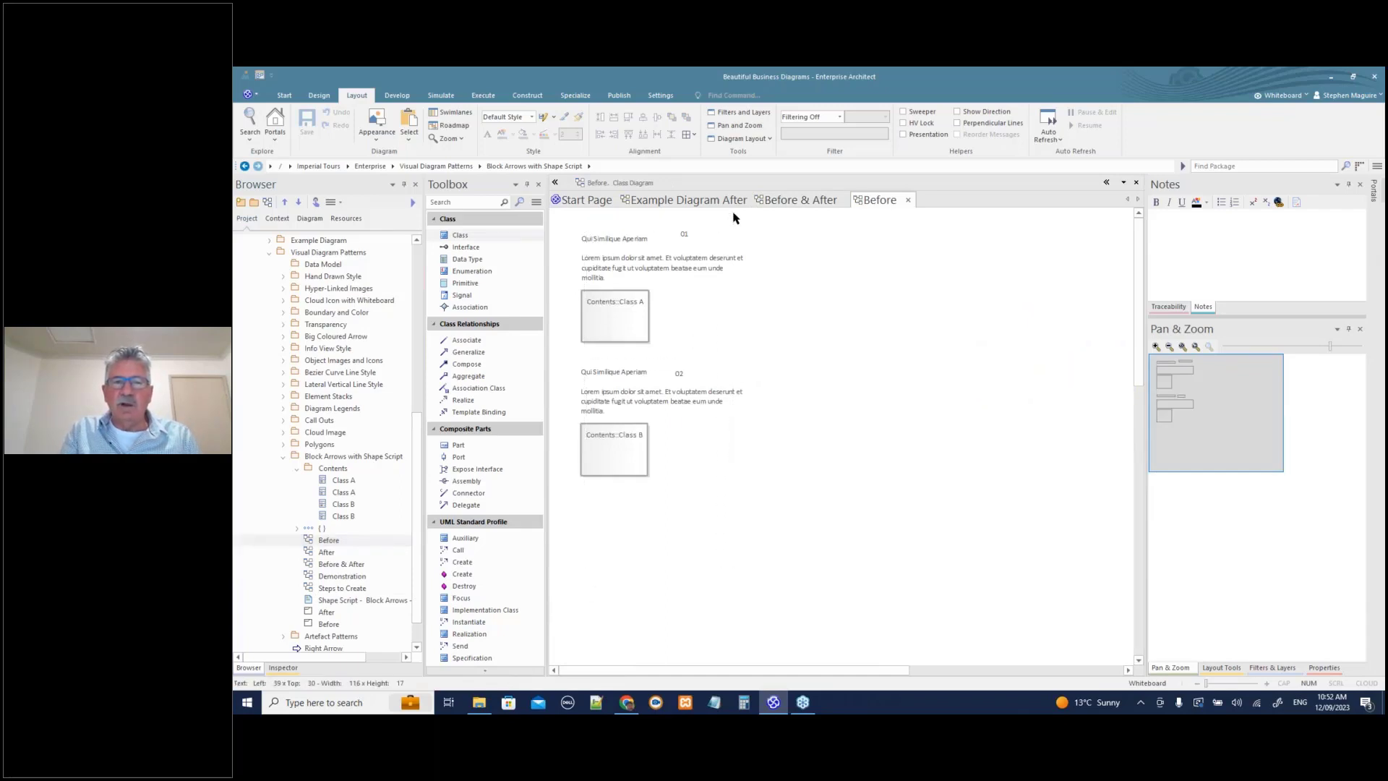
{"action": "double_click", "coordinate": [324, 553]}
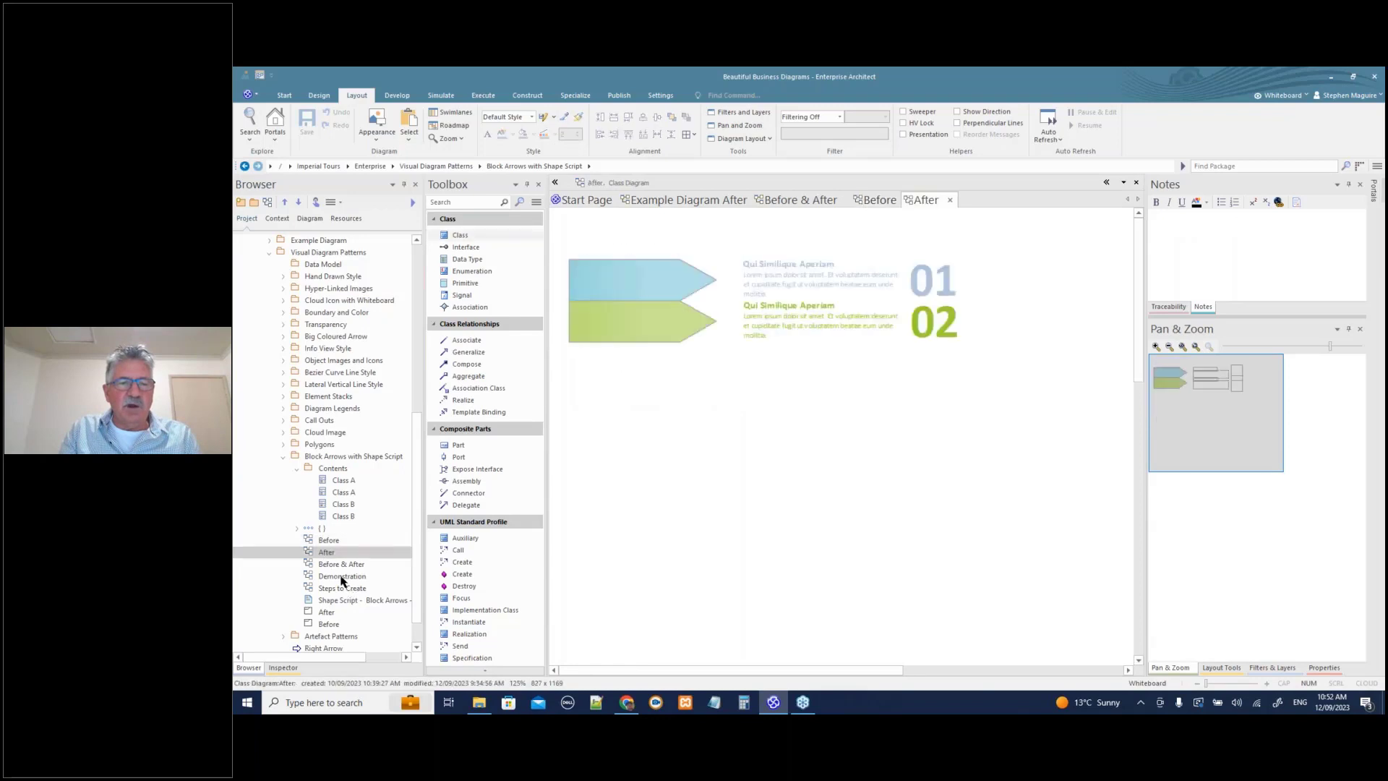
{"action": "double_click", "coordinate": [342, 577]}
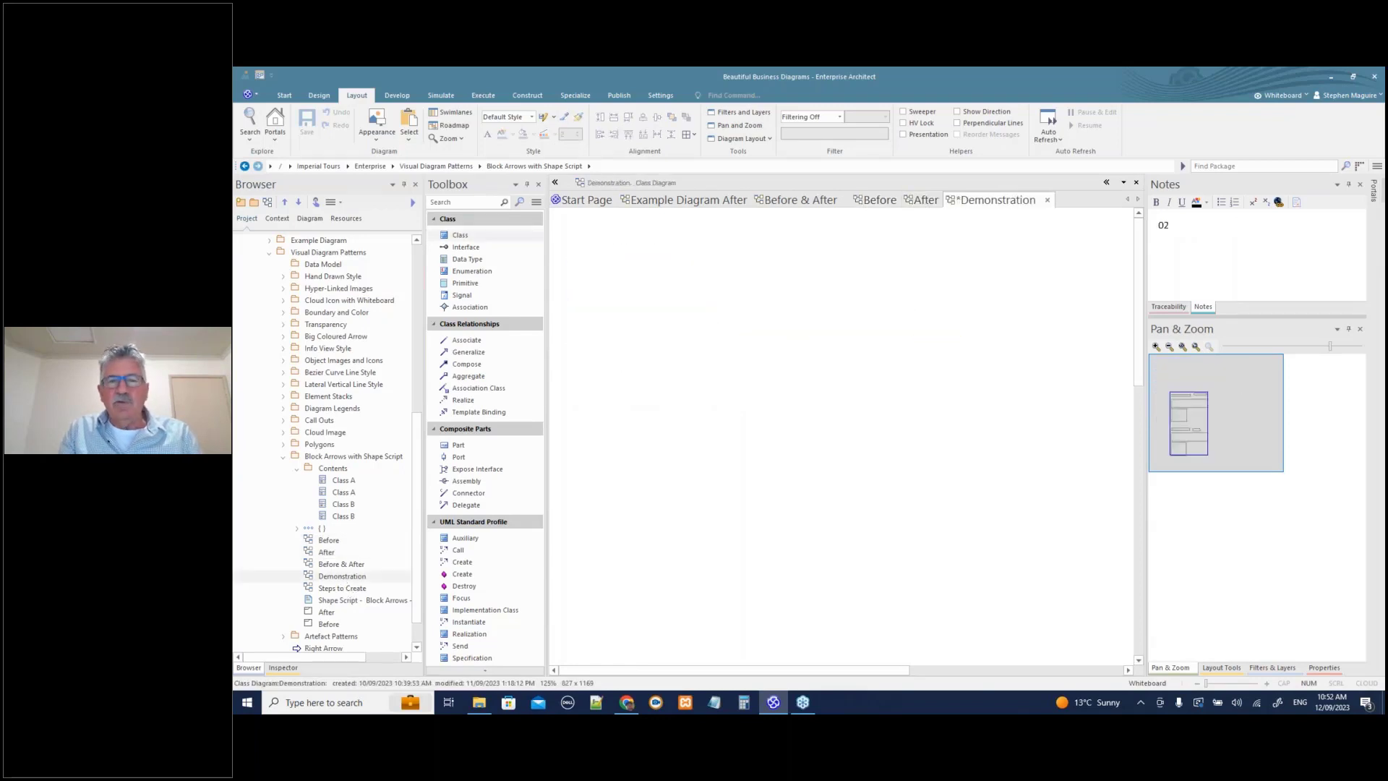
{"action": "left_click_drag", "start_coordinate": [690, 442], "coordinate": [645, 324]}
{"action": "left_click", "coordinate": [839, 352]}
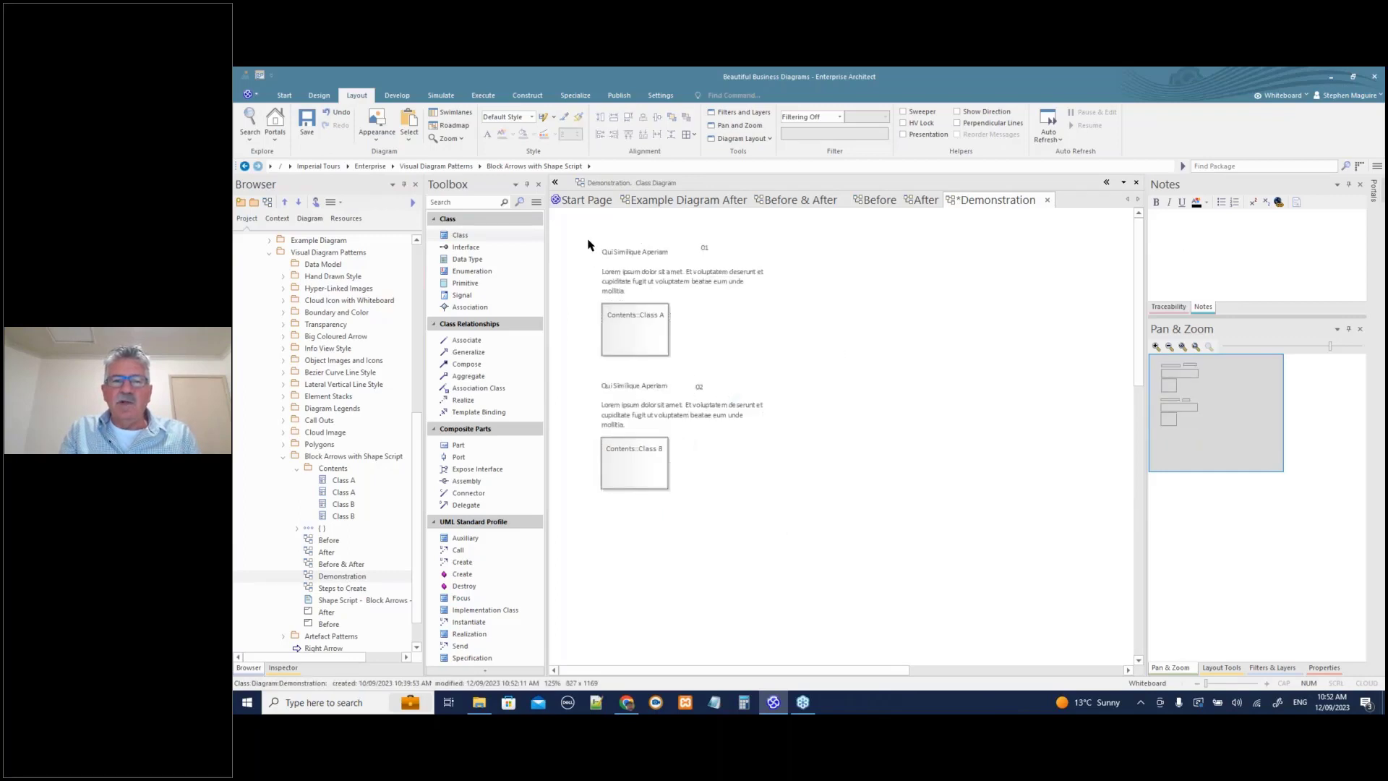
- Move the heading, paragraph and number texts of Class A and of Class B clear of the classes, out to their right
{"action": "left_click_drag", "start_coordinate": [600, 264], "coordinate": [819, 304]}
{"action": "left_click_drag", "start_coordinate": [568, 369], "coordinate": [893, 405]}
- Group the heading, paragraph and number texts of Class A, and move Class A and Class B closer together
{"action": "left_click_drag", "start_coordinate": [793, 267], "coordinate": [969, 350]}
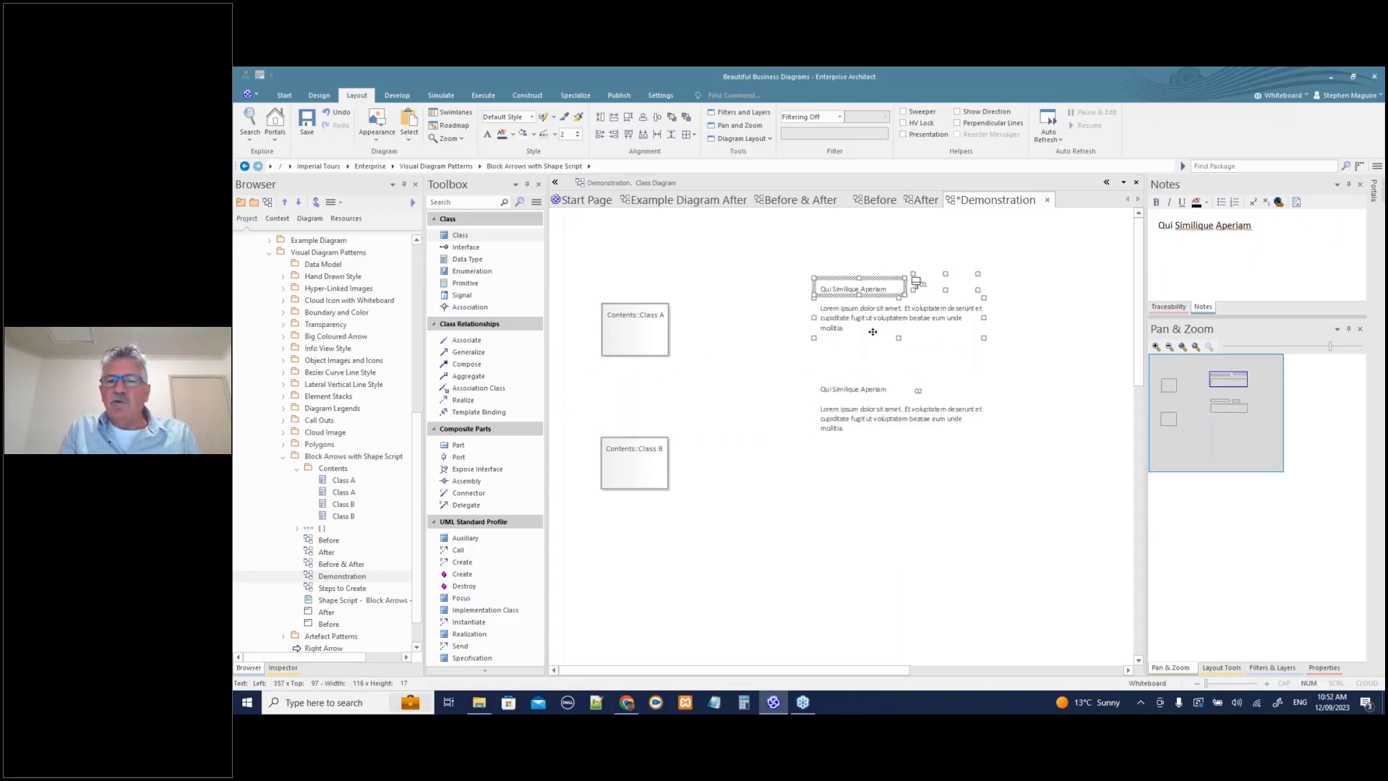
{"action": "right_click", "coordinate": [865, 316]}
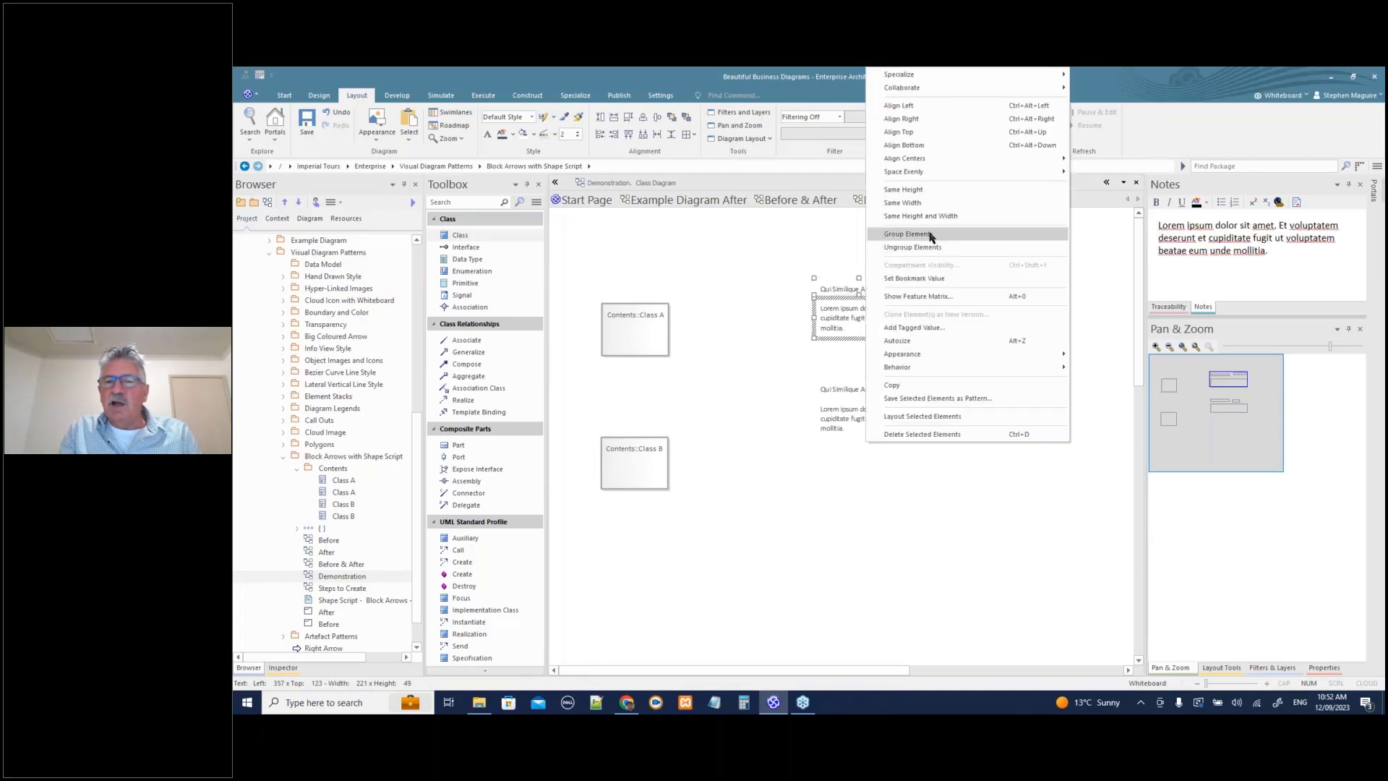
{"action": "left_click", "coordinate": [736, 254]}
{"action": "left_click_drag", "start_coordinate": [622, 322], "coordinate": [638, 313]}
{"action": "left_click_drag", "start_coordinate": [632, 465], "coordinate": [635, 434]}
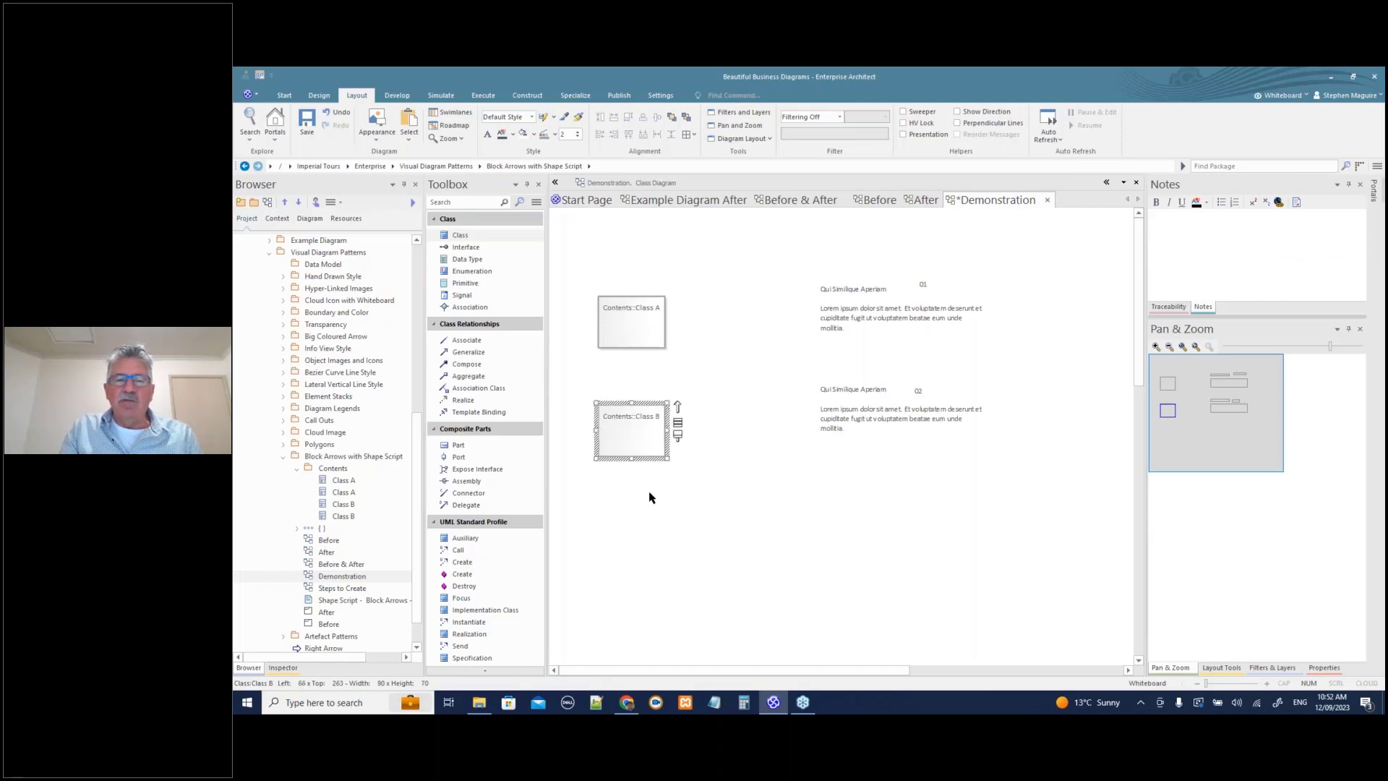
- Show the Shapes toolbox, and open the General Drawing profile diagram stored with the block arrow stereotypes under Extensions, Technologies
{"action": "left_click", "coordinate": [535, 205]}
{"action": "left_click", "coordinate": [558, 248]}
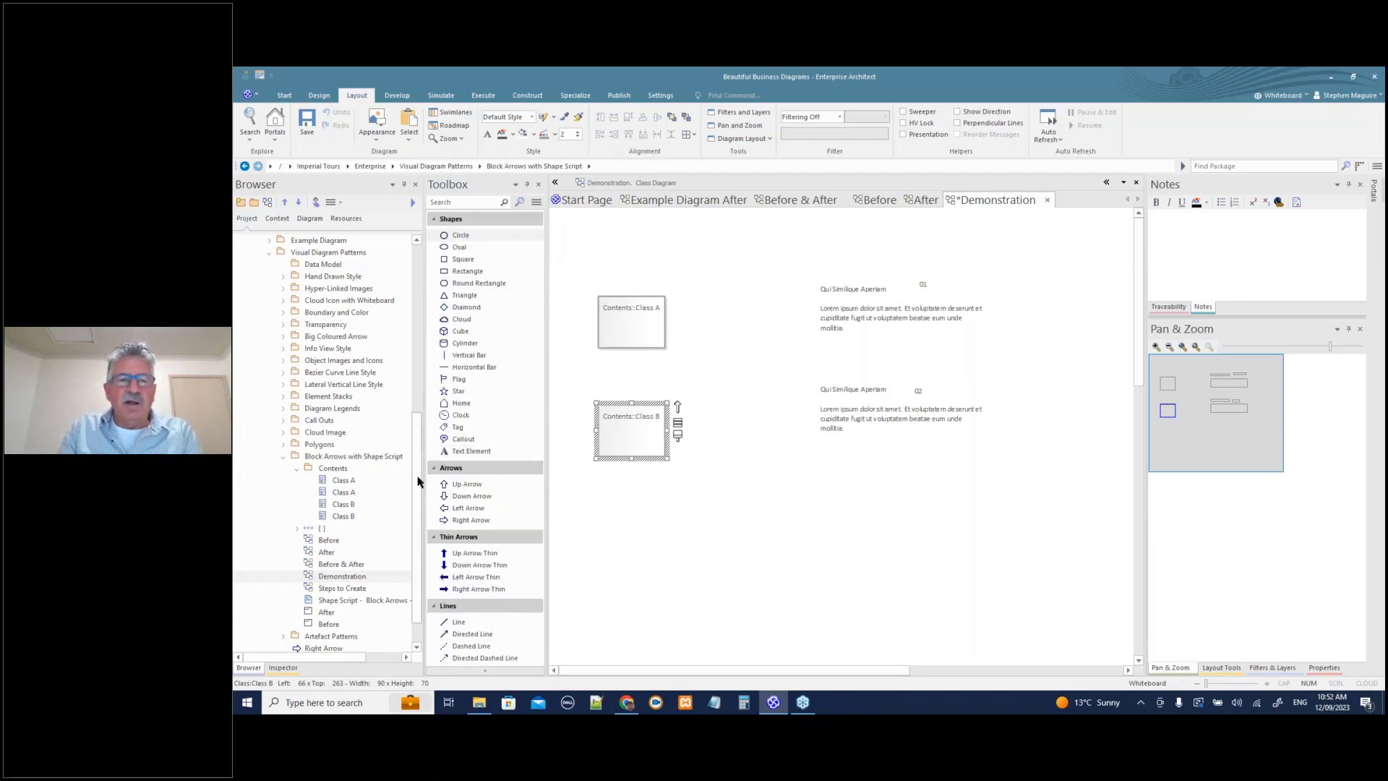
{"action": "left_click_drag", "start_coordinate": [418, 483], "coordinate": [414, 290]}
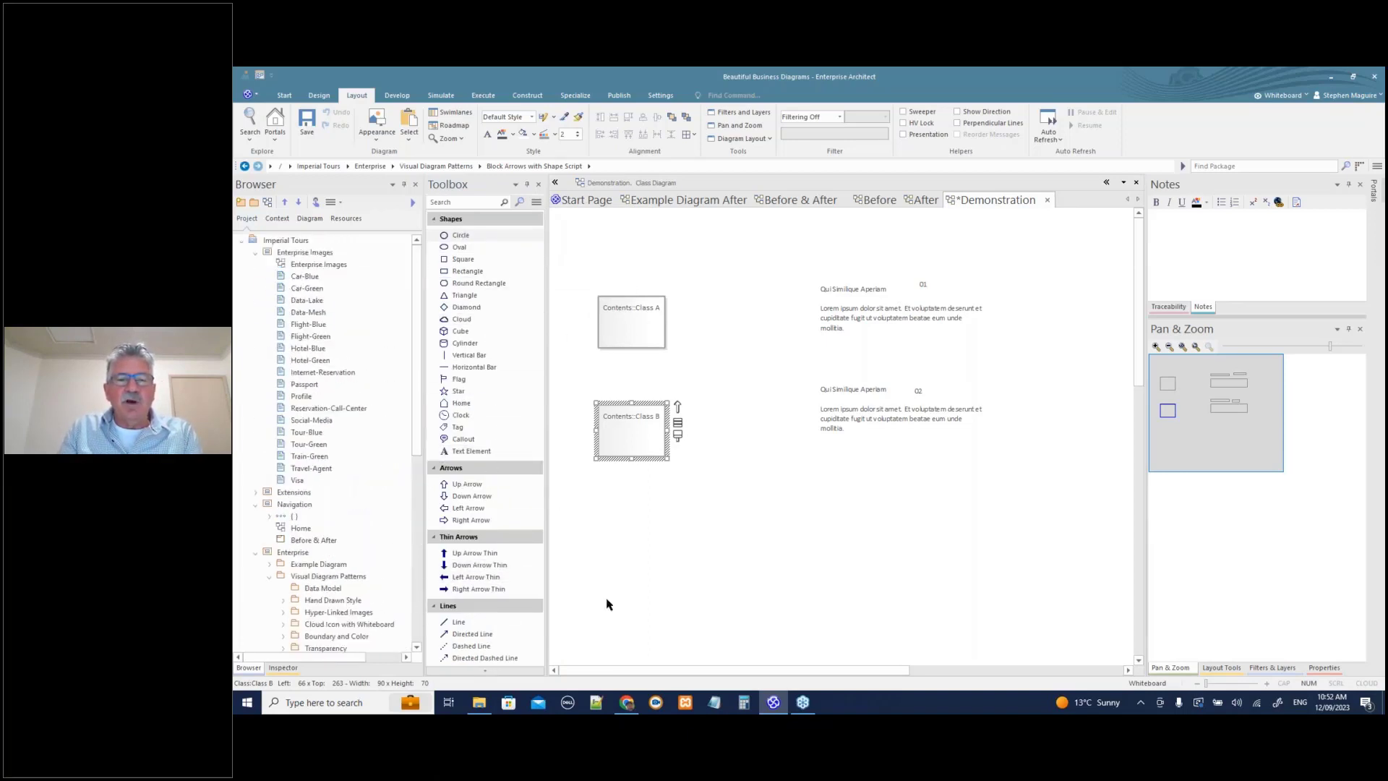
{"action": "left_click", "coordinate": [646, 579]}
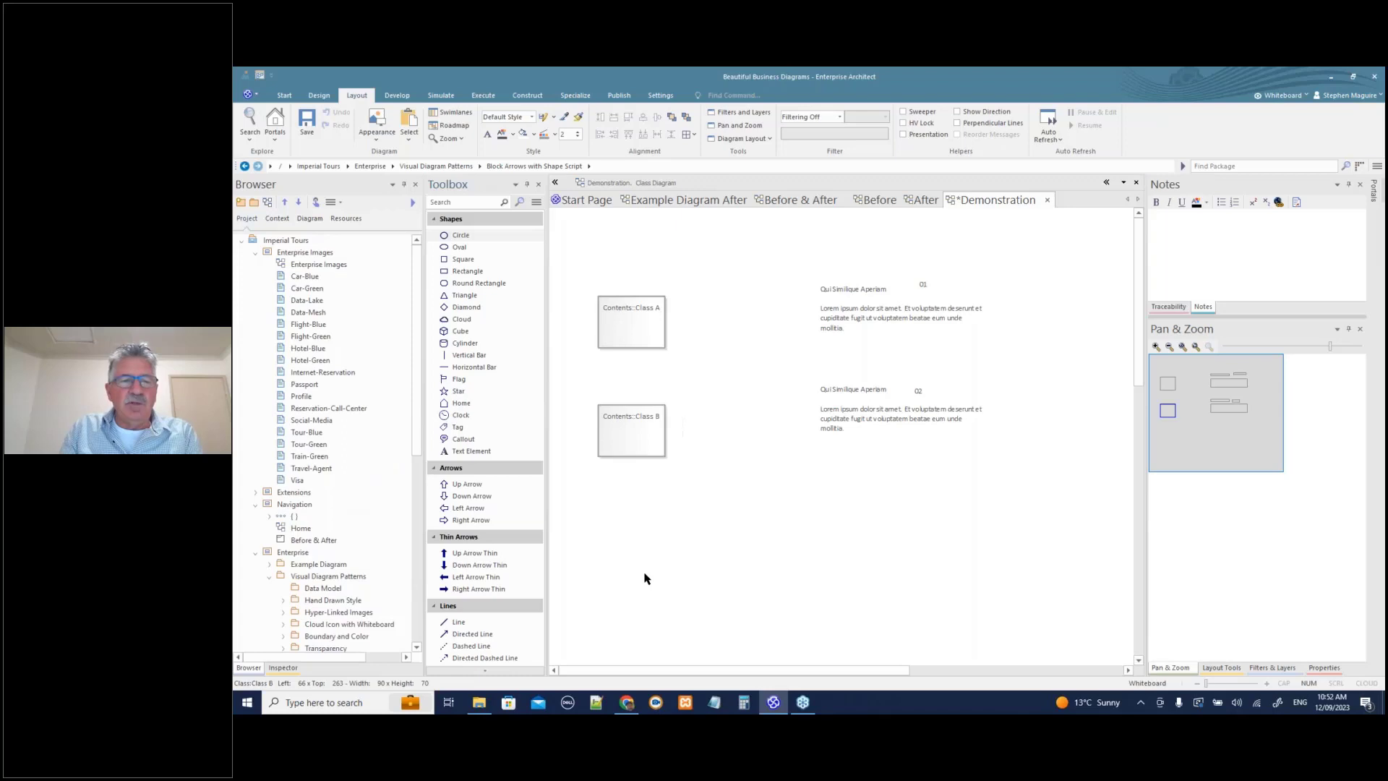
{"action": "left_click", "coordinate": [269, 504]}
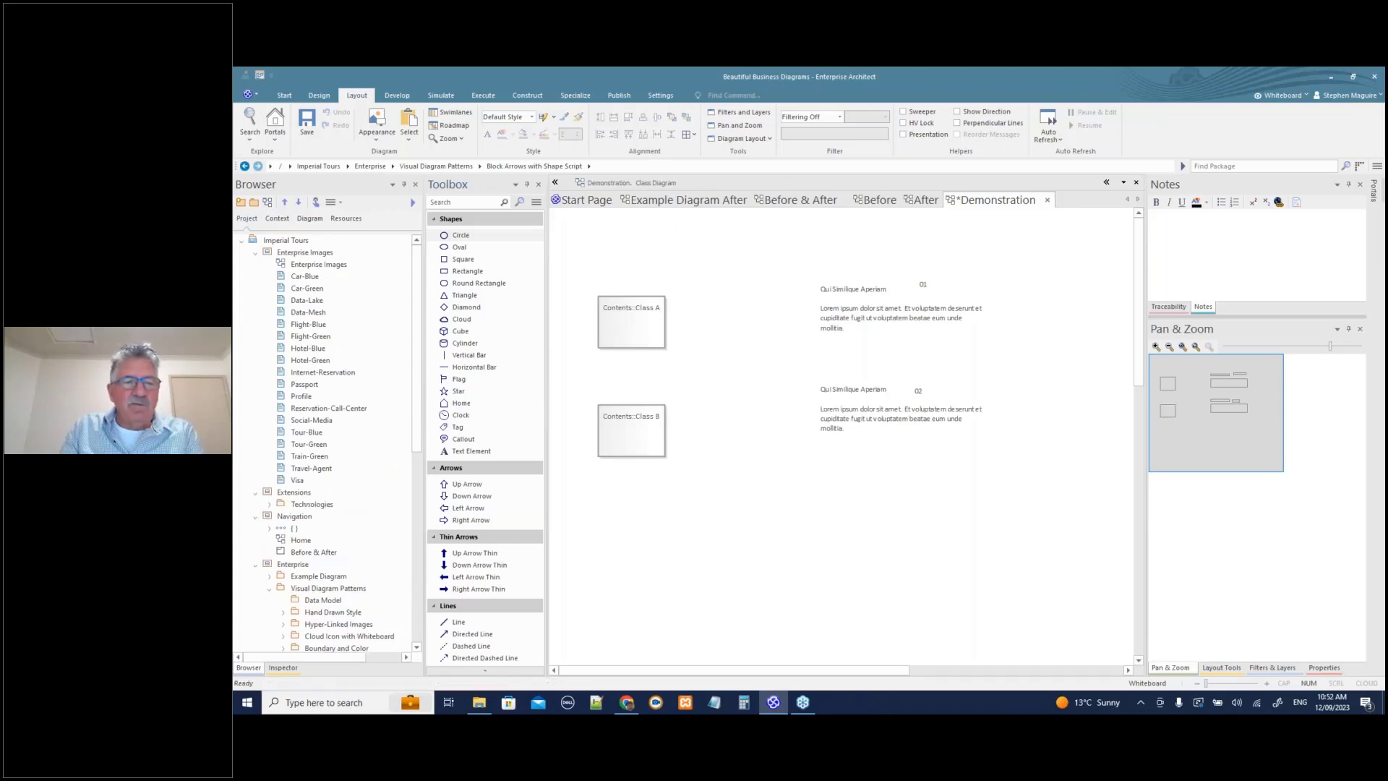
{"action": "left_click", "coordinate": [283, 516]}
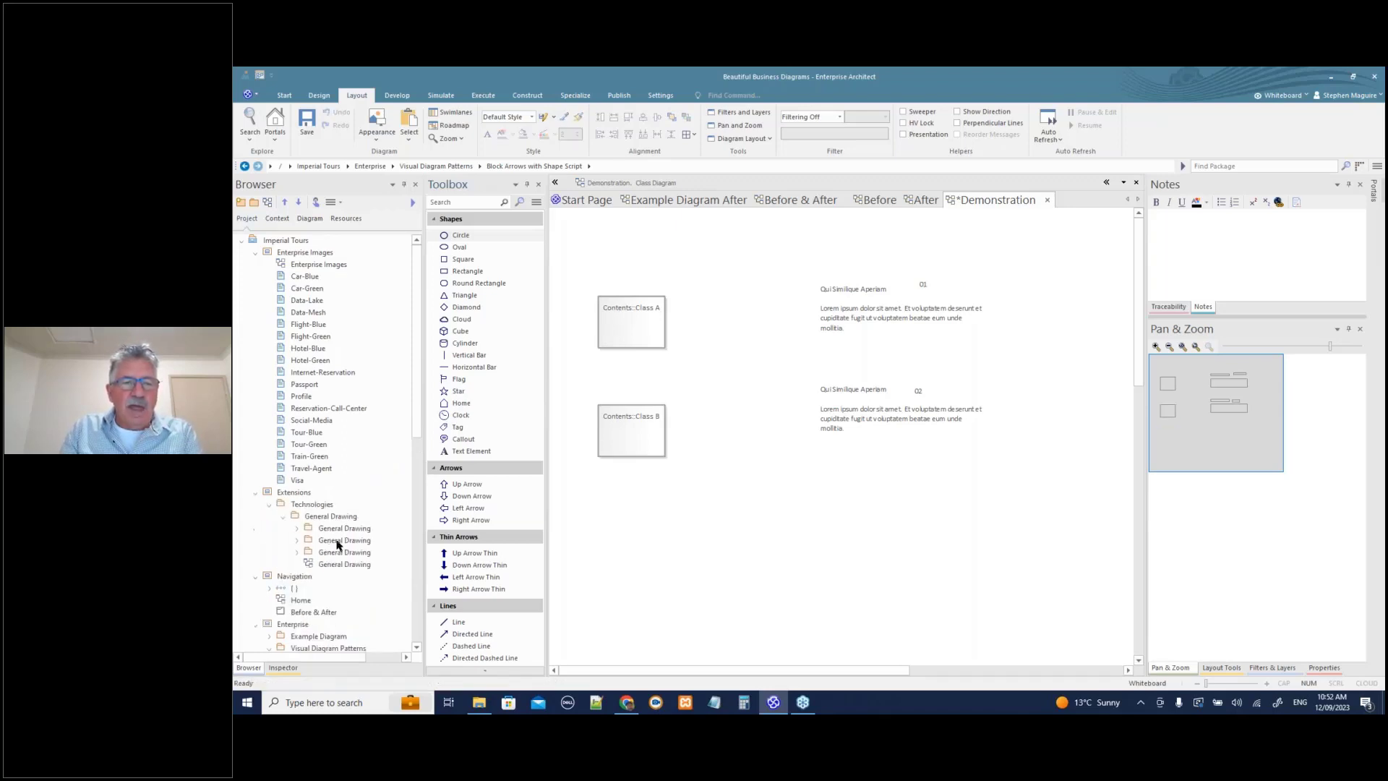
{"action": "left_click", "coordinate": [296, 529]}
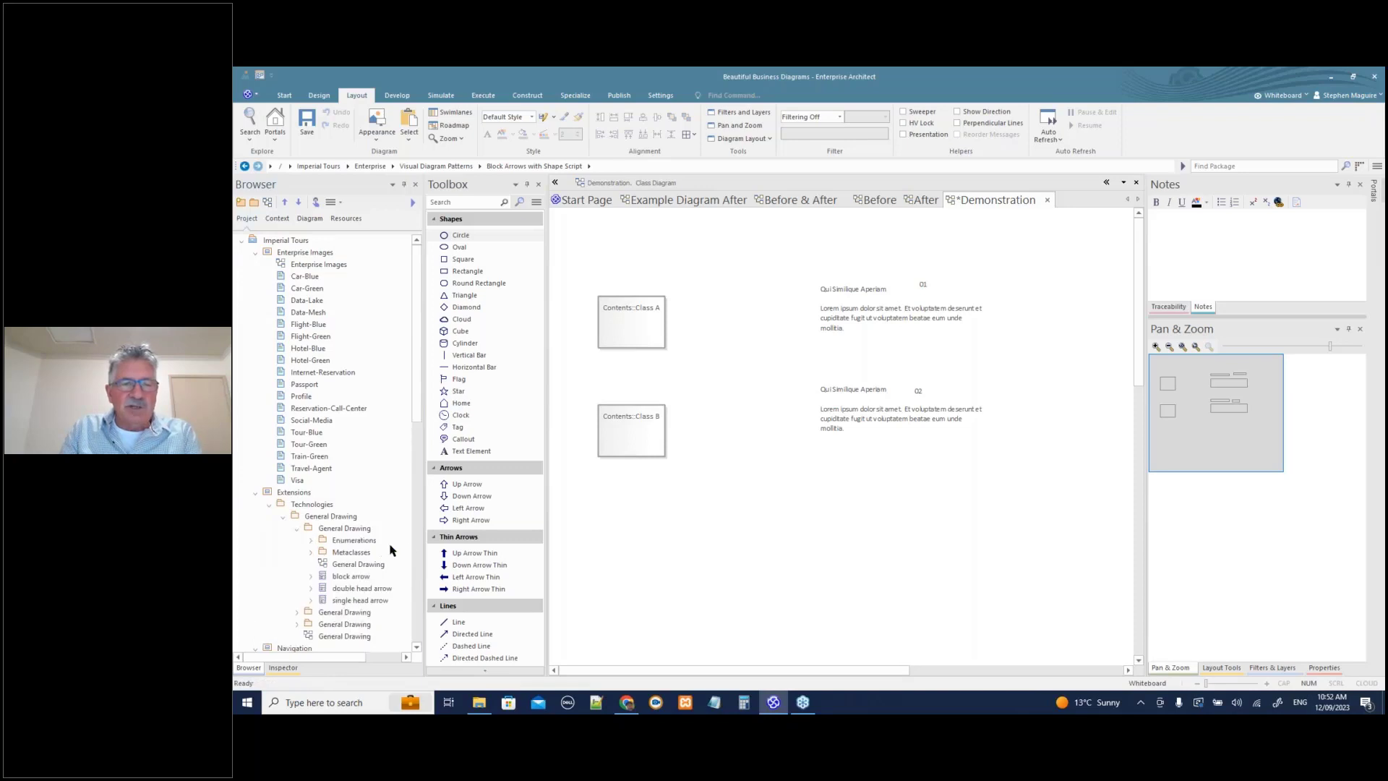
{"action": "left_click_drag", "start_coordinate": [429, 543], "coordinate": [458, 543]}
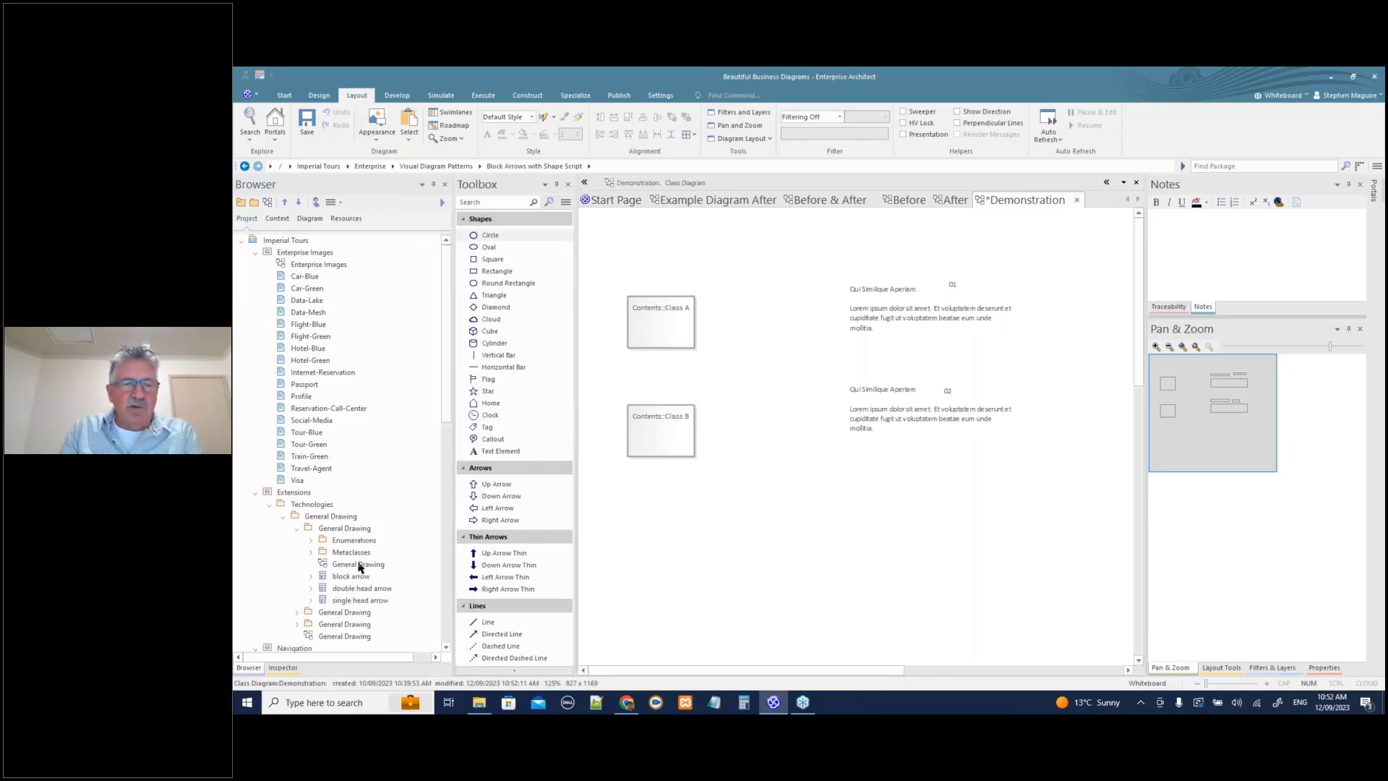
{"action": "double_click", "coordinate": [357, 564]}
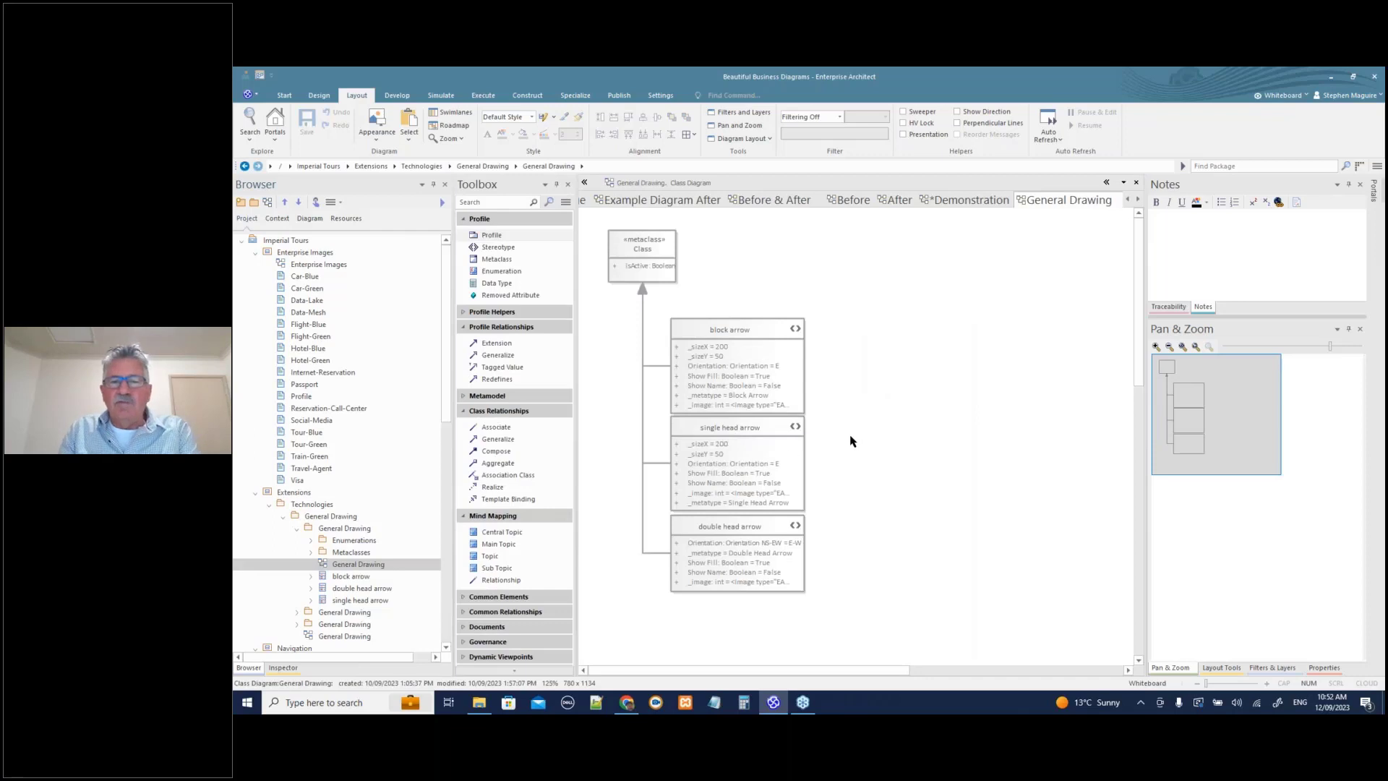
- Examine the shape script of the block arrow stereotype in its profile properties, and leave without changing anything
{"action": "left_click", "coordinate": [769, 386]}
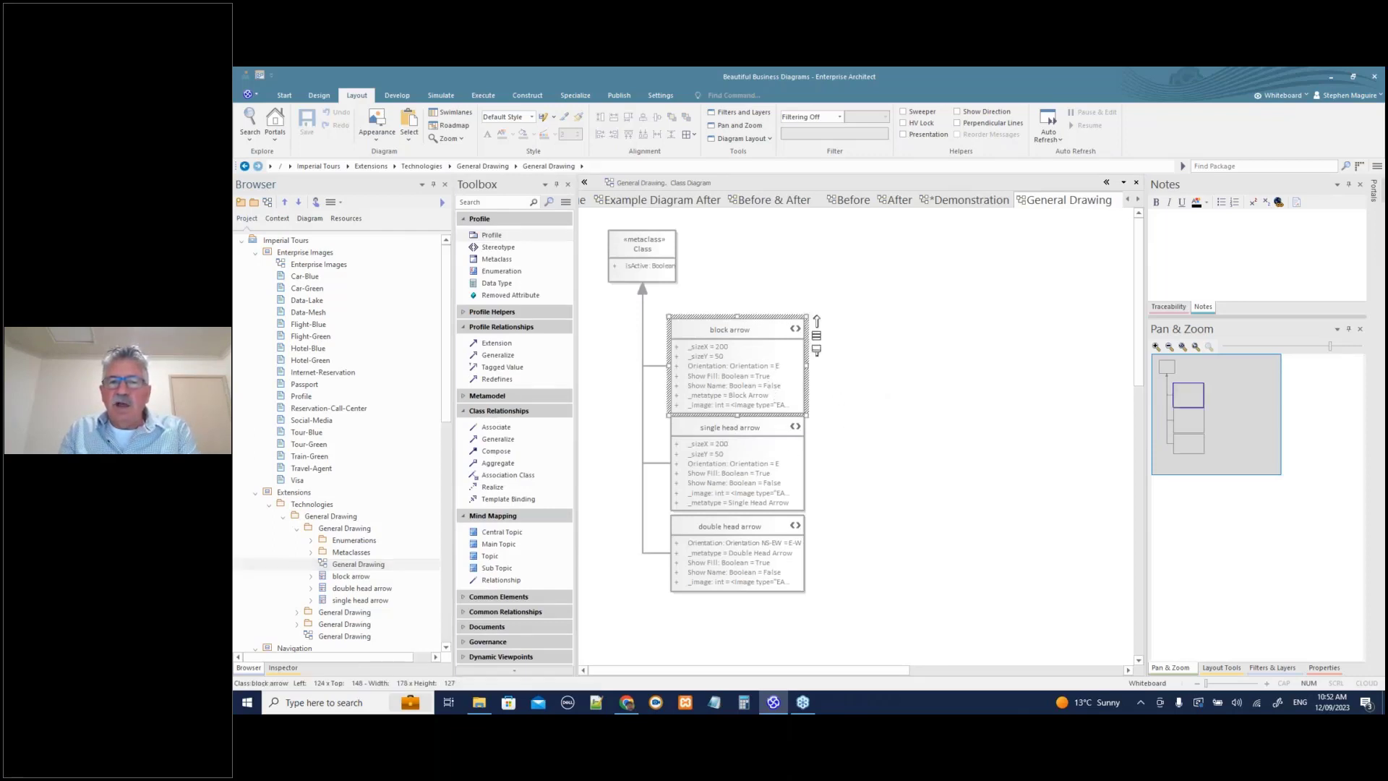
{"action": "right_click", "coordinate": [769, 382]}
{"action": "mouse_move", "coordinate": [808, 316]}
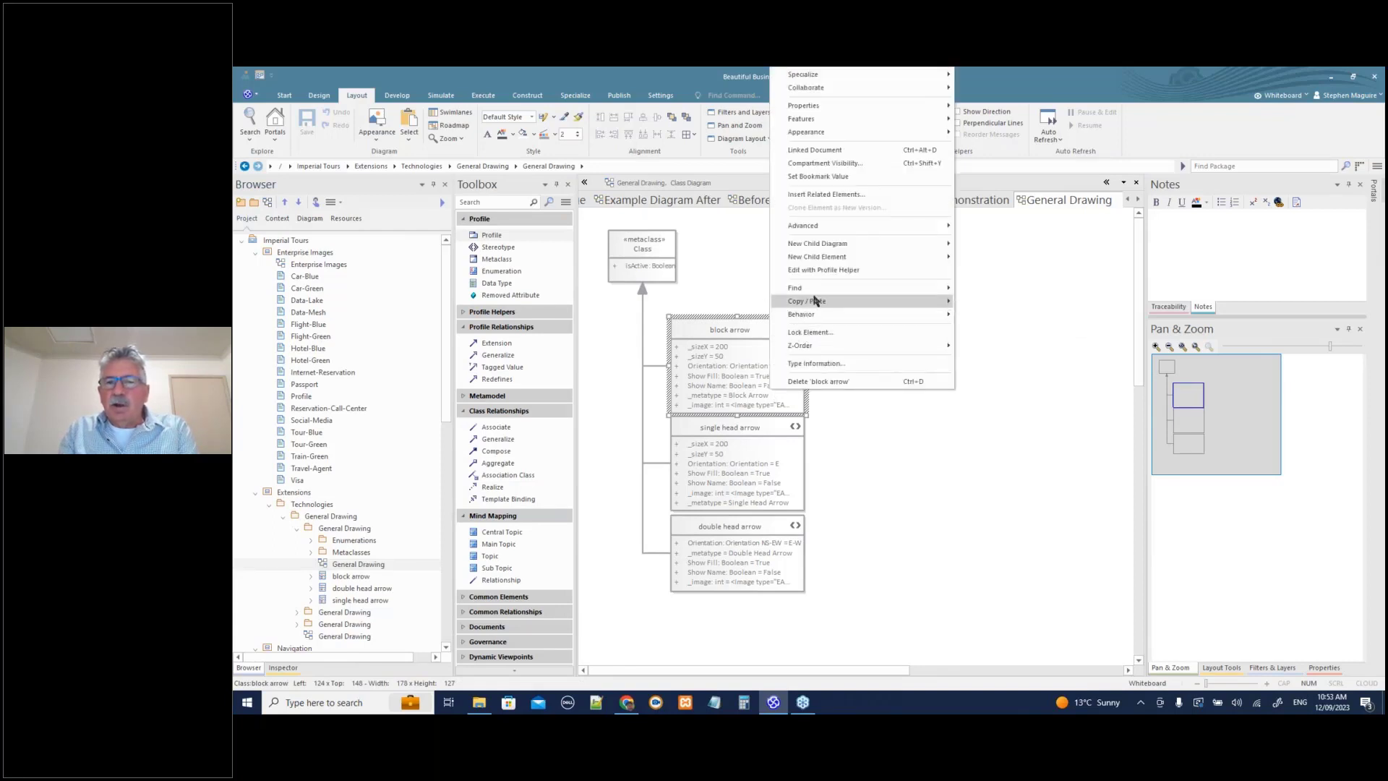
{"action": "left_click", "coordinate": [819, 272]}
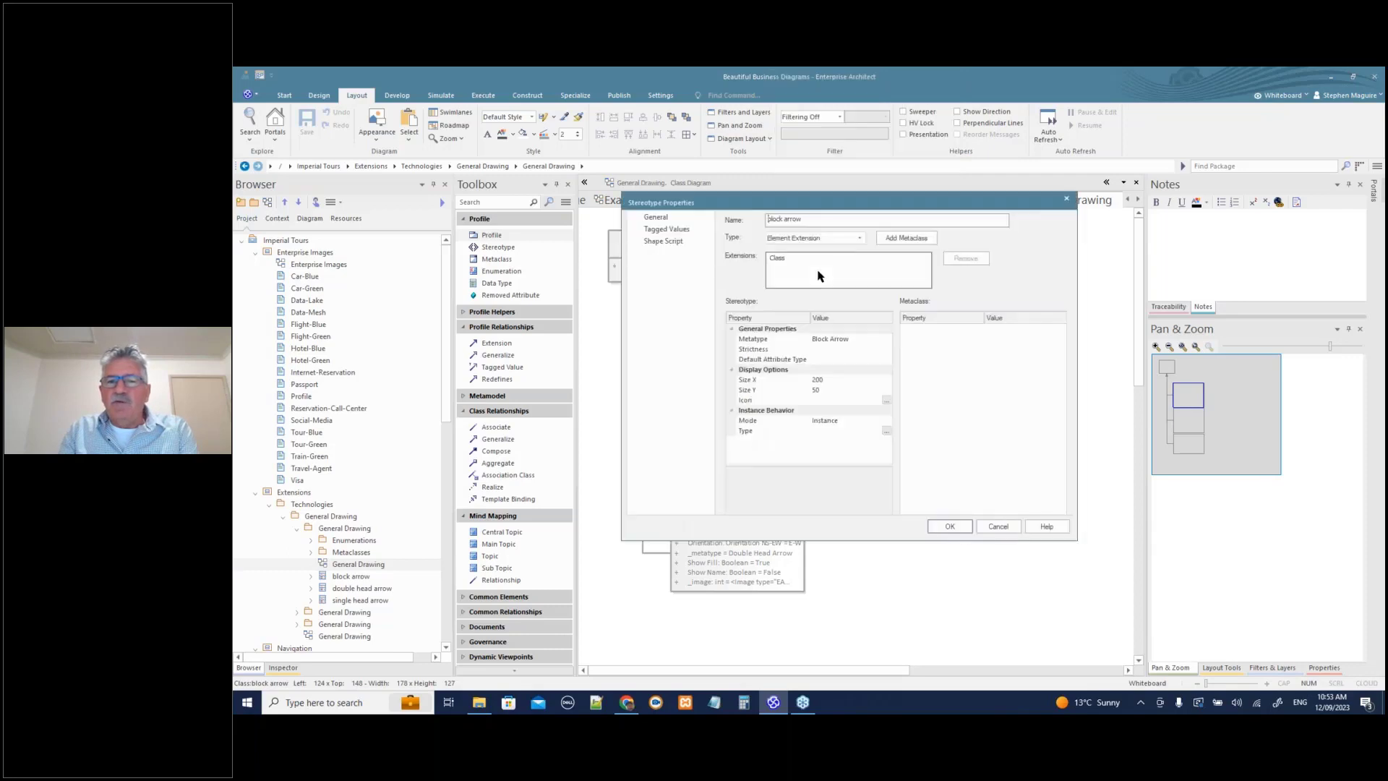
{"action": "left_click", "coordinate": [669, 243]}
{"action": "left_click", "coordinate": [746, 238]}
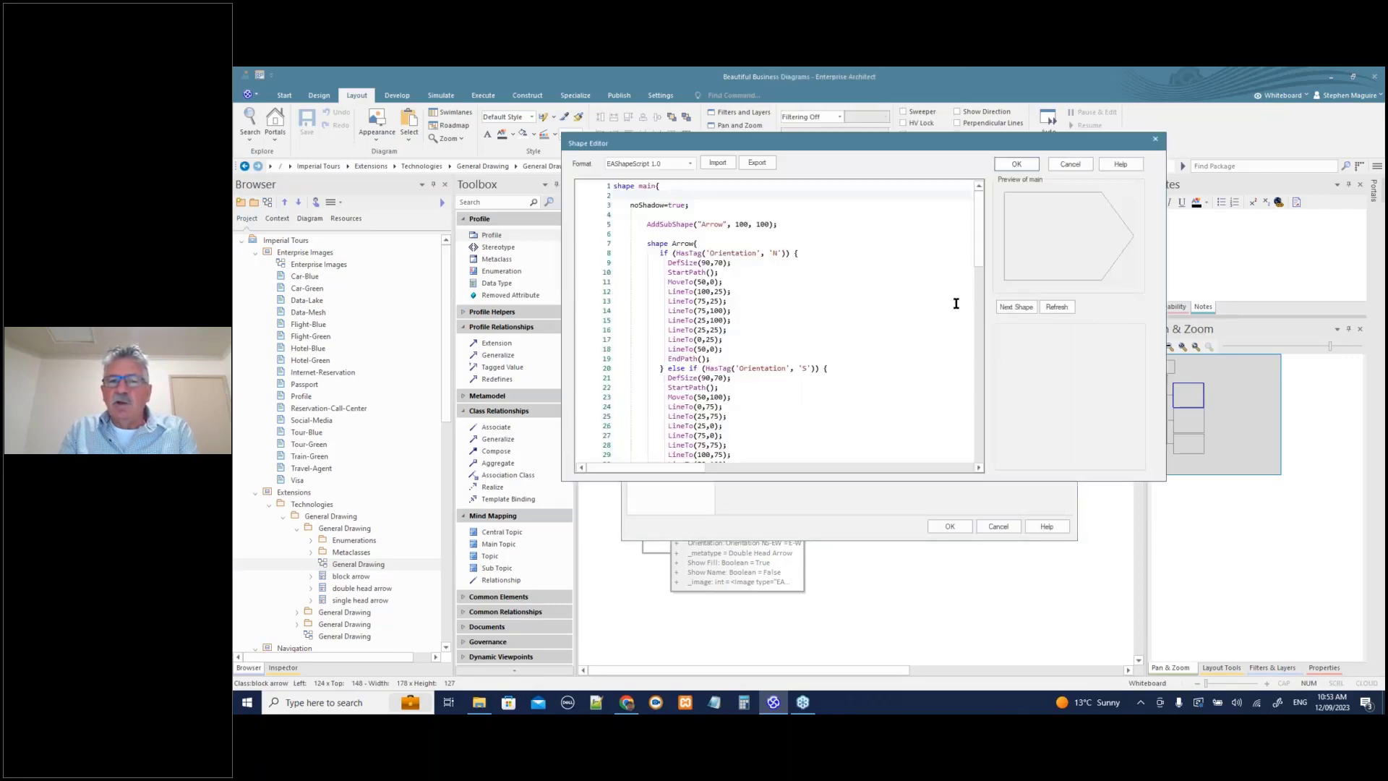
{"action": "left_click_drag", "start_coordinate": [975, 248], "coordinate": [977, 220]}
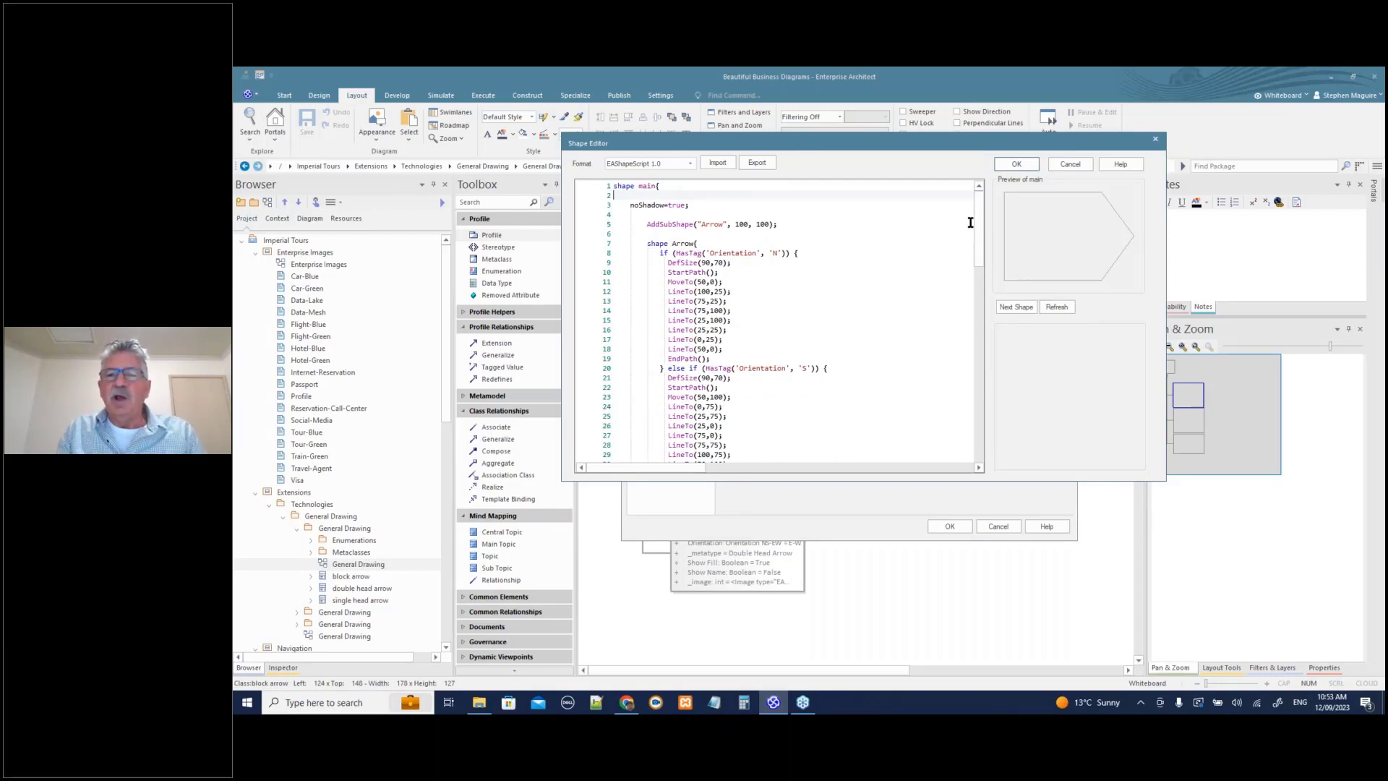
{"action": "left_click", "coordinate": [1070, 165]}
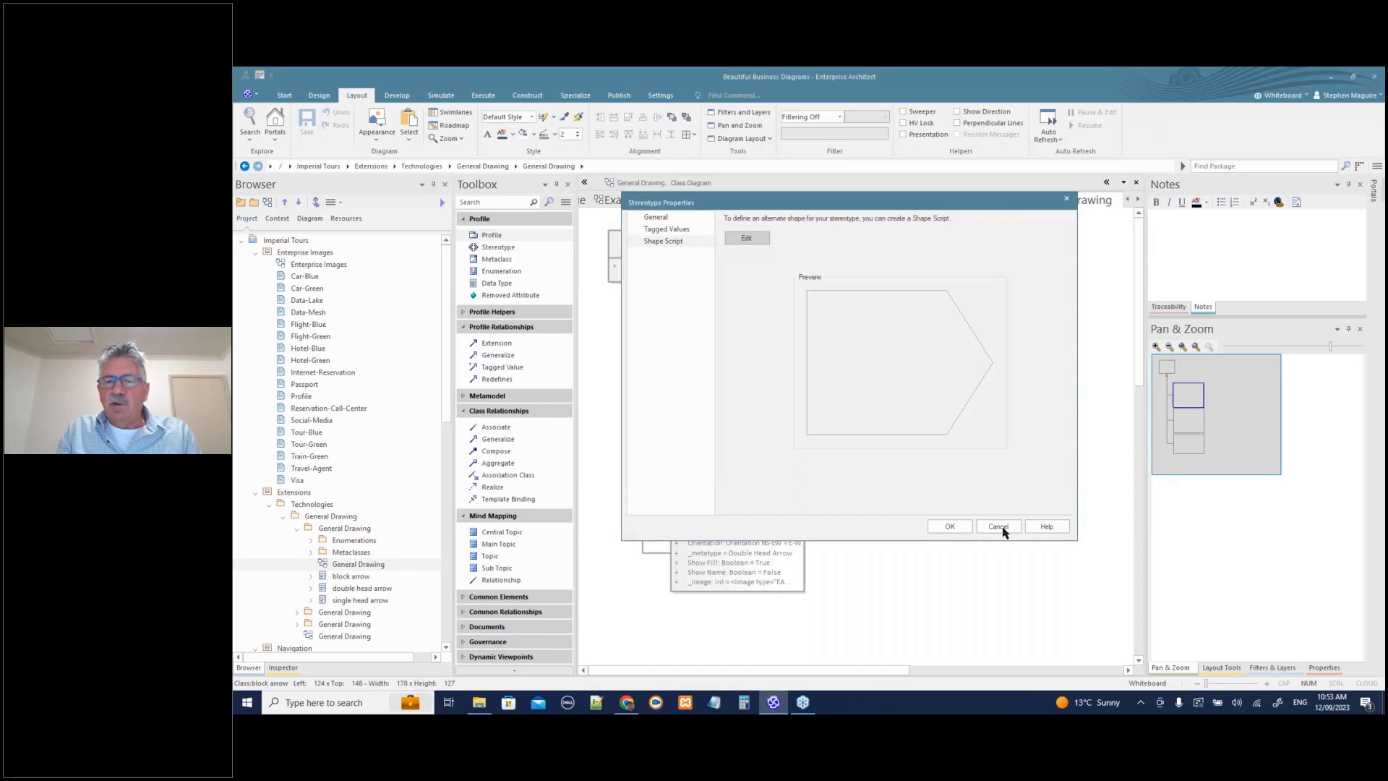
{"action": "left_click", "coordinate": [998, 527]}
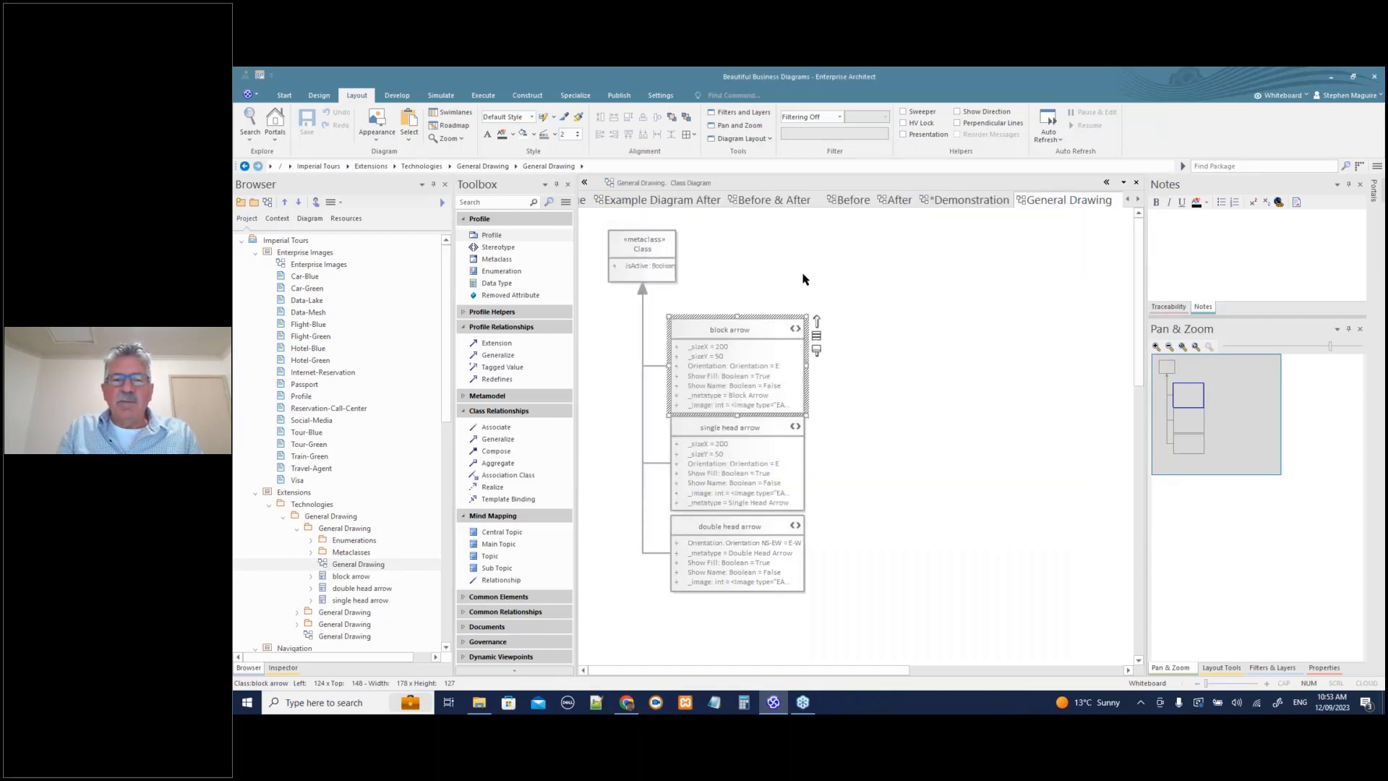
- Return to the Demonstration diagram, switch to the model-based General Drawing perspective and display its General Drawing toolbox
{"action": "left_click", "coordinate": [965, 200]}
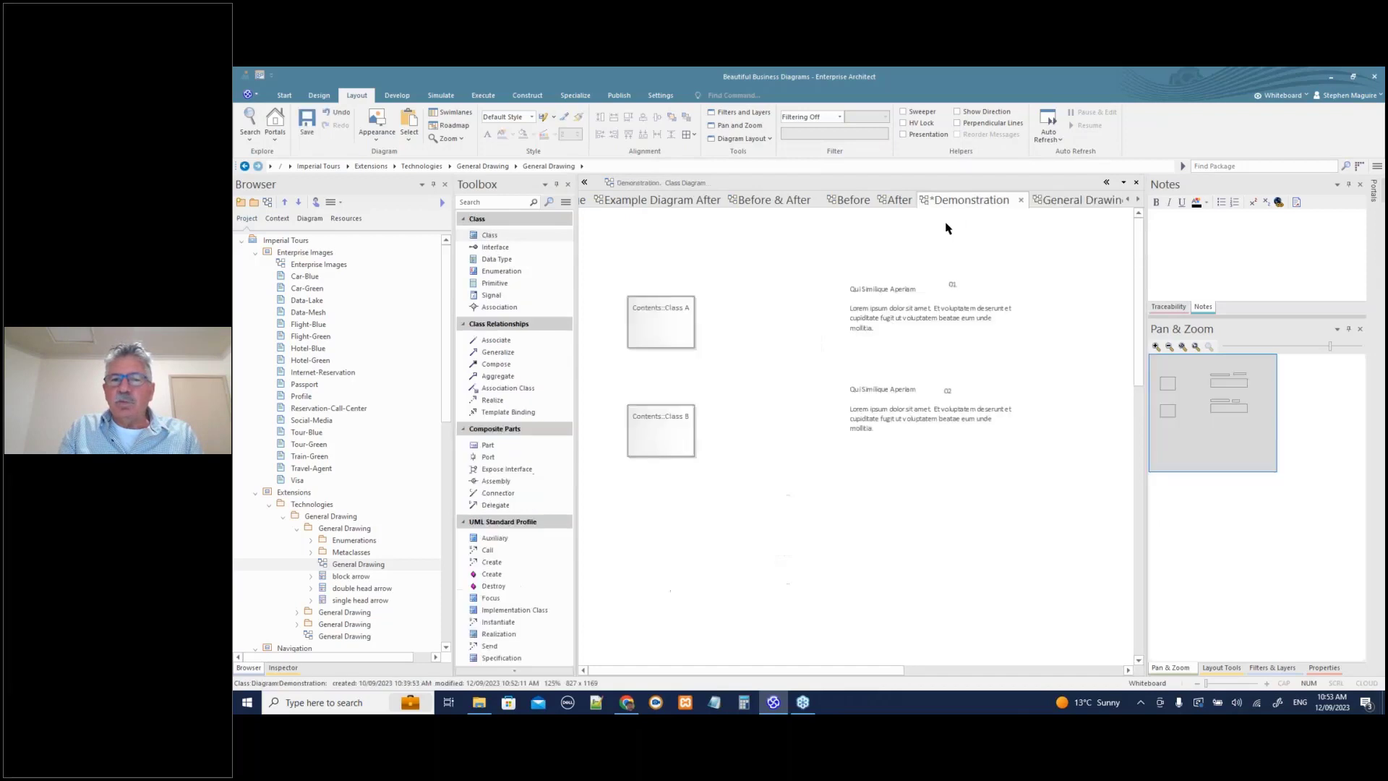
{"action": "left_click", "coordinate": [566, 204]}
{"action": "left_click", "coordinate": [597, 214]}
{"action": "mouse_move", "coordinate": [621, 238]}
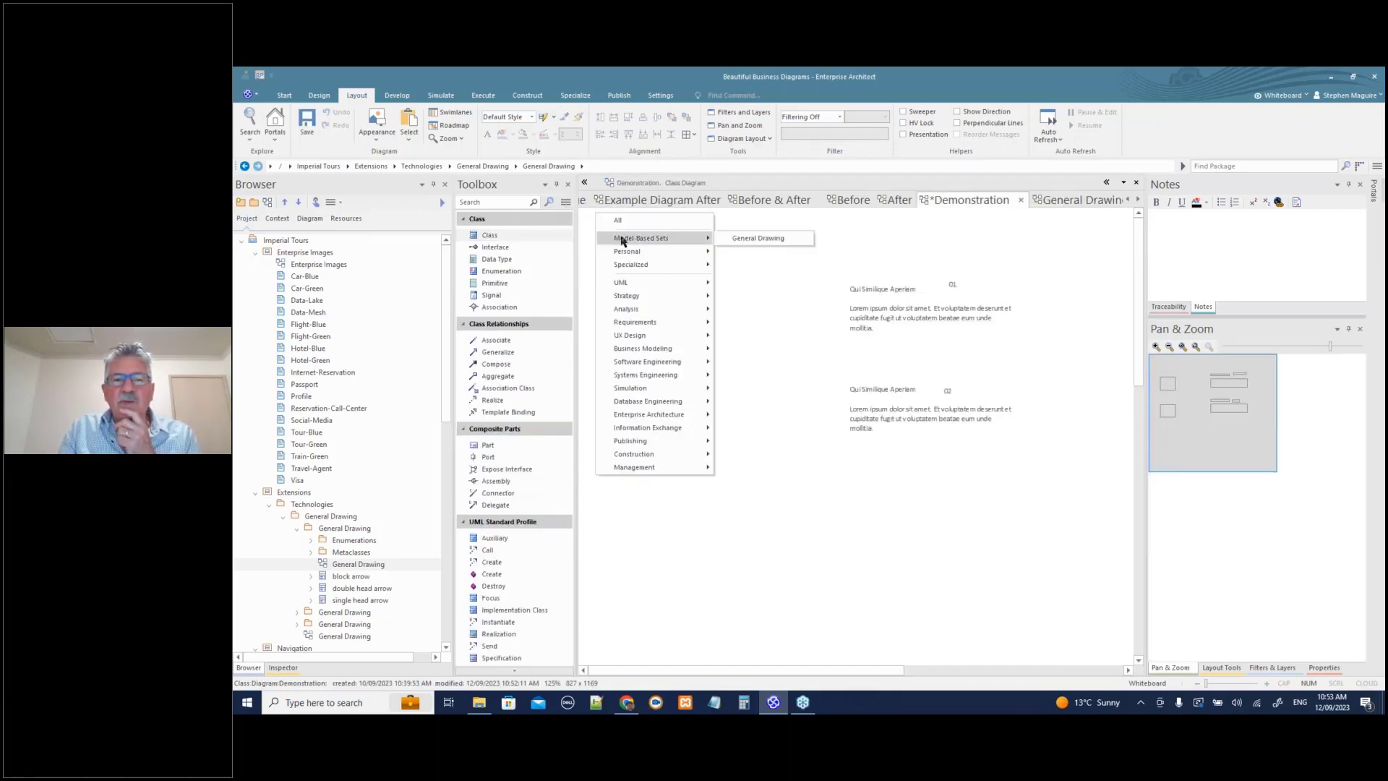
{"action": "left_click", "coordinate": [744, 241]}
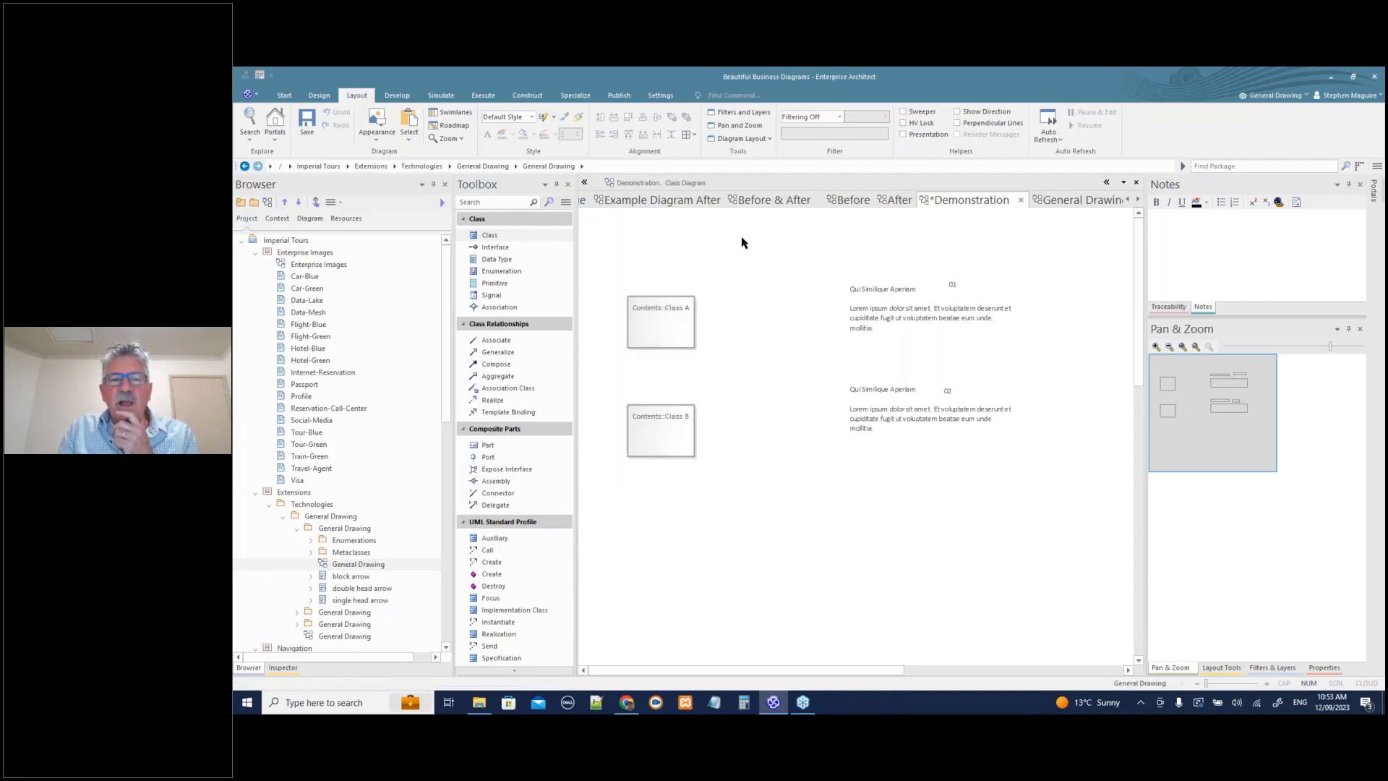
{"action": "left_click", "coordinate": [566, 201]}
{"action": "left_click", "coordinate": [599, 250]}
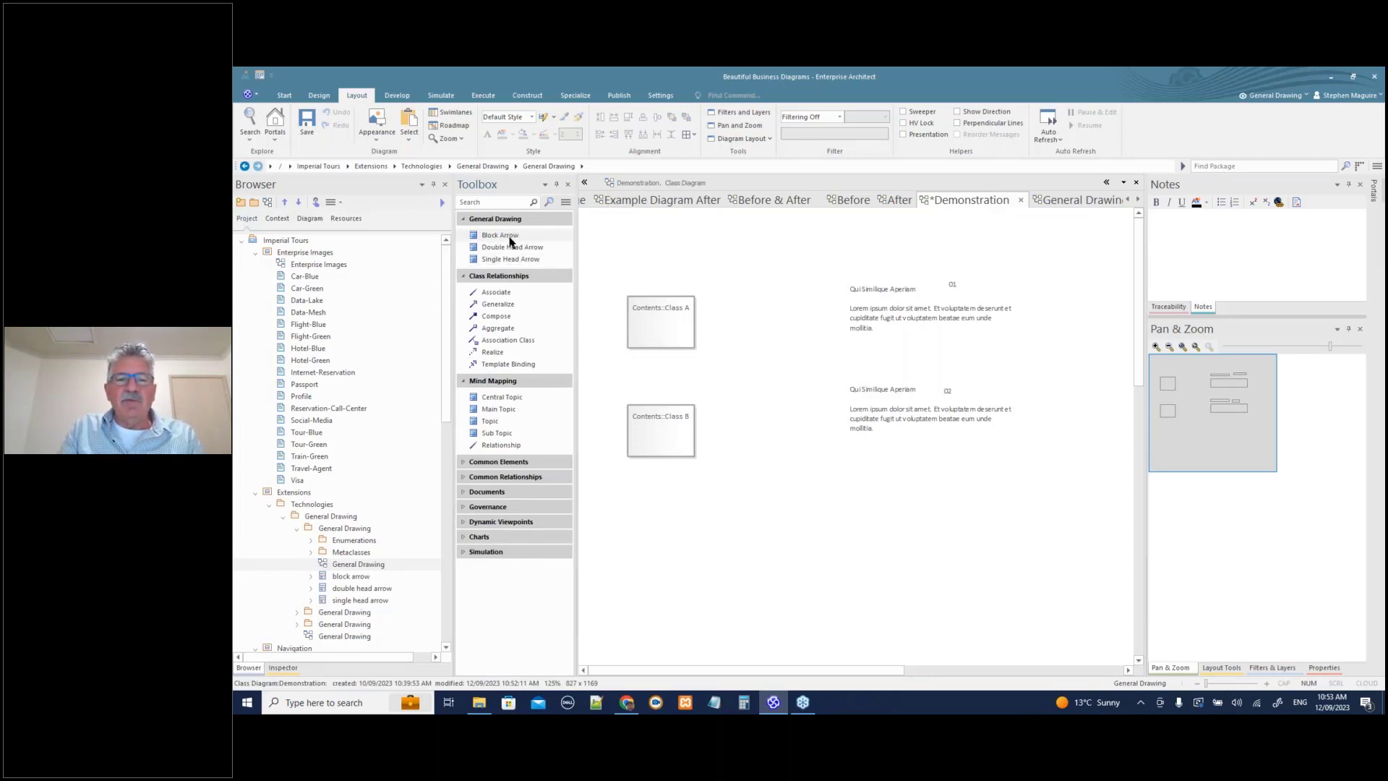
- Apply the Block Arrow type to Class A and resize it to about 151 wide by 52 high
{"action": "left_click", "coordinate": [649, 321]}
{"action": "left_click_drag", "start_coordinate": [649, 322], "coordinate": [688, 326]}
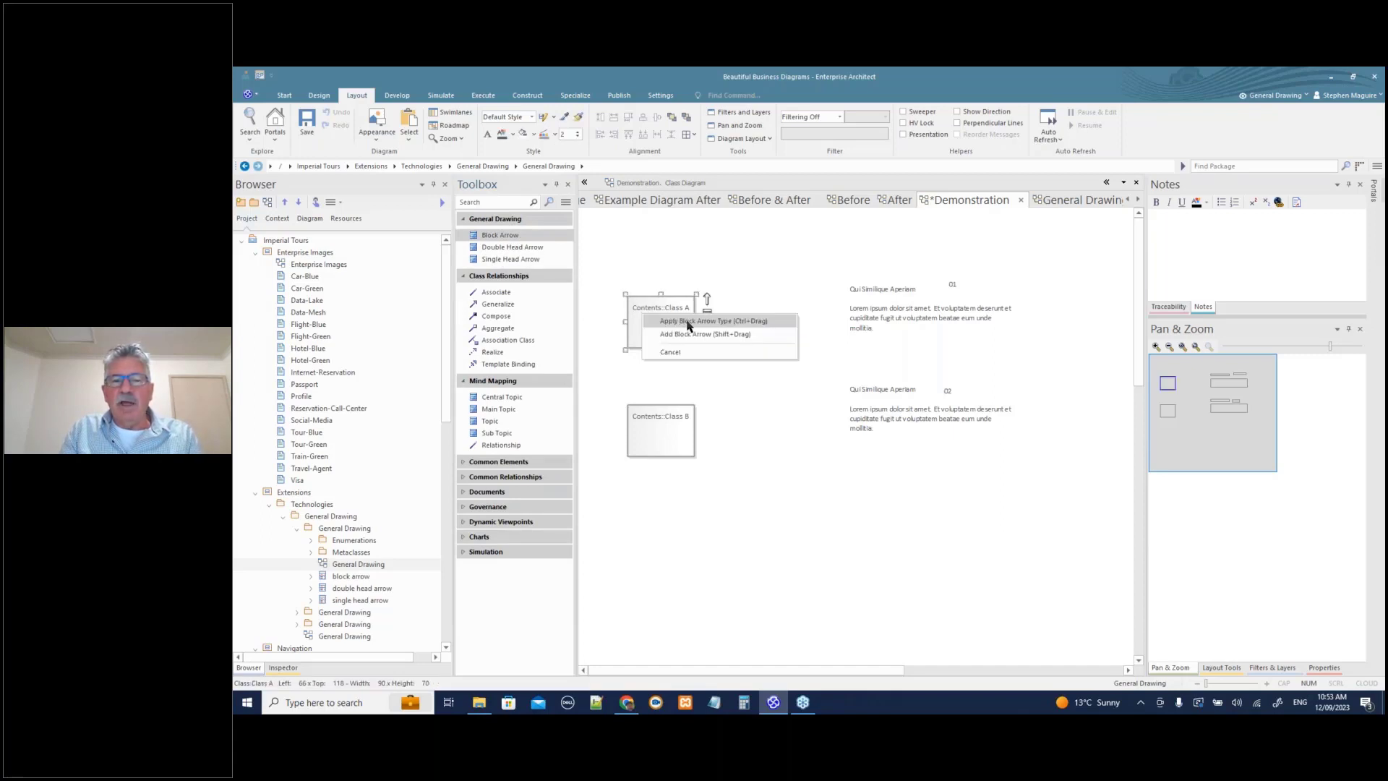
{"action": "left_click", "coordinate": [688, 325]}
{"action": "left_click", "coordinate": [621, 254]}
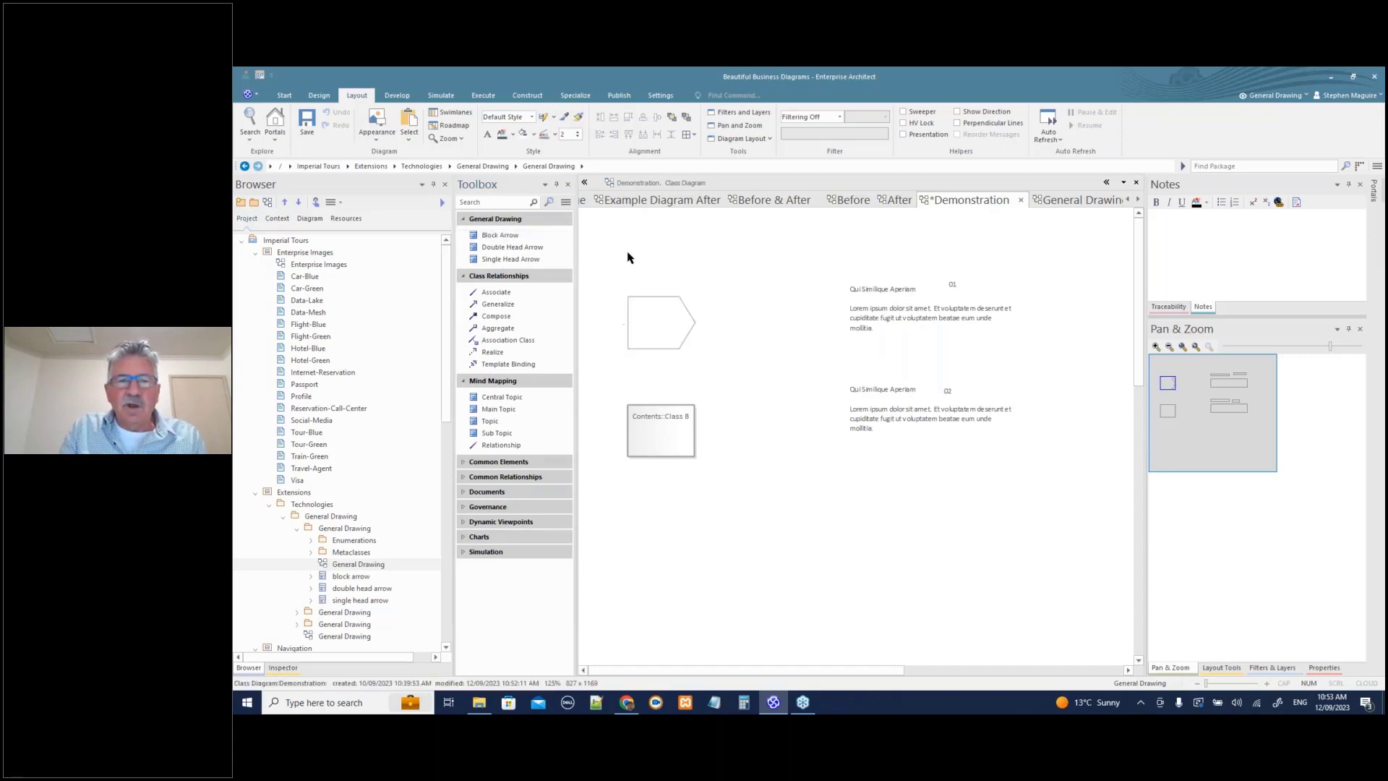
{"action": "left_click_drag", "start_coordinate": [692, 352], "coordinate": [741, 336]}
{"action": "left_click", "coordinate": [729, 383]}
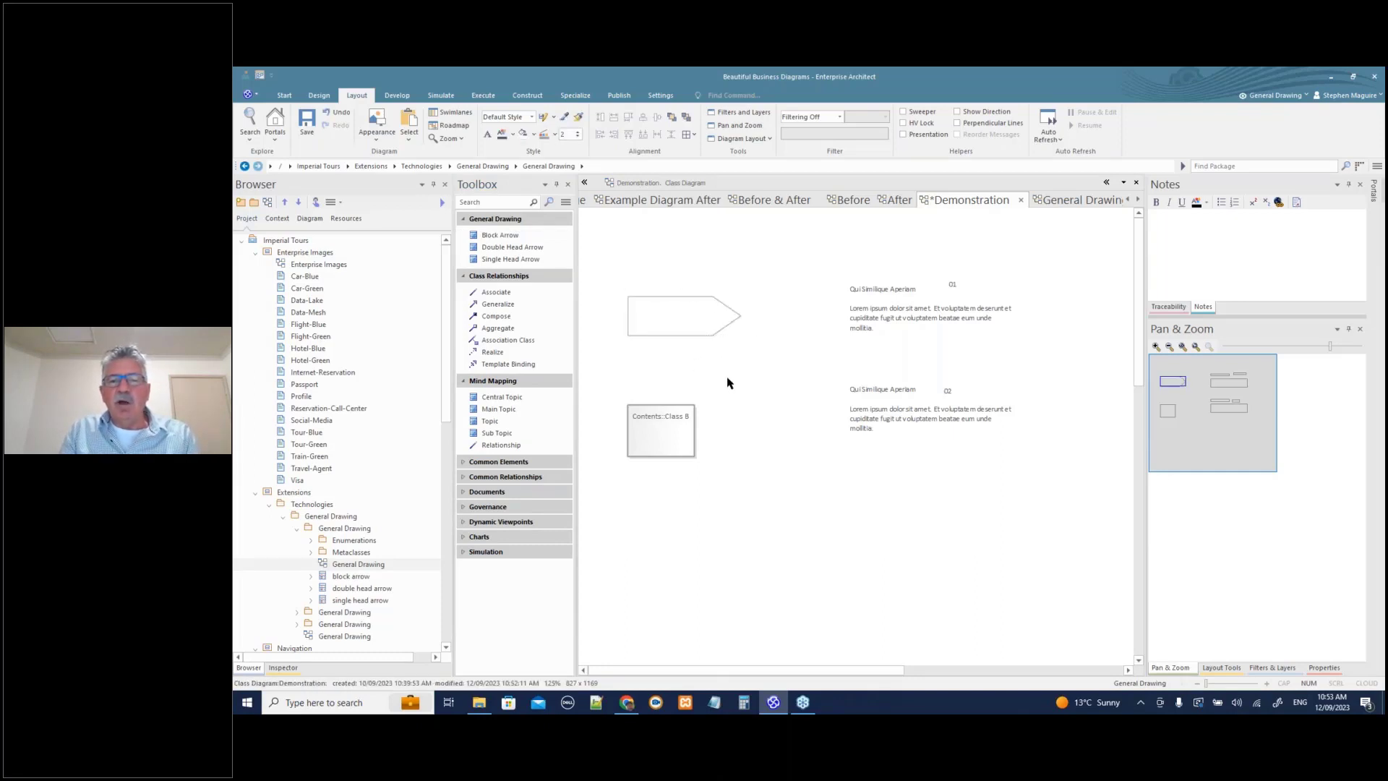
- Show the properties of the Class A block arrow and set its Show Name value to True
{"action": "left_click", "coordinate": [720, 317]}
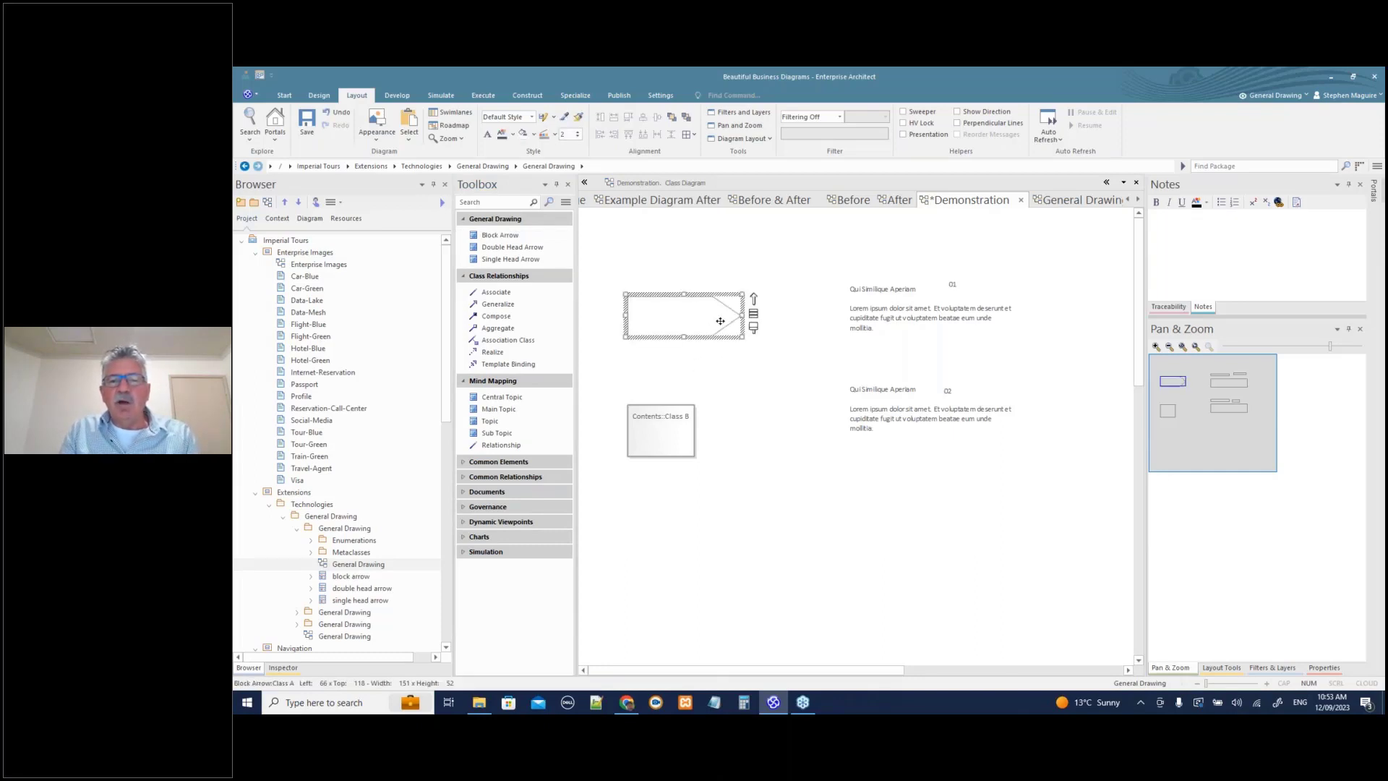
{"action": "left_click", "coordinate": [1324, 668]}
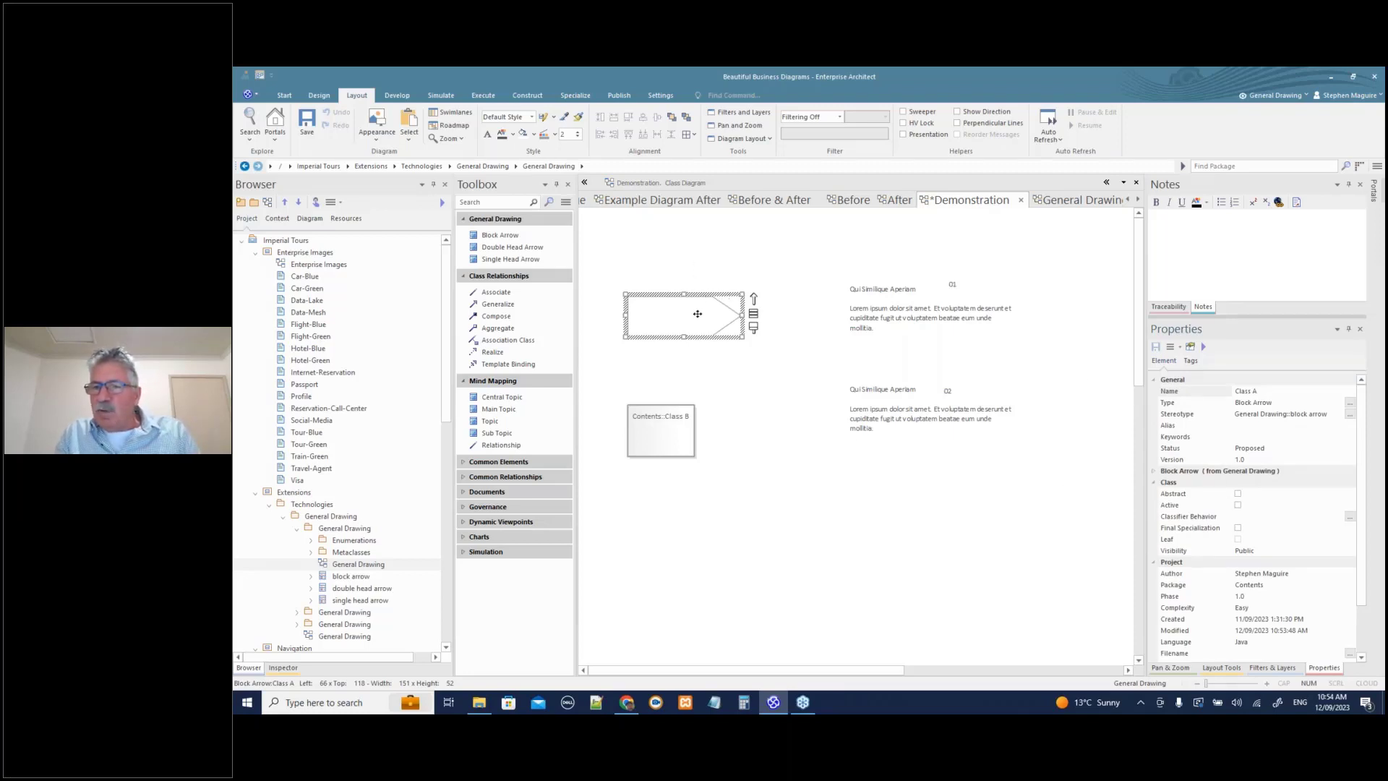
{"action": "left_click", "coordinate": [687, 280]}
{"action": "left_click", "coordinate": [688, 307]}
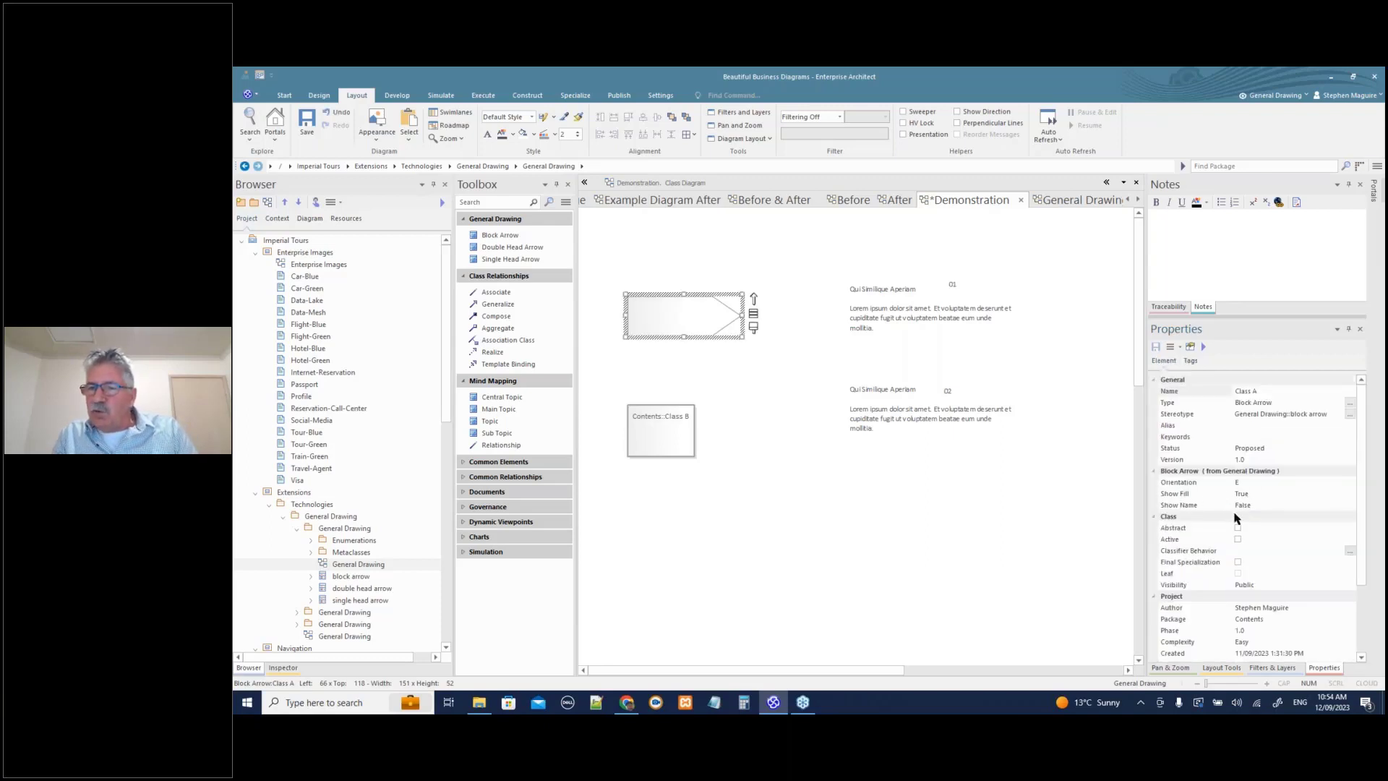
{"action": "left_click", "coordinate": [1333, 506]}
{"action": "left_click", "coordinate": [1350, 504]}
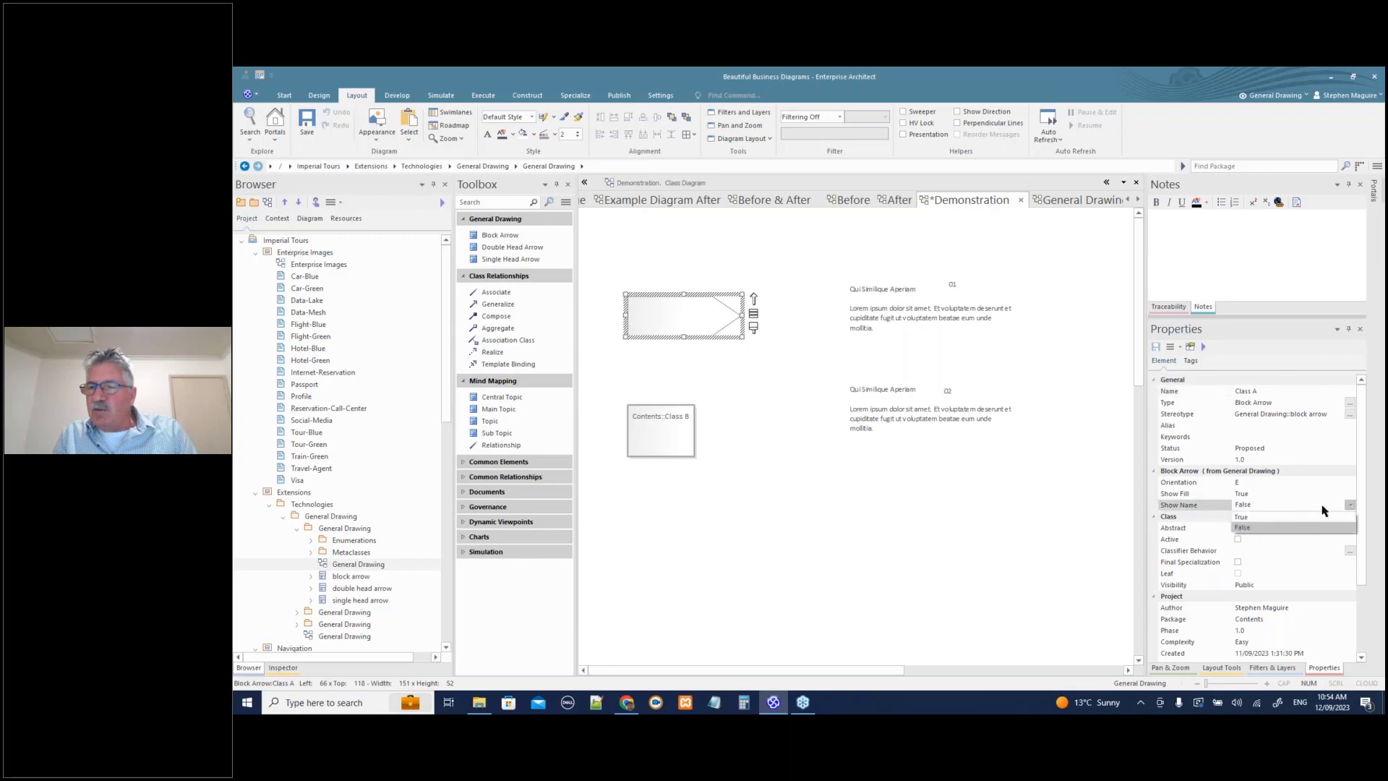
{"action": "left_click", "coordinate": [1274, 517]}
- Try the orientations S and E on the Class A block arrow, and set its Orientation to W
{"action": "left_click", "coordinate": [1258, 482]}
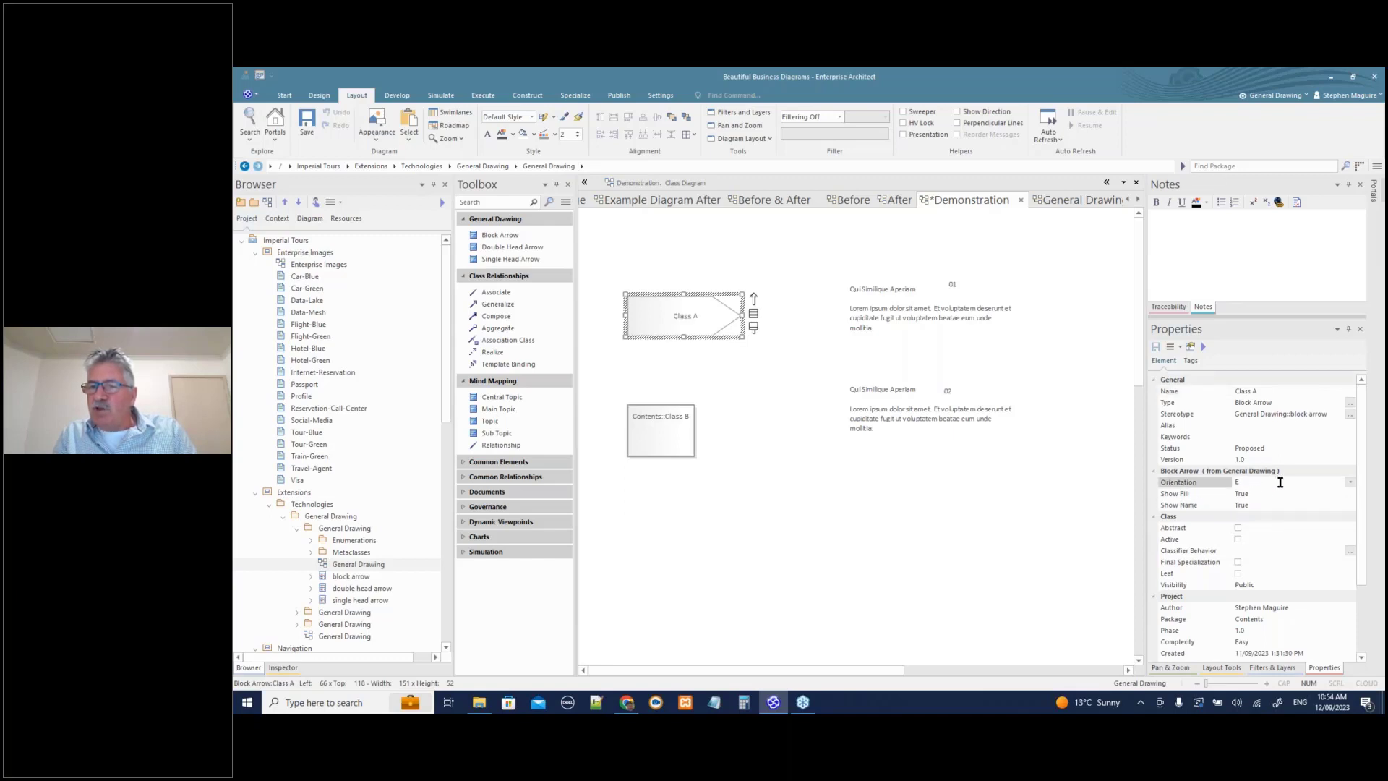
{"action": "left_click", "coordinate": [1350, 483]}
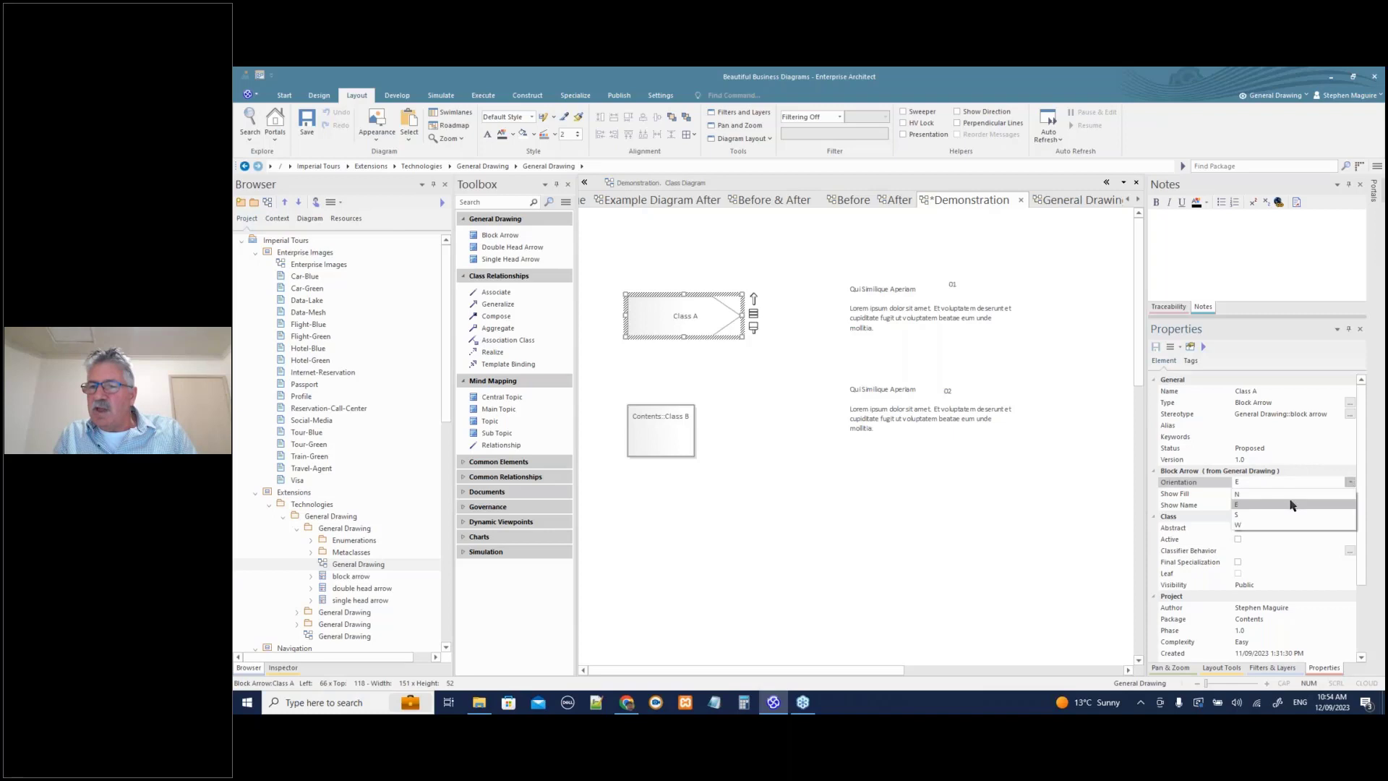
{"action": "left_click", "coordinate": [1249, 515]}
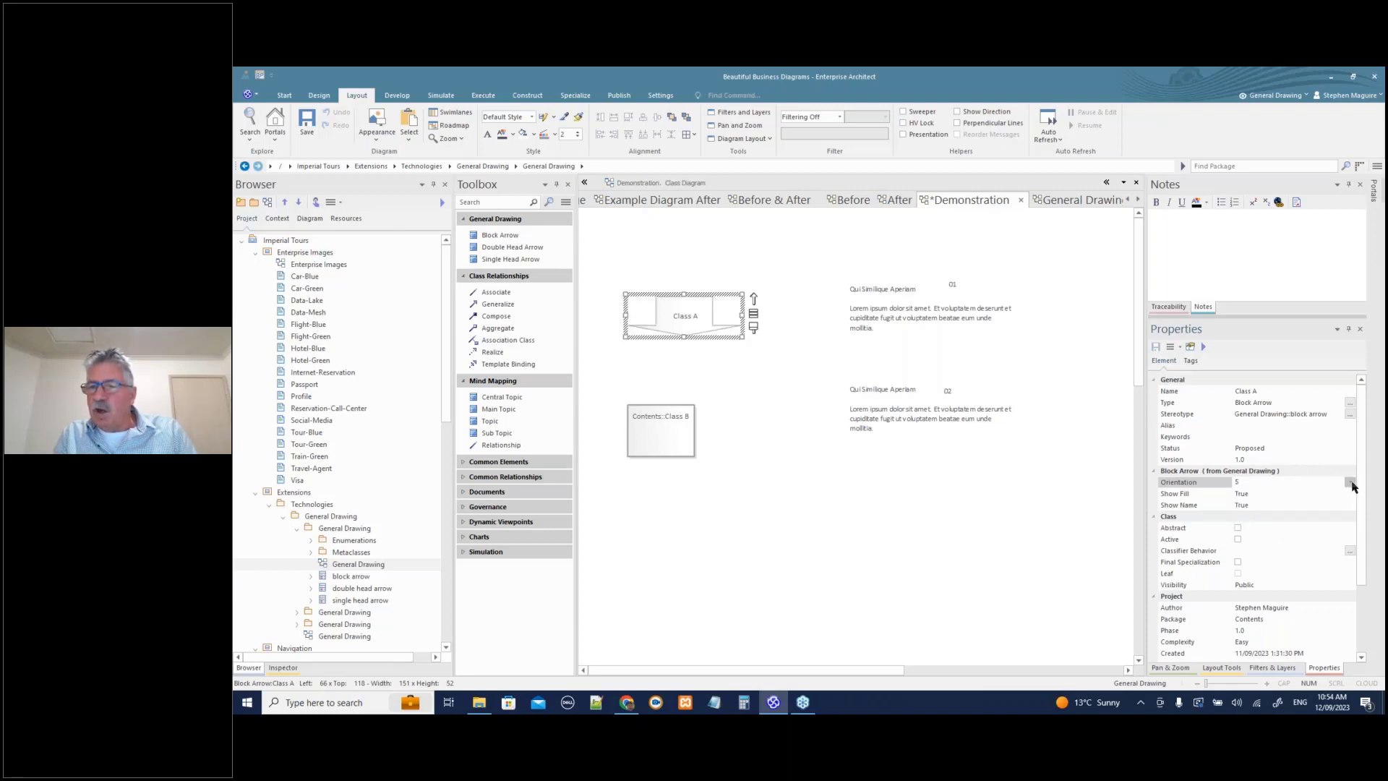
{"action": "left_click", "coordinate": [1350, 482]}
{"action": "left_click", "coordinate": [1257, 506]}
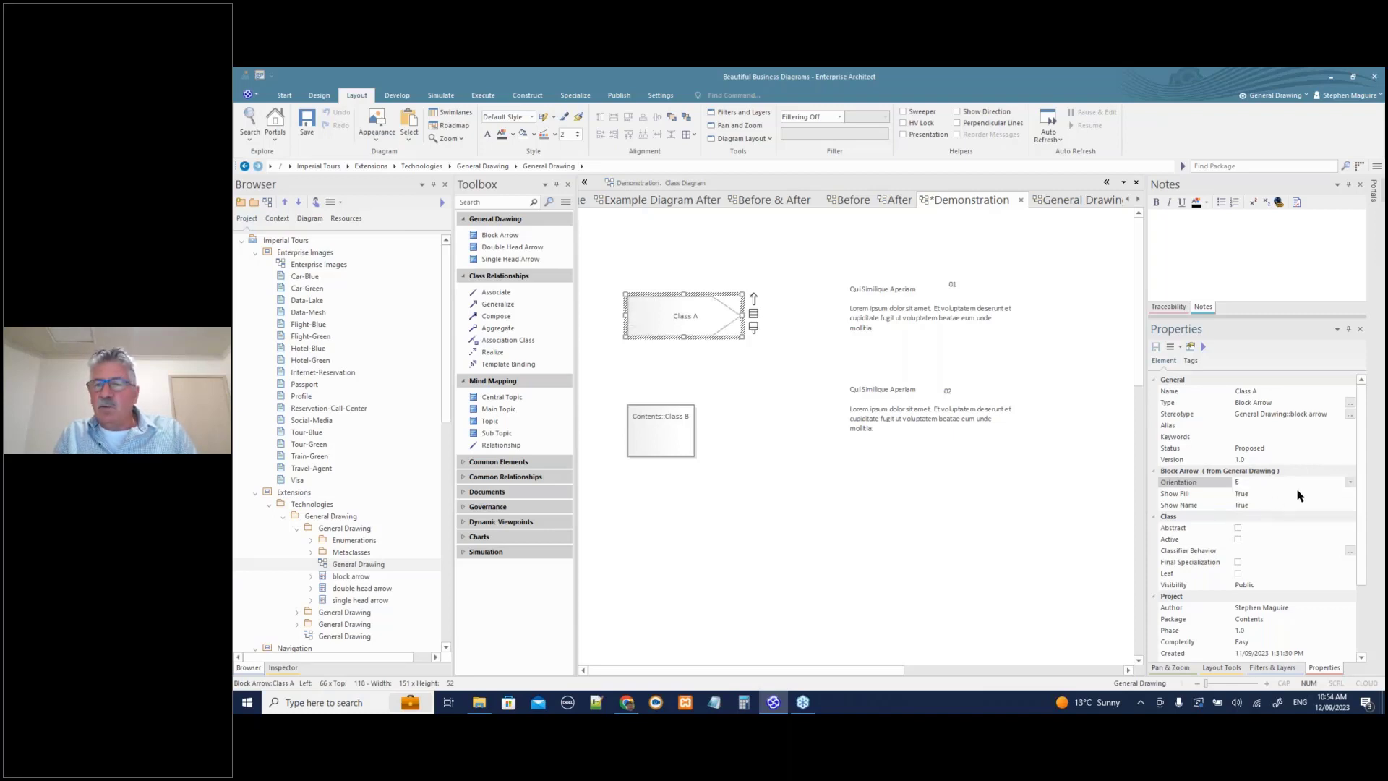
{"action": "left_click", "coordinate": [1349, 483]}
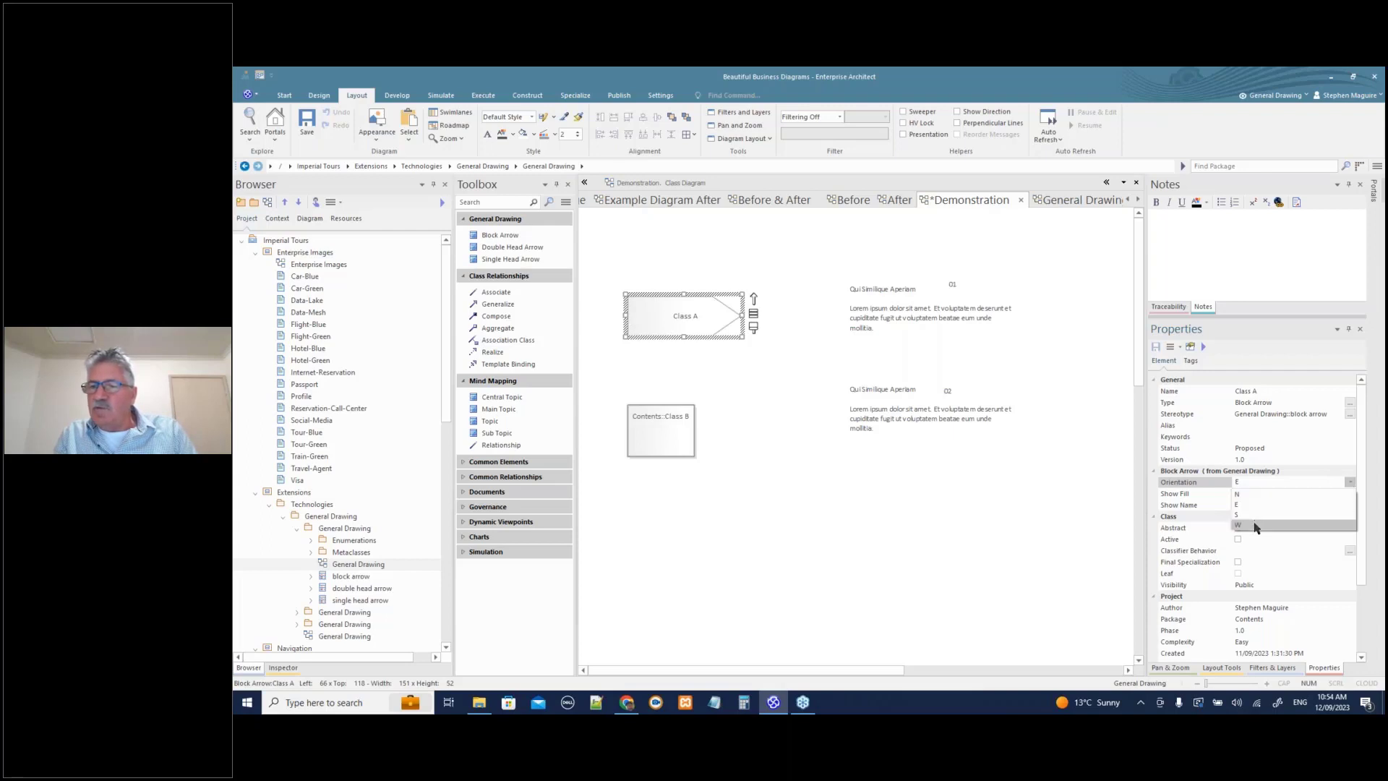
{"action": "left_click", "coordinate": [1258, 526]}
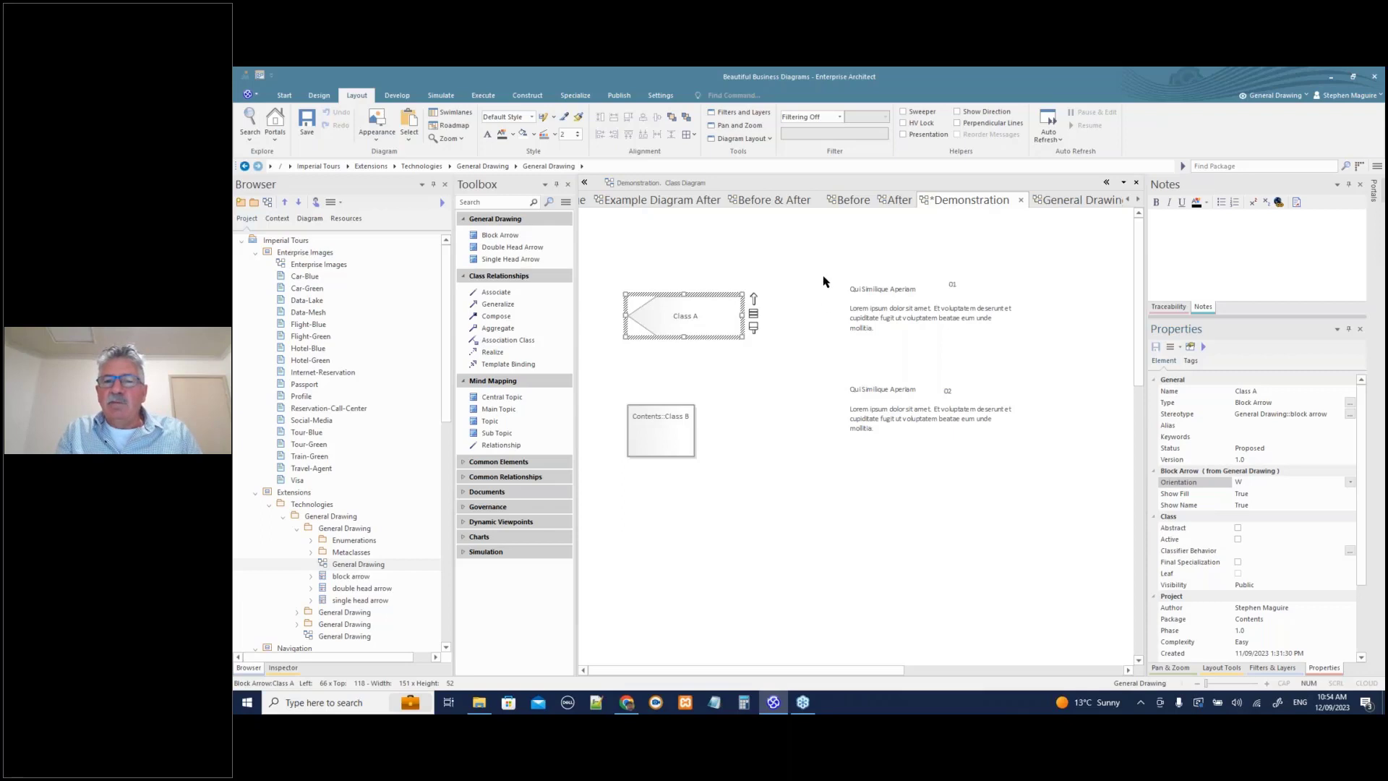
- Set the font of the upper Lorem ipsum text element to bold, size 10
{"action": "left_click", "coordinate": [845, 329]}
{"action": "left_click", "coordinate": [850, 315]}
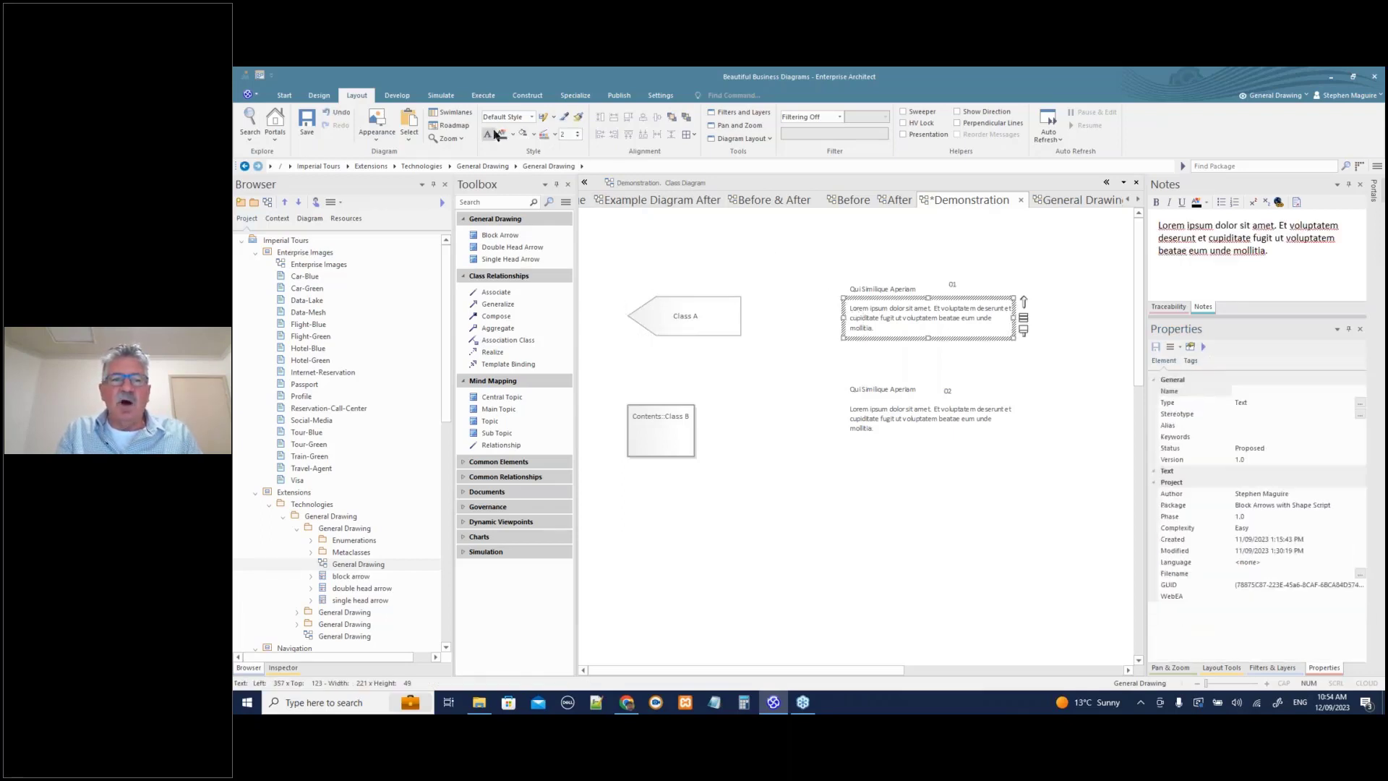
{"action": "left_click", "coordinate": [487, 134]}
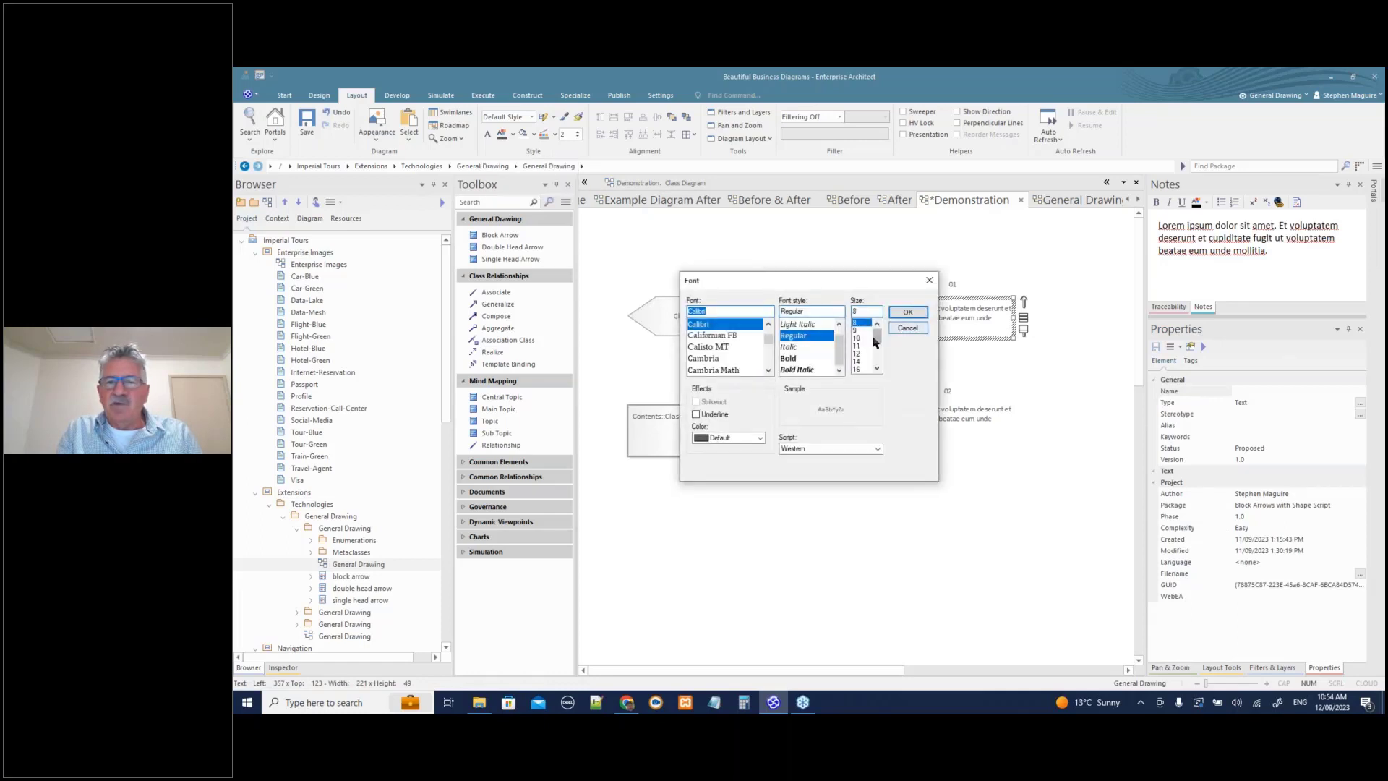
{"action": "left_click", "coordinate": [795, 358]}
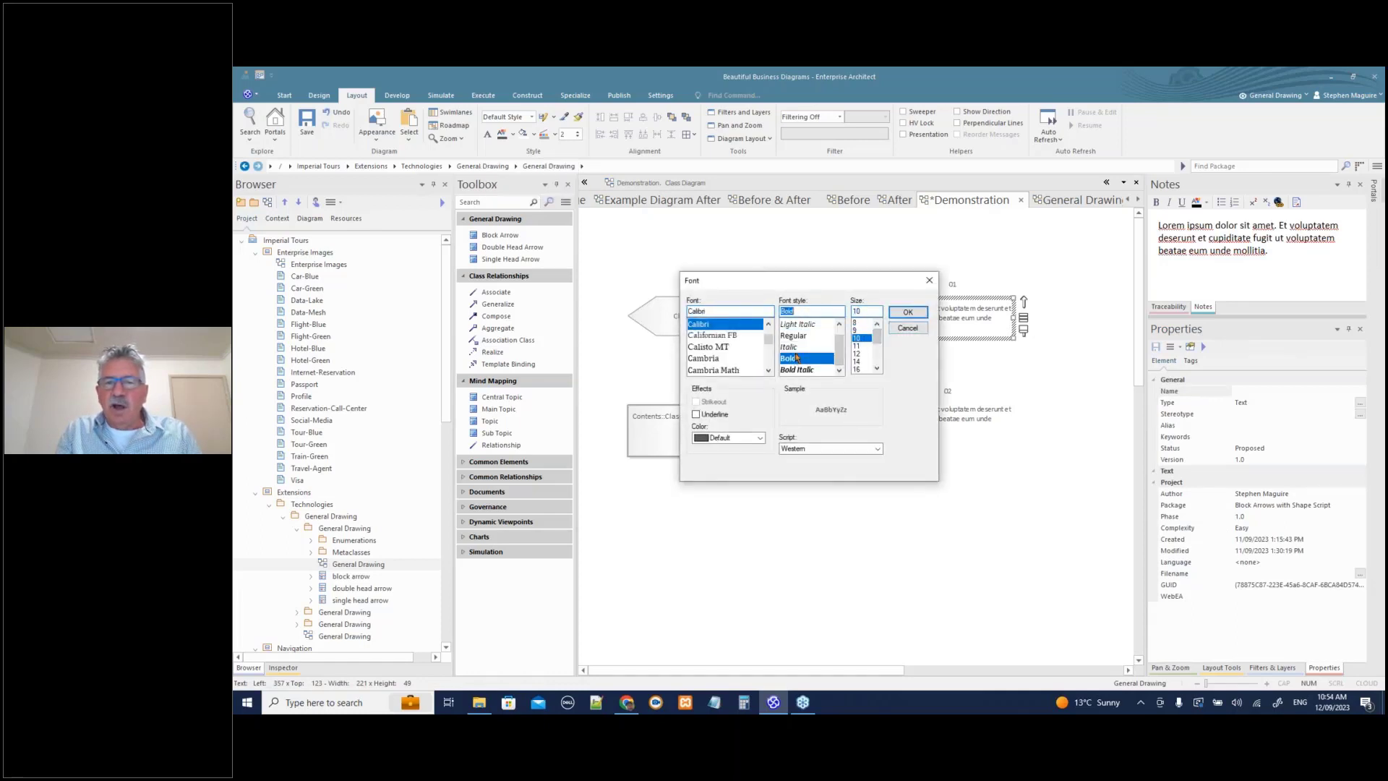
{"action": "left_click", "coordinate": [906, 312]}
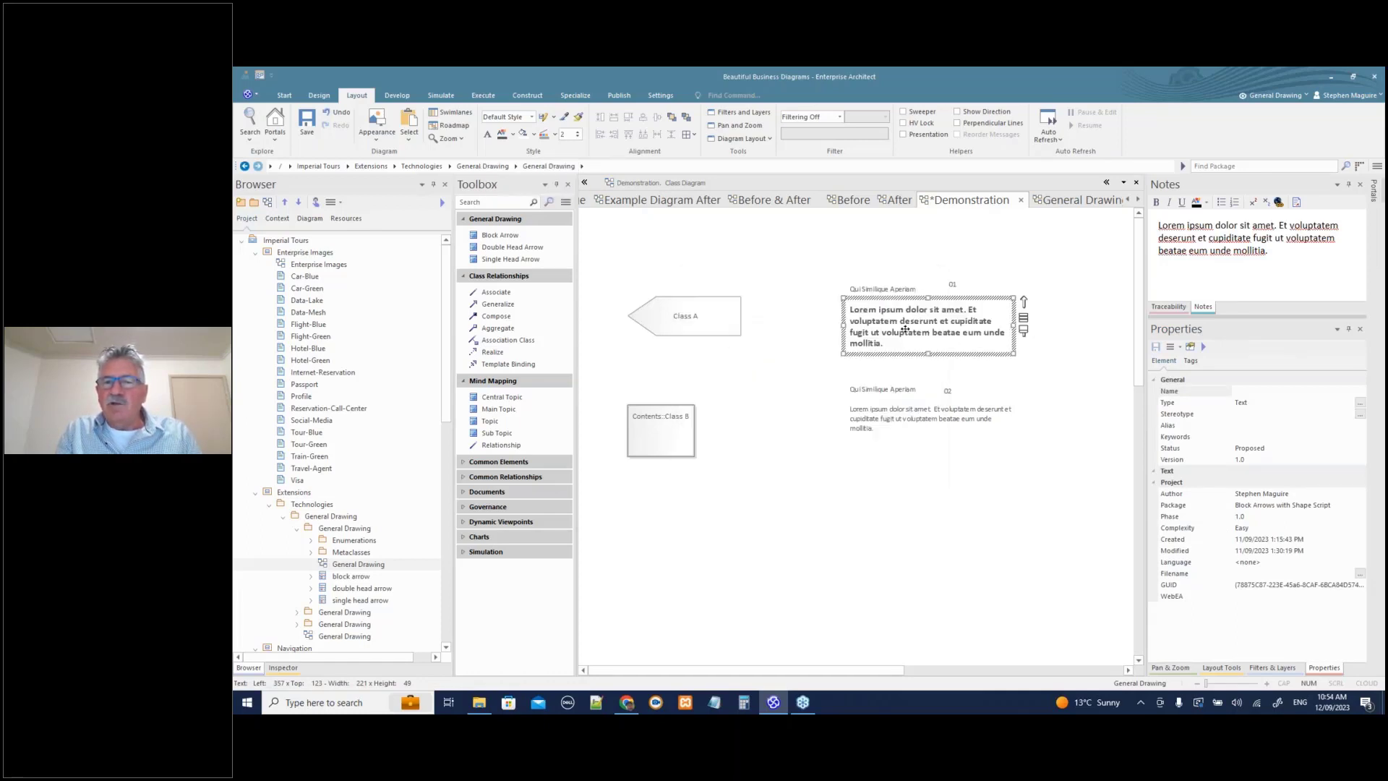
- Color the upper Lorem ipsum text light blue and resize its element to about 256 wide by 60 high
{"action": "left_click", "coordinate": [512, 134]}
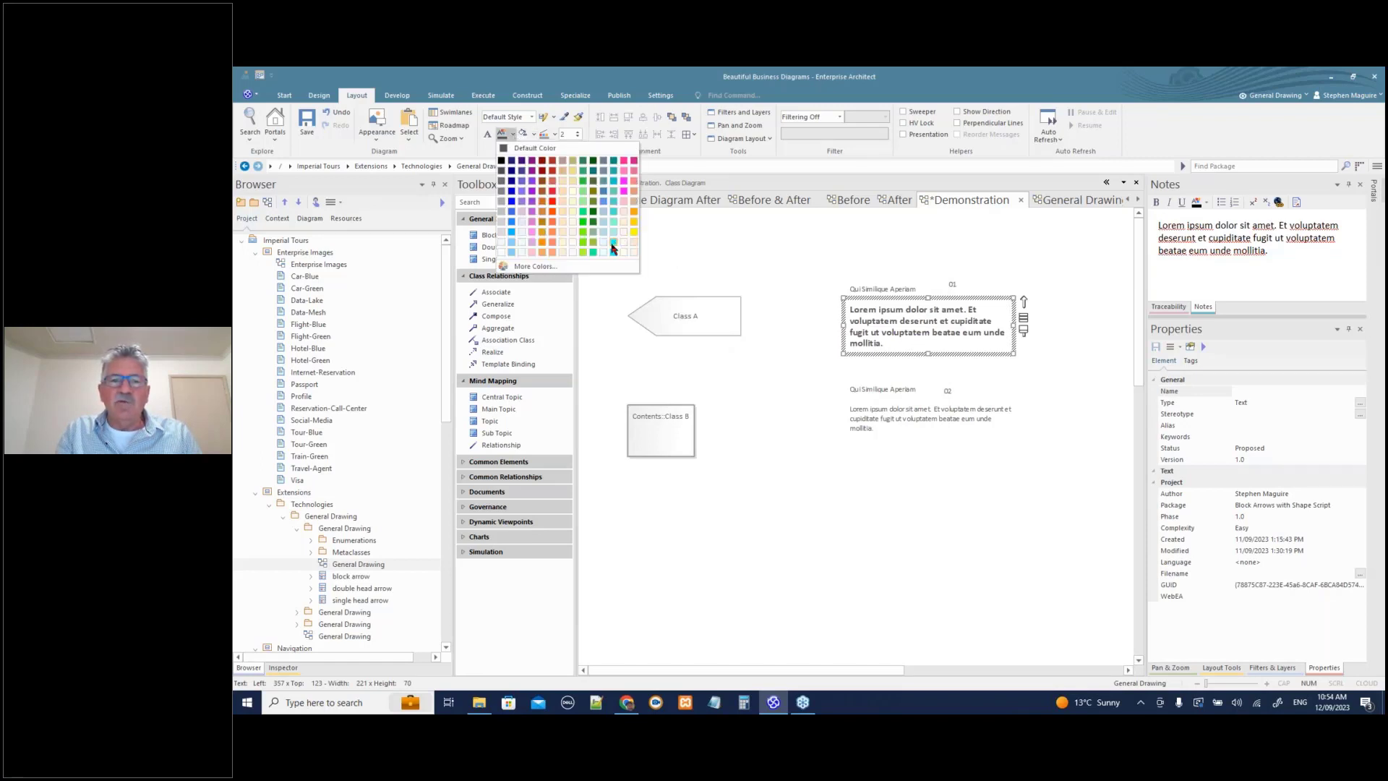
{"action": "left_click", "coordinate": [511, 243]}
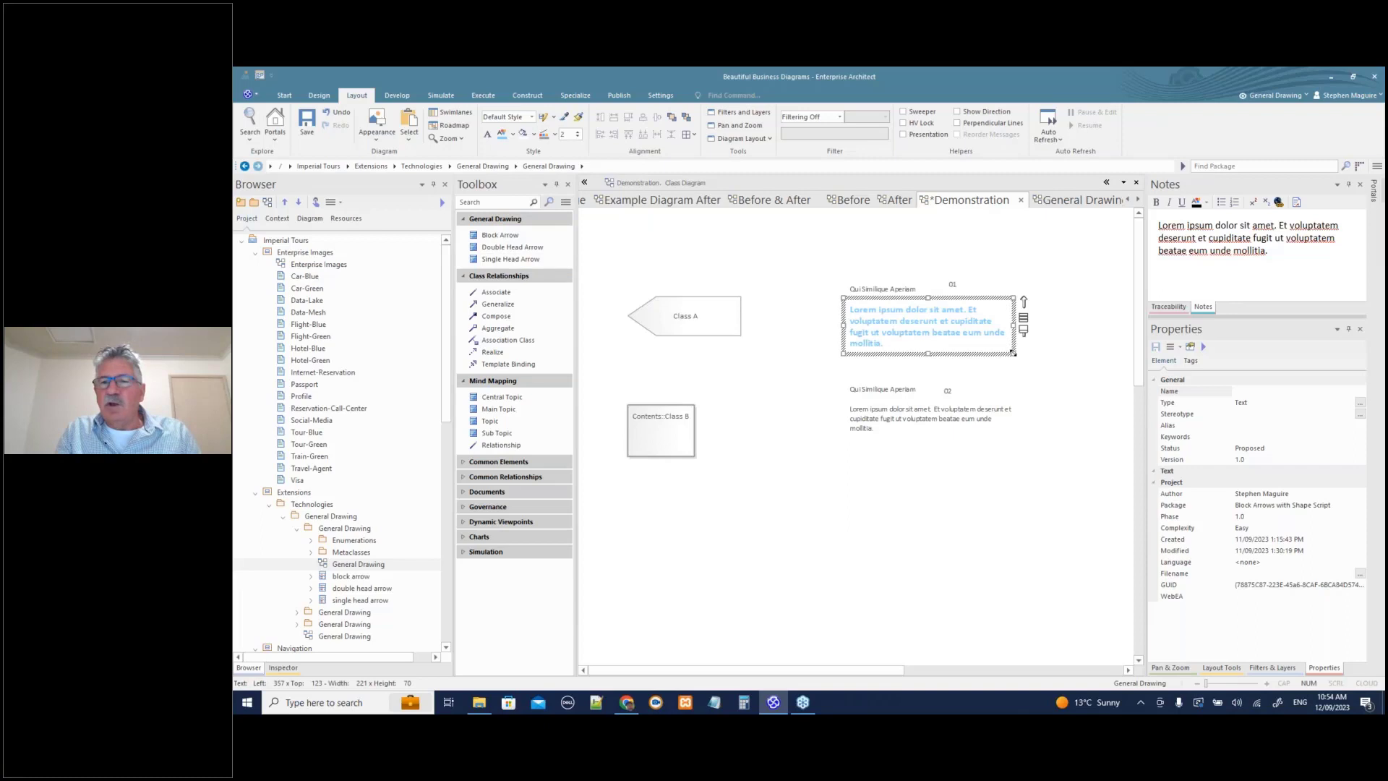
{"action": "left_click_drag", "start_coordinate": [1015, 355], "coordinate": [1040, 344]}
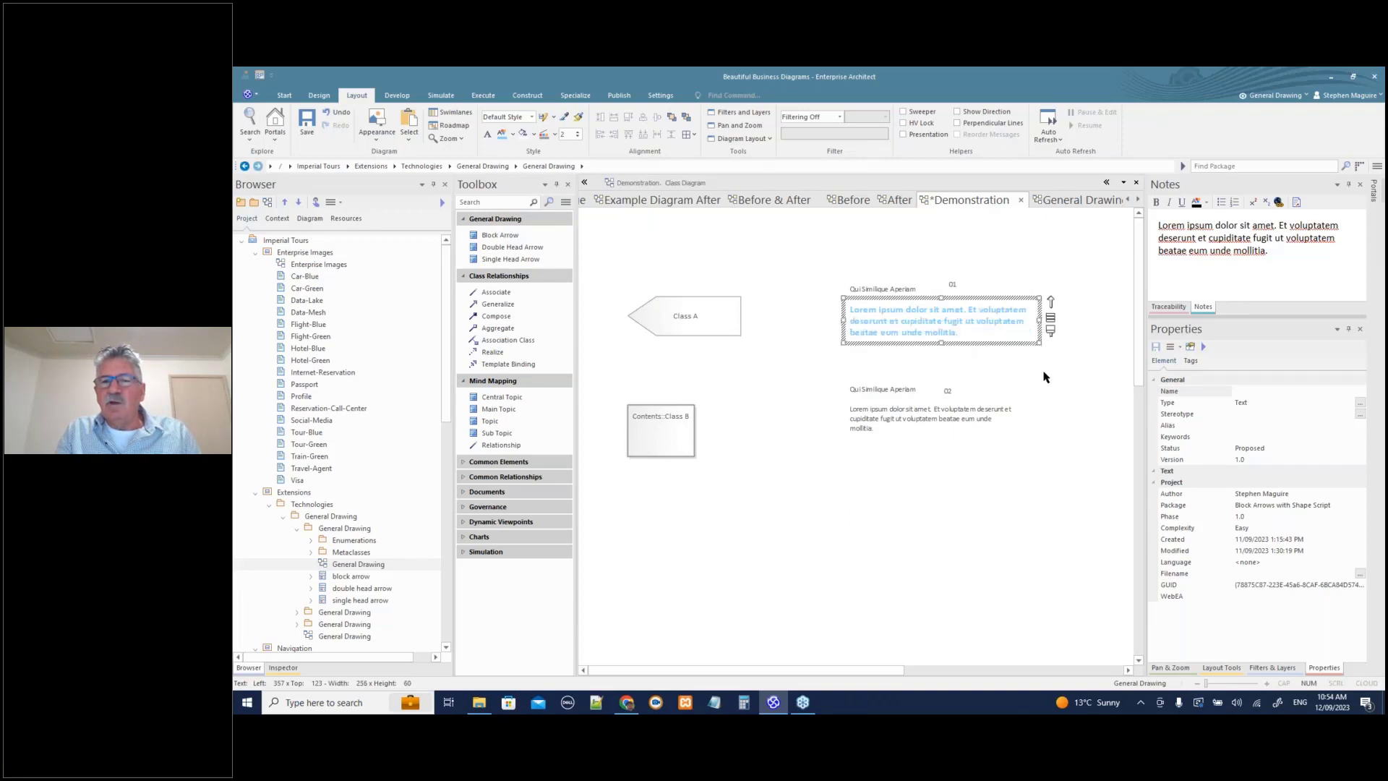
- Compare with the After diagram, set the Class A block arrow's Orientation to E, and save the Demonstration diagram
{"action": "left_click", "coordinate": [897, 200]}
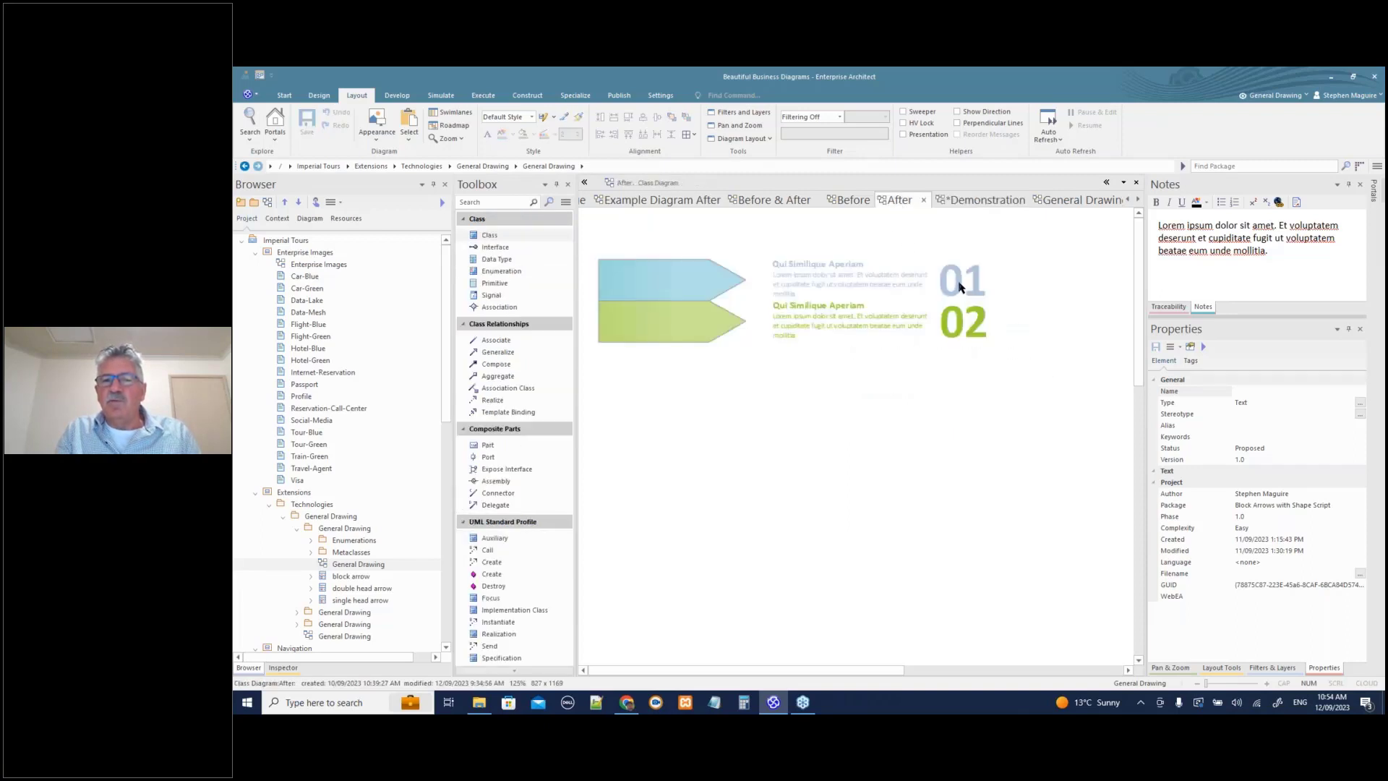
{"action": "left_click", "coordinate": [987, 200]}
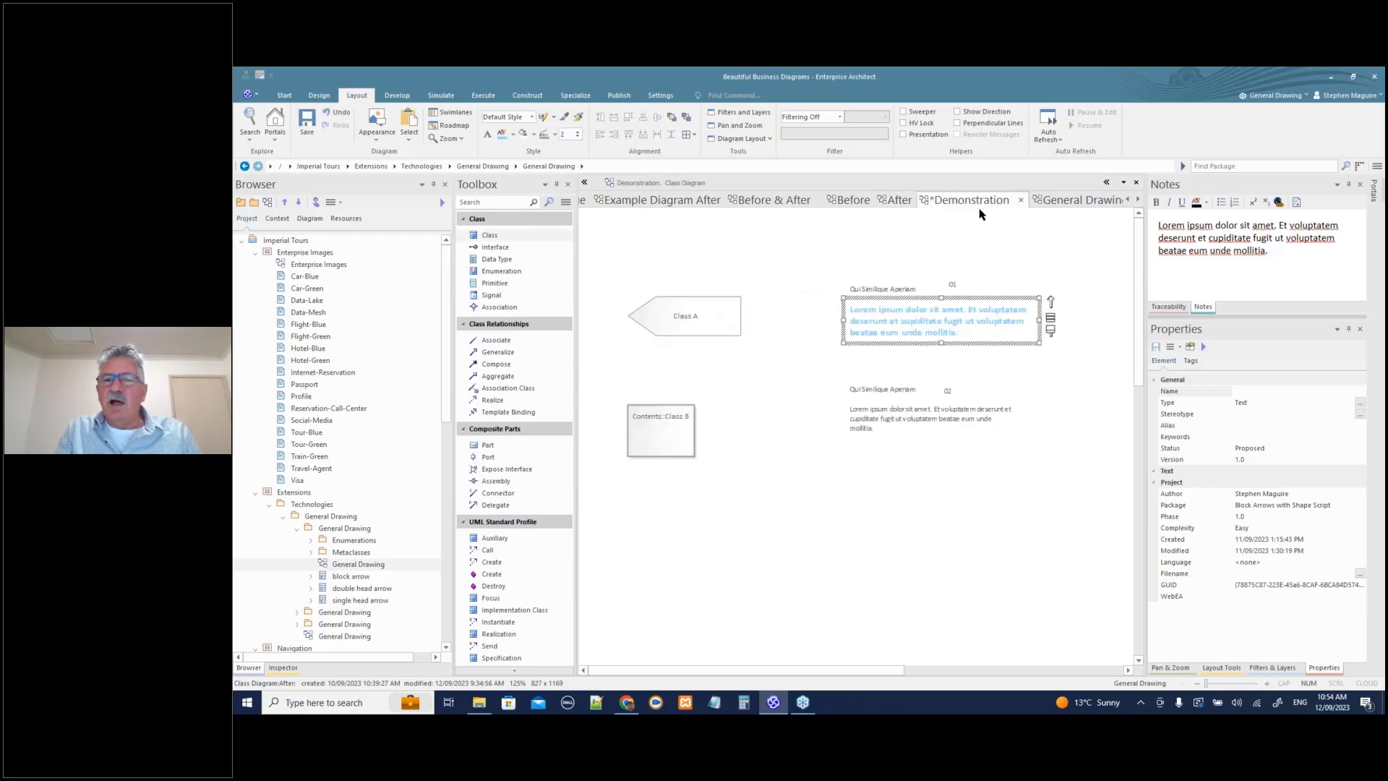
{"action": "left_click", "coordinate": [716, 311]}
{"action": "left_click", "coordinate": [1301, 484]}
{"action": "left_click", "coordinate": [1350, 482]}
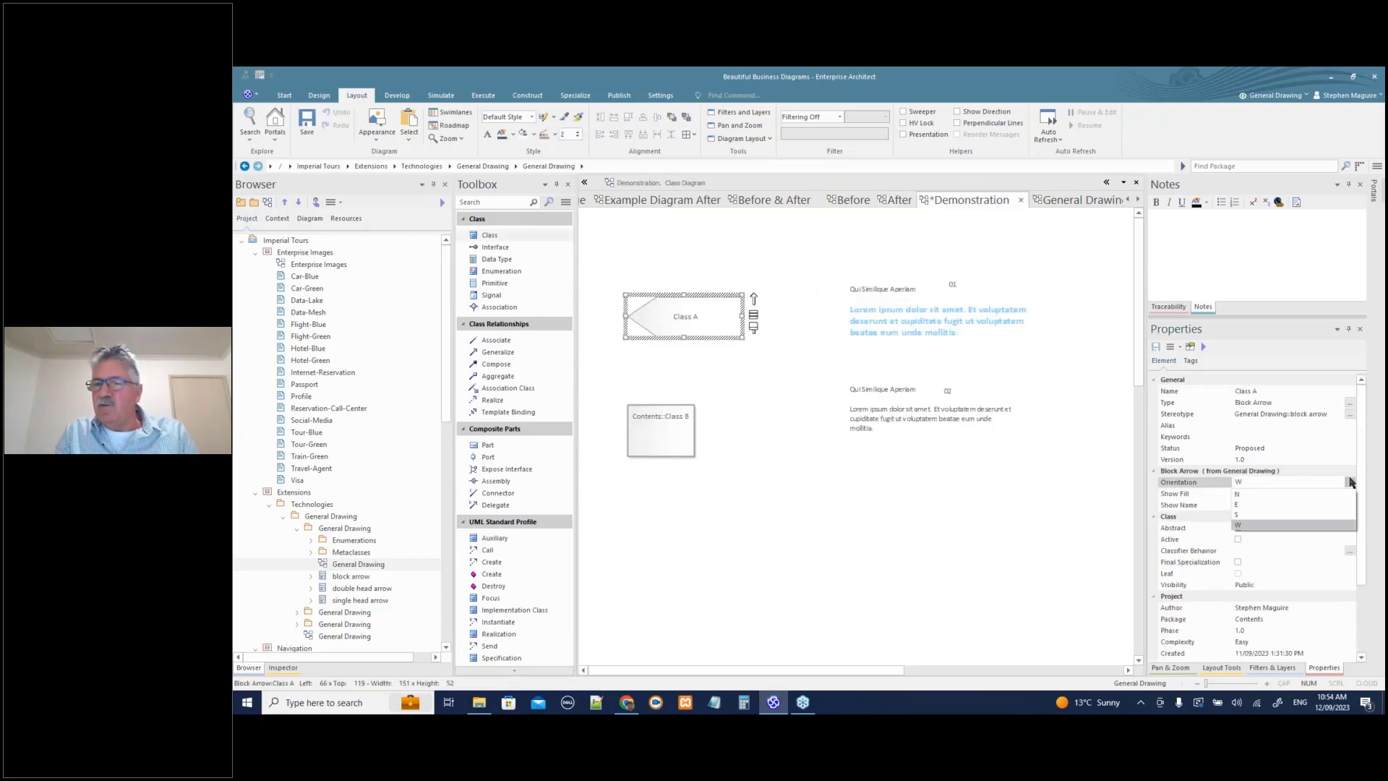
{"action": "left_click", "coordinate": [1272, 504]}
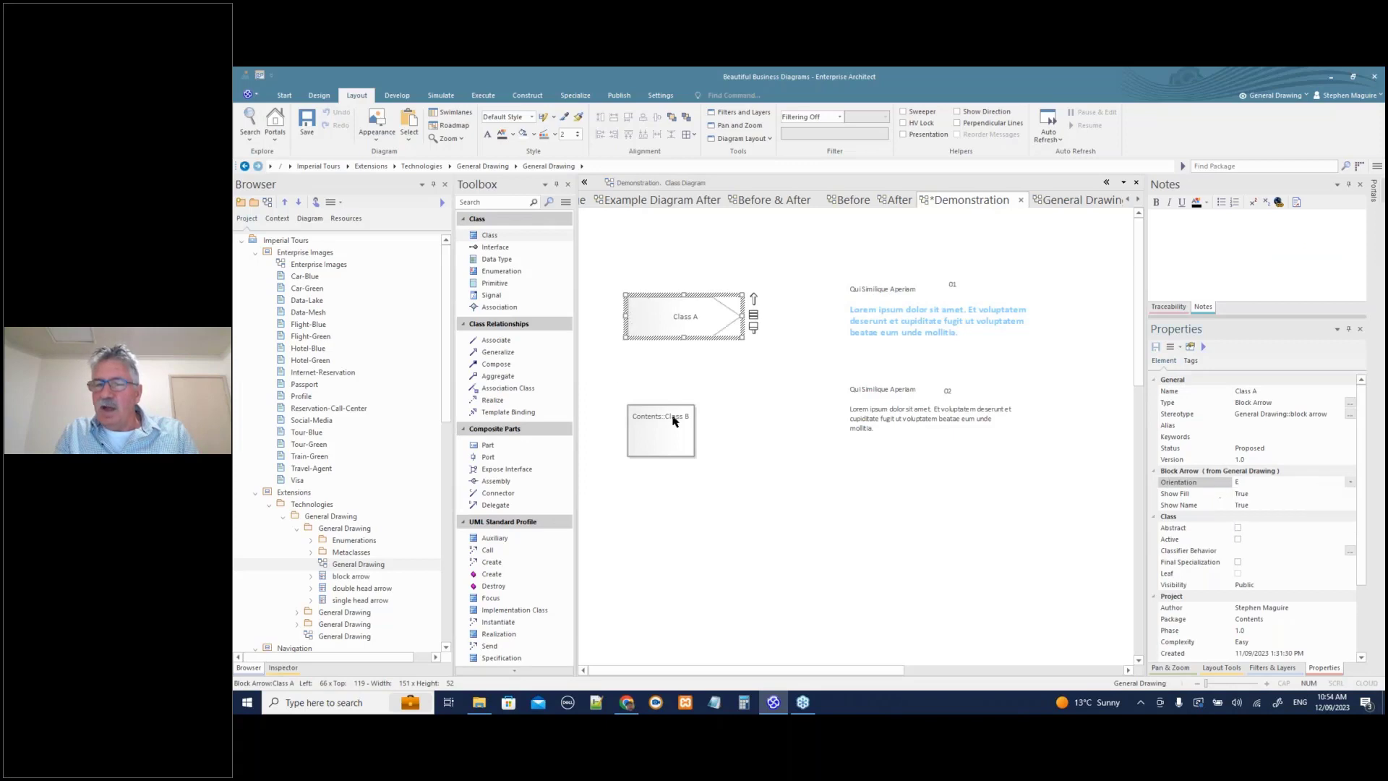
{"action": "left_click", "coordinate": [639, 251]}
{"action": "key", "text": "ctrl+s"}
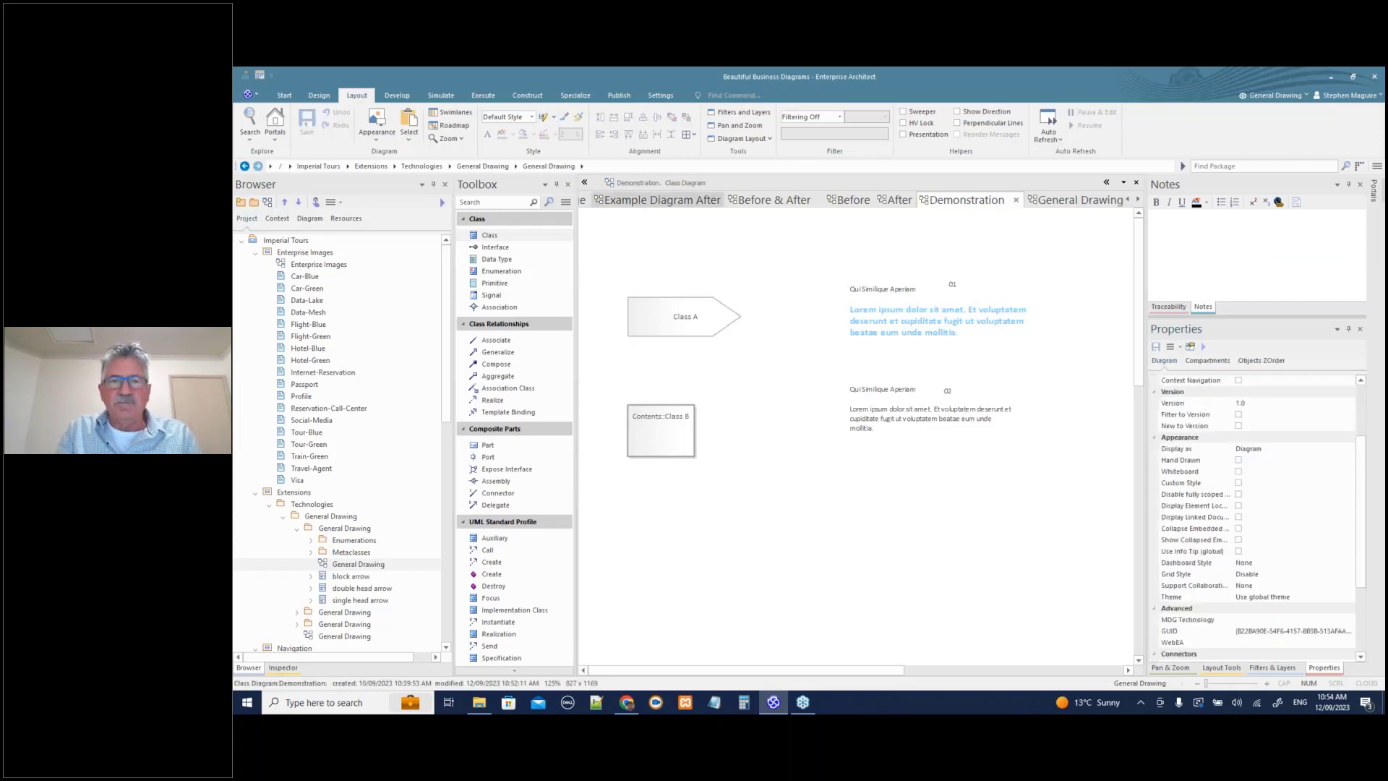
- Close all diagrams except Example Diagram After, collapse the Block Arrows with Shape Script package and expand the Artefact Patterns package
{"action": "right_click", "coordinate": [678, 214]}
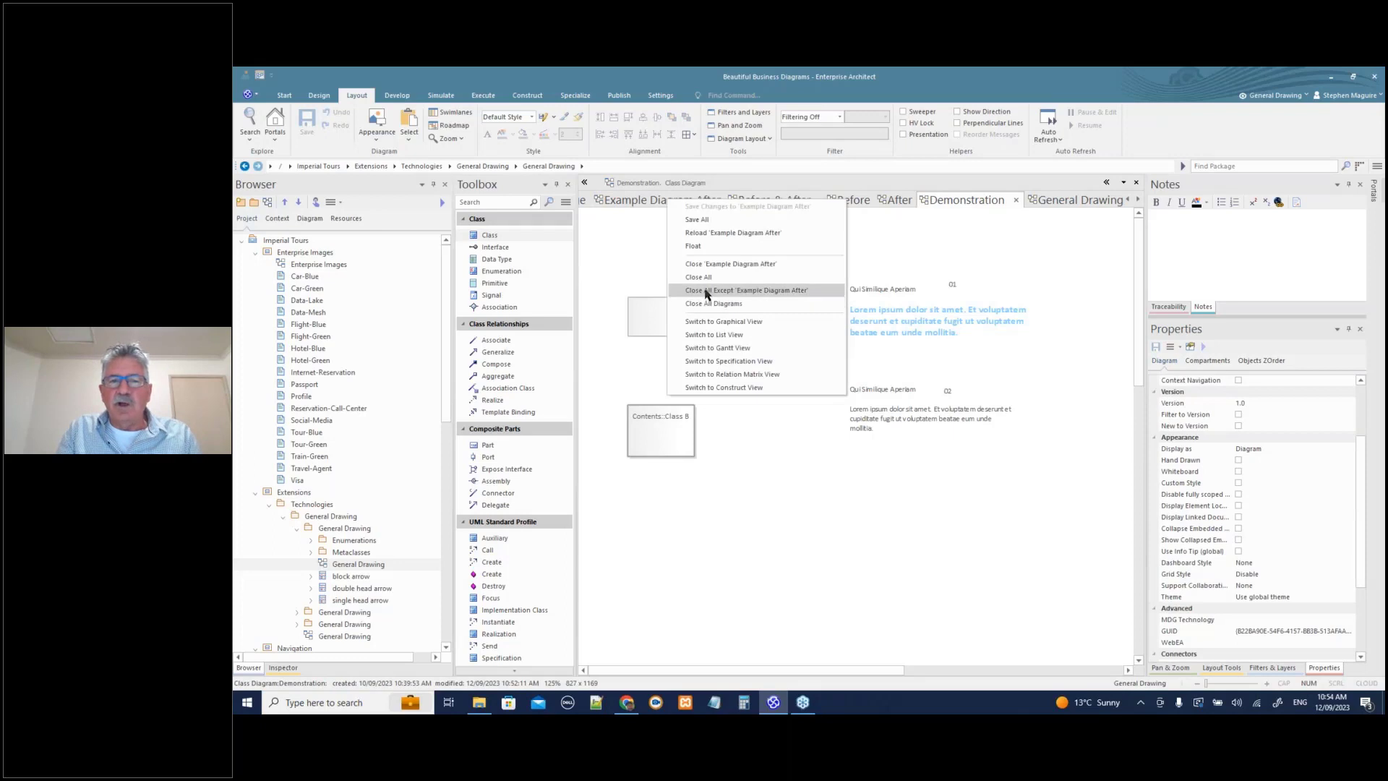
{"action": "left_click", "coordinate": [699, 296]}
{"action": "scroll", "coordinate": [360, 533], "scroll_direction": "down", "scroll_amount": 10}
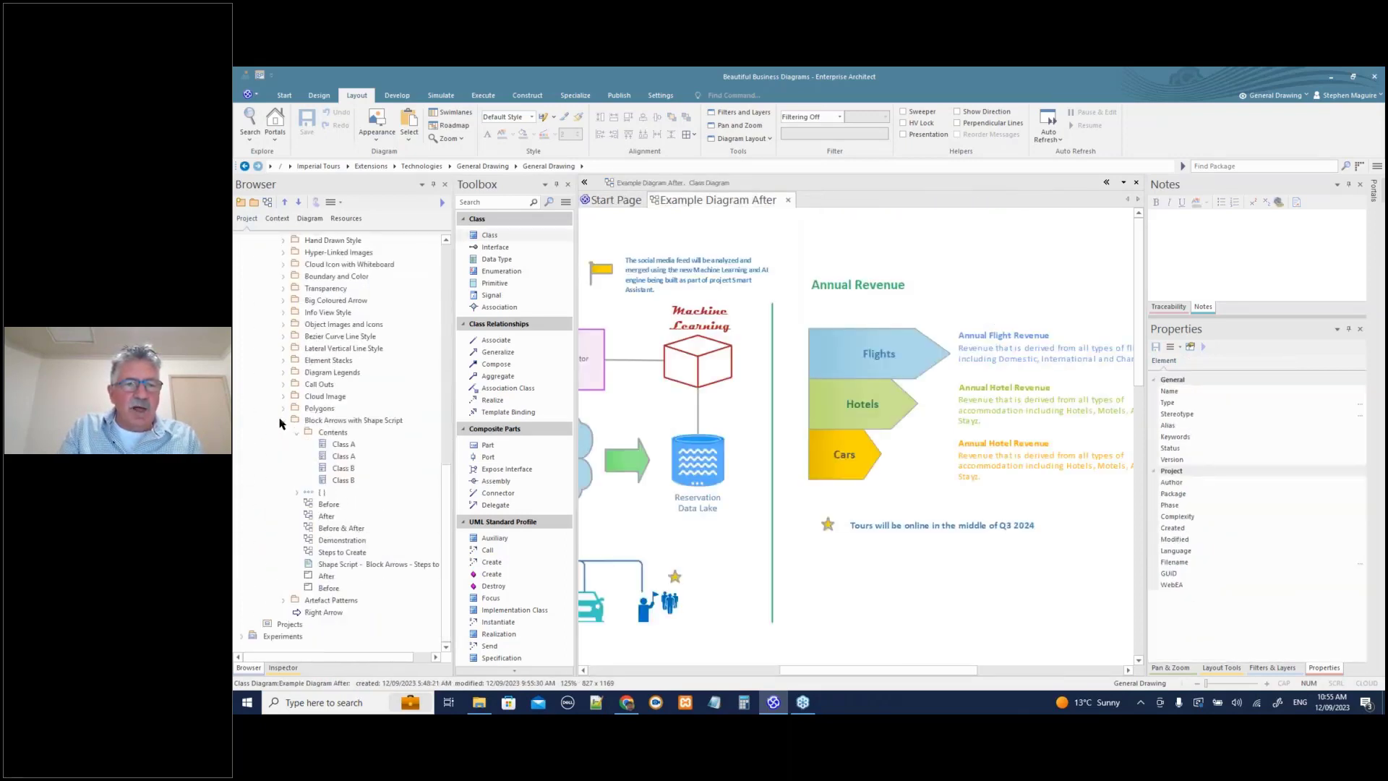
{"action": "left_click", "coordinate": [283, 420]}
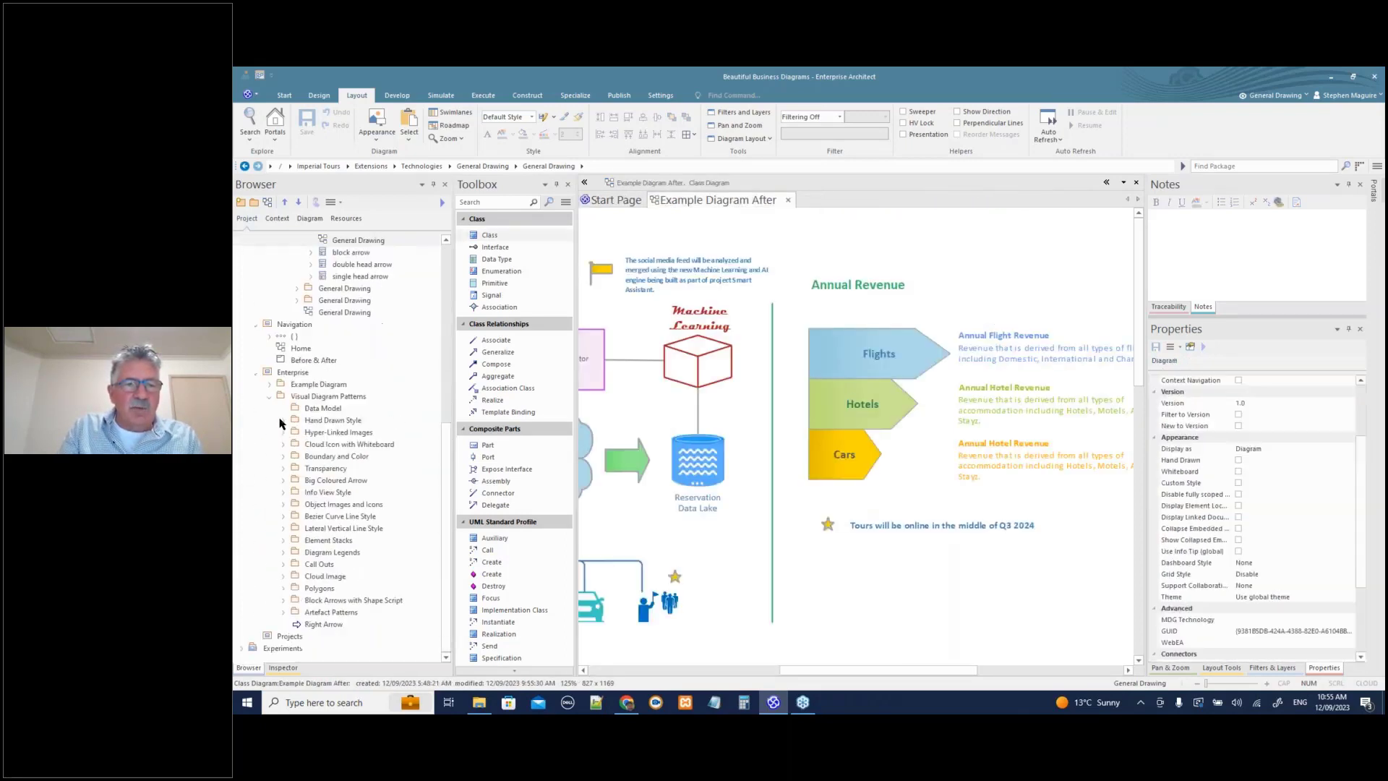
{"action": "left_click", "coordinate": [328, 599]}
{"action": "left_click", "coordinate": [283, 612]}
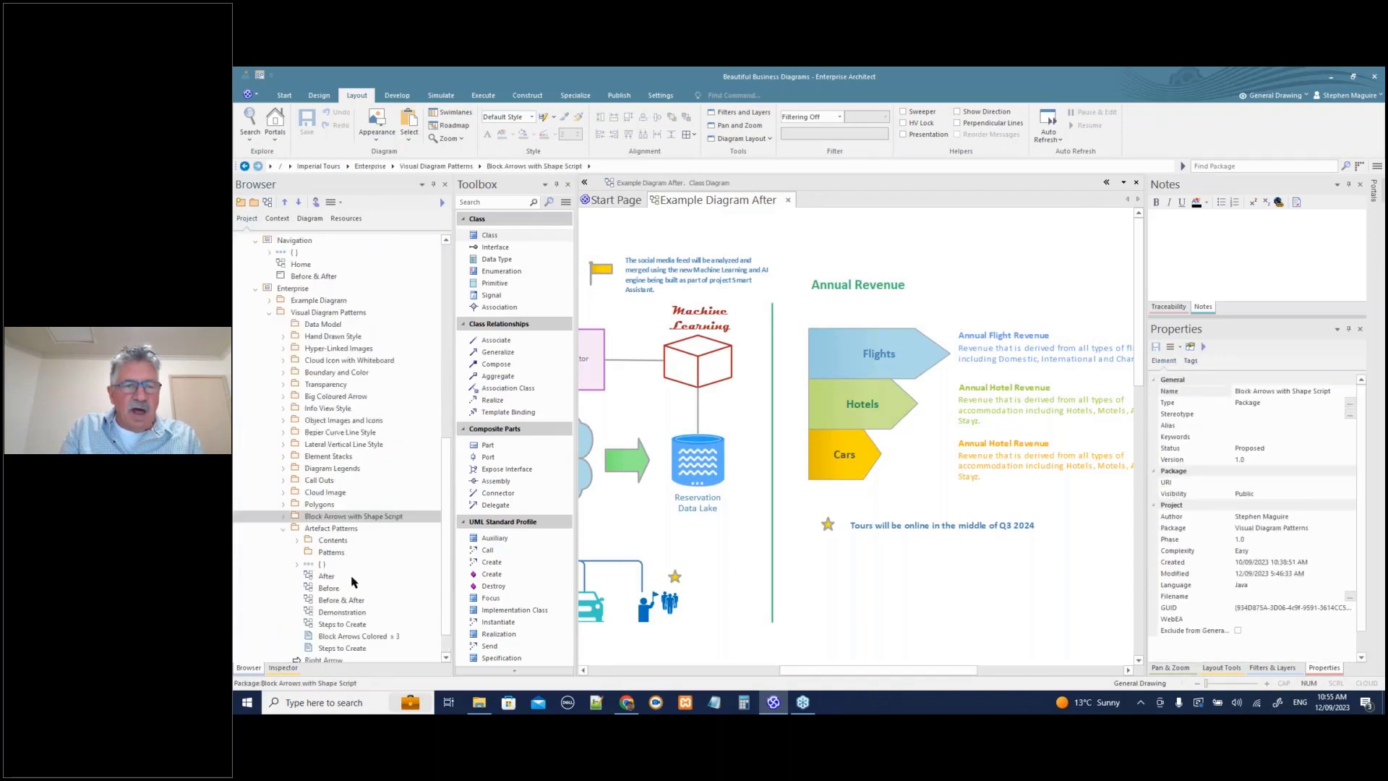
- Open the Before & After, Before, After and Demonstration diagrams of the Artefact Patterns package
{"action": "double_click", "coordinate": [350, 604]}
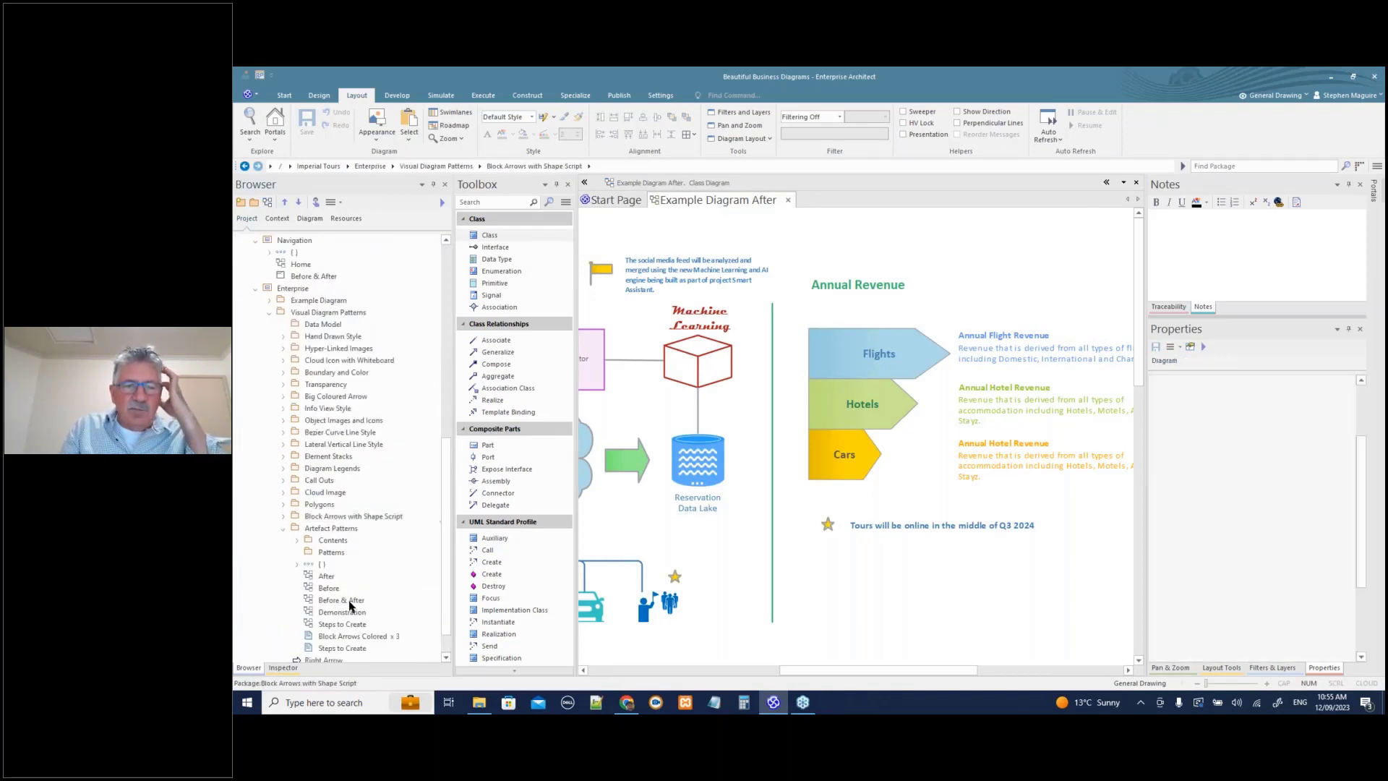
{"action": "double_click", "coordinate": [329, 588]}
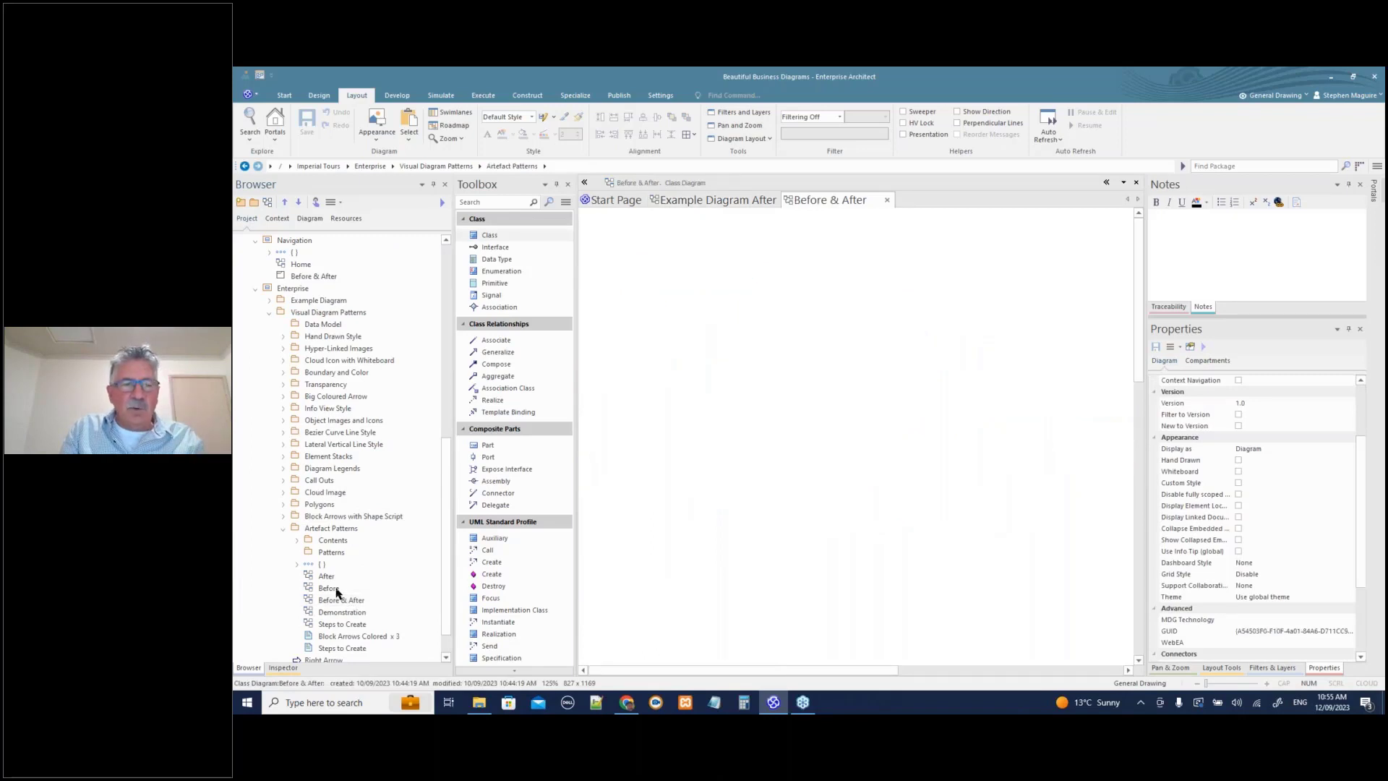
{"action": "double_click", "coordinate": [326, 576]}
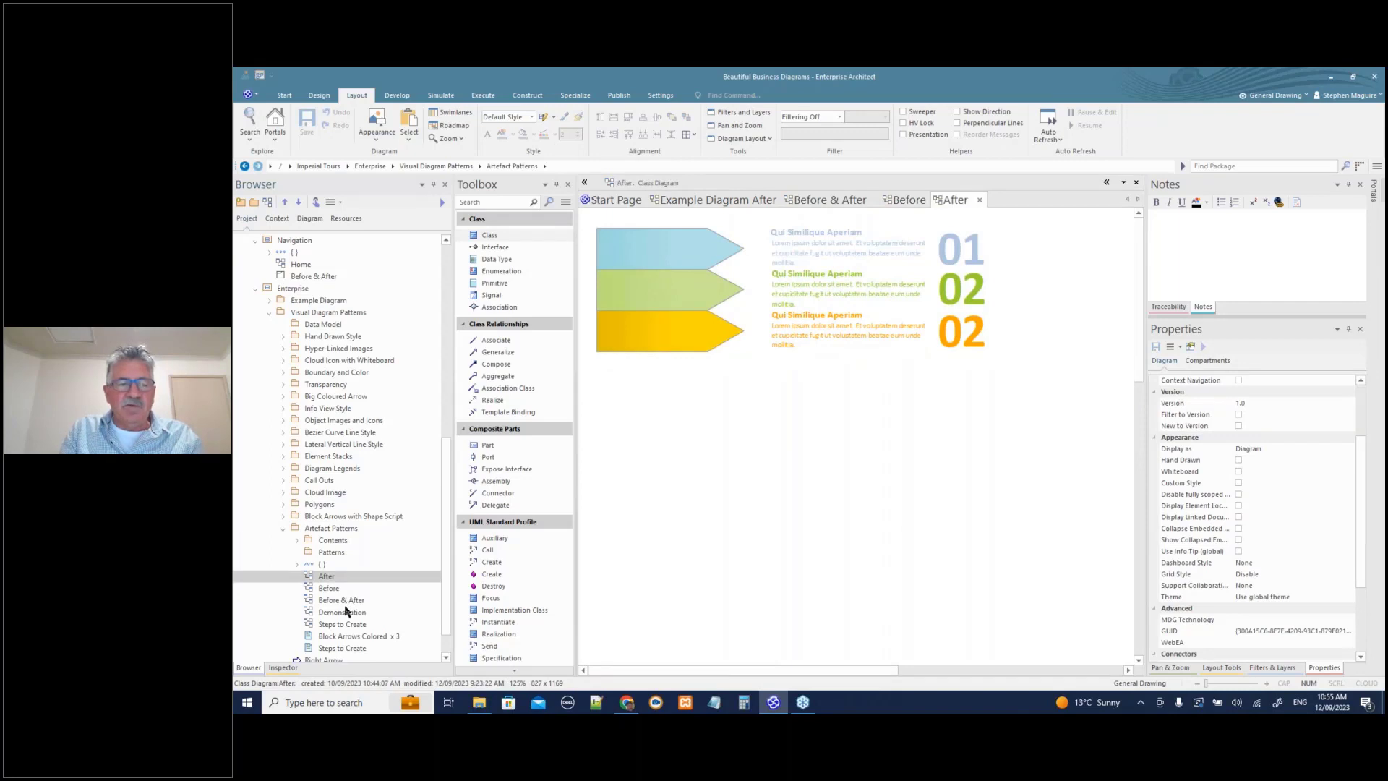
{"action": "double_click", "coordinate": [345, 612]}
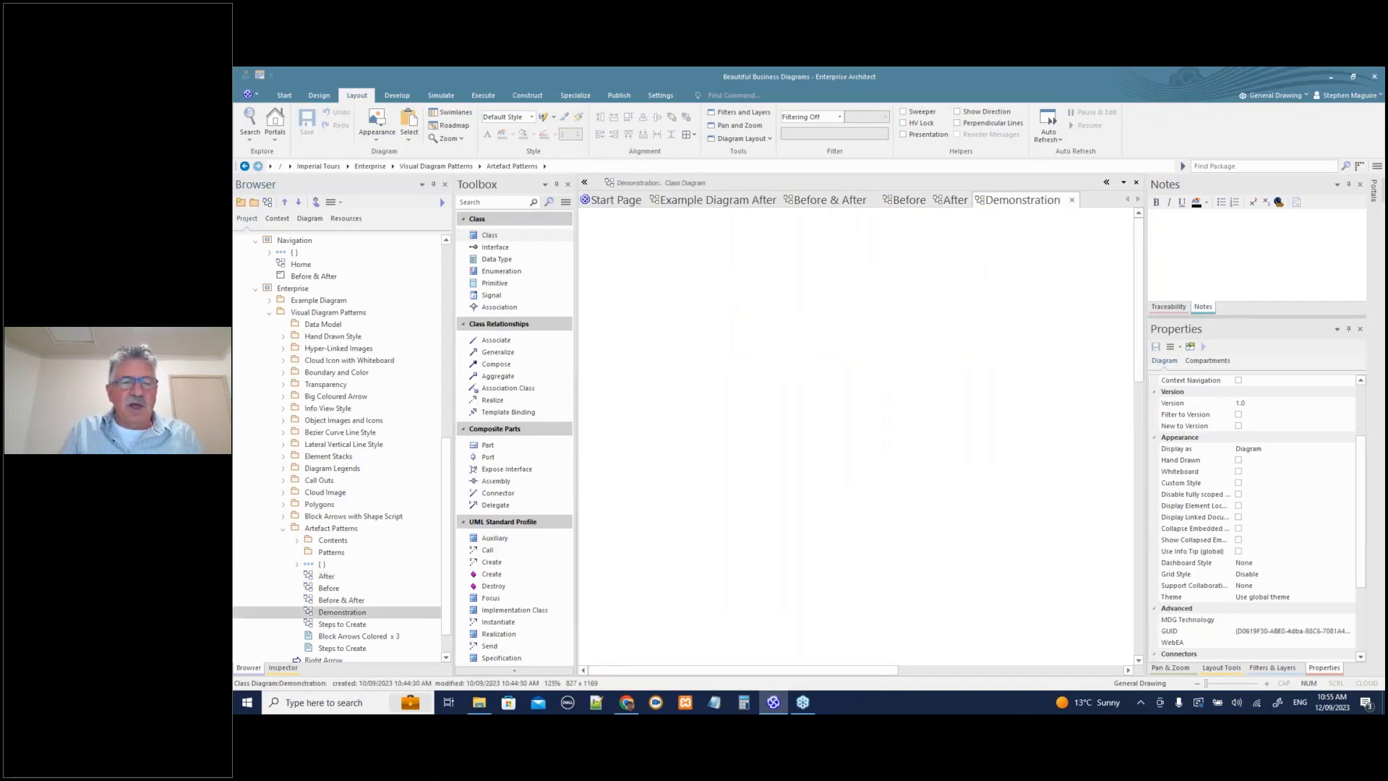
- Try the Block Arrows Colored x 3 pattern artifact on the empty Demonstration diagram and delete the placed elements from the diagram
{"action": "left_click", "coordinate": [347, 637]}
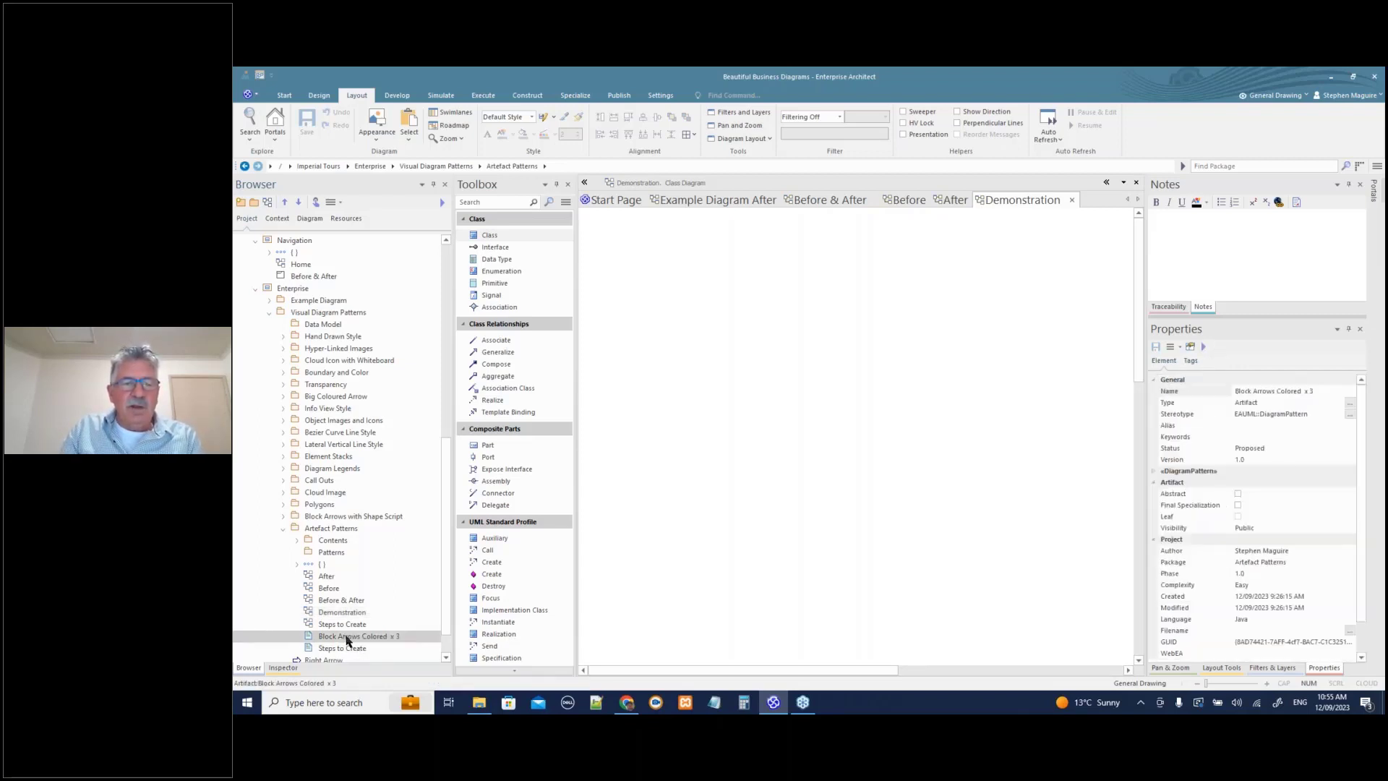
{"action": "left_click_drag", "start_coordinate": [347, 640], "coordinate": [1079, 497]}
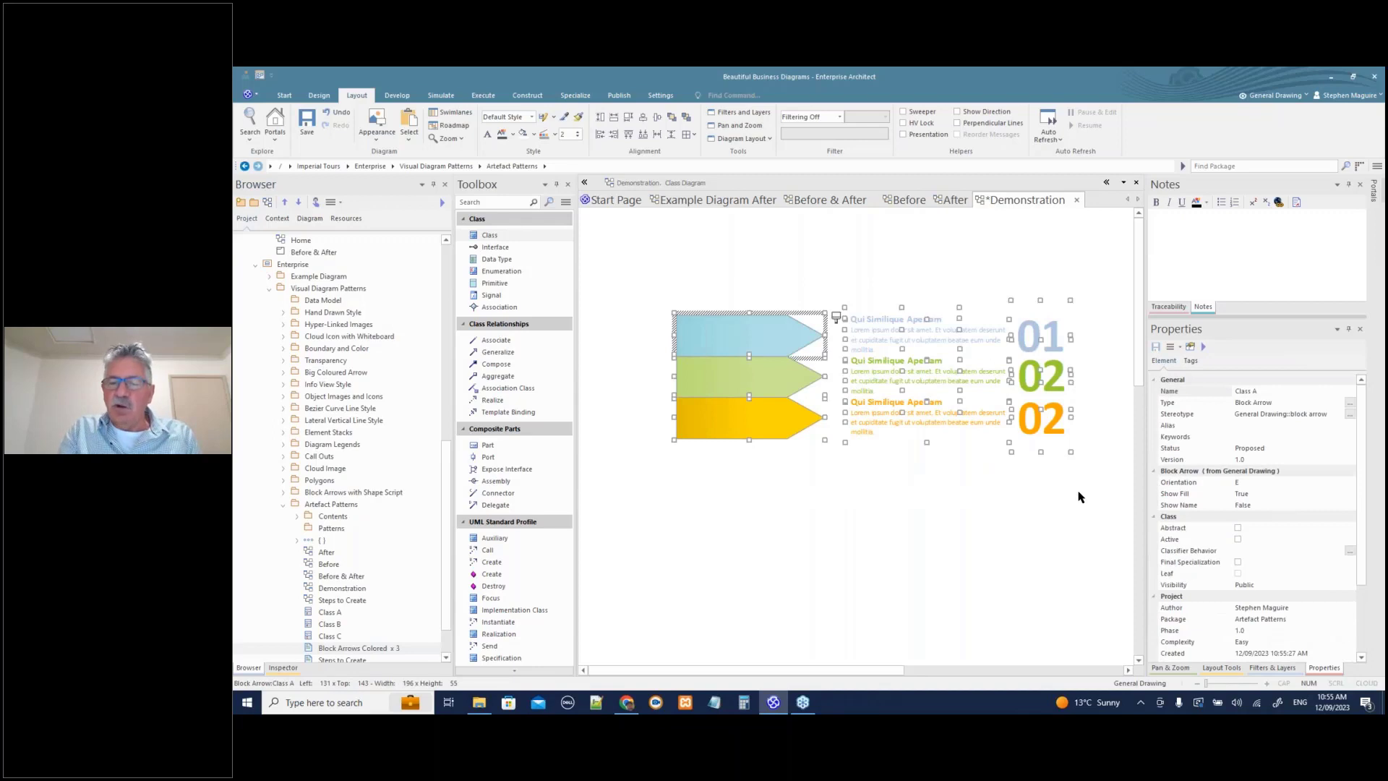
{"action": "key", "text": "Delete"}
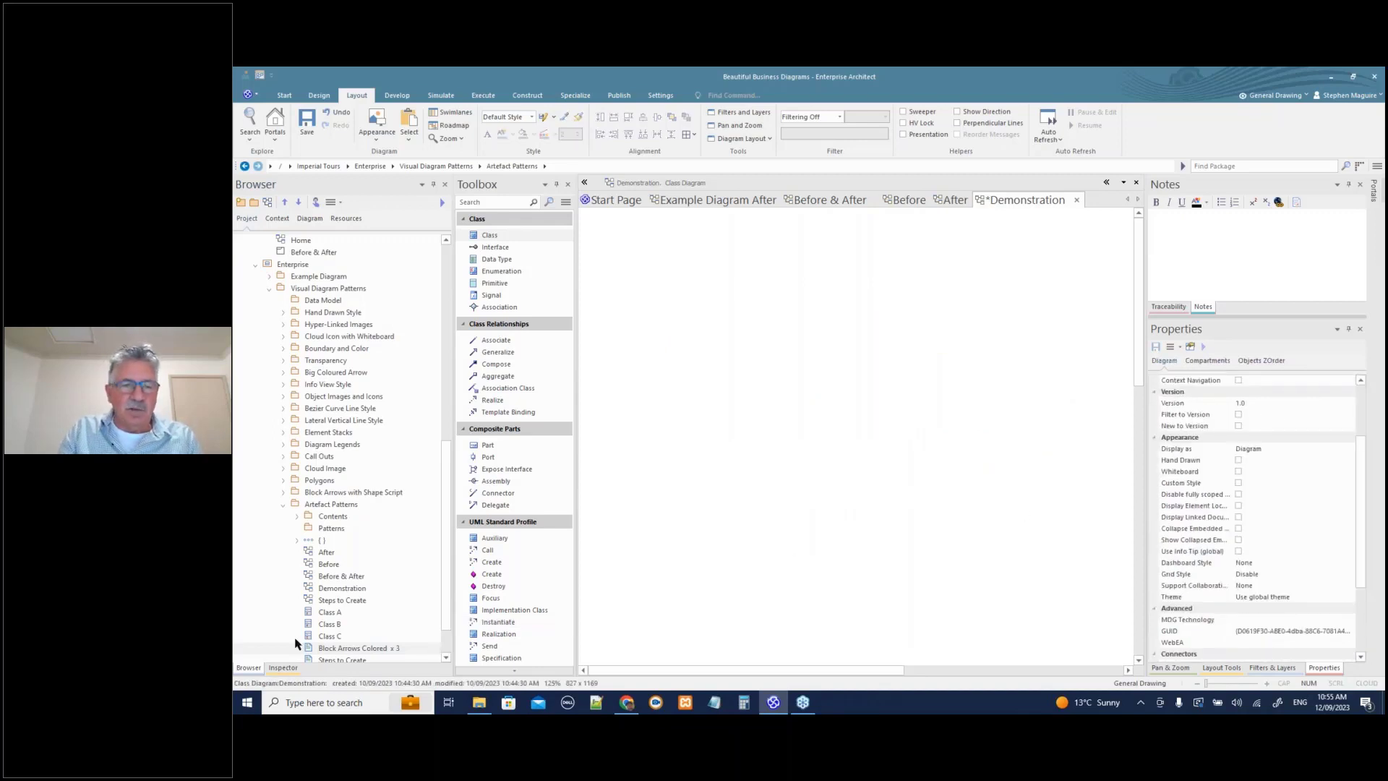
- Delete the Block Arrows Colored x 3 artifact from the Artefact Patterns package
{"action": "left_click", "coordinate": [367, 650]}
{"action": "right_click", "coordinate": [367, 651]}
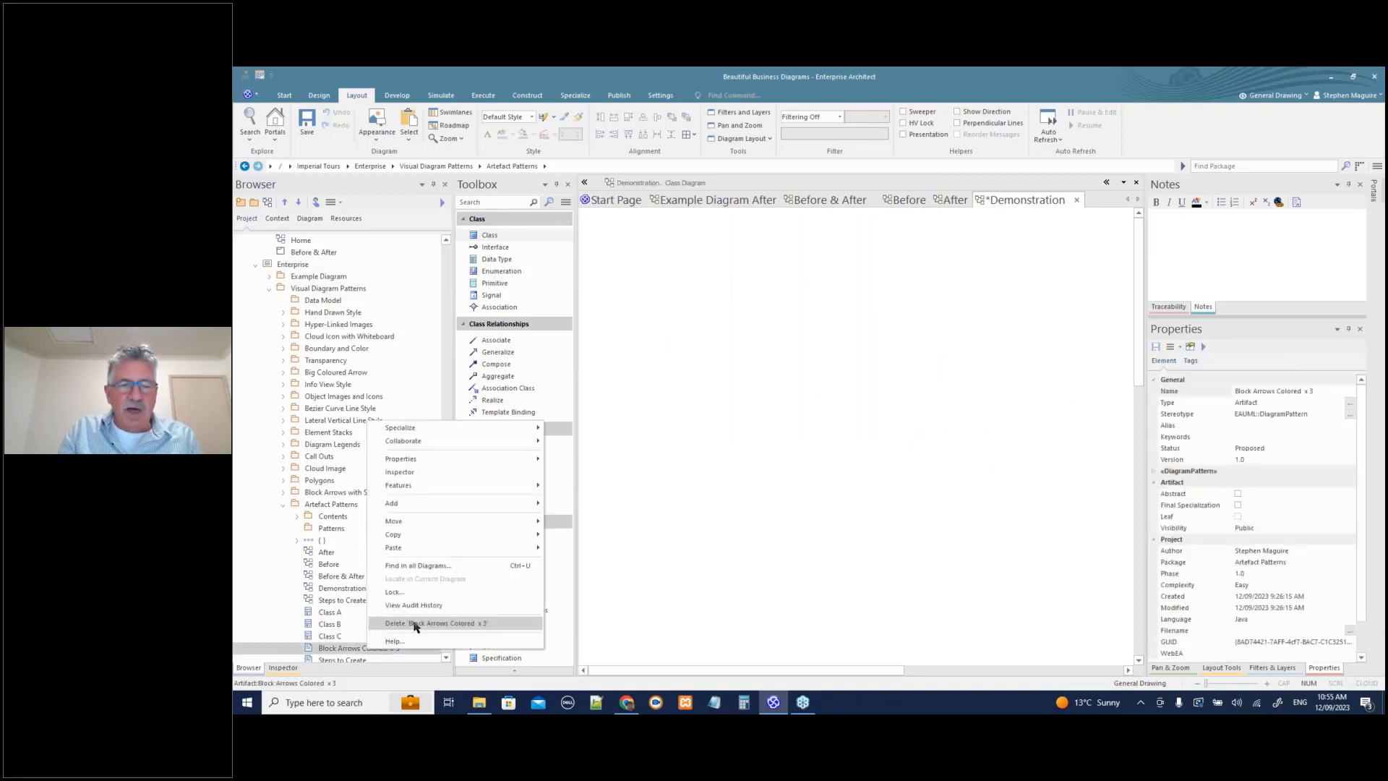
{"action": "left_click", "coordinate": [416, 626]}
{"action": "left_click", "coordinate": [824, 420]}
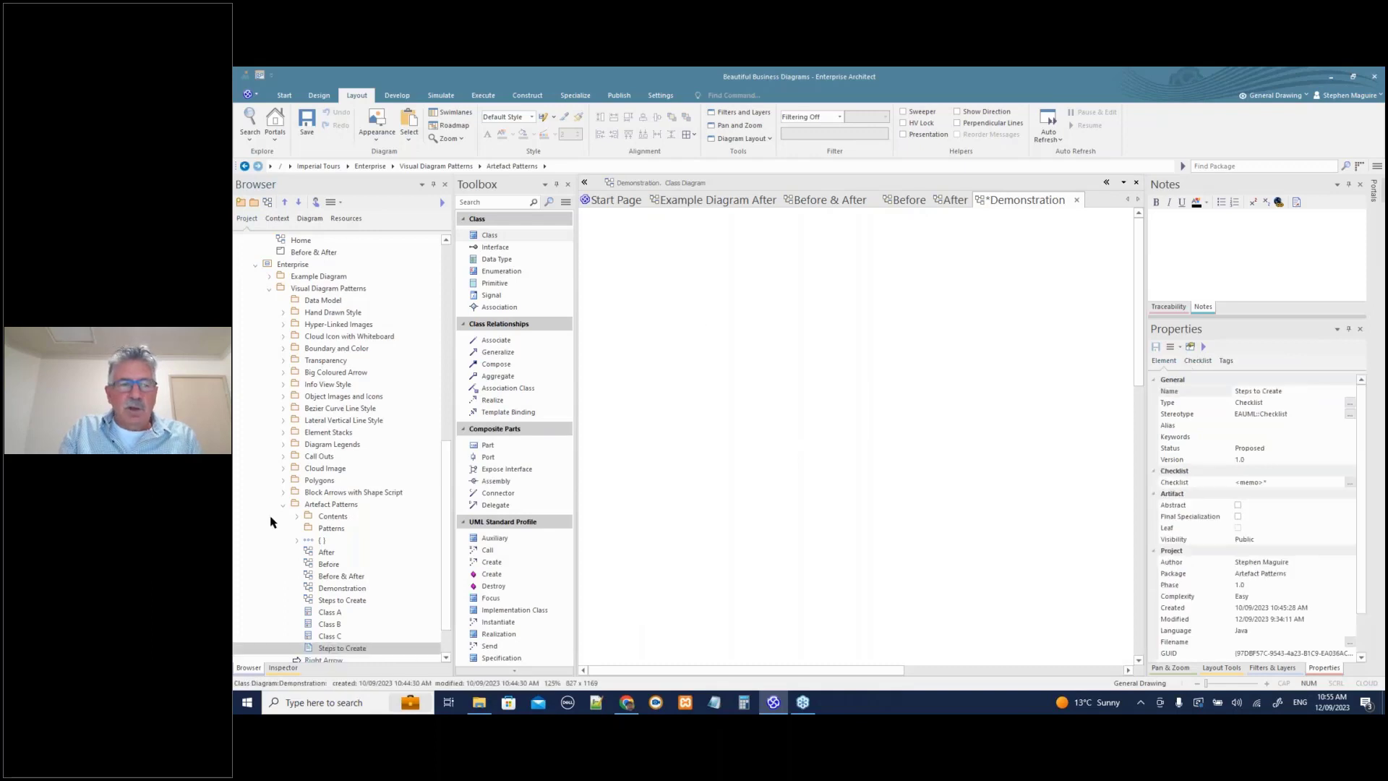
- Save all elements of the Before diagram as a diagram pattern artifact named Revenue Arrow in the Artefact Patterns package
{"action": "double_click", "coordinate": [327, 566]}
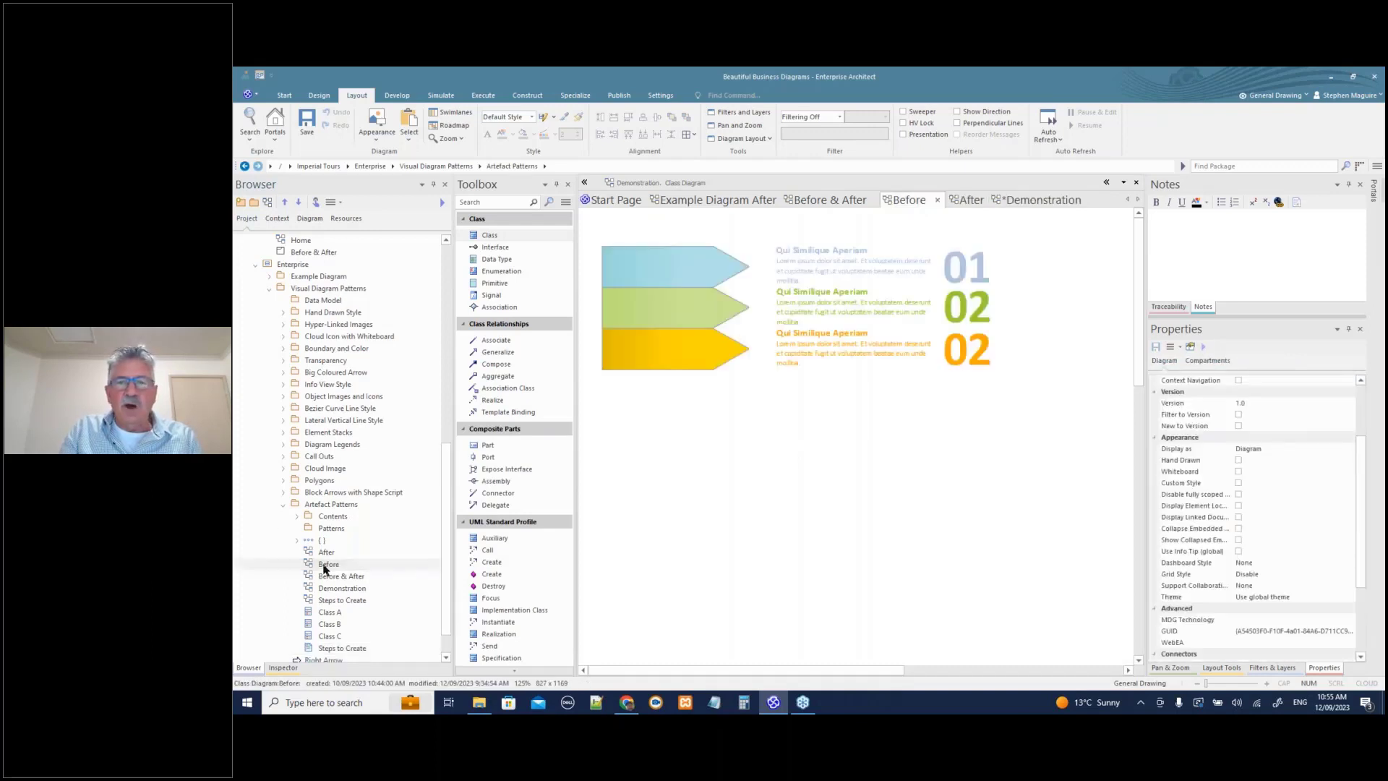
{"action": "left_click_drag", "start_coordinate": [646, 470], "coordinate": [1043, 213]}
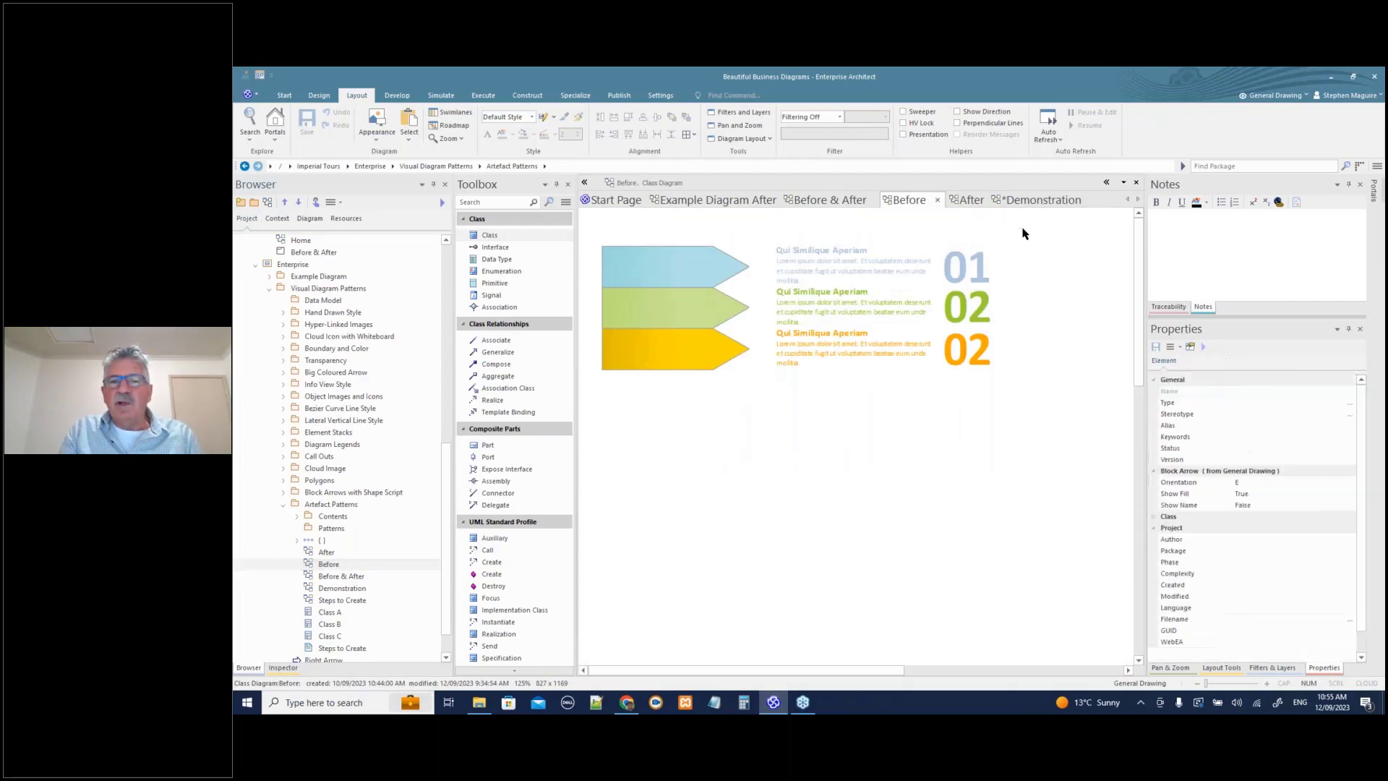
{"action": "right_click", "coordinate": [683, 361]}
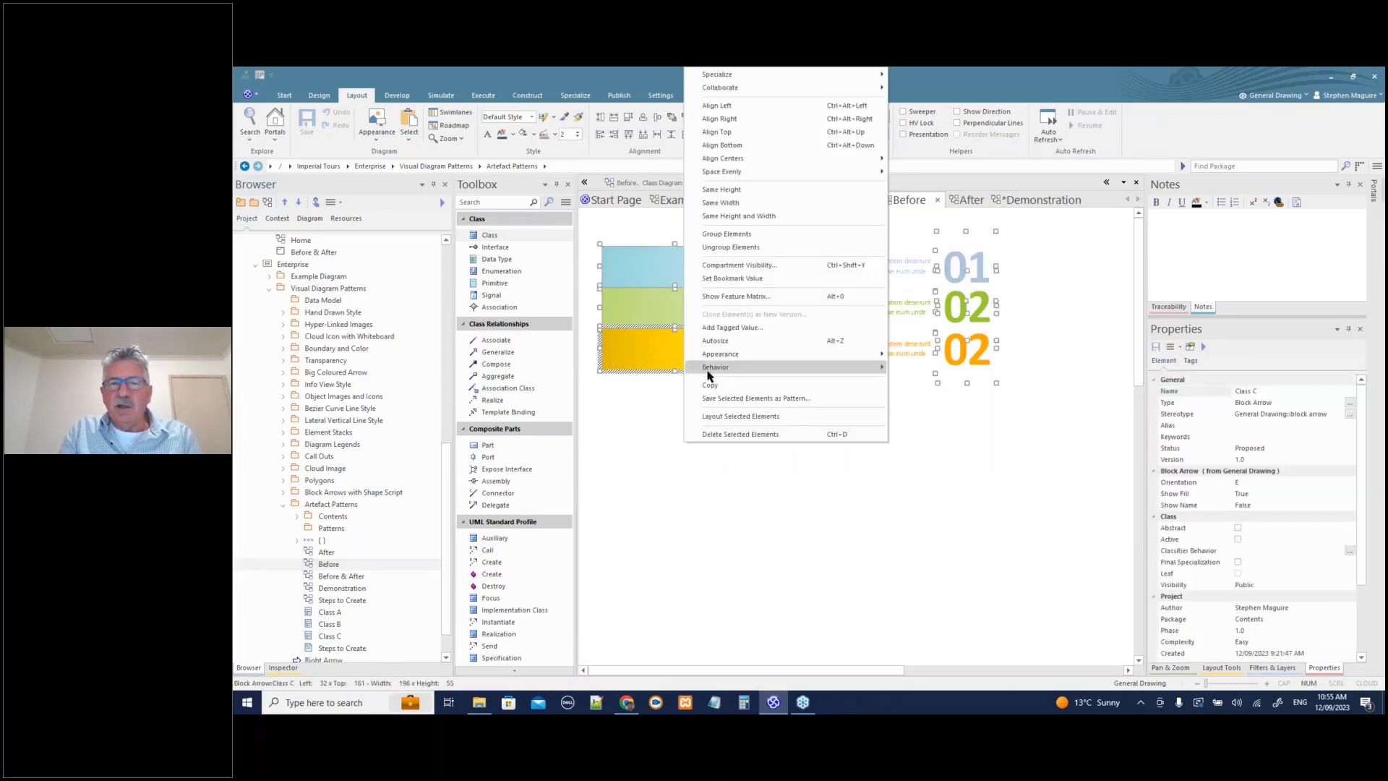
{"action": "left_click", "coordinate": [739, 399]}
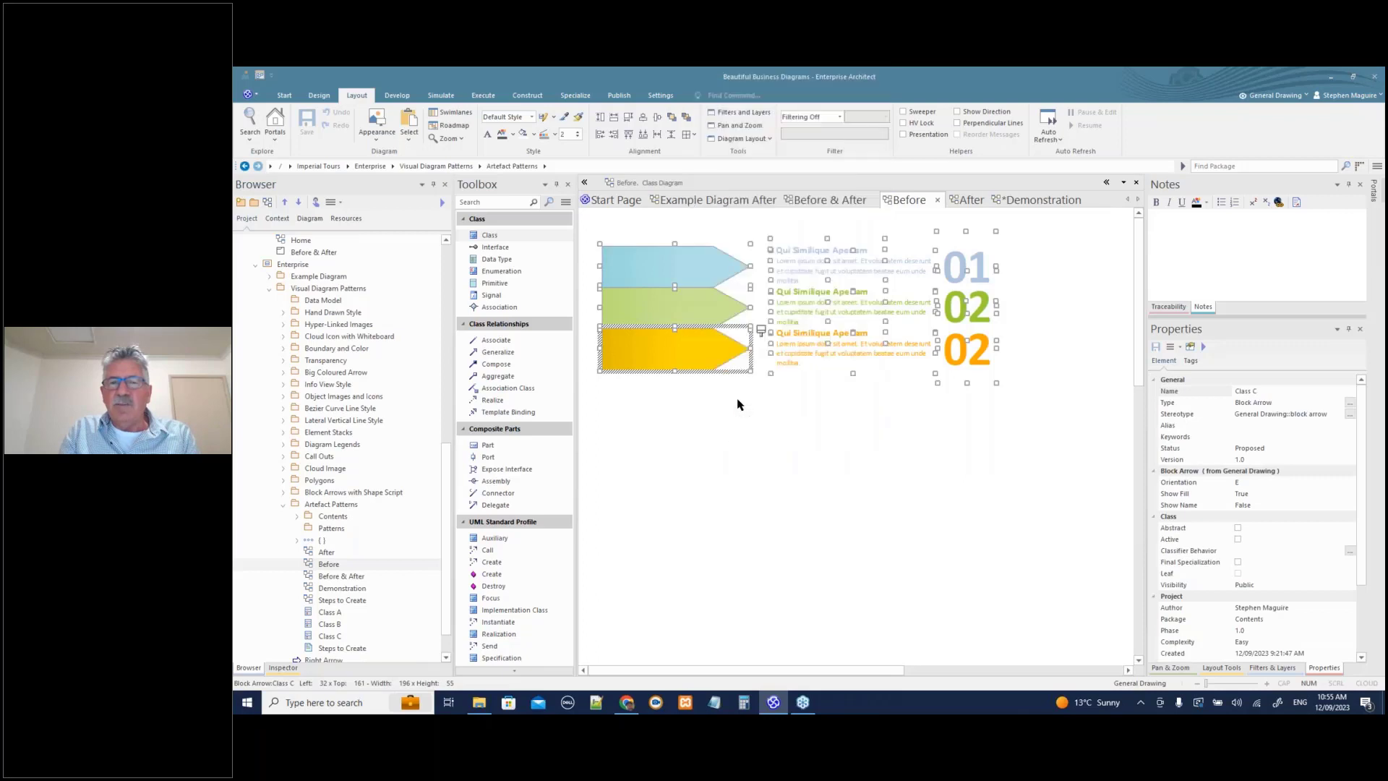
{"action": "left_click", "coordinate": [811, 386]}
{"action": "left_click_drag", "start_coordinate": [811, 385], "coordinate": [741, 385]}
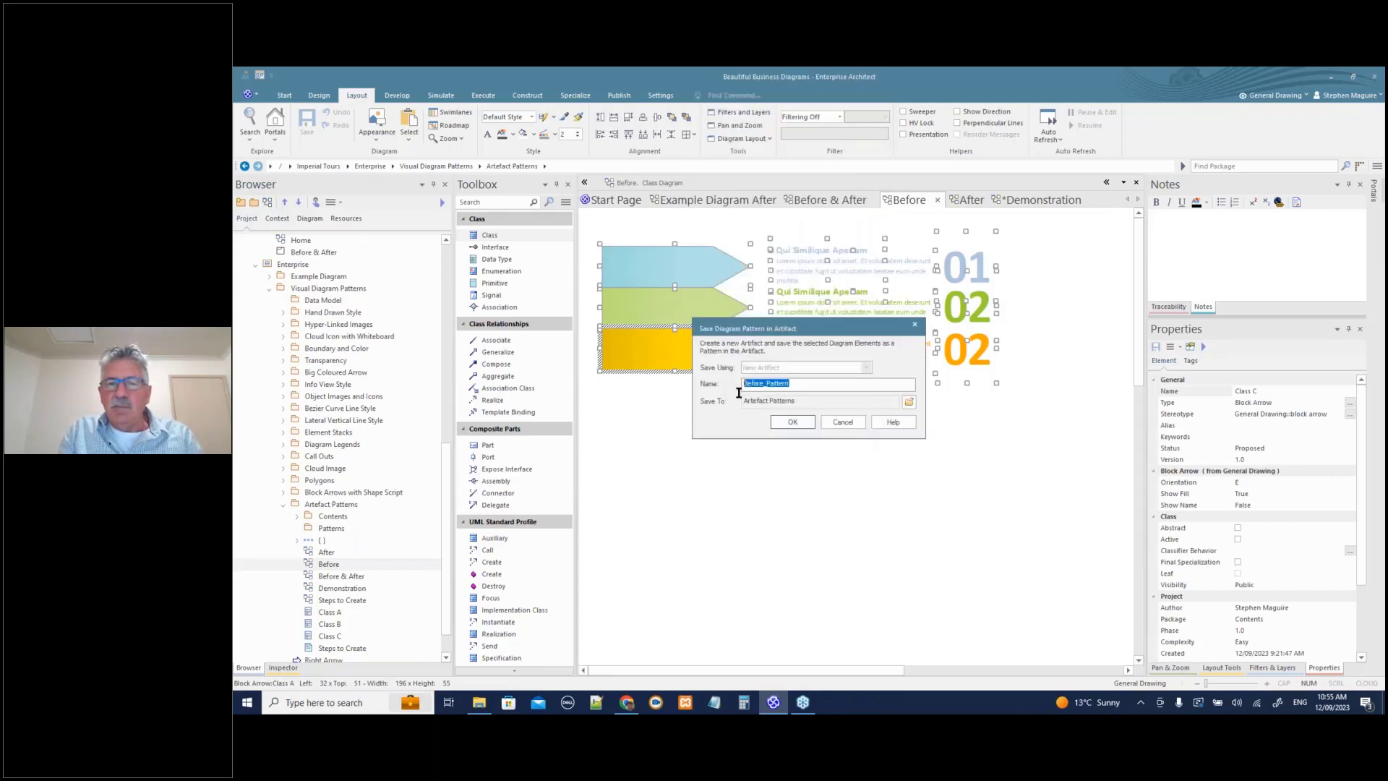
{"action": "type", "text": "Revenue Arrow"}
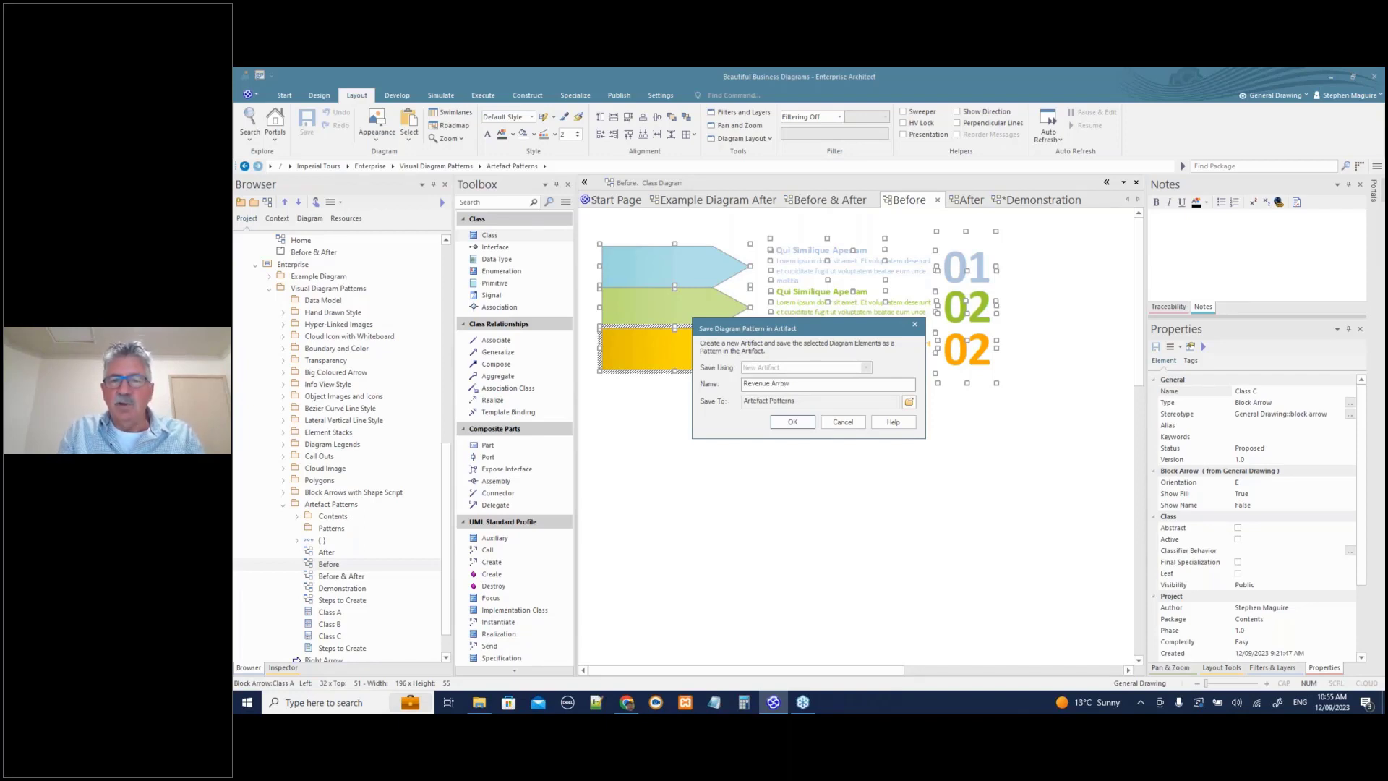
{"action": "left_click", "coordinate": [792, 423]}
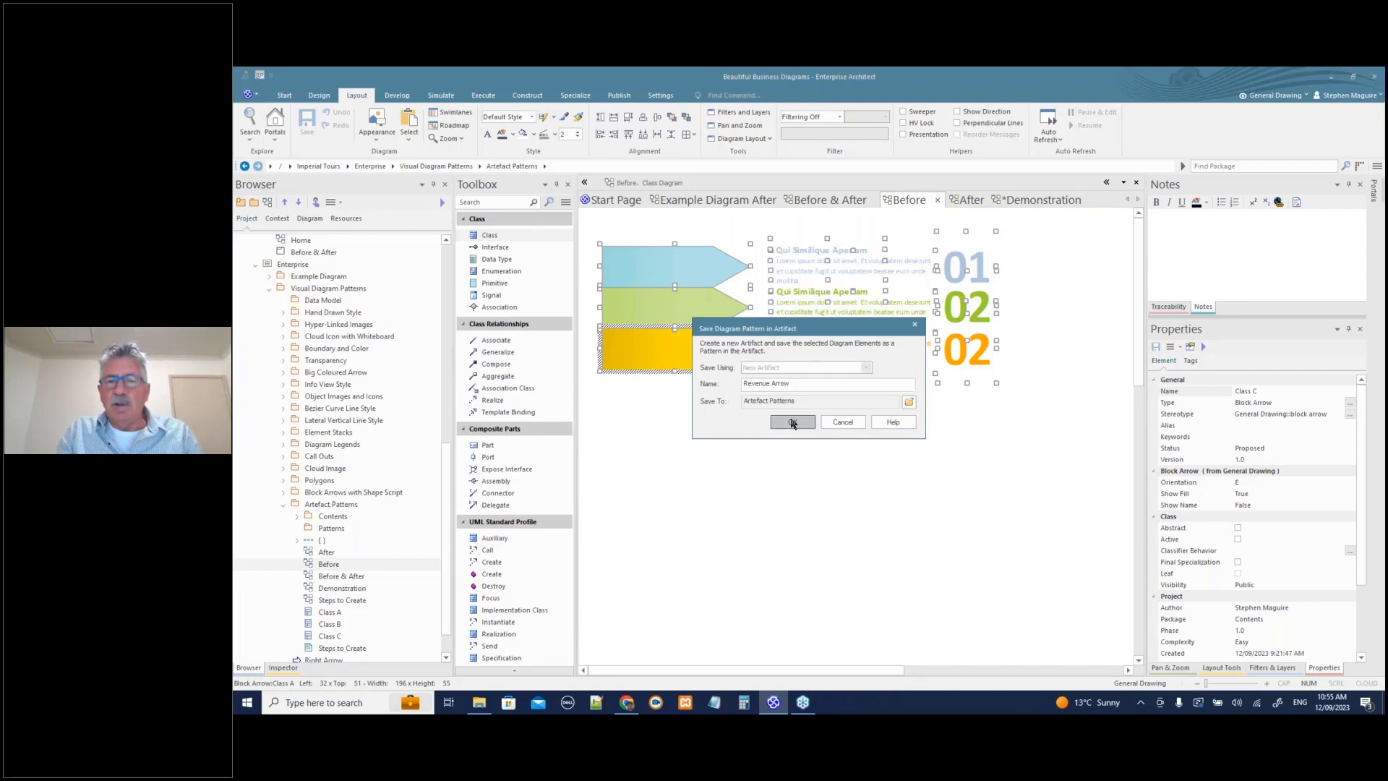
- Open the Demonstration diagram and place the Revenue Arrow pattern artifact from the Artefact Patterns package on it
{"action": "double_click", "coordinate": [342, 587]}
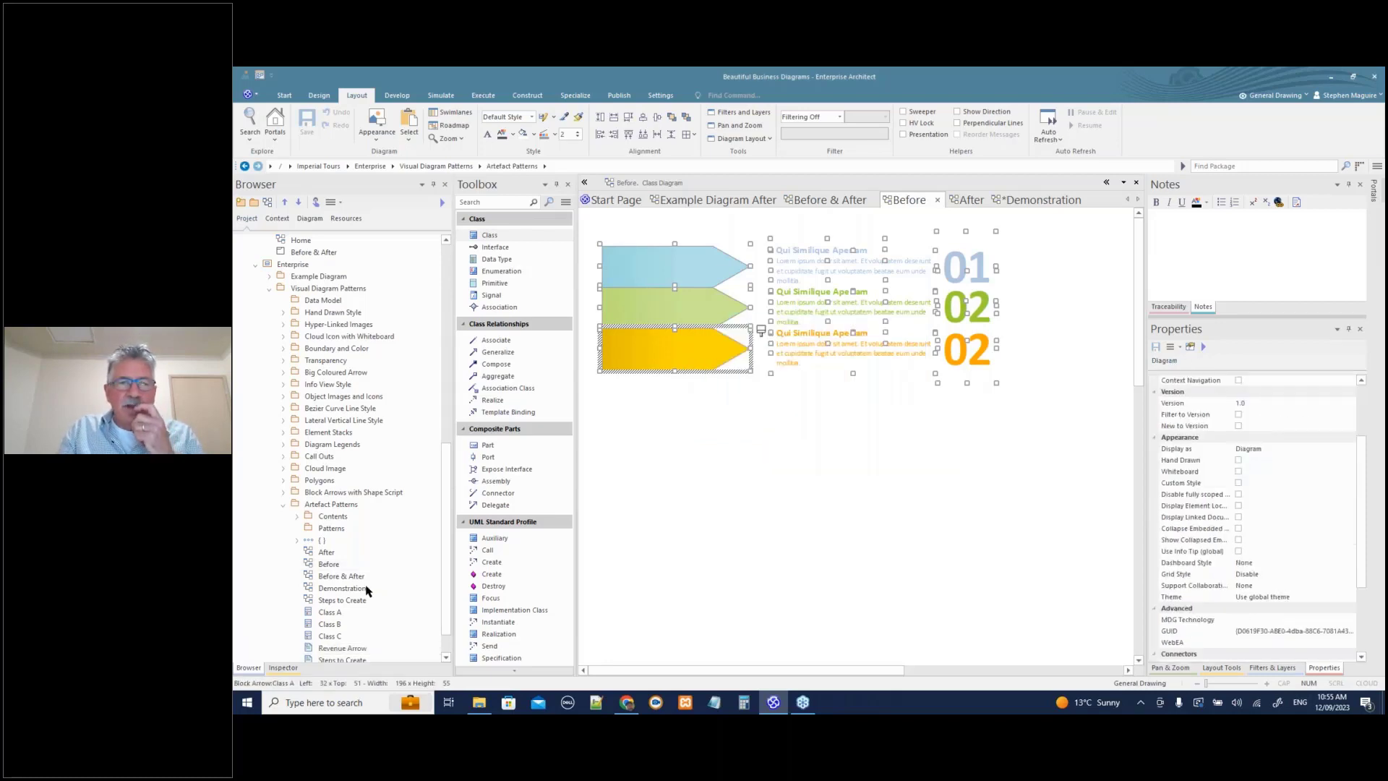
{"action": "scroll", "coordinate": [449, 470], "scroll_direction": "down", "scroll_amount": 2}
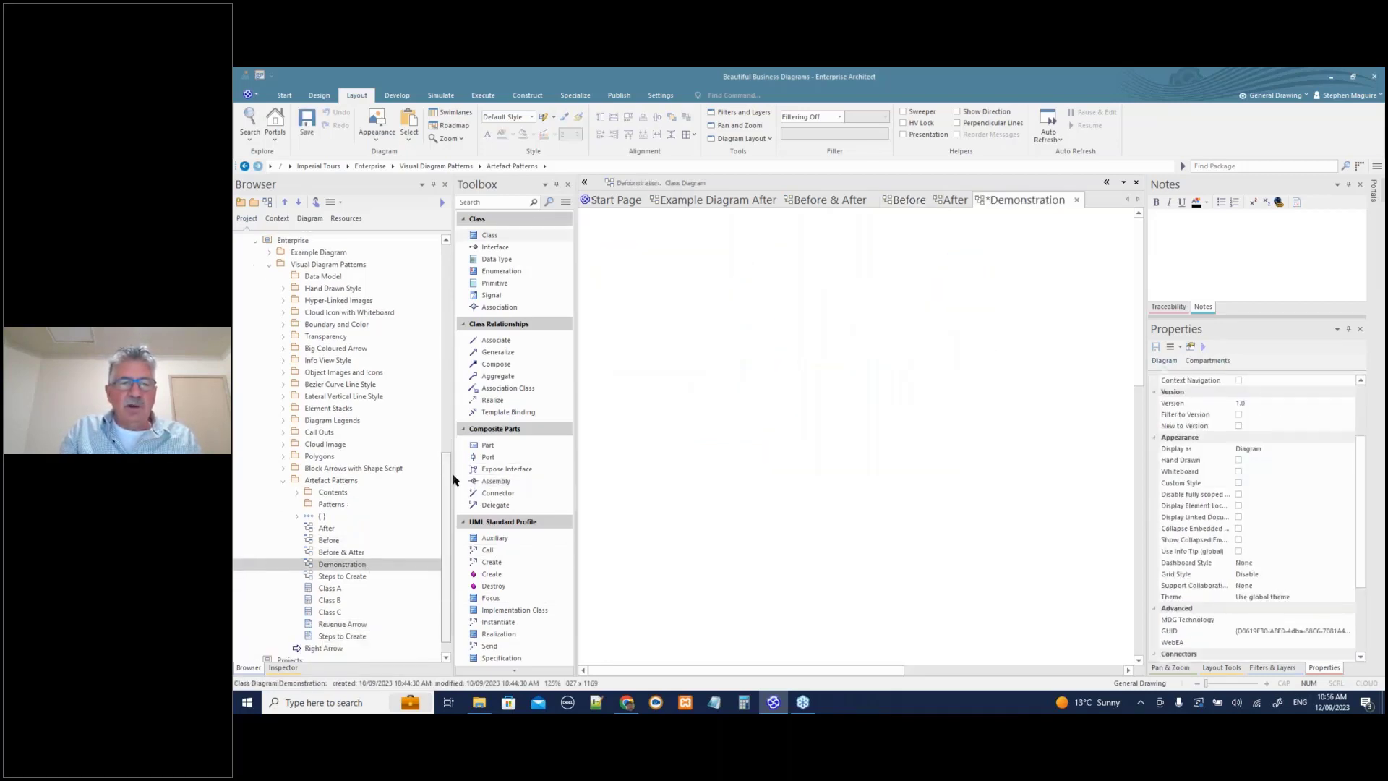
{"action": "left_click", "coordinate": [350, 613]}
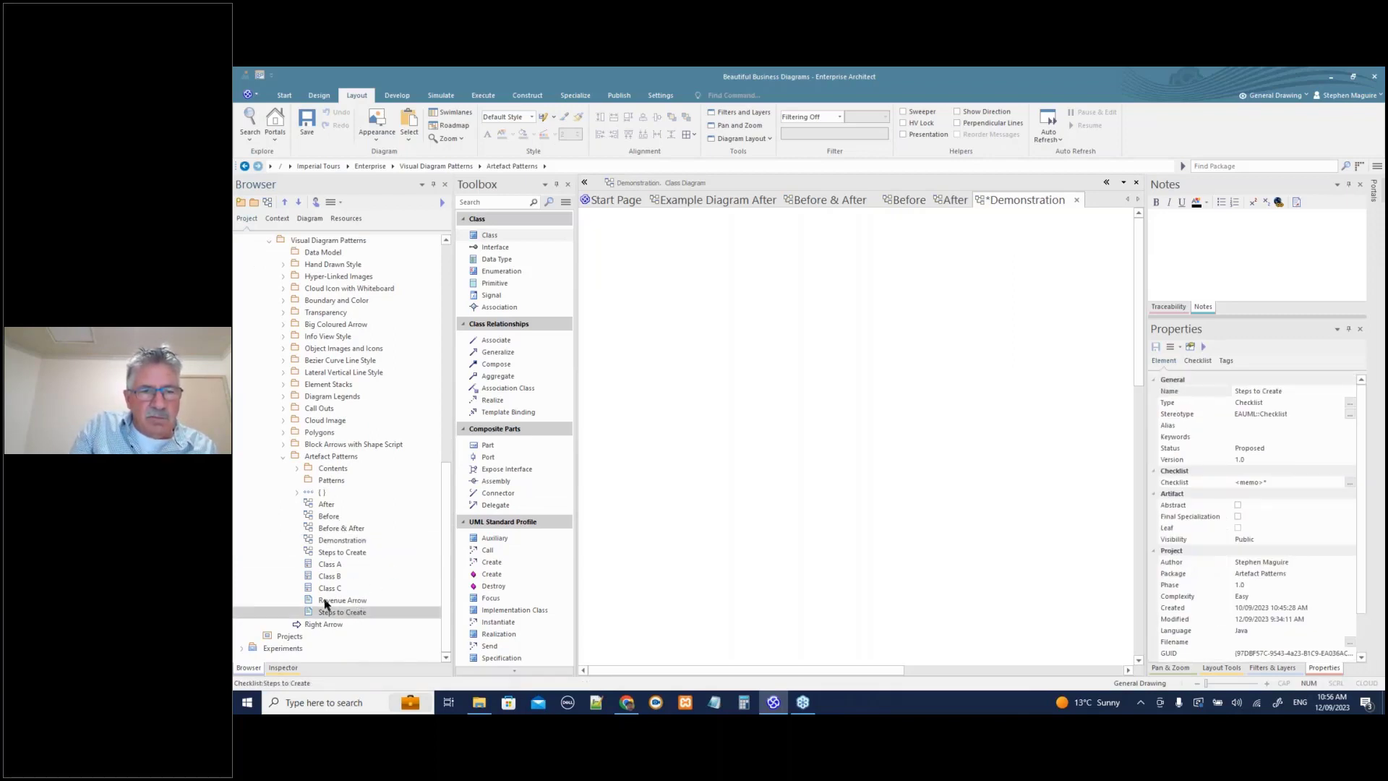
{"action": "left_click", "coordinate": [326, 601]}
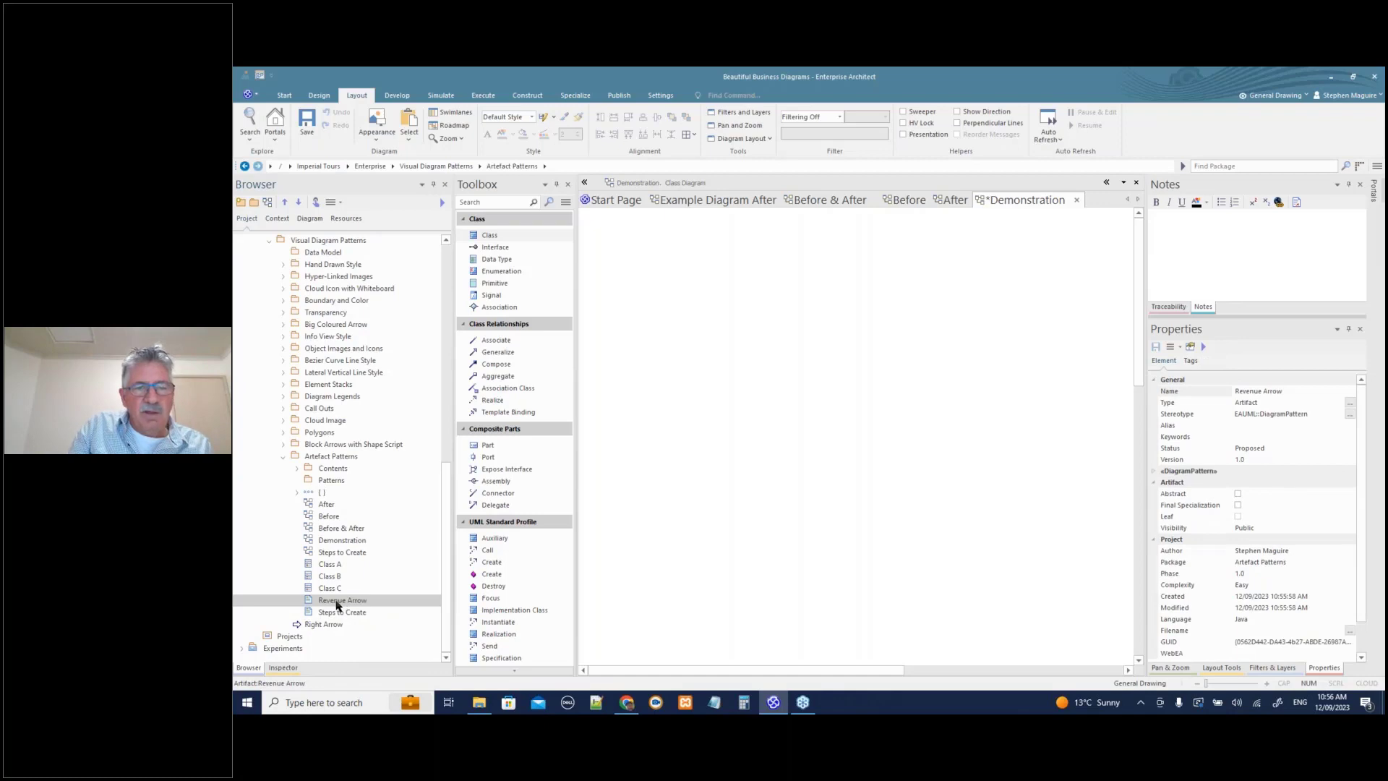
{"action": "left_click_drag", "start_coordinate": [336, 604], "coordinate": [682, 272]}
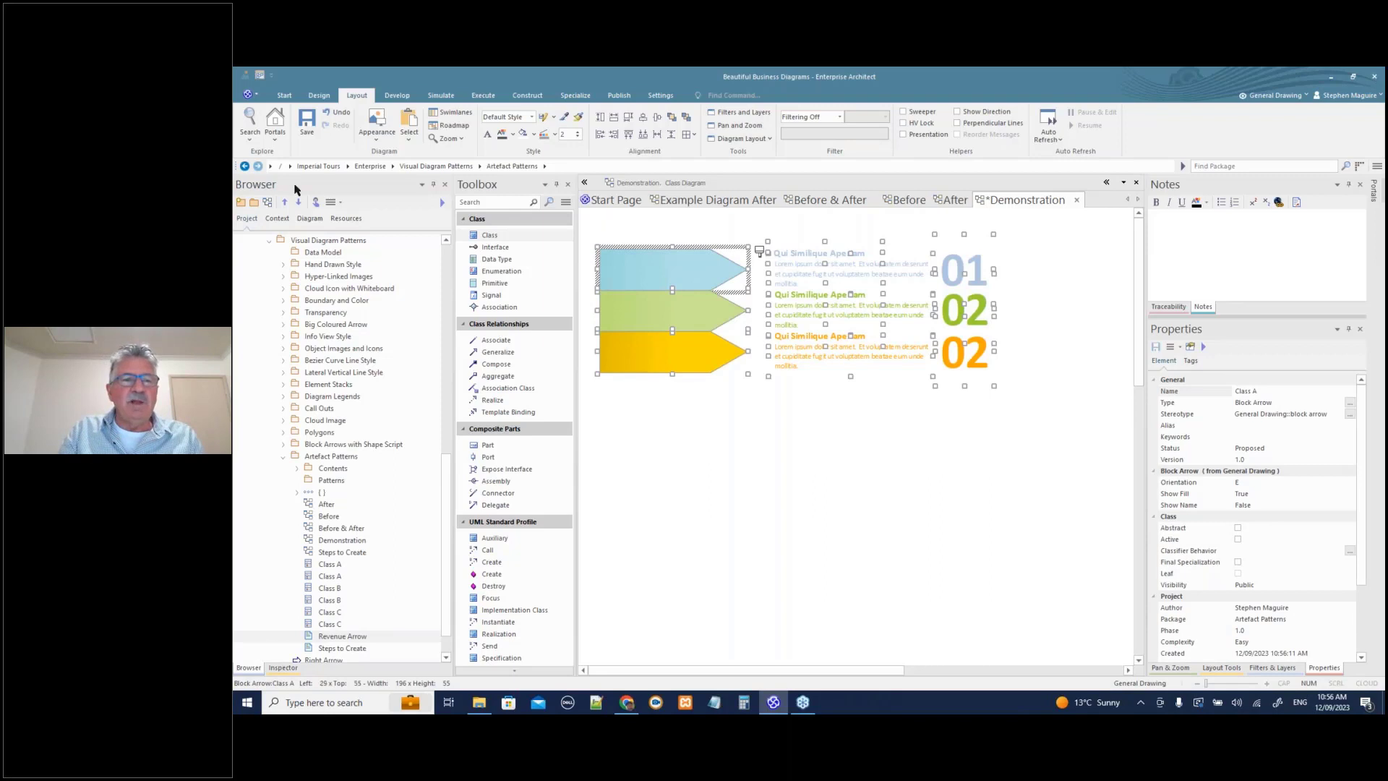
- Review the One Level, Composite Requirement Hierarchy and Requirement Specification View model patterns for Requirements, and return to the Demonstration diagram
{"action": "left_click", "coordinate": [241, 206]}
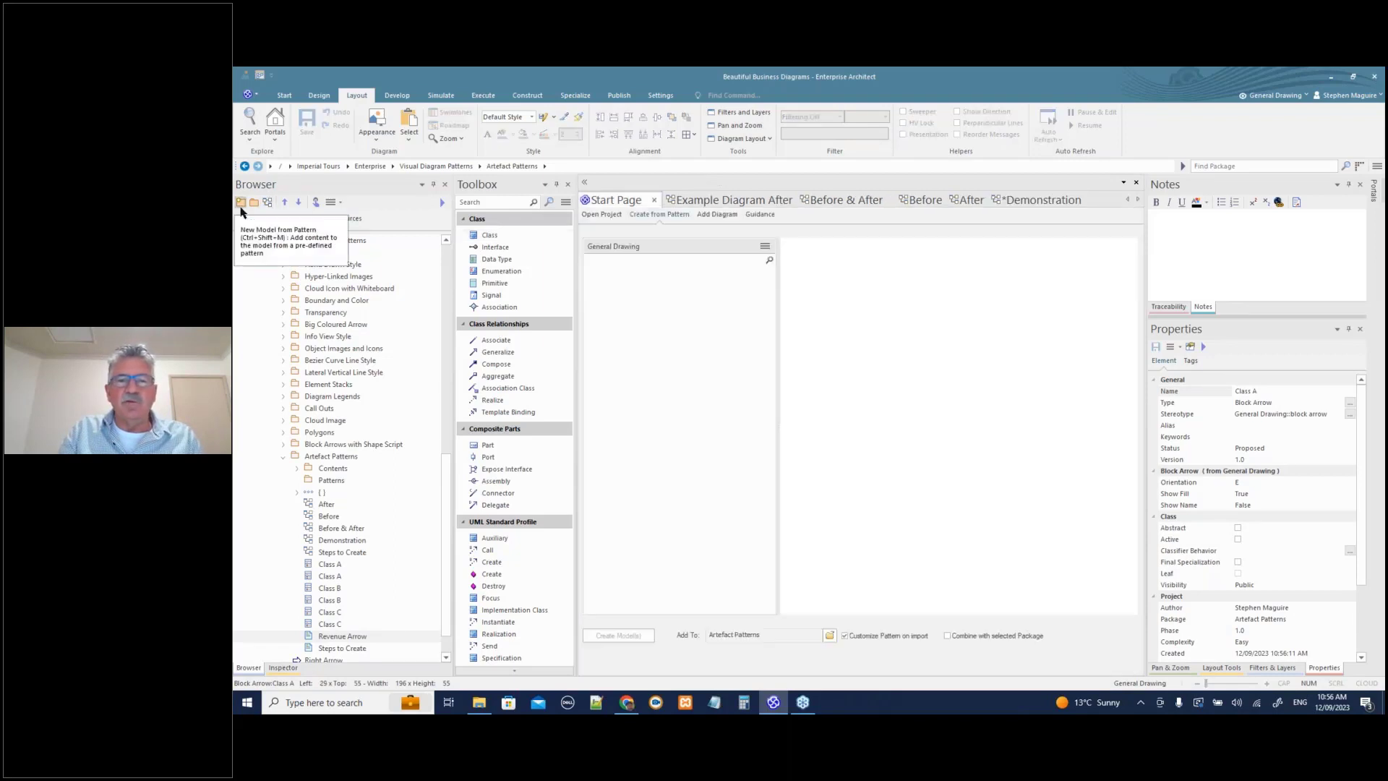
{"action": "left_click", "coordinate": [765, 245]}
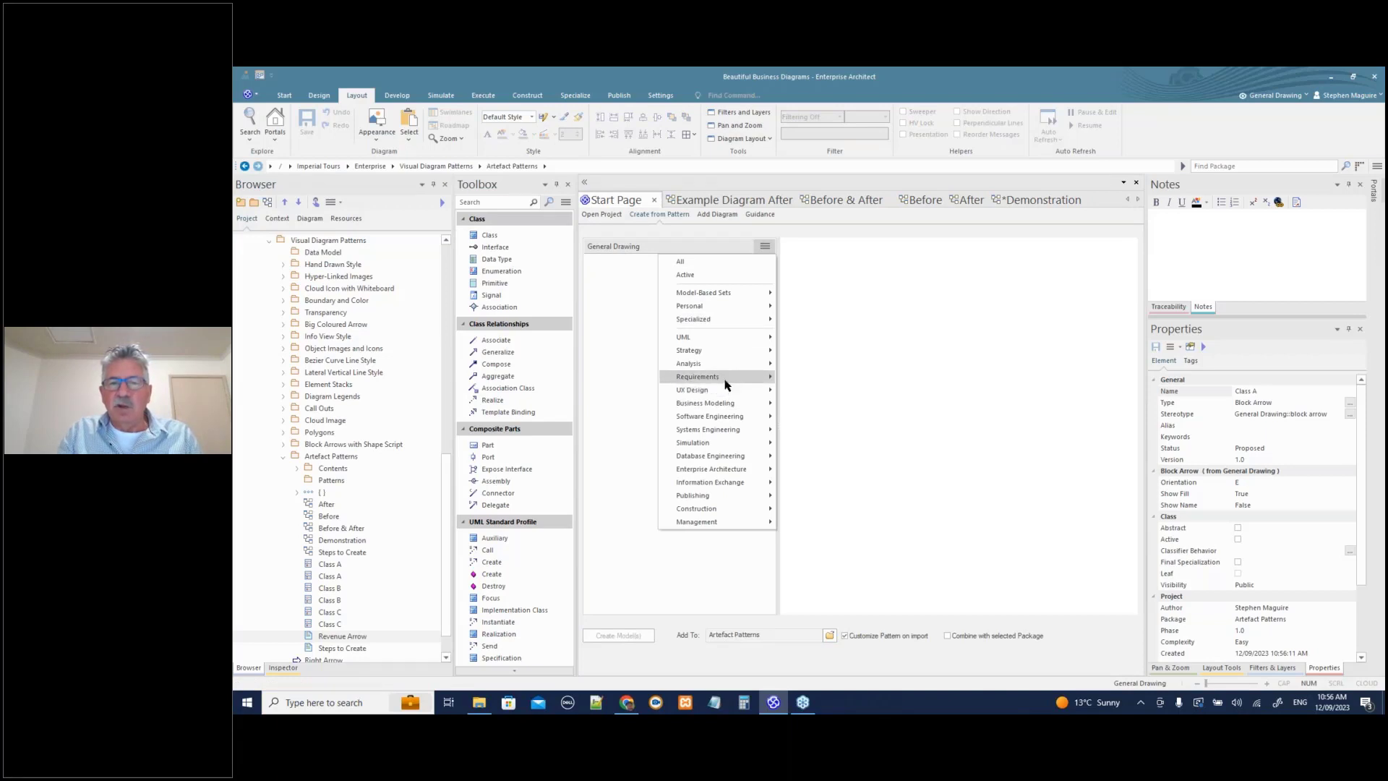
{"action": "mouse_move", "coordinate": [727, 378]}
{"action": "left_click", "coordinate": [816, 394]}
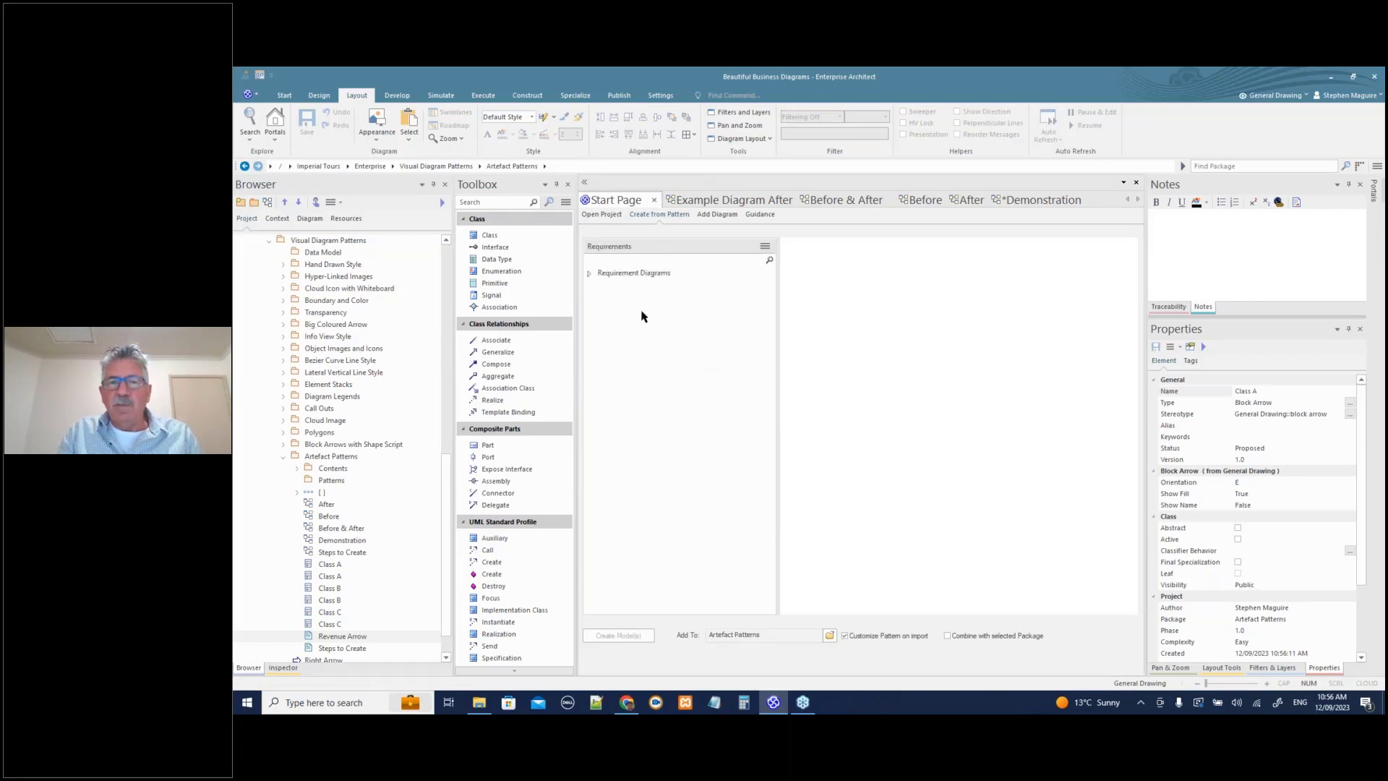
{"action": "left_click", "coordinate": [591, 273]}
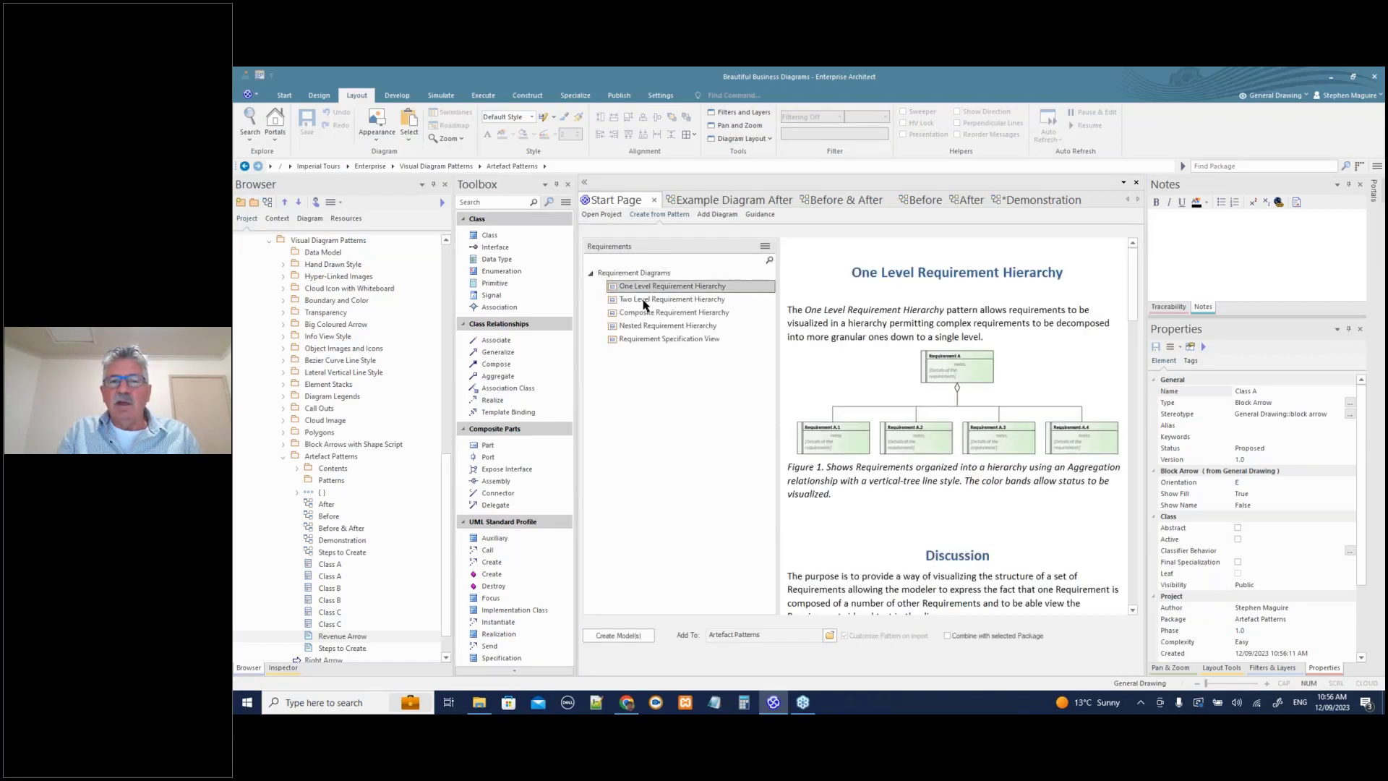
{"action": "left_click", "coordinate": [639, 314]}
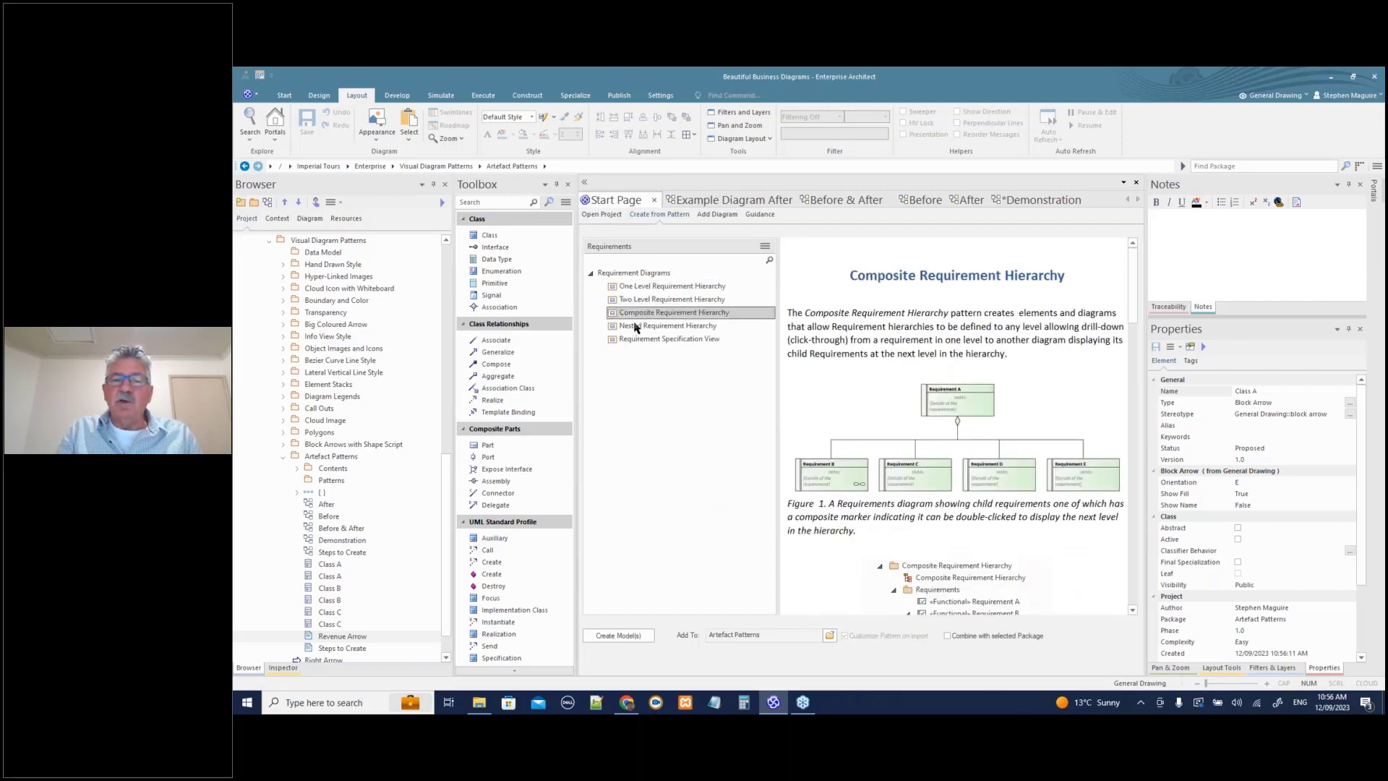
{"action": "left_click", "coordinate": [635, 340]}
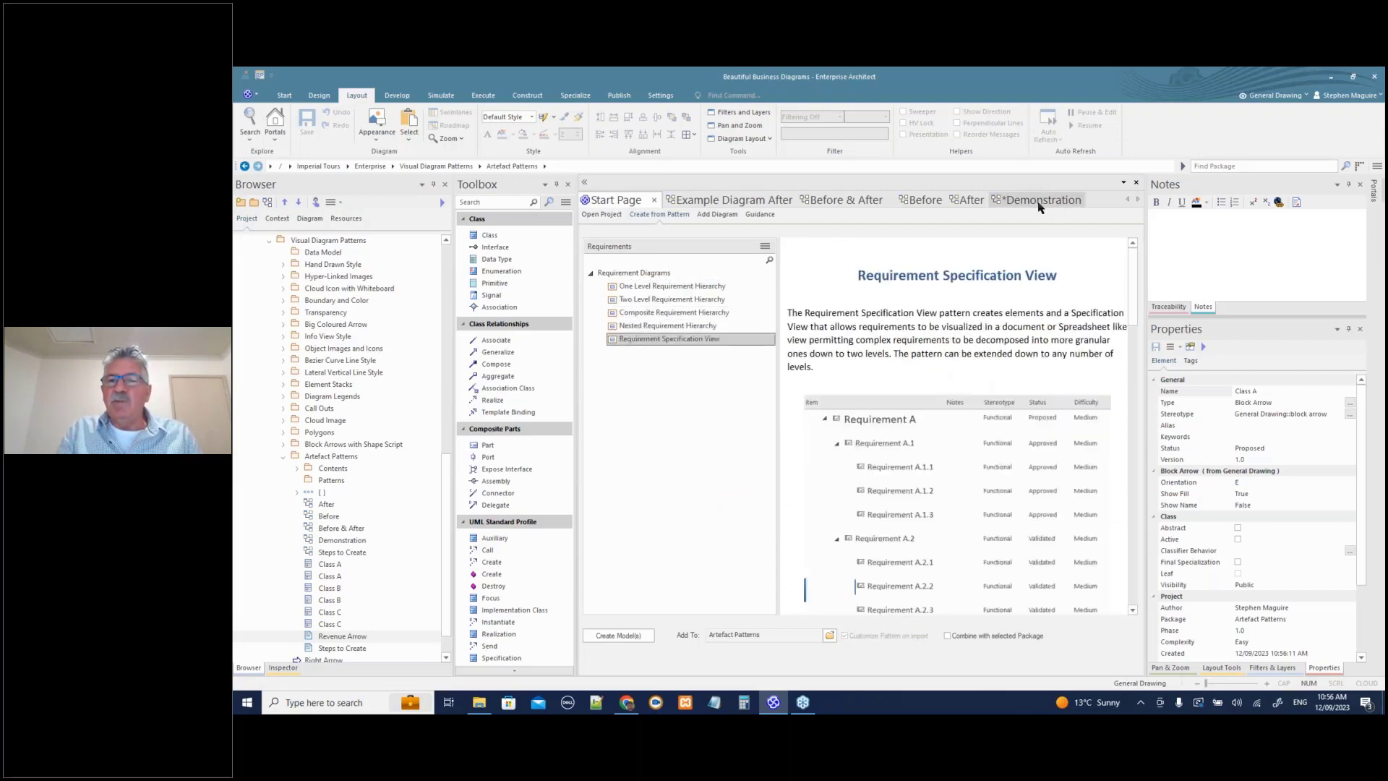
{"action": "left_click", "coordinate": [1038, 203]}
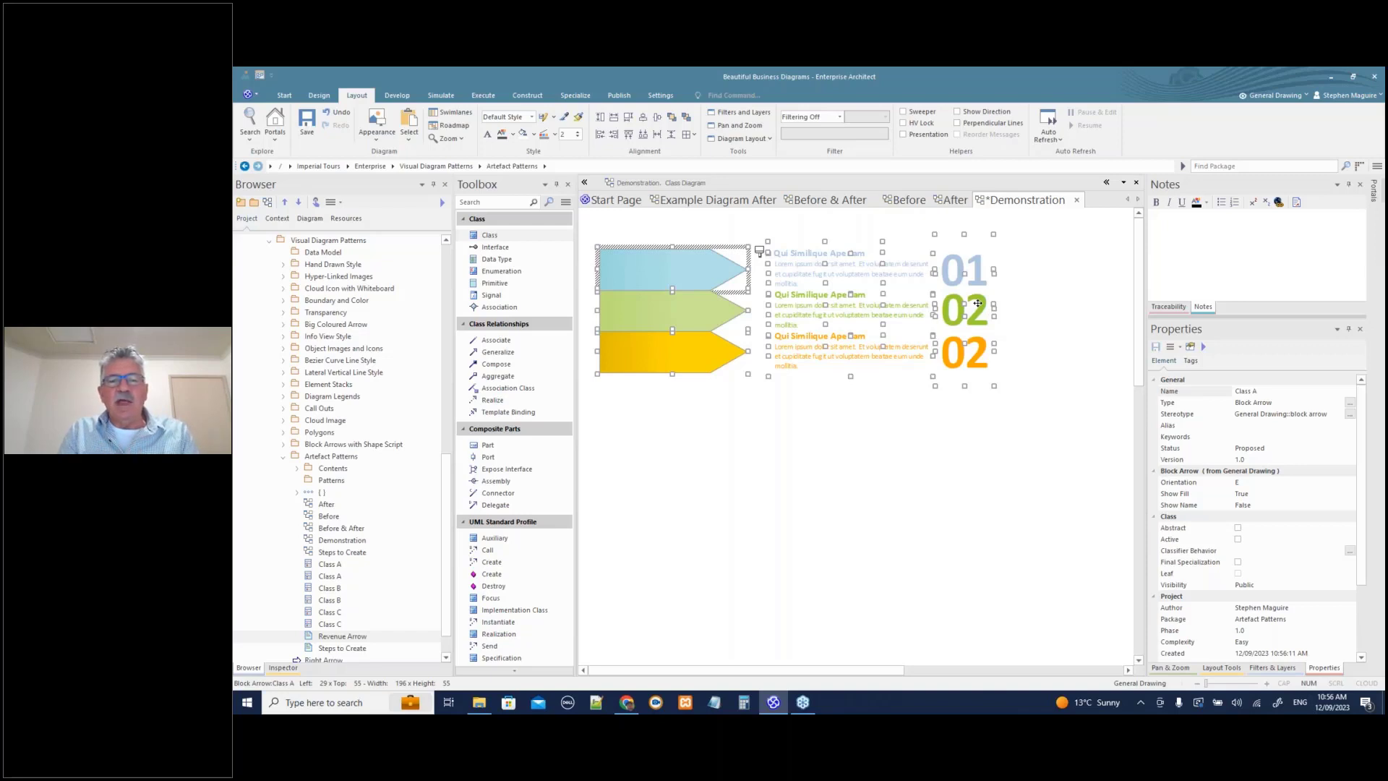
- Switch to the Example Diagram After and collapse the Extensions, Navigation, Visual Diagram Patterns and Enterprise Images packages in the model tree
{"action": "left_click", "coordinate": [707, 206]}
{"action": "scroll", "coordinate": [433, 434], "scroll_direction": "up", "scroll_amount": 10}
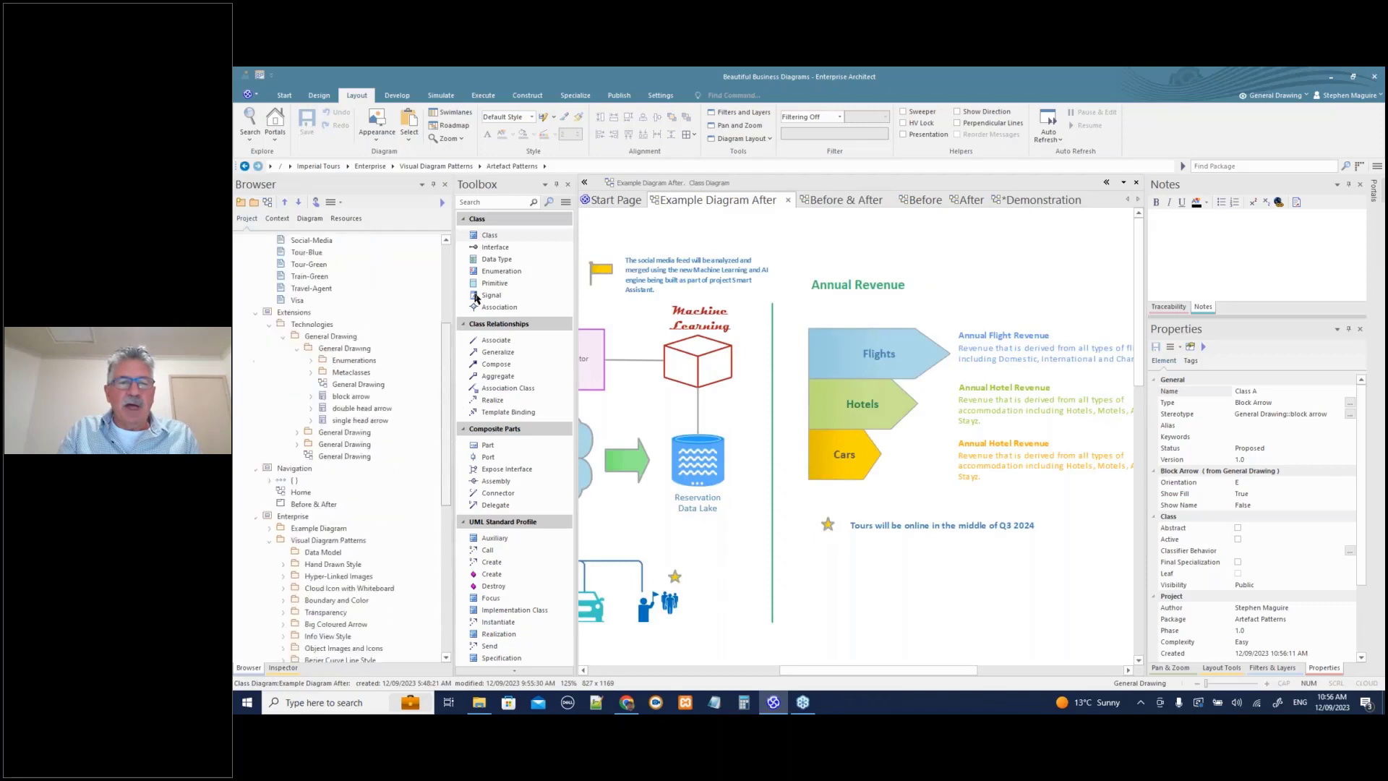
{"action": "scroll", "coordinate": [318, 521], "scroll_direction": "down", "scroll_amount": 7}
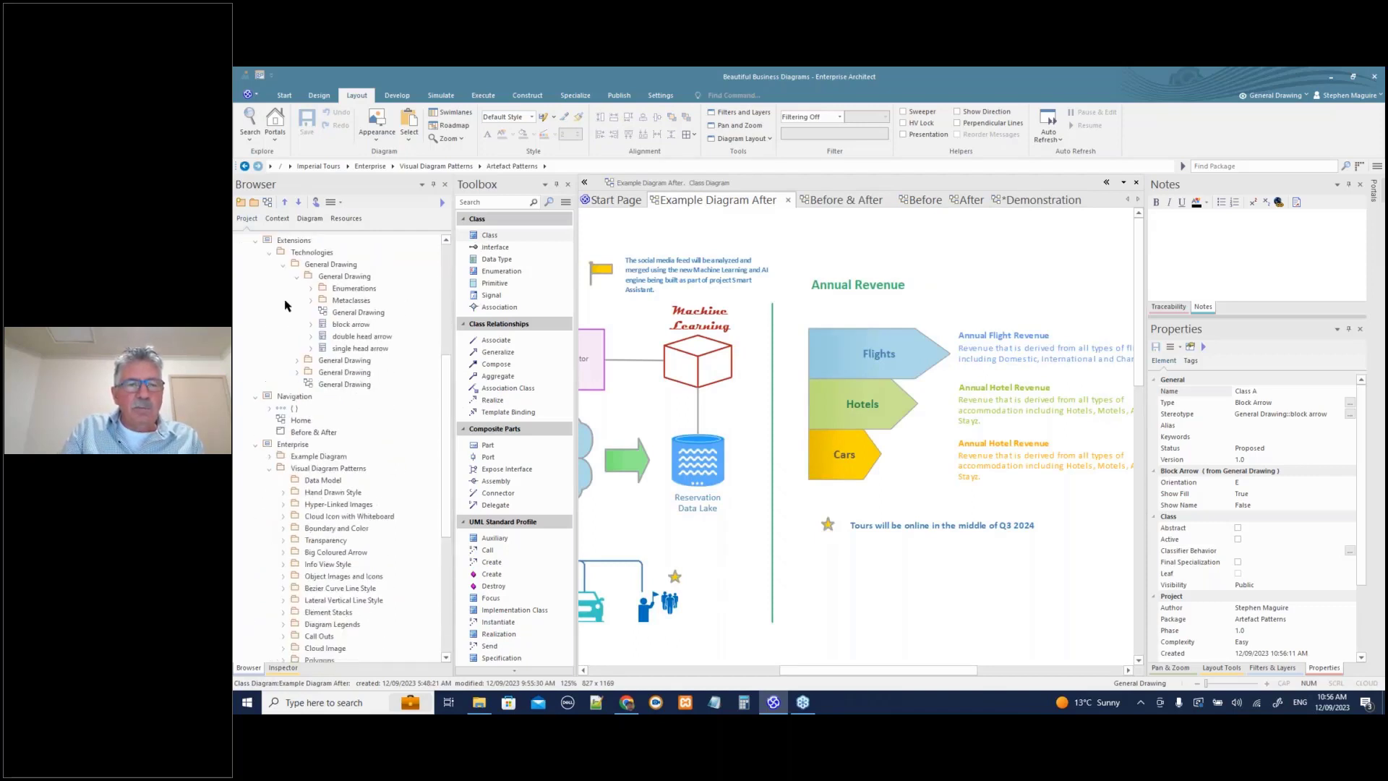
{"action": "left_click", "coordinate": [255, 241]}
{"action": "left_click", "coordinate": [255, 252]}
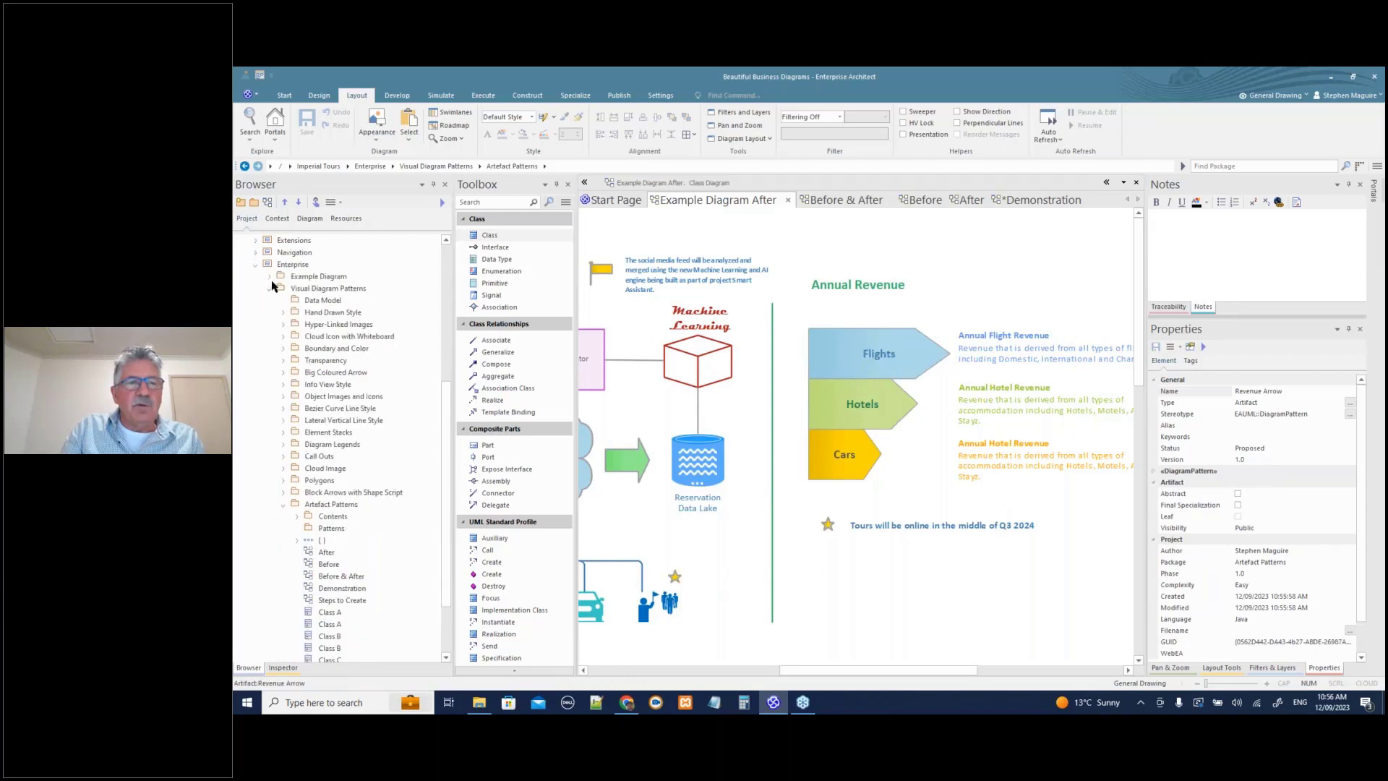
{"action": "left_click", "coordinate": [269, 290]}
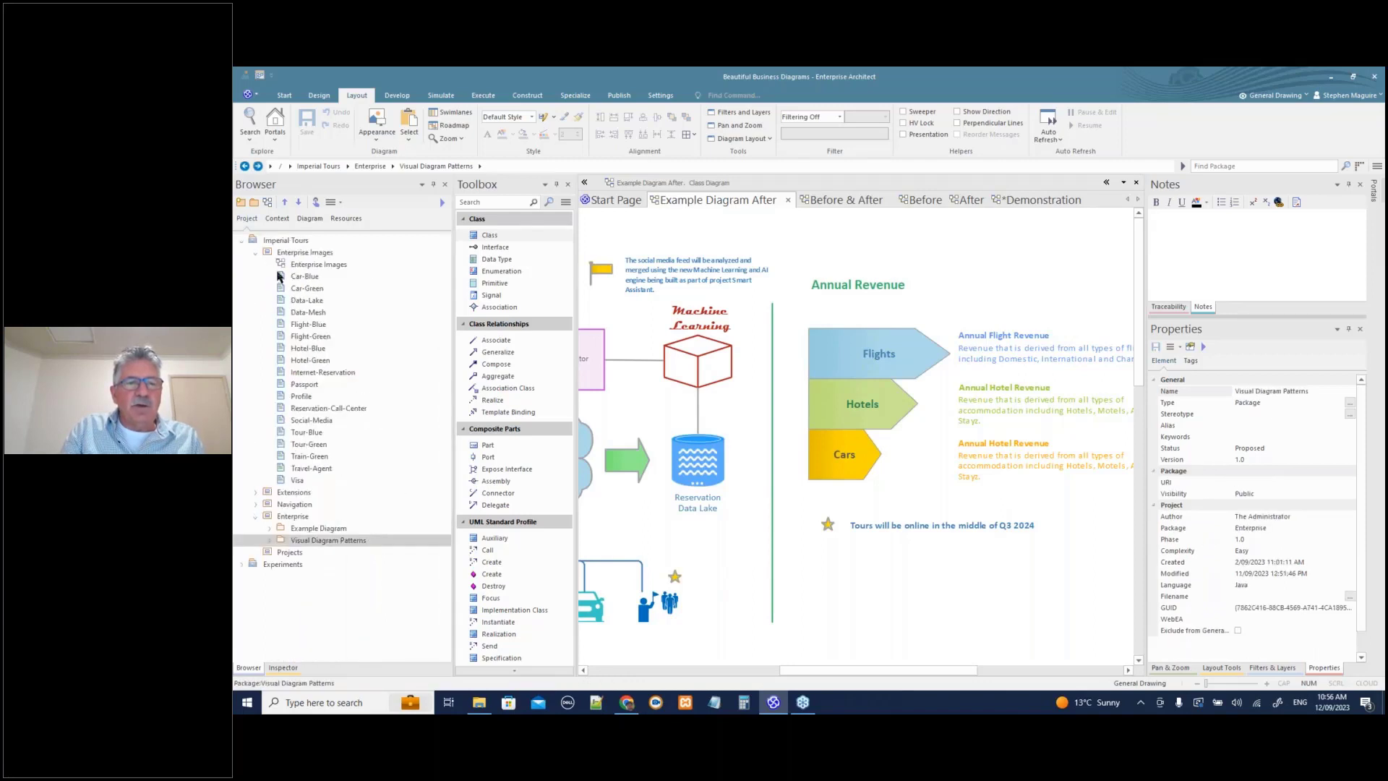
{"action": "left_click", "coordinate": [255, 253]}
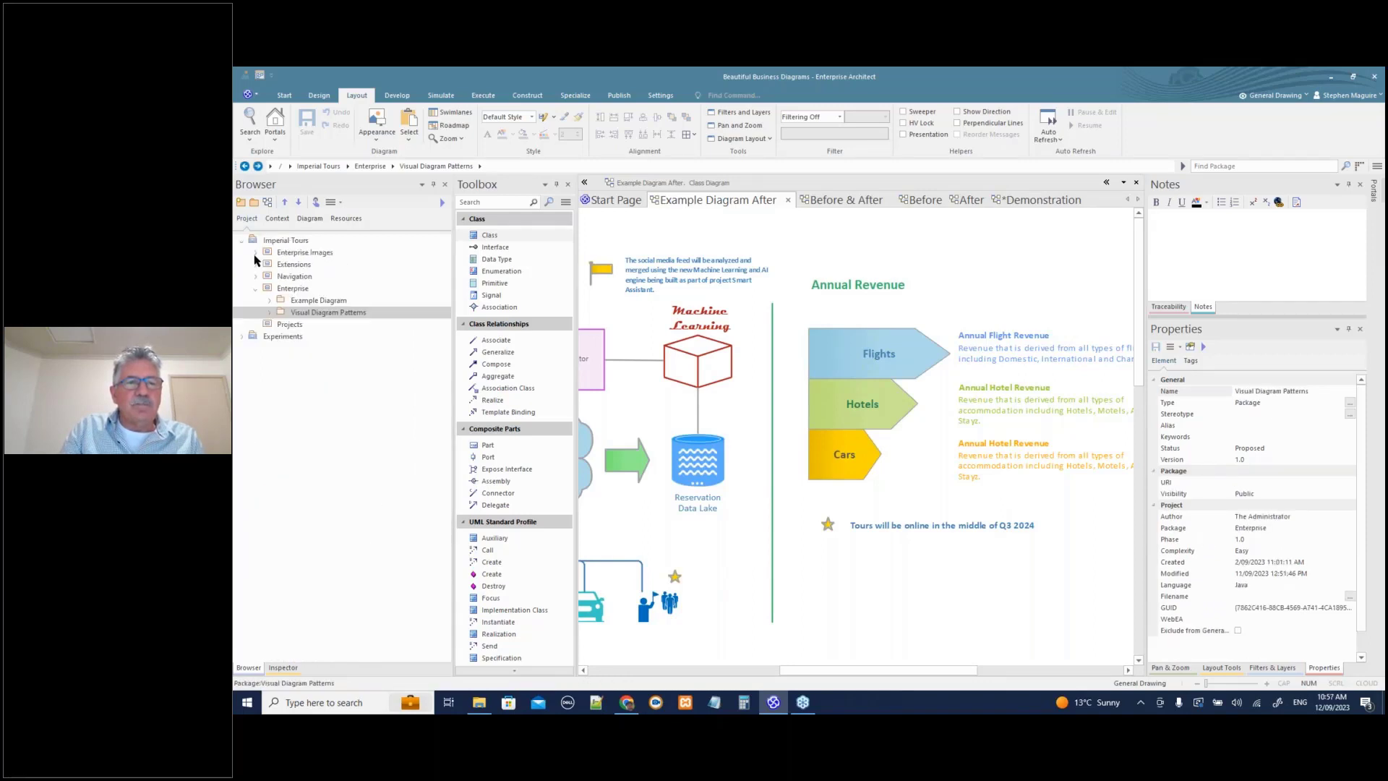
- Open Example Diagram - Before from the Example Diagram package, widen the diagram area and compare it with Example Diagram After
{"action": "left_click", "coordinate": [270, 300]}
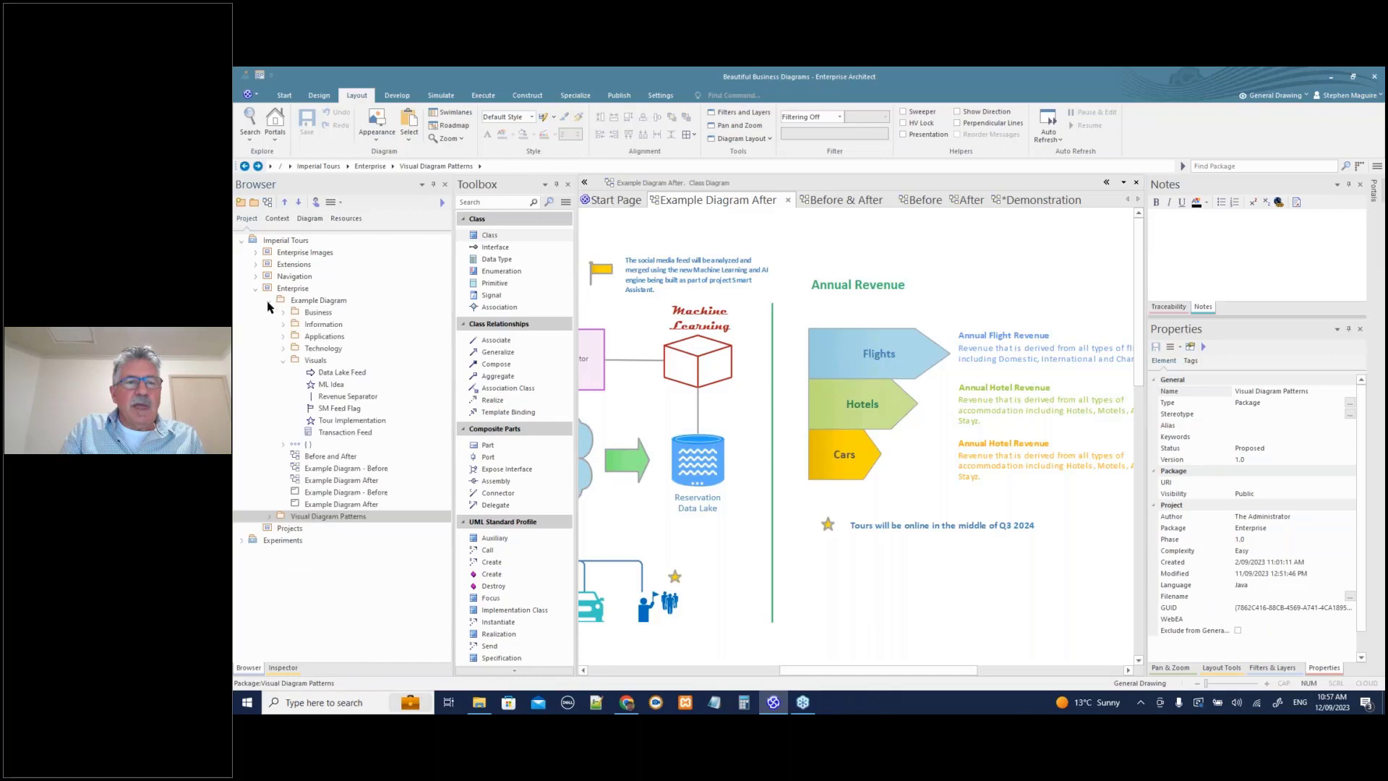
{"action": "double_click", "coordinate": [337, 470]}
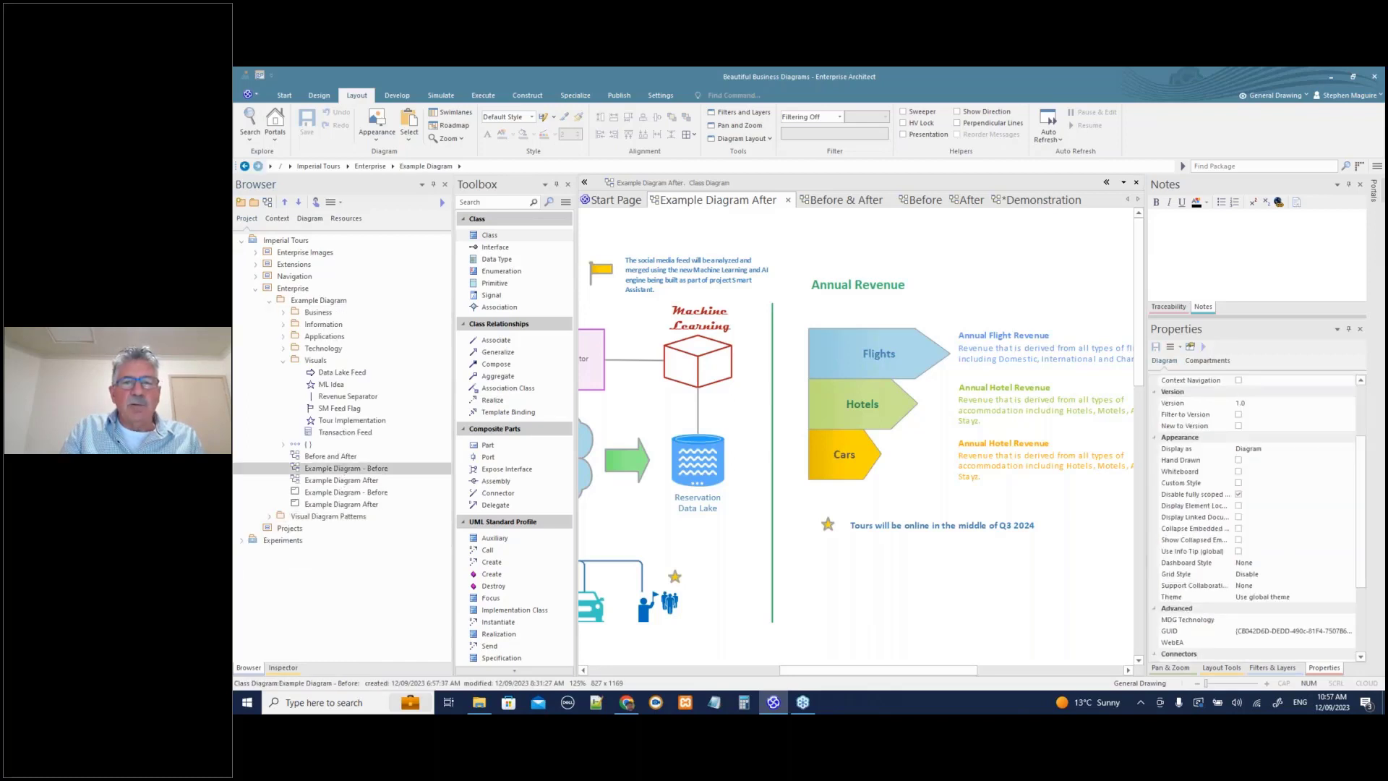
{"action": "left_click_drag", "start_coordinate": [1147, 374], "coordinate": [1301, 370]}
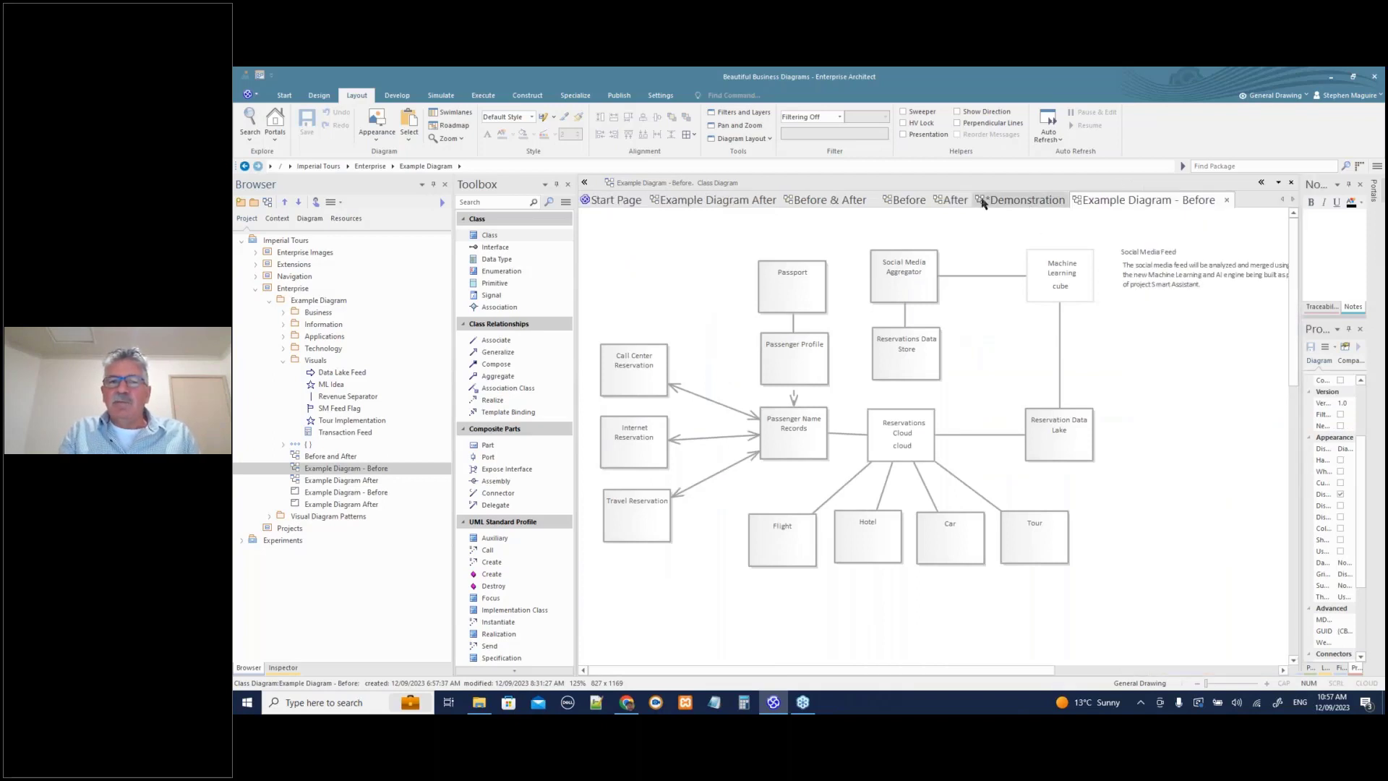
{"action": "left_click", "coordinate": [741, 204]}
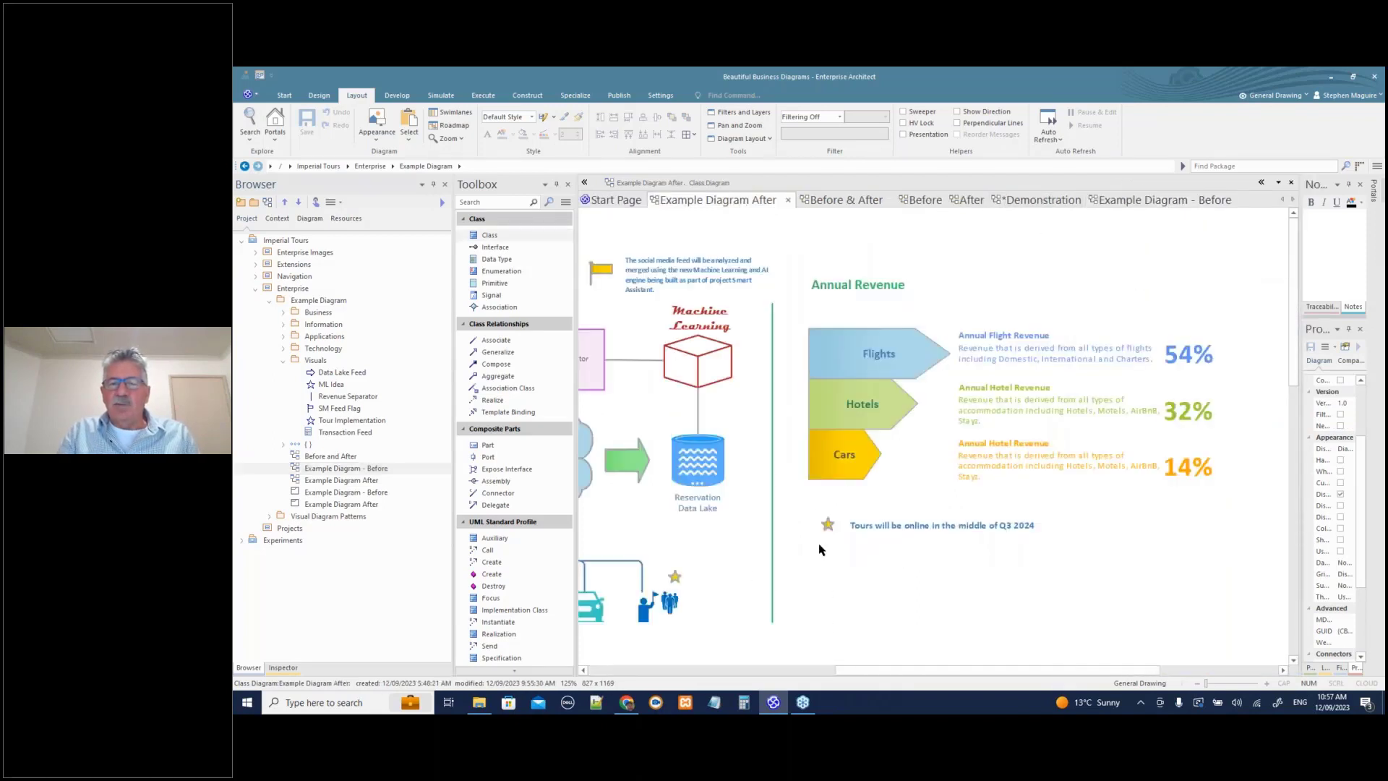
{"action": "scroll", "coordinate": [817, 491], "scroll_direction": "down", "scroll_amount": 1}
{"action": "left_click_drag", "start_coordinate": [867, 674], "coordinate": [660, 654]}
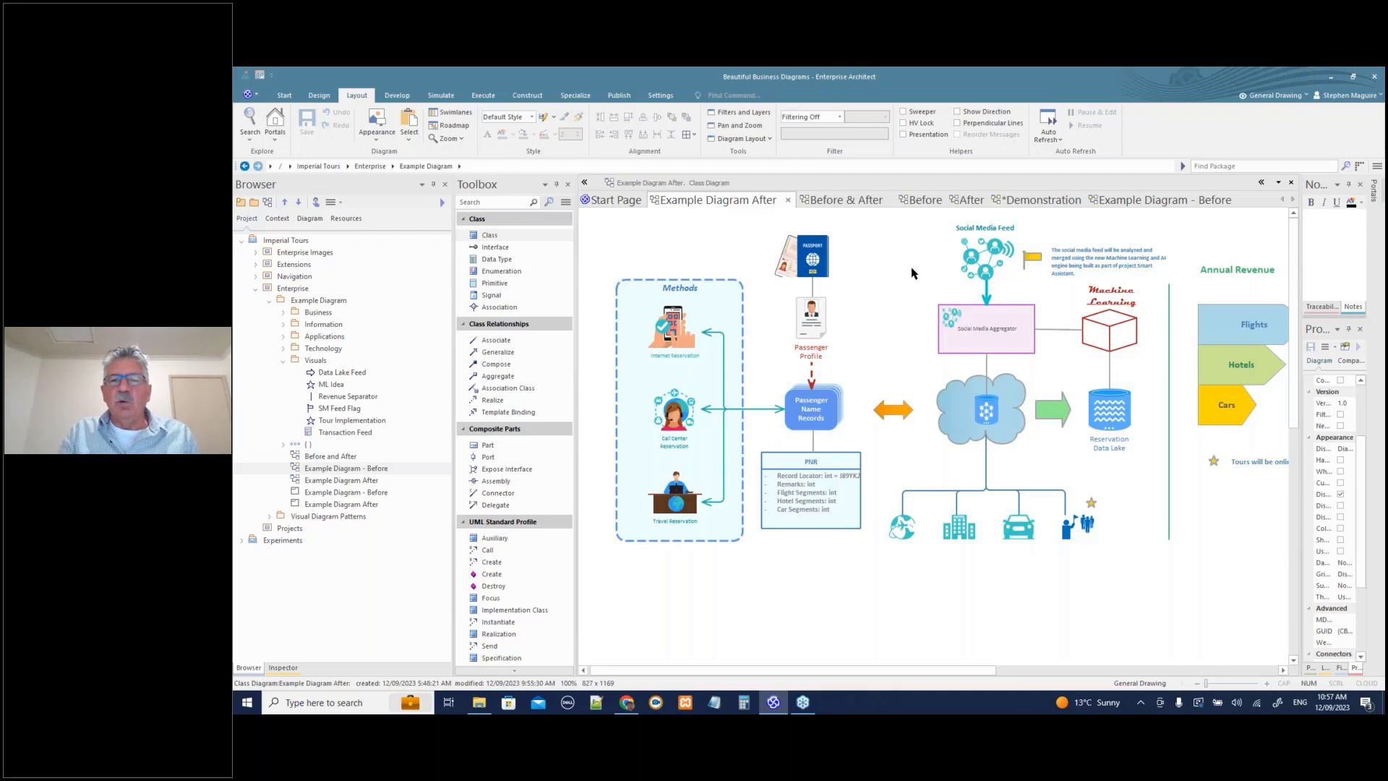
- Locate the diagram's Passport element in the project browser
{"action": "left_click", "coordinate": [809, 270]}
{"action": "right_click", "coordinate": [809, 270]}
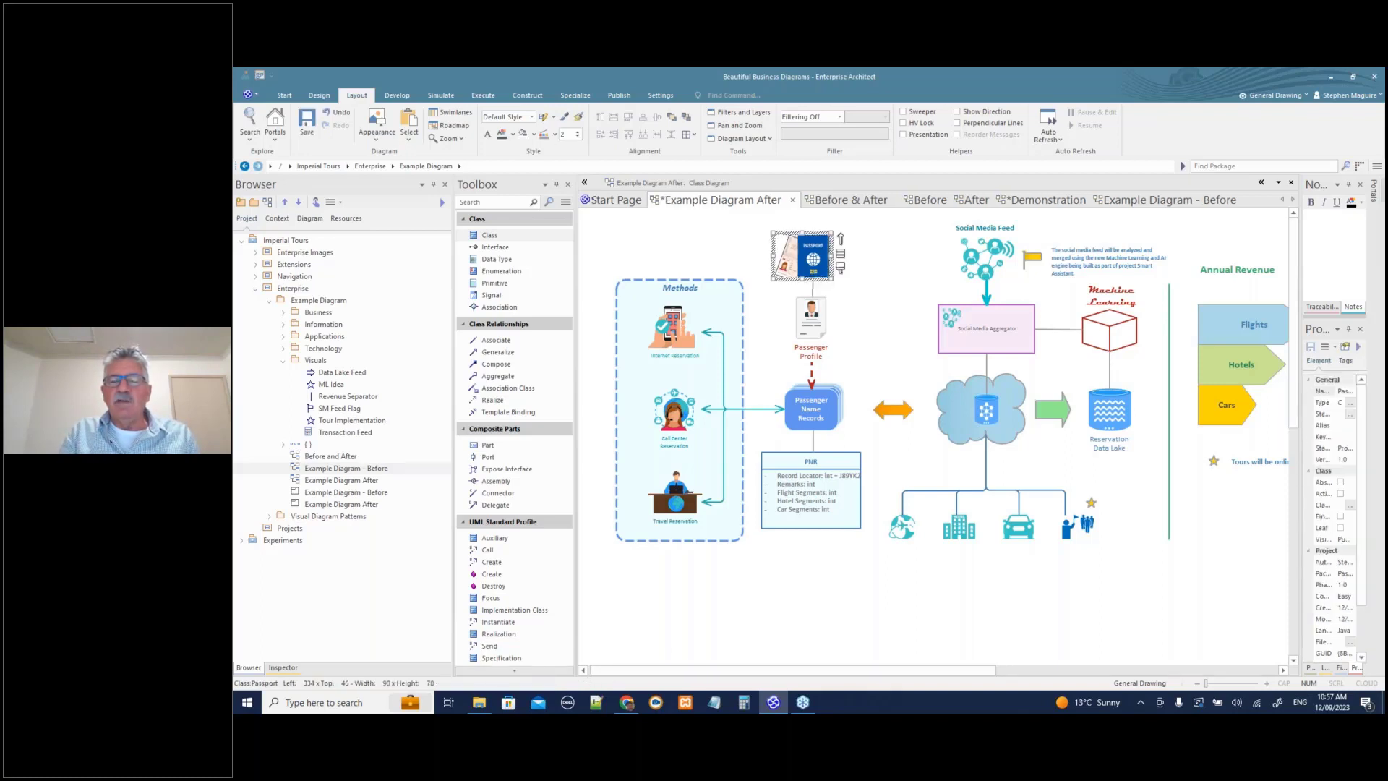
{"action": "mouse_move", "coordinate": [853, 477]}
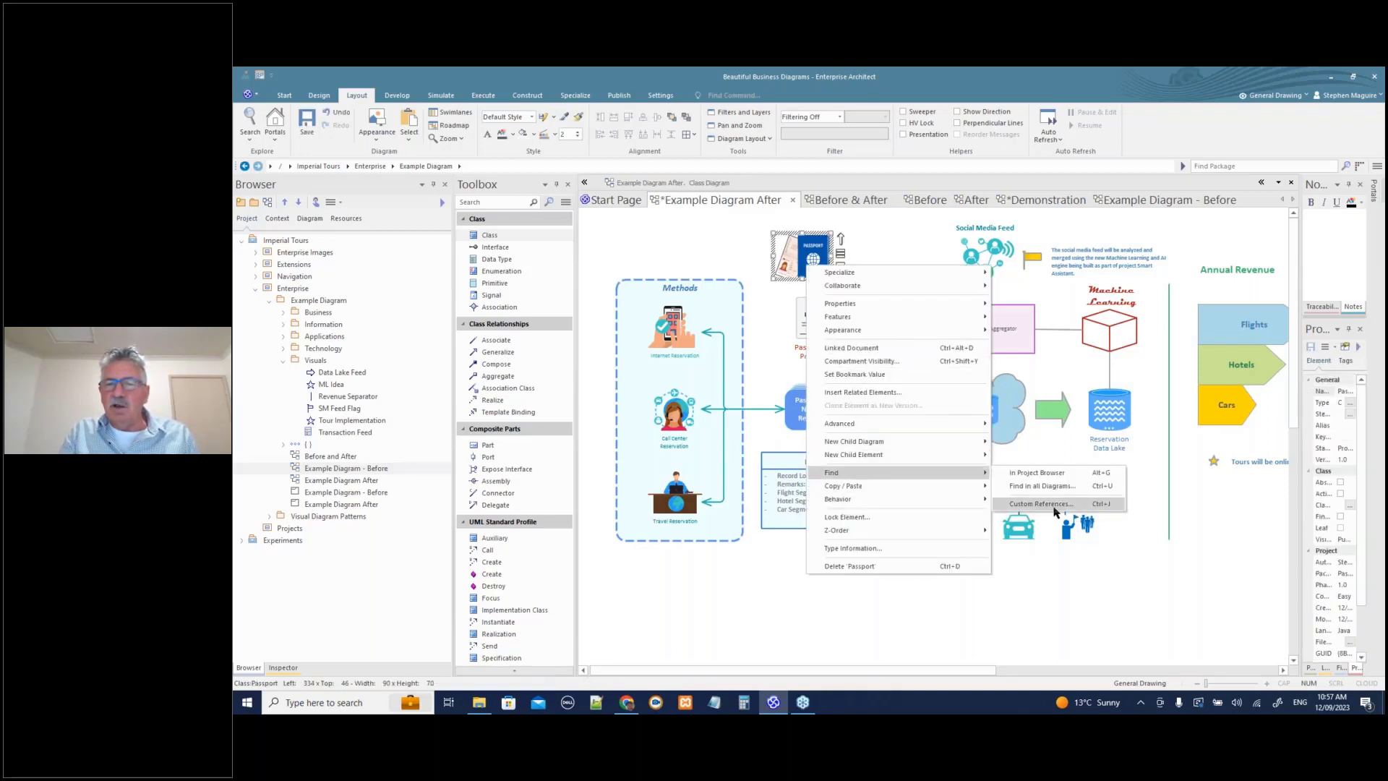
{"action": "left_click", "coordinate": [1040, 481]}
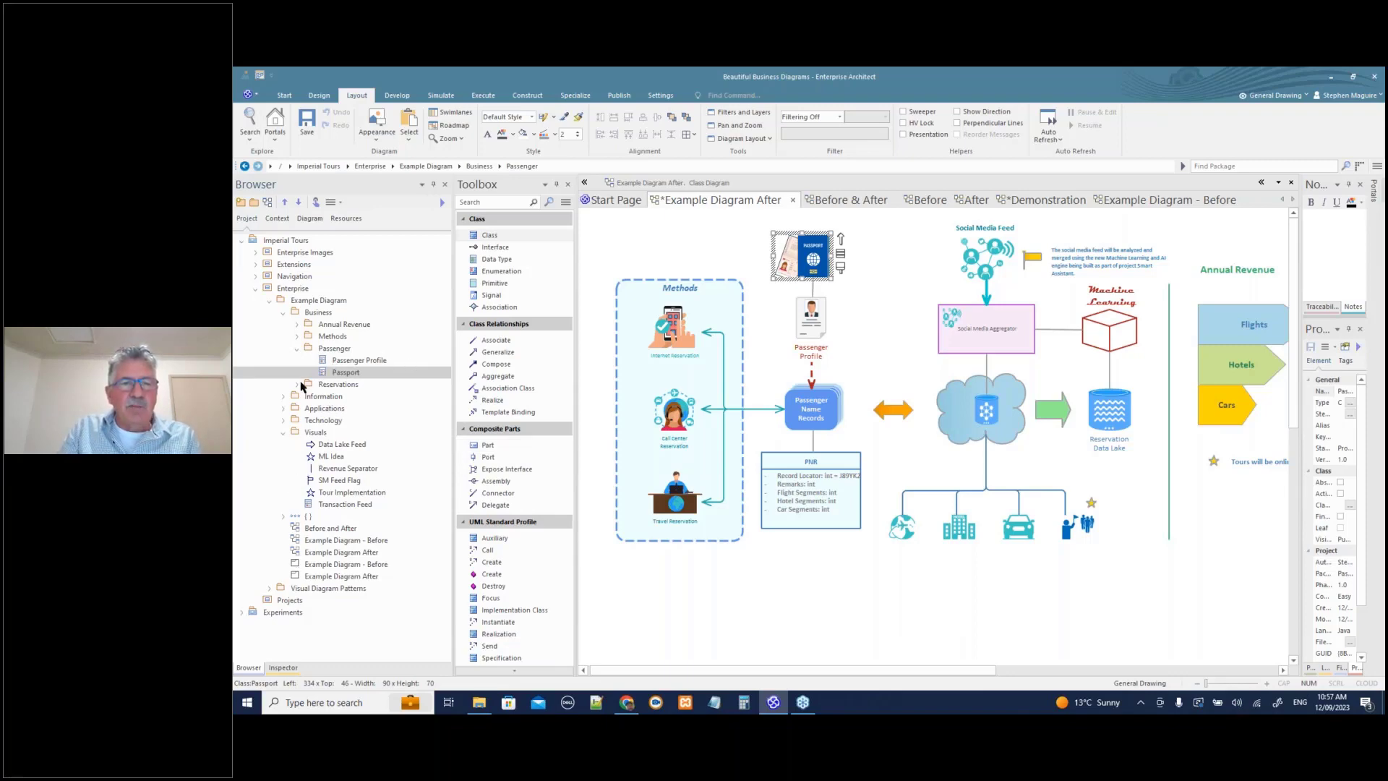
- Collapse the Example Diagram package and open the After diagram of the Hyper-Linked Images package under Visual Diagram Patterns
{"action": "left_click", "coordinate": [255, 289]}
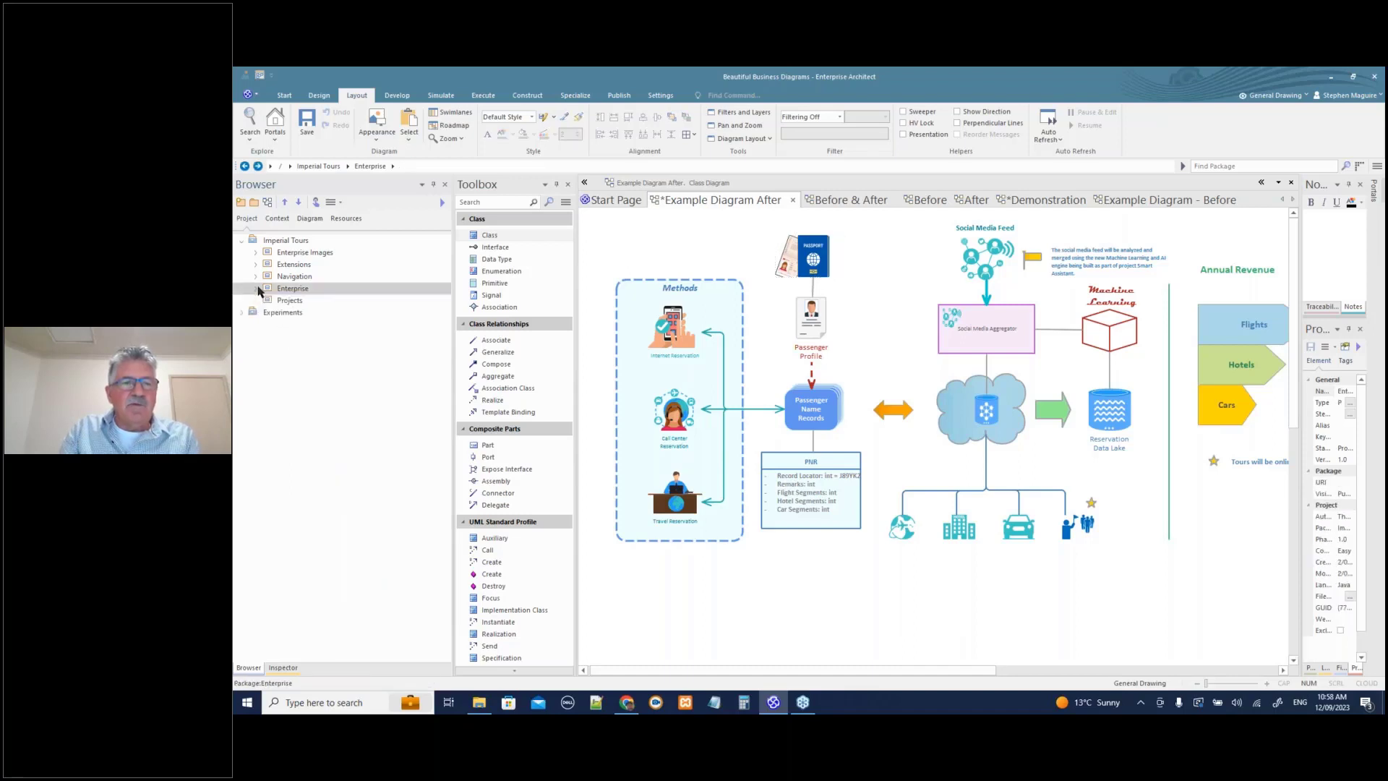
{"action": "left_click", "coordinate": [256, 289]}
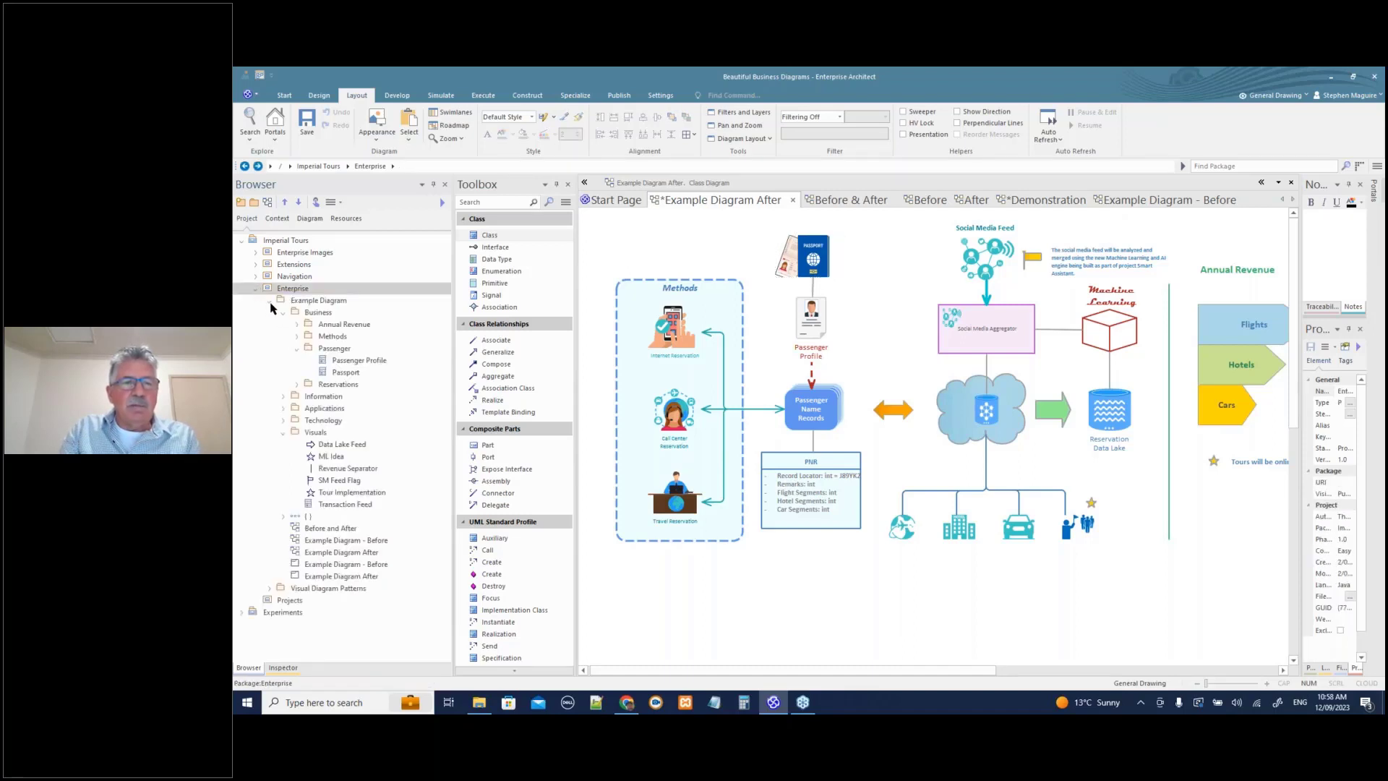
{"action": "left_click", "coordinate": [269, 301]}
{"action": "left_click", "coordinate": [269, 312]}
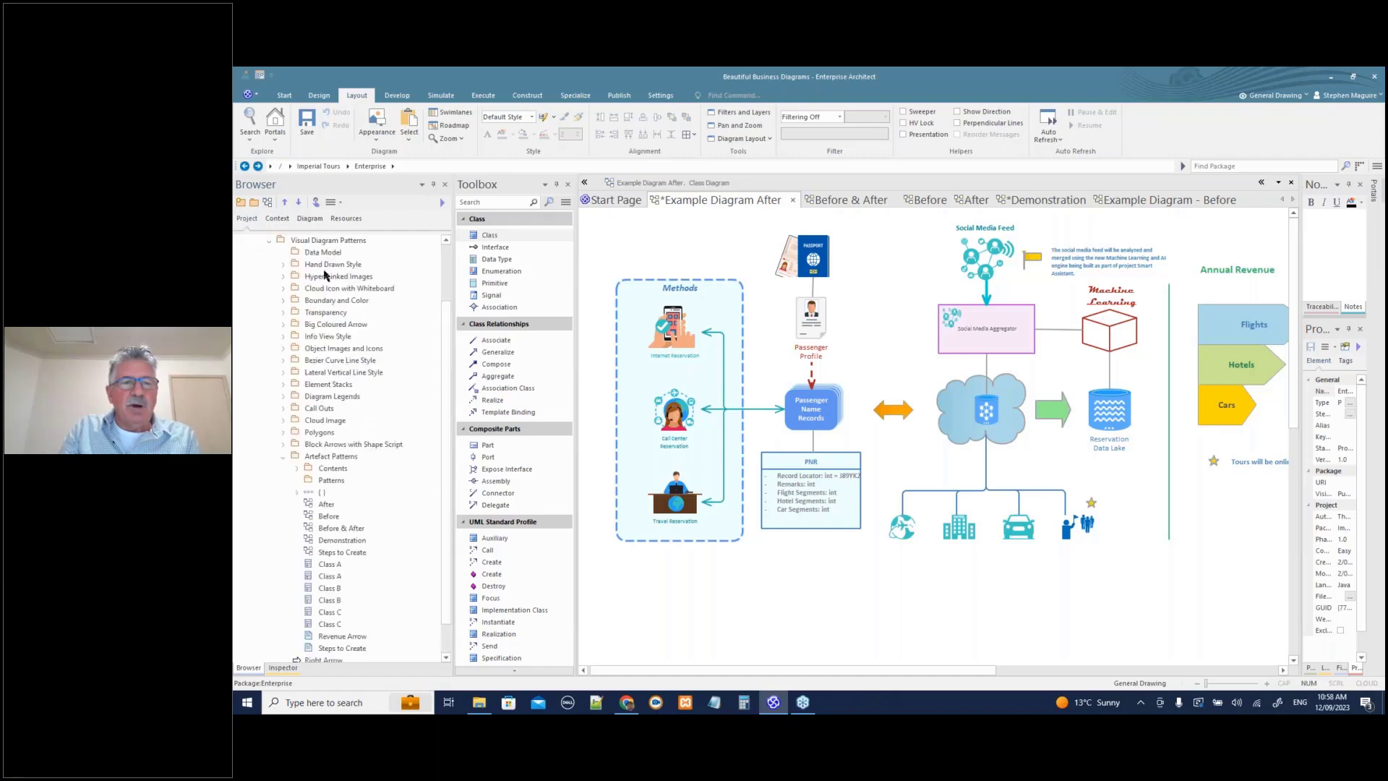
{"action": "left_click", "coordinate": [283, 276]}
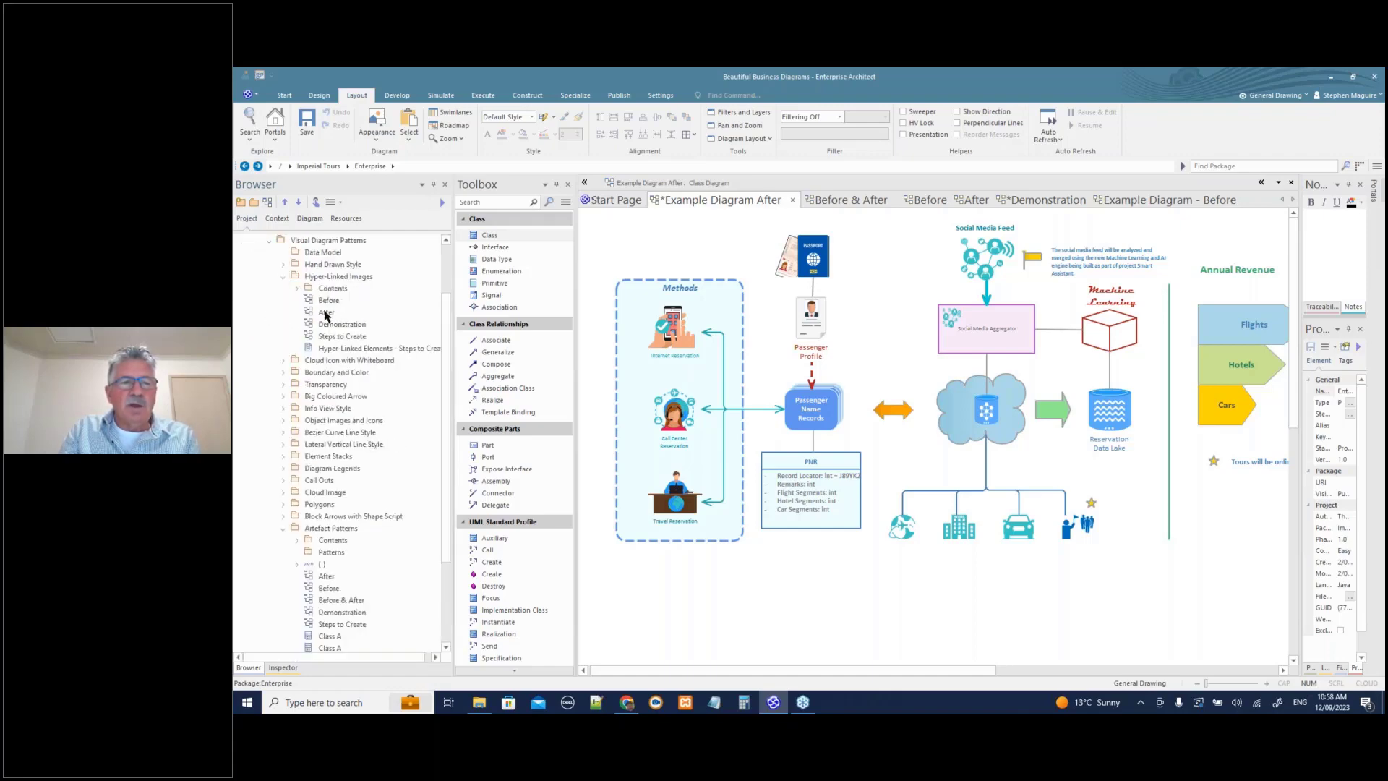
{"action": "double_click", "coordinate": [326, 313]}
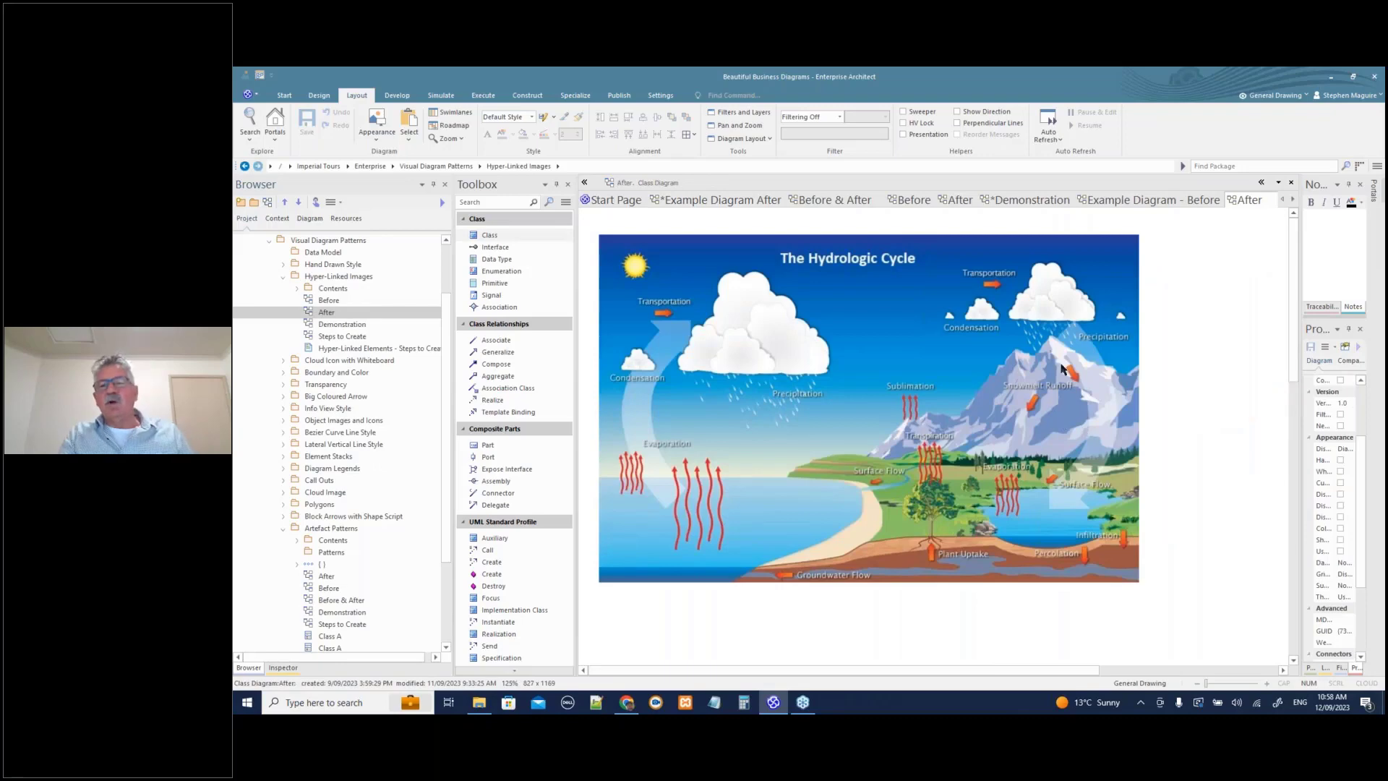
- Follow the Precipitation hyperlink on the Hydrologic Cycle image to its diagram, and close that diagram again
{"action": "double_click", "coordinate": [1071, 331]}
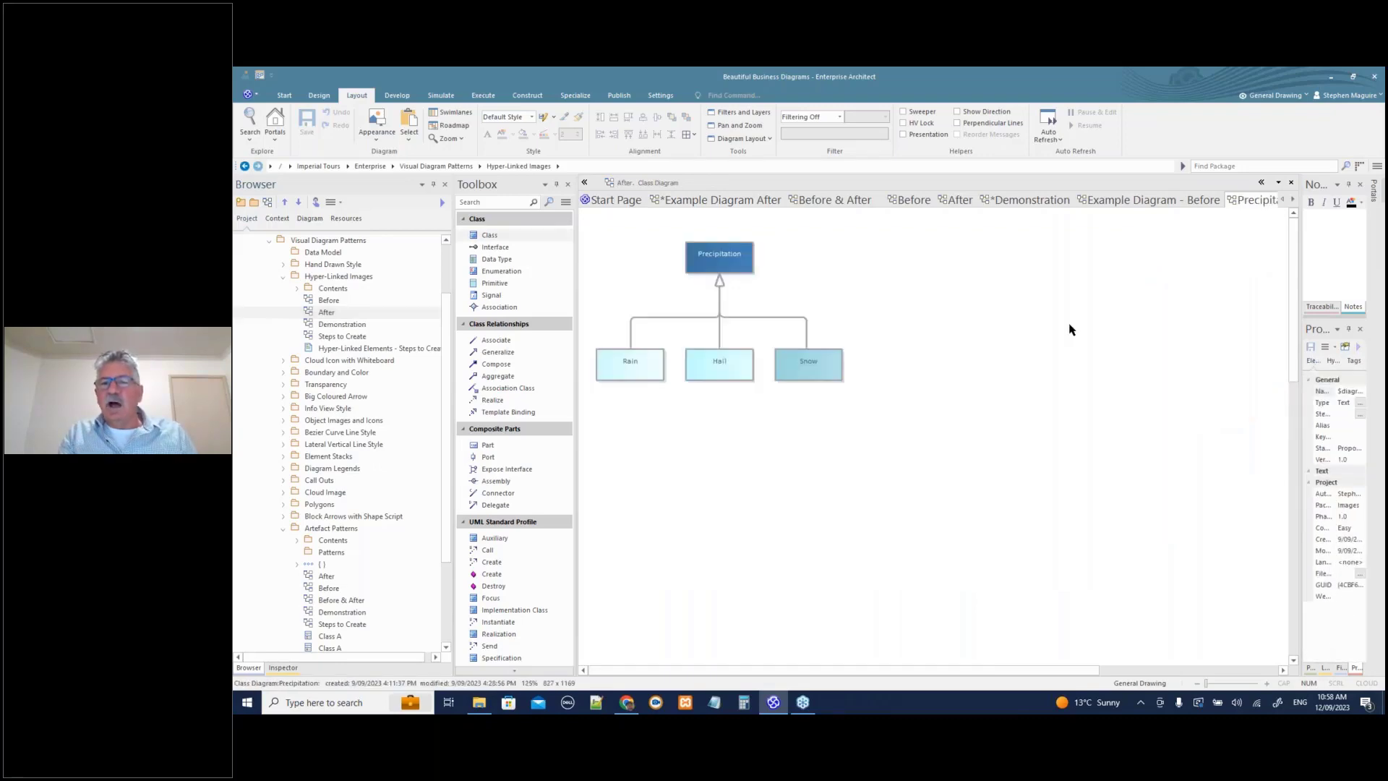
{"action": "left_click", "coordinate": [1293, 202]}
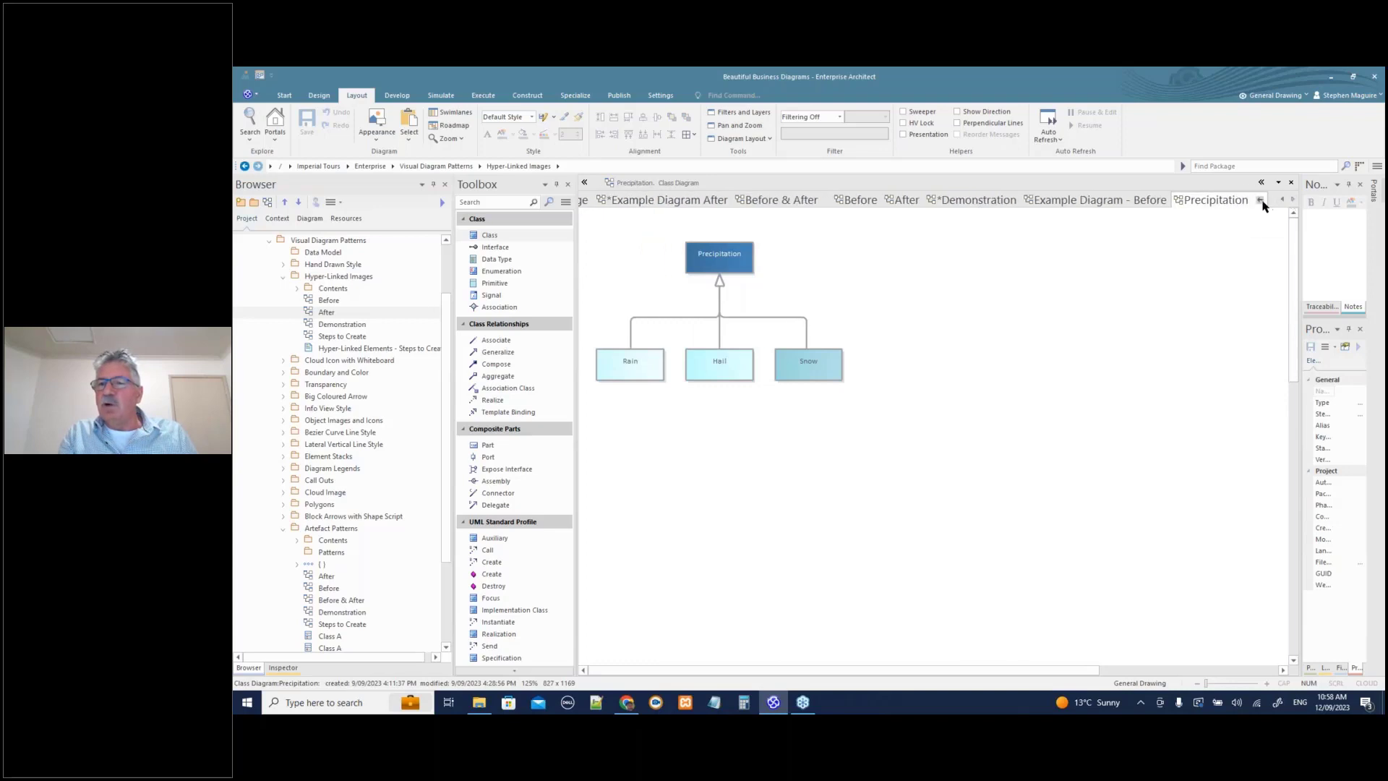
{"action": "left_click", "coordinate": [1260, 200]}
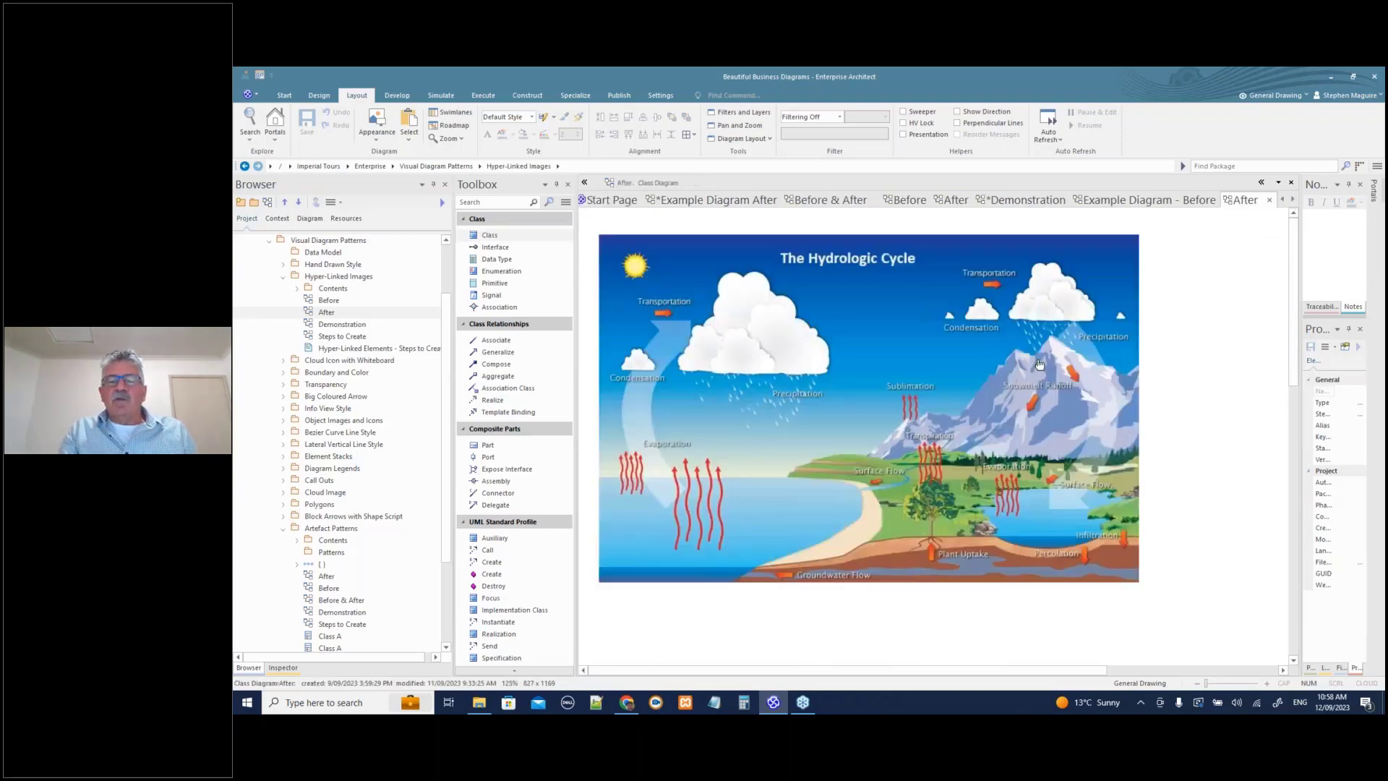